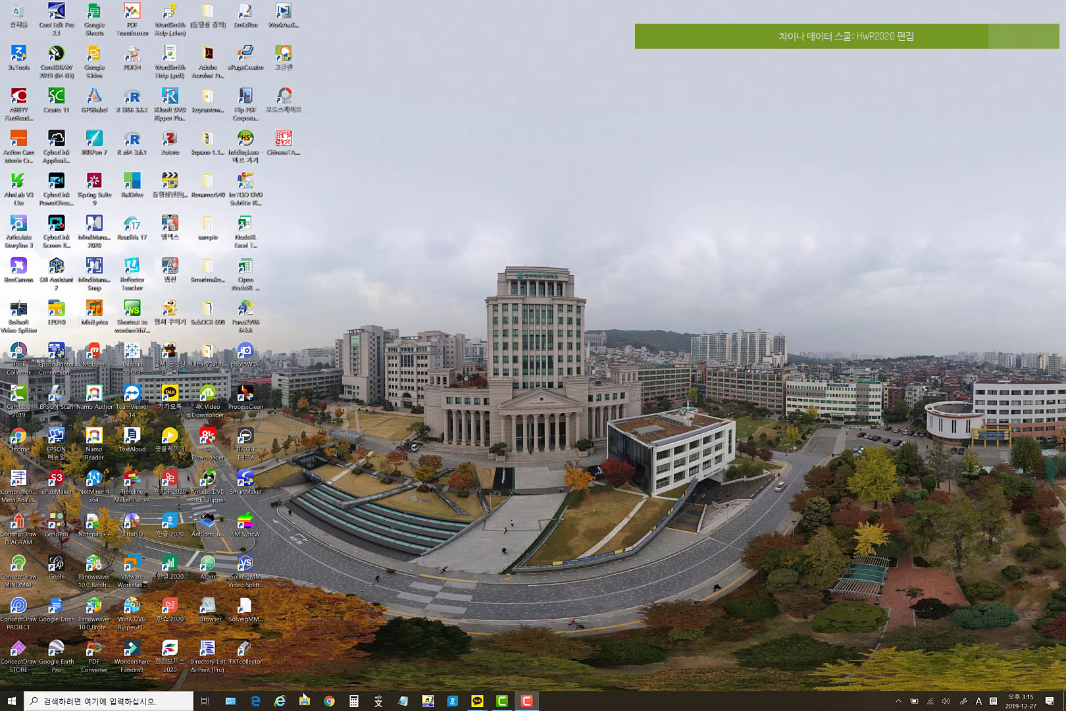
- Open File Explorer and show the contents of the Samsung_T5 (G:) drive
left_click(304, 701)
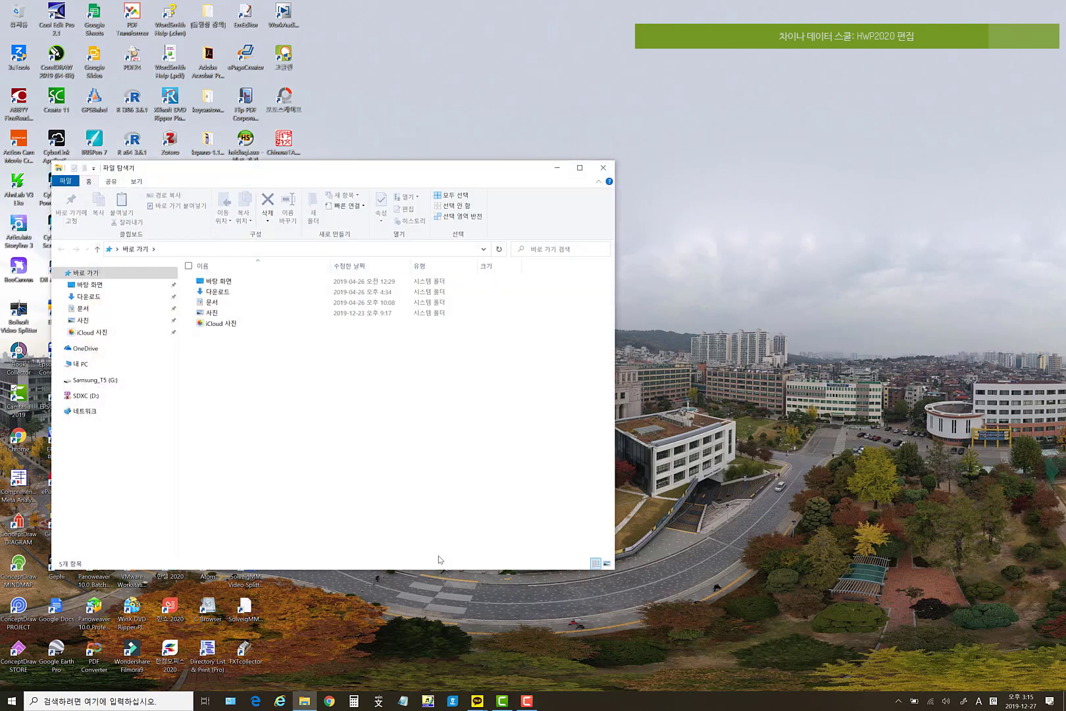
double_click(287, 171)
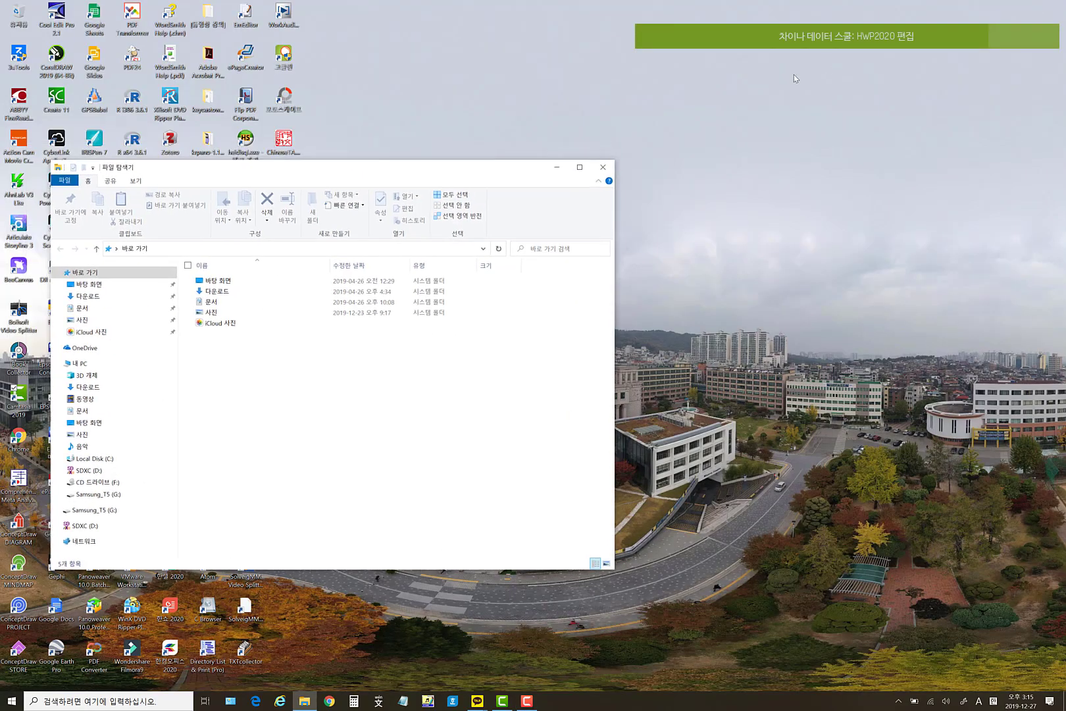
left_click(1031, 5)
left_click(116, 494)
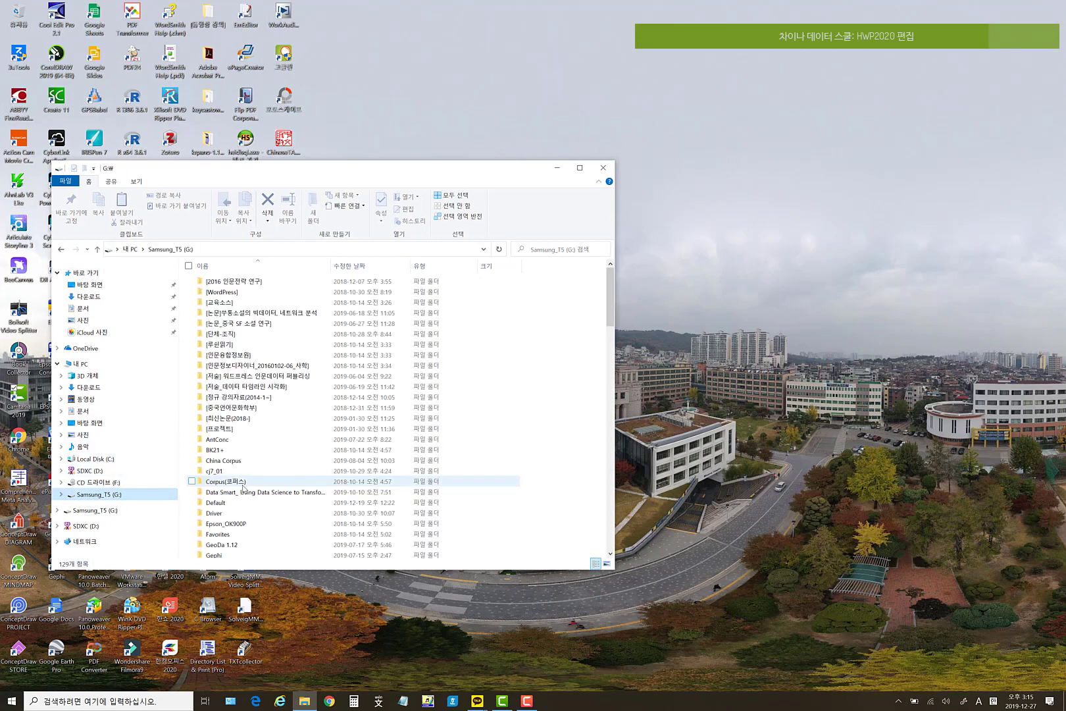
double_click(267, 453)
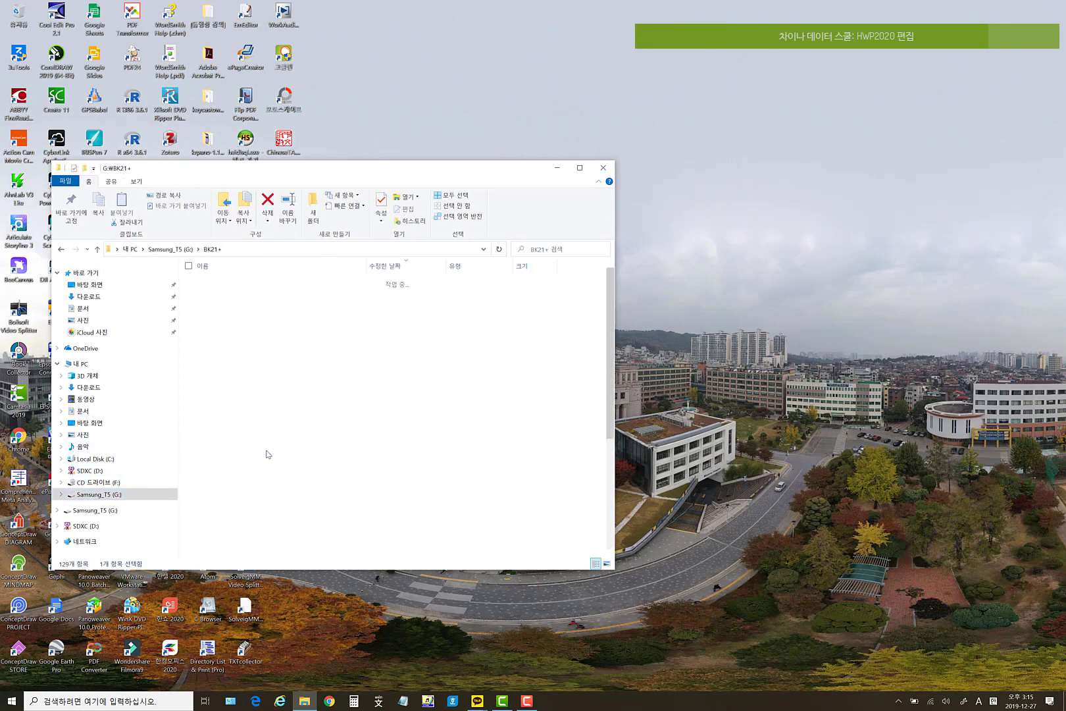
left_click(297, 266)
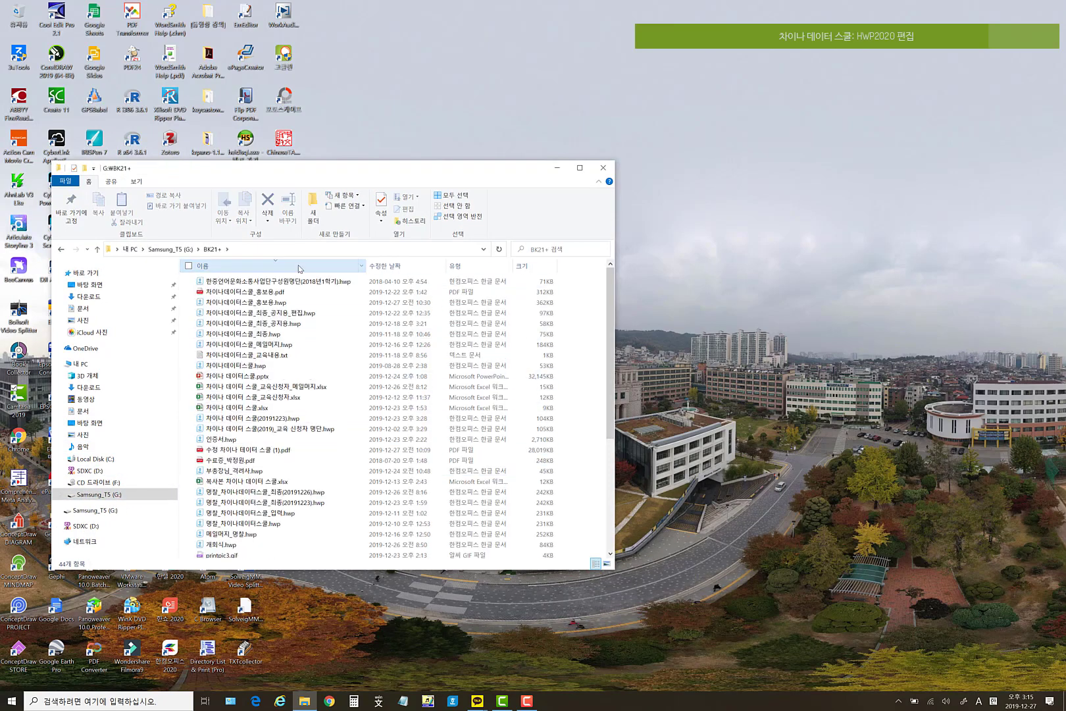
left_click(298, 265)
scroll(287, 279, "down", 6)
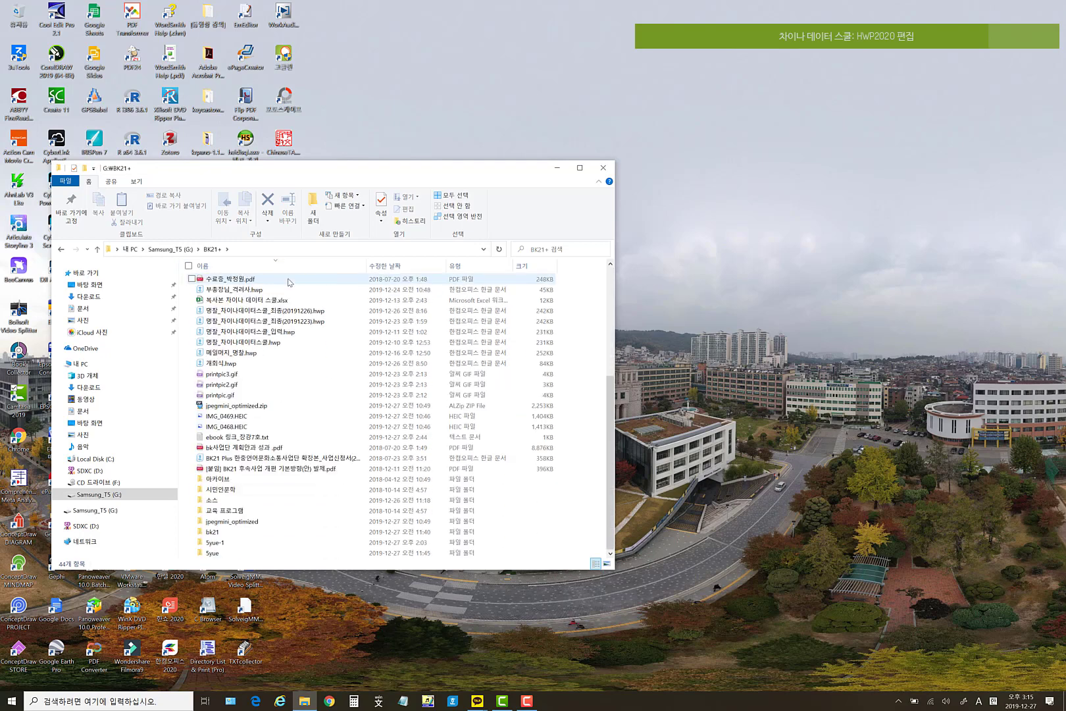
double_click(224, 500)
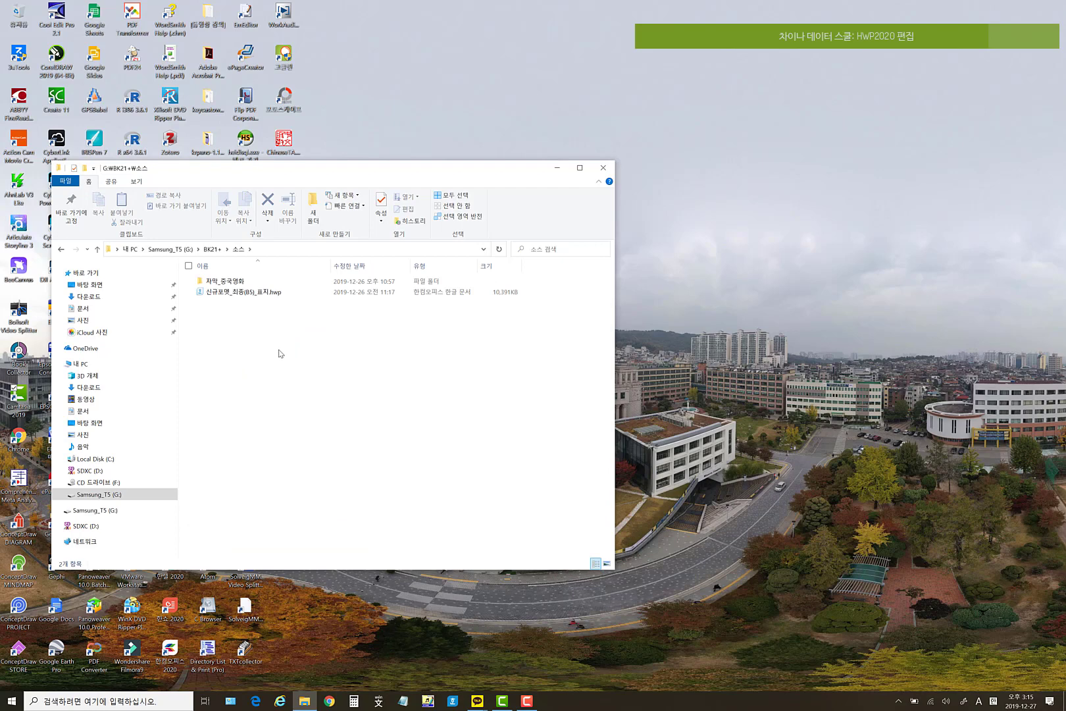
double_click(237, 280)
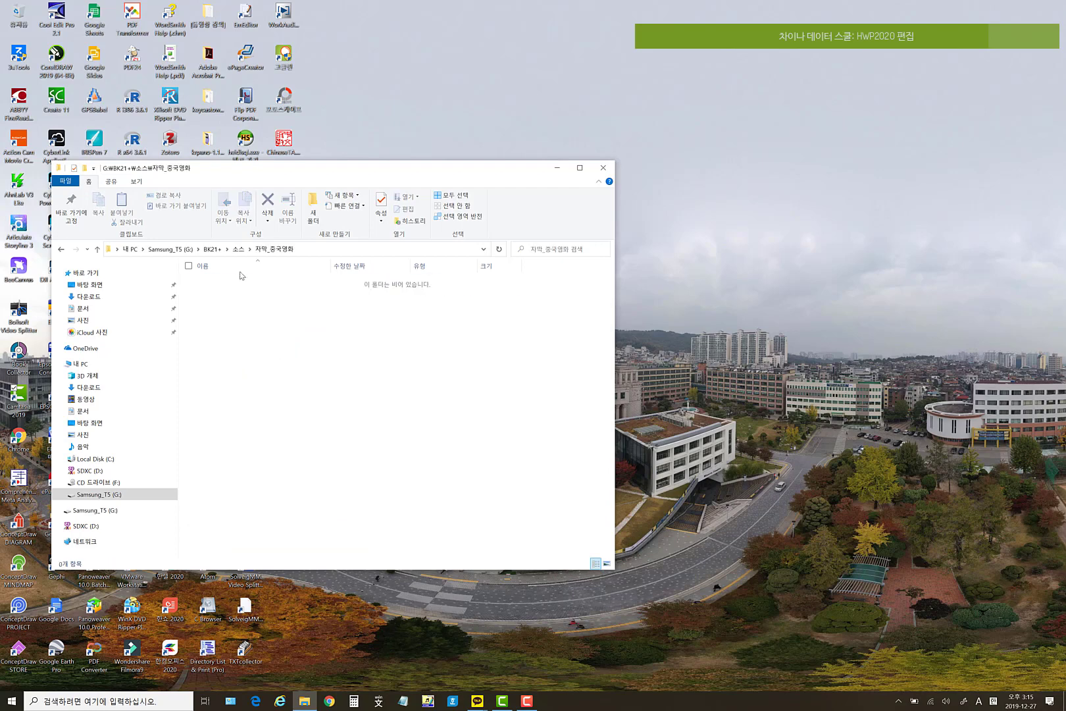
left_click(163, 250)
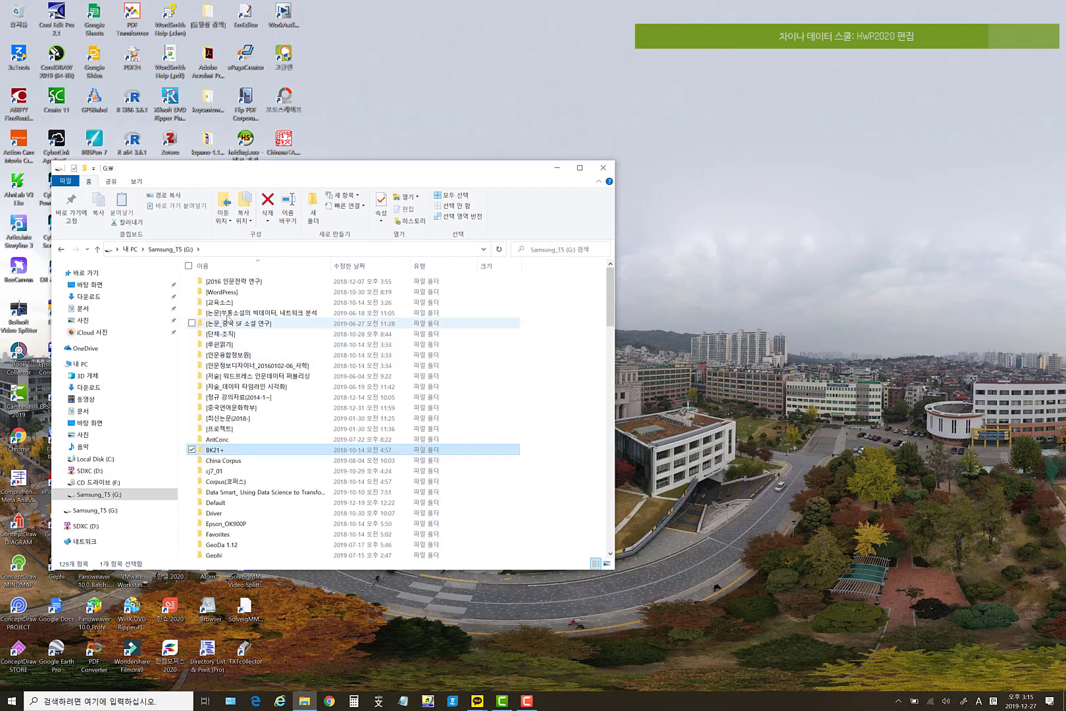
- Open the CJ7 folder inside [교육소스] and look through its subtitle files
double_click(227, 306)
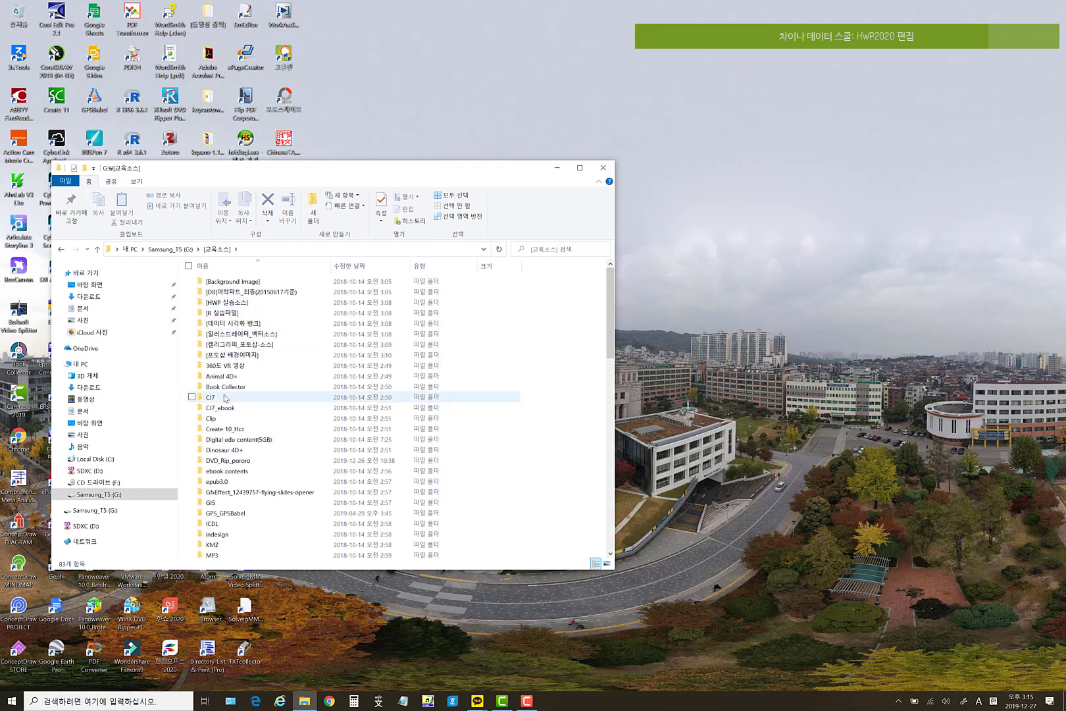
double_click(225, 398)
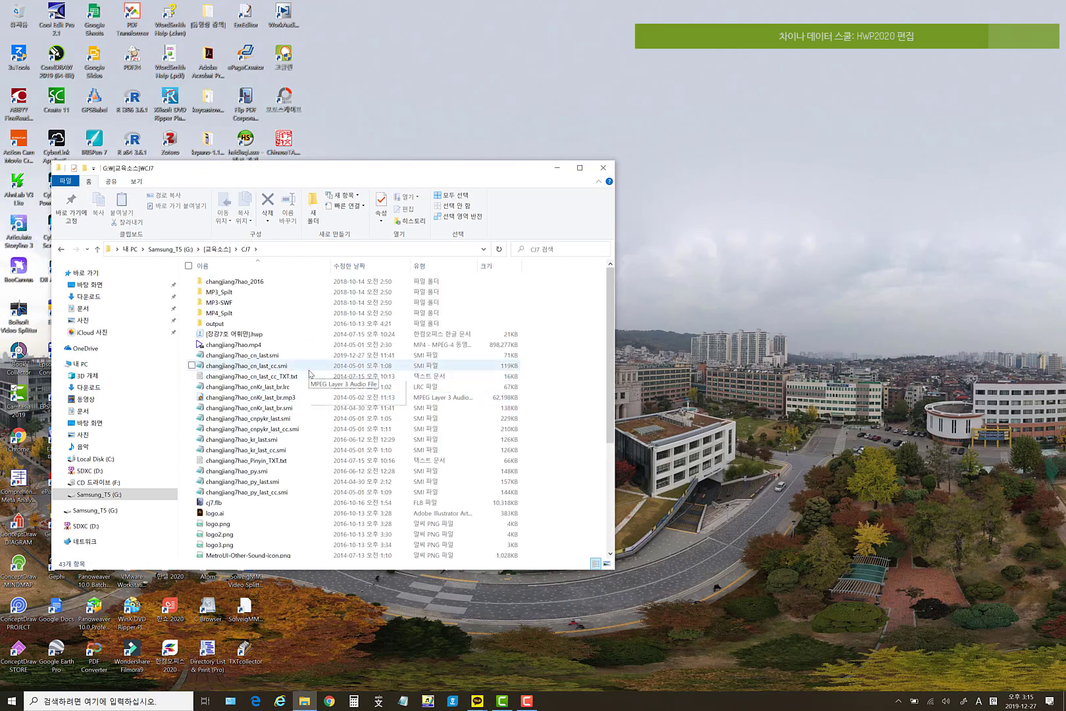
scroll(308, 373, "down", 3)
scroll(309, 373, "down", 2)
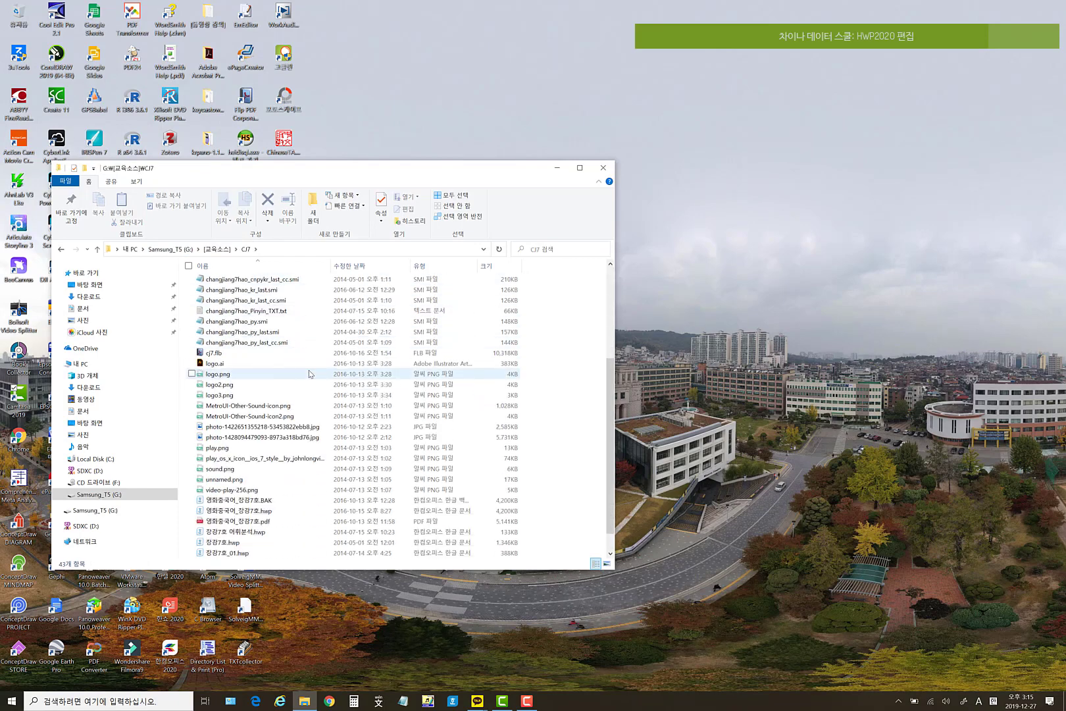
scroll(310, 374, "down", 1)
scroll(306, 374, "up", 6)
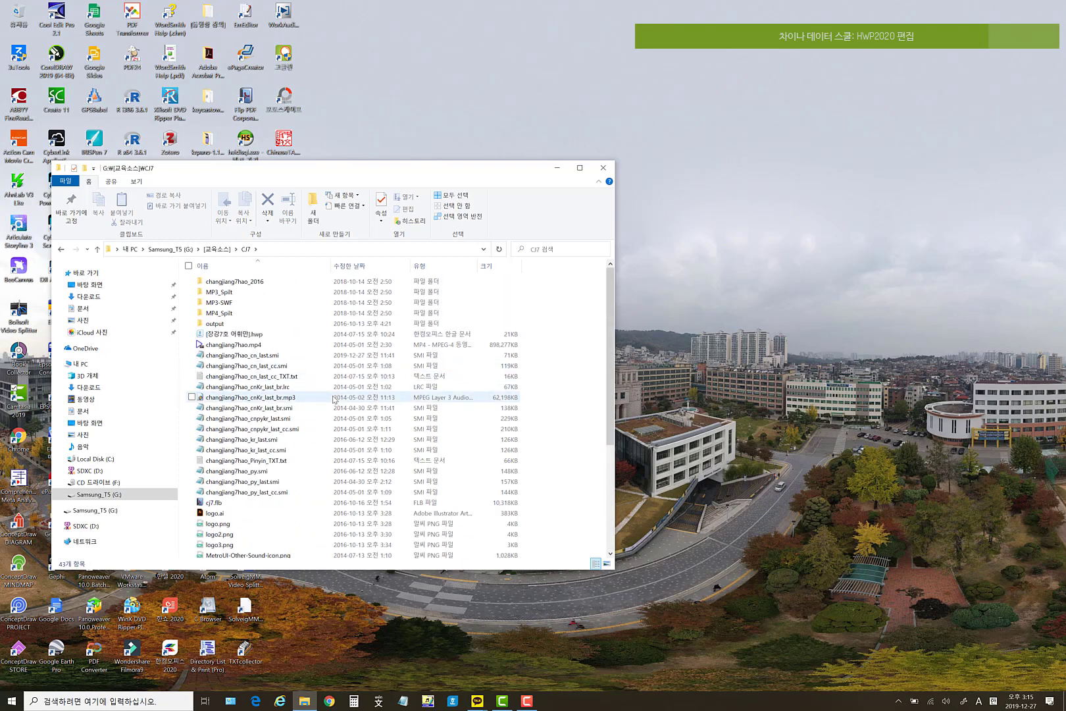
left_click(290, 370)
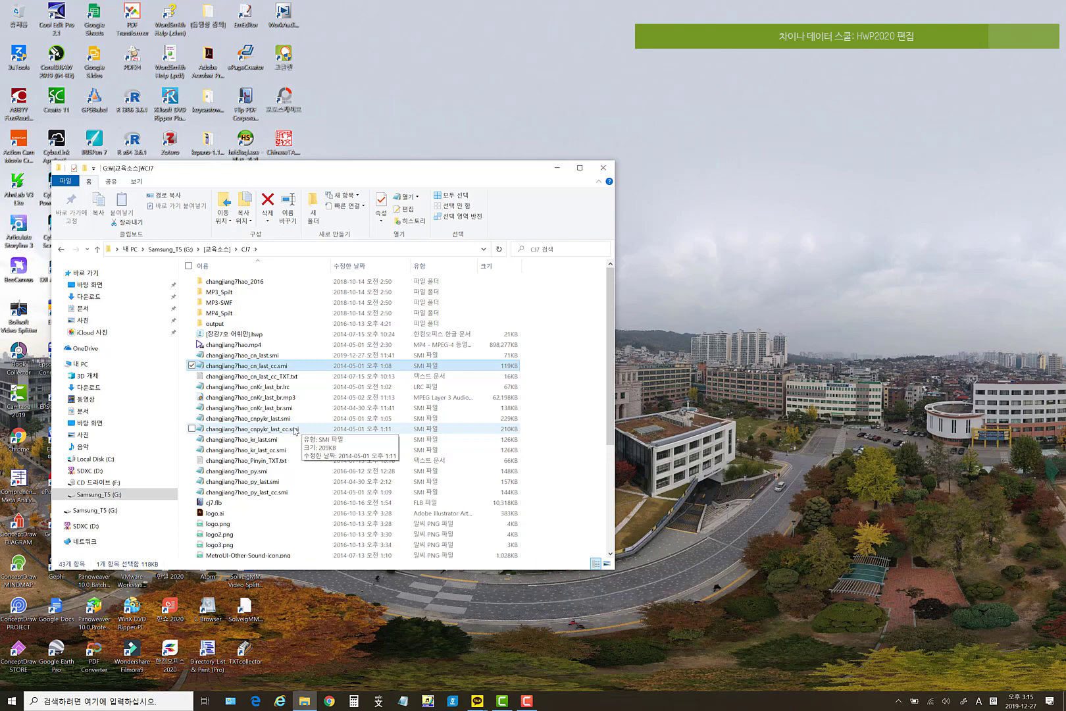
- Open changjiang7hao_cnpykr_last_cc.smi in Notepad and examine its Chinese, pinyin and Korean subtitle entries and sync tags
left_click_drag(278, 173, 498, 171)
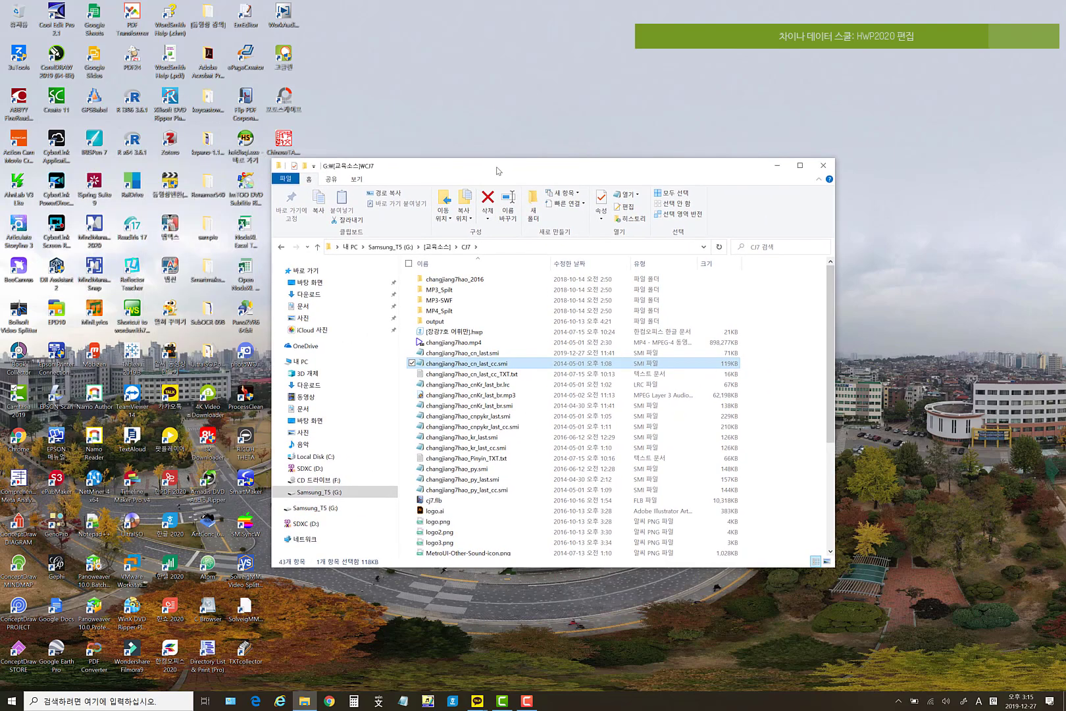
double_click(508, 427)
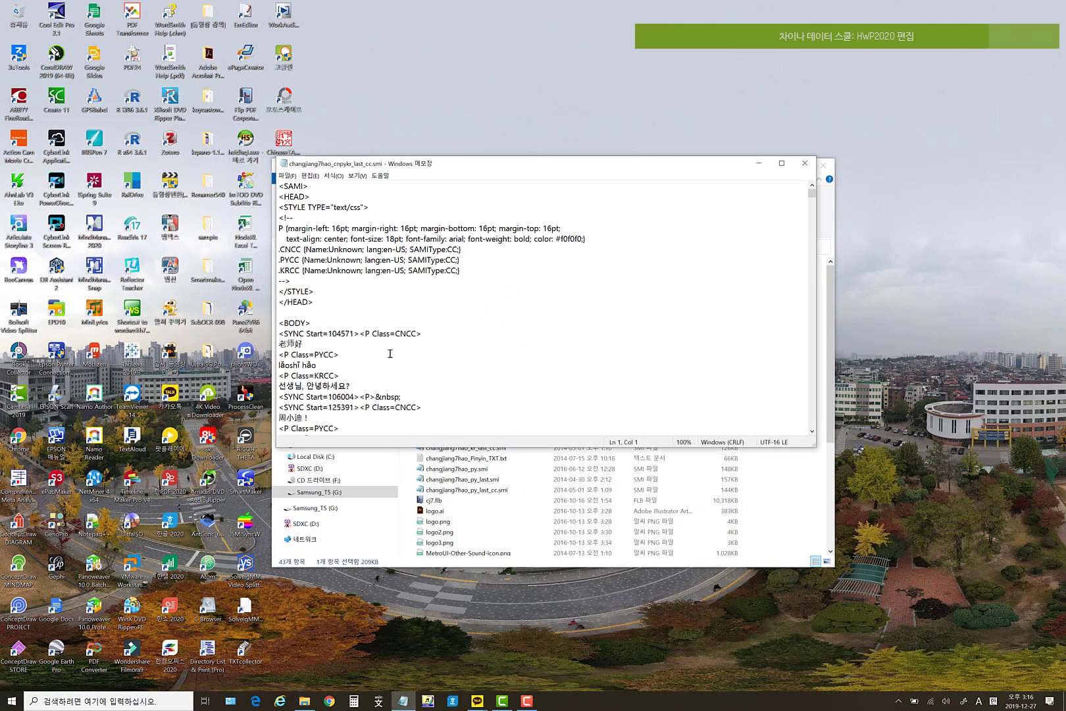
left_click_drag(389, 333, 404, 376)
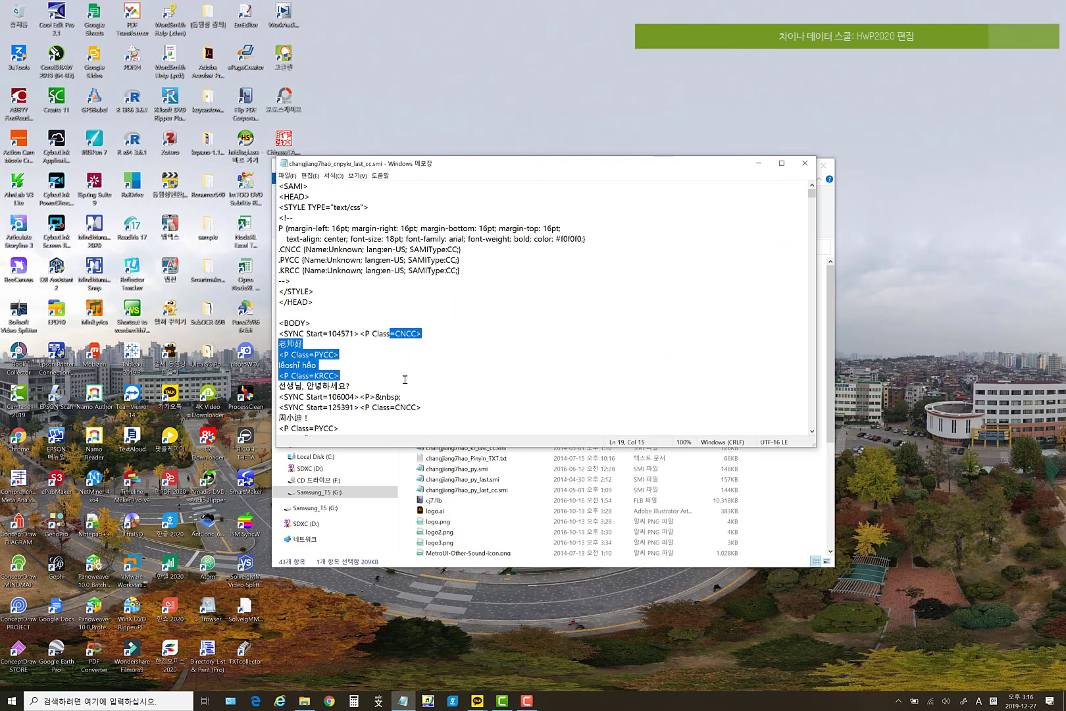
left_click(437, 322)
scroll(418, 355, "down", 8)
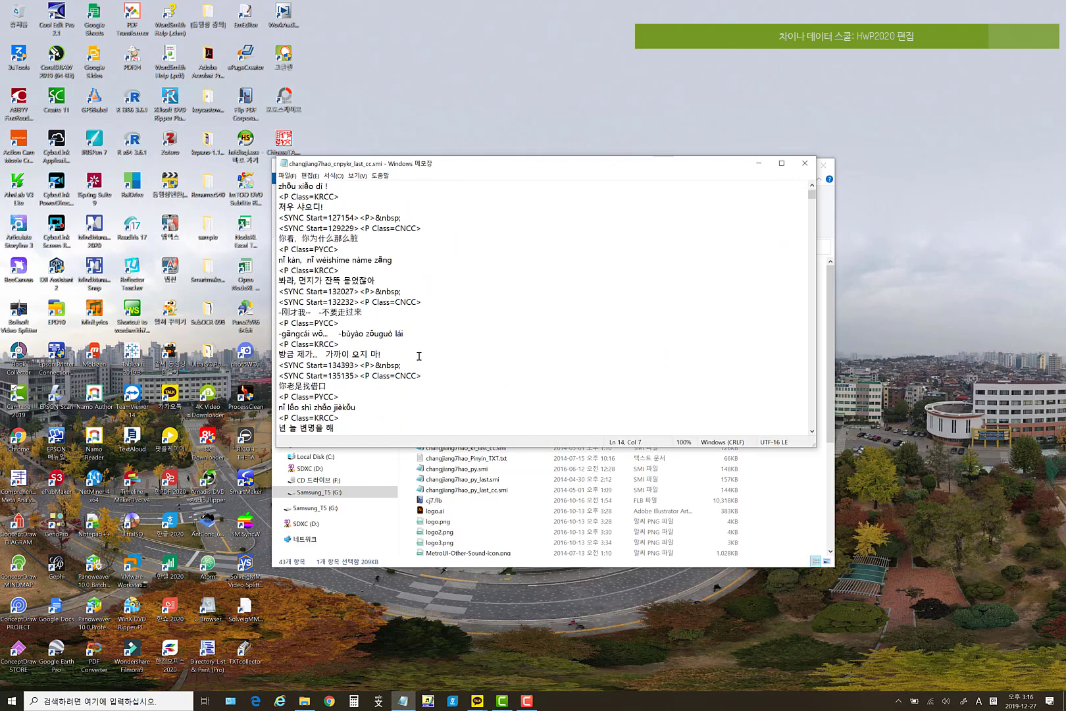
scroll(418, 356, "down", 1)
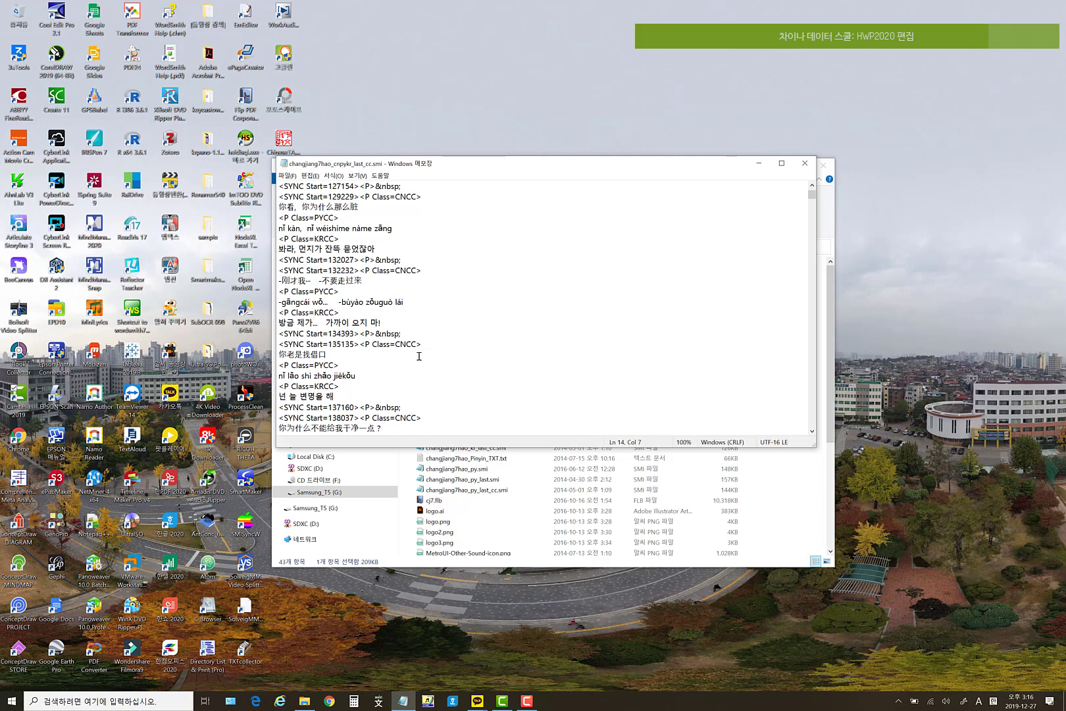
scroll(419, 356, "down", 15)
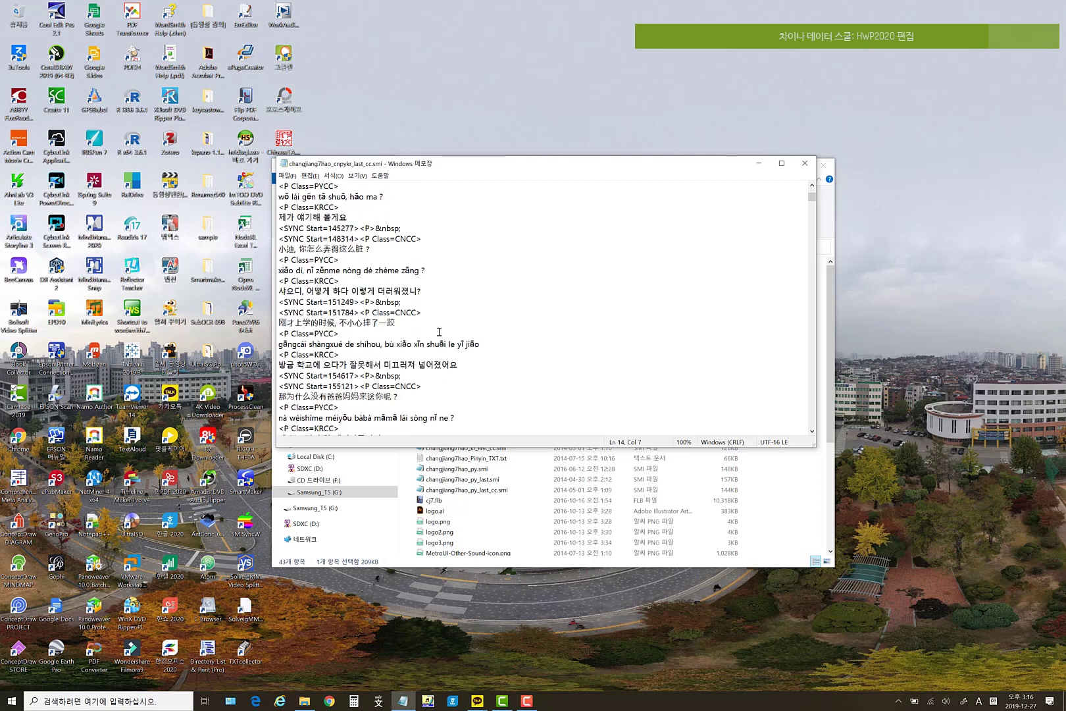
- Minimize the CJ7 folder window, launch SMISyncW from the desktop, and close the subtitle file in Notepad
left_click_drag(504, 165, 592, 164)
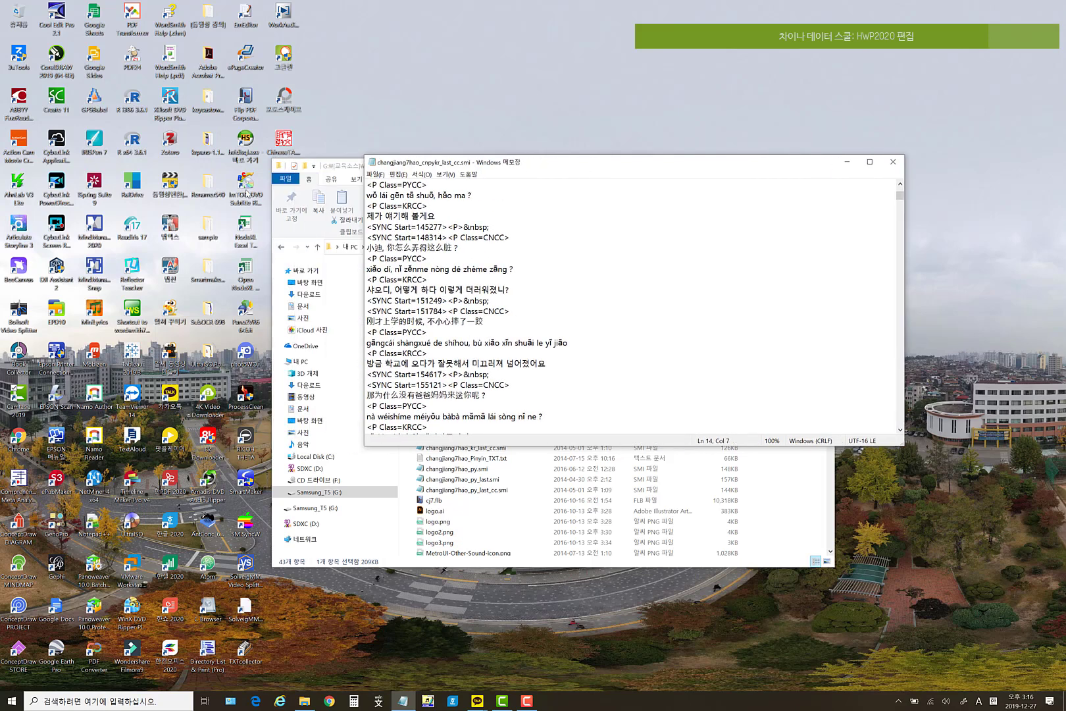
left_click(294, 185)
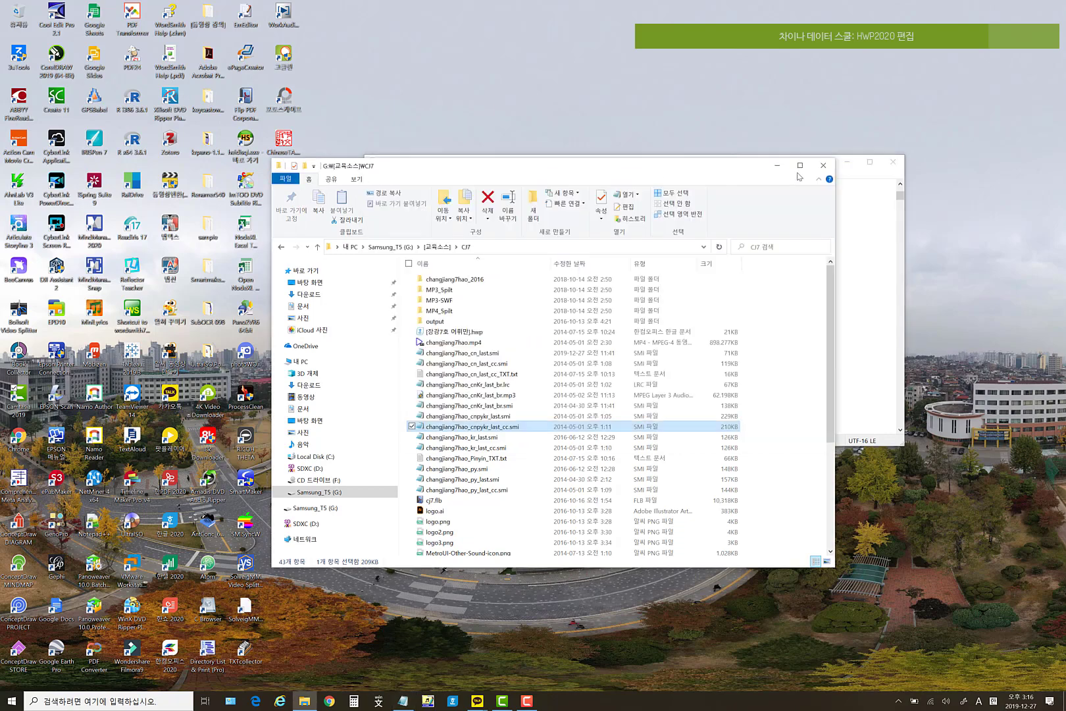
left_click(777, 168)
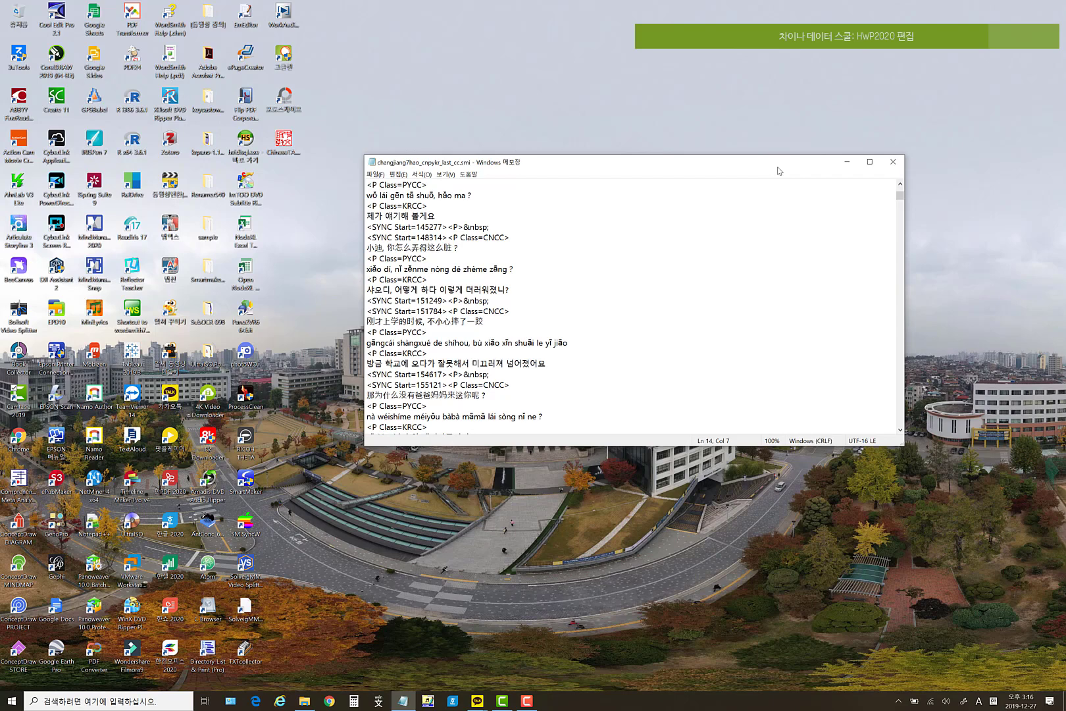
left_click(252, 530)
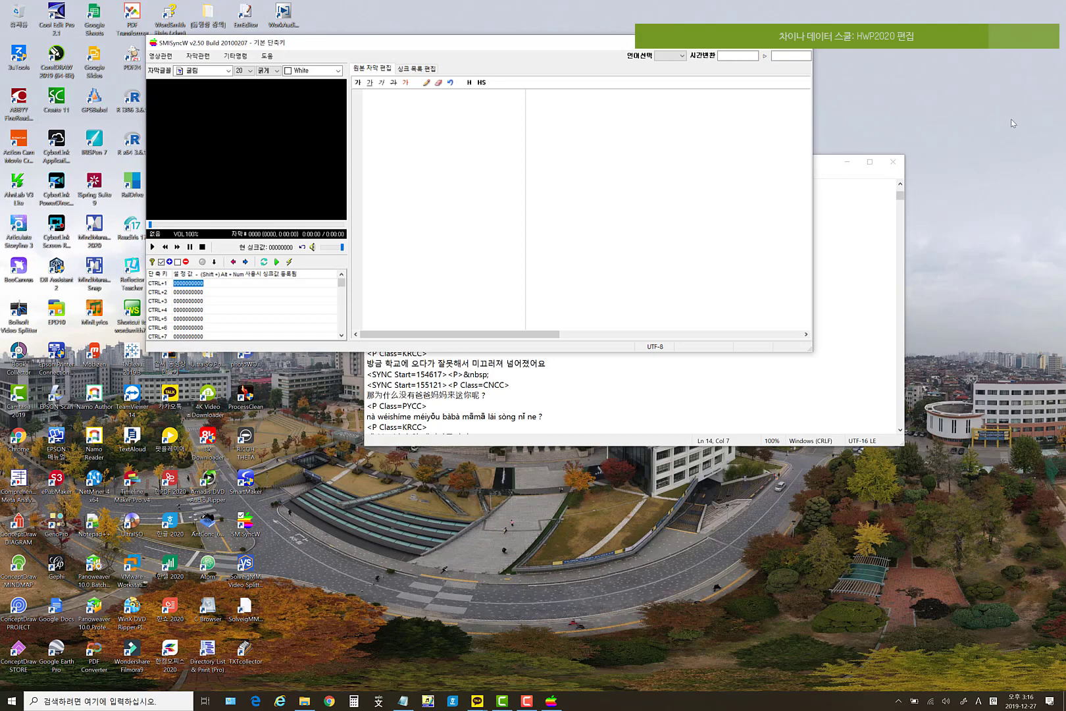
left_click(892, 162)
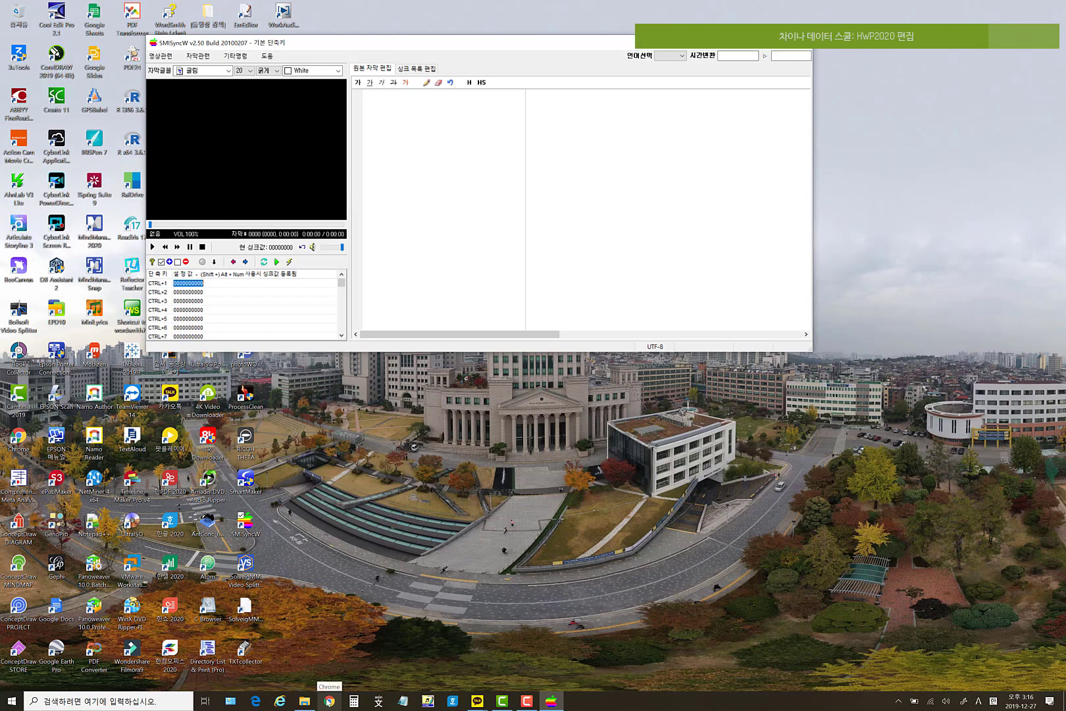
- Bring back the CJ7 folder beside SMISyncW and load changjiang7hao_cnpykr_last_cc.smi into its subtitle editor
mouse_move(306, 702)
left_click(309, 665)
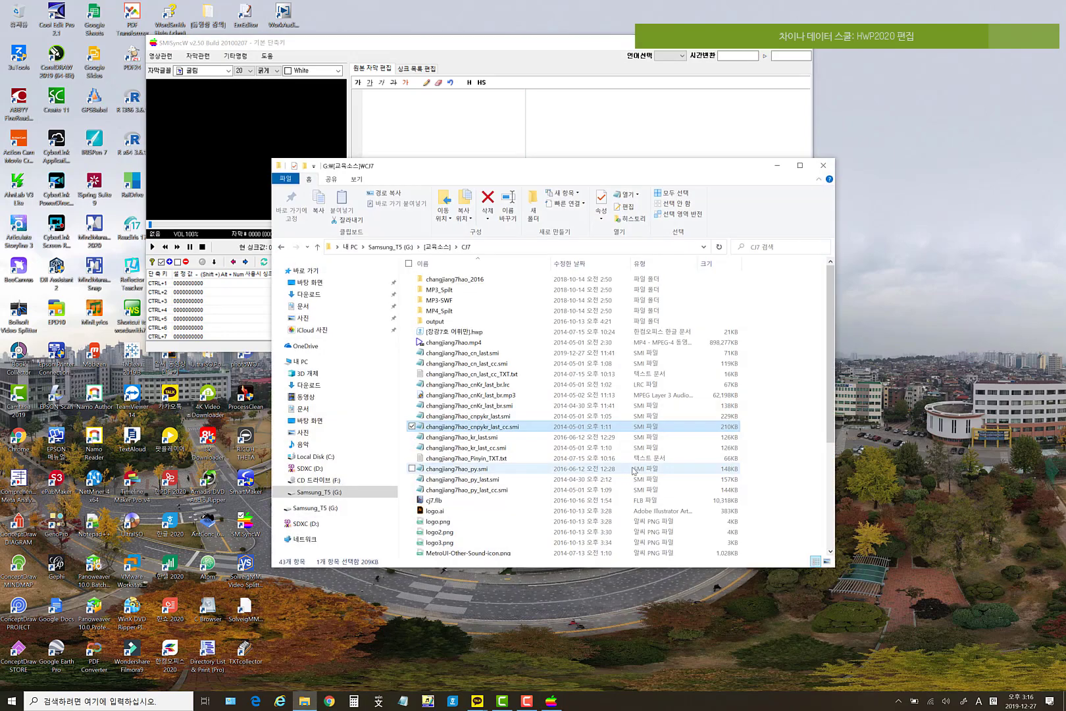
left_click_drag(467, 165, 658, 269)
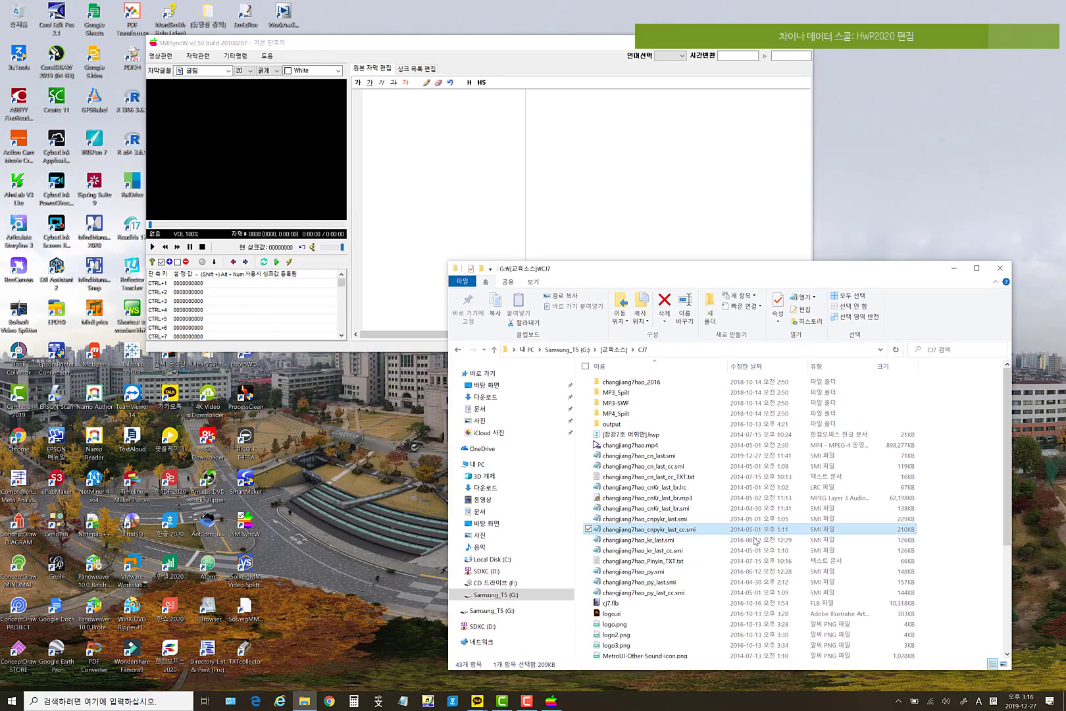
left_click_drag(621, 530, 435, 223)
left_click(490, 207)
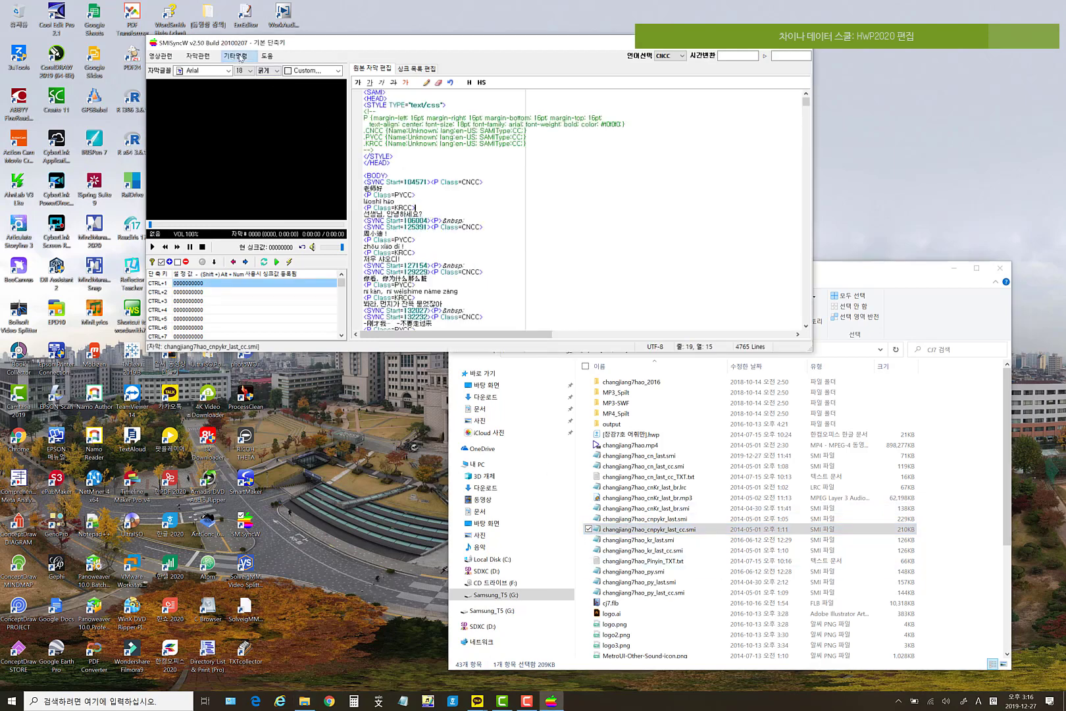
- Extract the pure text (순수 텍스트 얻기) from the loaded subtitles and copy all of it
left_click(239, 58)
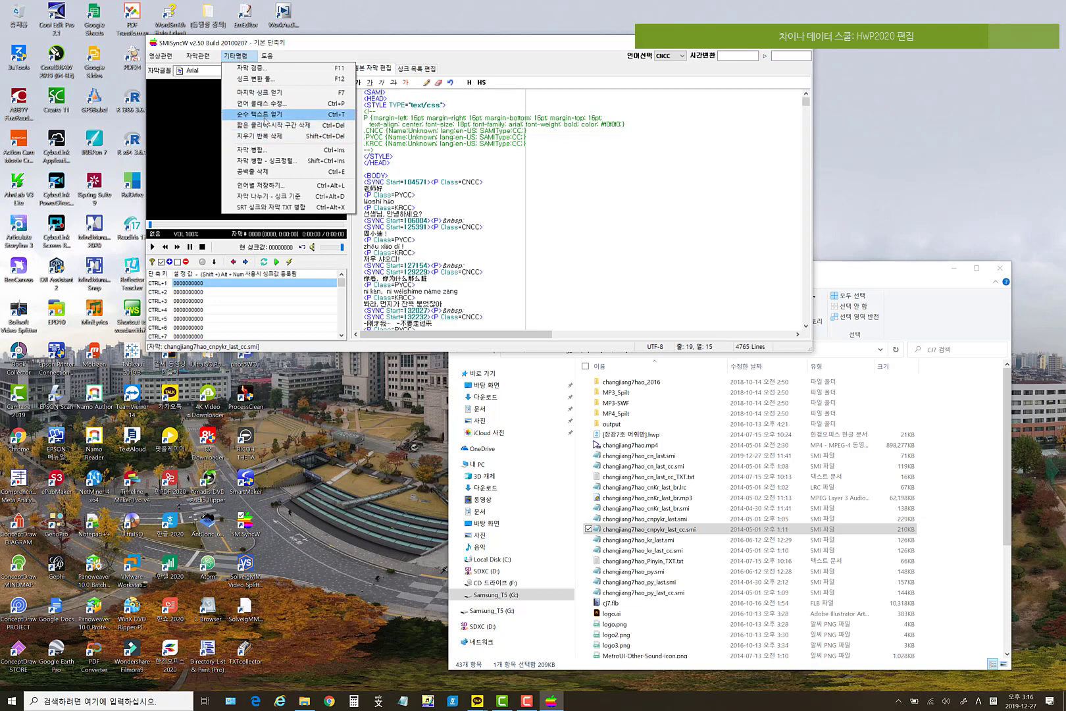
left_click(266, 114)
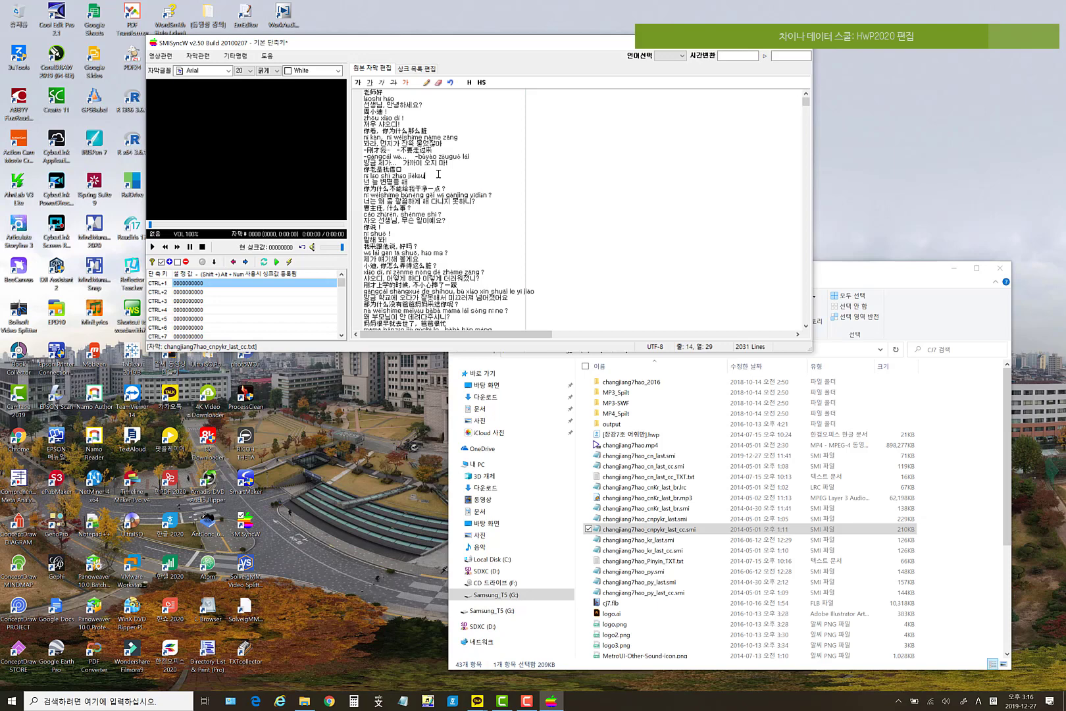
key("ctrl+a")
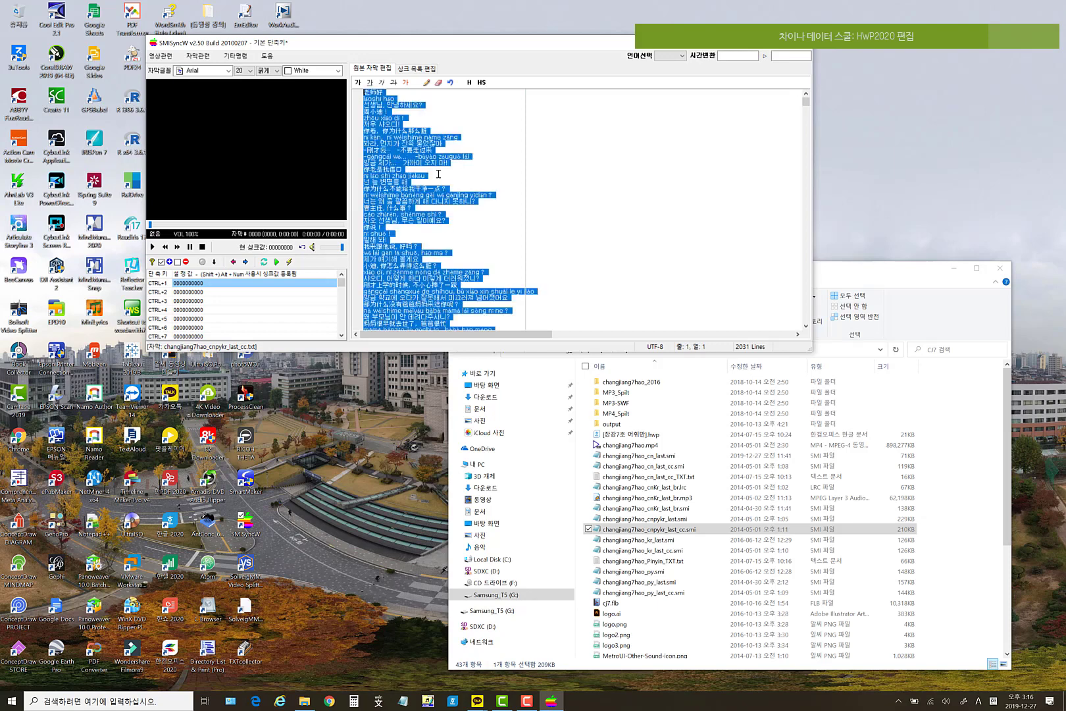
- Switch to Hangul 2020, create a blank new document, and paste the extracted subtitle text into it
left_click(452, 702)
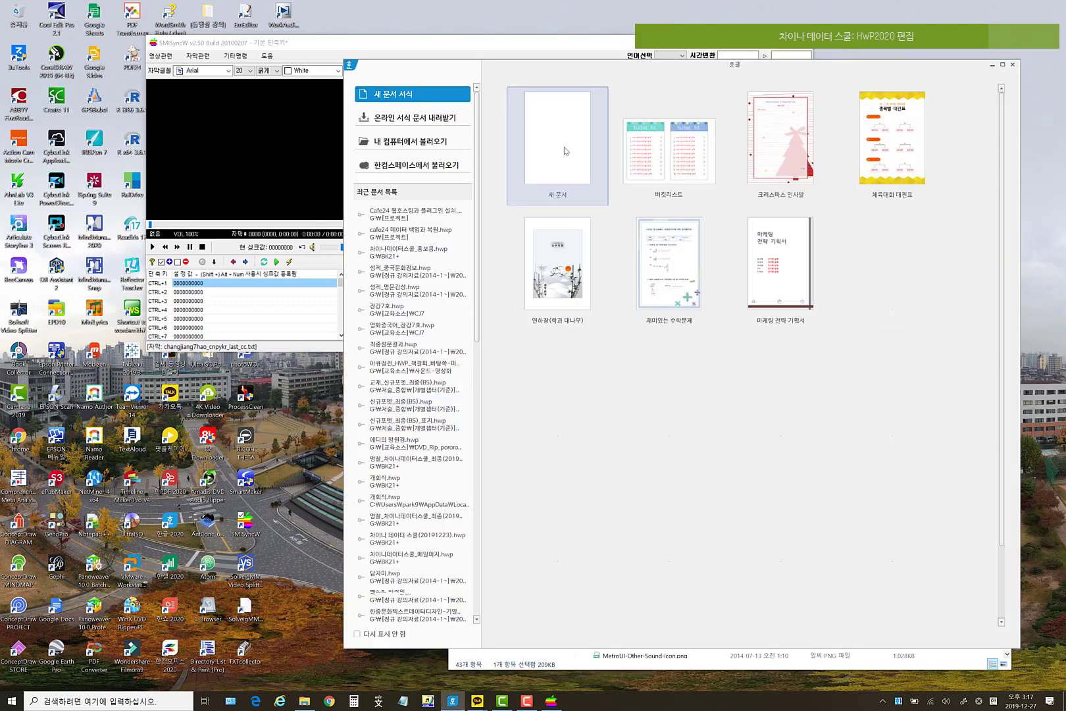
left_click(568, 150)
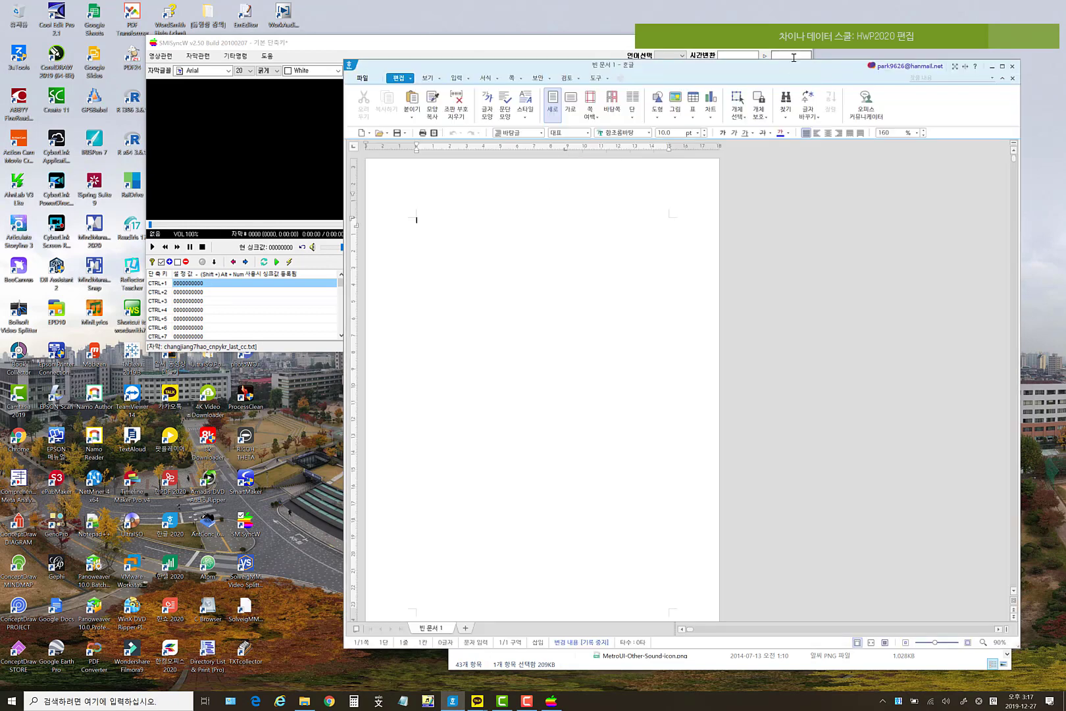
left_click_drag(788, 70, 626, 43)
scroll(554, 279, "up", 3)
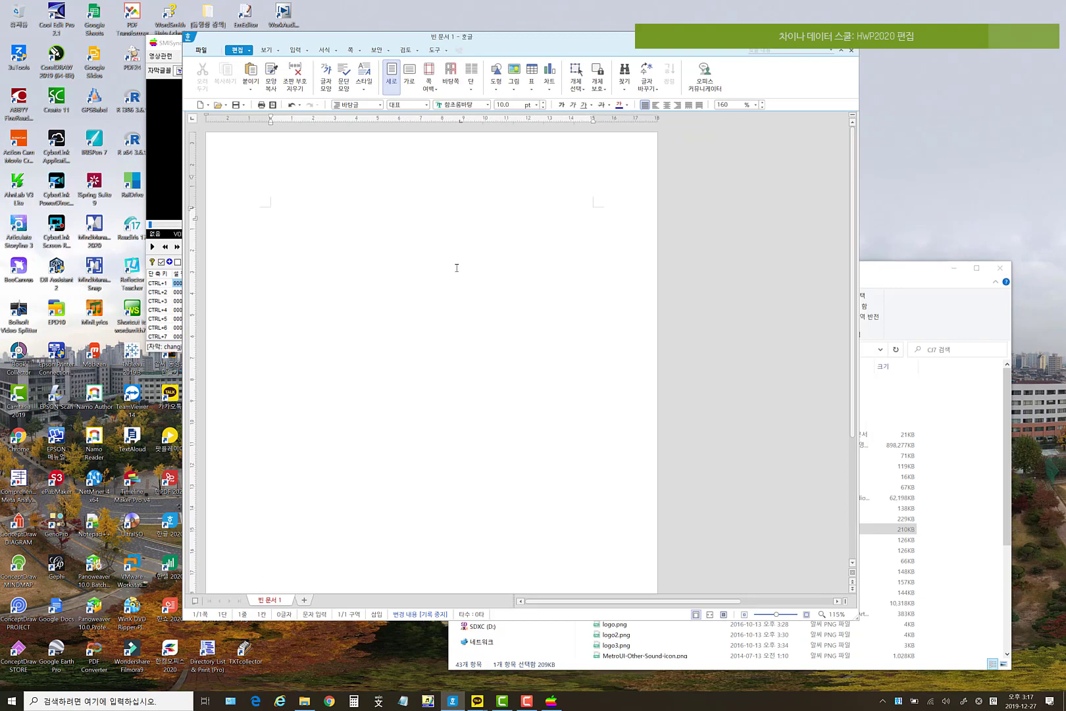
key("ctrl+v")
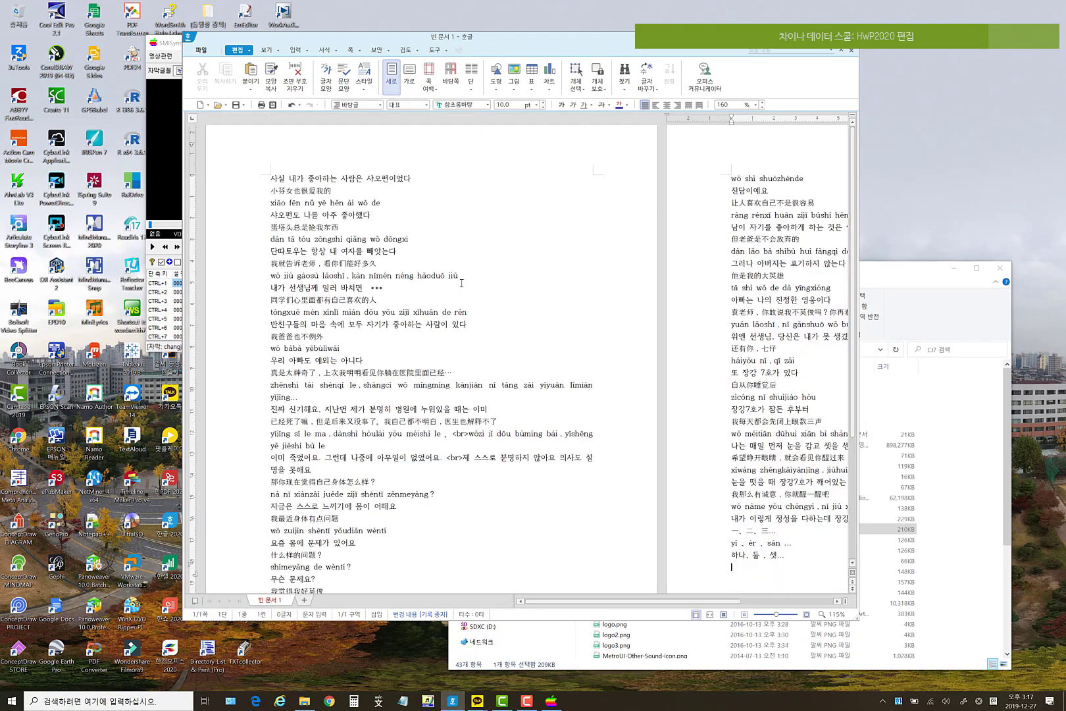
- Widen the document window to show both facing pages, look over the pasted subtitles, and return to the start of the text
scroll(485, 320, "up", 15)
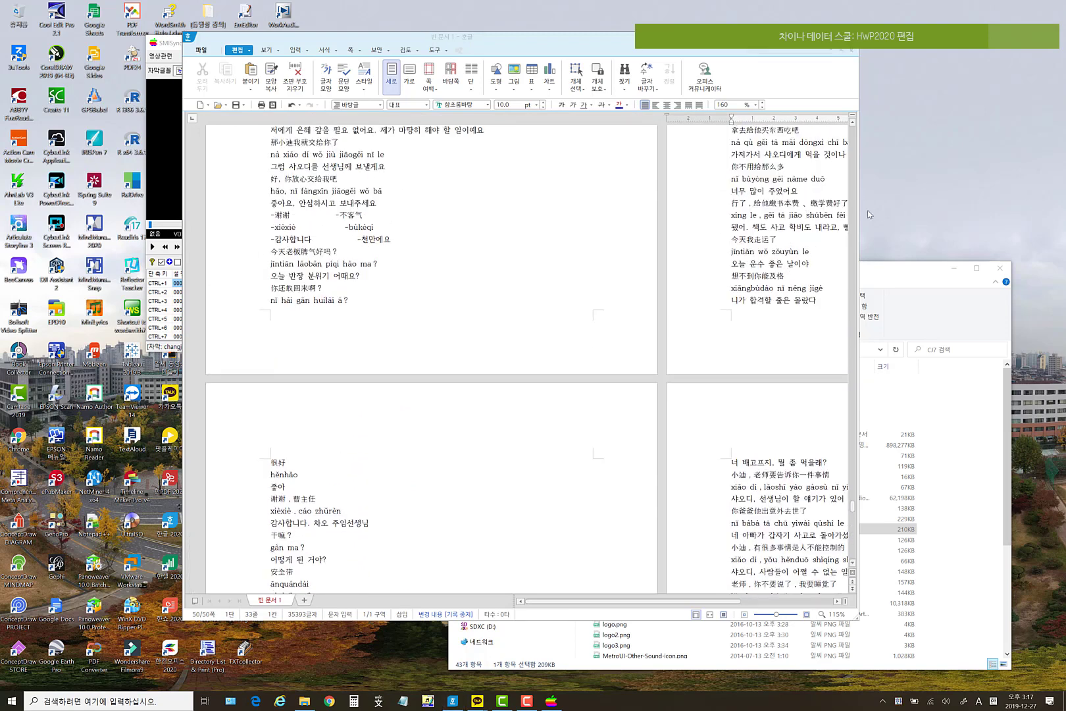
left_click_drag(857, 209, 1046, 209)
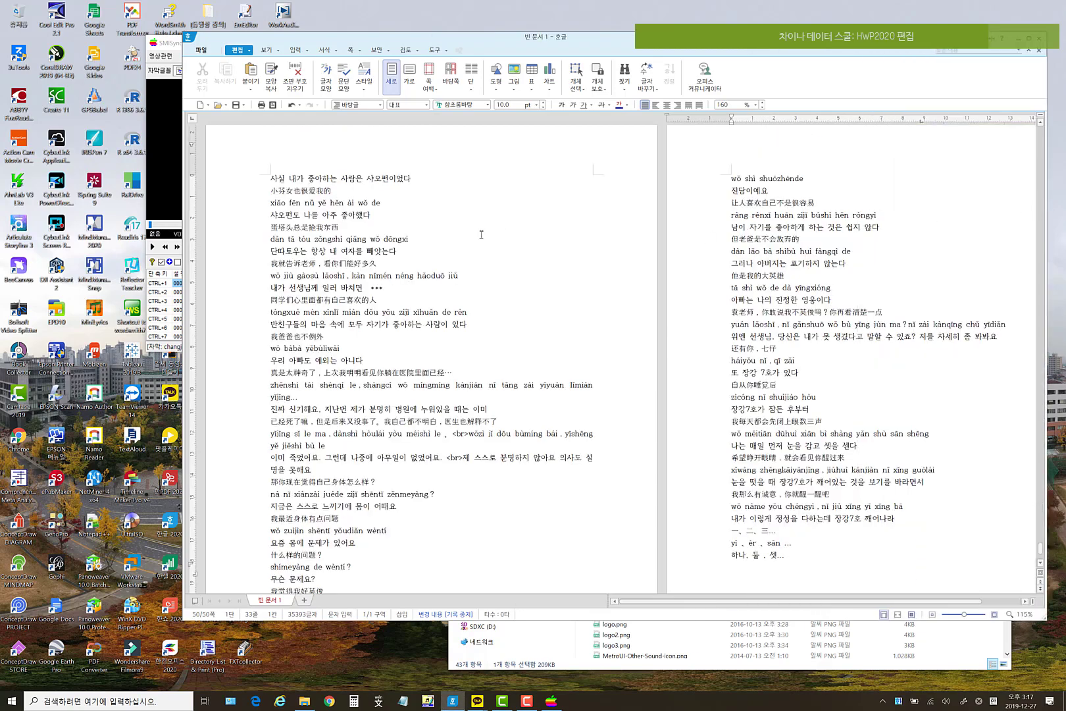
scroll(371, 215, "up", 15)
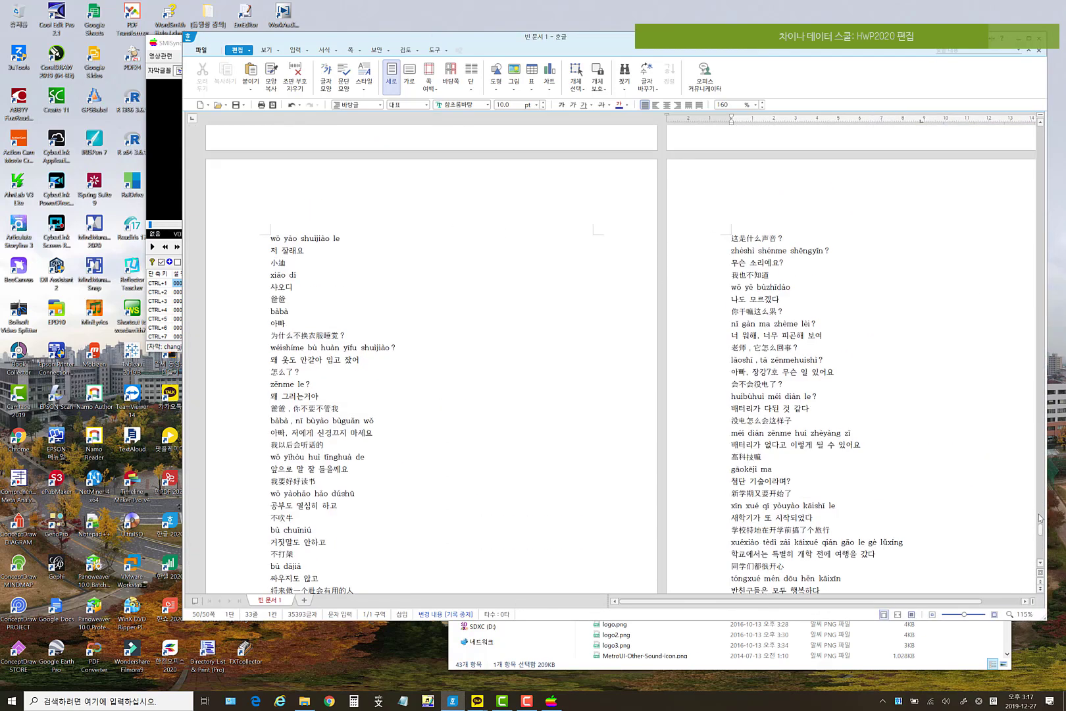
scroll(1041, 532, "down", 15)
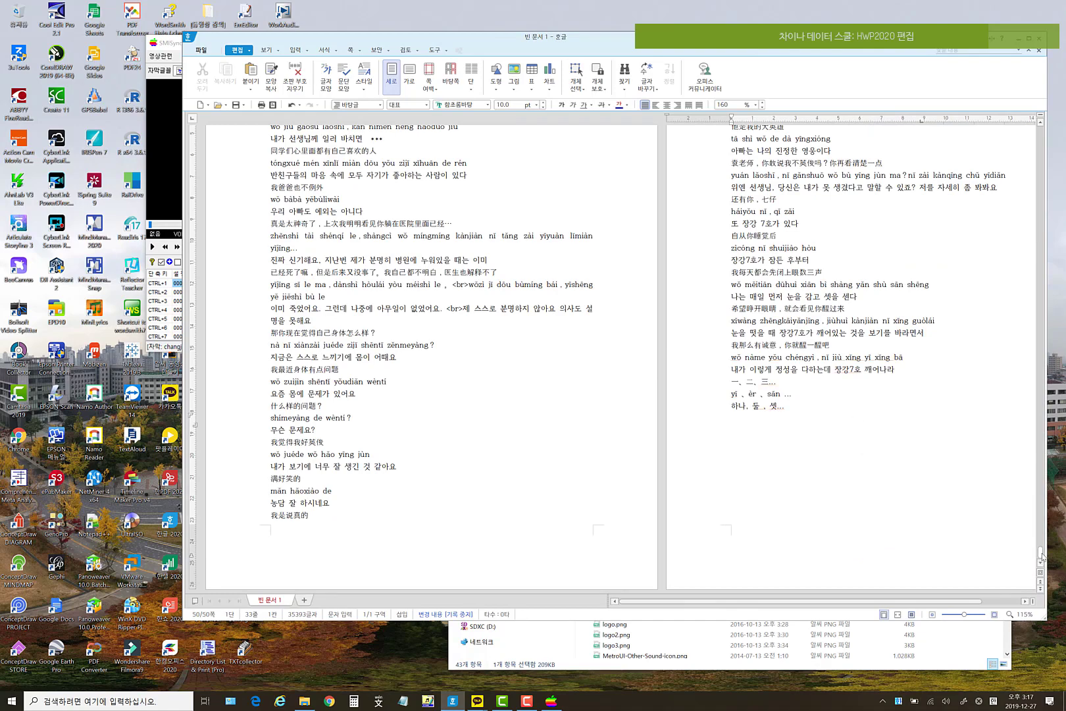
left_click_drag(1041, 555, 1057, 129)
left_click(612, 283)
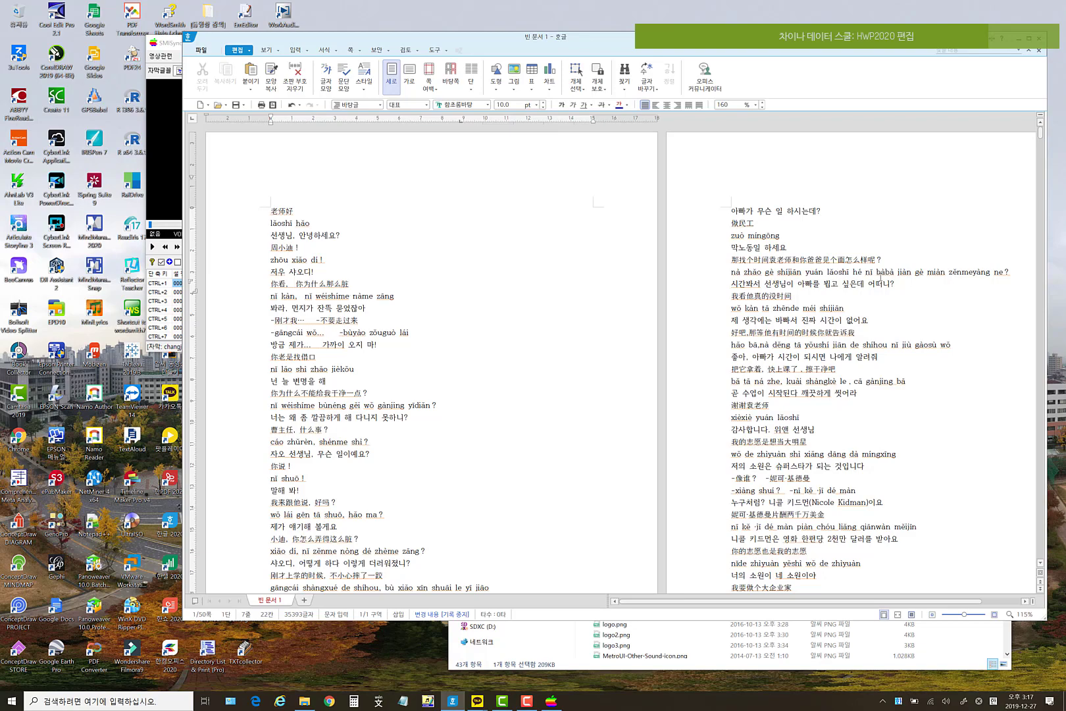
scroll(1053, 314, "down", 6)
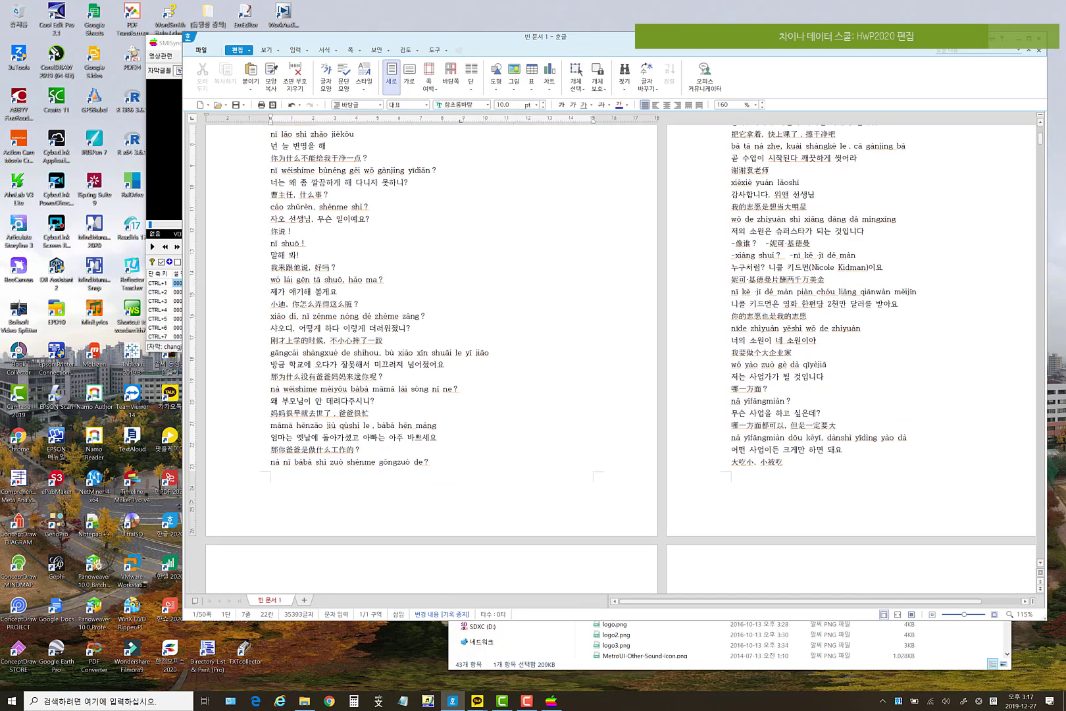
scroll(1043, 307, "up", 6)
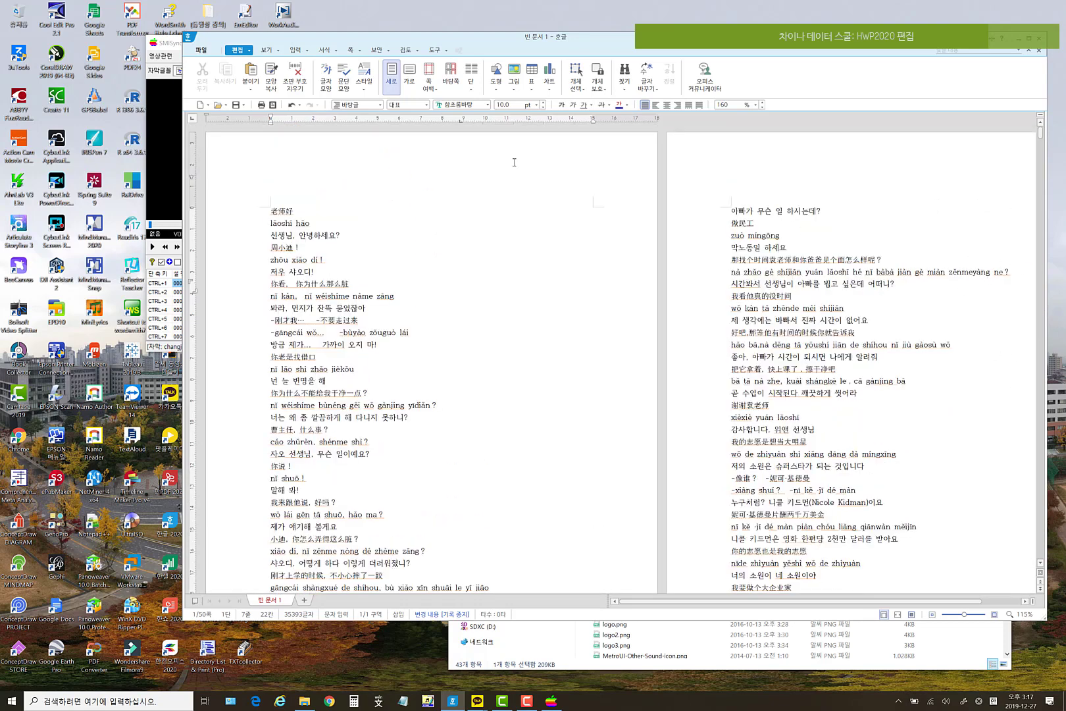
- Set the left and right page margins (편집 용지) to 5 mm for the document
left_click(351, 50)
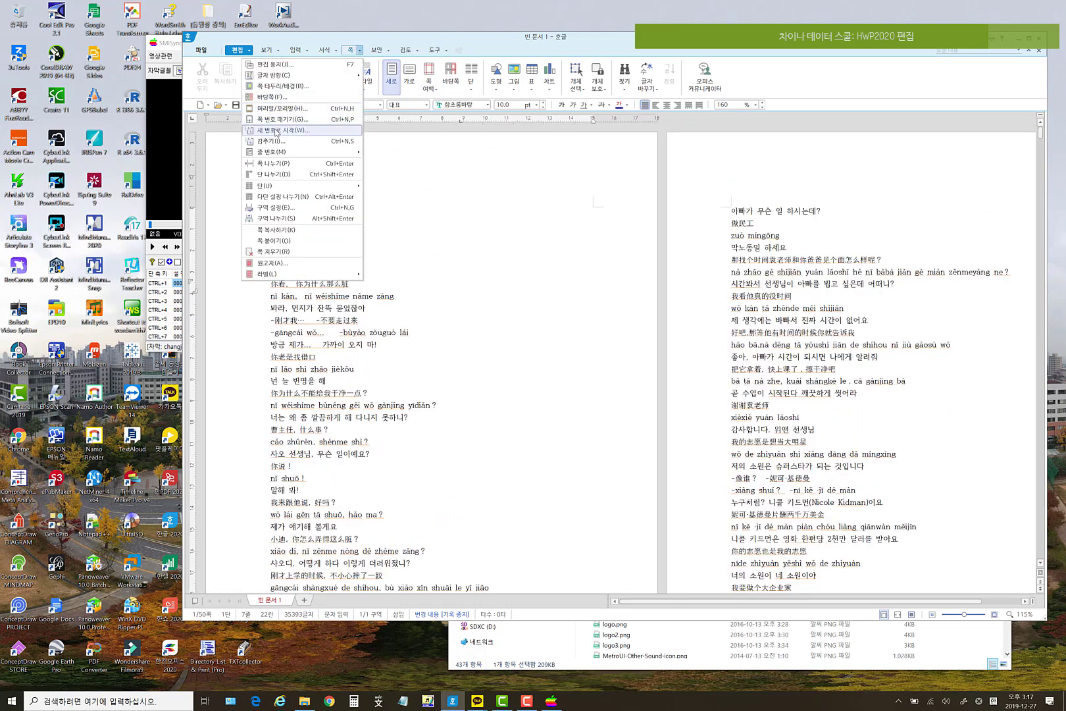
left_click(277, 64)
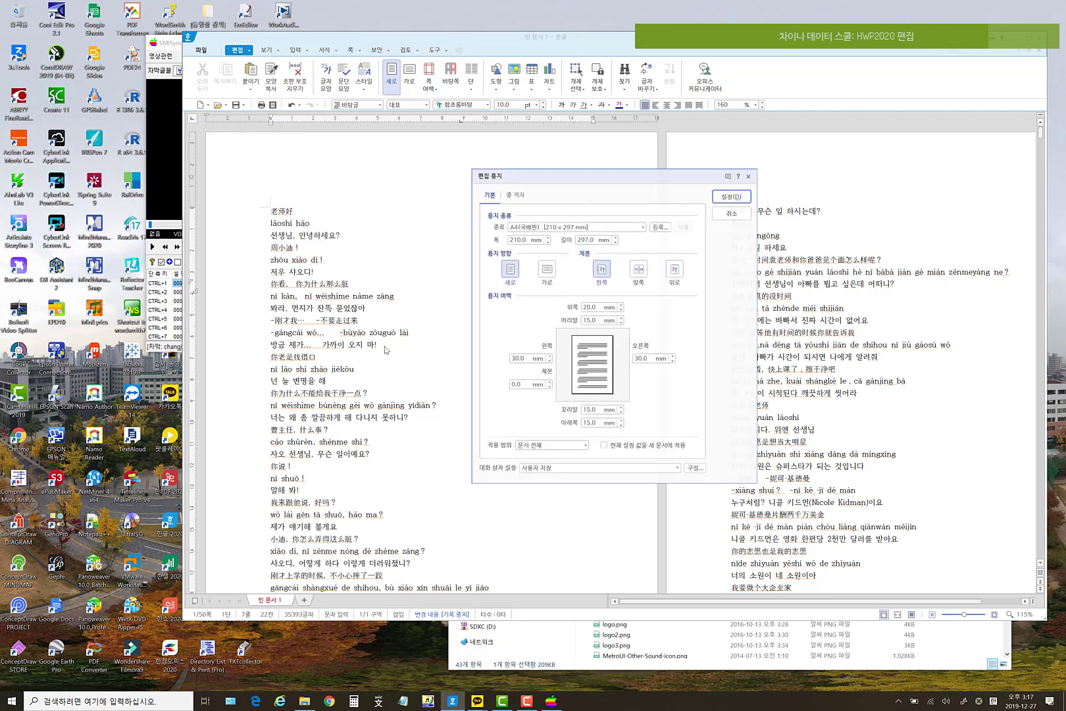
double_click(520, 358)
type("5")
key("Tab")
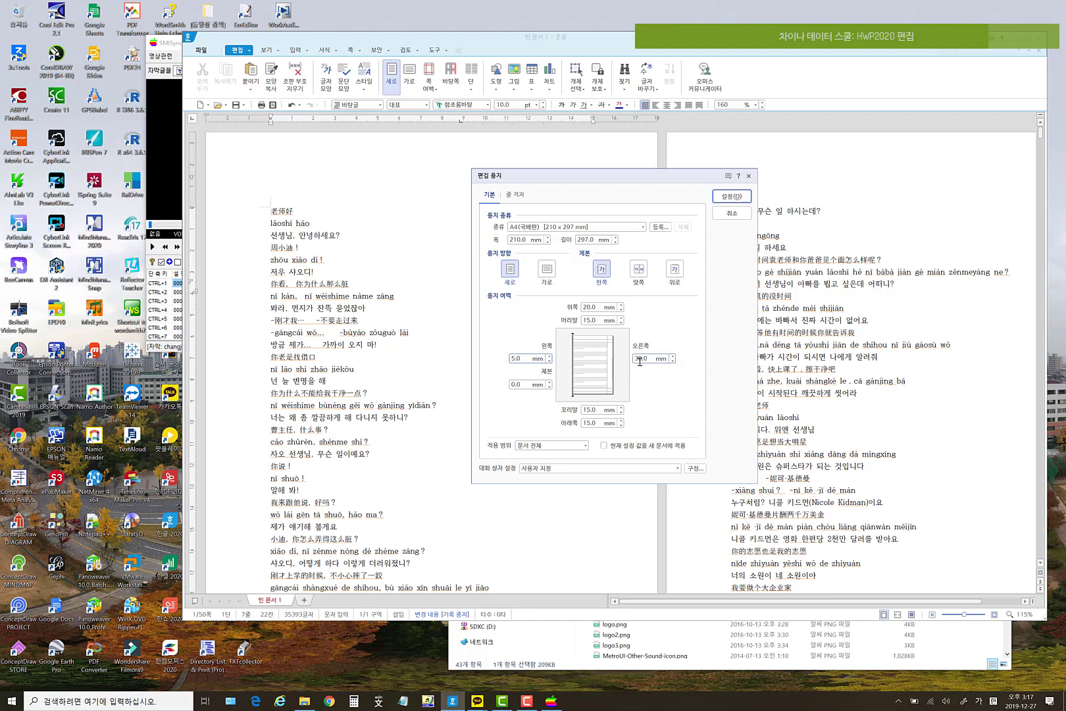
double_click(639, 359)
type("5")
key("Tab")
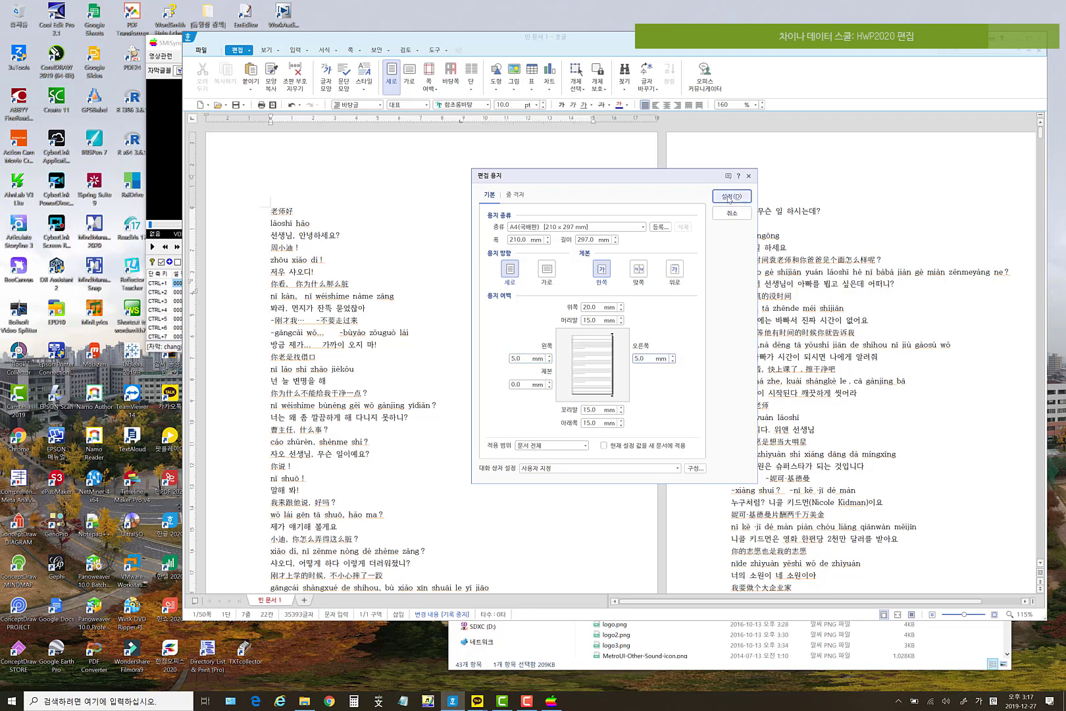
left_click(729, 197)
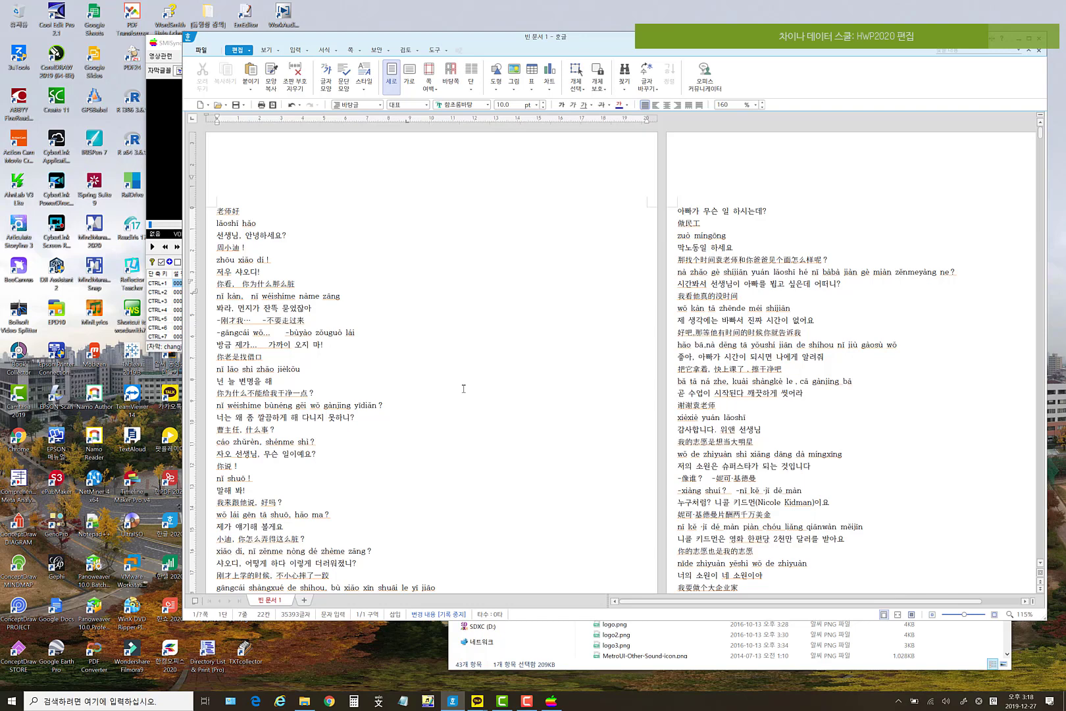
- Insert a blank line after each of the first three subtitle groups and place the cursor at the start of the fourth
key("Hangul")
left_click(258, 217)
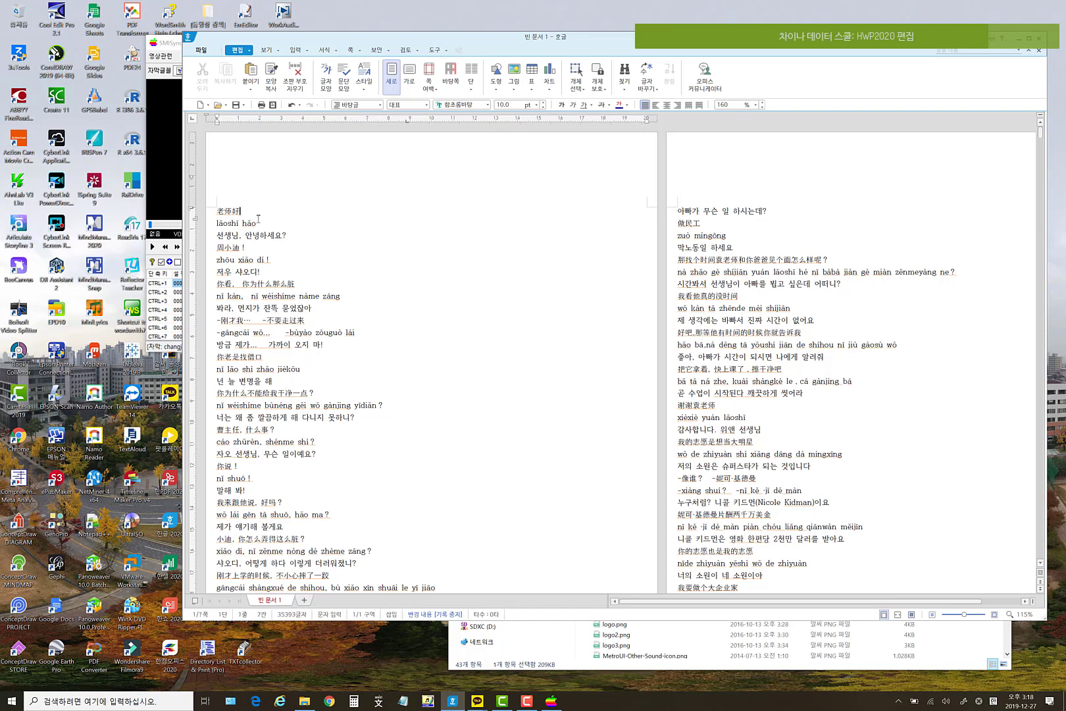
left_click(309, 235)
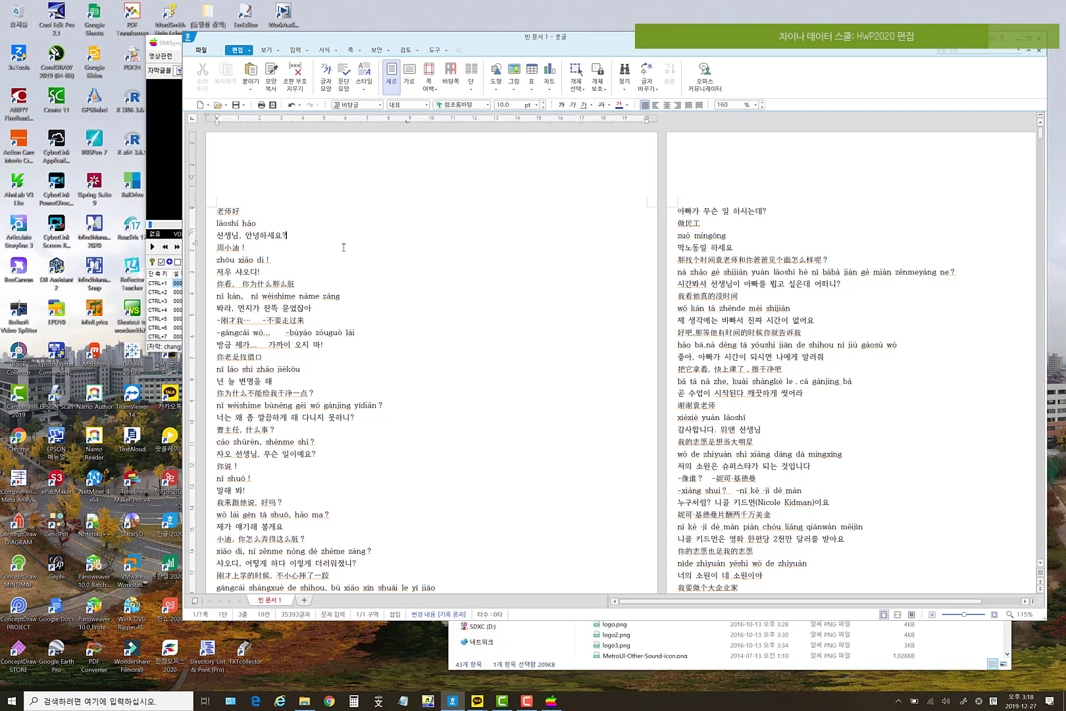
key("Return")
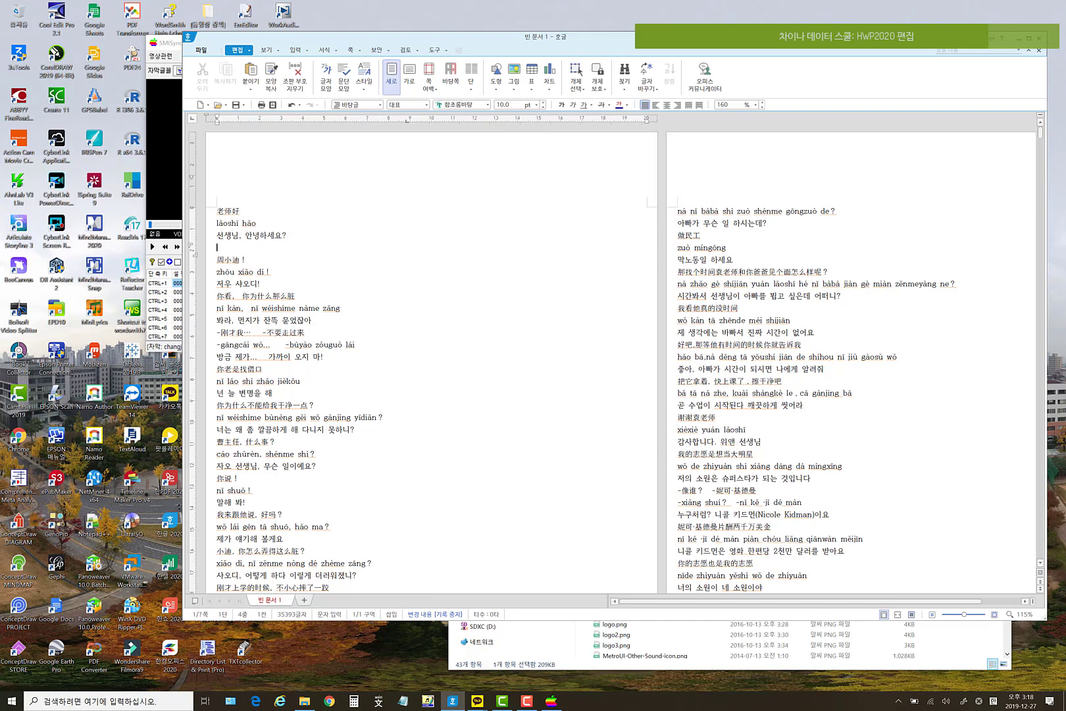
left_click(307, 283)
key("Return")
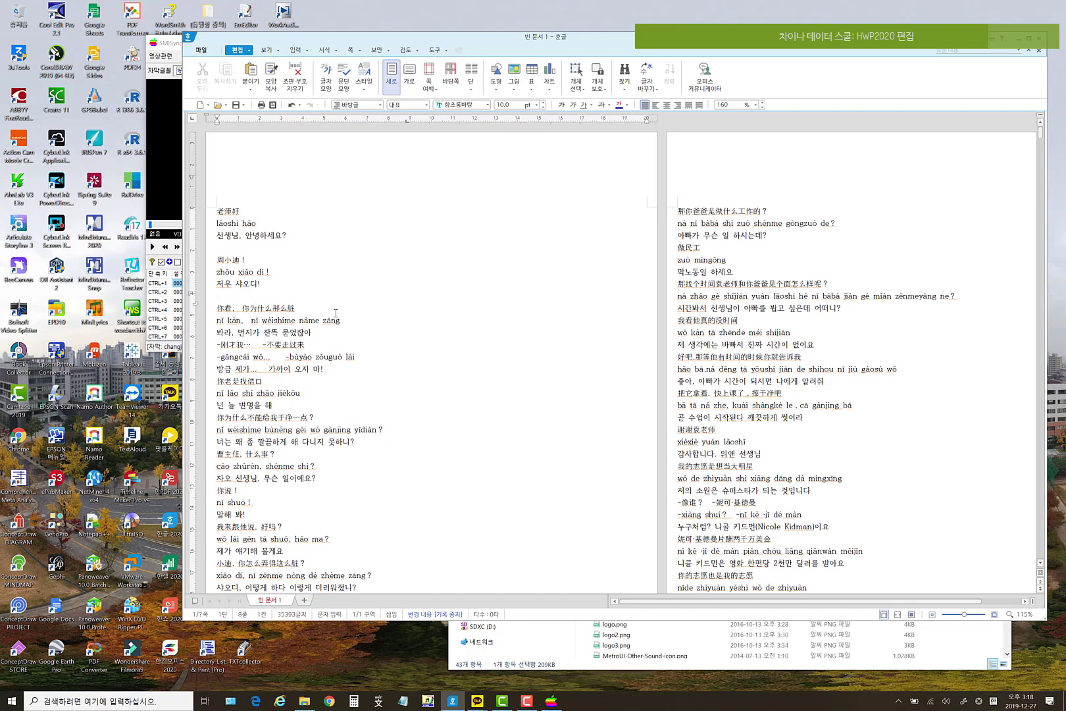
left_click(347, 330)
key("Return")
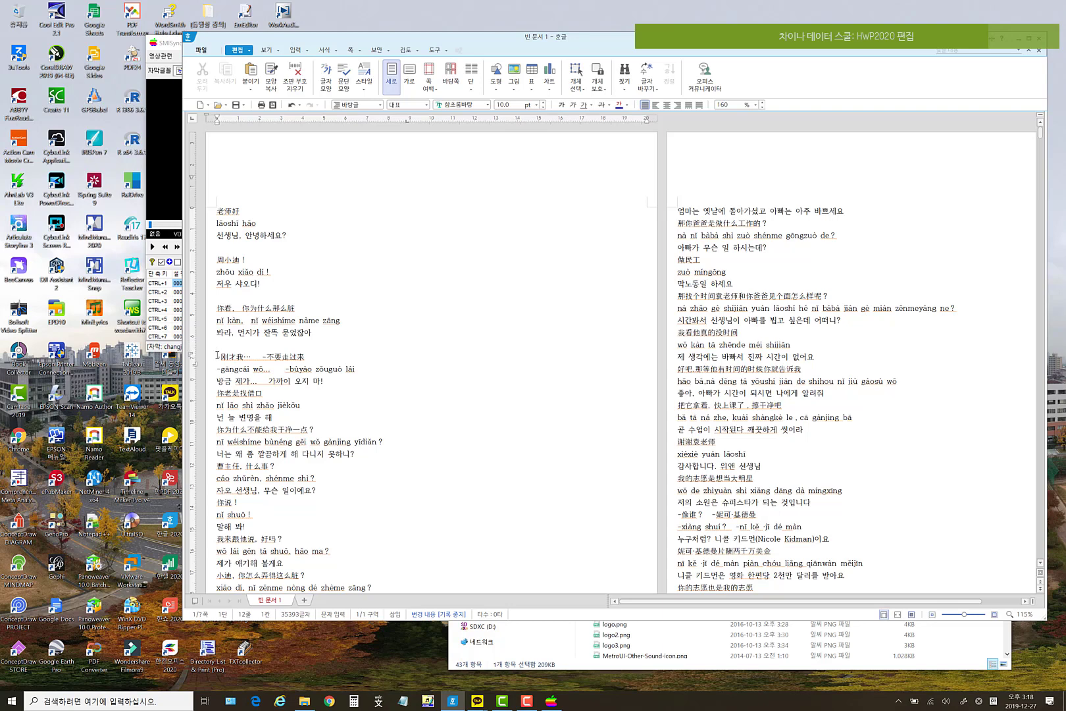
left_click(218, 355)
left_click(445, 51)
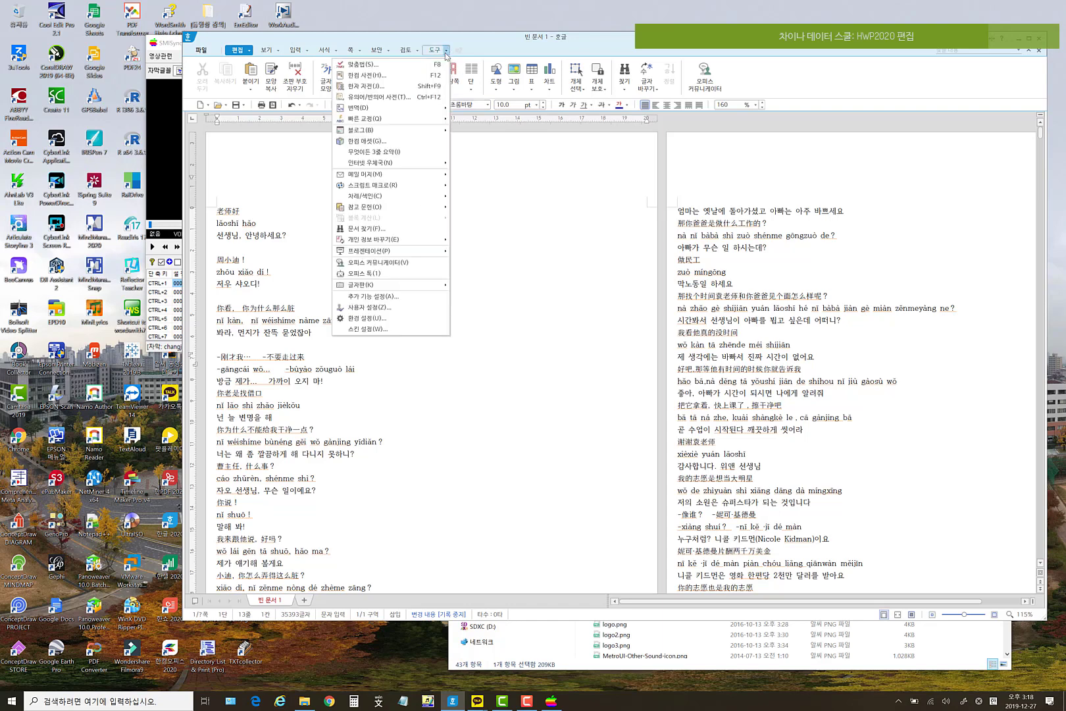
left_click(446, 53)
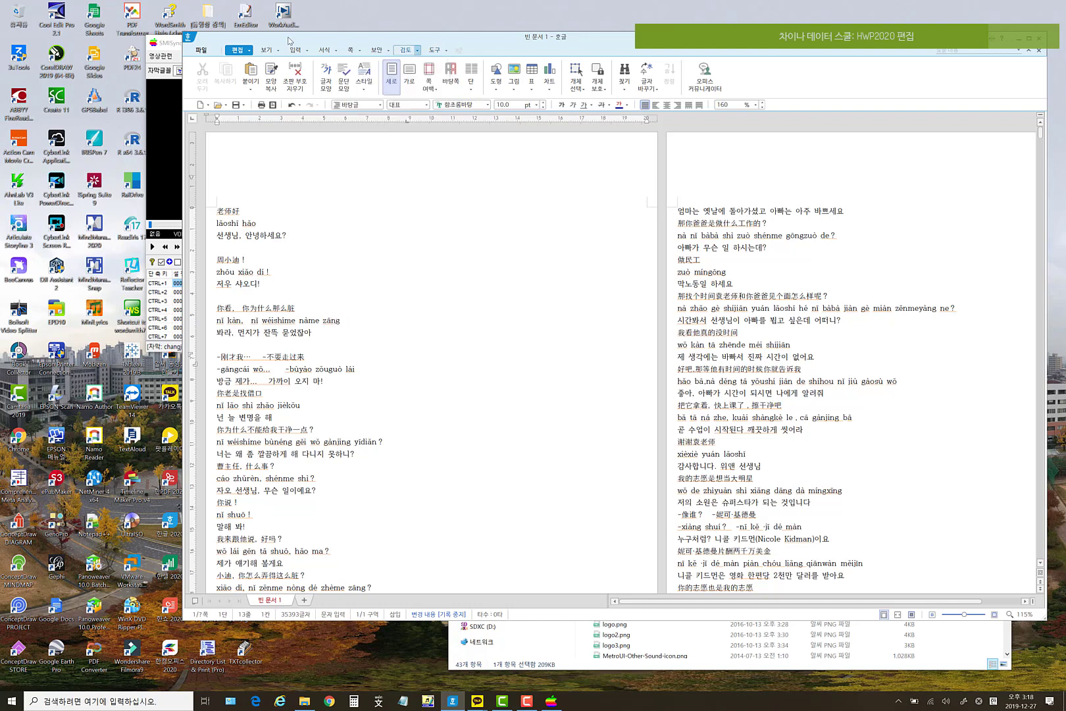
left_click(255, 52)
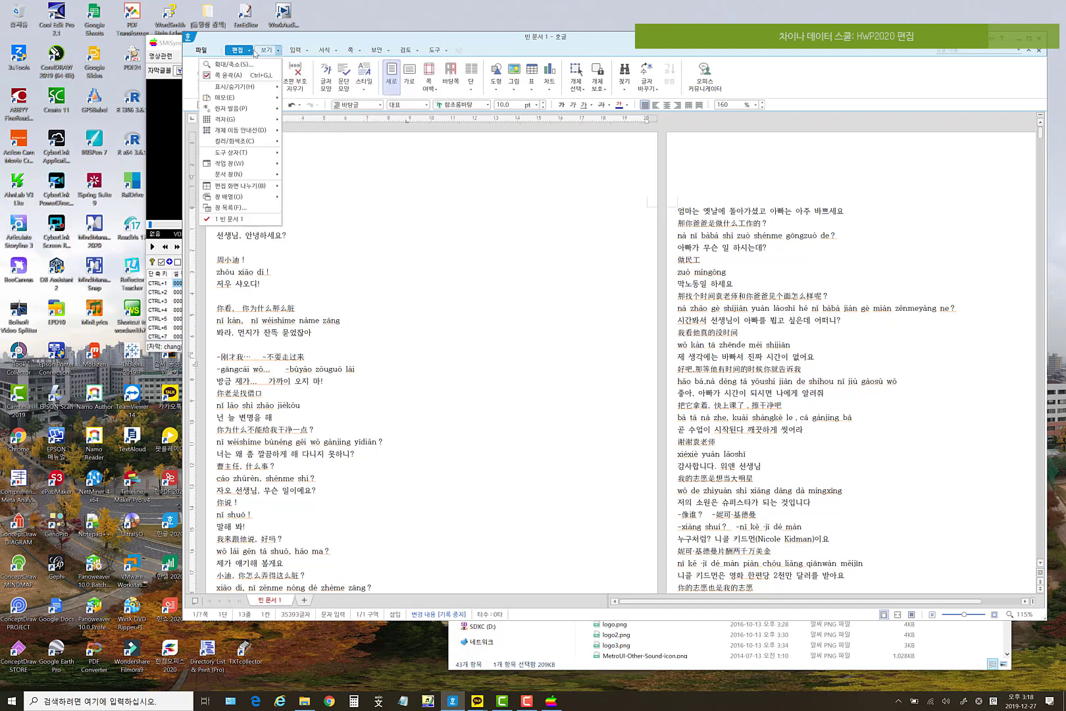
left_click(304, 53)
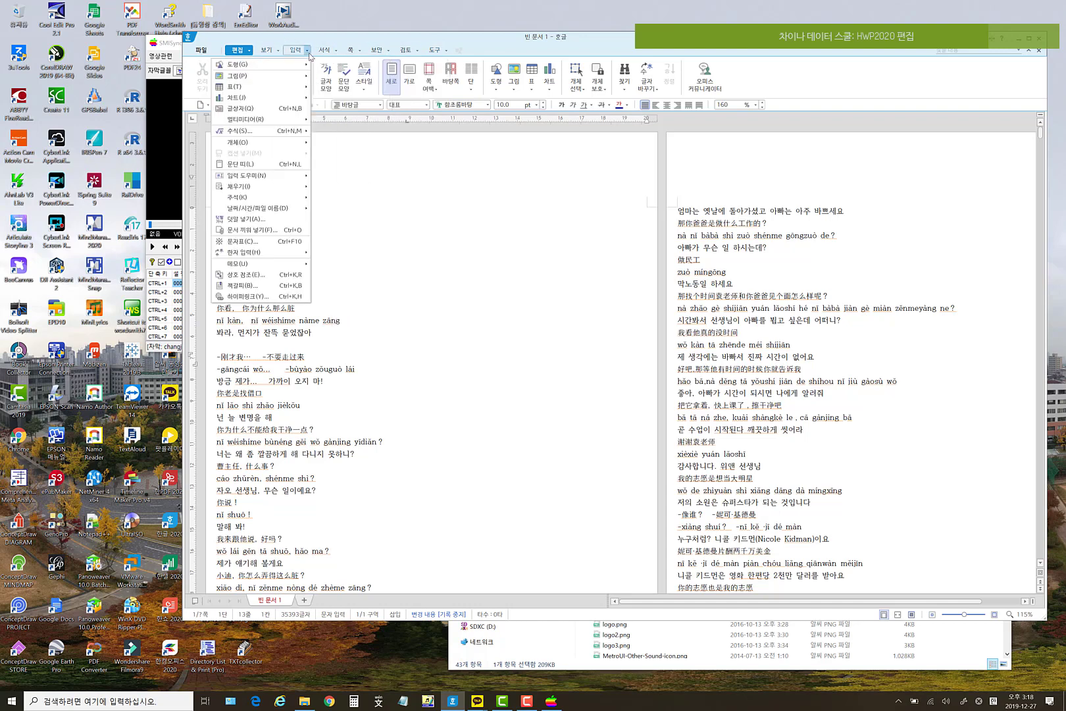
left_click(329, 53)
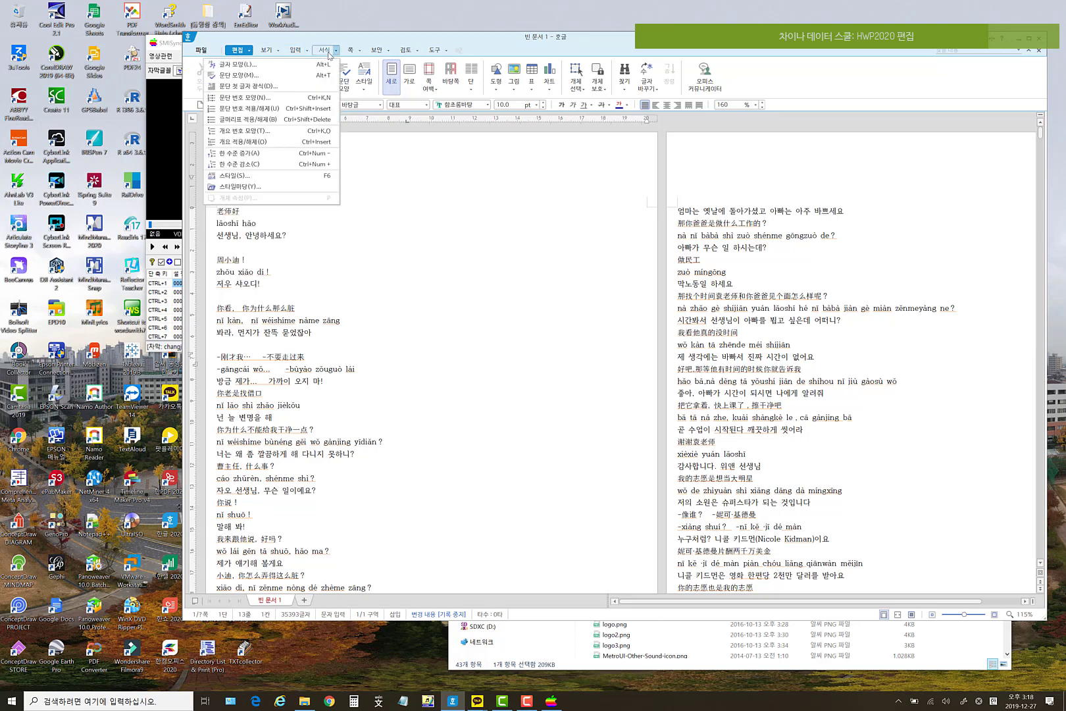
left_click(359, 52)
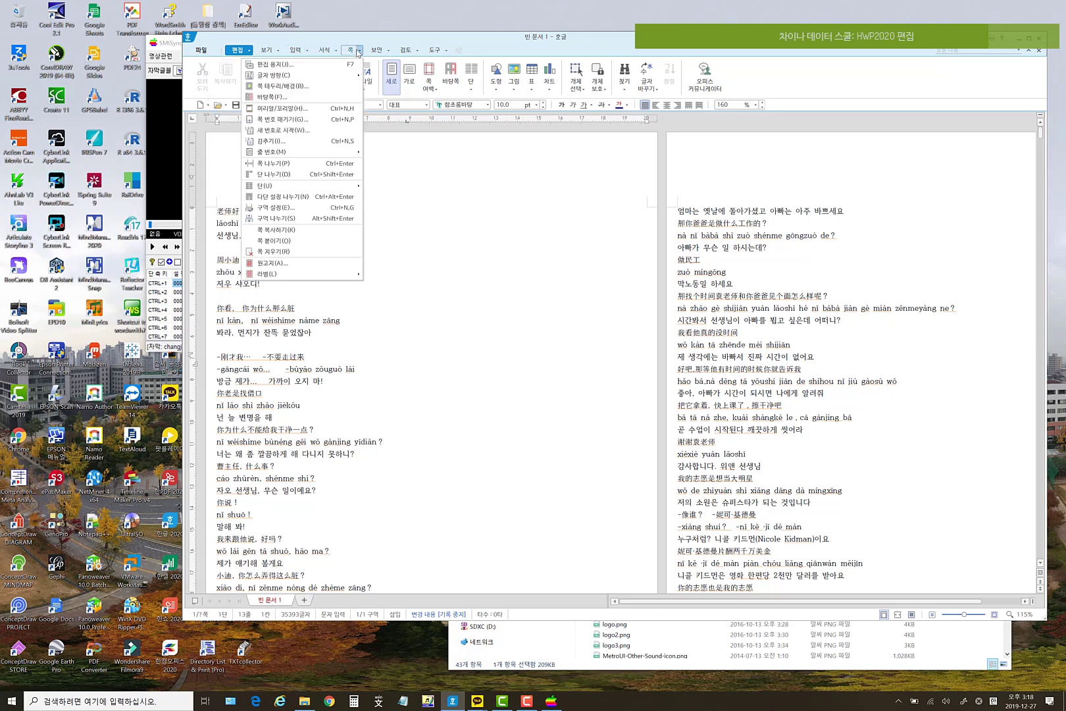
left_click(389, 52)
- Start recording a script macro in the 중국어1성 (Alt+1) slot, overwriting the existing macro
left_click(417, 52)
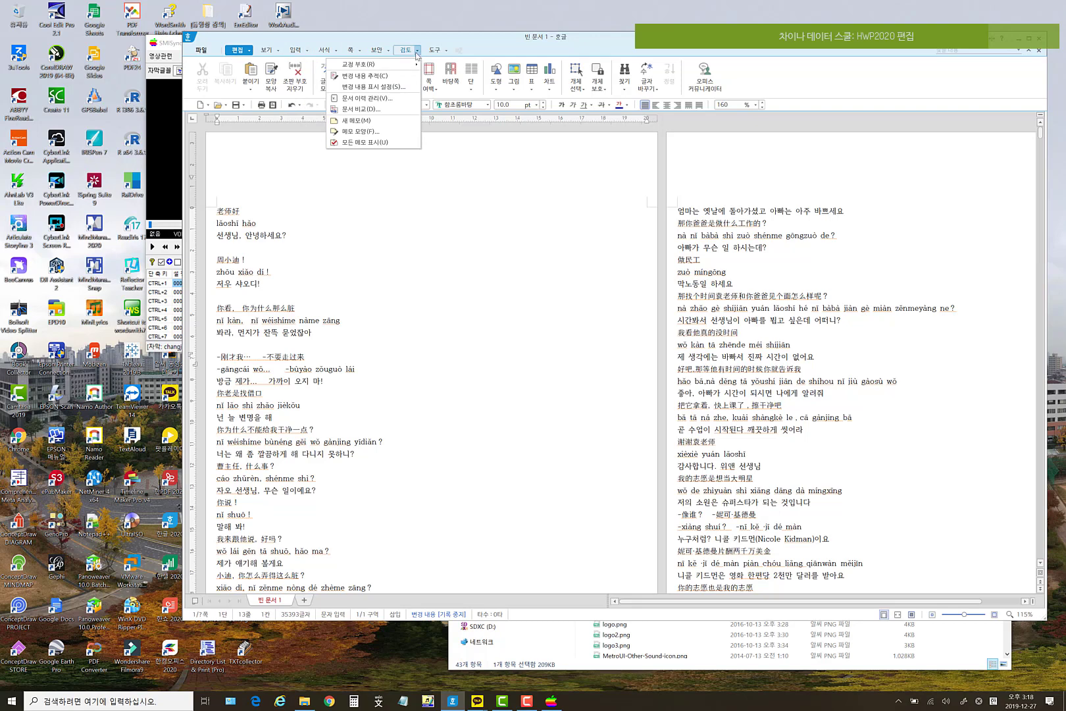
mouse_move(430, 56)
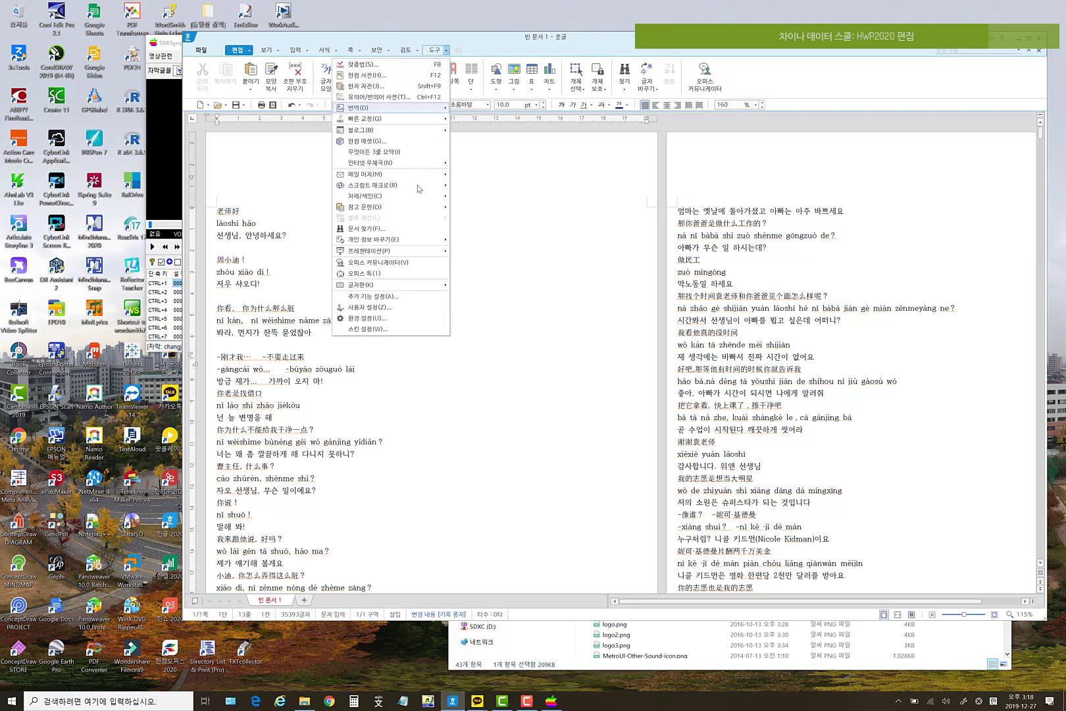
mouse_move(417, 188)
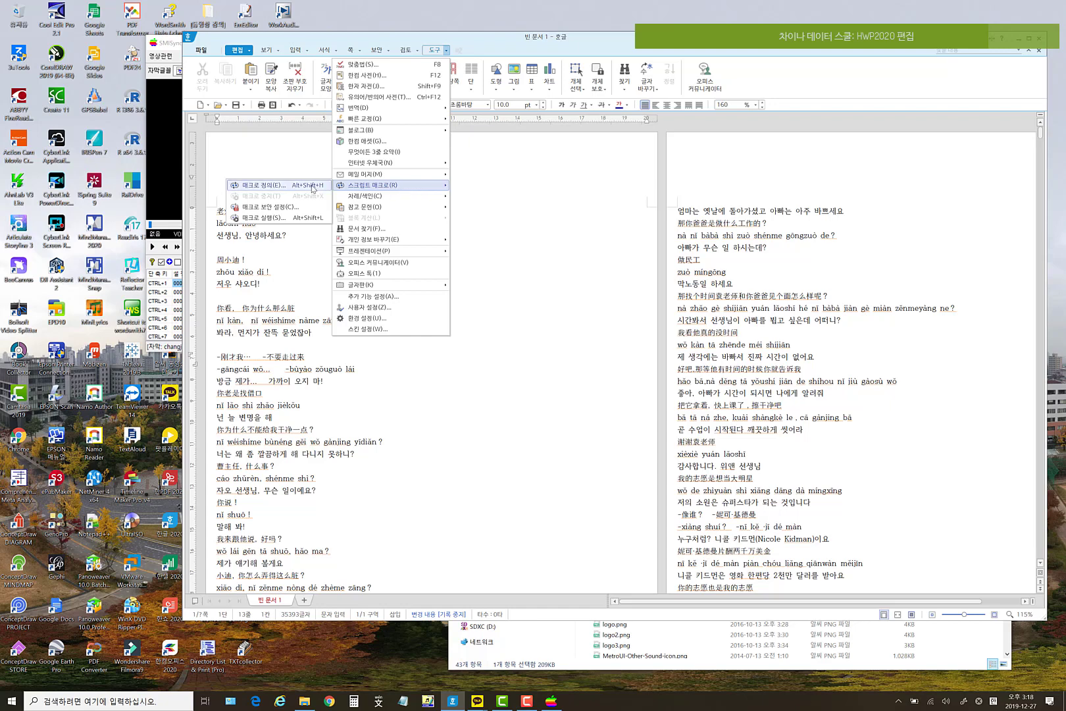
left_click(312, 189)
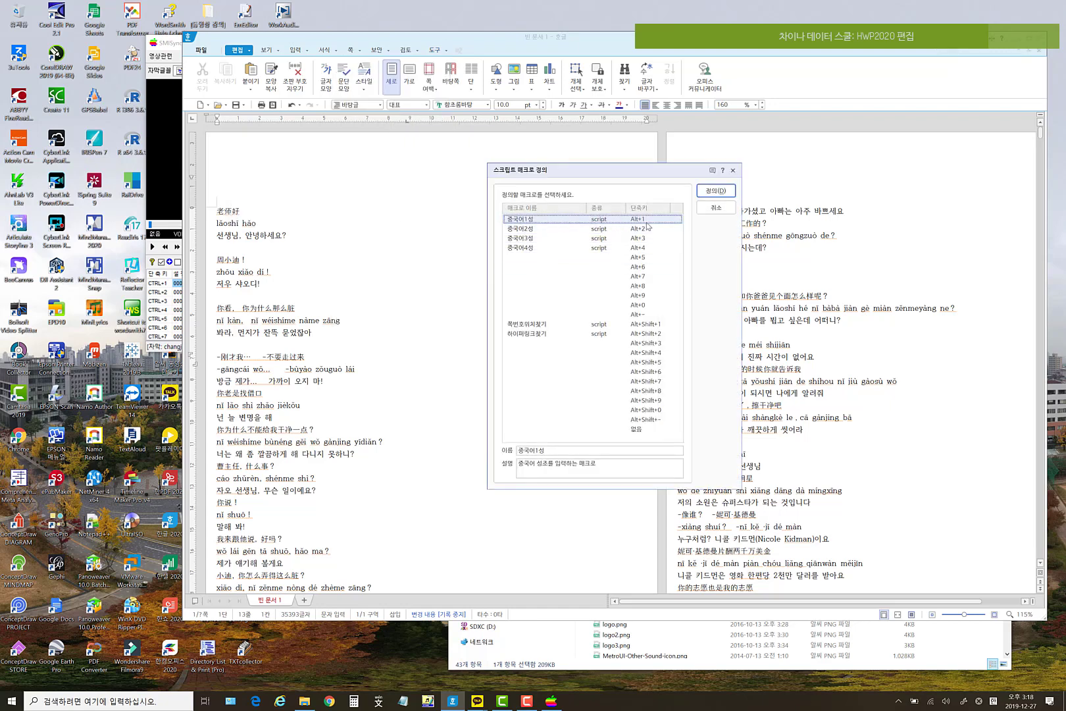
left_click(716, 190)
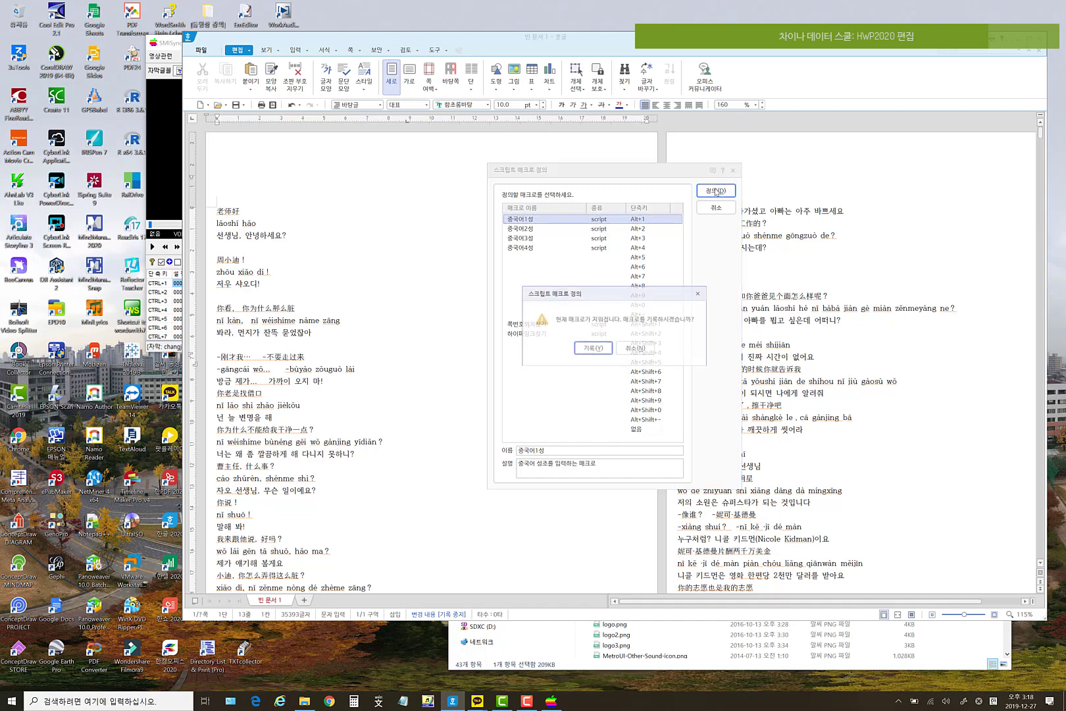
left_click(592, 348)
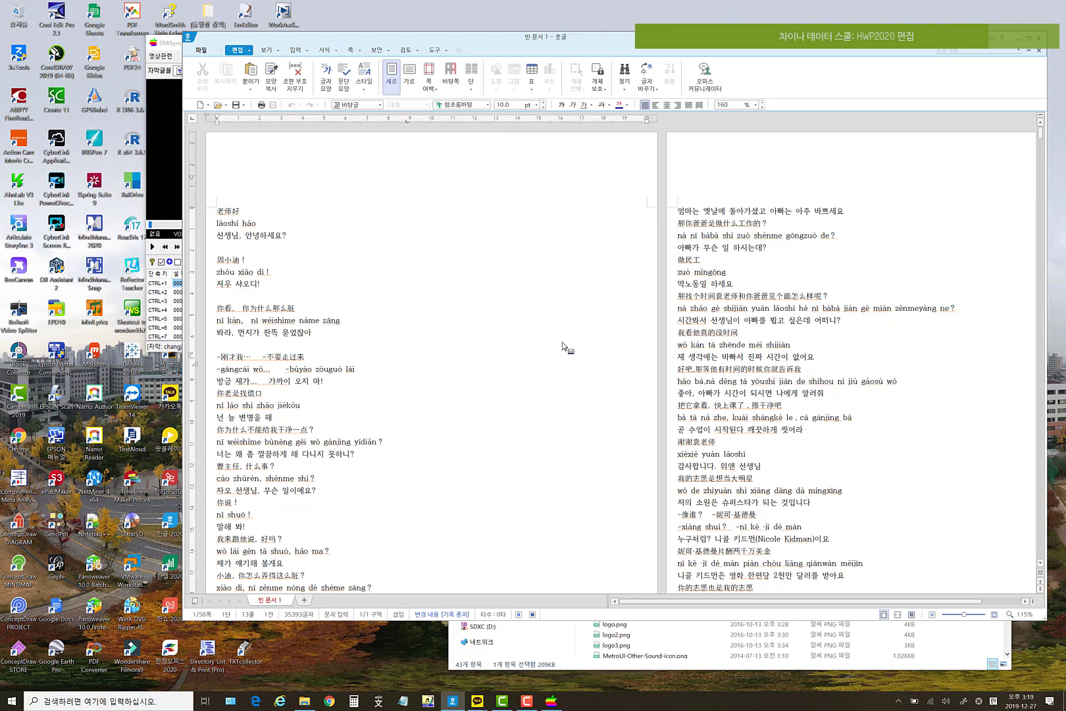
- Record moving down past the fourth three-line group and inserting a blank line before 你老是找借口, and stop the macro recording
key("Hangul")
key("Down")
key("Return")
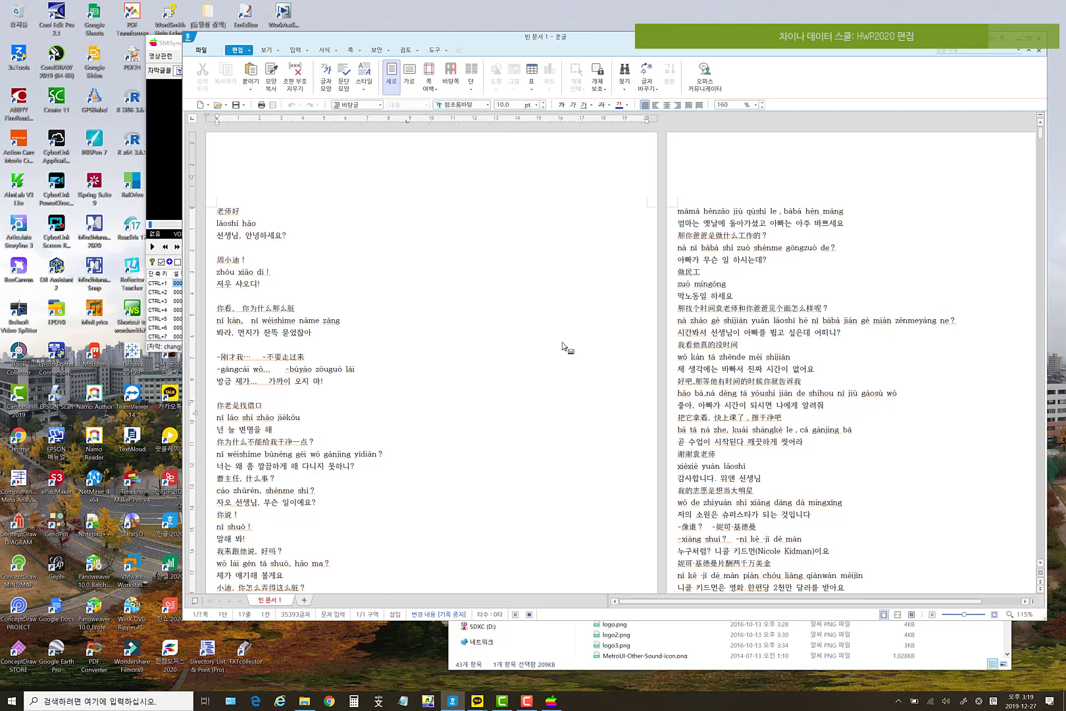
left_click(529, 615)
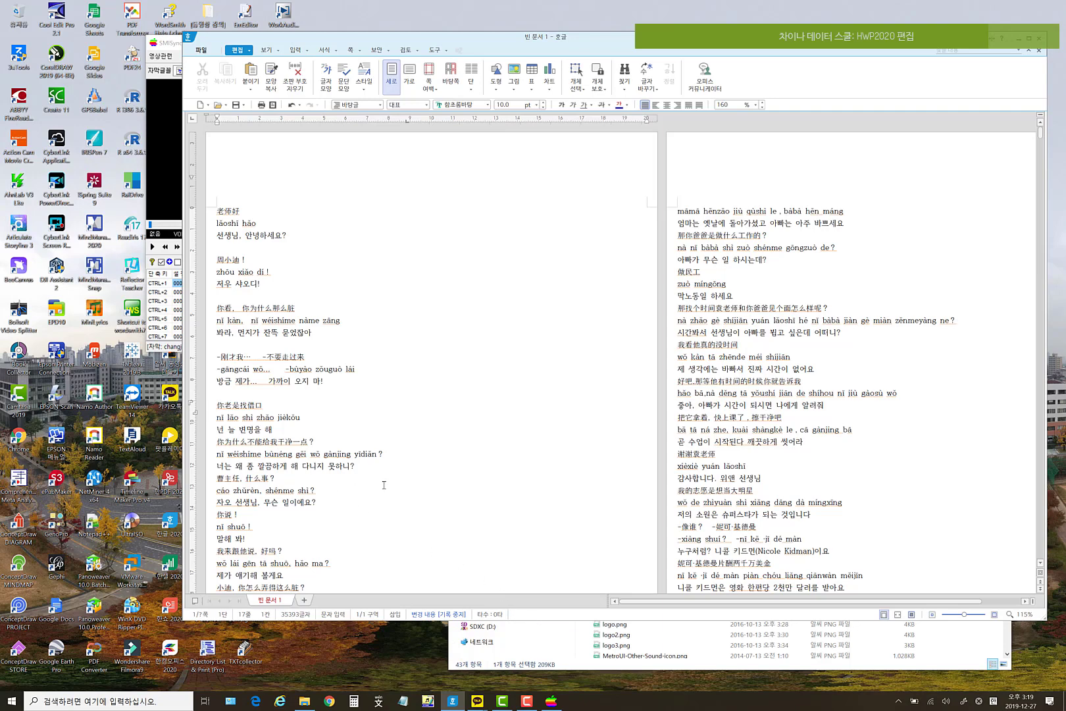
- Try to run the script macro and set the macro security level to 보통
key("alt+shift+l")
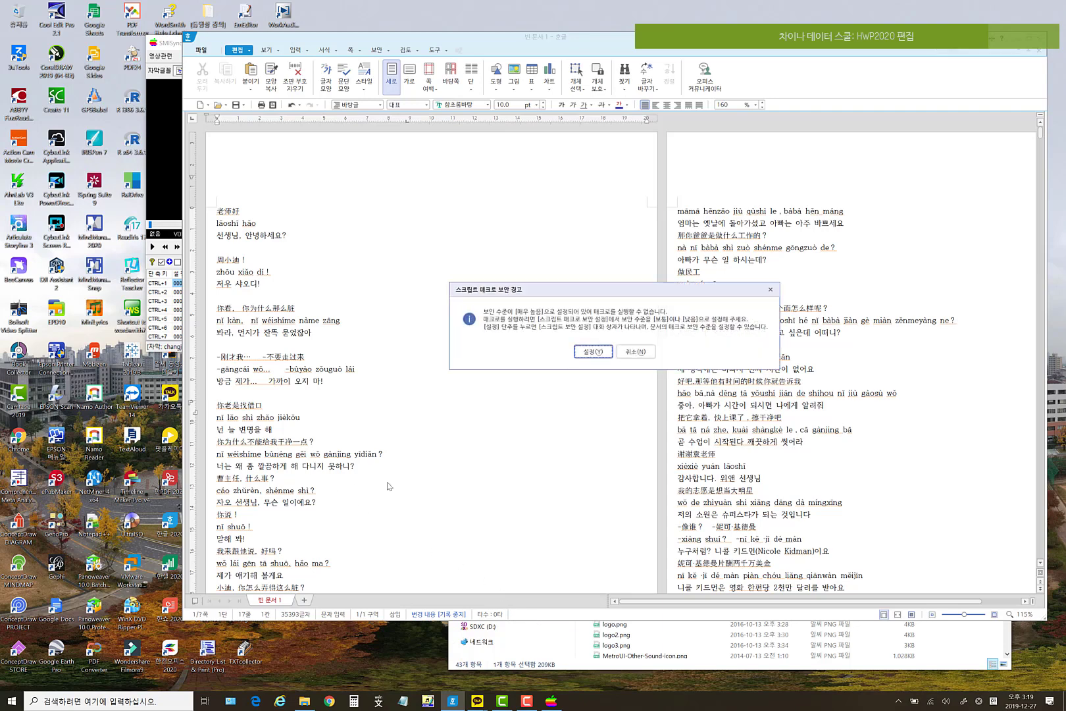
left_click(593, 351)
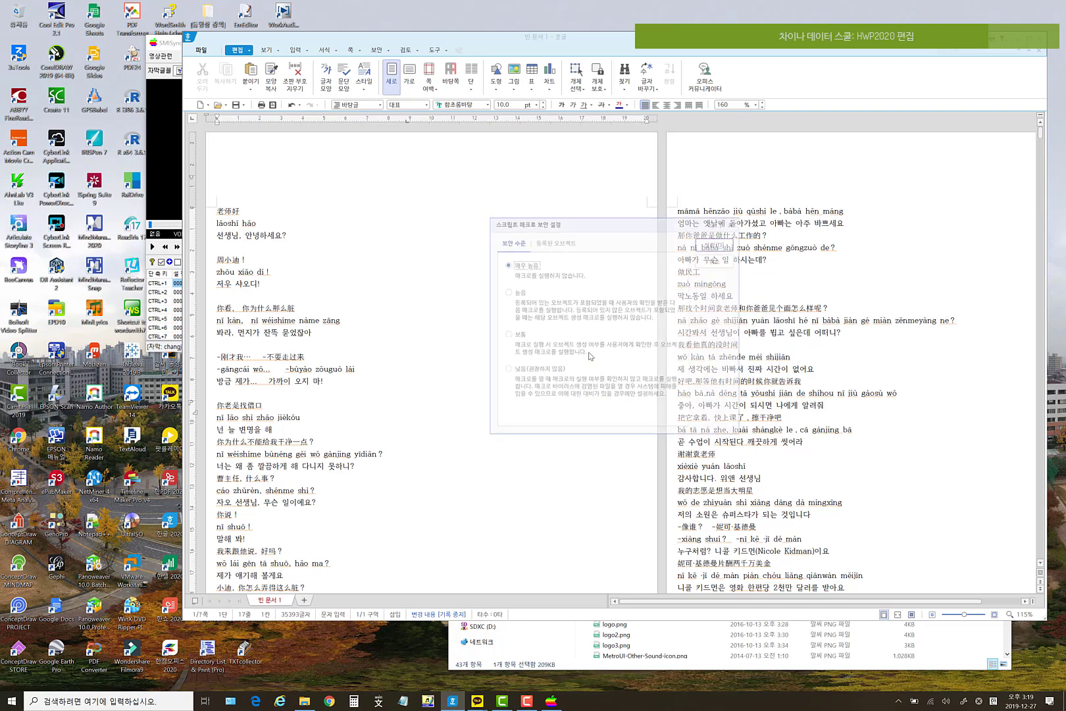
left_click(506, 334)
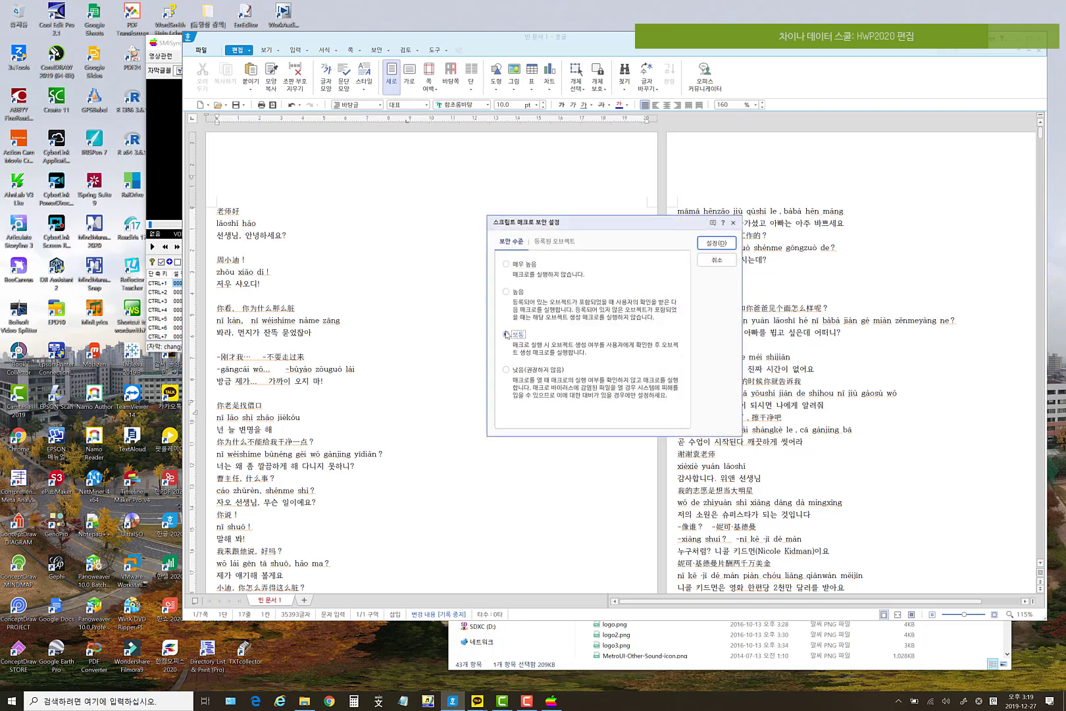
left_click(711, 243)
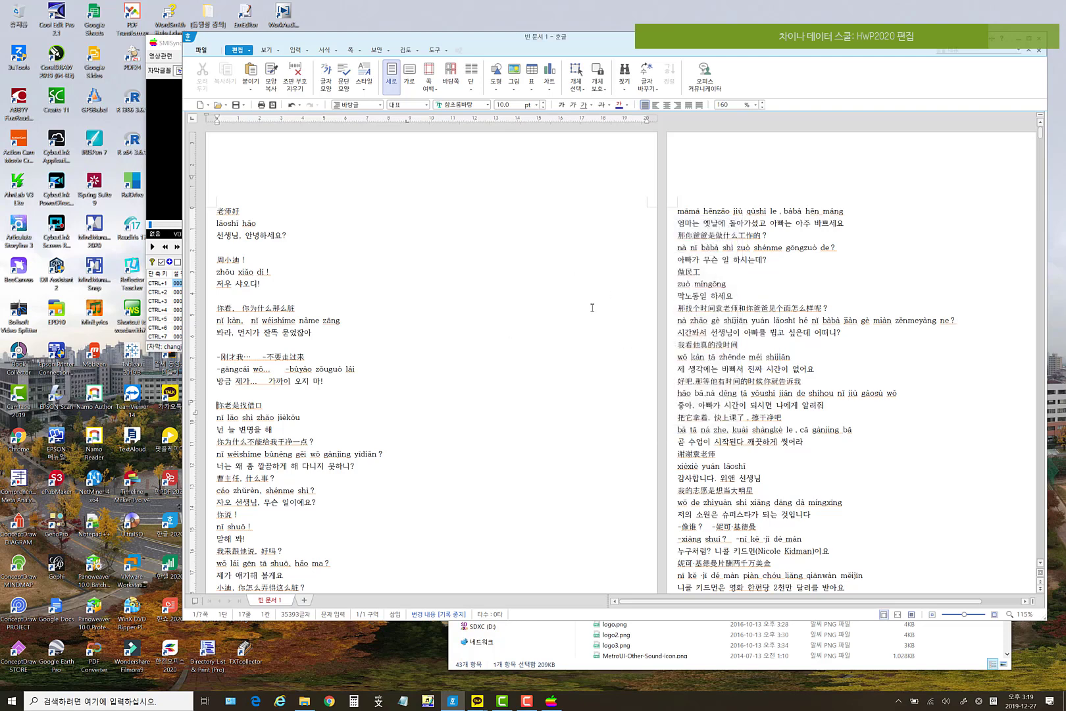
- Insert a blank line after each of the next three subtitle groups, from 你老是找借口 through 曹主任, 什么事?
key("Down")
key("Down")
key("Down")
key("Return")
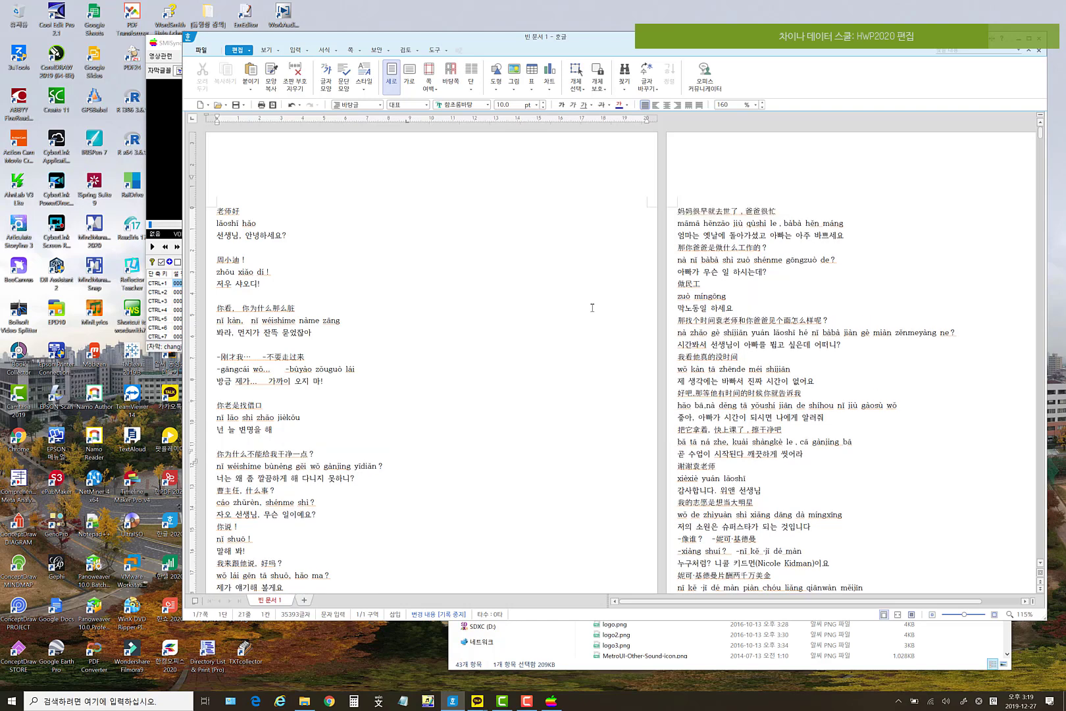
key("Down")
key("Down")
key("Down")
key("Return")
key("Down")
key("Down")
key("Down")
key("Return")
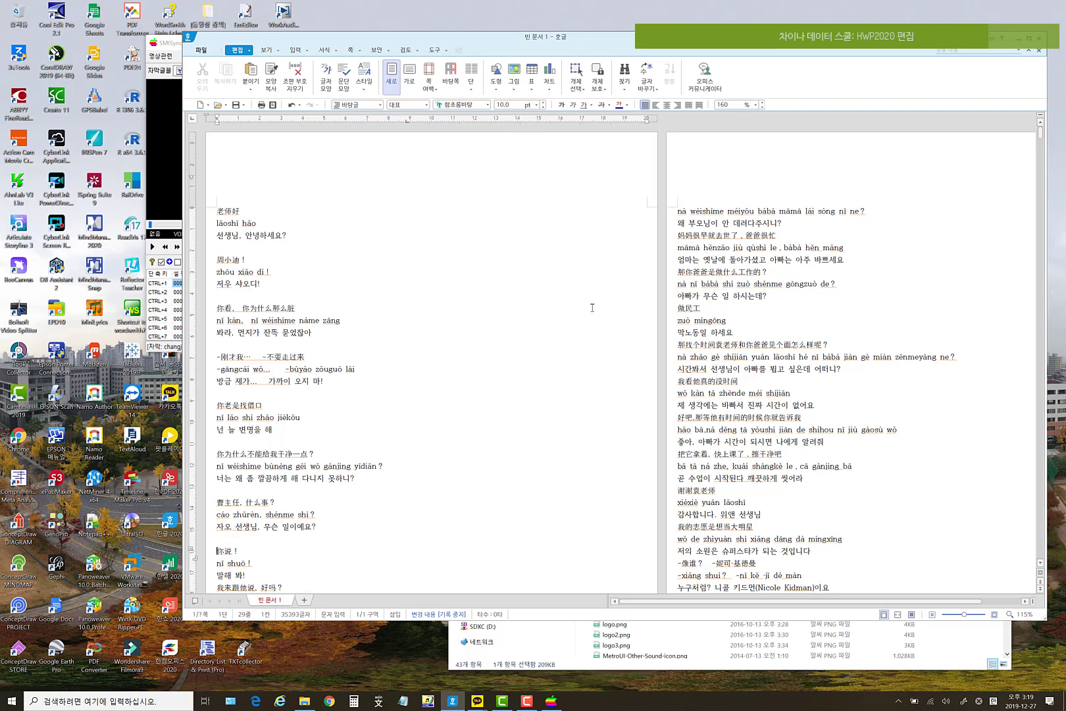
- Keep inserting a blank line after every three lines from 你说! onward, ending at nǐ kàn on page 19
key("Down")
key("Down")
key("Down")
key("Return")
key("Down")
key("Down")
key("Down")
key("Down")
key("Down")
key("Down")
key("Down")
key("Down")
key("Down")
key("Down")
key("Down")
key("Down")
key("Down")
key("Down")
key("Down")
key("Down")
key("Down")
key("Down")
key("Down")
key("Down")
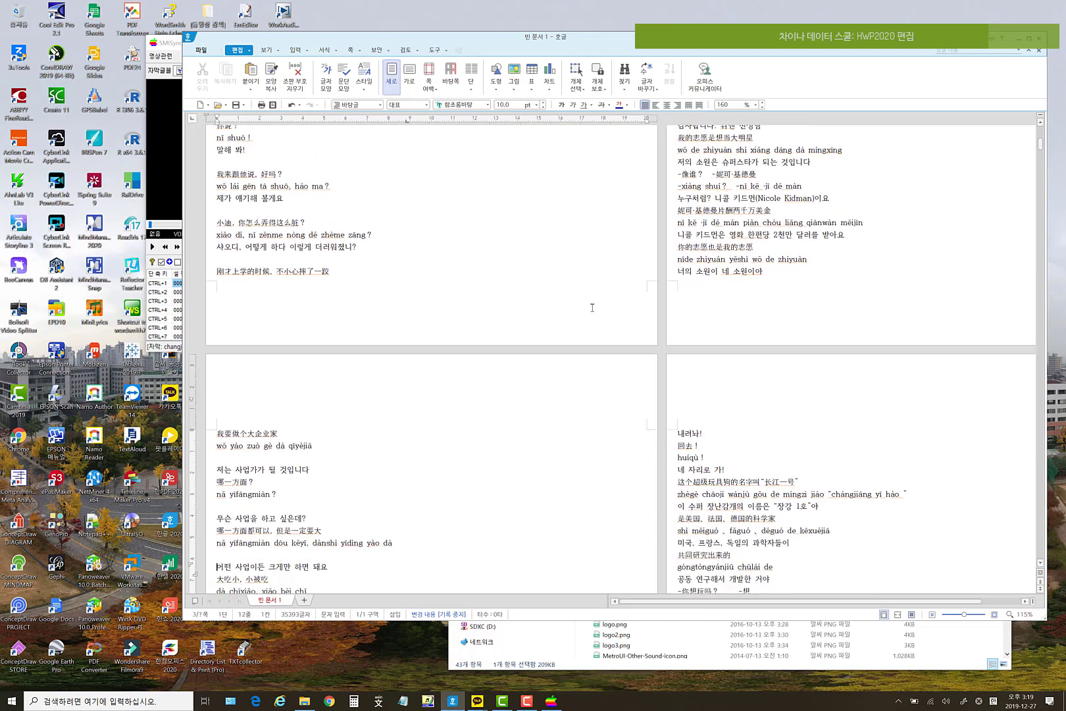
key("Down")
key("Down")
key("Down")
key("Down")
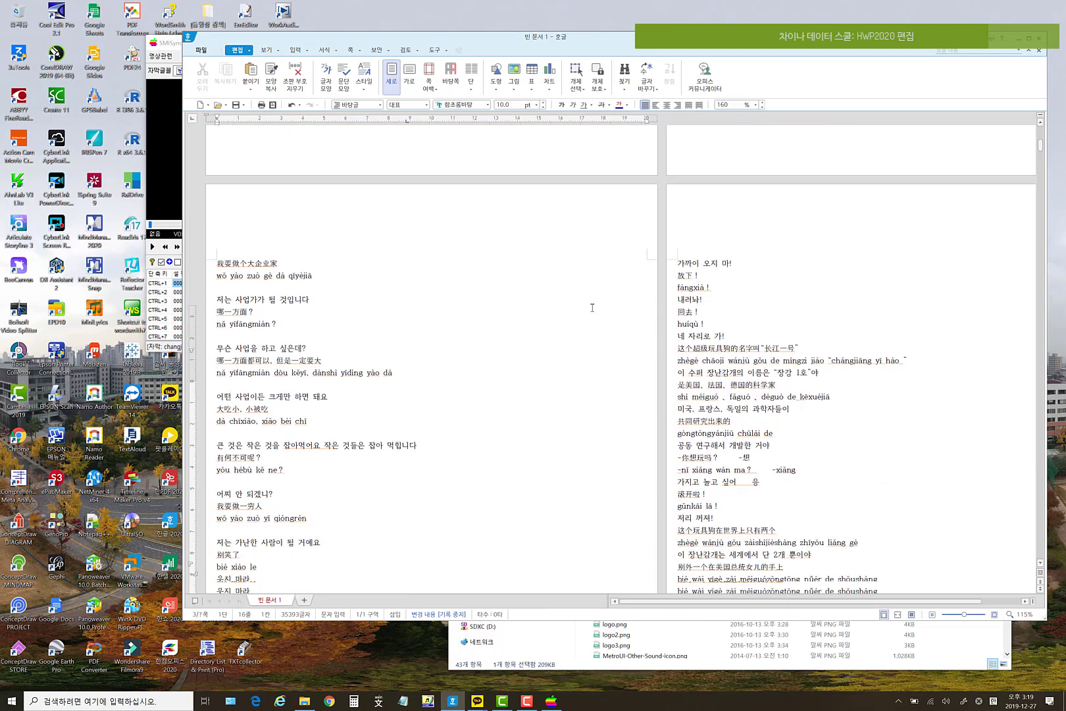
scroll(592, 307, "down", 10)
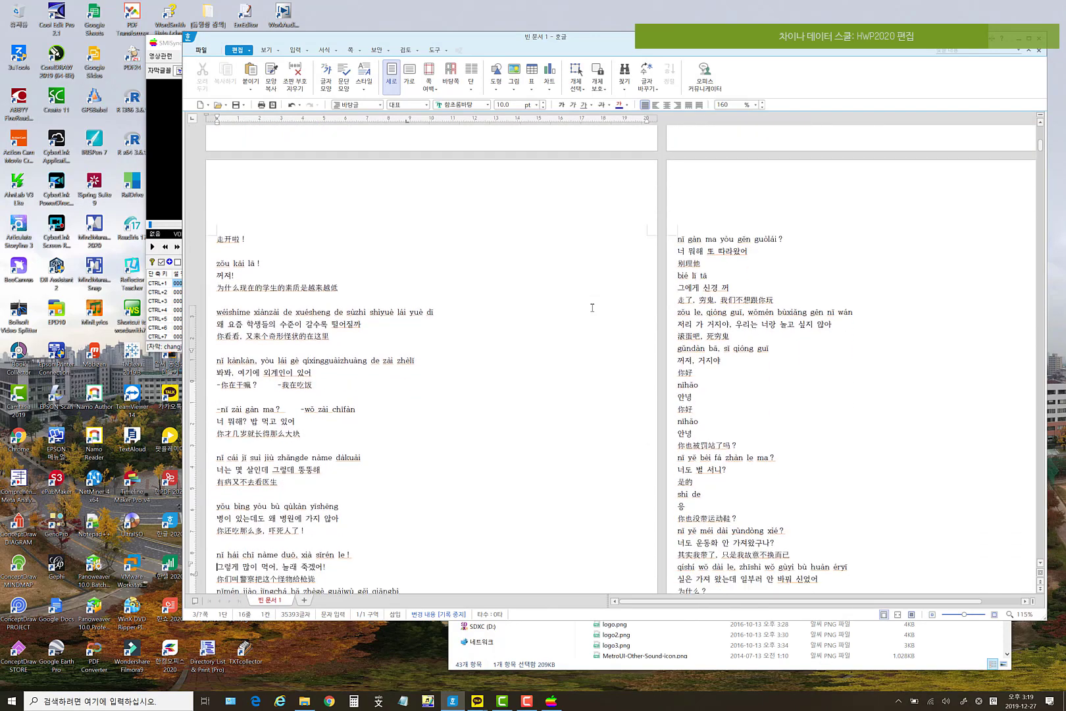
scroll(592, 307, "down", 10)
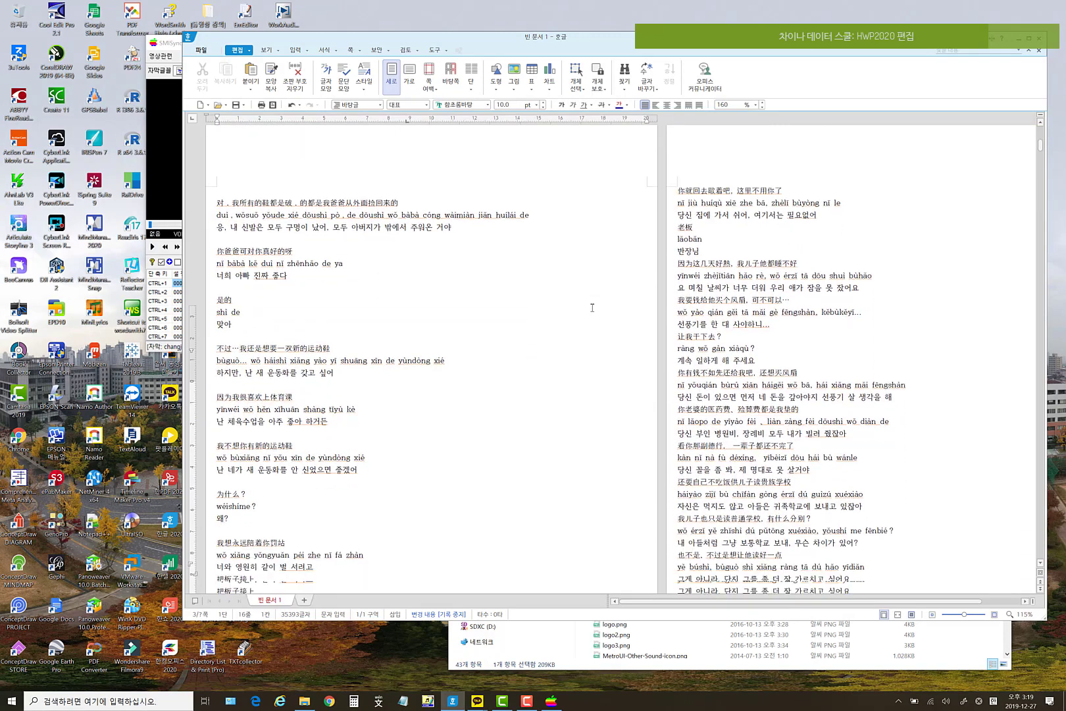
scroll(592, 308, "down", 10)
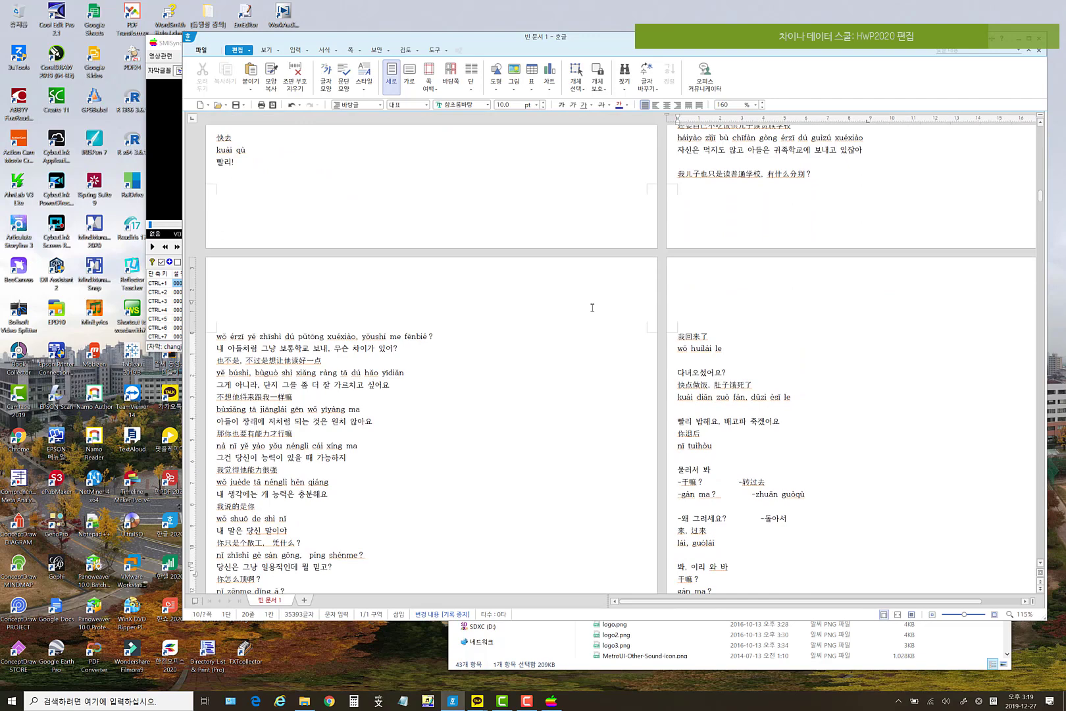
scroll(592, 307, "down", 10)
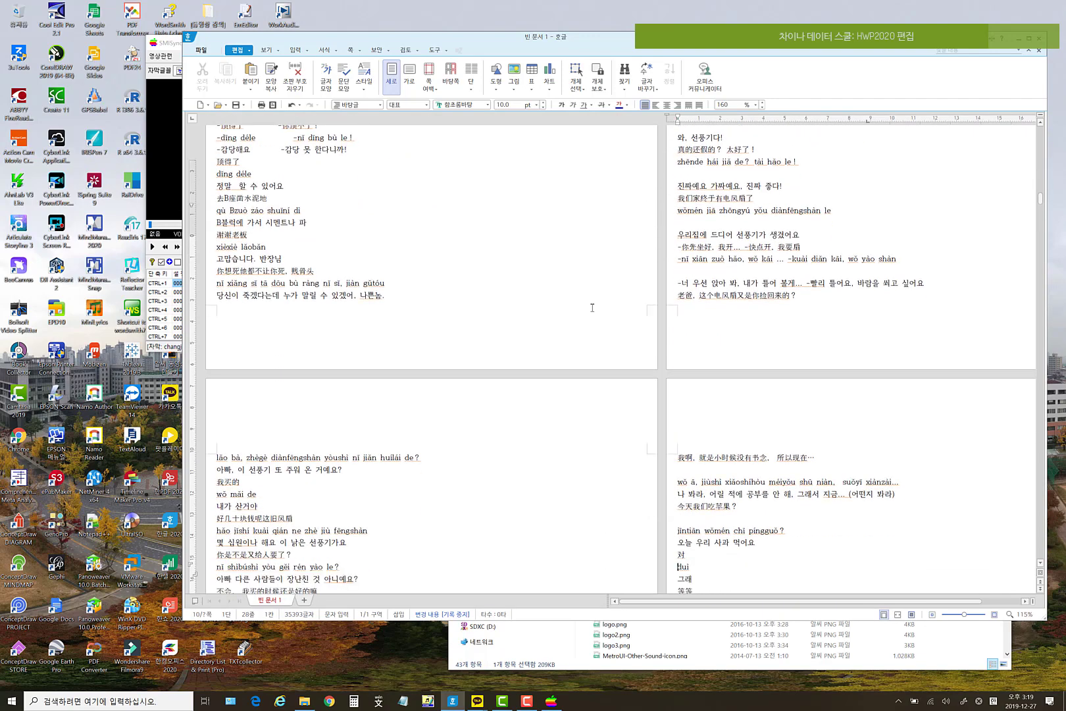
scroll(592, 307, "down", 10)
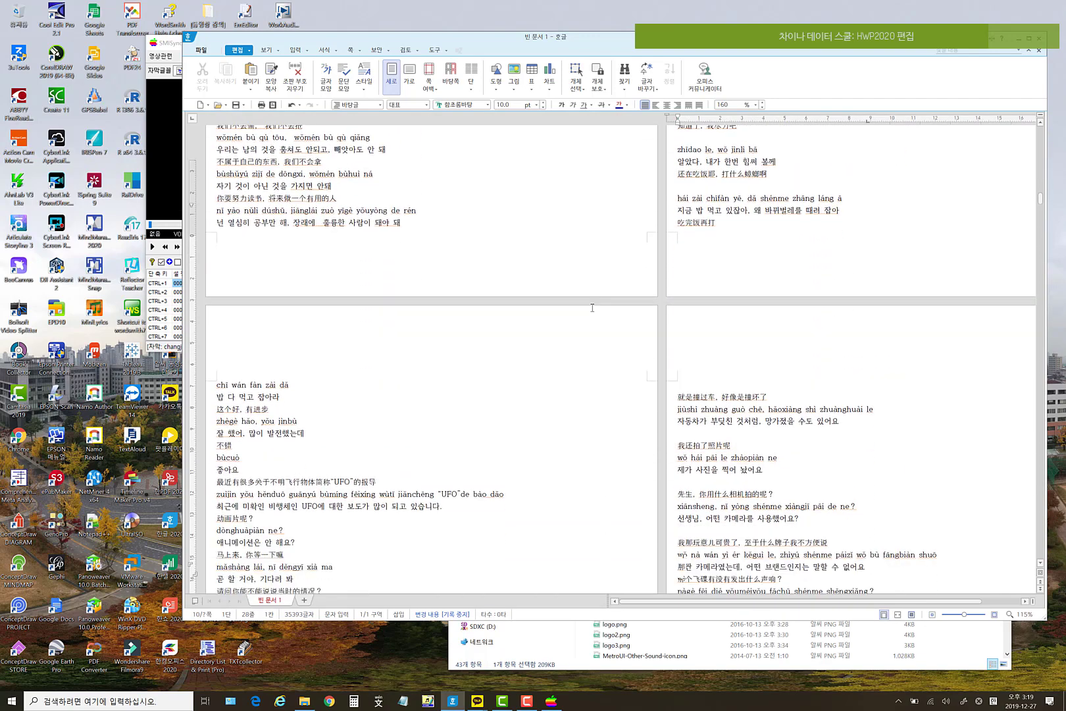
scroll(592, 307, "down", 10)
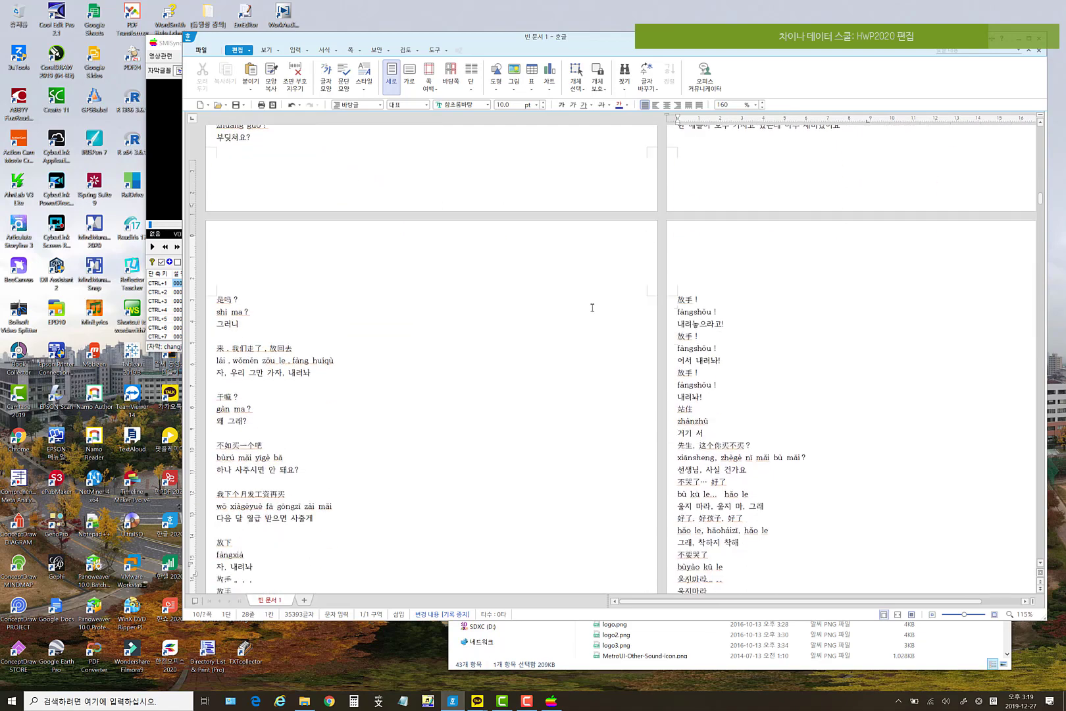
scroll(592, 307, "down", 10)
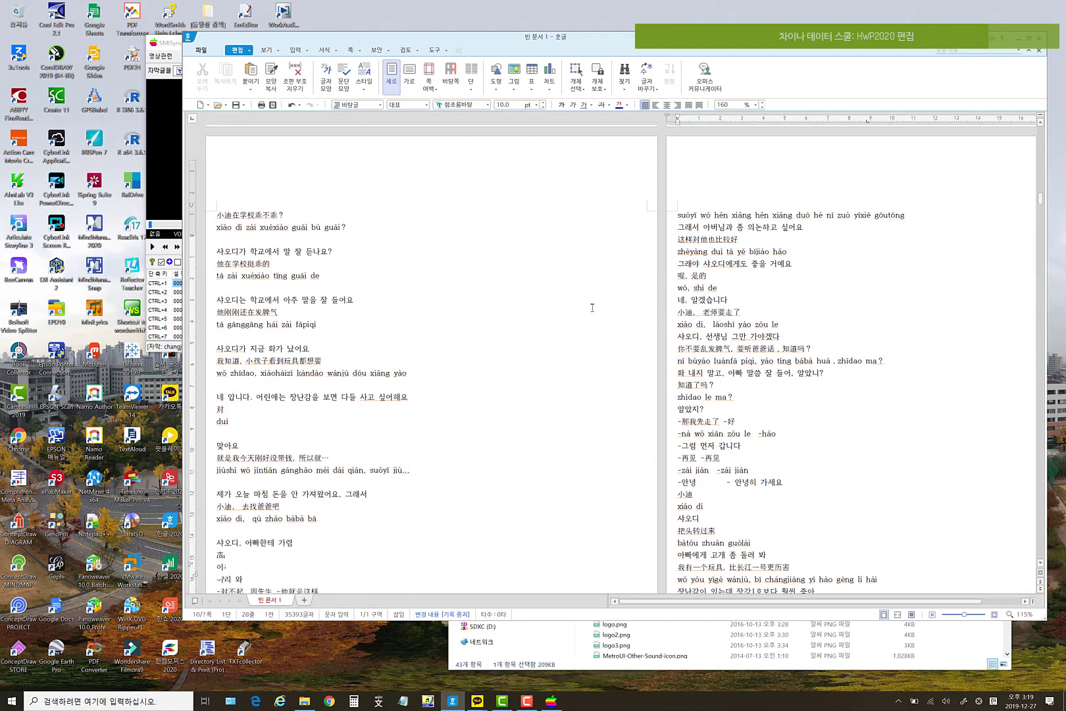
scroll(593, 307, "down", 10)
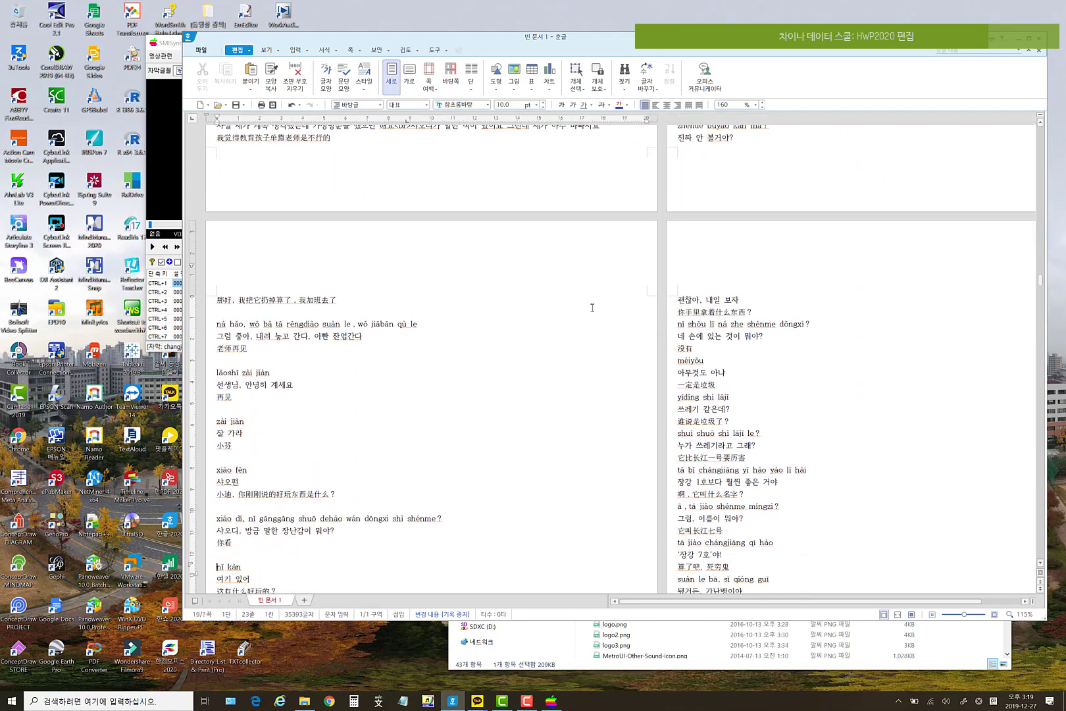
- Examine the spacing around pages 15 to 19, comparing where the blank lines fall within the subtitle groups on facing pages
scroll(524, 379, "down", 5)
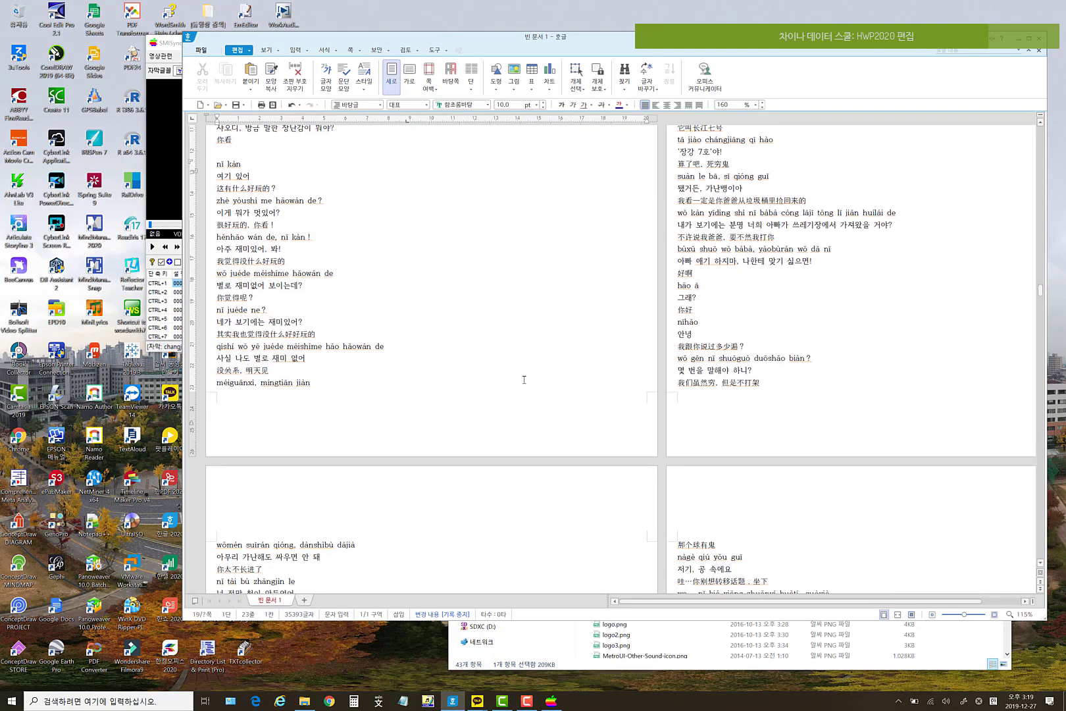
scroll(512, 378, "up", 1)
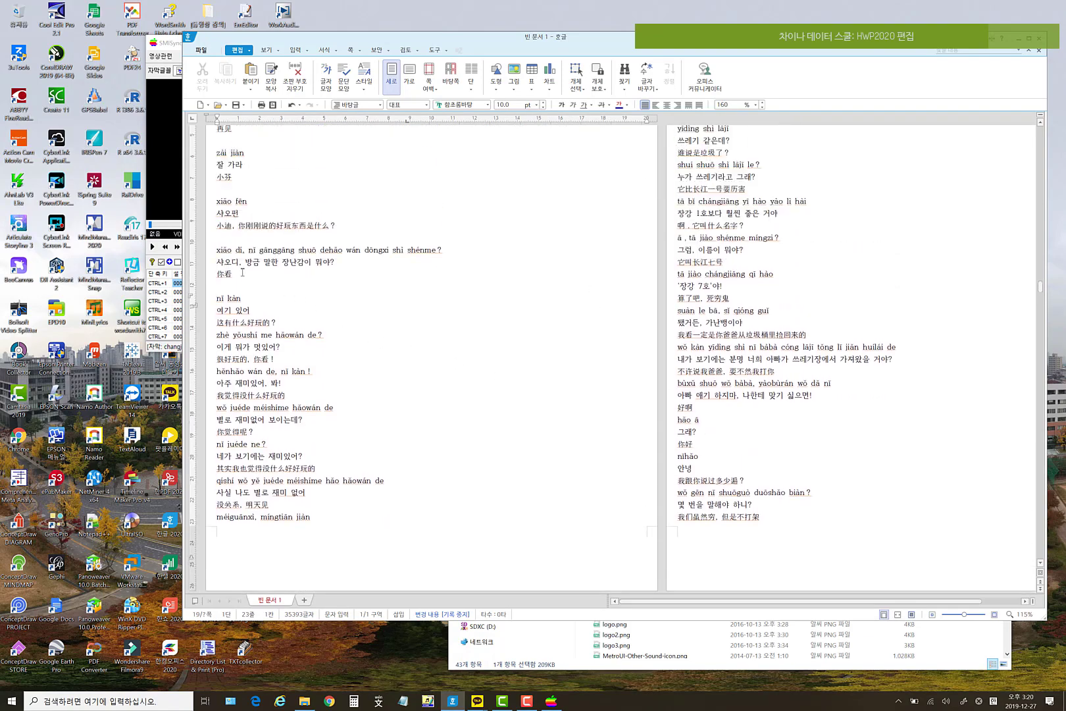
scroll(245, 266, "up", 15)
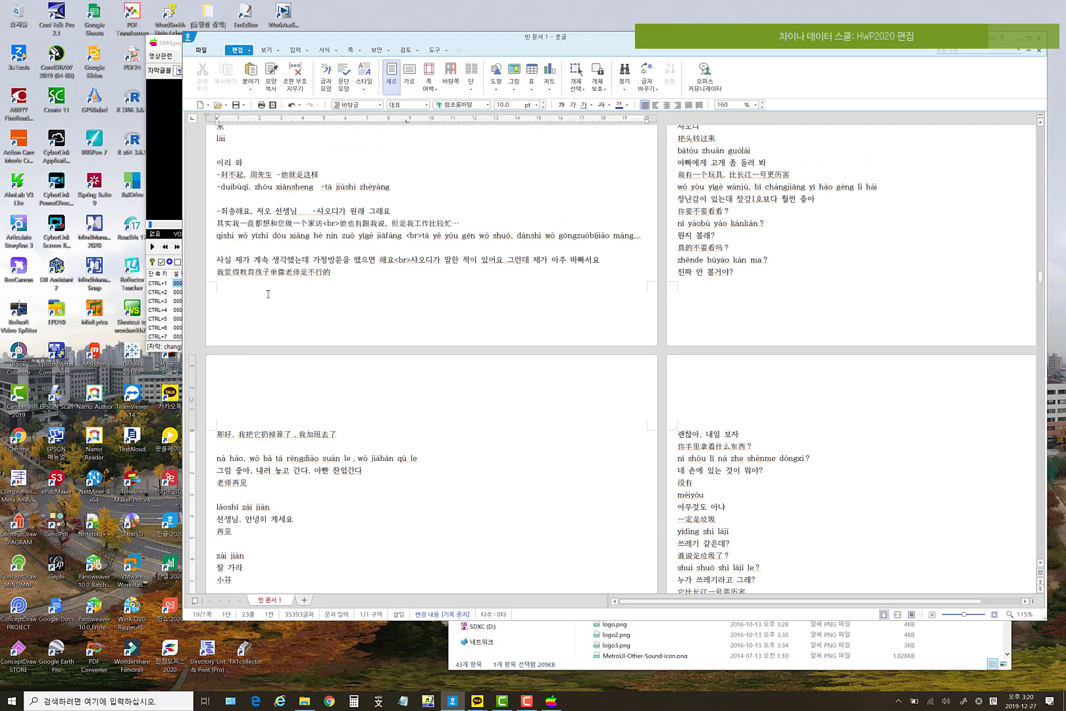
scroll(272, 294, "up", 1)
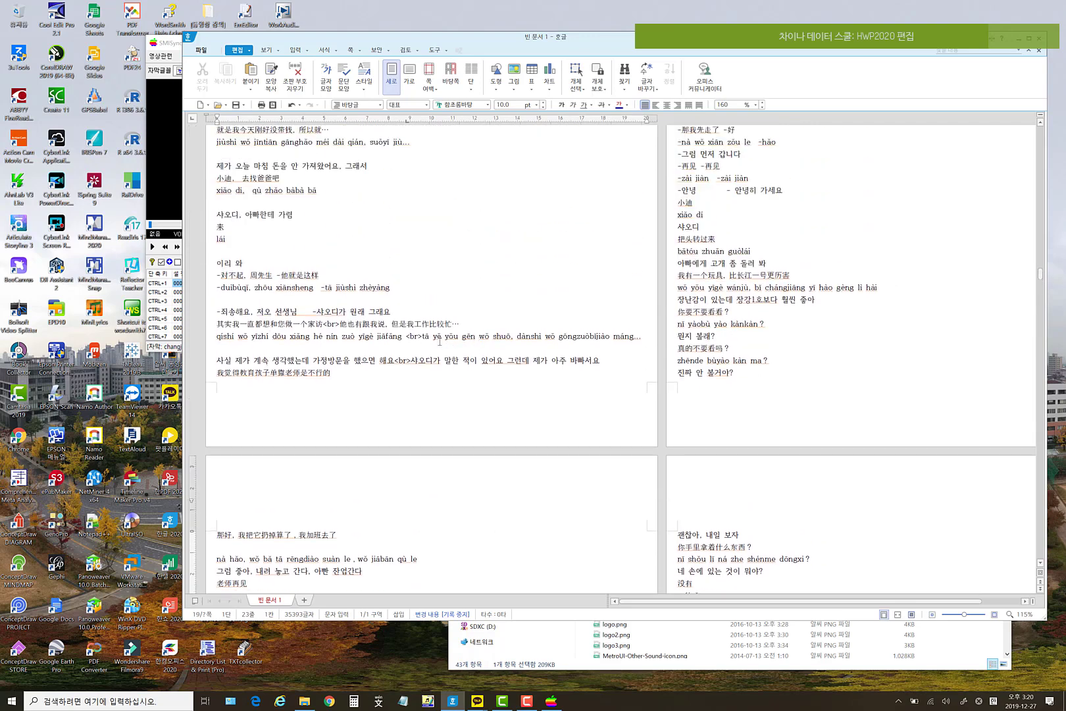
scroll(434, 358, "up", 4)
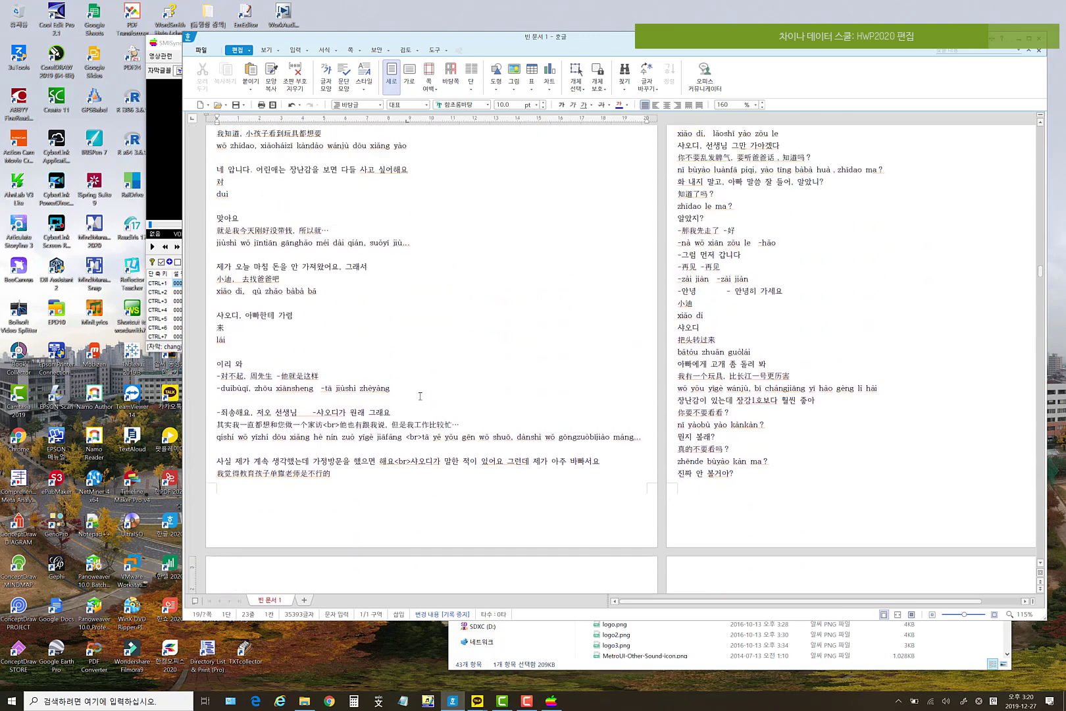
scroll(420, 395, "up", 5)
scroll(335, 407, "up", 13)
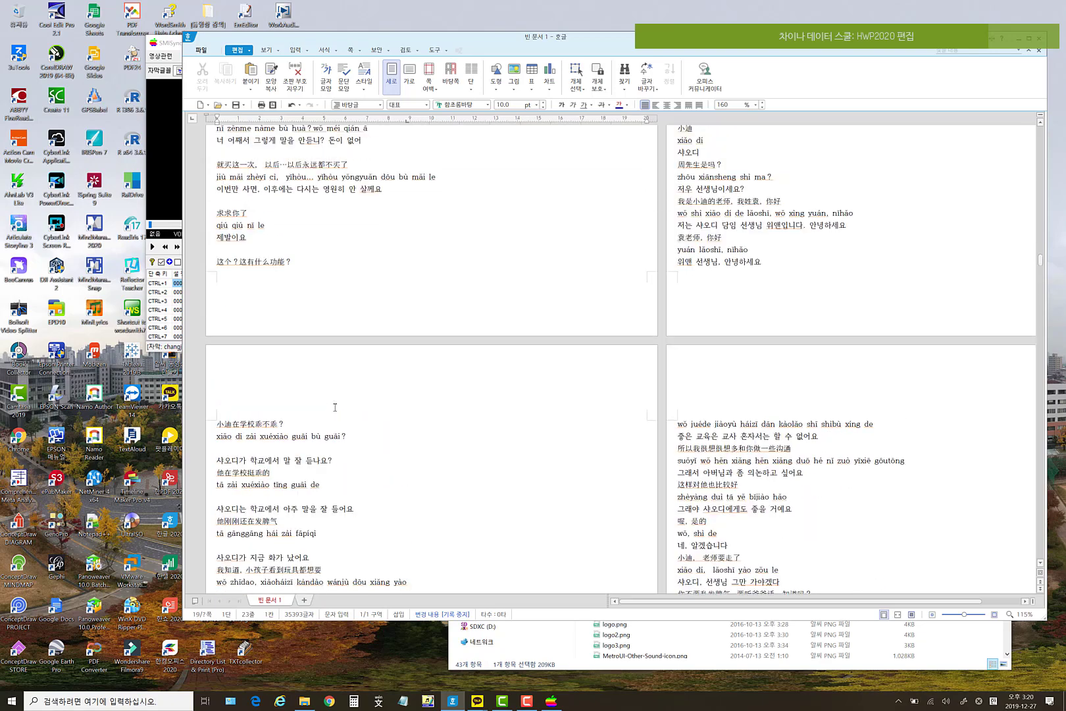
scroll(335, 407, "up", 4)
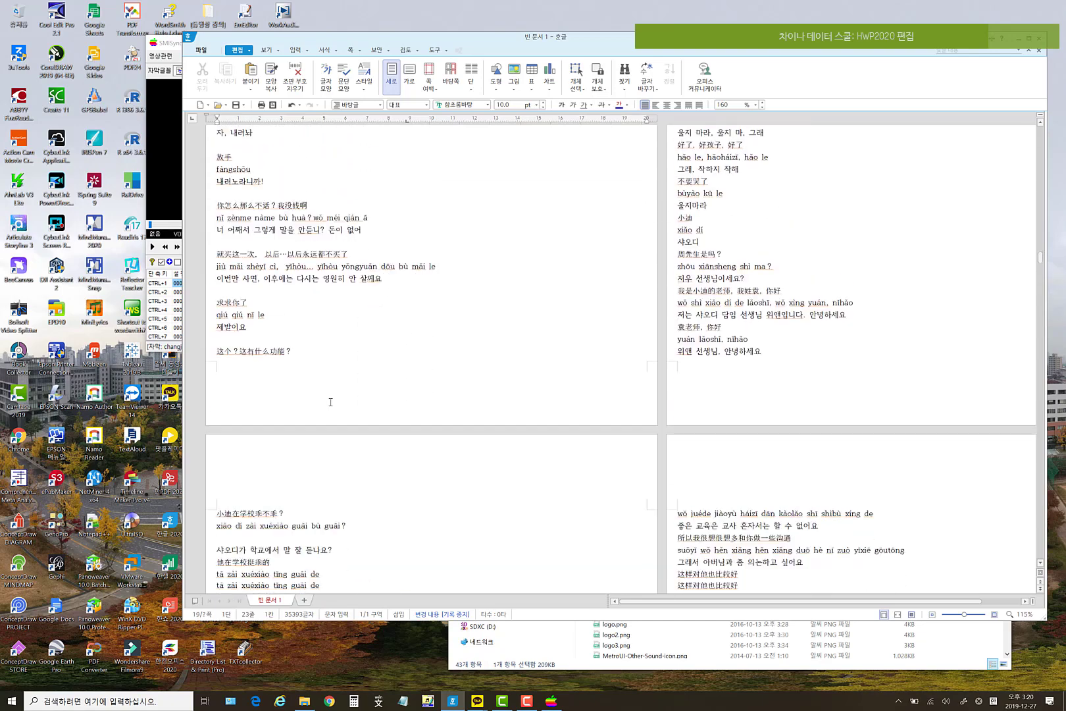
scroll(331, 401, "down", 8)
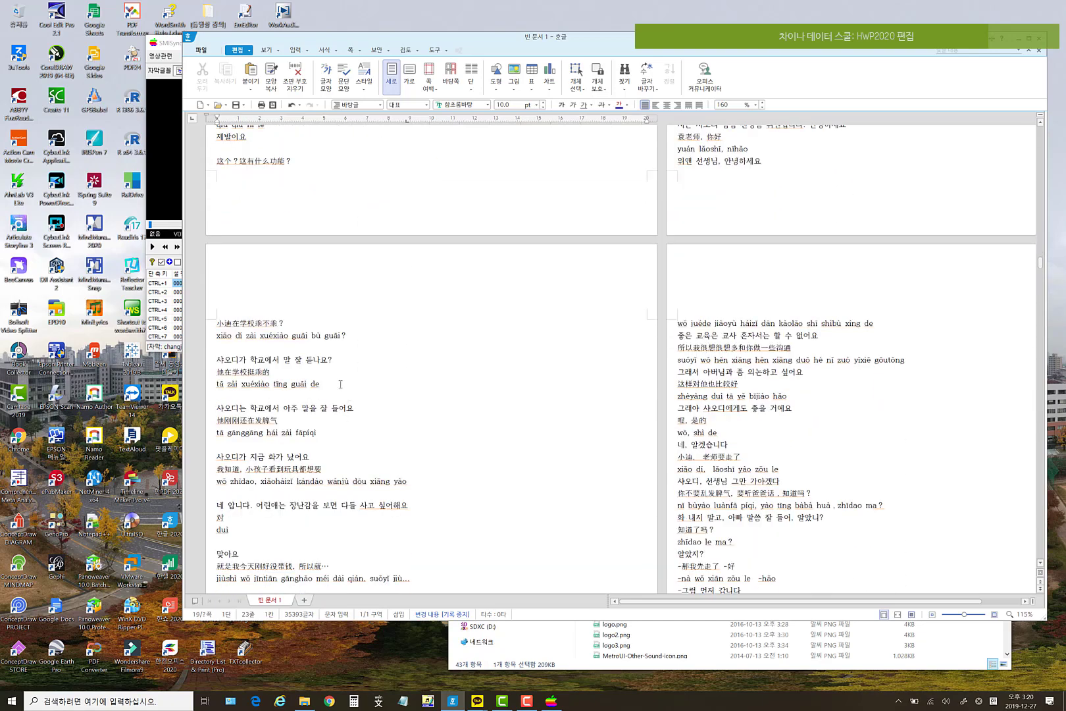
scroll(340, 383, "up", 6)
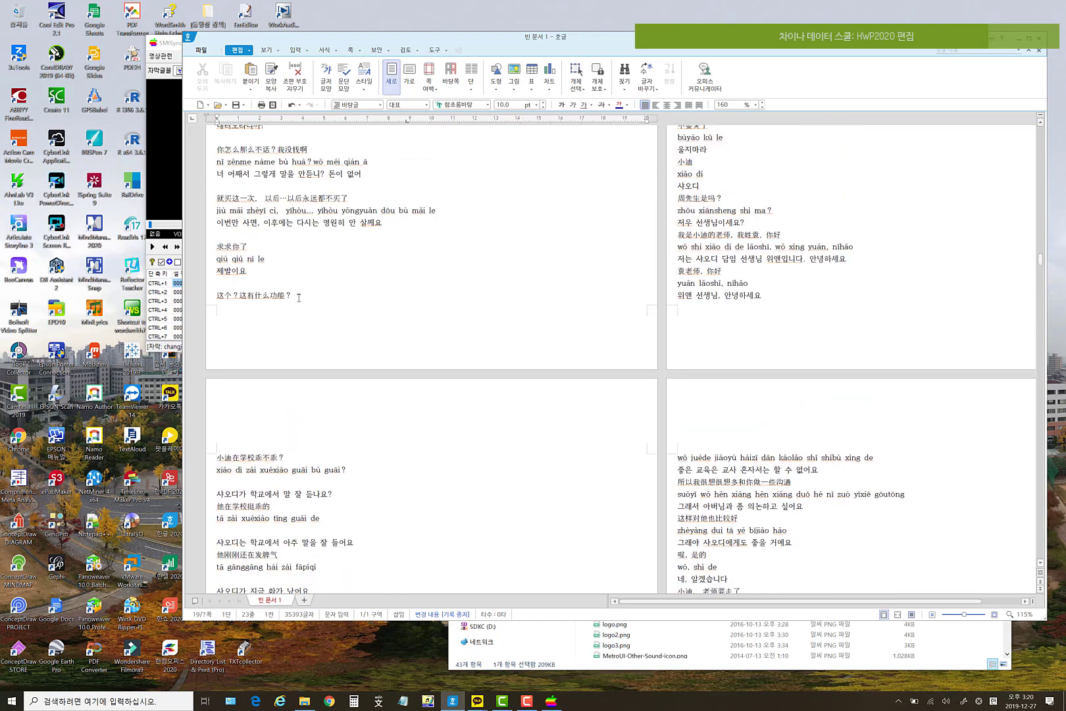
left_click(299, 298)
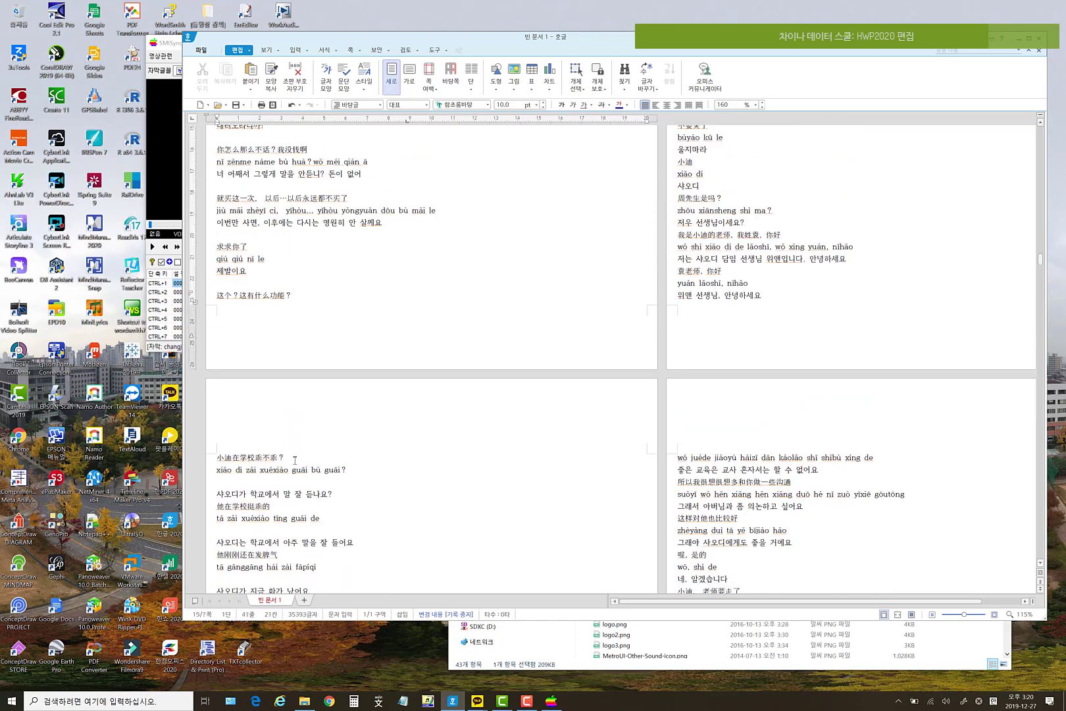
scroll(365, 462, "up", 4)
scroll(380, 457, "up", 5)
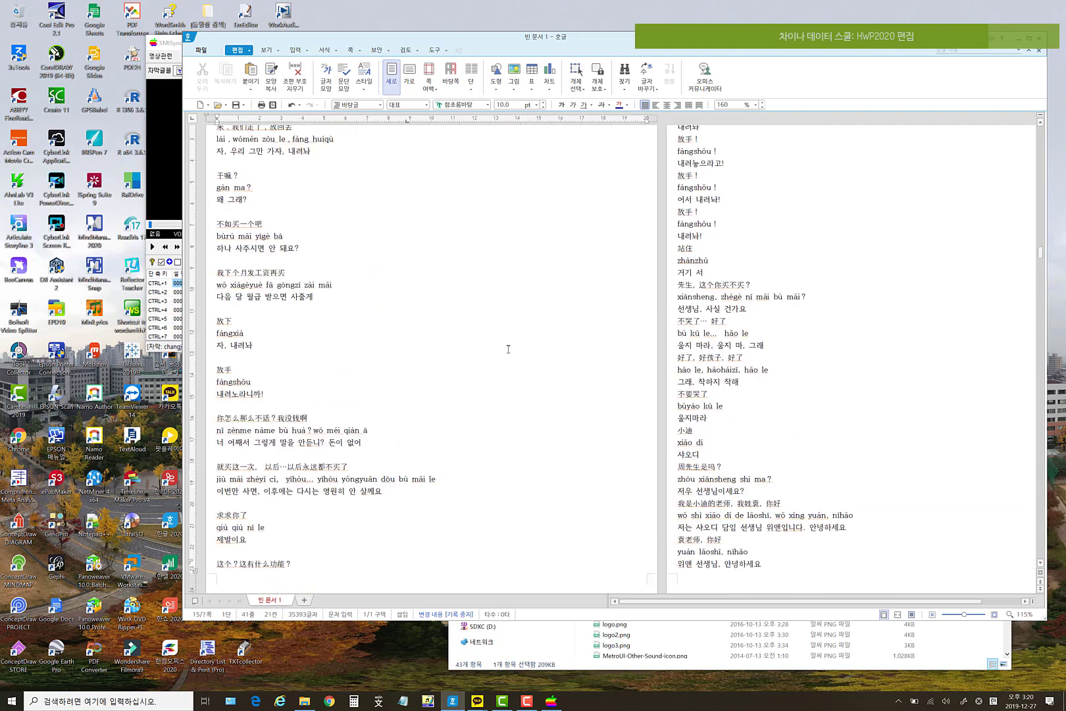
scroll(508, 349, "down", 20)
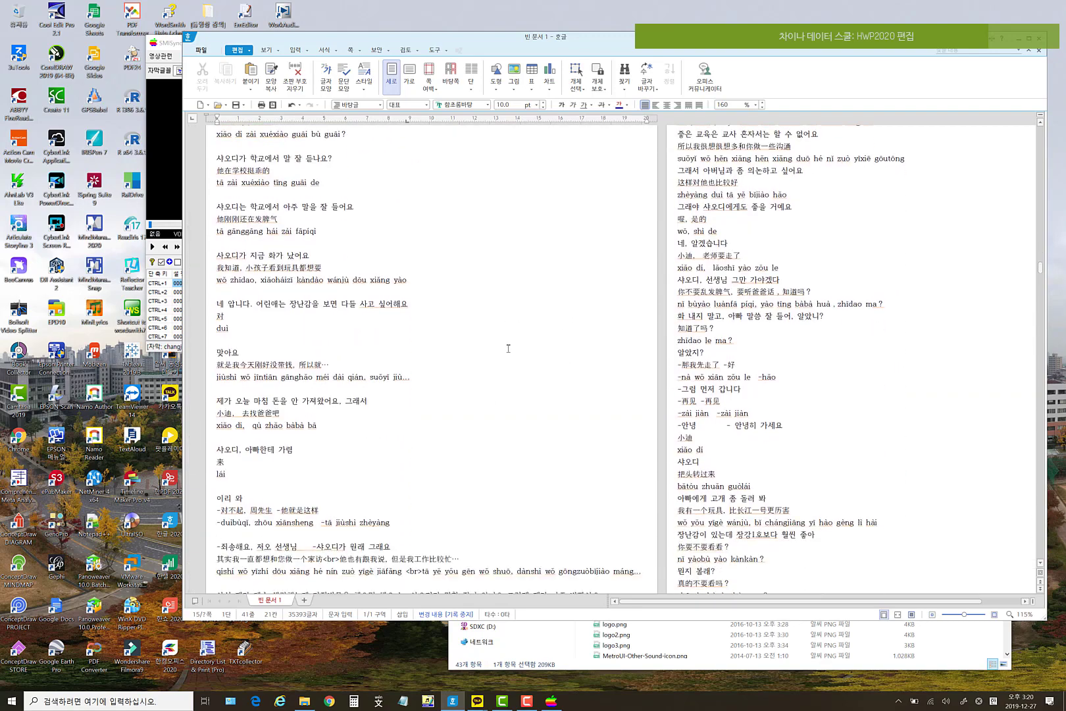
scroll(508, 348, "down", 3)
scroll(508, 349, "down", 4)
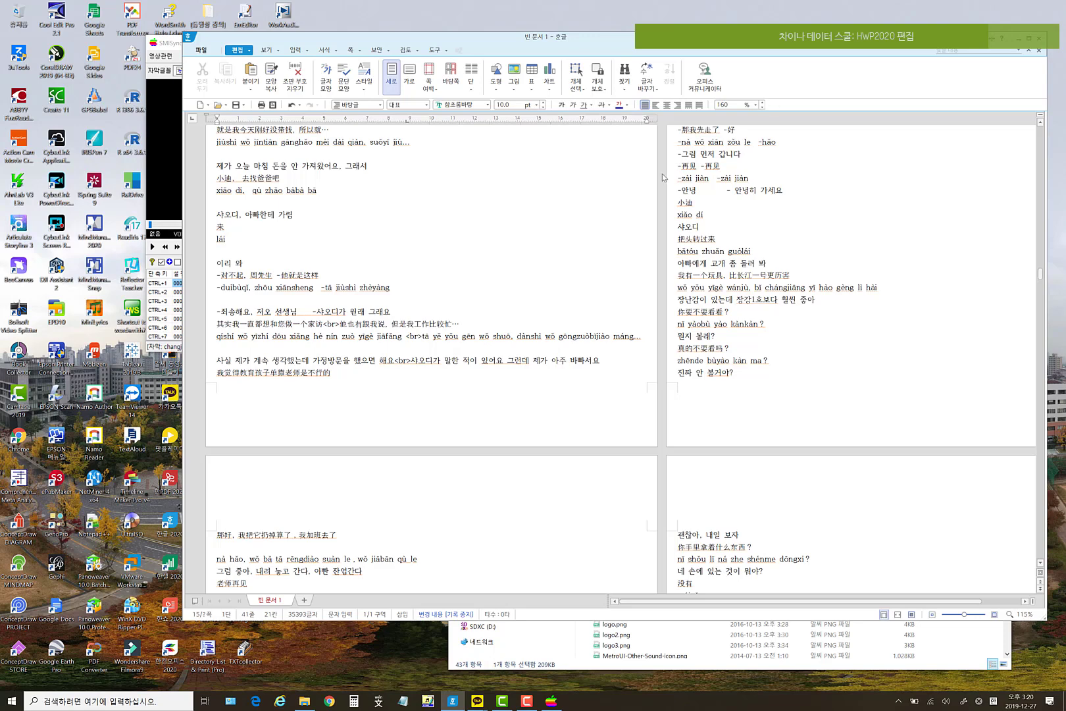
- Switch the pages to landscape orientation and insert a blank line after the 放手! group, just before 站住
left_click(409, 76)
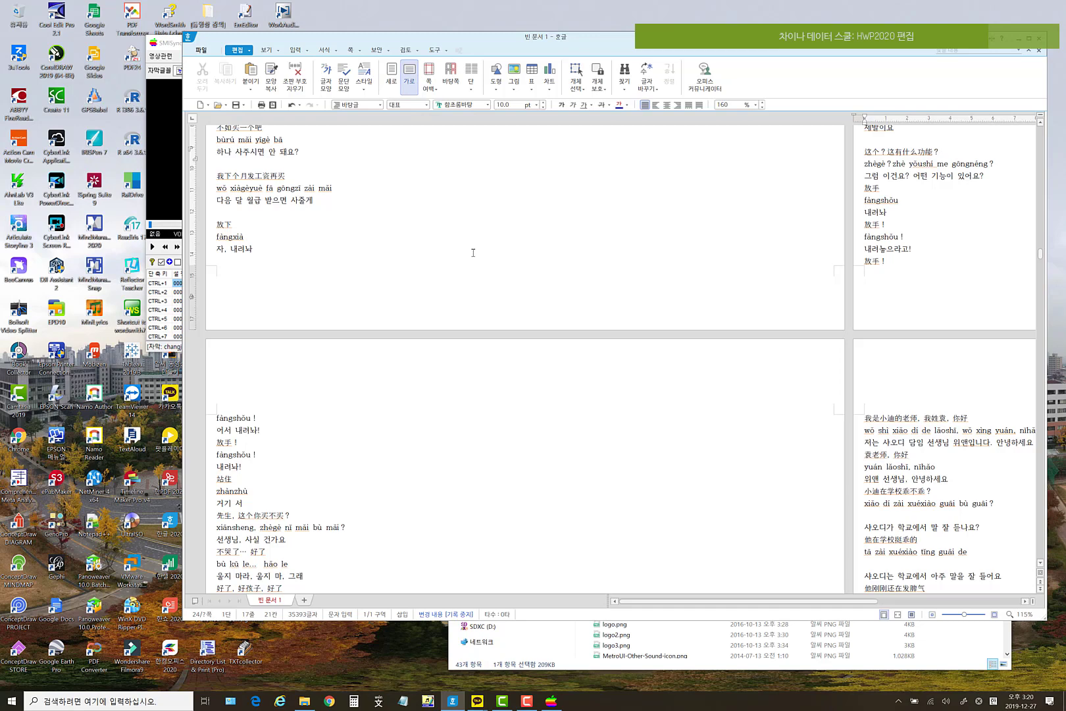
left_click(220, 447)
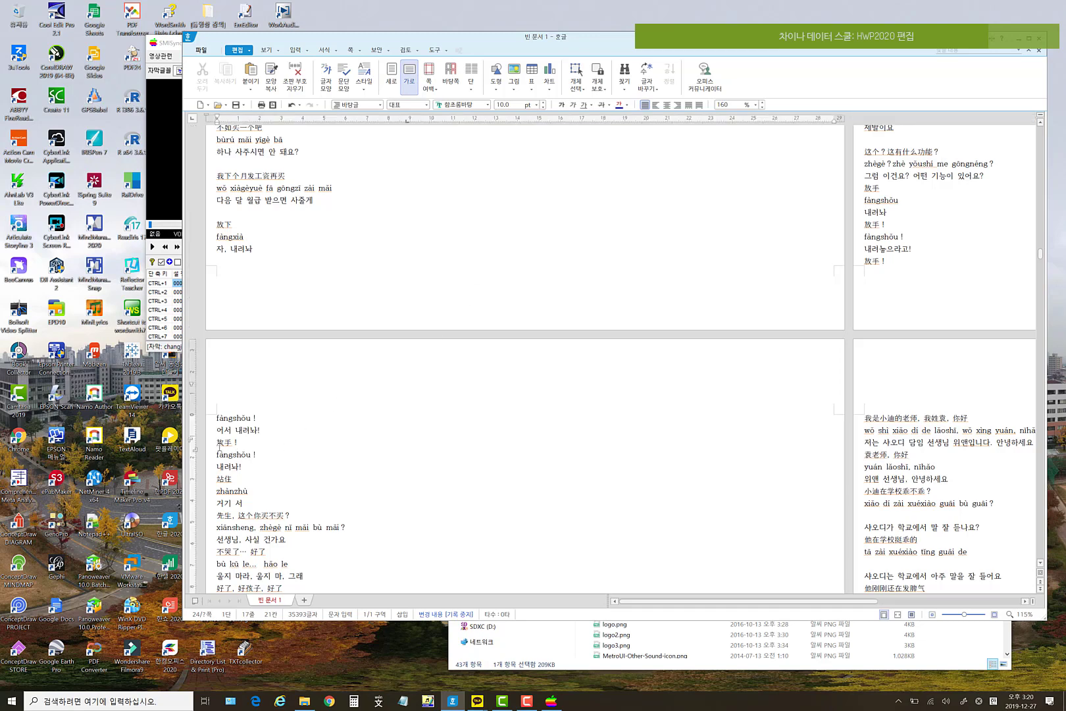
key("Down")
key("Return")
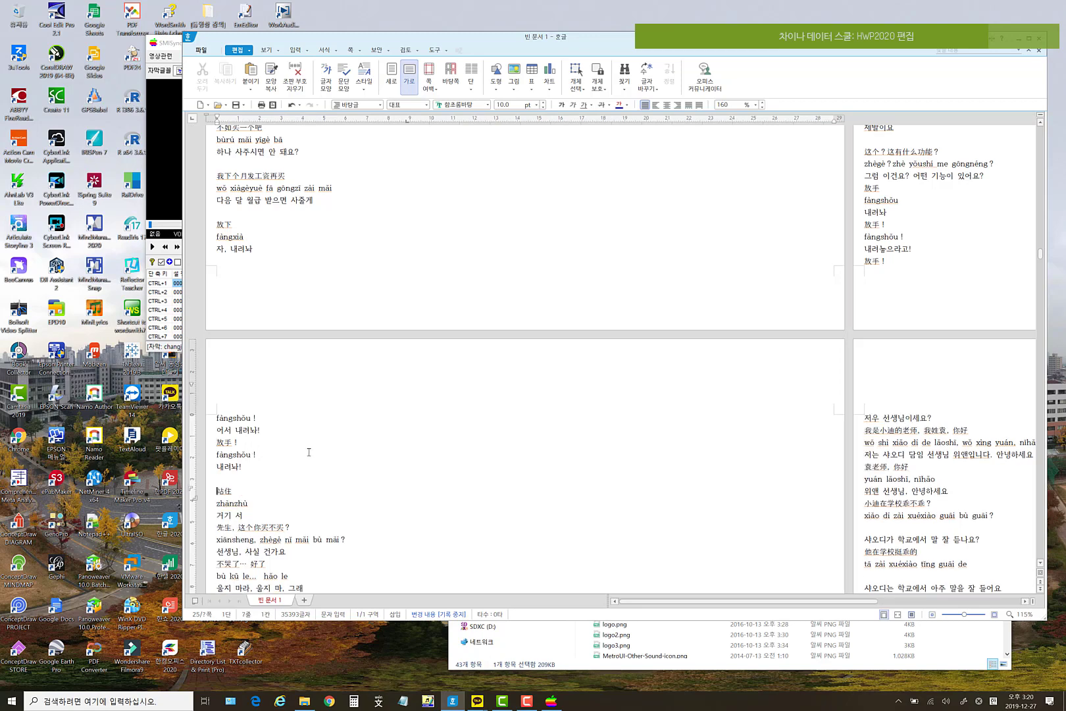
- Insert a blank line after each three-line subtitle group from 站住 through 周先生是吗?
key("Down")
key("Down")
key("Down")
key("Return")
key("Down")
key("Down")
key("Down")
key("Return")
key("Down")
key("Down")
key("Down")
key("Return")
key("Down")
key("Down")
key("Down")
key("Return")
key("Down")
key("Down")
key("Down")
key("Return")
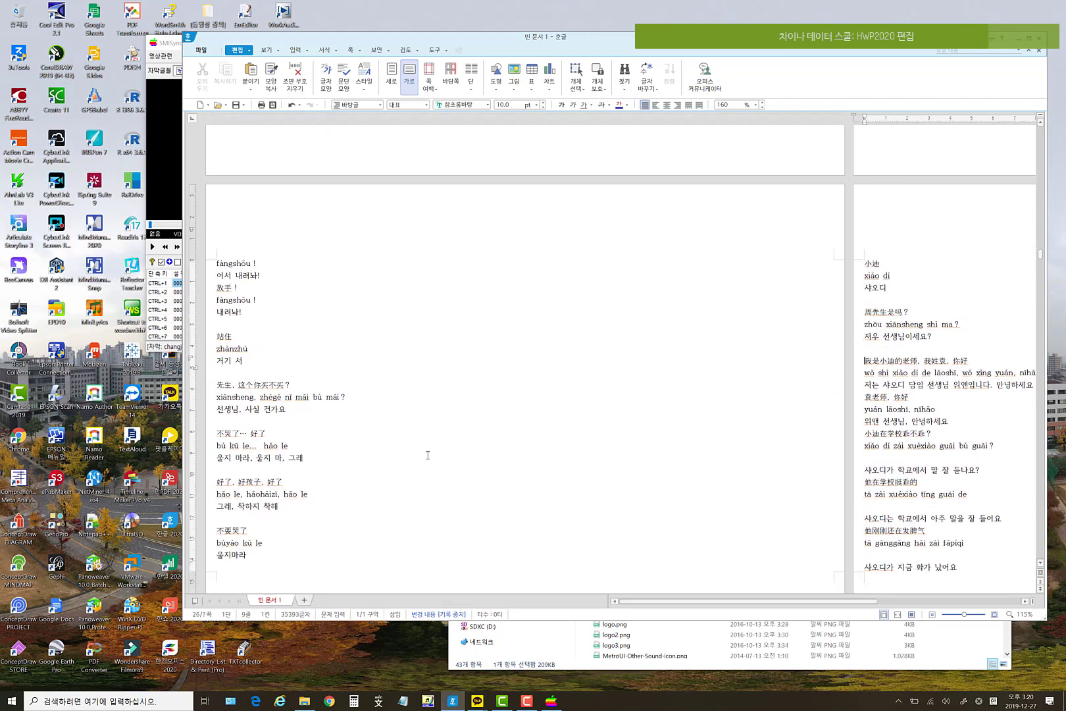
- Continue inserting a blank line after every three lines from 我是小迪的老师 to just before xiǎo dí, lǎoshī yào zǒu le on page 29
key("Down")
key("Down")
key("Down")
key("Return")
key("Down")
key("Down")
key("Down")
key("Return")
key("Down")
key("Down")
key("Down")
key("Return")
key("Down")
key("Down")
key("Down")
key("Return")
key("Down")
key("Down")
key("Down")
key("Return")
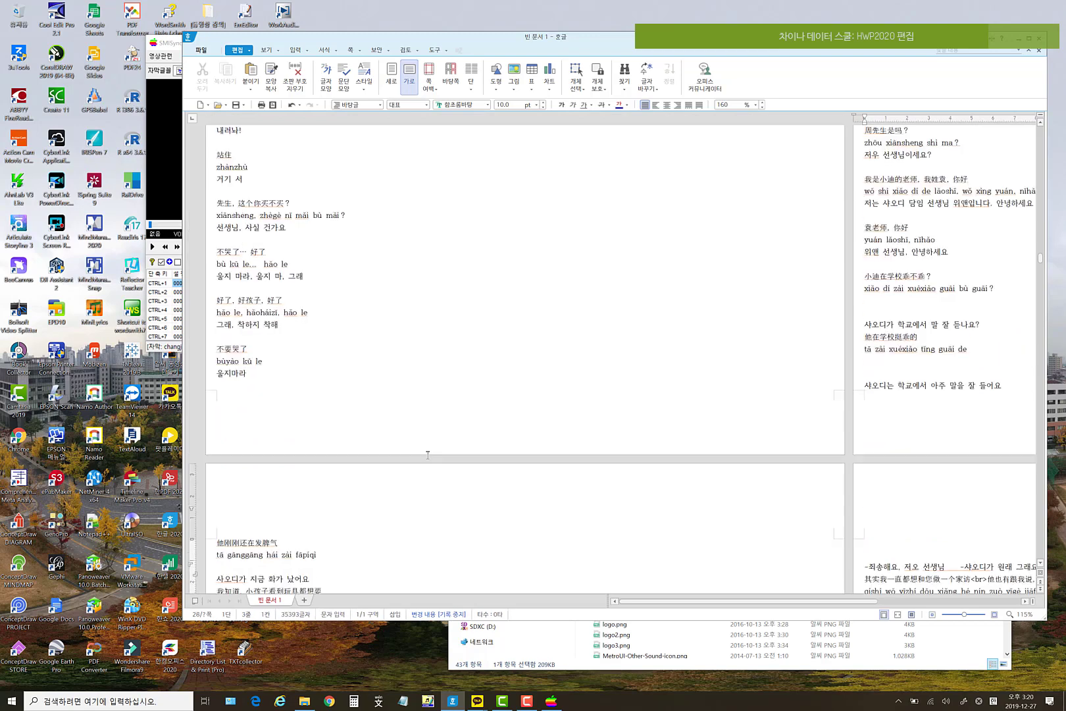
key("Down")
key("Down")
key("Down")
key("Return")
key("Down")
key("Down")
key("Down")
key("Return")
key("Down")
key("Down")
key("Down")
key("Return")
key("Down")
key("Down")
key("Down")
key("Return")
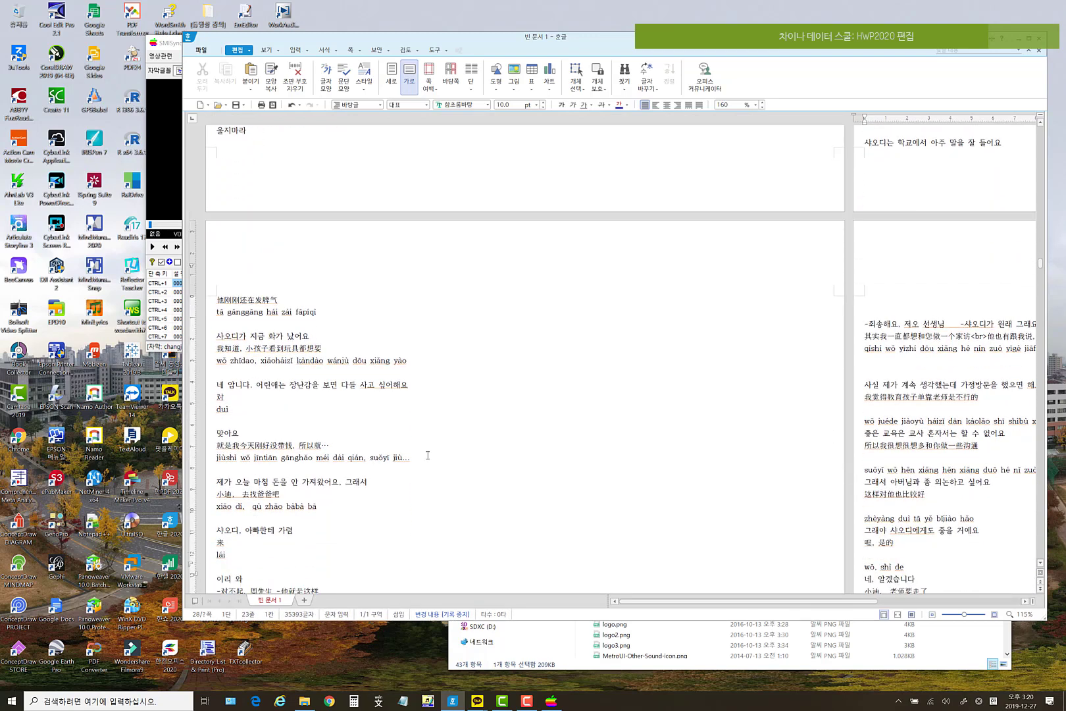
key("Down")
key("Down")
key("Down")
key("Return")
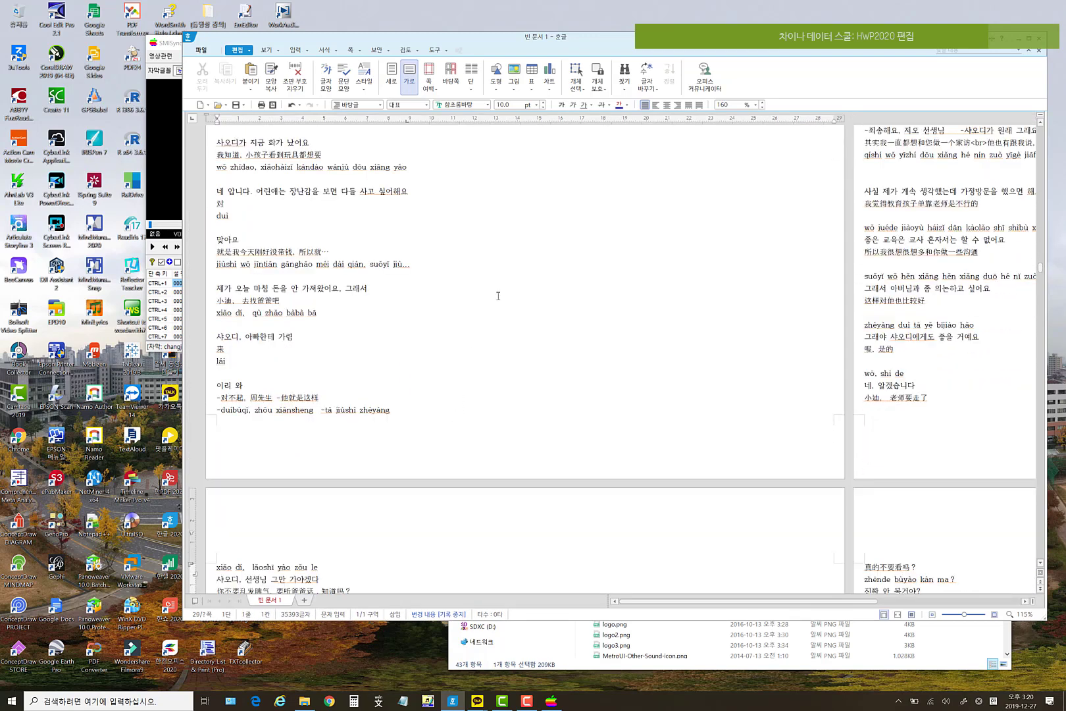
- Set the page orientation back to portrait and return to the beginning of the document
left_click(391, 74)
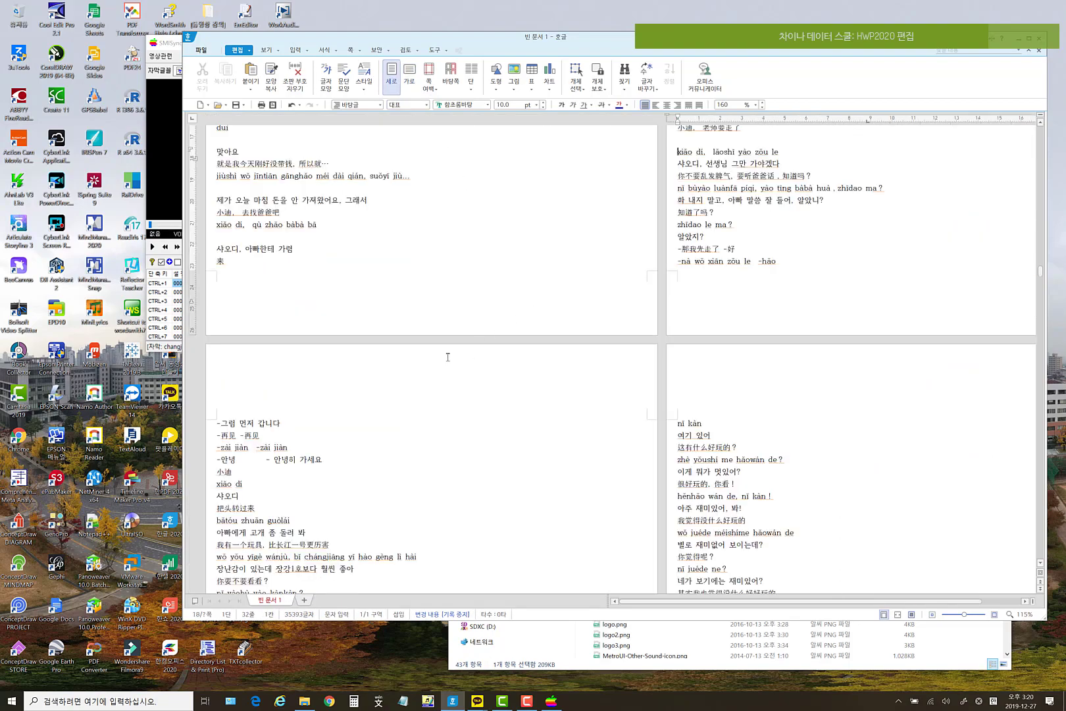
scroll(416, 357, "up", 10)
scroll(454, 362, "up", 15)
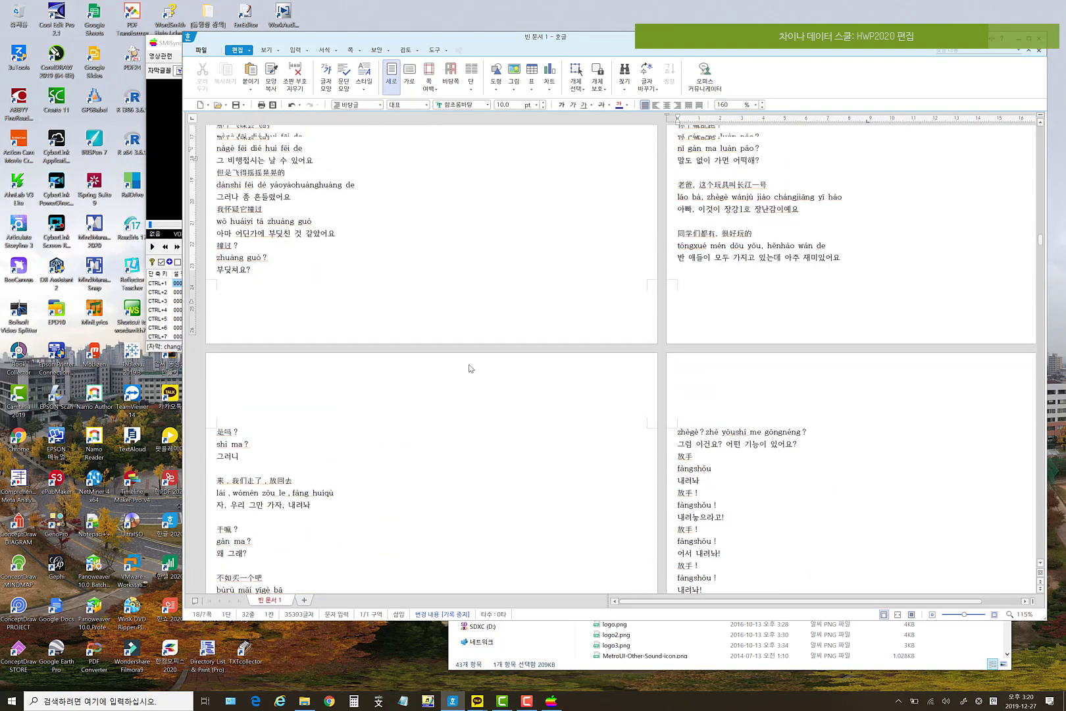
scroll(519, 333, "up", 10)
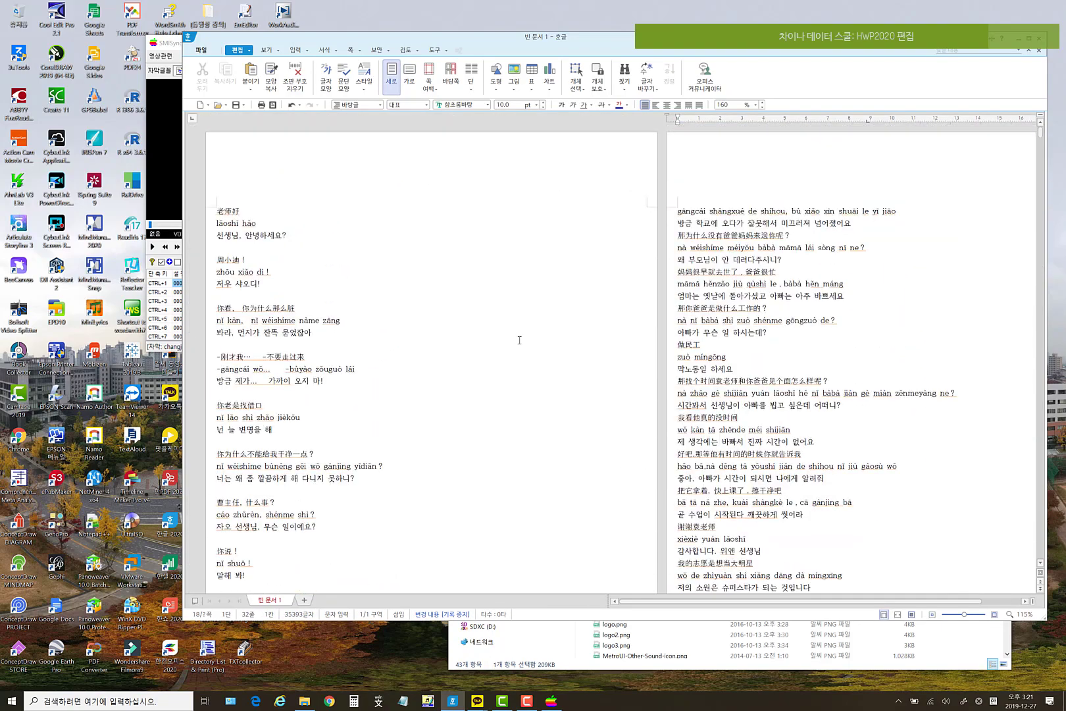
left_click(330, 228)
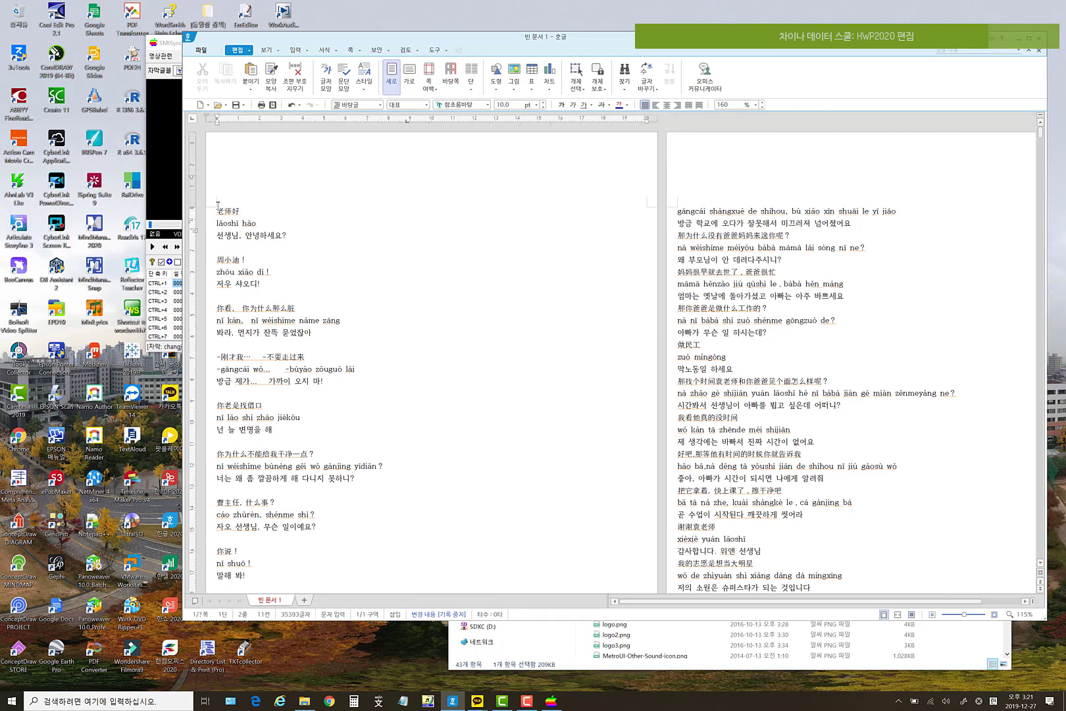
left_click(191, 217)
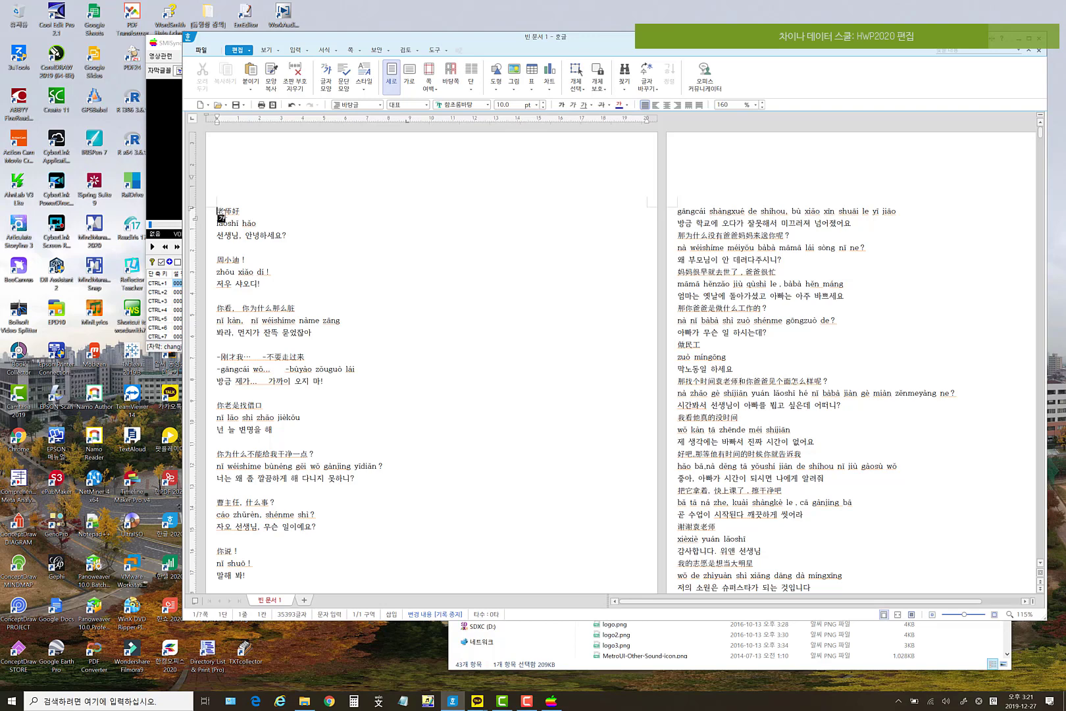
left_click_drag(221, 217, 297, 235)
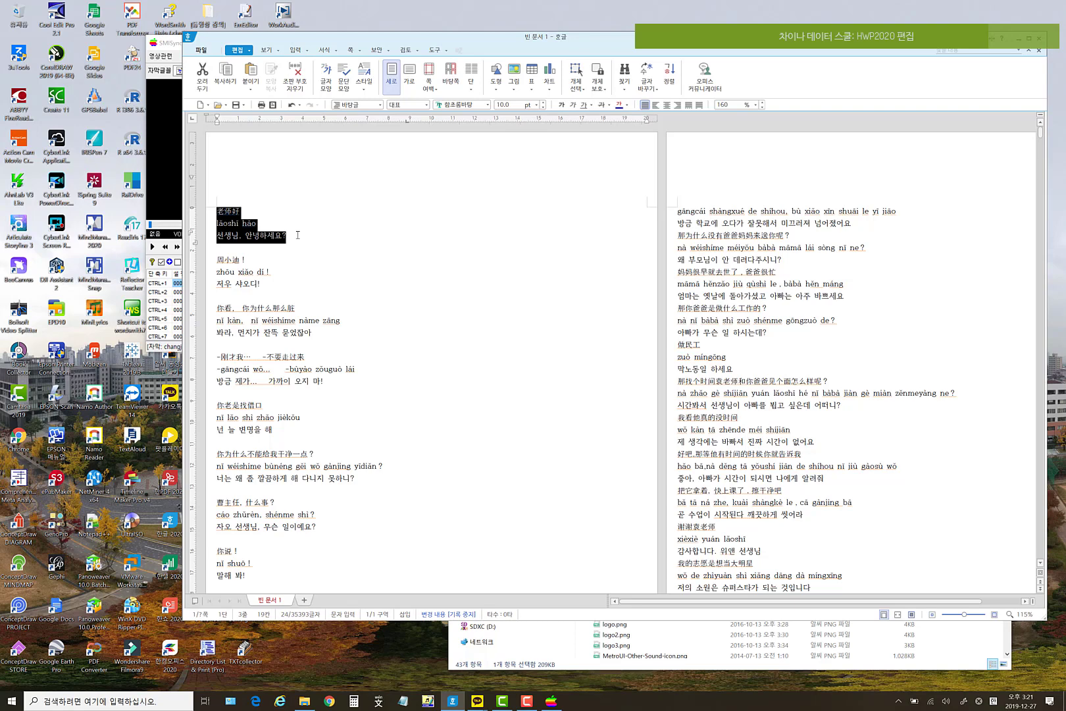
left_click(312, 332)
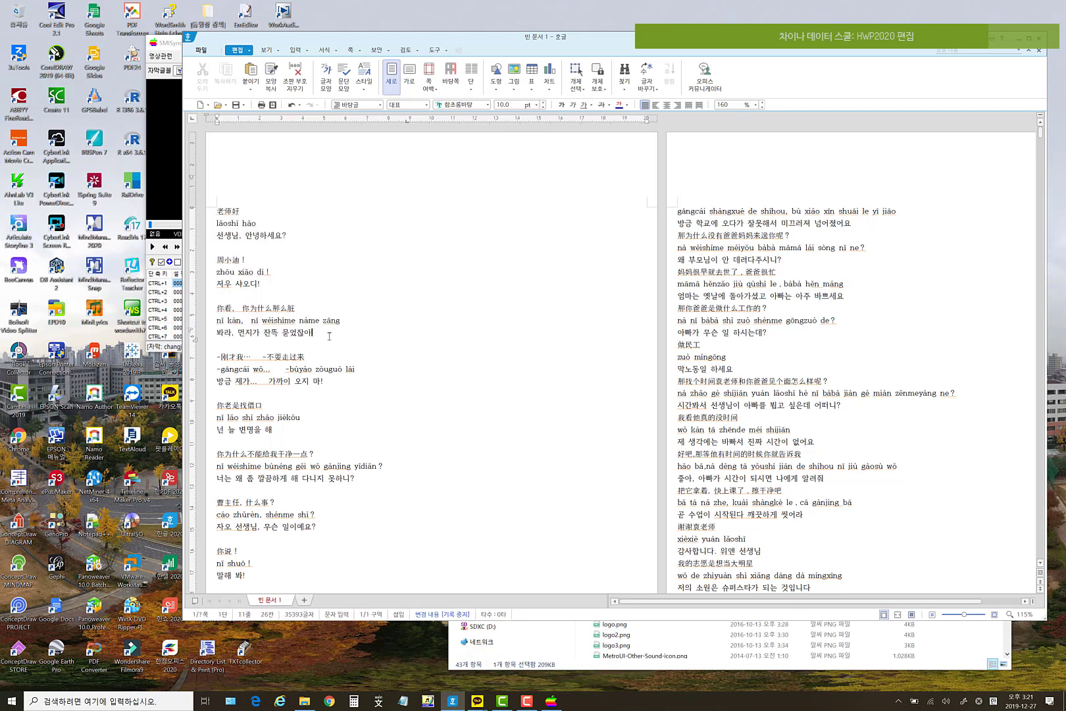
left_click_drag(315, 334, 215, 211)
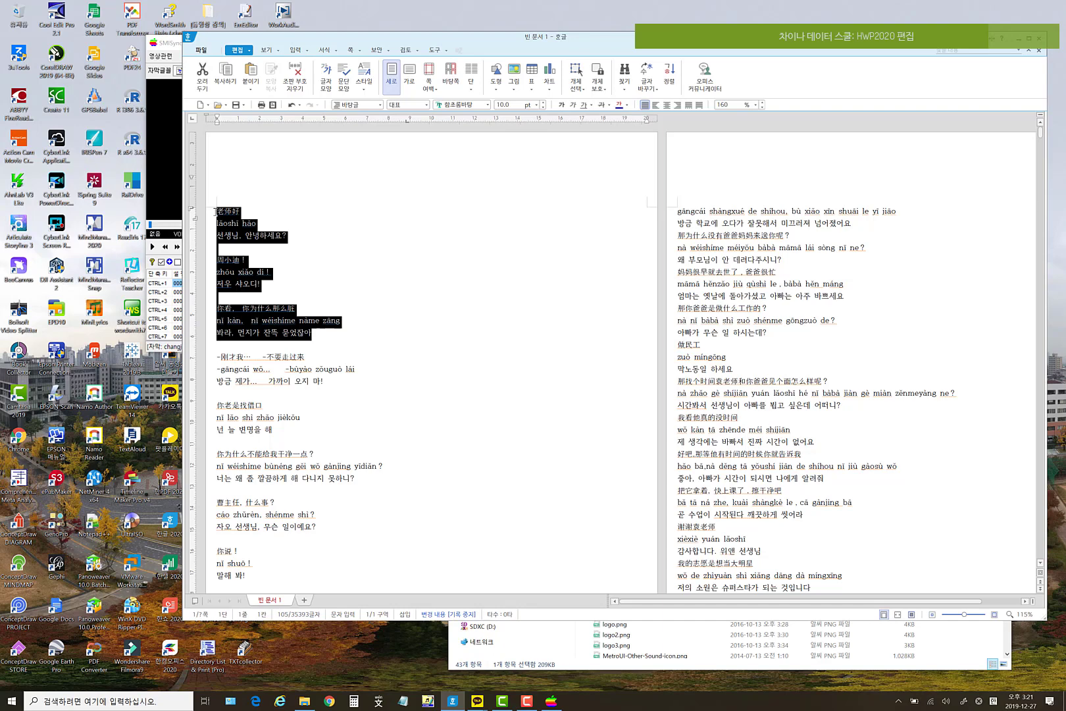
left_click(332, 227)
- Number the first subtitle group by inserting 001 and a space before 老师好 at the start of the document
left_click(219, 211)
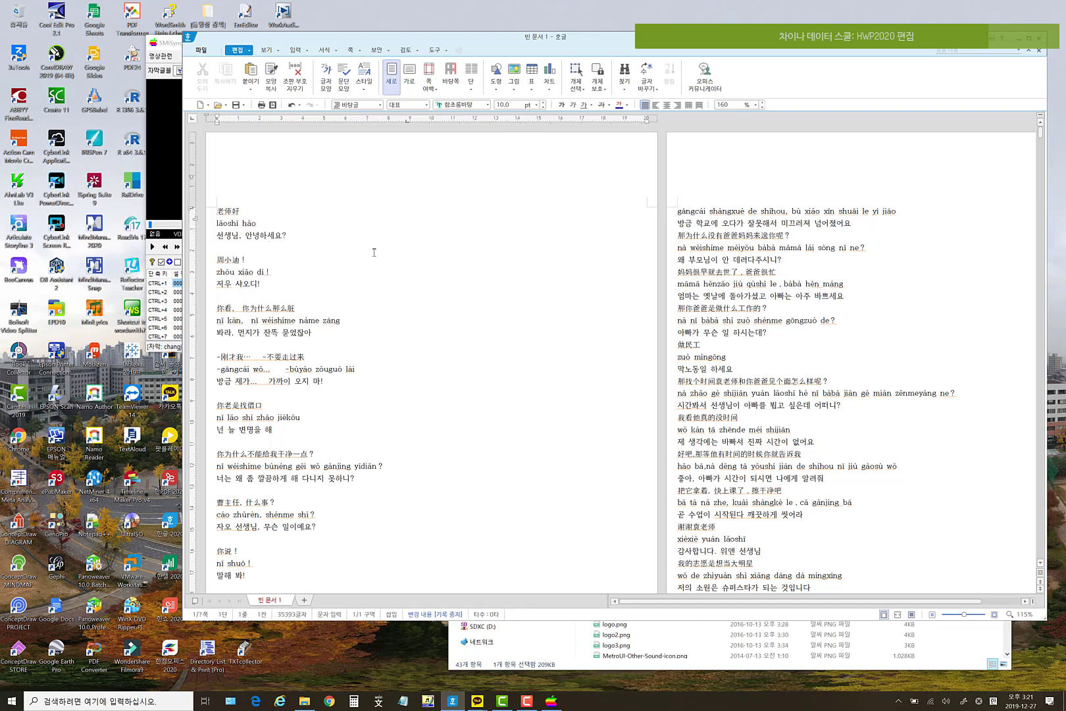
type("001")
scroll(374, 252, "down", 3)
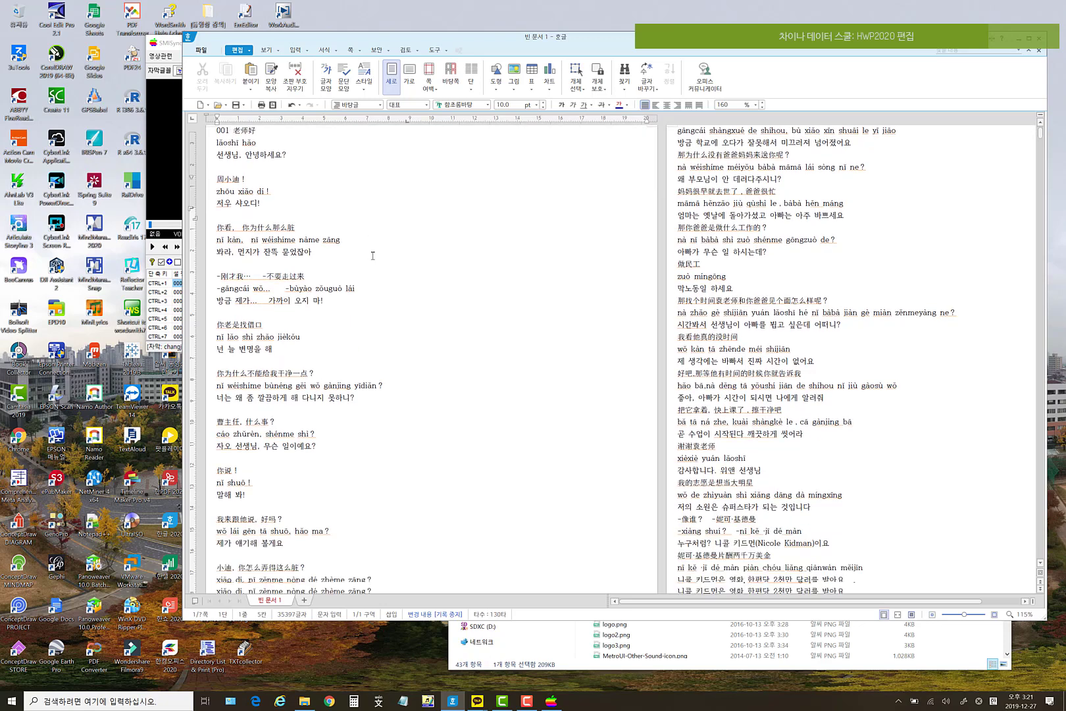
scroll(372, 254, "up", 3)
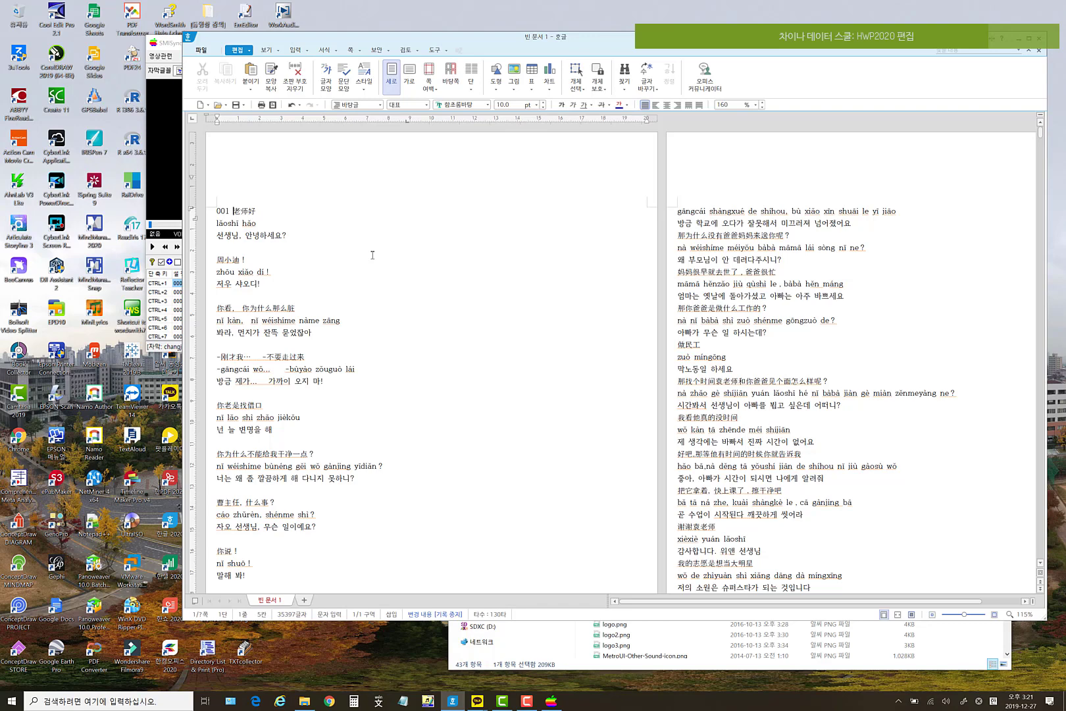
key("Hangul")
- Move the document window down to reveal SMISyncW, switch to it, and copy all the original subtitle text
left_click_drag(536, 34, 536, 130)
left_click(426, 99)
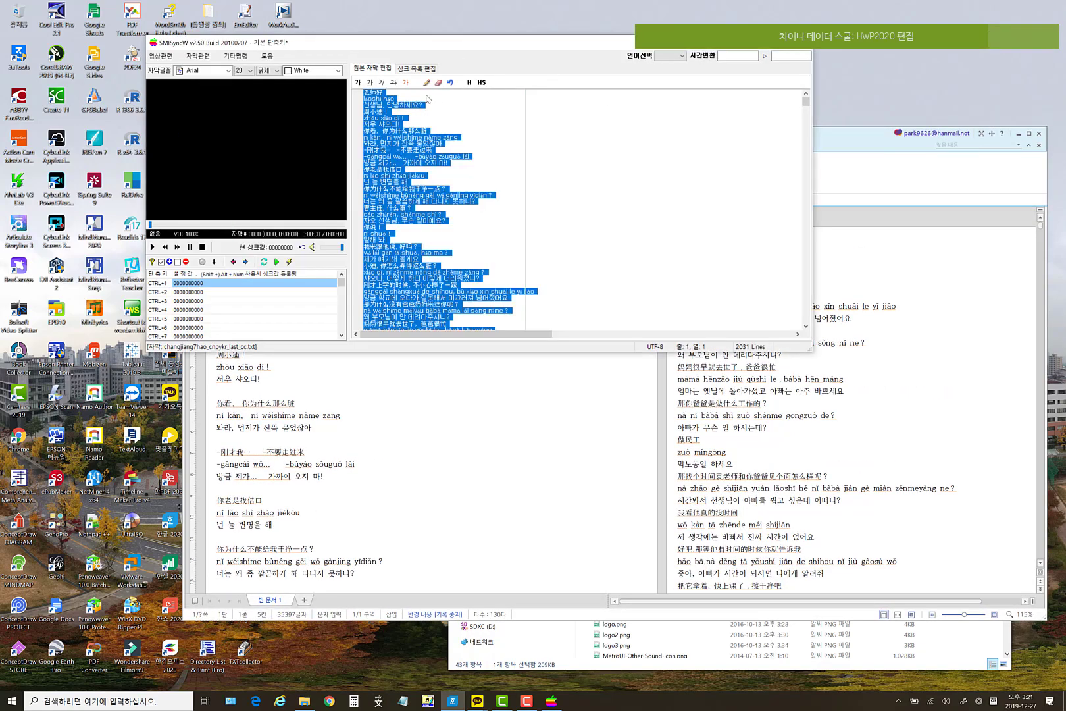
key("ctrl+a")
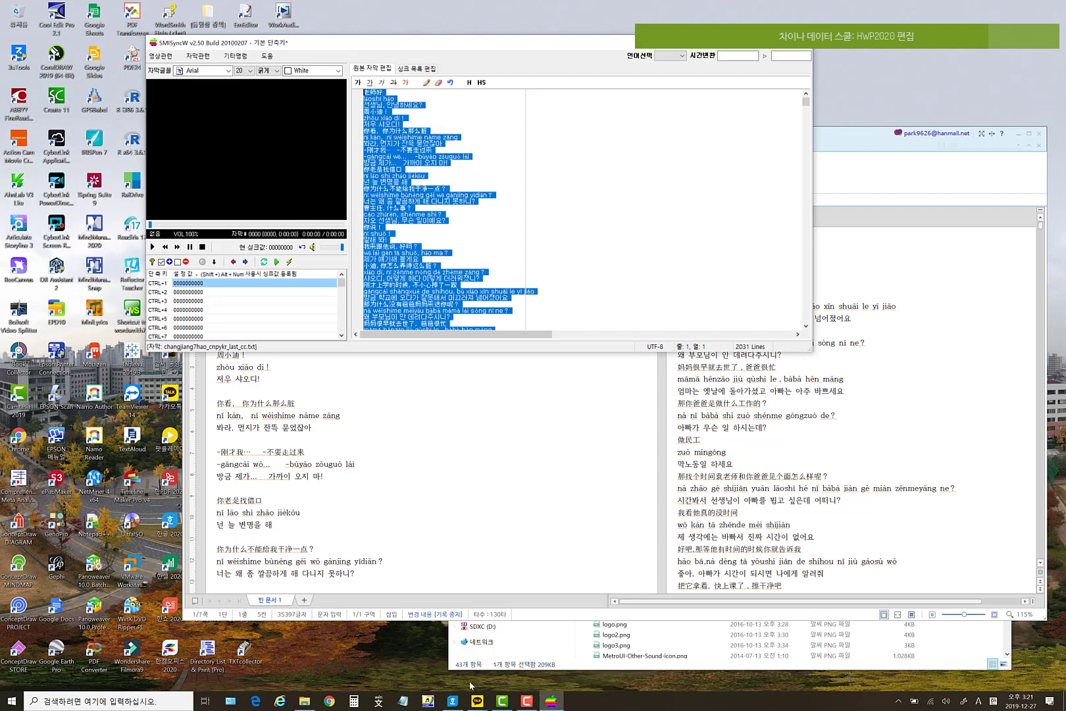
- Open Excel with a new blank workbook and paste the copied subtitles into column B starting at B1
left_click(150, 700)
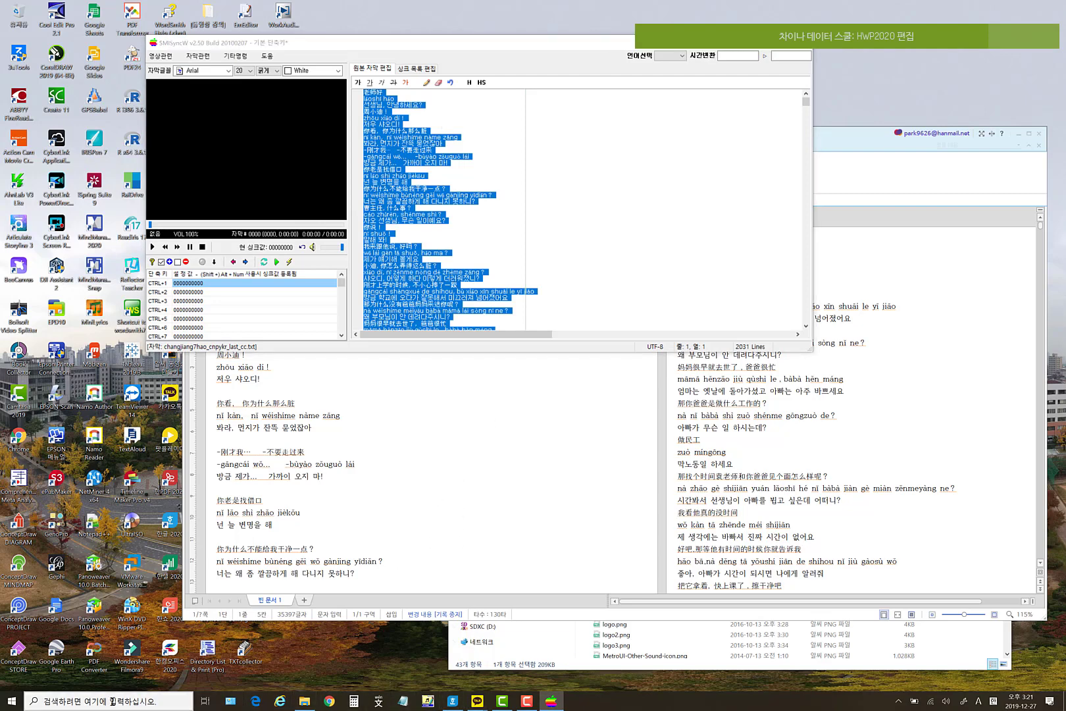
type("excel")
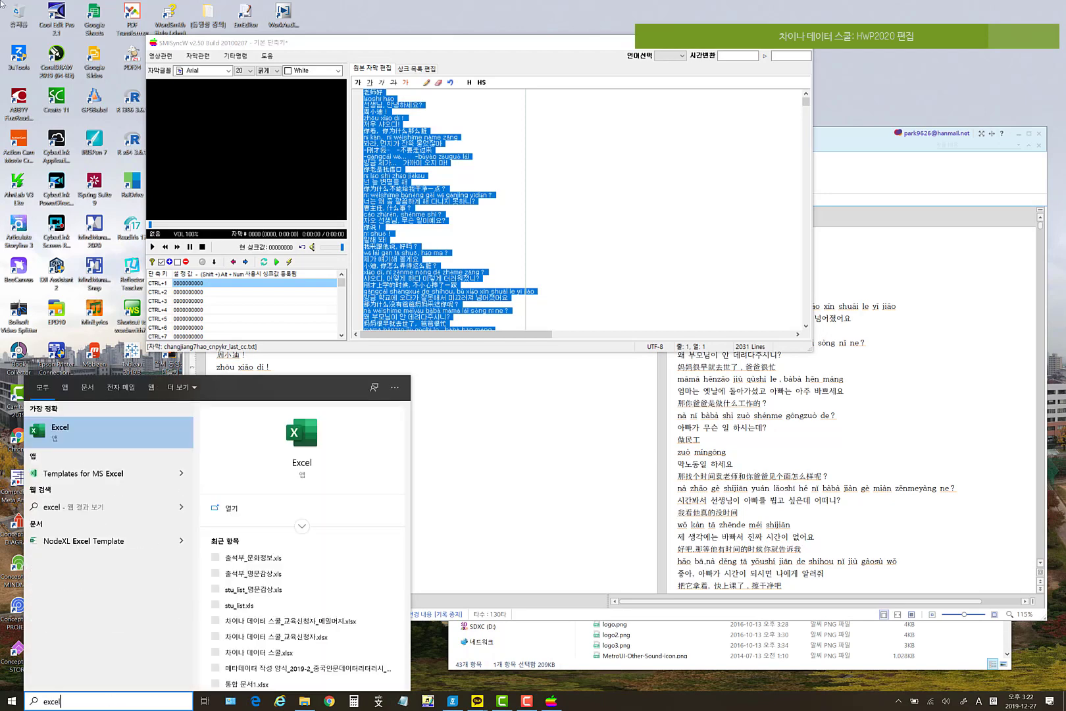
left_click(64, 432)
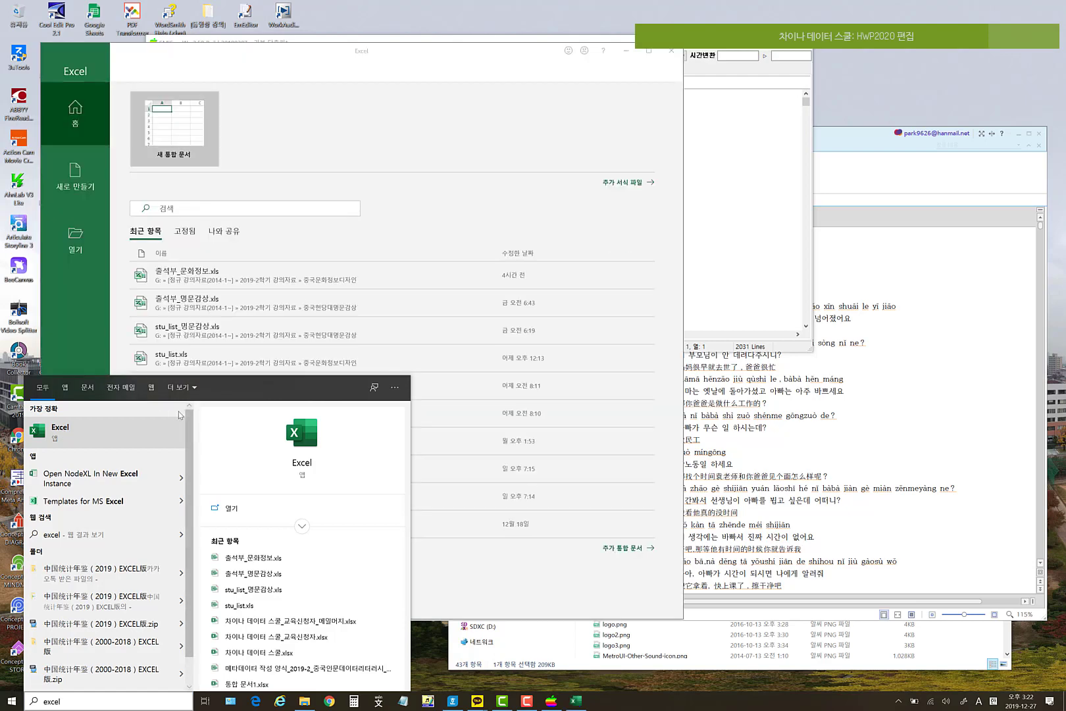
left_click(148, 150)
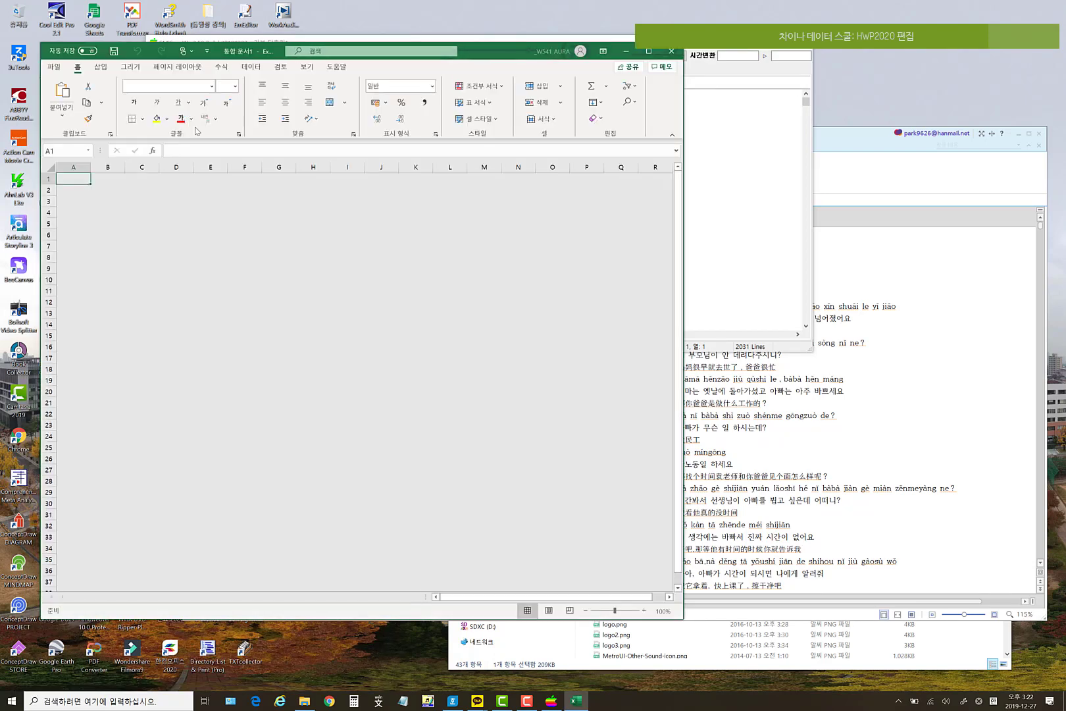
left_click(109, 178)
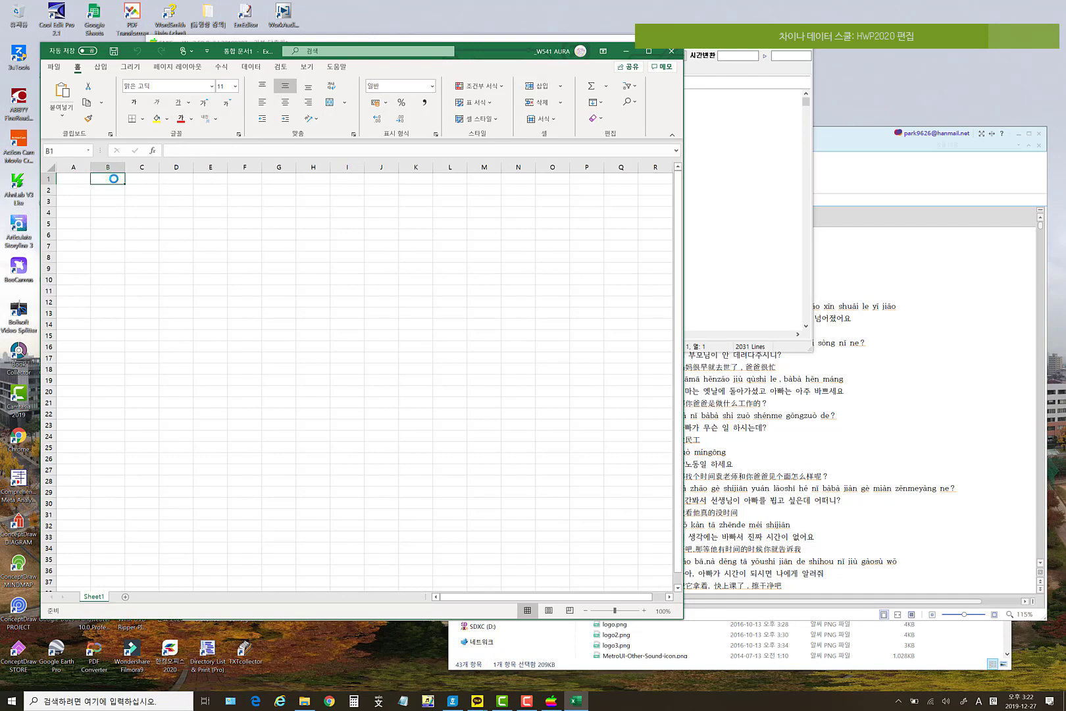
left_click(374, 371)
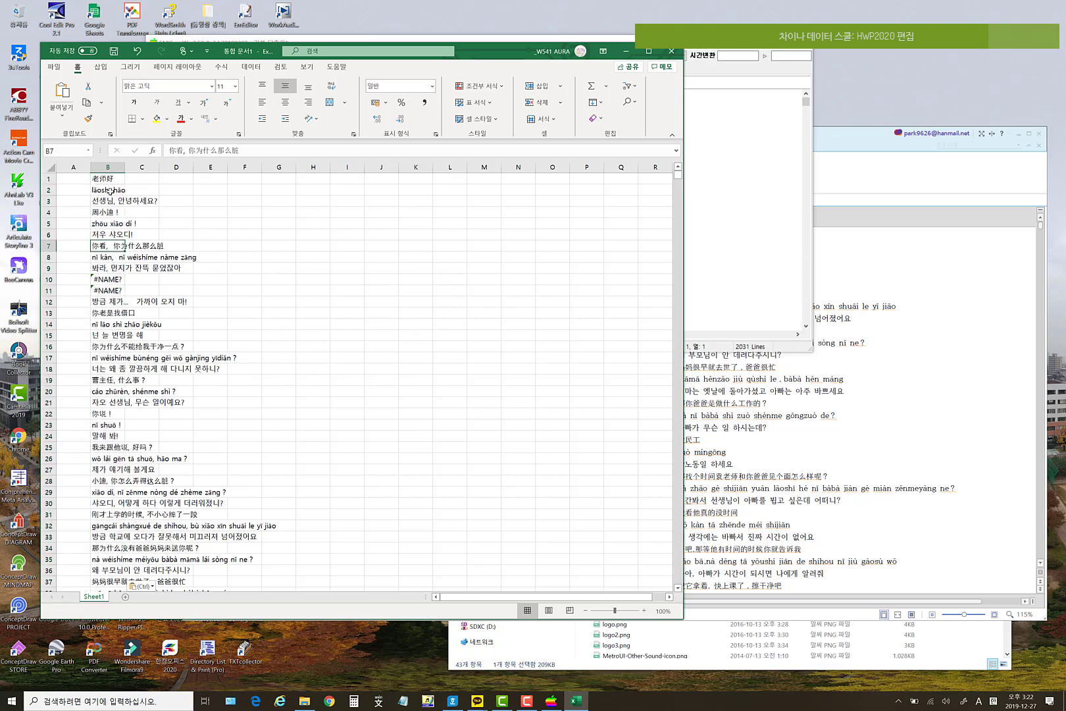
left_click(109, 178)
left_click_drag(109, 179, 126, 230)
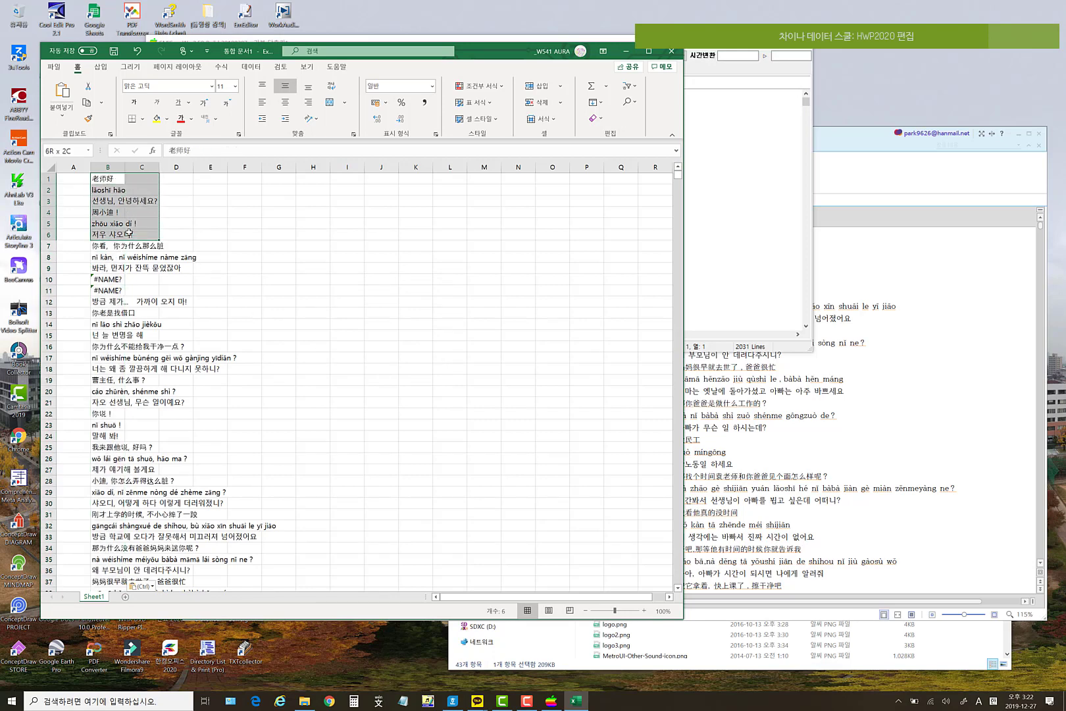
- Number the subtitle rows in column A by entering 1 and 2 and filling the series down to 20
left_click(71, 179)
type("1")
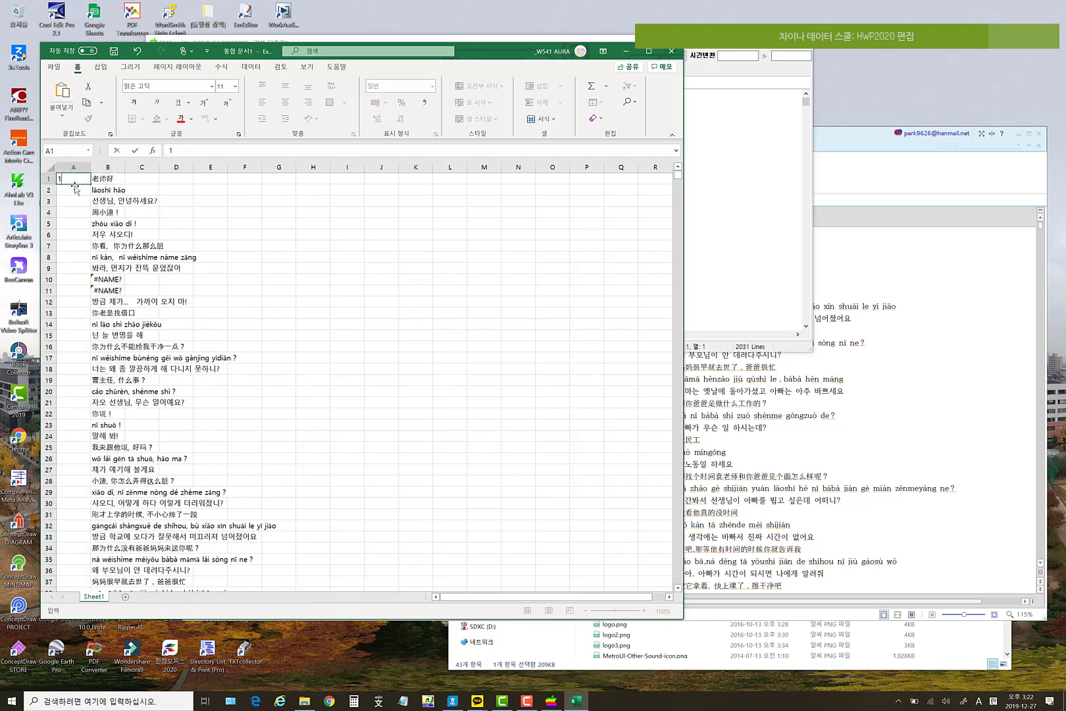
key("Return")
type("2")
key("alt")
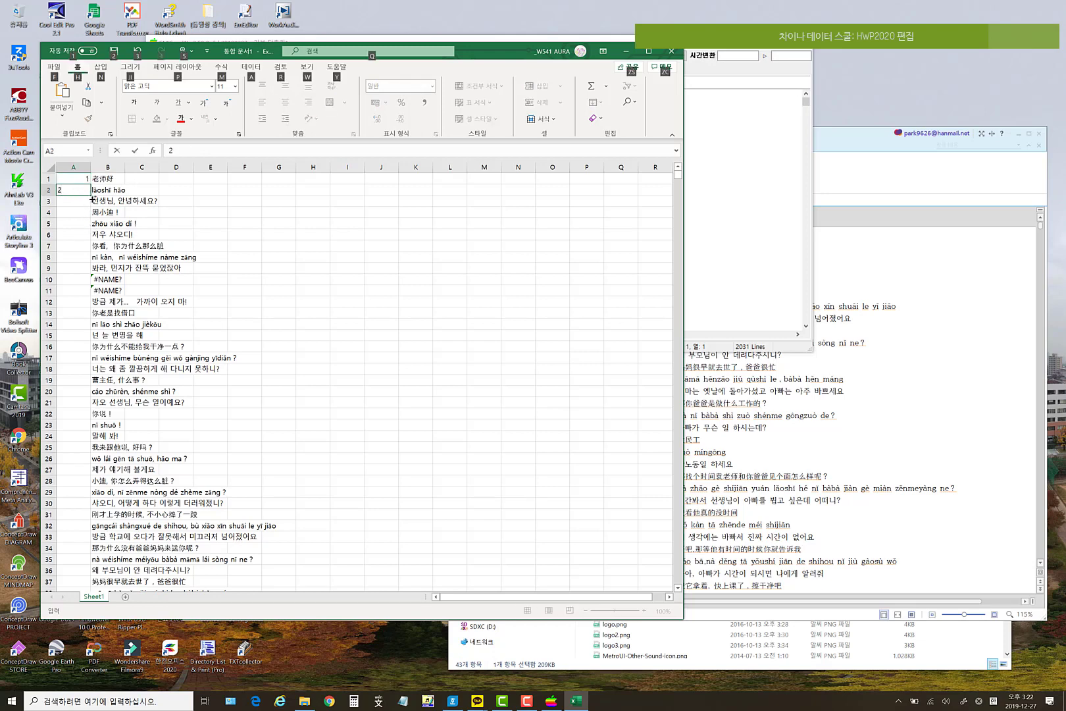
left_click_drag(89, 194, 87, 395)
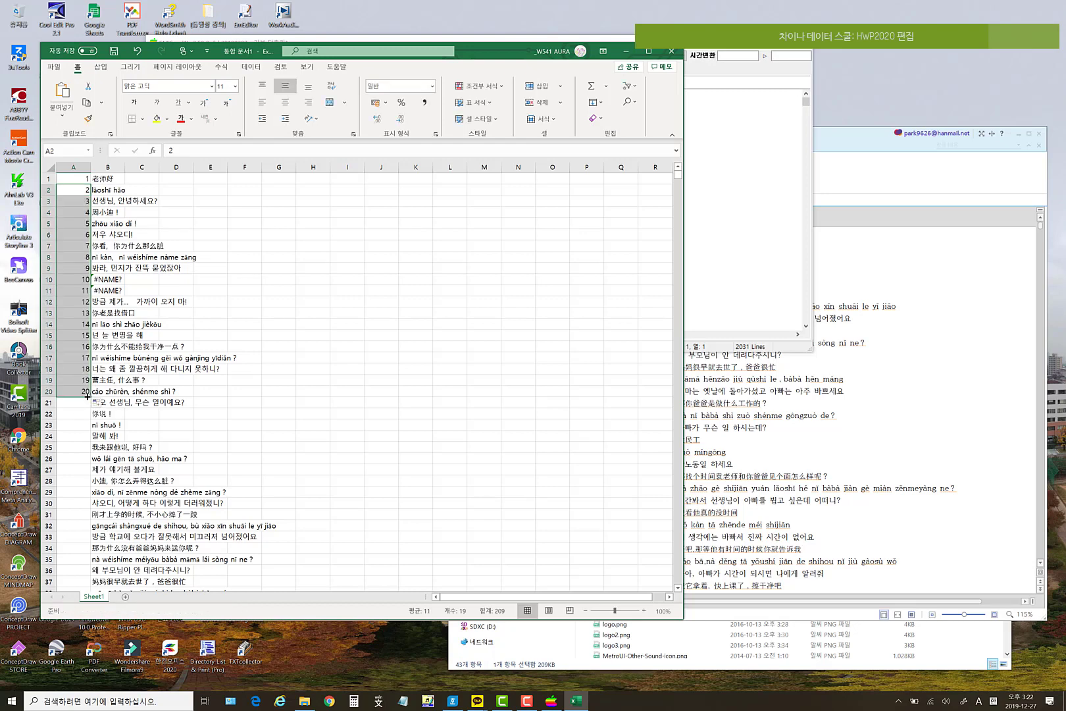
- Try to extend the number series in column A beyond row 20, and undo that fill
left_click_drag(87, 396, 89, 569)
left_click(89, 336)
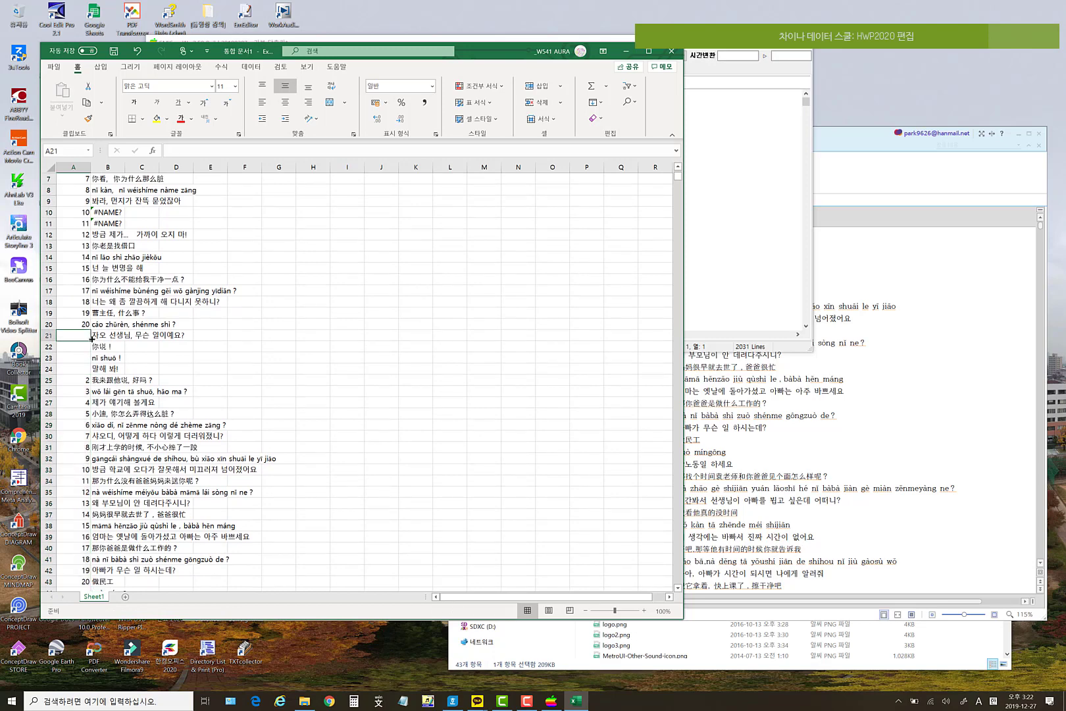
left_click(137, 50)
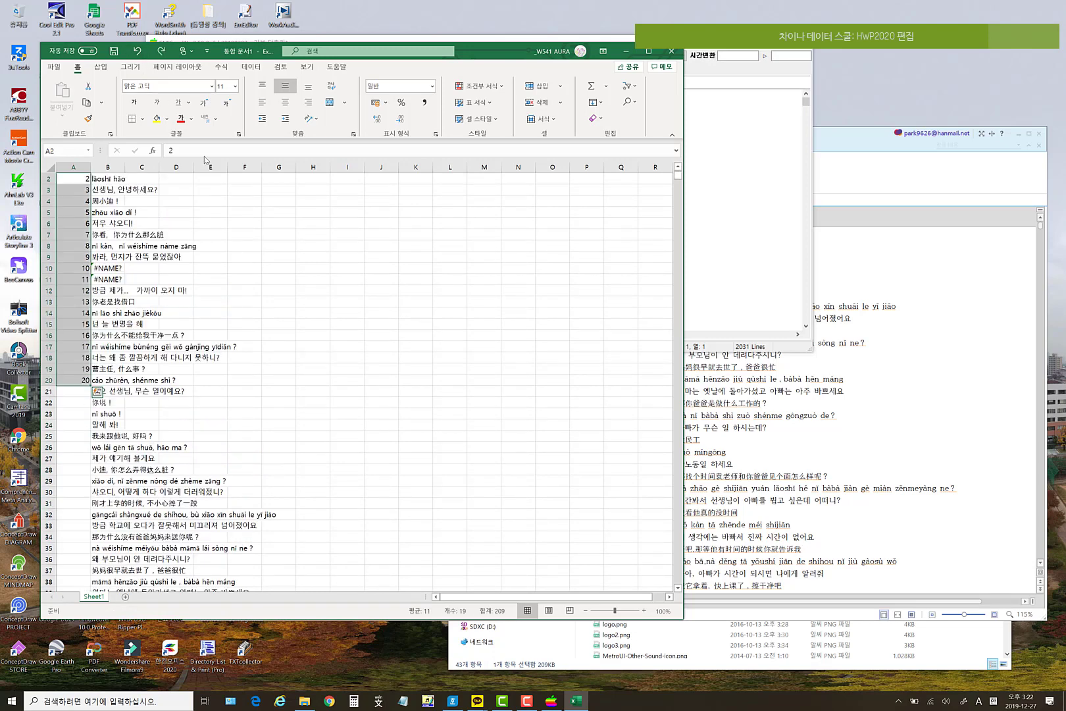
scroll(187, 279, "up", 1)
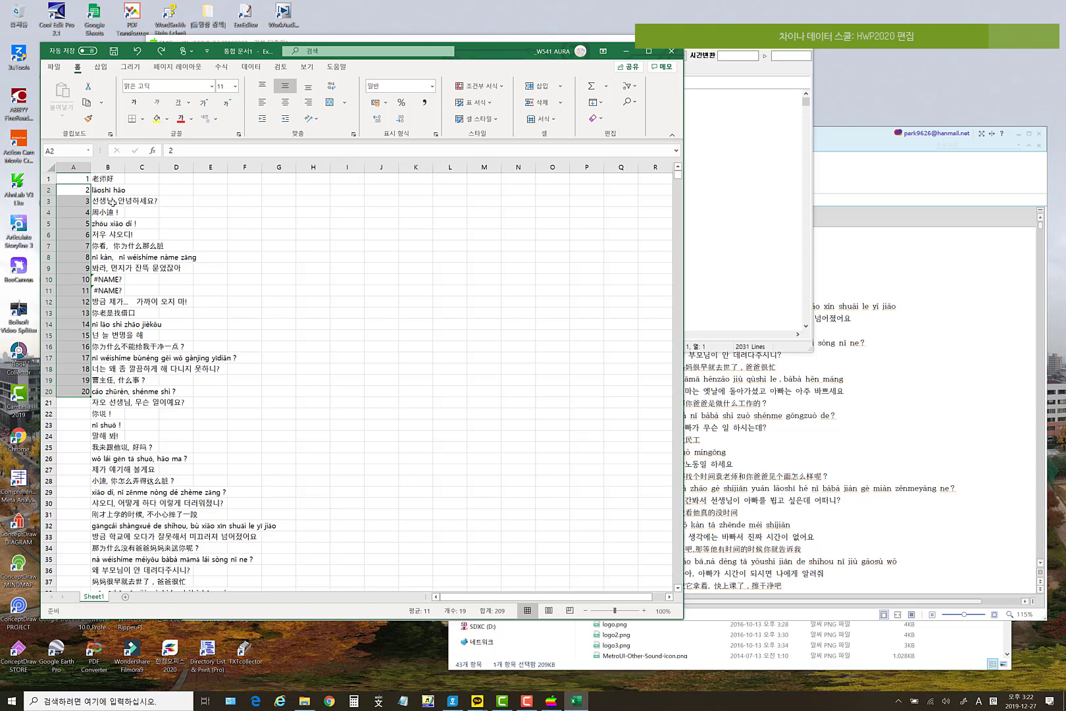
left_click(90, 184)
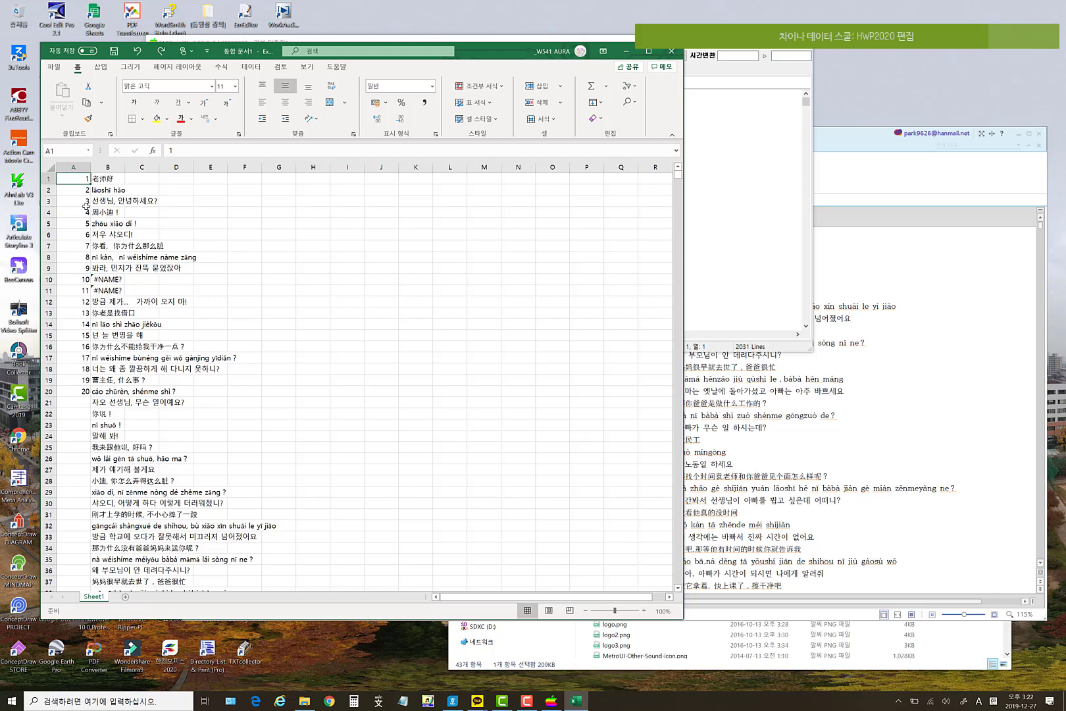
left_click(104, 180)
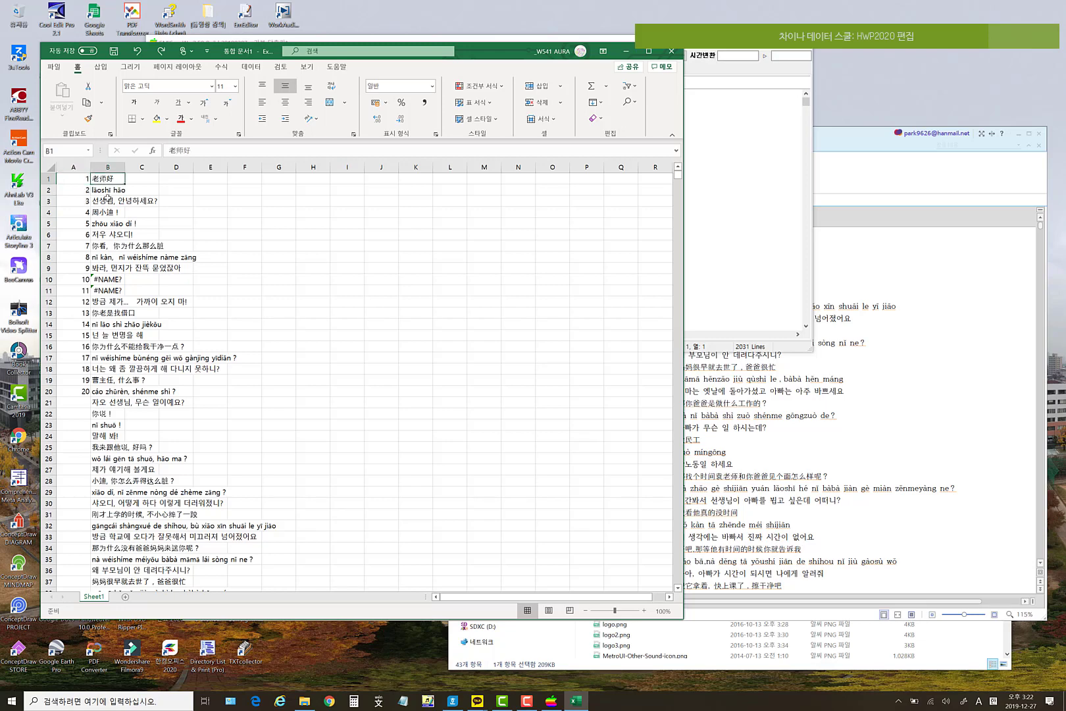
left_click(111, 204)
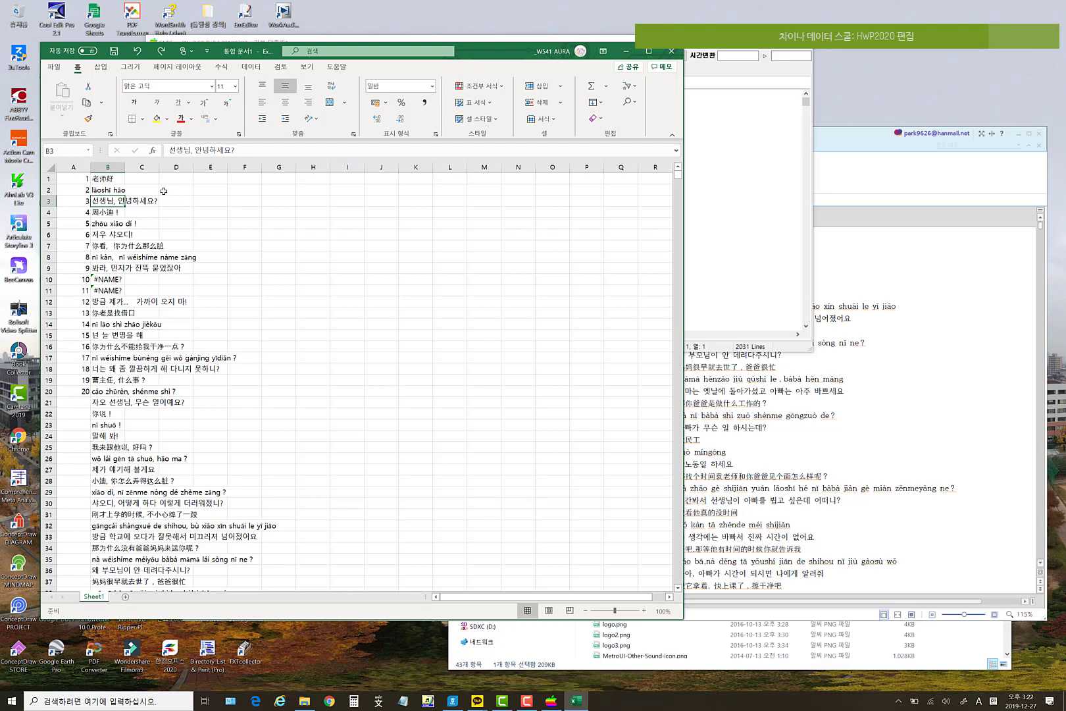
- Open a blank Notepad document, paste the full subtitle text from SMISyncW into it, and return to its beginning
left_click(805, 391)
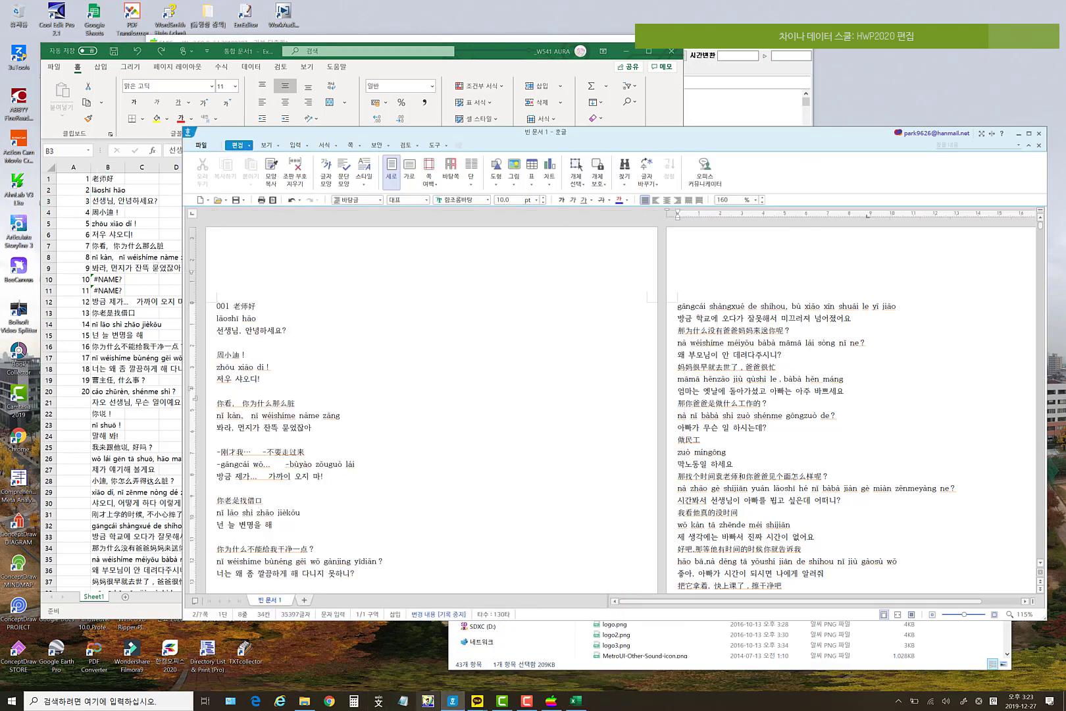
left_click(405, 701)
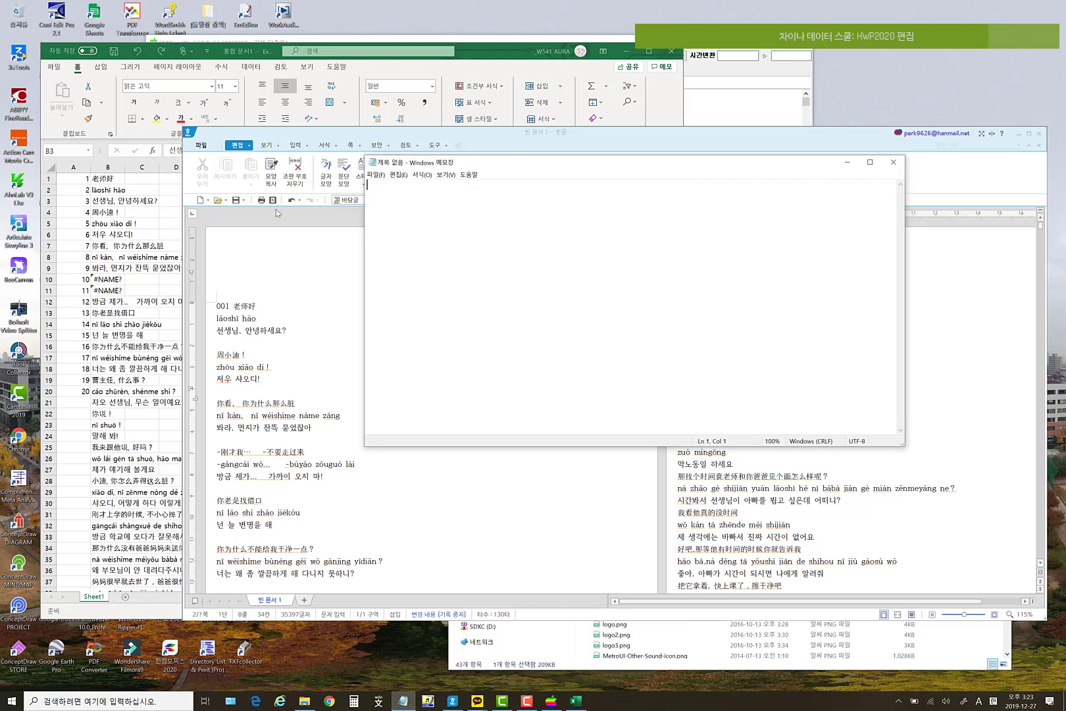
left_click(559, 701)
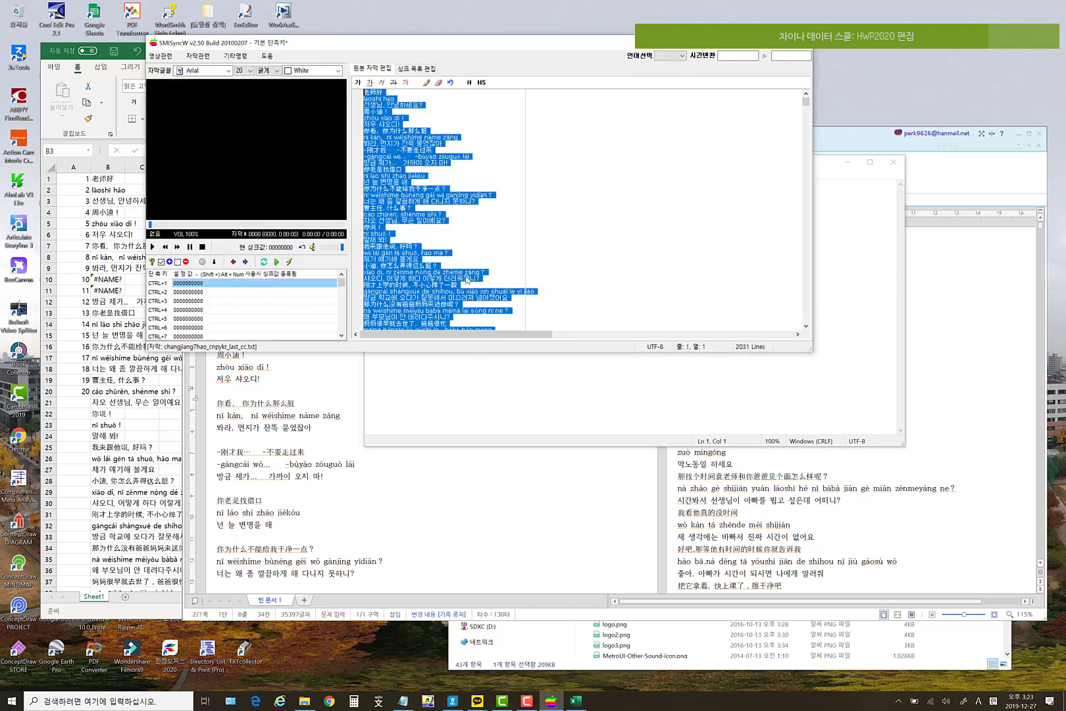
left_click(750, 395)
key("ctrl+v")
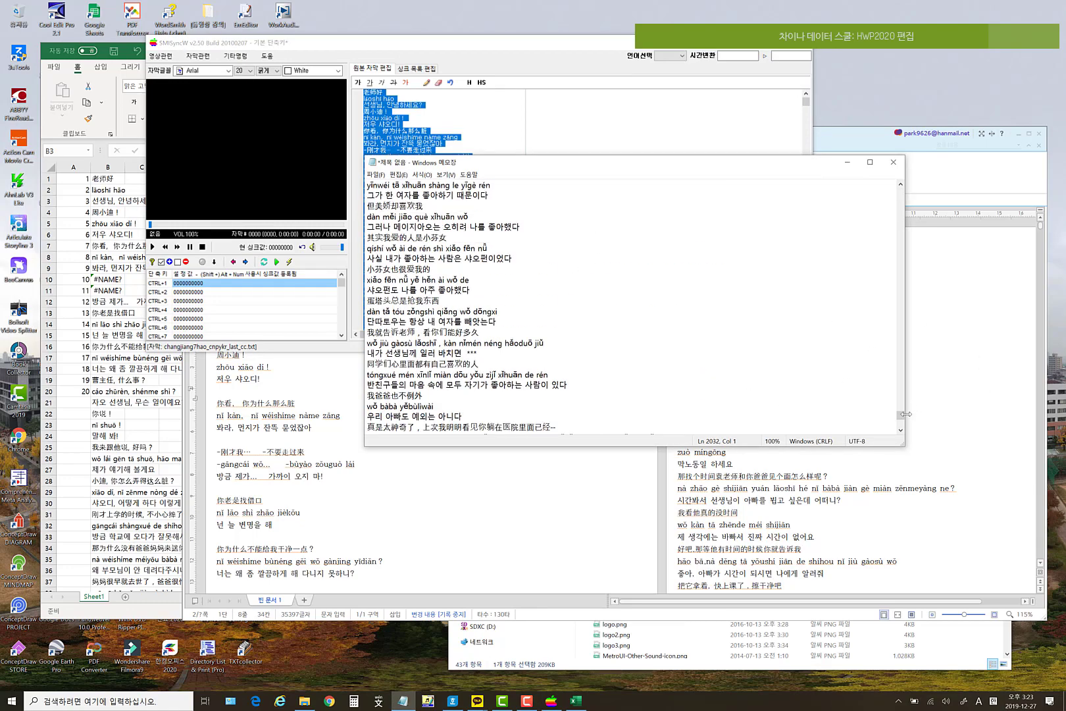
left_click_drag(900, 417, 908, 185)
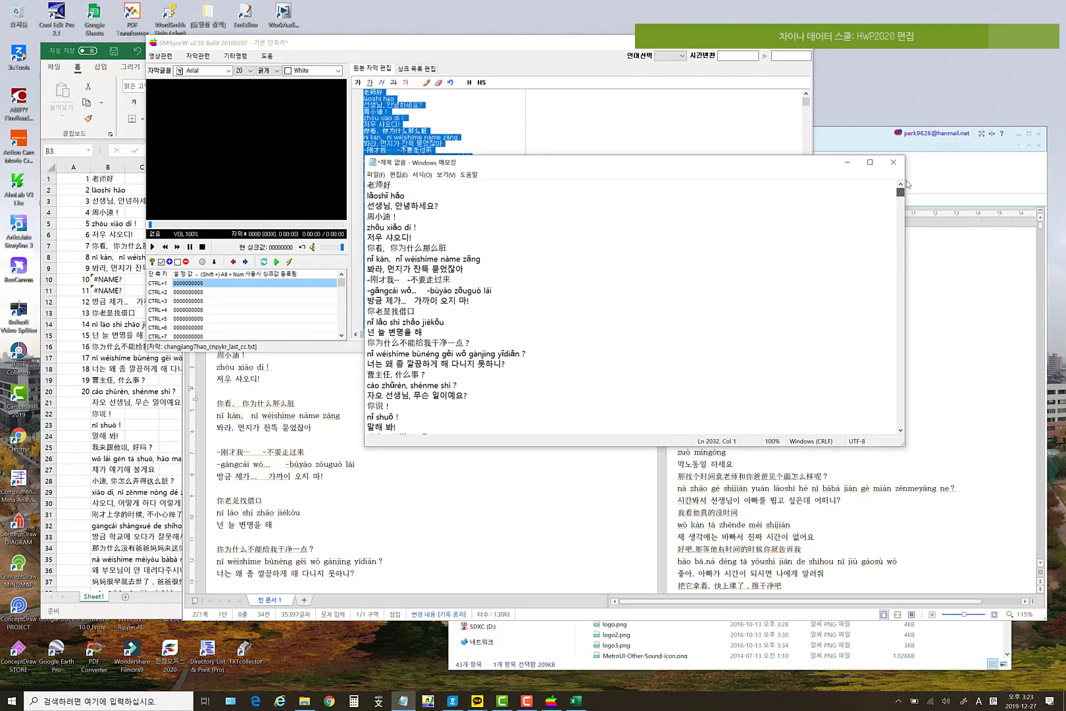
- Join the pinyin line lǎoshī hǎo onto the 老师好 line, separated by a spaced slash
left_click(491, 188)
key("Delete")
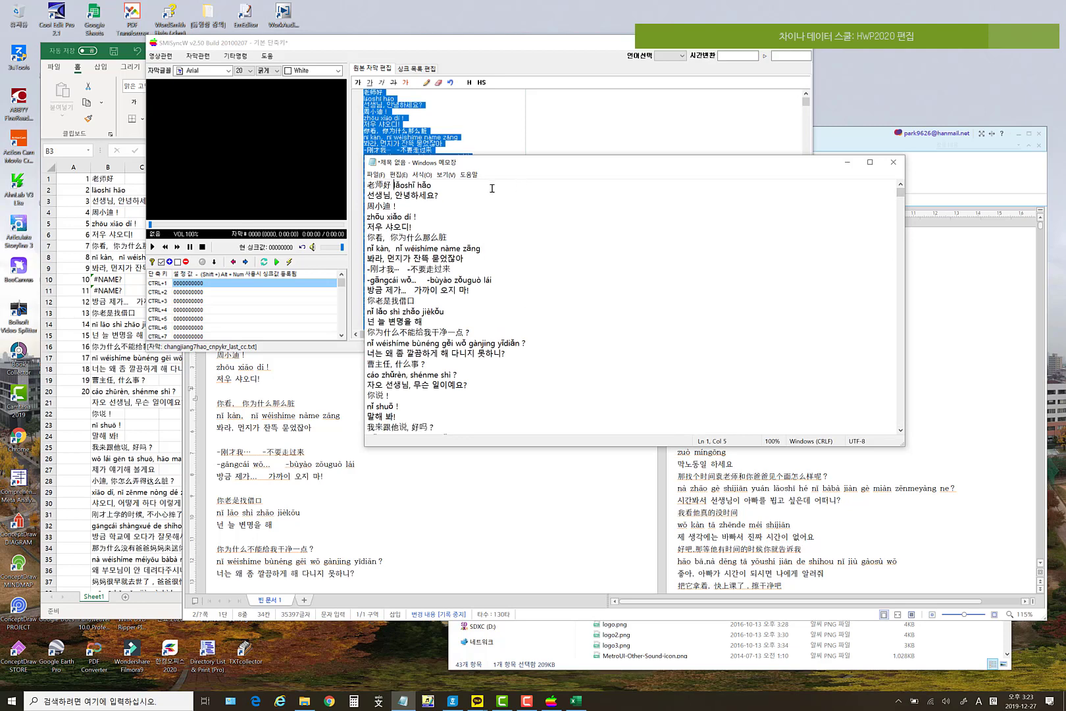
key("Right")
key("Right")
key("Left")
key("Left")
key("Left")
key("Left")
key("Left")
key("Left")
key("Left")
key("Left")
type("/")
- Append the Korean line 선생님, 안녕하세요? to the first line after another spaced slash
key("End")
type("/")
key("Delete")
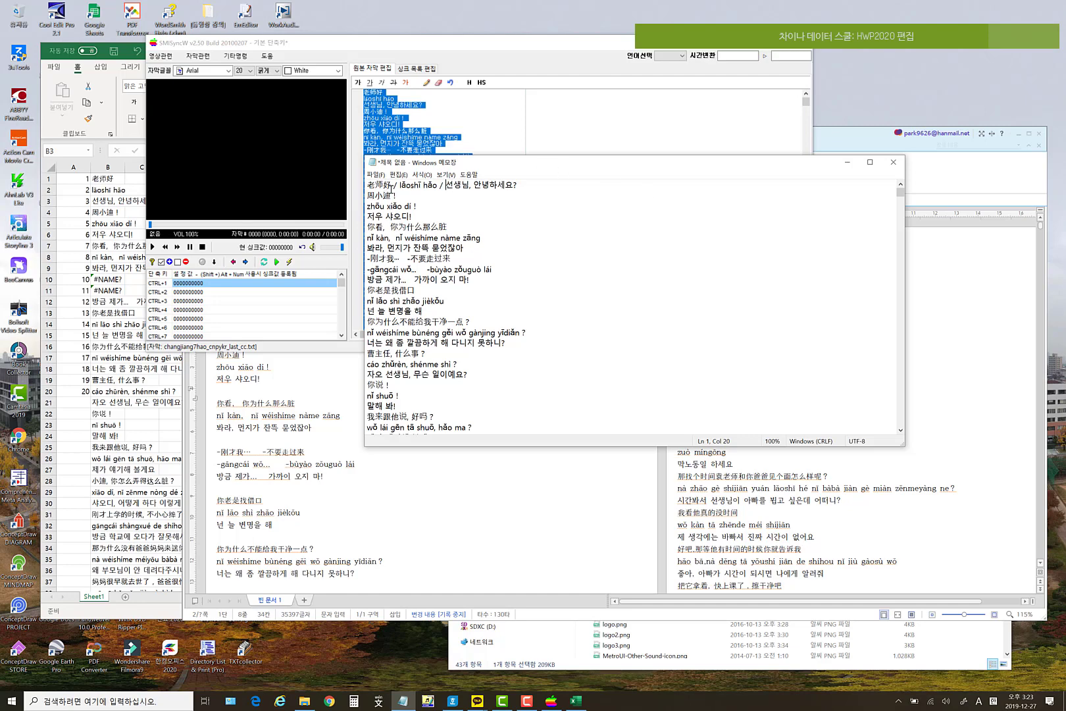
- Join the second subtitle group's Chinese and pinyin lines into one line, separated by a slash
left_click(392, 186)
left_click_drag(392, 187, 397, 188)
key("Up")
key("Up")
type("/")
key("Delete")
key("ctrl+Right")
key("ctrl+Right")
key("ctrl+Right")
key("ctrl+Right")
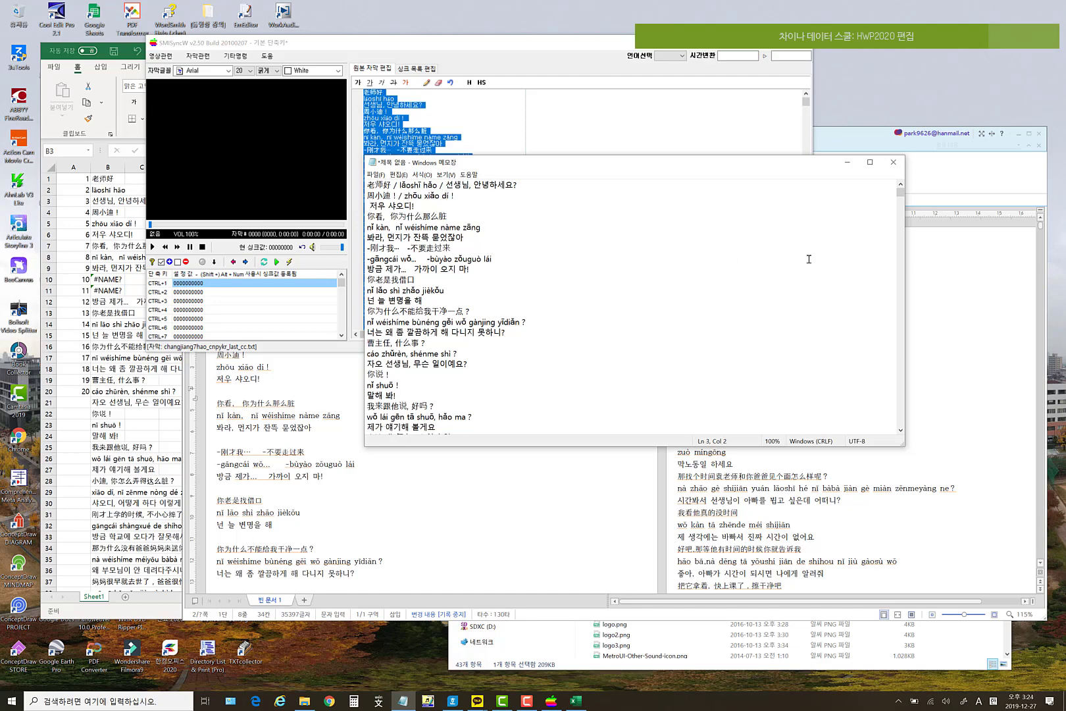
- Append the second group's Korean line to its Chinese and pinyin line, separated by a slash
left_click(498, 204)
left_click(490, 196)
type("/")
key("Delete")
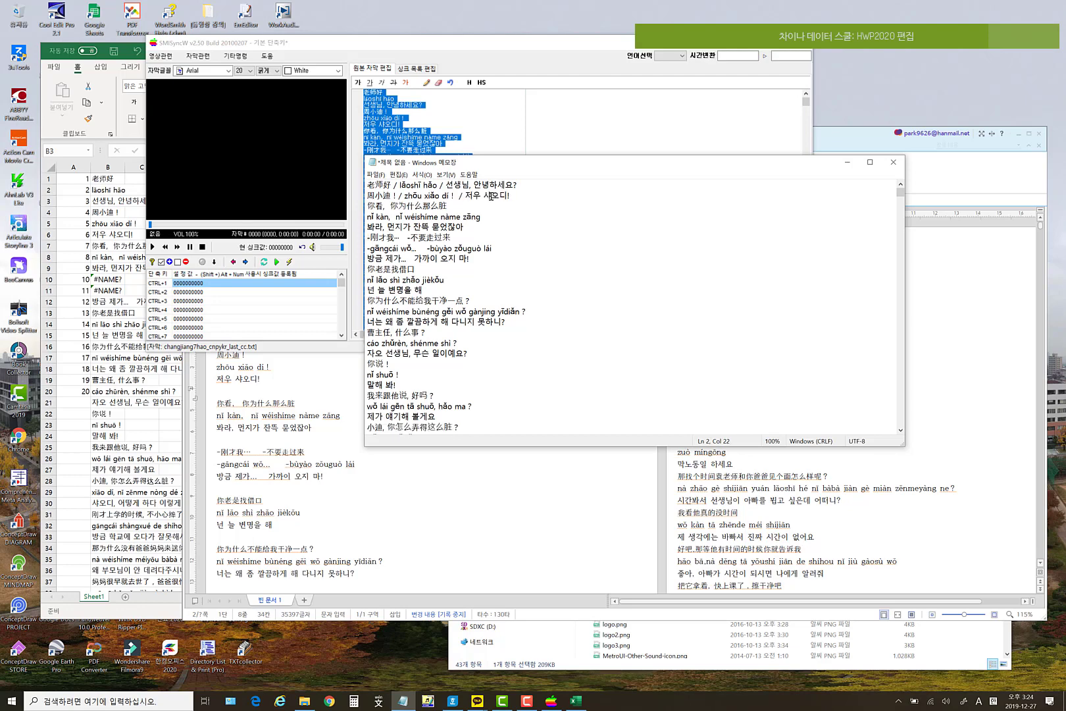
- Add a slash after the second group's line and join the third group's Chinese, pinyin and Korean lines with spaced slashes
left_click(532, 193)
type("/")
left_click(508, 204)
type("/")
key("Delete")
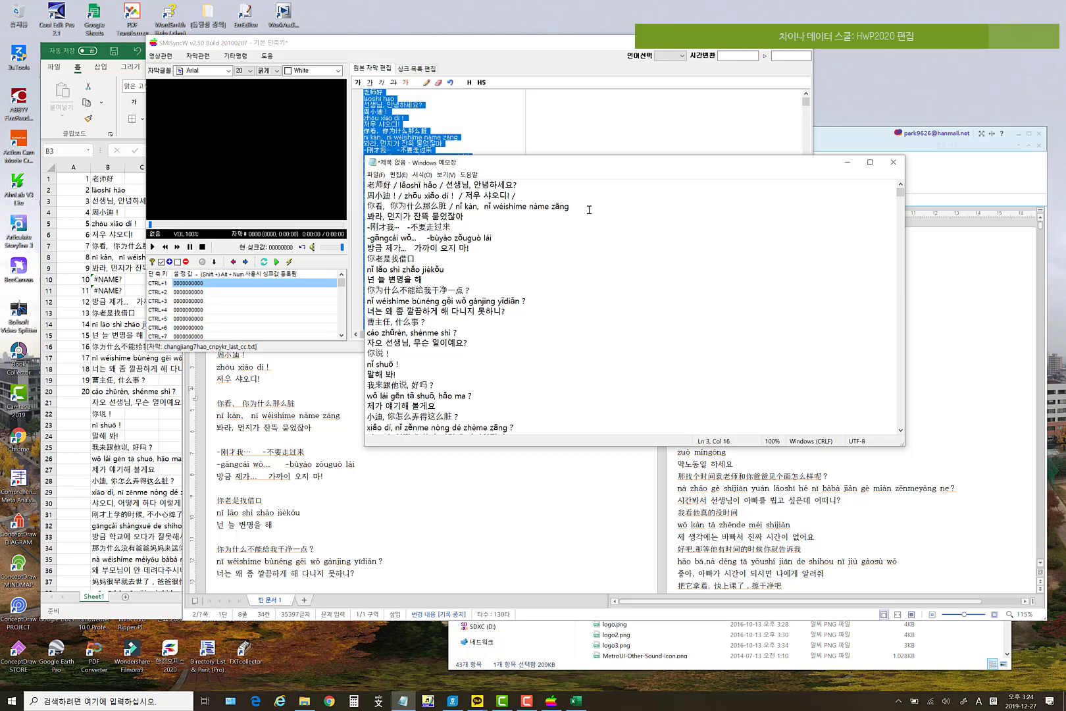
type("/")
key("Delete")
left_click_drag(684, 206, 416, 203)
left_click(416, 204)
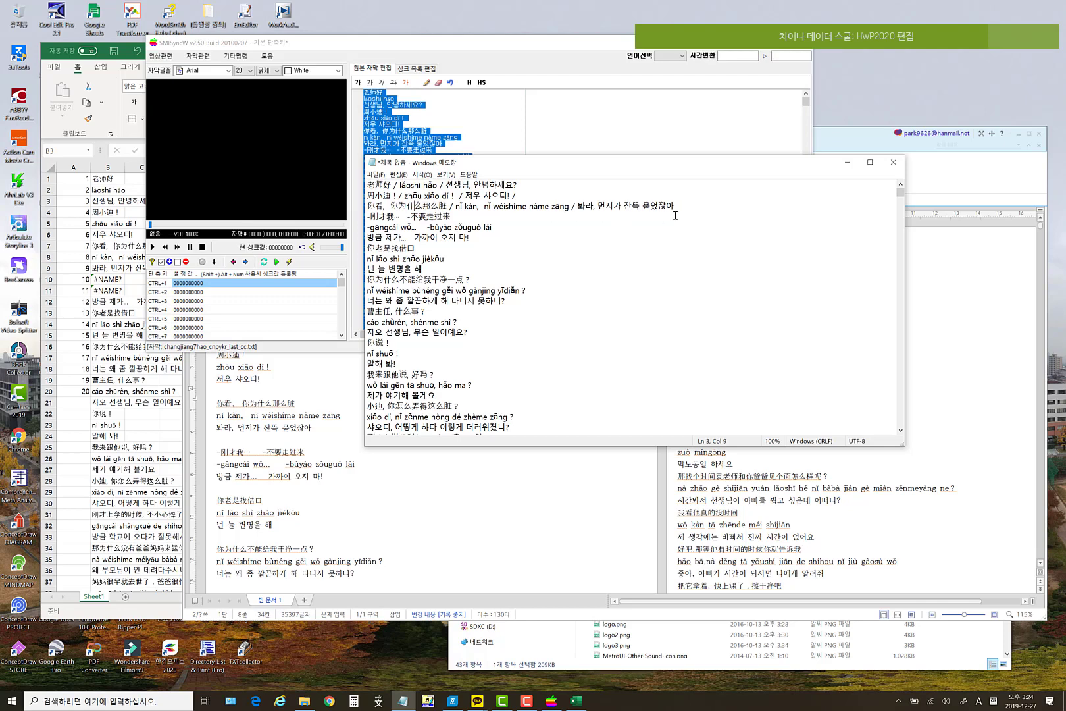
- Merge the three slash-joined subtitle group lines into one continuous line, with slashes between the groups
left_click_drag(673, 206, 361, 187)
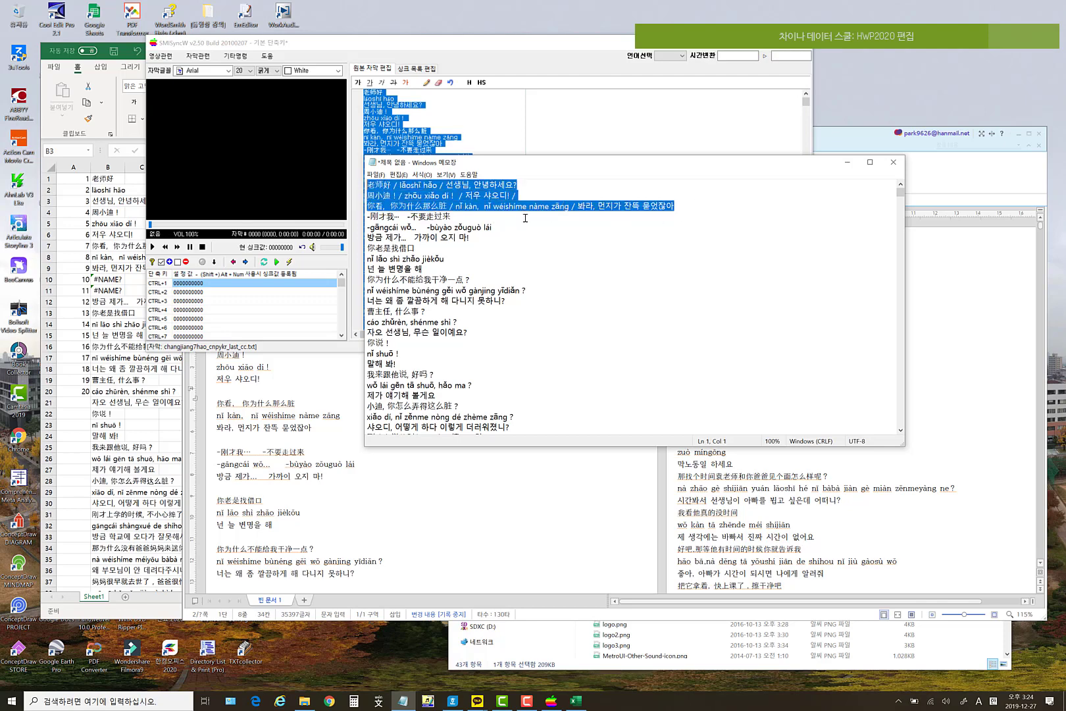
left_click(414, 196)
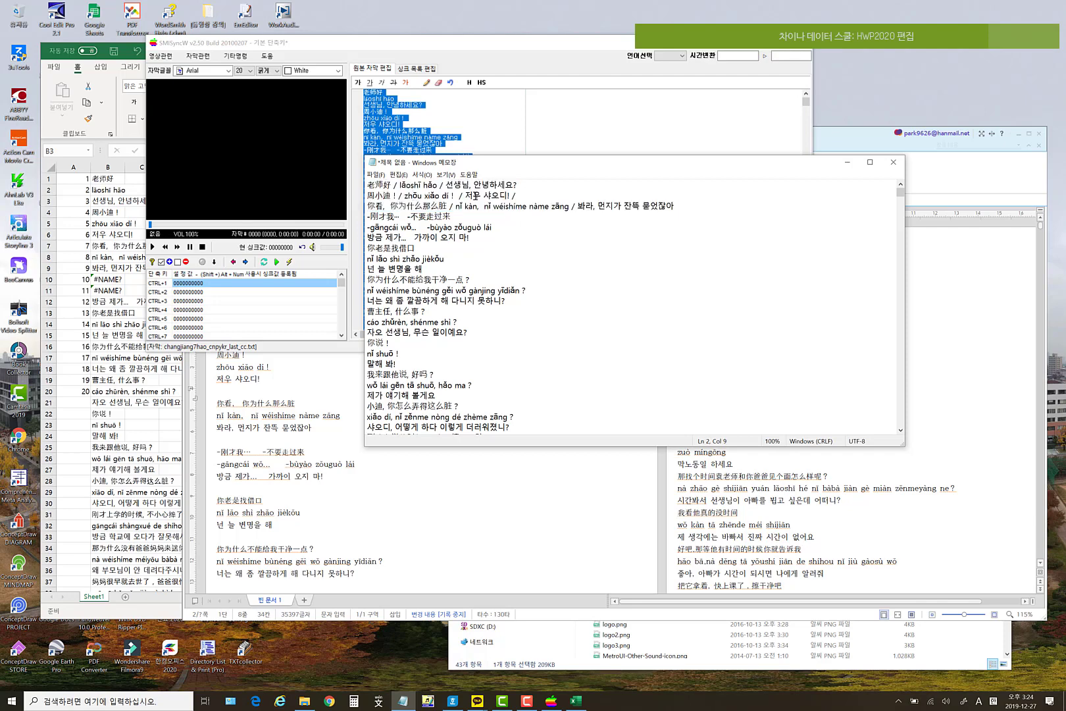
left_click(523, 184)
type("/")
key("Delete")
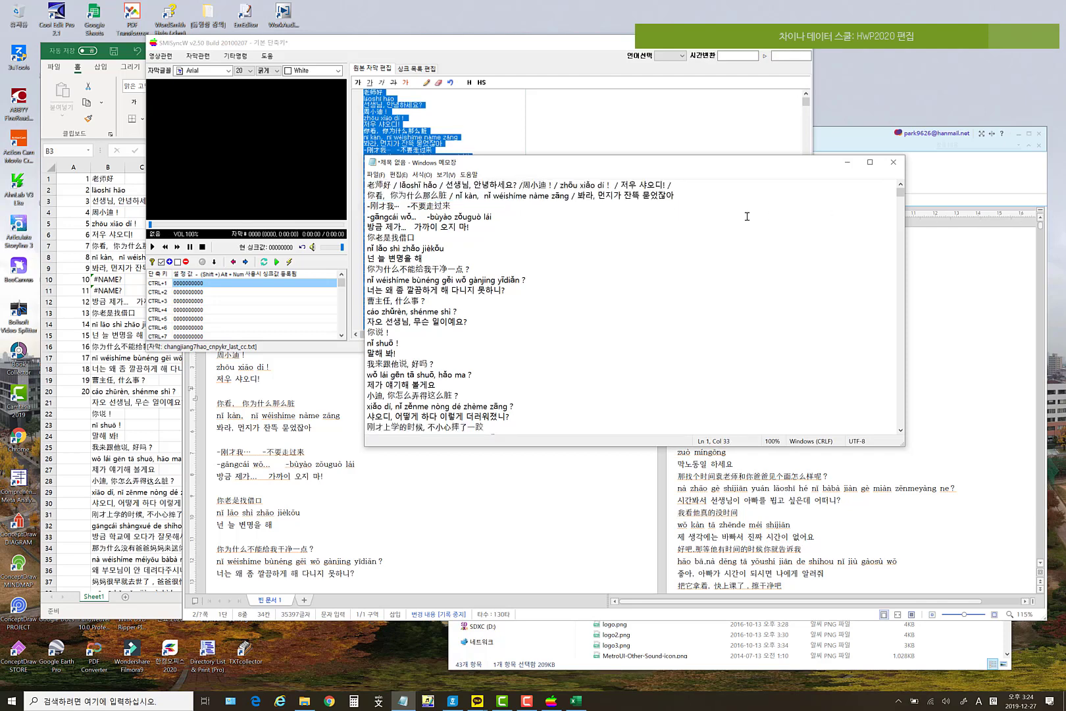
key("Delete")
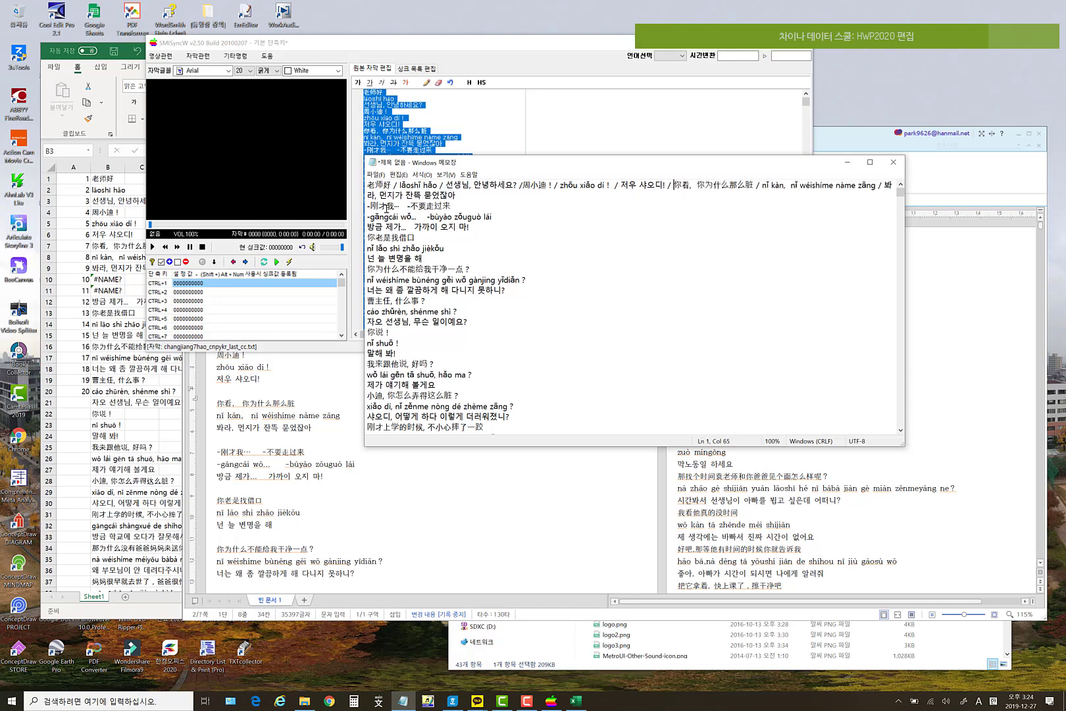
- Widen the Notepad window to fit the joined line and highlight the next three subtitle groups for review
left_click_drag(363, 208, 260, 281)
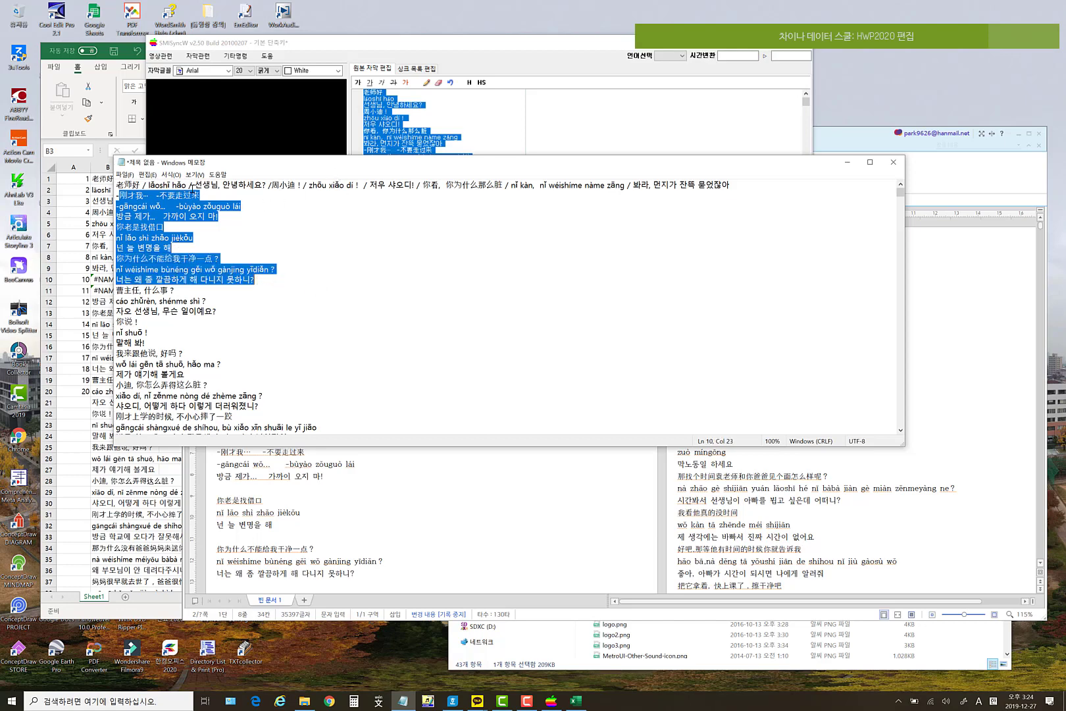
left_click(190, 187)
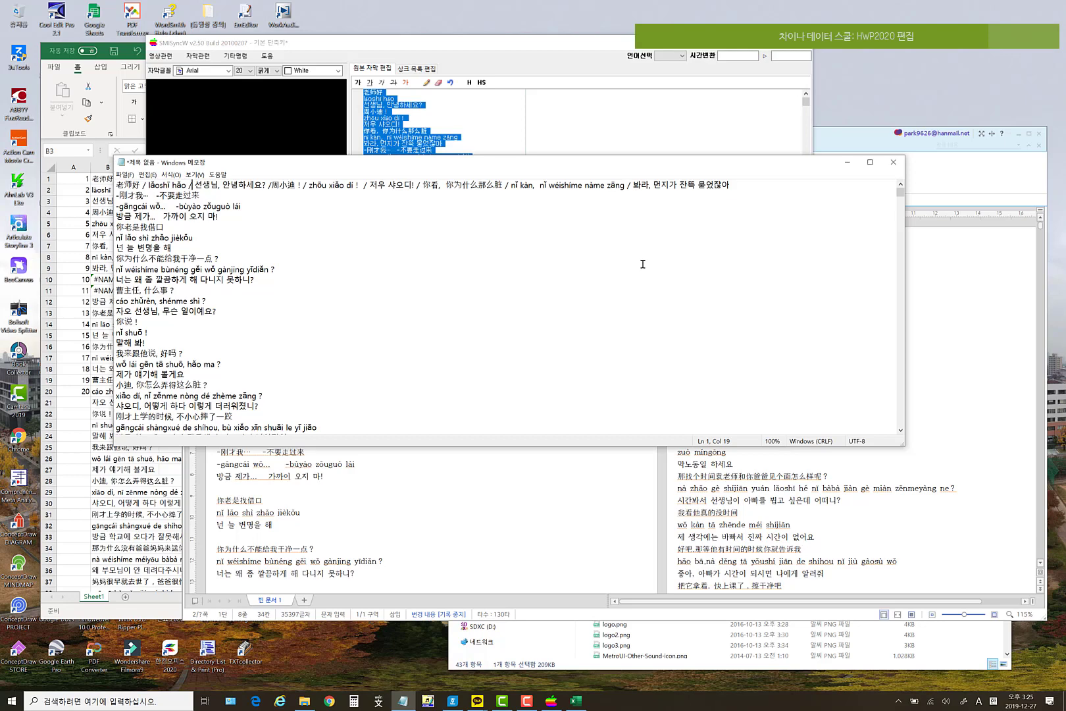
left_click(123, 186)
left_click(118, 185)
- Minimize the Notepad window and the untitled Hangul document to uncover the CJ7 folder
left_click(849, 163)
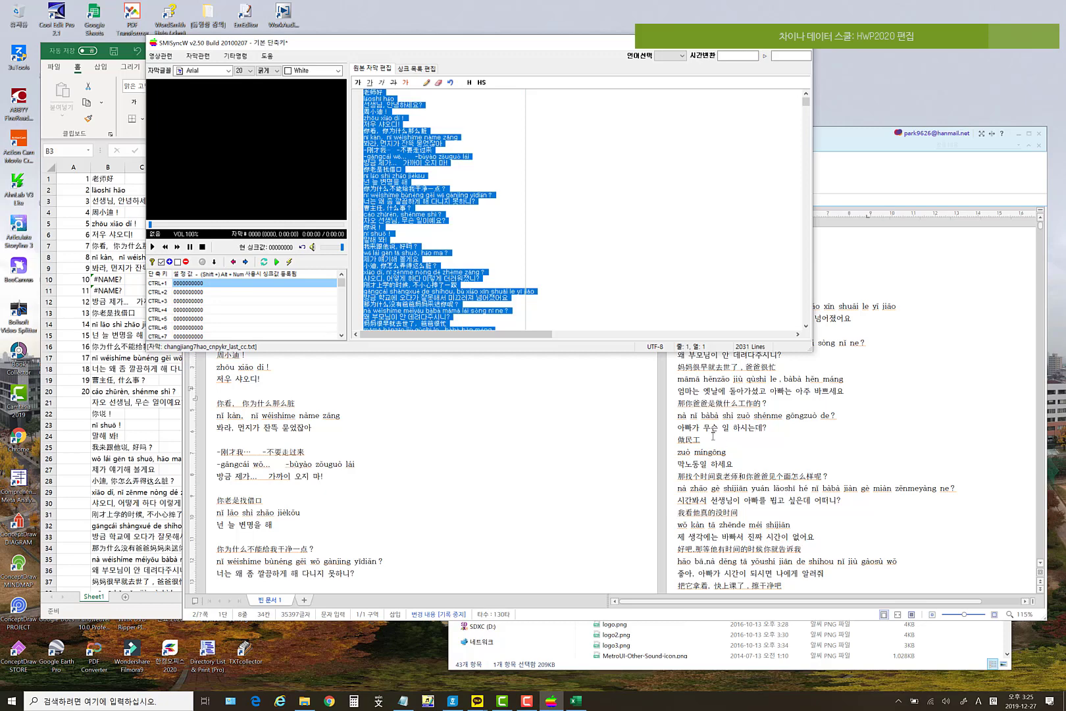
left_click(480, 490)
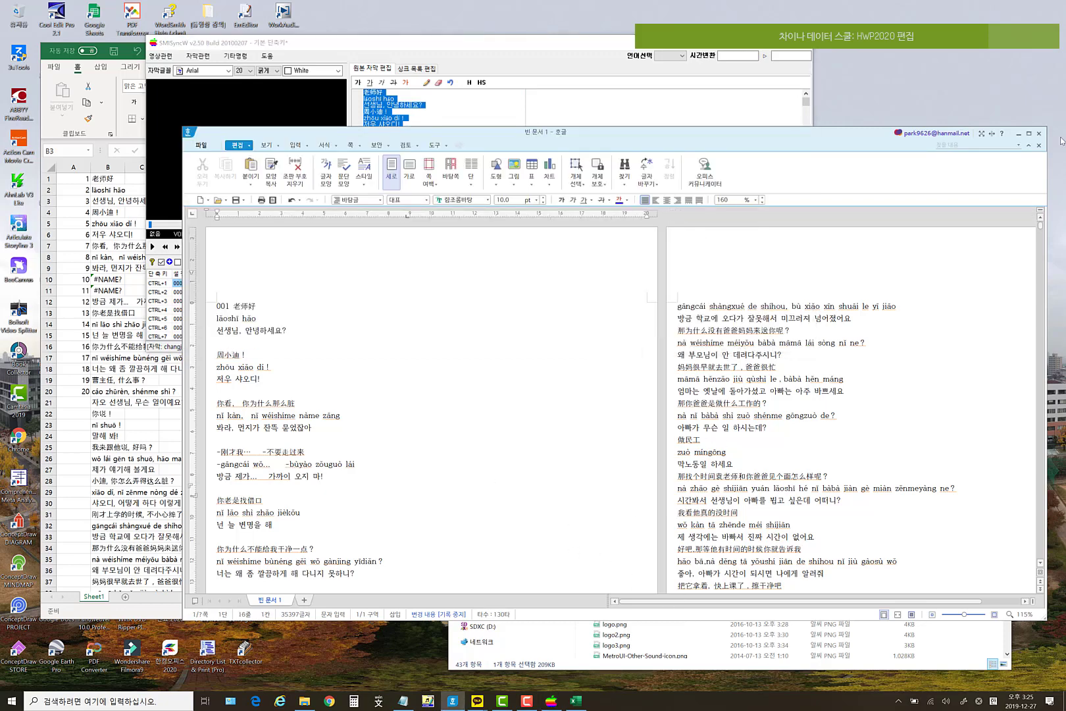
left_click(1018, 134)
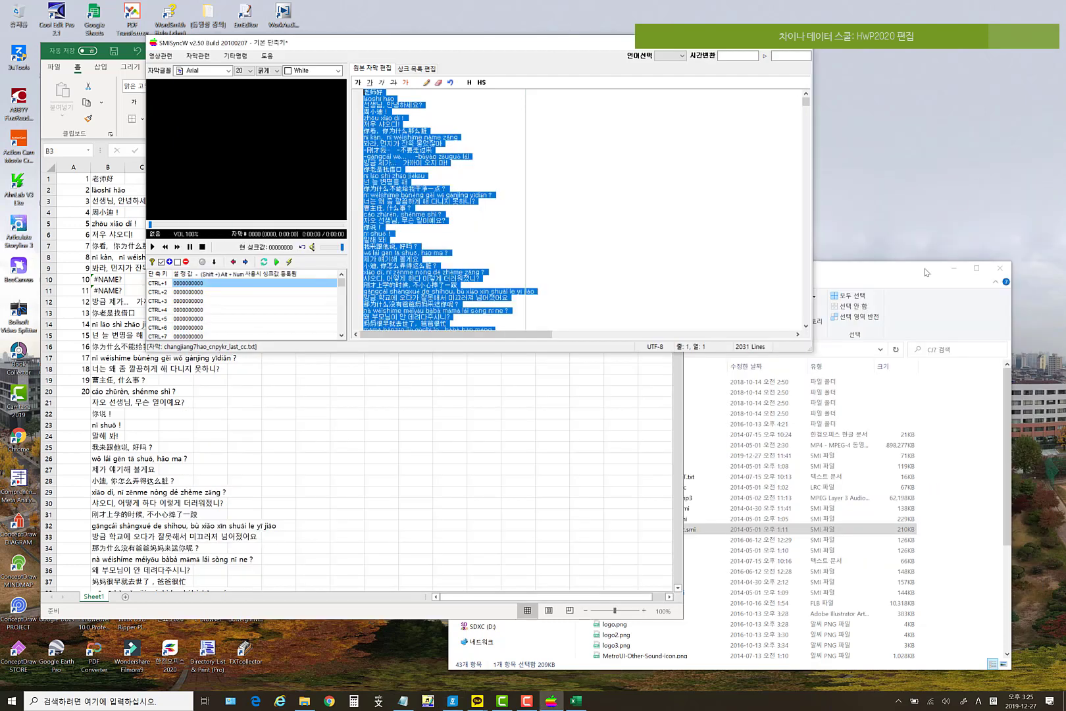
- Bring the CJ7 folder window forward and open 영화중국어_장강7호.hwp in Hangul
left_click(893, 292)
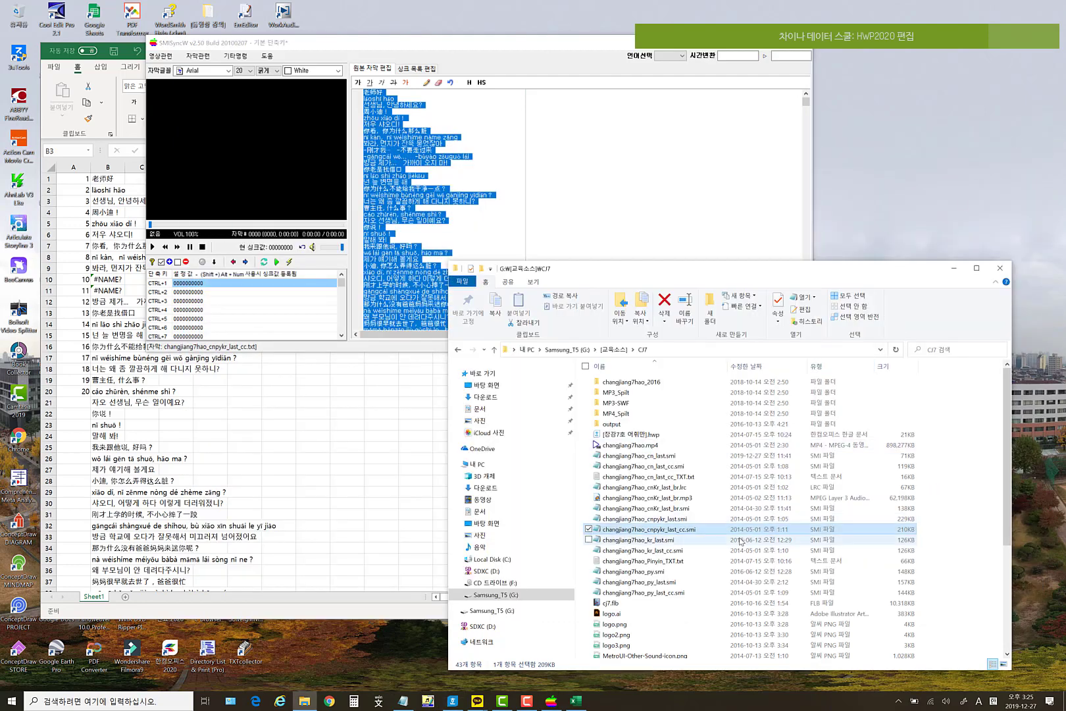
scroll(706, 393, "down", 1)
left_click_drag(699, 268, 640, 188)
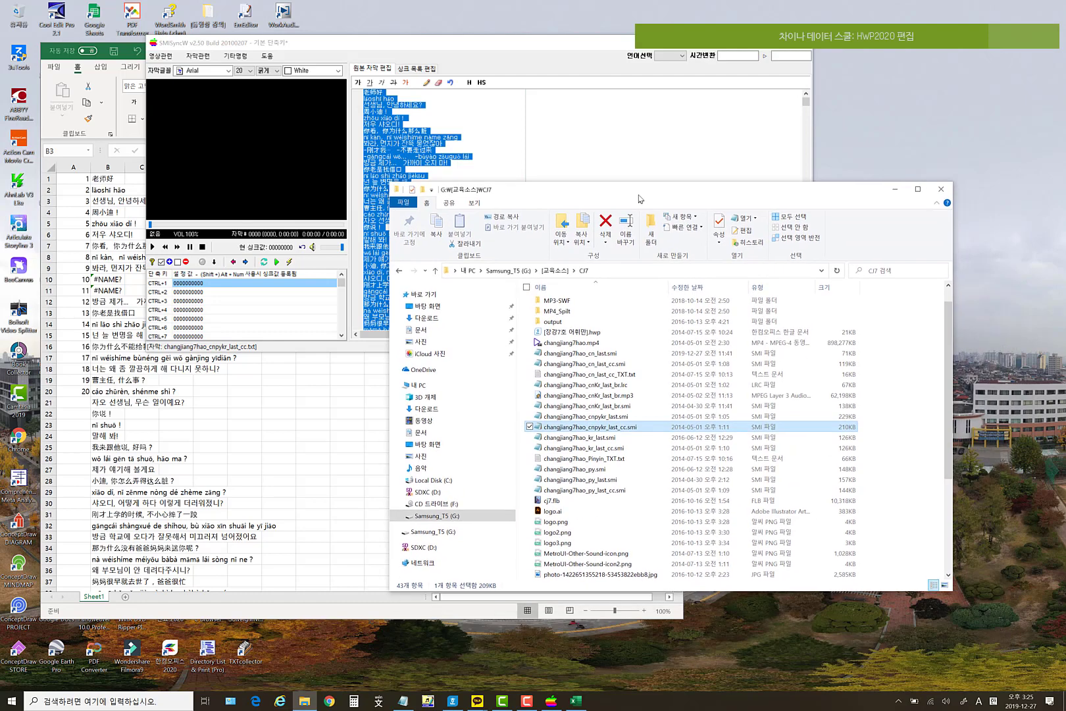
scroll(680, 386, "down", 4)
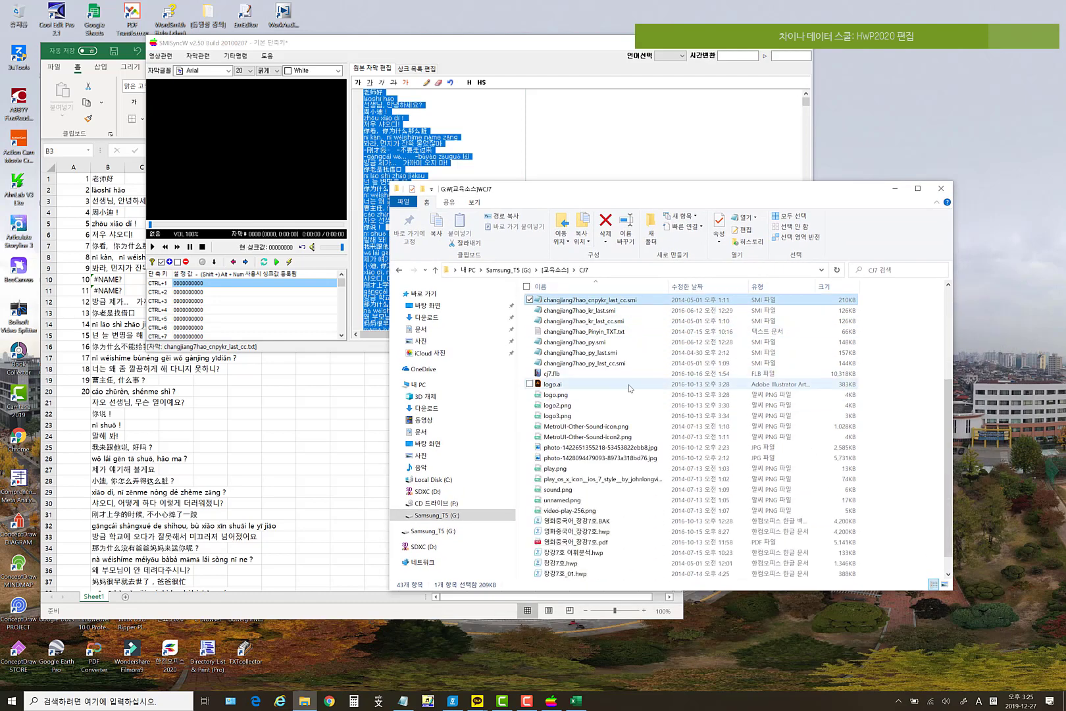
scroll(638, 394, "down", 1)
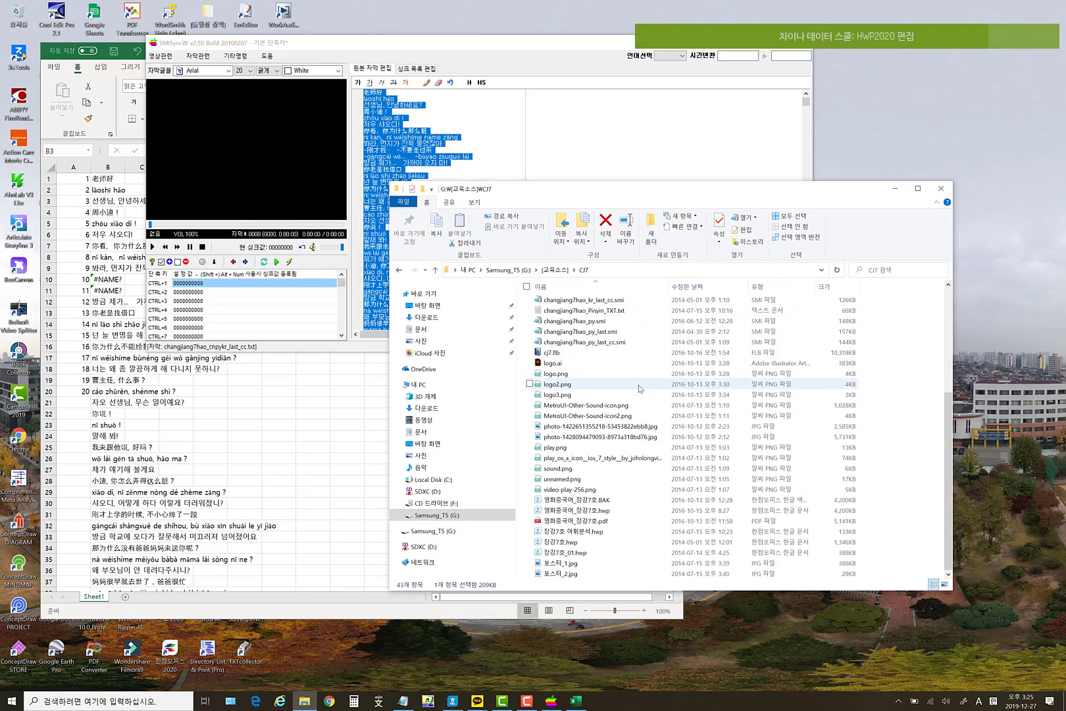
left_click(603, 514)
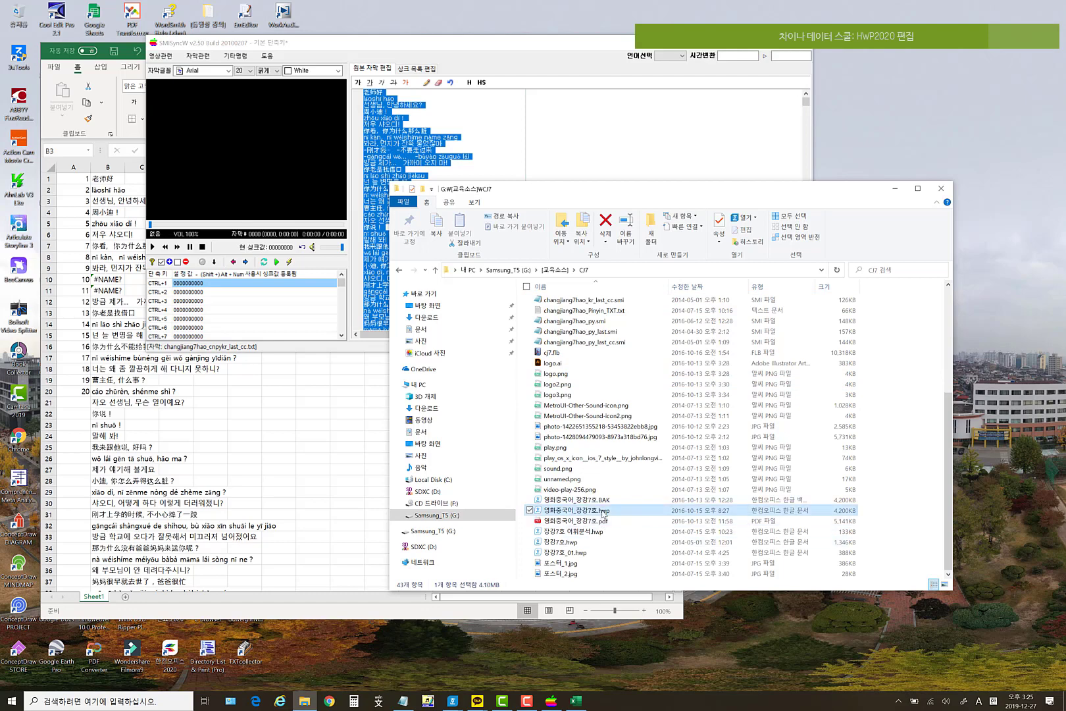
double_click(602, 513)
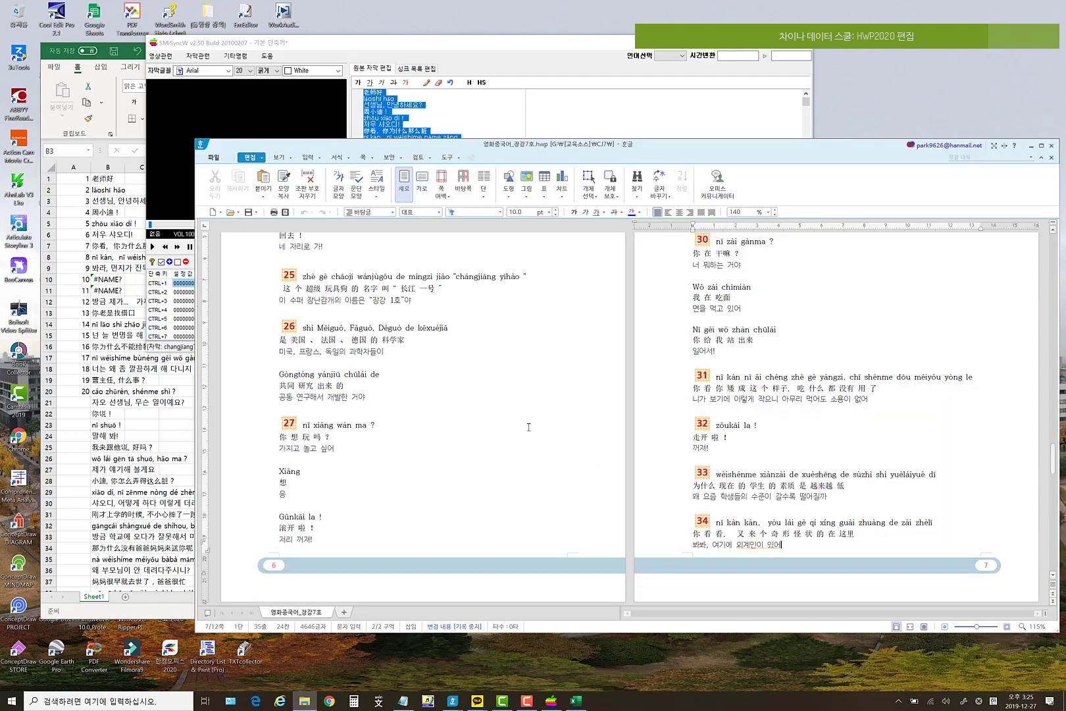
- Maximize the opened textbook document and look over its lesson pages, contents page and cover
scroll(528, 427, "up", 20)
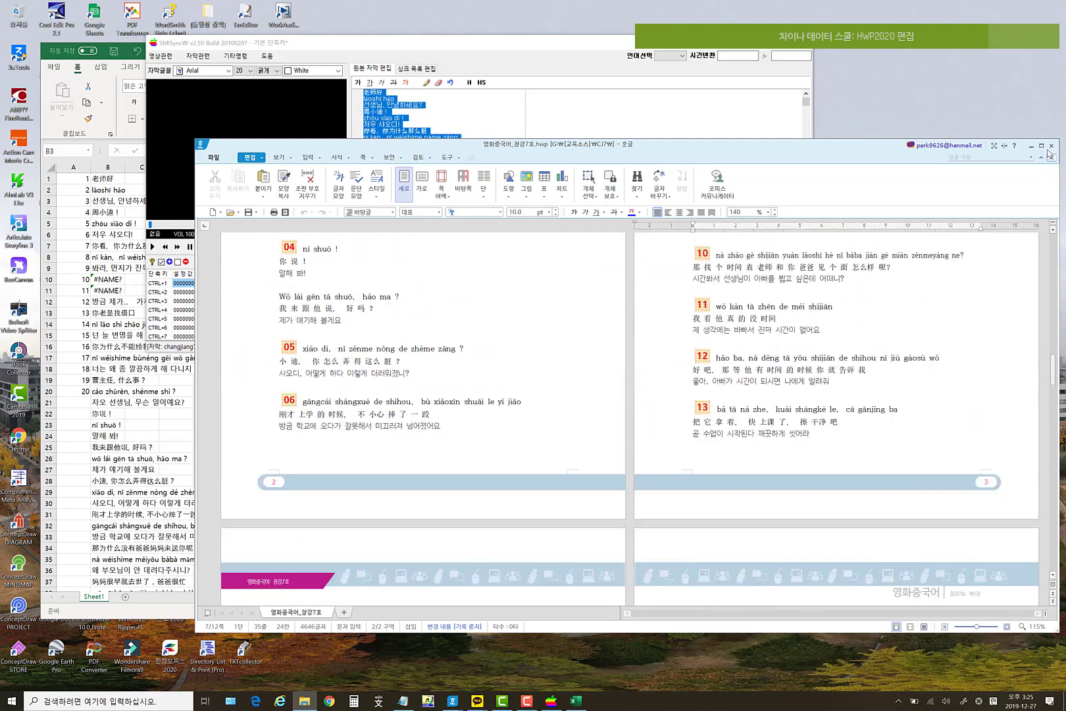
left_click(1041, 145)
scroll(1056, 454, "down", 15)
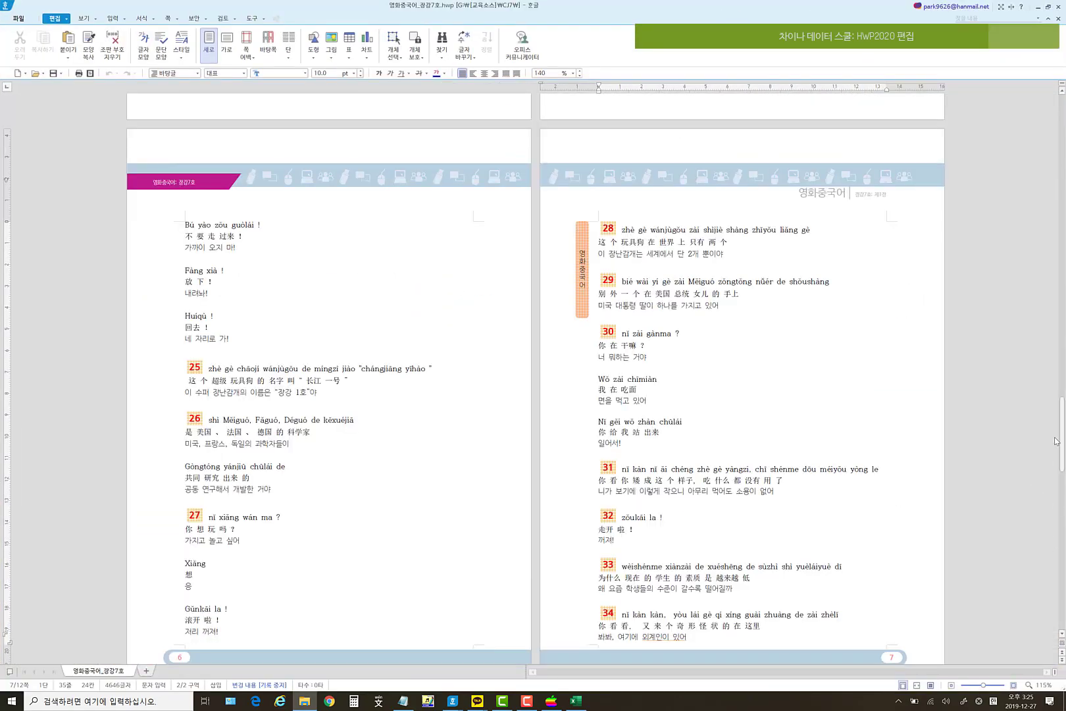
left_click_drag(1061, 438, 1060, 250)
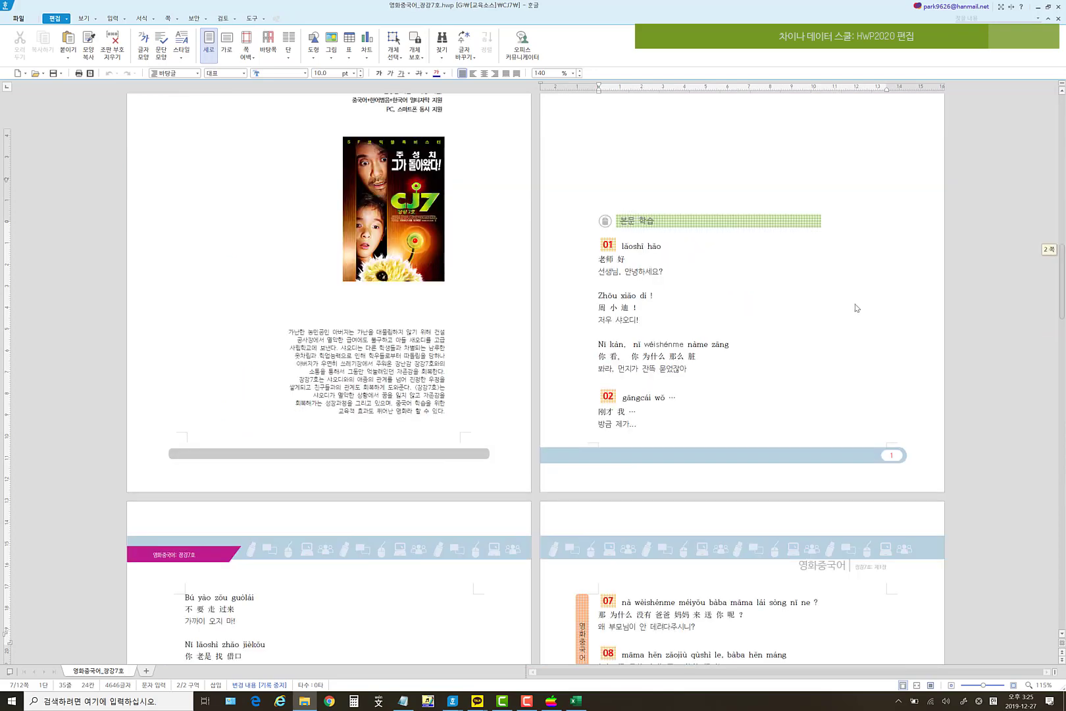
left_click(779, 301)
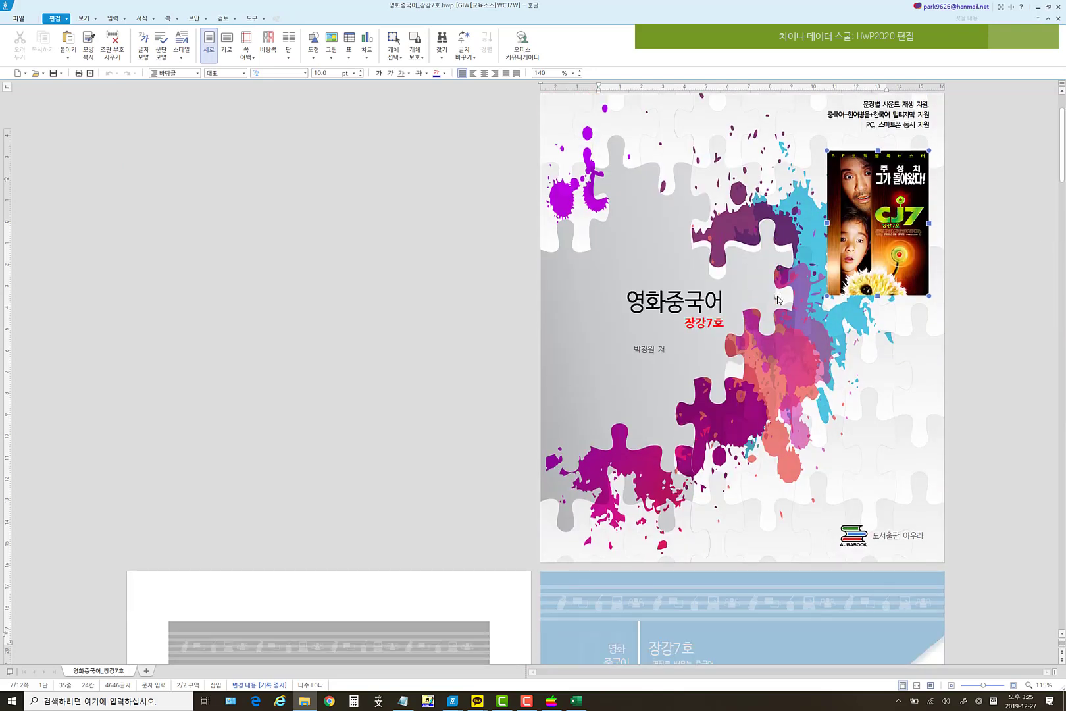
scroll(779, 300, "down", 3)
scroll(778, 300, "up", 3)
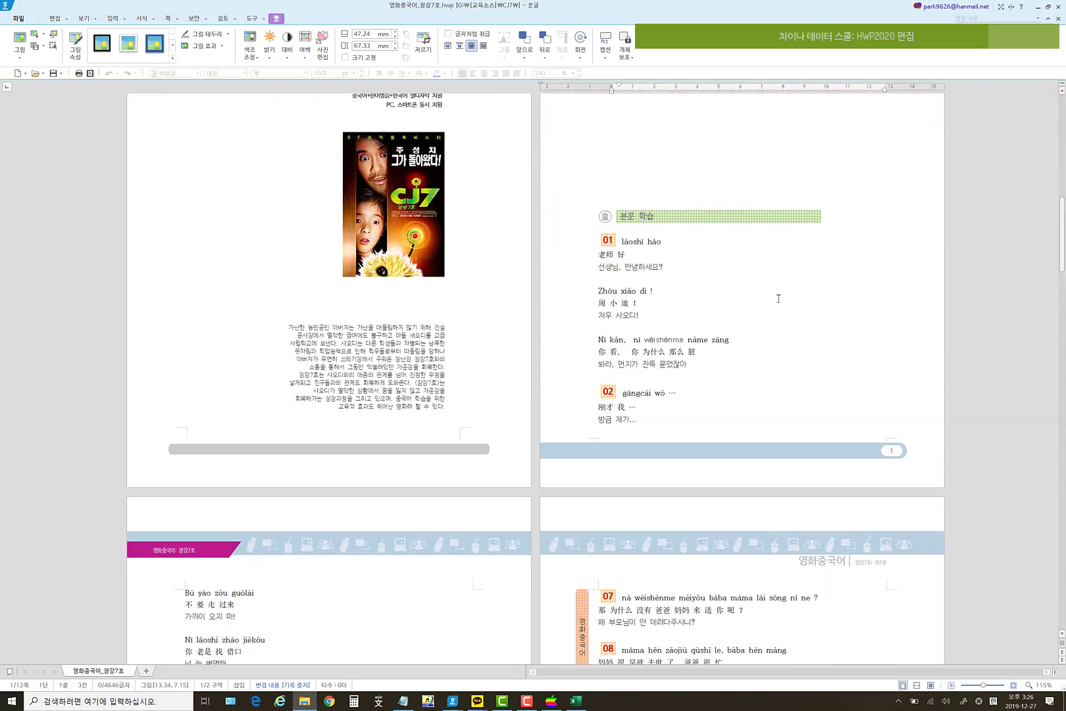
scroll(778, 298, "up", 4)
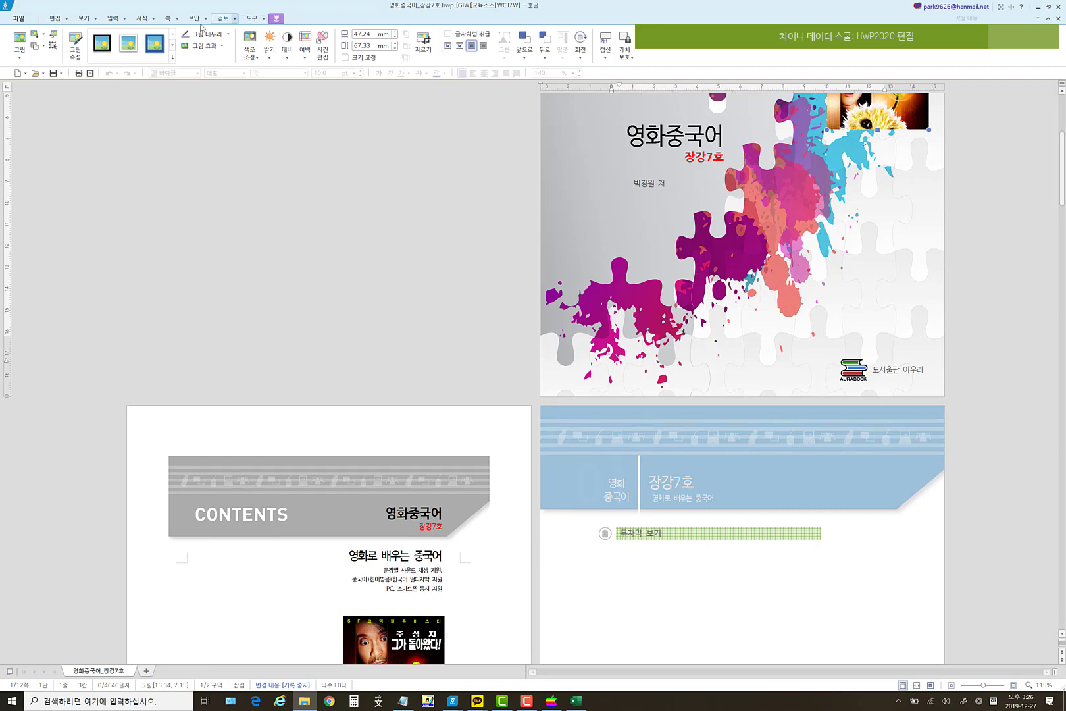
- Check the document's paper size and margins in the page setup (편집 용지) and close it without changes
left_click(178, 25)
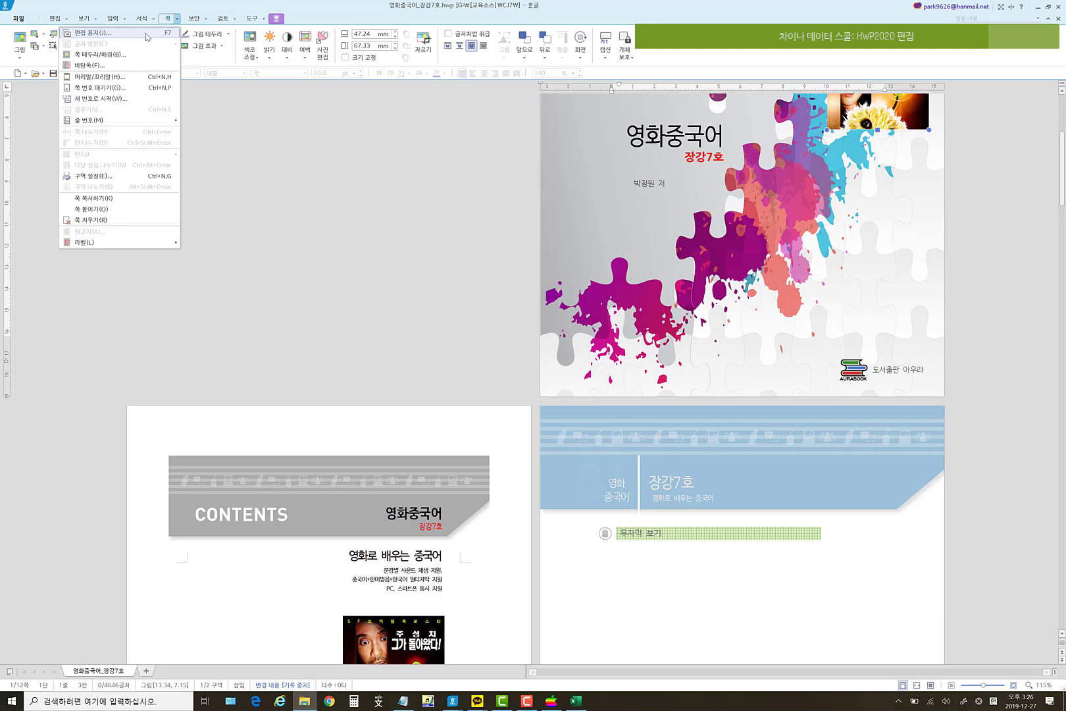
left_click(403, 148)
key("F7")
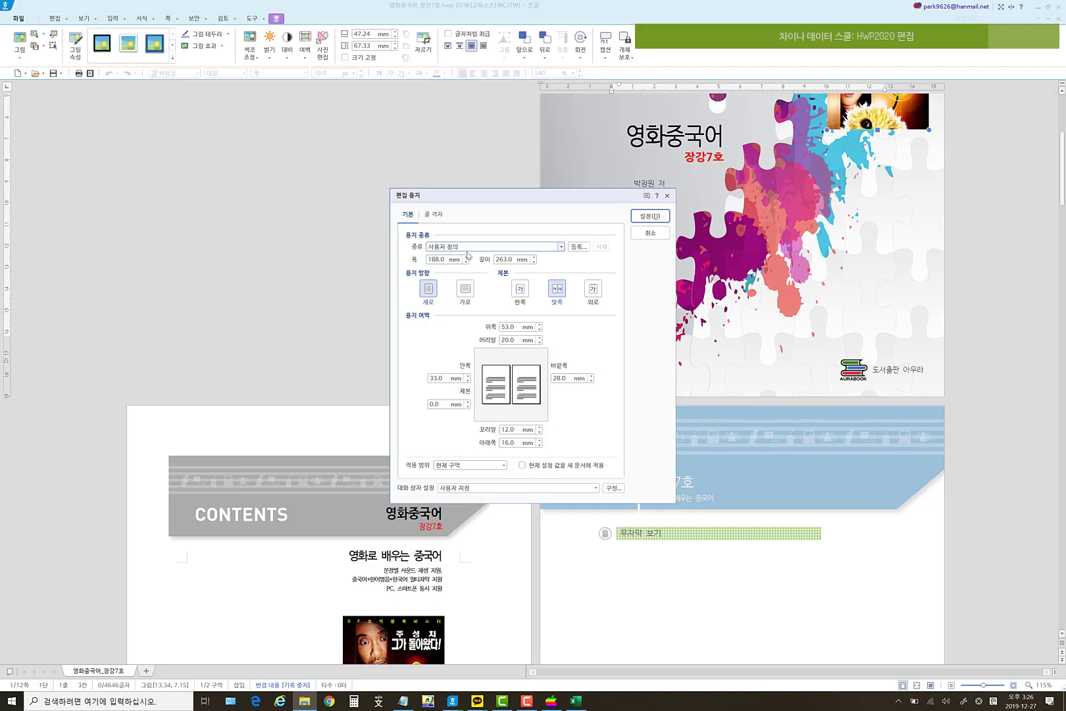
left_click(641, 235)
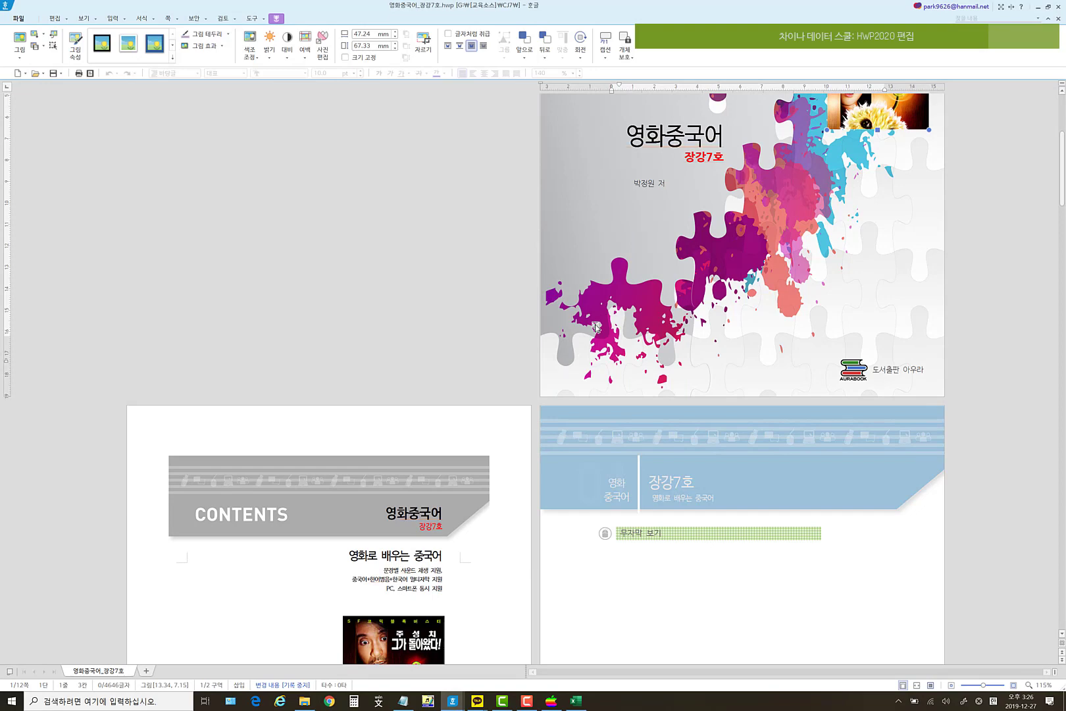
- Examine the textbook layout from the cover picture through the contents and numbered dialogue pages up to page 5
scroll(664, 342, "up", 5)
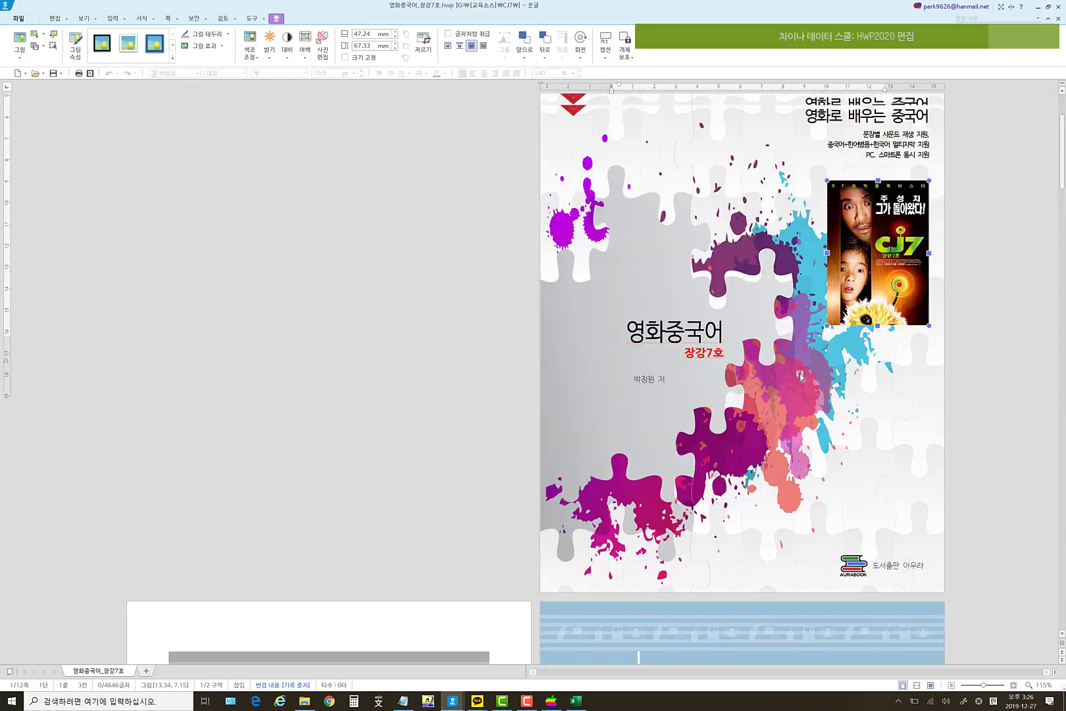
left_click(822, 290)
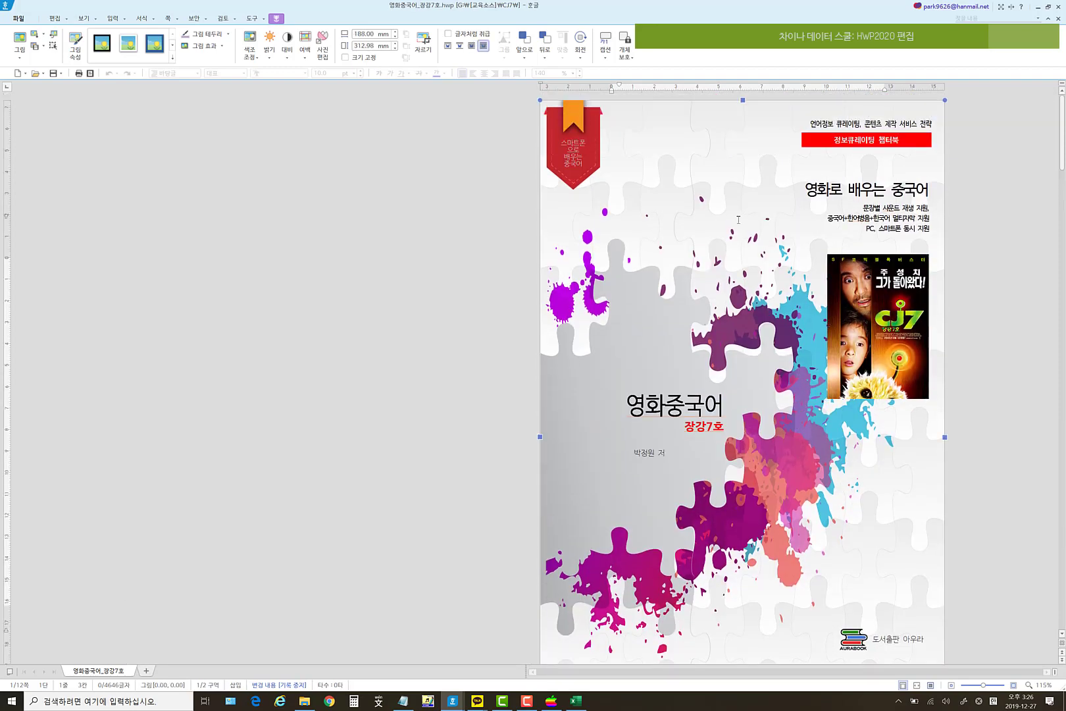
scroll(1013, 264, "down", 10)
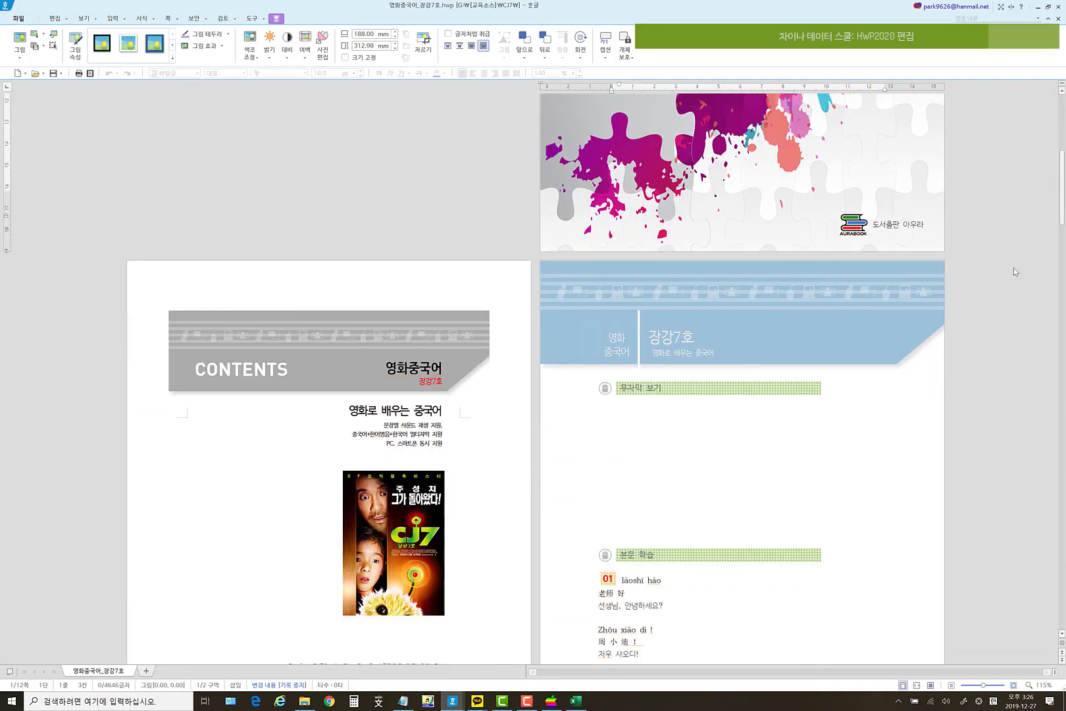
scroll(719, 352, "down", 5)
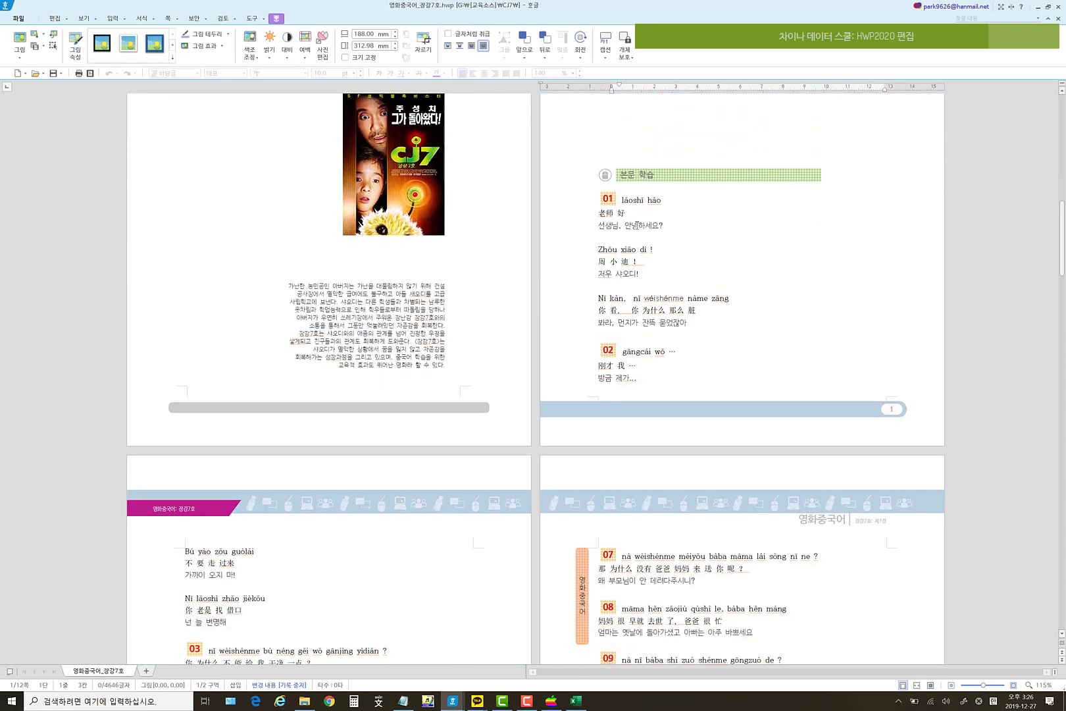
scroll(677, 253, "up", 2)
scroll(677, 254, "up", 1)
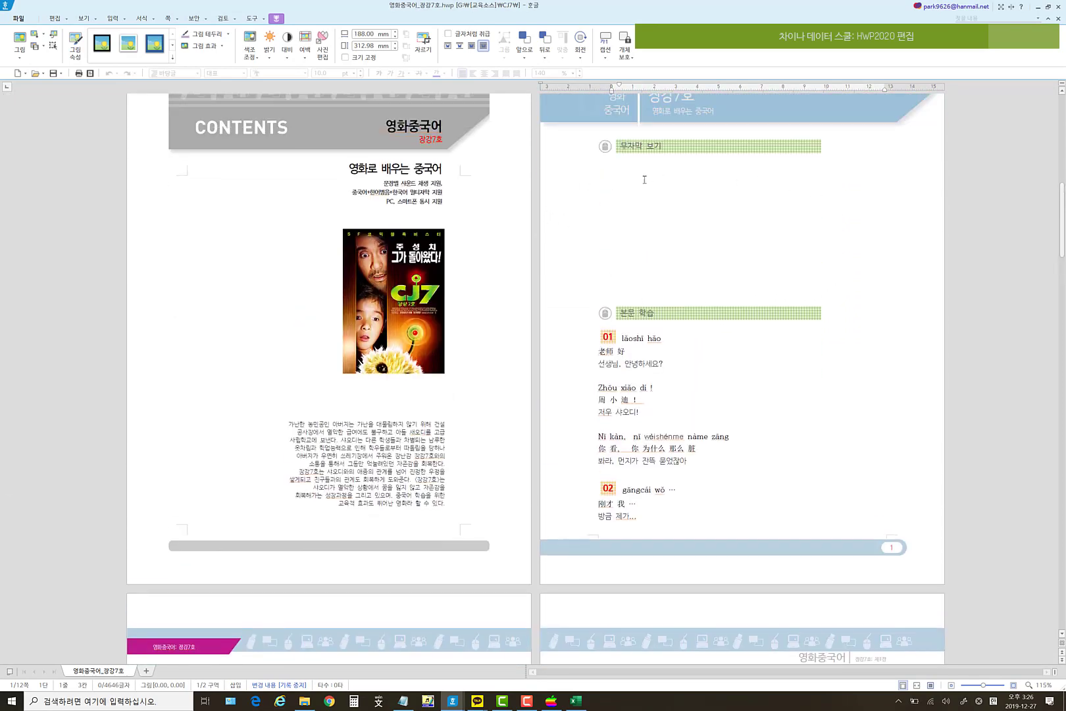
scroll(849, 282, "down", 2)
scroll(849, 283, "down", 7)
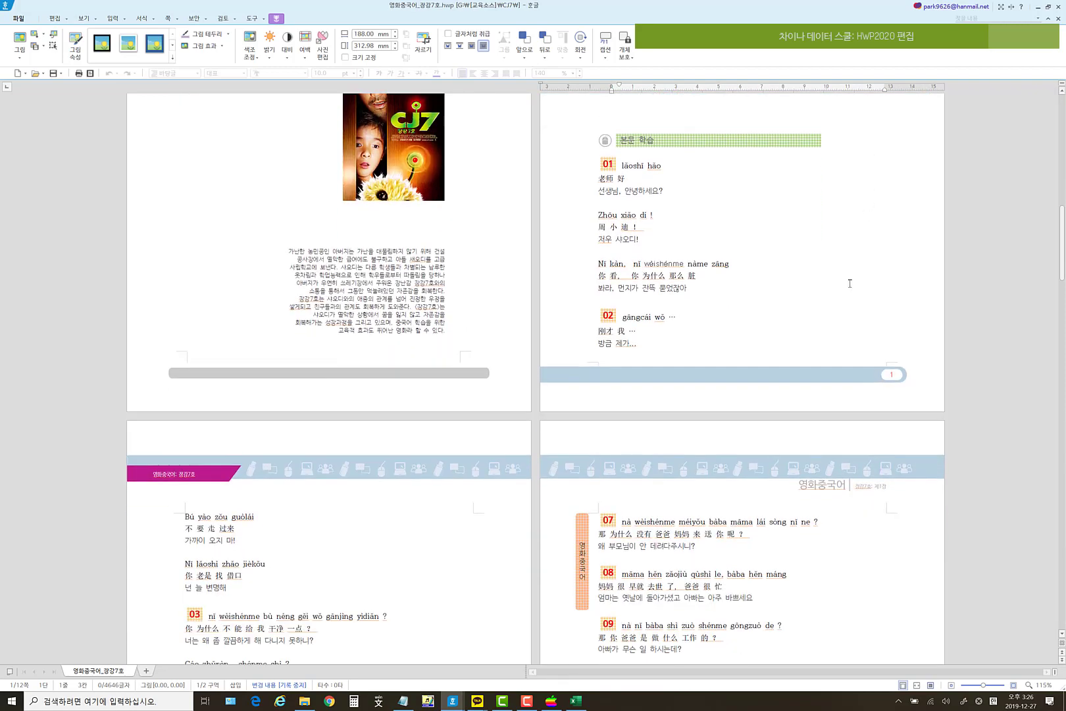
scroll(792, 302, "down", 10)
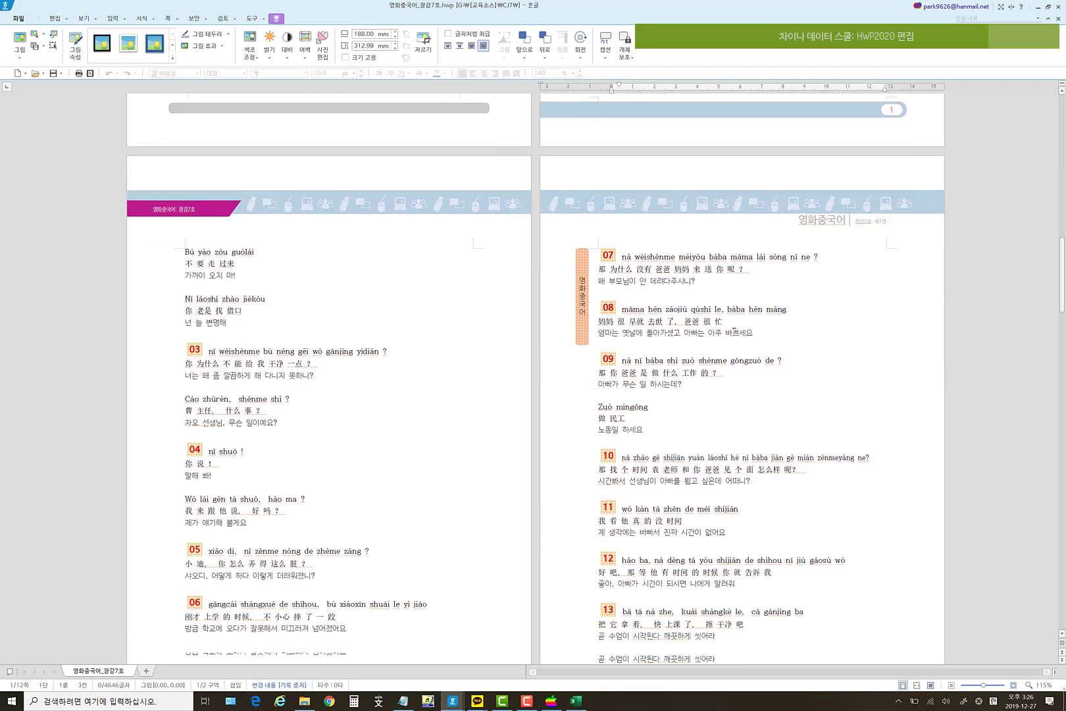
scroll(736, 327, "down", 7)
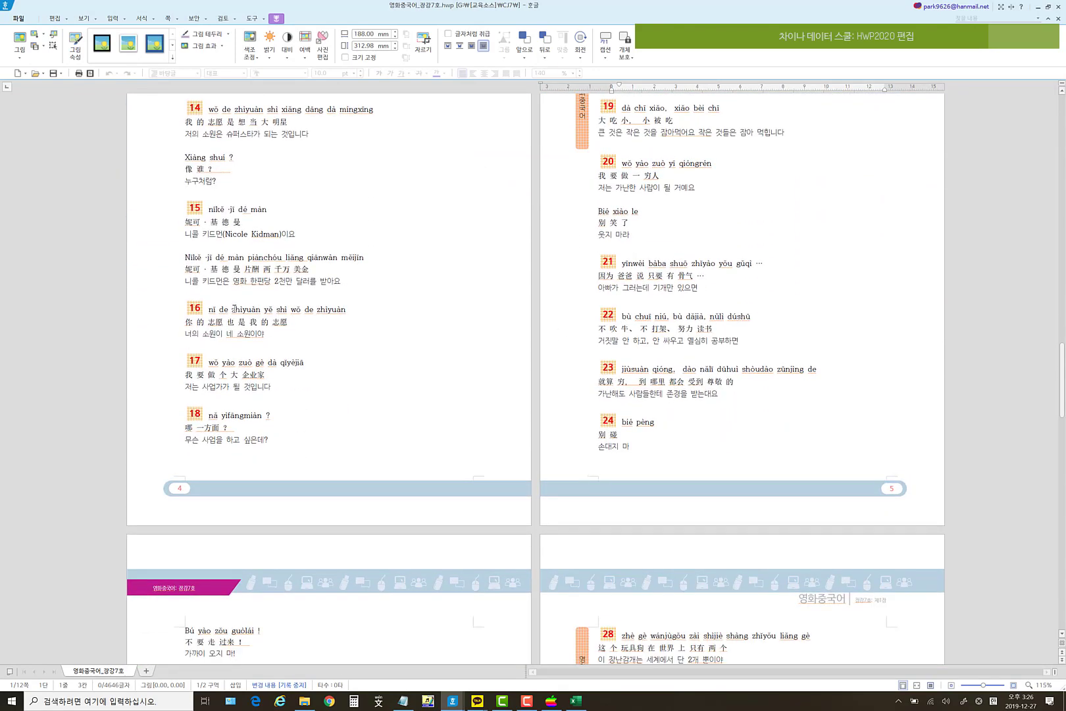
left_click(251, 281)
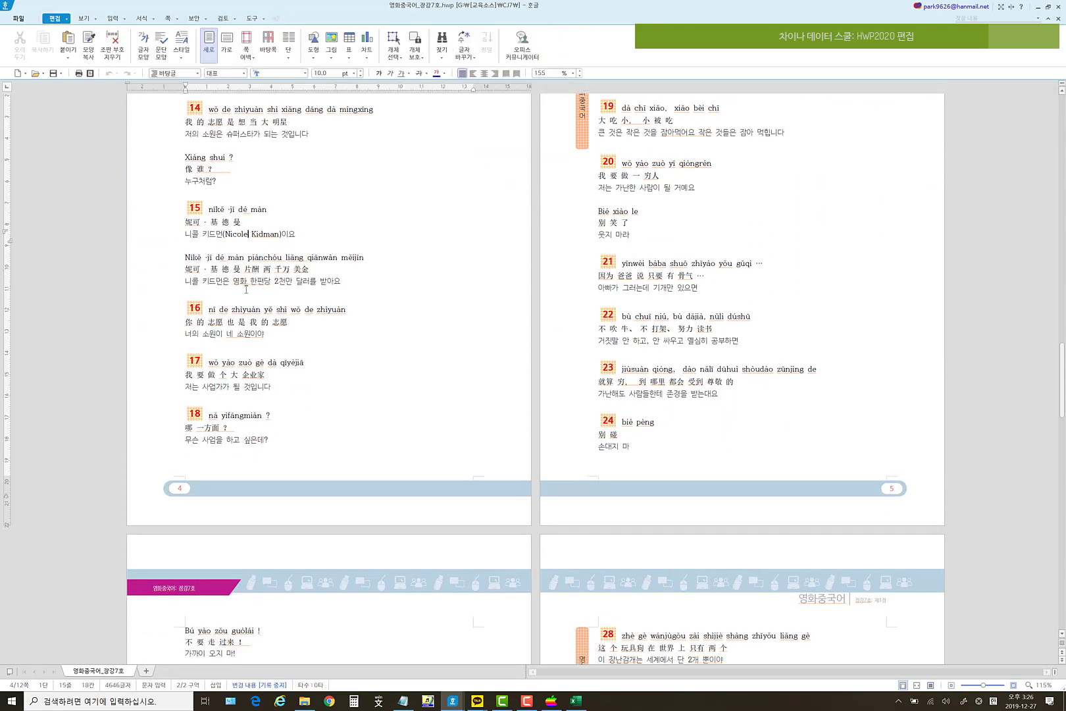
- Examine the orange number boxes beside the dialogue lines, such as 18 and 28, across textbook pages 4 to 7
scroll(247, 290, "down", 4)
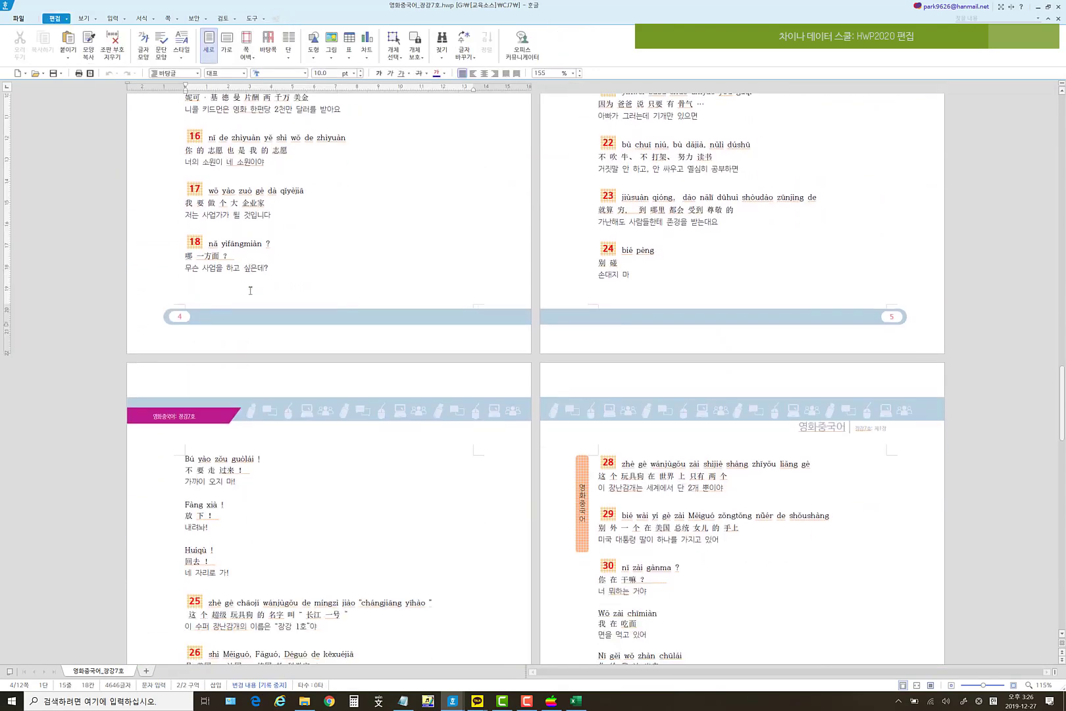
left_click(195, 241)
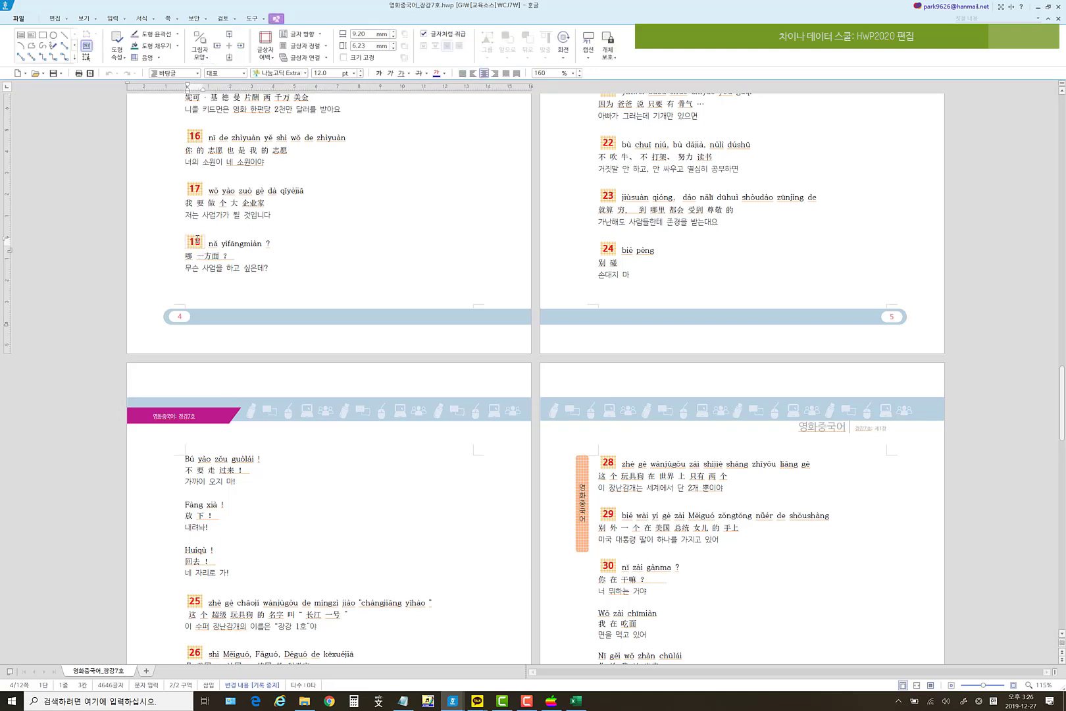
scroll(459, 294, "down", 3)
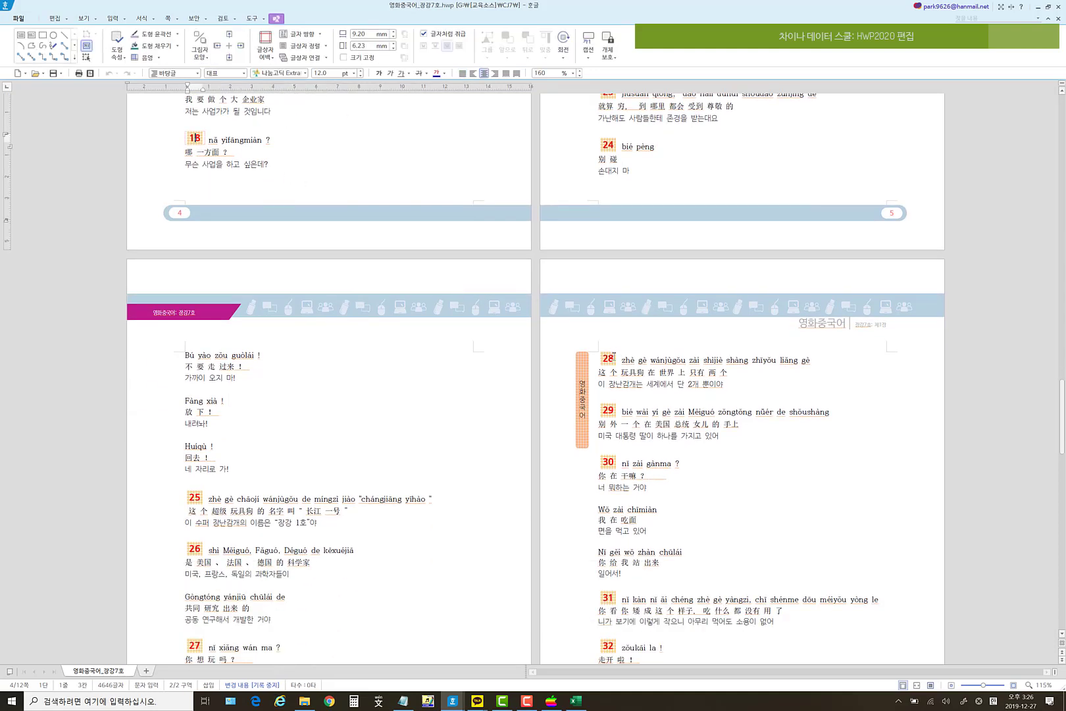
left_click(616, 359)
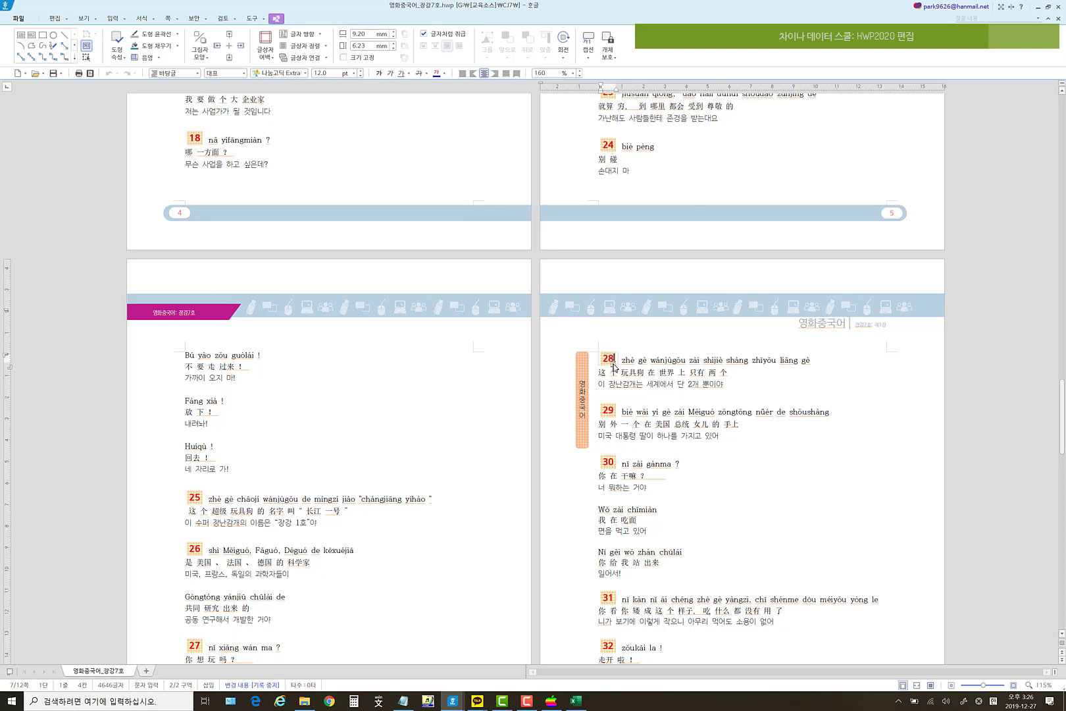
left_click(196, 136)
left_click(187, 138)
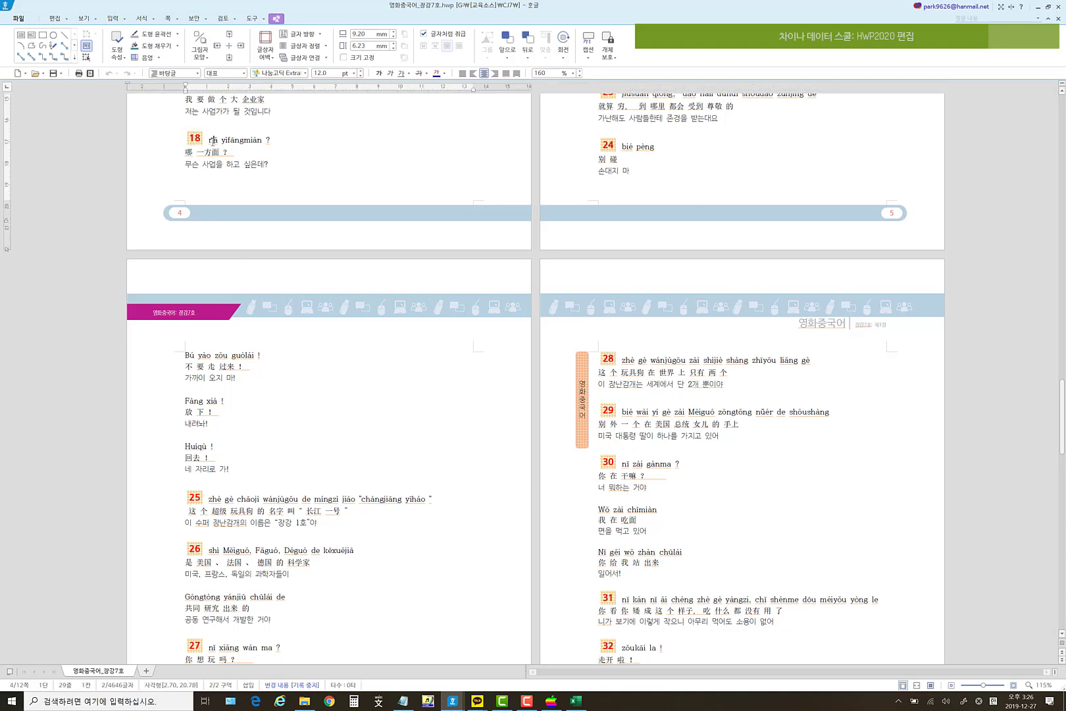
left_click(202, 139)
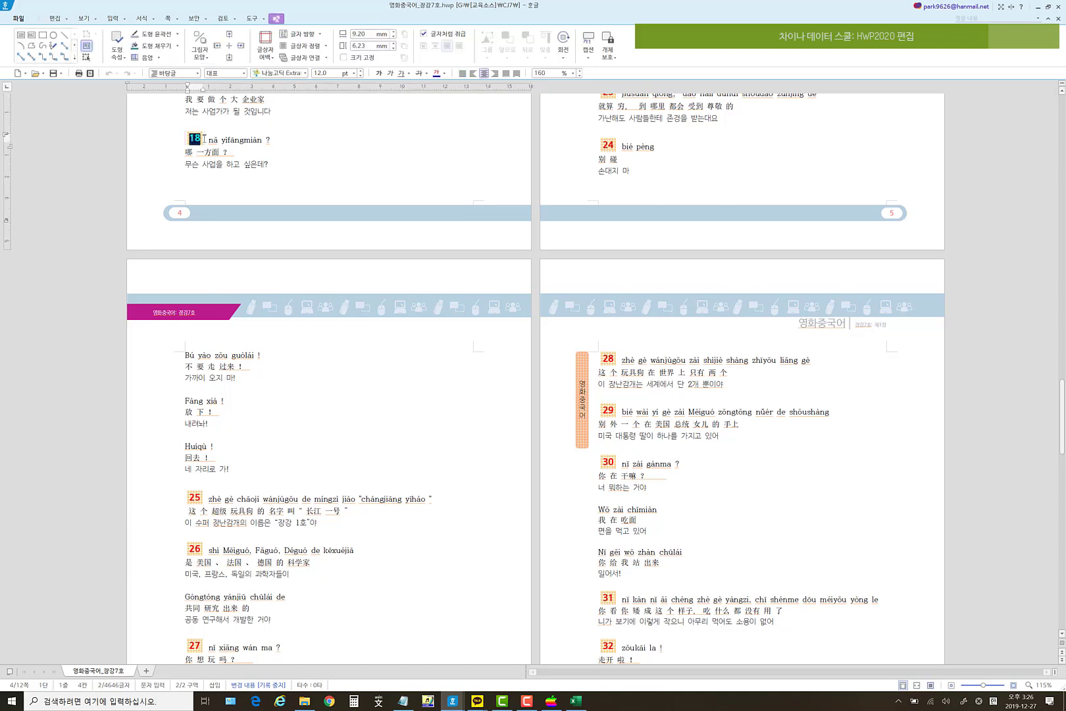
left_click(216, 138)
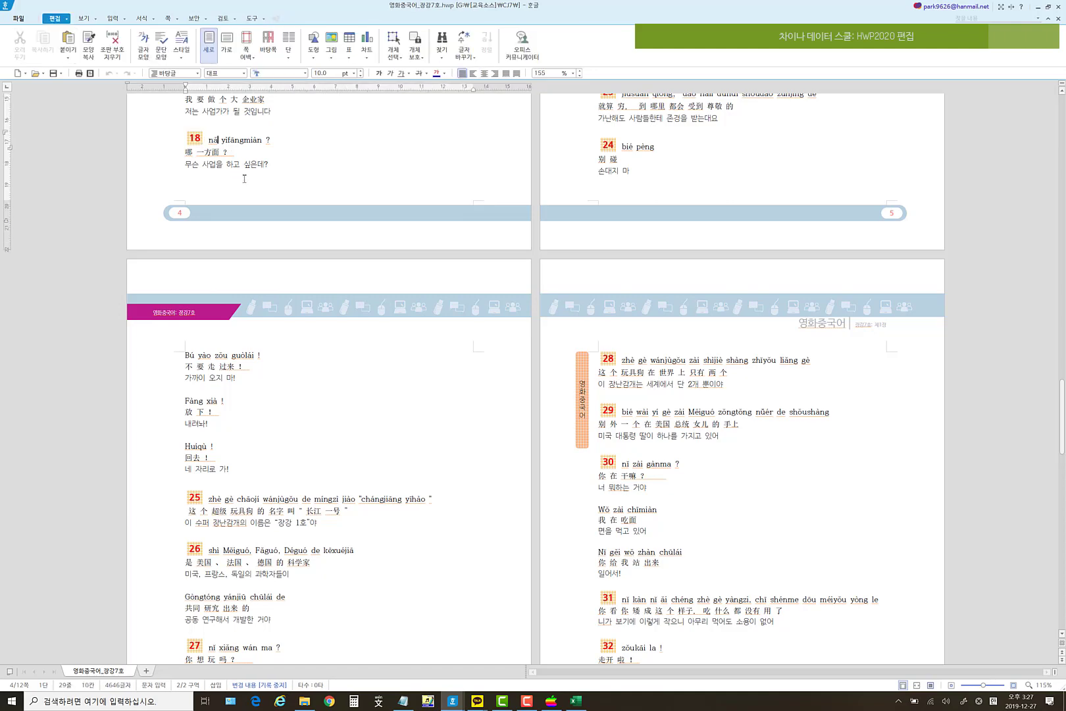
- Delete the full-page puzzle and paint-splash background picture from the textbook's cover page
scroll(197, 157, "up", 1)
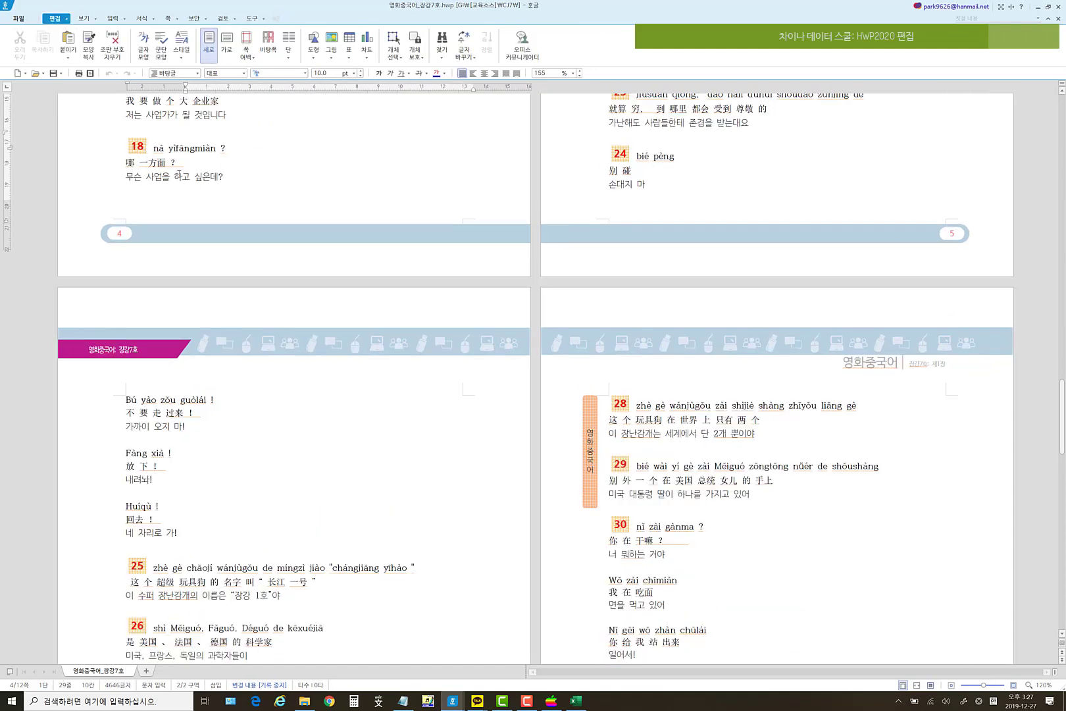
scroll(179, 173, "up", 10)
scroll(309, 203, "up", 3)
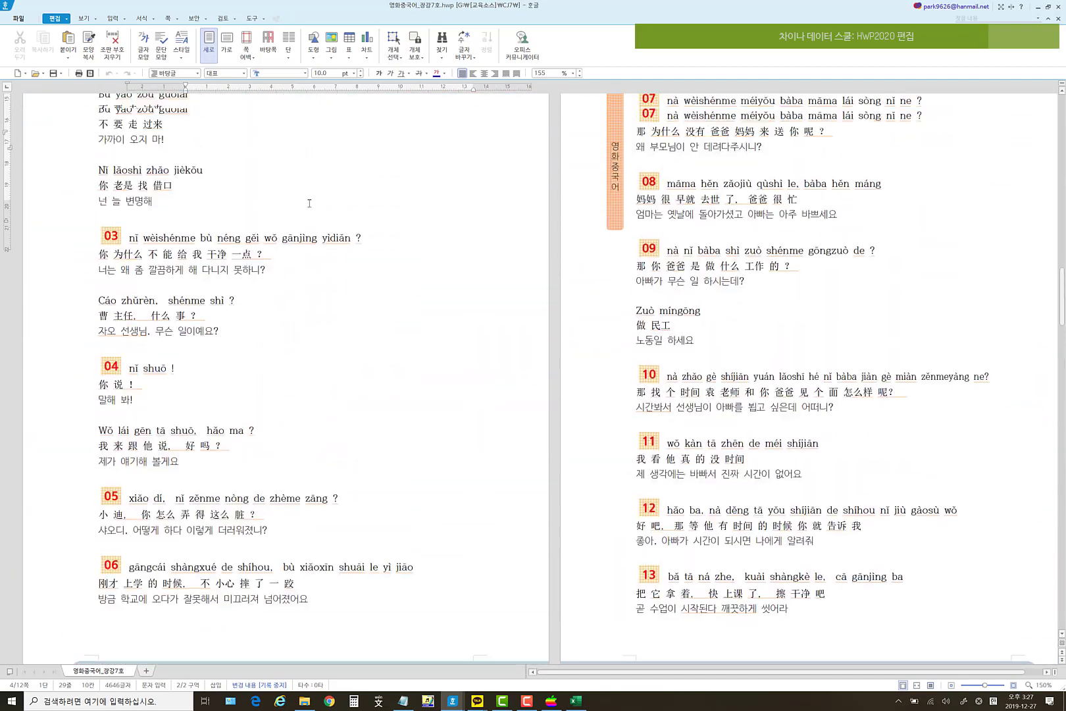
scroll(309, 203, "up", 15)
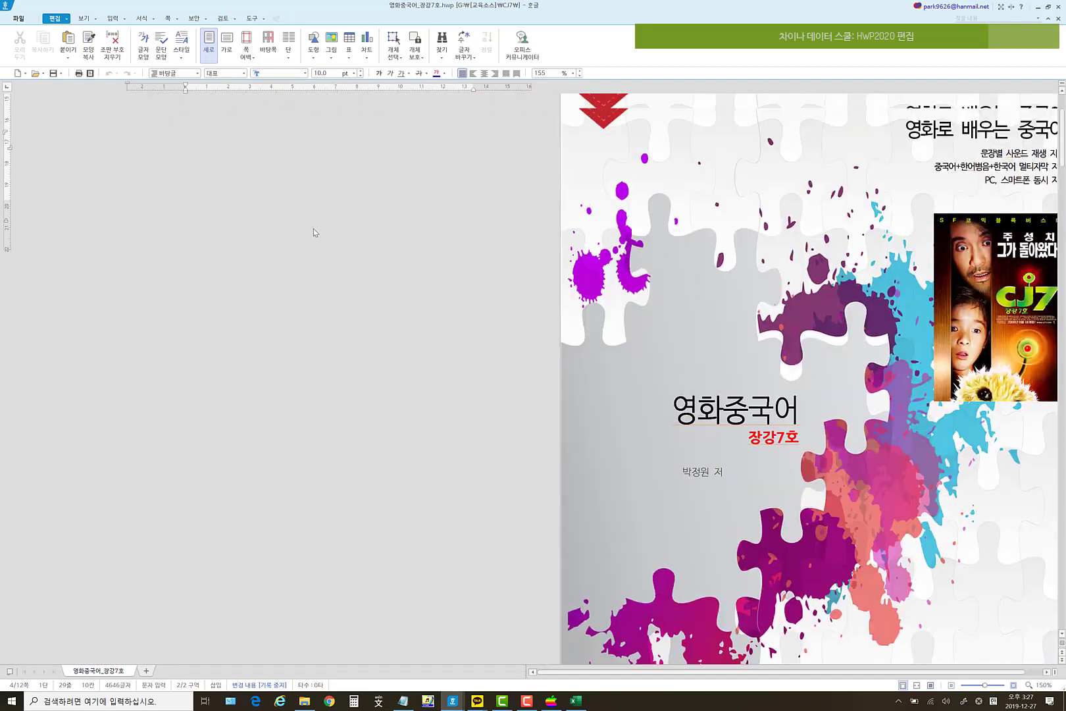
scroll(313, 231, "up", 2)
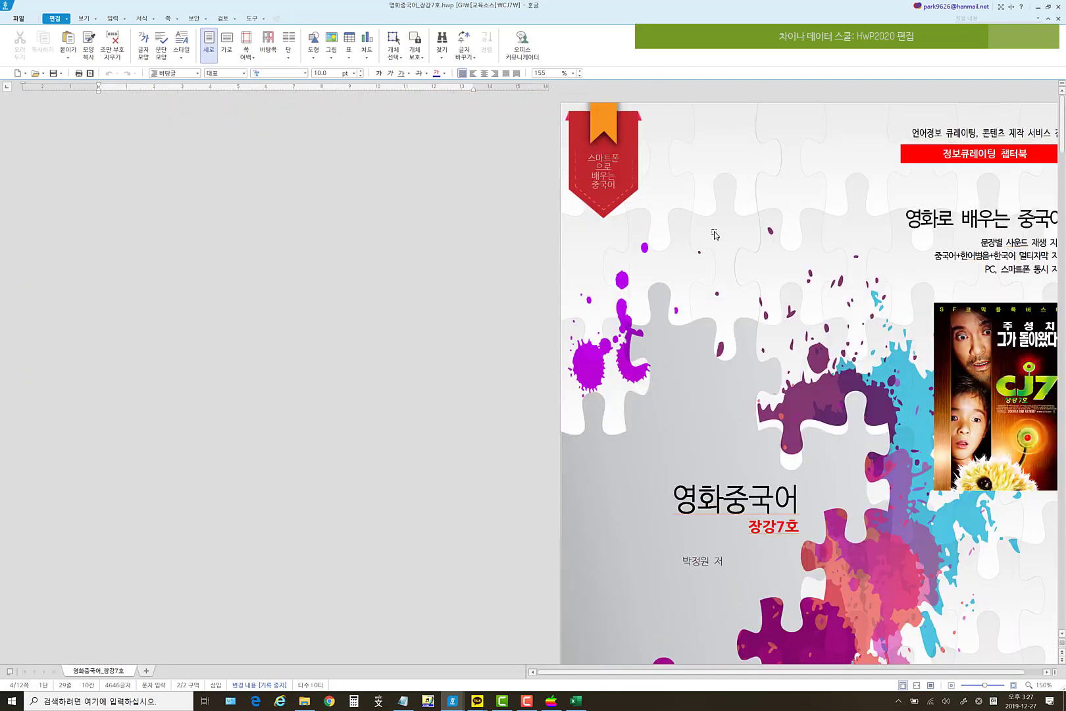
left_click(726, 252)
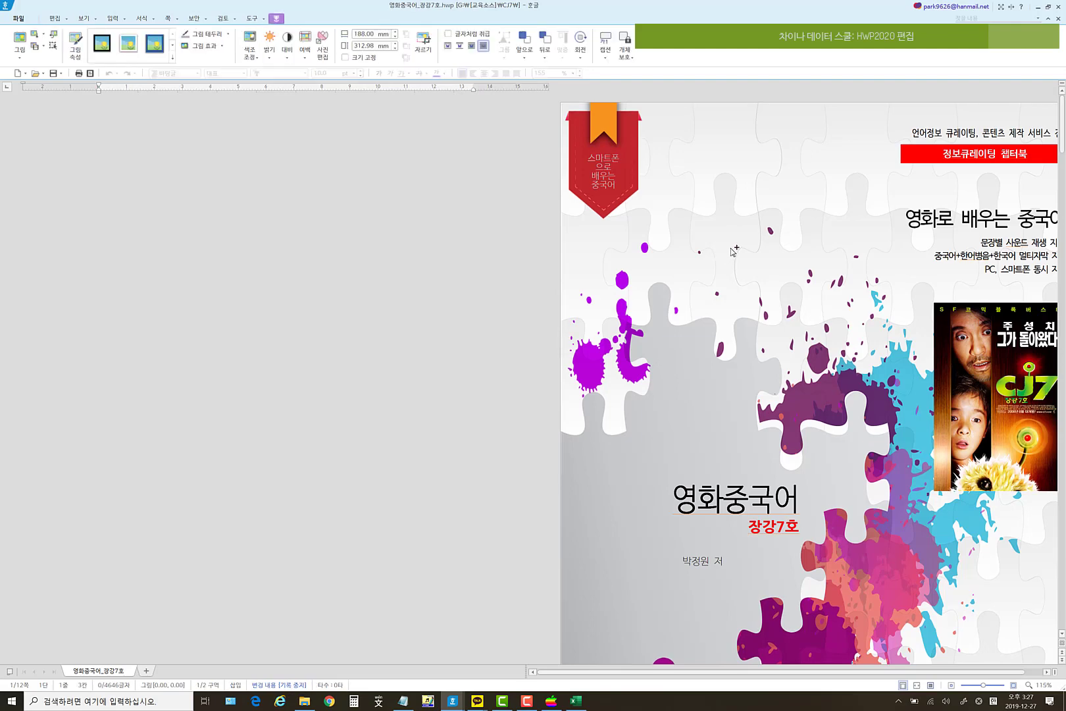
scroll(733, 252, "down", 1)
scroll(723, 280, "down", 1)
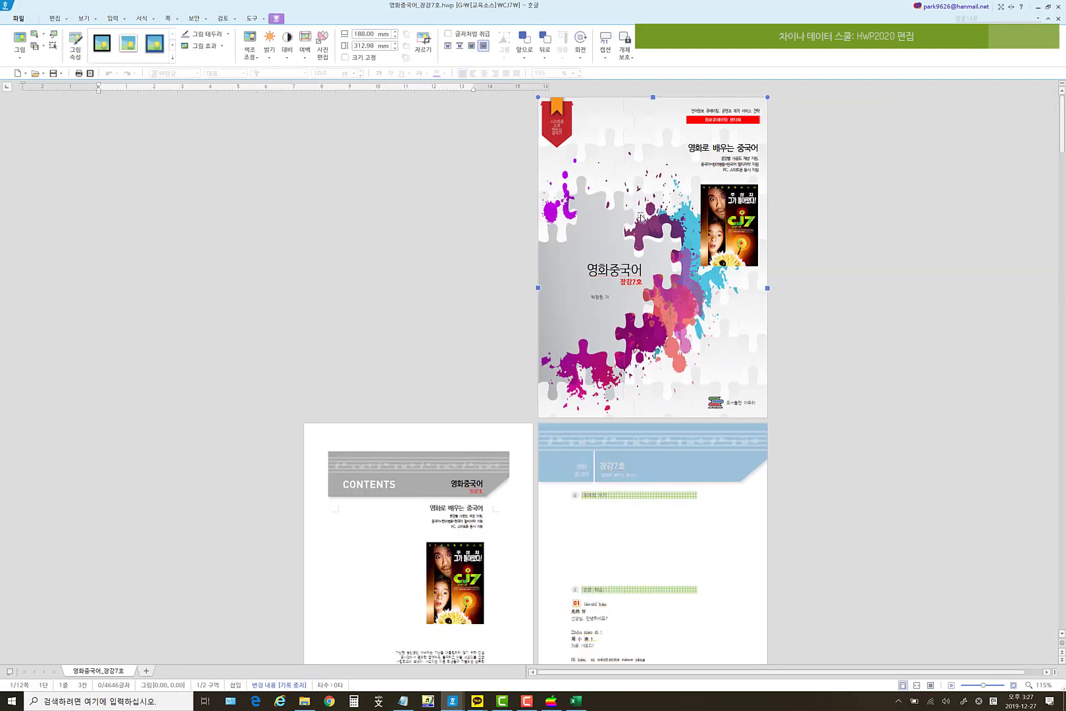
scroll(640, 217, "down", 1)
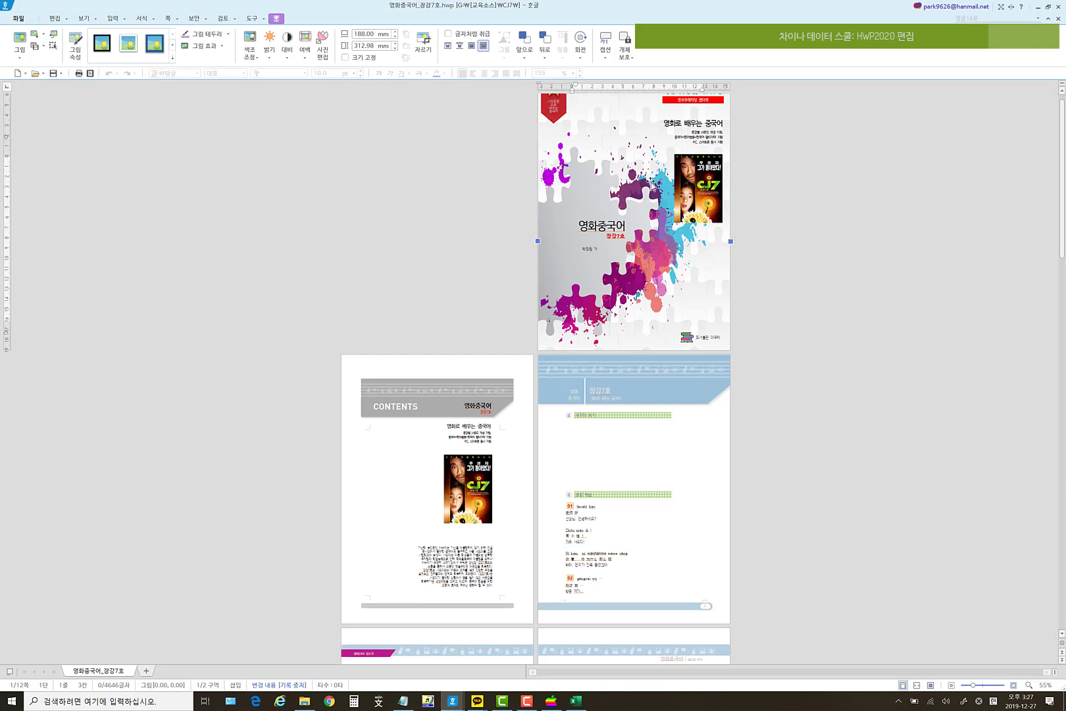
key("Delete")
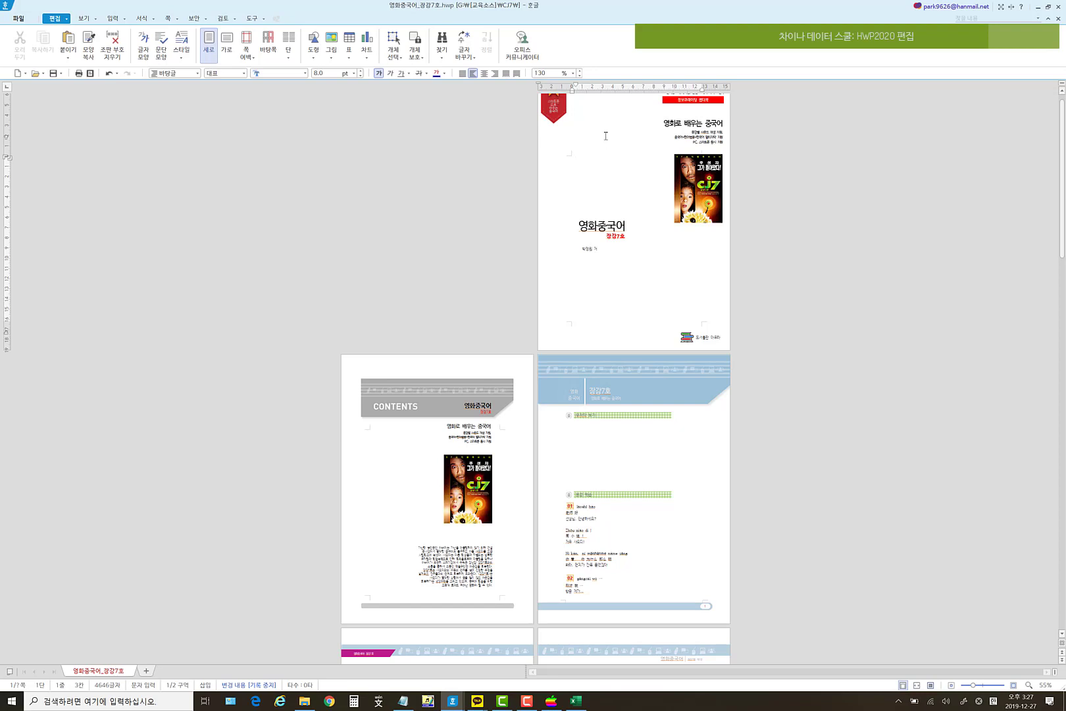
- Inspect the remaining cover objects by selecting the red banner text box and the CJ7 poster picture
scroll(605, 136, "up", 1)
left_click(703, 122)
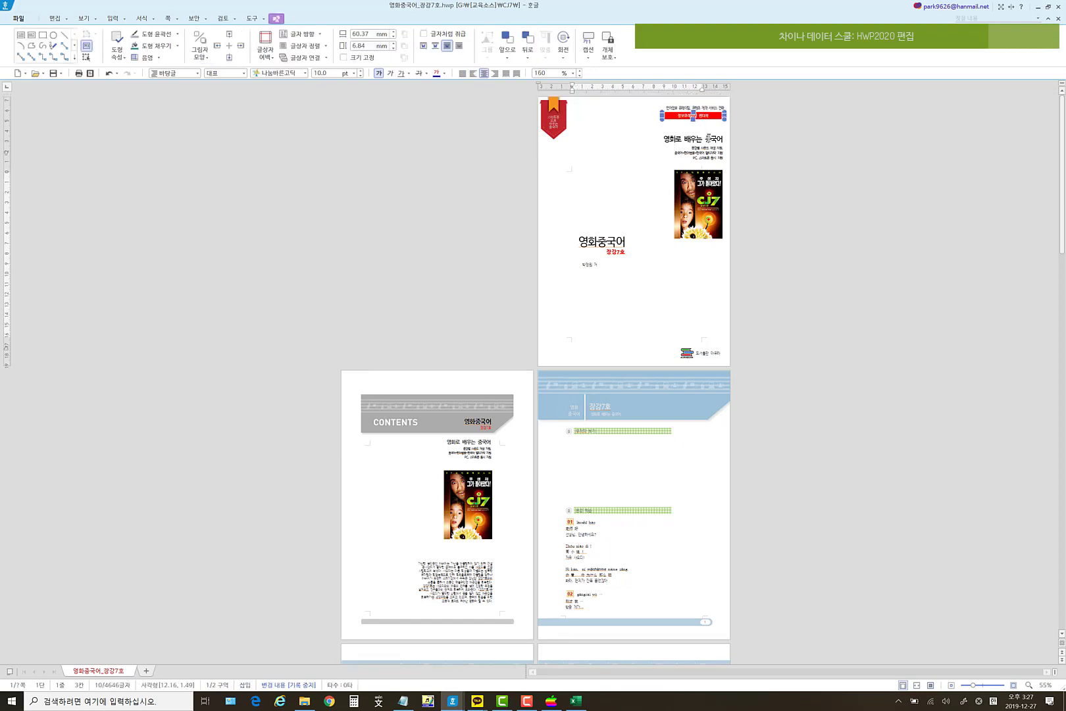
left_click(712, 193)
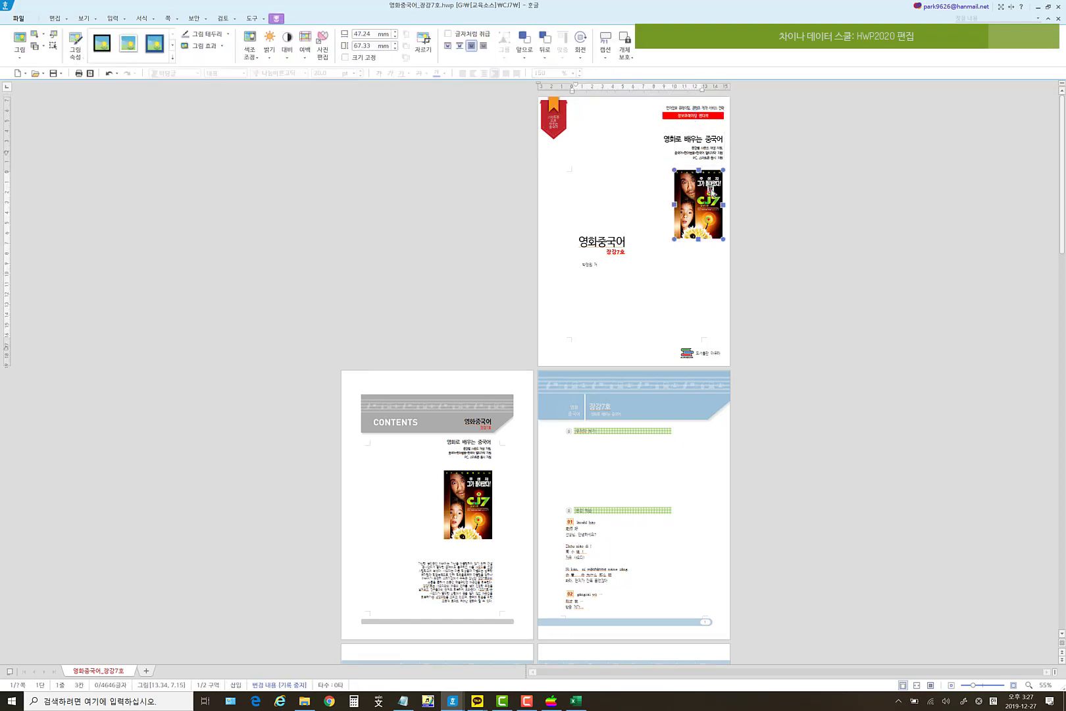
- Switch to File Explorer, open G:\[교육소스]\[Background Image]\세로, and move the window aside so the cover page is visible
left_click(304, 701)
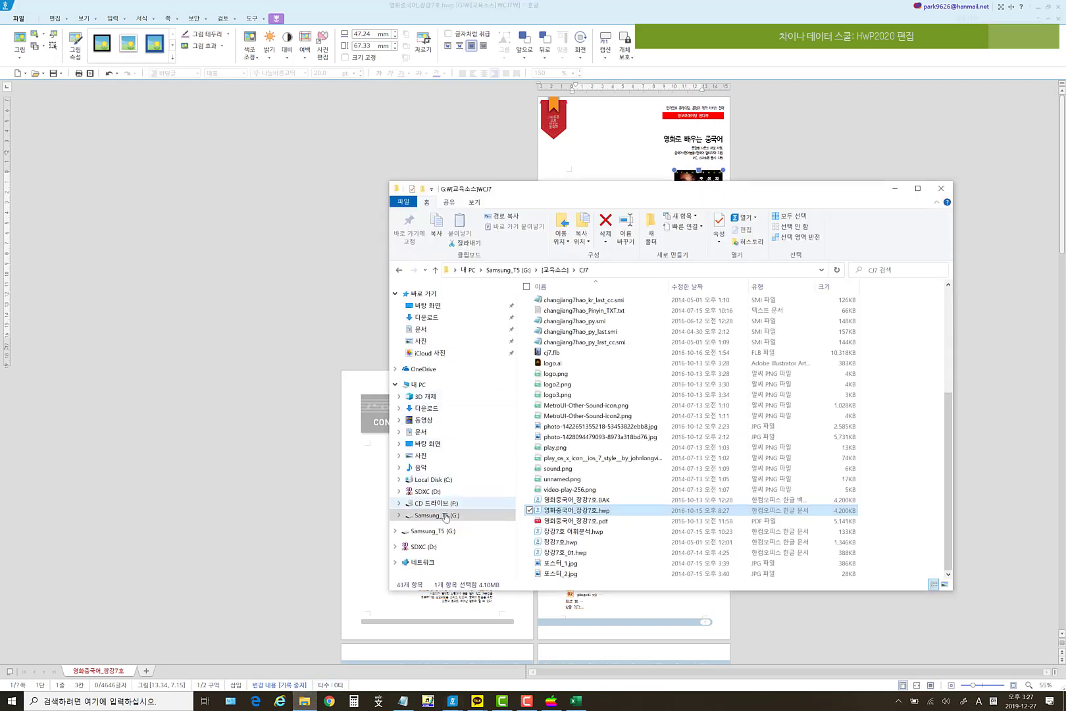
left_click(437, 515)
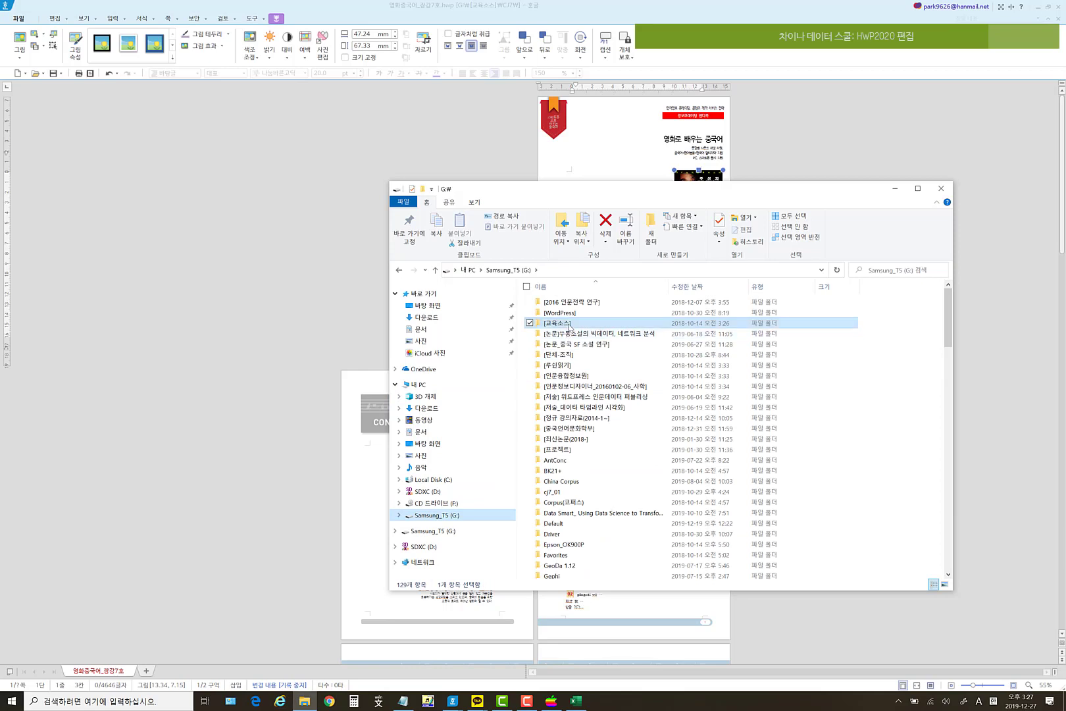
double_click(569, 303)
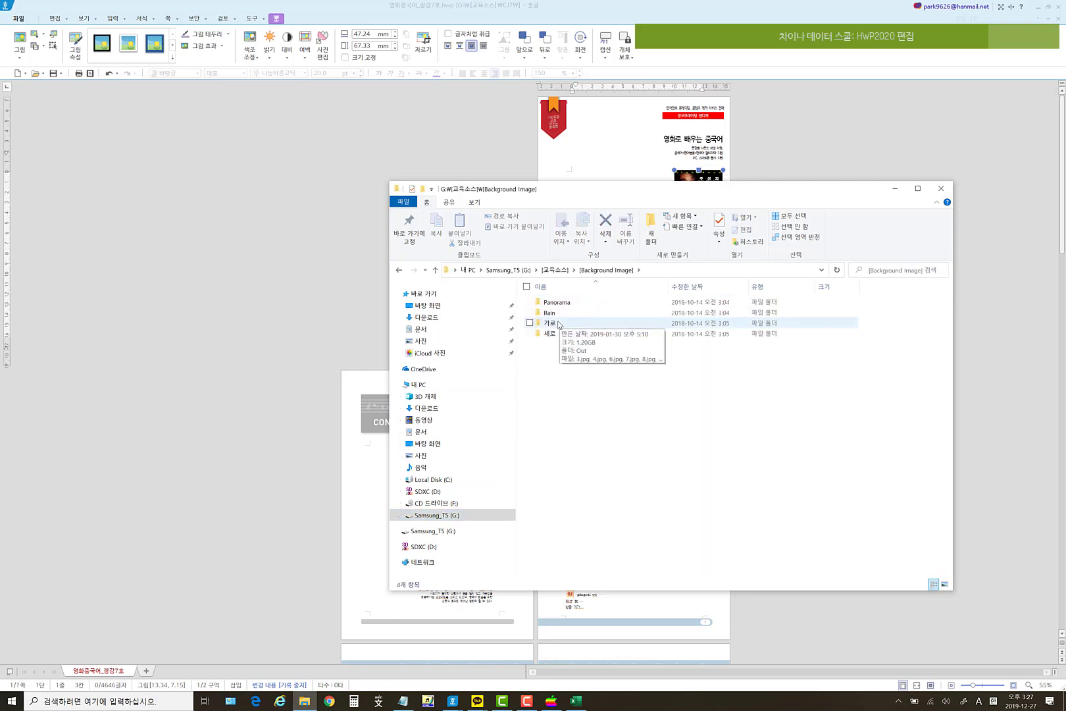
double_click(550, 333)
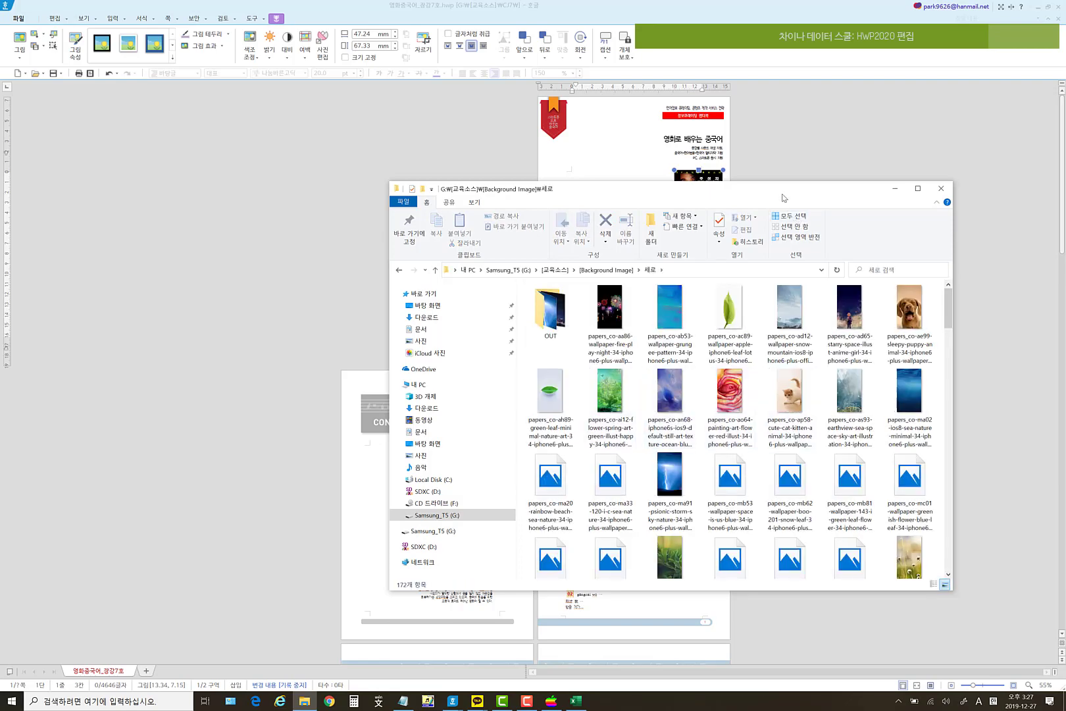
left_click_drag(737, 192, 361, 165)
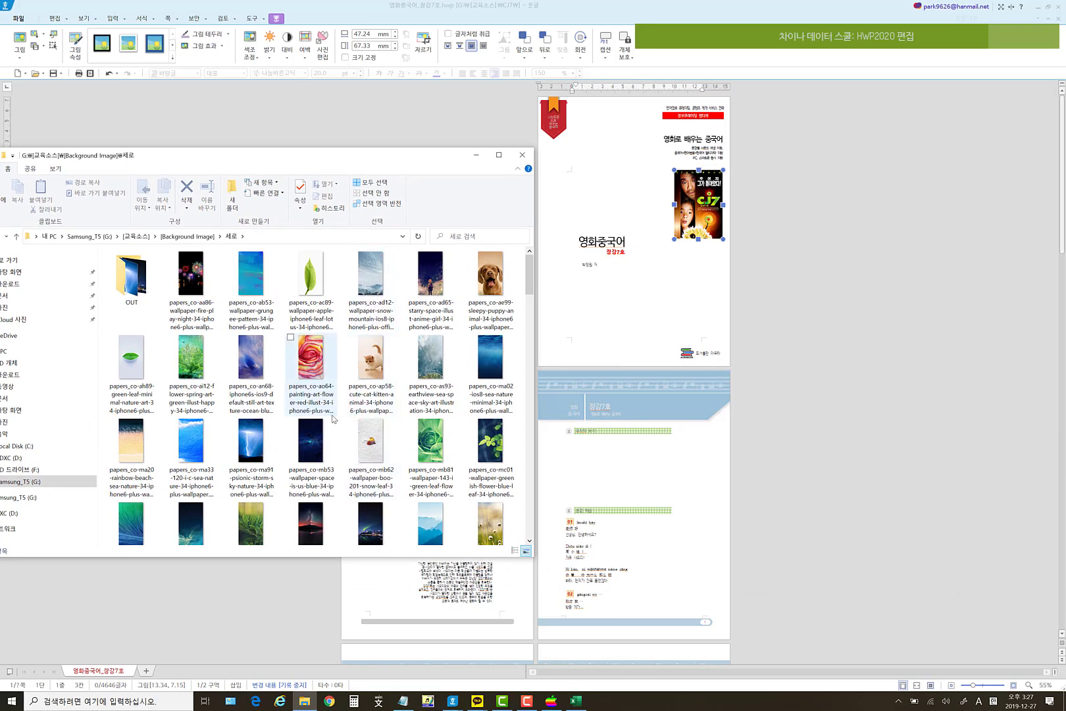
- Insert the blue sea wave picture papers_co-ma33 from the 세로 folder into the Hangul textbook document and select it
scroll(356, 454, "down", 2)
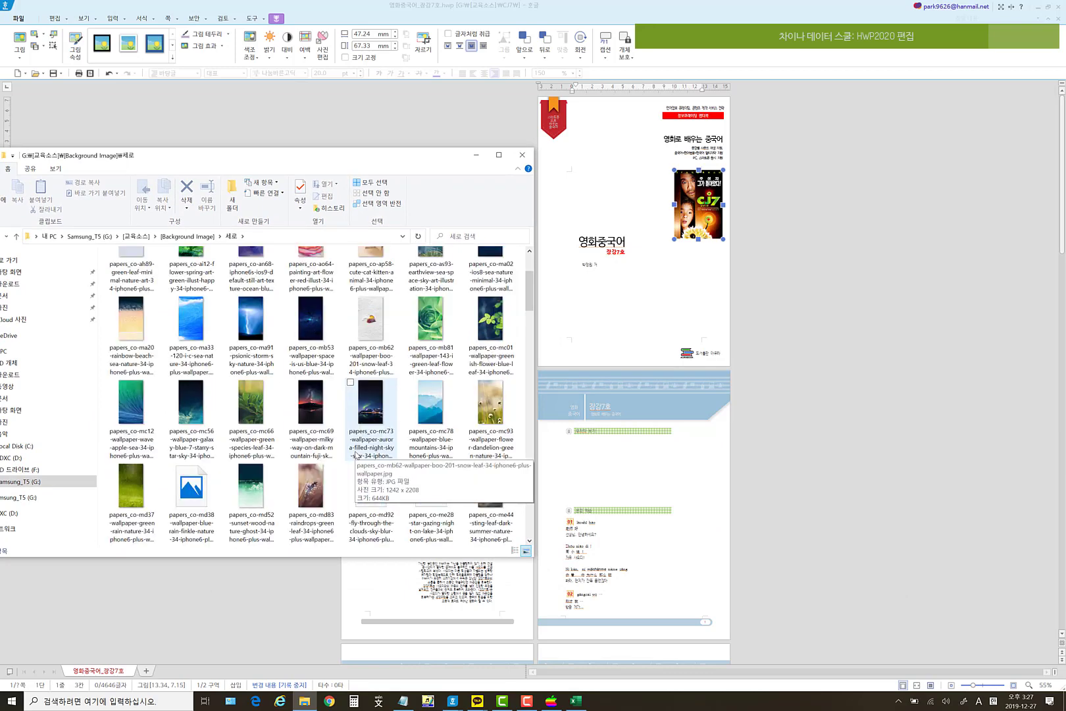
scroll(355, 454, "down", 1)
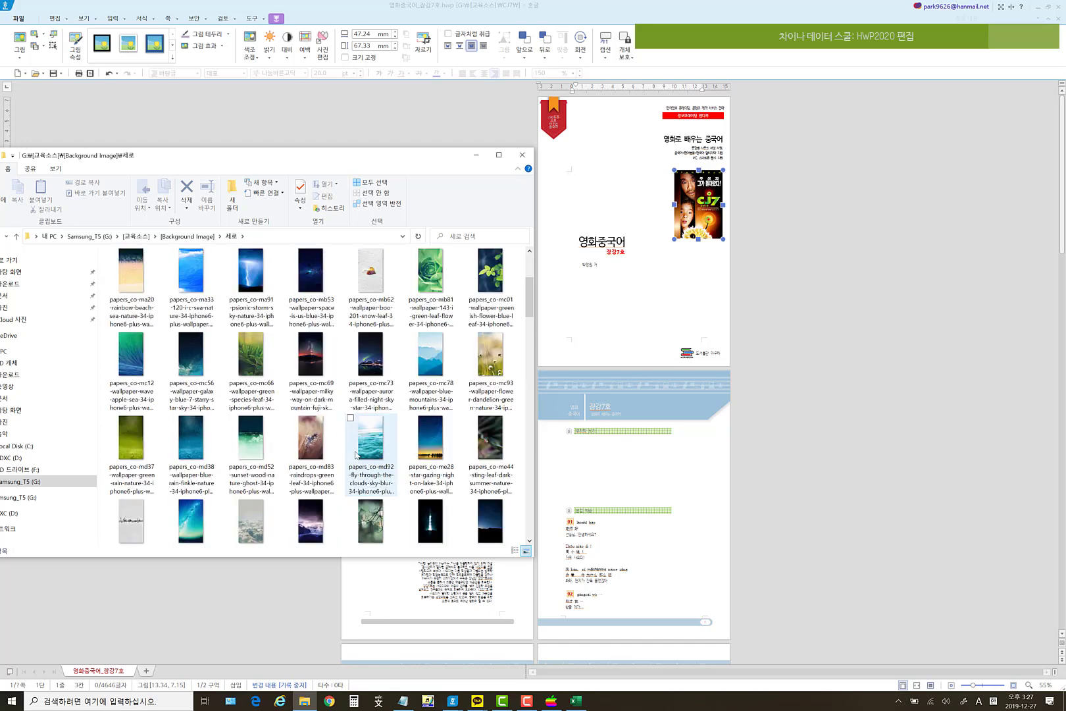
left_click(191, 279)
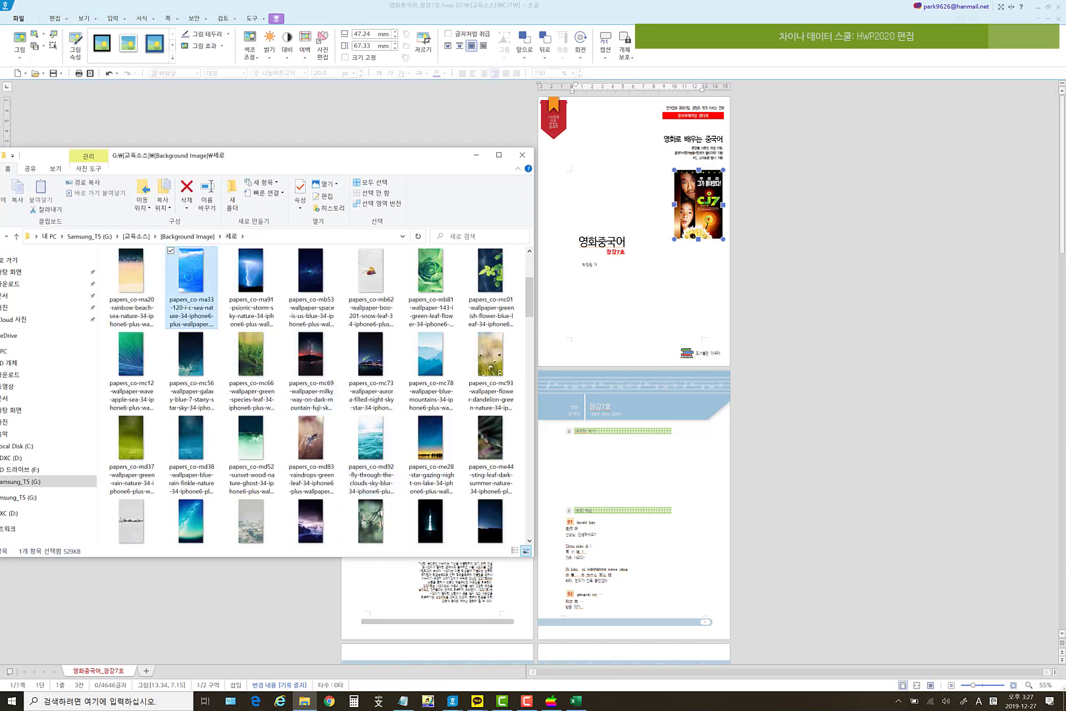
left_click(606, 290)
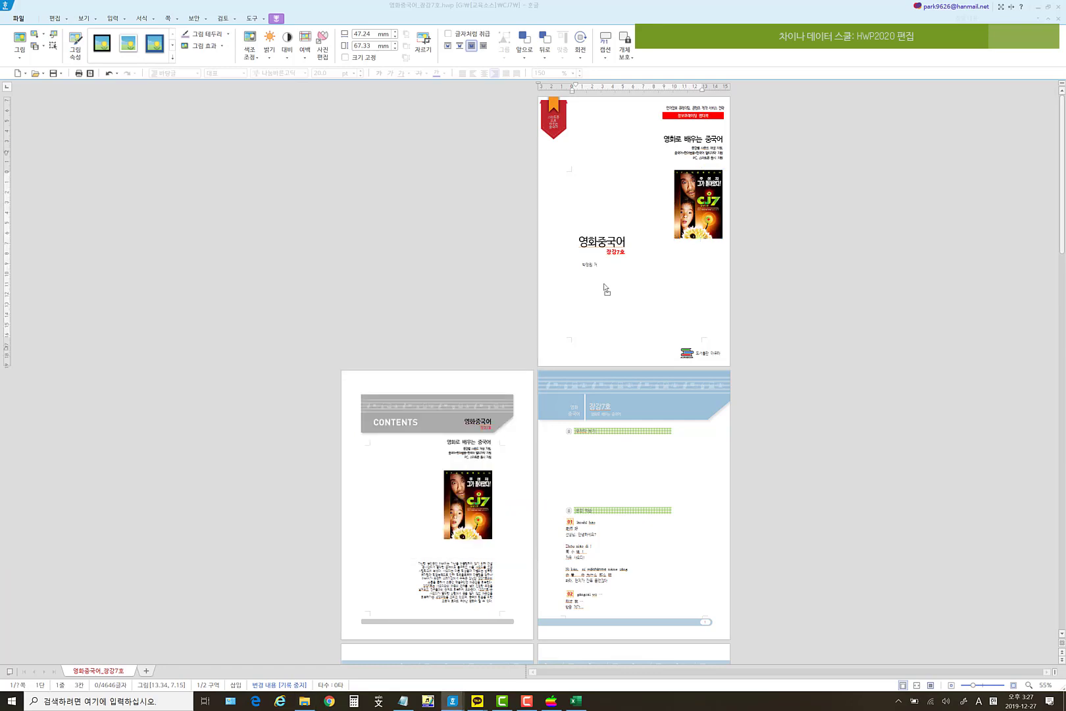
left_click(412, 480)
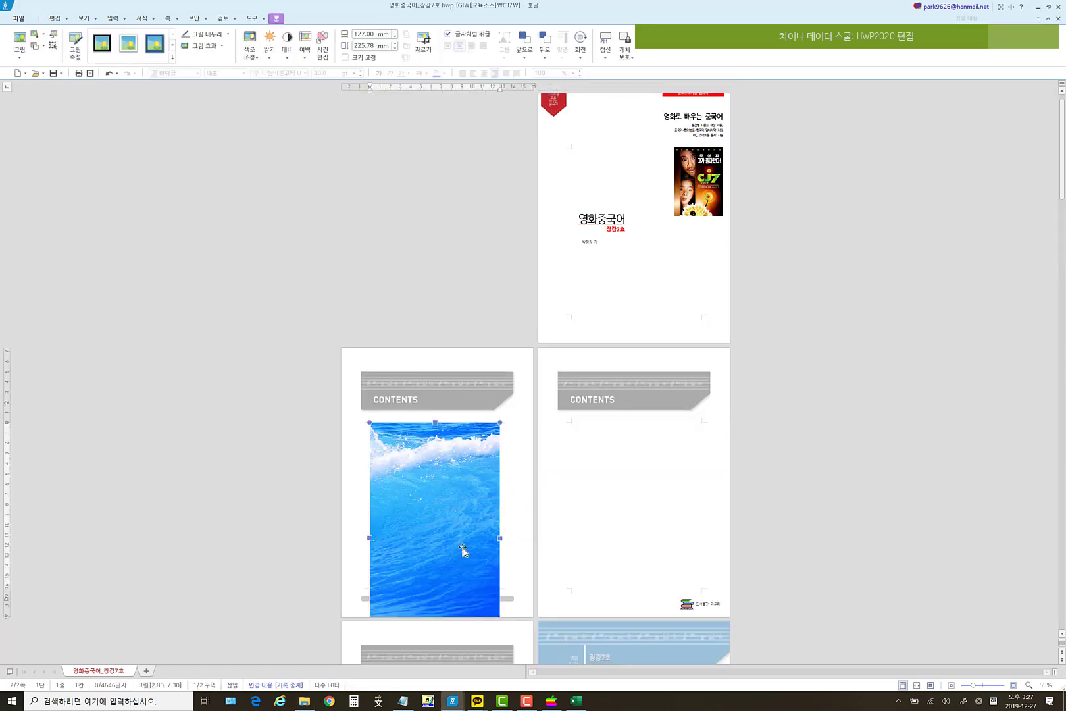
- Try to reposition the text cursor and wave picture around the cover page, and undo the resulting layout change
left_click(627, 196)
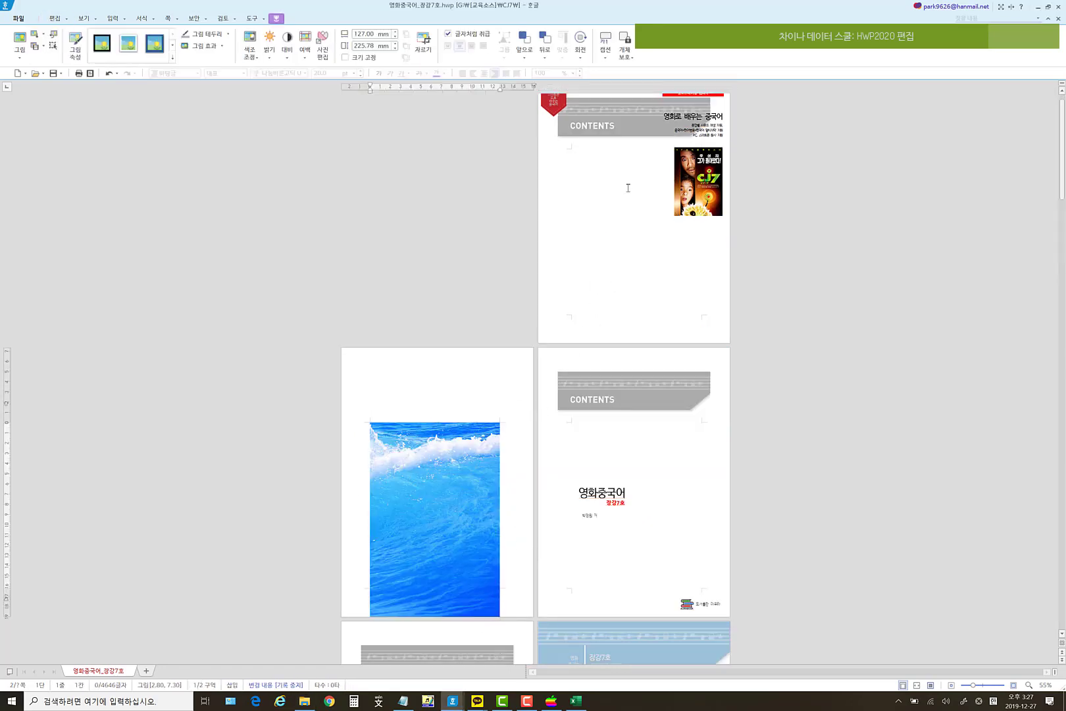
left_click(620, 238)
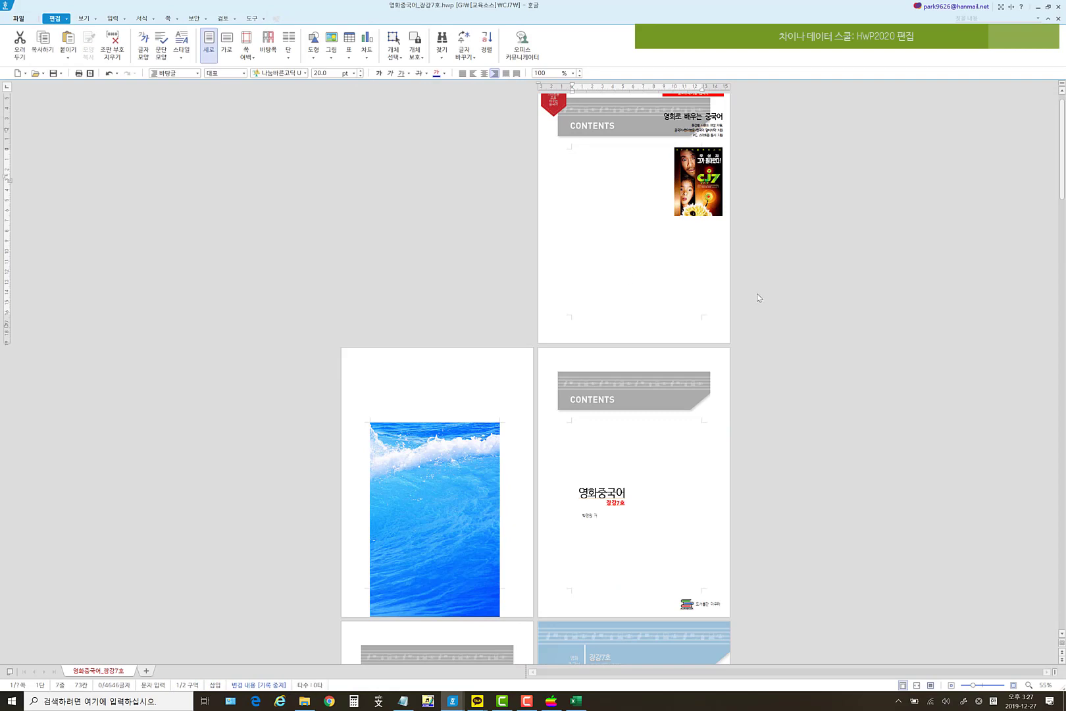
key("Up")
key("Up")
key("Up")
key("Up")
key("Up")
key("Up")
key("Up")
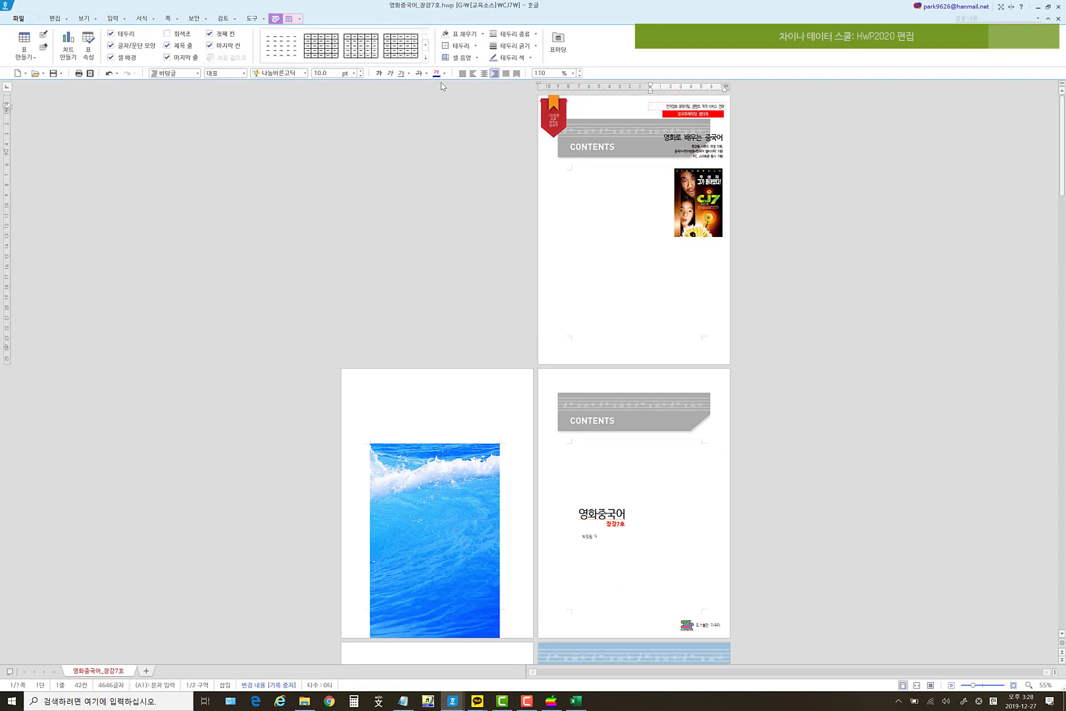
left_click(108, 73)
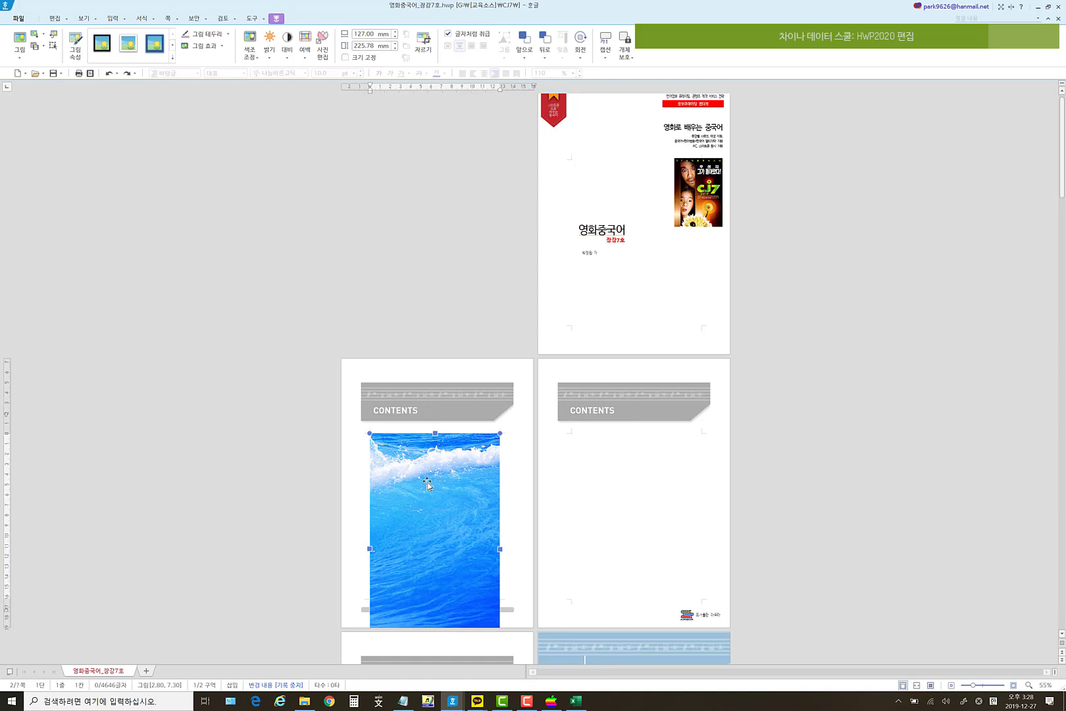
- Try to place the wave picture on the cover inside the 영화중국어 title box, and undo the placement
key("ctrl+shift+z")
left_click(580, 163)
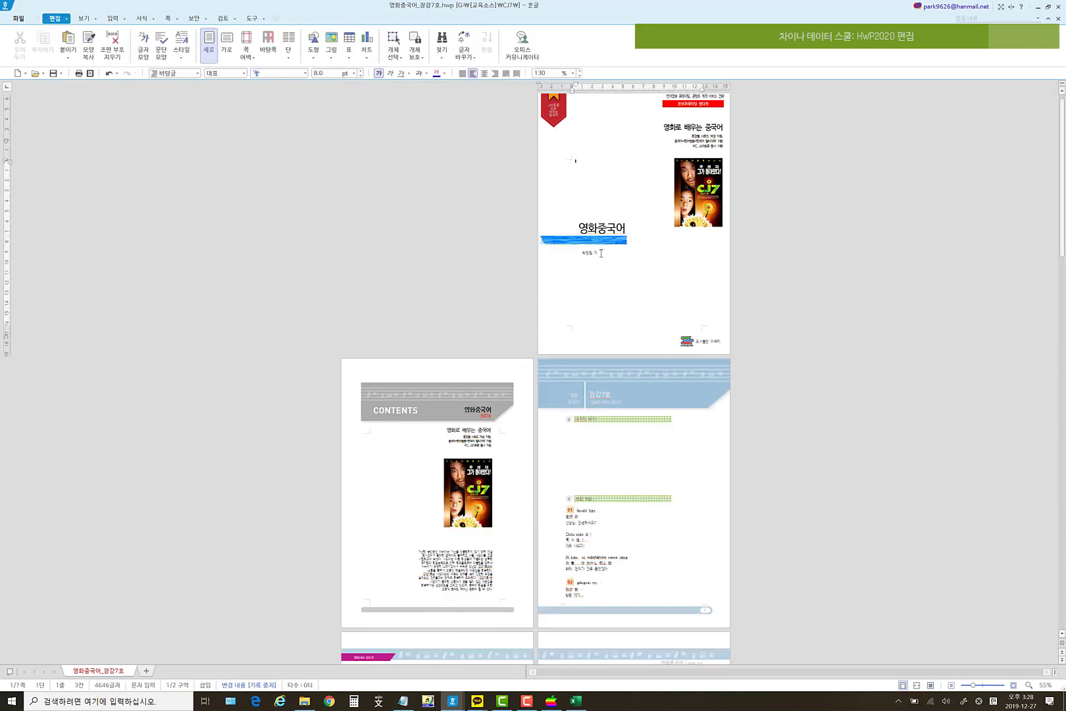
left_click(608, 247)
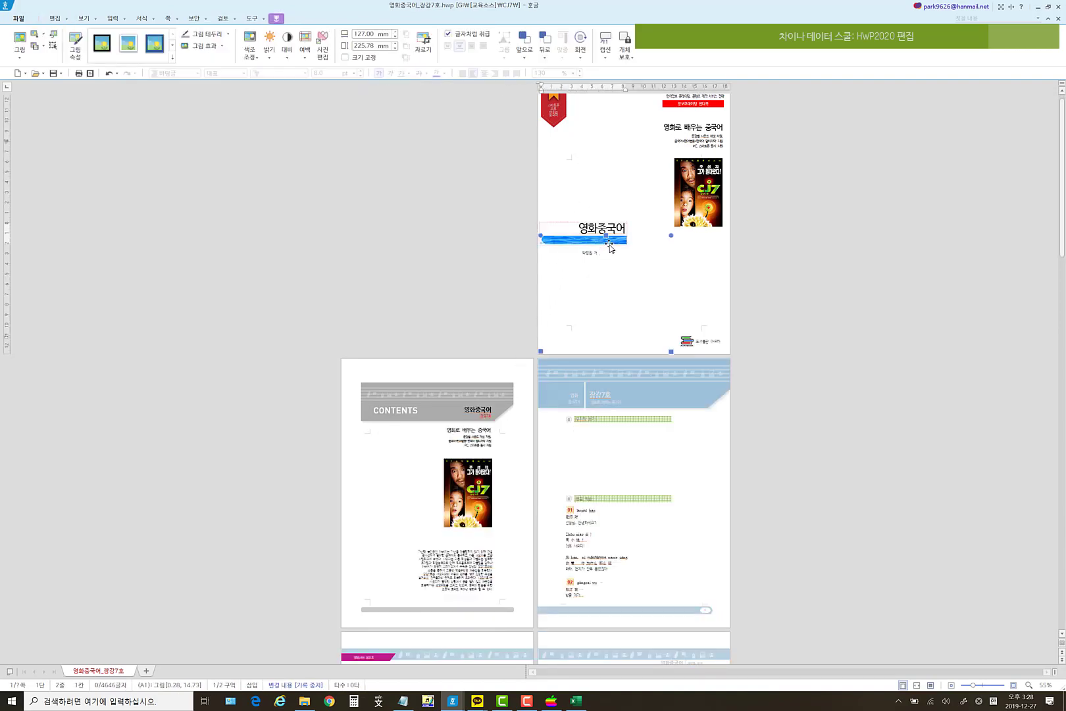
left_click(109, 74)
- Try to reselect and resize the wave picture in the cover's 영화중국어 title box, and undo the changes
left_click(602, 174)
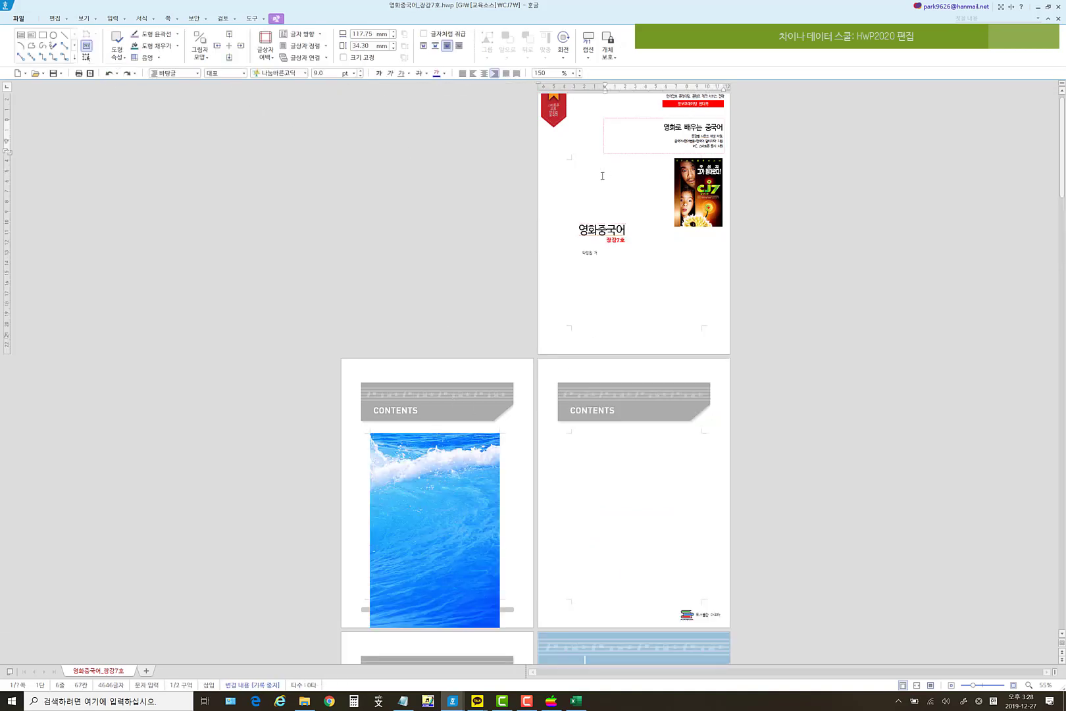
left_click(453, 498)
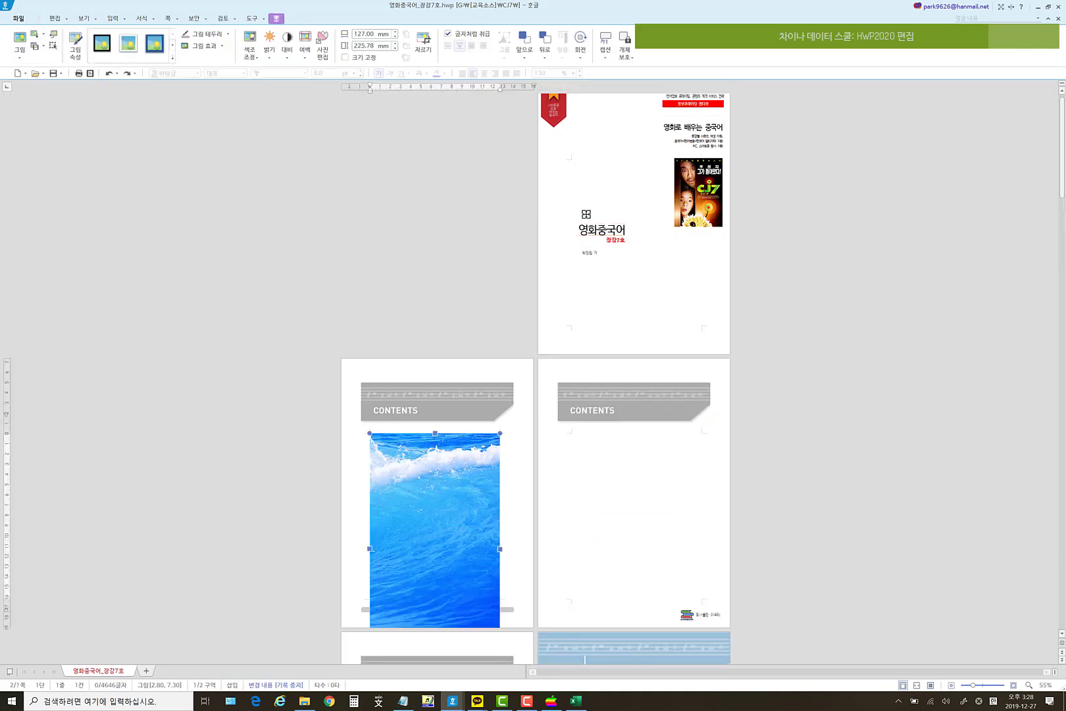
key("ctrl+shift+z")
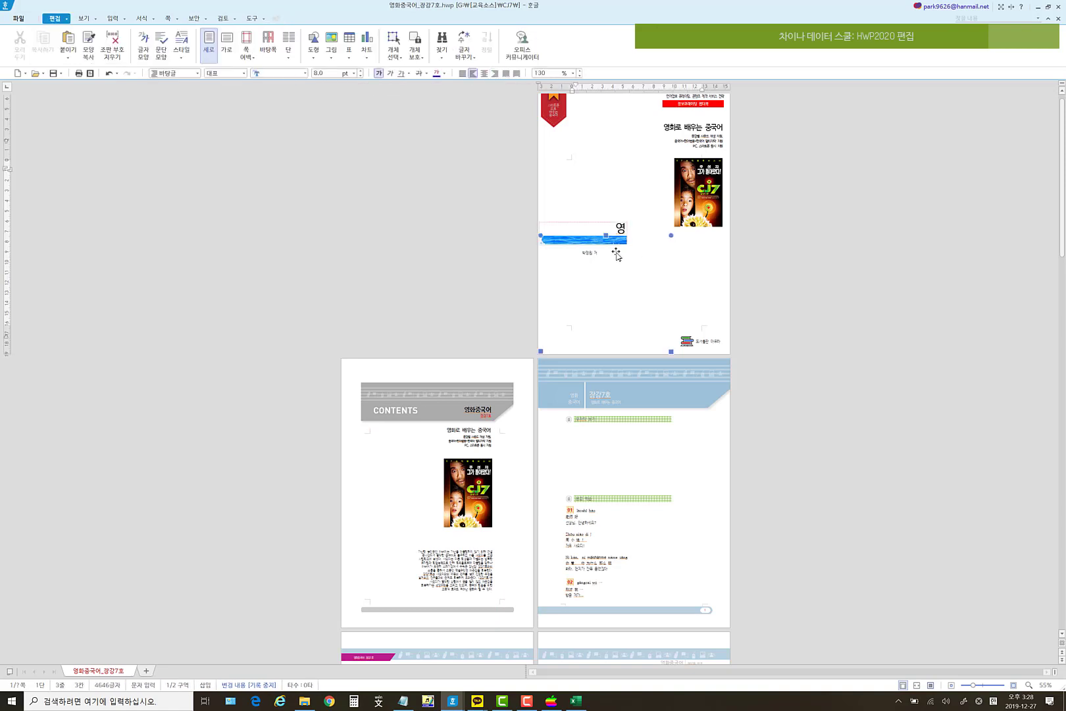
left_click(606, 241)
left_click_drag(606, 237, 618, 178)
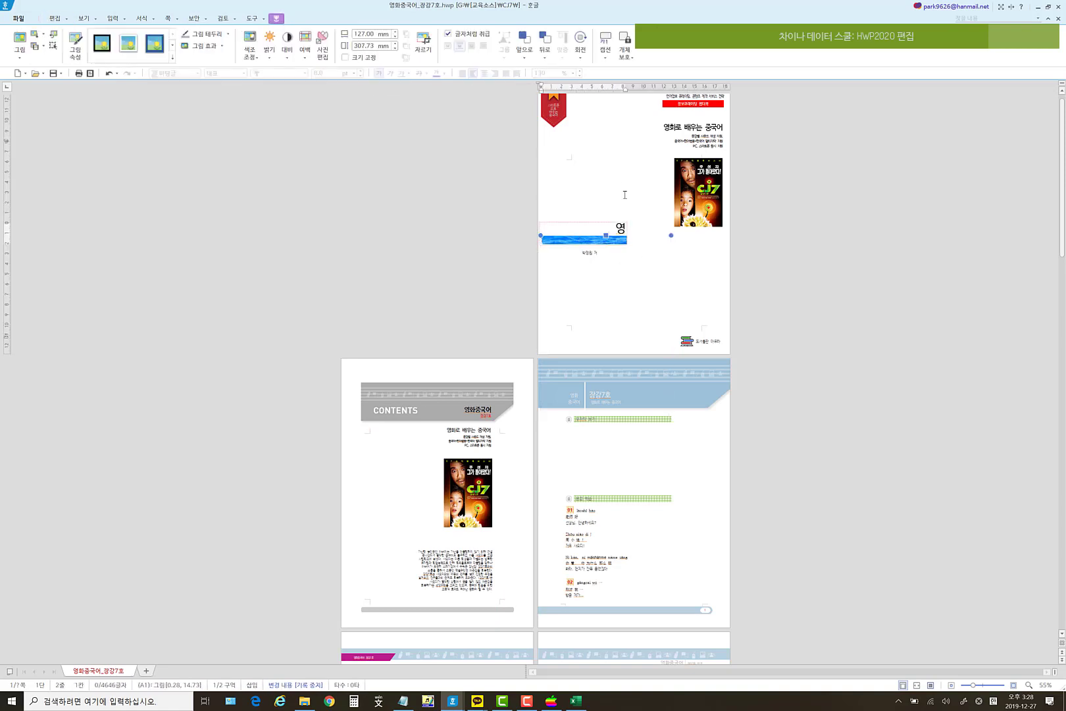
left_click(108, 73)
left_click(151, 105)
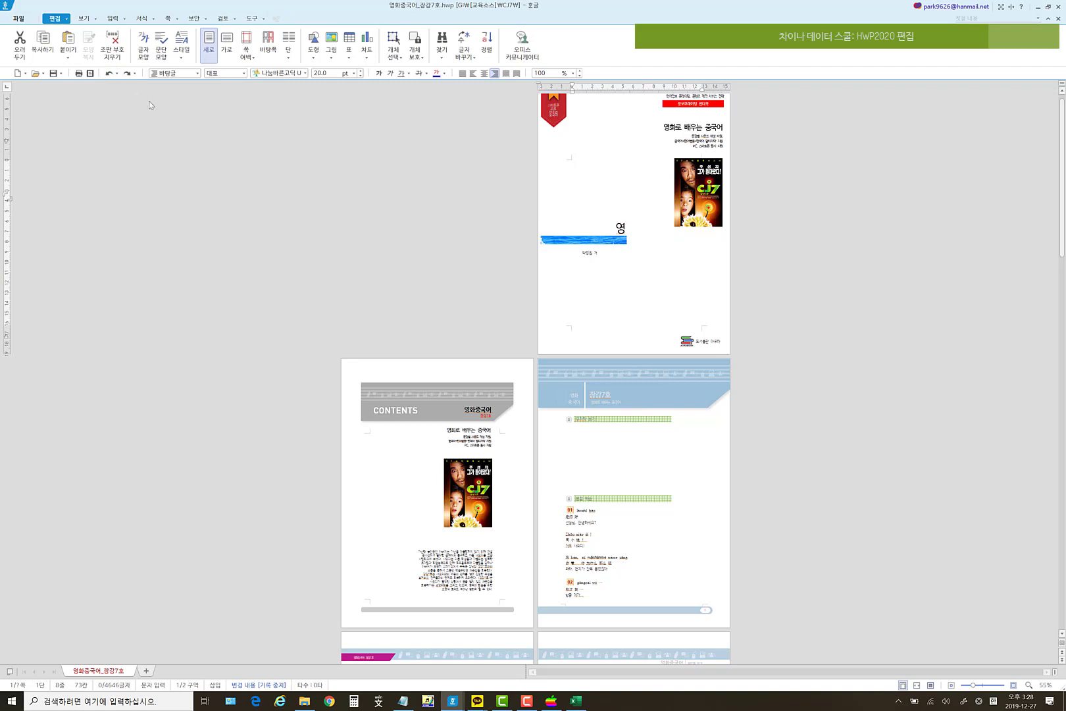
left_click(109, 73)
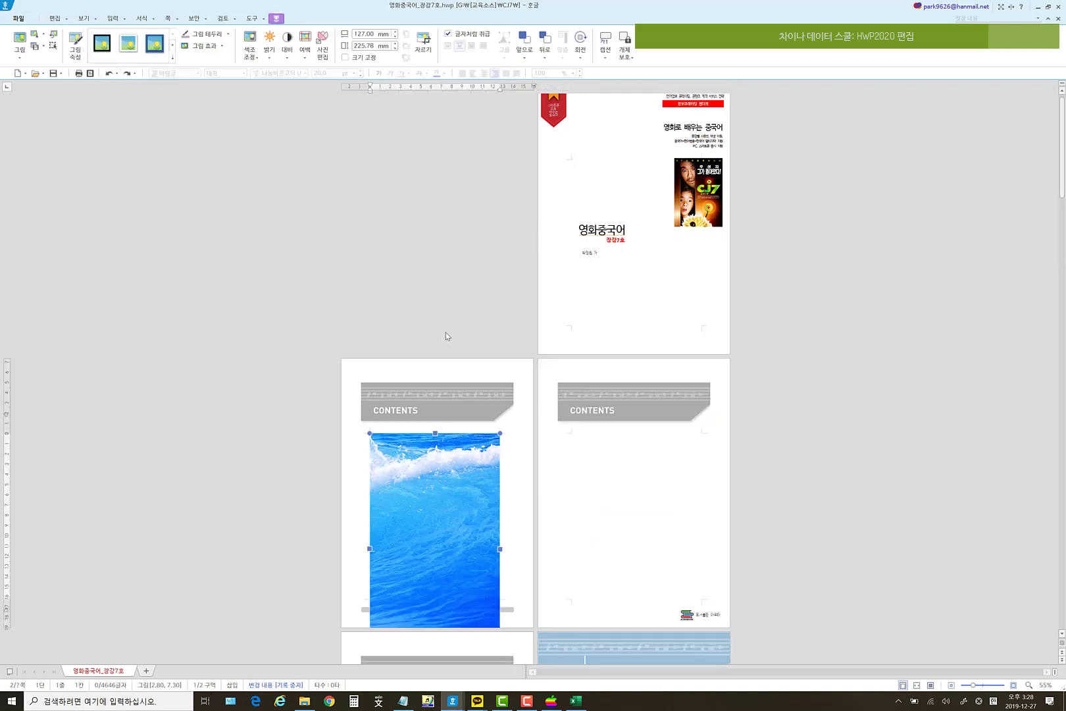
scroll(612, 328, "down", 1)
scroll(617, 332, "up", 1)
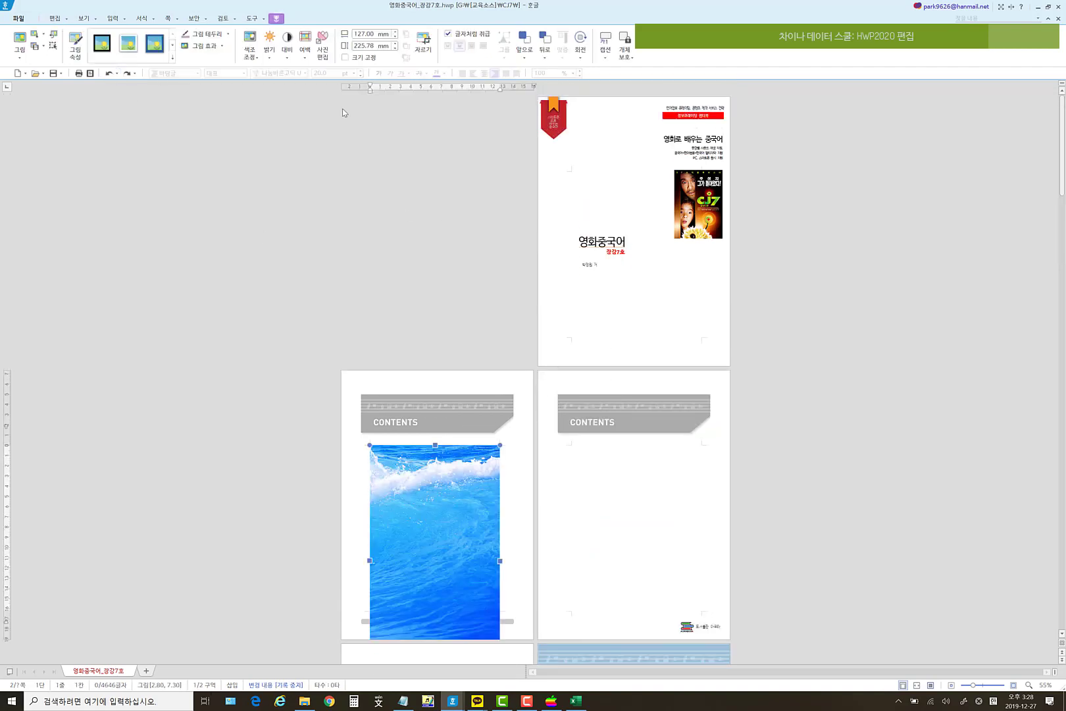
- Create a blank document and move its window aside so the textbook cover page stays visible
left_click(17, 73)
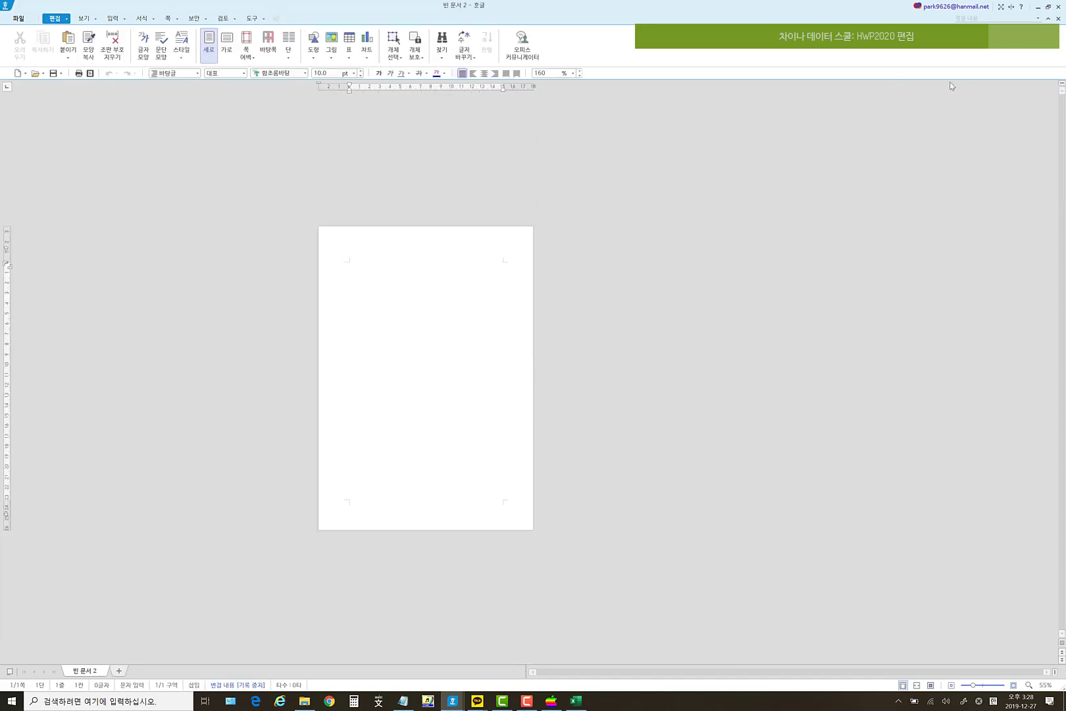
left_click(1048, 7)
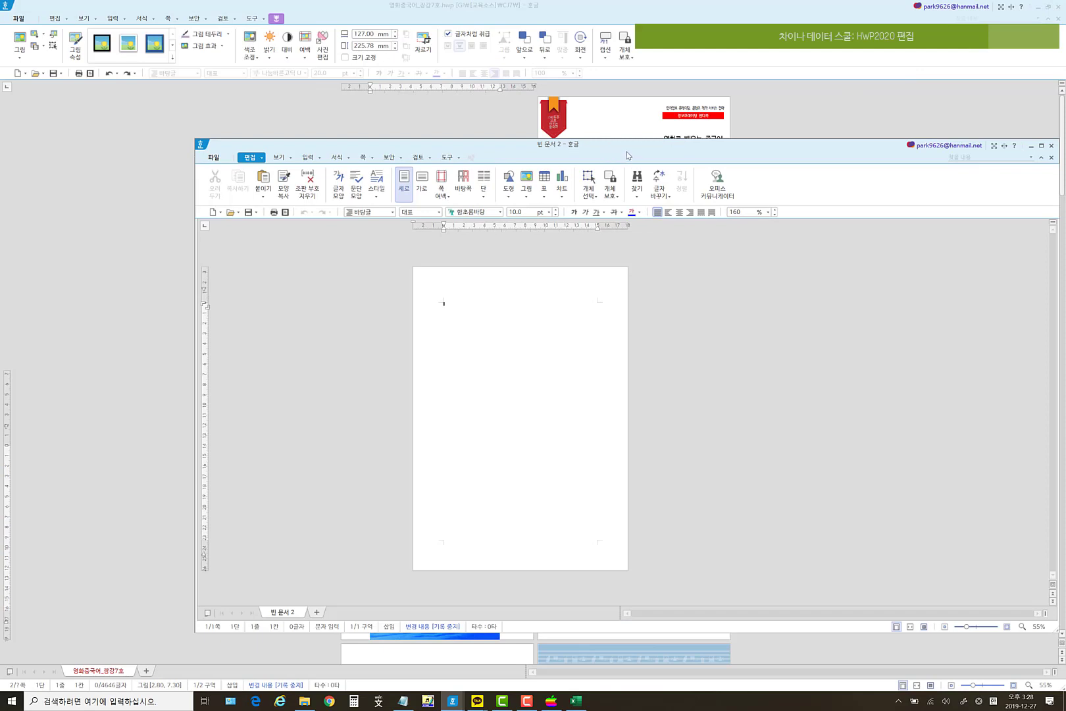
left_click_drag(627, 155, 450, 125)
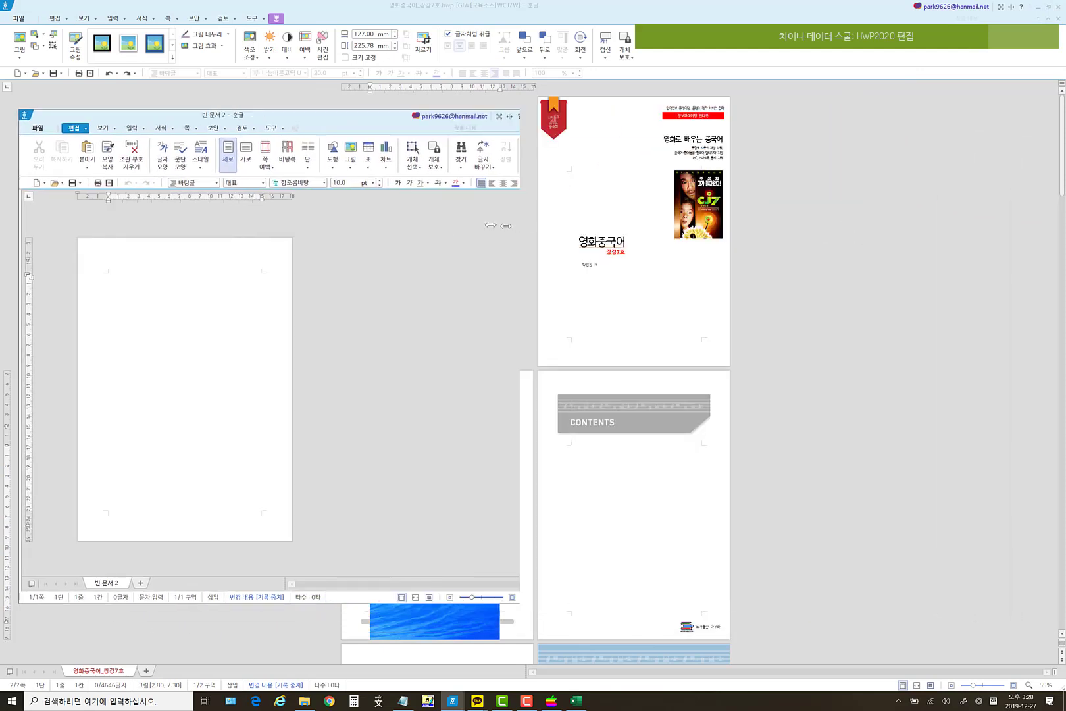
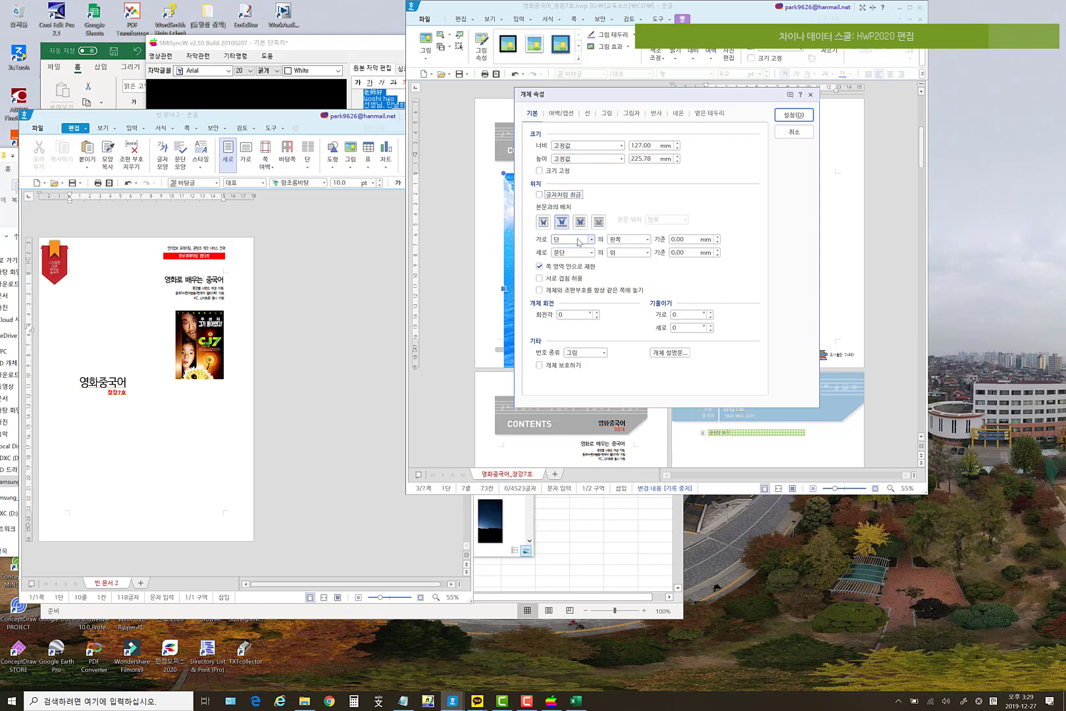
- Set the wave picture's horizontal and vertical position reference to 종이 in its object properties
left_click(573, 239)
left_click(569, 251)
left_click(570, 252)
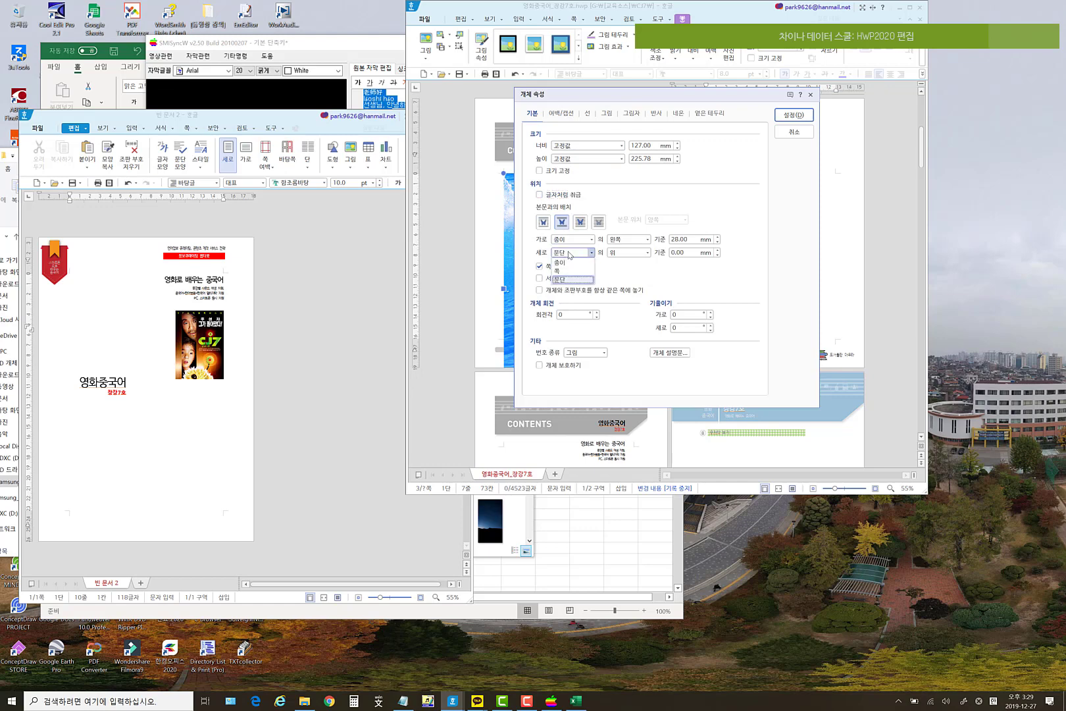
left_click(568, 264)
left_click(794, 115)
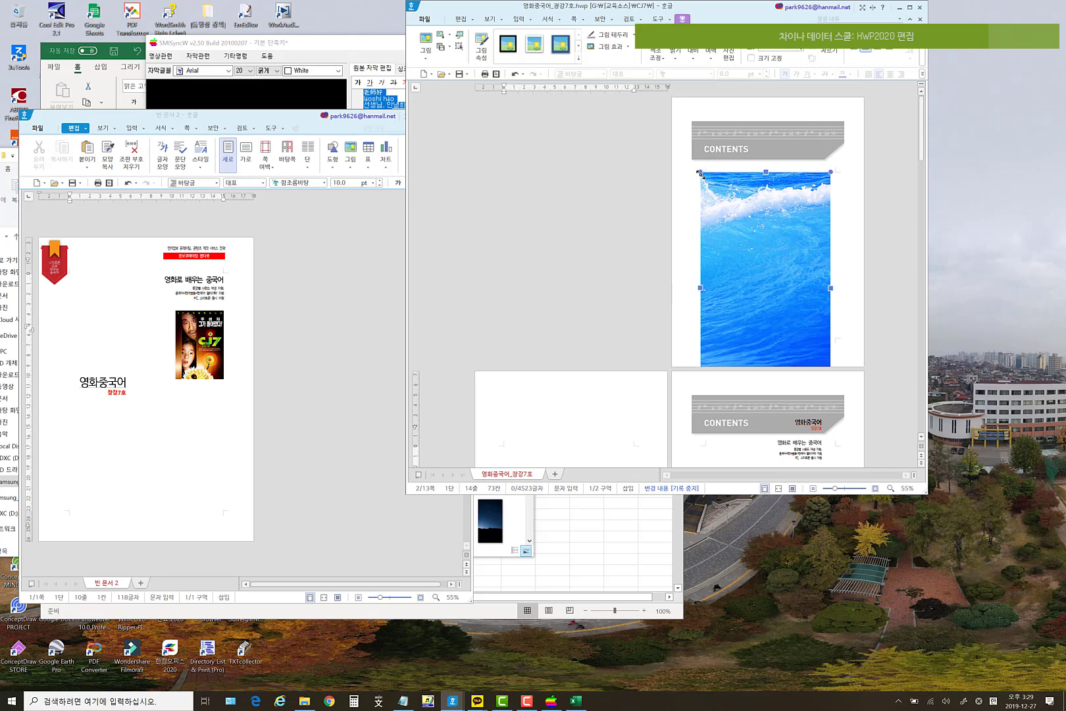
- Enlarge and position the wave picture so that it covers the whole page from edge to edge
left_click_drag(700, 173, 667, 113)
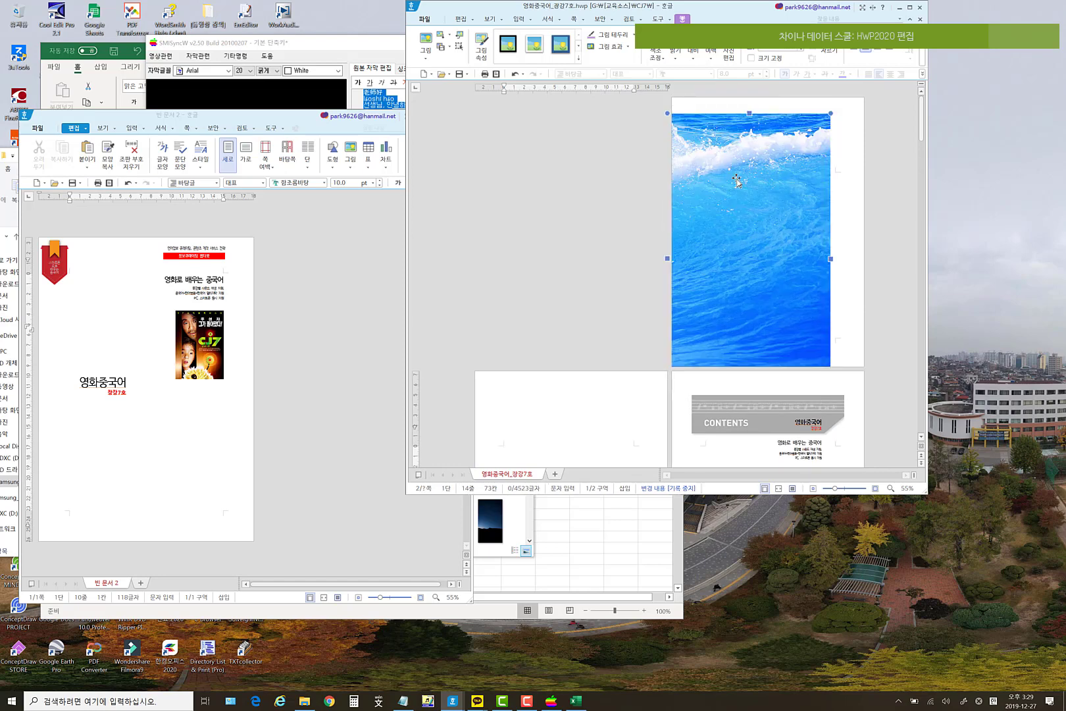
left_click_drag(736, 180, 751, 153)
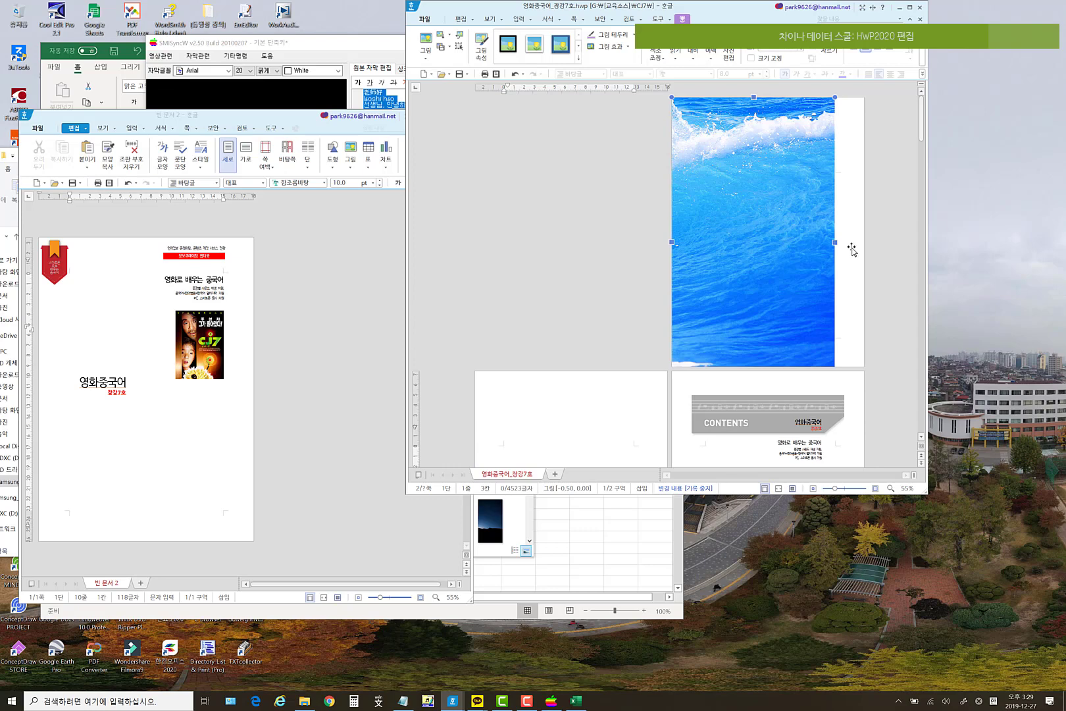
left_click_drag(835, 242, 866, 239)
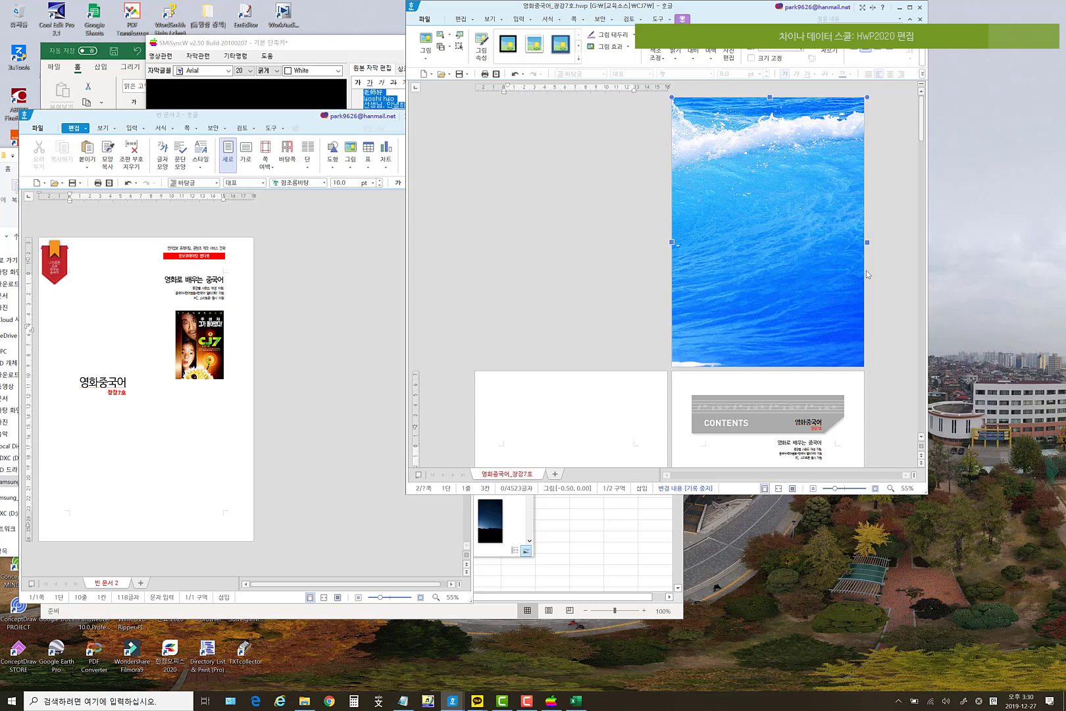
- Copy the red ribbon badge from the blank document copy of the cover into the textbook document
left_click(63, 266)
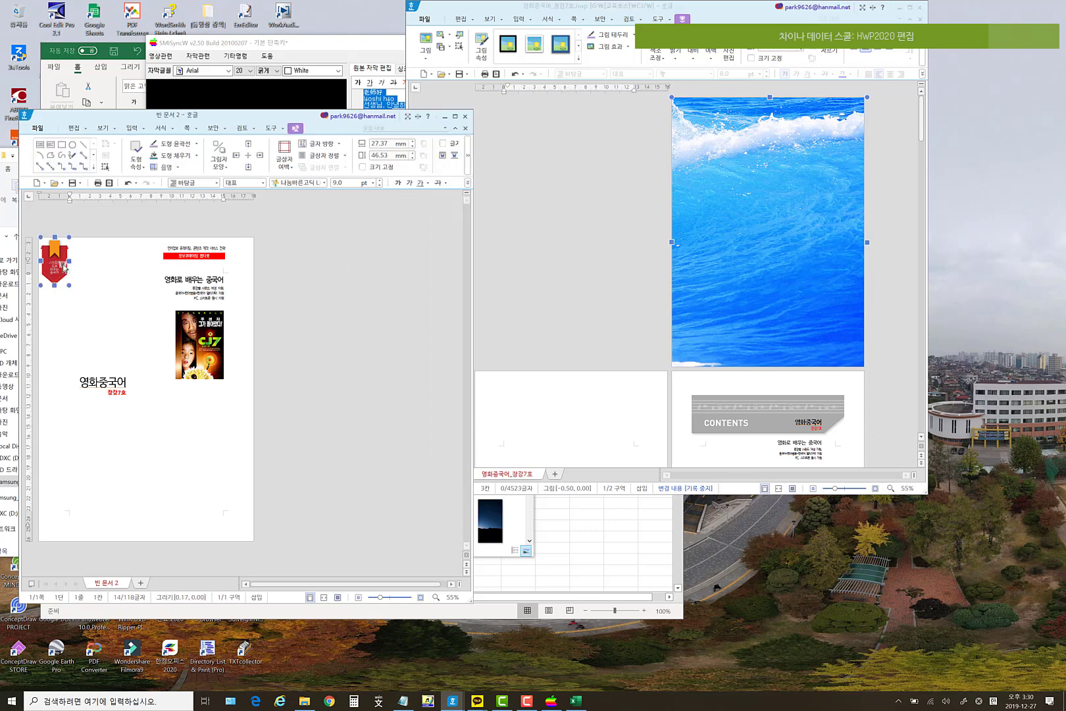
left_click(711, 177)
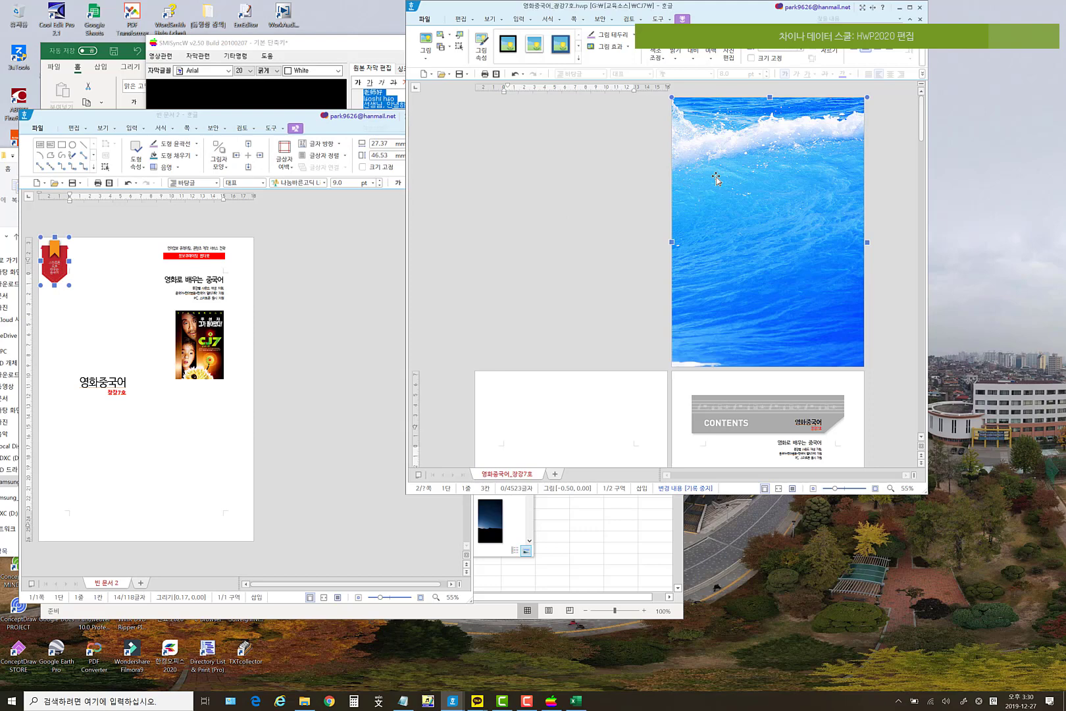
key("ctrl+v")
left_click_drag(490, 398, 737, 202)
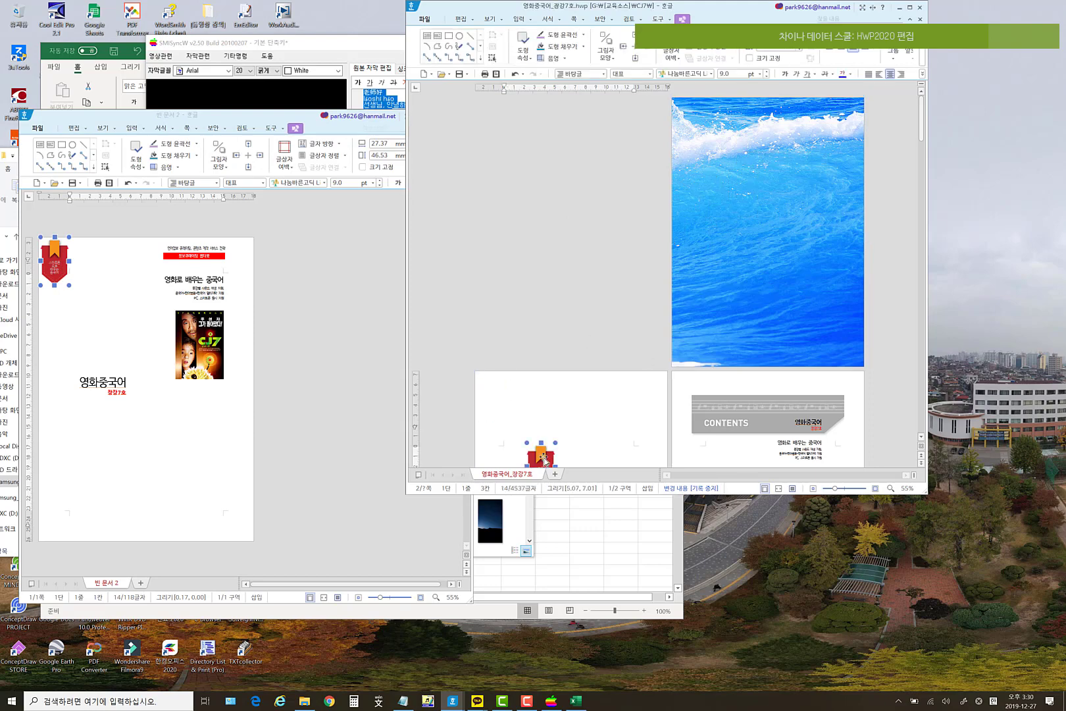
- Change the pasted ribbon badge's placement relative to the text and try to move it onto the wave picture
right_click(545, 455)
left_click(566, 453)
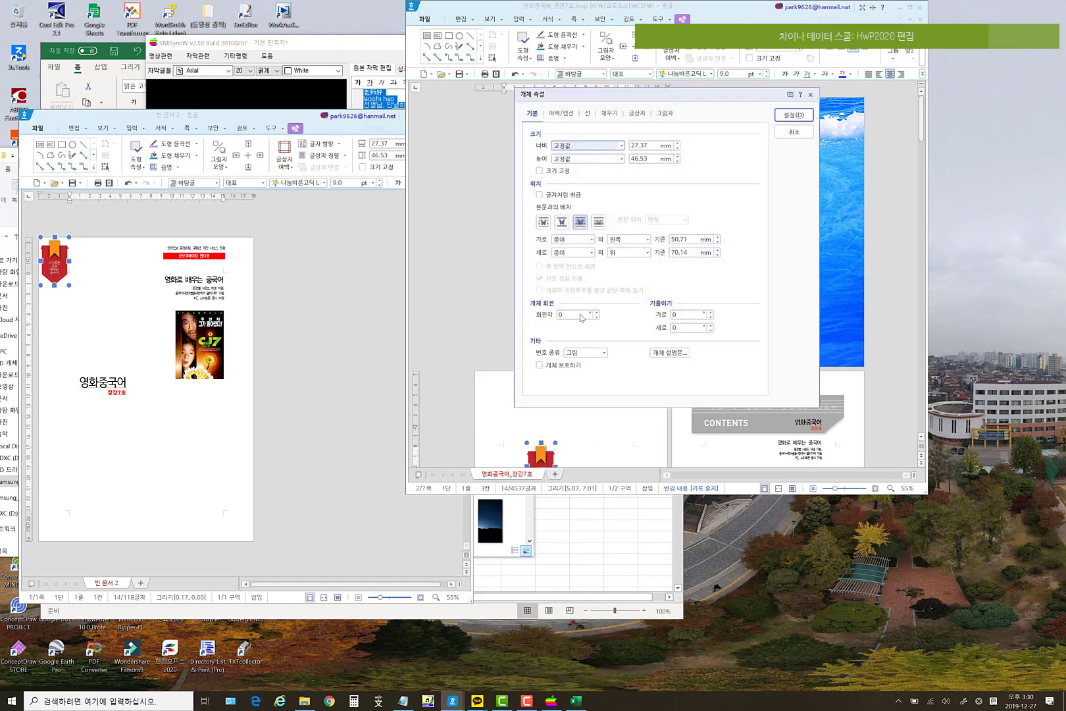
left_click(598, 227)
left_click(793, 114)
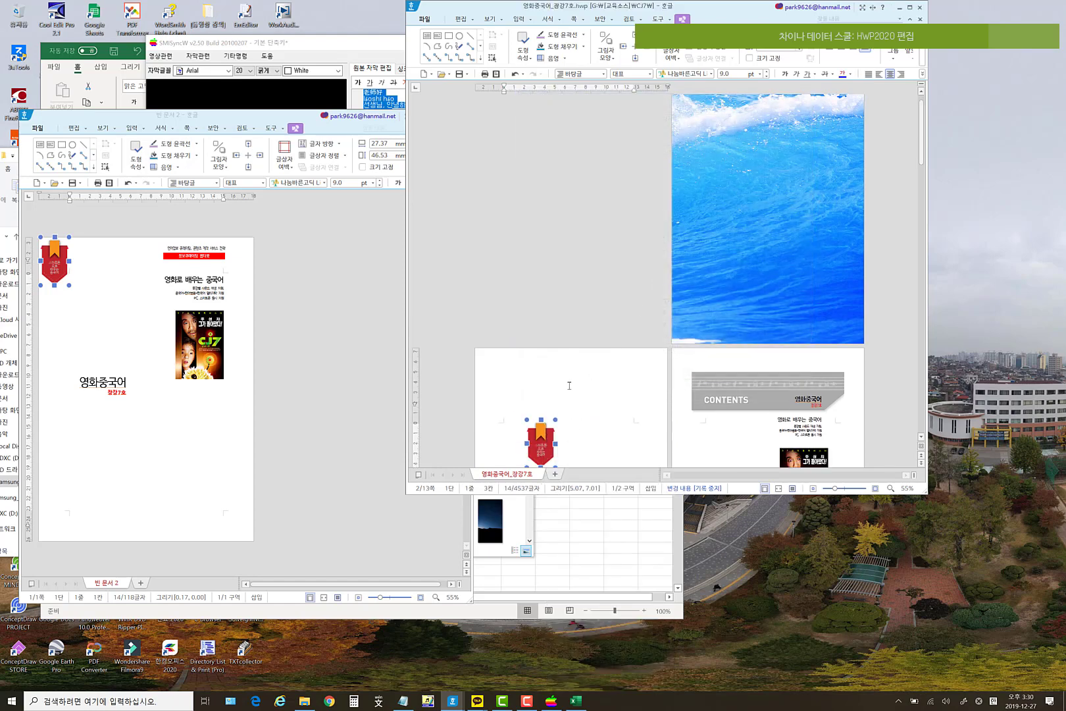
left_click_drag(537, 441, 744, 135)
- Set the wave picture's placement relative to the text to 글 뒤로 so that it lies behind the cover elements
left_click(809, 157)
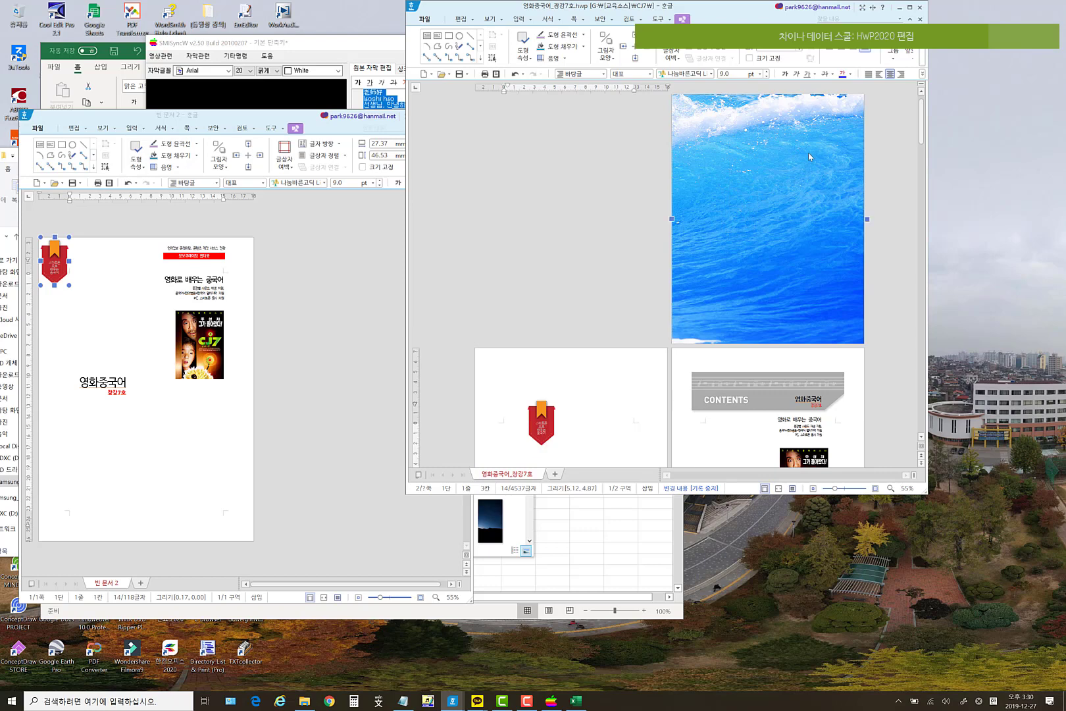
right_click(796, 142)
mouse_move(851, 205)
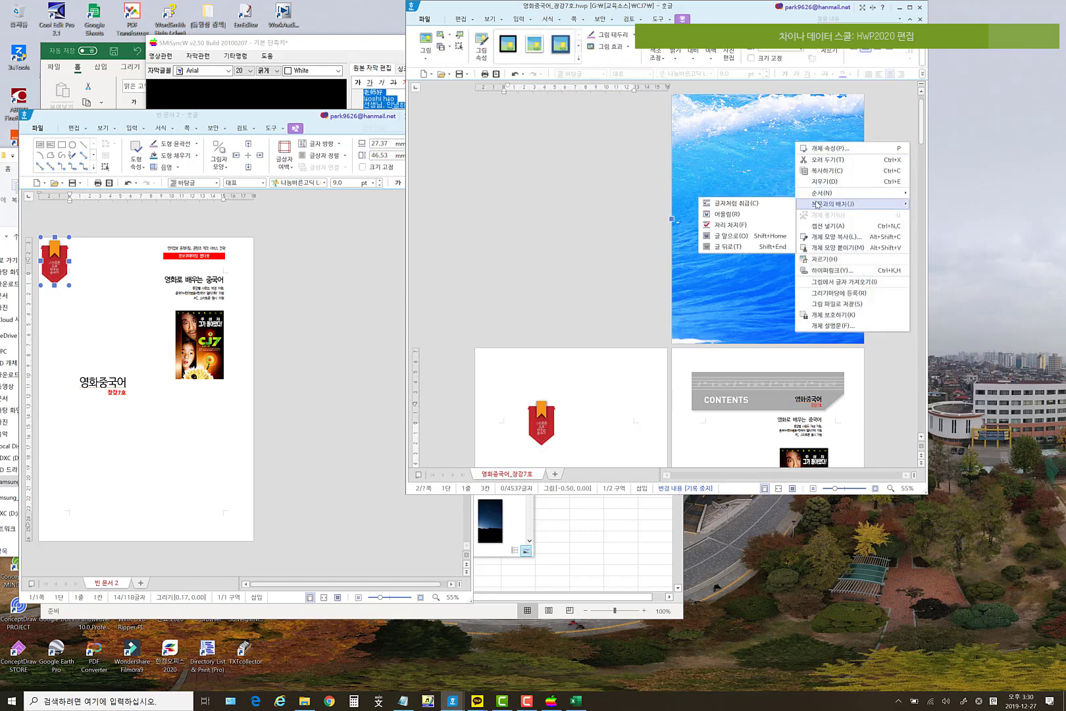
left_click(736, 216)
right_click(753, 198)
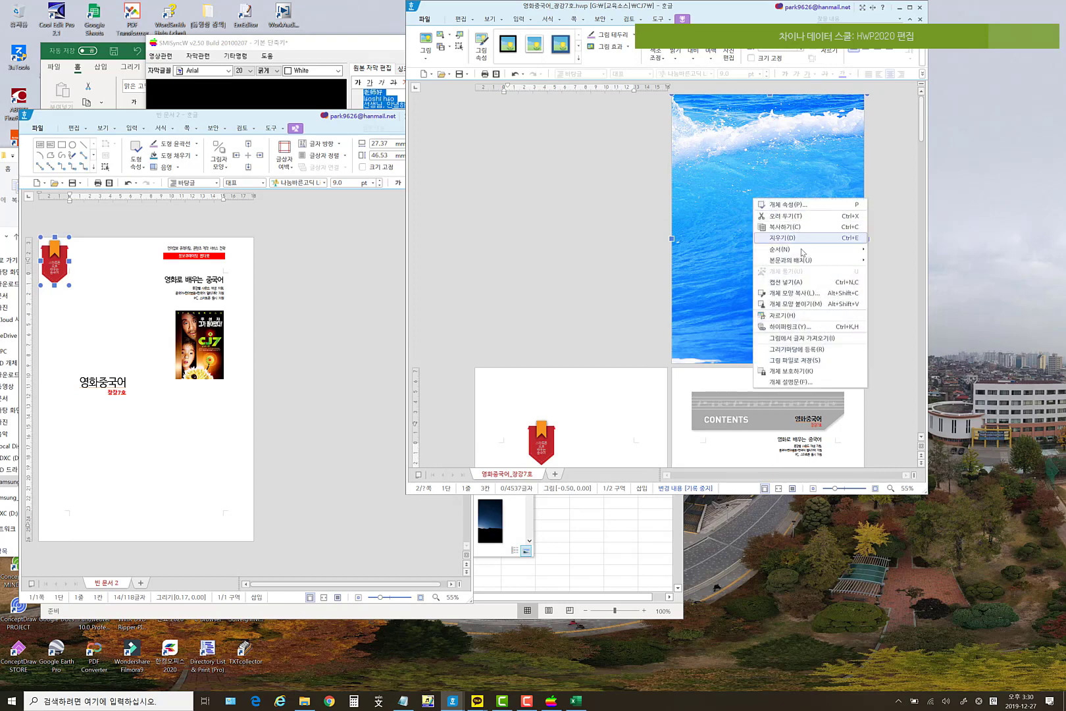
mouse_move(800, 262)
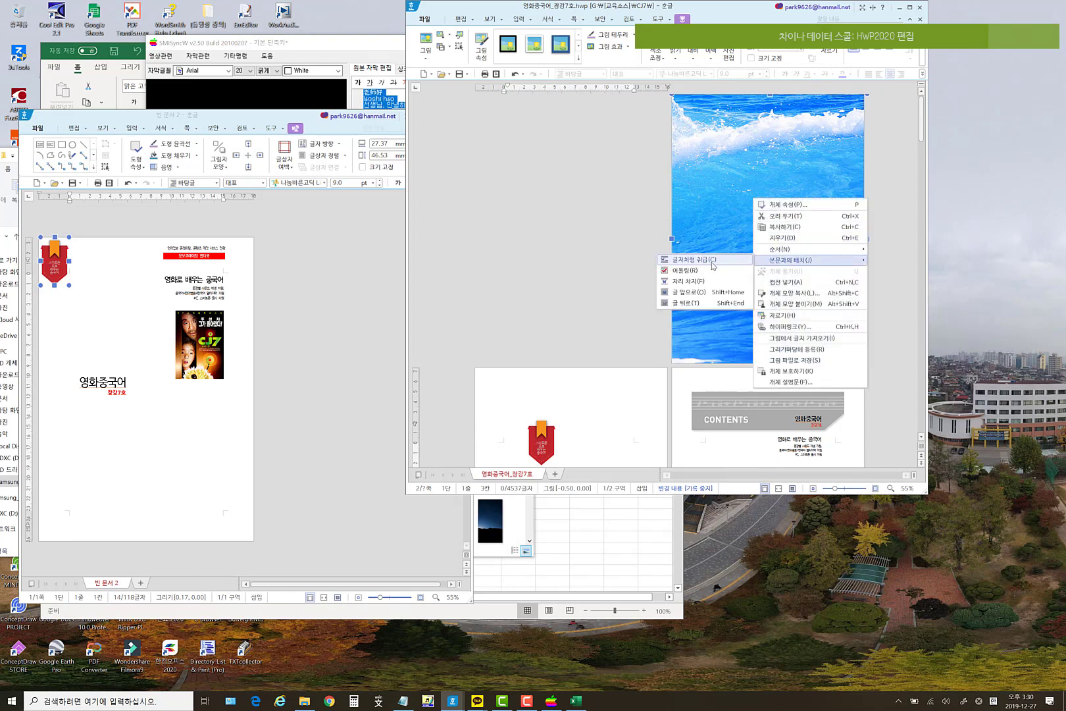
left_click(684, 304)
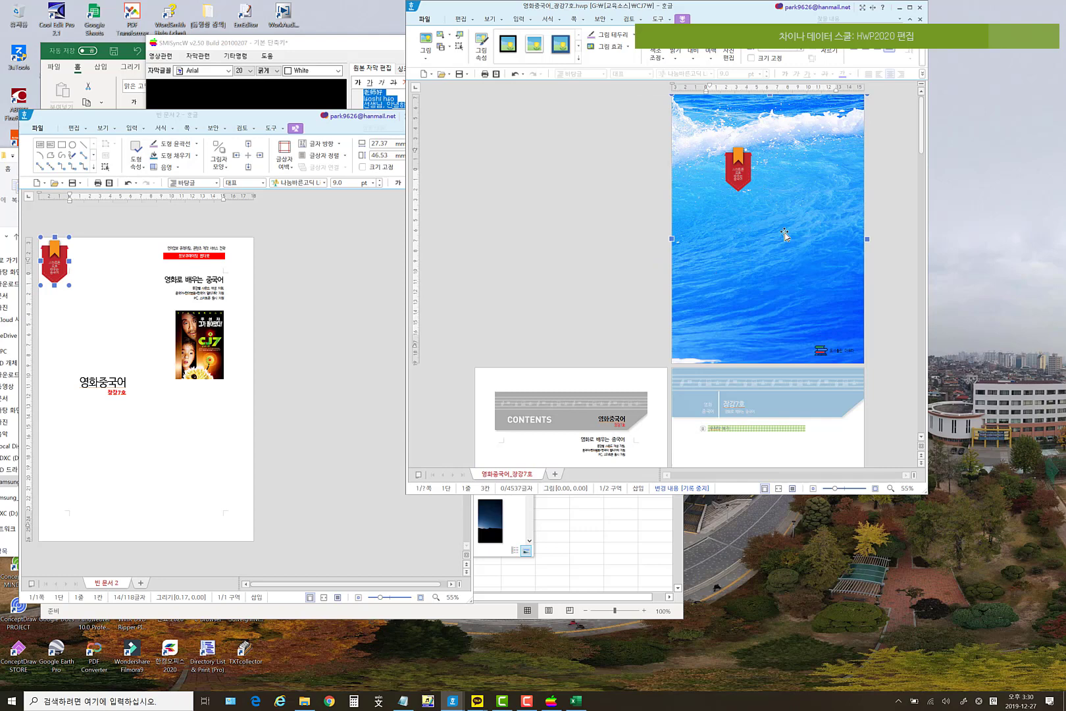
- Move the red ribbon badge to the upper-left corner of the wave cover page
left_click(742, 169)
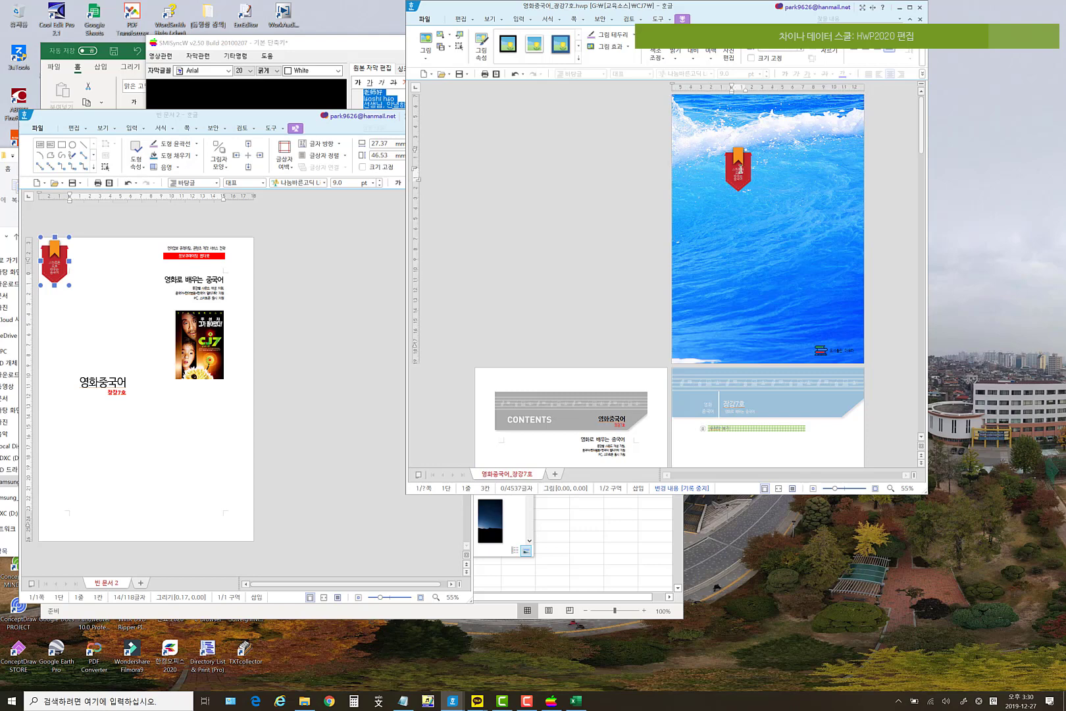
left_click_drag(742, 163, 690, 113)
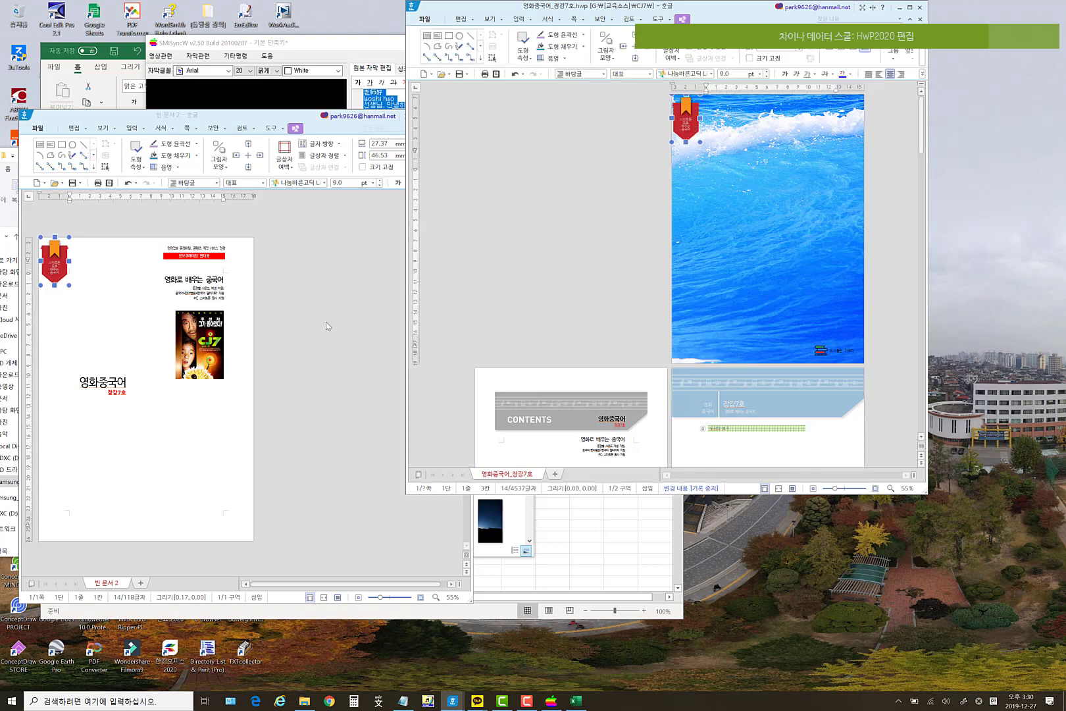
- Copy the one-line heading table above the red banner from the second document onto the wave cover
left_click(192, 245)
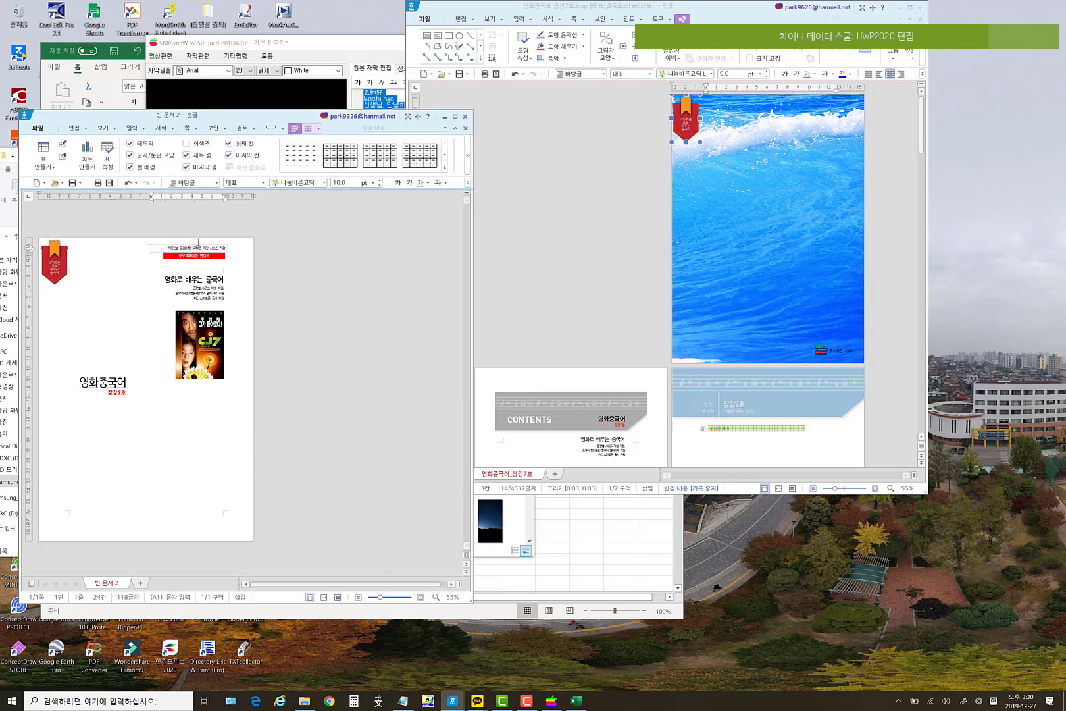
left_click(810, 214)
key("ctrl+v")
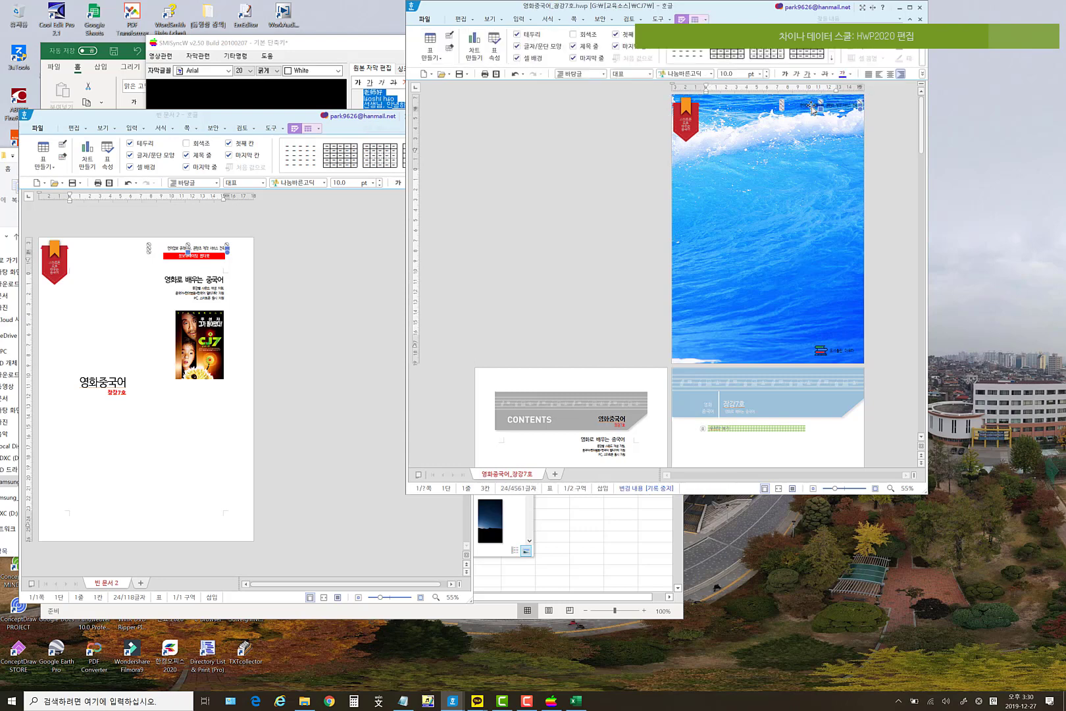
left_click(794, 106)
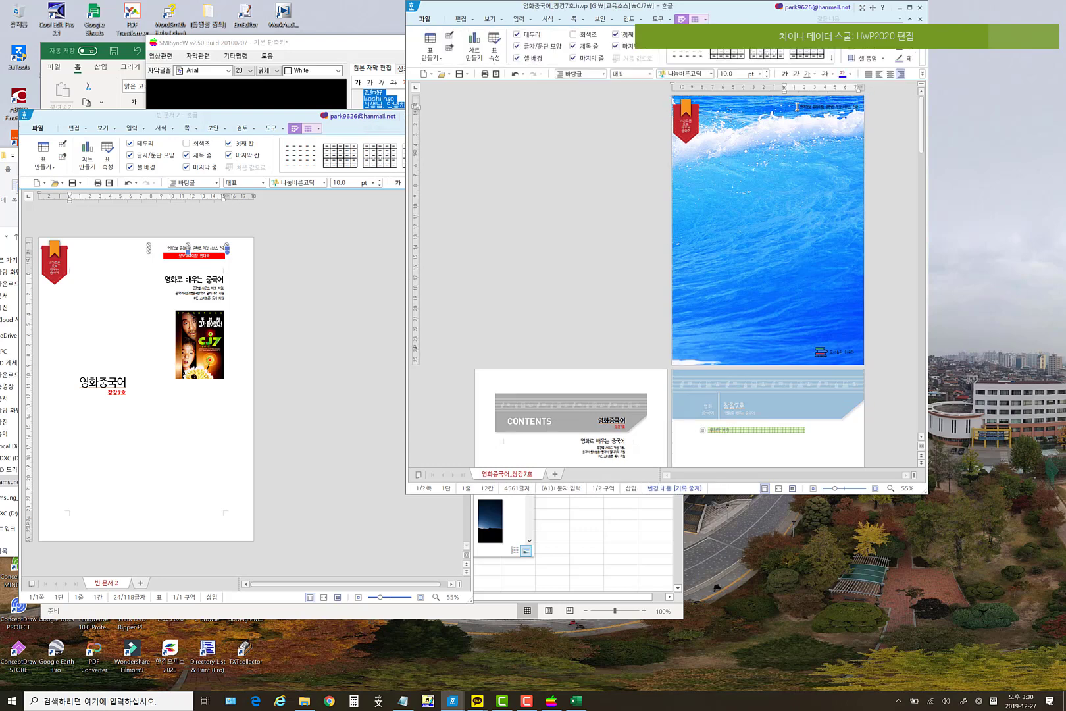
- Set the font color of the one-line heading at the top of the wave cover to white
left_click_drag(797, 106, 882, 106)
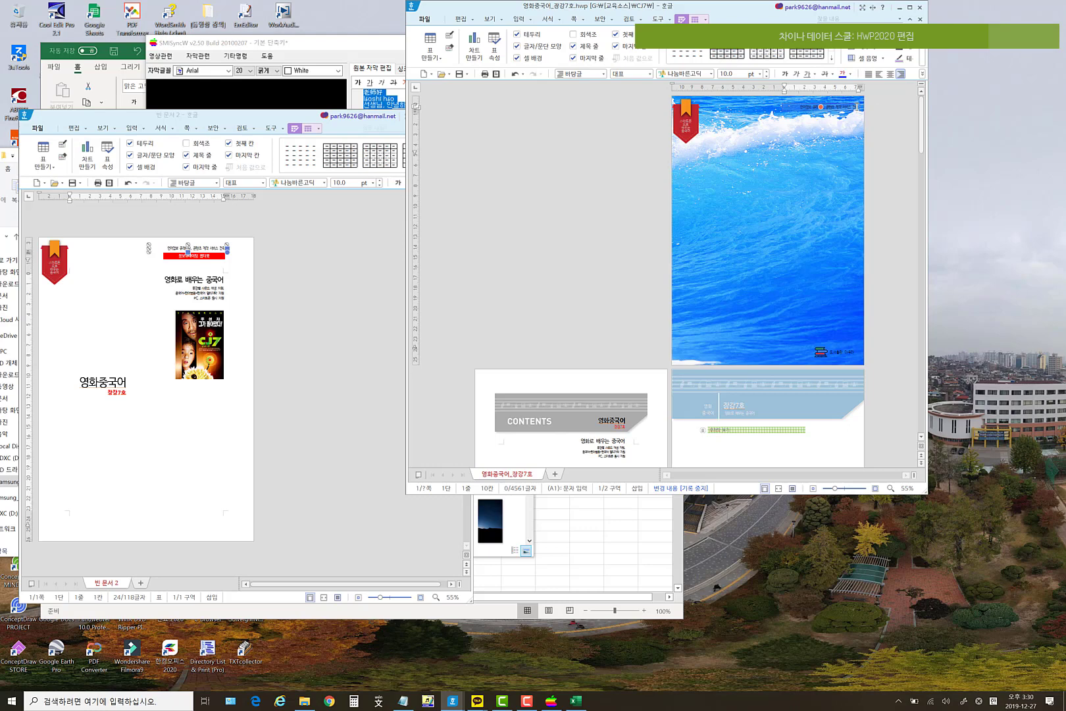
triple_click(856, 105)
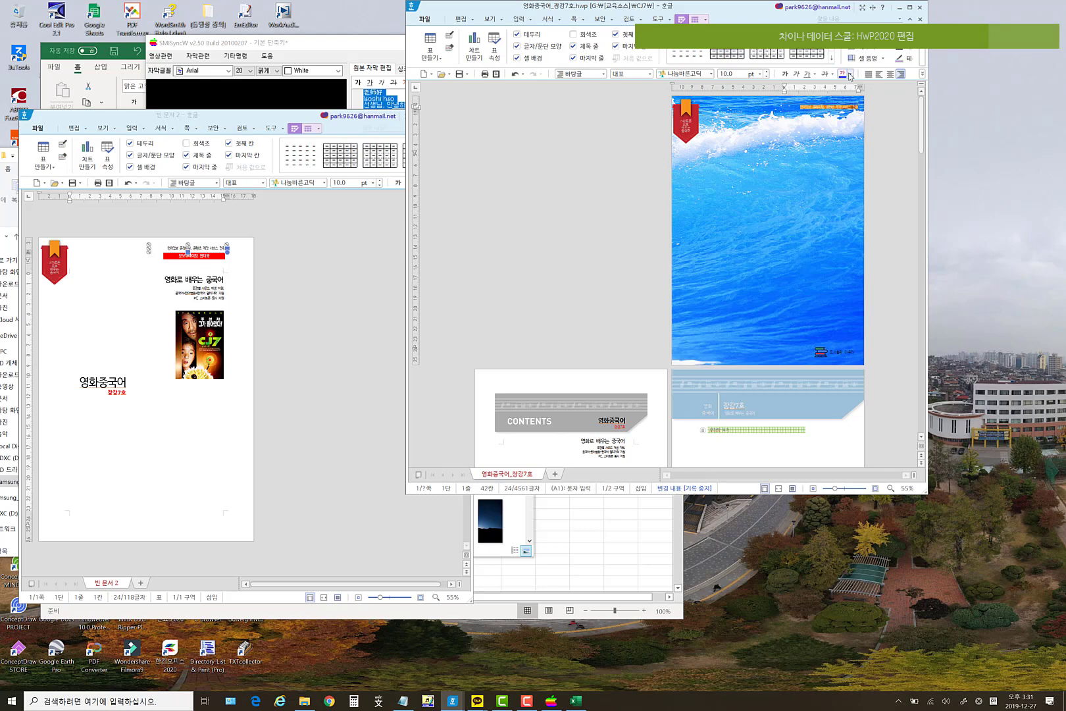
left_click(851, 73)
left_click(747, 113)
left_click(869, 149)
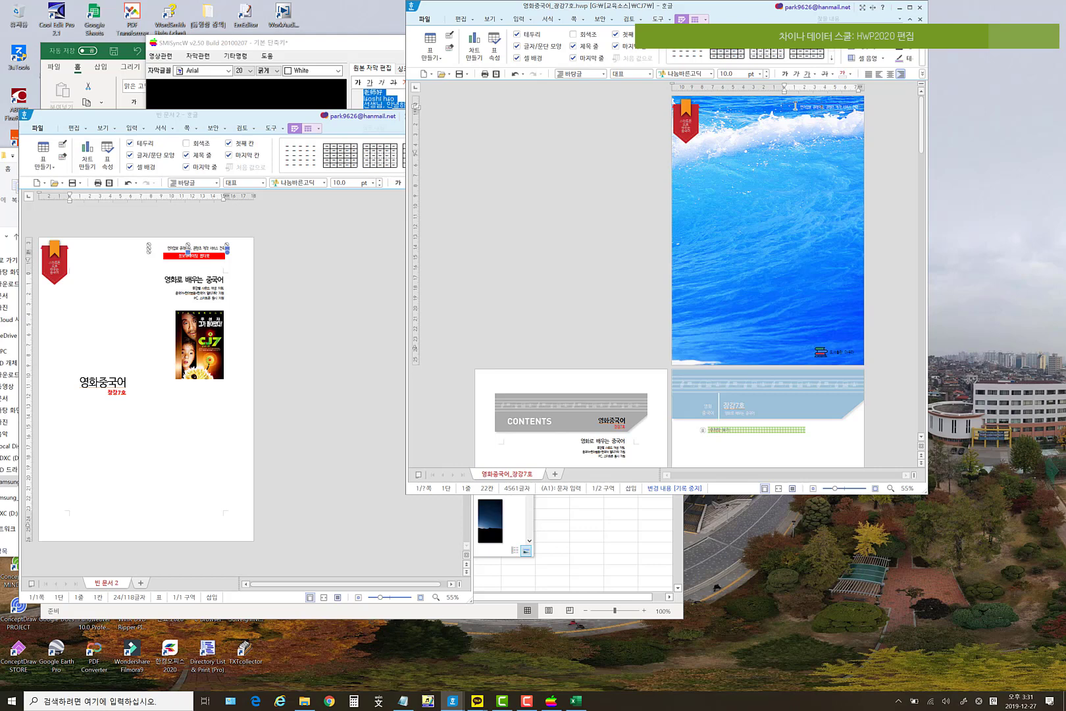
left_click_drag(795, 105, 845, 106)
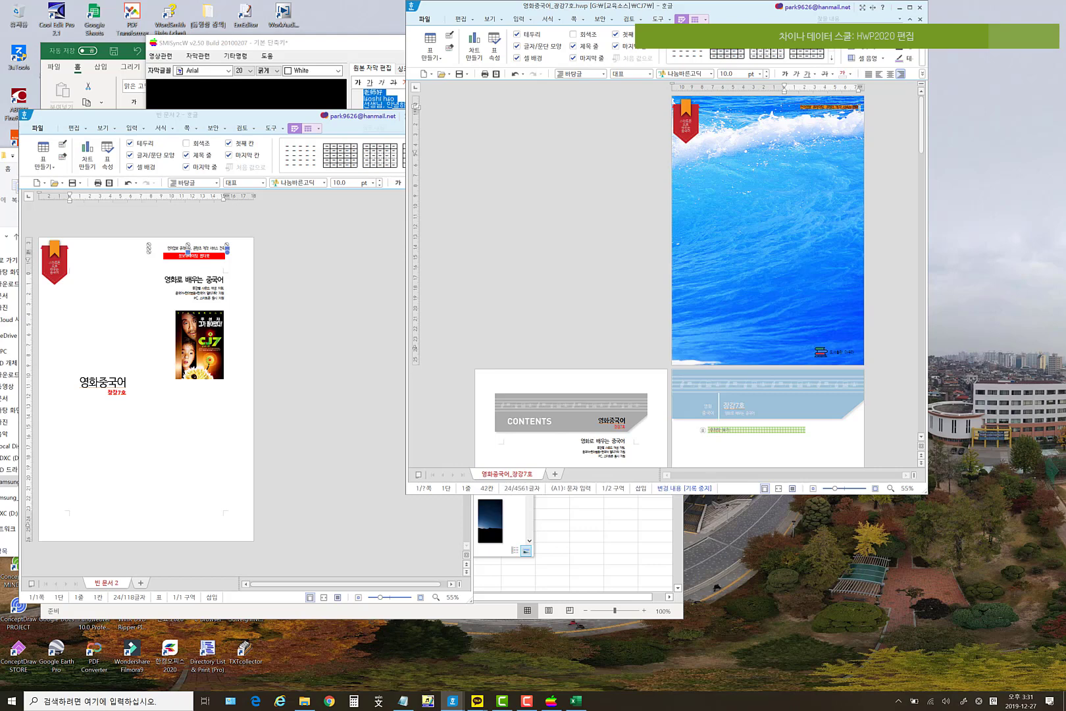
- Copy the red banner from the second document onto the wave cover, directly below the white heading
left_click(209, 261)
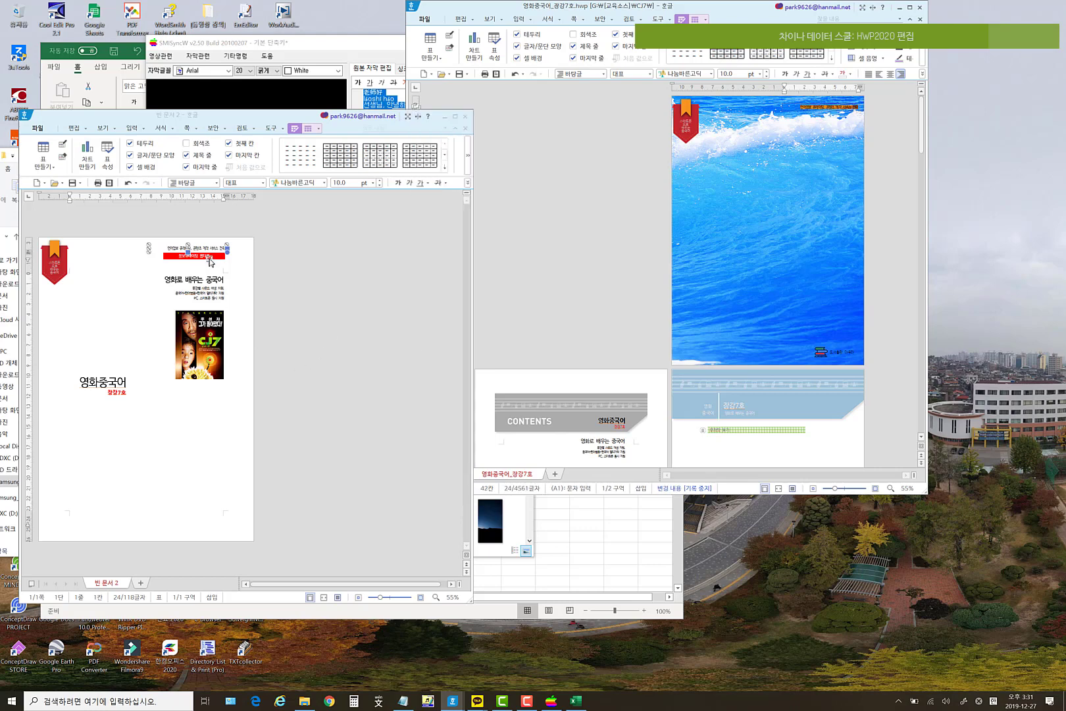
left_click(822, 193)
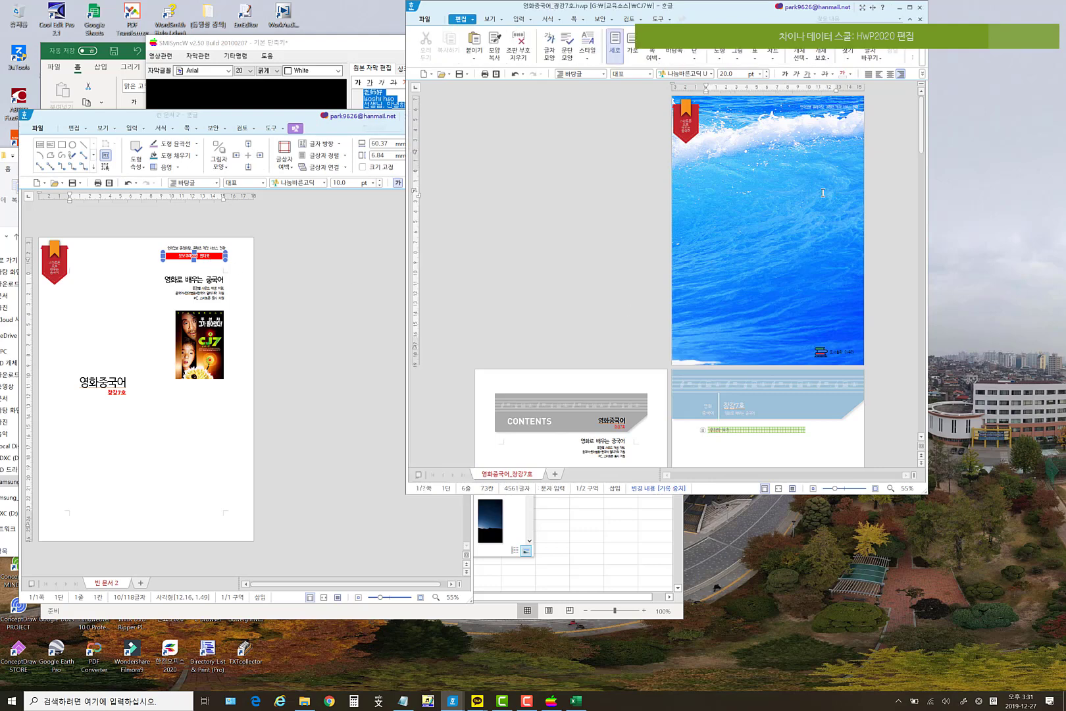
key("ctrl+v")
- Copy the "영화로 배우는 중국어" text box from the second document onto the wave cover and make its text white
left_click(214, 276)
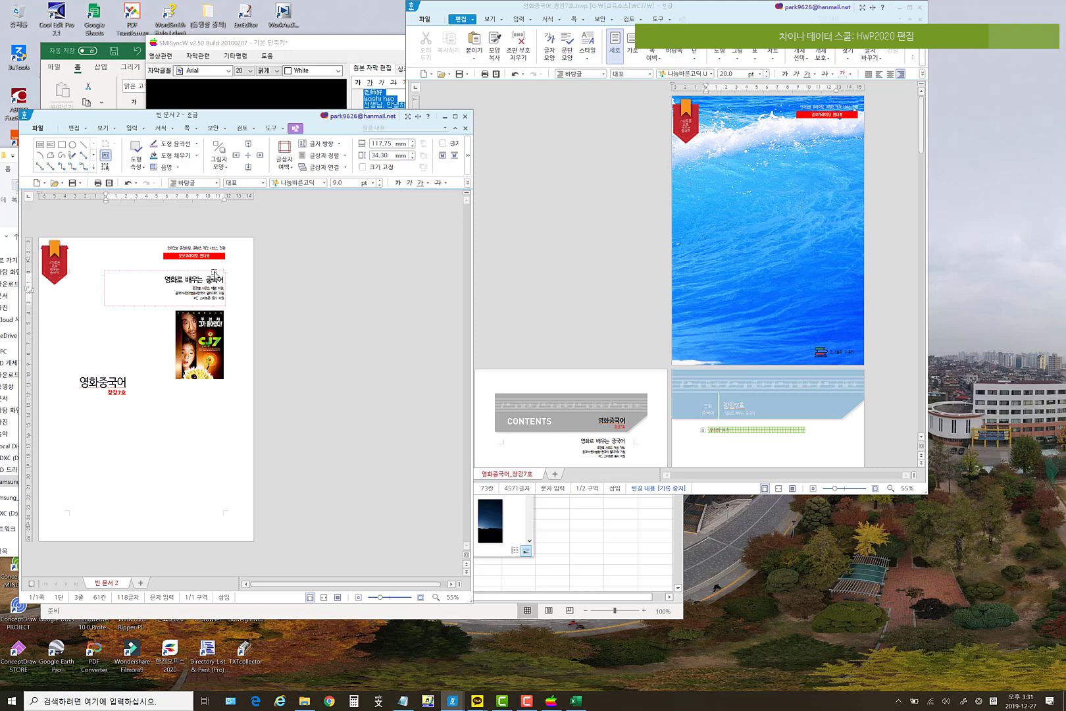
left_click(213, 272)
key("ctrl+c")
left_click(820, 232)
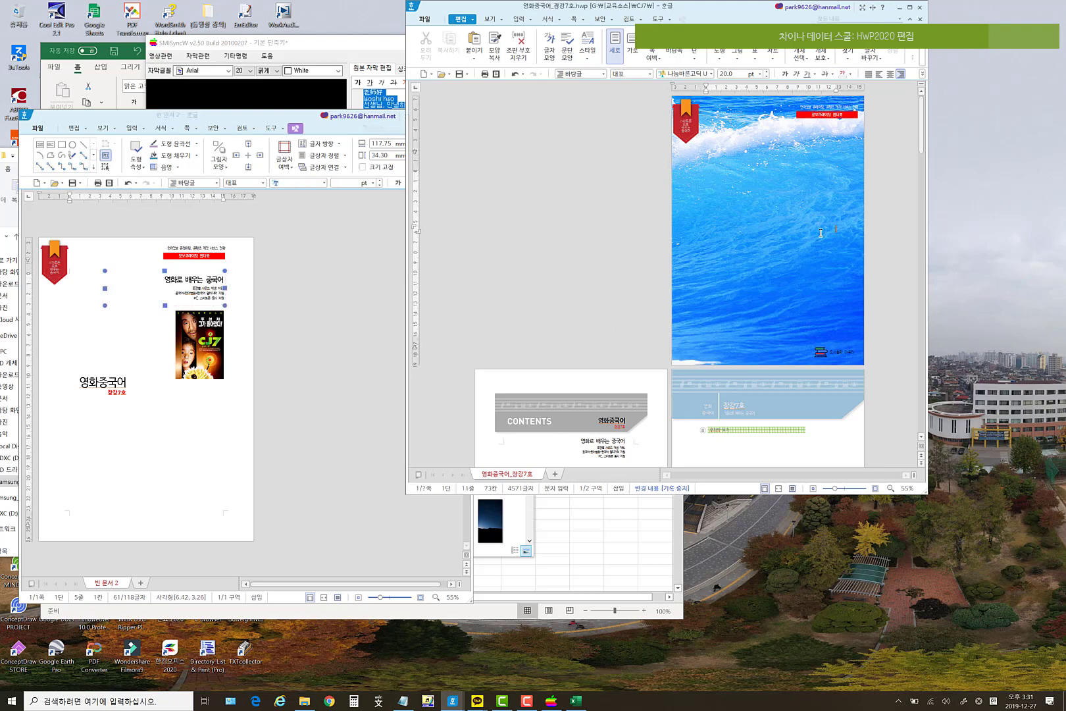
key("ctrl+v")
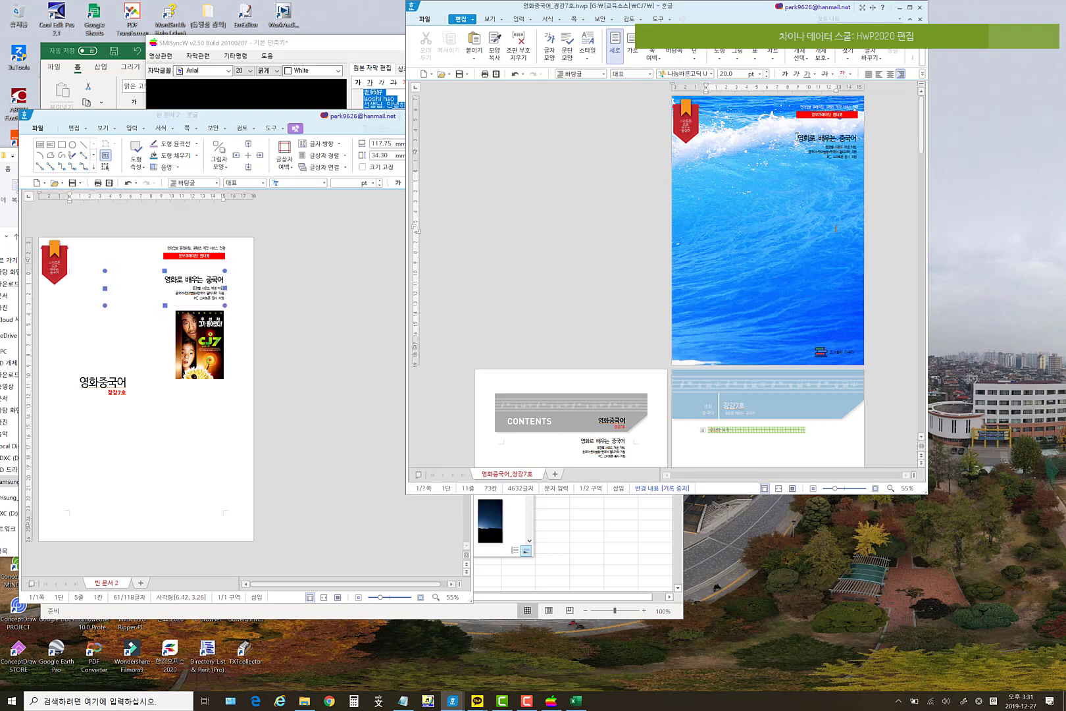
left_click_drag(857, 138, 858, 156)
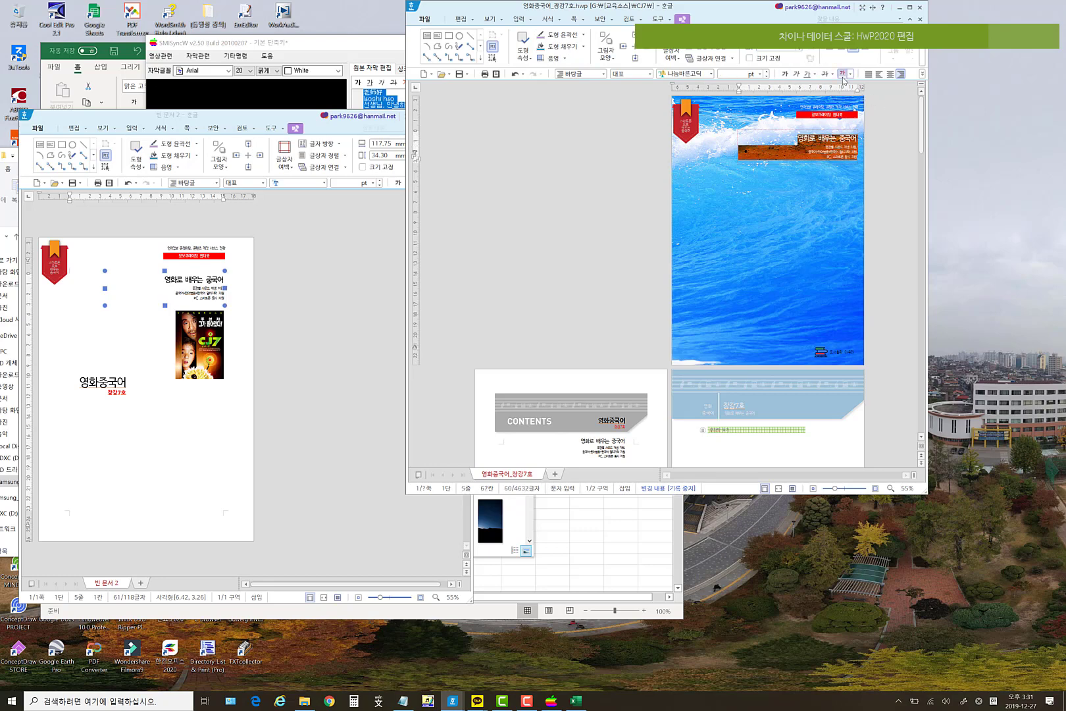
- Copy the CJ7 movie poster from the second document onto the wave cover and place it below the white text box
left_click(312, 337)
left_click(215, 340)
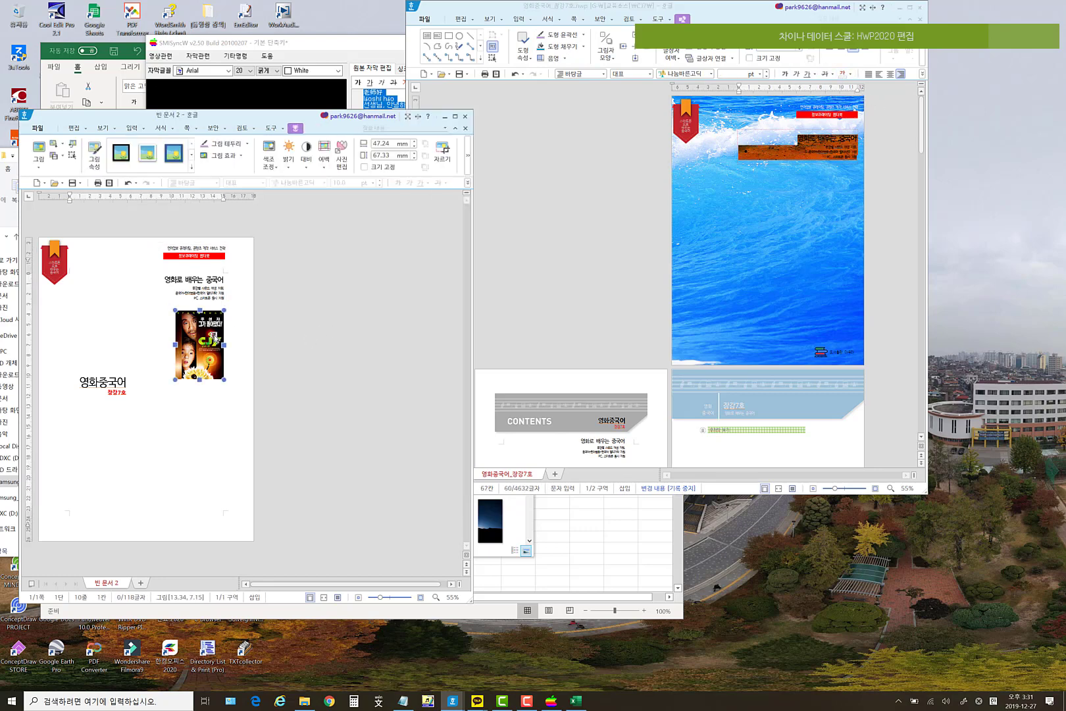
key("ctrl+c")
left_click(842, 240)
key("ctrl+v")
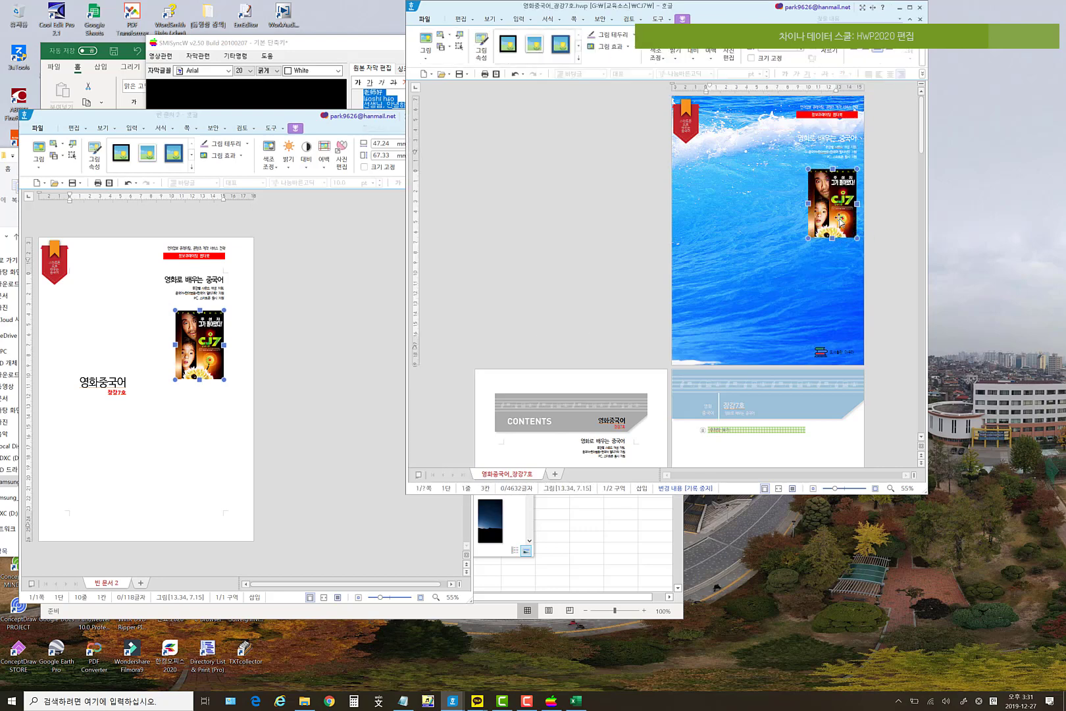
left_click_drag(838, 219, 830, 233)
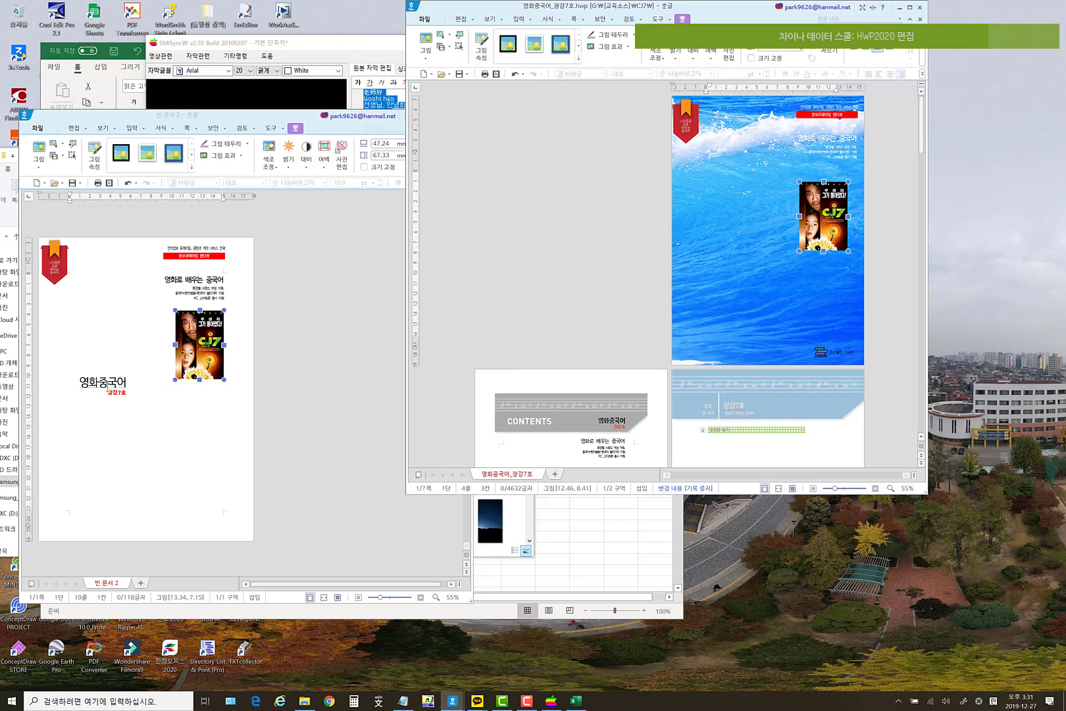
- Copy the "영화중국어 장강7호" title table from the second document onto the wave cover, to the left of the poster
left_click(108, 386)
left_click(116, 373)
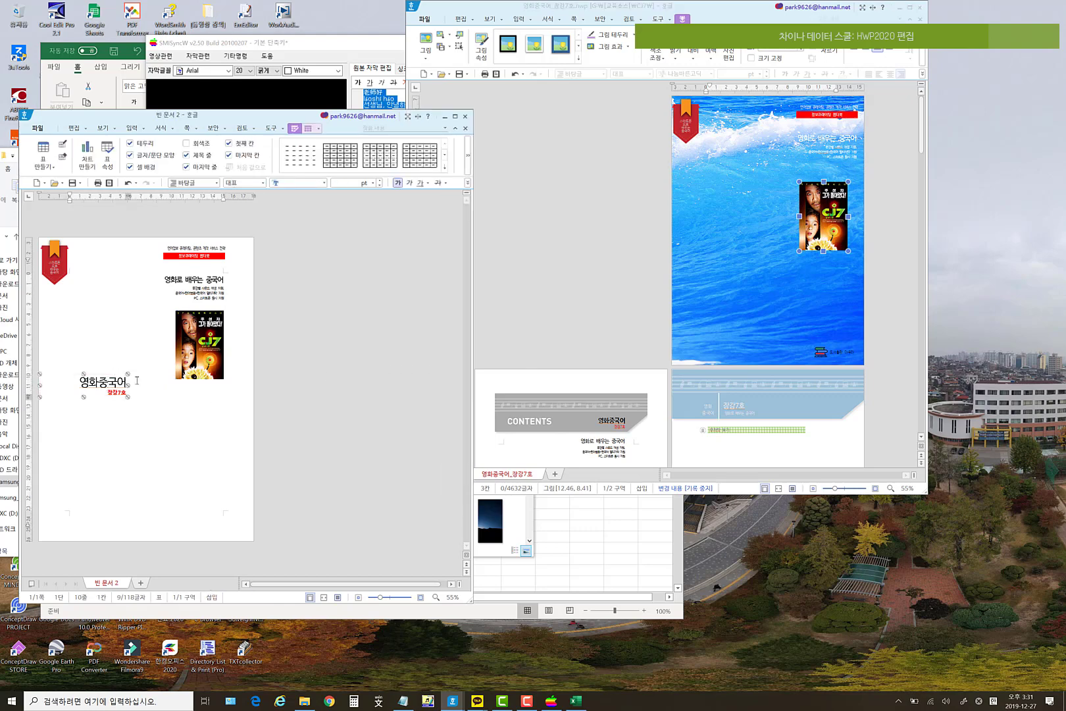
left_click(714, 290)
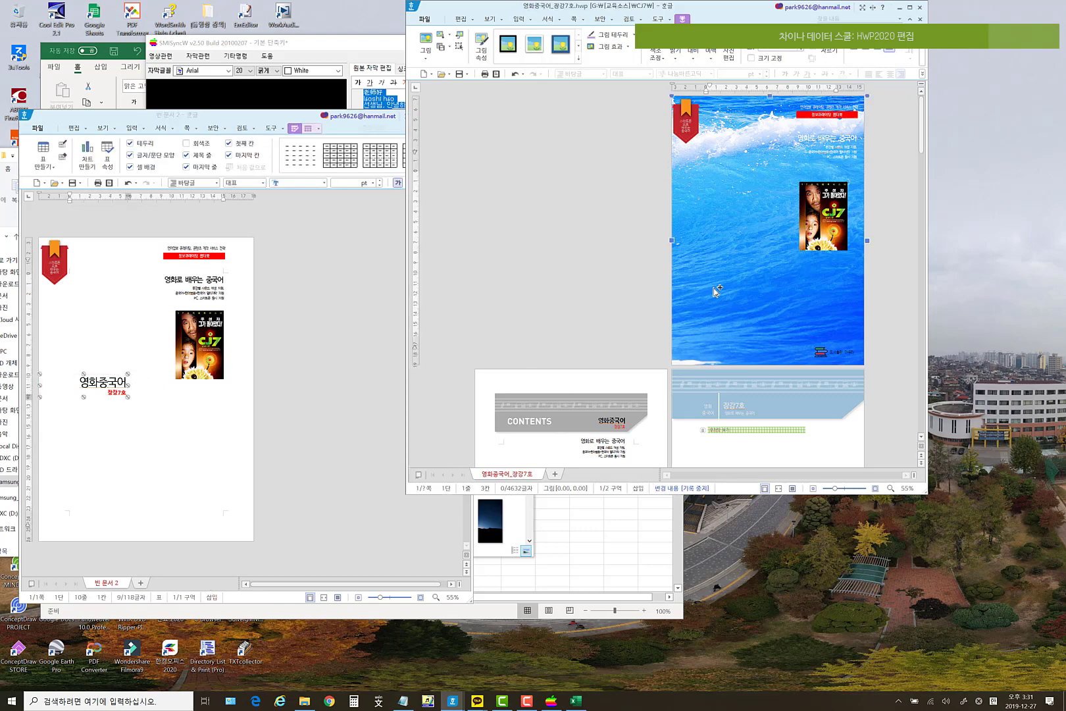
key("ctrl+v")
left_click_drag(744, 247, 753, 233)
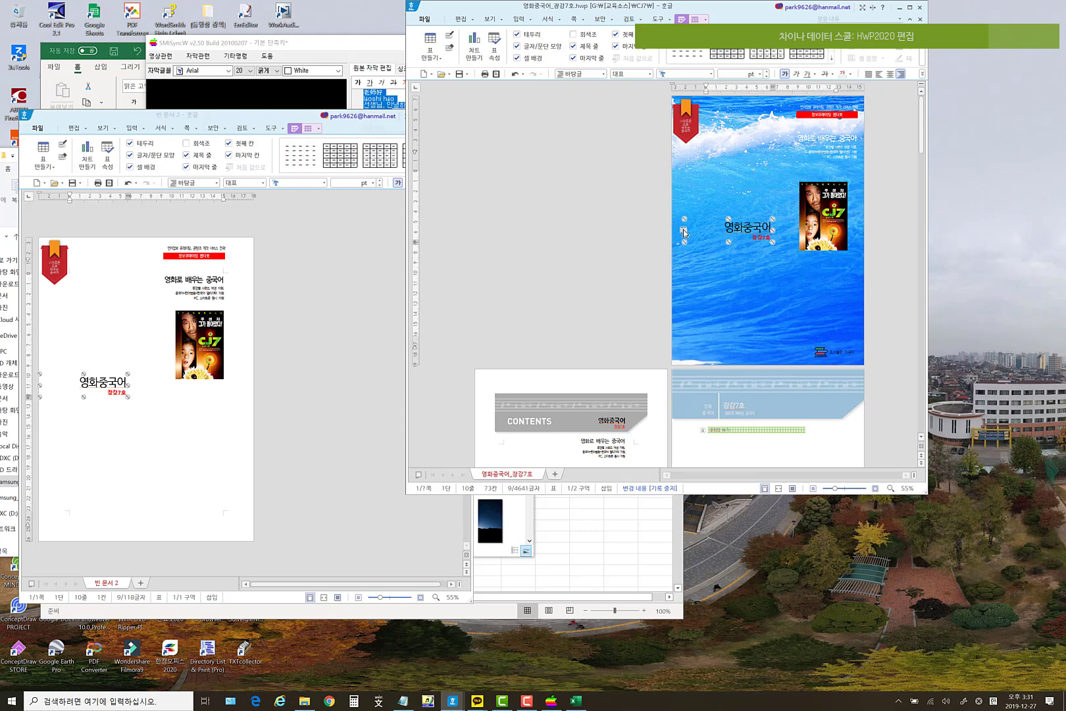
- Review the title table's object properties and move the table rightward until it sits right beside the movie poster
left_click(738, 230)
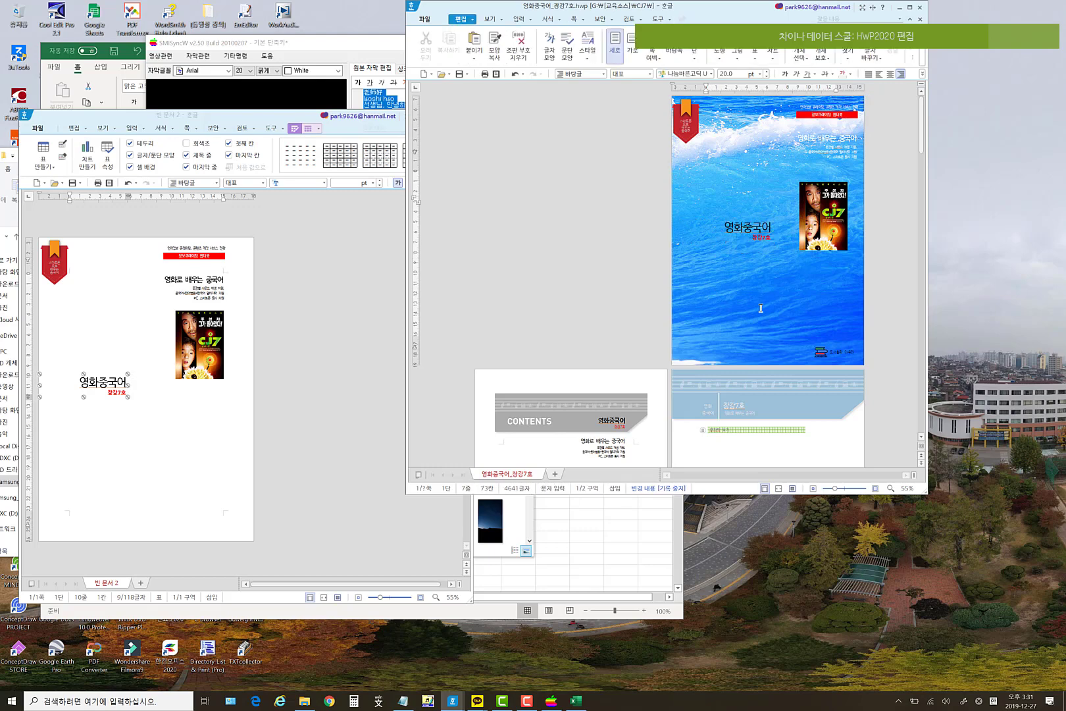
left_click(747, 227)
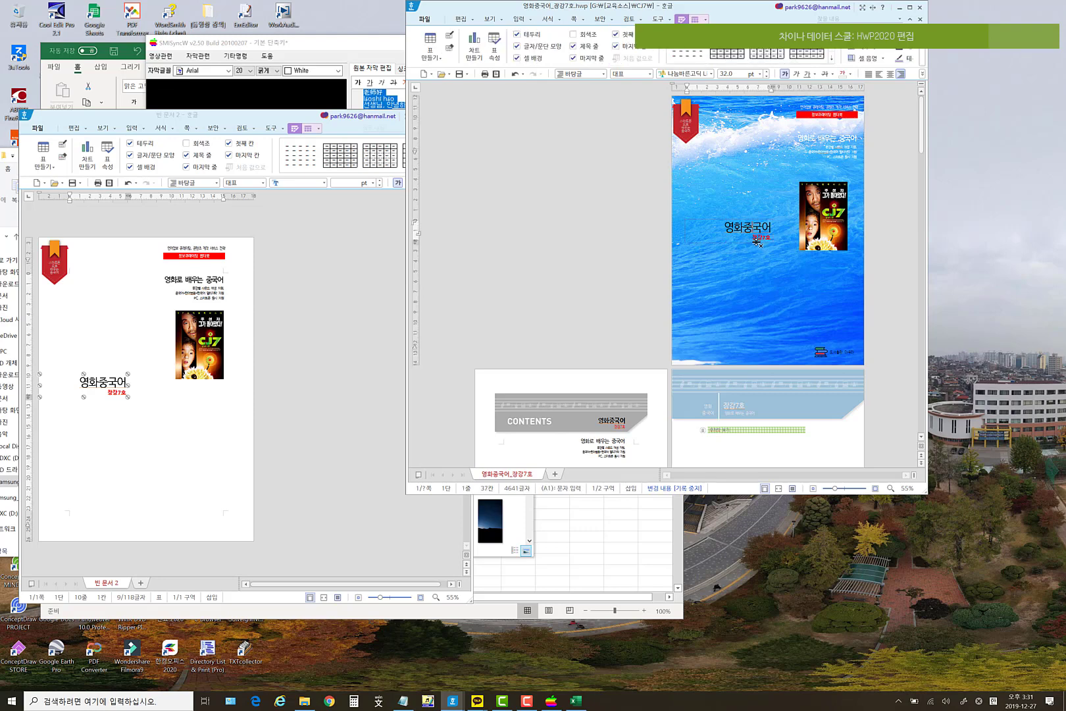
left_click(760, 245)
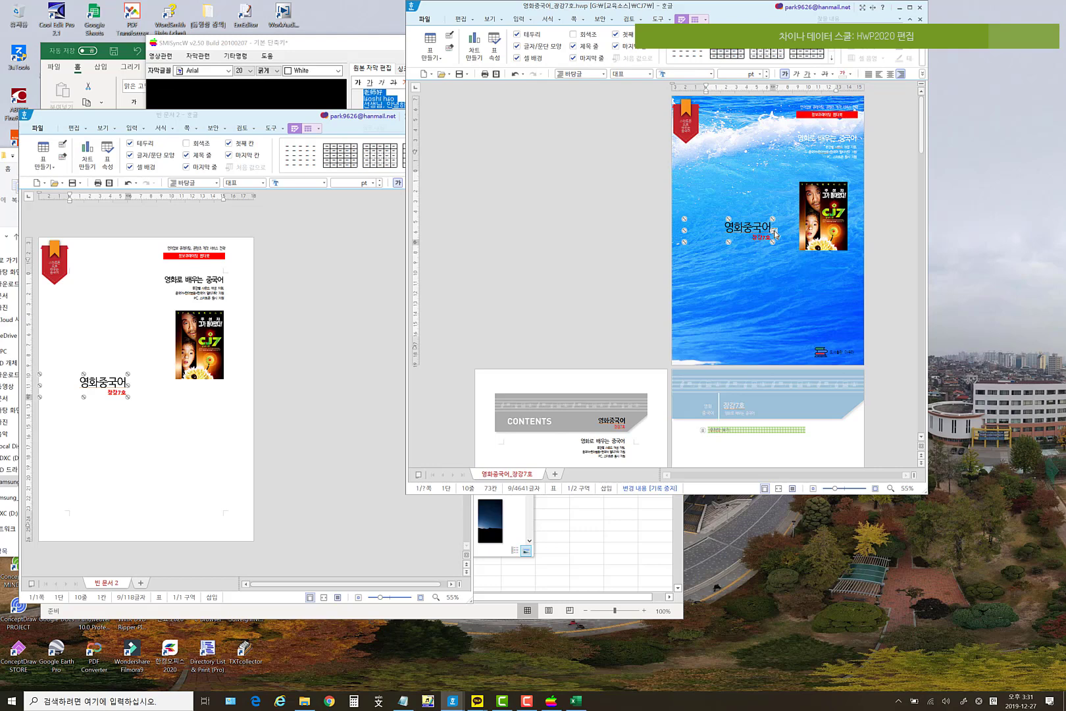
right_click(726, 228)
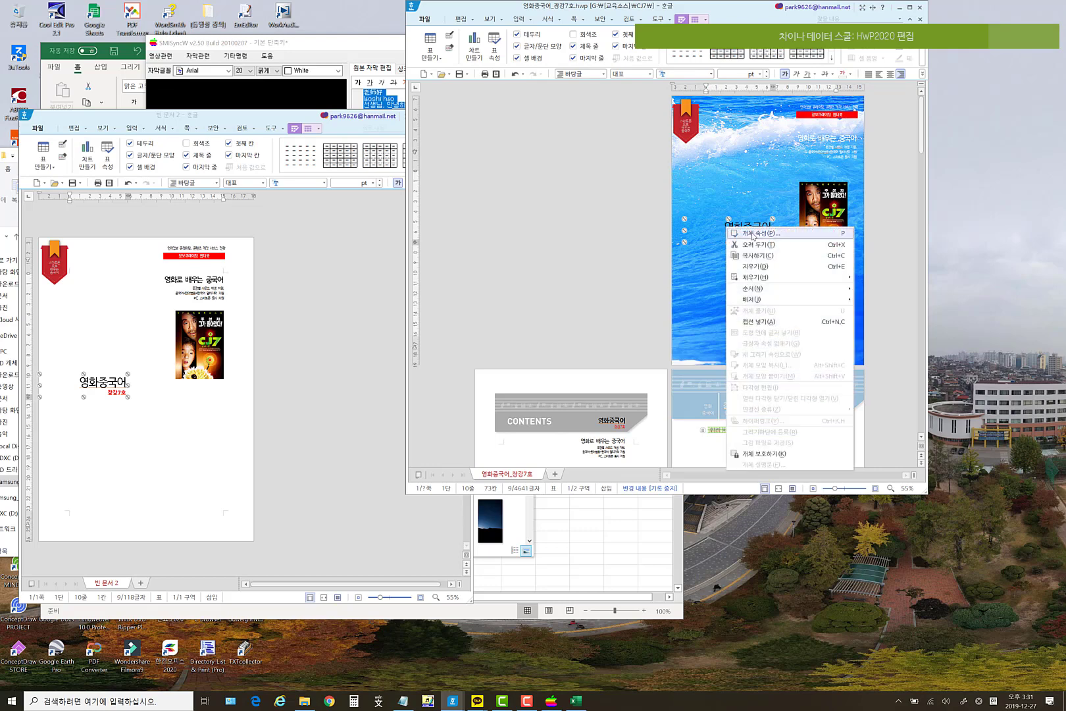
left_click(752, 233)
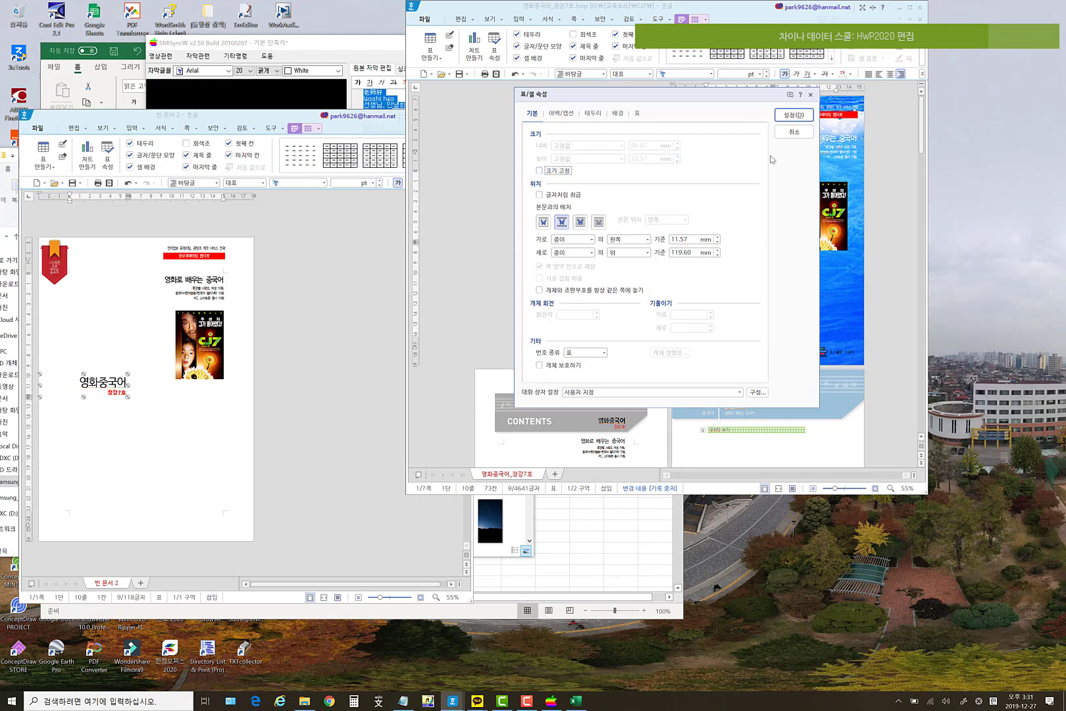
left_click(794, 117)
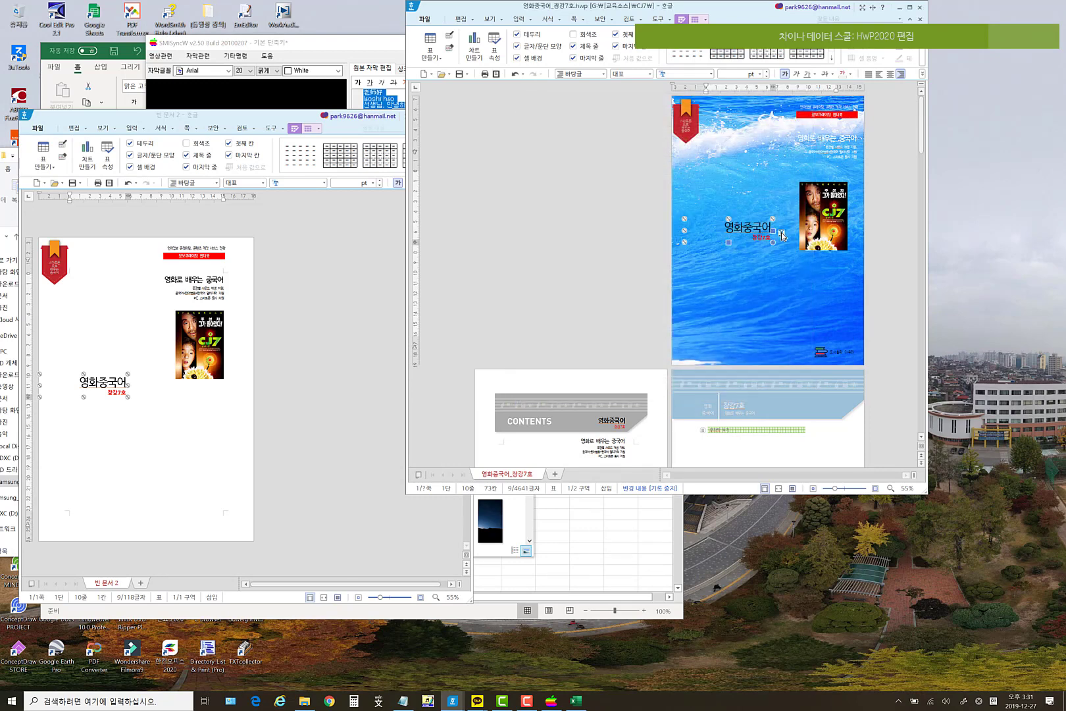
left_click_drag(774, 230, 817, 230)
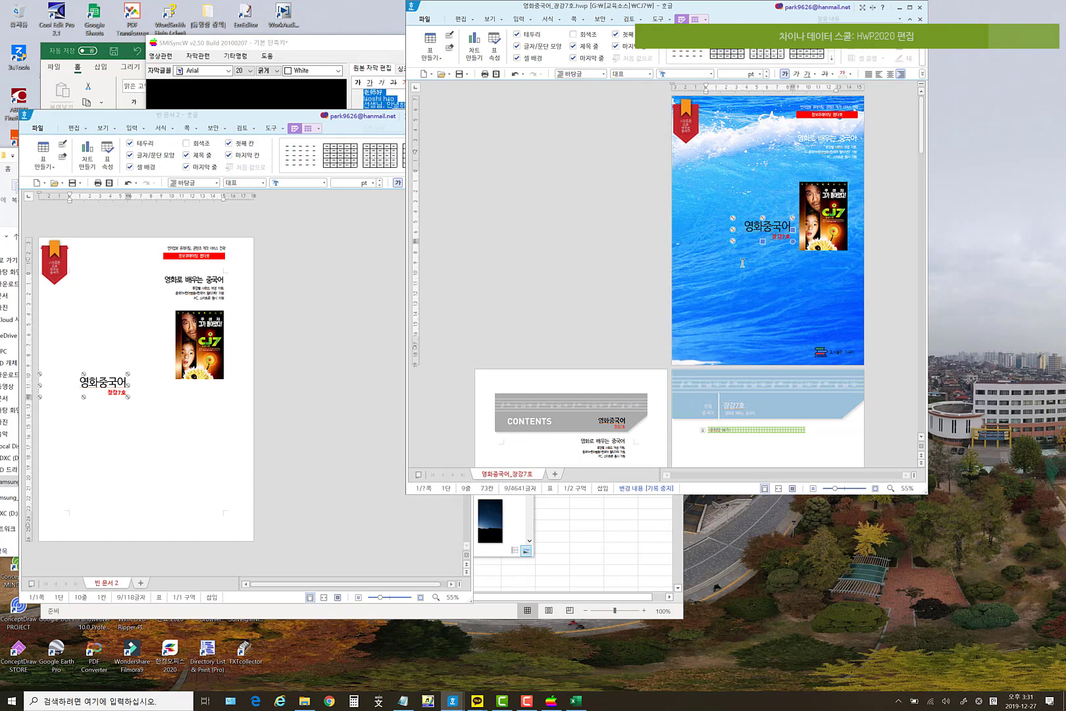
- Deselect the title table and enlarge the textbook document's window in width and height
left_click(711, 189)
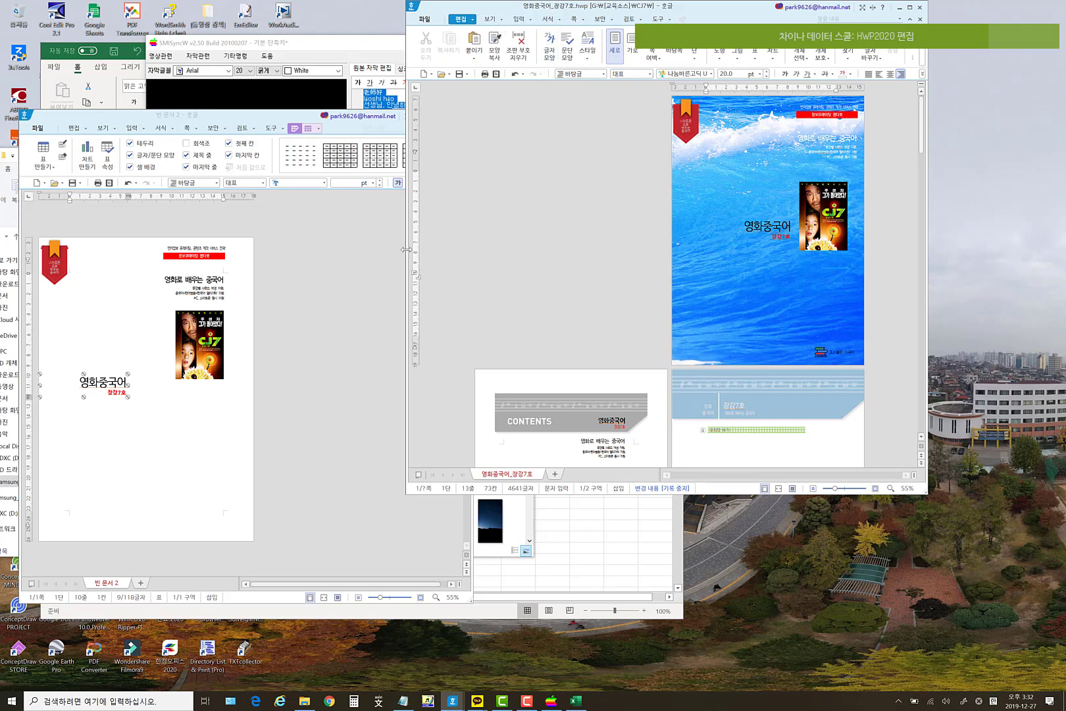
left_click_drag(406, 250, 245, 250)
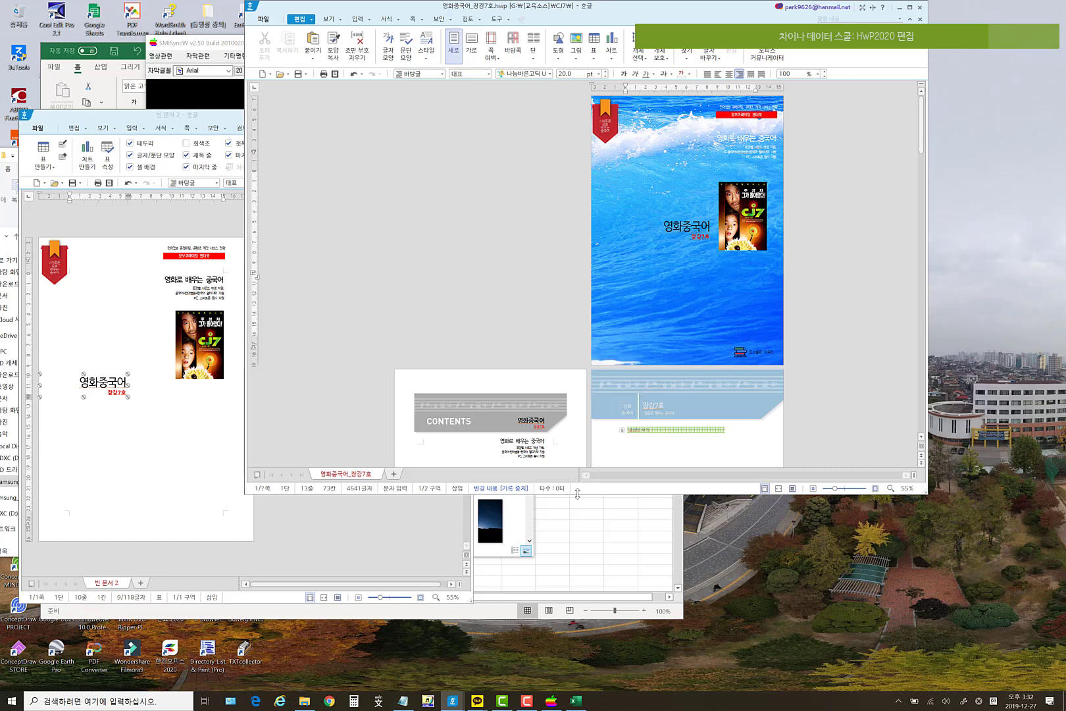
left_click_drag(575, 493, 575, 555)
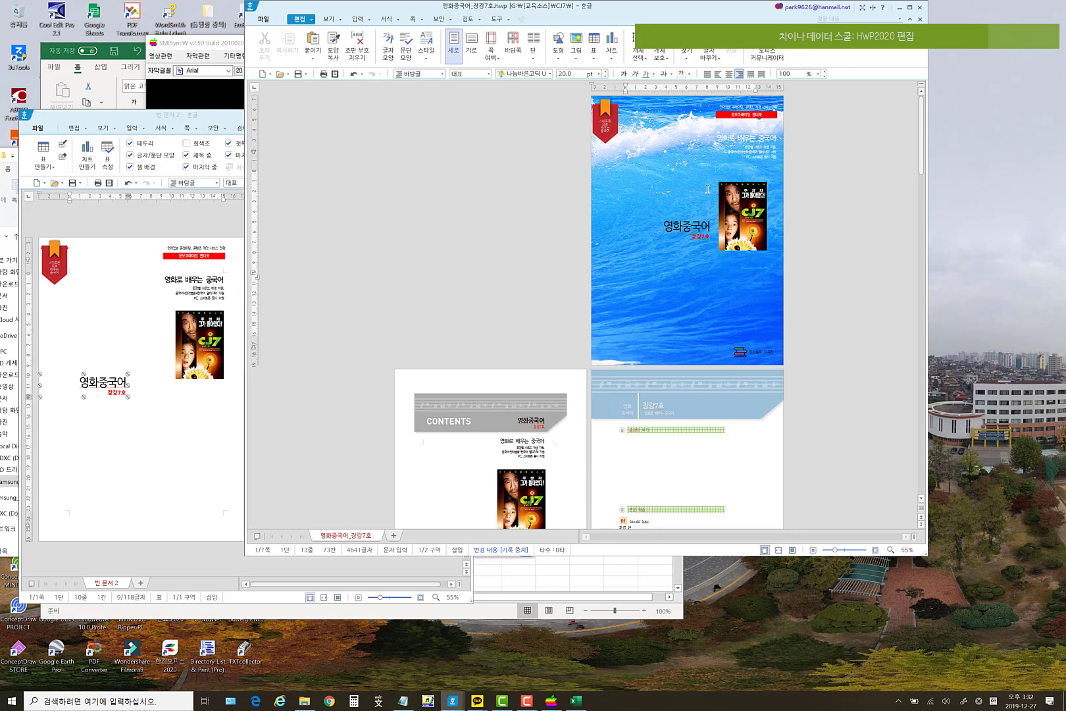
- Start a 글맵시 word art on the cover with the text "장강7호" and a plain rectangle shape
left_click(329, 19)
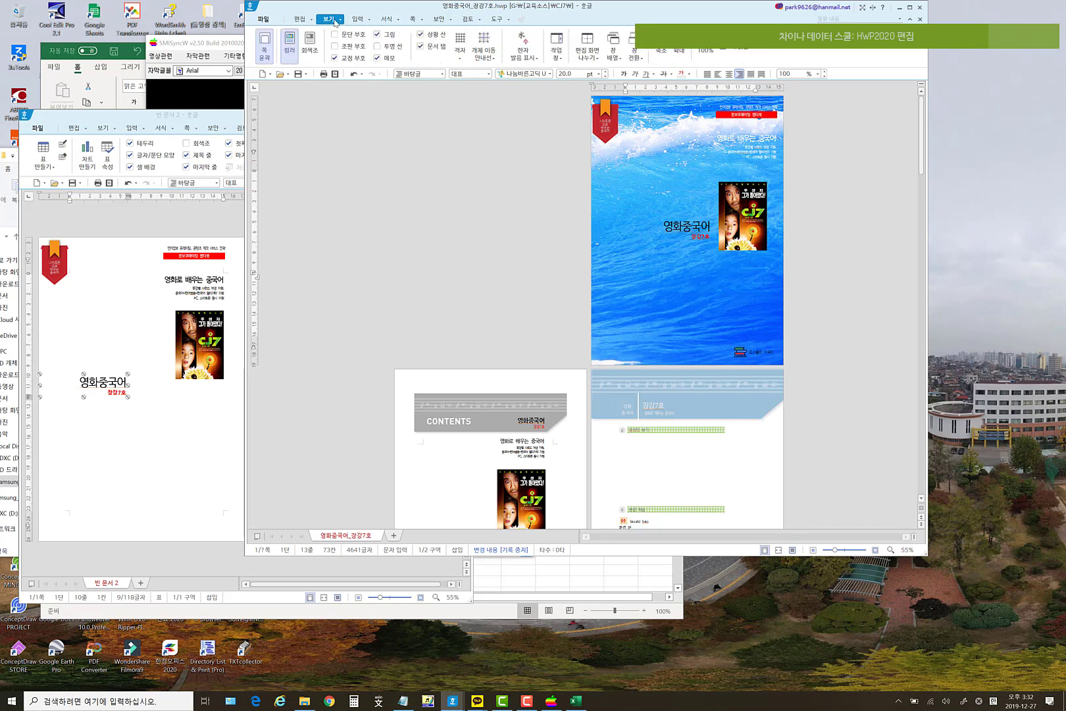
left_click(358, 20)
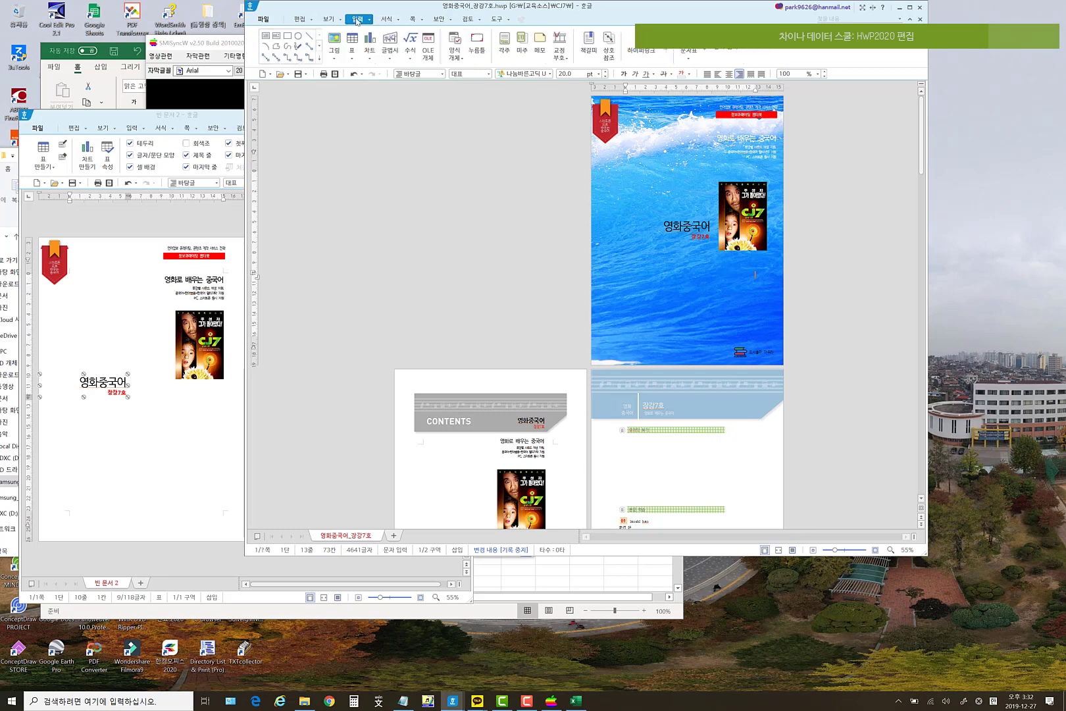
left_click(390, 44)
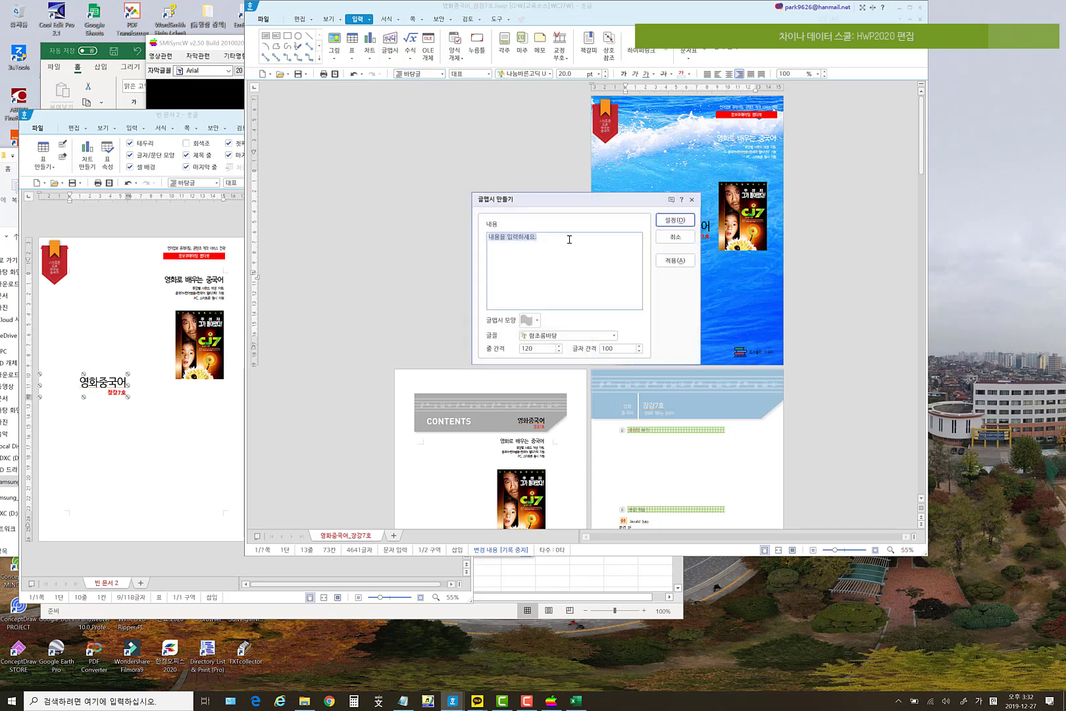
type("고")
left_click(537, 320)
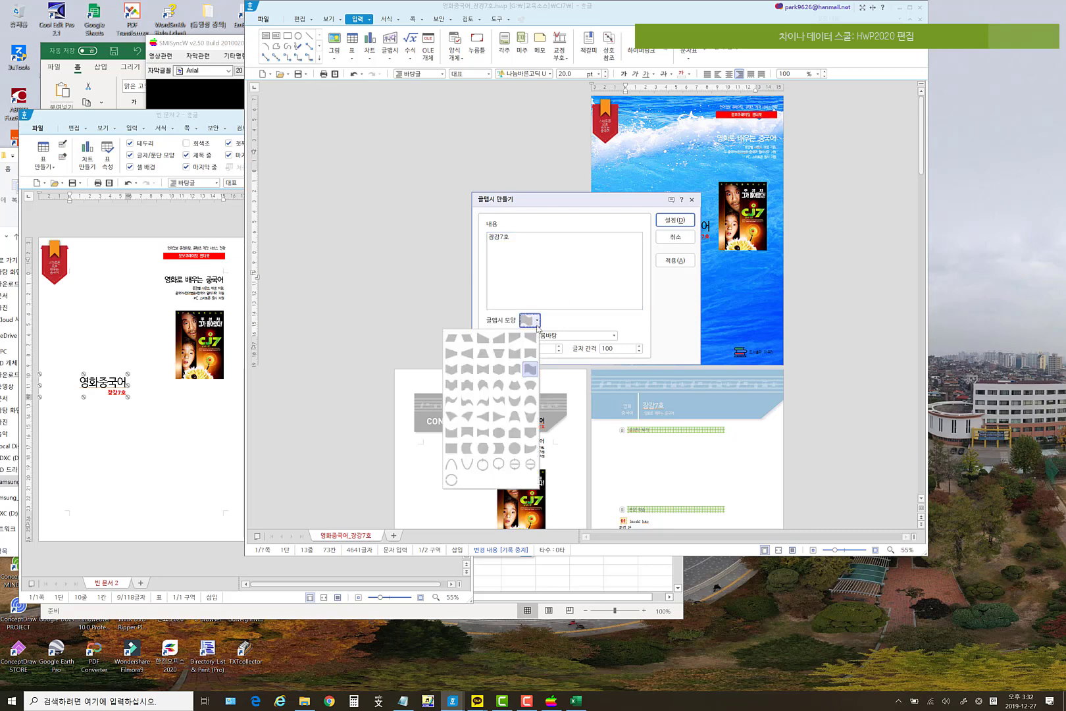
left_click(454, 450)
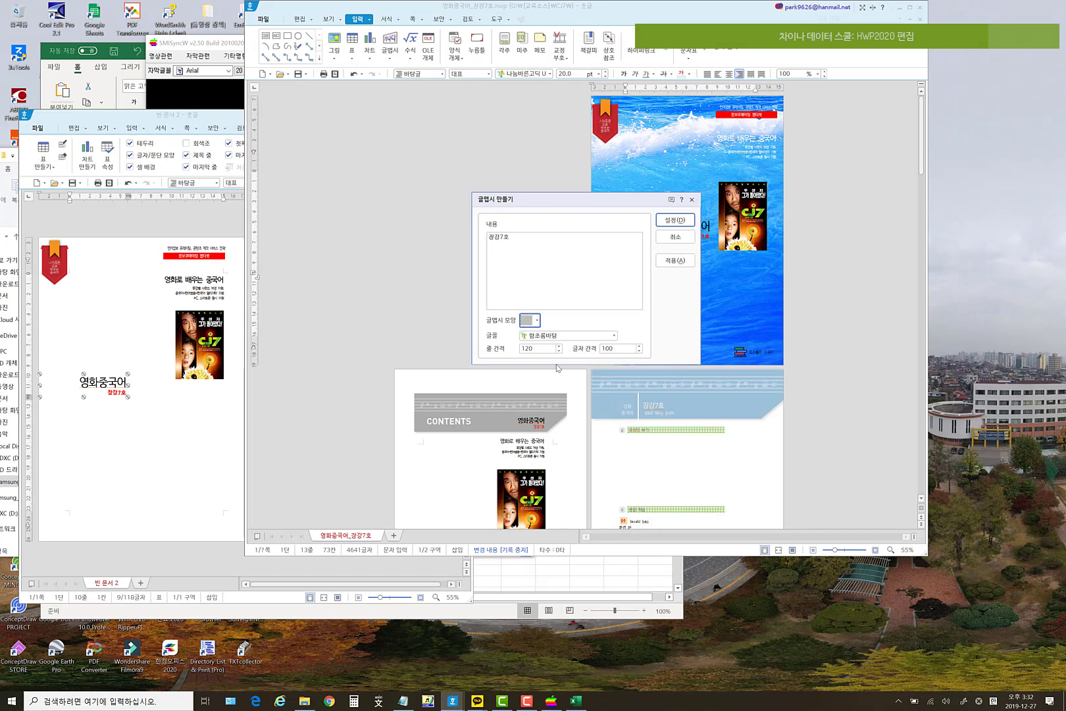
- Set the word art's font to 나눔고딕 ExtraBold and insert the "장강7호" word art on the cover
left_click(614, 336)
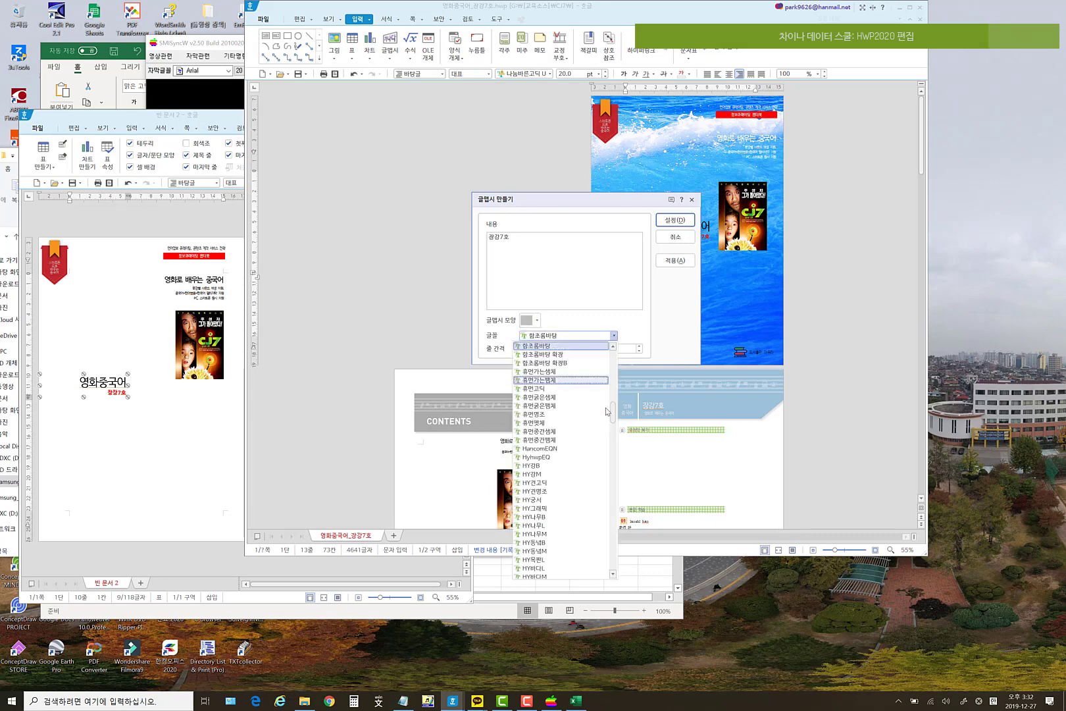
left_click_drag(612, 412, 615, 439)
left_click(612, 337)
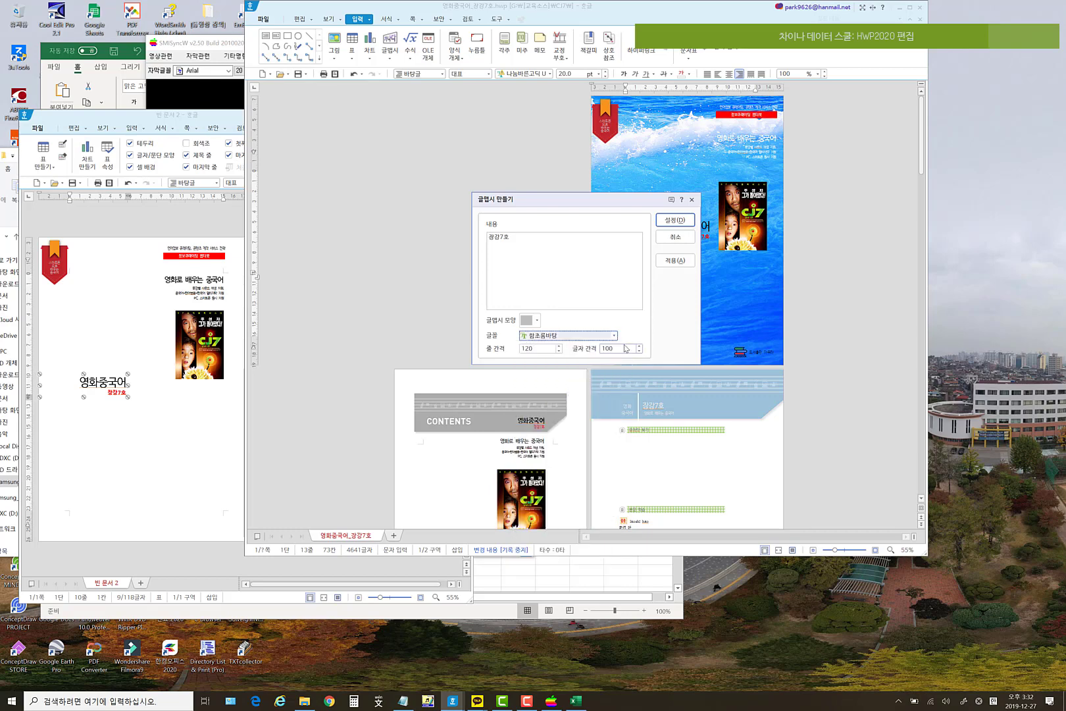
left_click(612, 337)
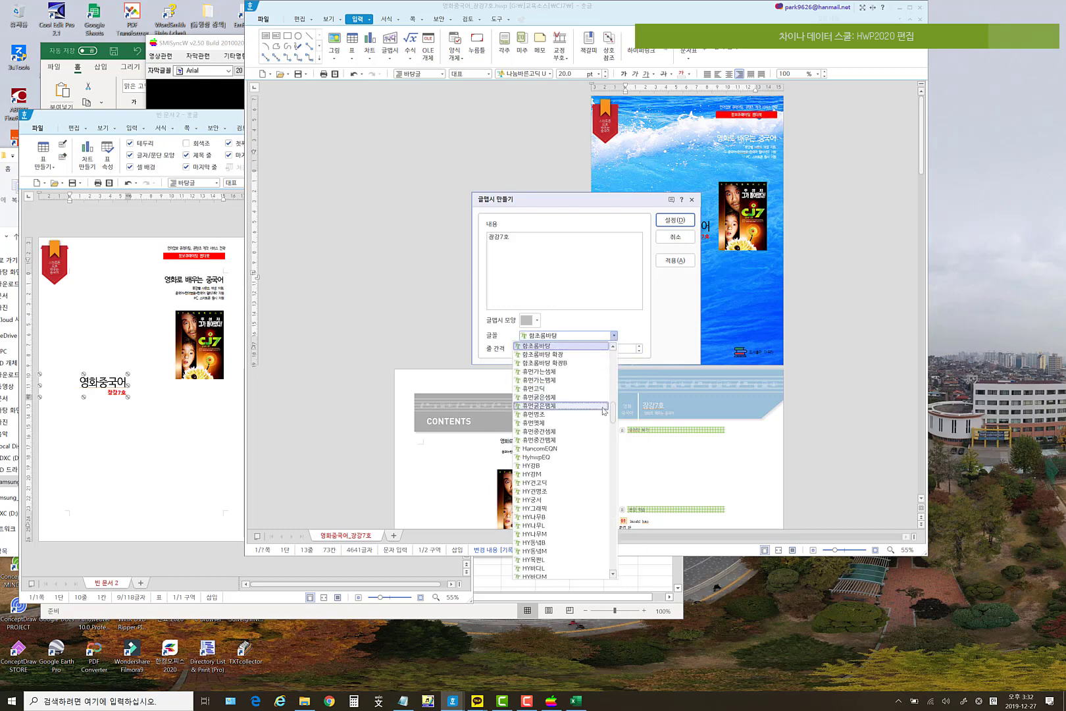
left_click_drag(613, 412, 611, 529)
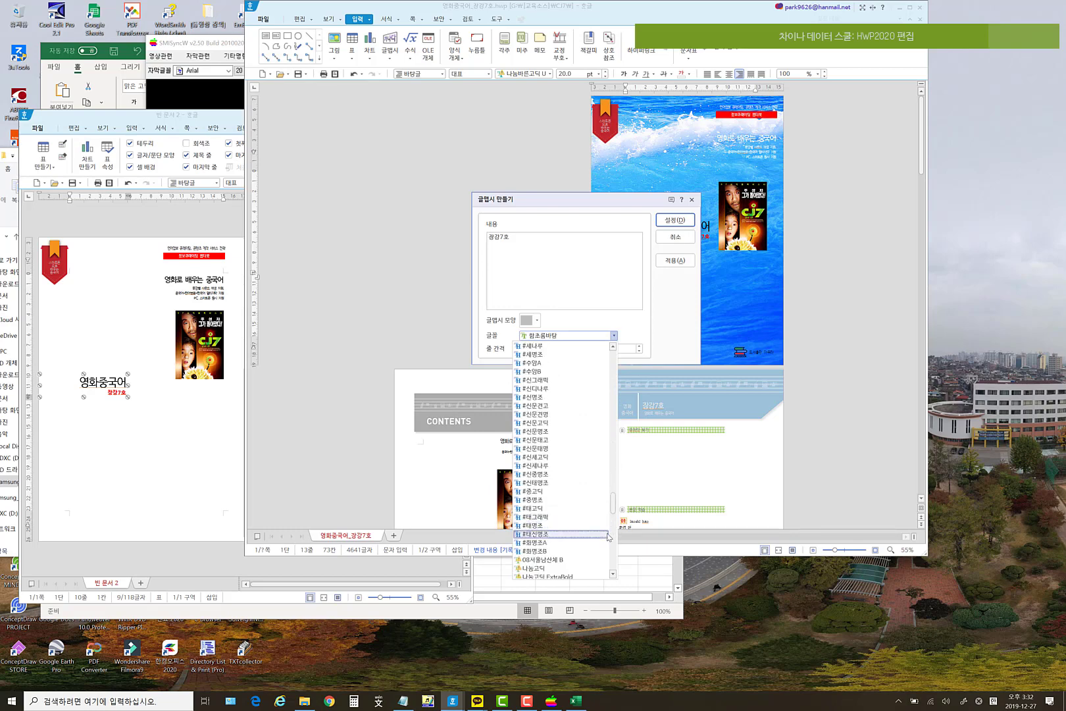
left_click(536, 533)
left_click(615, 337)
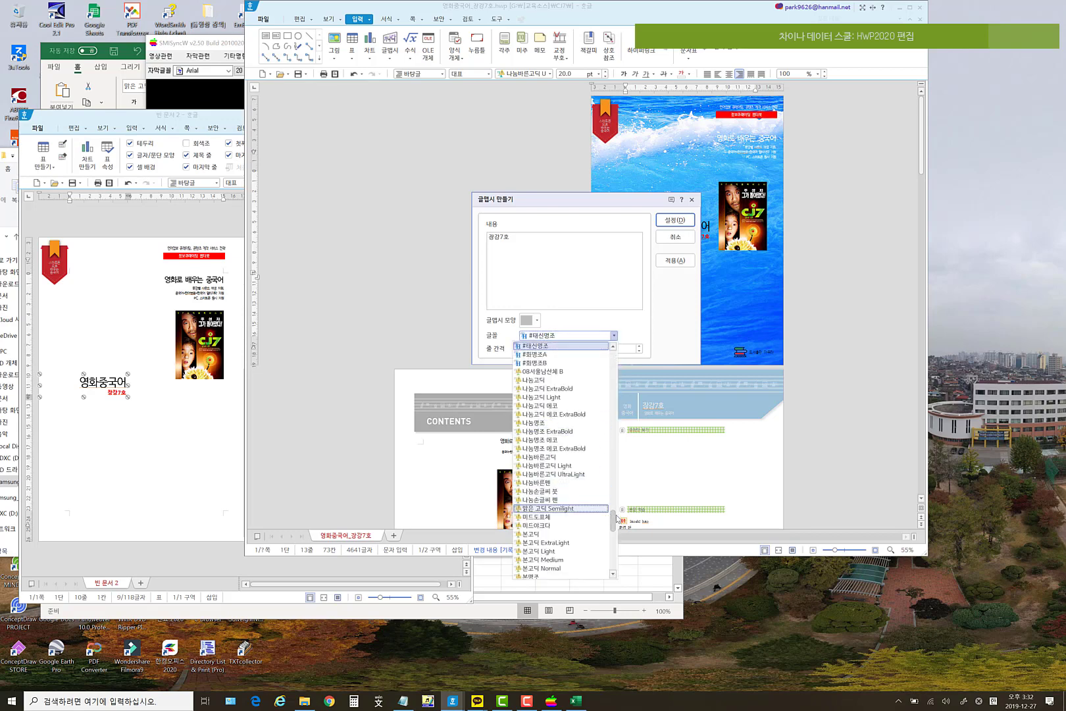
scroll(617, 518, "up", 1)
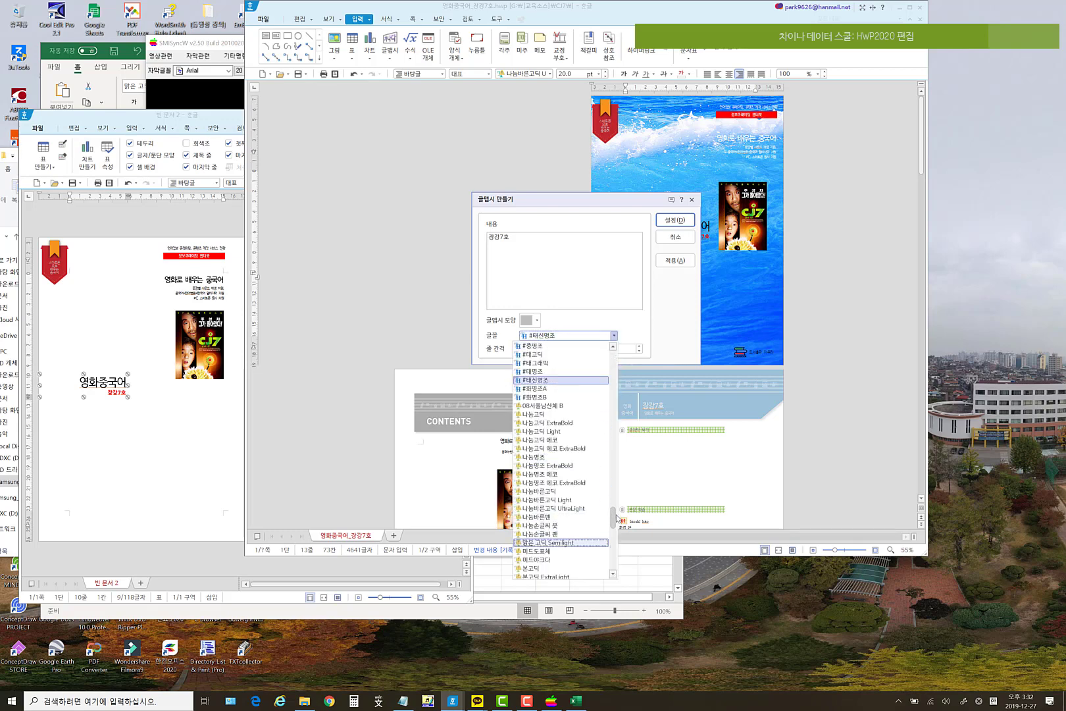
left_click(565, 423)
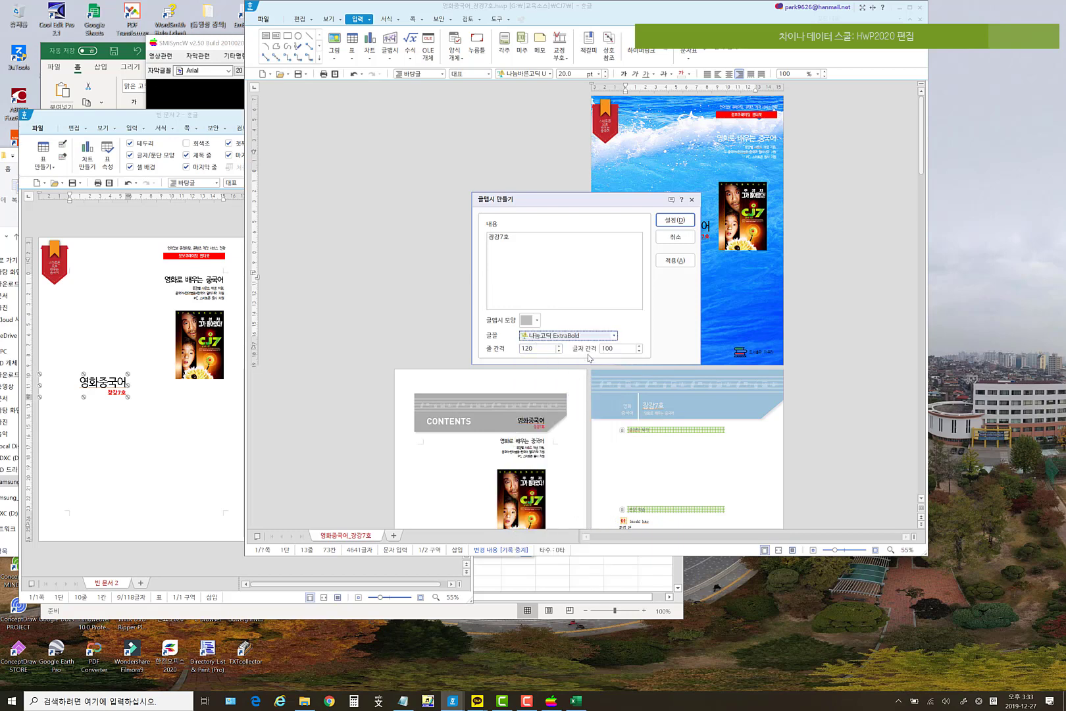
left_click(672, 225)
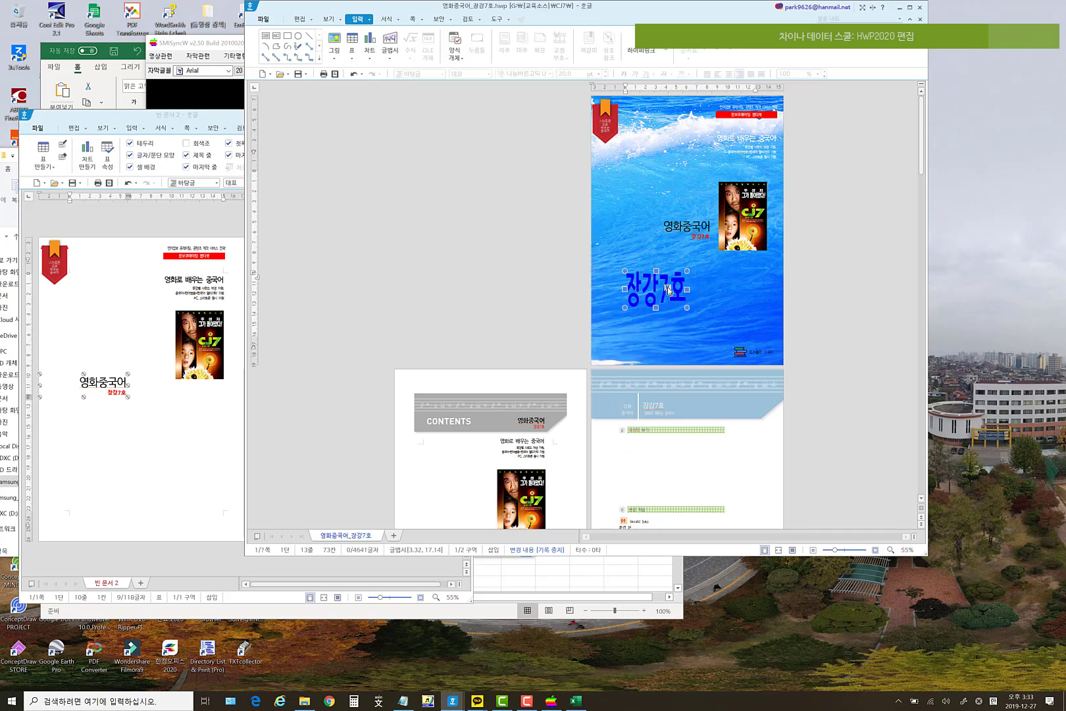
- Rotate the "장강7호" word art by 90 degrees
left_click(667, 290)
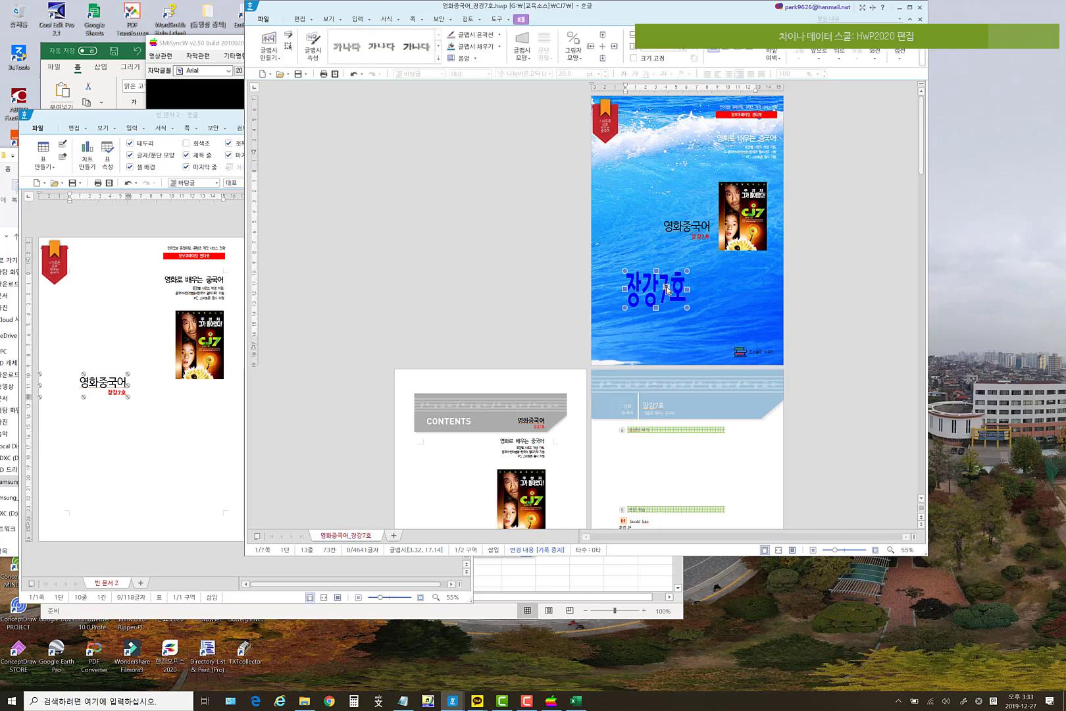
right_click(650, 285)
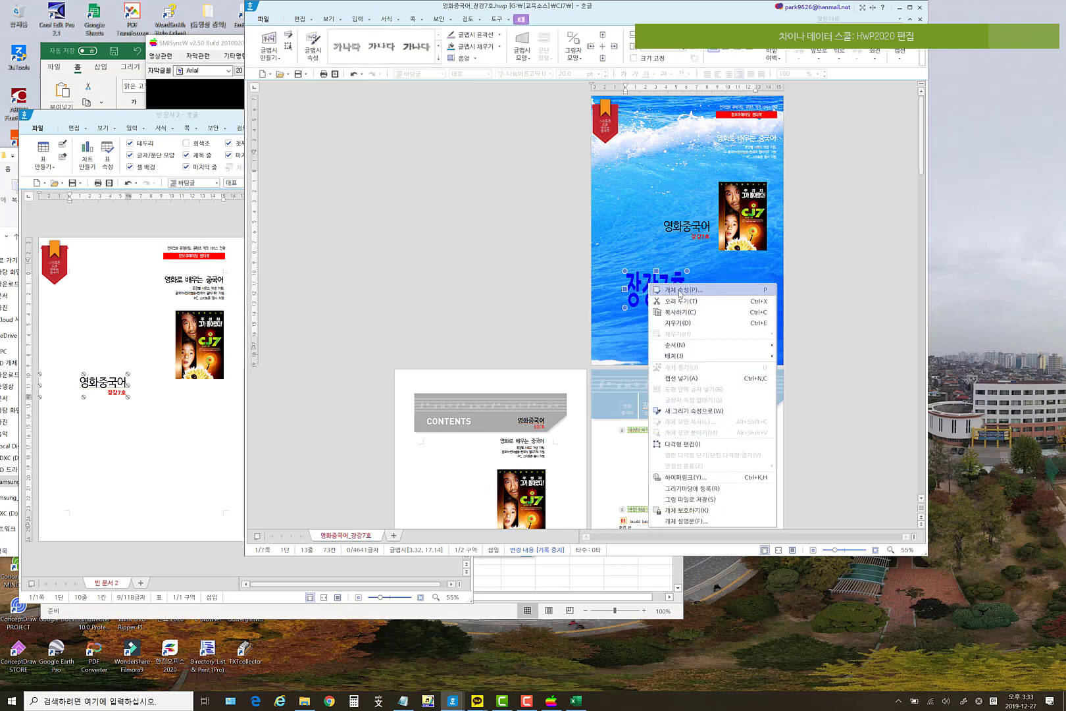
left_click(680, 290)
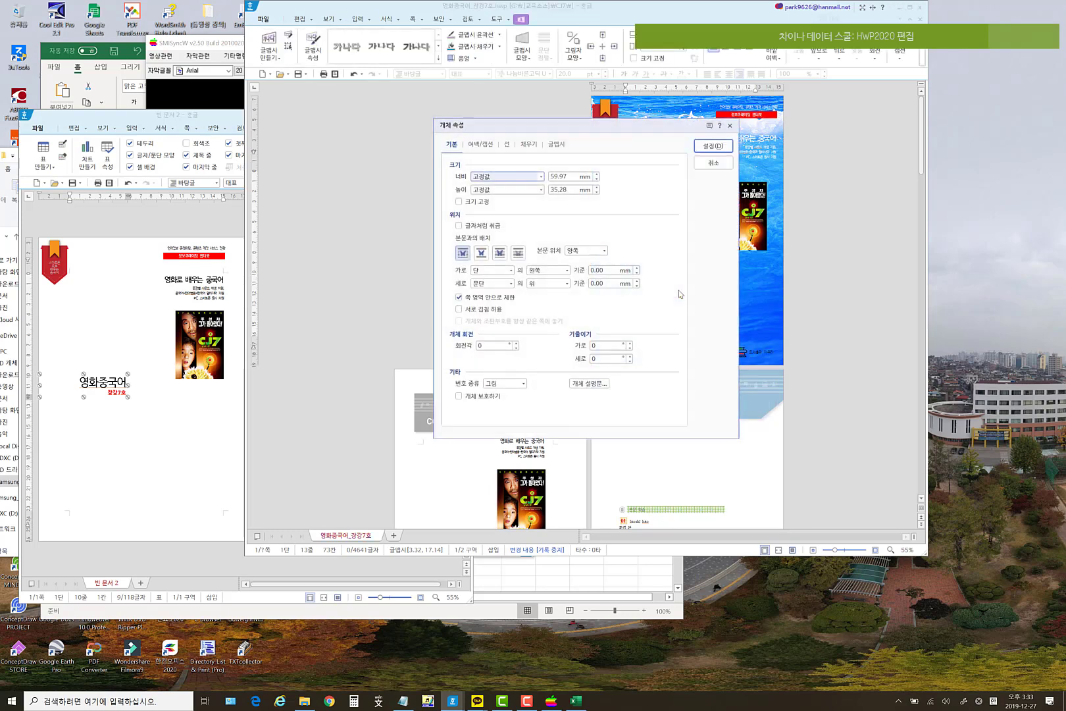
left_click(493, 345)
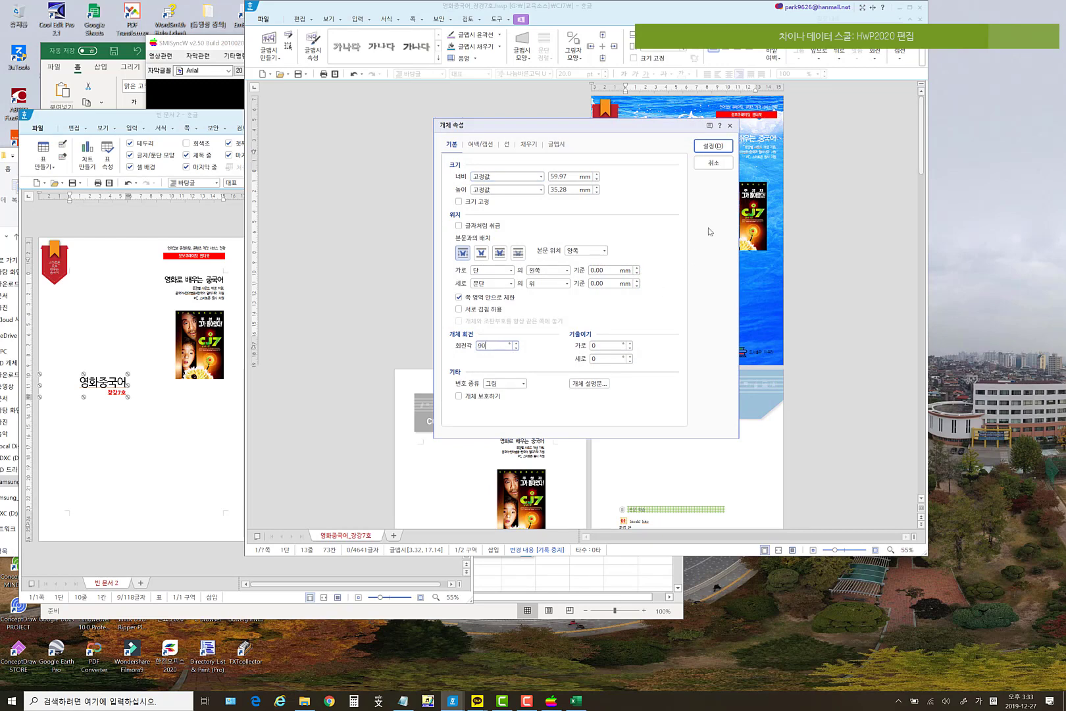
left_click(712, 145)
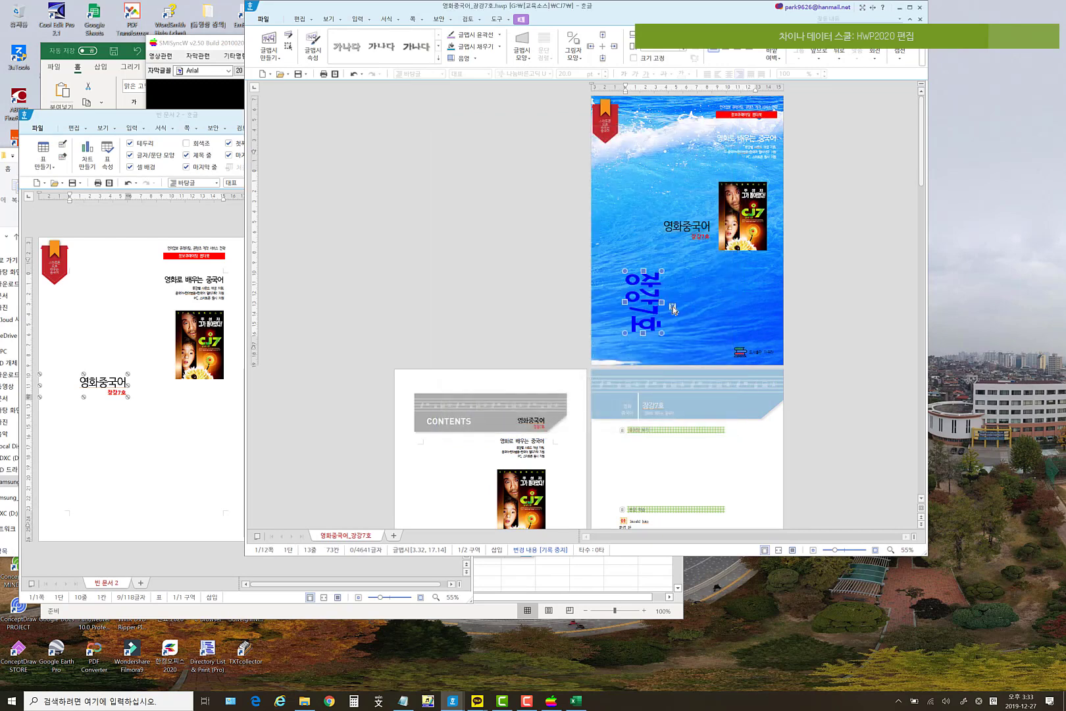
- Move the rotated word art up beside the title table and position it relative to the paper (종이) horizontally and vertically
left_click_drag(641, 308, 604, 172)
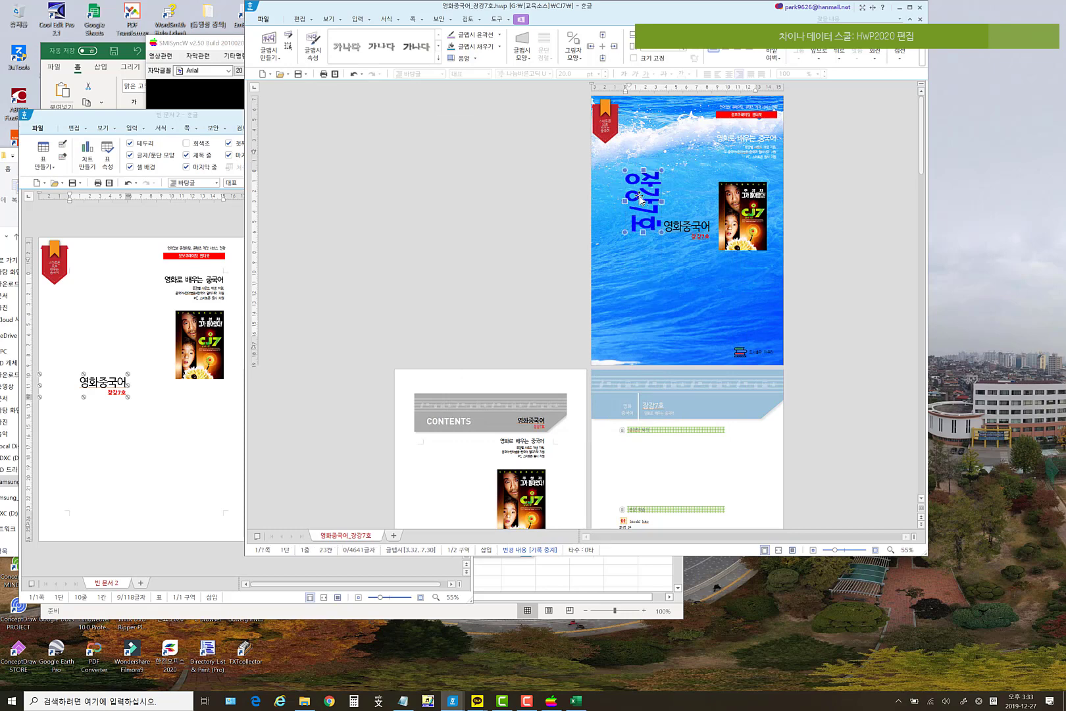
right_click(640, 198)
left_click(672, 204)
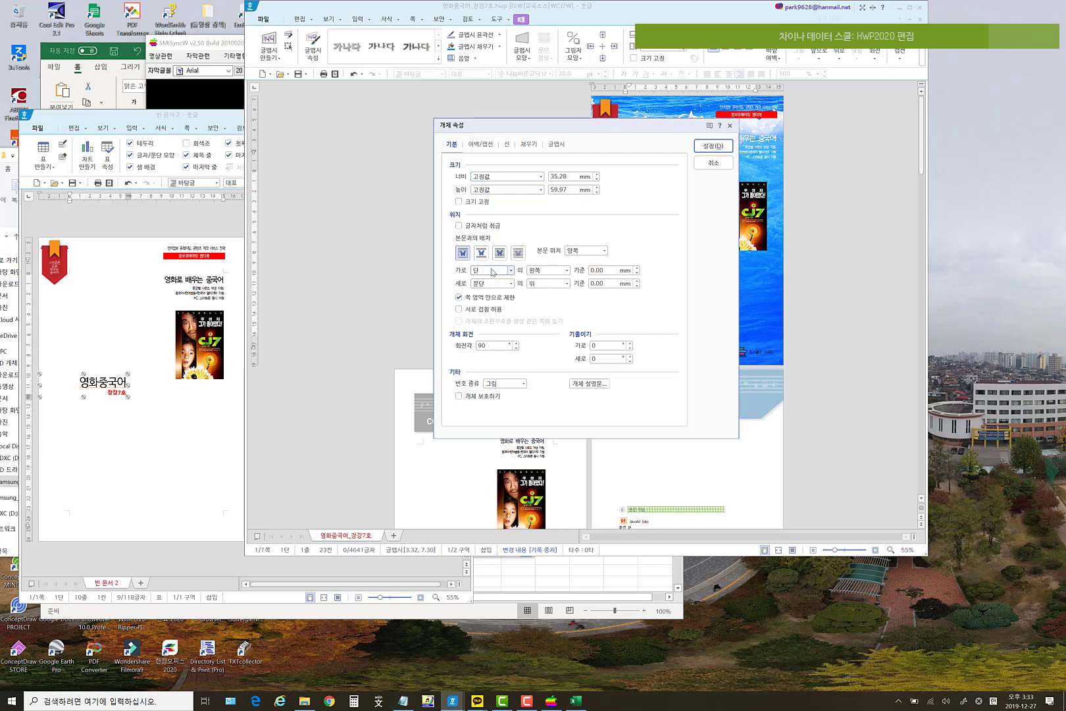
left_click(489, 284)
left_click(479, 294)
left_click(490, 285)
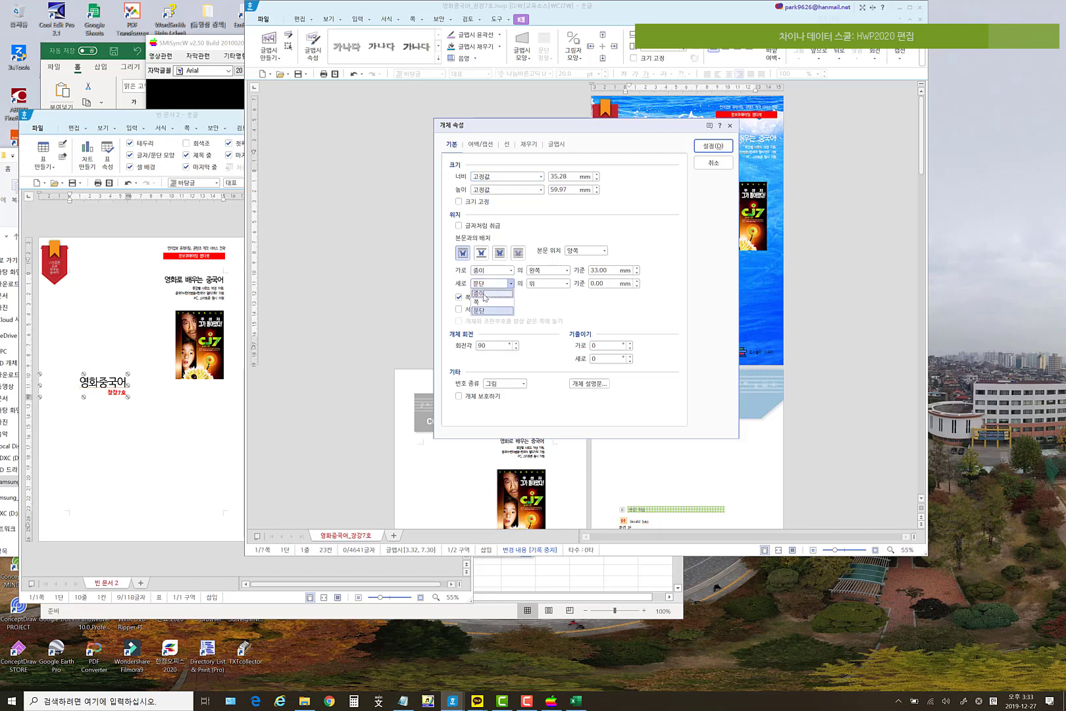
left_click(479, 293)
left_click(719, 146)
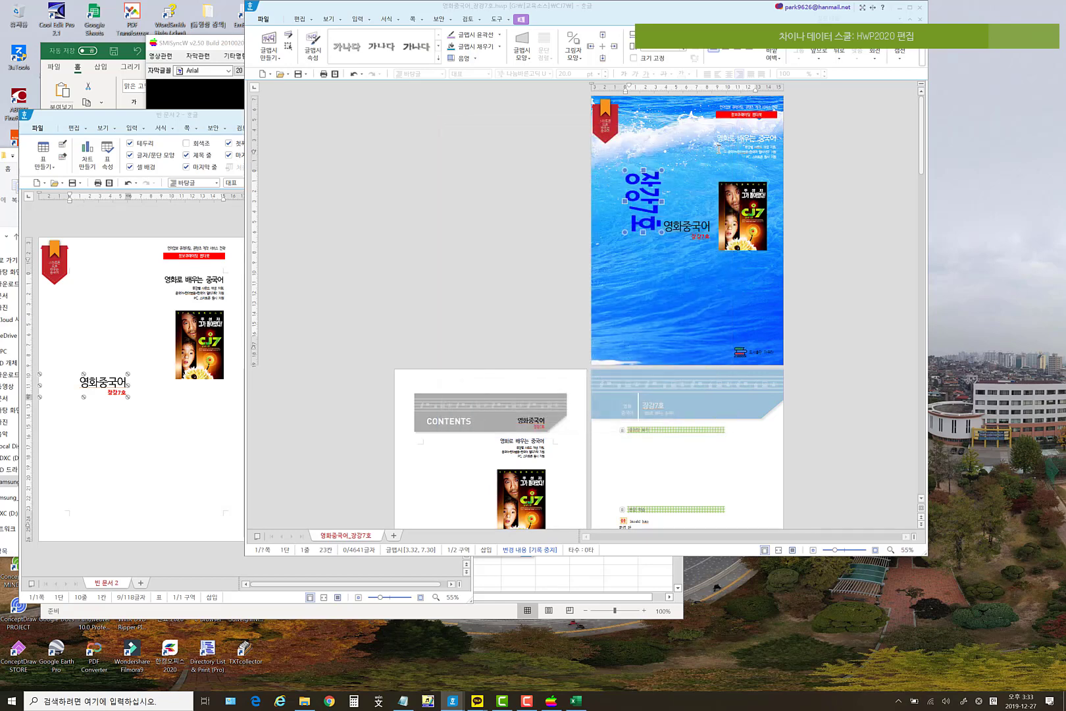
- Move the word art to the cover's left edge and enlarge it into a tall vertical title starting below the red ribbon
left_click_drag(648, 211, 618, 210)
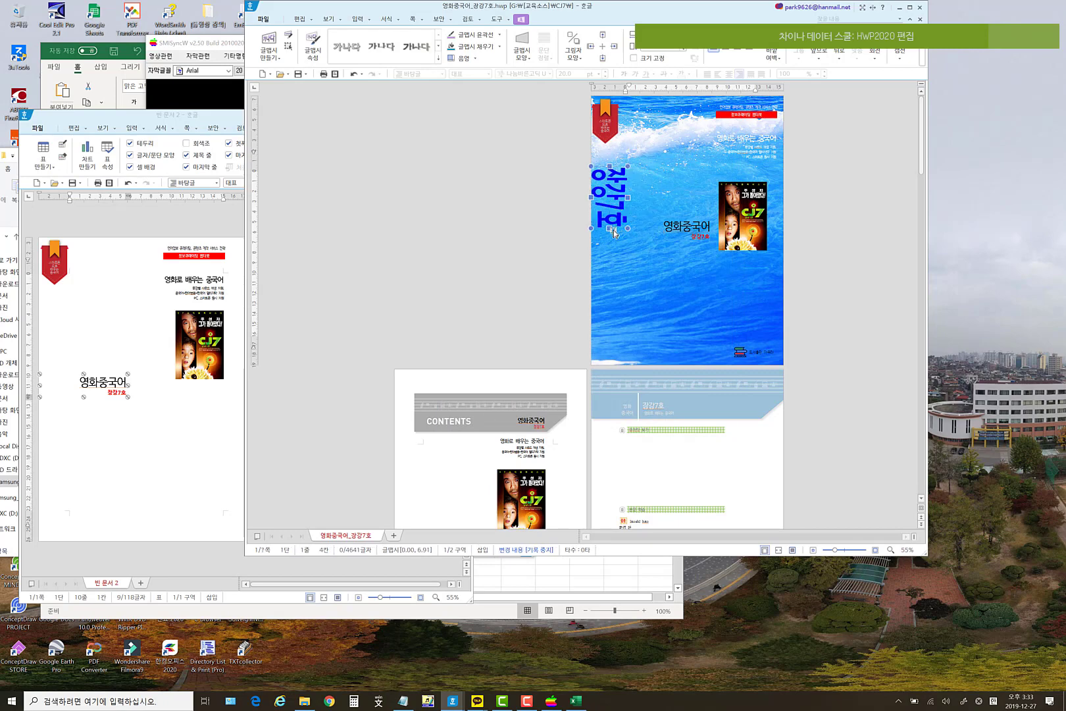
left_click_drag(609, 279, 610, 360)
left_click_drag(628, 263, 632, 218)
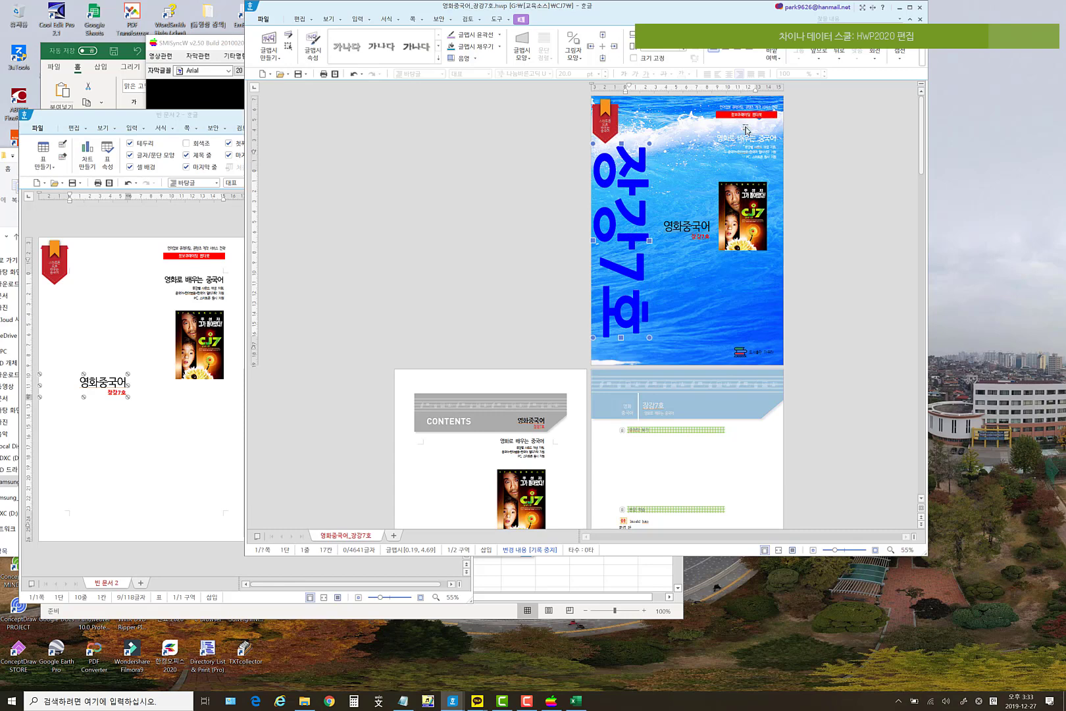
- Shift the movie poster, the 영화중국어 title table and the "영화로 배우는 중국어" text block lower on the cover
left_click_drag(755, 197, 763, 250)
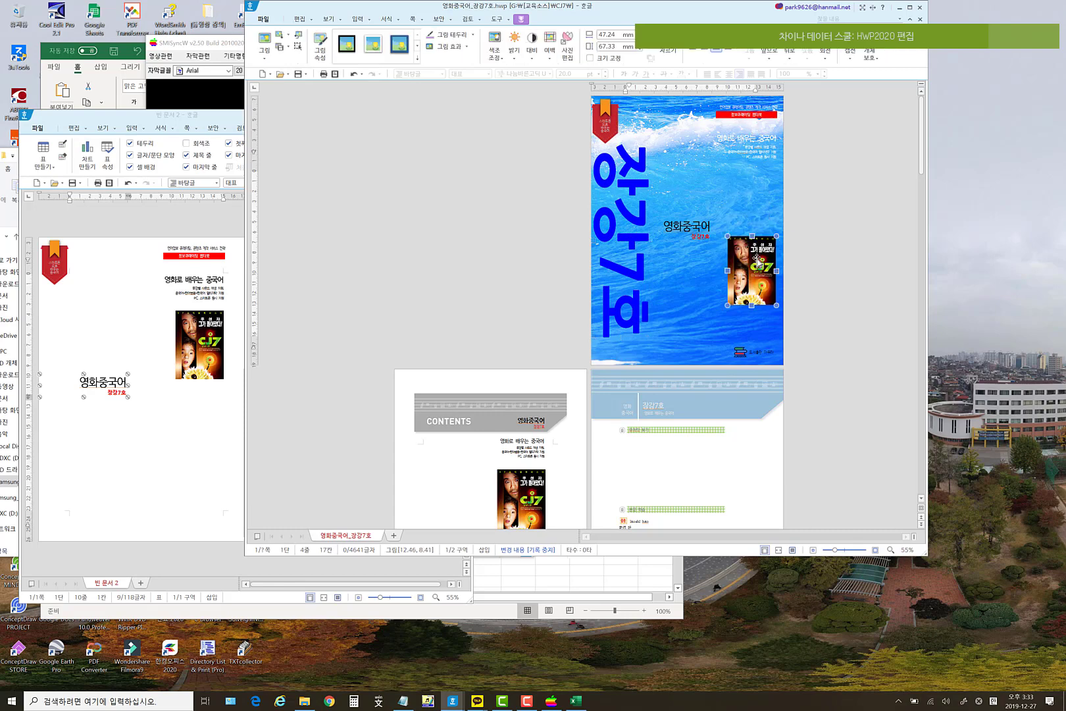
left_click_drag(699, 231, 701, 267)
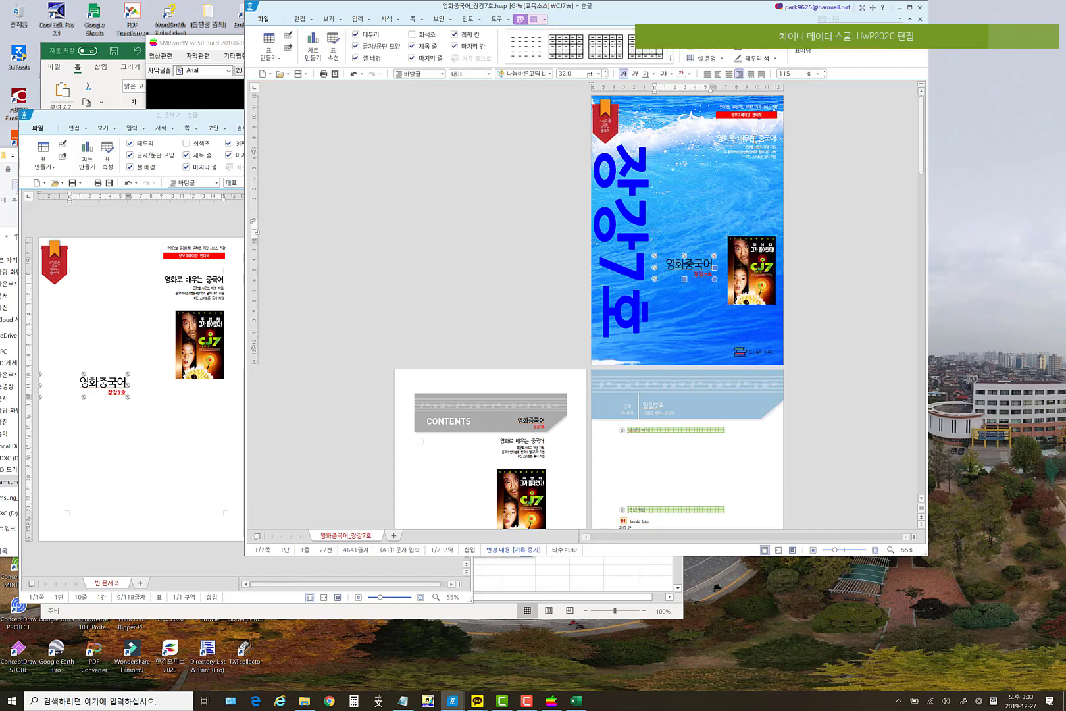
left_click(756, 134)
left_click_drag(758, 133, 760, 172)
- Move the red banner and the small text line above it down so they sit just above the "영화로 배우는 중국어" text
left_click(762, 123)
left_click(760, 122)
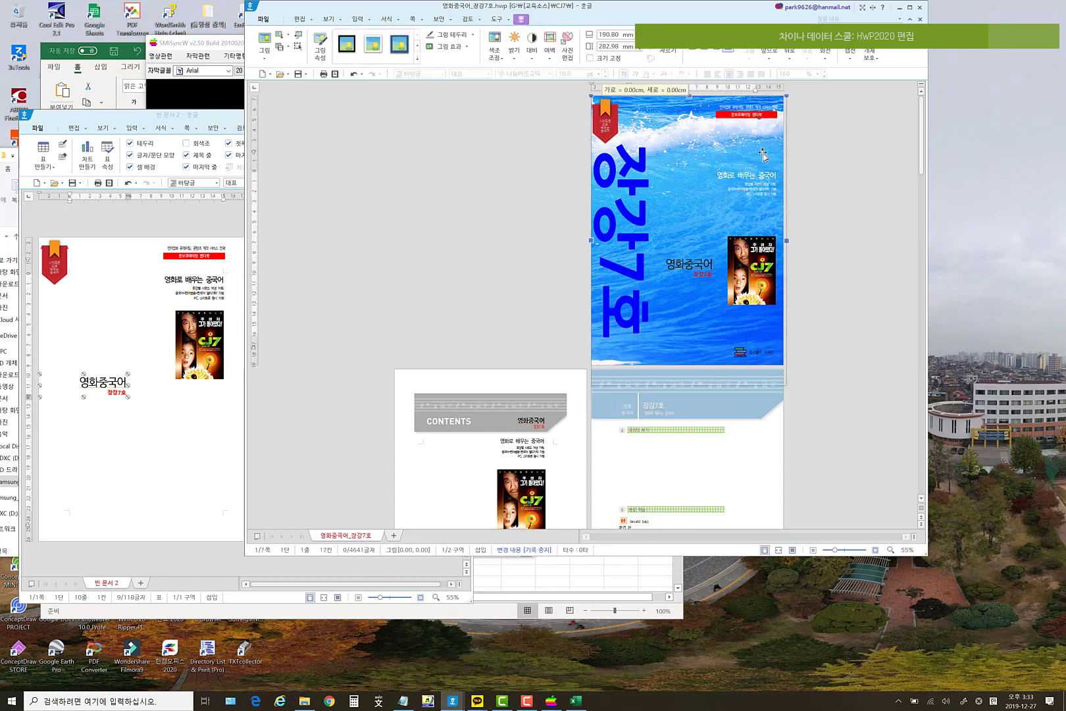
left_click(760, 122)
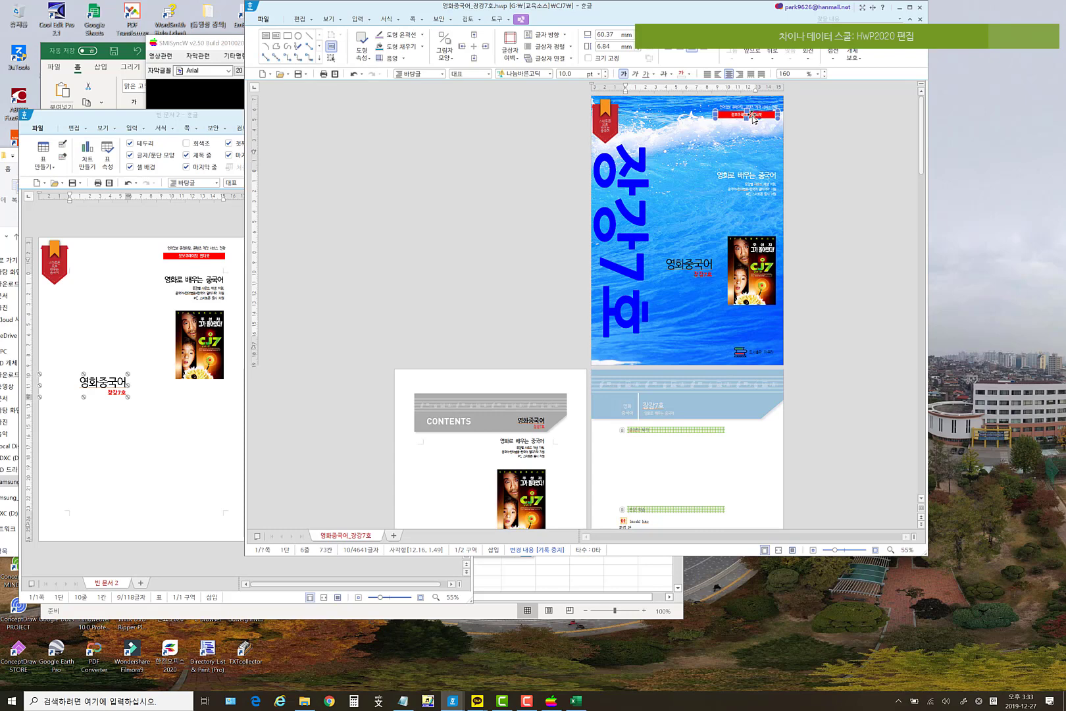
left_click_drag(753, 118, 753, 160)
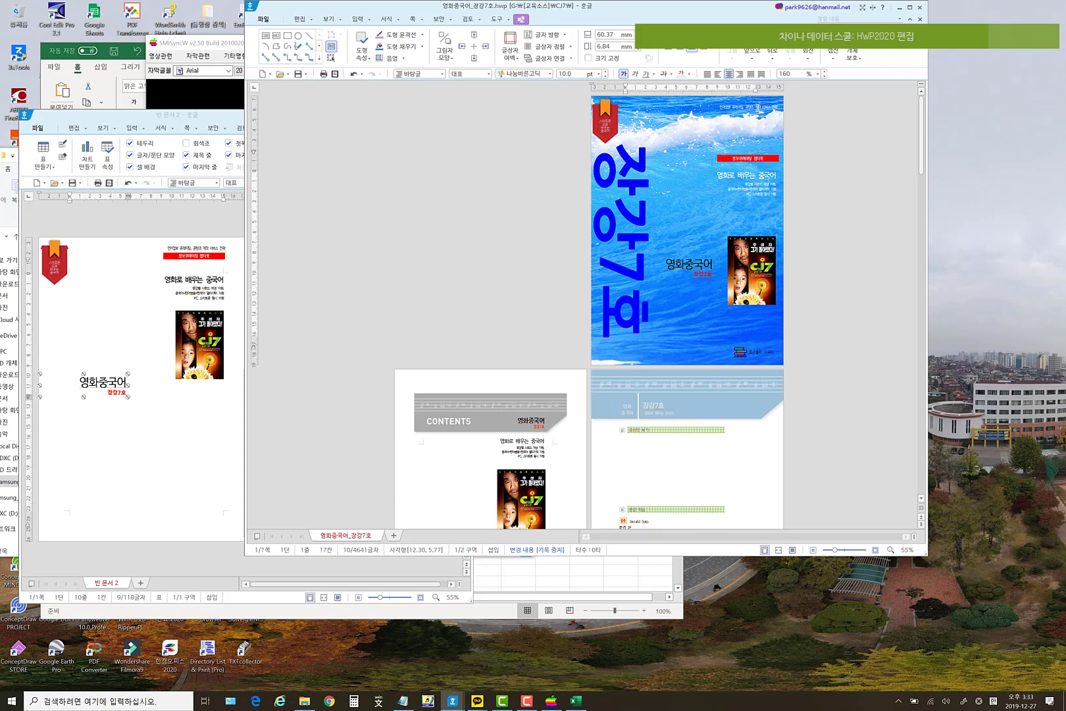
left_click(760, 110)
left_click_drag(762, 110, 760, 146)
left_click(773, 119)
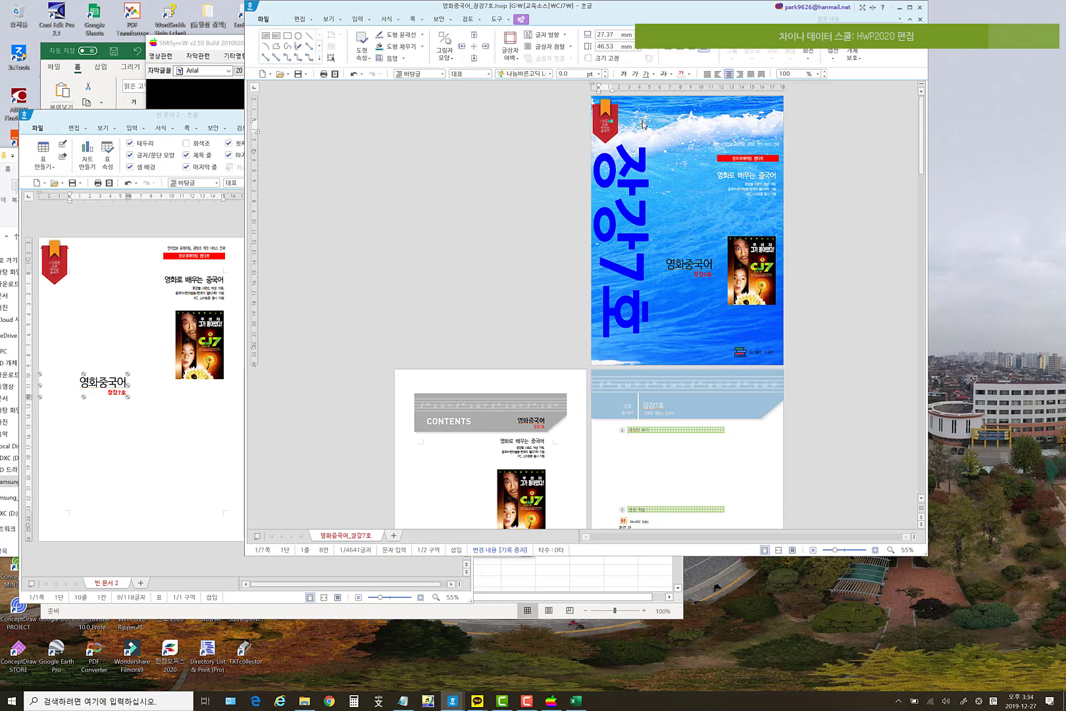
- Move the red ribbon to the cover's upper right corner and stretch the vertical word art to about 64 × 260 mm, filling the page height
left_click_drag(642, 124, 768, 120)
left_click(623, 145)
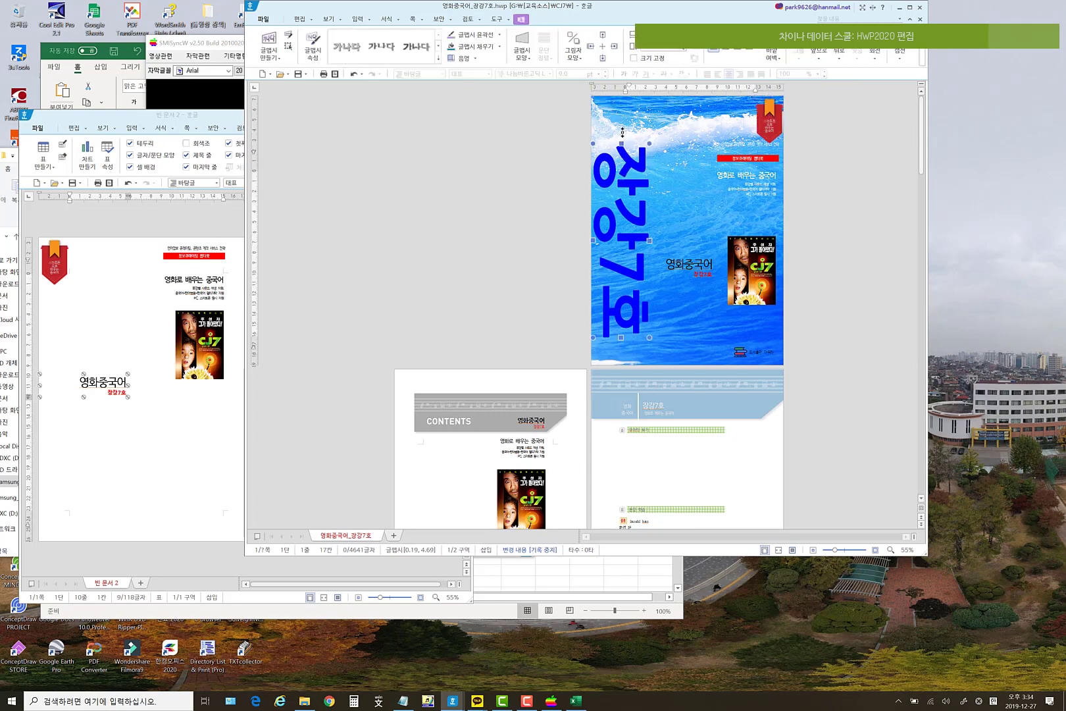
left_click_drag(623, 133, 622, 97)
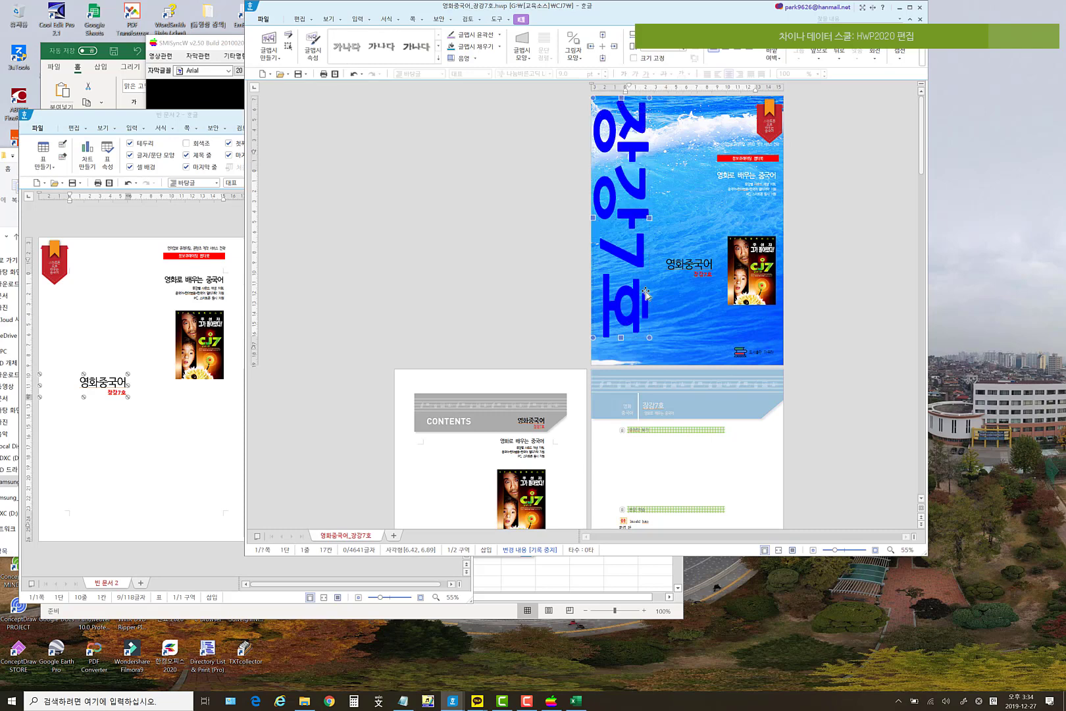
left_click_drag(619, 337, 619, 362)
left_click(628, 217)
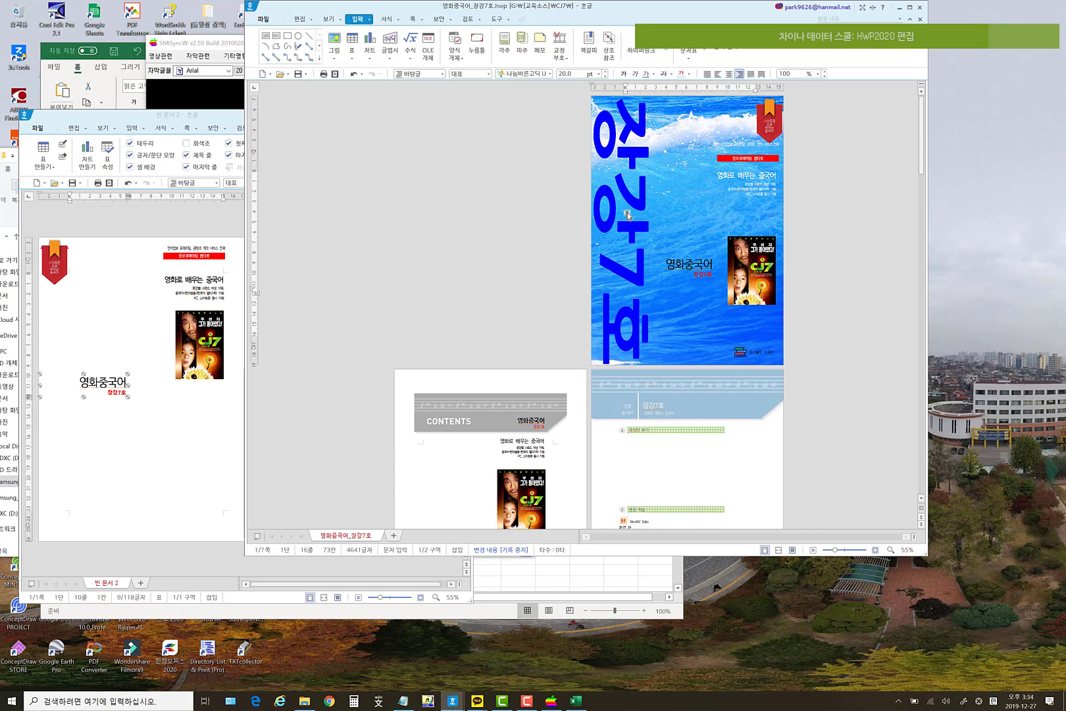
left_click_drag(648, 228, 659, 231)
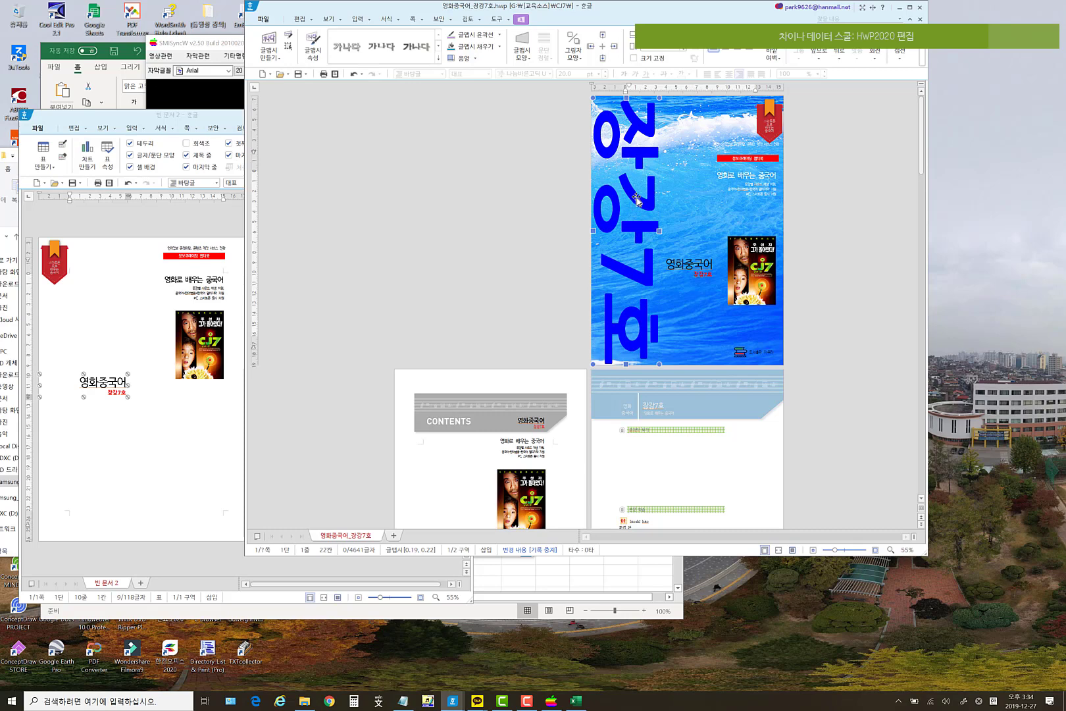
- Open the fill properties of the vertical word art title and turn on the picture fill
right_click(636, 199)
left_click(673, 207)
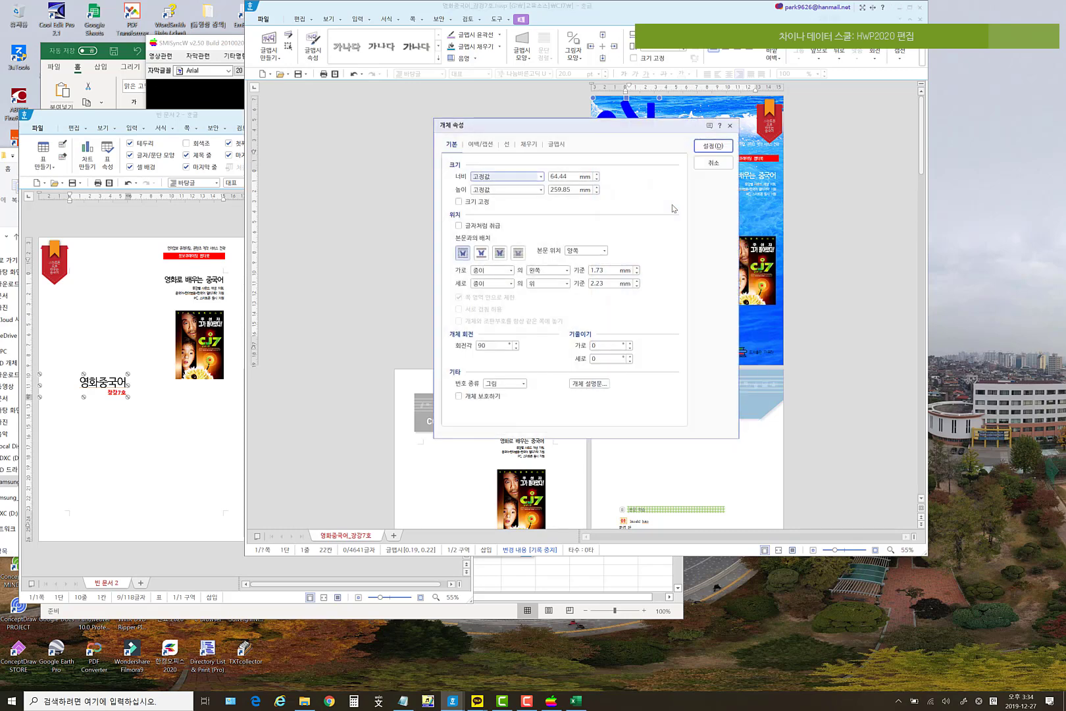
left_click(527, 144)
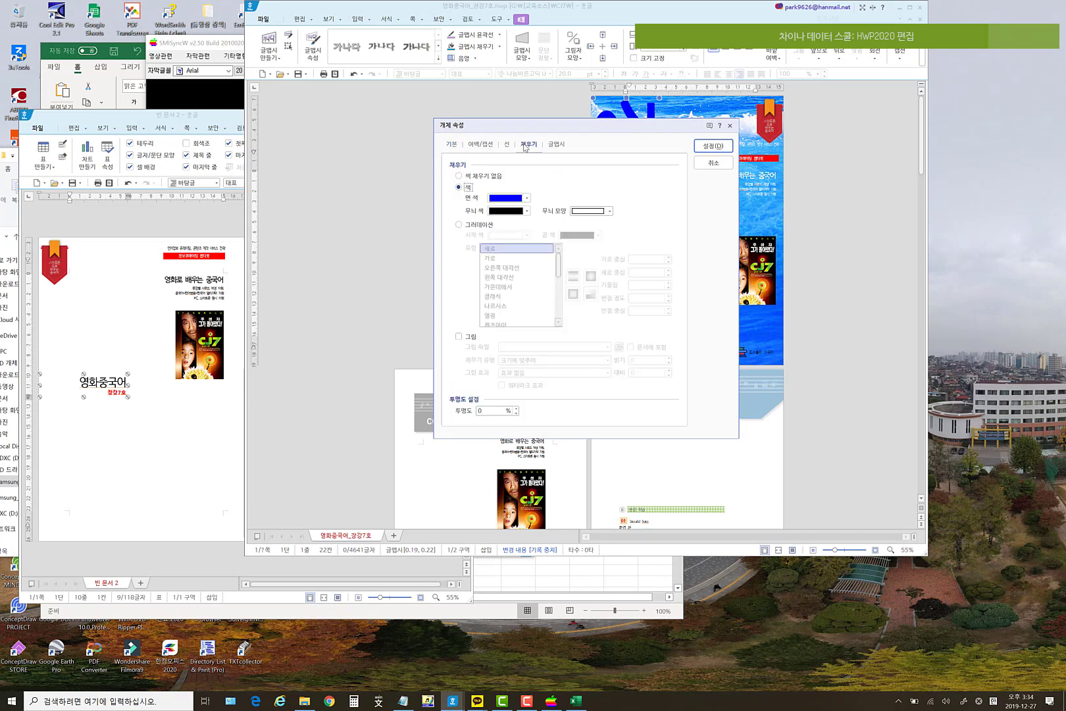
left_click_drag(574, 131, 388, 136)
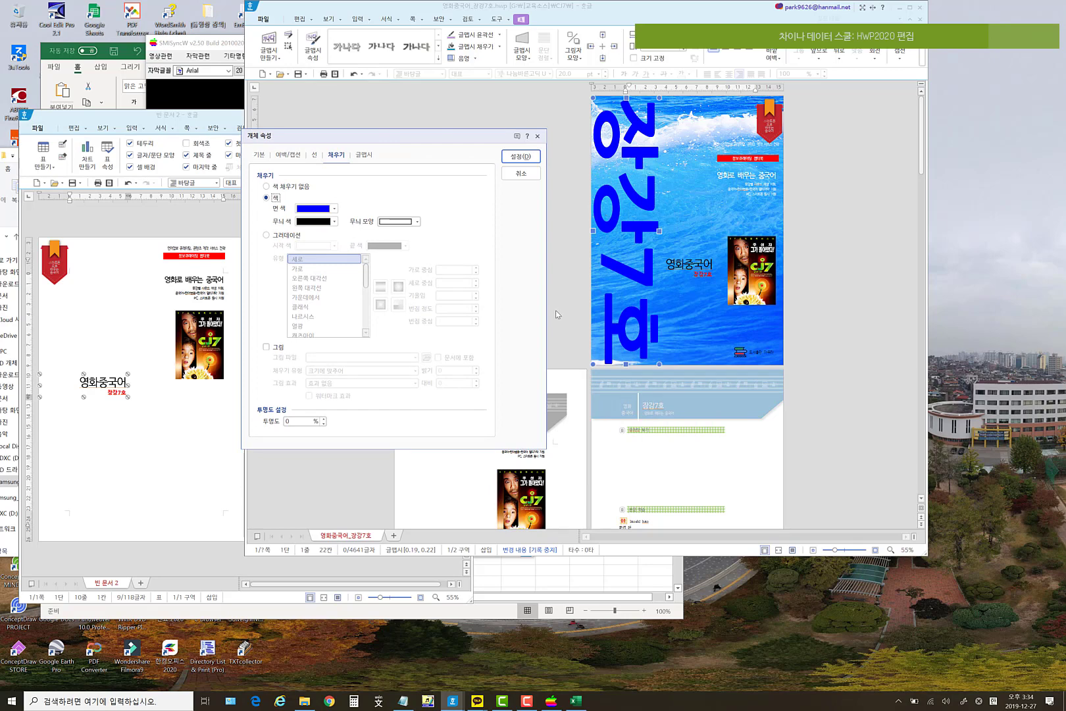
left_click(266, 347)
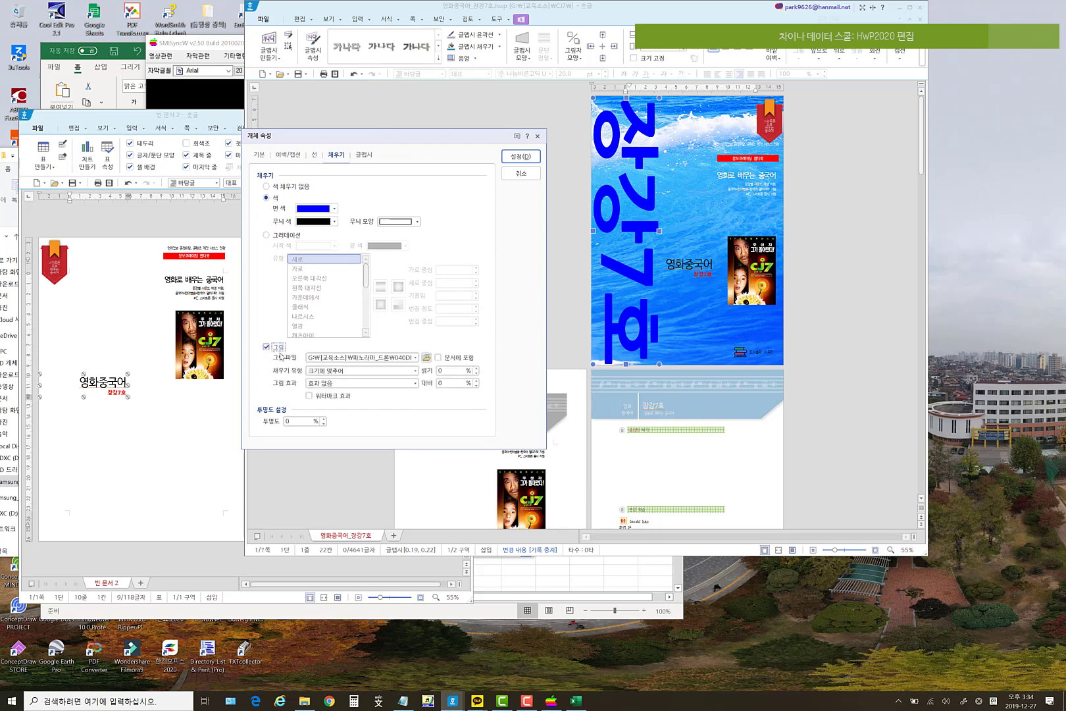
- Fill the word art with 포스터_2.jpg from the [교육소스] > CJ7 folder on the Samsung_T5 (G:) drive, embedded in the document
left_click(426, 358)
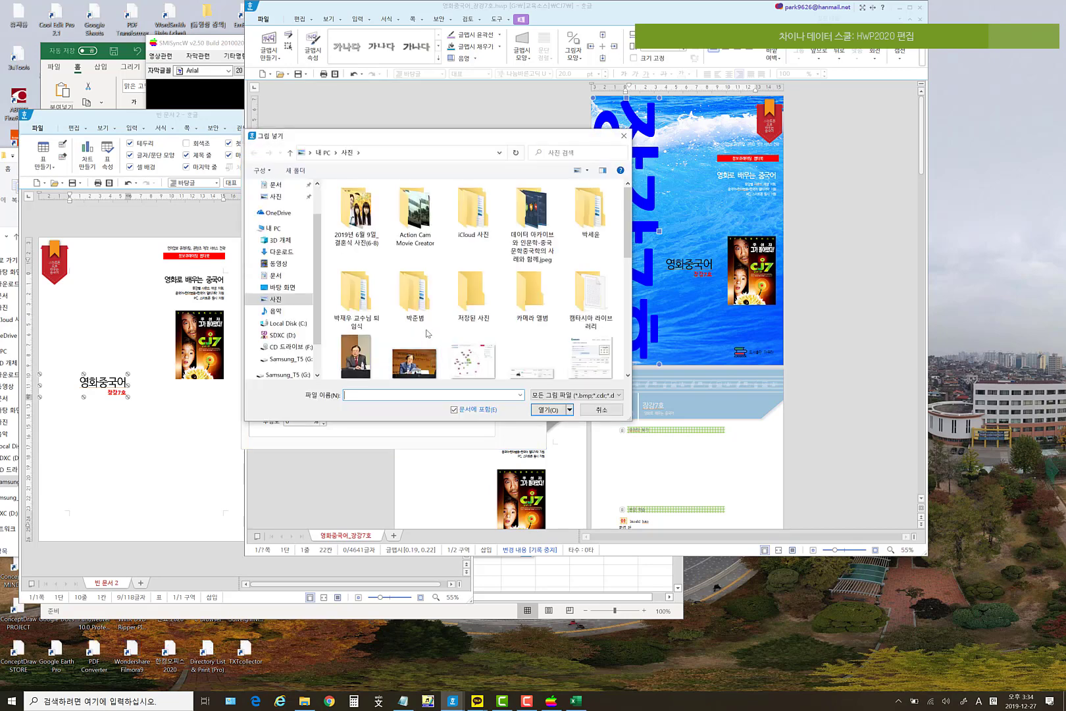
left_click(286, 348)
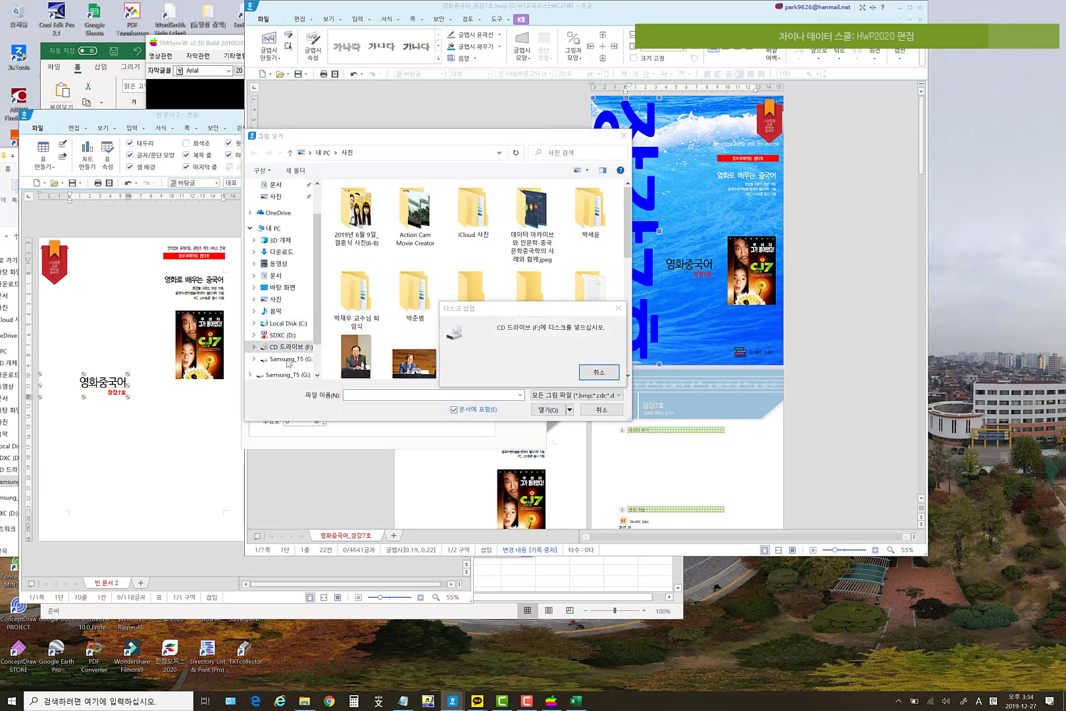
left_click(597, 373)
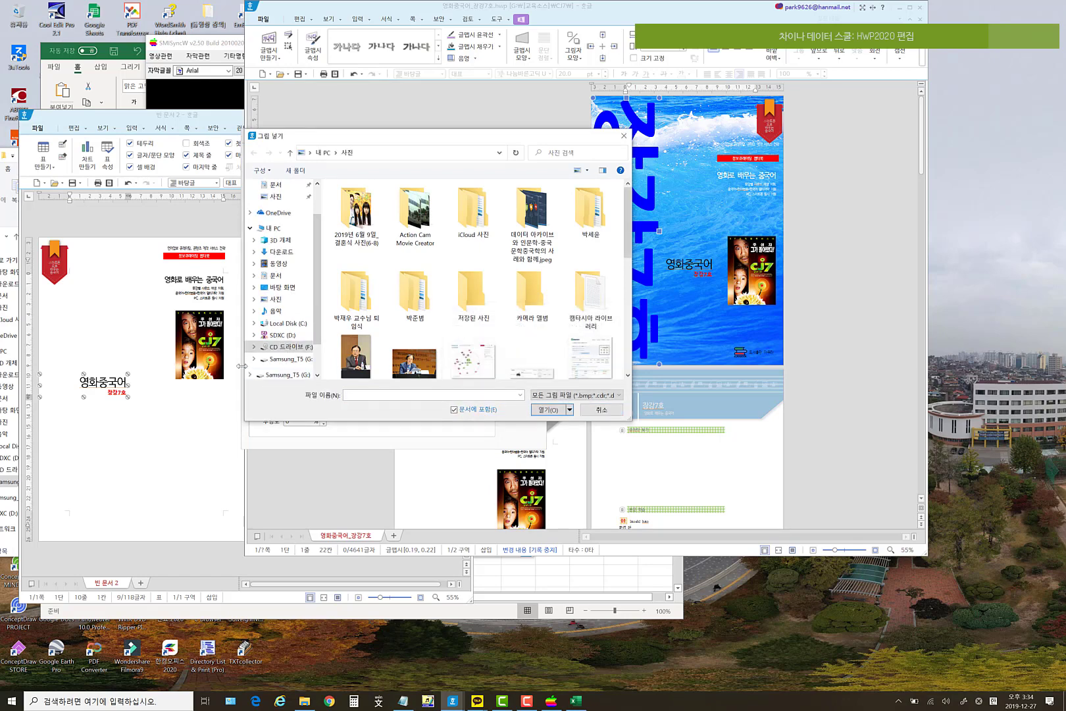
left_click(288, 359)
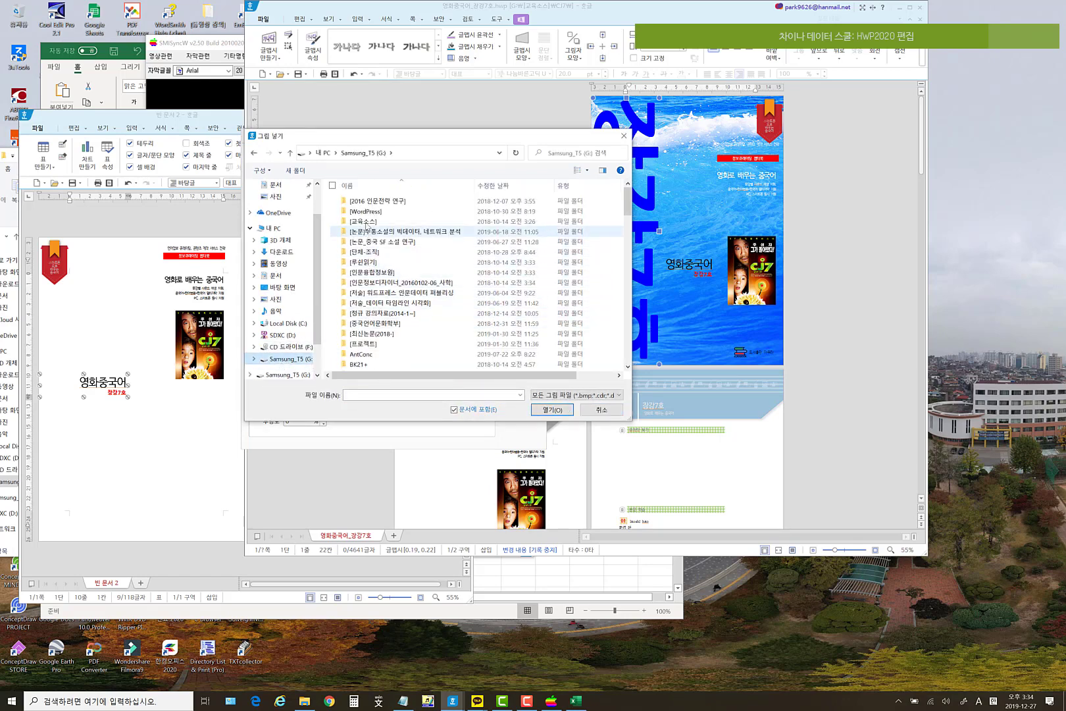
double_click(365, 222)
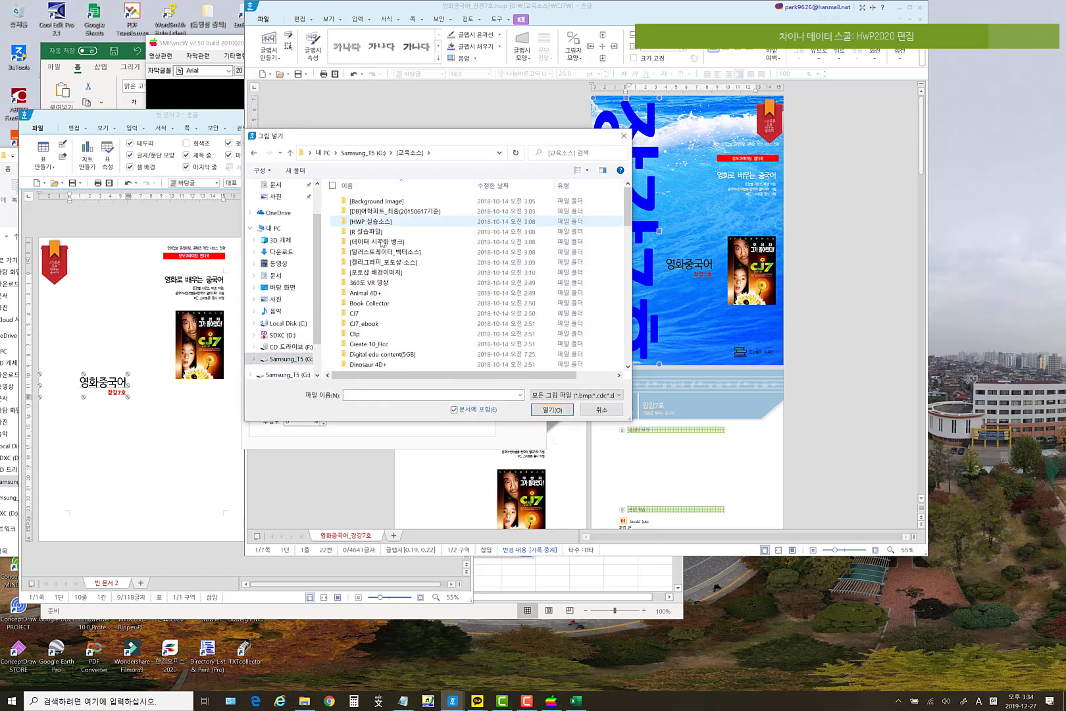
double_click(364, 314)
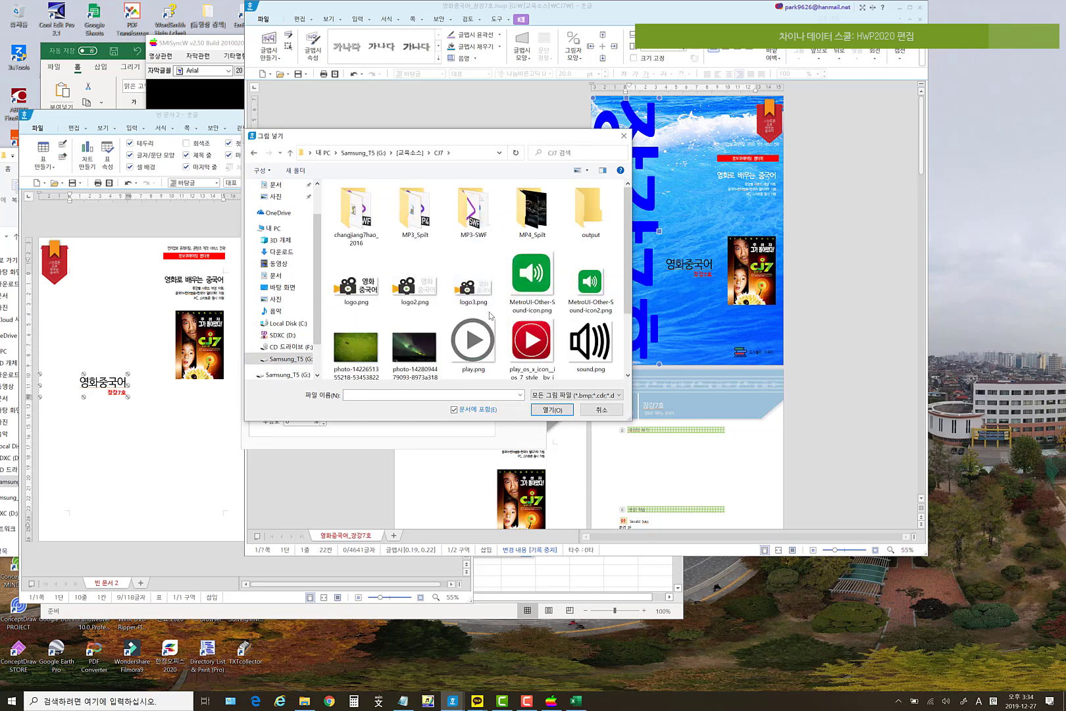
scroll(489, 316, "down", 2)
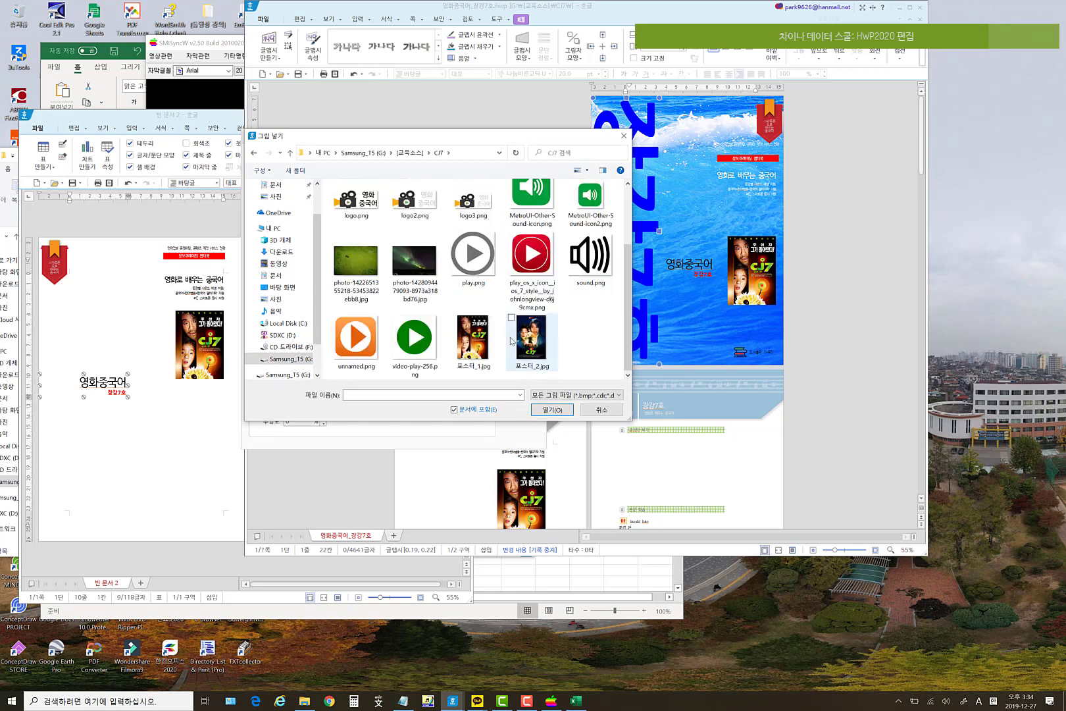
left_click(483, 338)
left_click(530, 349)
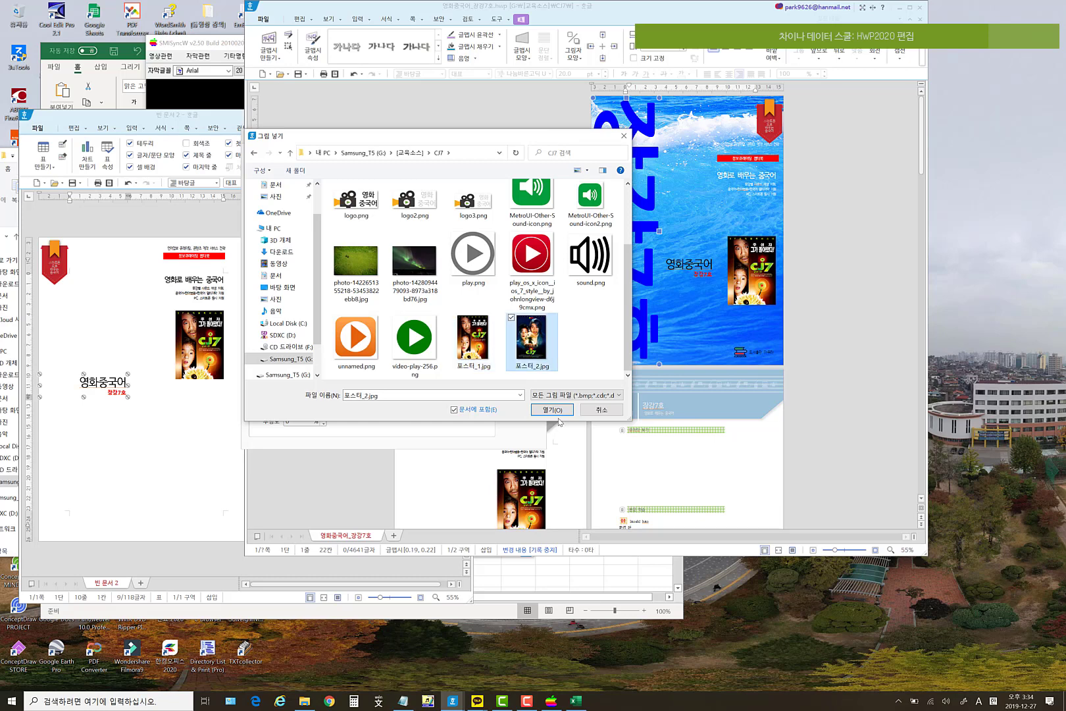
left_click(554, 408)
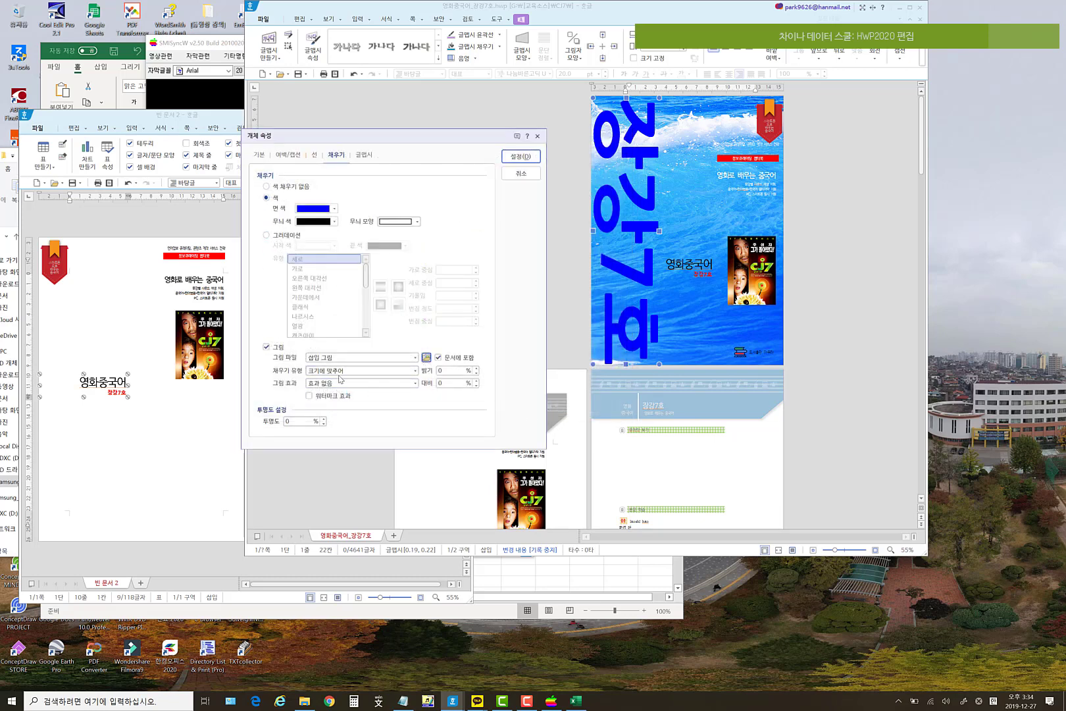
left_click(520, 157)
left_click(516, 161)
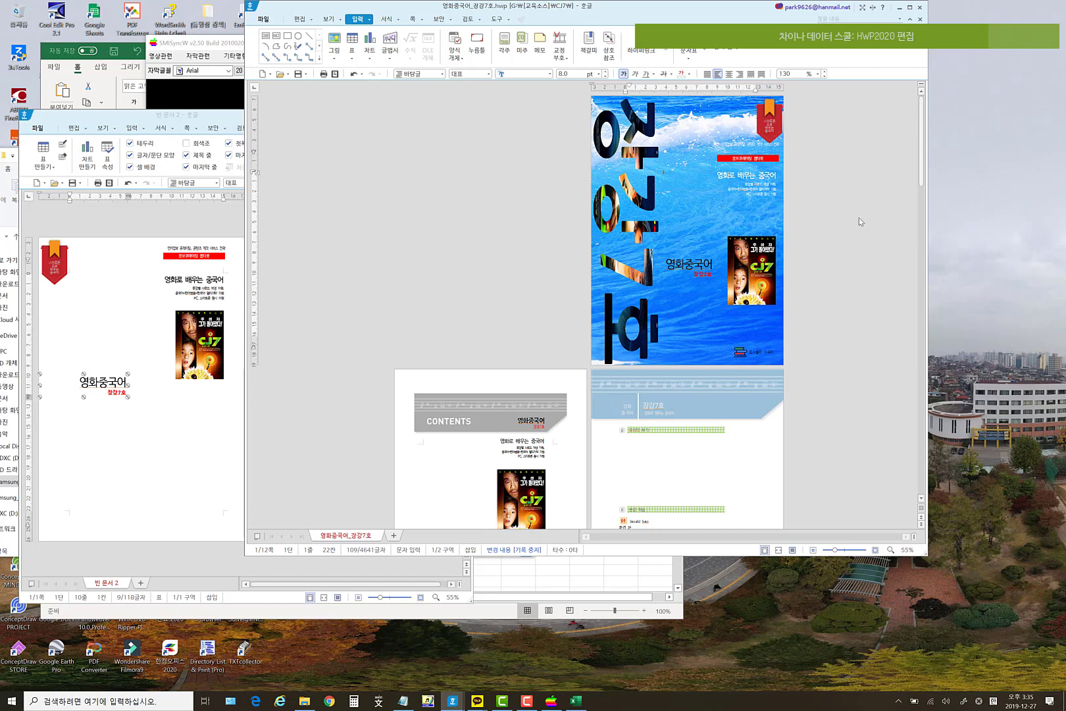
- Move the movie poster slightly lower on the cover and place the 영화중국어 title table directly above it
left_click(755, 277)
mouse_move(754, 276)
left_mouse_down()
mouse_move(757, 250)
mouse_move(759, 296)
left_mouse_up()
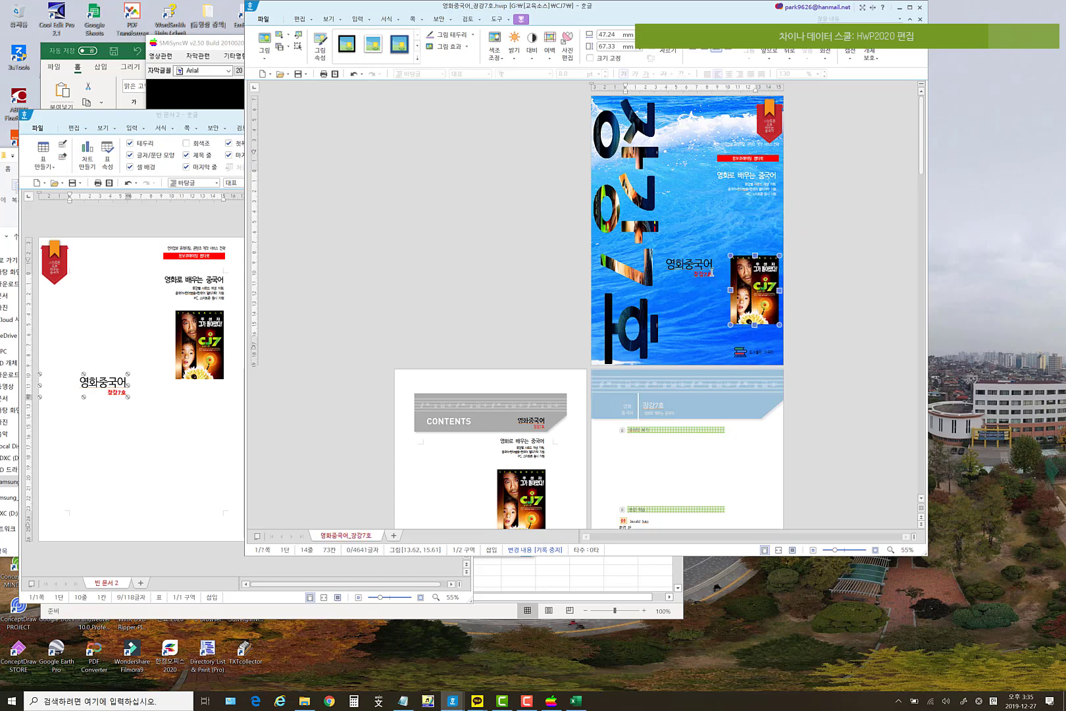
left_click(702, 258)
left_click(701, 257)
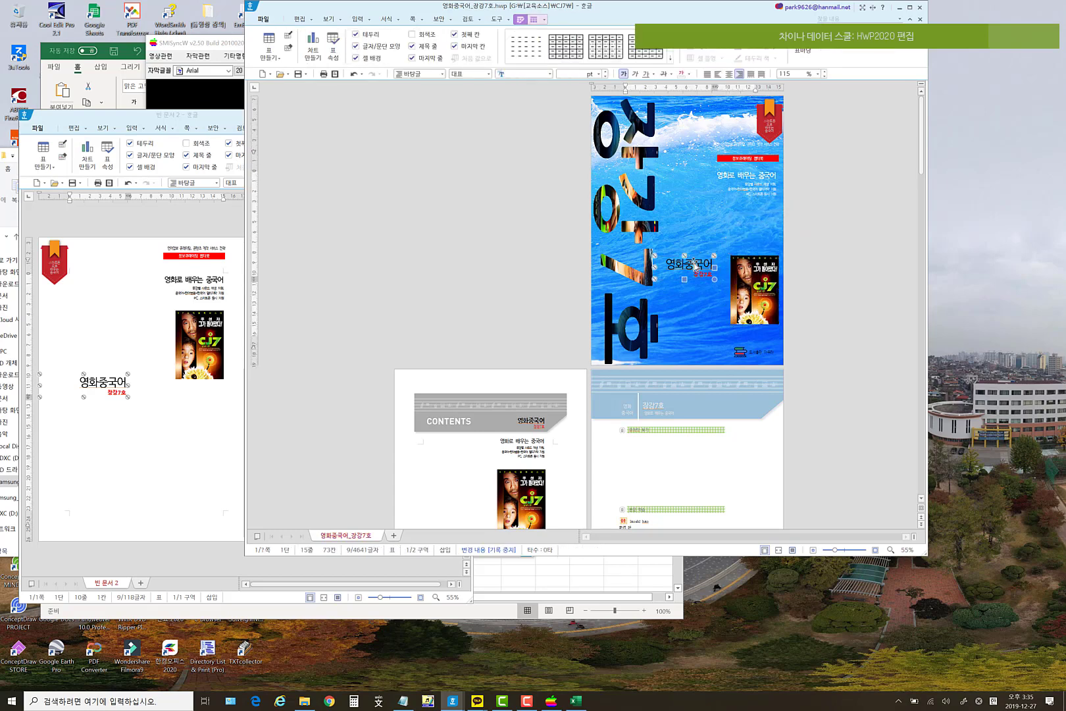
left_click_drag(757, 223, 756, 225)
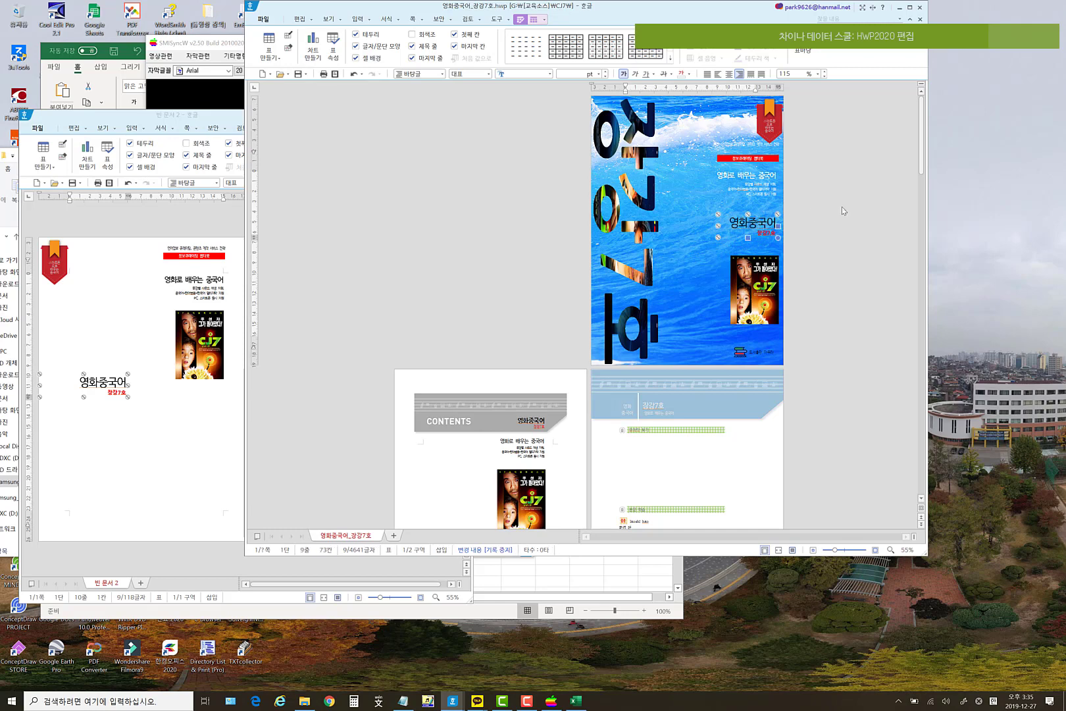
left_click(842, 205)
- Widen the picture-filled vertical word art title toward the middle of the cover
left_click(635, 227)
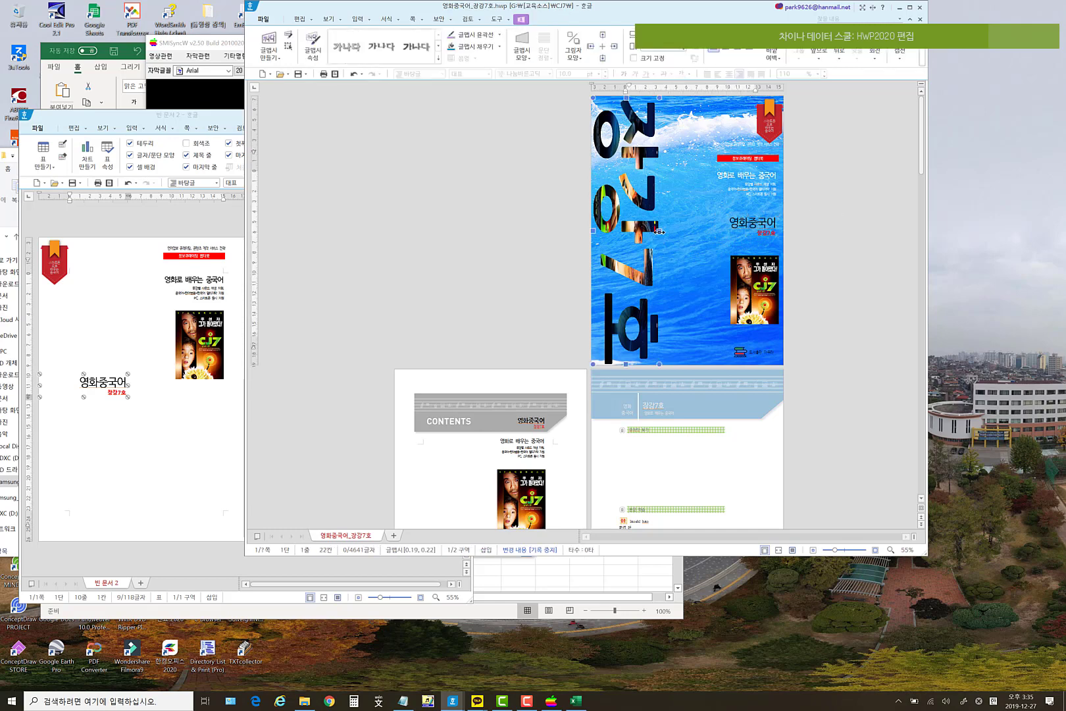
left_click_drag(659, 231, 684, 230)
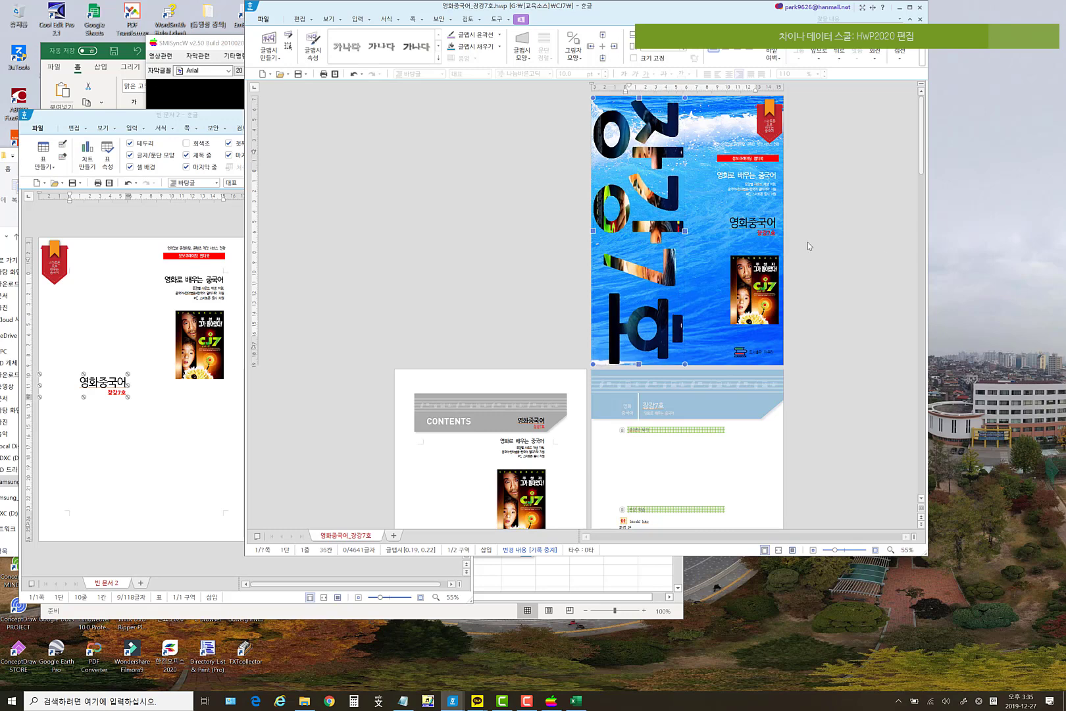
key("Escape")
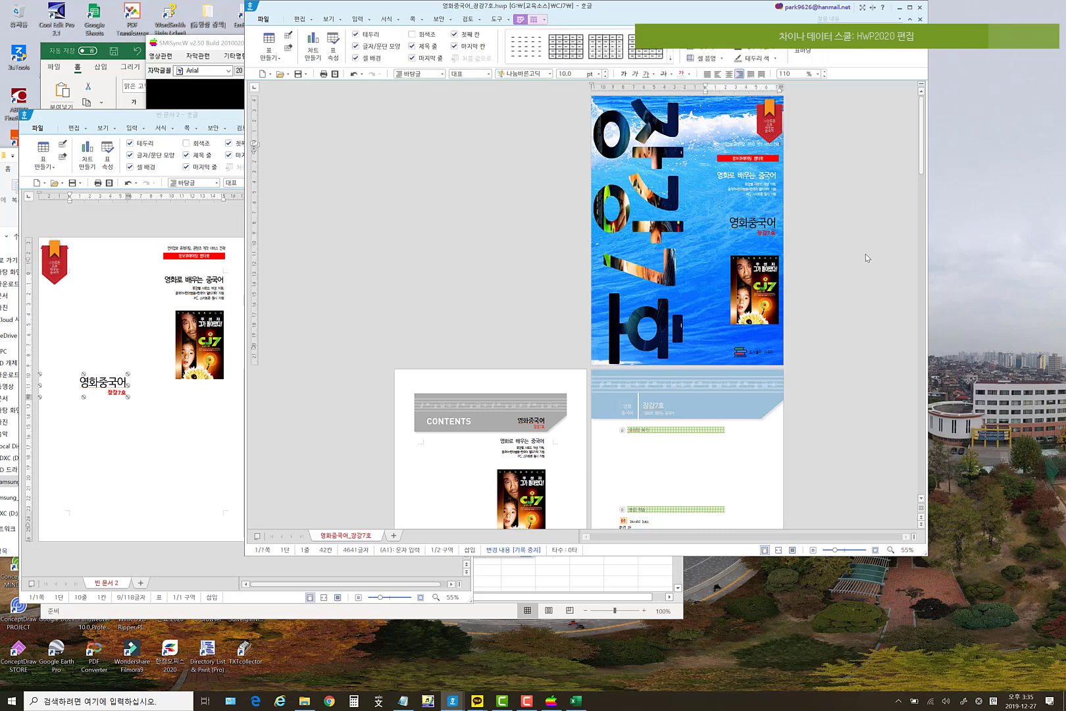
left_click(607, 217)
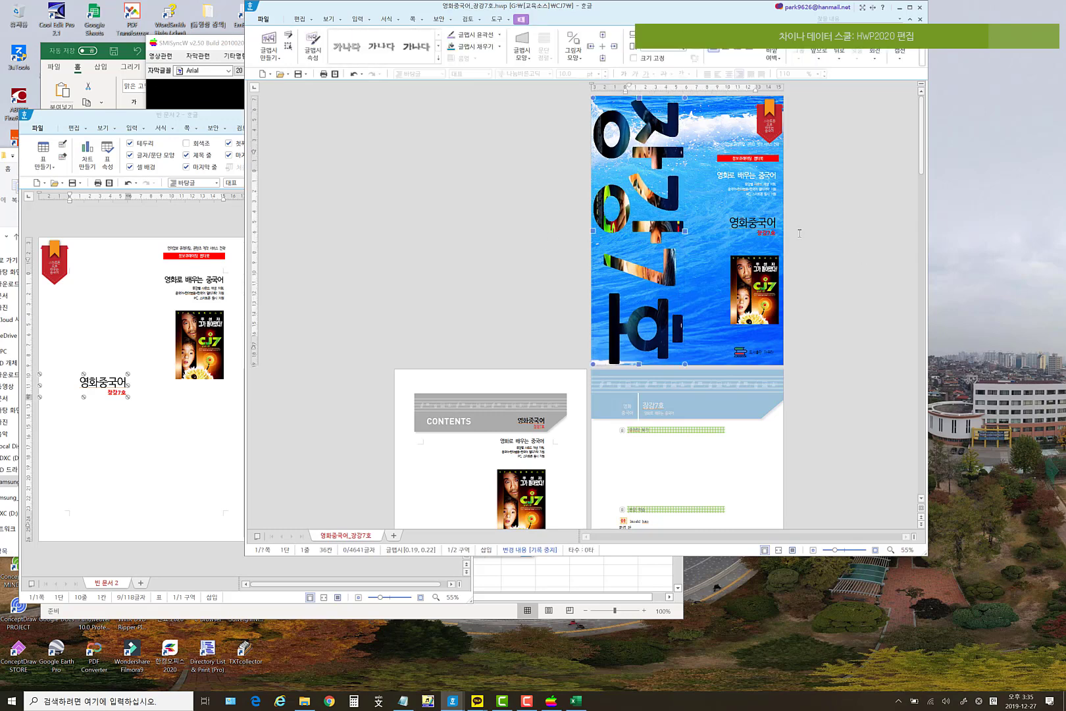
key("Escape")
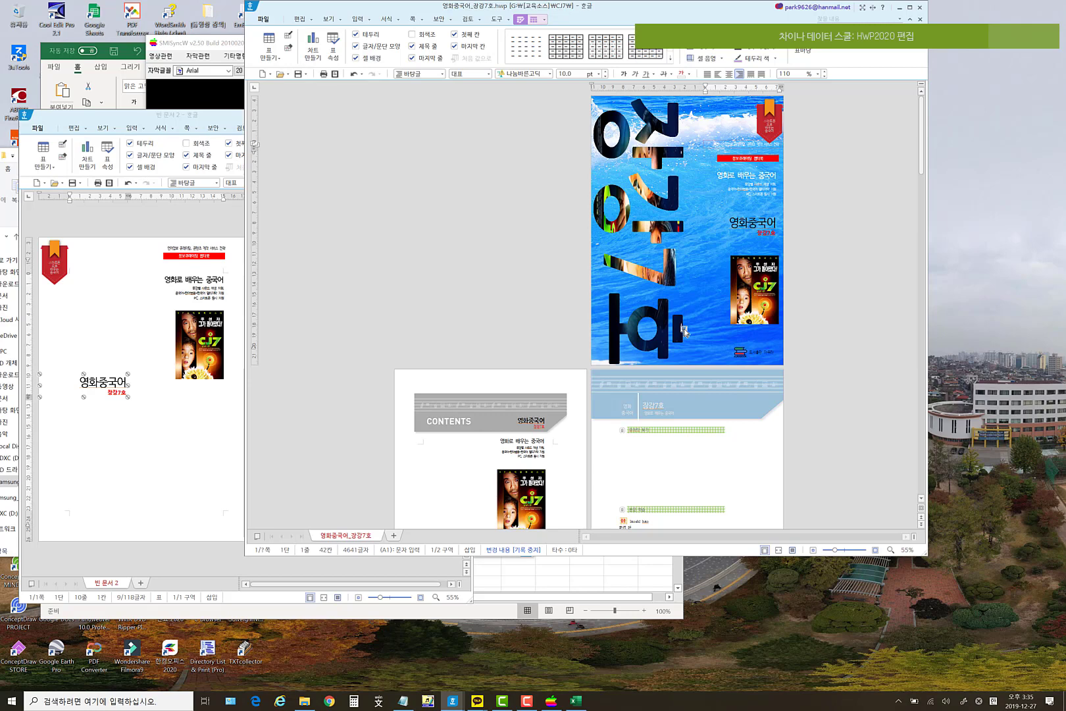
- Examine the header artwork on the contents page, the first lesson page and the pages that follow
scroll(677, 338, "down", 3)
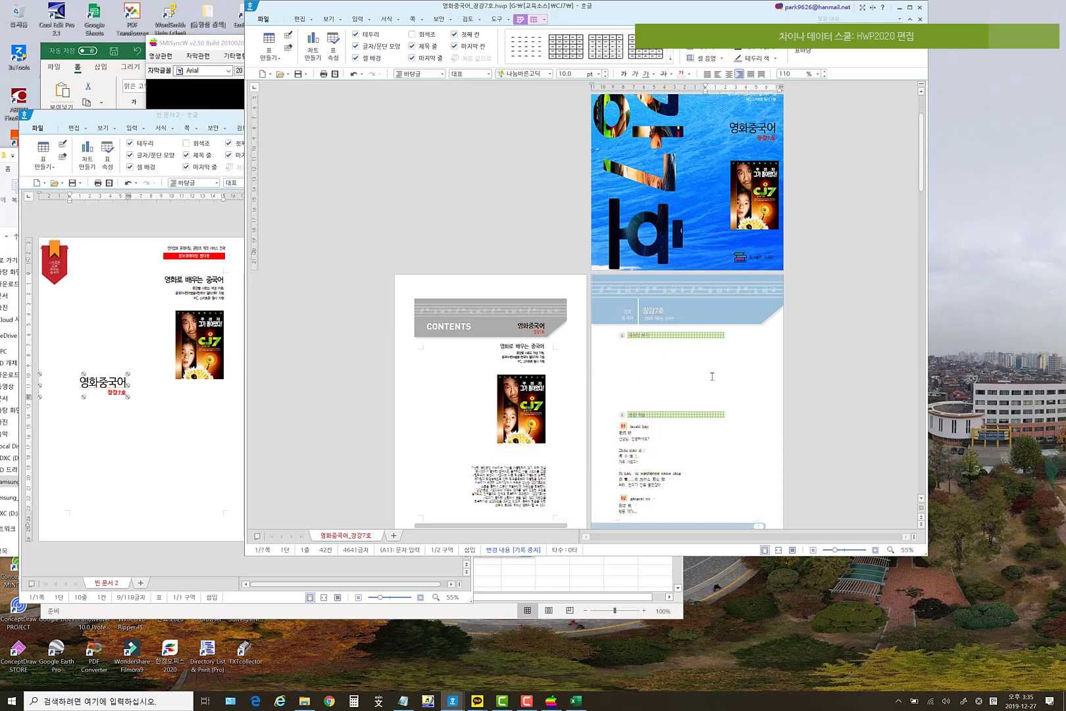
scroll(713, 374, "down", 2)
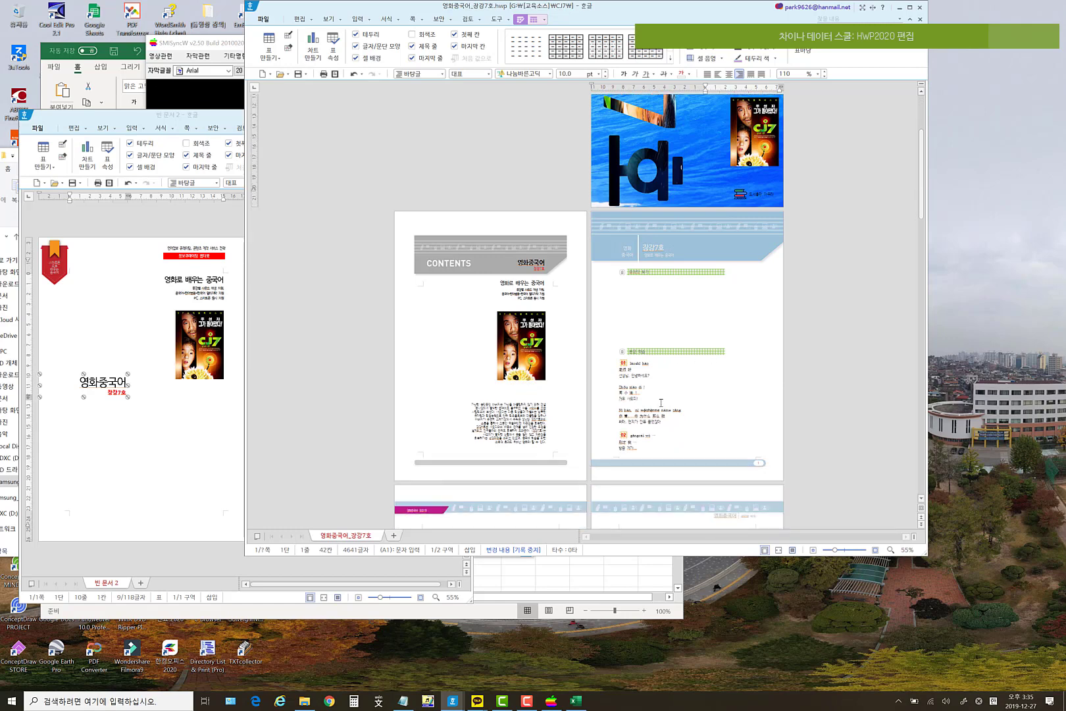
left_click(714, 375)
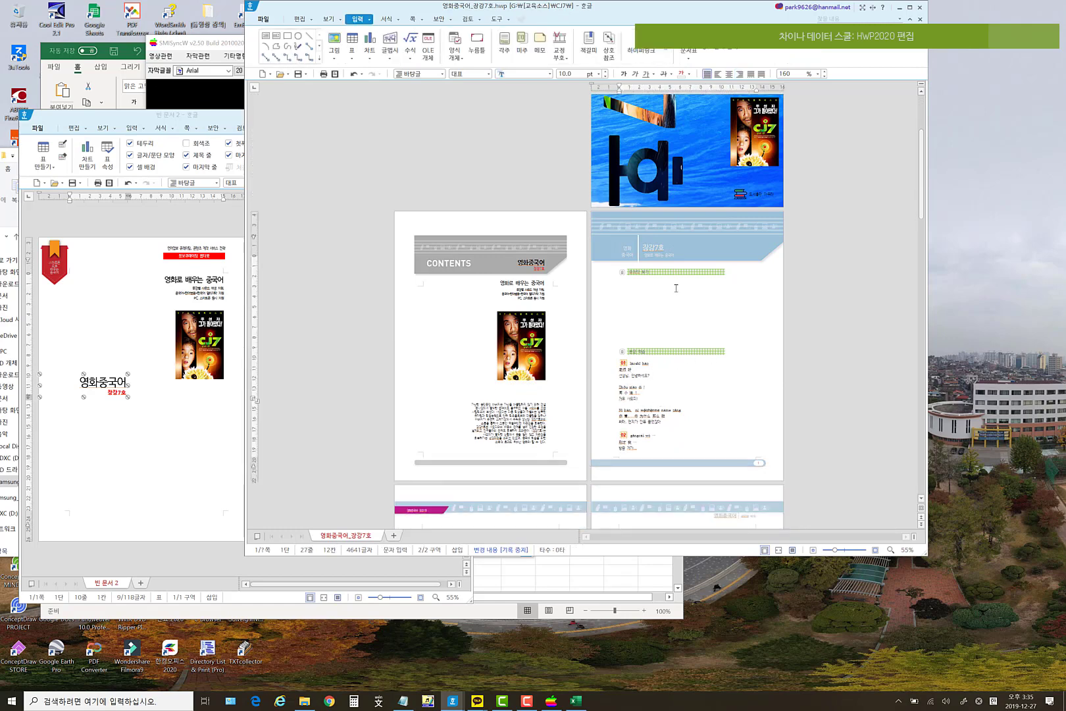
left_click(669, 247)
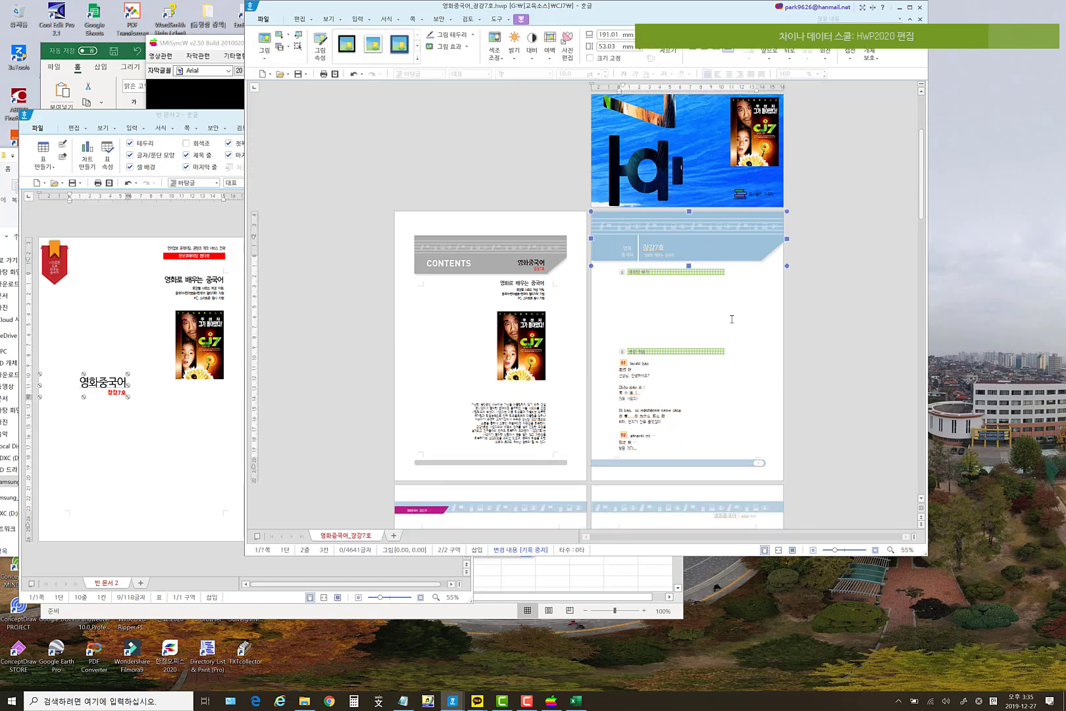
scroll(731, 319, "down", 4)
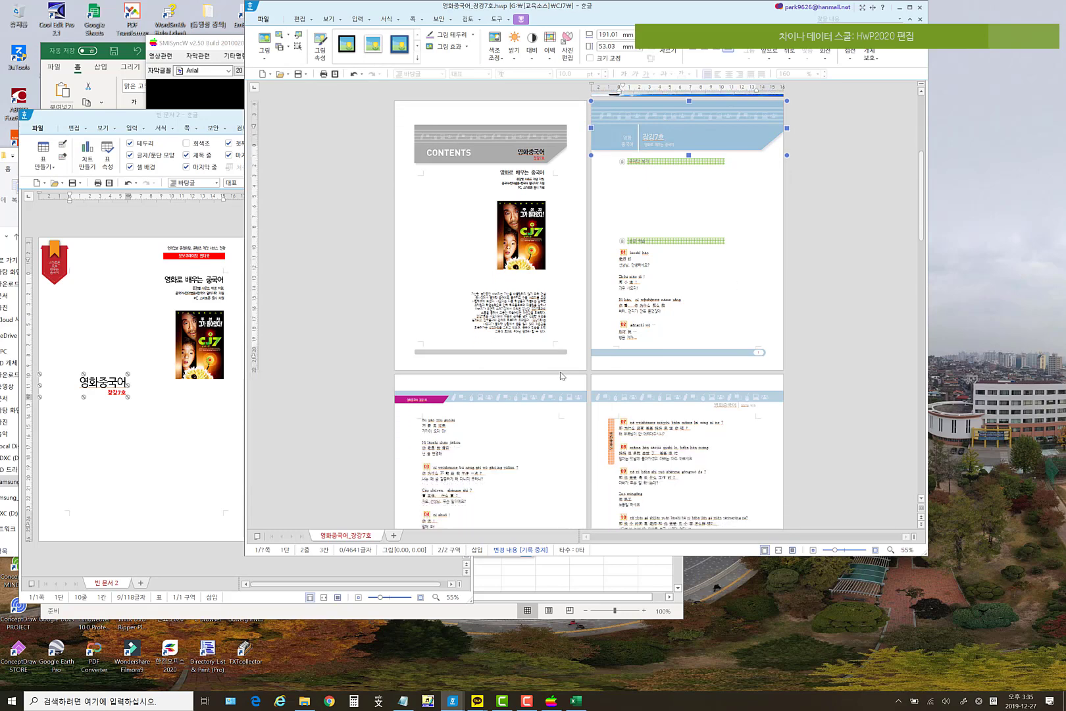
left_click(533, 400)
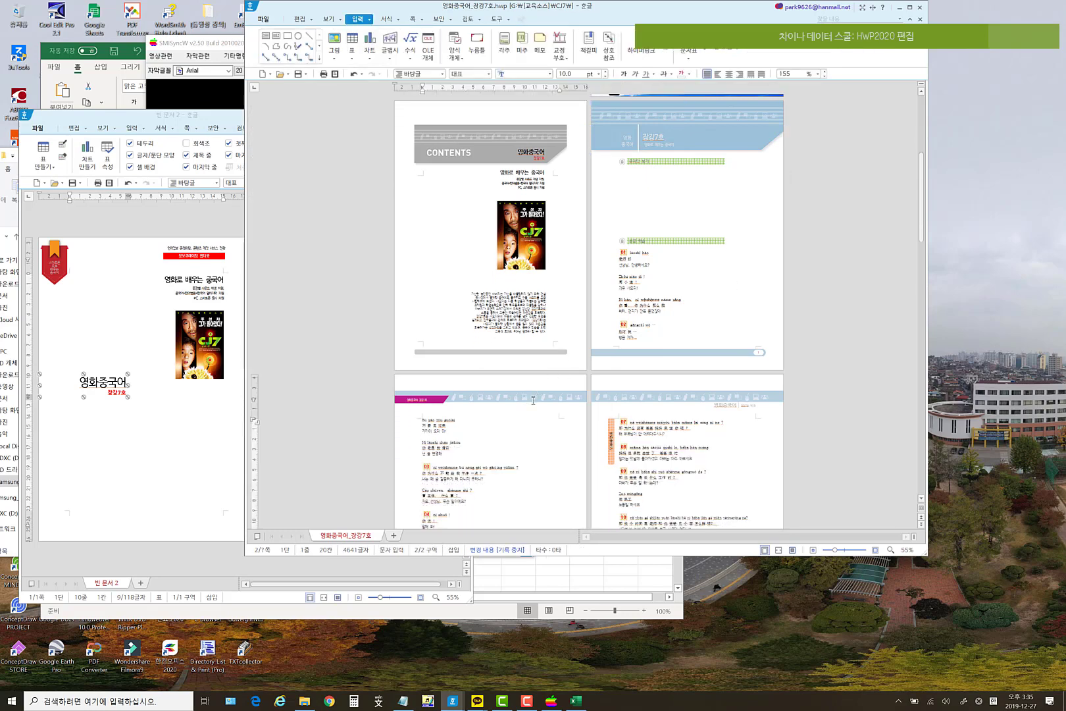
scroll(532, 399, "up", 2)
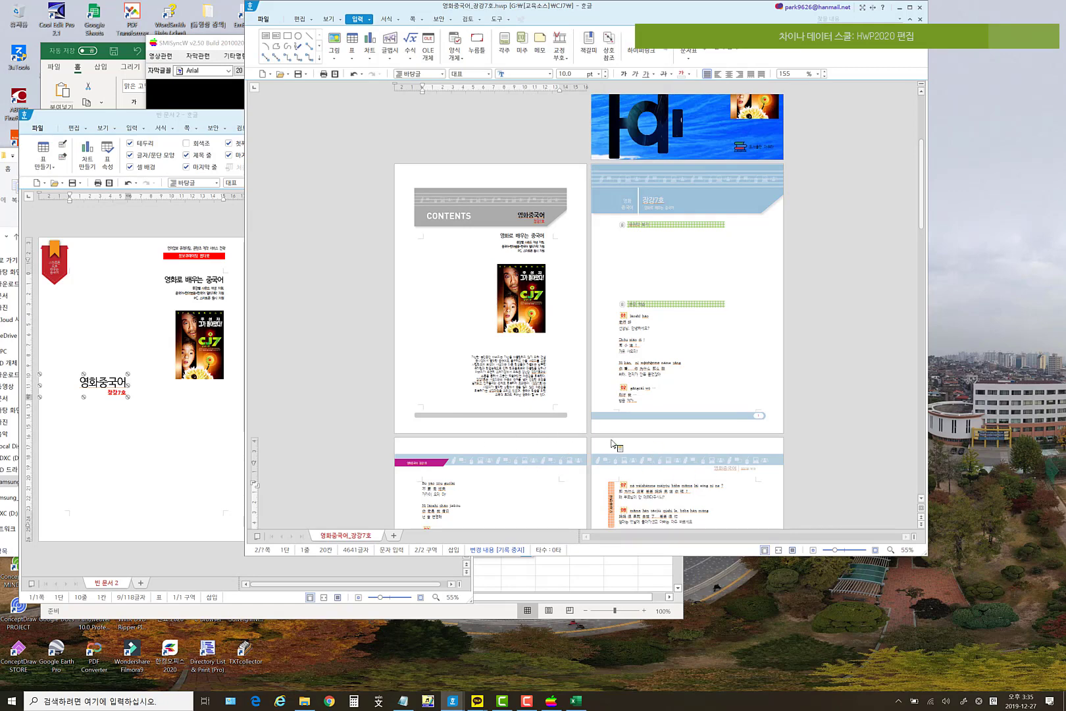
scroll(571, 441, "down", 1)
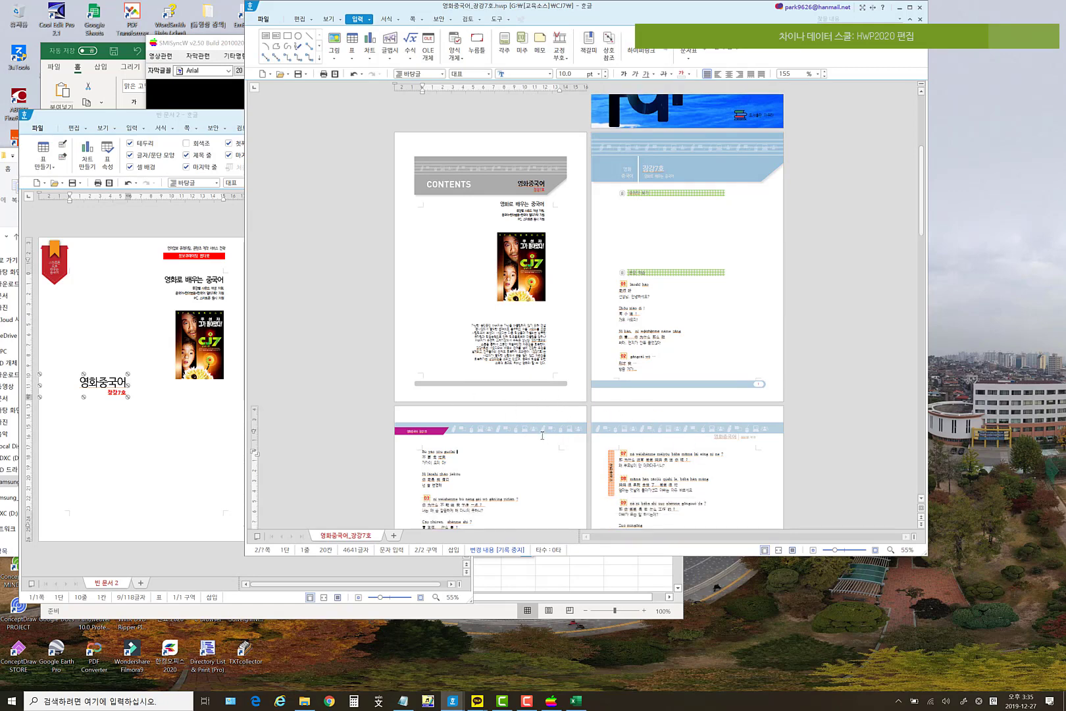
- Open the master pages of section 2 and examine the header and footer designs of the even and odd pages
left_click(421, 20)
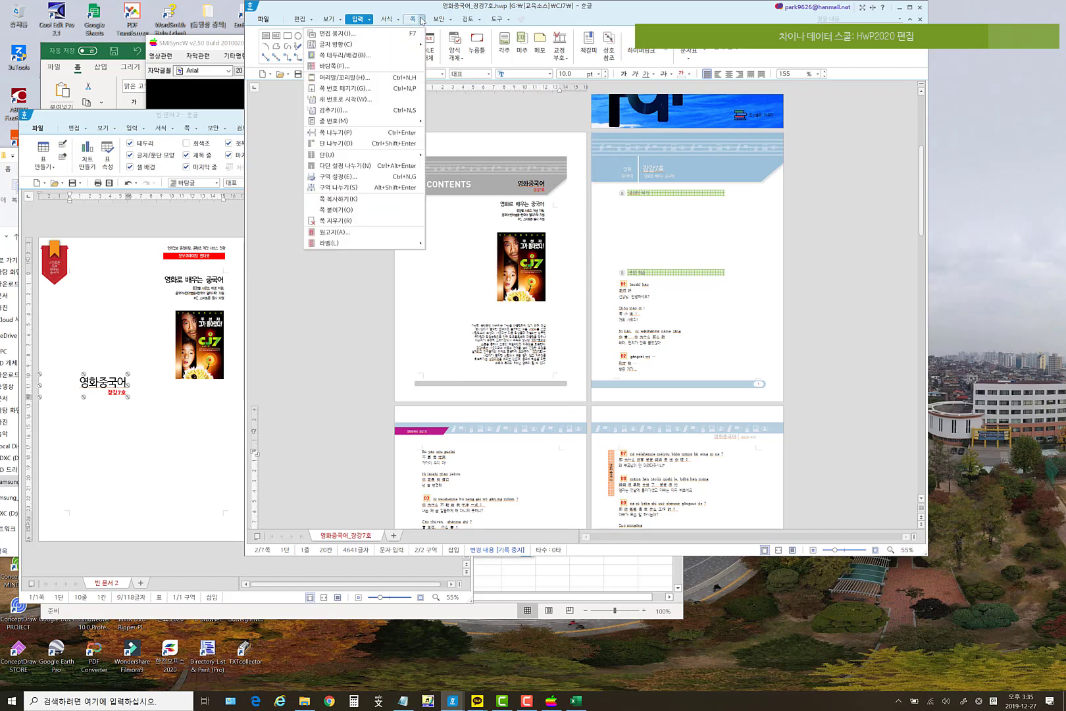
left_click(334, 66)
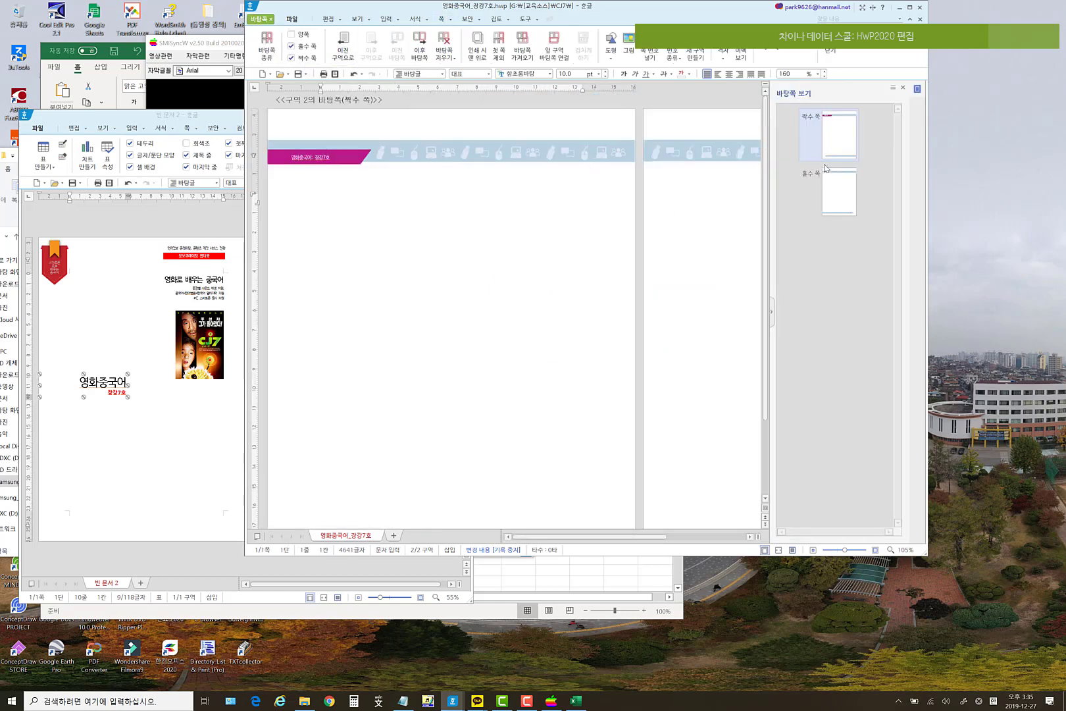
left_click(837, 196)
scroll(539, 264, "down", 5)
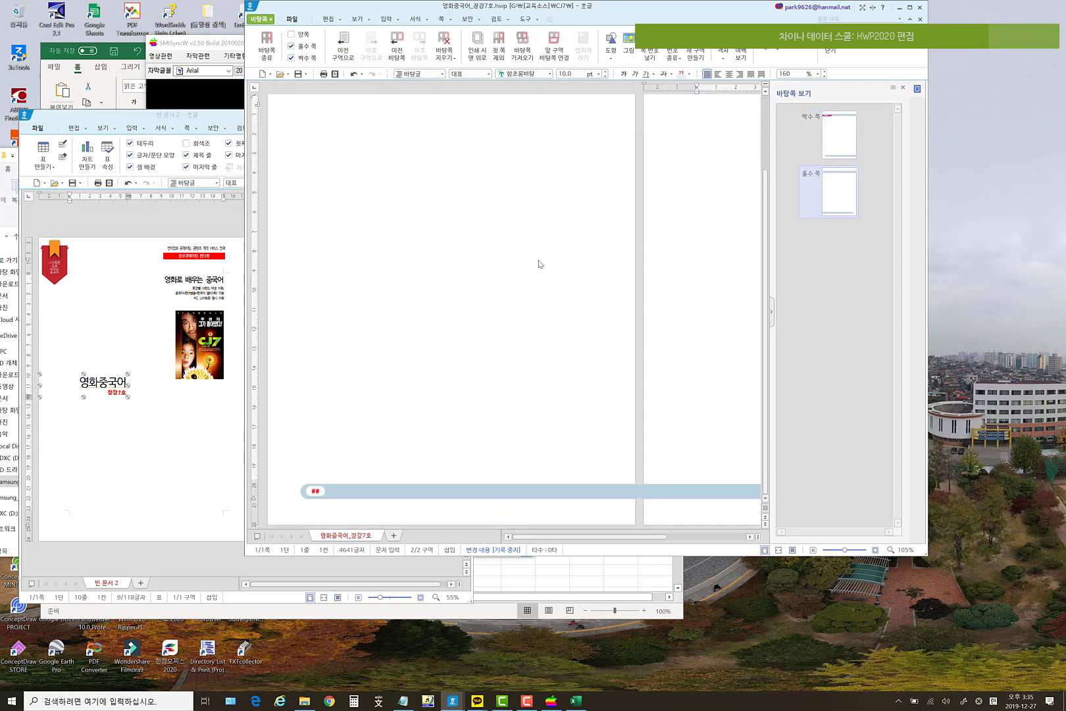
scroll(540, 262, "up", 5)
scroll(487, 158, "down", 5)
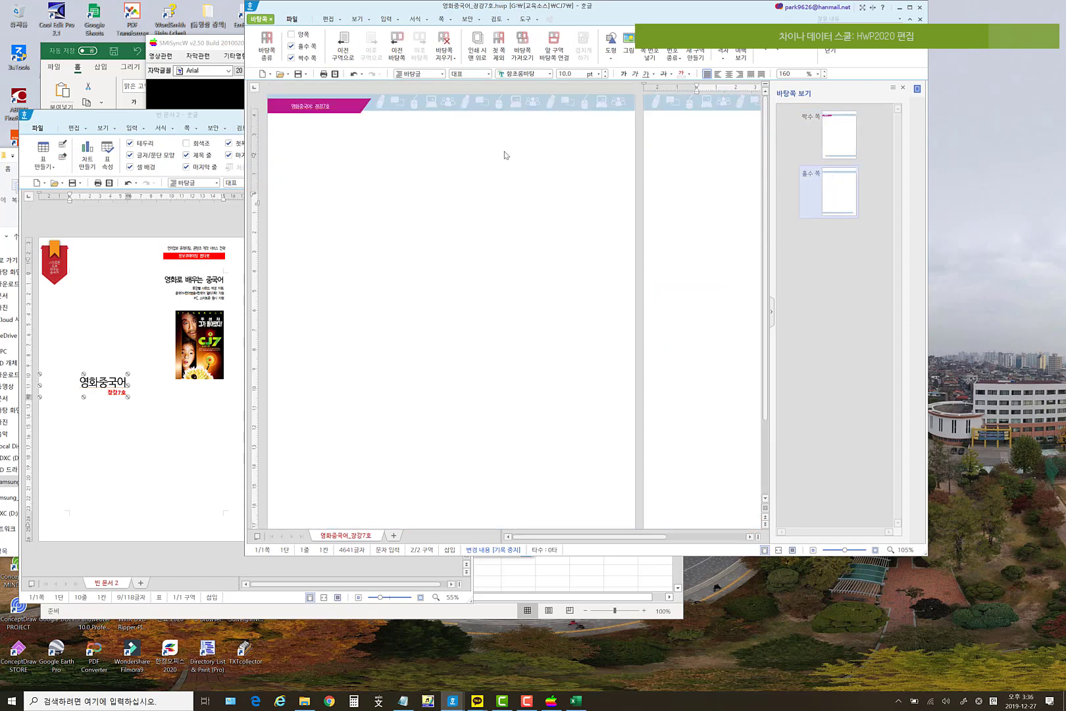
scroll(471, 145, "up", 5)
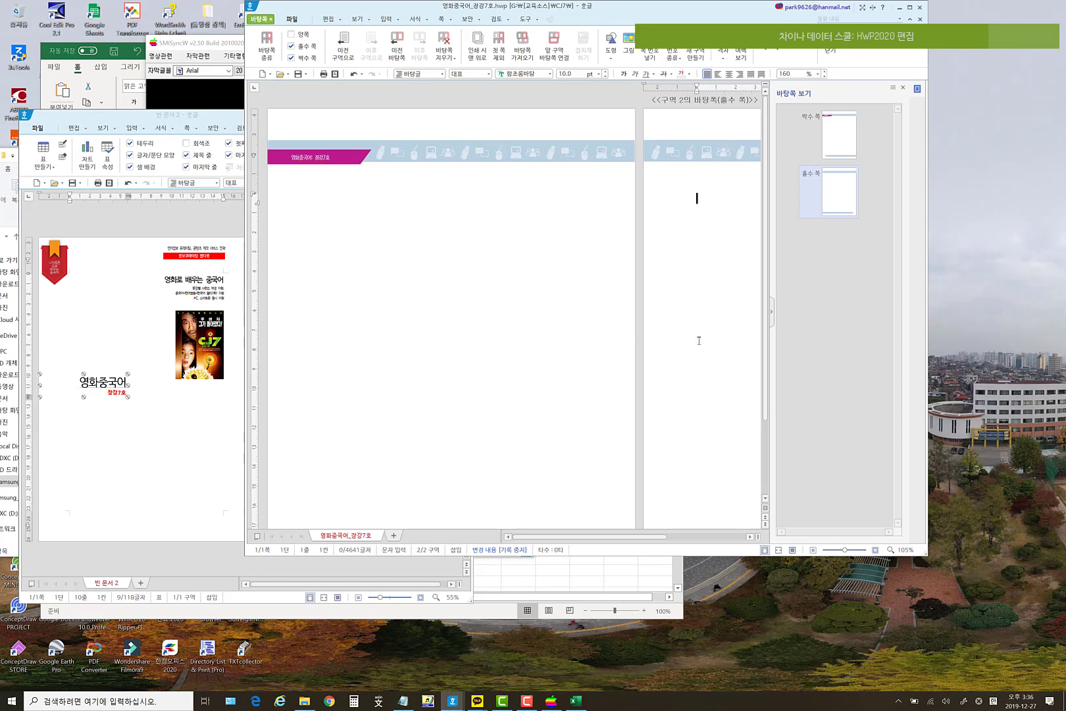
- Delete the header picture band, the footer bar and its page number box from section 2's odd-page master page
left_click_drag(612, 536, 690, 536)
left_click(600, 154)
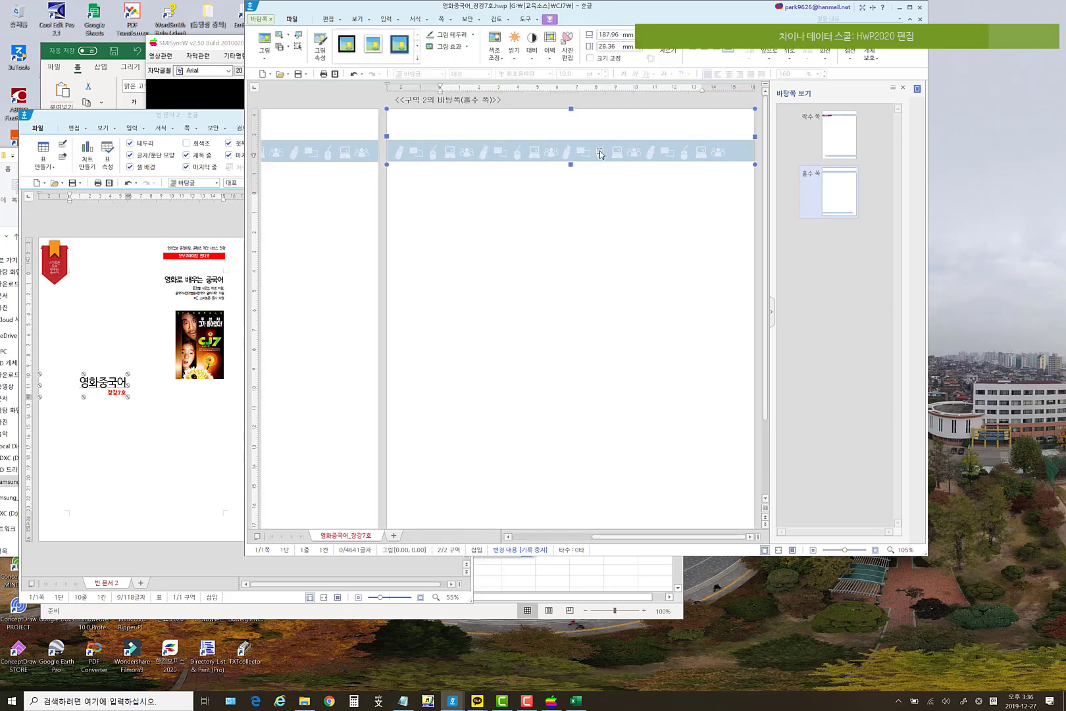
key("Delete")
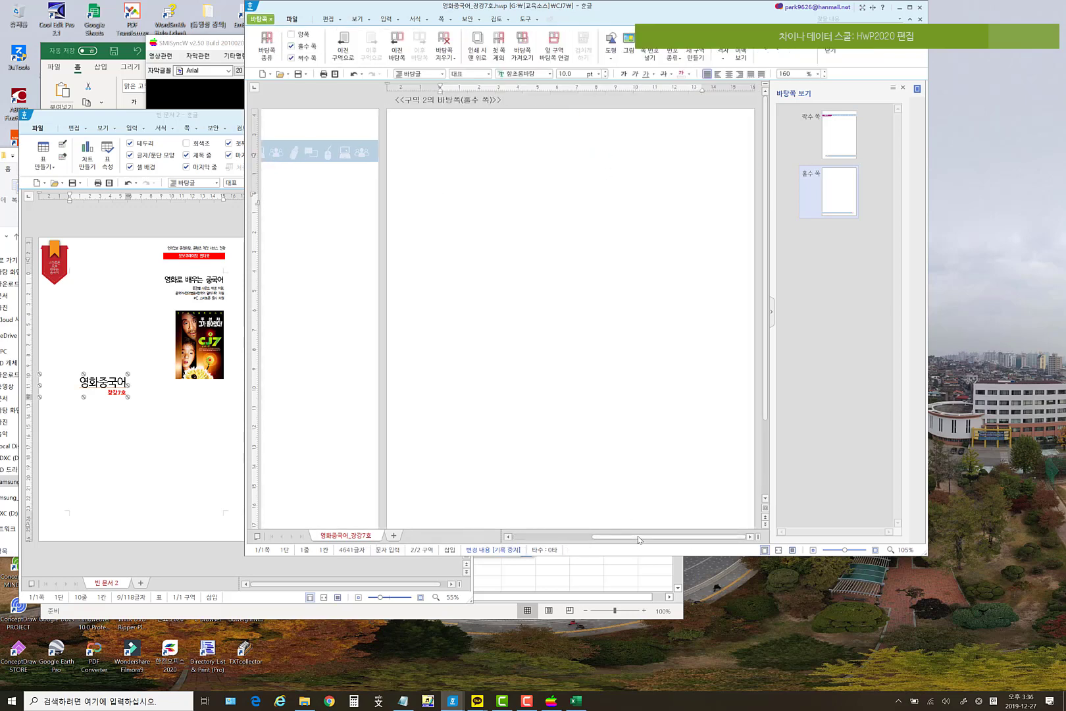
left_click_drag(635, 537, 556, 537)
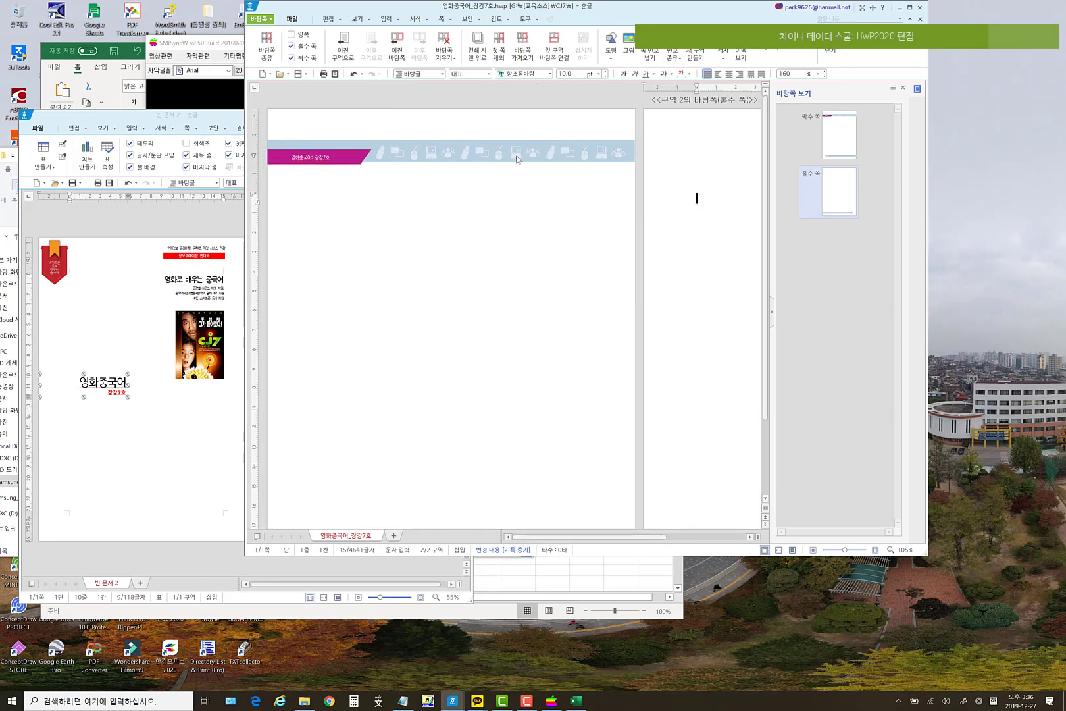
scroll(707, 291, "down", 3)
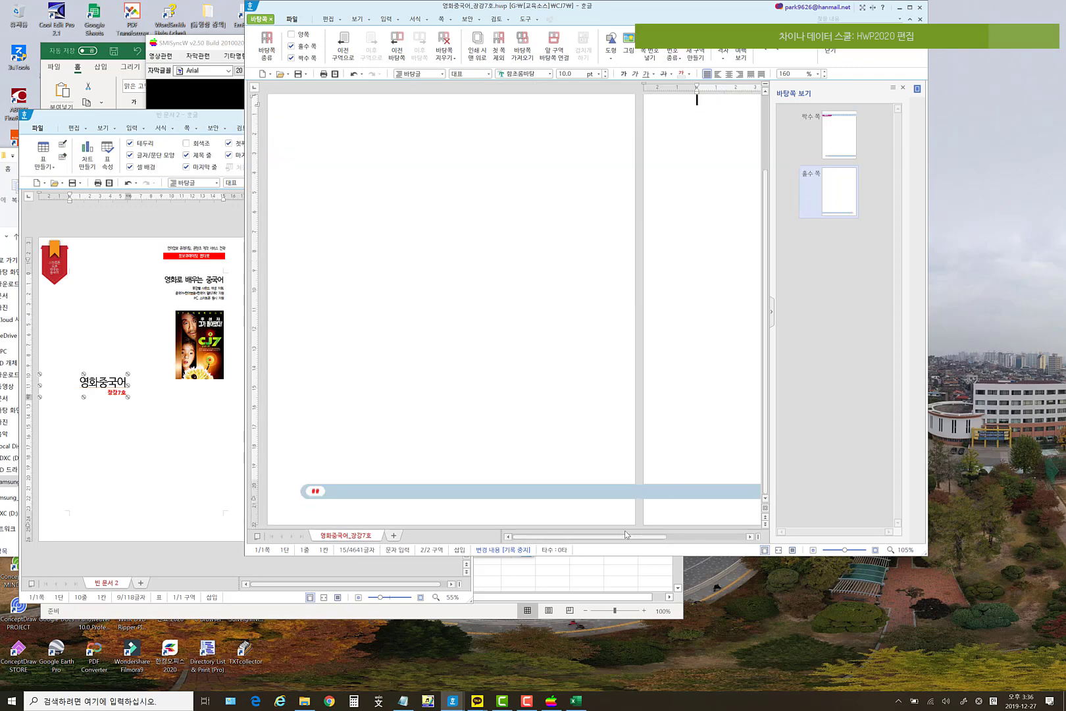
left_click_drag(625, 535, 757, 557)
left_click(642, 485)
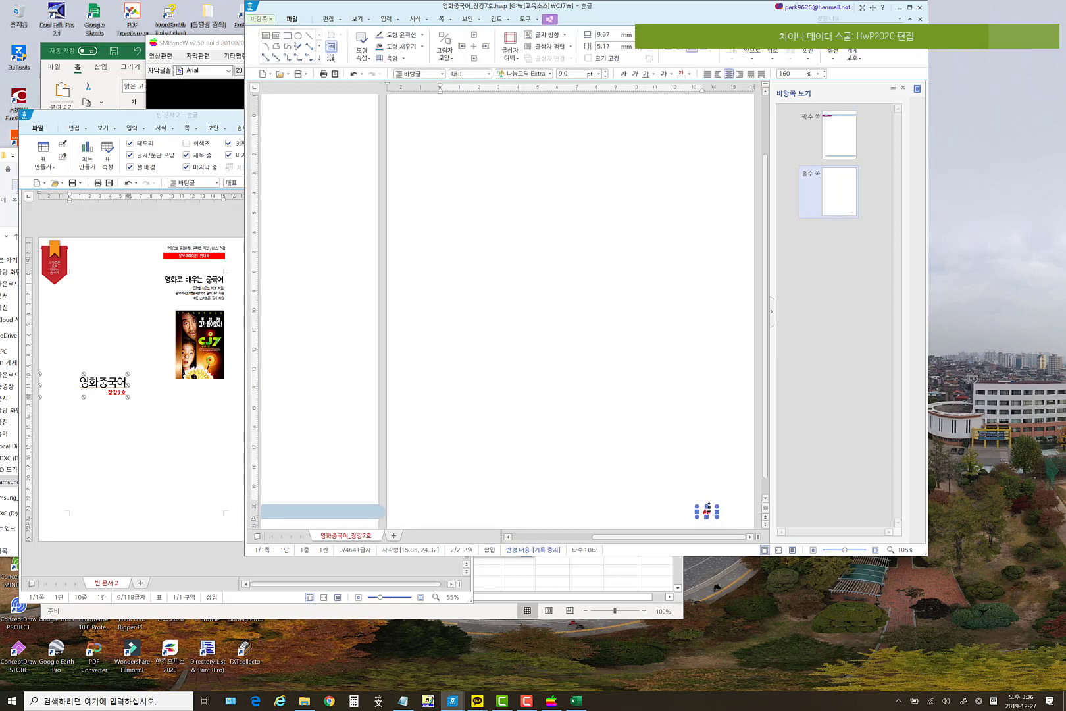
left_click_drag(696, 536, 526, 522)
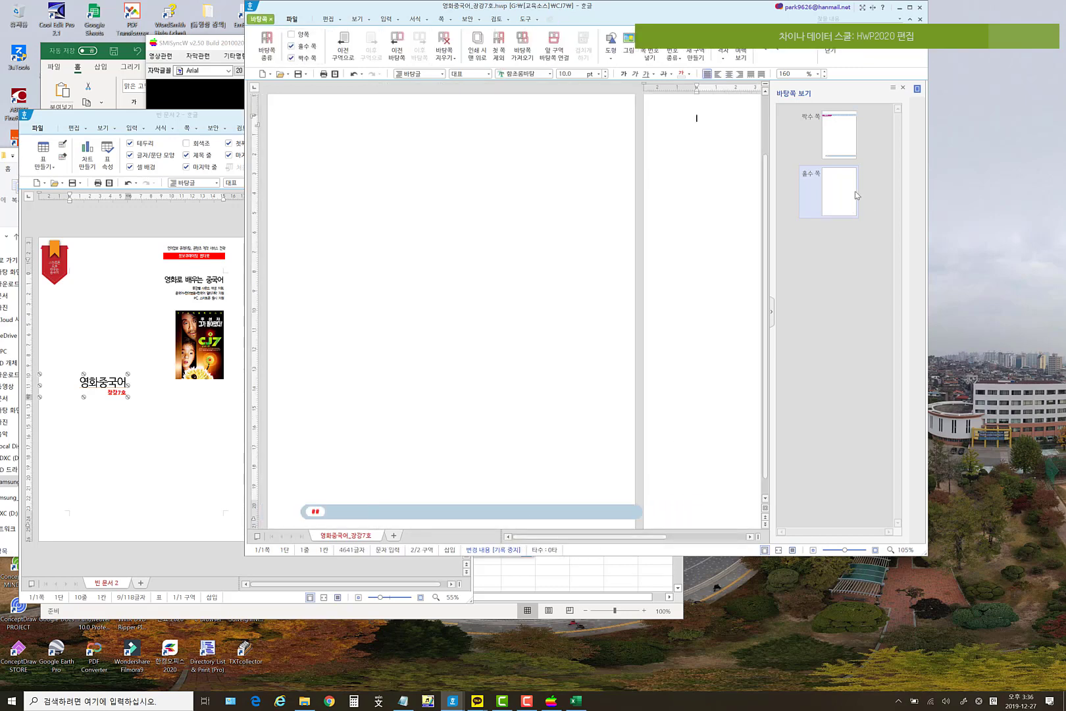
- Delete the header band with its title and the page-number footer bar from the even-page master page, and close master page editing
left_click(838, 135)
left_click(457, 161)
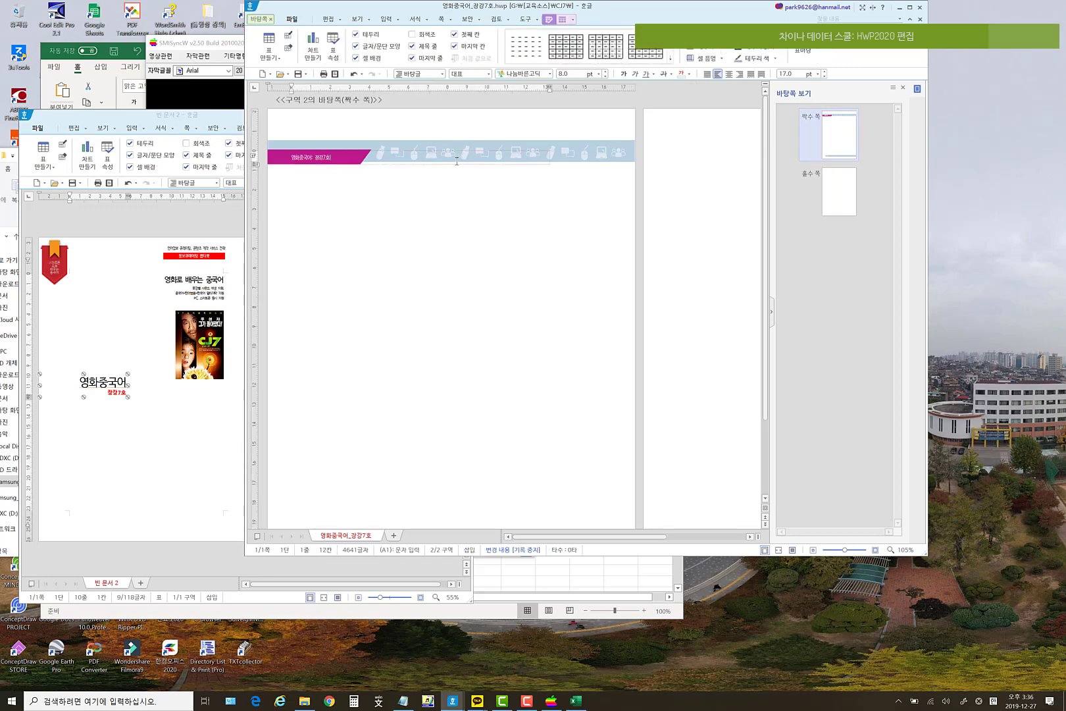
left_click(495, 147)
key("Delete")
scroll(530, 304, "down", 3)
left_click(498, 489)
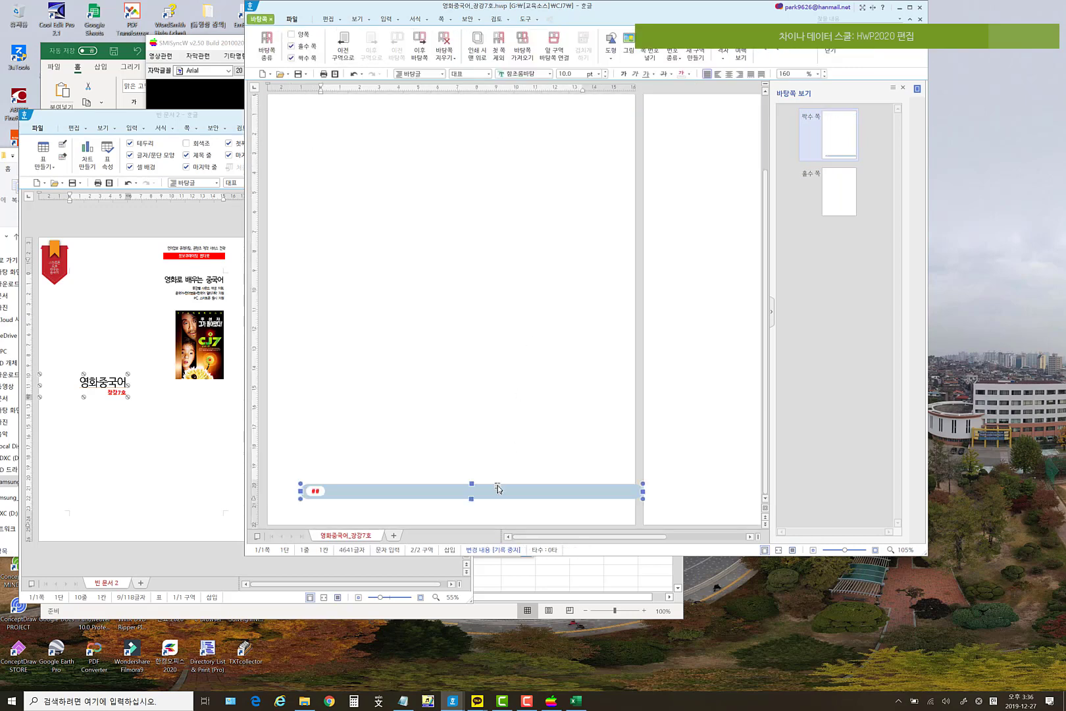
key("Delete")
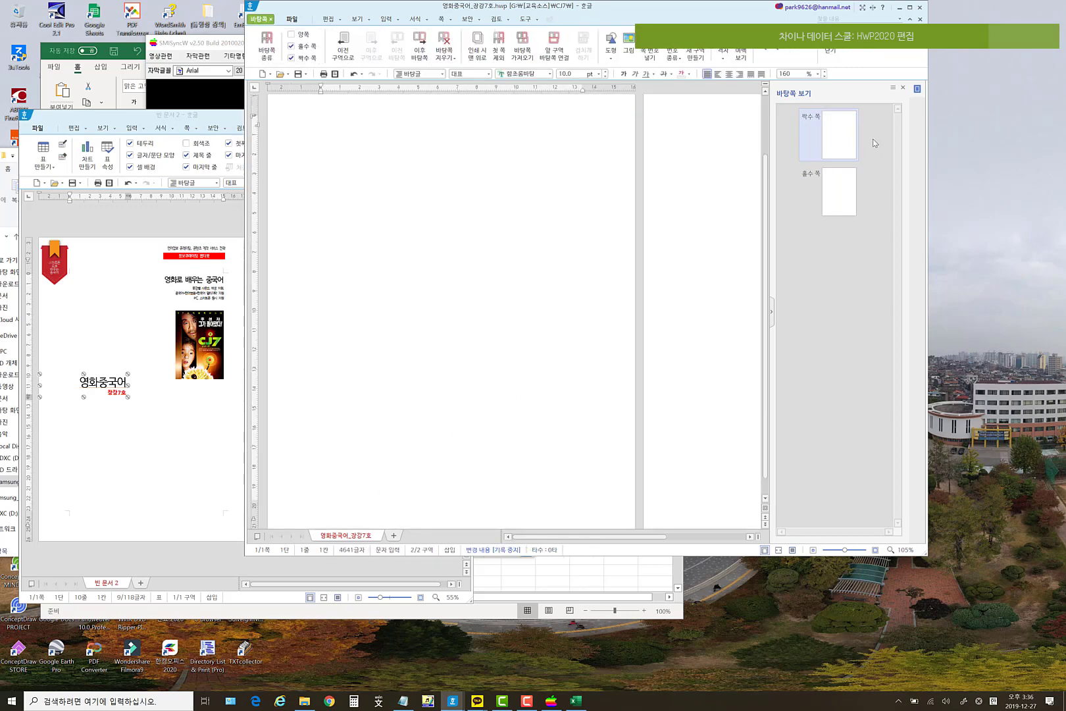
left_click(831, 52)
- Review the headers and footers of the inner pages, from the lesson pages back up to the contents page and cover
scroll(546, 431, "down", 2)
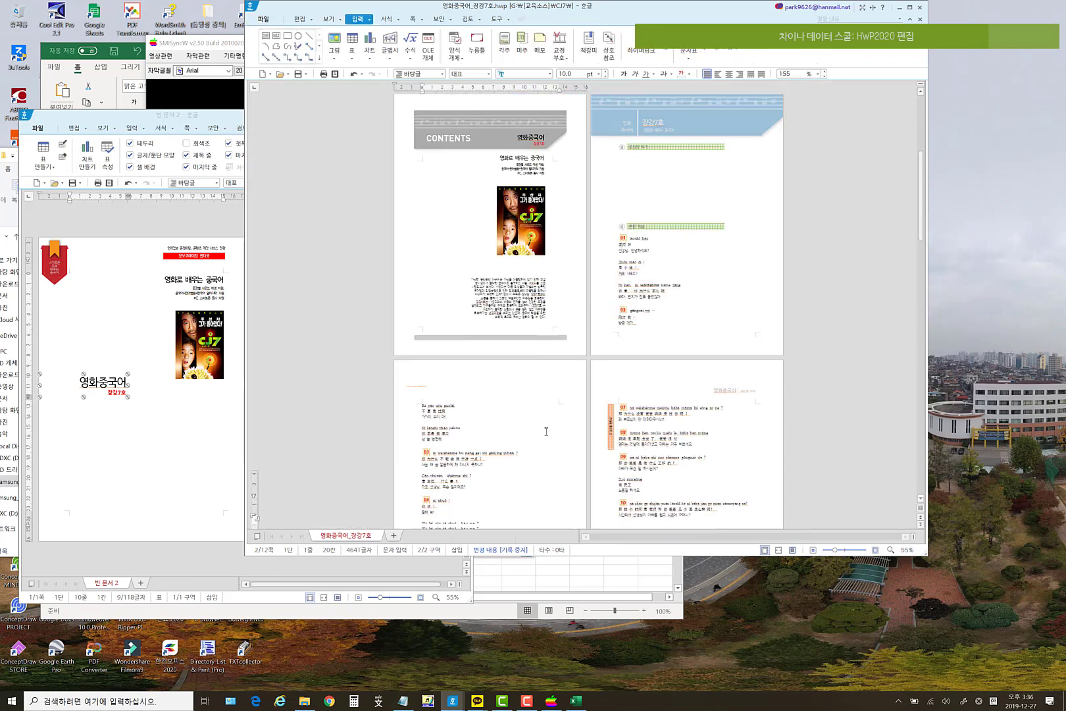
scroll(546, 430, "down", 3)
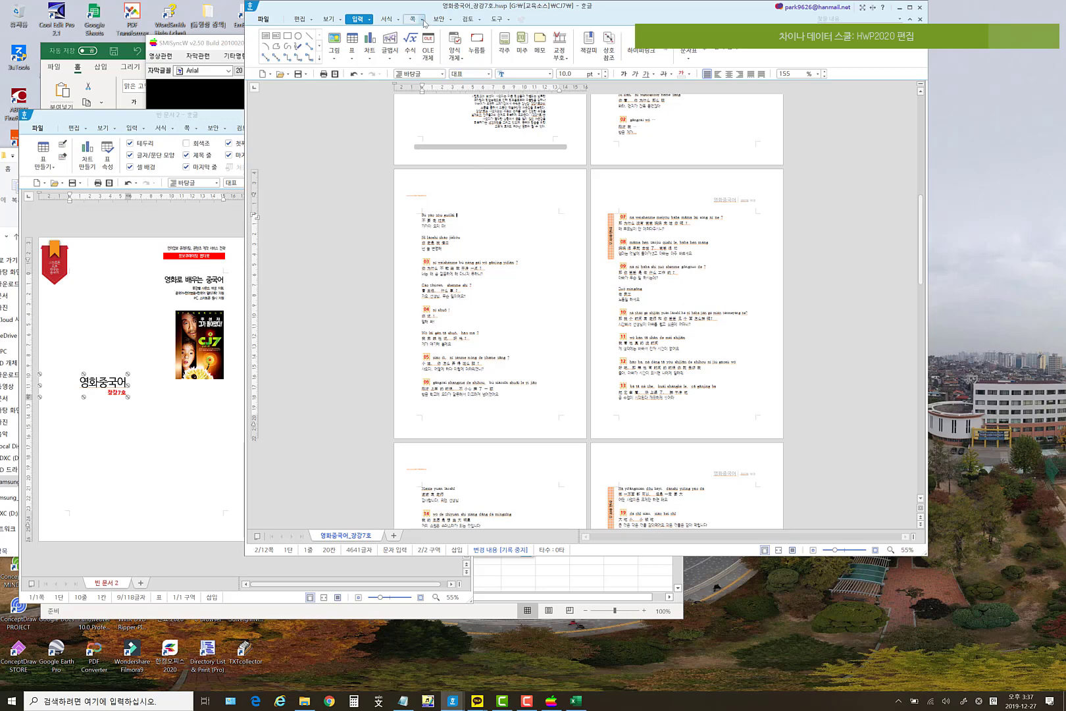
left_click(202, 120)
left_click(553, 251)
scroll(610, 264, "up", 6)
scroll(646, 232, "up", 3)
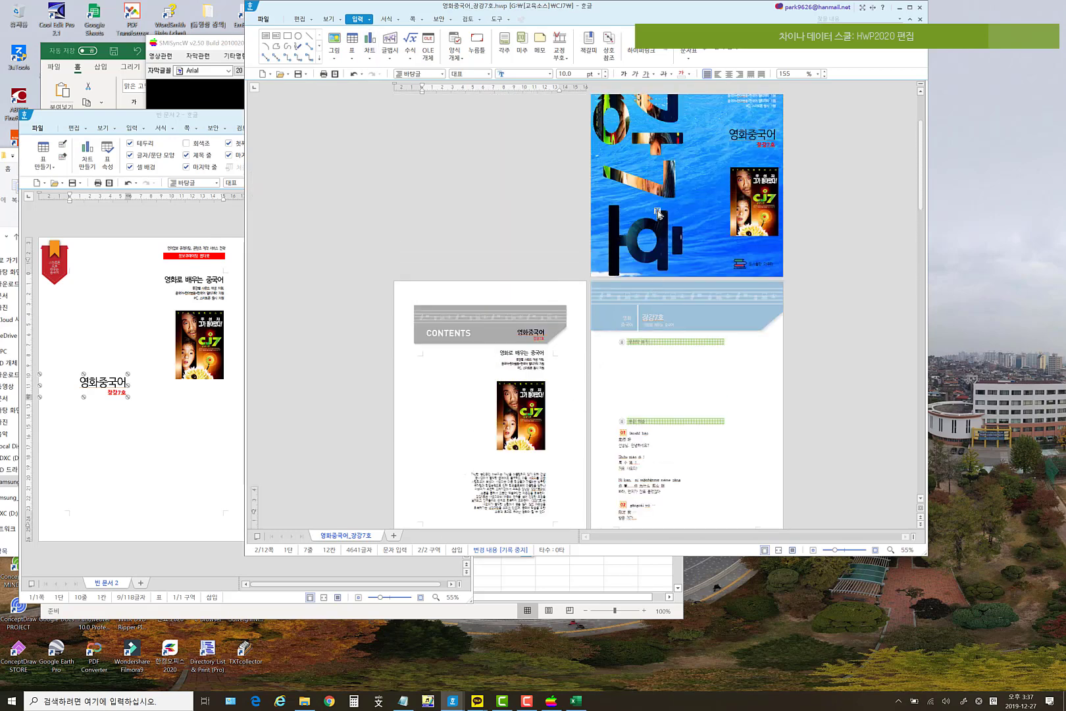
- Copy the large vertical 장강7호 WordArt from the cover page
left_click(638, 150)
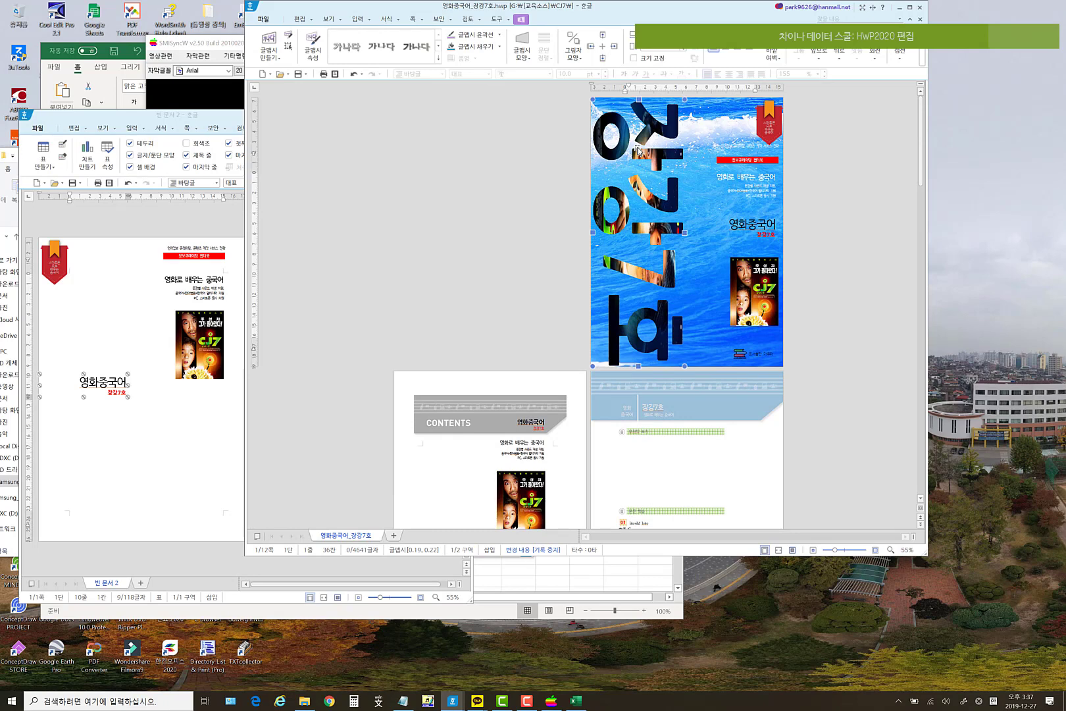
scroll(557, 232, "down", 4)
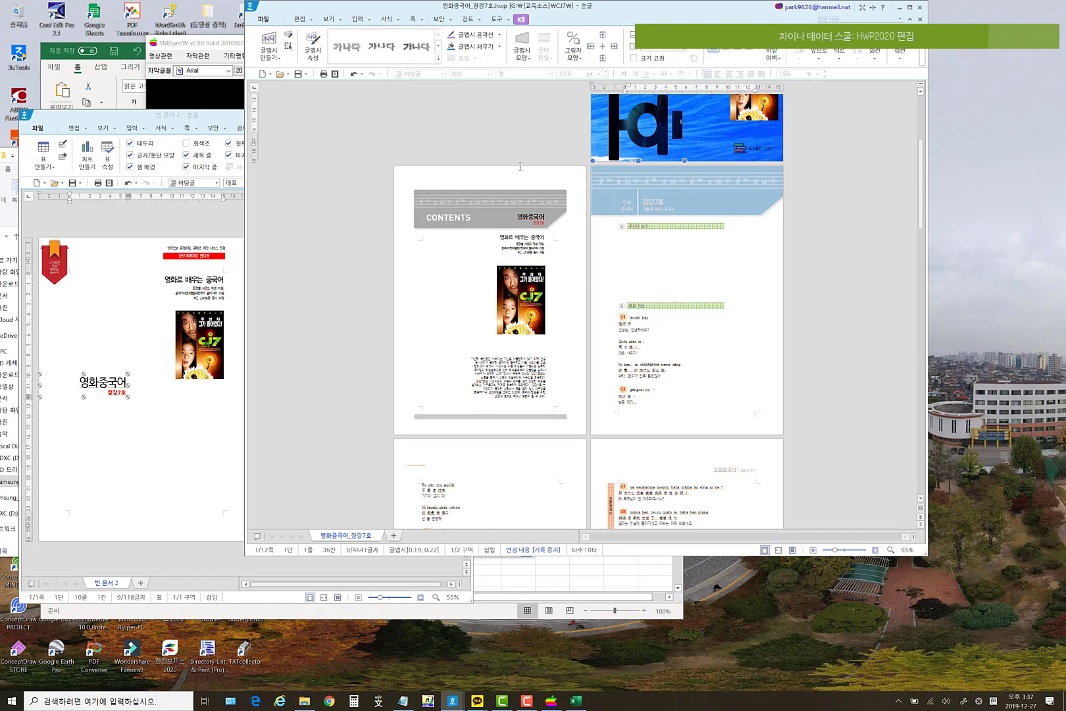
left_click(423, 19)
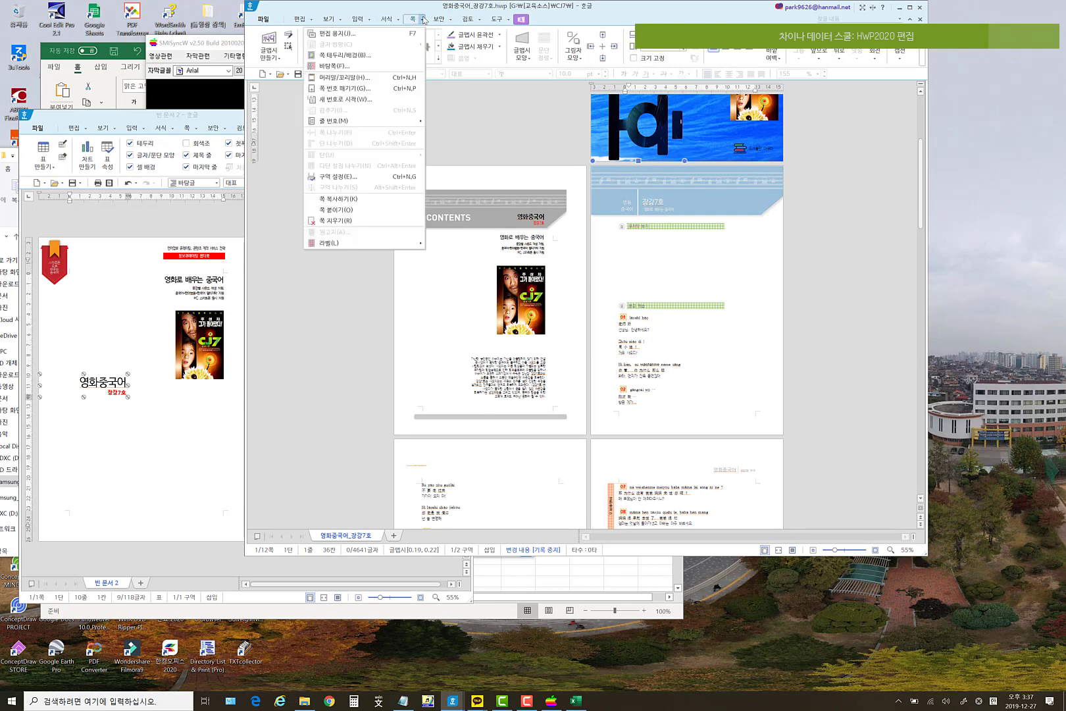
left_click(332, 66)
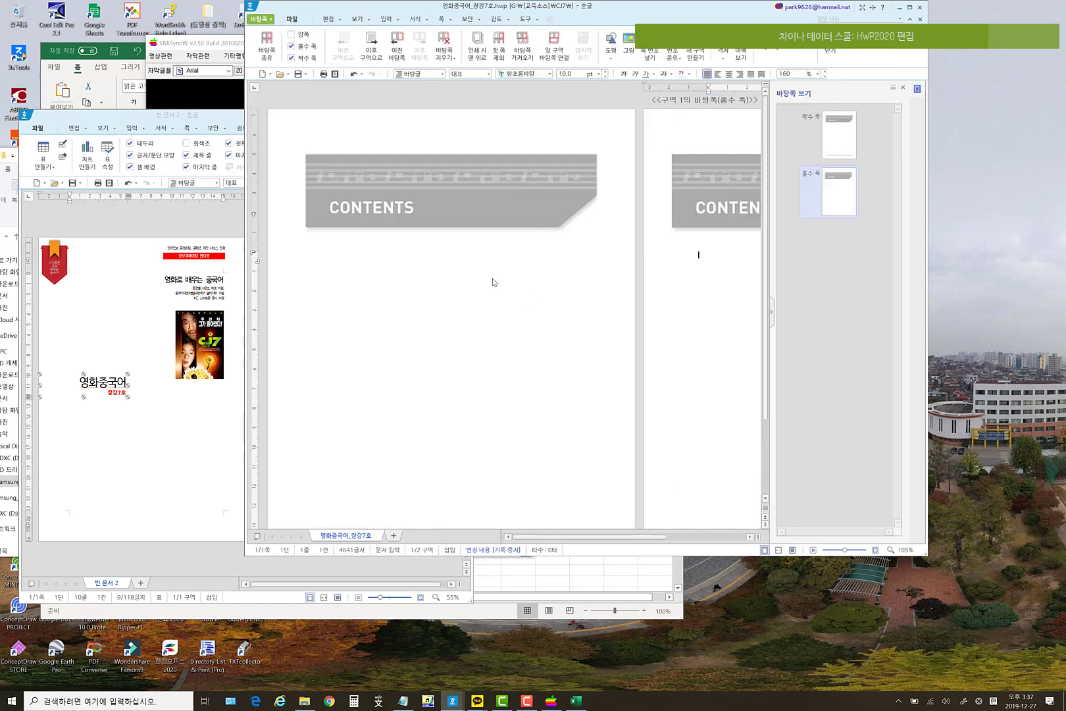
left_click(832, 58)
- Paste the copied 장강7호 WordArt onto the even-page master page of section 2
scroll(643, 243, "down", 5)
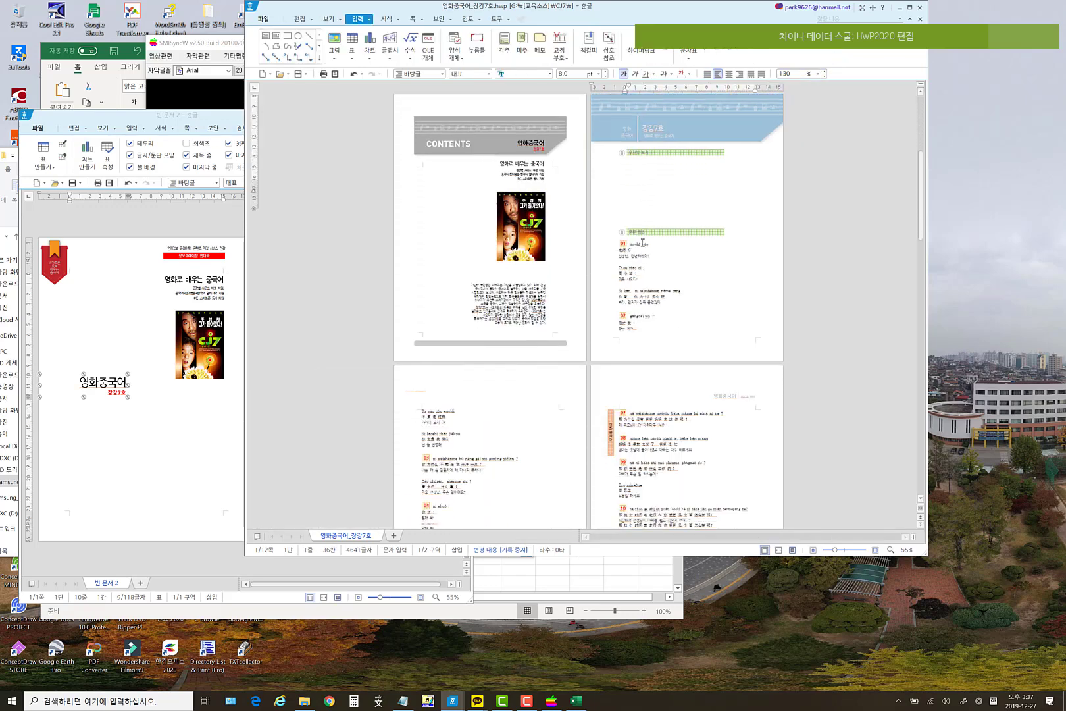
scroll(642, 244, "down", 2)
left_click(502, 350)
scroll(502, 350, "up", 3)
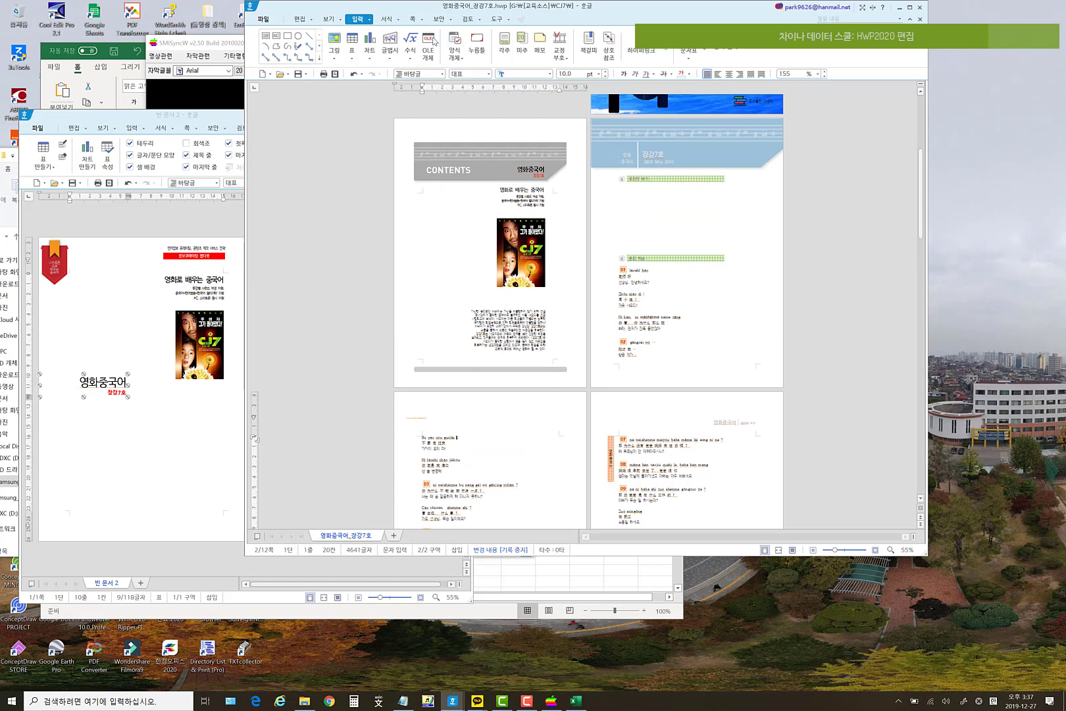
left_click(413, 18)
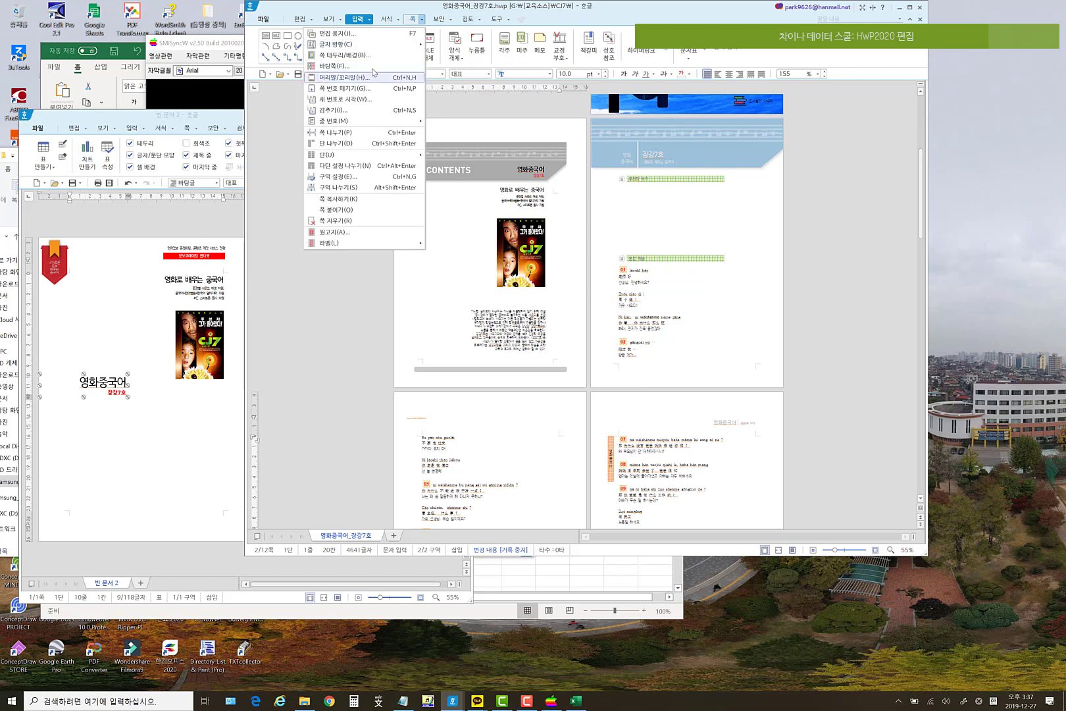
left_click(342, 65)
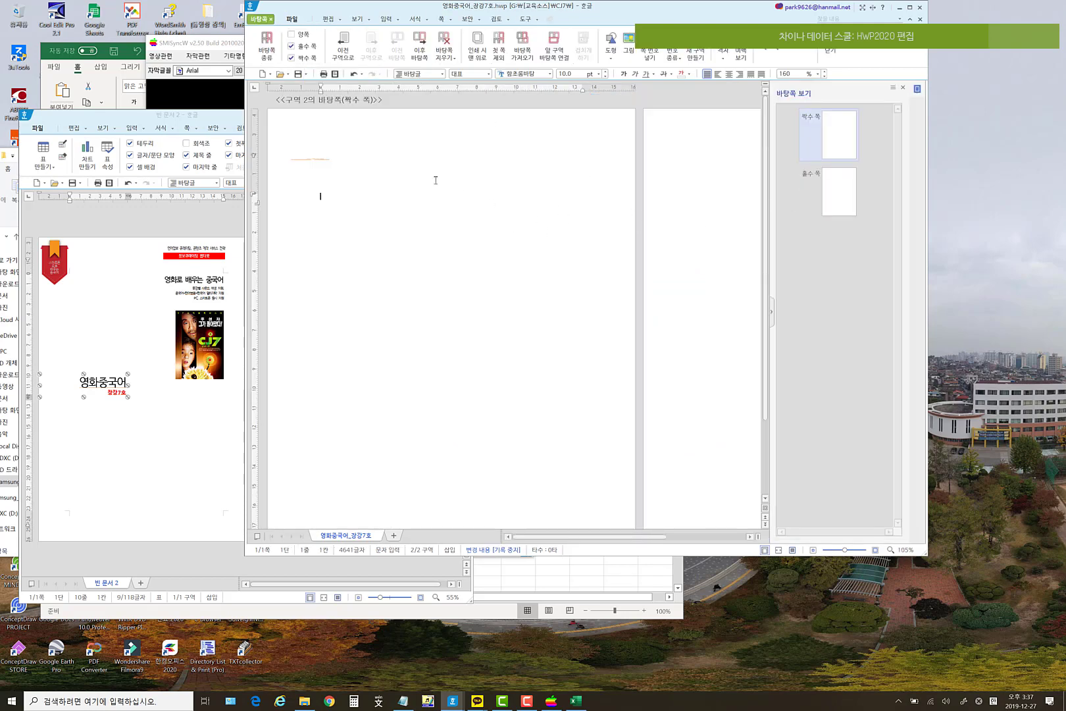
key("ctrl+v")
left_click(389, 210)
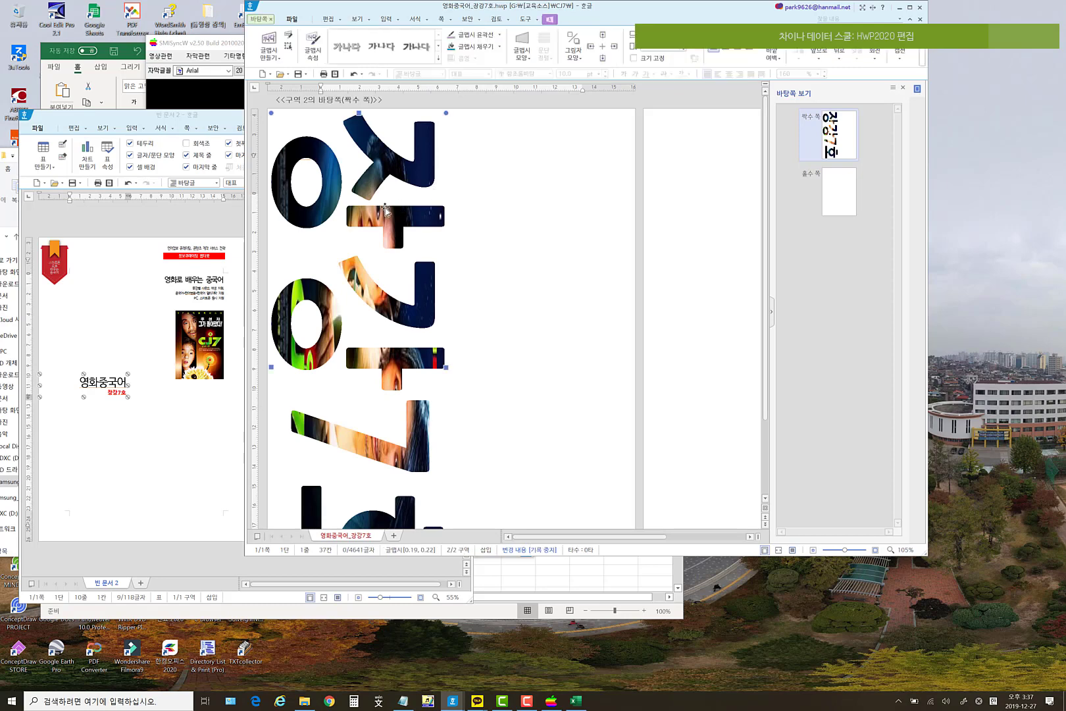
- Set the rotation angle of the pasted WordArt to 0 degrees
right_click(387, 209)
left_click(427, 215)
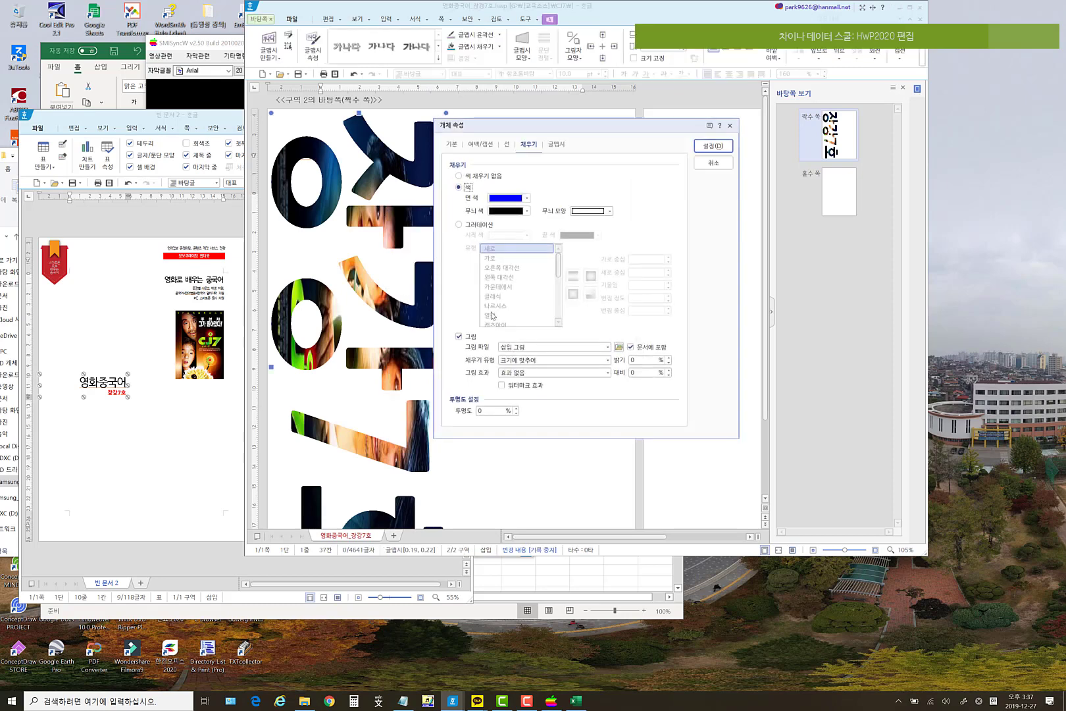
left_click(453, 148)
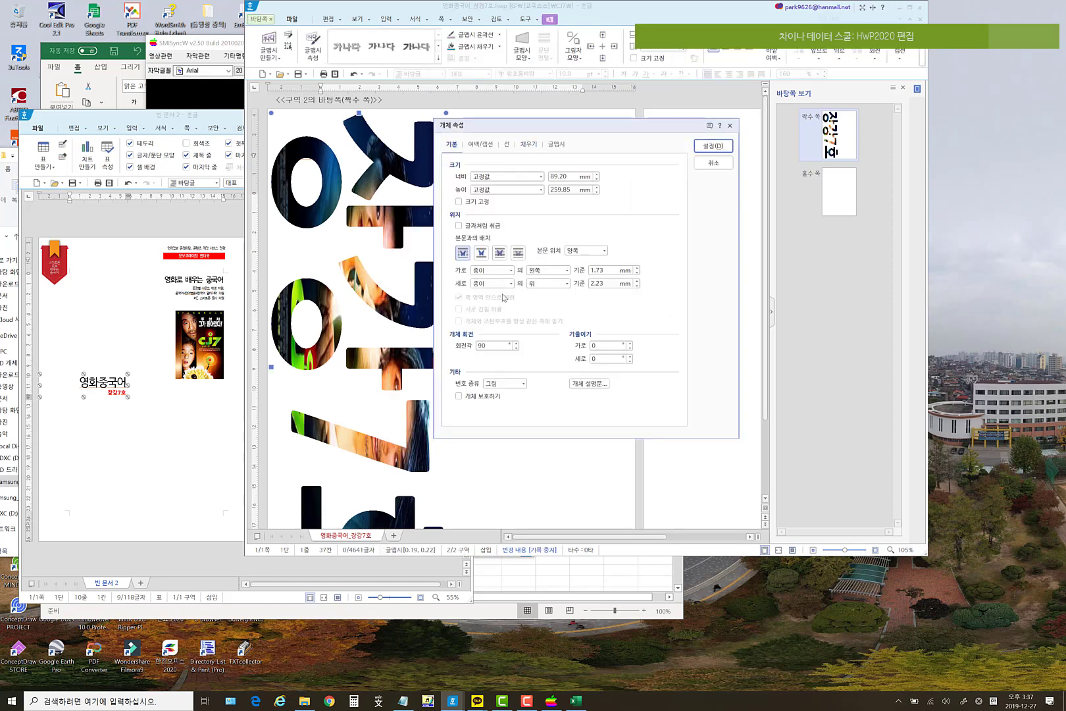
left_click(492, 346)
type("0")
left_click(711, 146)
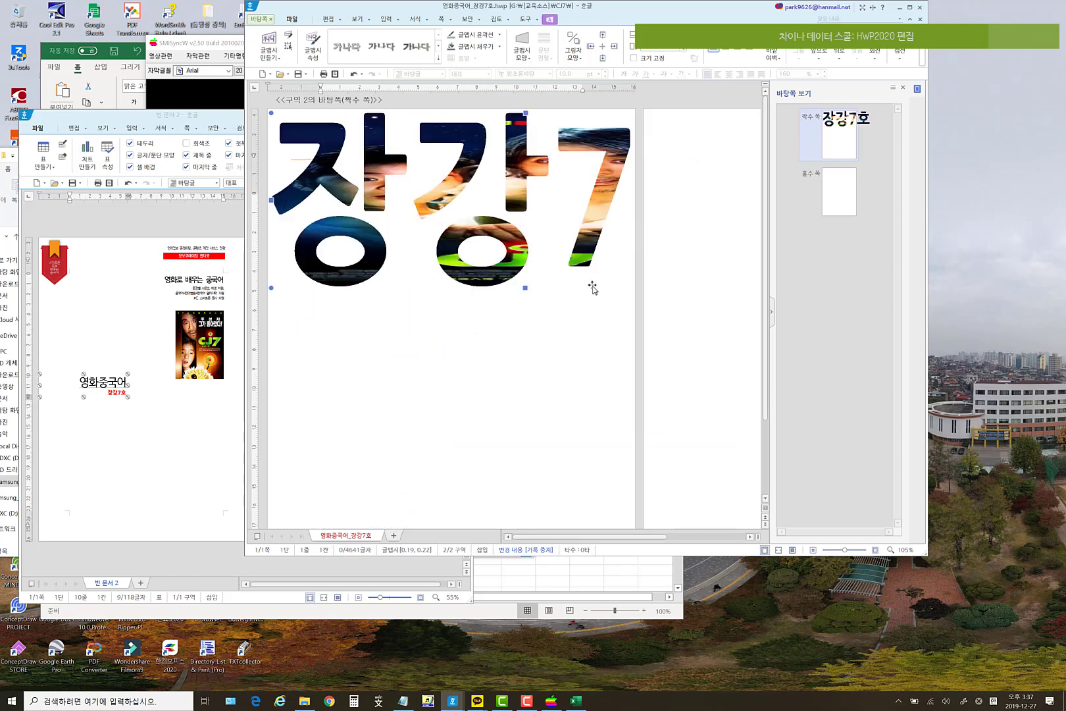
- Shrink the 장강7호 WordArt to about 37 by 6.6 mm and place it in the even page's upper-left corner
left_click_drag(271, 113, 319, 168)
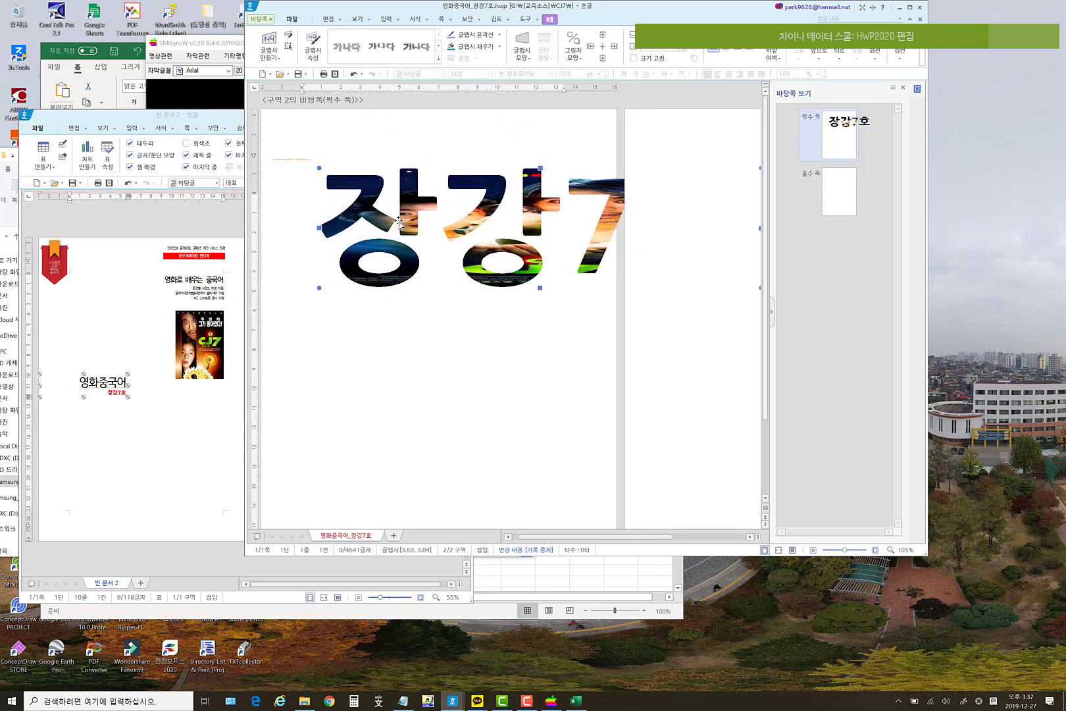
left_click_drag(399, 223, 331, 244)
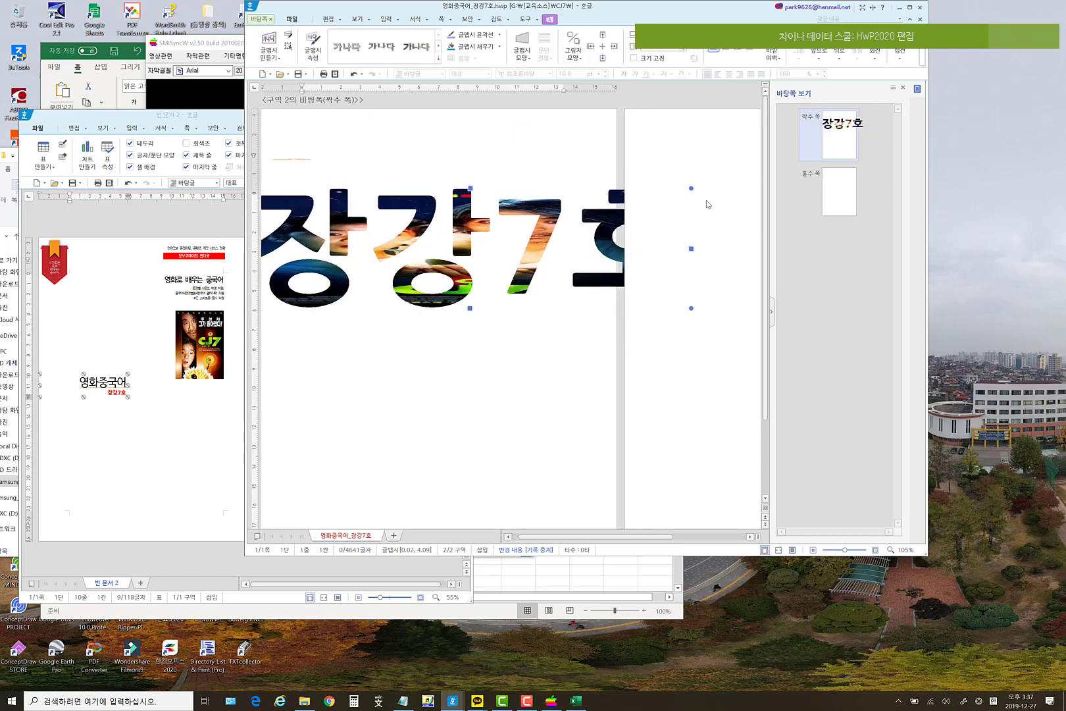
left_click_drag(691, 188, 521, 249)
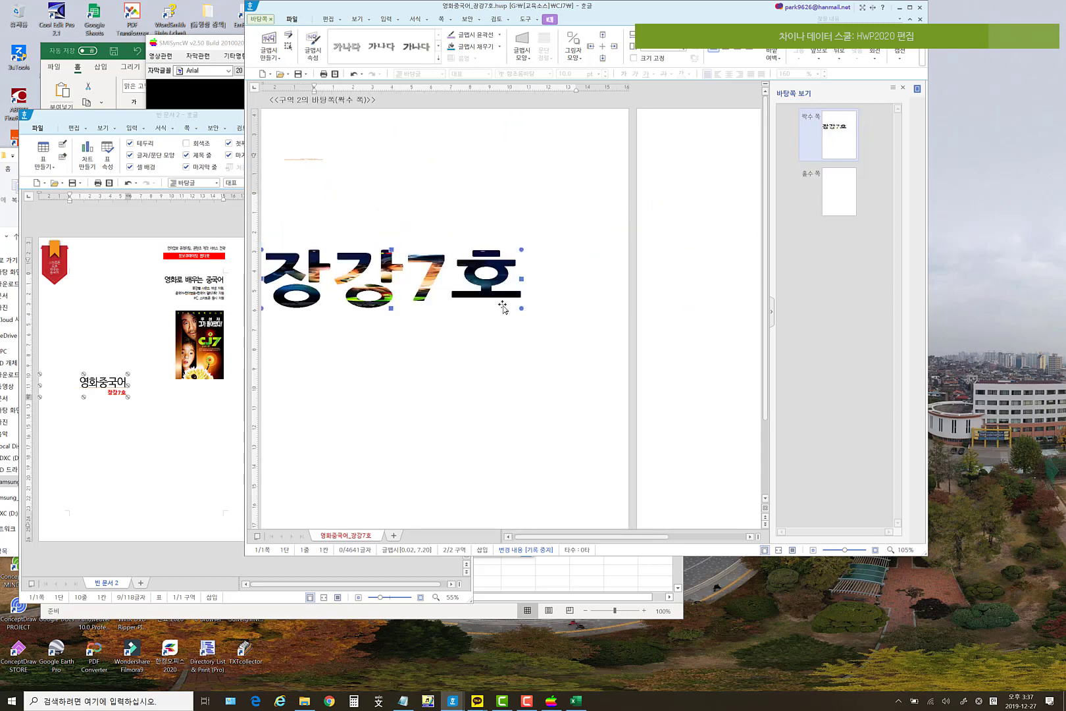
left_click_drag(521, 308, 315, 132)
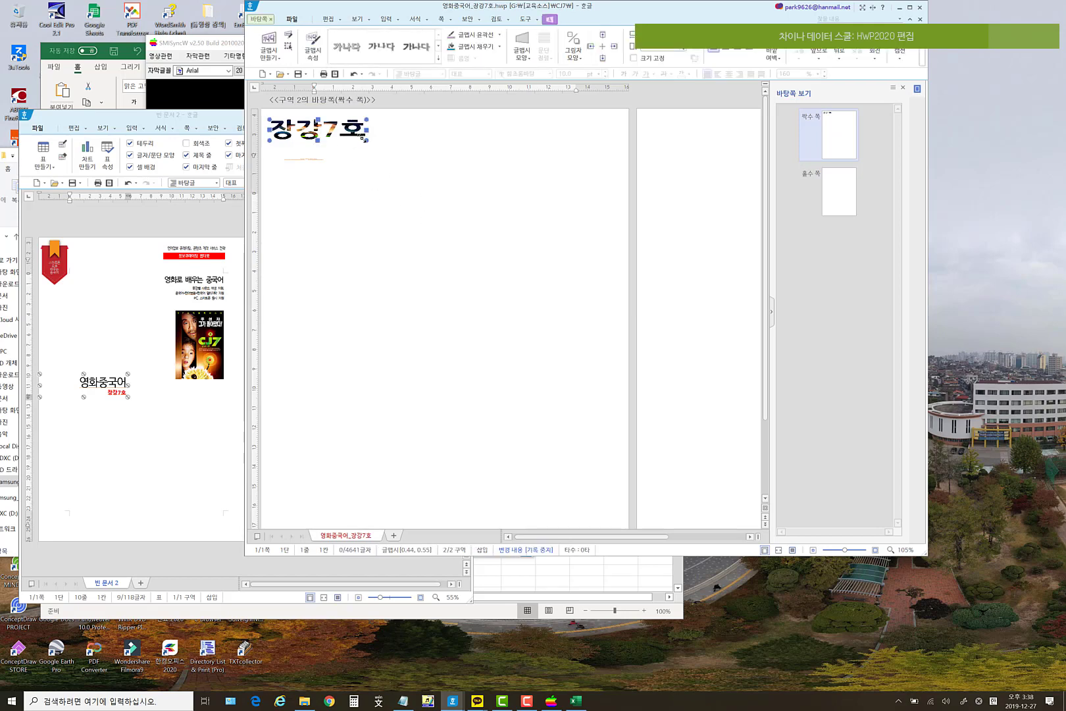
left_click_drag(362, 138, 340, 133)
- Try to delete the header table below the WordArt on the even master page
left_click(342, 154)
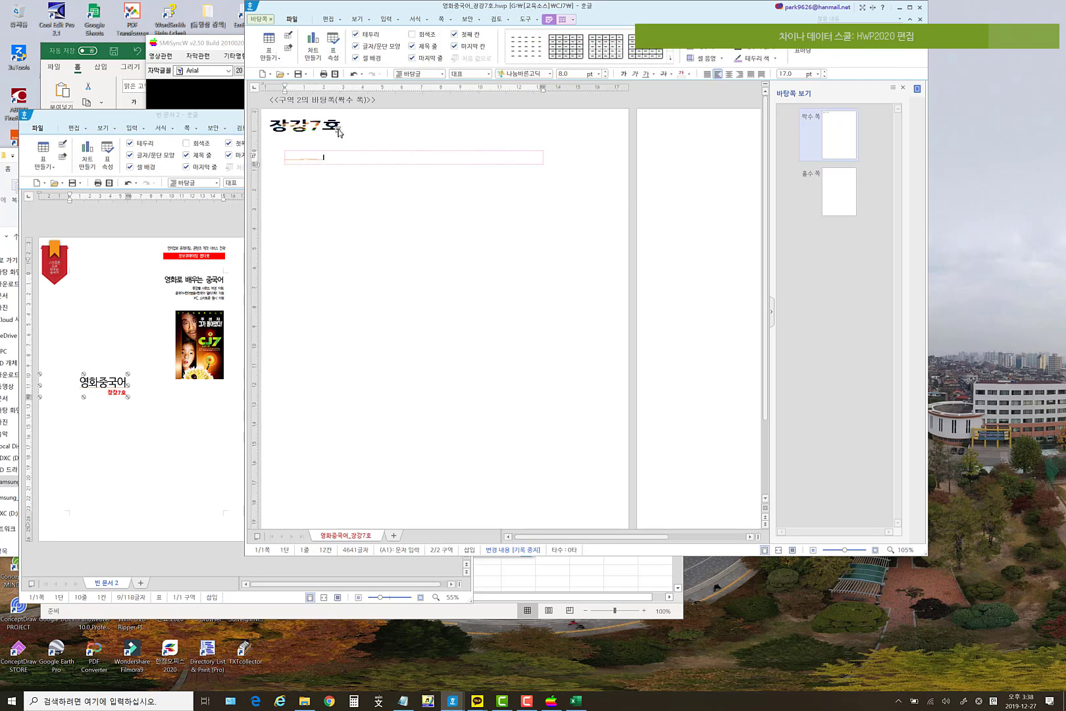
left_click(339, 133)
left_click(339, 158)
left_click(358, 151)
key("Delete")
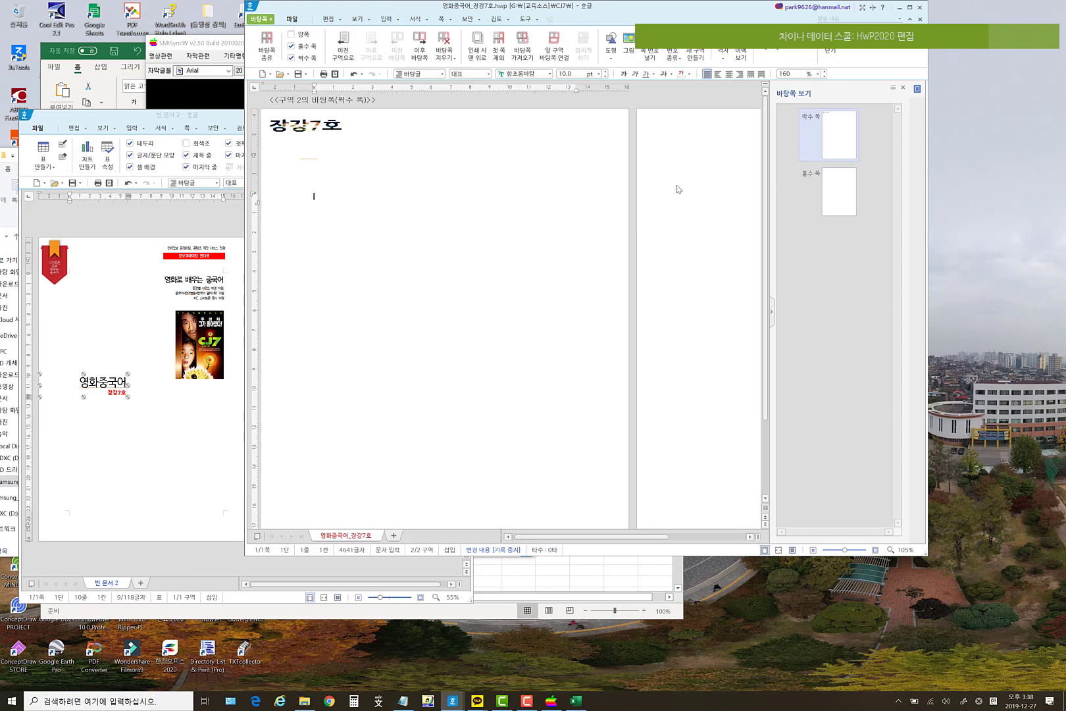
- Copy the small 장강7호 WordArt to section 2's odd-page master page and move it to the page's upper-right corner
left_click_drag(245, 211, 78, 211)
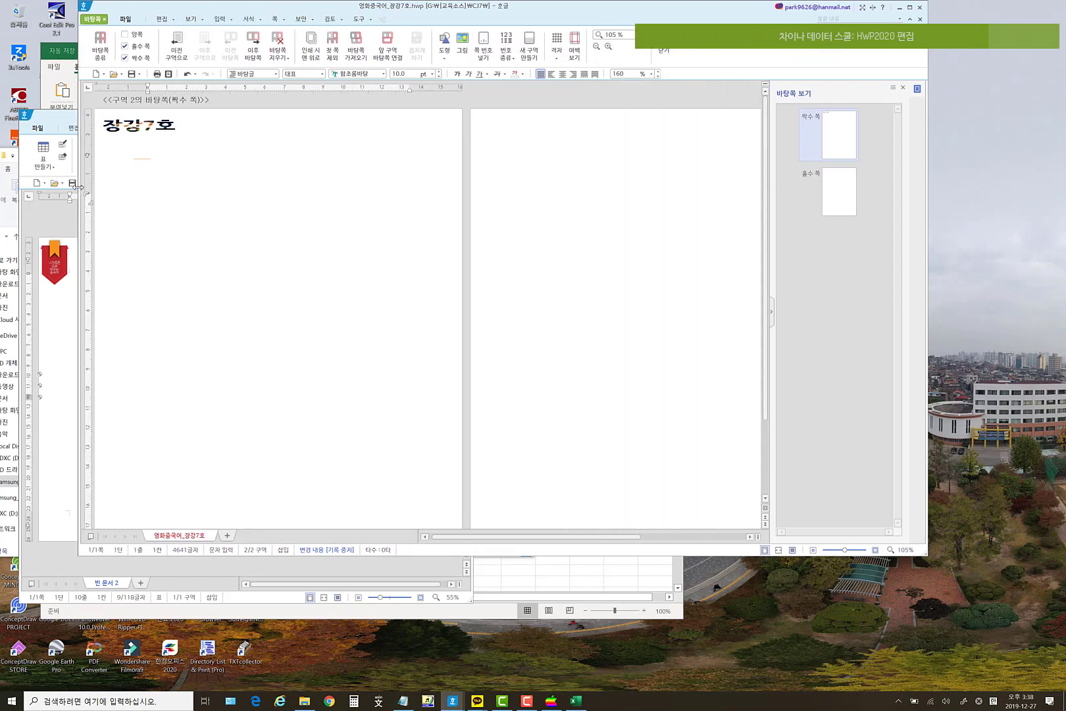
left_click(173, 128)
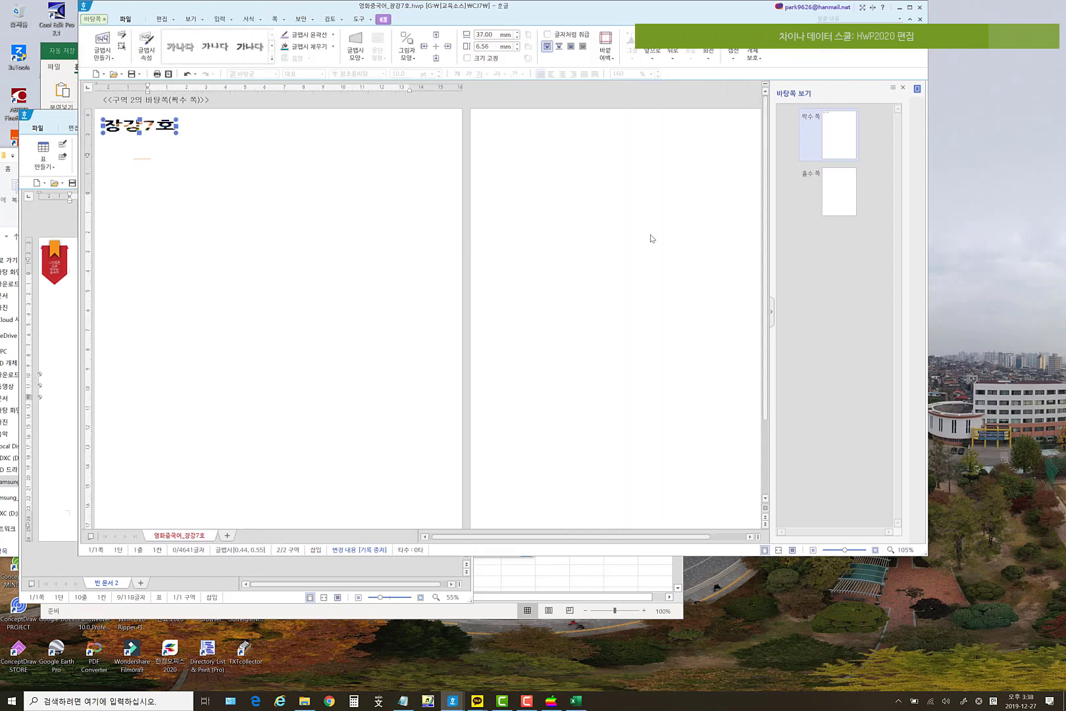
left_click(838, 195)
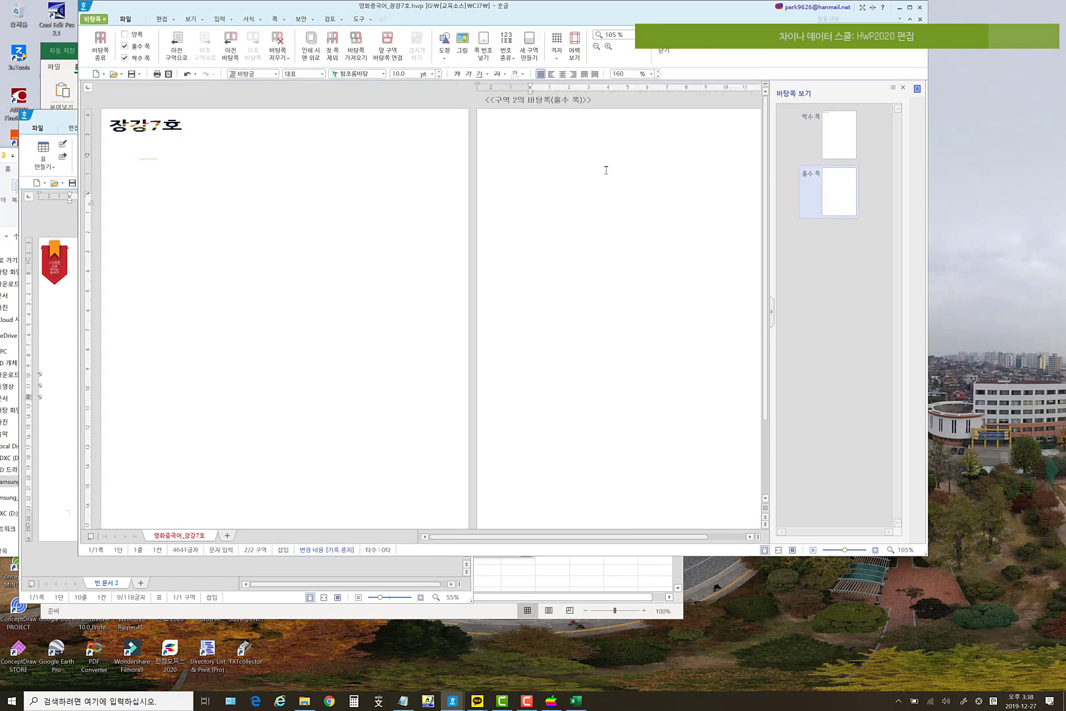
key("ctrl+v")
left_click(521, 132)
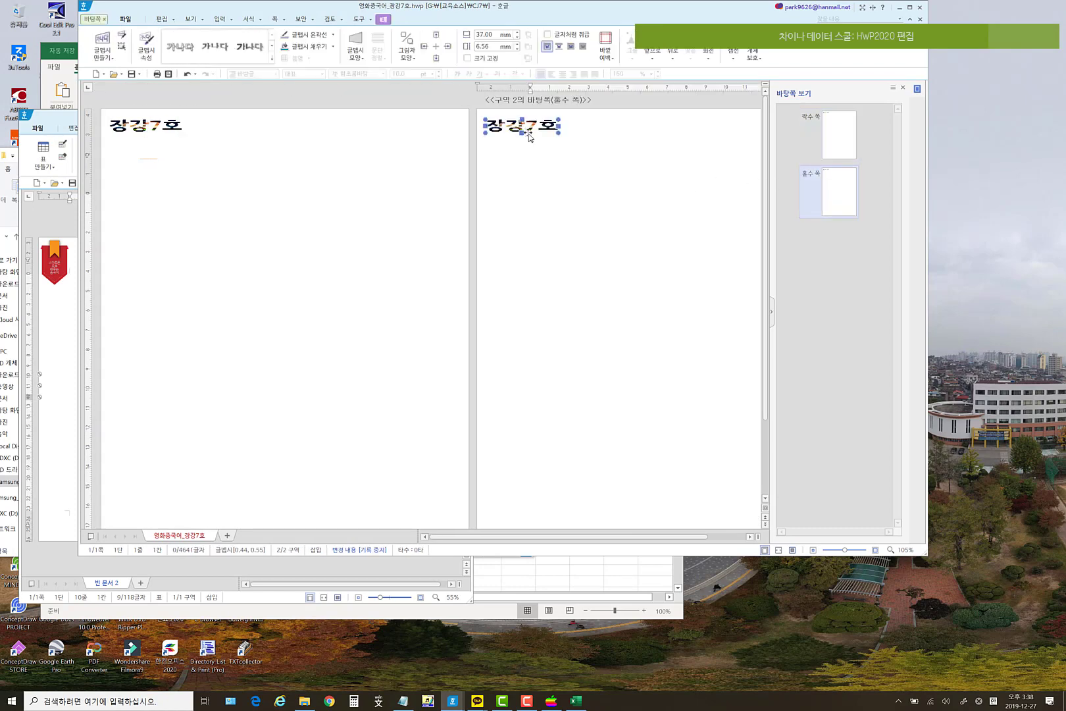
scroll(582, 435, "down", 3, "ctrl")
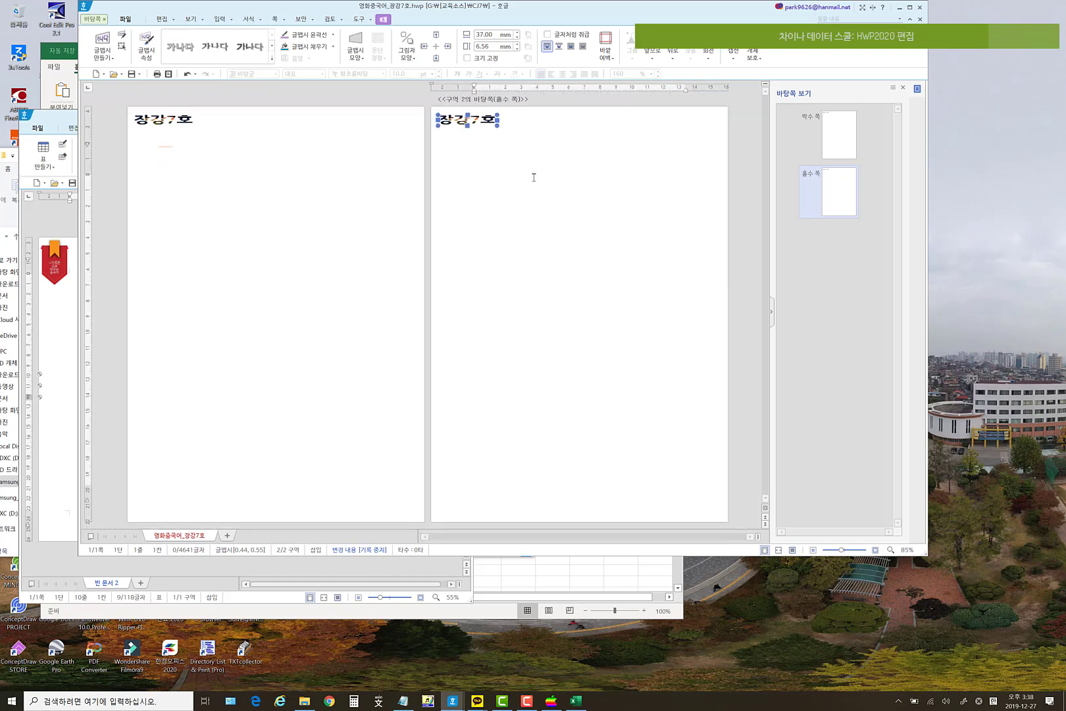
left_click_drag(494, 121, 706, 126)
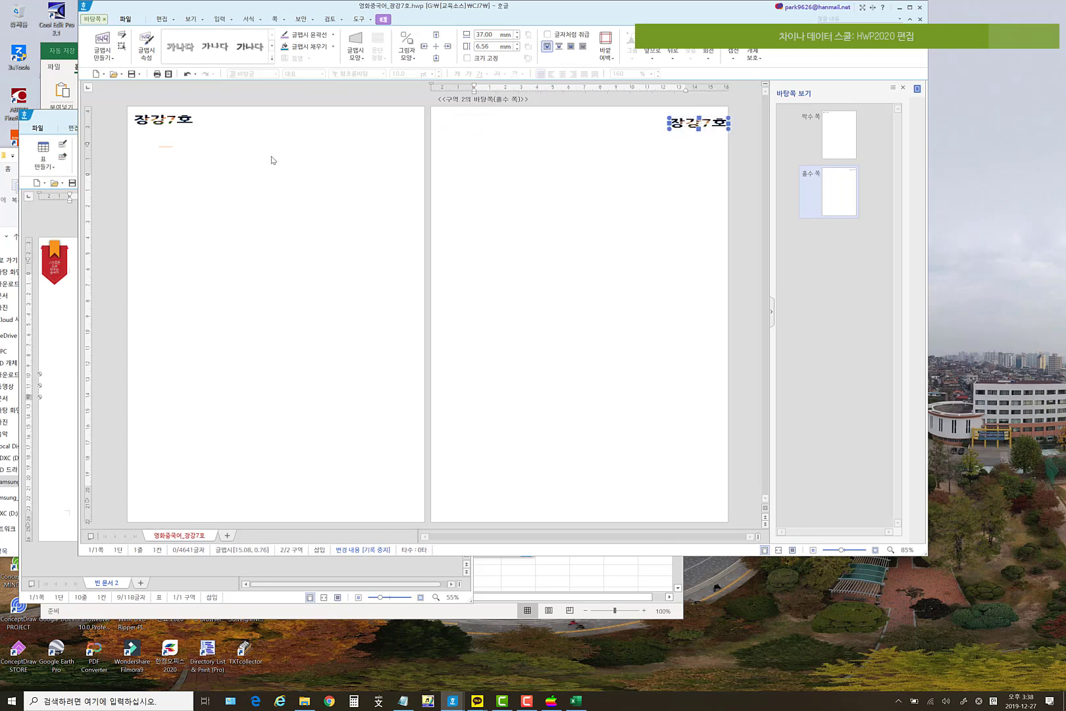
key("Escape")
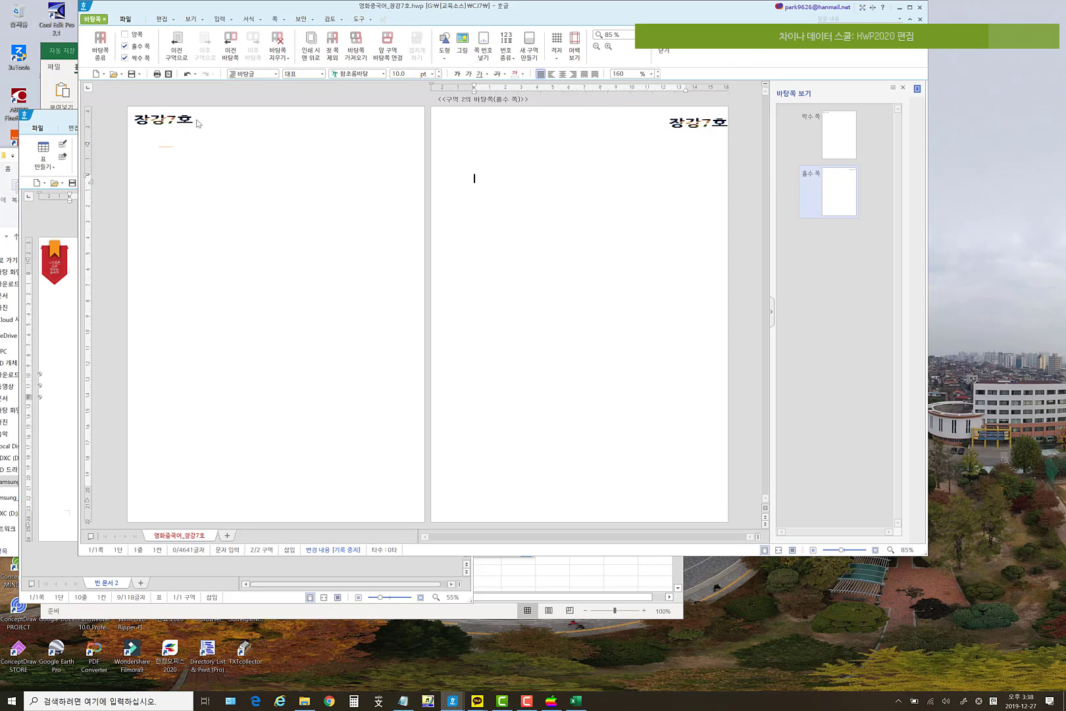
- Delete the one-cell header table below the WordArt on the even master page
left_click(849, 135)
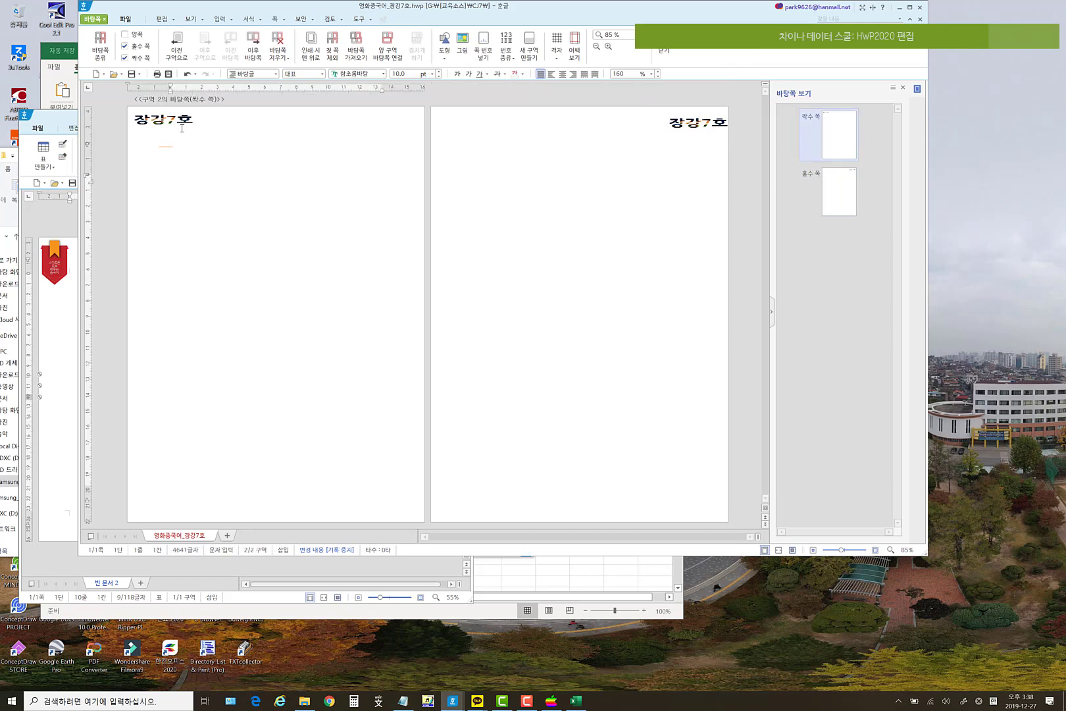
left_click(208, 145)
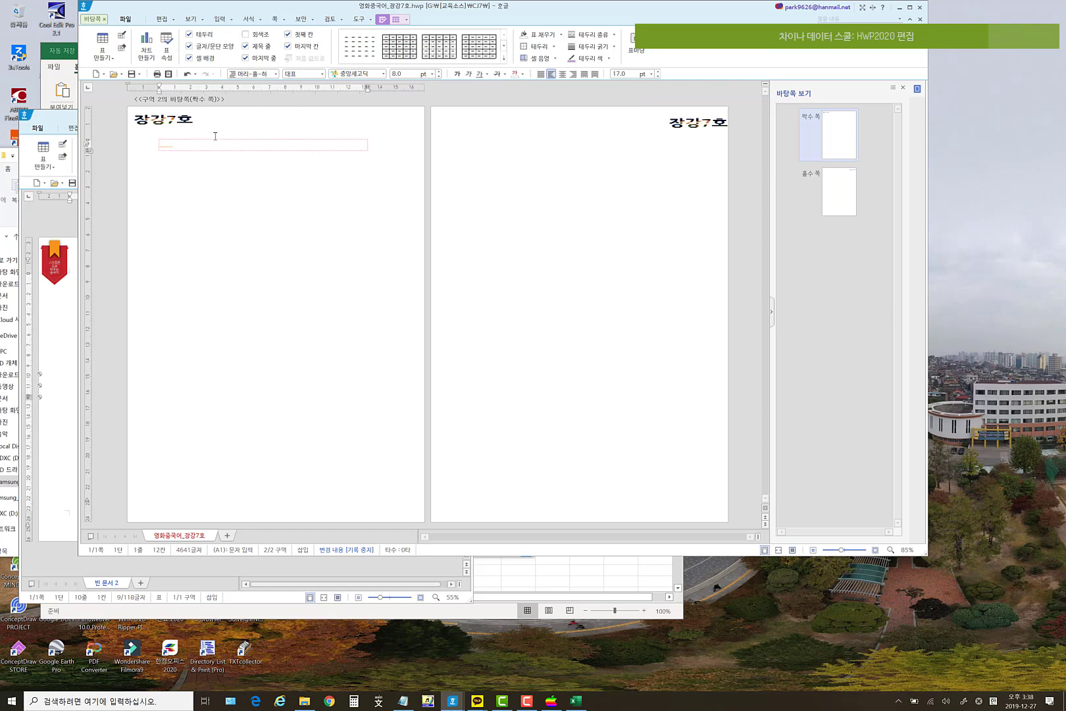
left_click(214, 139)
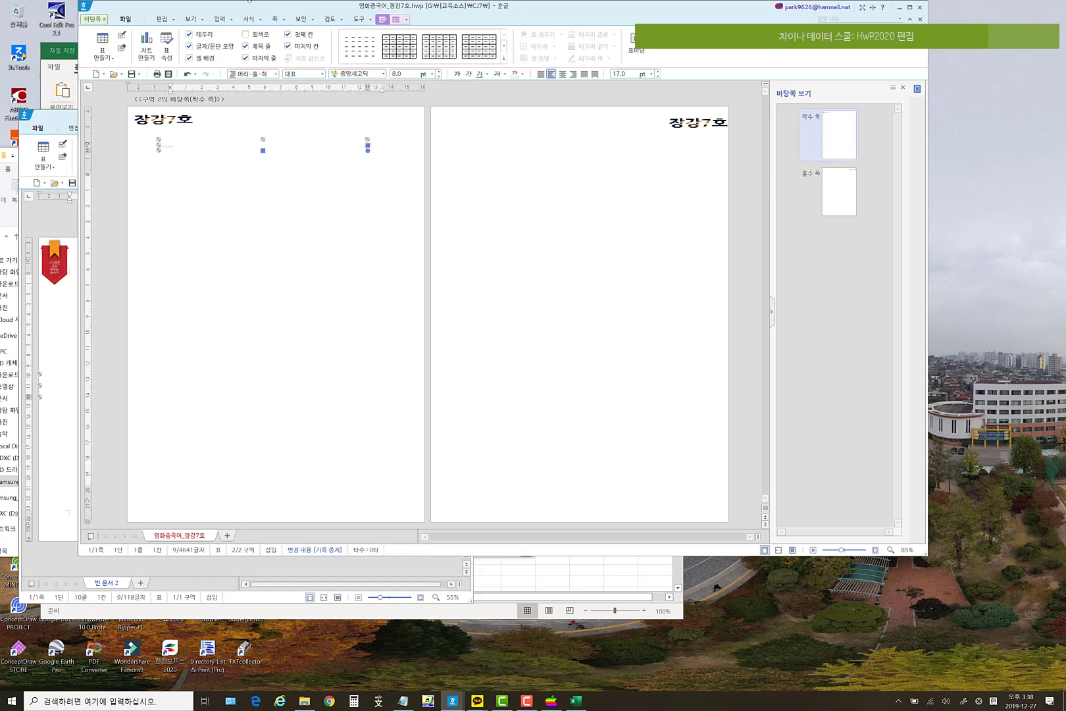
key("Delete")
- Set the vertical position of the even page's WordArt to 6 mm from the top of the paper
left_click(190, 127)
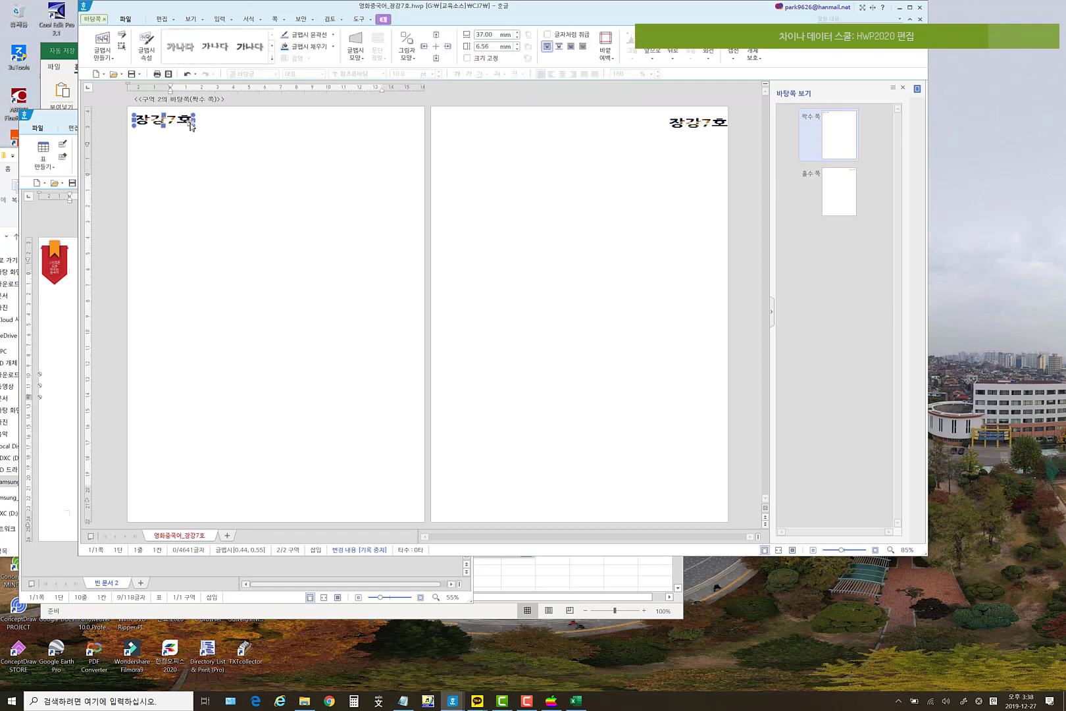
right_click(175, 128)
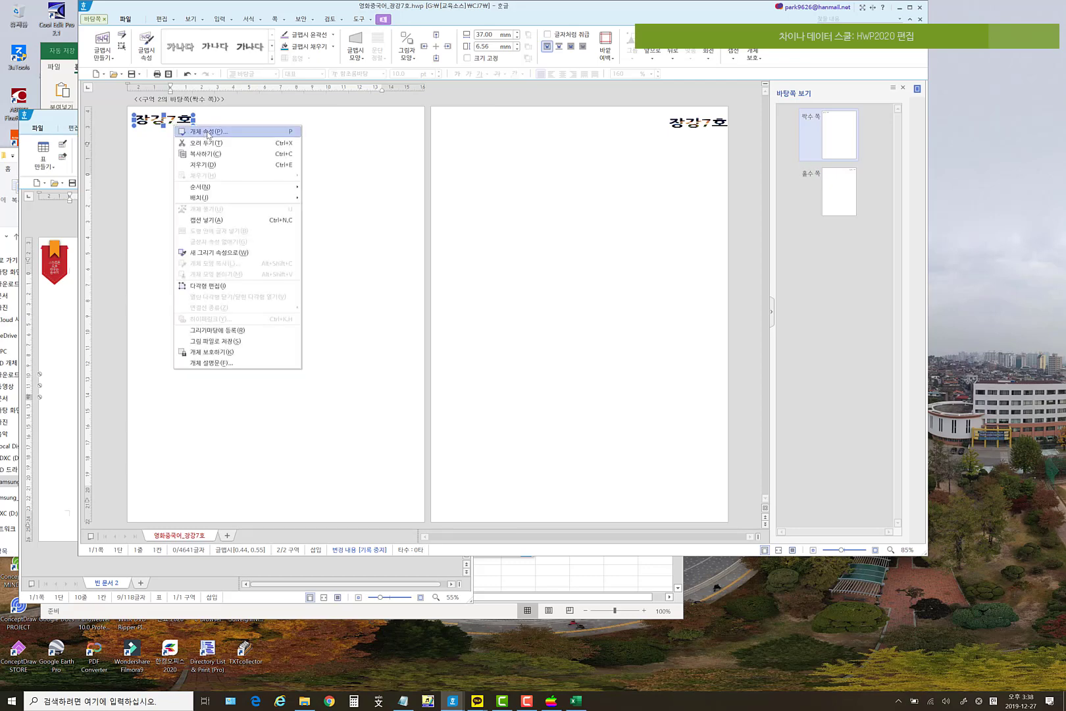
left_click(208, 134)
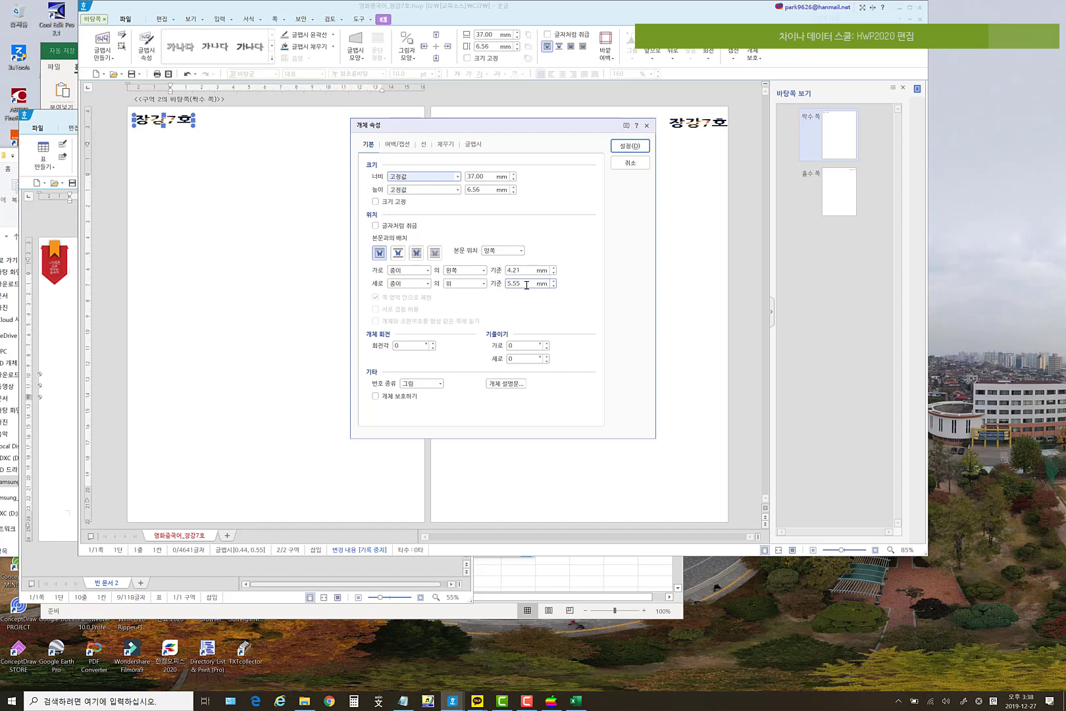
left_click_drag(525, 285, 491, 287)
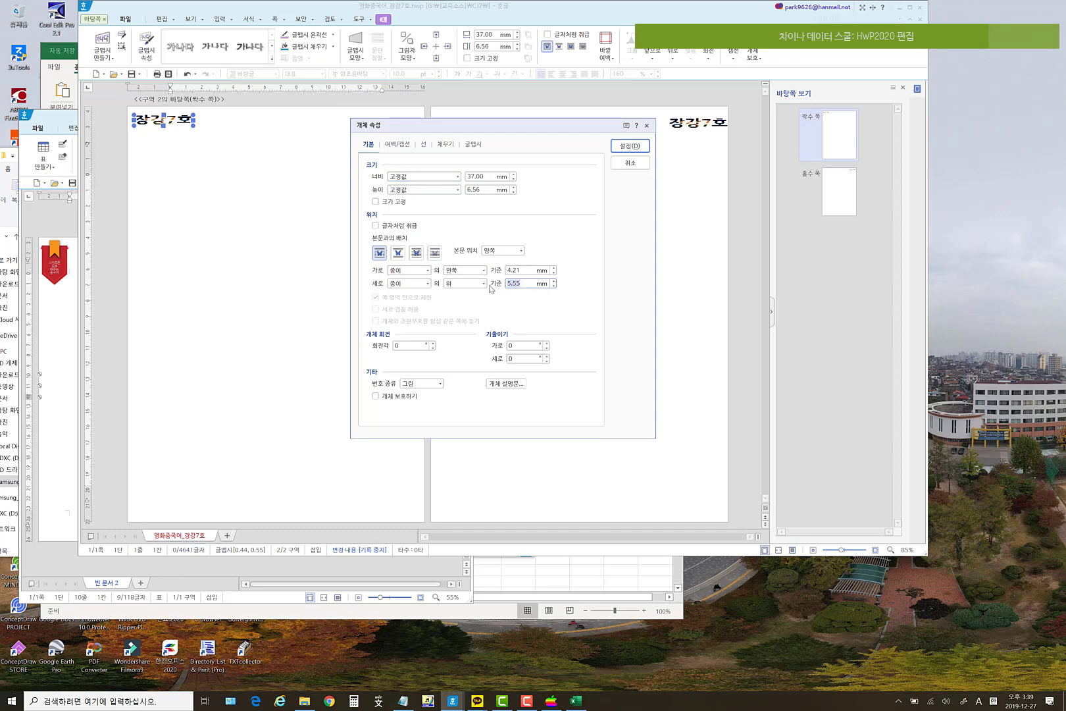
type("6")
left_click(630, 146)
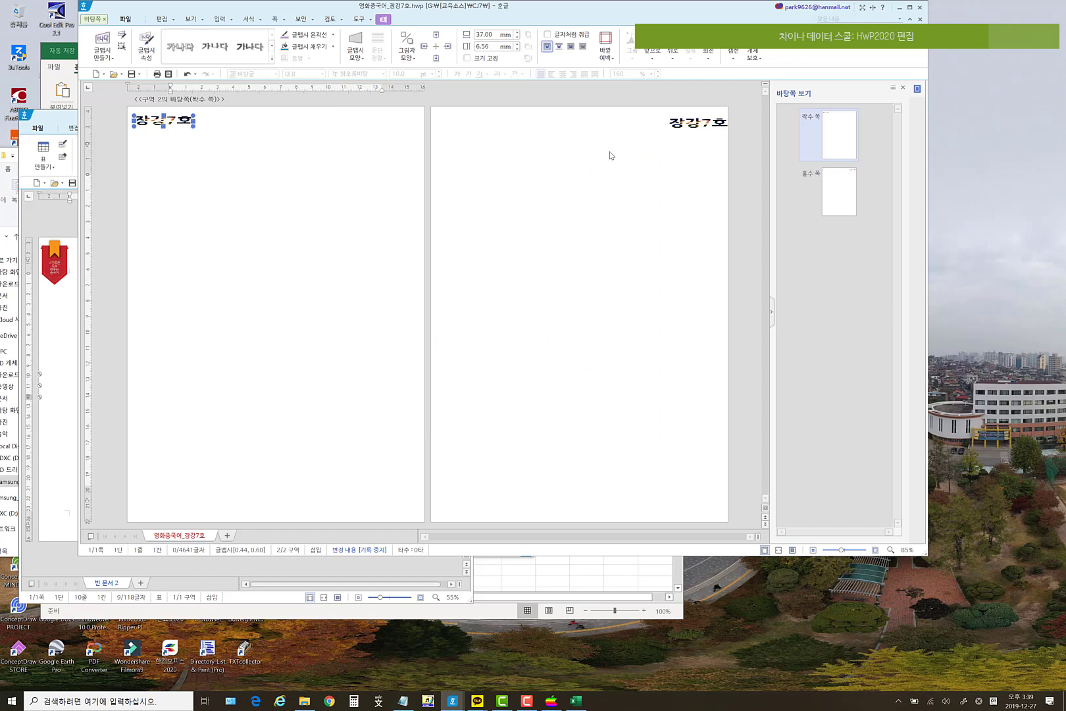
key("Escape")
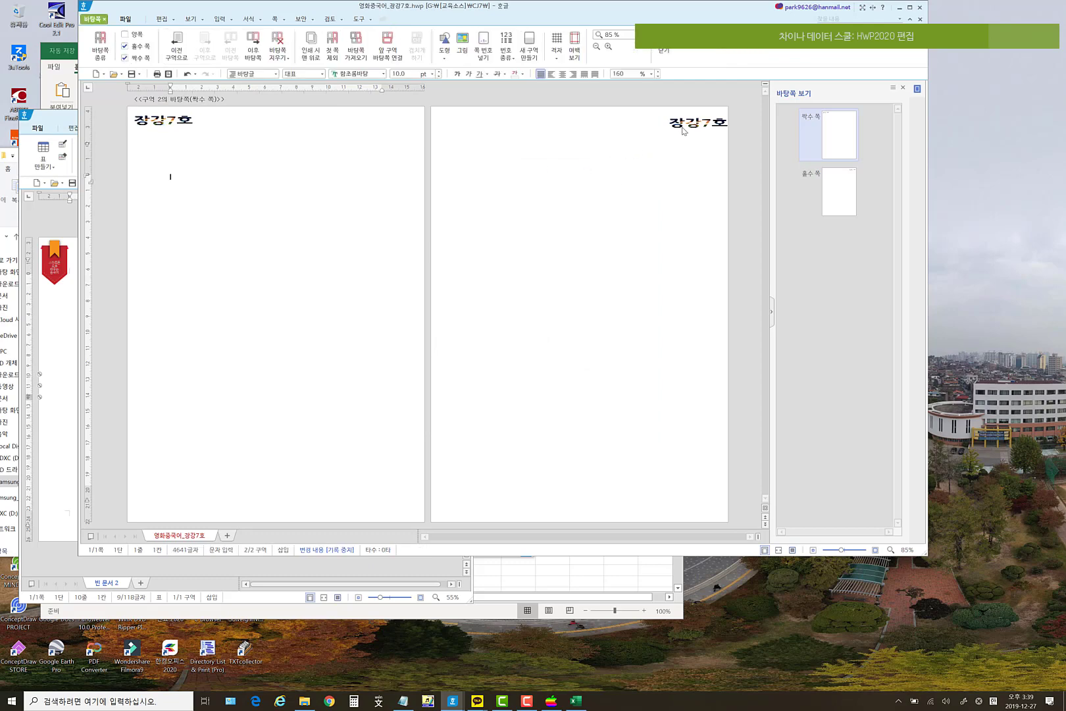
- Set the vertical position of the odd master page's 장강7호 WordArt to 6 mm from the top of the paper
left_click(834, 197)
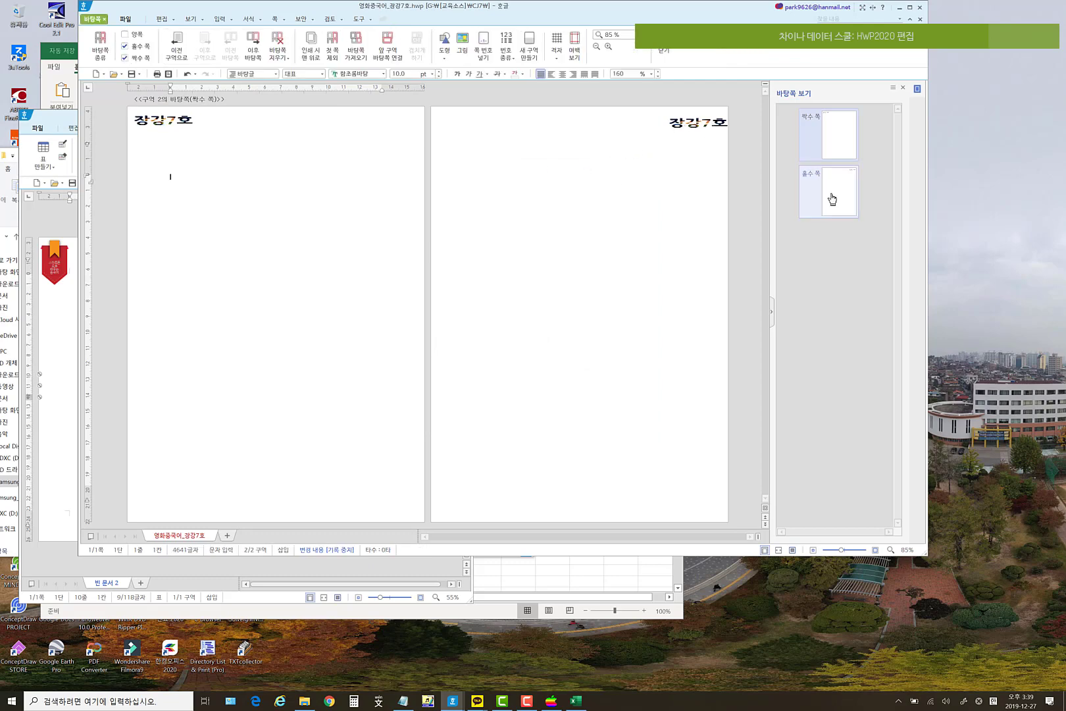
left_click(694, 130)
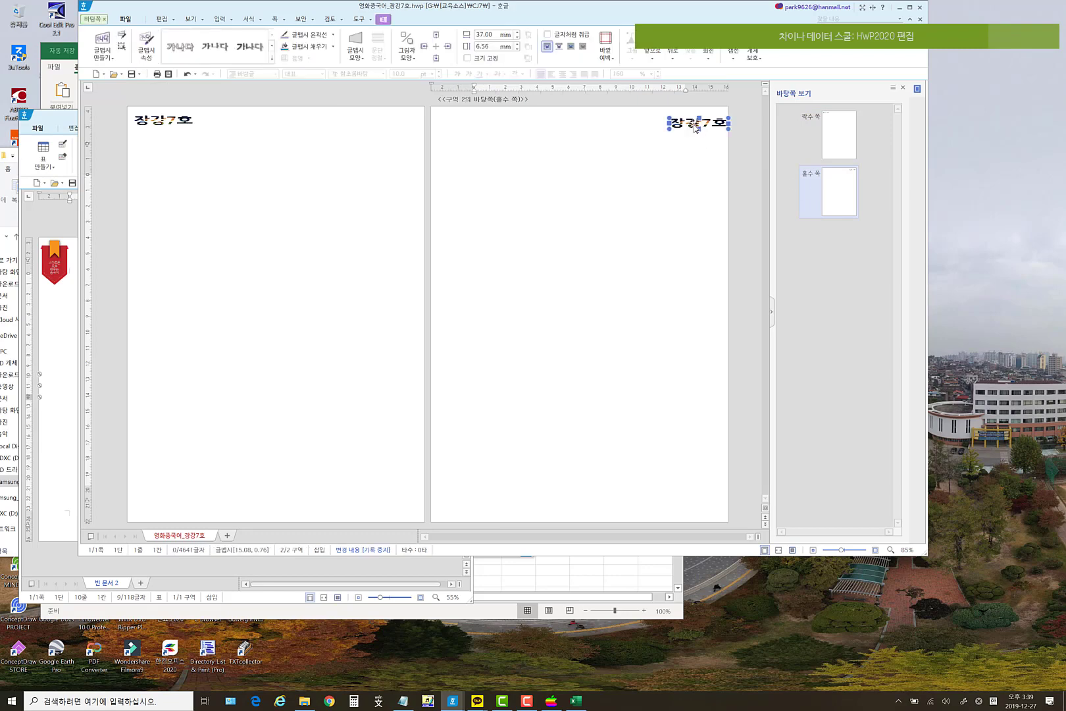
right_click(694, 126)
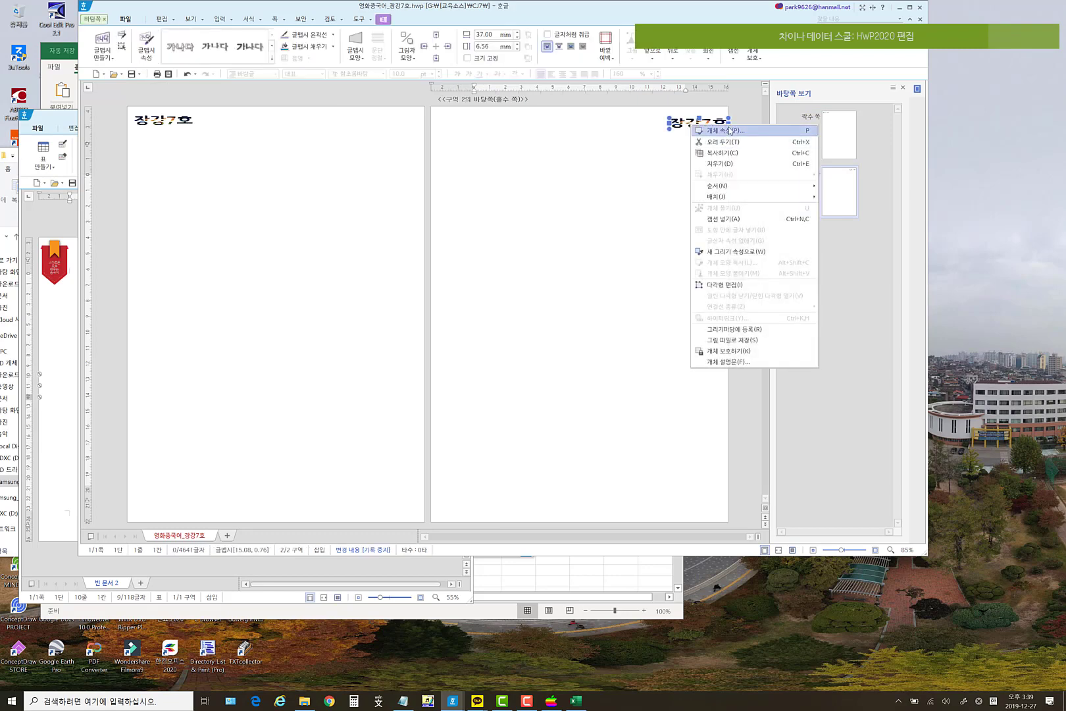
left_click(729, 130)
left_click_drag(521, 283, 500, 287)
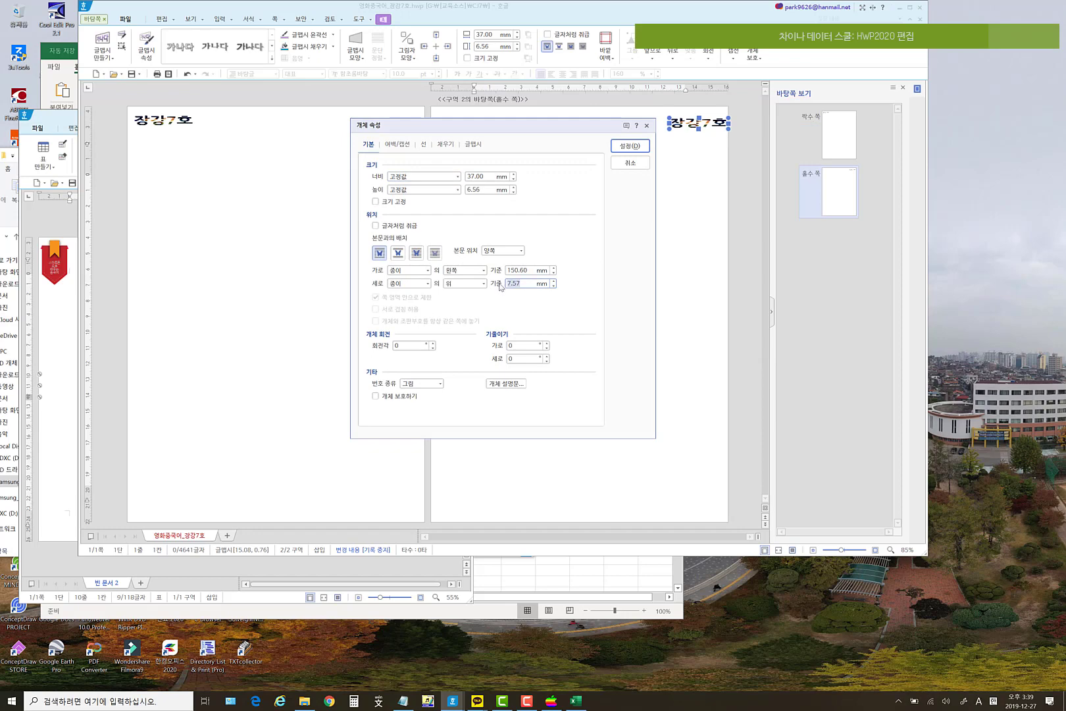
type("0.6")
left_click(629, 146)
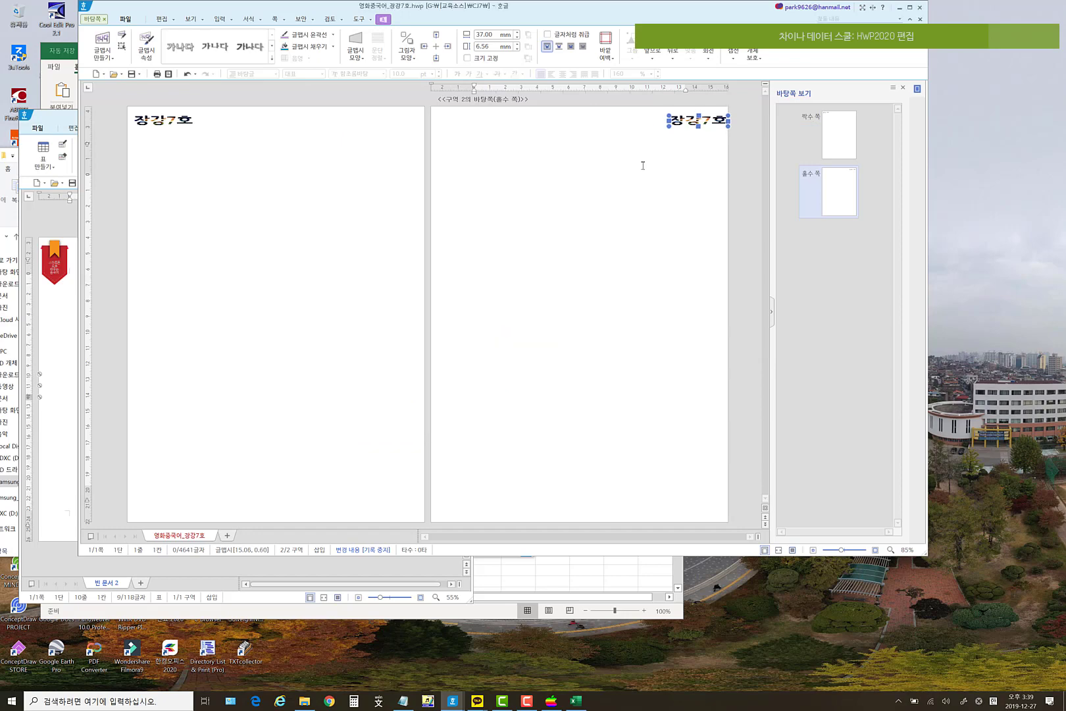
- Nudge the odd page's WordArt about 4 mm to the left, away from the page's right edge
key("Left")
key("Left")
key("Left")
key("Left")
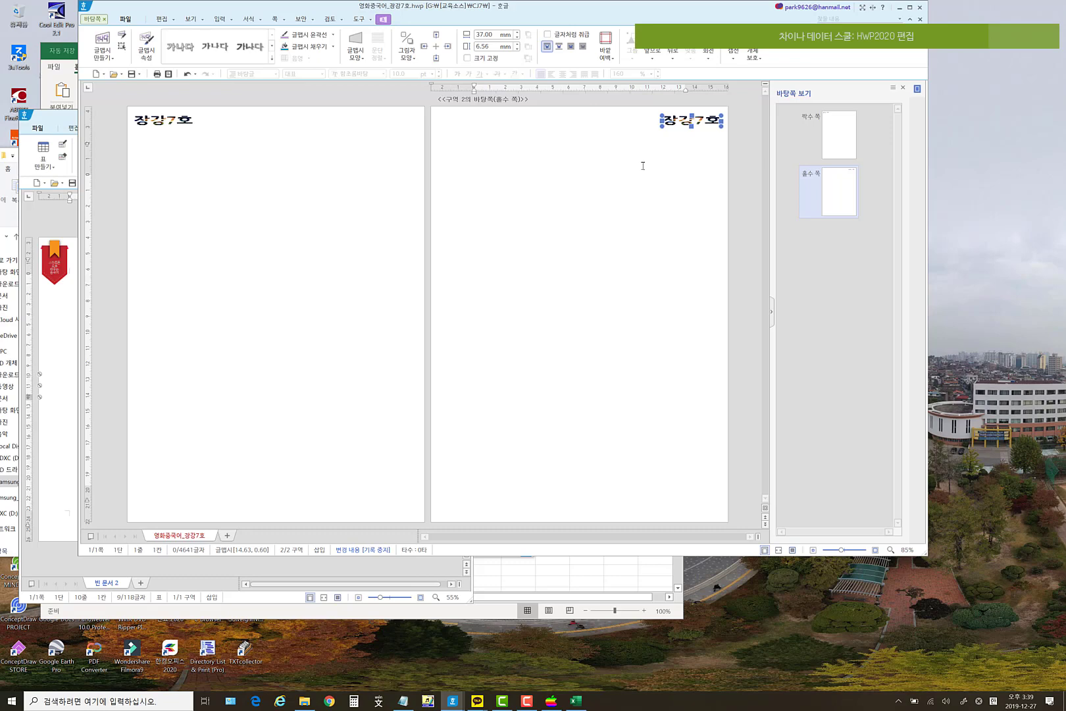
key("Escape")
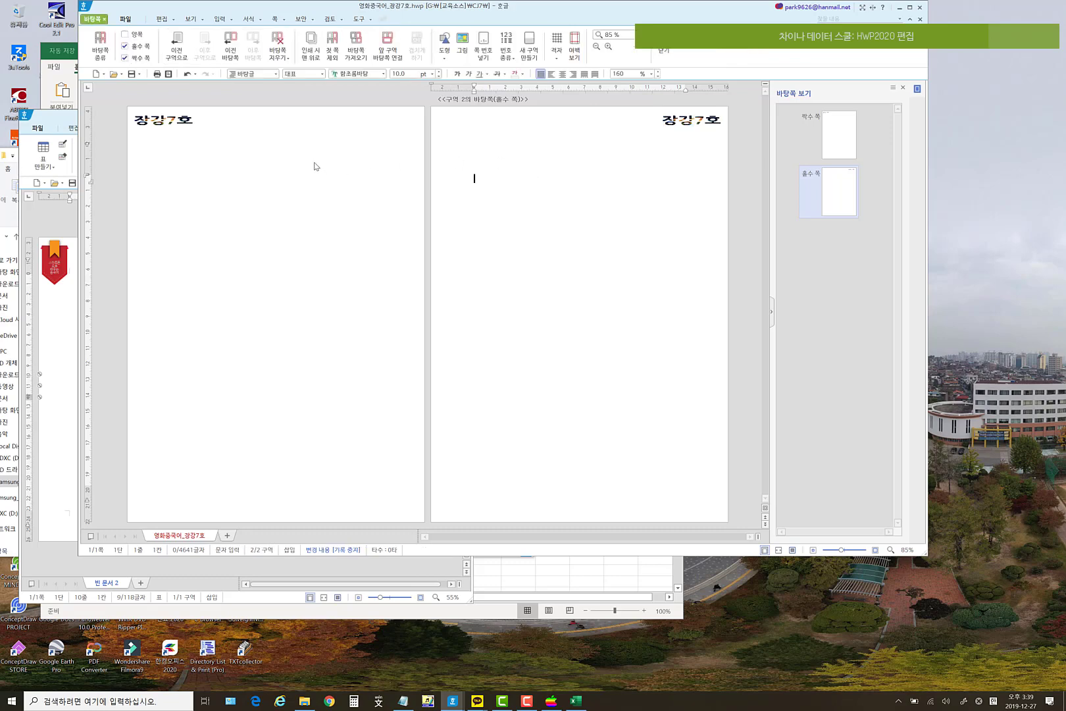
left_click(227, 20)
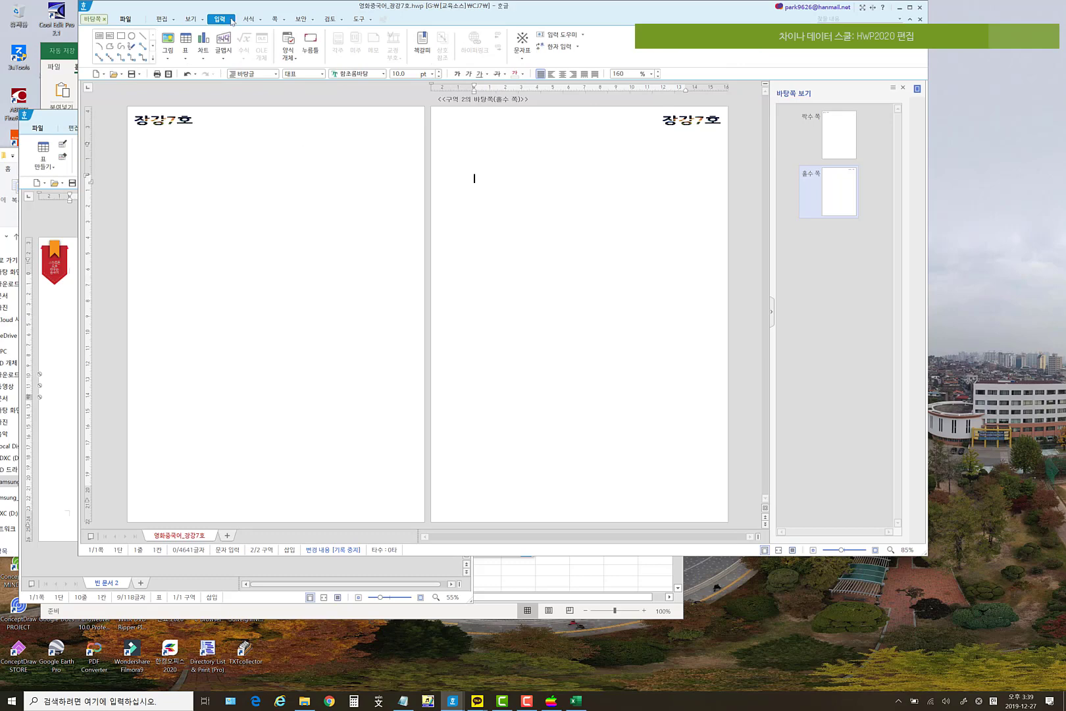
left_click(144, 37)
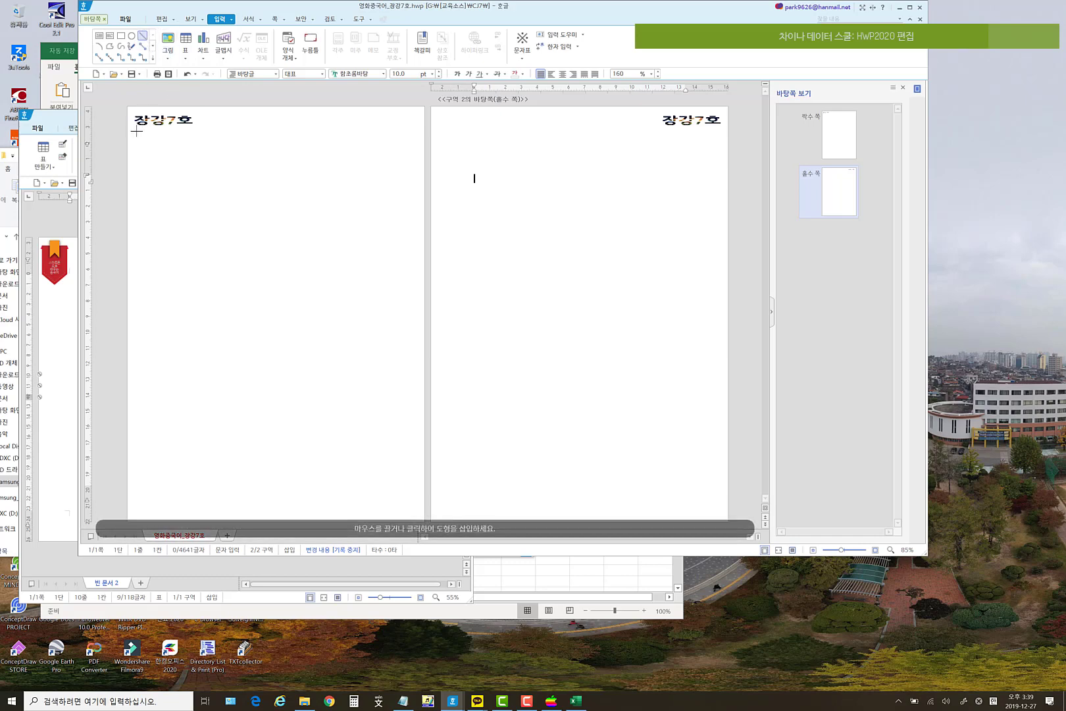
key("Escape")
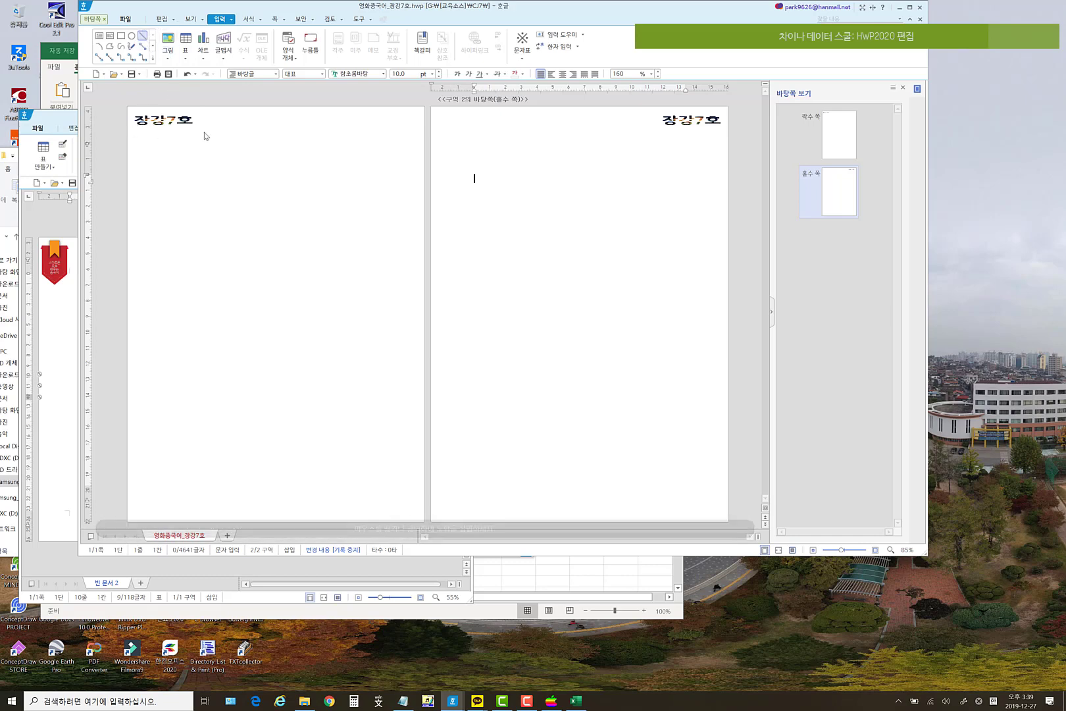
left_click(142, 36)
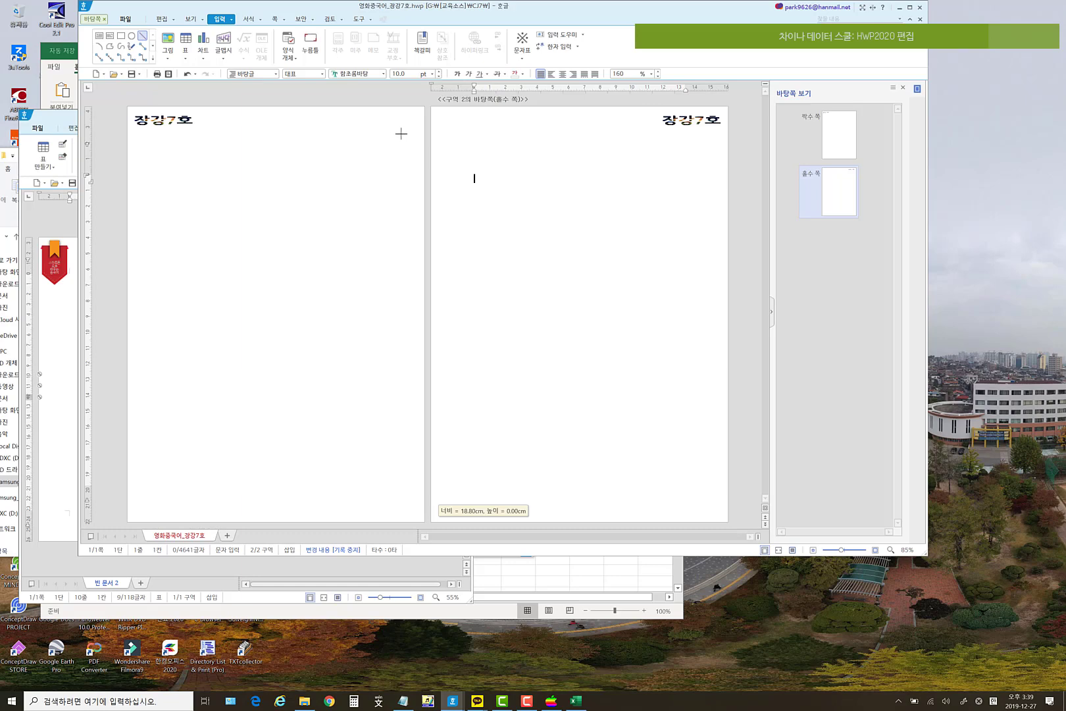
left_click(142, 36)
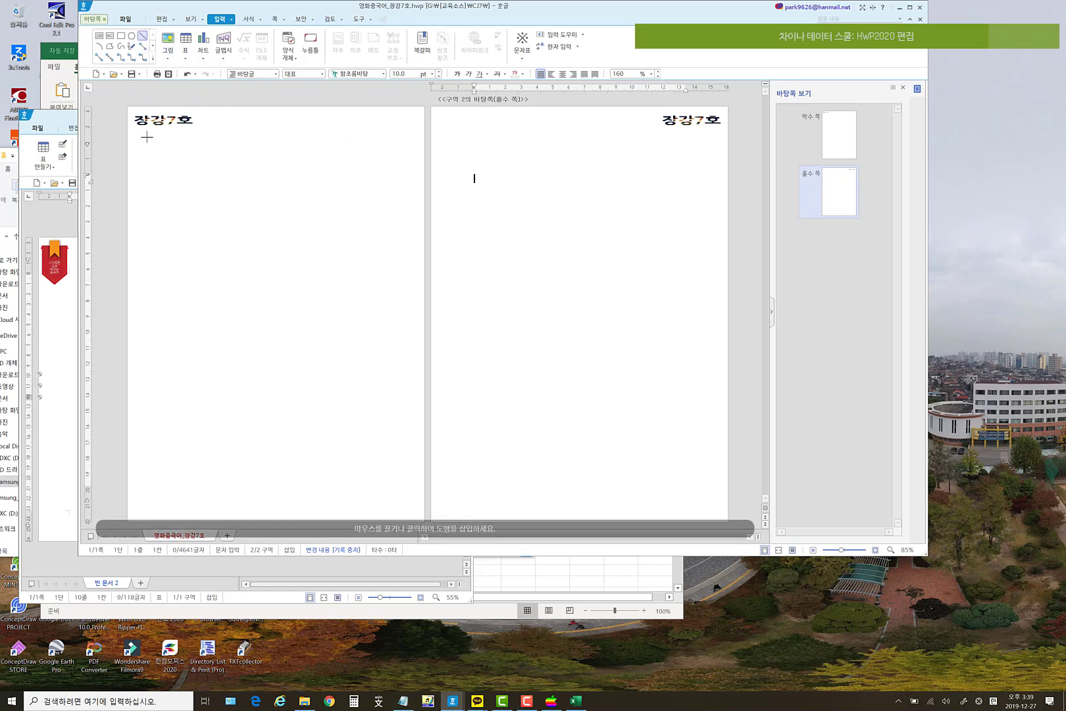
left_click_drag(136, 131, 398, 137)
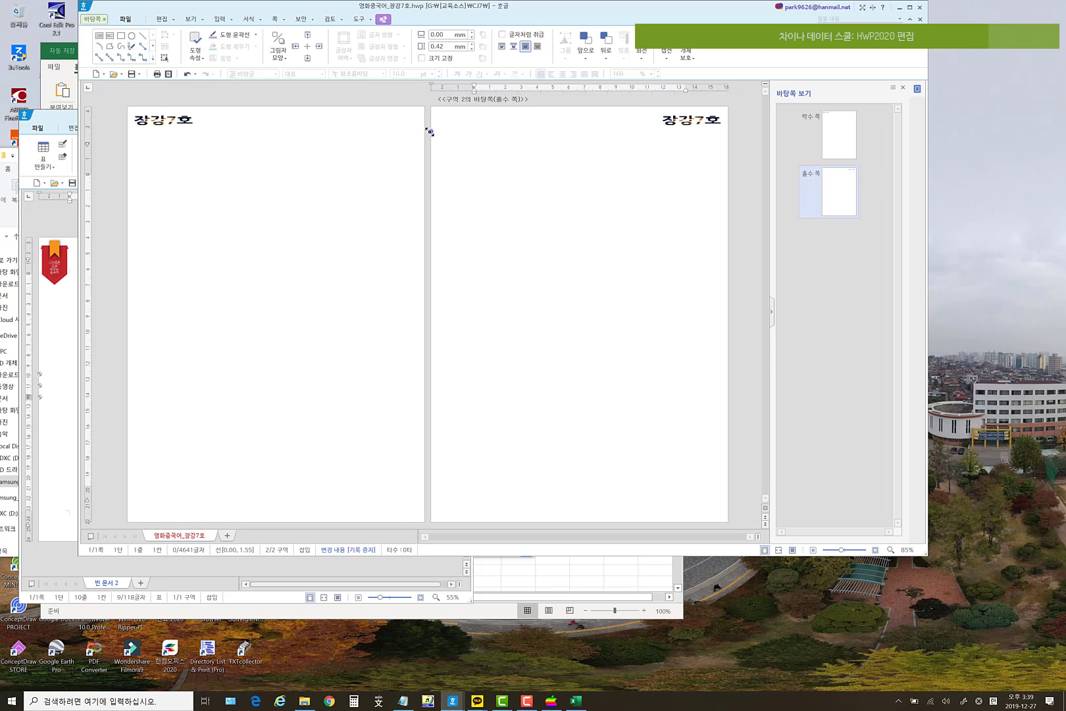
key("Escape")
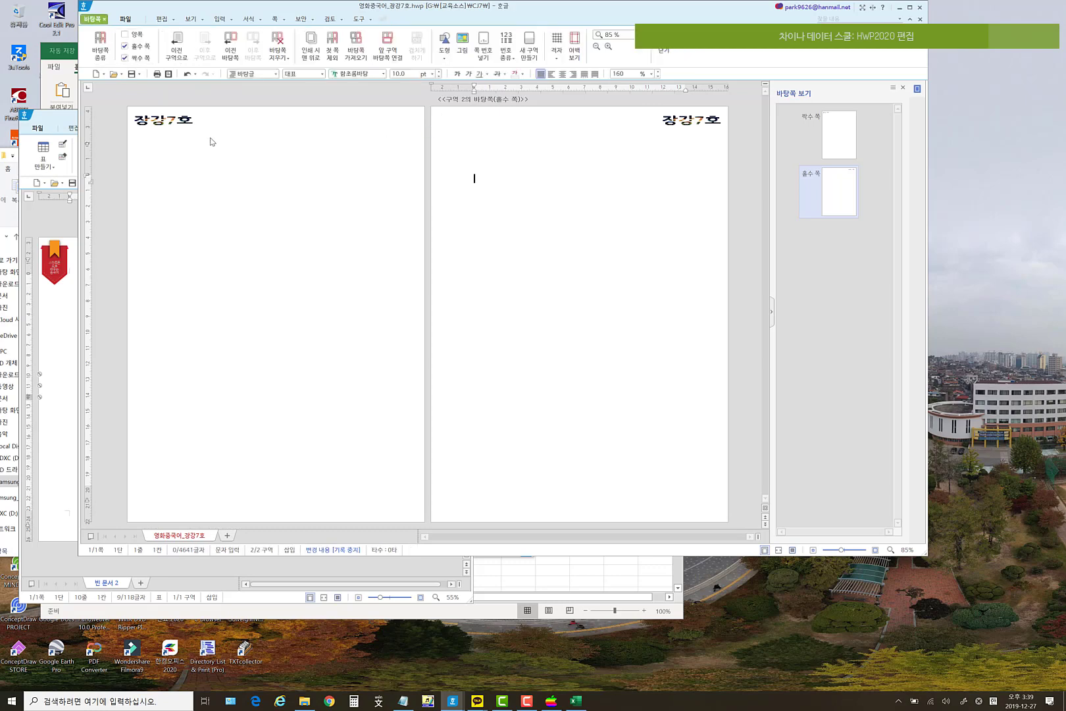
- Insert a horizontal text box about 137 mm wide and 5.5 mm high near the top of the odd master page
left_click(220, 19)
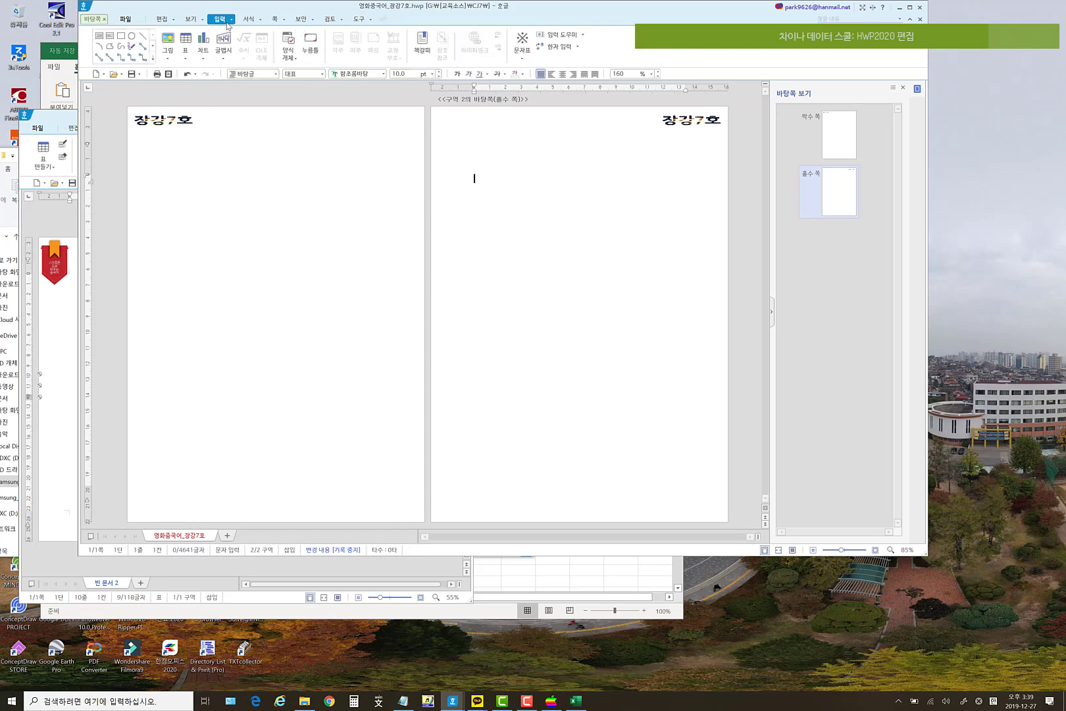
left_click(100, 35)
left_click(134, 129)
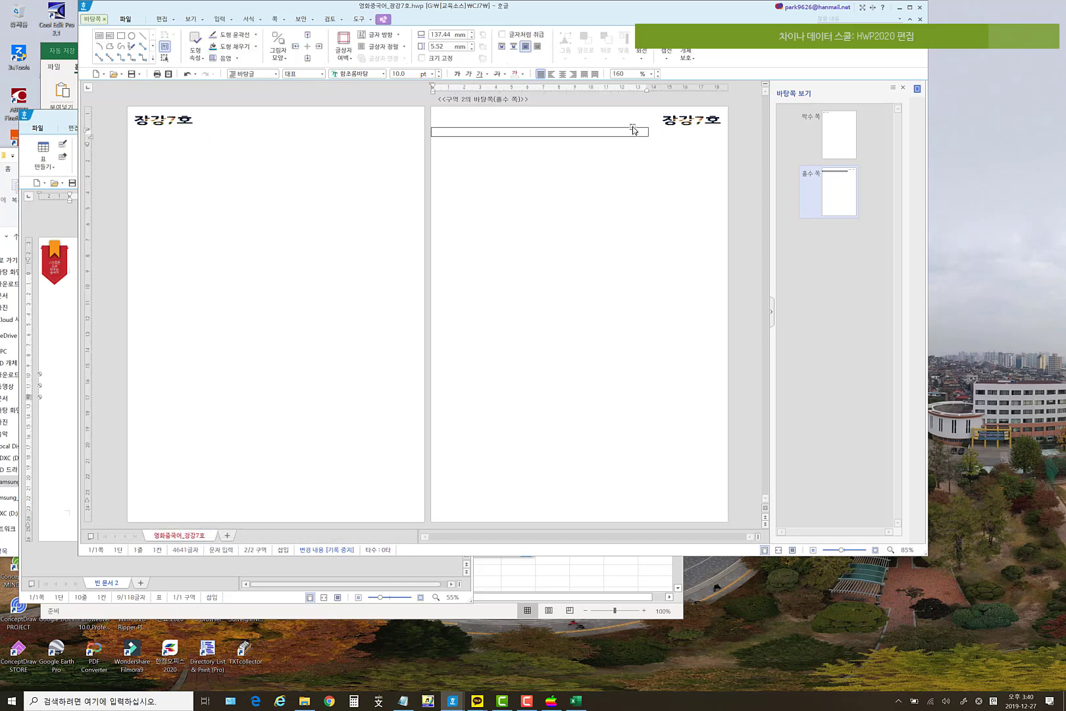
left_click(637, 128)
- Draw a horizontal line about 177 mm long below the WordArt on the even master page
left_click(848, 142)
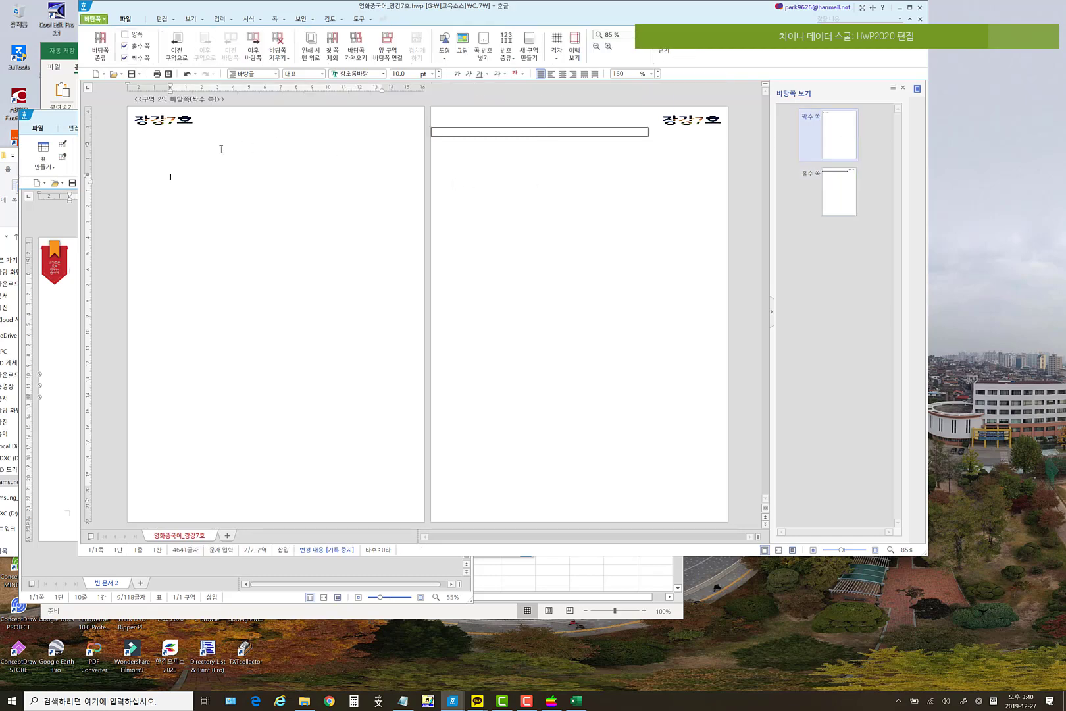
left_click(219, 19)
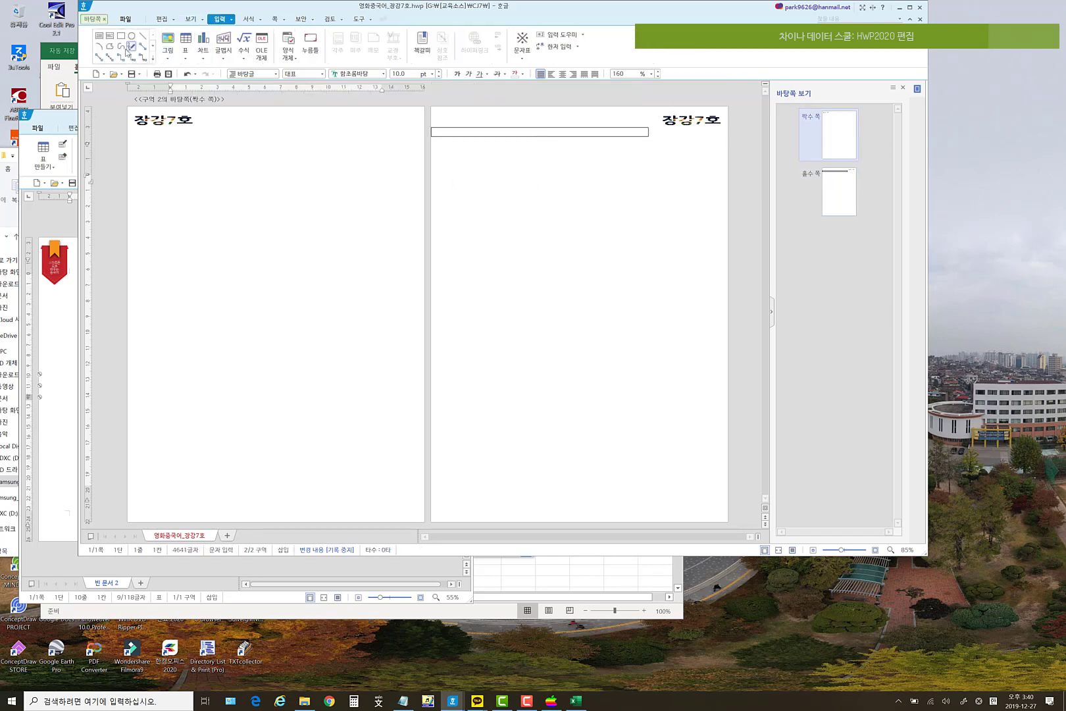
left_click(142, 36)
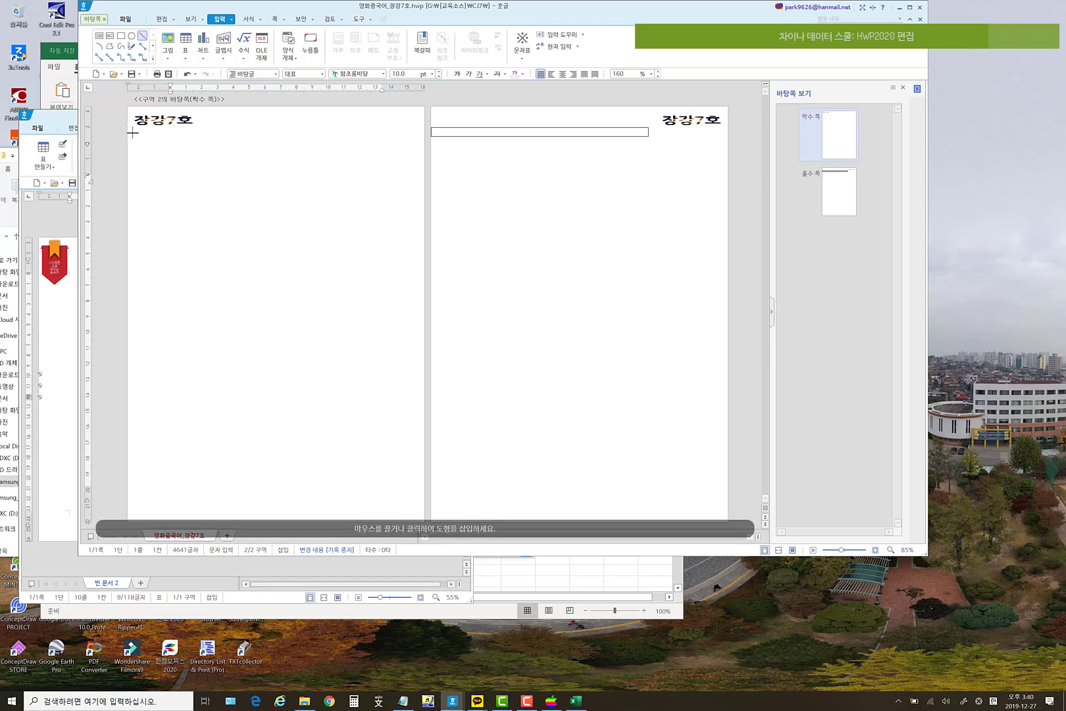
left_click_drag(132, 131, 412, 134)
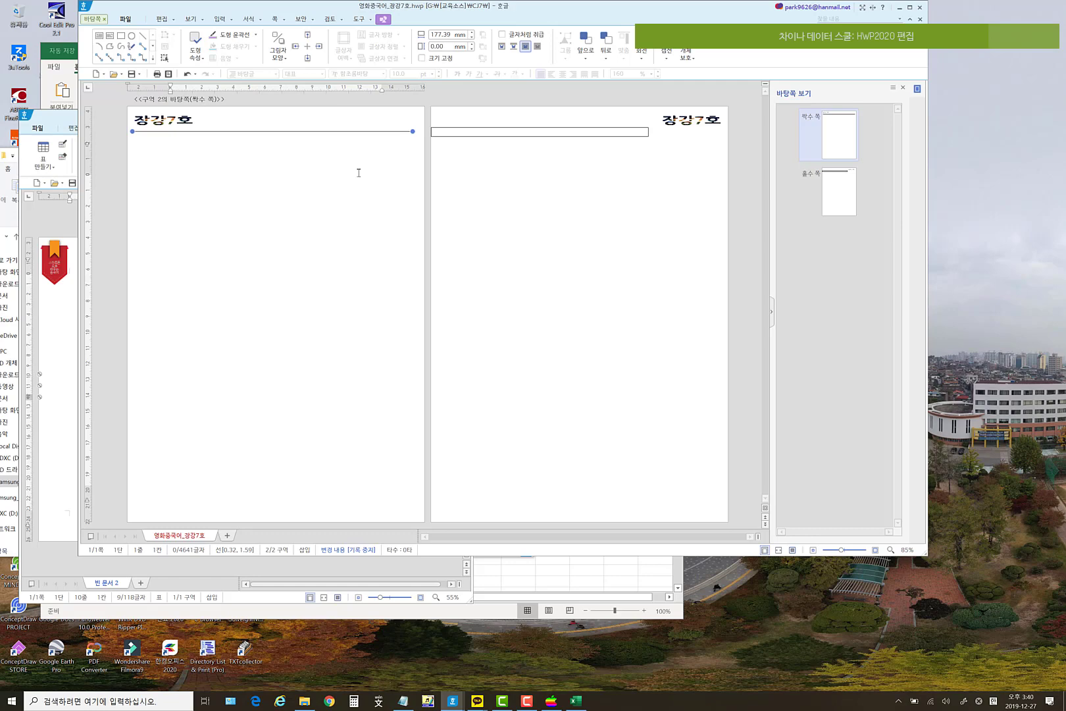
- Set the thickness of the even page's header line to 1.00 mm
left_click(358, 173)
left_click(337, 132)
right_click(337, 133)
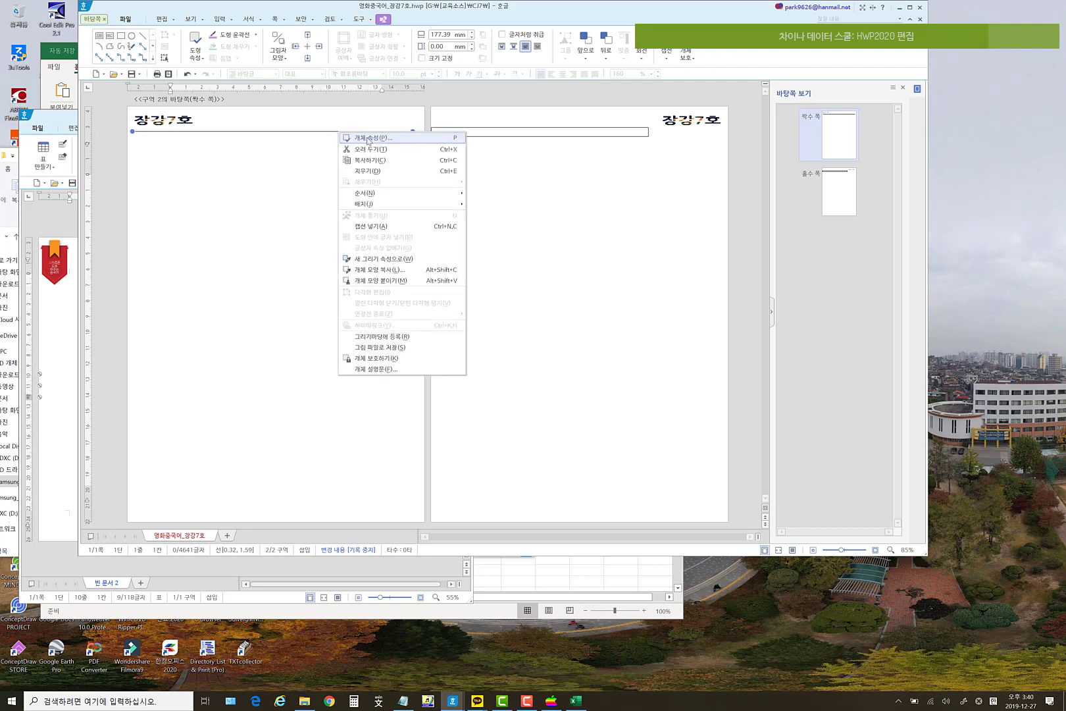
left_click(367, 139)
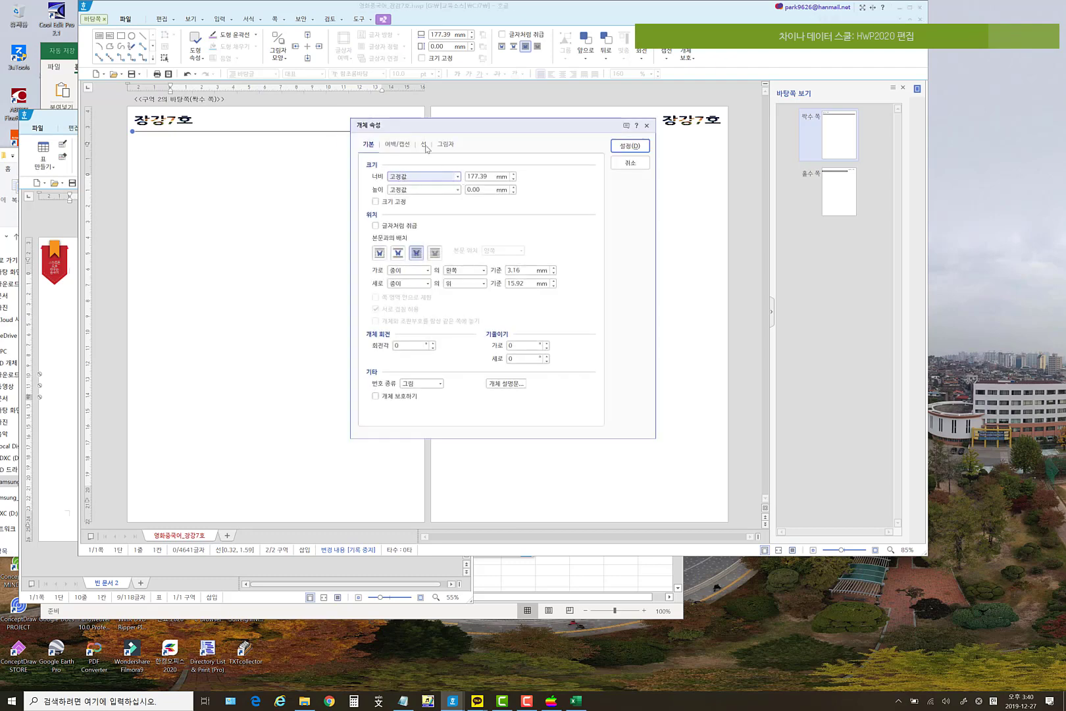
left_click(424, 145)
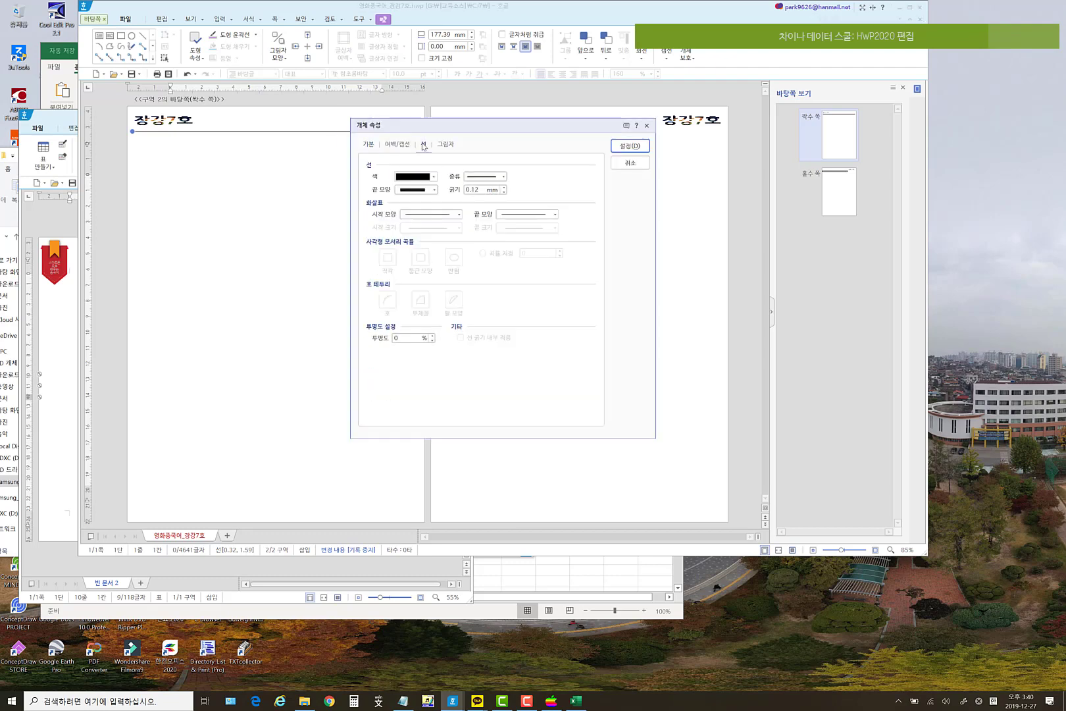
left_click(503, 190)
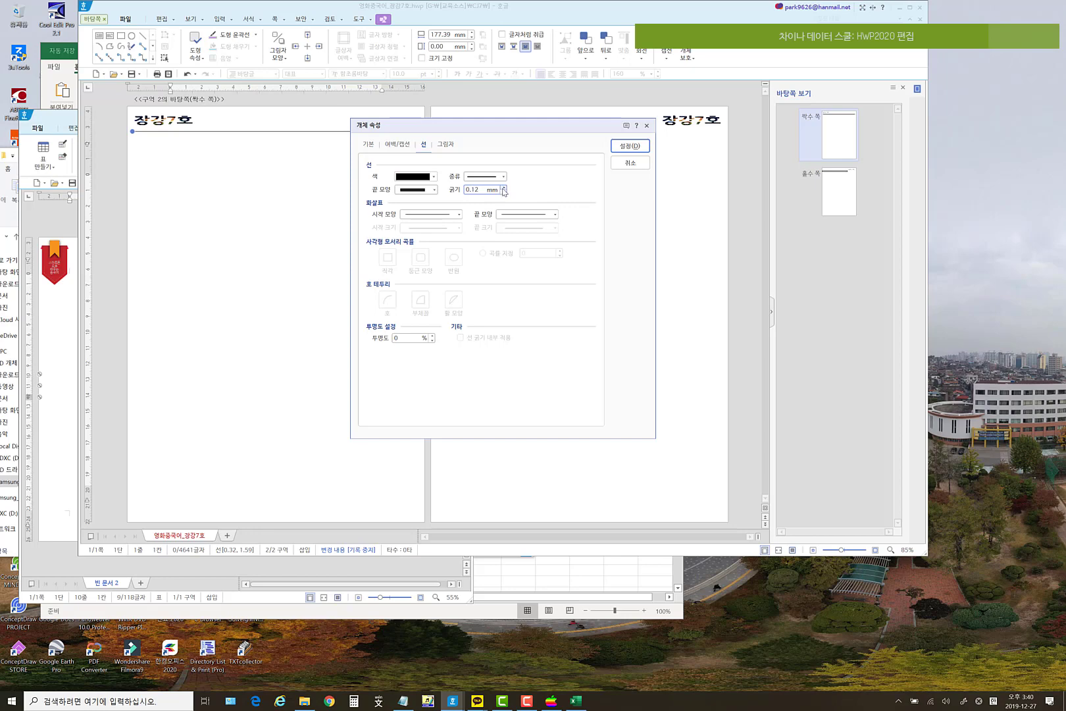
left_click(646, 147)
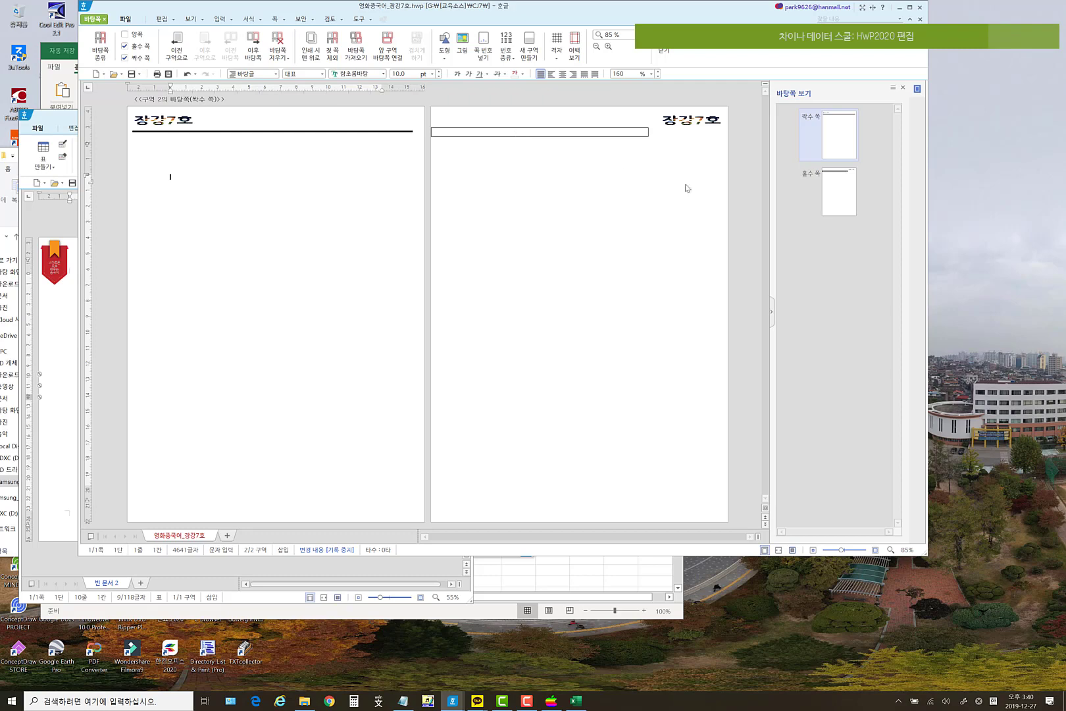
- Delete the empty text box near the top of the odd master page
left_click(829, 209)
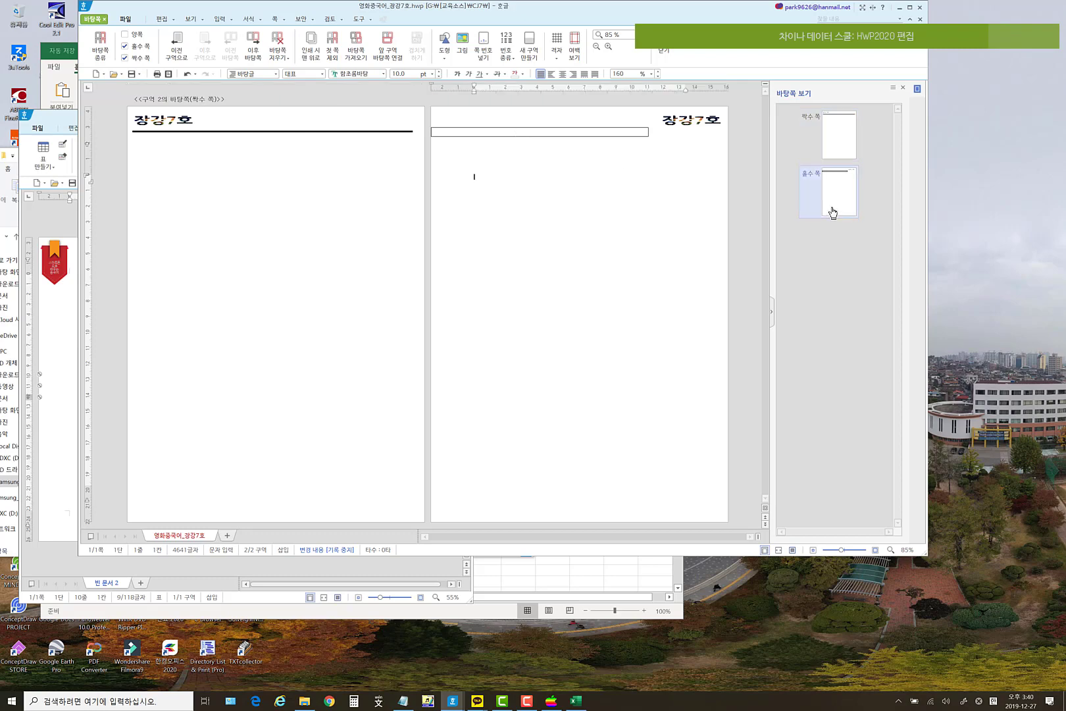
left_click(607, 135)
key("Delete")
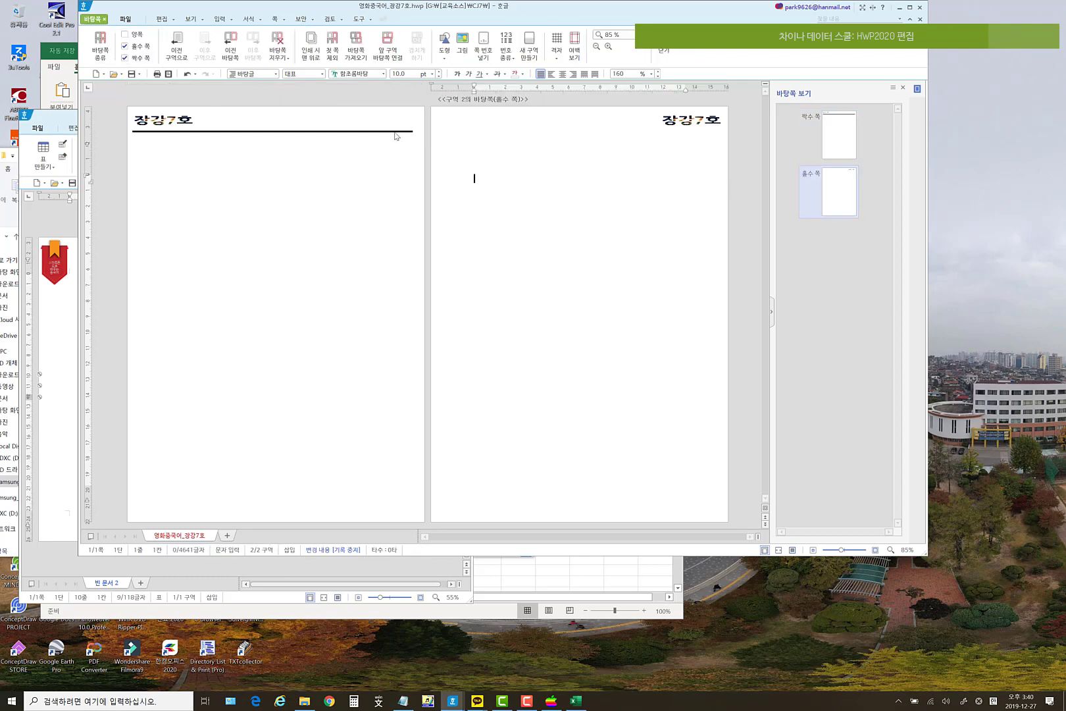
- Change the color of the line below the even master page's WordArt to purple
left_click(816, 152)
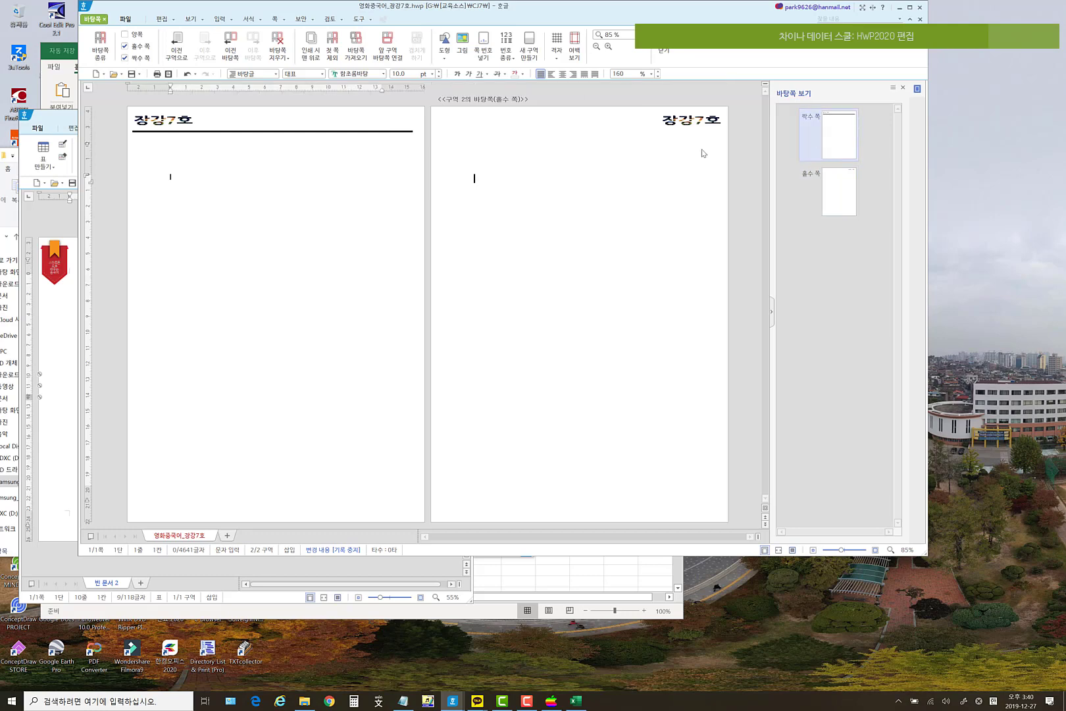
left_click(365, 132)
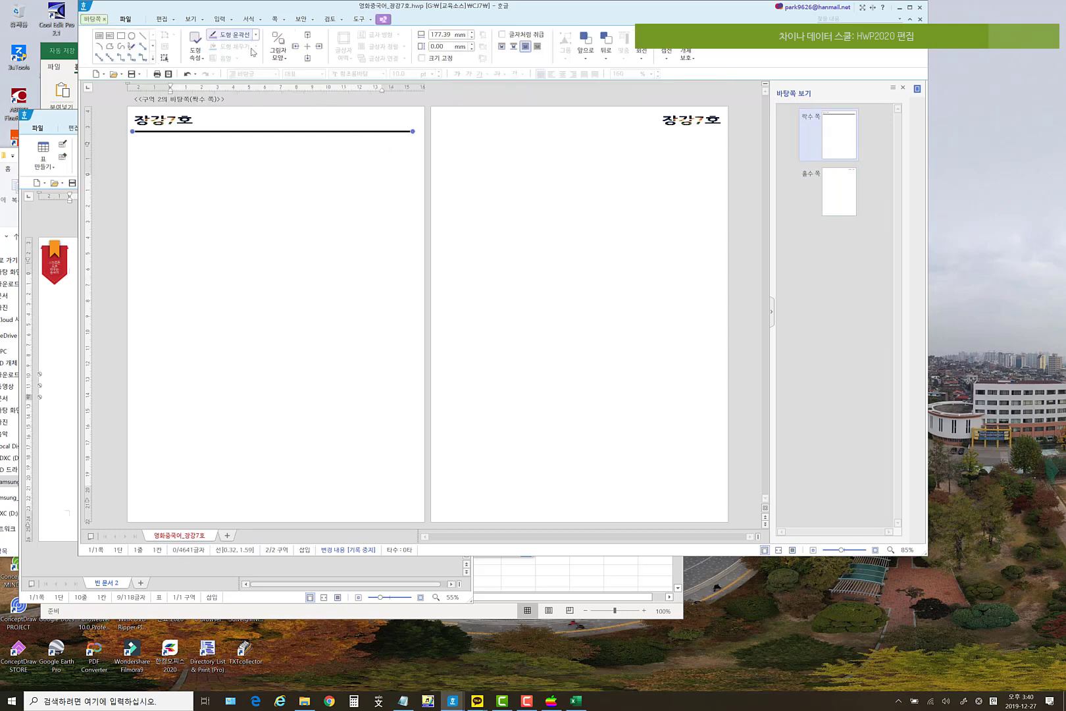
right_click(292, 134)
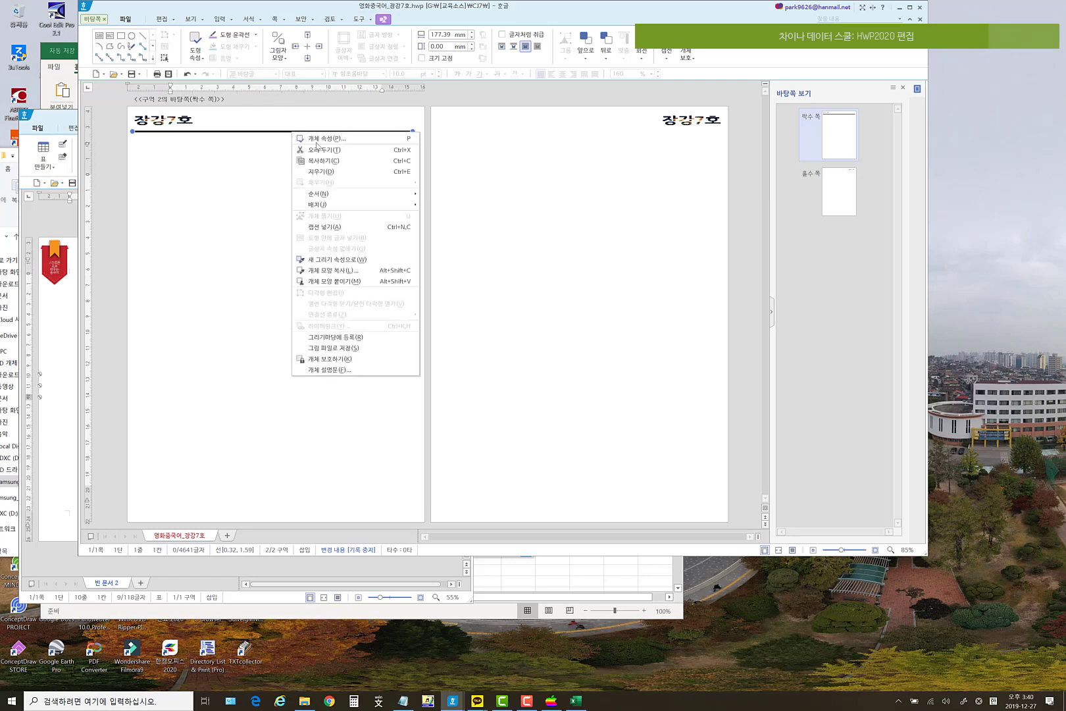
left_click(331, 142)
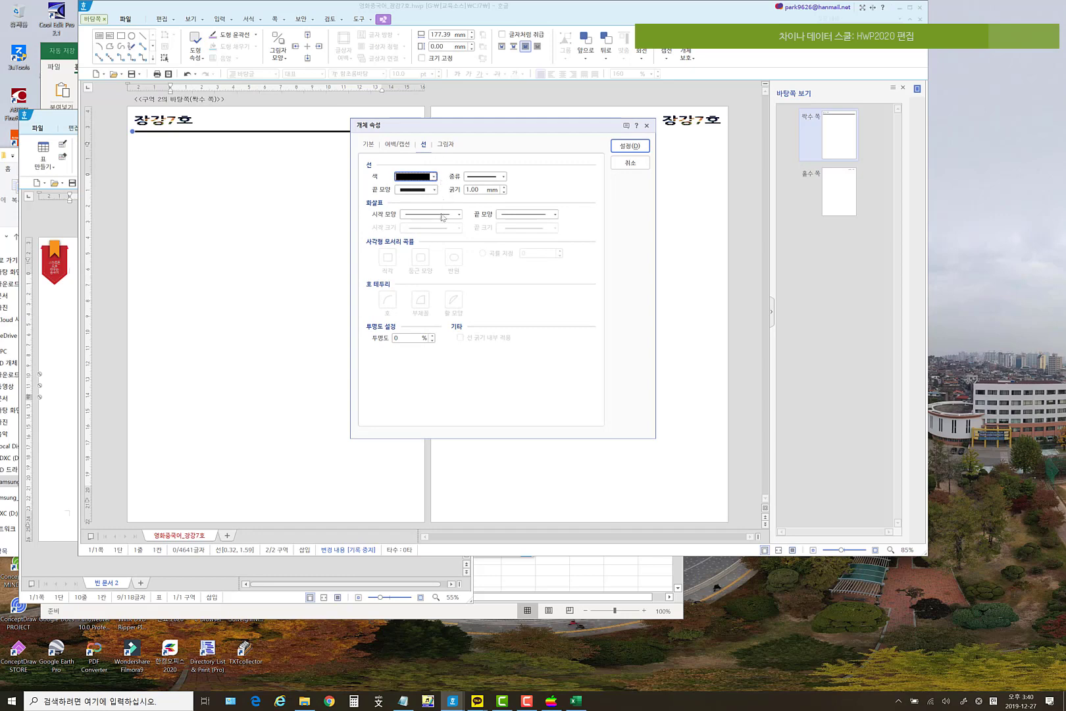
left_click(397, 145)
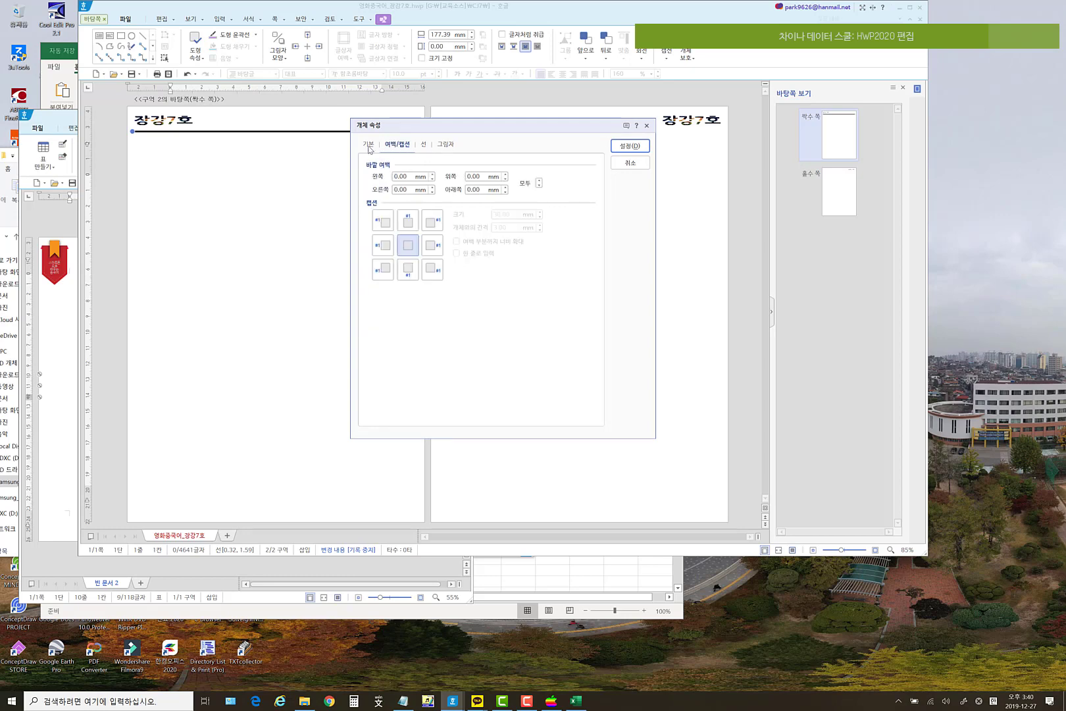
left_click(371, 145)
left_click(438, 145)
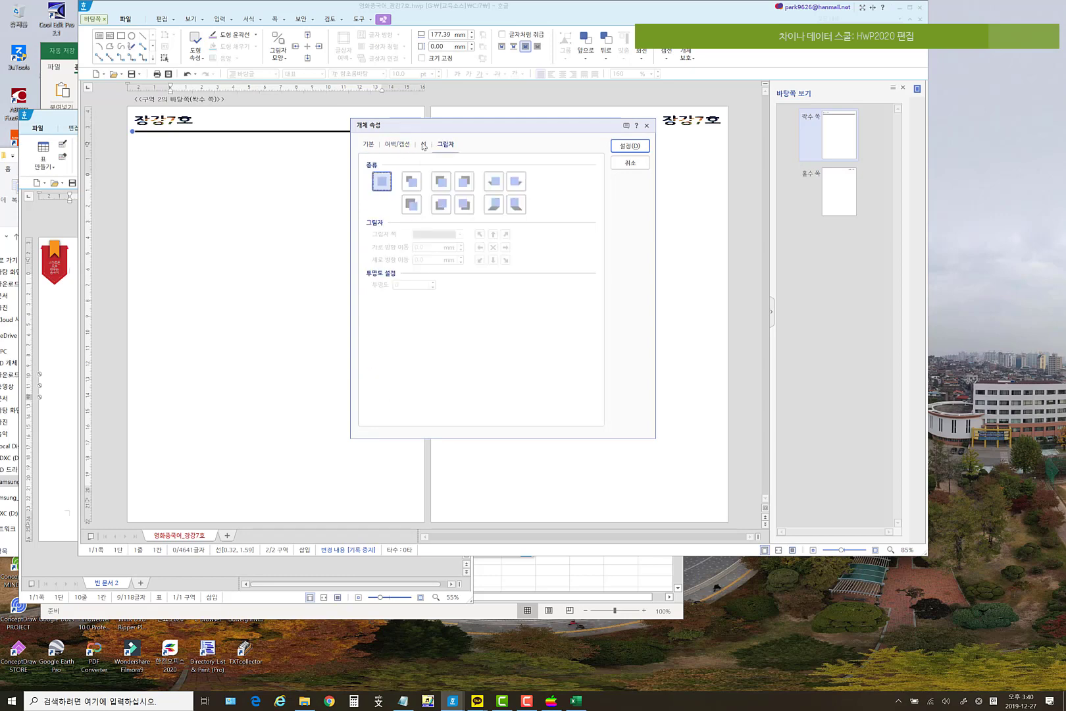
left_click(424, 146)
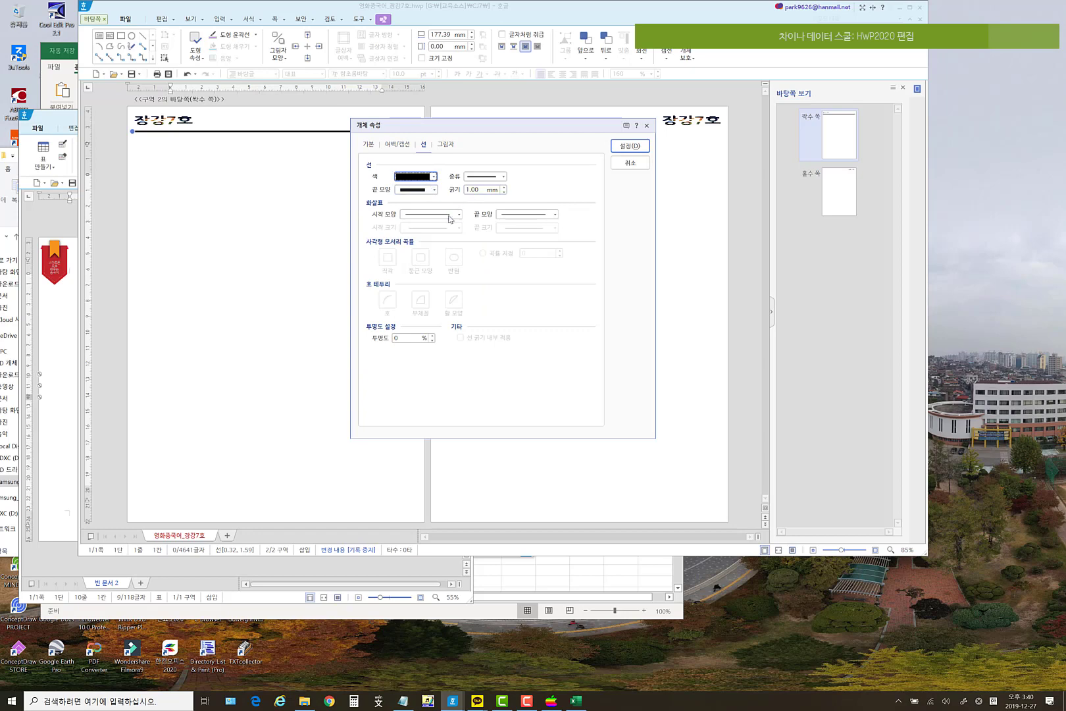
left_click(434, 177)
left_click(416, 209)
left_click(640, 151)
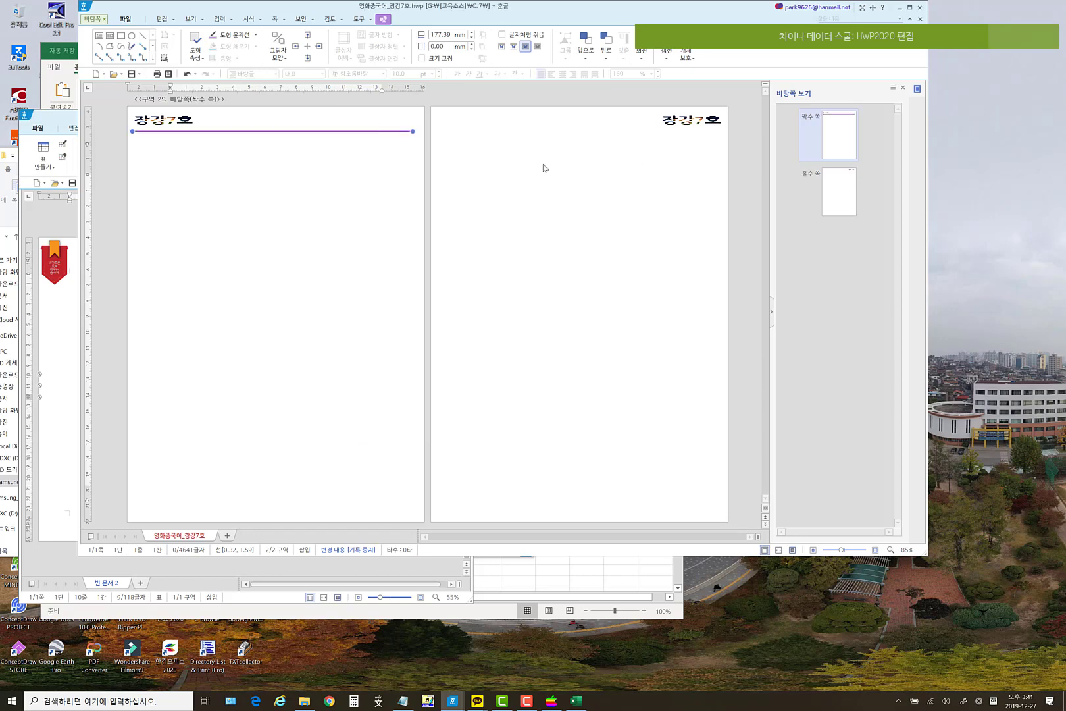
- Paste a copy of the even page's purple header line below the WordArt on the odd master page and align it
left_click(849, 191)
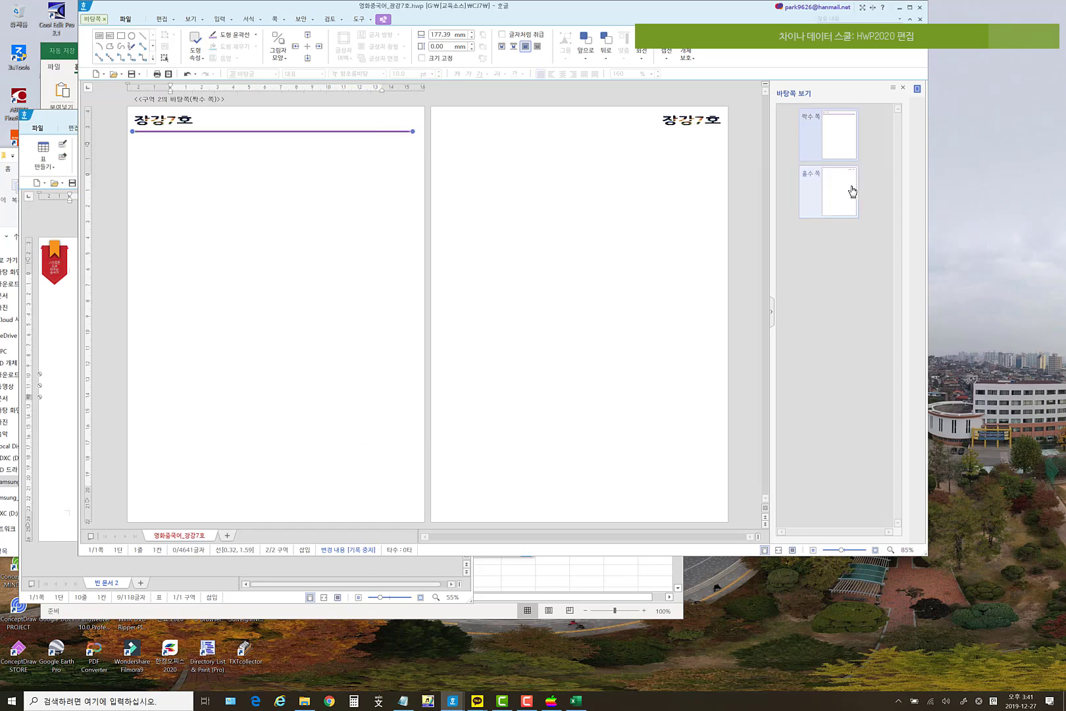
key("ctrl+v")
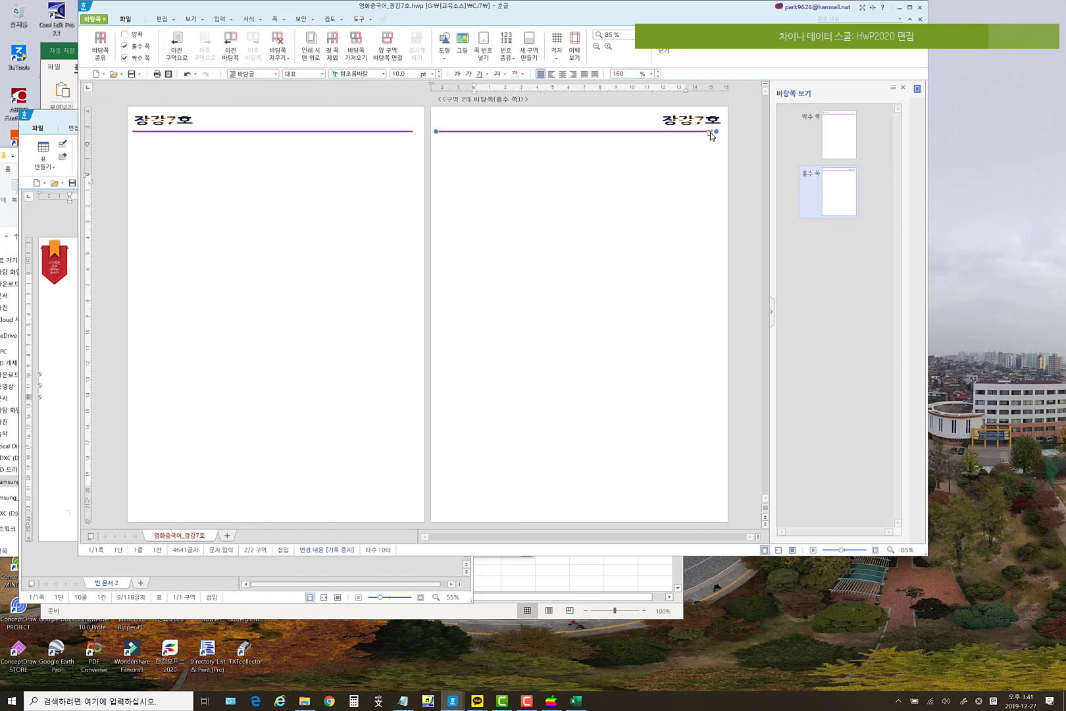
left_click(710, 133)
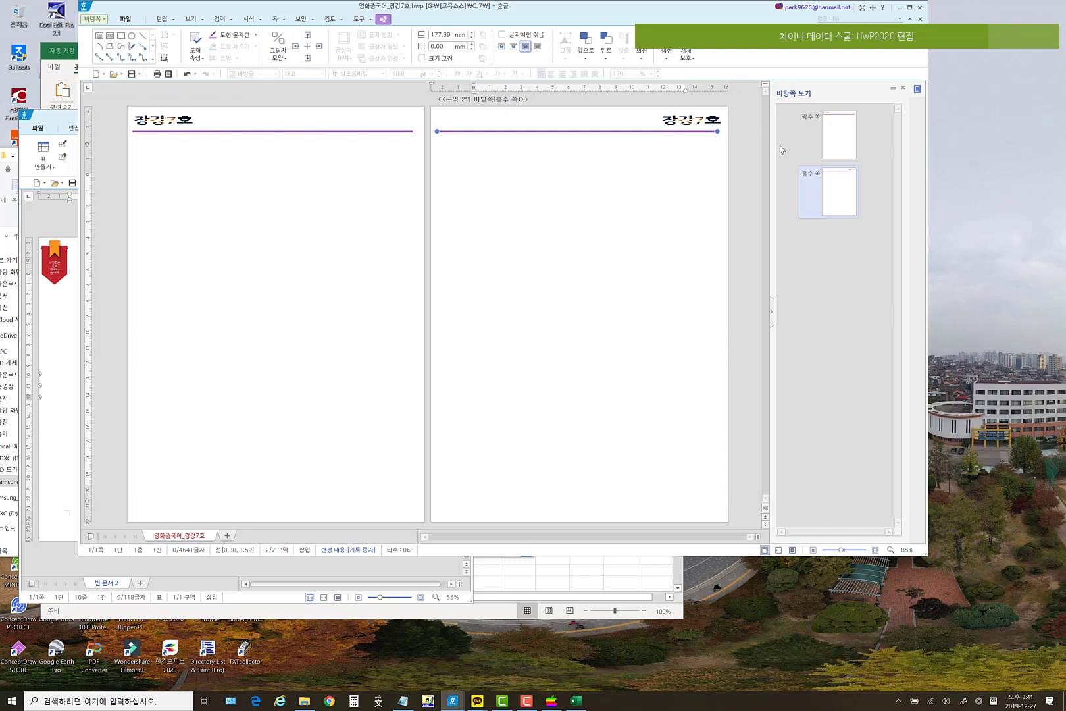
left_click(353, 239)
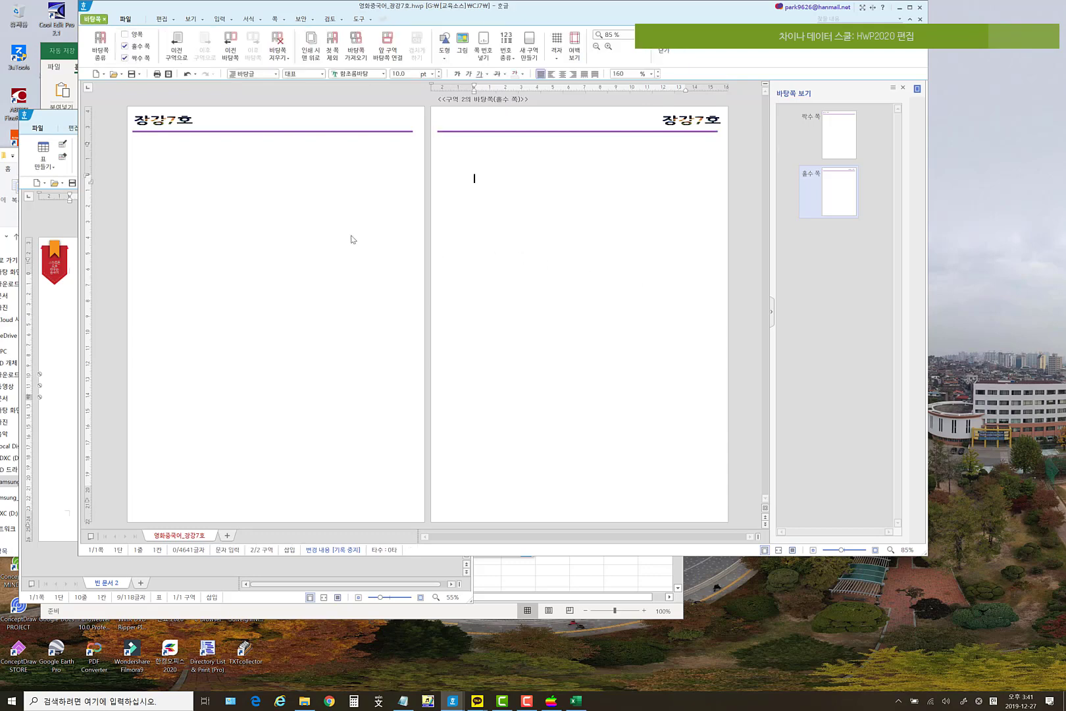
- Draw a horizontal text box about 170 mm wide and 11 mm high near the bottom of the even master page
scroll(561, 421, "down", 2, "ctrl")
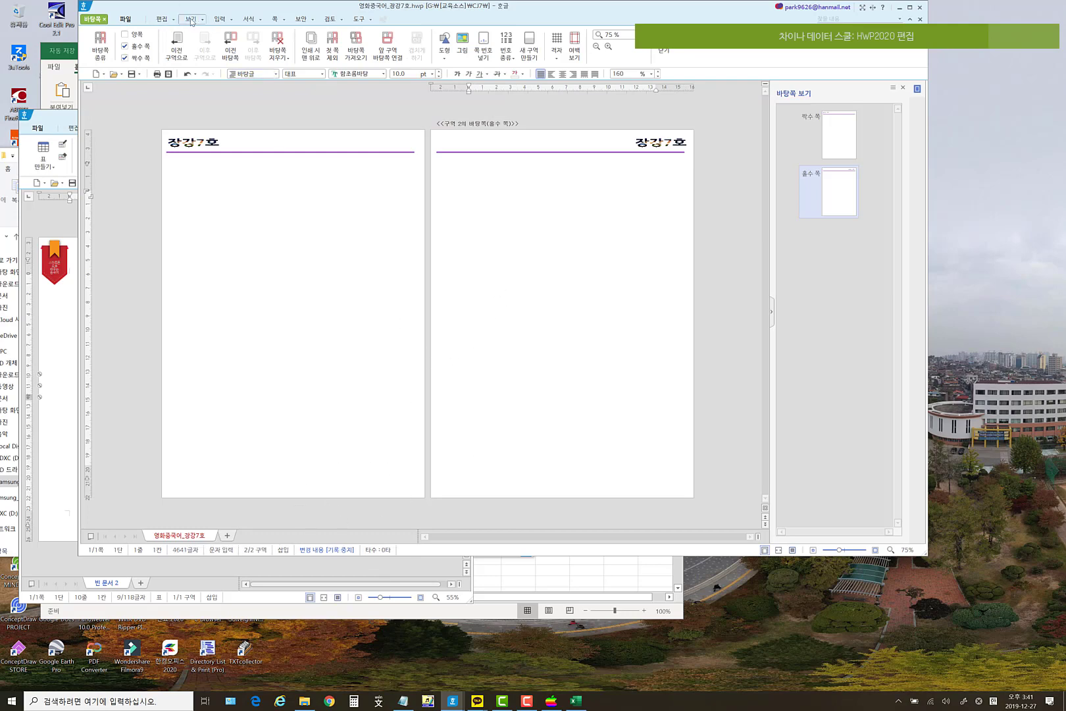
left_click(219, 19)
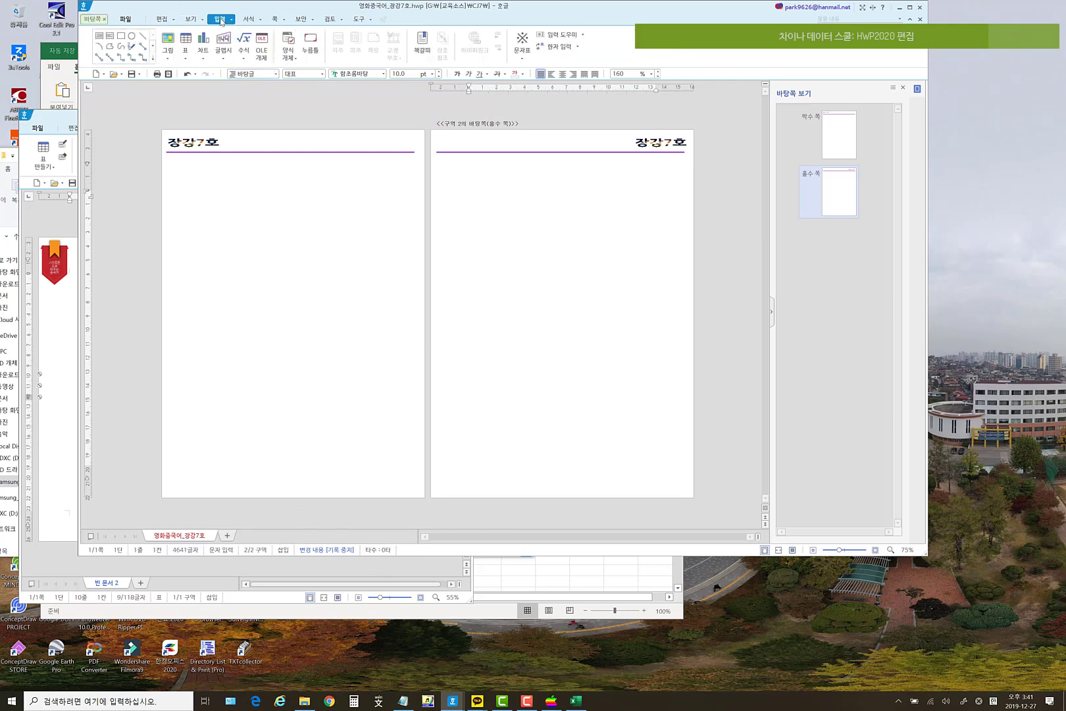
left_click(100, 37)
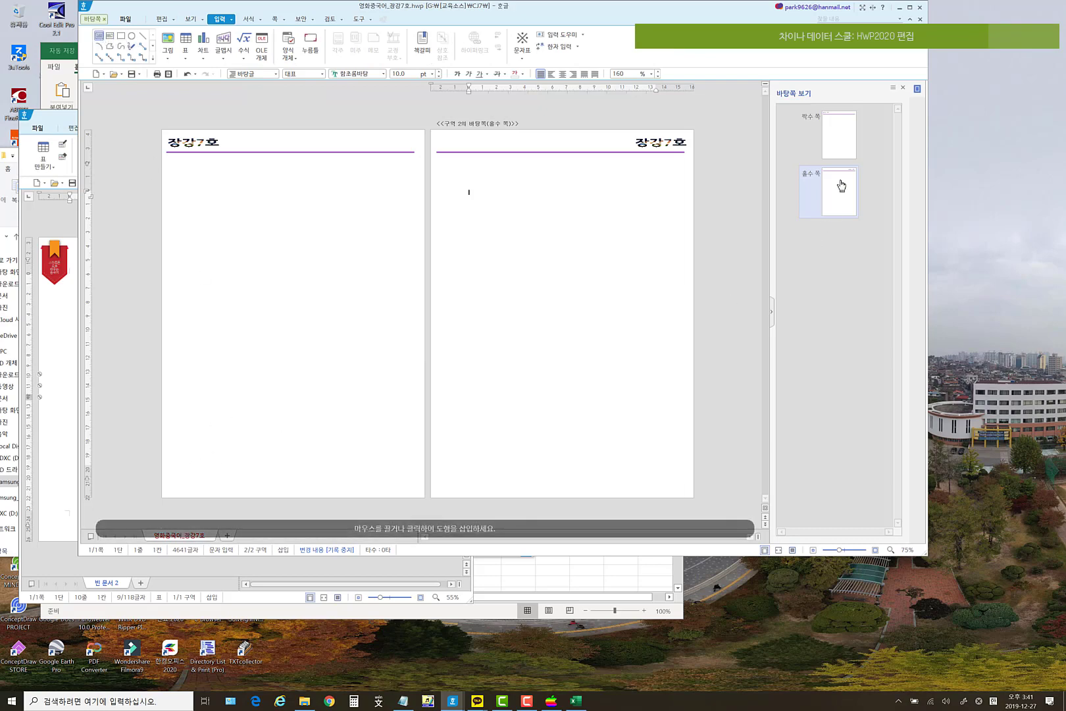
left_click(838, 139)
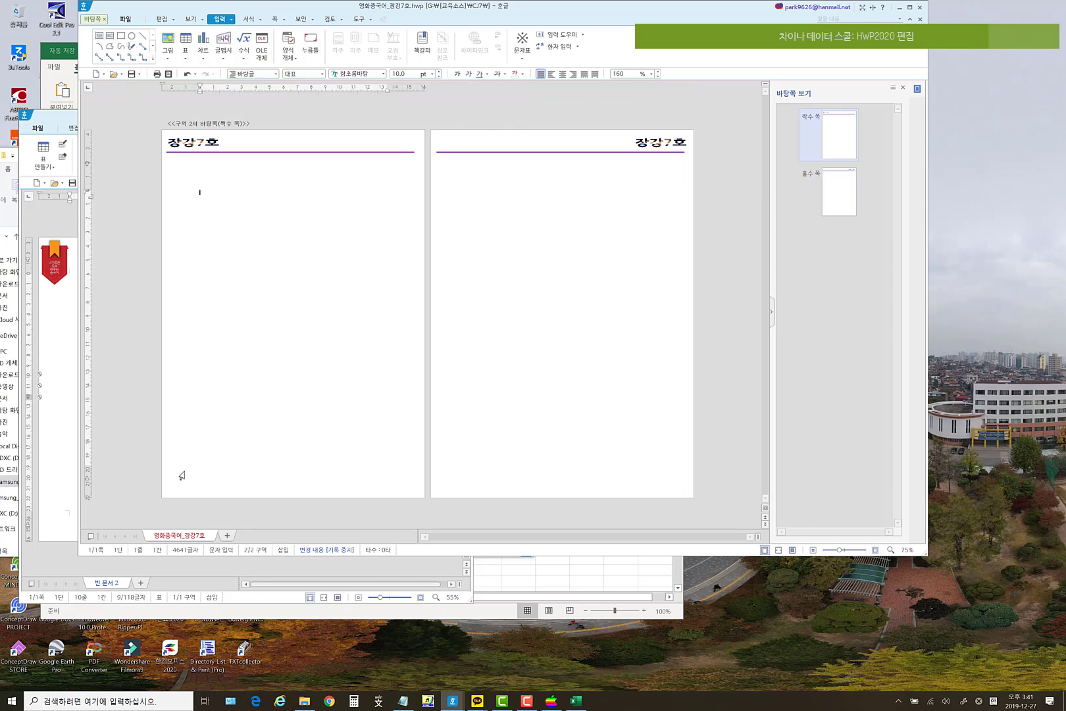
left_click(97, 35)
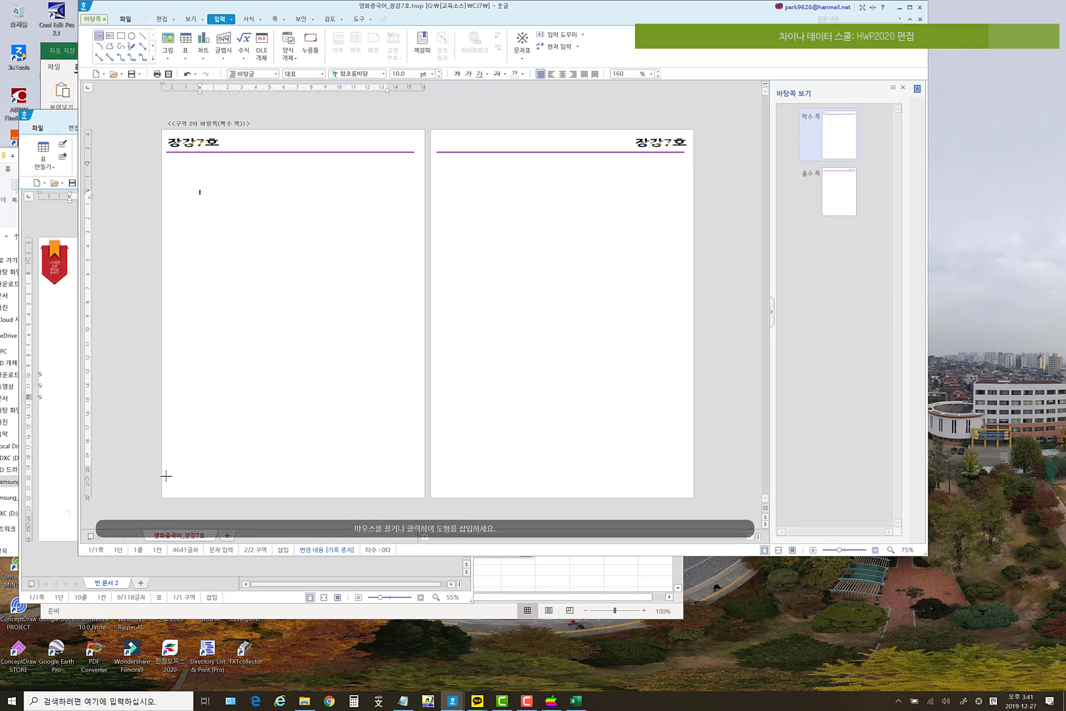
left_click_drag(166, 475, 400, 490)
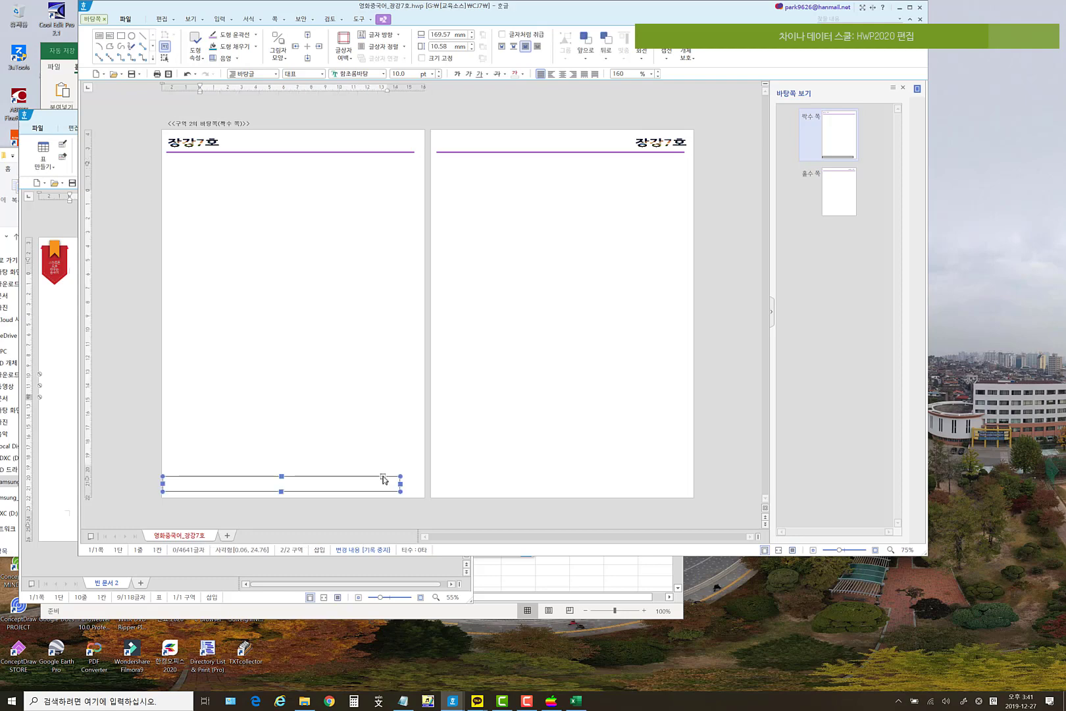
- Set the corner curvature of the even page's footer text box to semicircle (반원)
right_click(384, 480)
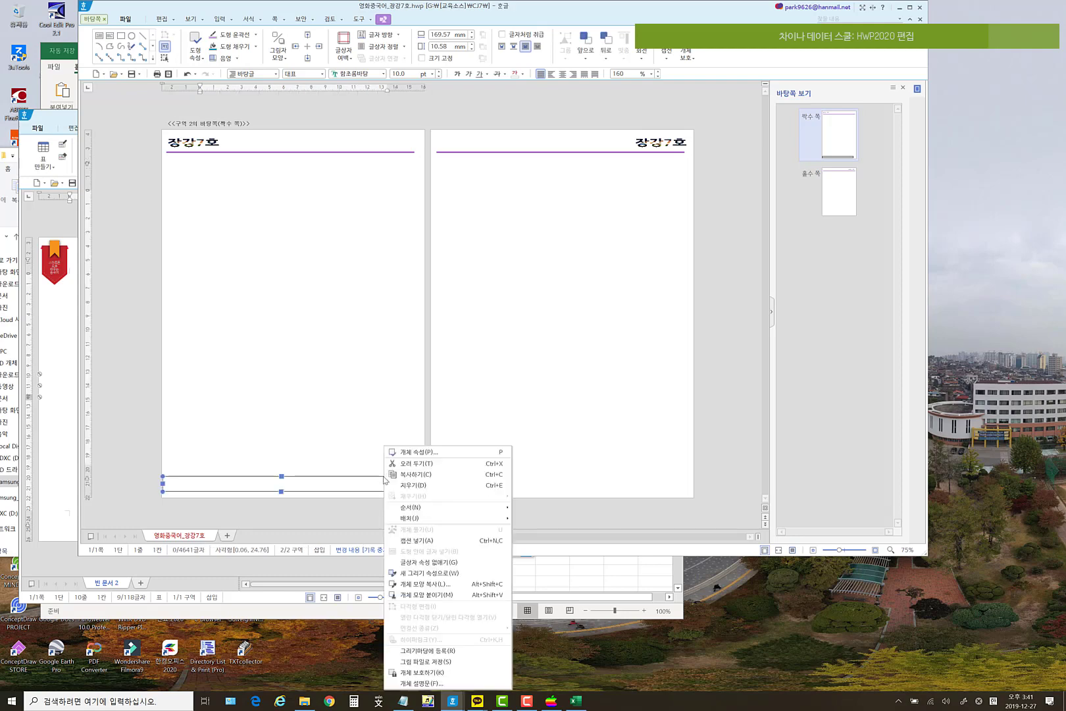
left_click(408, 451)
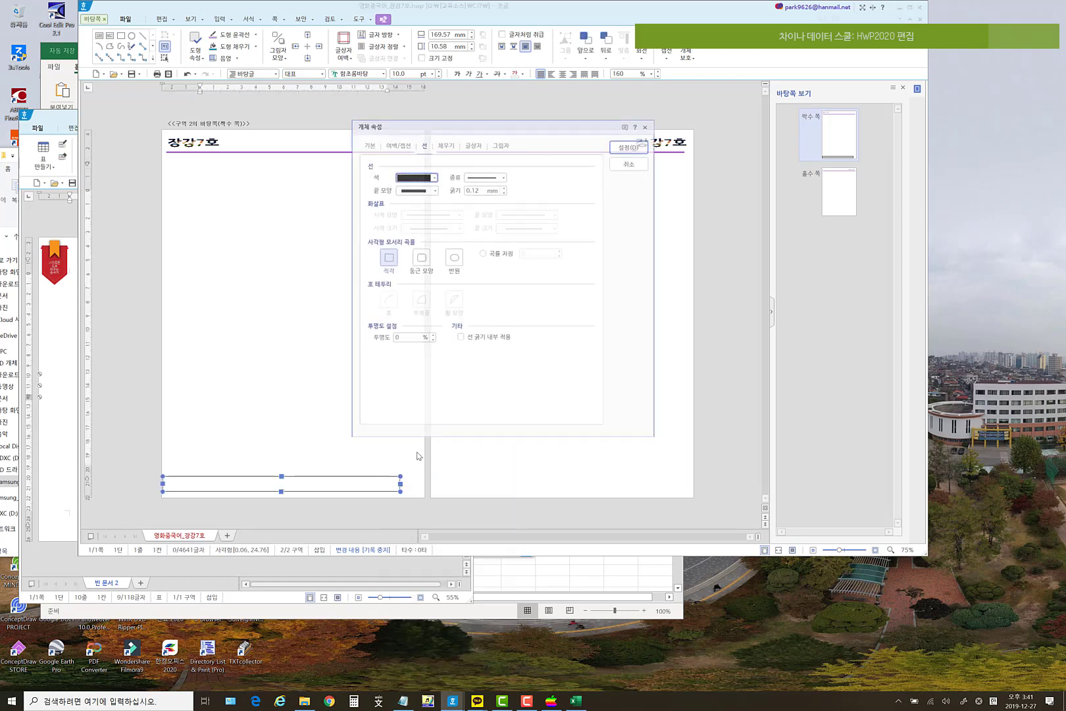
left_click(421, 258)
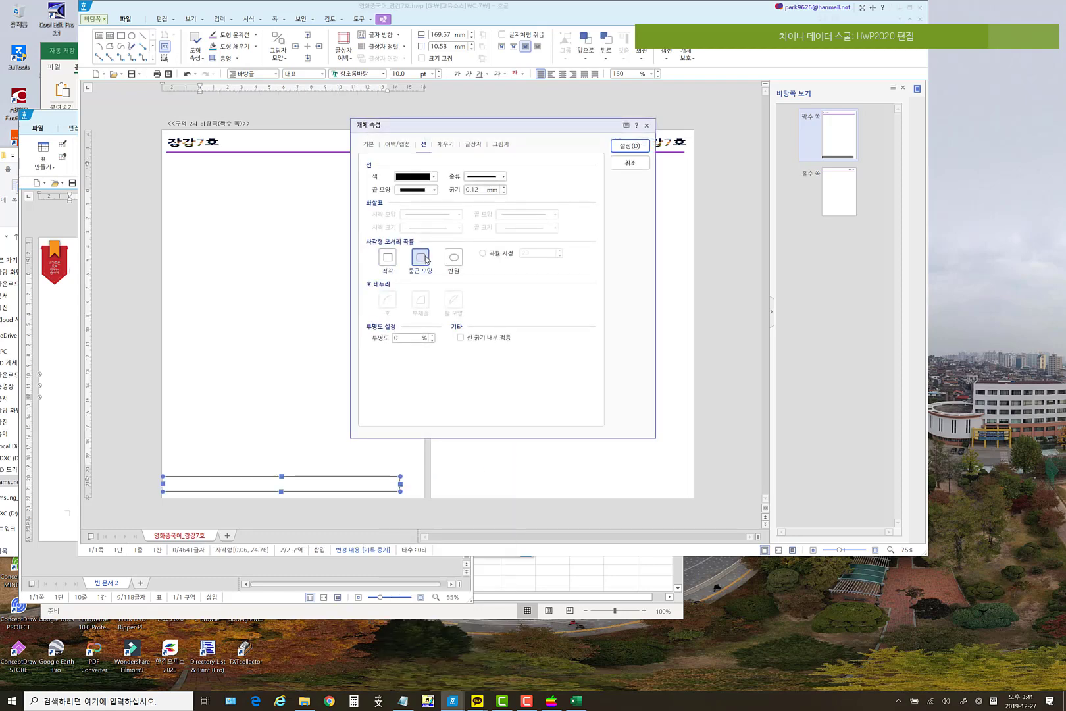
left_click(463, 261)
left_click(631, 146)
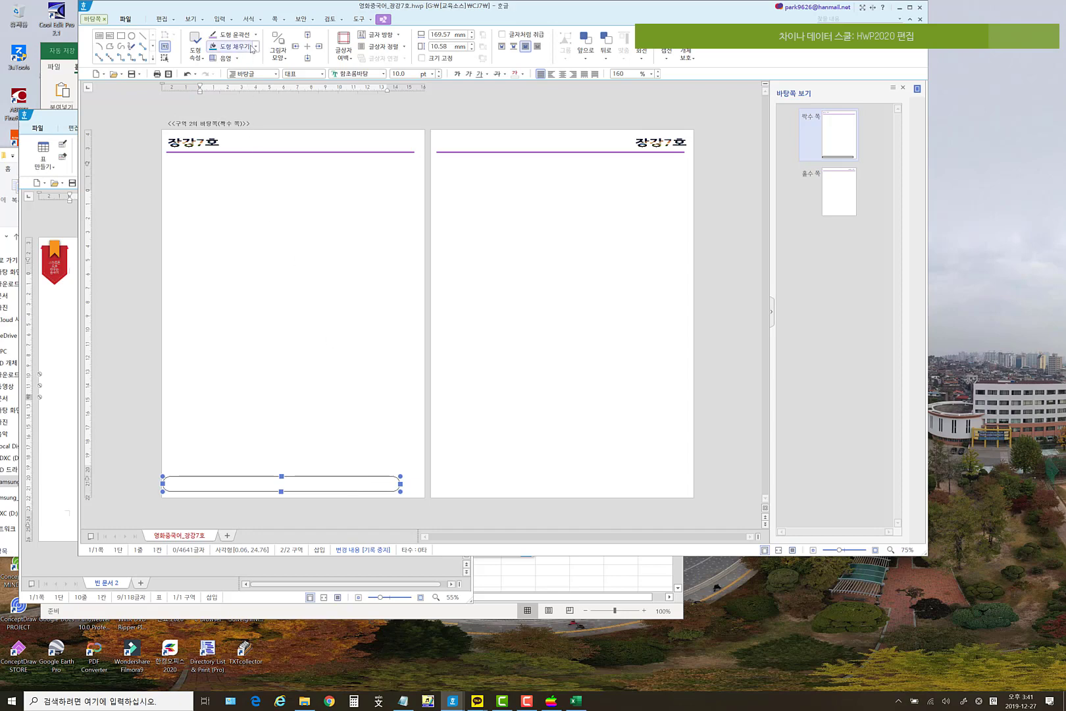
- Fill the rounded footer box on the even master page with light purple
left_click(255, 49)
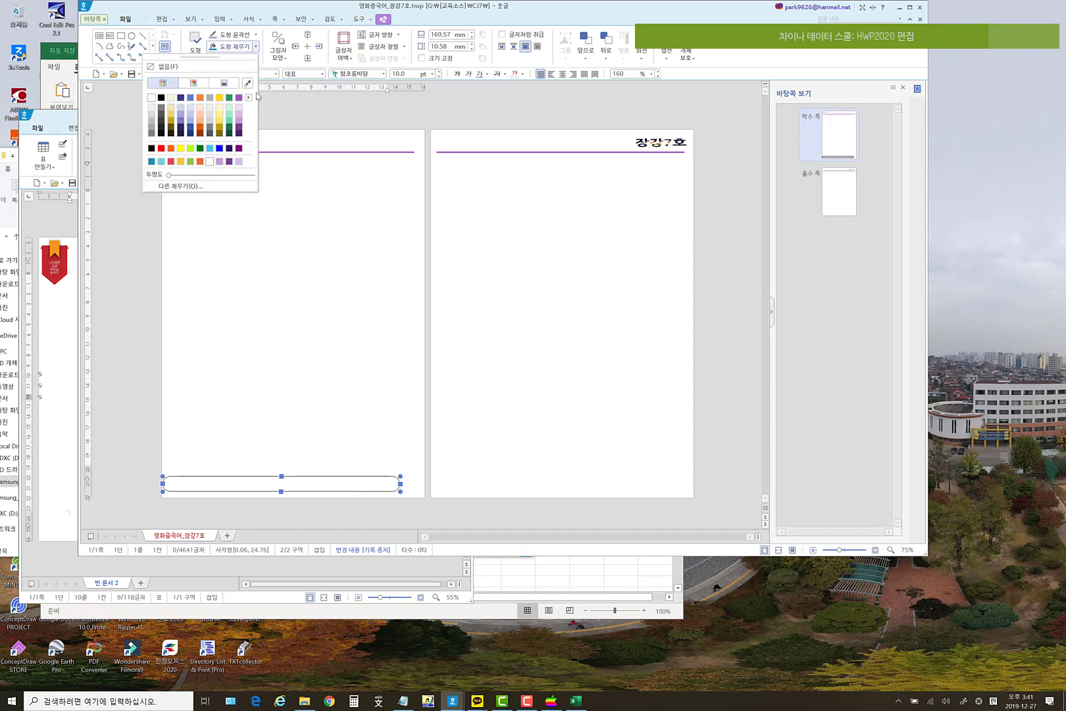
left_click(243, 123)
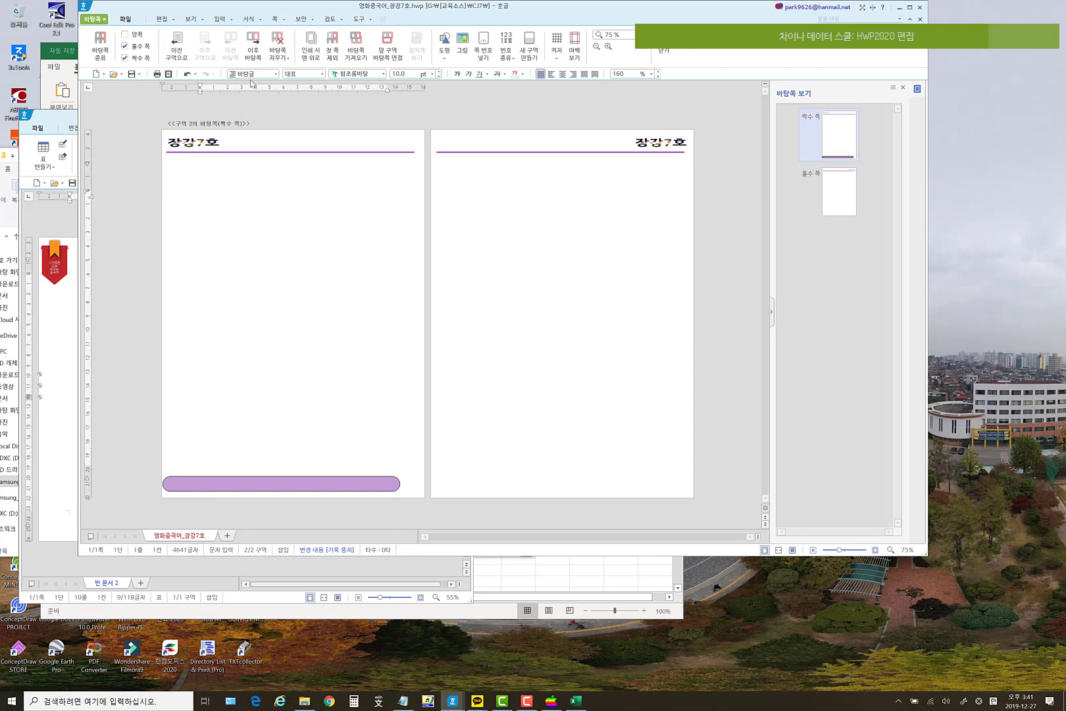
left_click(333, 481)
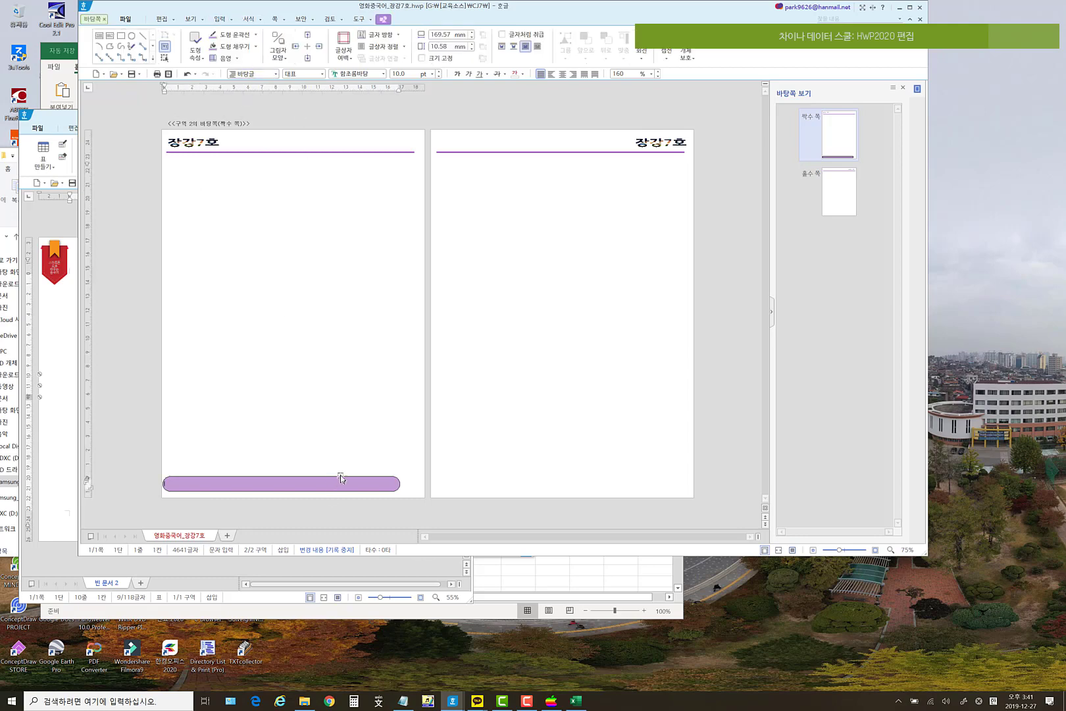
left_click(255, 47)
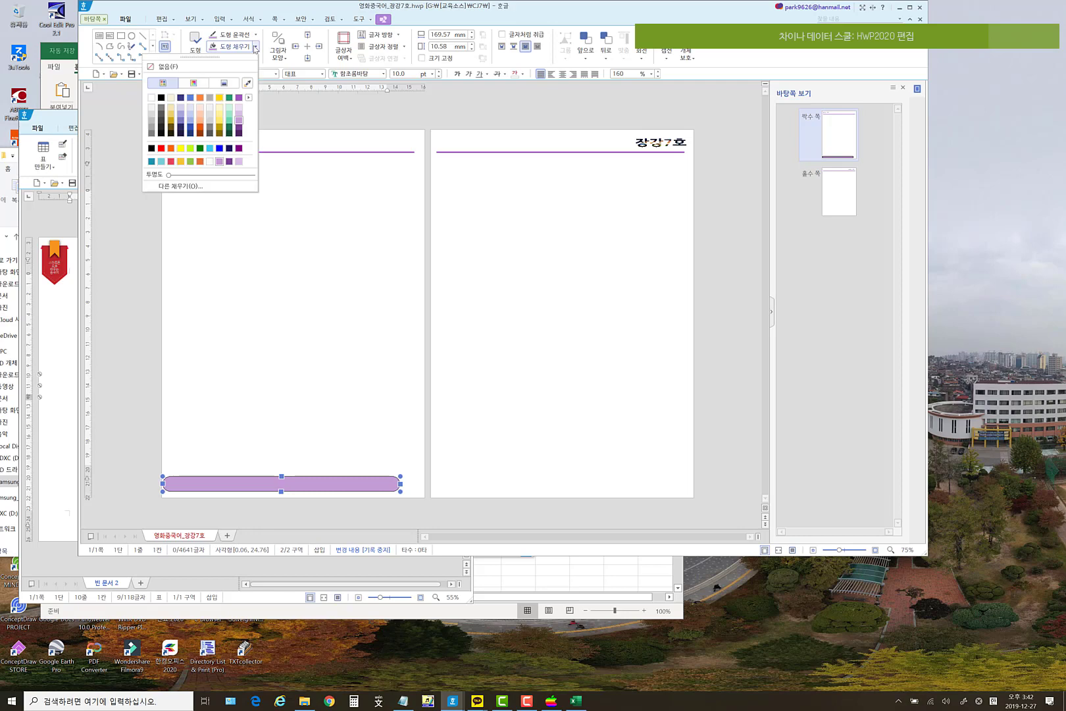
left_click(240, 116)
key("Escape")
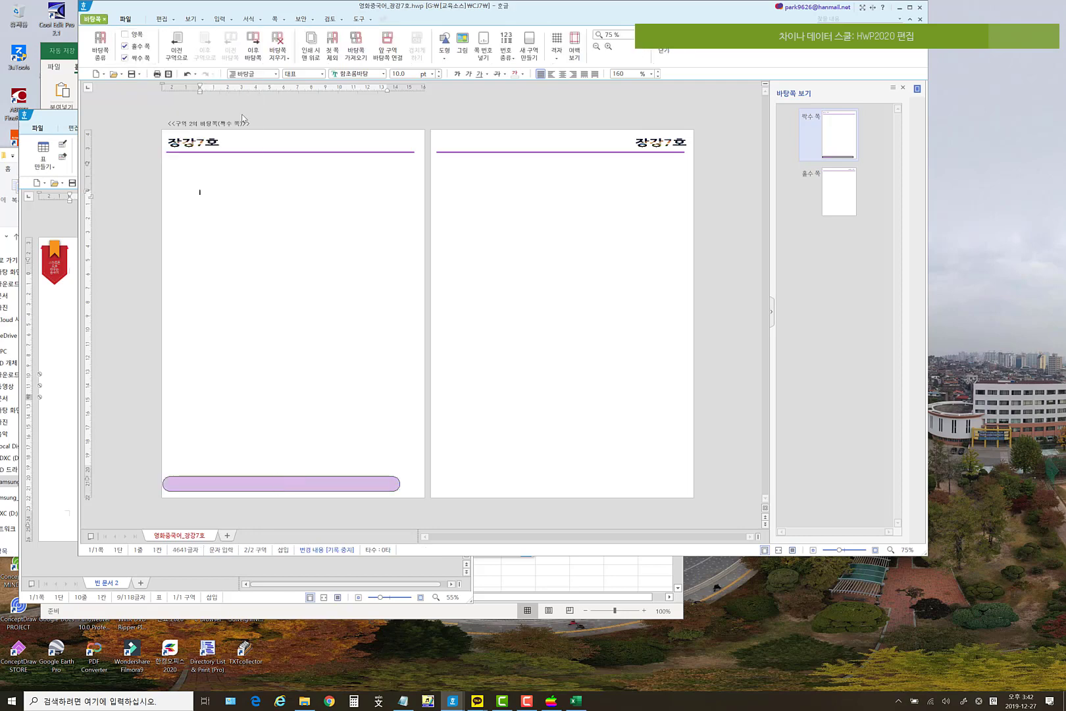
- Remove the outline of the purple footer bar on the even master page
left_click(330, 481)
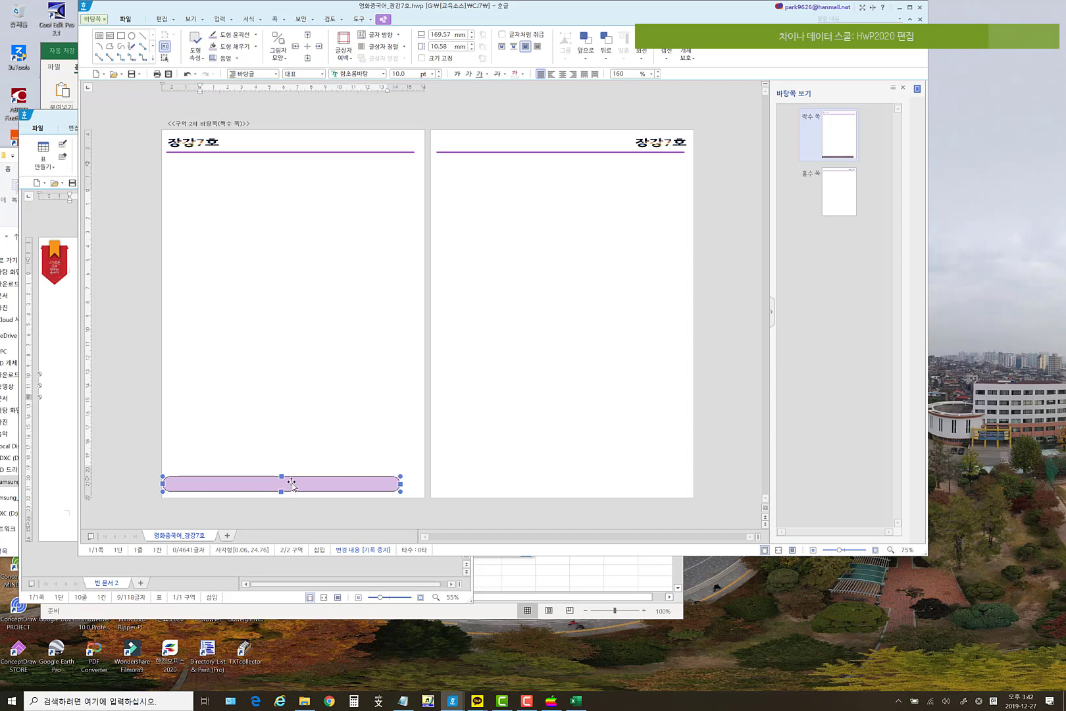
left_click(257, 36)
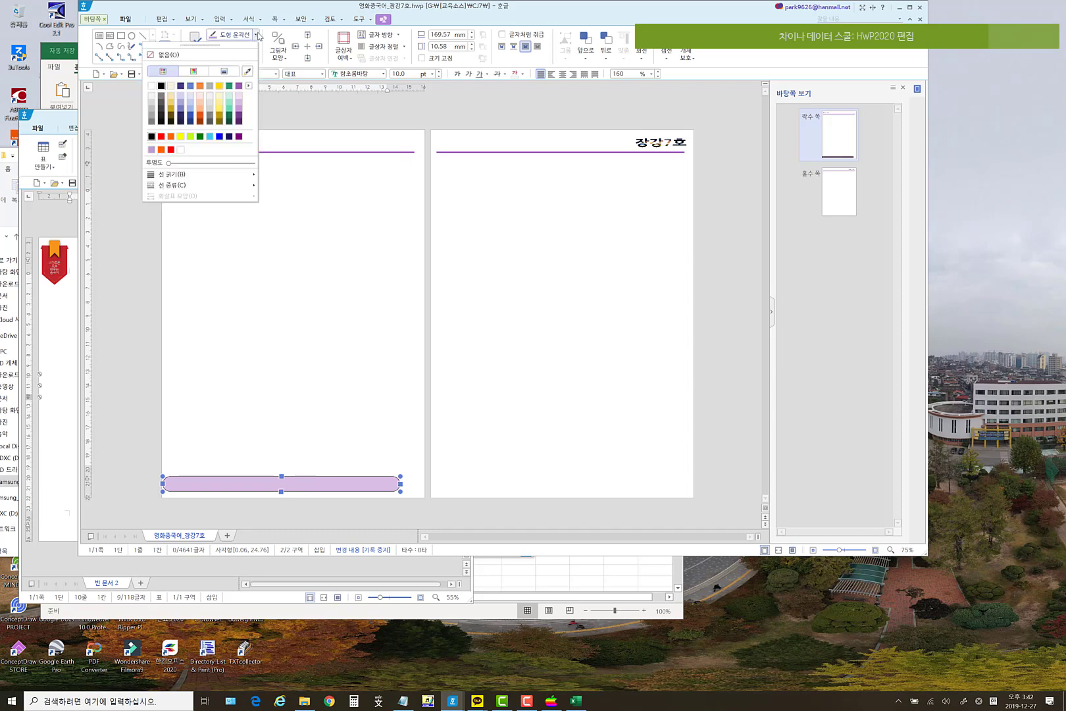
left_click(205, 55)
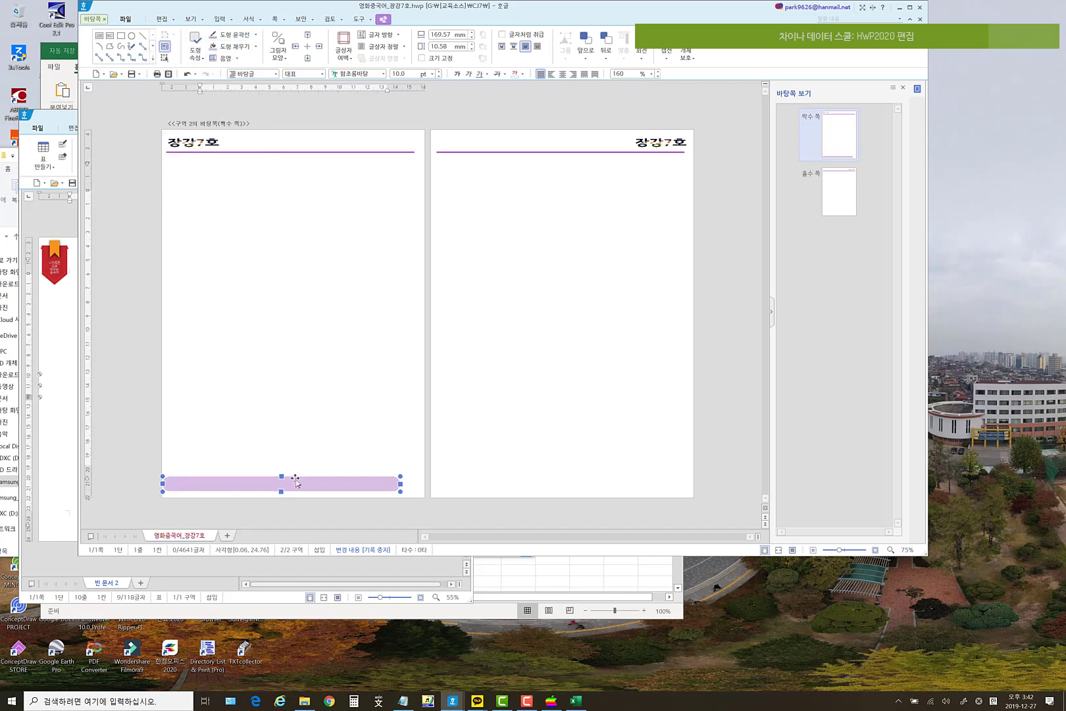
- Set the footer bar's horizontal position to 0.00 mm from the left edge of the paper
right_click(297, 485)
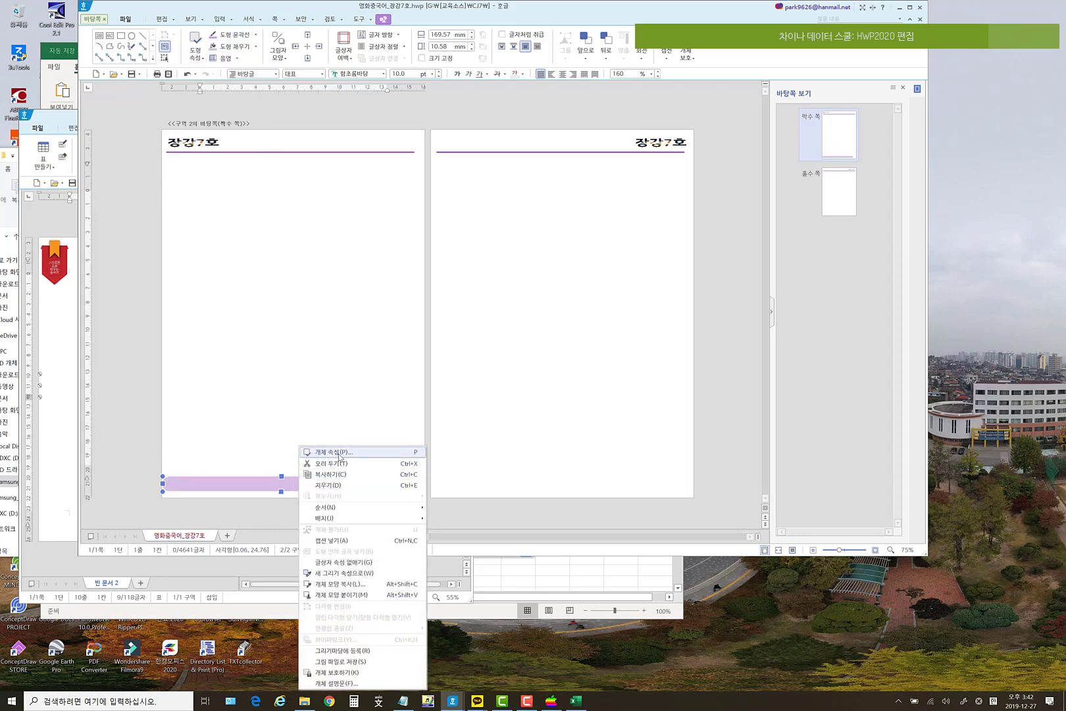
left_click(339, 455)
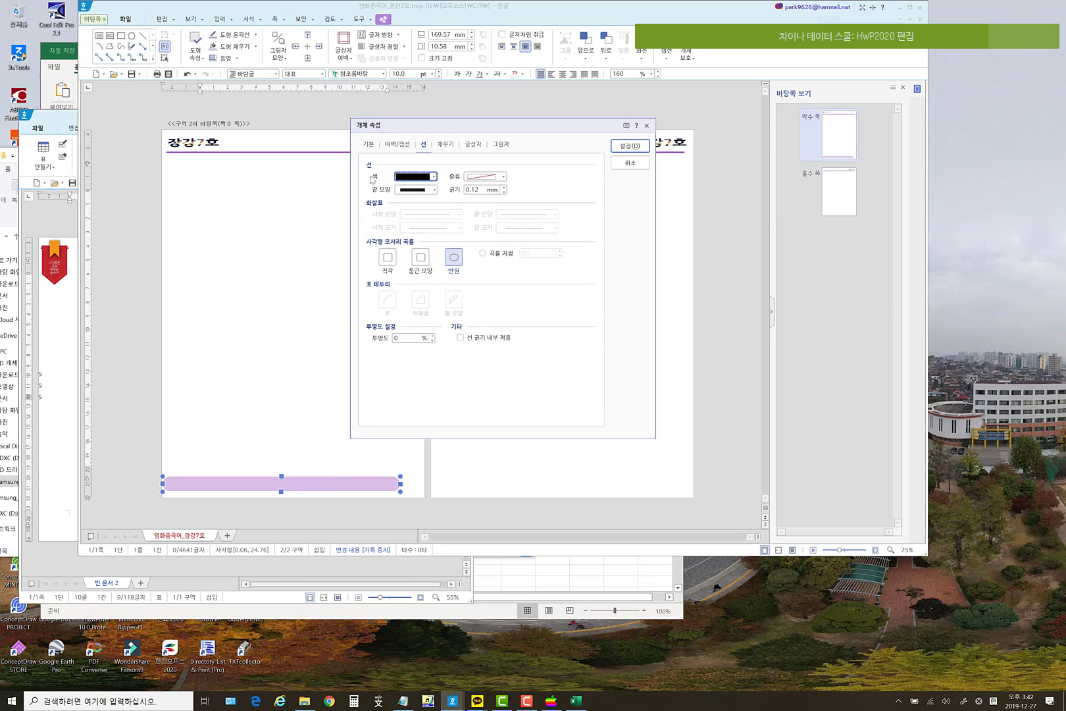
left_click(368, 144)
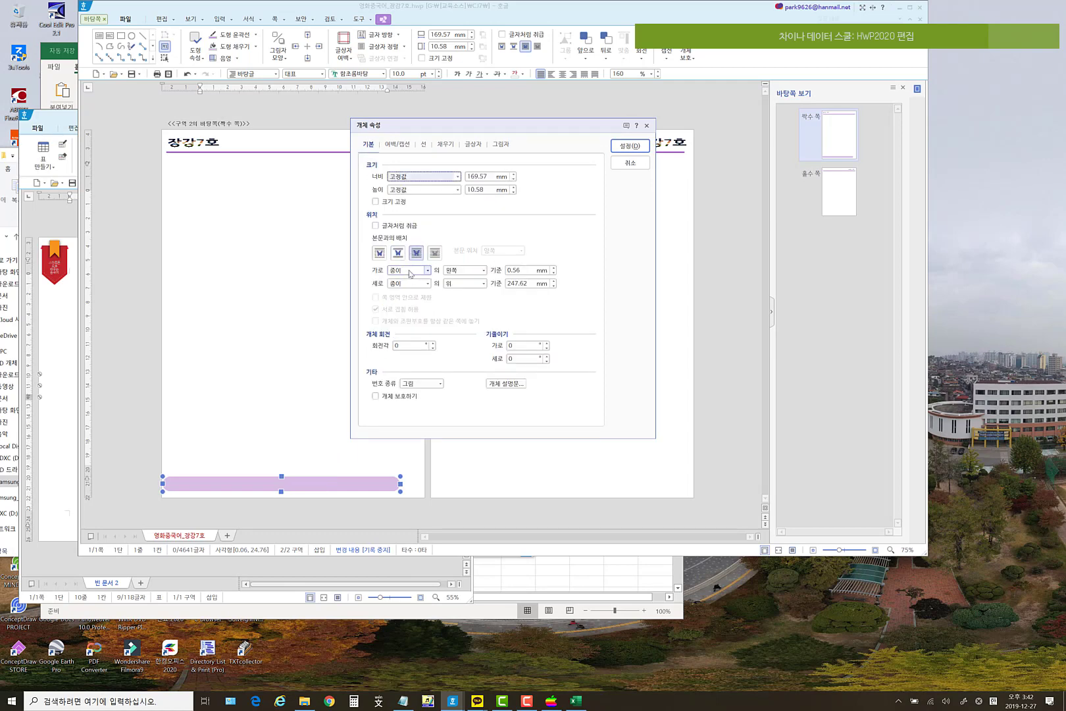
left_click(629, 146)
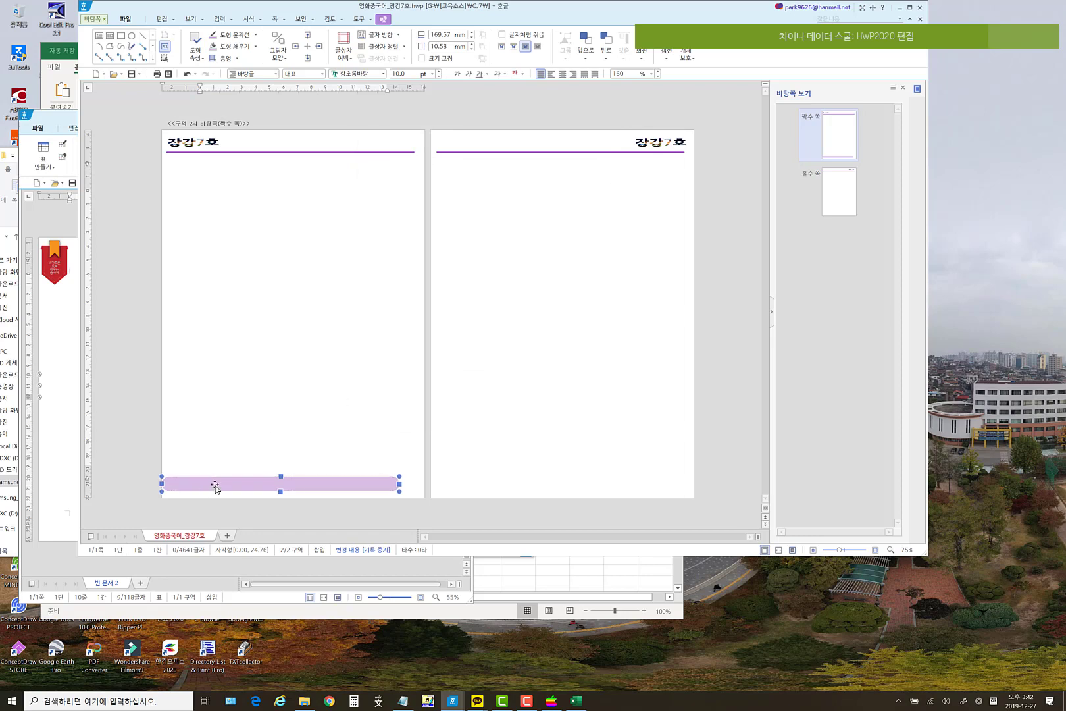
- Set the footer bar's horizontal position to -10.00 mm relative to the left edge of the paper
right_click(215, 485)
left_click(268, 454)
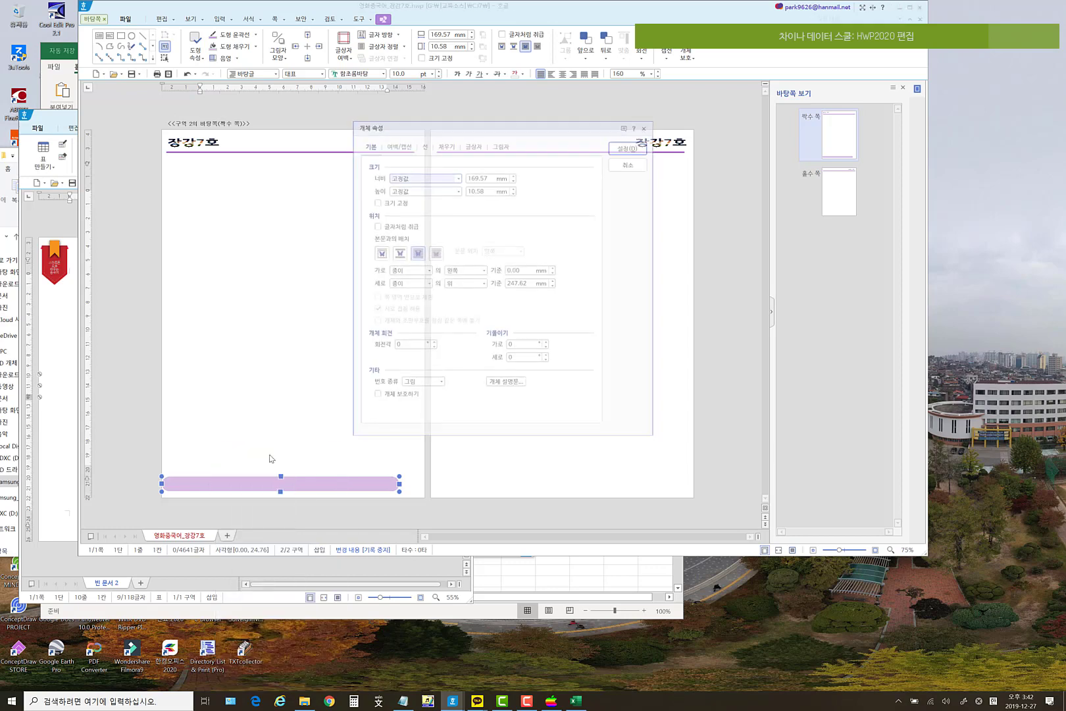
left_click(511, 269)
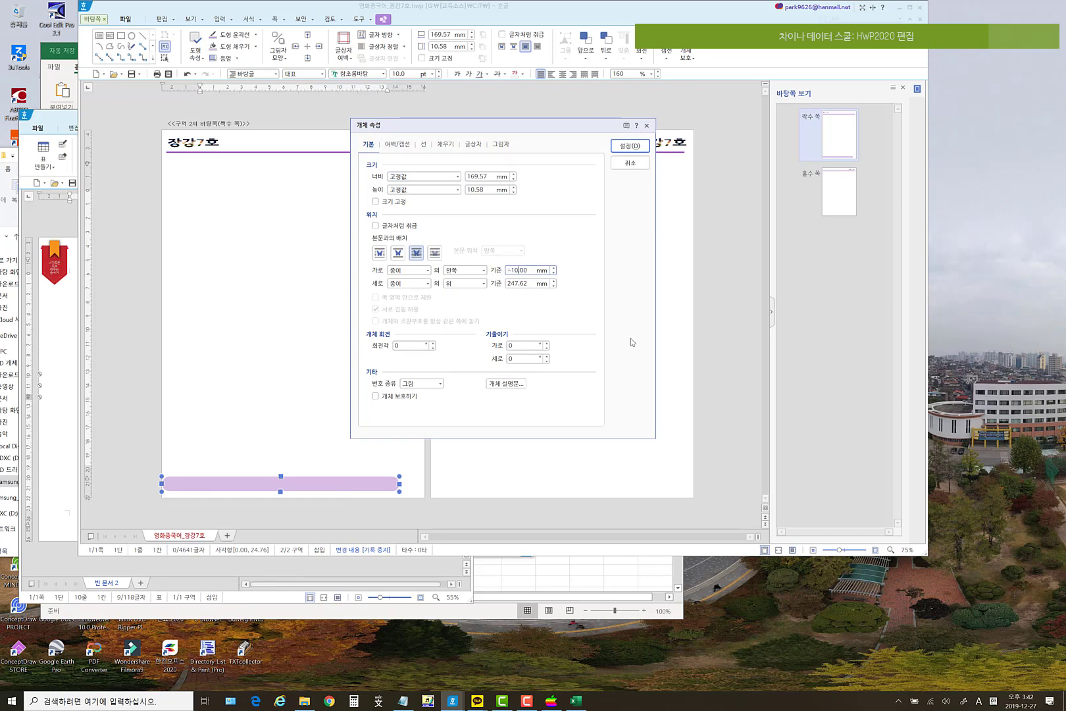
left_click(629, 145)
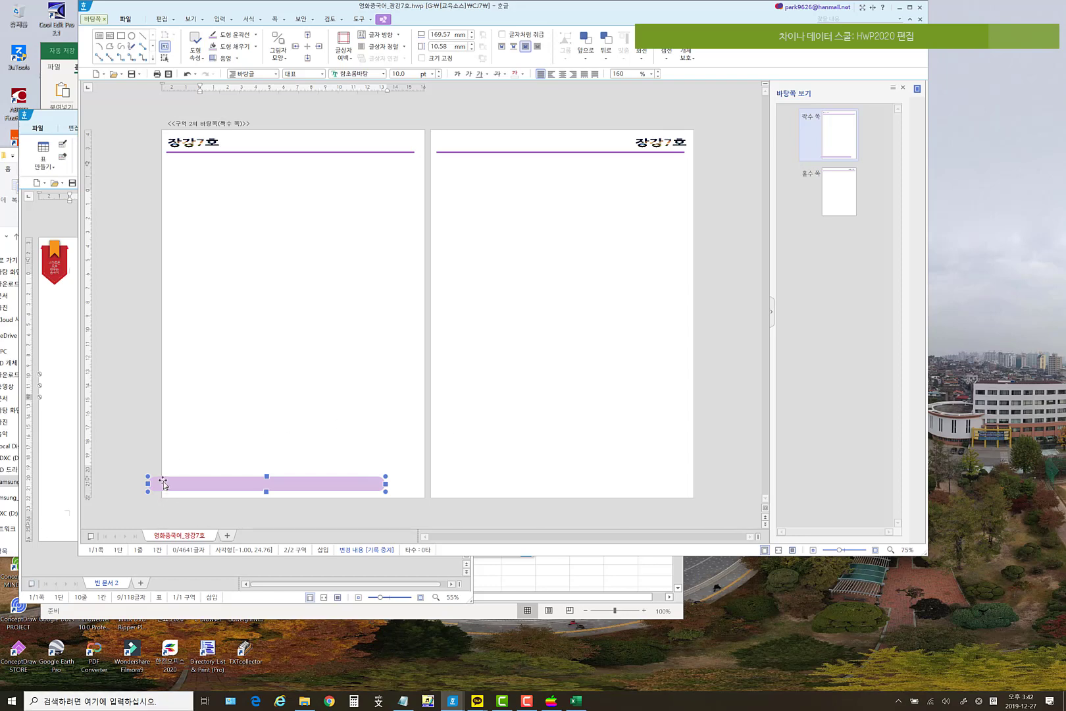
left_click(318, 495)
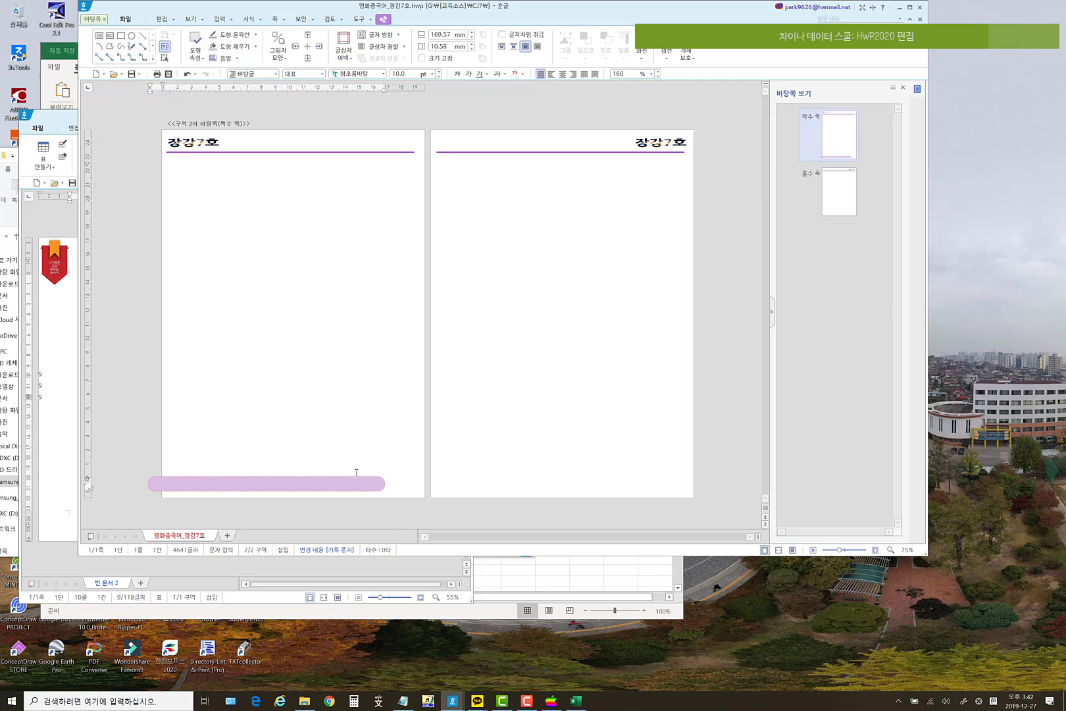
left_click(100, 40)
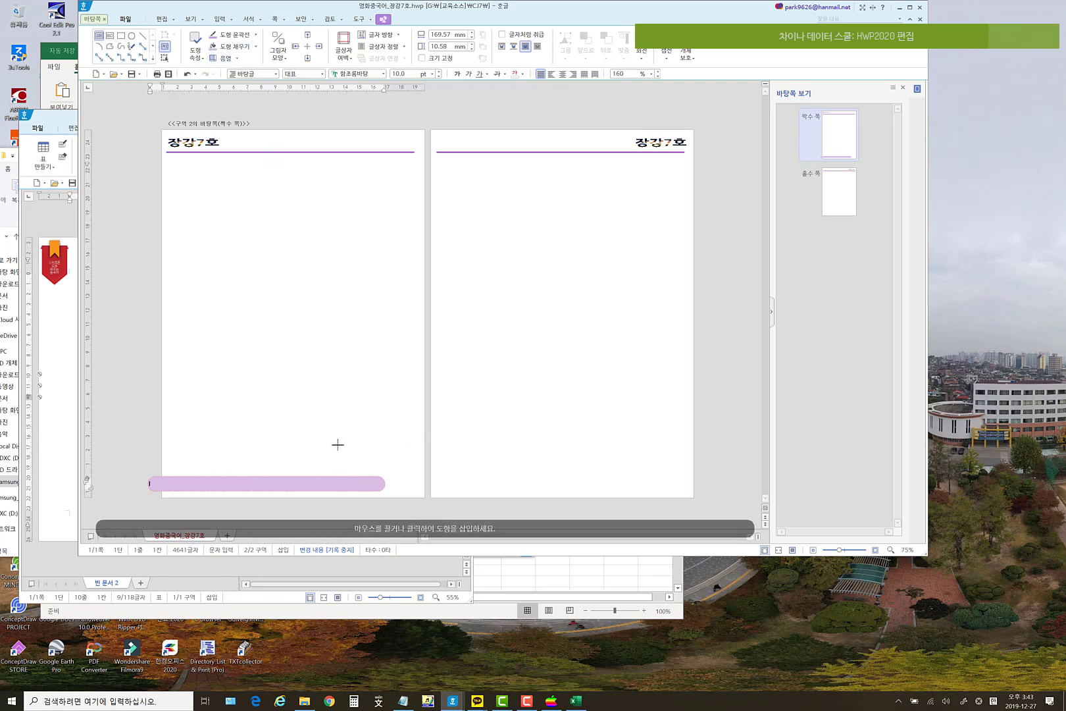
left_click_drag(338, 445, 365, 459)
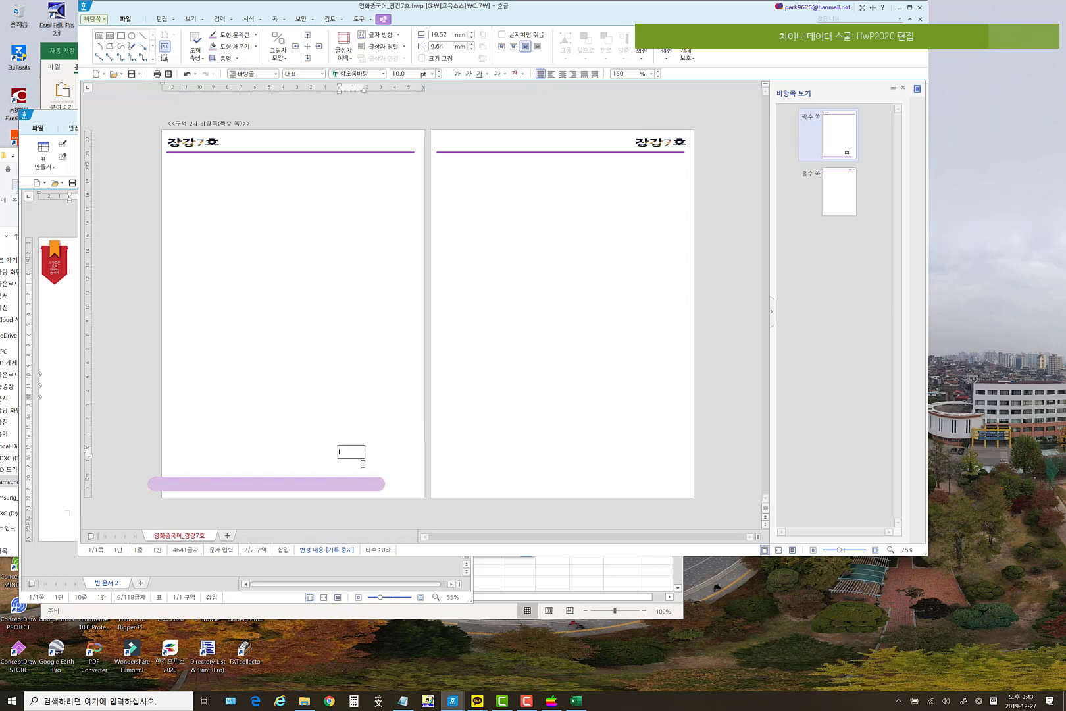
left_click(365, 460)
left_click(357, 482)
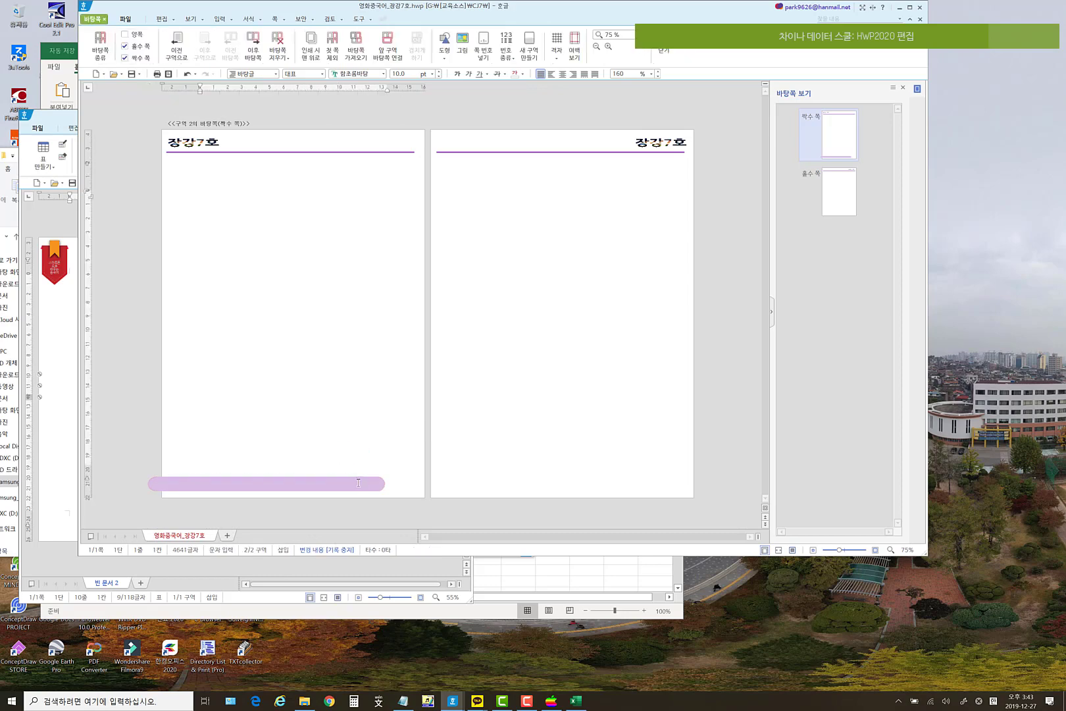
- Place a copy of the purple footer bar, shortened to about 16 mm wide, just above the original's left end
left_click(366, 474)
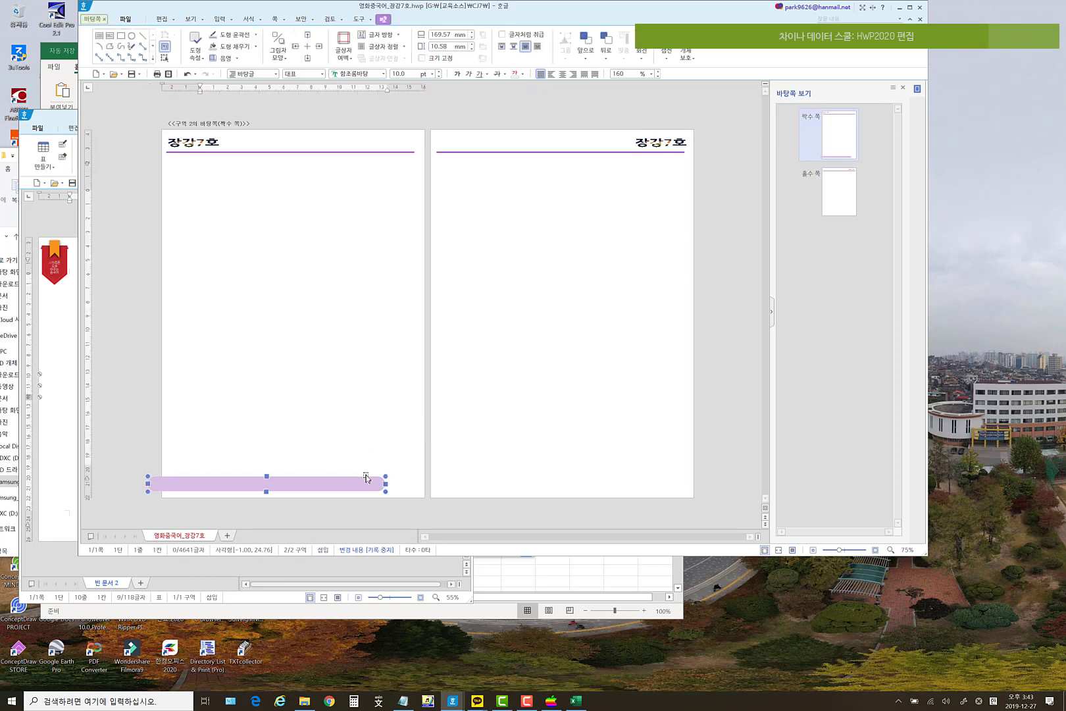
left_click_drag(365, 475, 176, 453)
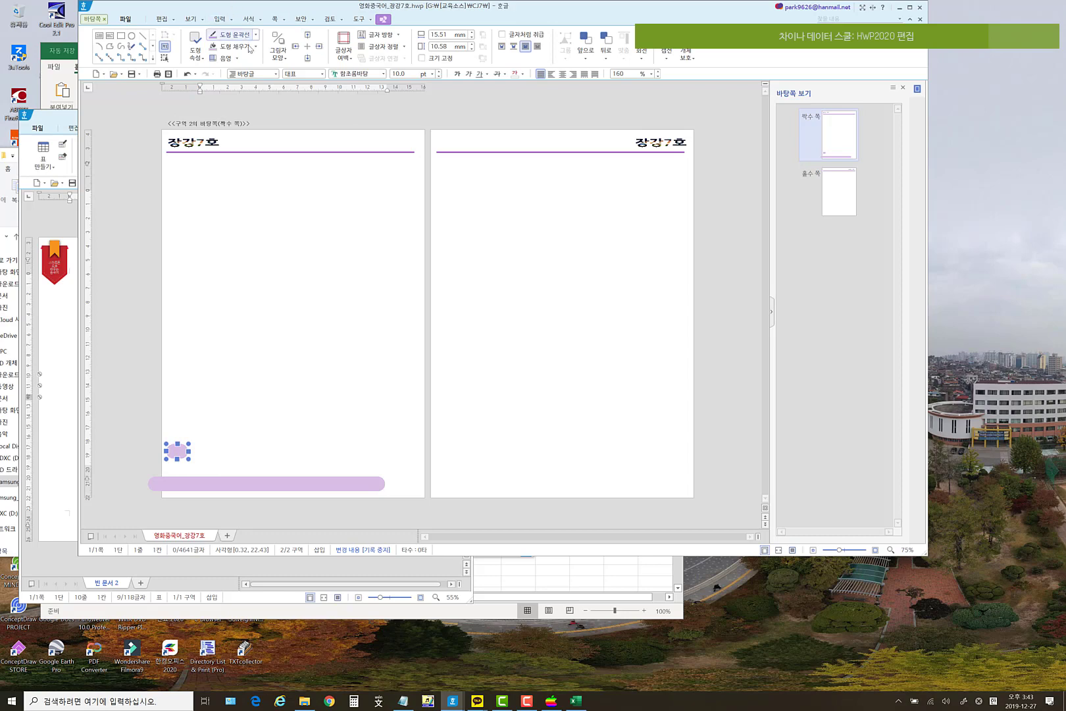
- Fill the small rounded shape above the footer bar with a darker purple and reduce its height to about 9 mm
left_click(255, 47)
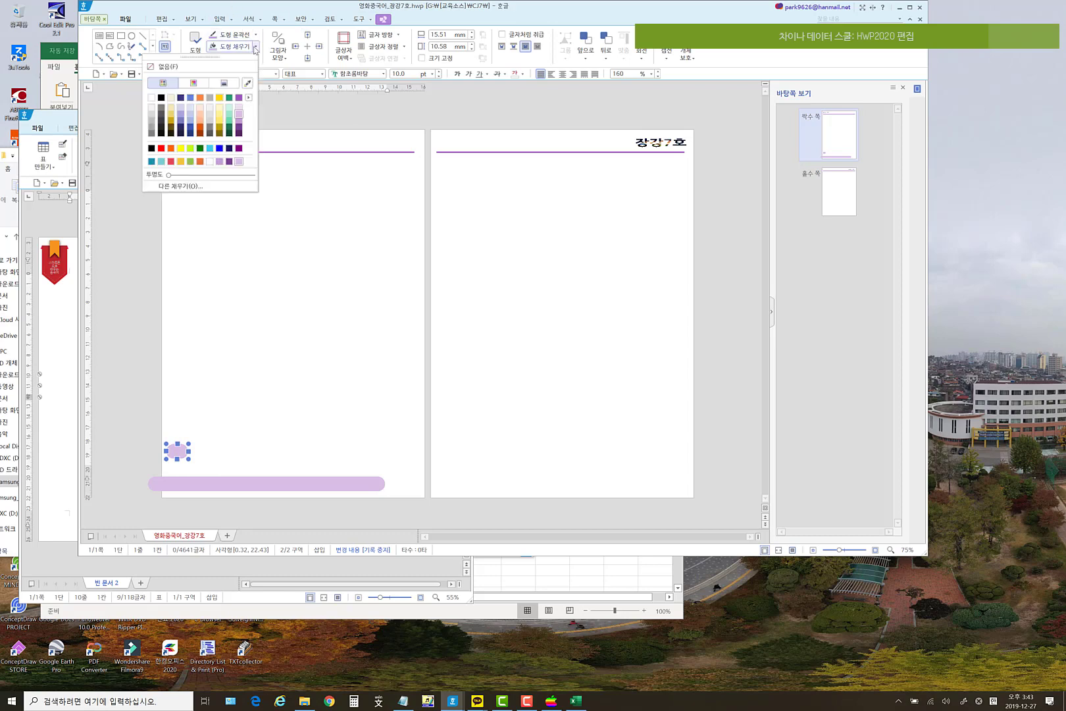
left_click(240, 121)
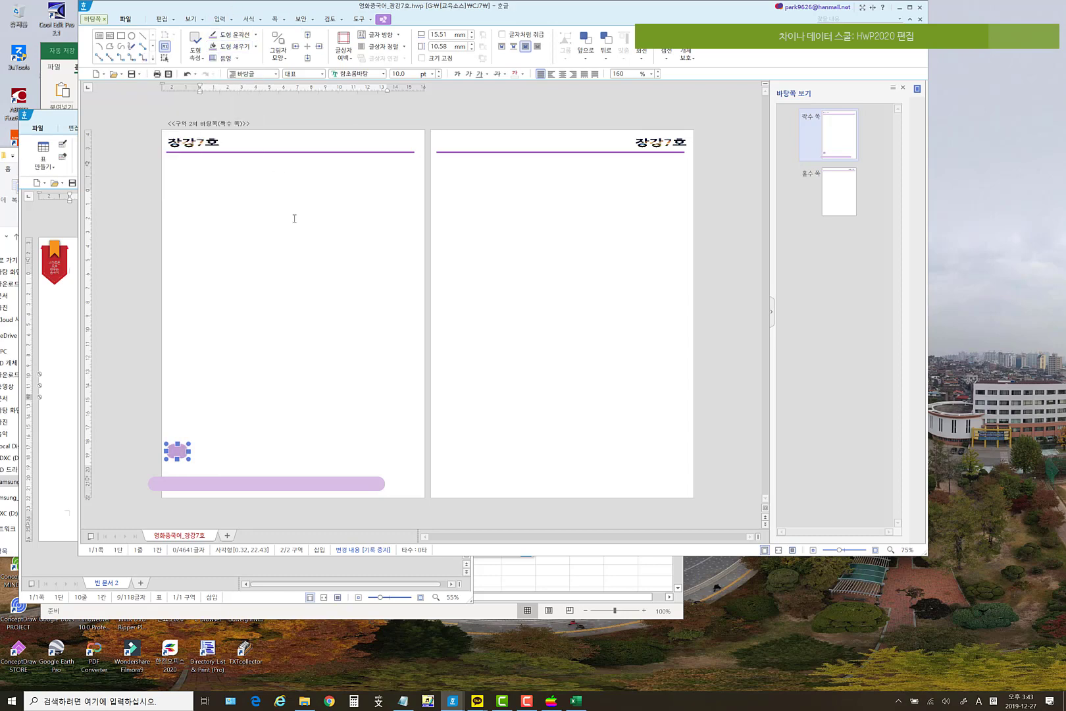
left_click(203, 453)
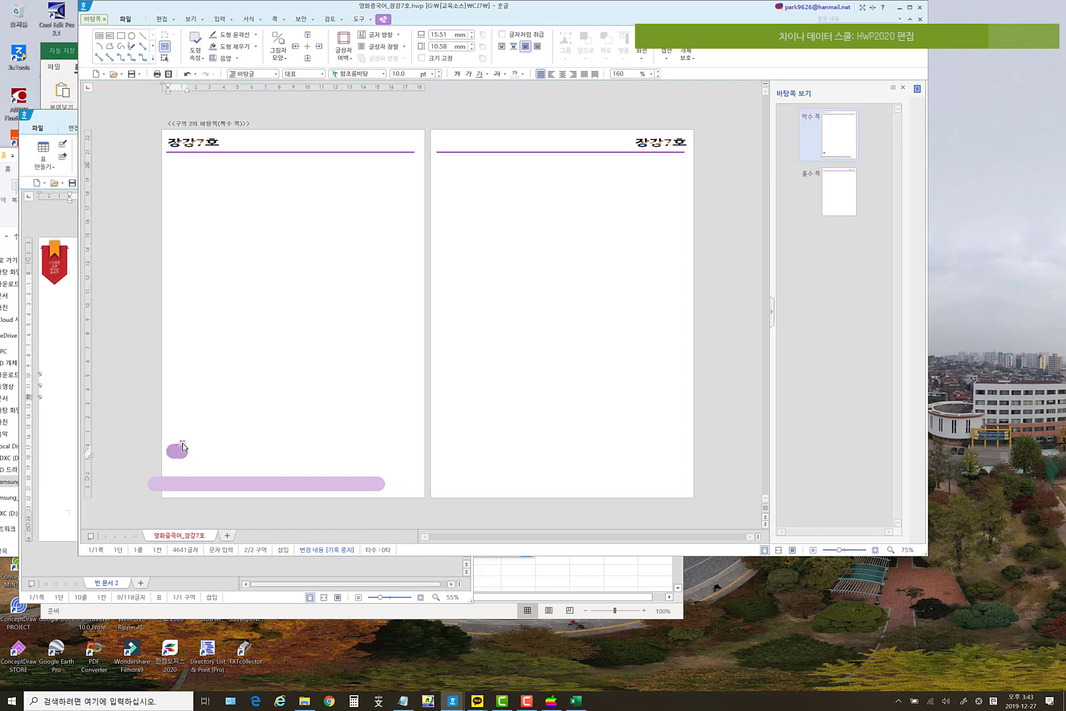
left_click(183, 447)
left_click_drag(178, 443, 178, 446)
key("p")
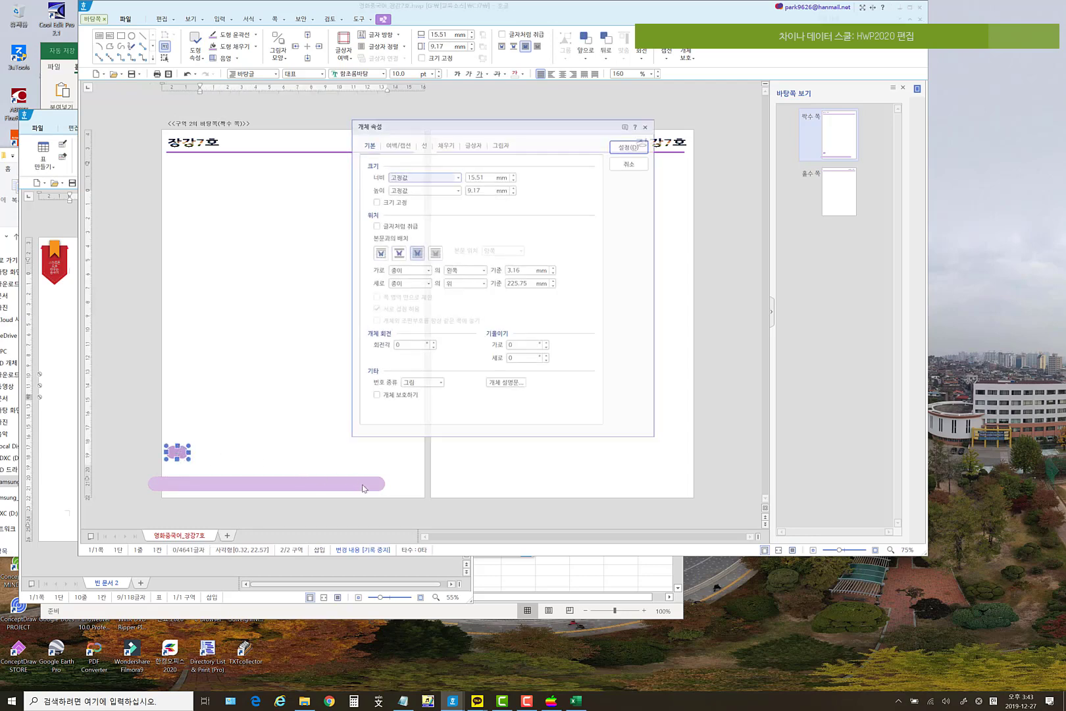
left_click(629, 164)
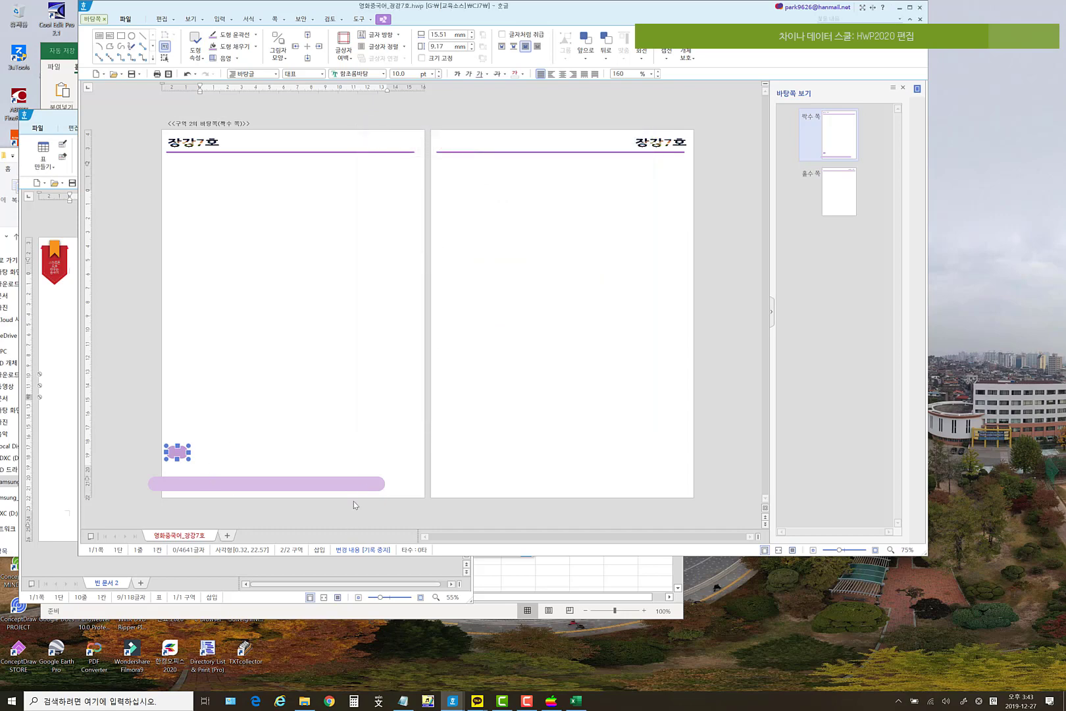
left_click(178, 452)
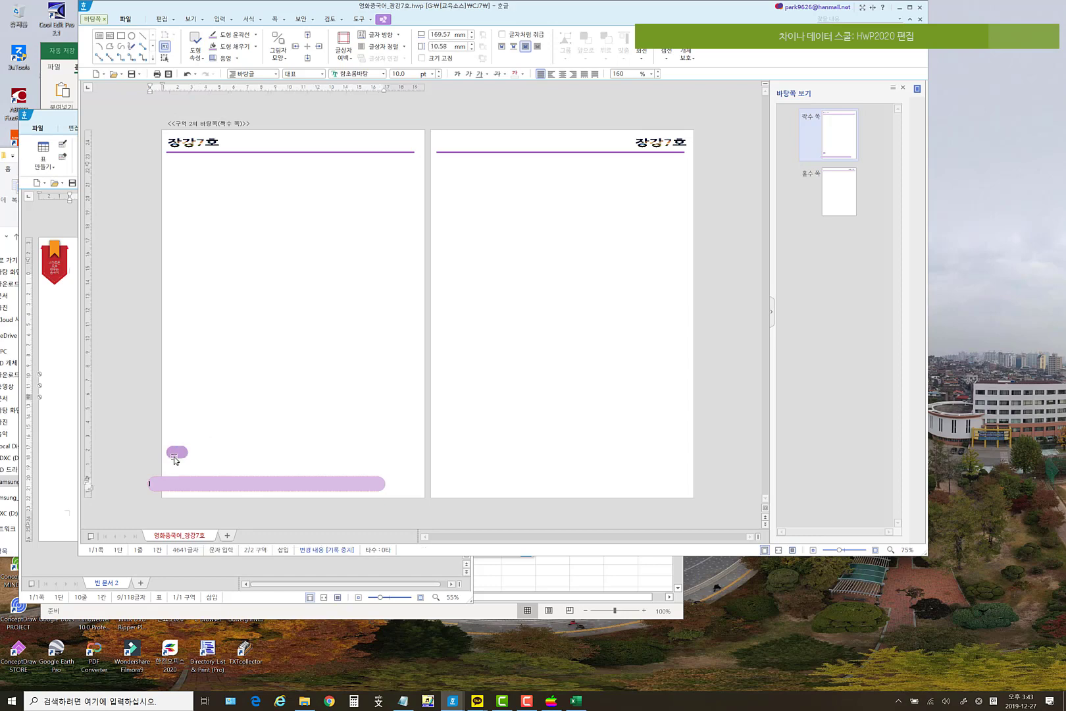
right_click(184, 453)
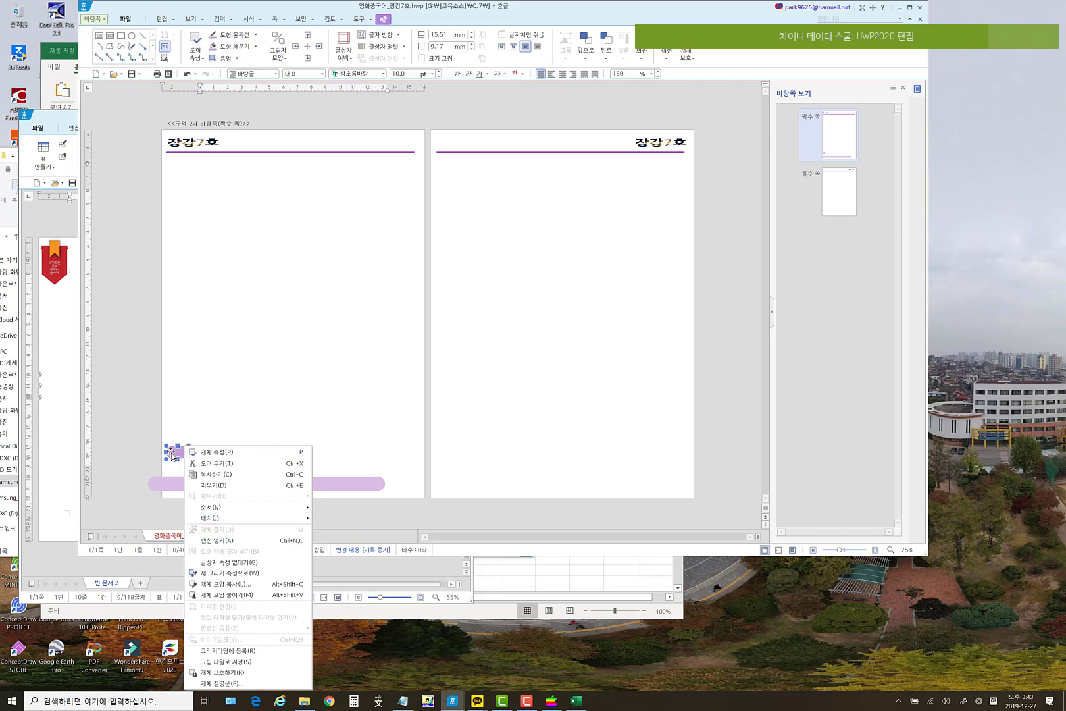
key("p")
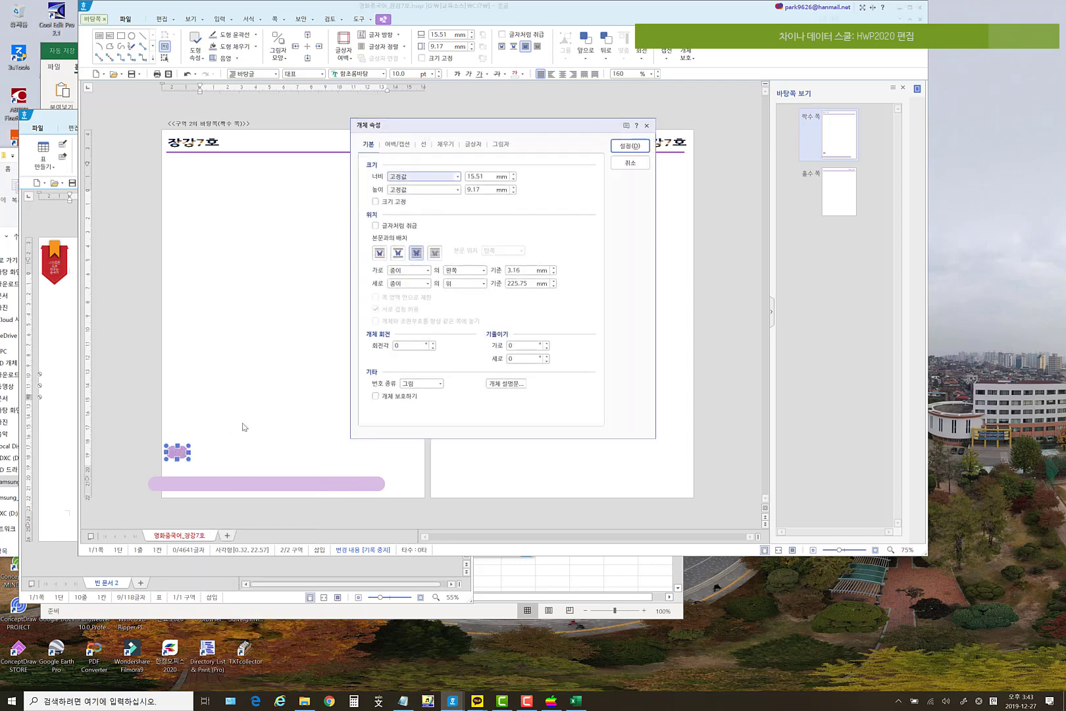
left_click(630, 164)
left_click(296, 404)
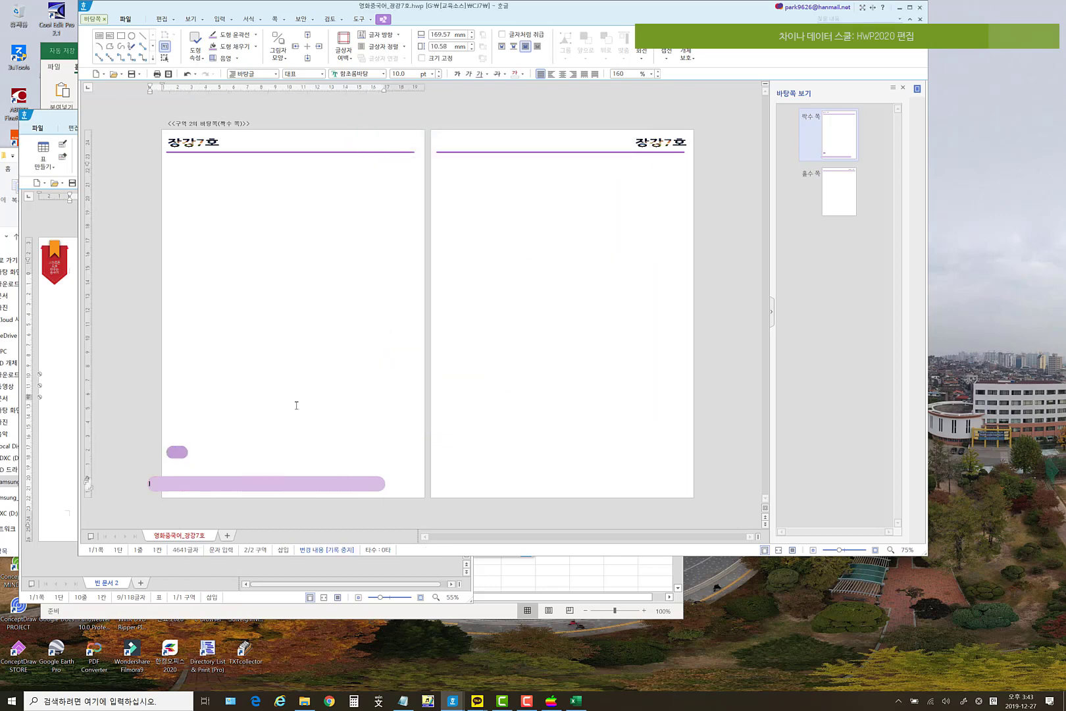
- Insert a page number inside the small dark purple shape on the even master page
left_click(179, 452)
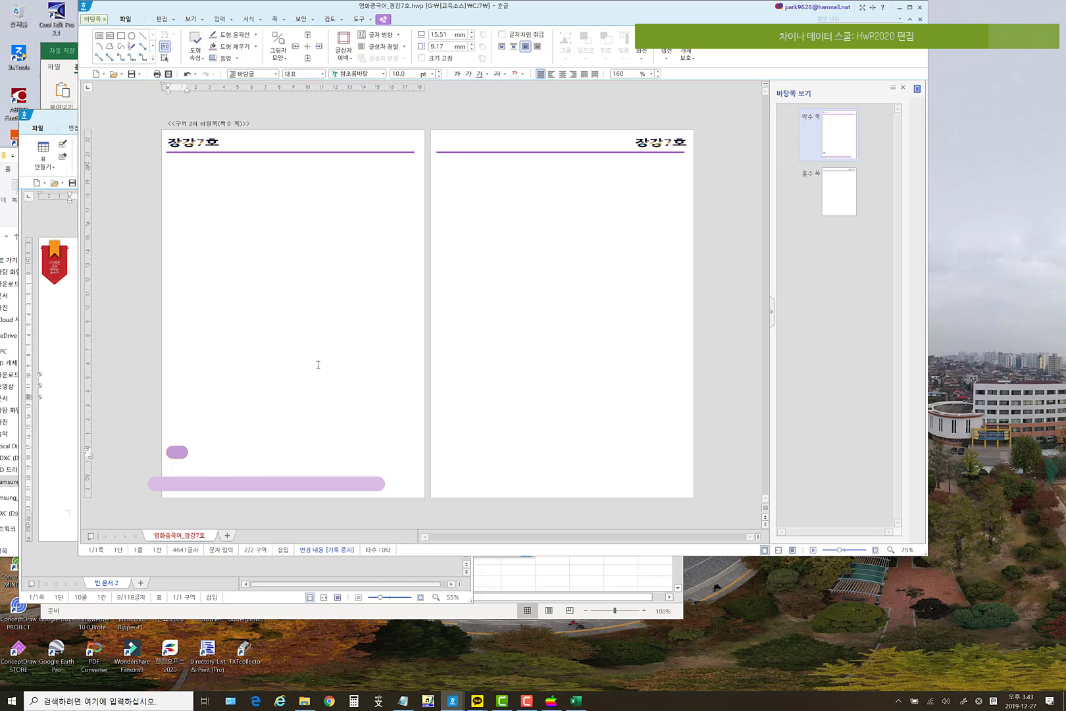
left_click(93, 18)
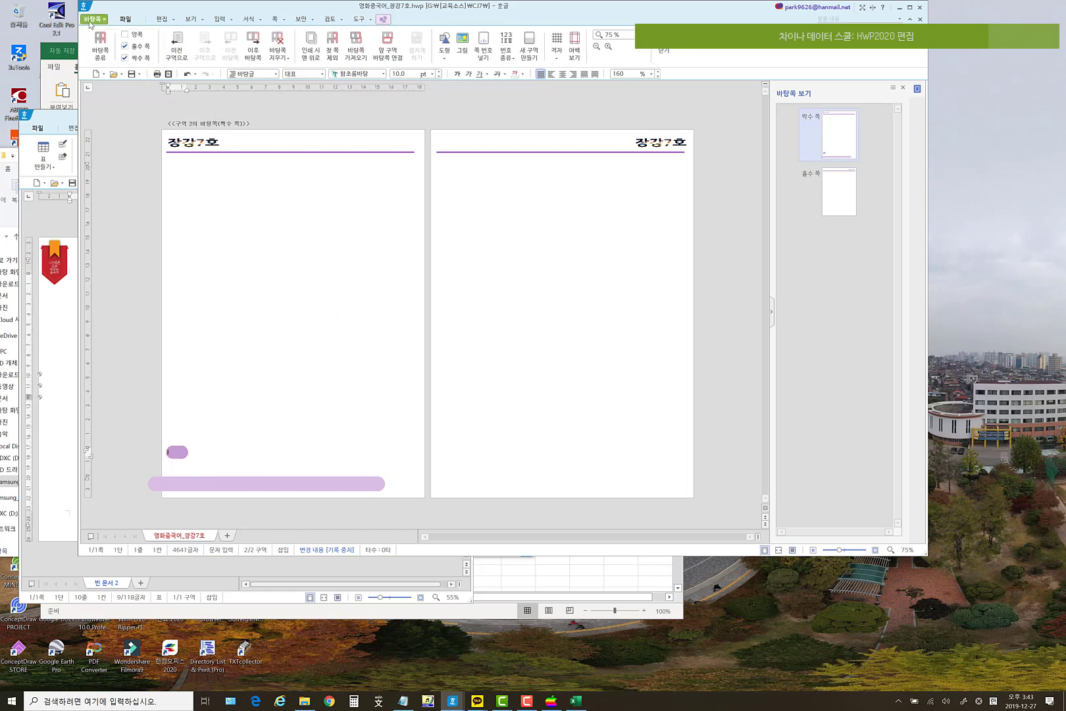
left_click(483, 44)
- Set the font of the page number in the small shape to 나눔고딕 ExtraBold
left_click(173, 452)
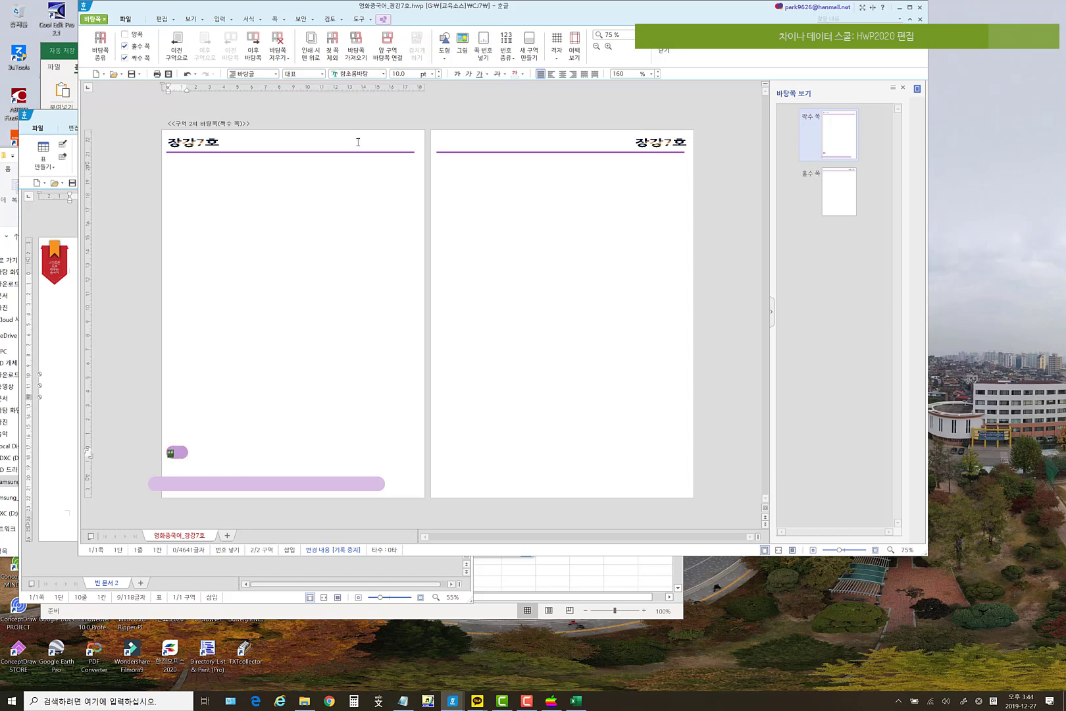
left_click(384, 74)
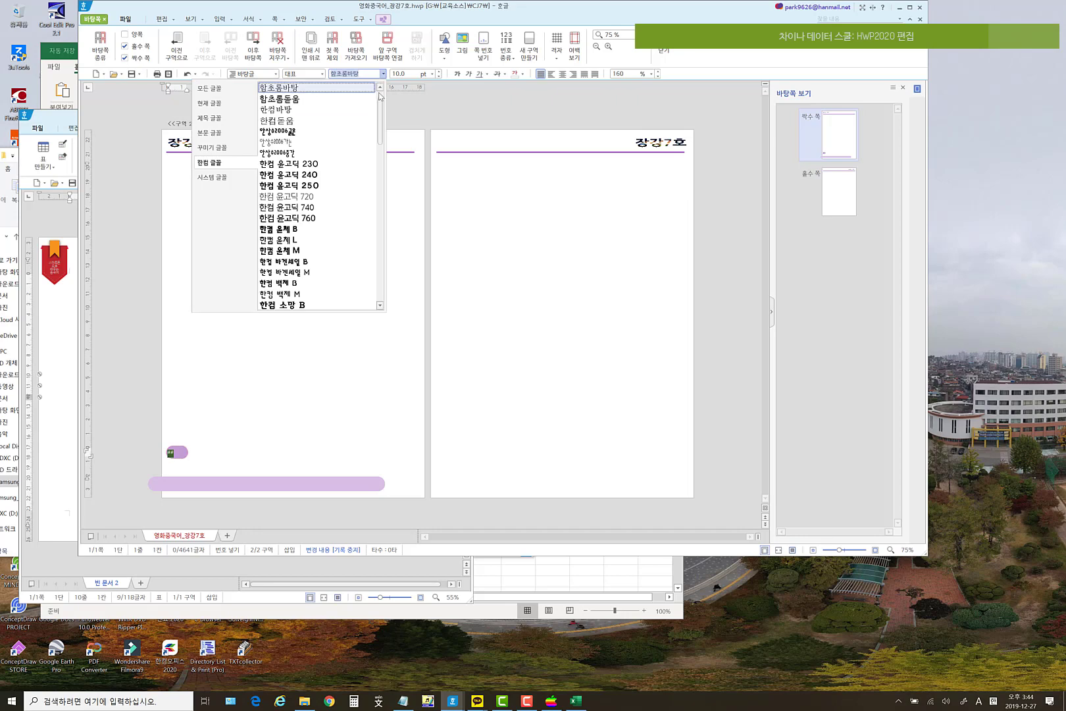
scroll(382, 114, "down", 5)
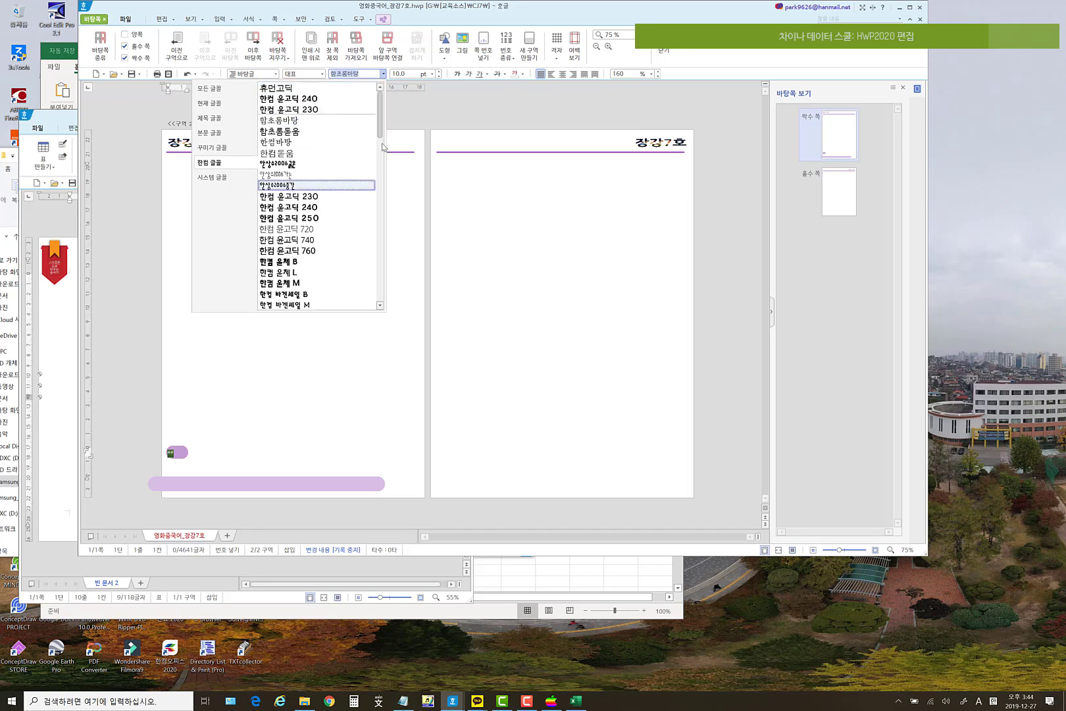
left_click_drag(386, 196, 387, 290)
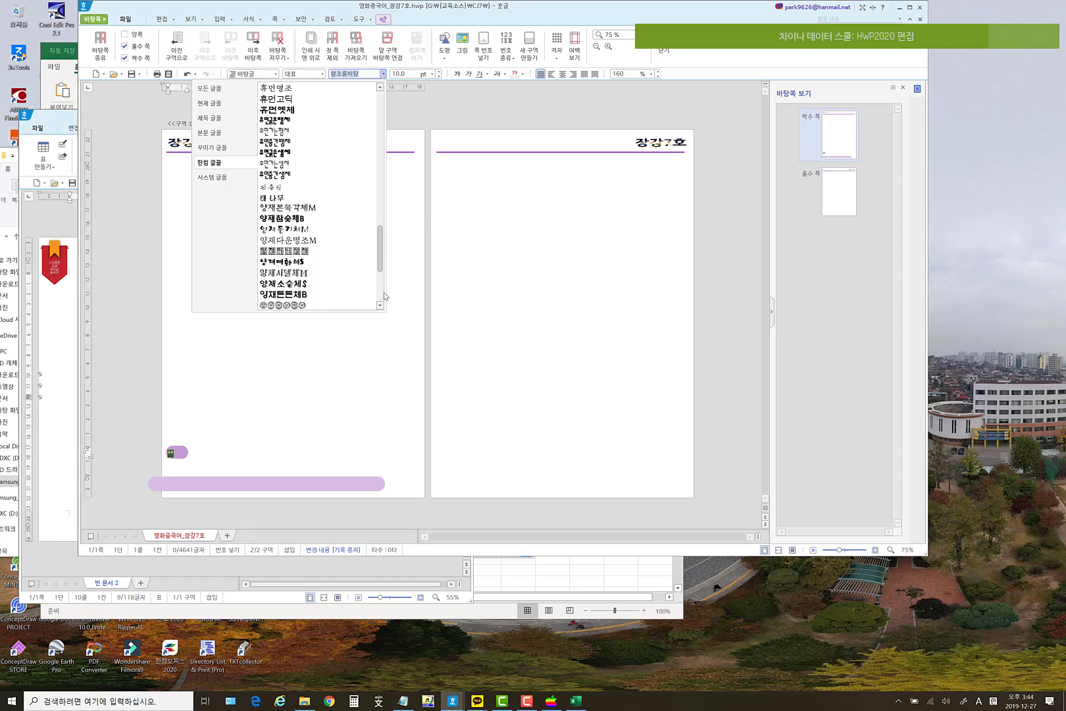
scroll(379, 278, "down", 4)
scroll(377, 155, "up", 4)
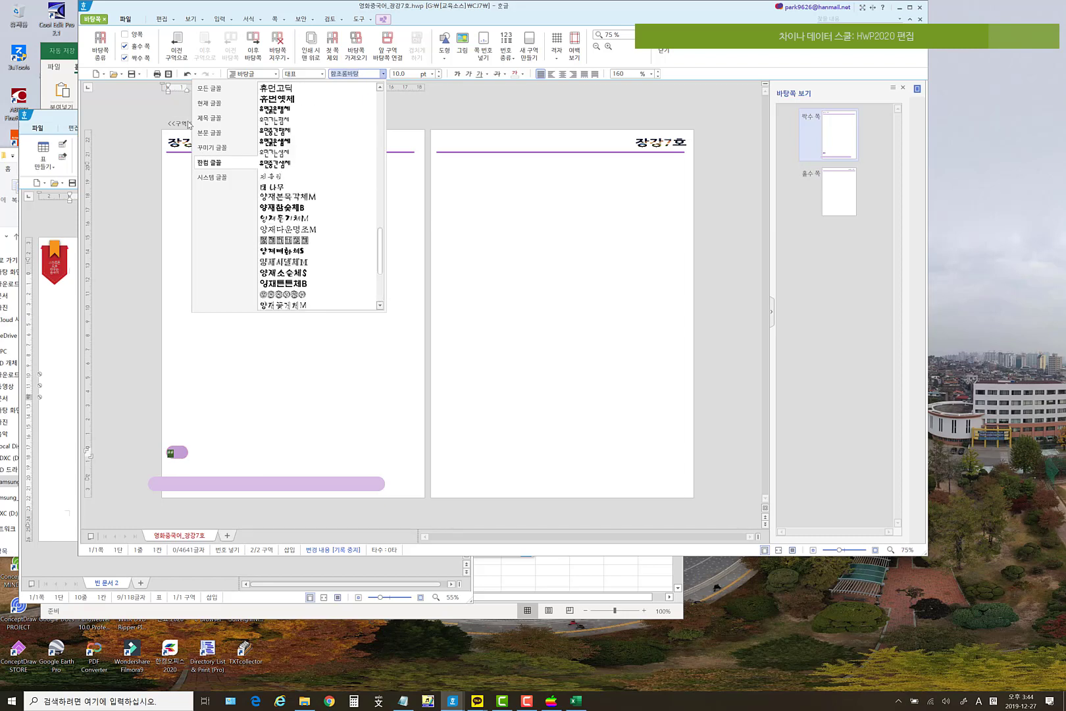
left_click(209, 89)
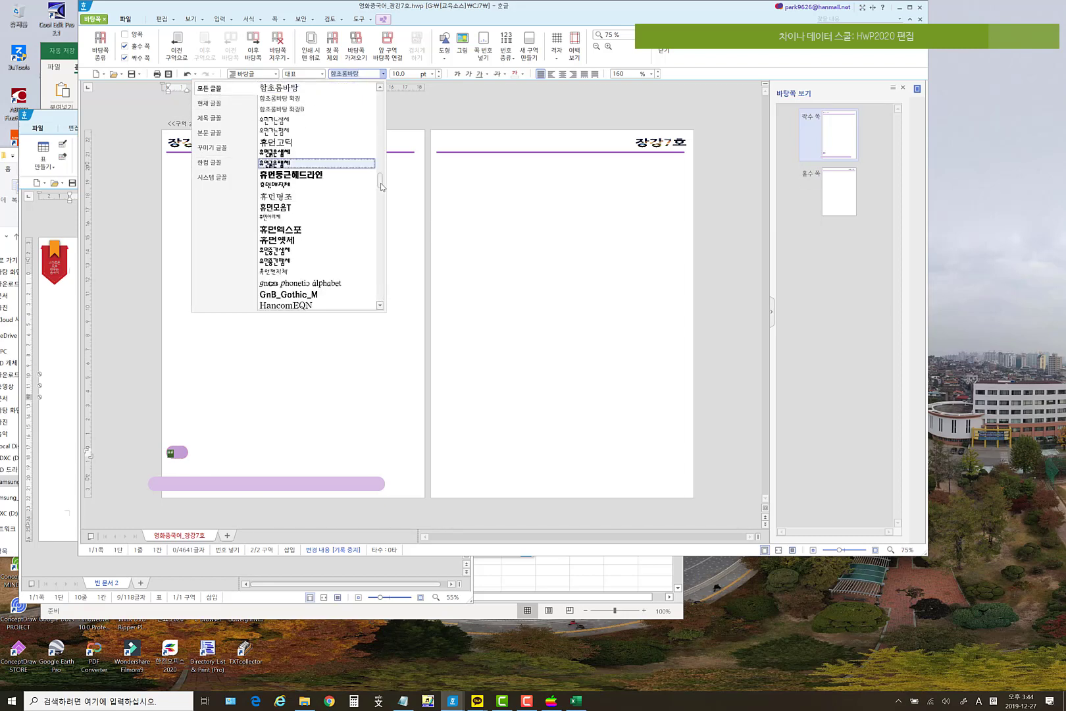
left_click_drag(381, 186, 381, 95)
left_click(321, 110)
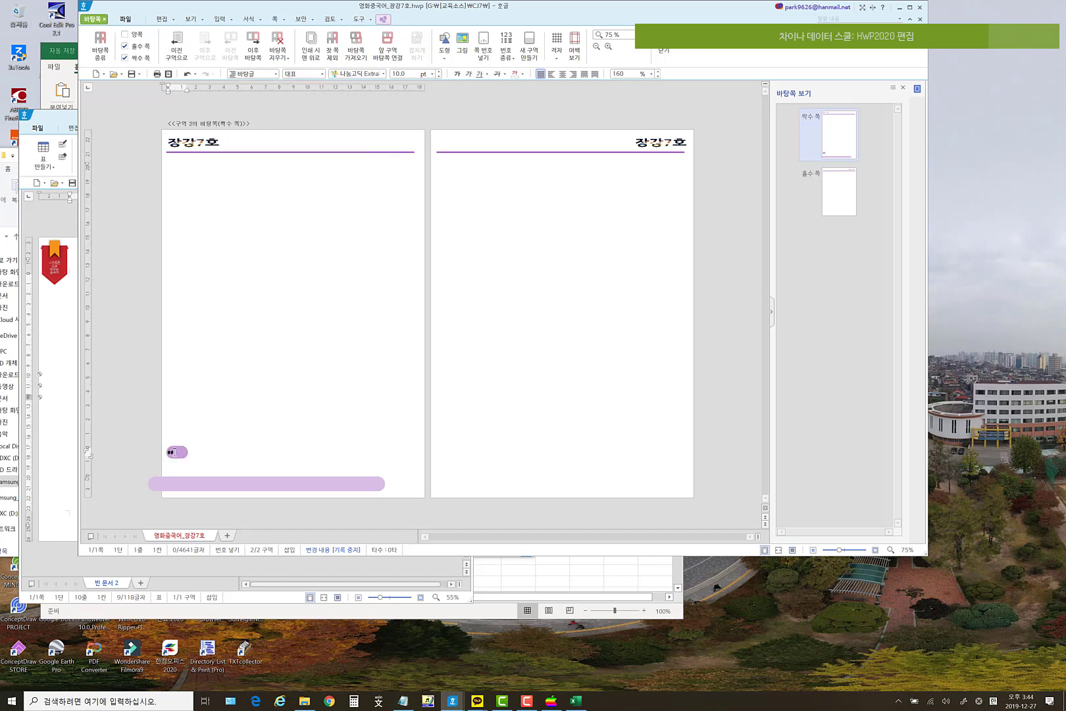
- Centre the page number within the small shape and make its text white
left_click_drag(174, 451, 167, 452)
left_click(563, 74)
left_click(250, 448)
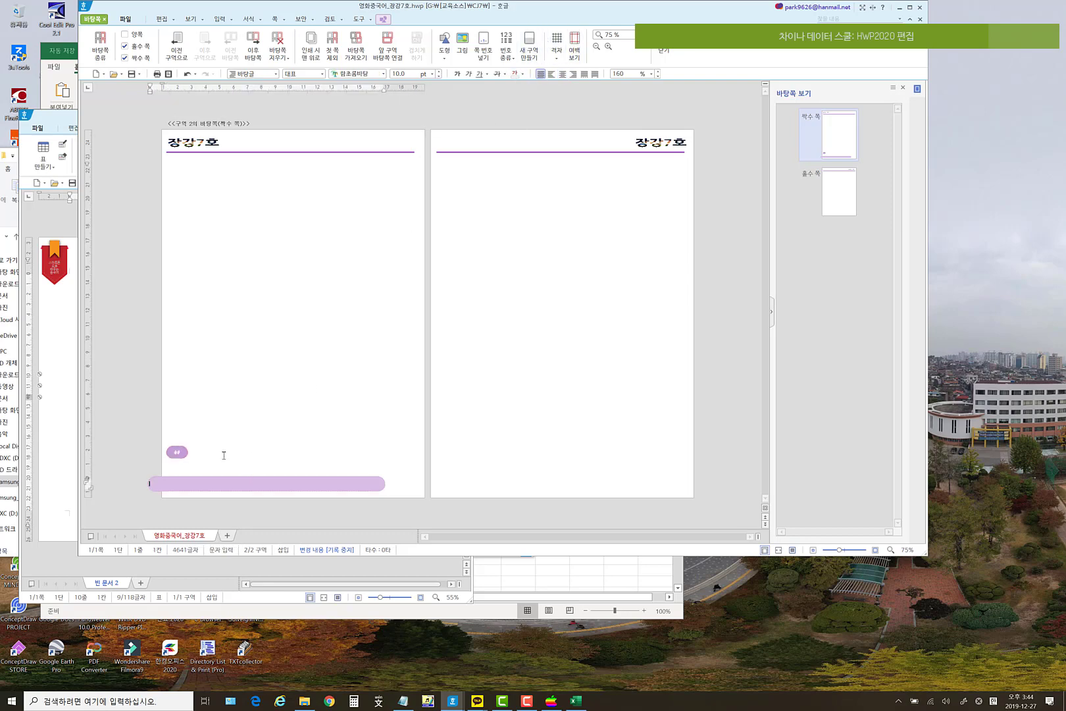
- Move the small page-number shape onto the right end of the purple footer bar
left_click(178, 450)
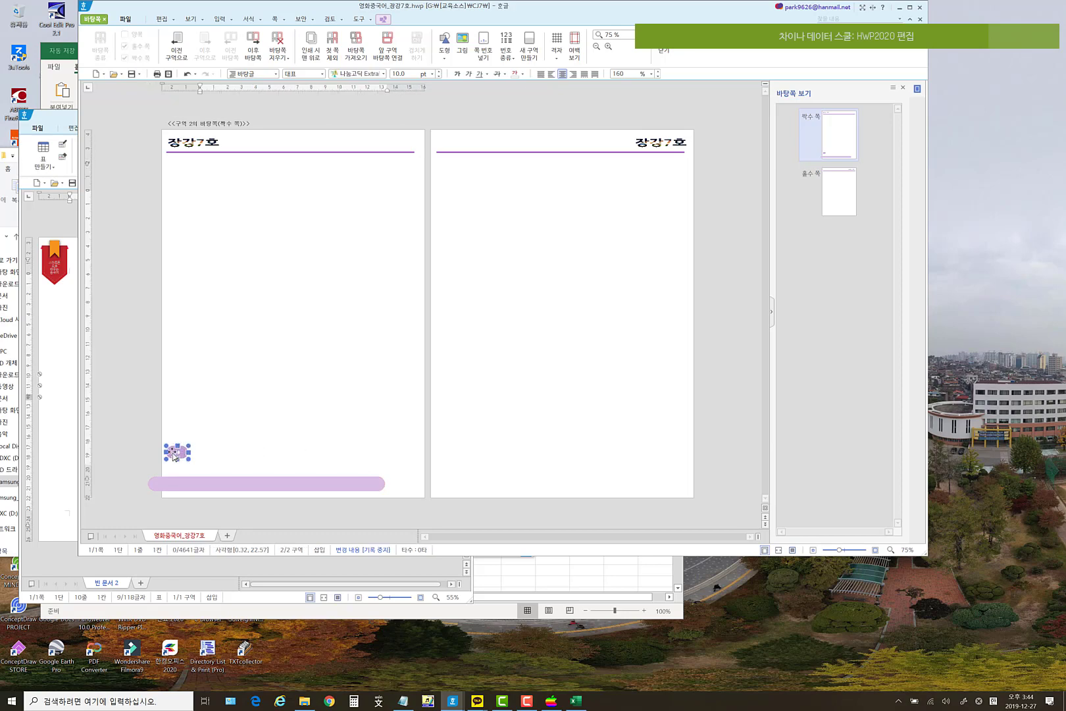
left_click_drag(173, 454, 362, 484)
left_click(398, 453)
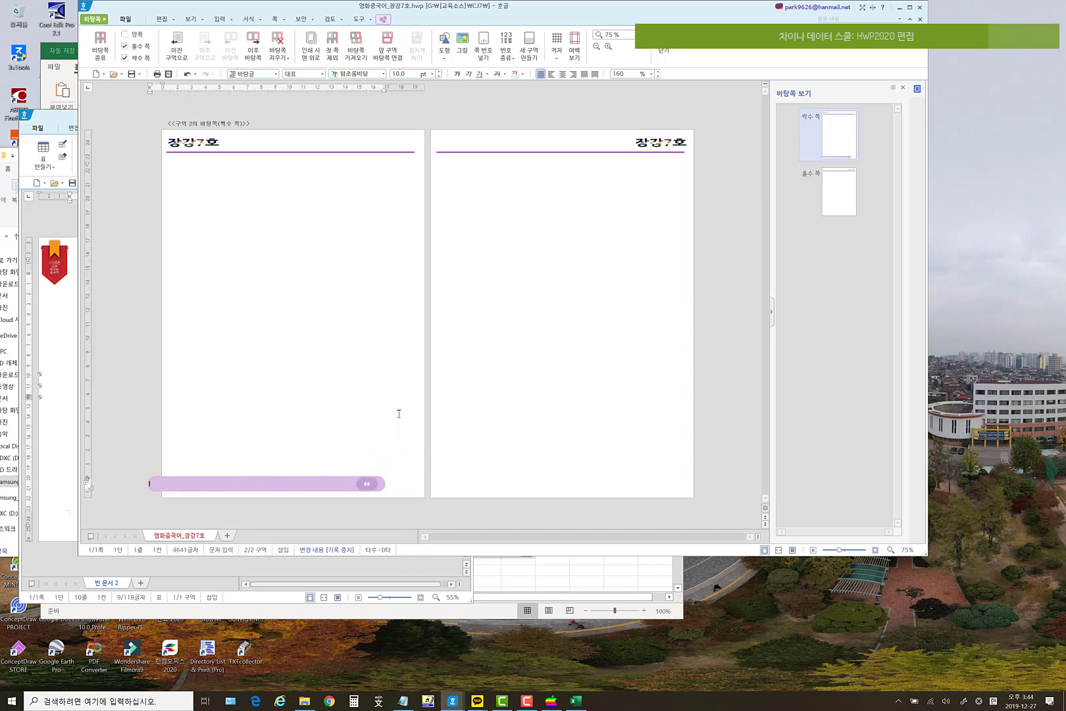
- Copy the purple footer bar to the odd master page and move the copy to the page's right edge
left_click(300, 479)
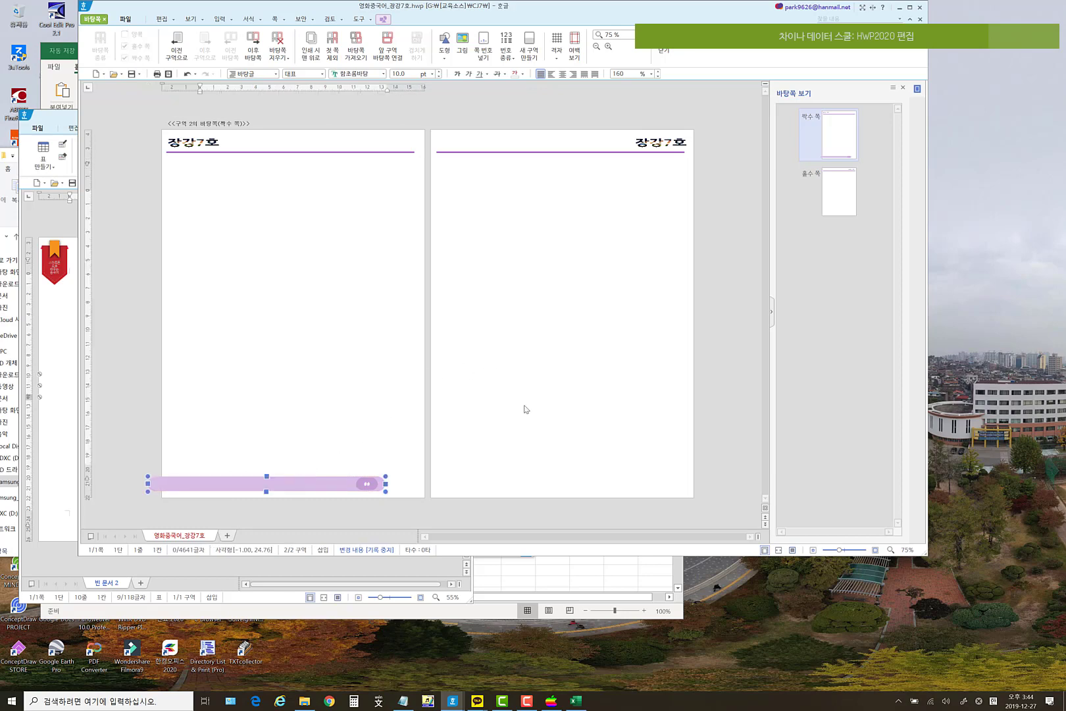
key("Escape")
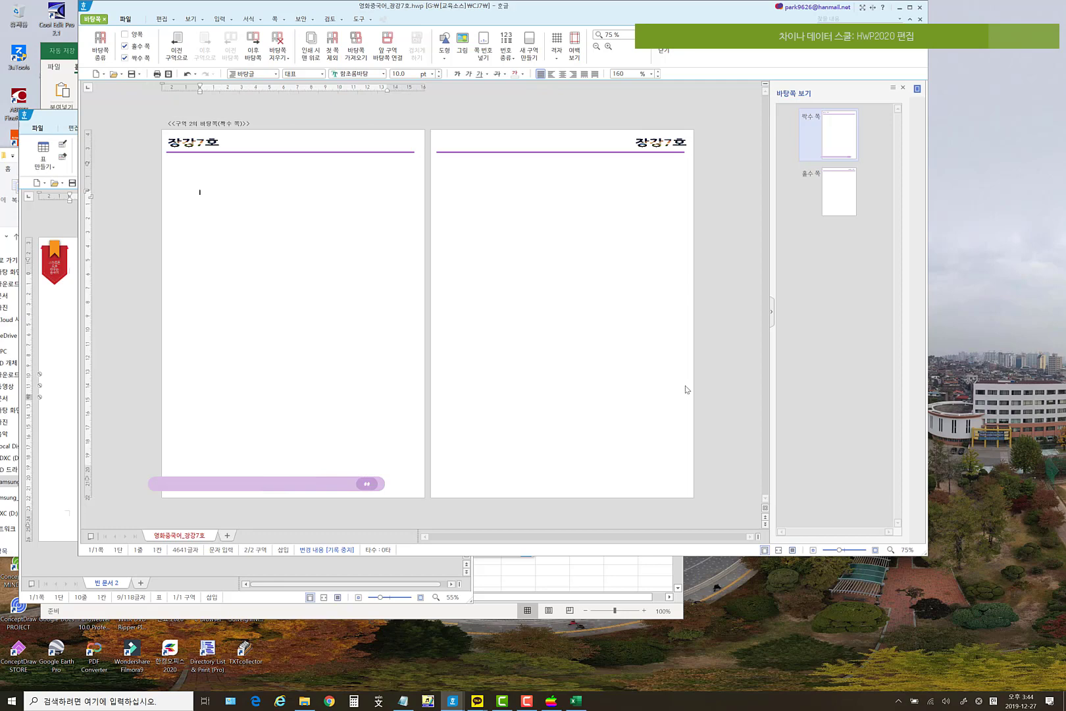
left_click(847, 206)
key("ctrl+v")
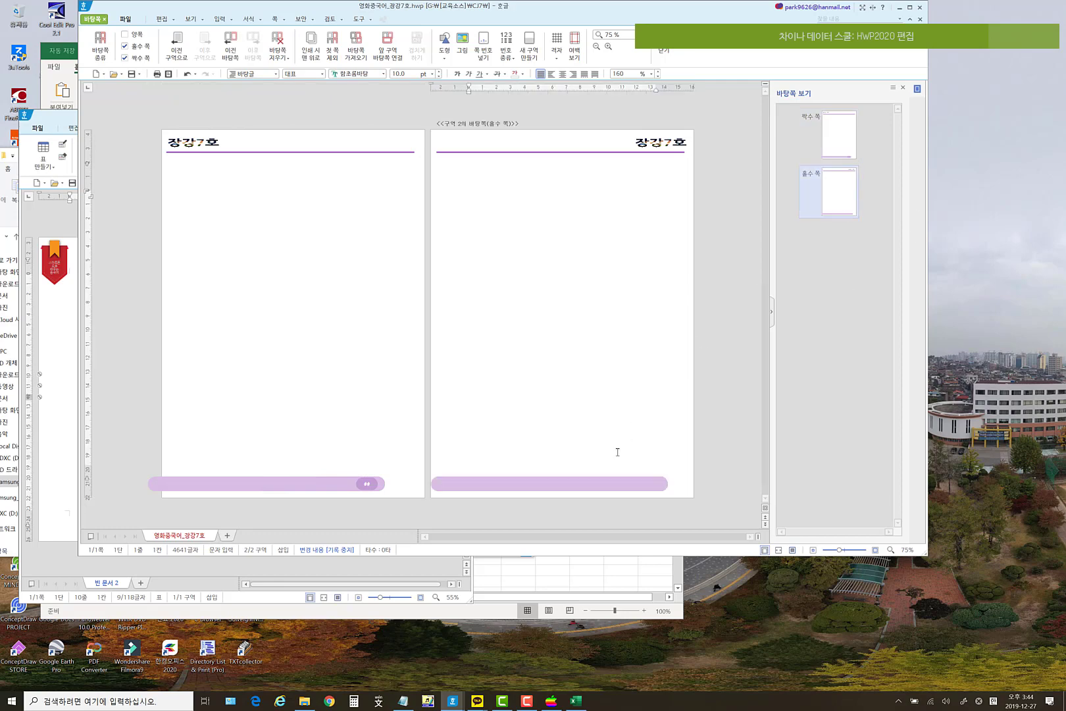
left_click(585, 478)
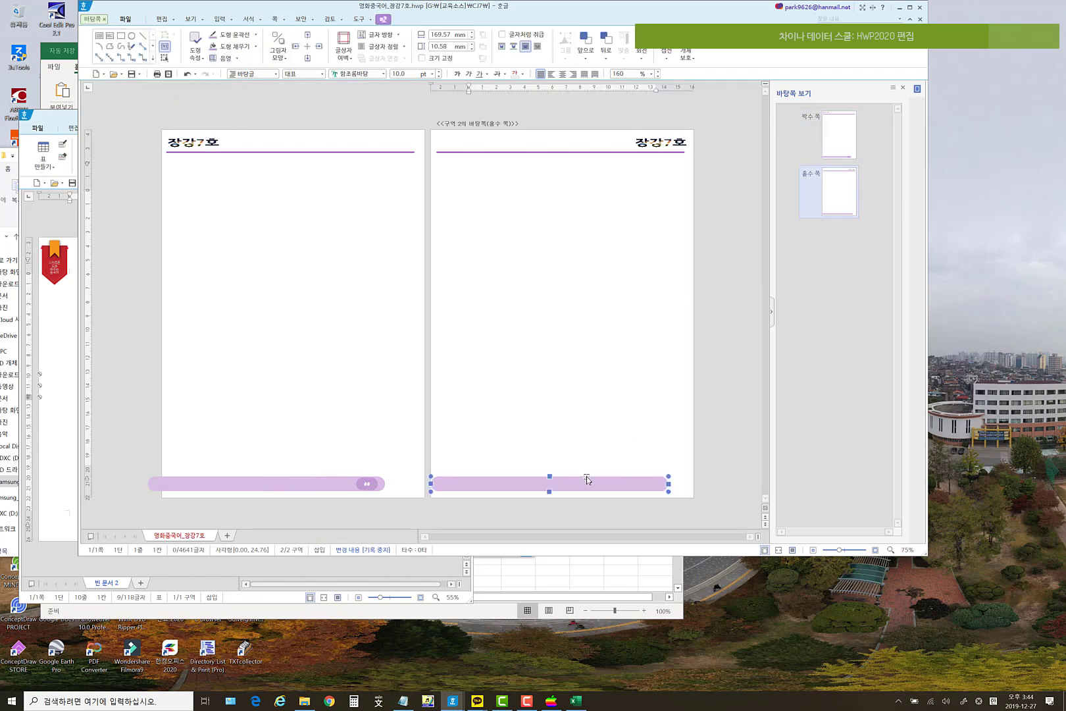
left_click_drag(586, 483, 649, 484)
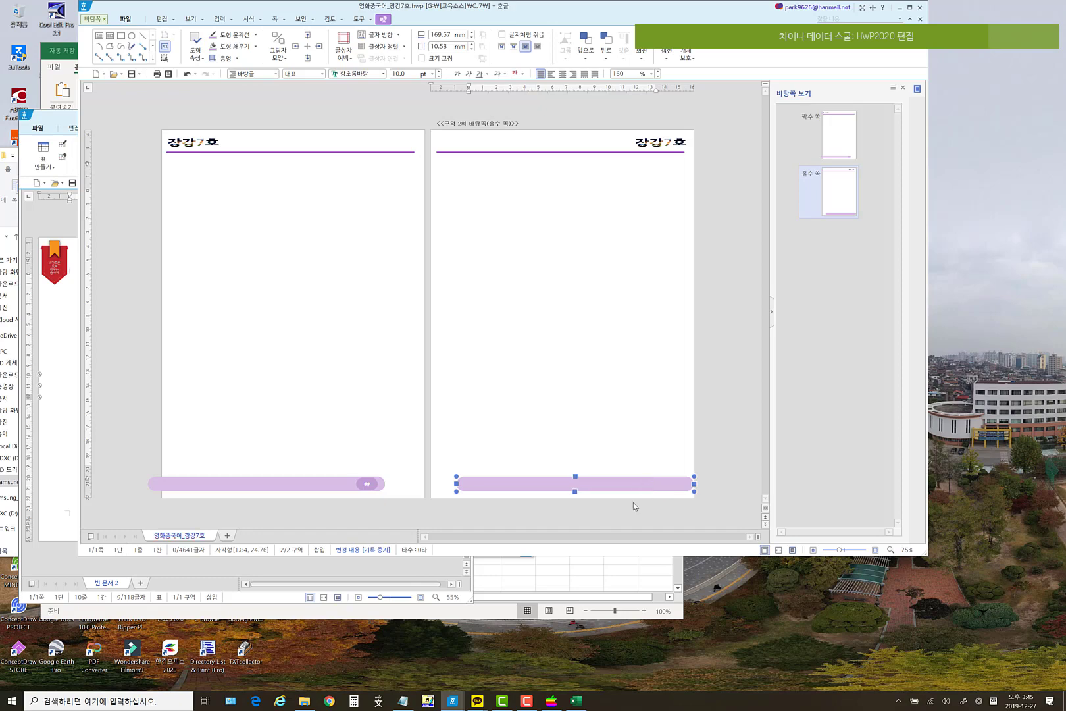
- Try setting the odd-page footer bar's vertical position to 267.62 mm from the top of the paper, and undo it
right_click(628, 487)
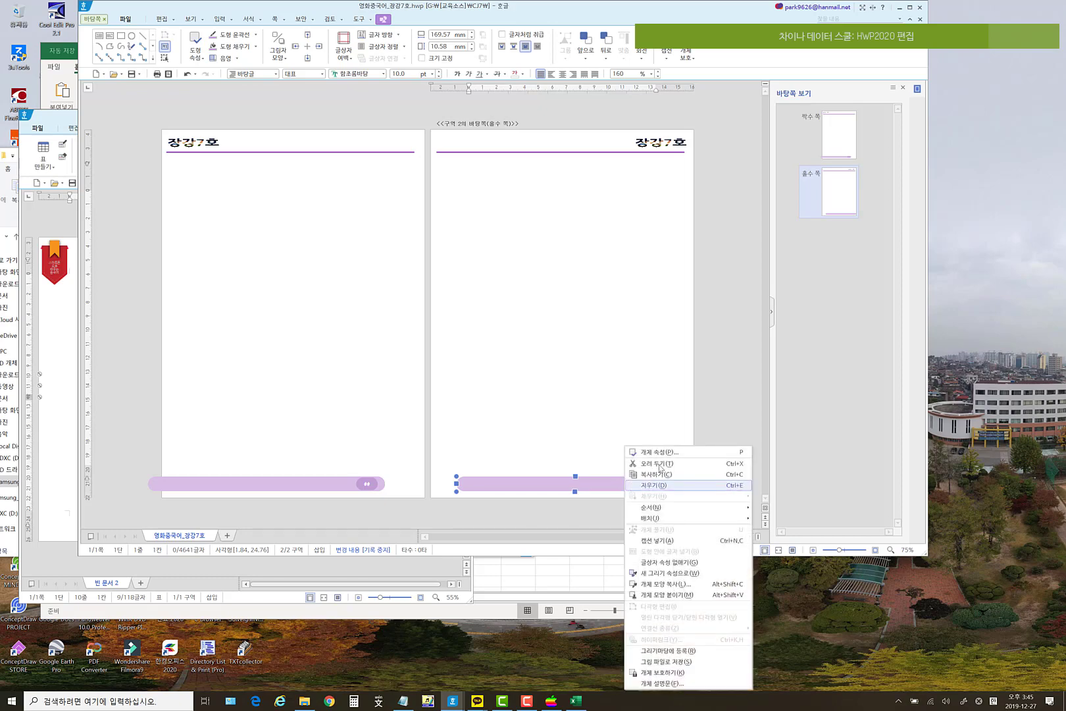
left_click(659, 452)
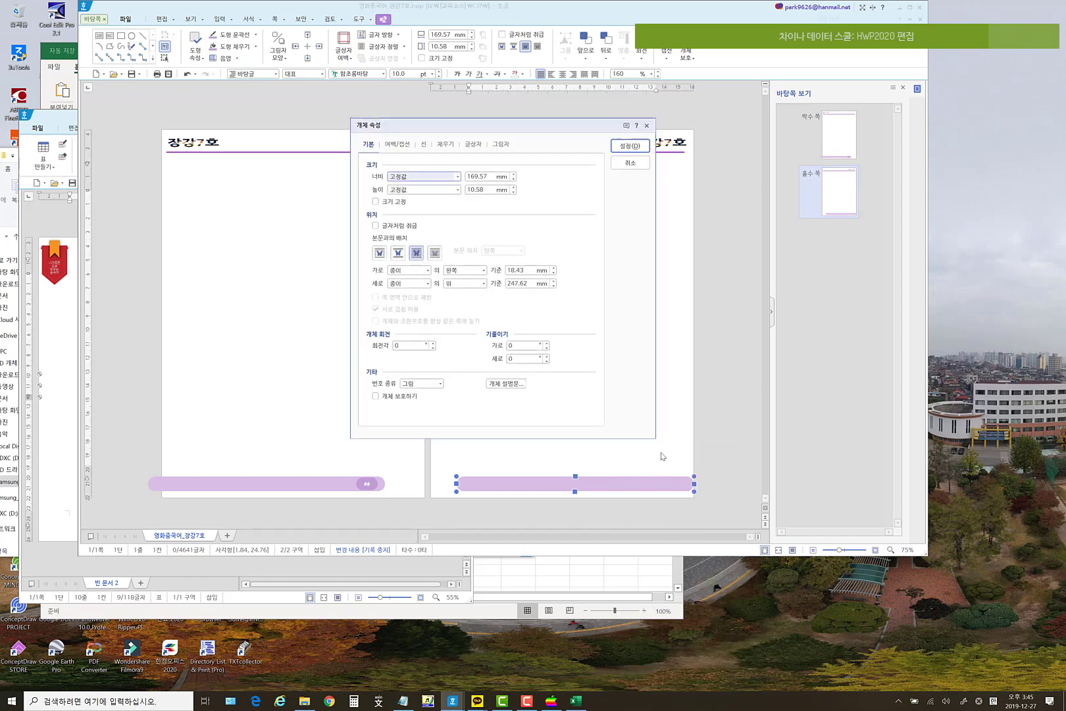
left_click(515, 283)
key("BackSpace")
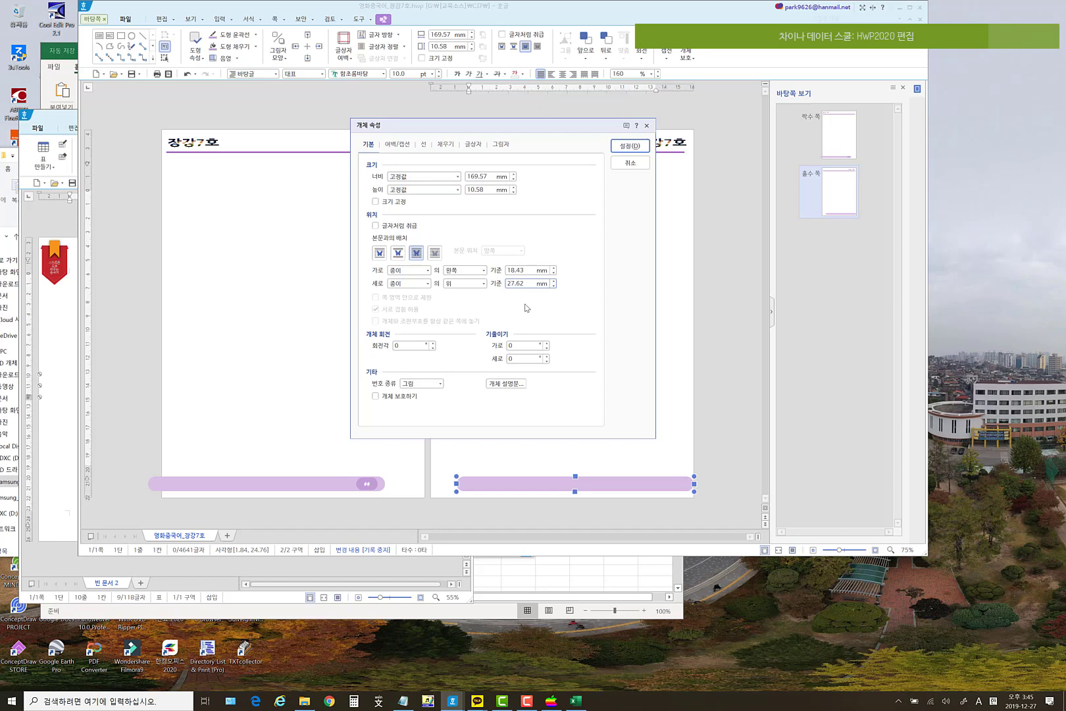
type("6")
key("Return")
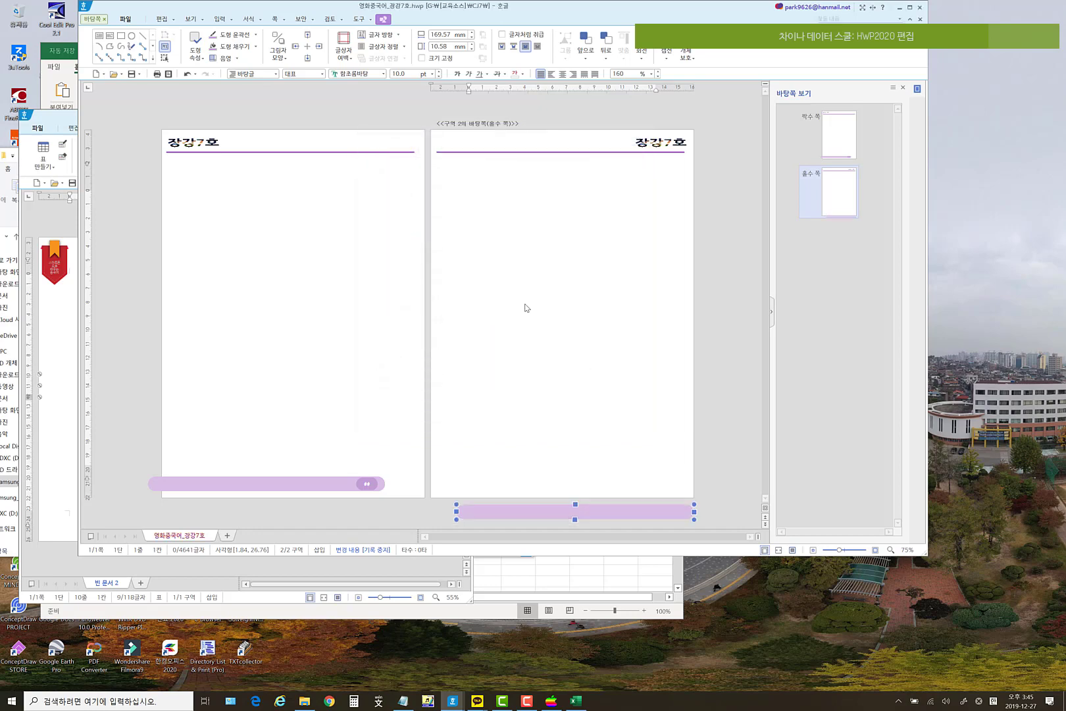
left_click(187, 77)
- Set the odd-page footer bar's horizontal position to 28.43 mm from the left edge of the paper
right_click(542, 485)
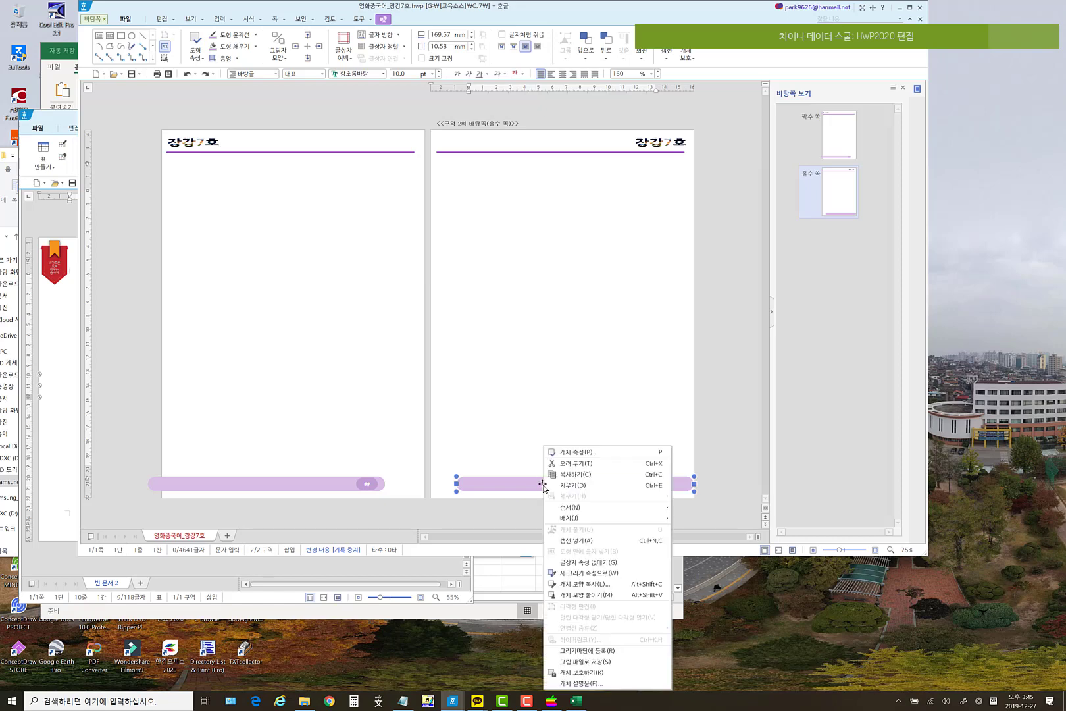
left_click(587, 453)
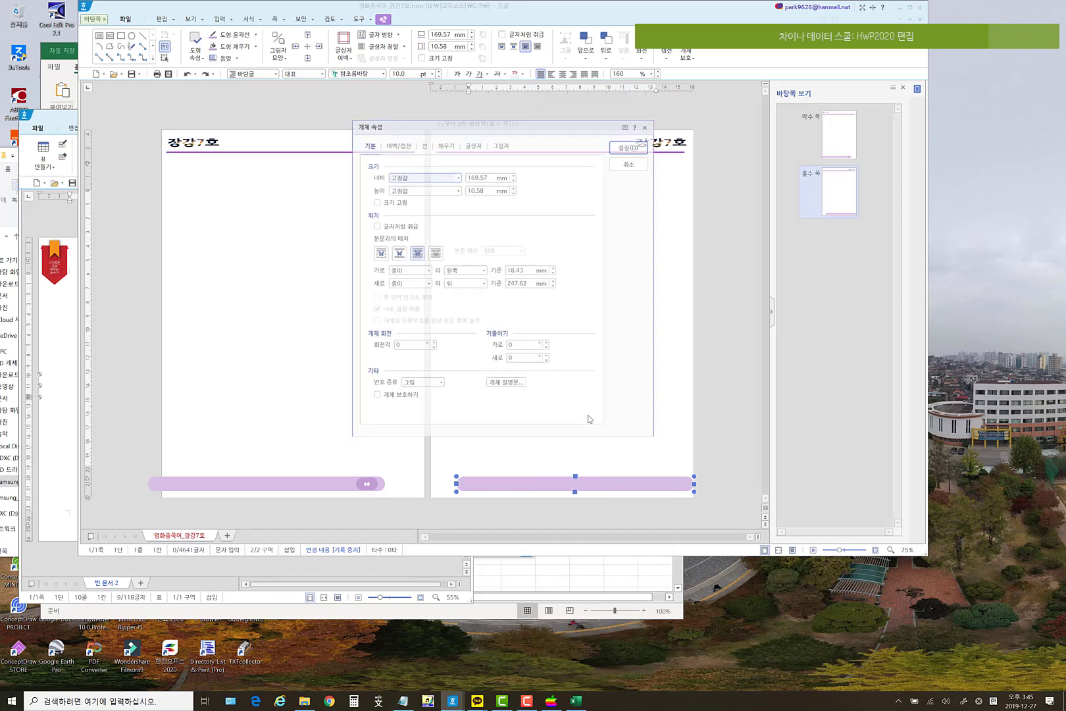
left_click(512, 270)
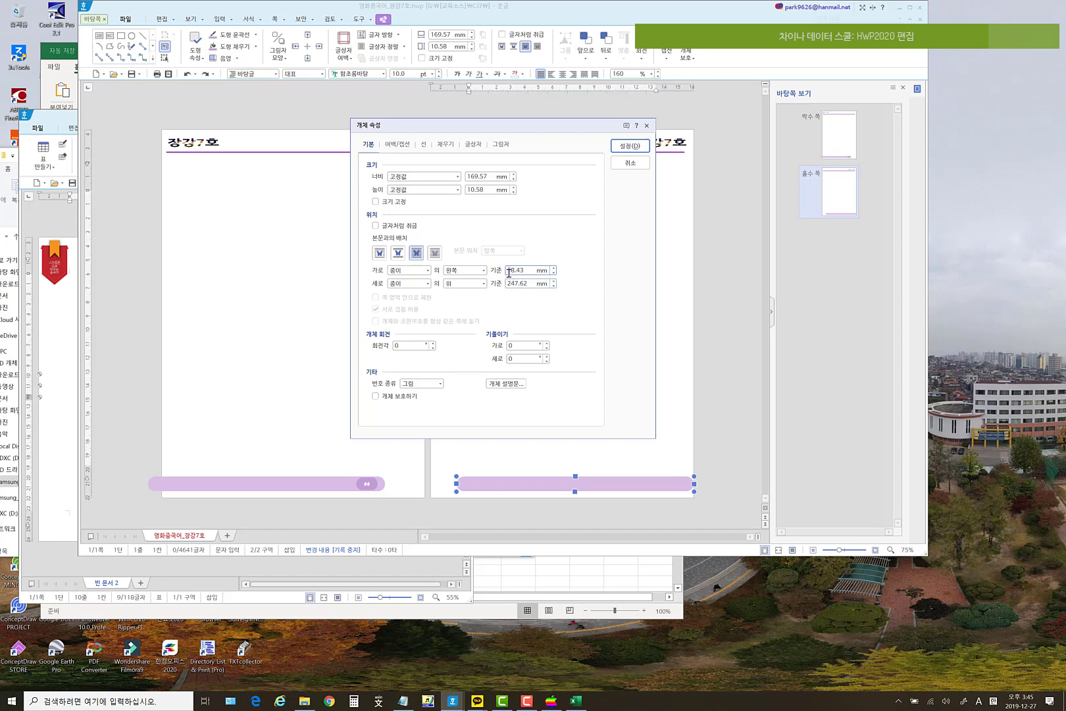
left_click(630, 146)
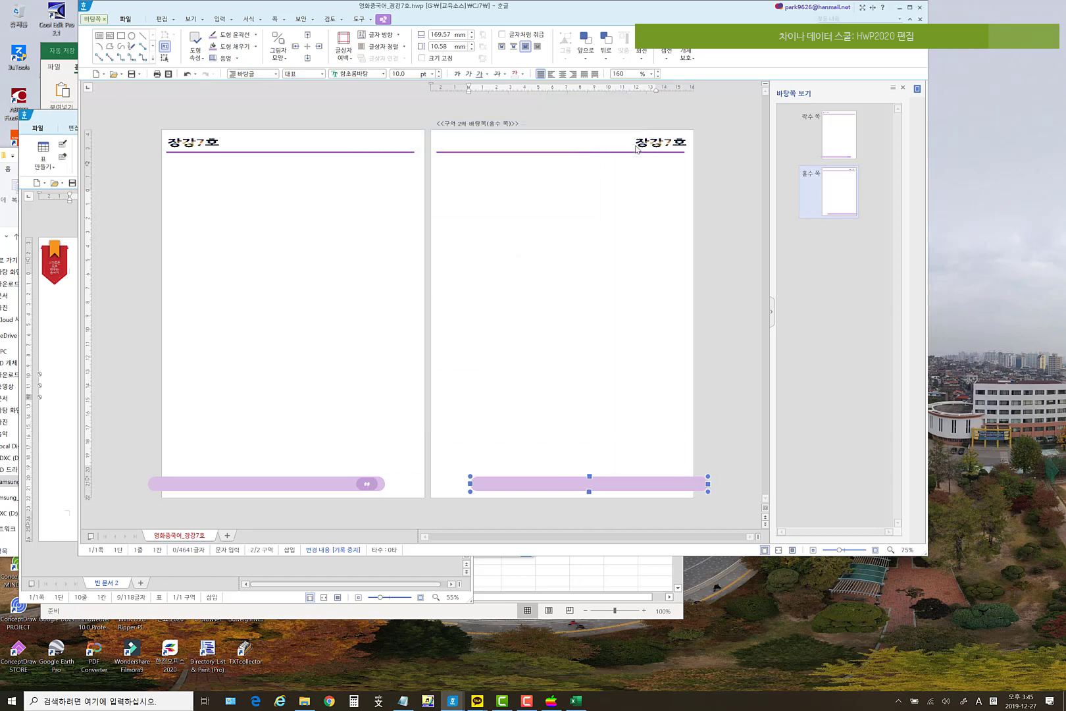
left_click(514, 360)
left_click(494, 481)
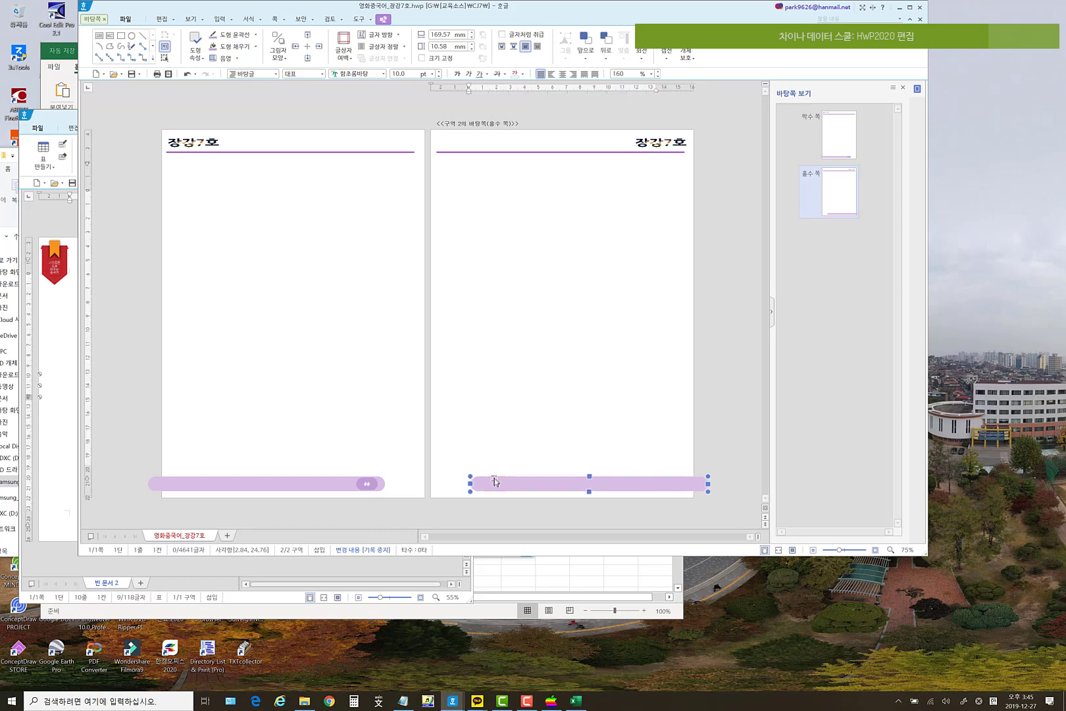
- Copy the page-number badge from the even master page's footer bar onto the odd master page's footer bar
key("Escape")
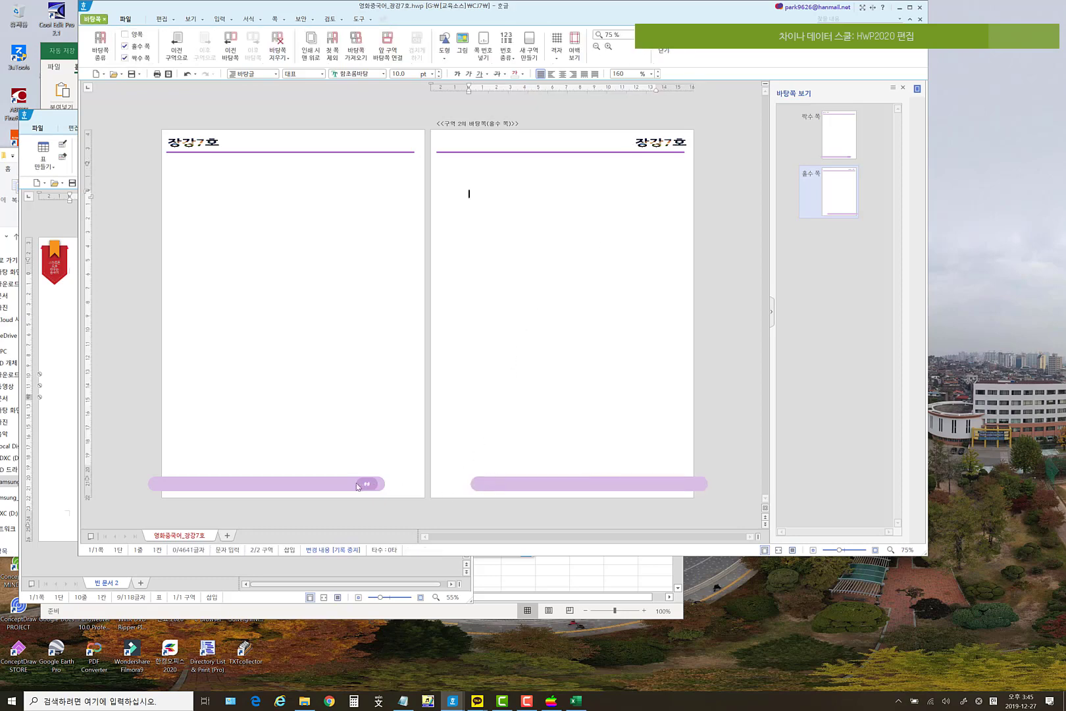
left_click(831, 136)
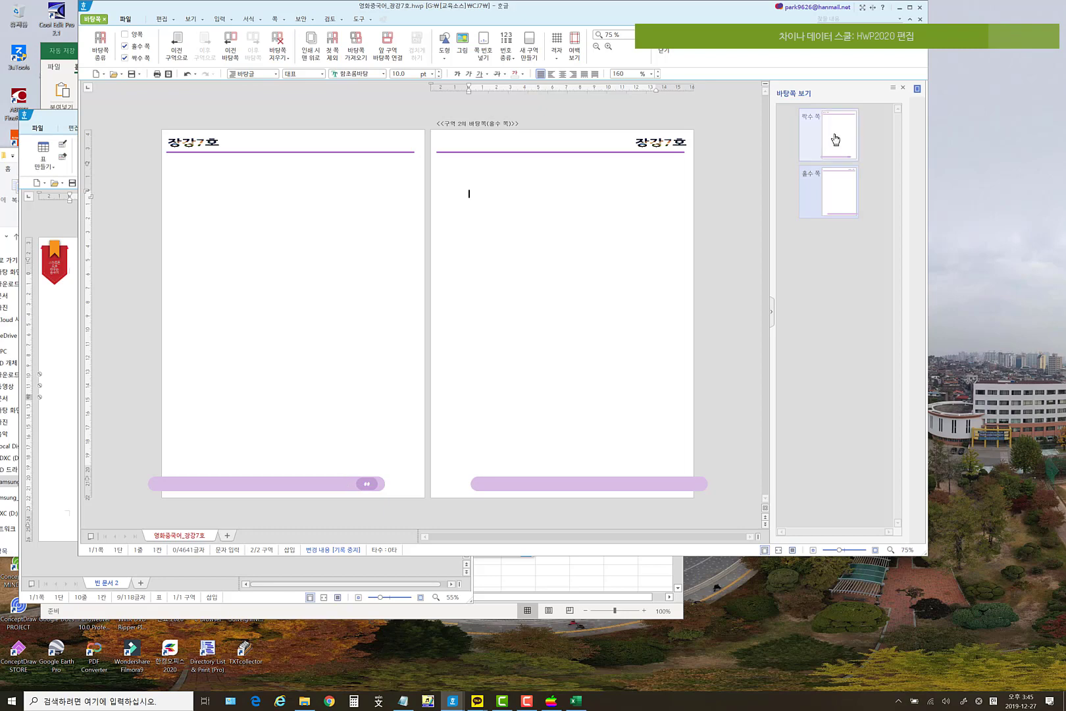
left_click(362, 484)
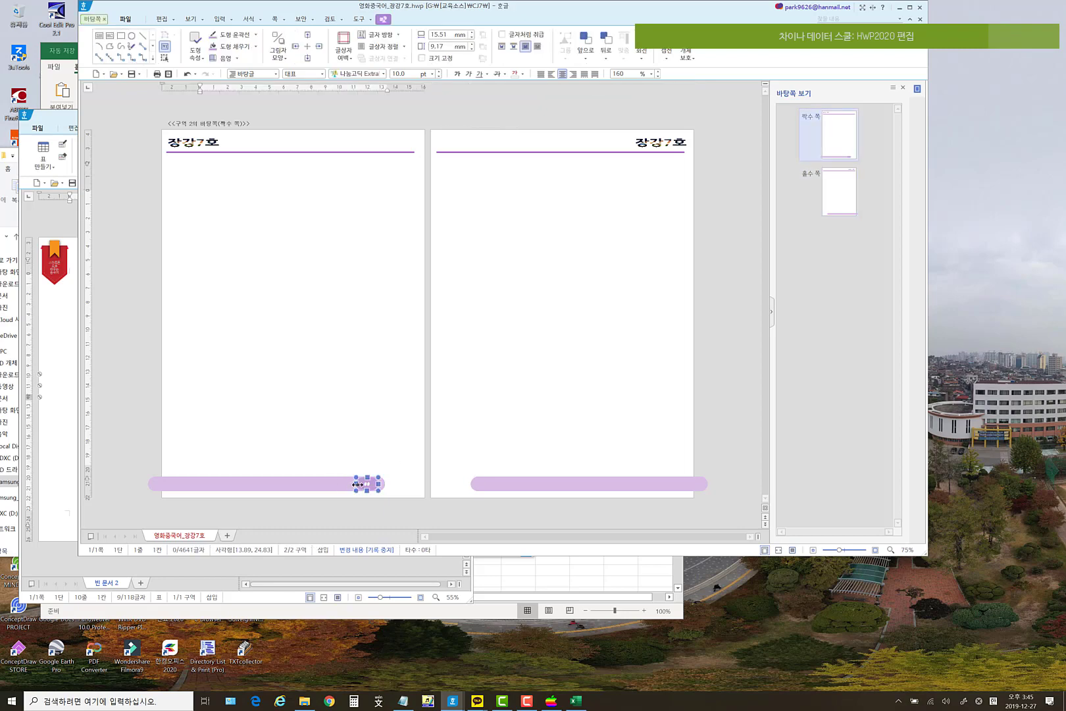
key("Escape")
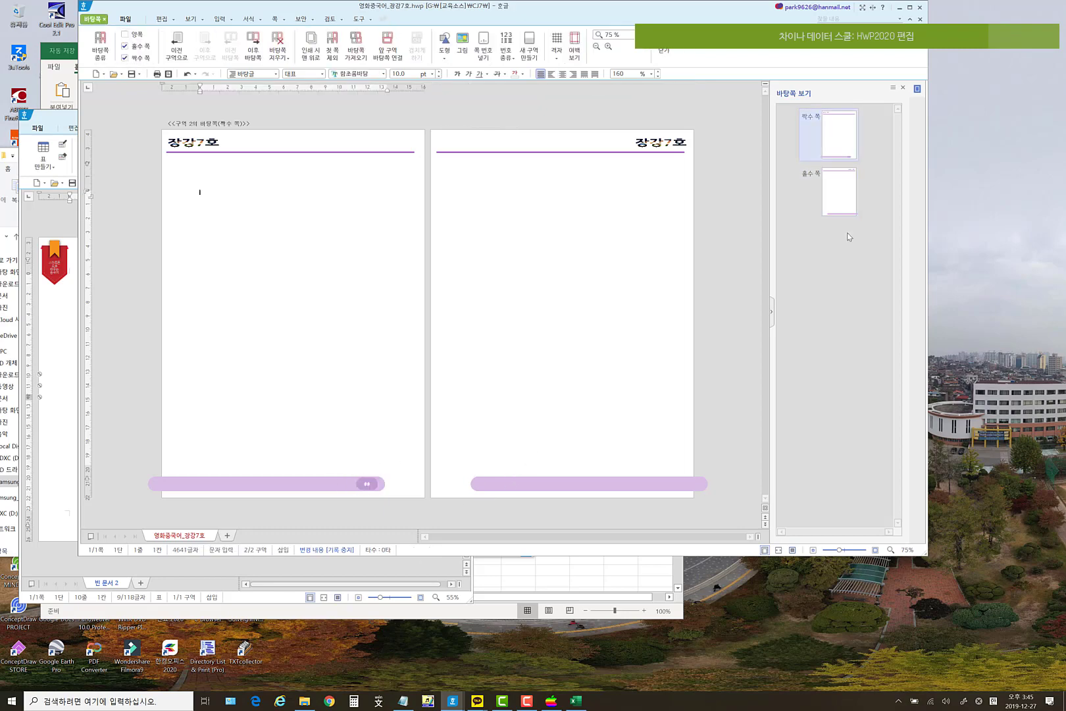
left_click(838, 198)
key("ctrl+v")
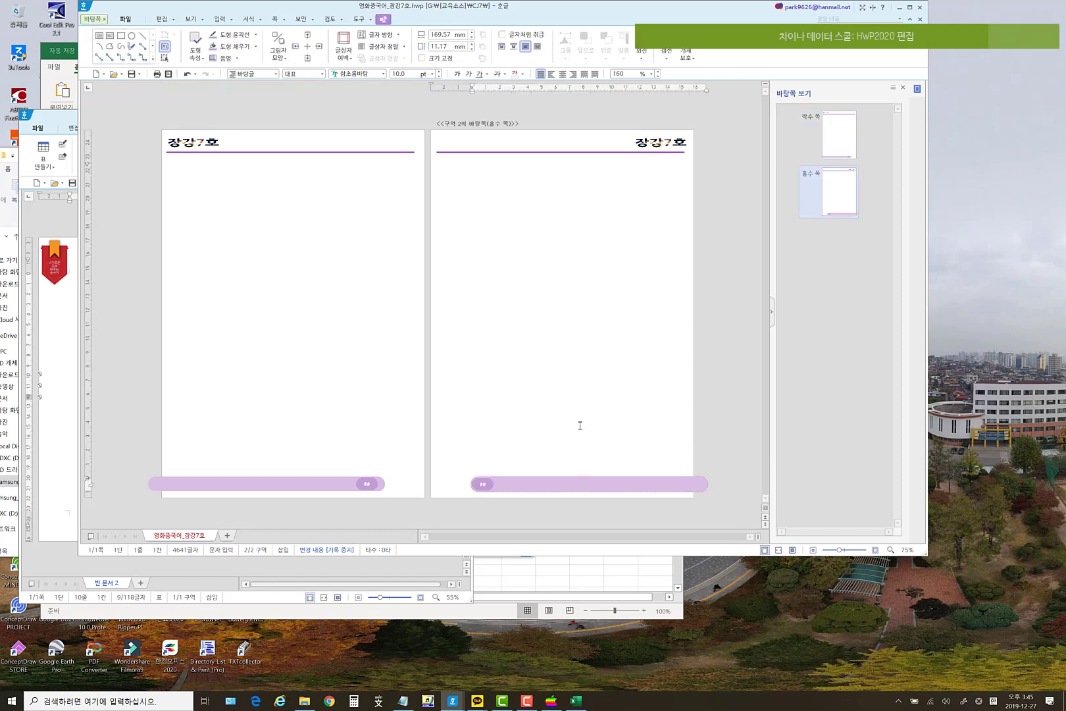
- Nudge the odd-page footer bar left until its right end meets the page's right edge
left_click(550, 482)
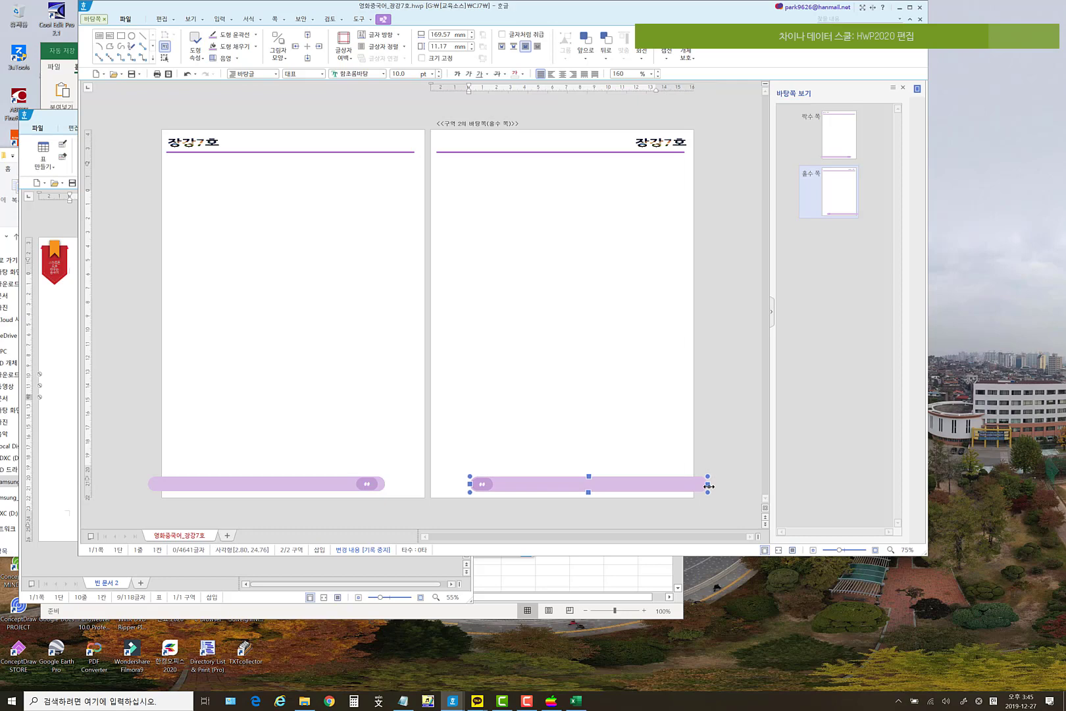
key("Left")
key("Left")
key("Left")
key("Left")
key("Left")
key("Left")
key("Left")
key("Left")
key("Left")
key("Left")
key("Left")
key("Left")
key("Left")
key("Left")
key("Left")
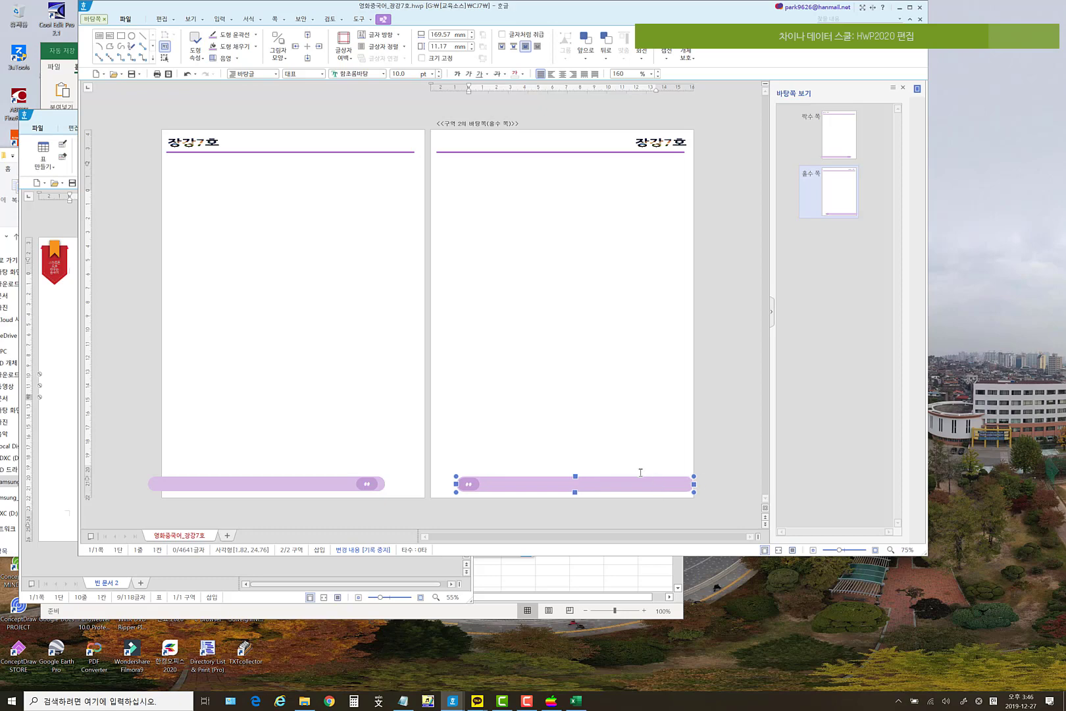
- Set the odd-page footer bar's horizontal position to 25.23 mm from the left edge of the paper
right_click(647, 488)
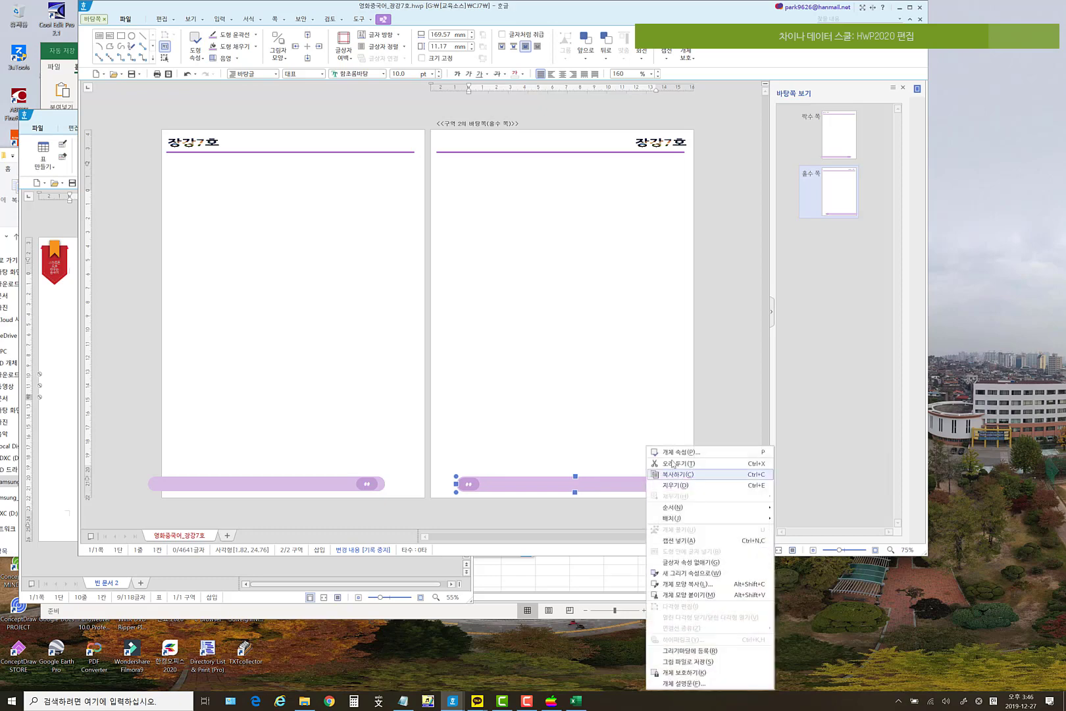
left_click(678, 454)
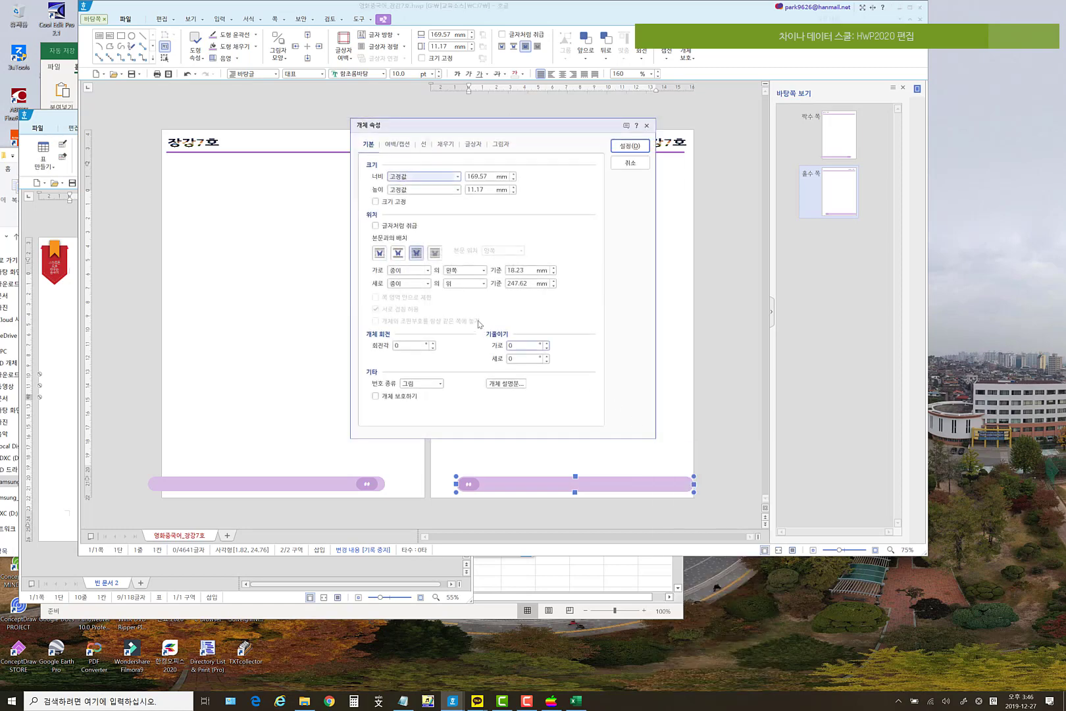
left_click(513, 270)
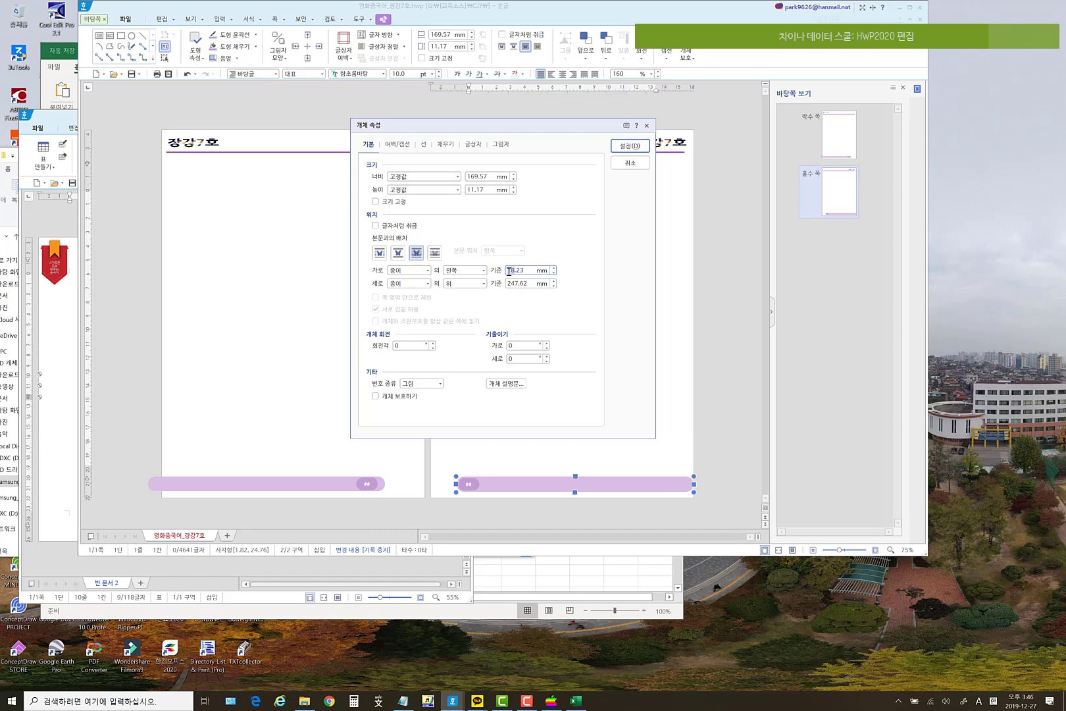
key("Delete")
key("Delete")
type("25")
left_click(630, 145)
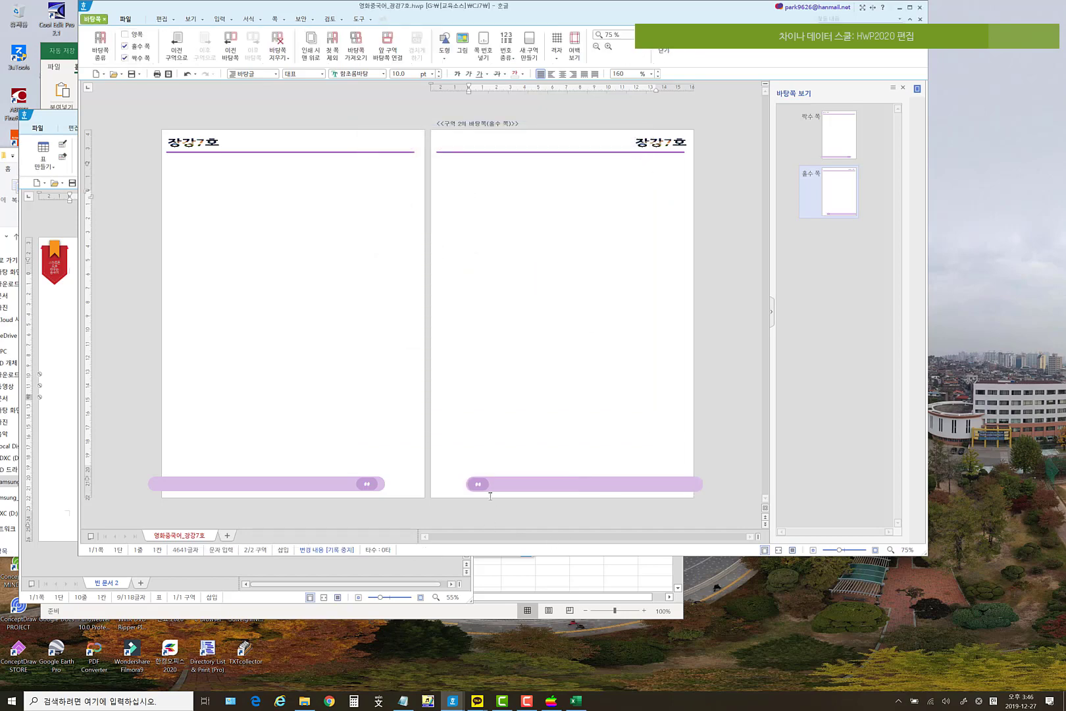
- Nudge the page-number badge slightly inward from the left end of the odd-page footer bar
left_click(479, 483)
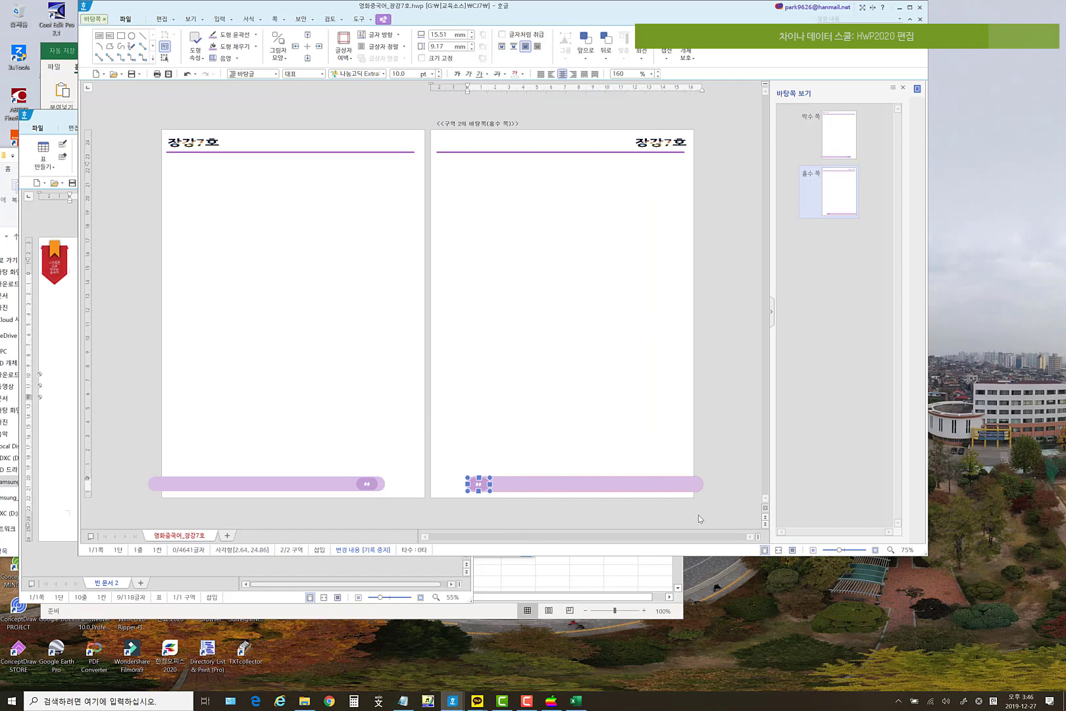
key("Right")
key("Right")
key("Escape")
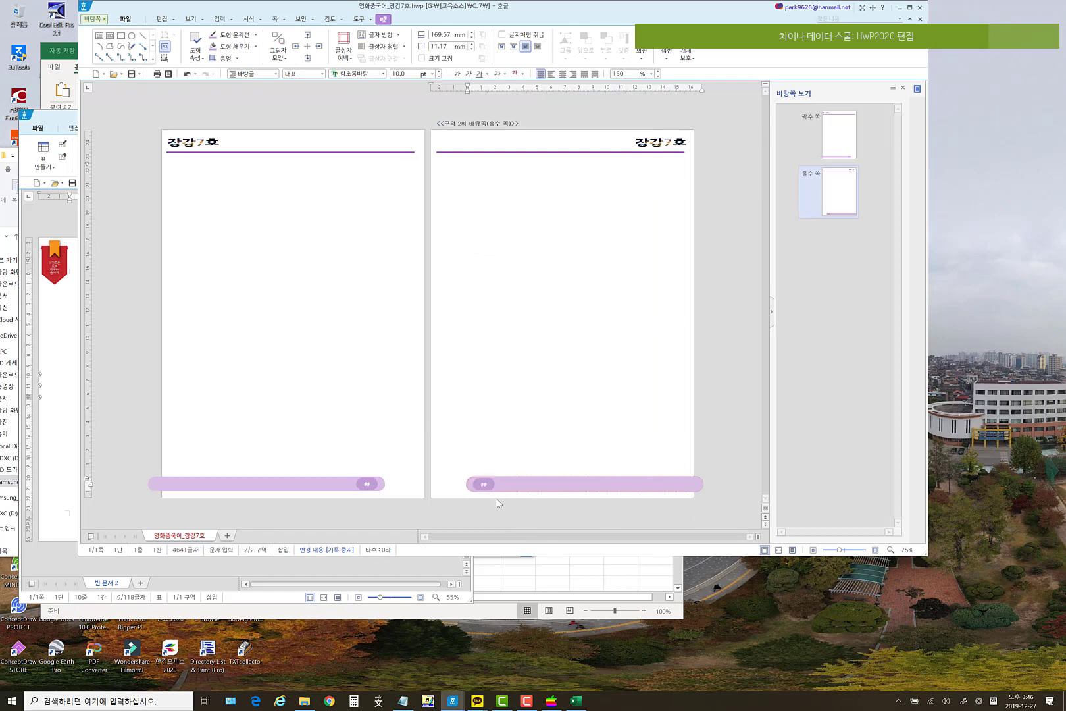
left_click(487, 481)
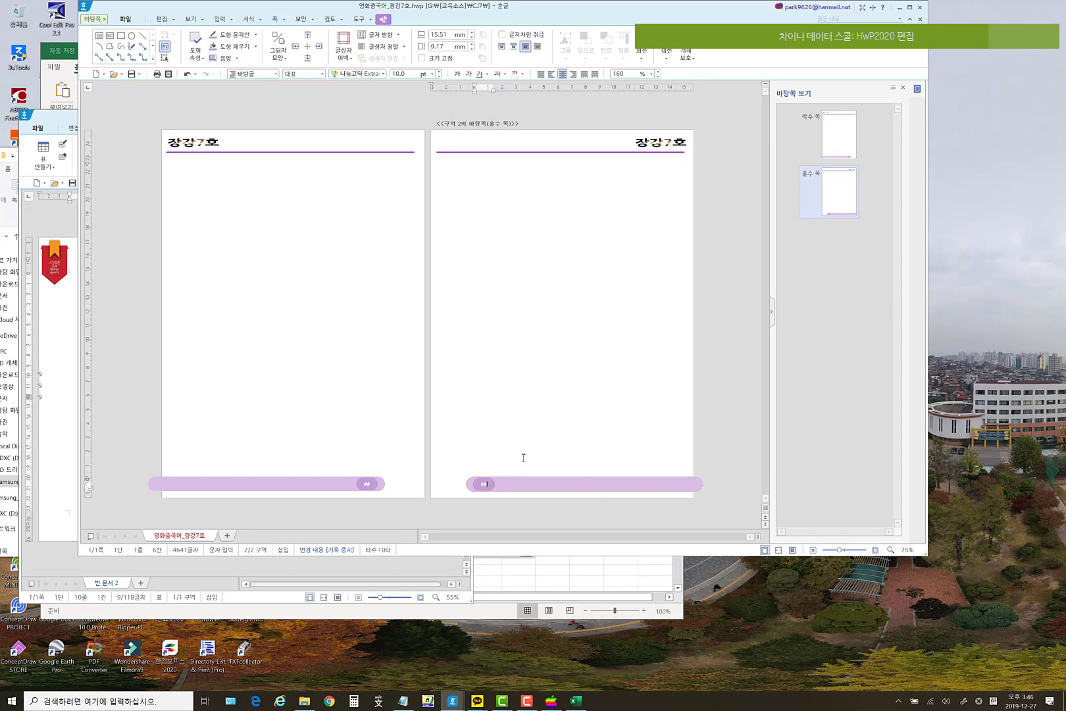
left_click(325, 485)
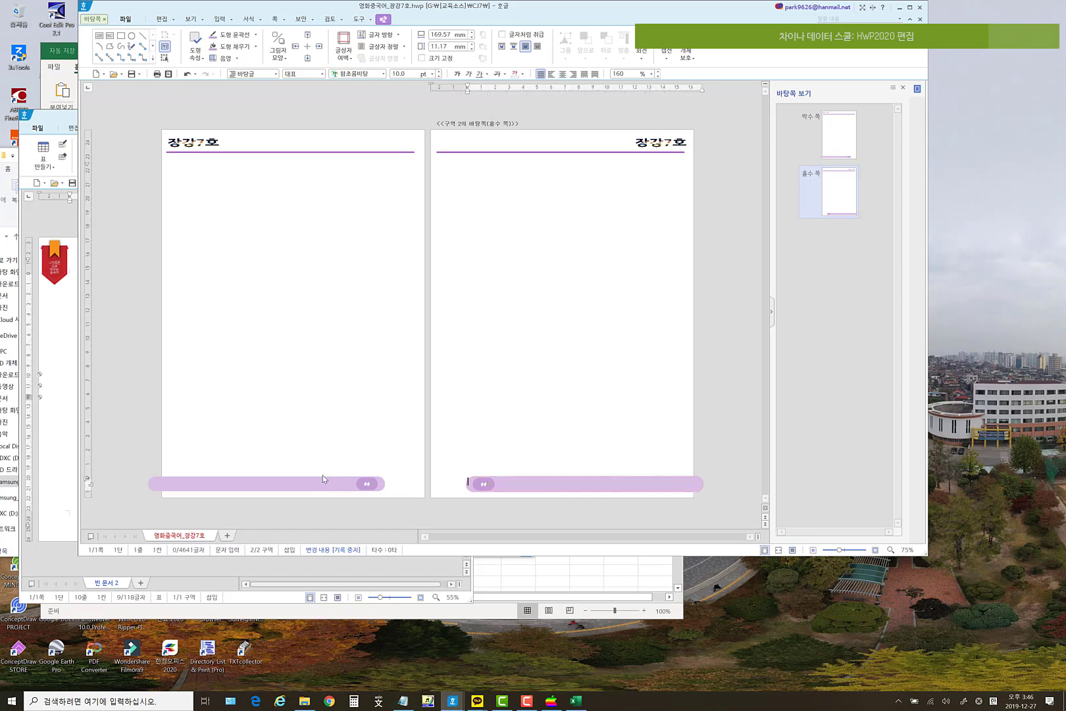
left_click(853, 133)
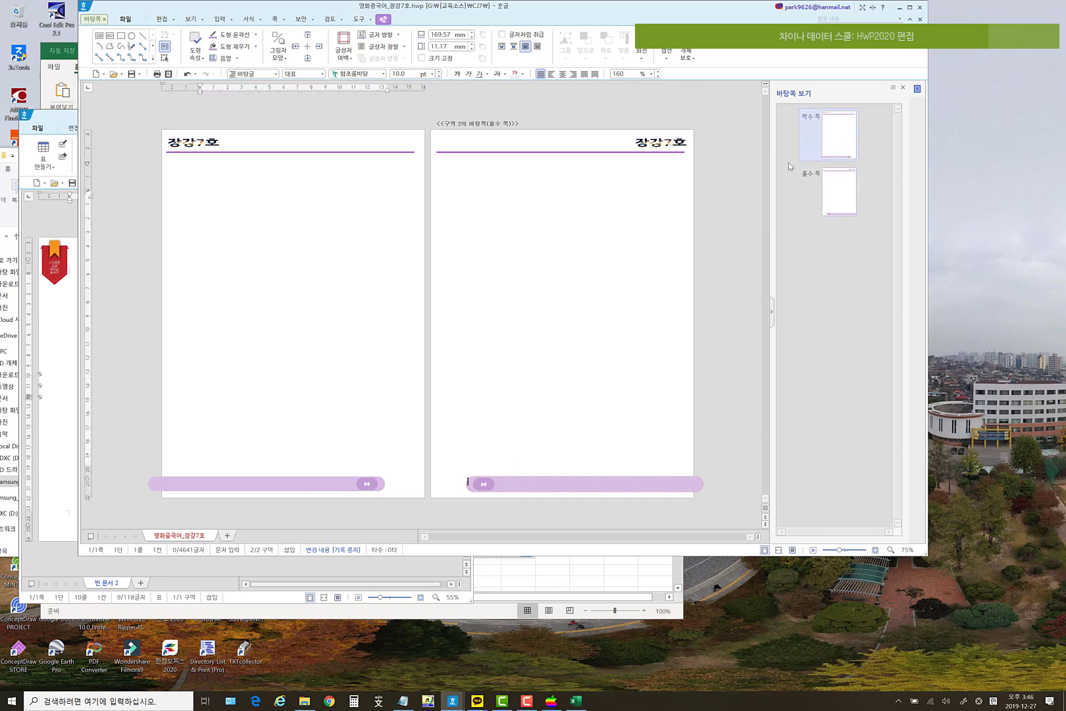
left_click(316, 481)
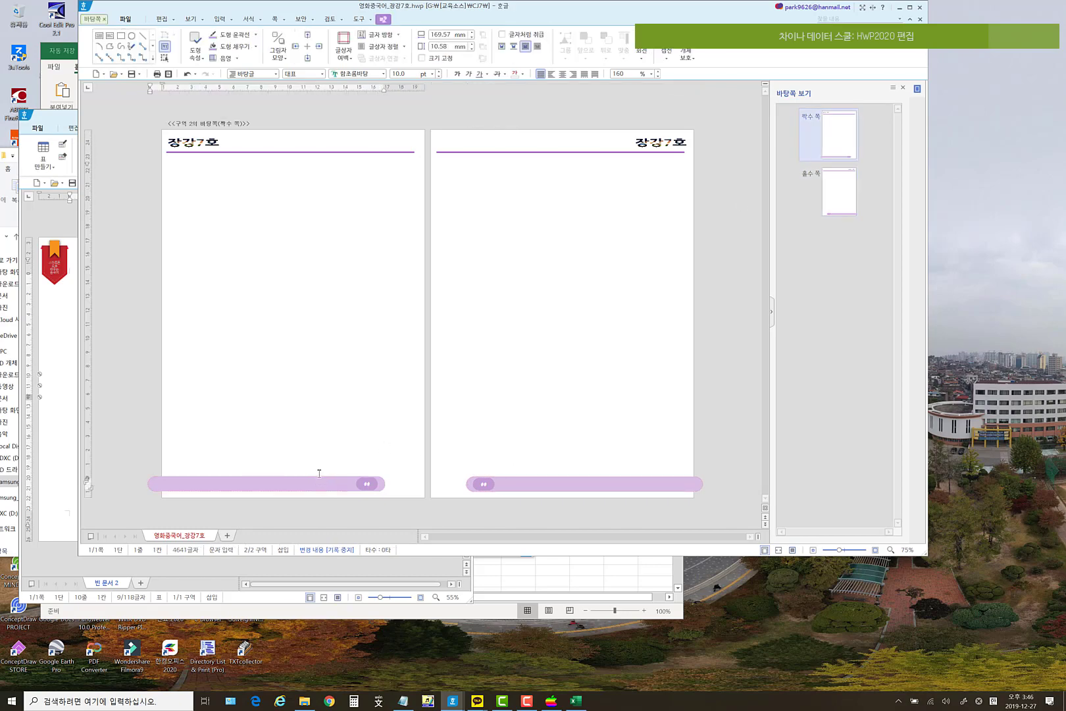
left_click(318, 478)
left_click(367, 483, "shift")
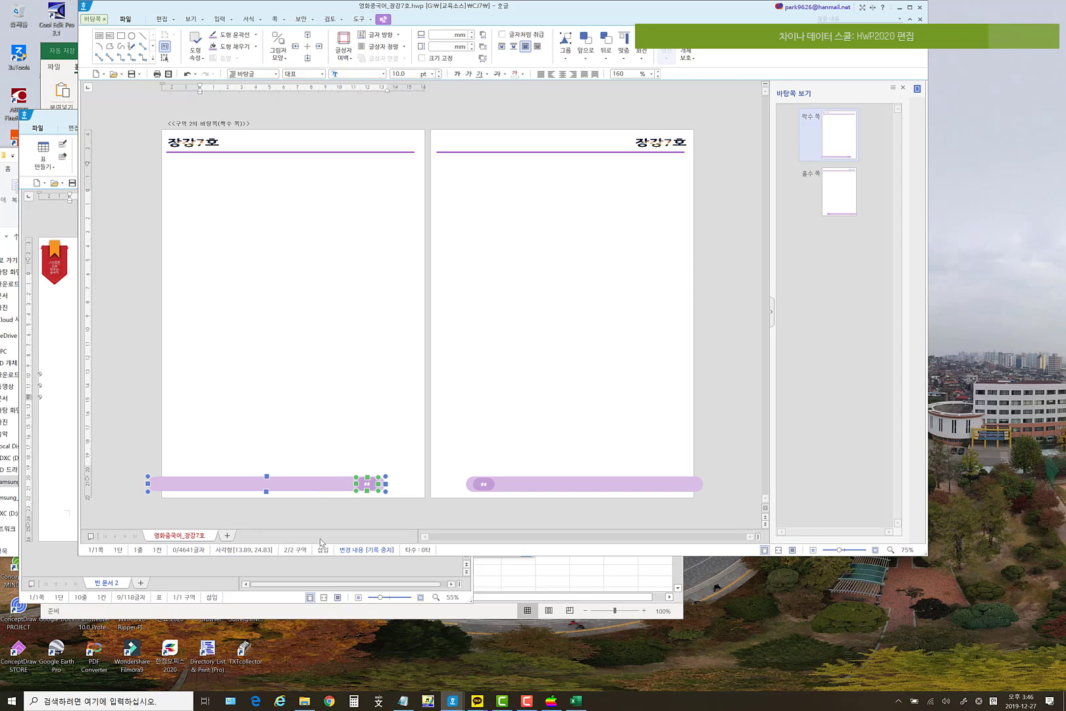
- Minimise the 영화중국어_장강7호 document and close the SMISyncW subtitle editor
left_click(899, 8)
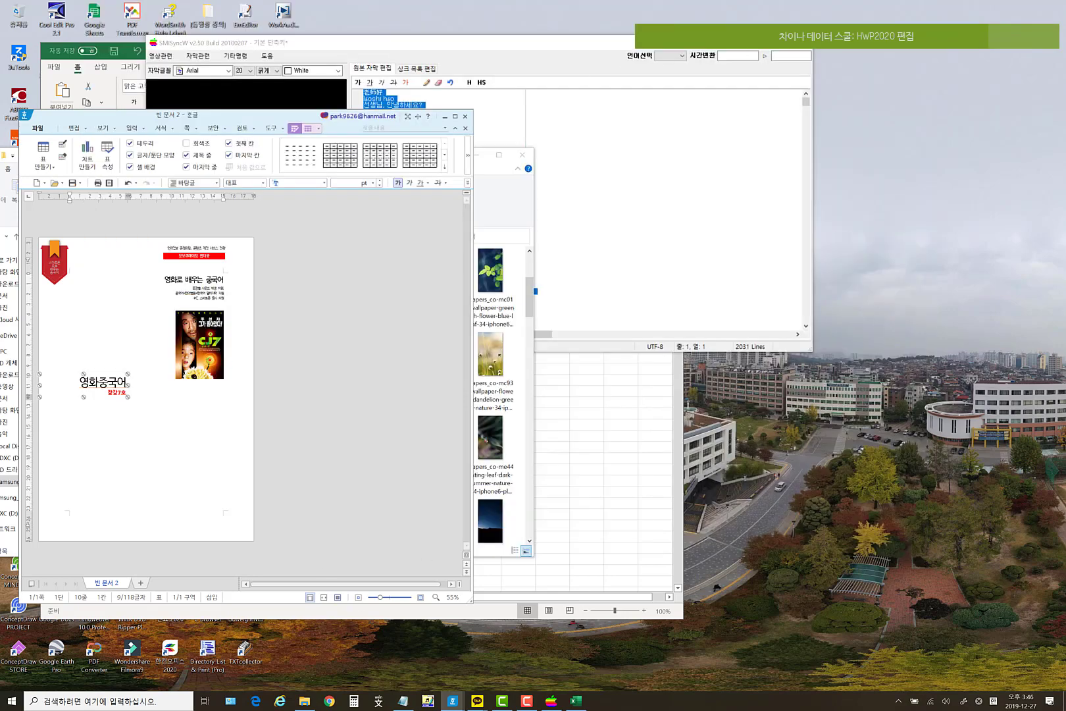
left_click(801, 42)
left_click(555, 385)
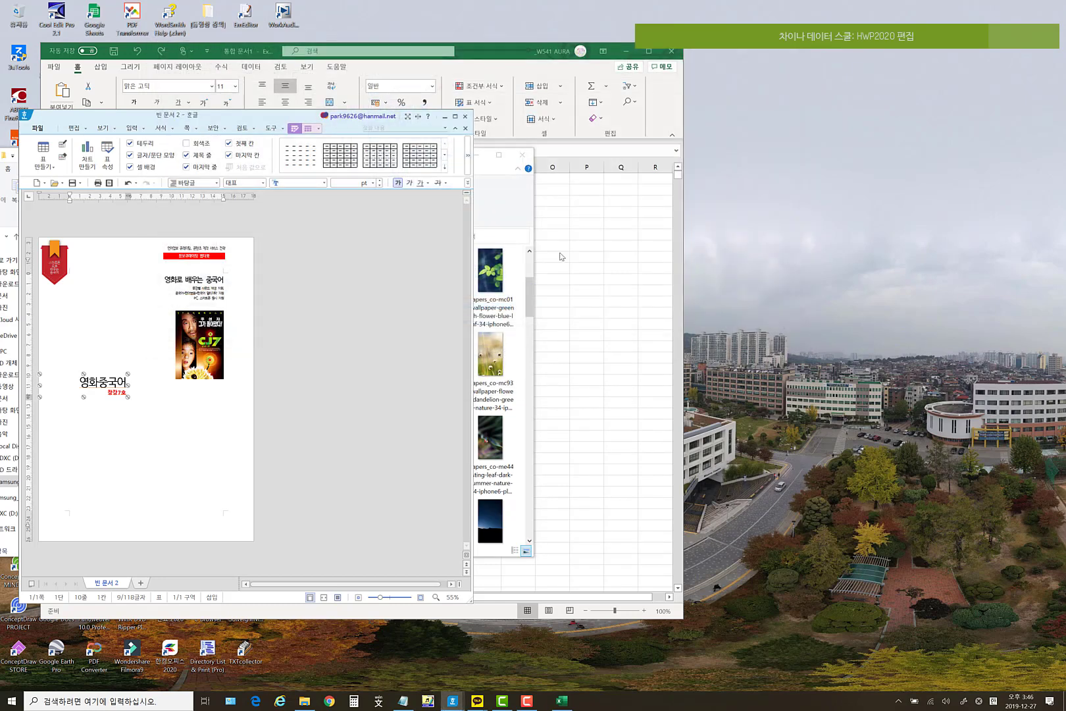
- Close the Excel workbook without saving its changes and minimise the blank document and the folder window
left_click(671, 53)
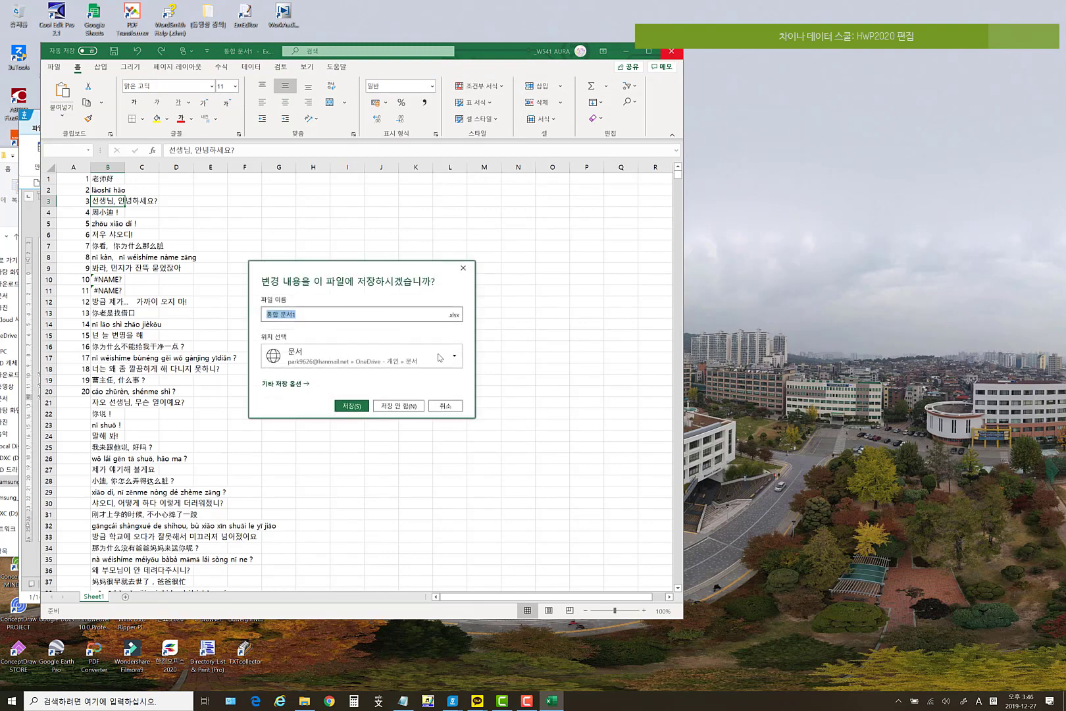
left_click(408, 405)
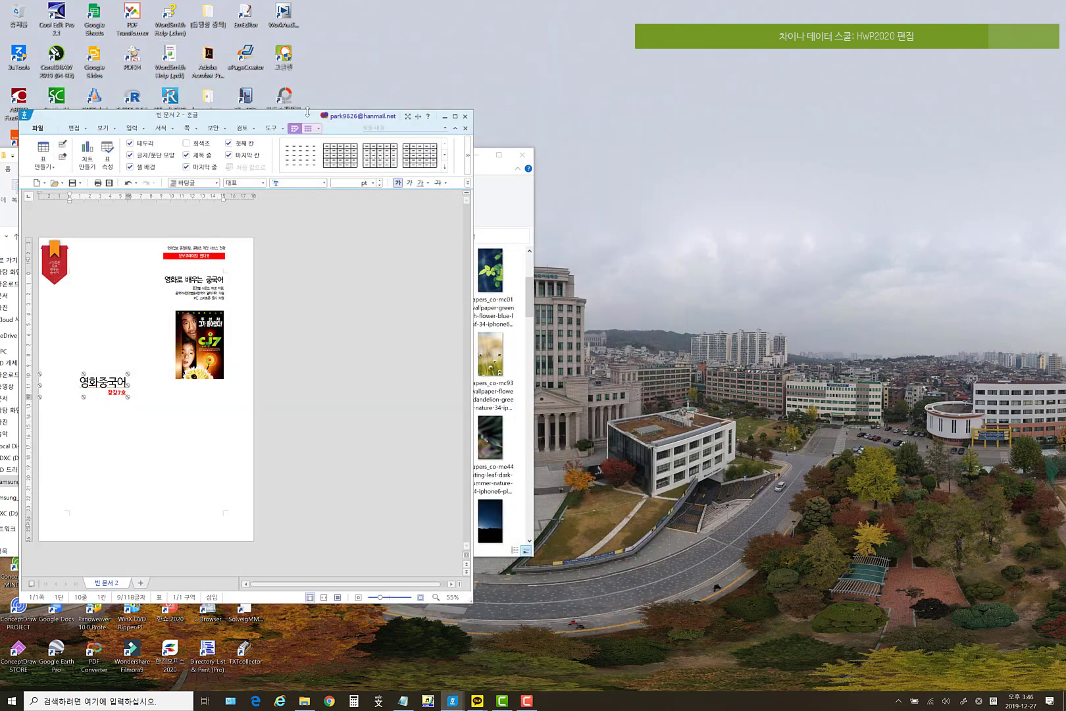
left_click(445, 116)
left_click(475, 156)
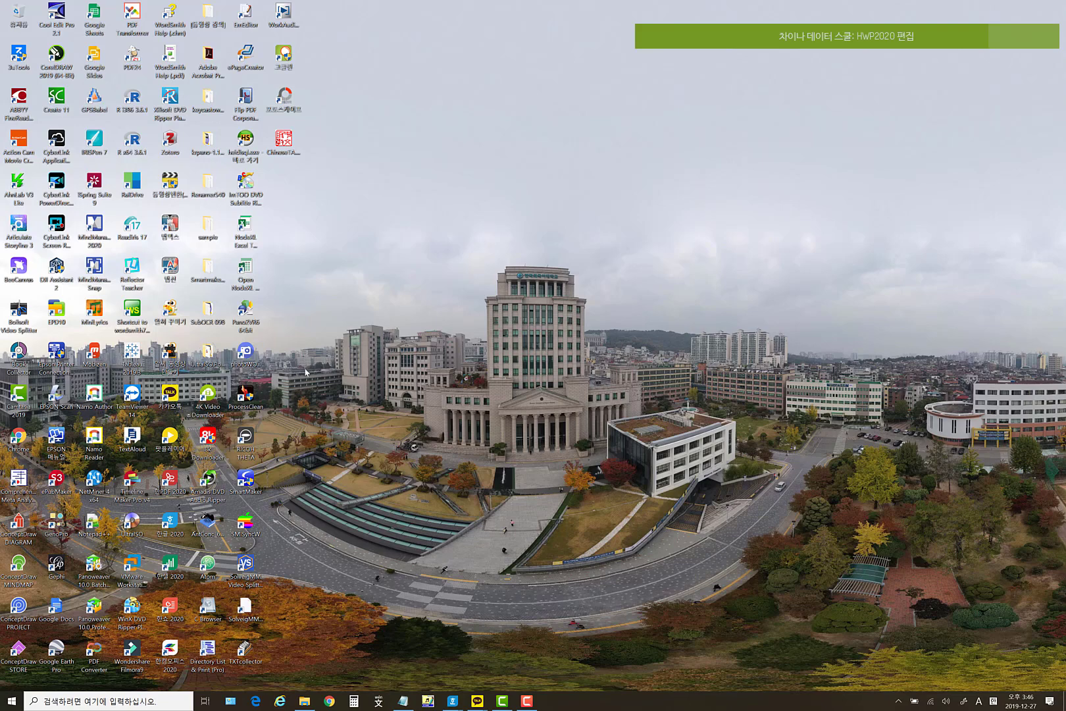
- Run keycastow.exe from the keycastow2023 folder on the desktop and show the desktop again
double_click(207, 100)
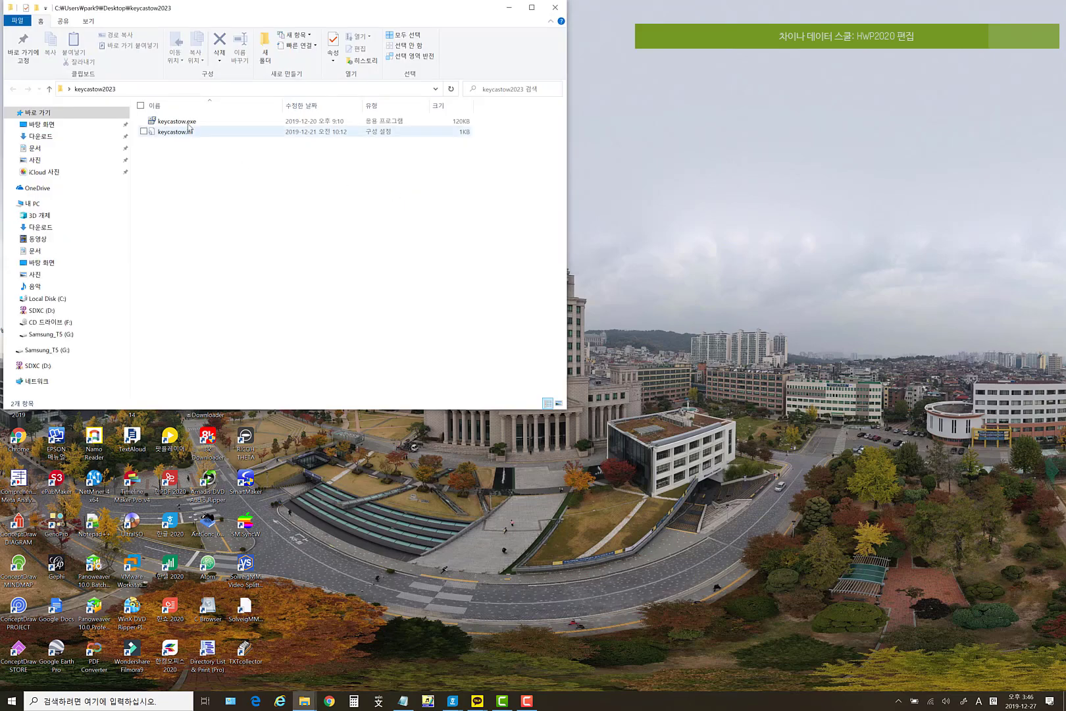
double_click(177, 121)
key("super+d")
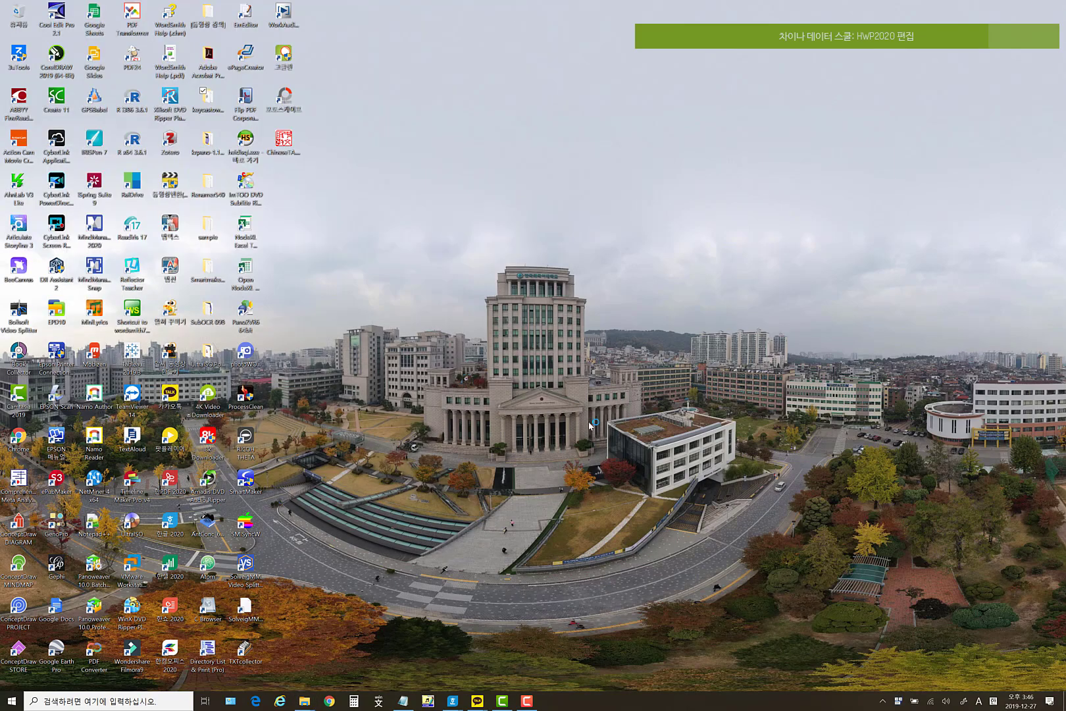
- Return to the 영화중국어_장강7호 document in Hangul and group the even-page footer bar with its page-number badge
mouse_move(452, 700)
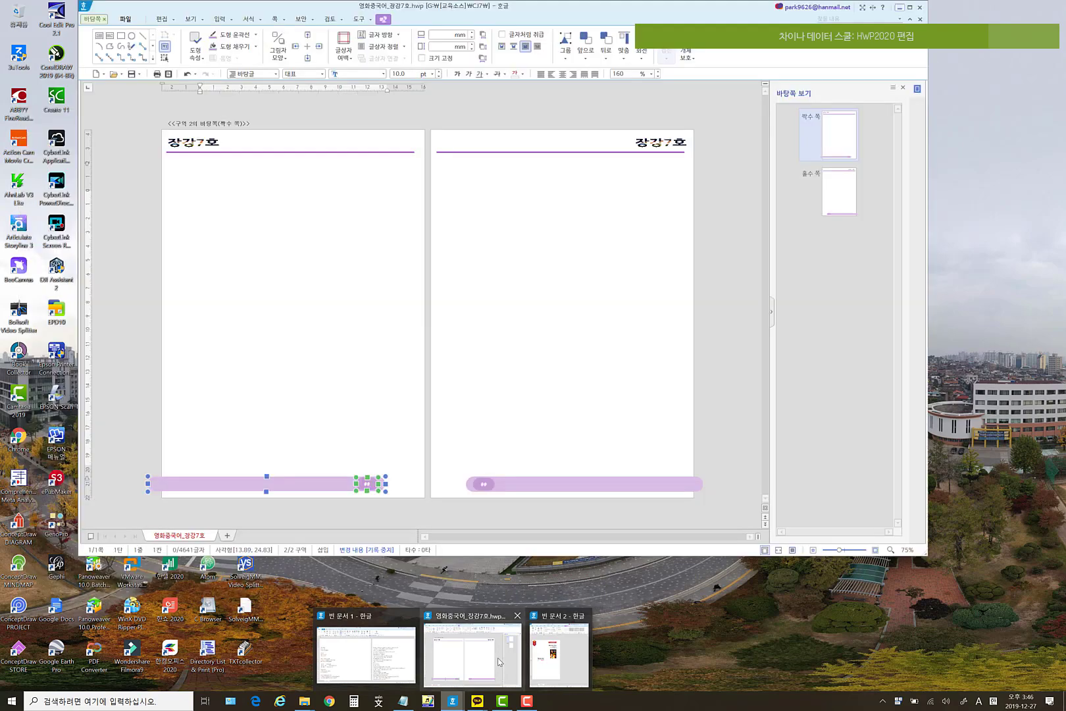
left_click(498, 660)
key("Escape")
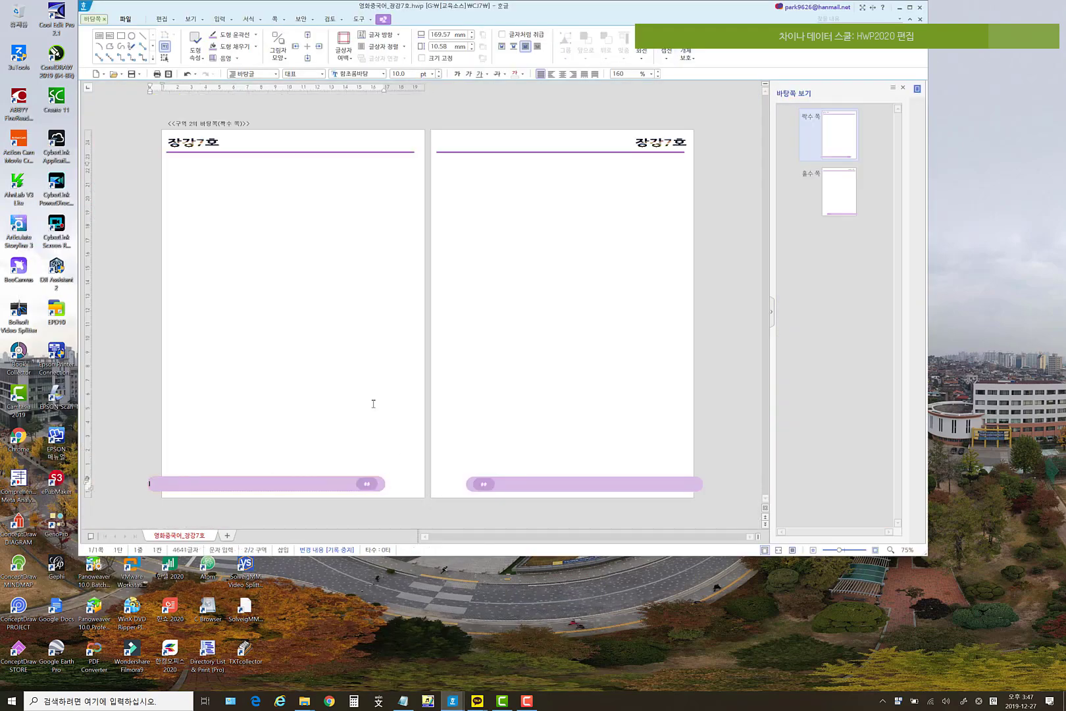
left_click(296, 481, "shift")
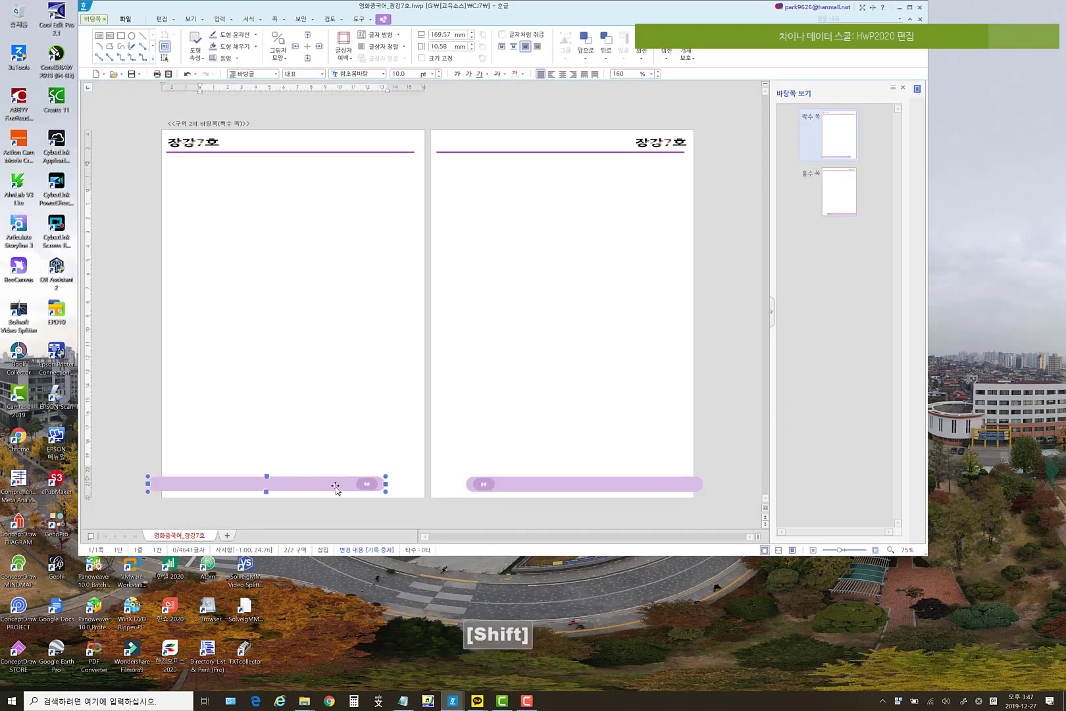
left_click(369, 489, "shift")
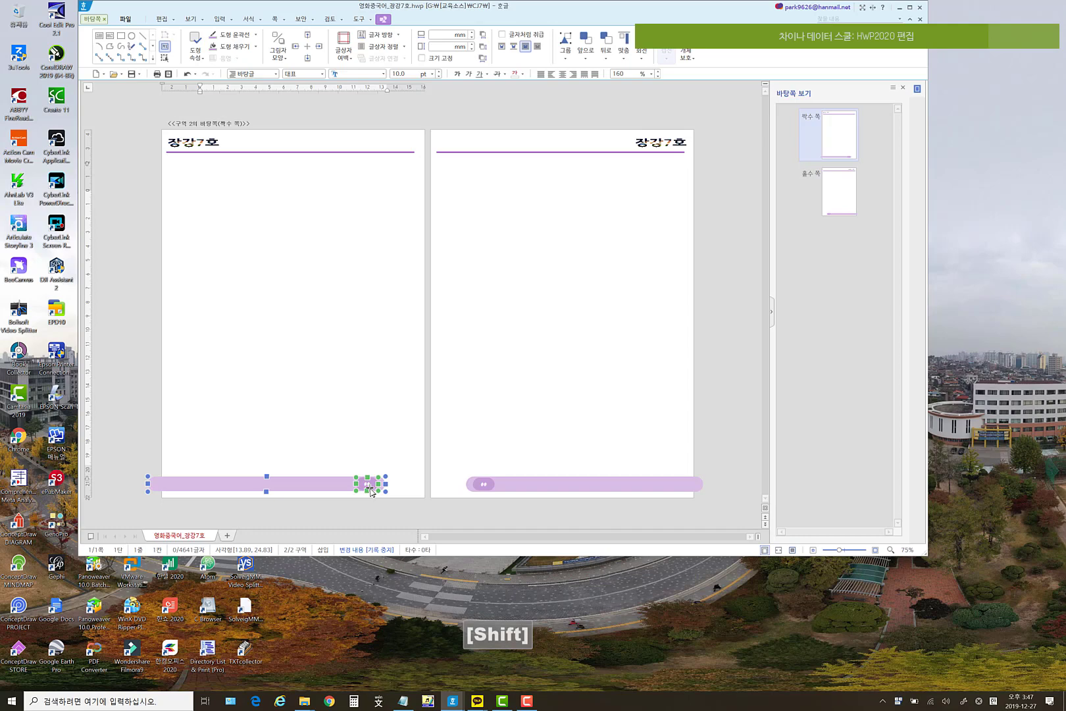
right_click(321, 484)
left_click(364, 560)
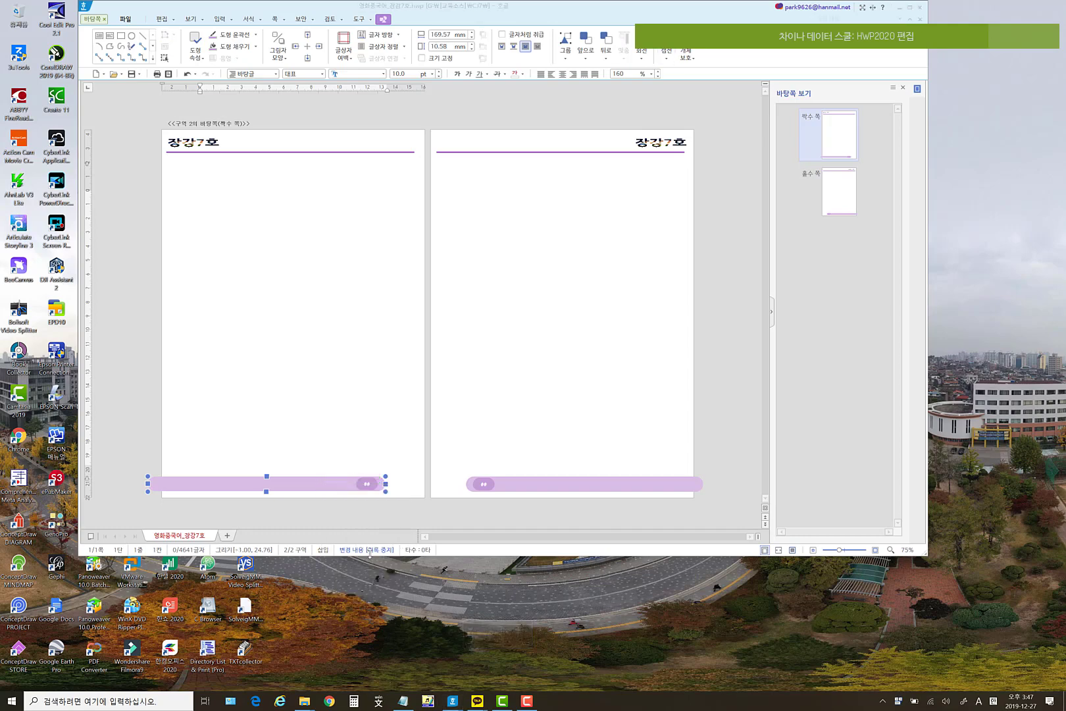
left_click(334, 499)
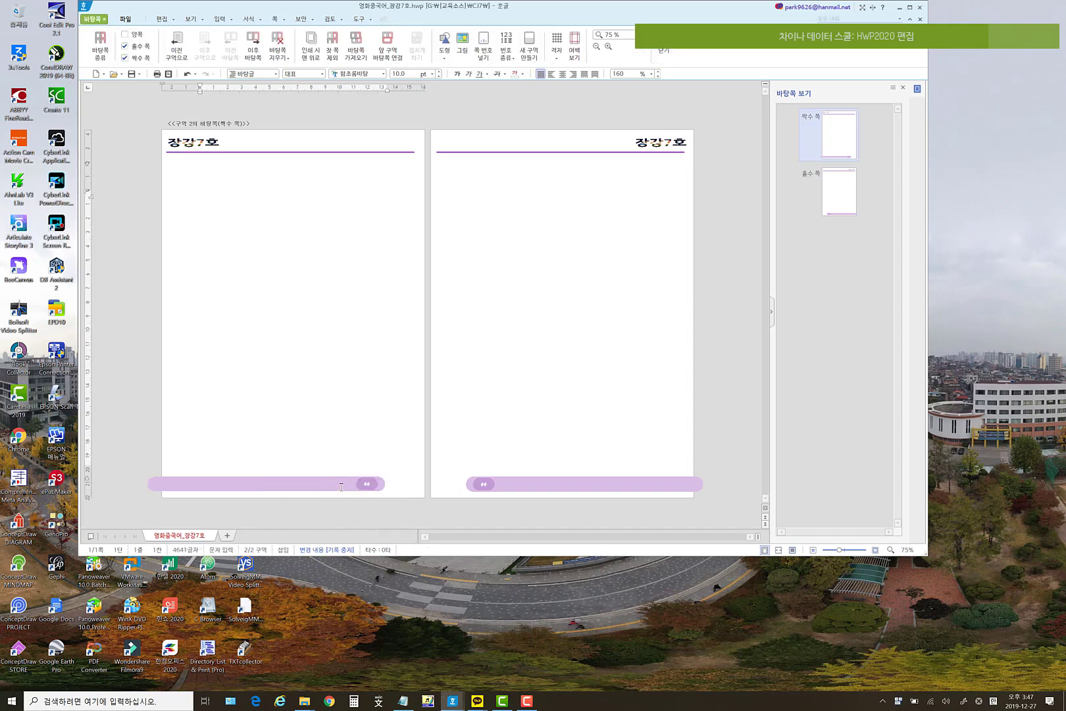
- Close master page editing and review the headers and footer bars across the document's pages
left_click(340, 486)
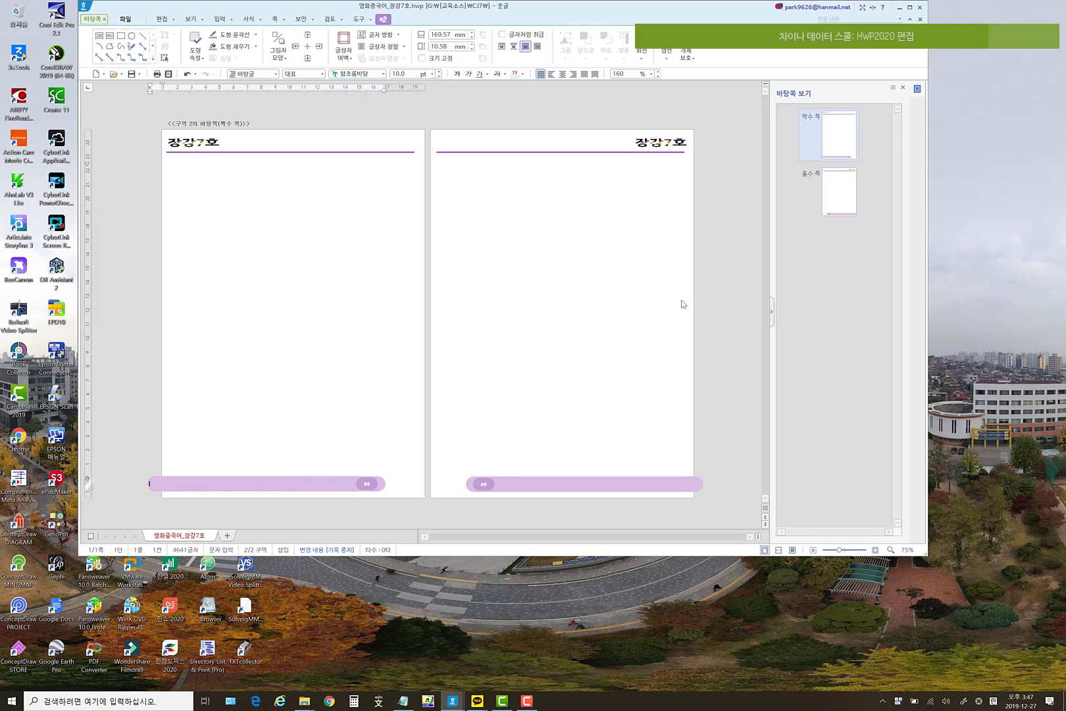
key("Escape")
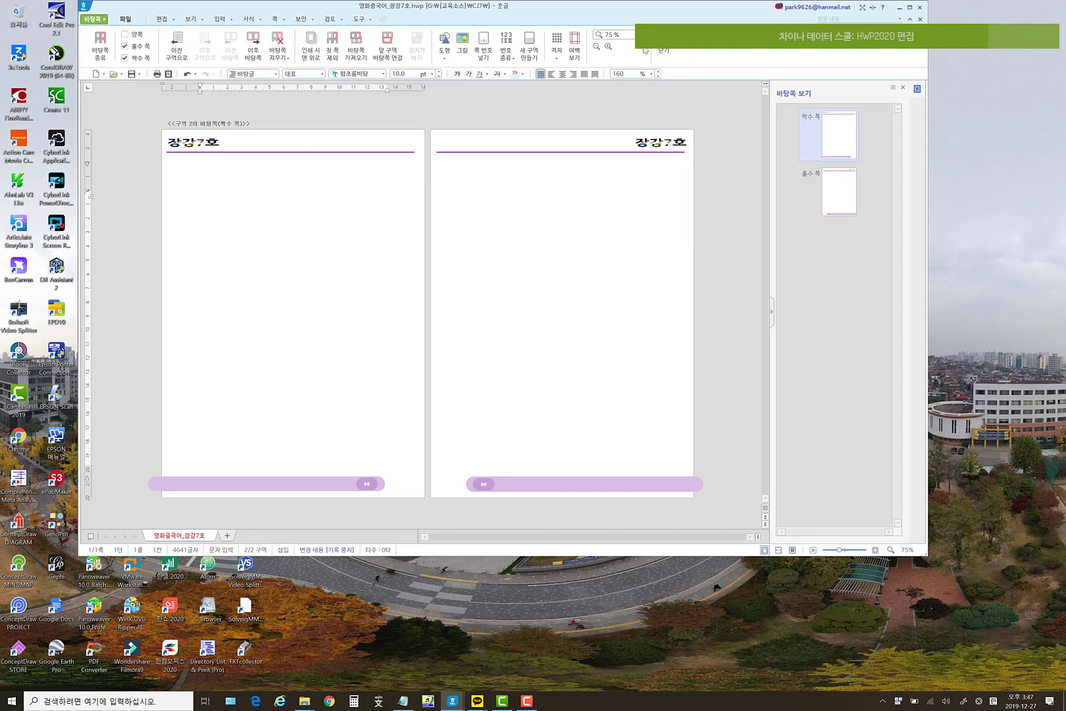
left_click(663, 53)
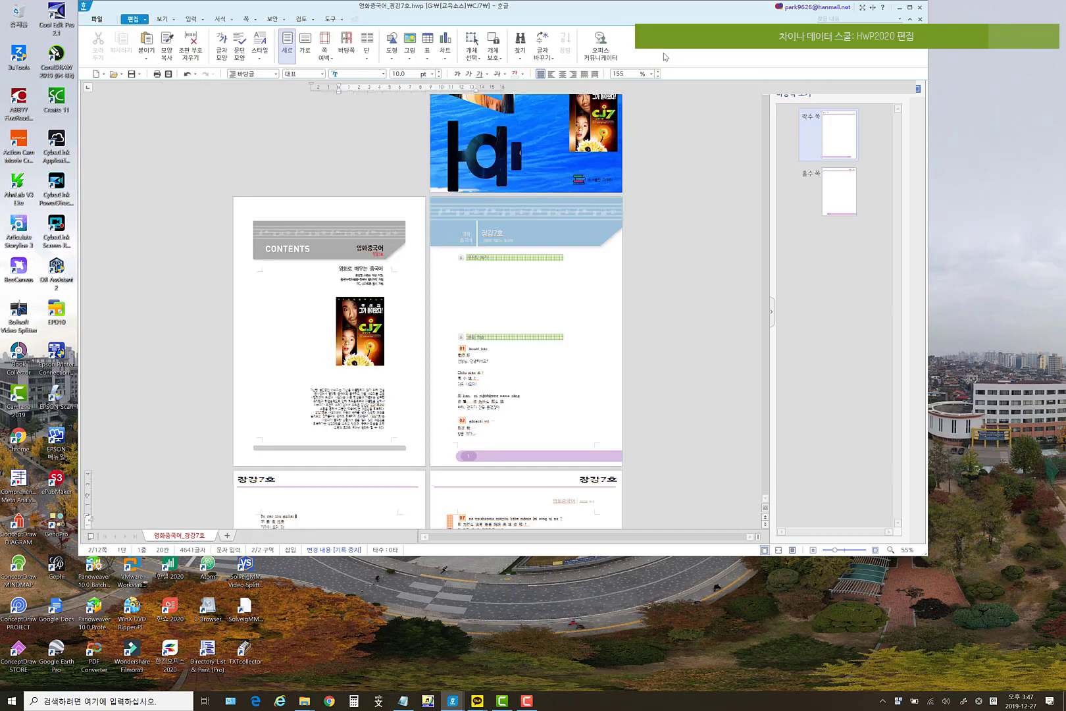
scroll(749, 294, "down", 3)
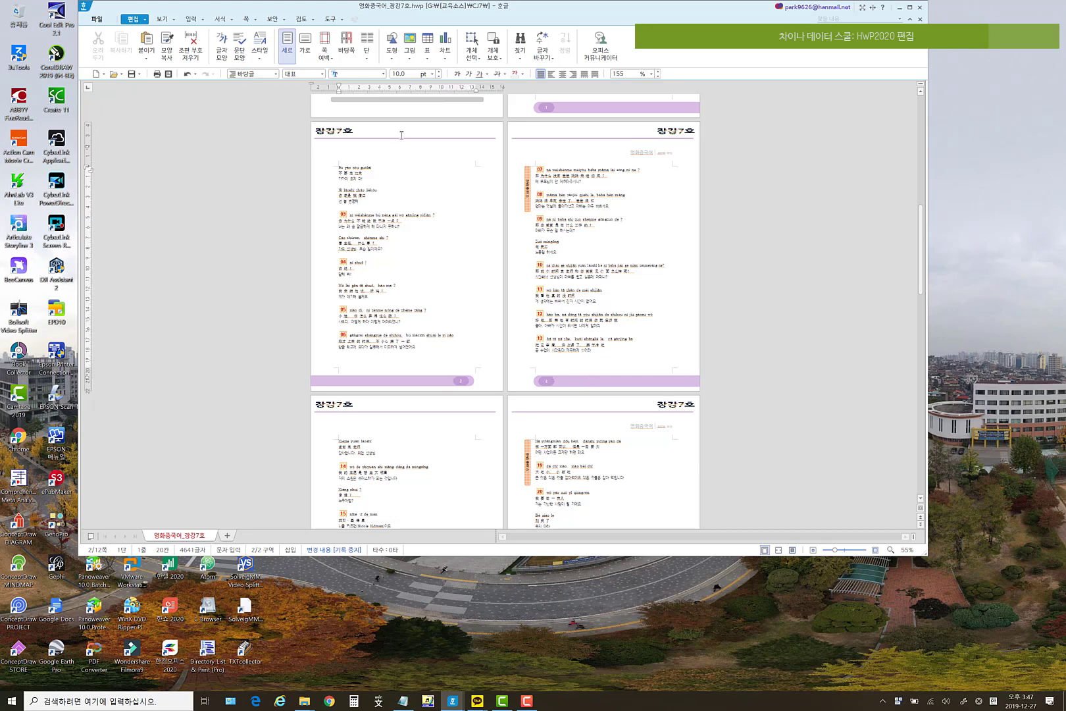
- Examine the green-patterned 본문 학습 heading on the first lesson page up close
scroll(606, 275, "up", 4)
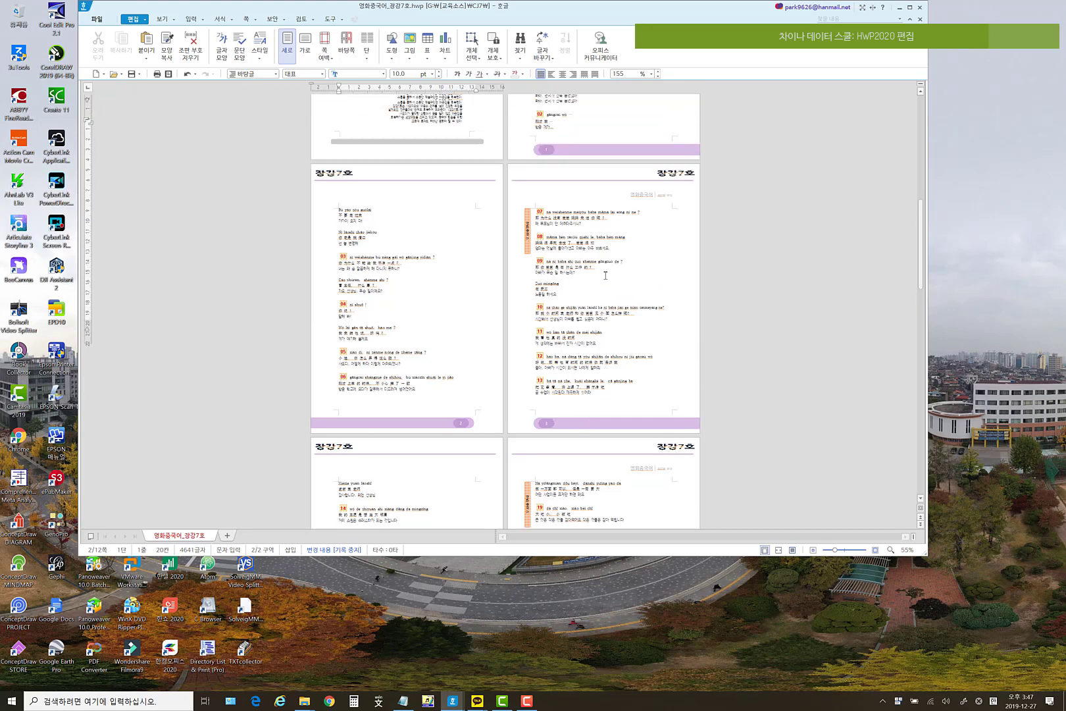
scroll(589, 278, "down", 1)
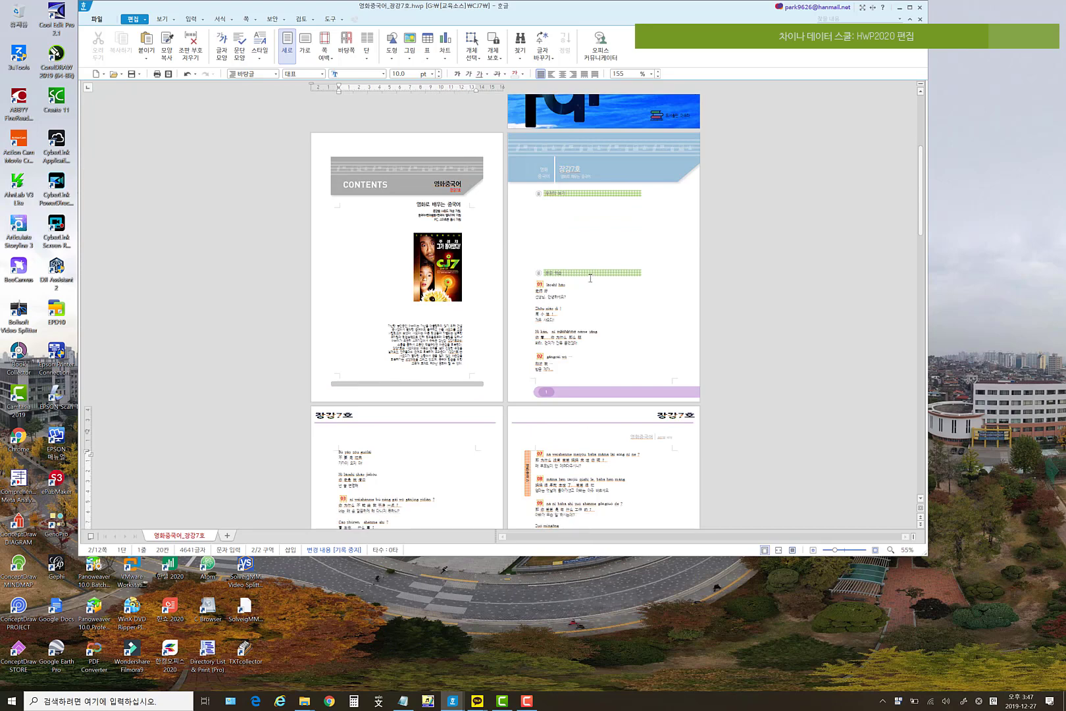
scroll(624, 242, "up", 1, "ctrl")
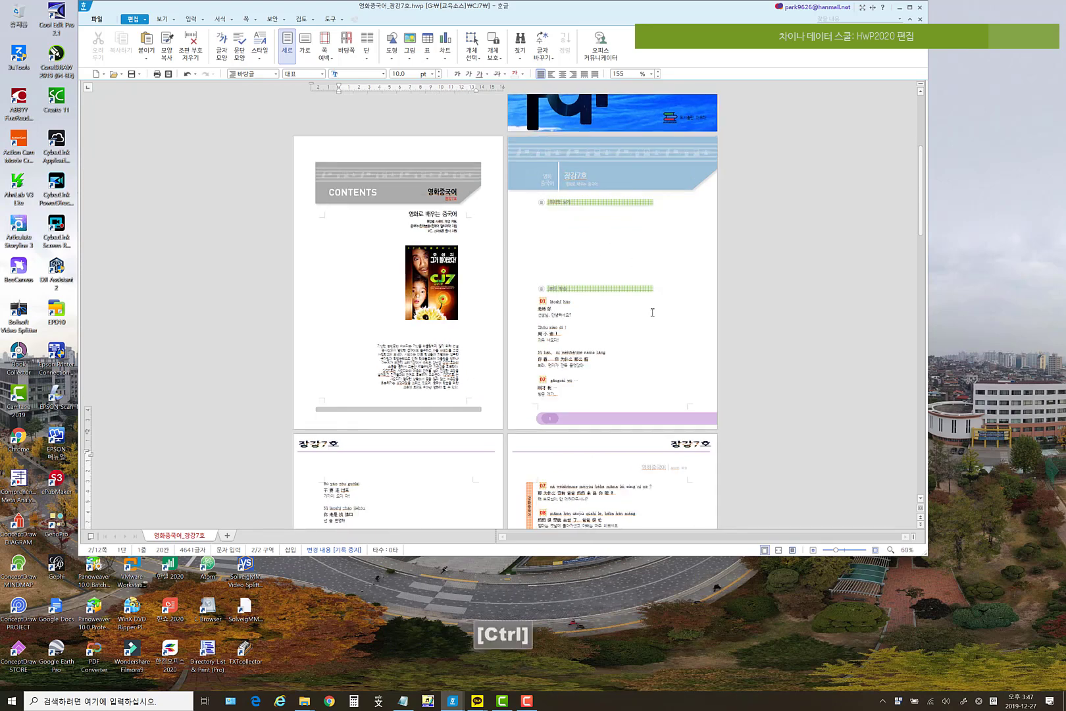
scroll(652, 312, "up", 5, "ctrl")
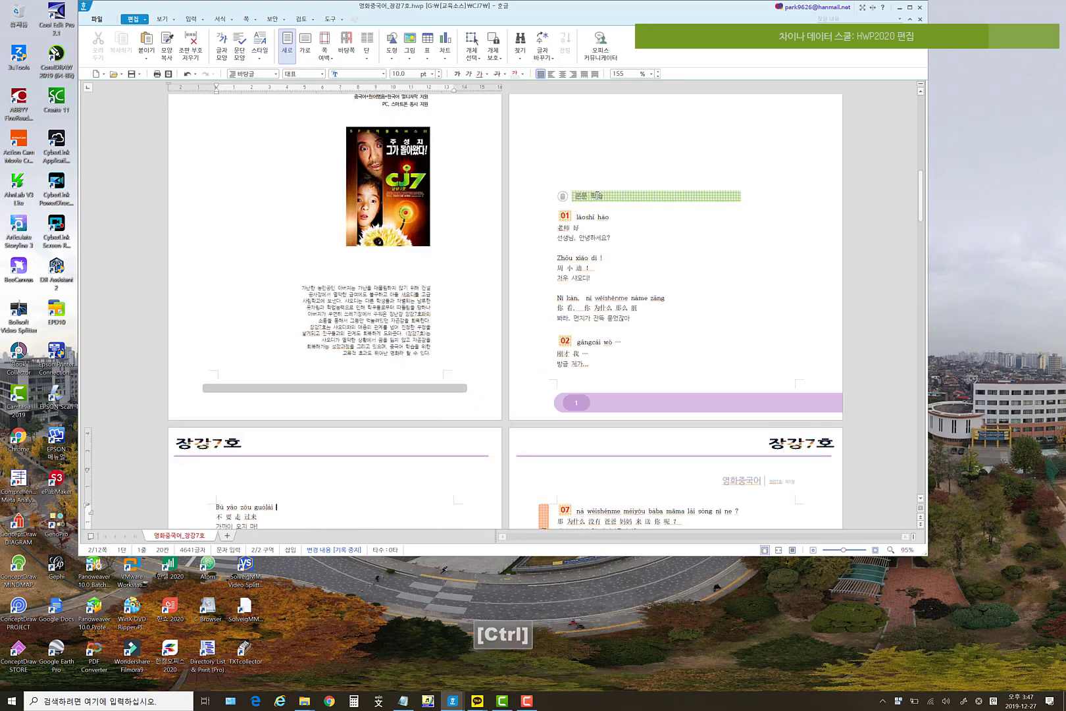
left_click(608, 195)
left_click(693, 196)
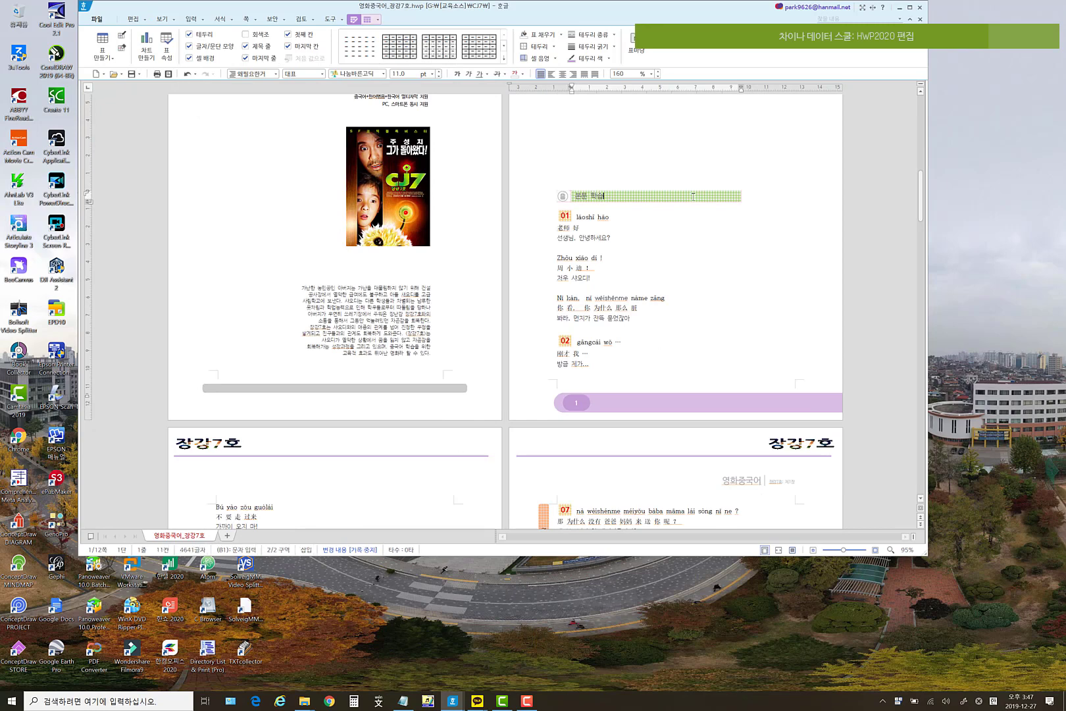
left_click_drag(650, 197, 575, 196)
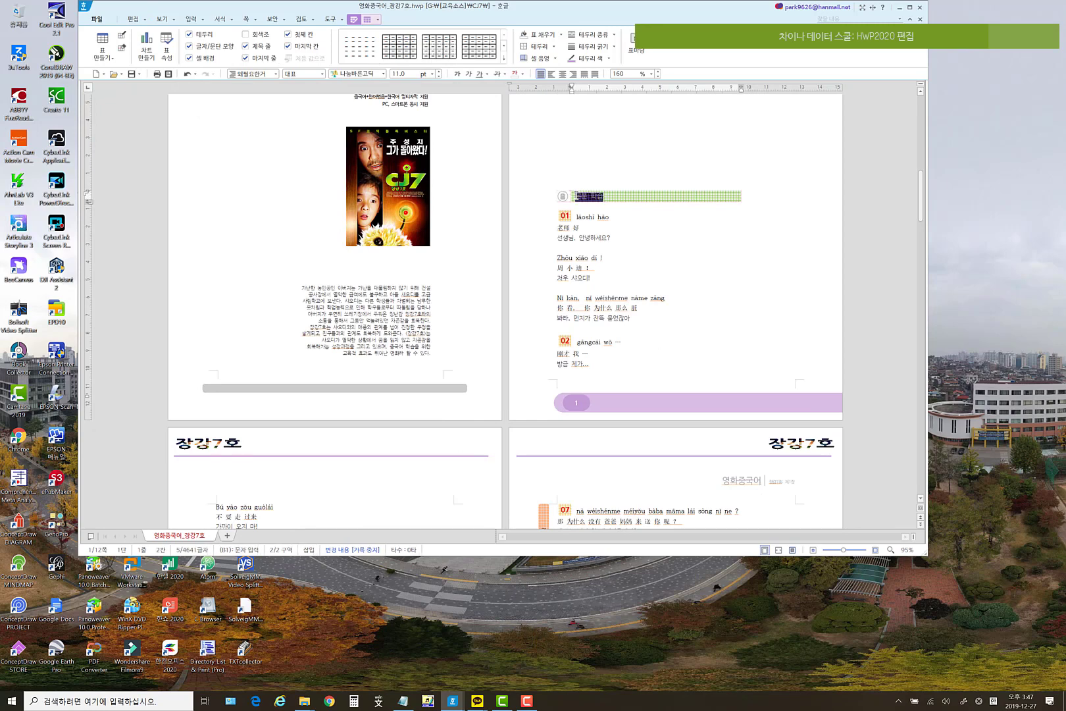
left_click(645, 229)
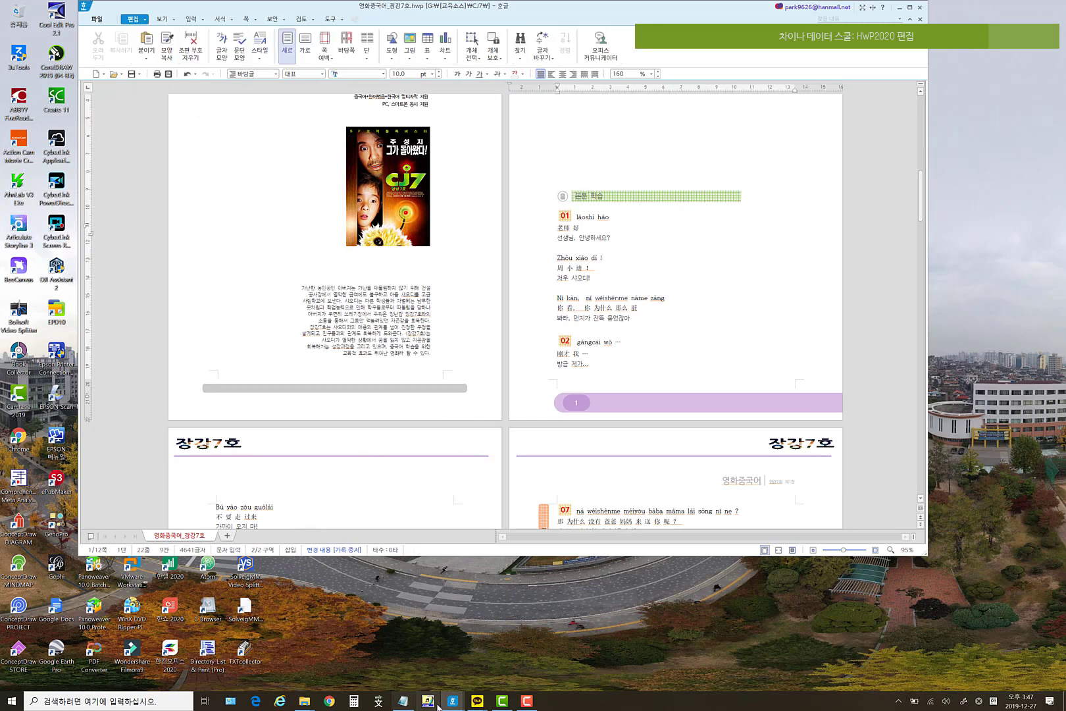
- Switch to the 빈 문서 2 document, add a new page after the cover page and enter the heading 본문 학습 on it
mouse_move(453, 701)
left_click(558, 654)
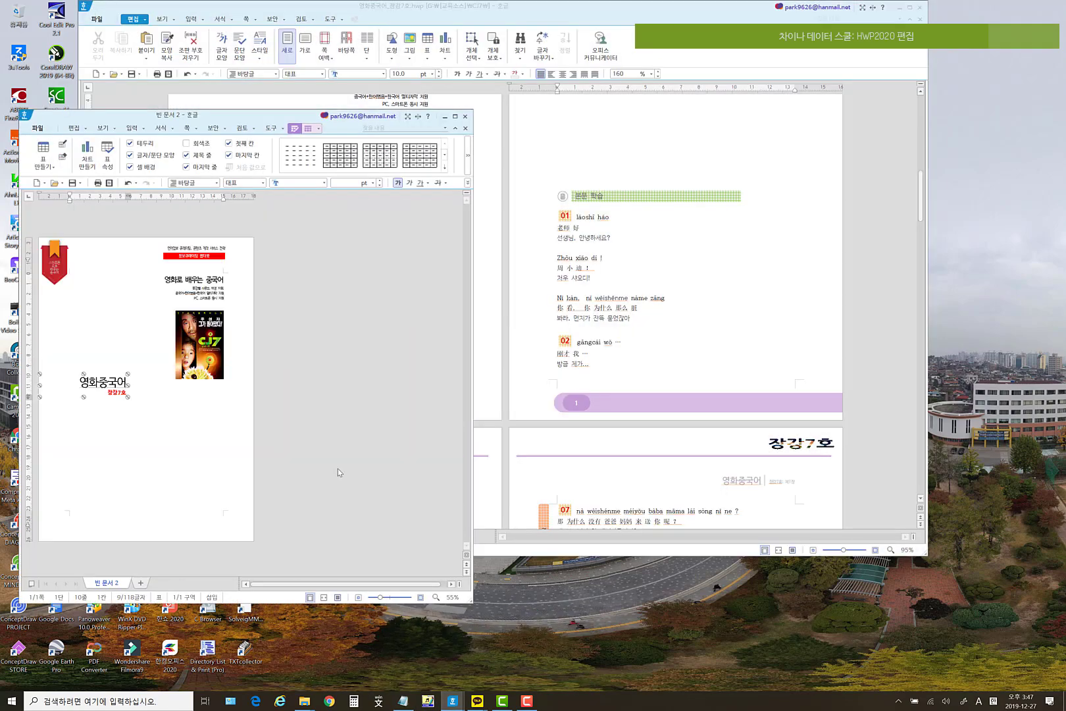
key("ctrl+Return")
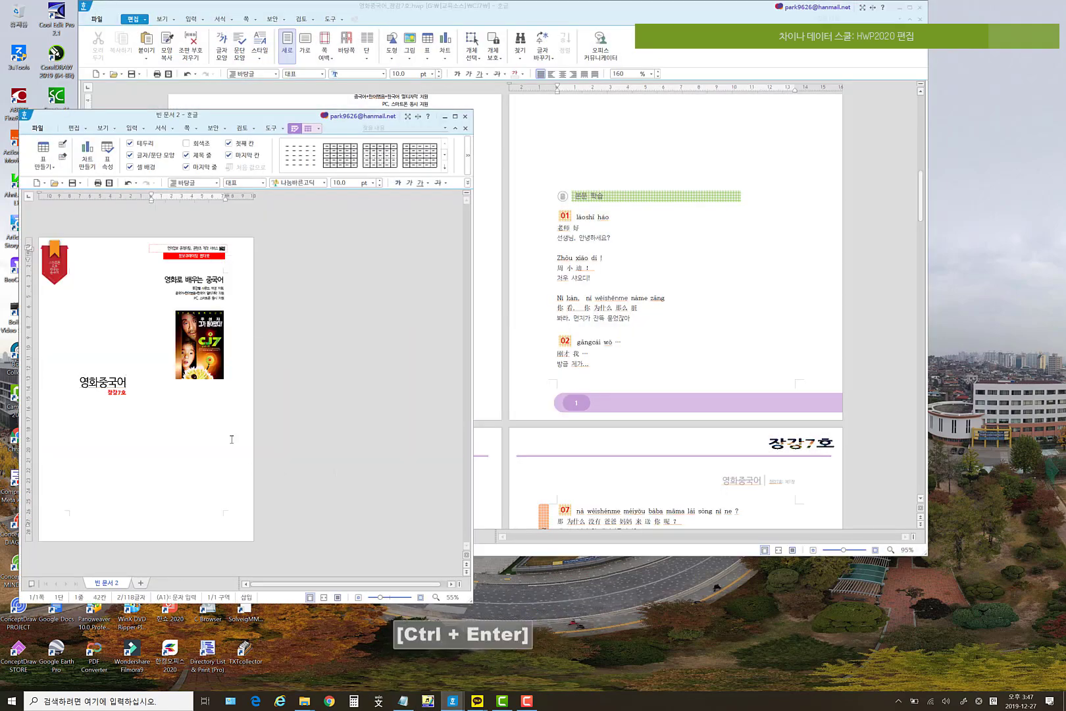
left_click(148, 405)
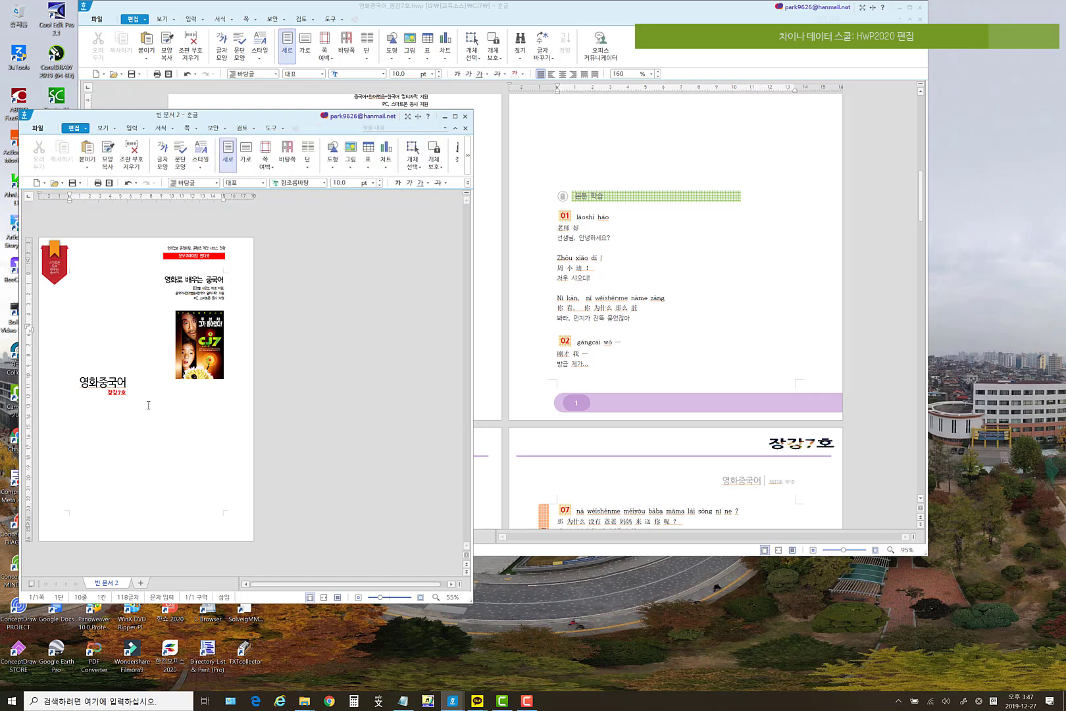
key("ctrl+Return")
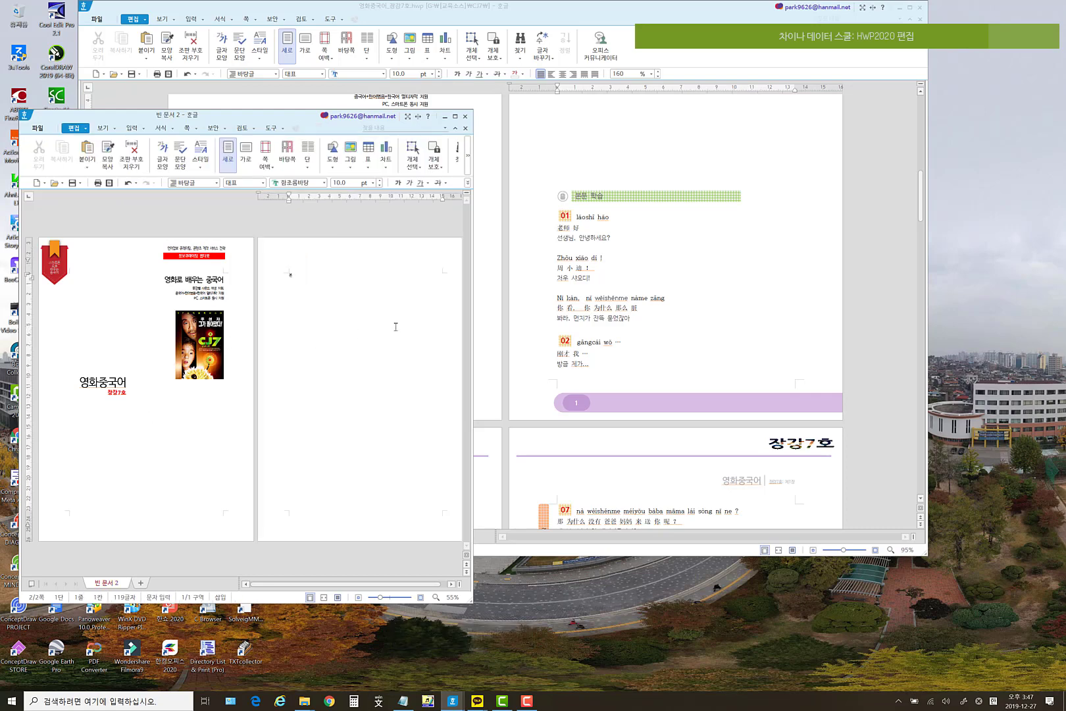
type("본문 학")
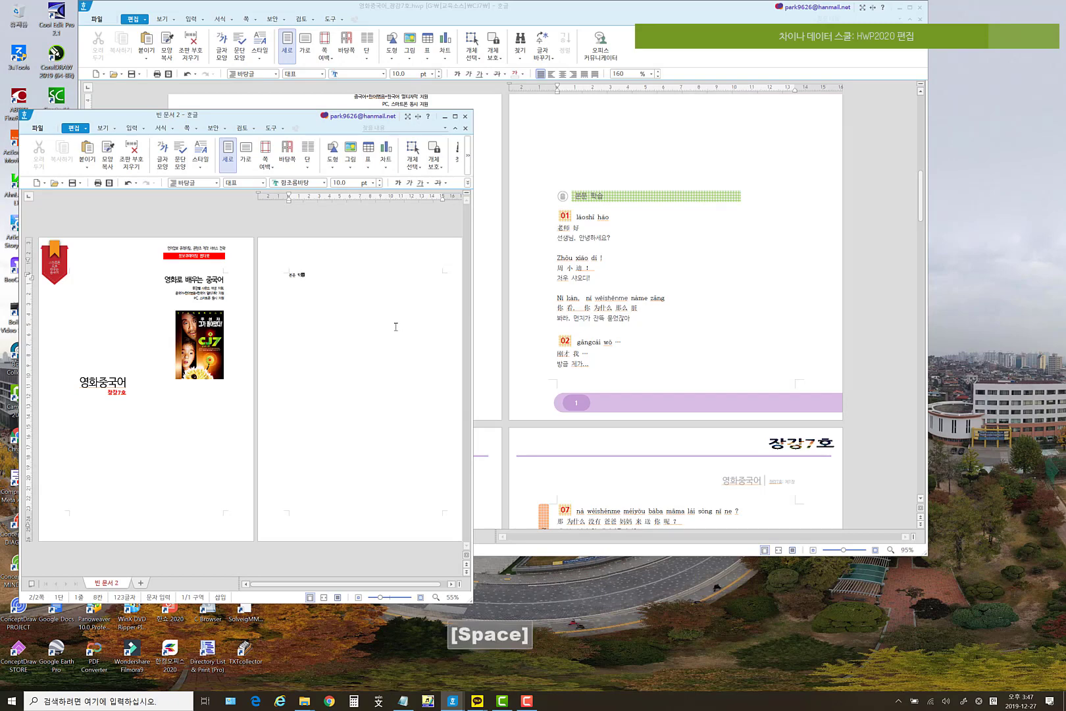
type("습")
- Format the 본문 학습 heading in the 나눔고딕 Extra font at 21 pt, widening the document window
left_click_drag(307, 275, 286, 275)
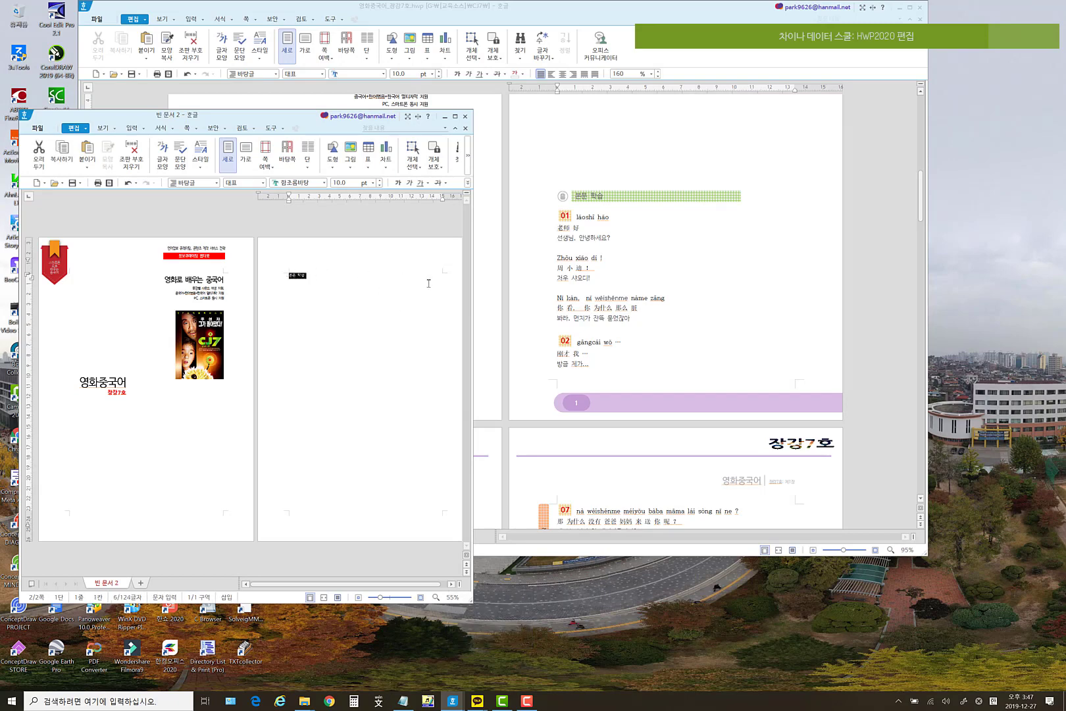
left_click_drag(473, 283, 570, 284)
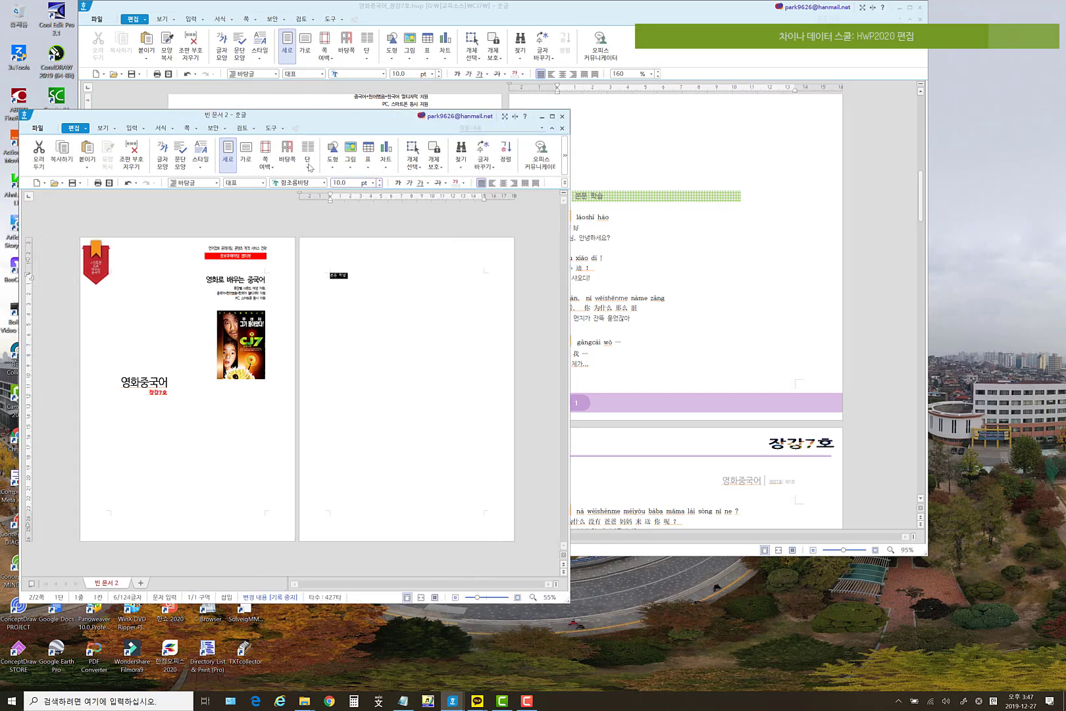
left_click(324, 183)
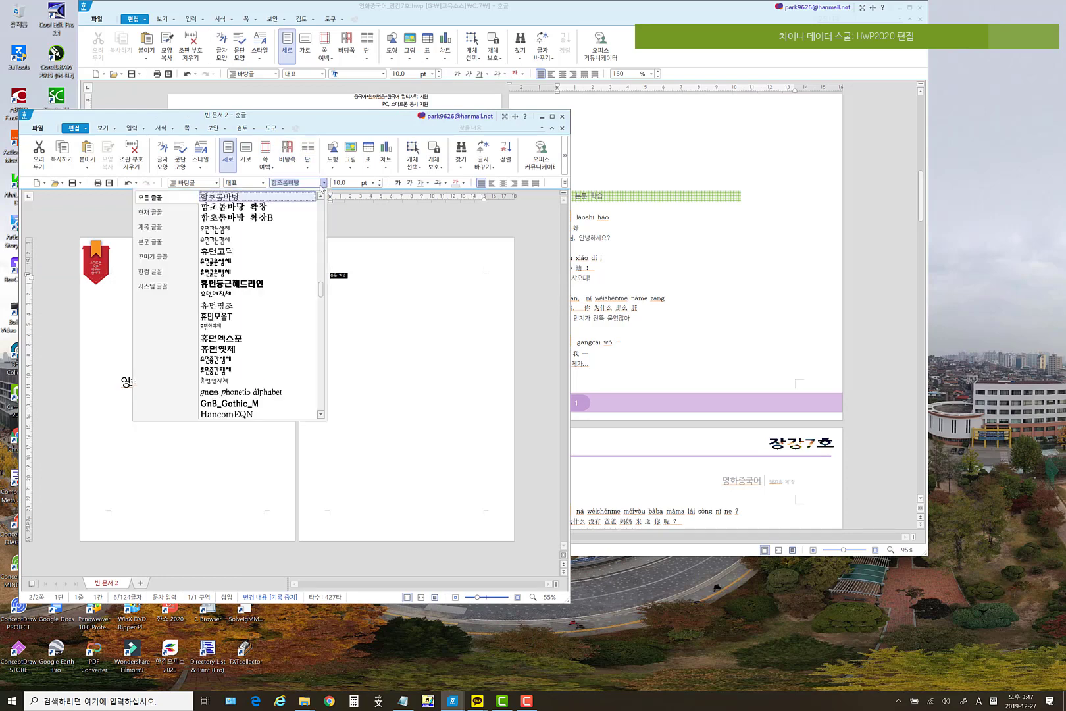
left_click_drag(320, 285, 321, 205)
left_click(265, 197)
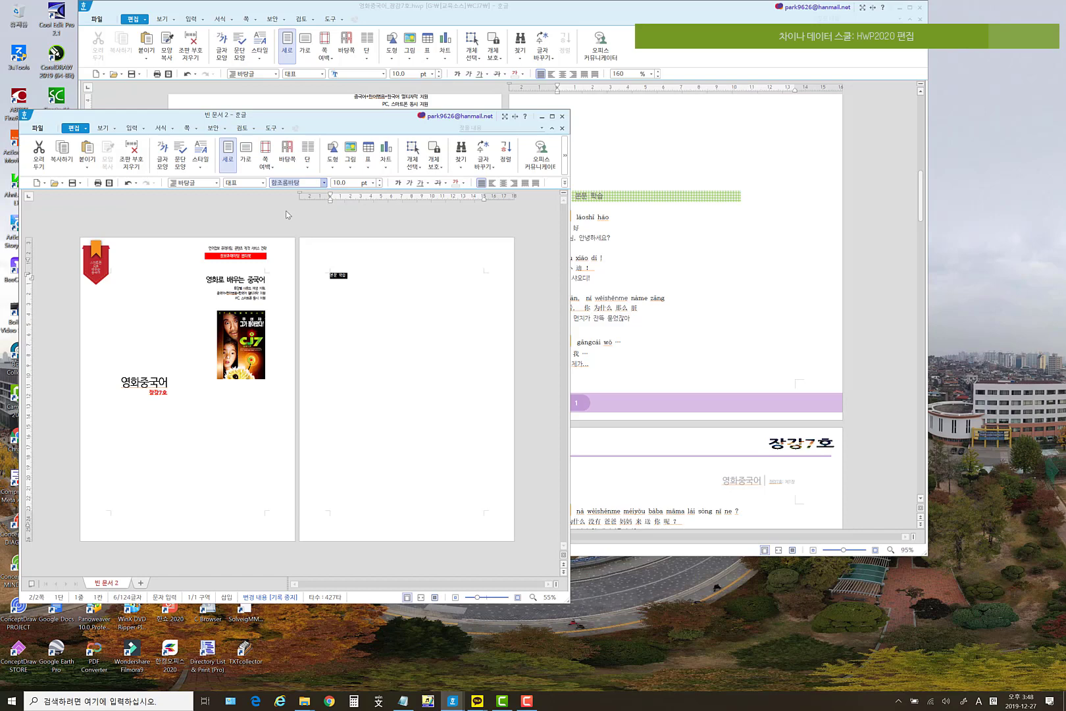
double_click(380, 180)
double_click(381, 181)
double_click(380, 180)
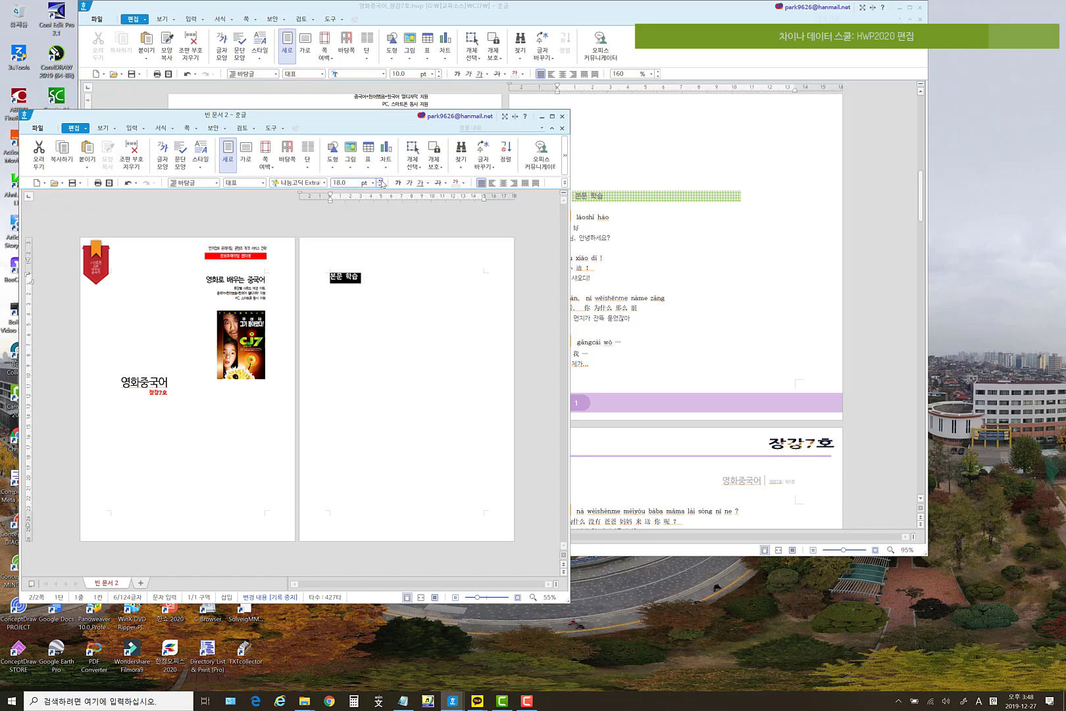
double_click(380, 180)
triple_click(380, 180)
left_click(355, 280)
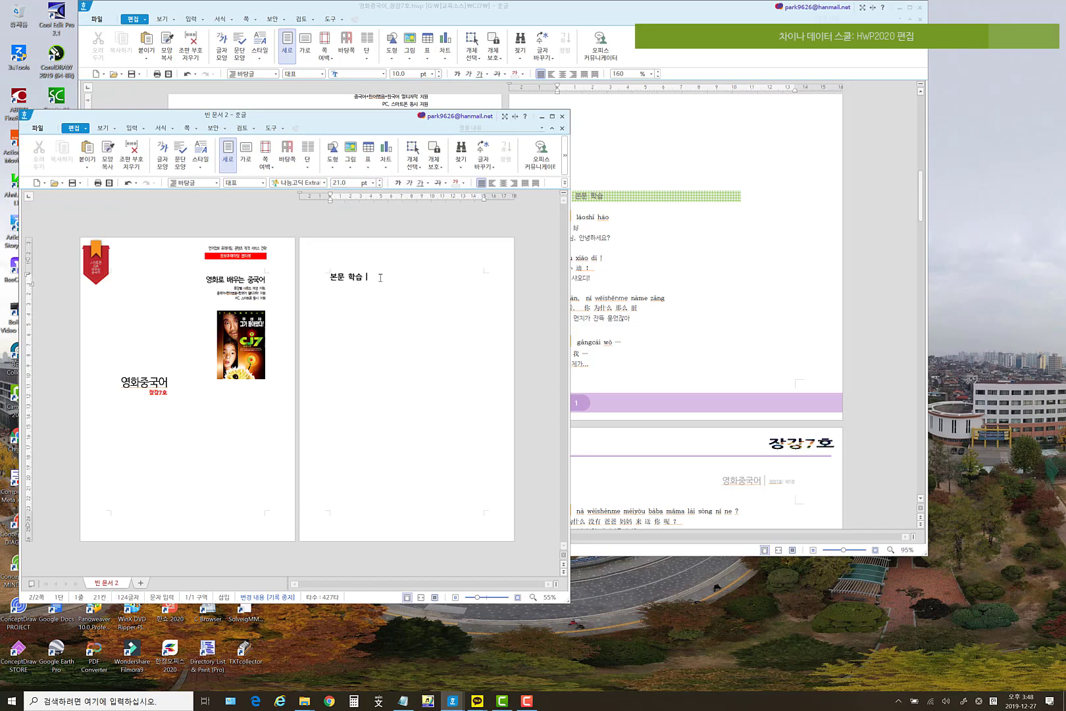
- Set a light purple background fill for the 본문 학습 heading in its paragraph shape settings
left_click_drag(380, 278, 326, 284)
right_click(351, 283)
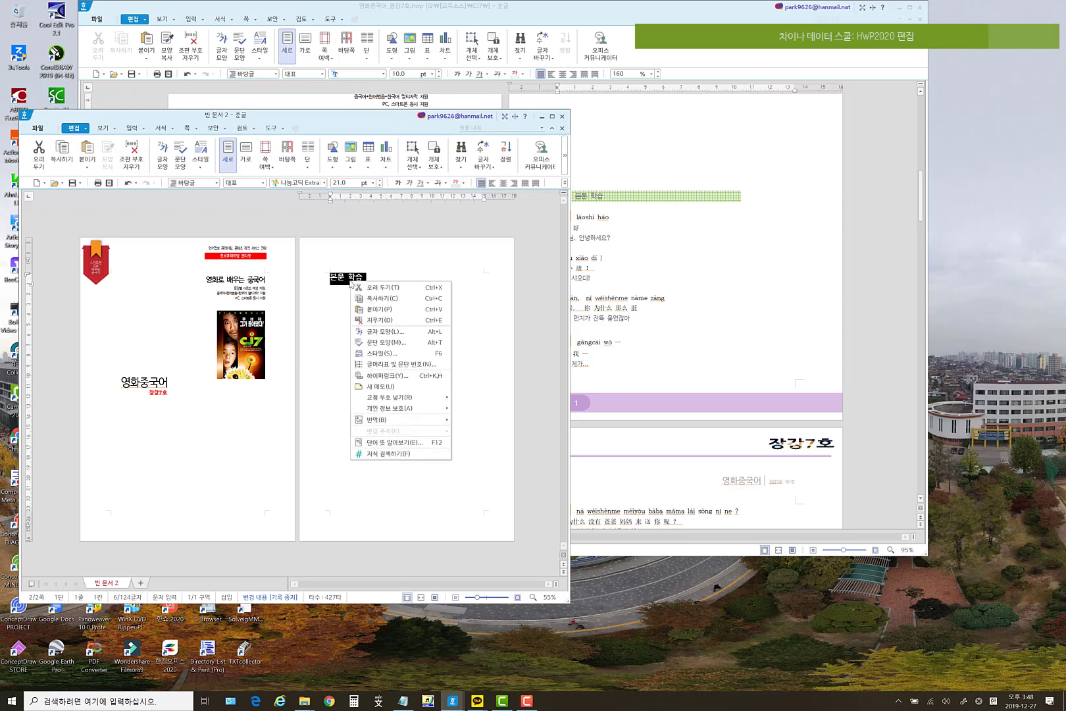
left_click(388, 343)
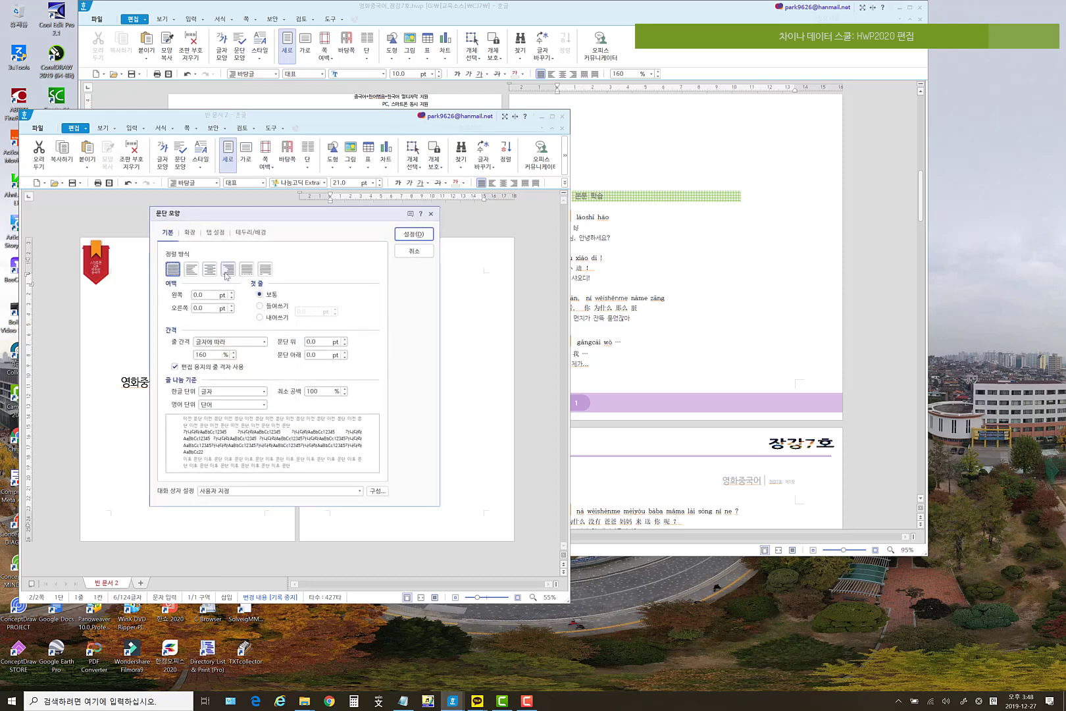
left_click(255, 233)
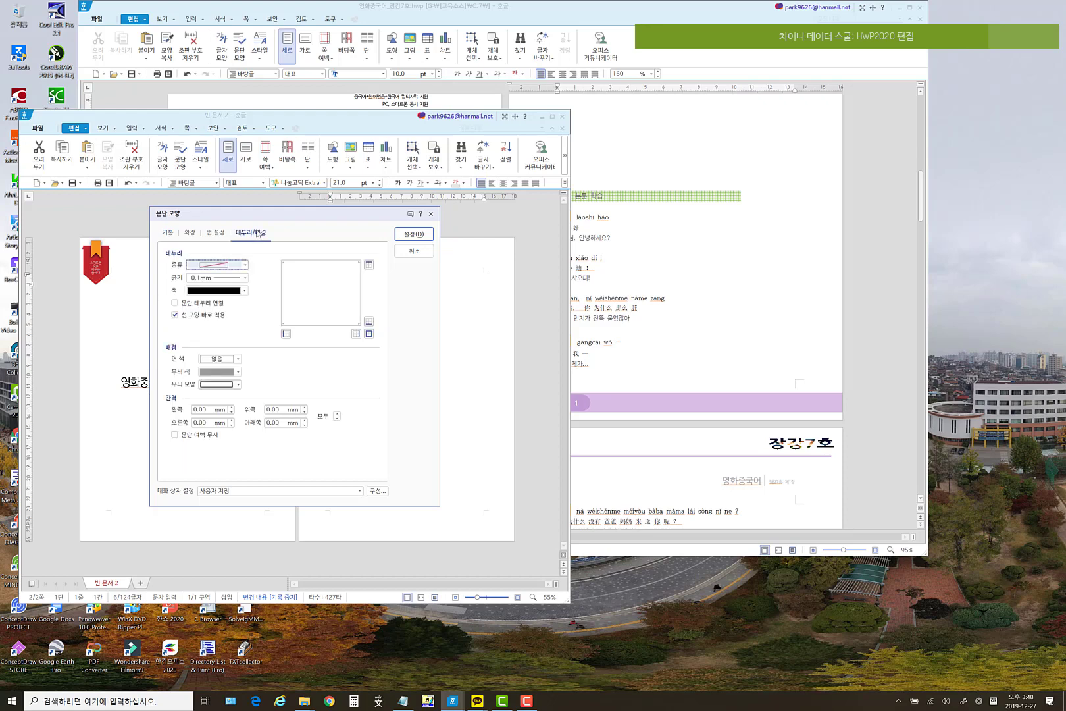
left_click(220, 234)
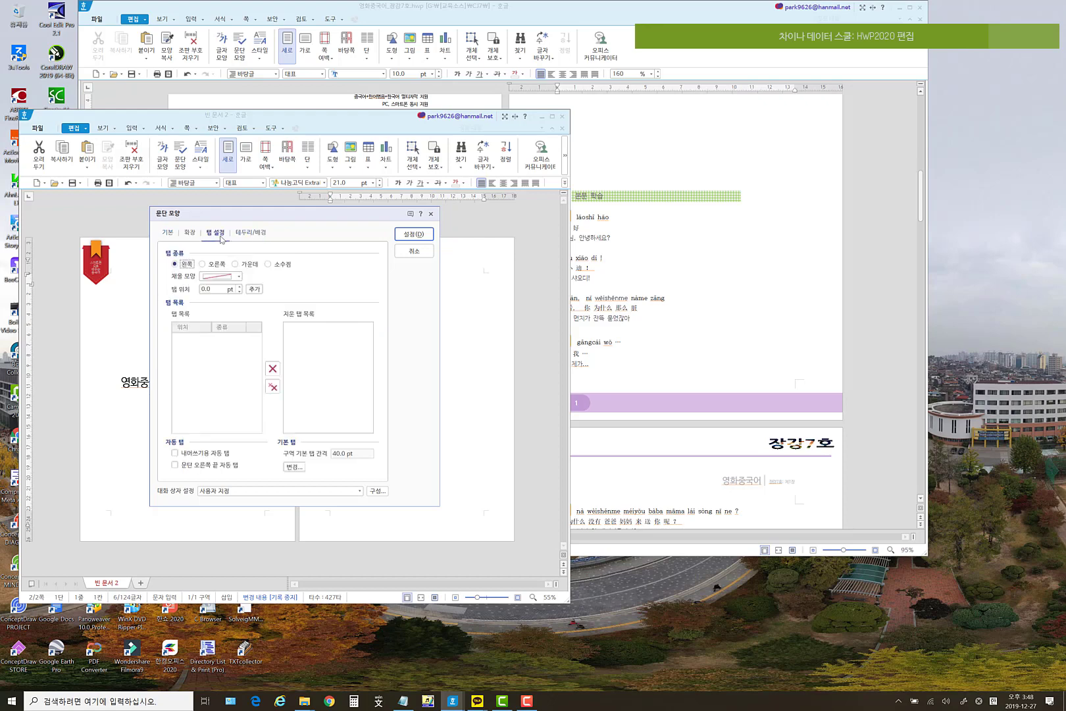
left_click(190, 233)
left_click(168, 234)
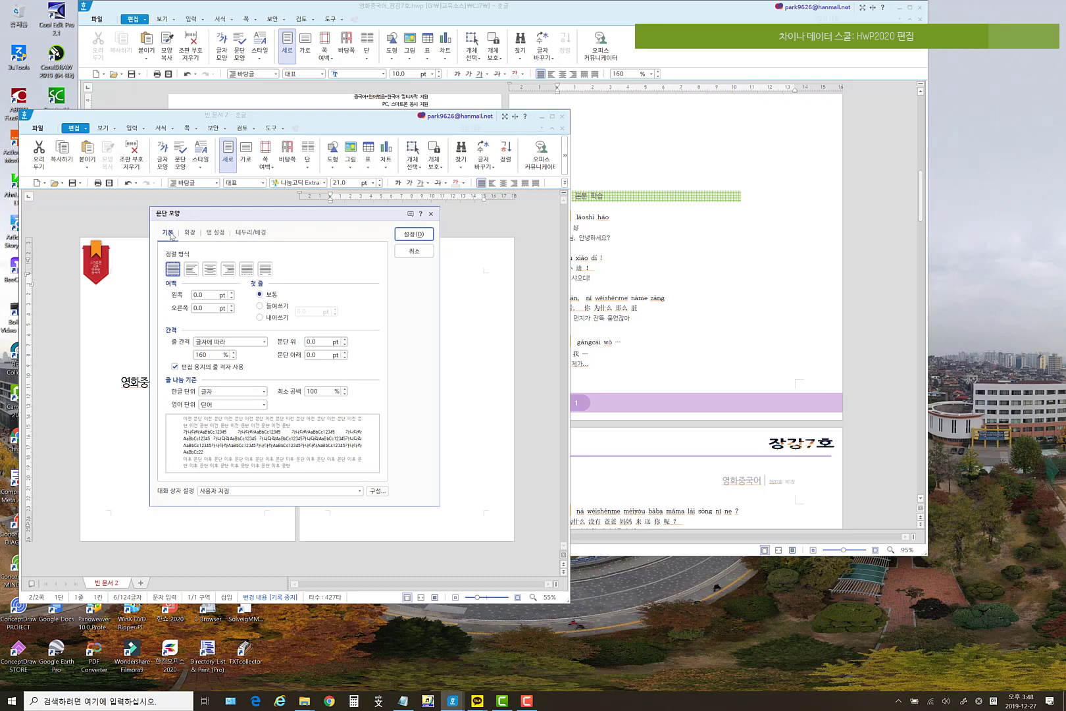
left_click(242, 234)
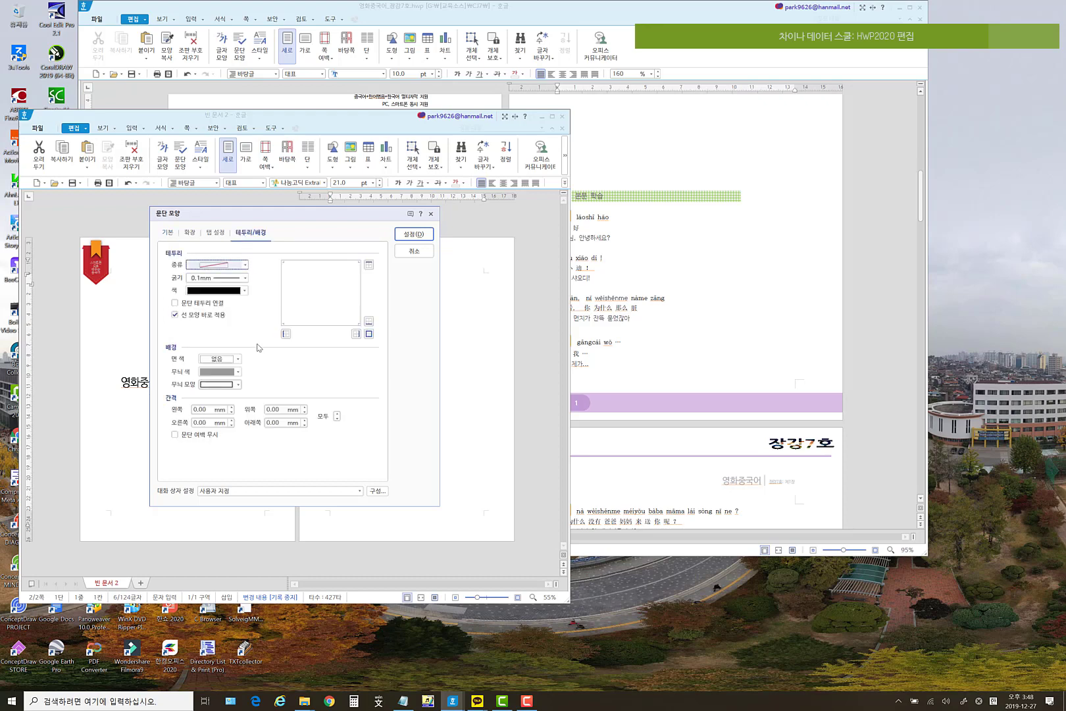
left_click(238, 360)
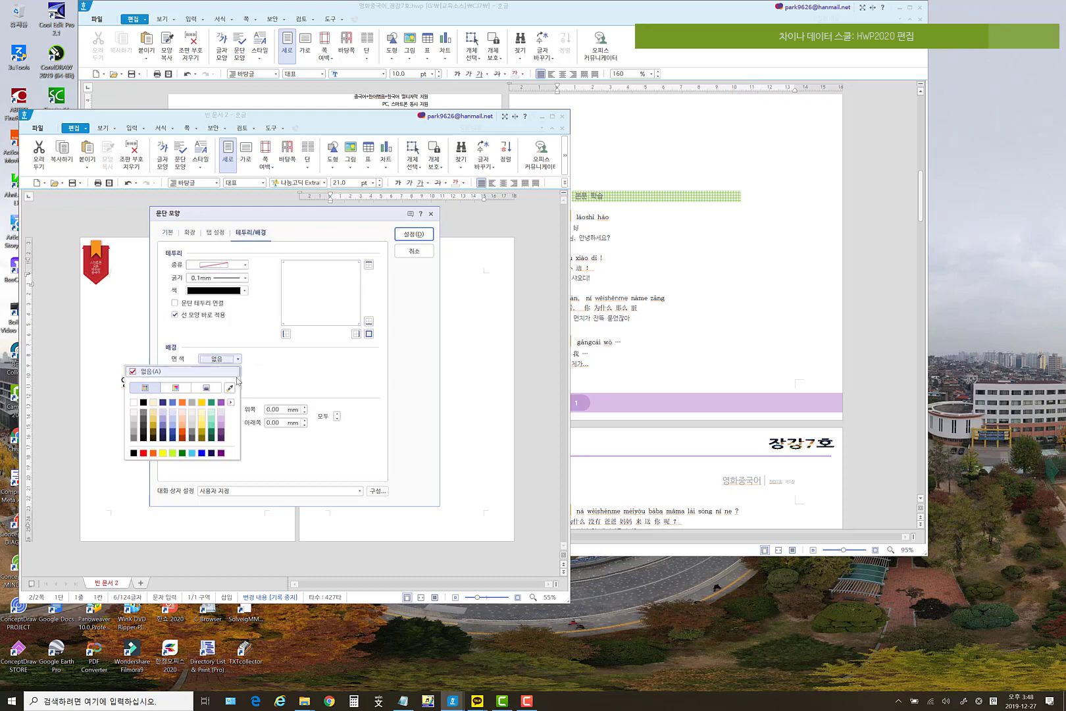
left_click(221, 417)
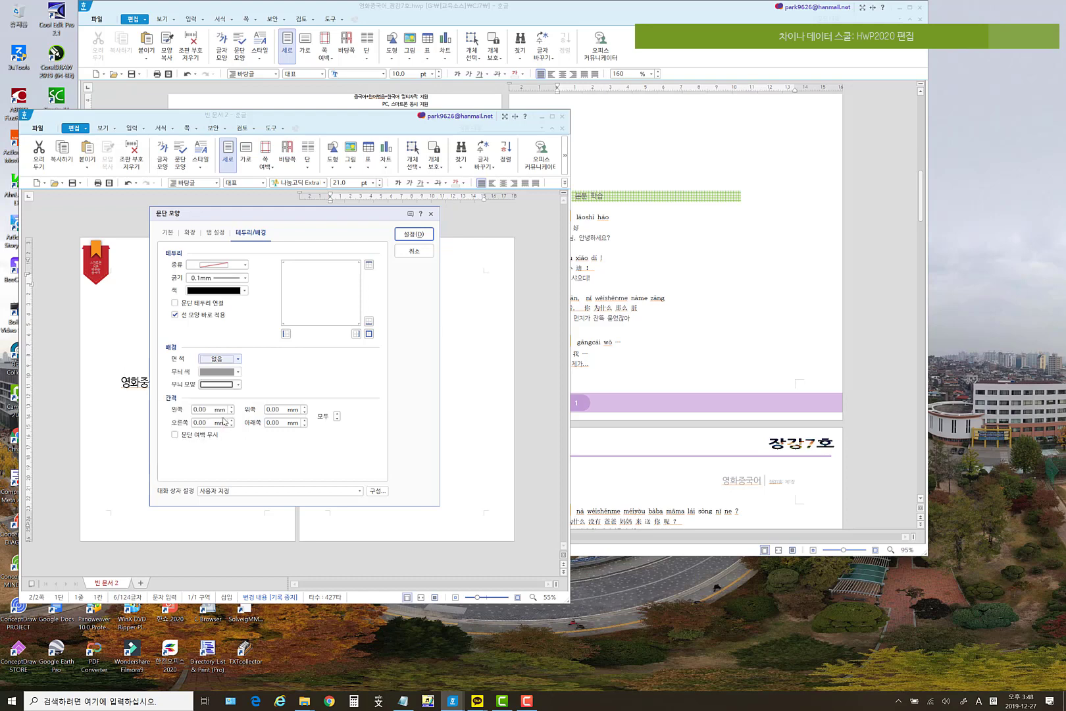
- Give the heading's paragraph background a grid pattern in a darker purple and apply the settings
left_click(235, 373)
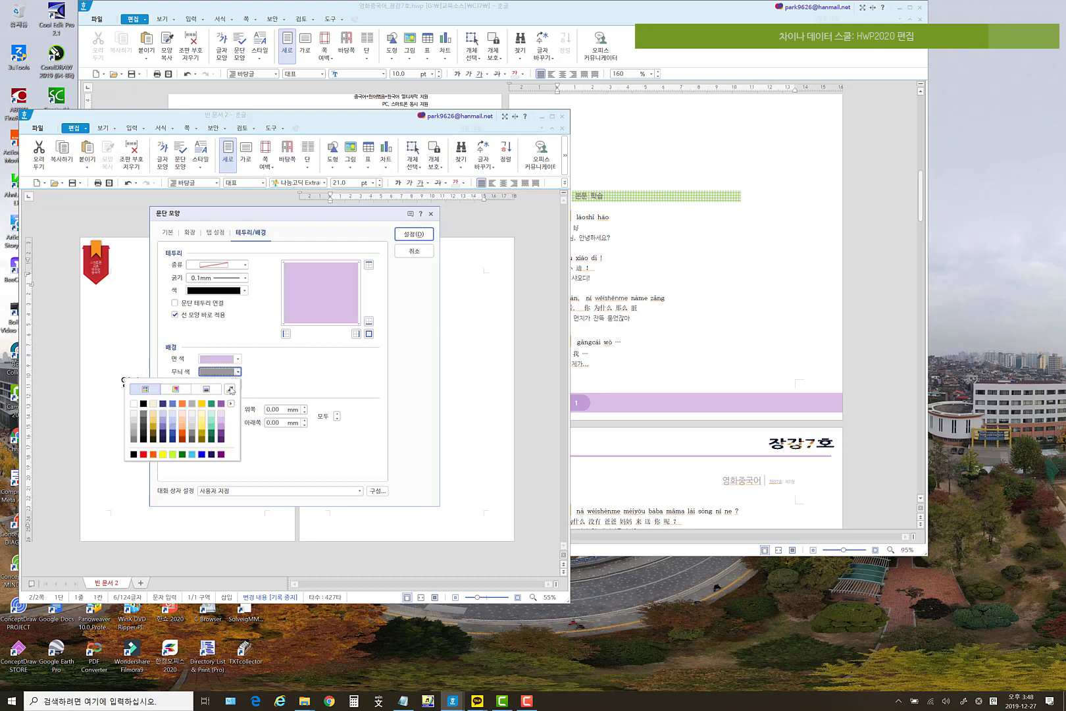
left_click(226, 428)
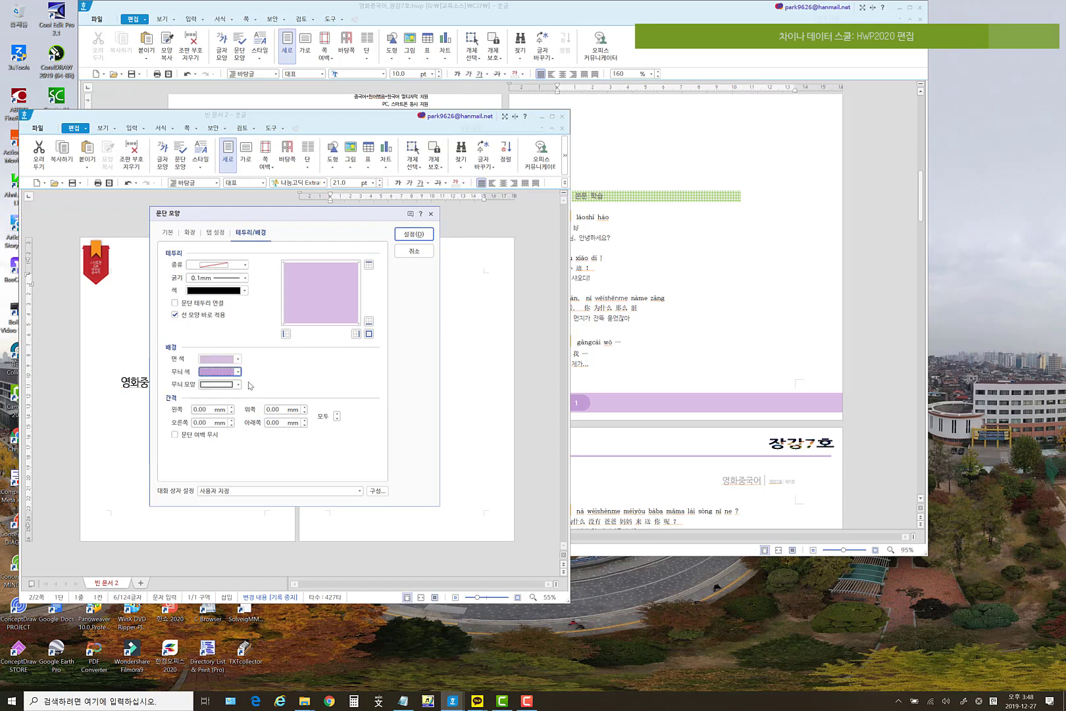
left_click(238, 385)
left_click(236, 437)
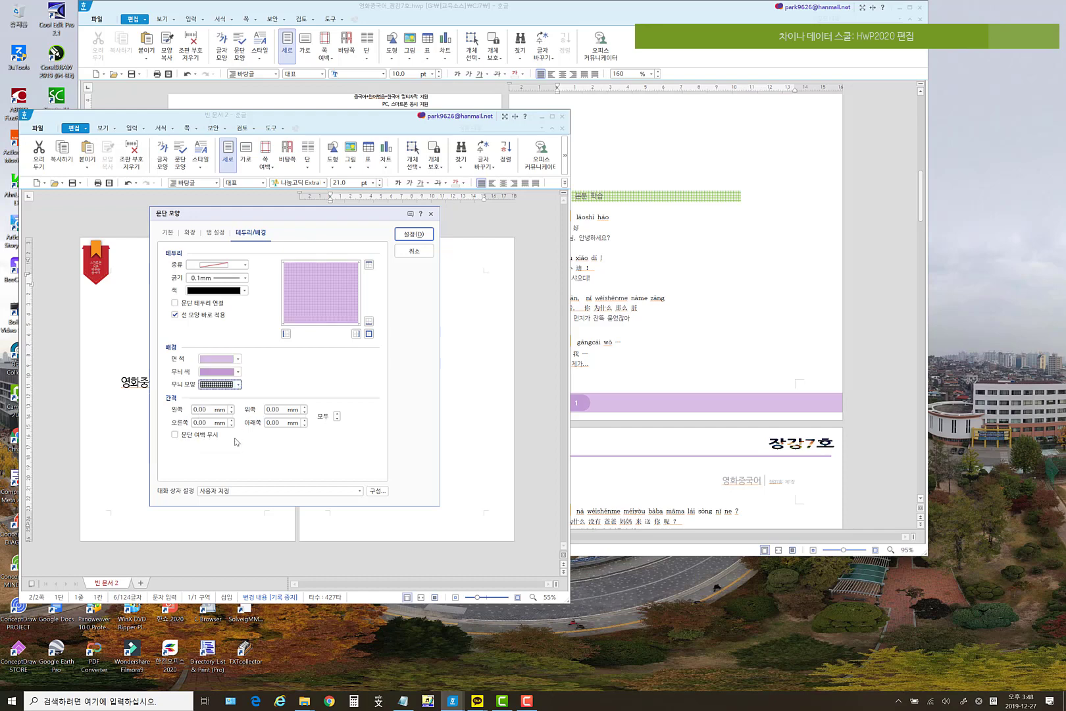
left_click(406, 236)
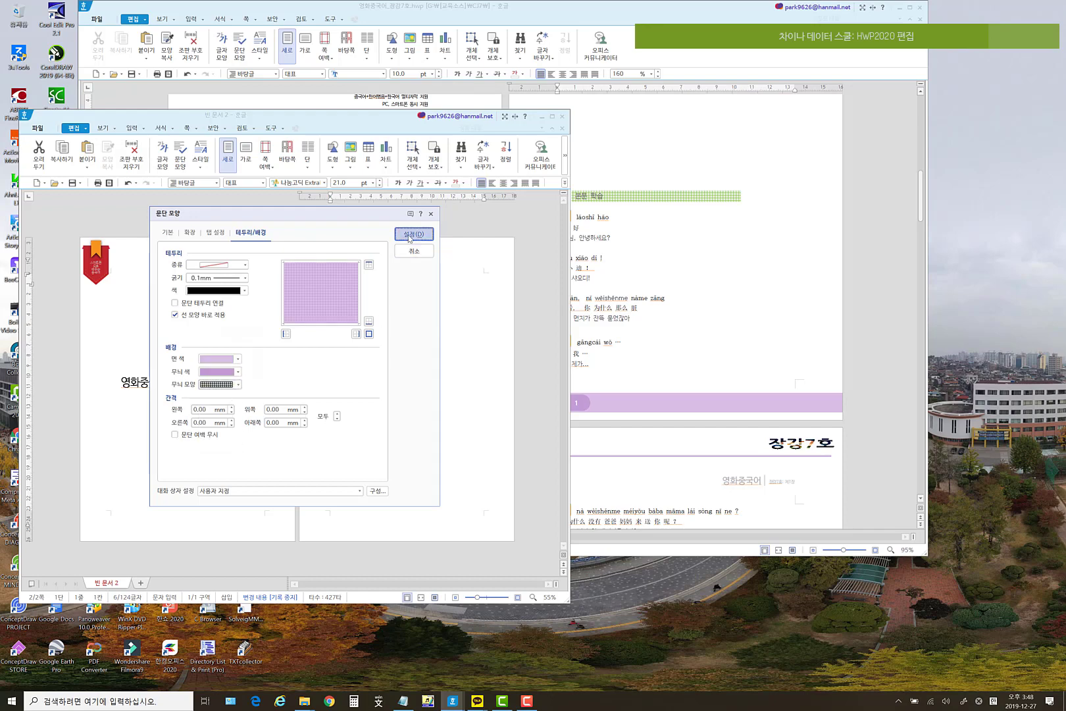
- Insert a space before the 본문 학습 heading text and review its paragraph border and background spacing settings
left_click(332, 277)
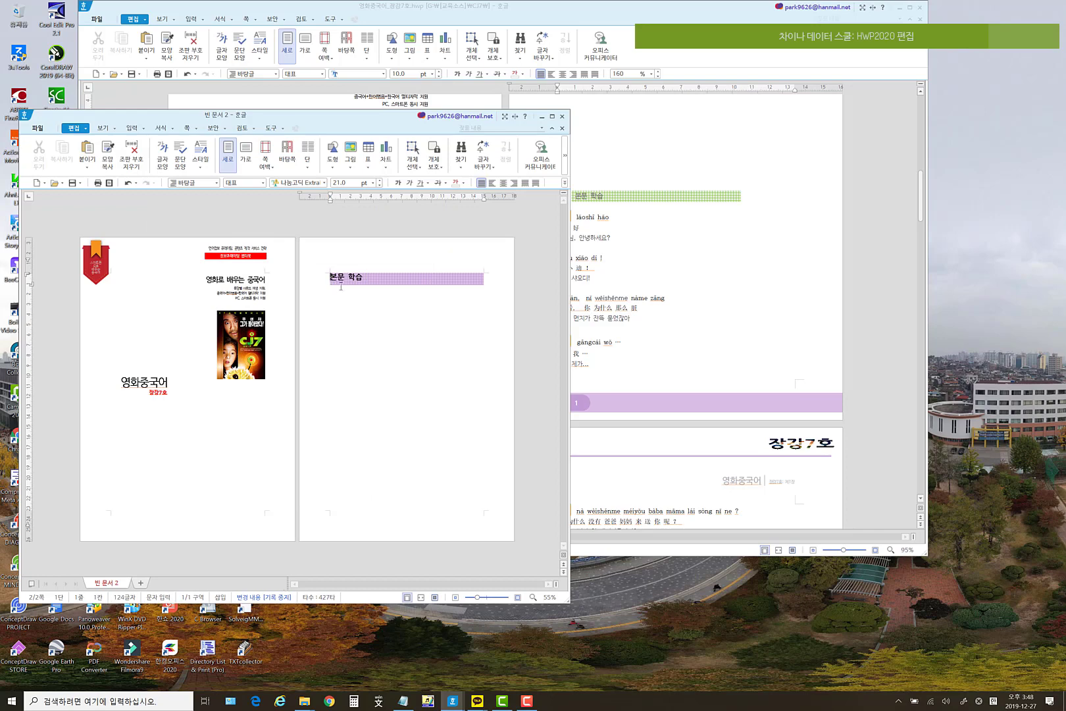
triple_click(369, 278)
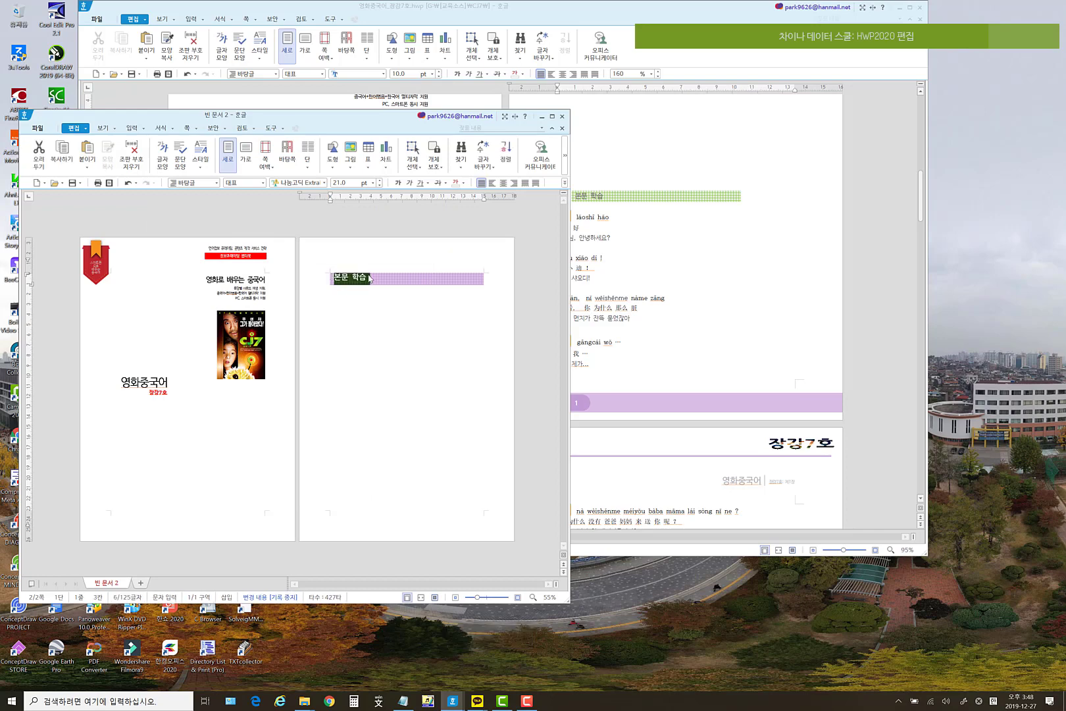
right_click(354, 279)
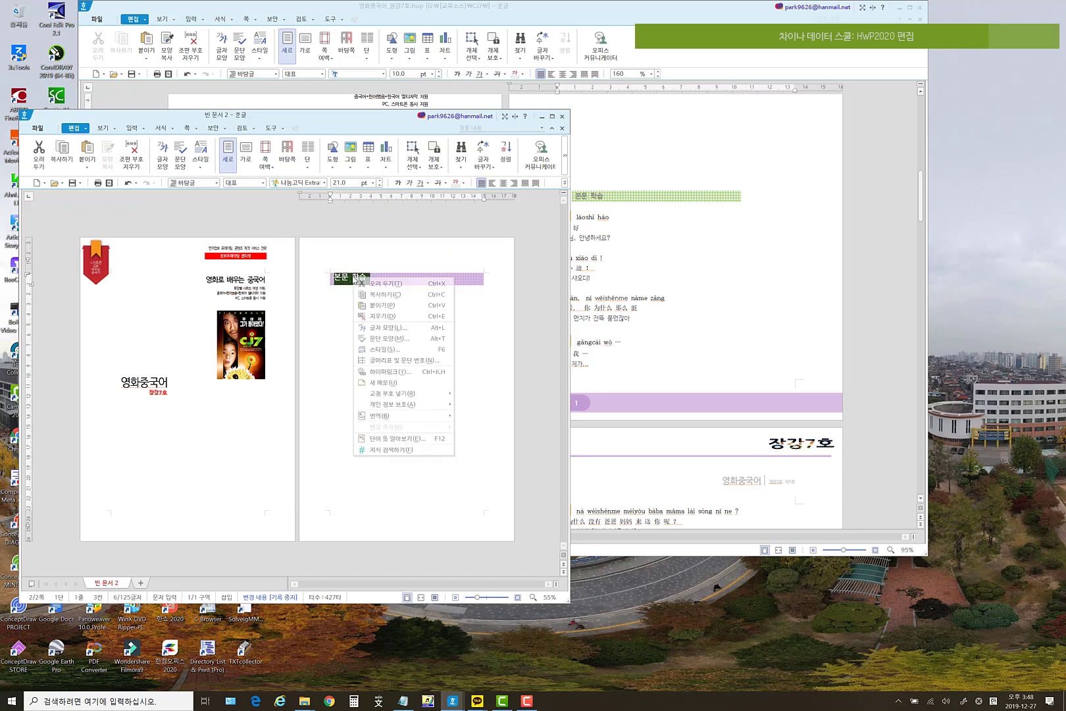
left_click(390, 337)
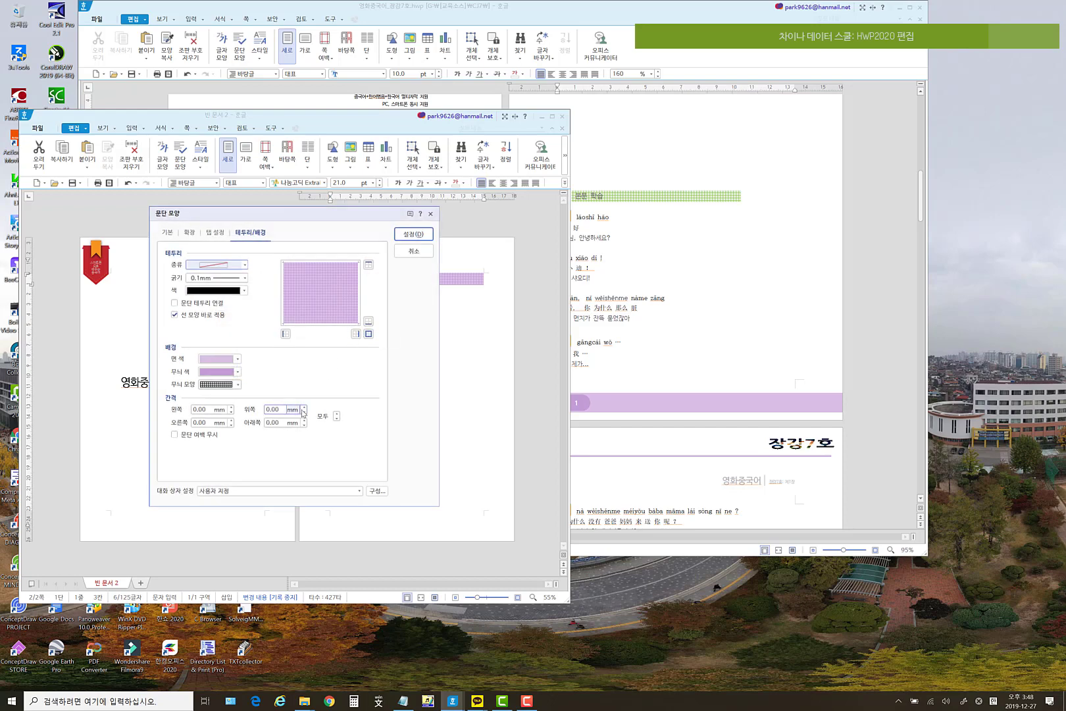
left_click(413, 234)
left_click(417, 316)
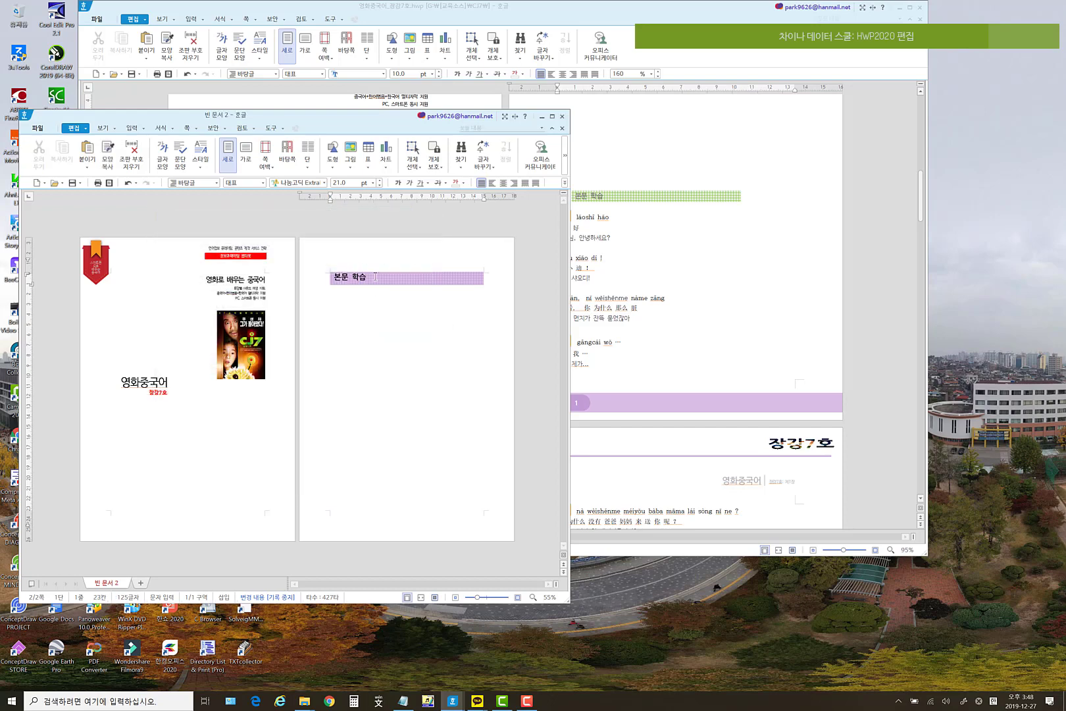
- Set the upper border/background spacing of the 본문 학습 heading paragraph to 3 mm and apply it
left_click_drag(375, 276, 330, 276)
right_click(343, 279)
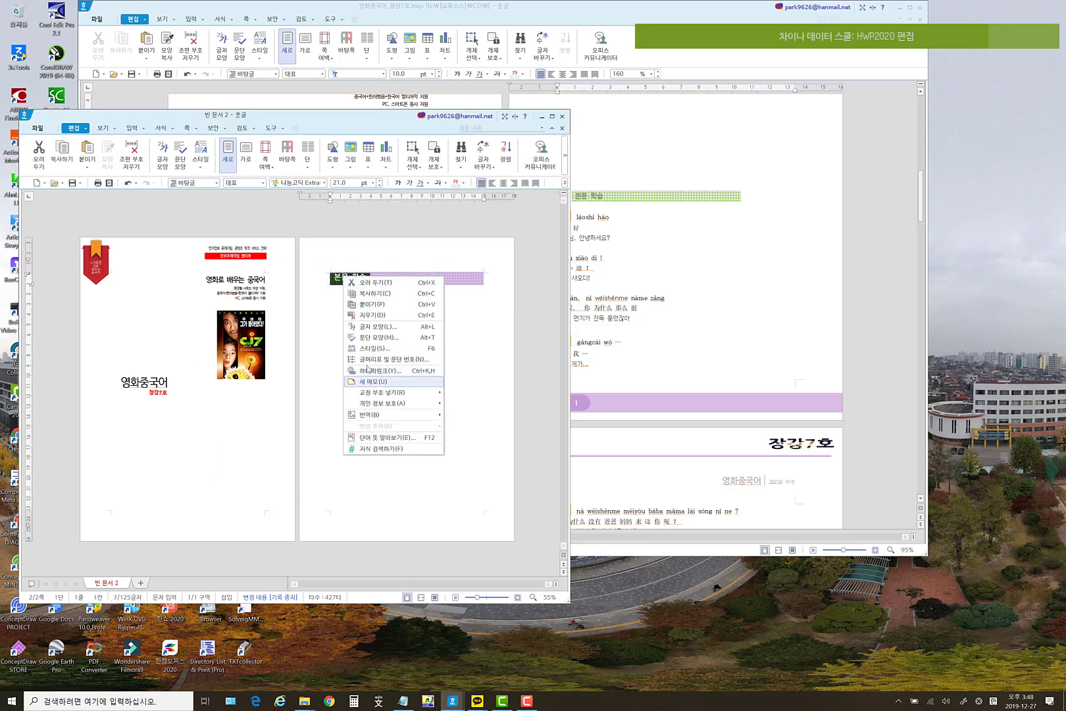
left_click(376, 341)
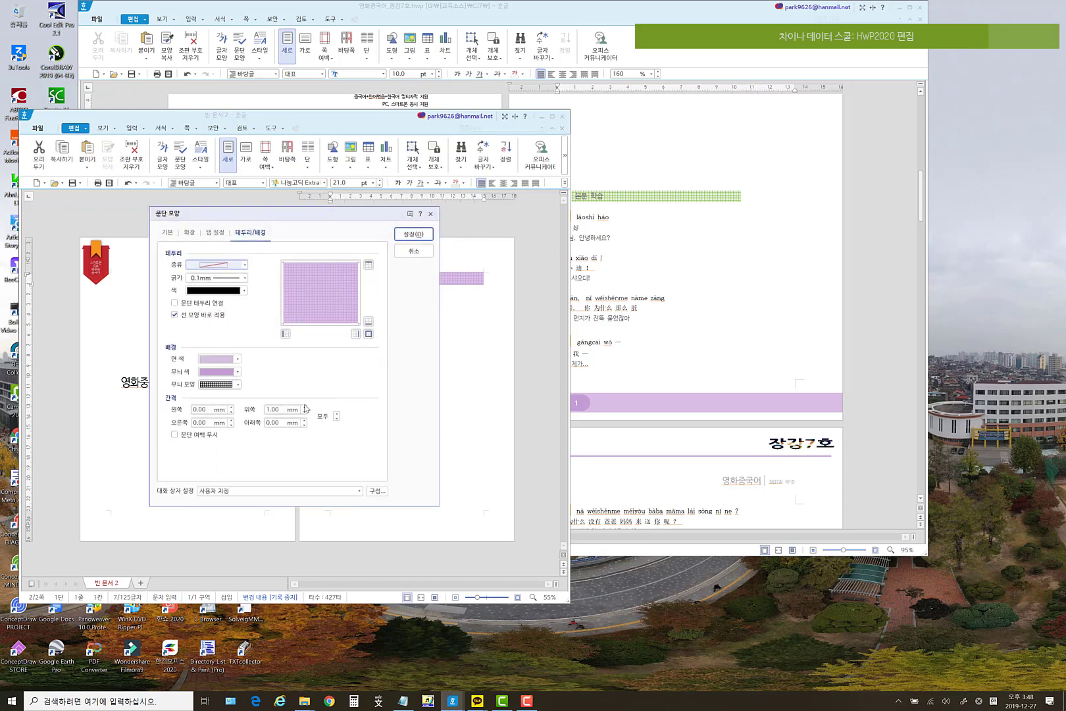
left_click(304, 407)
left_click(303, 407)
left_click(413, 233)
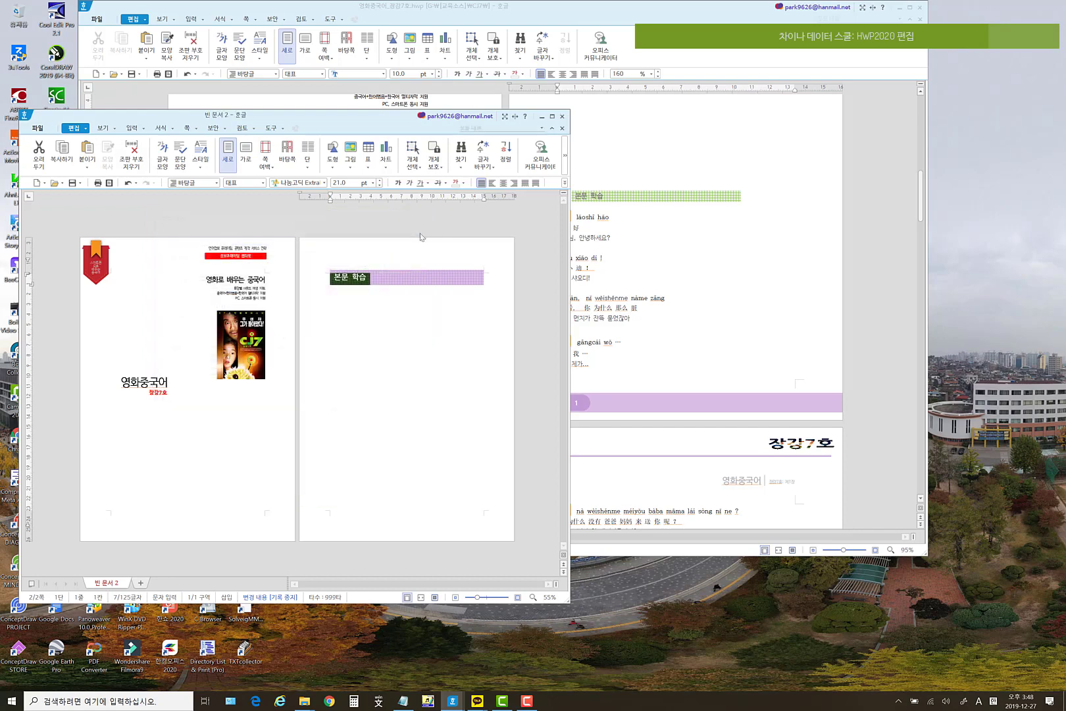
left_click(406, 306)
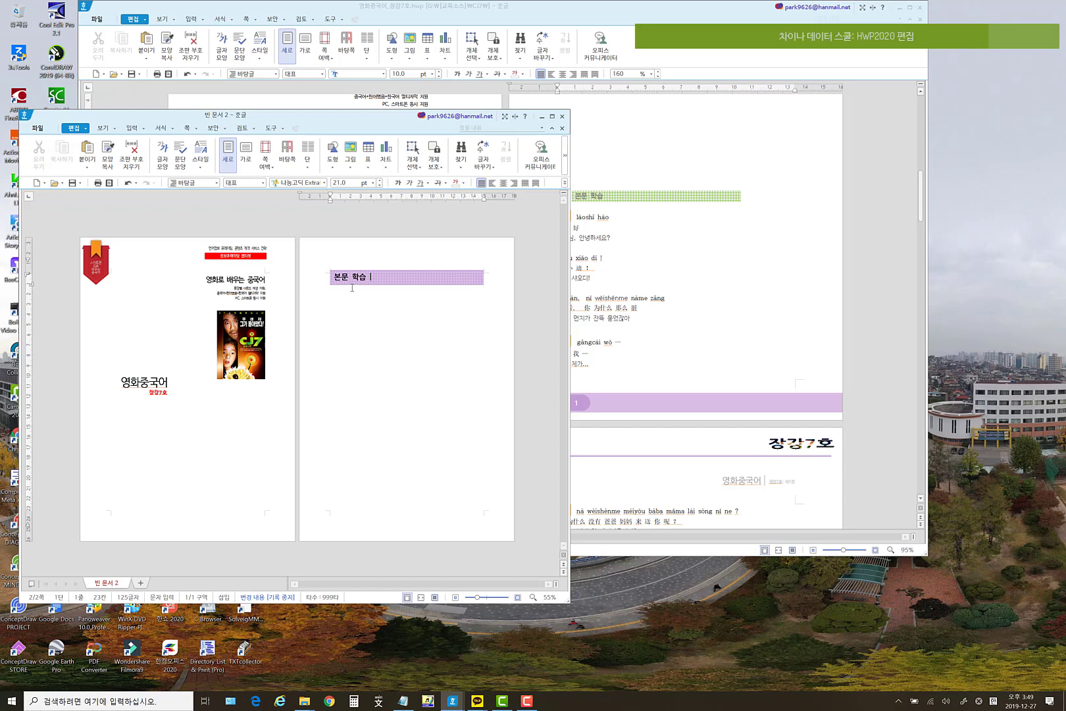
left_click(331, 273)
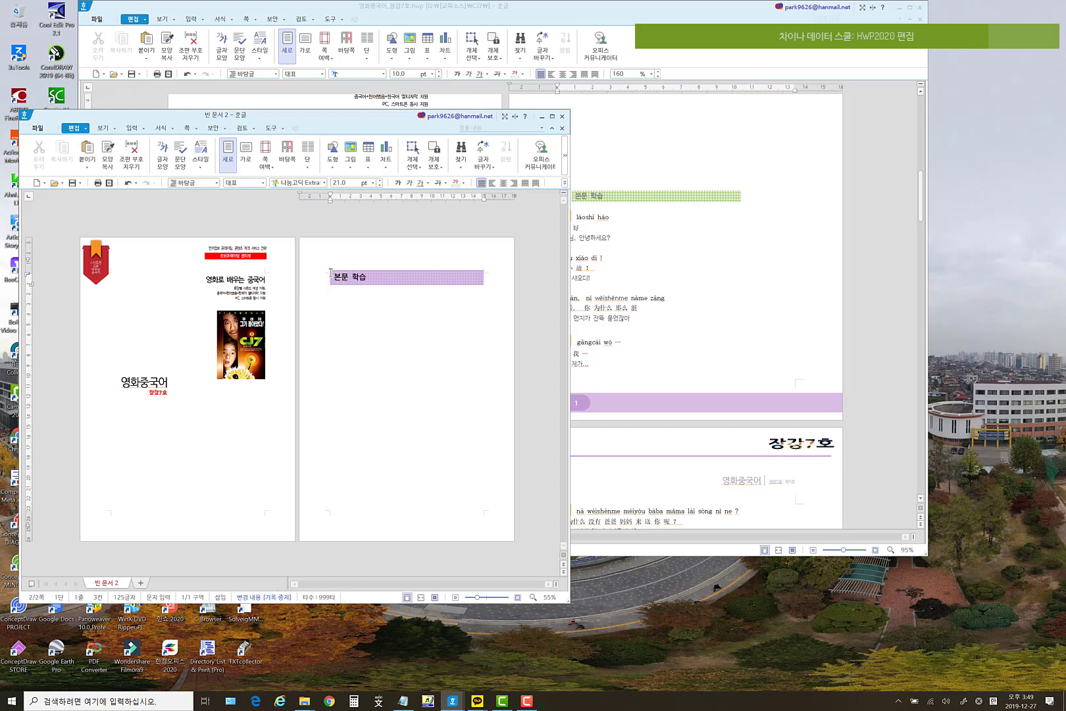
left_click_drag(331, 272, 375, 296)
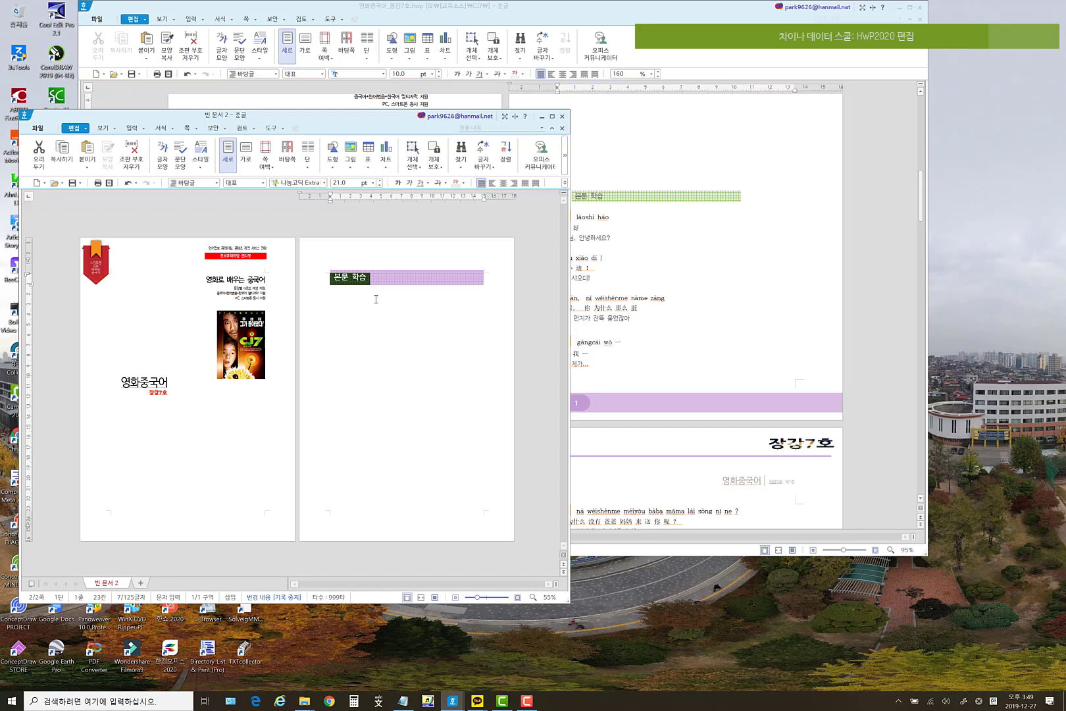
left_click(382, 326)
- Insert blank lines from the middle of the cover page onward to push the 본문 학습 heading onto the third page
left_click(211, 449)
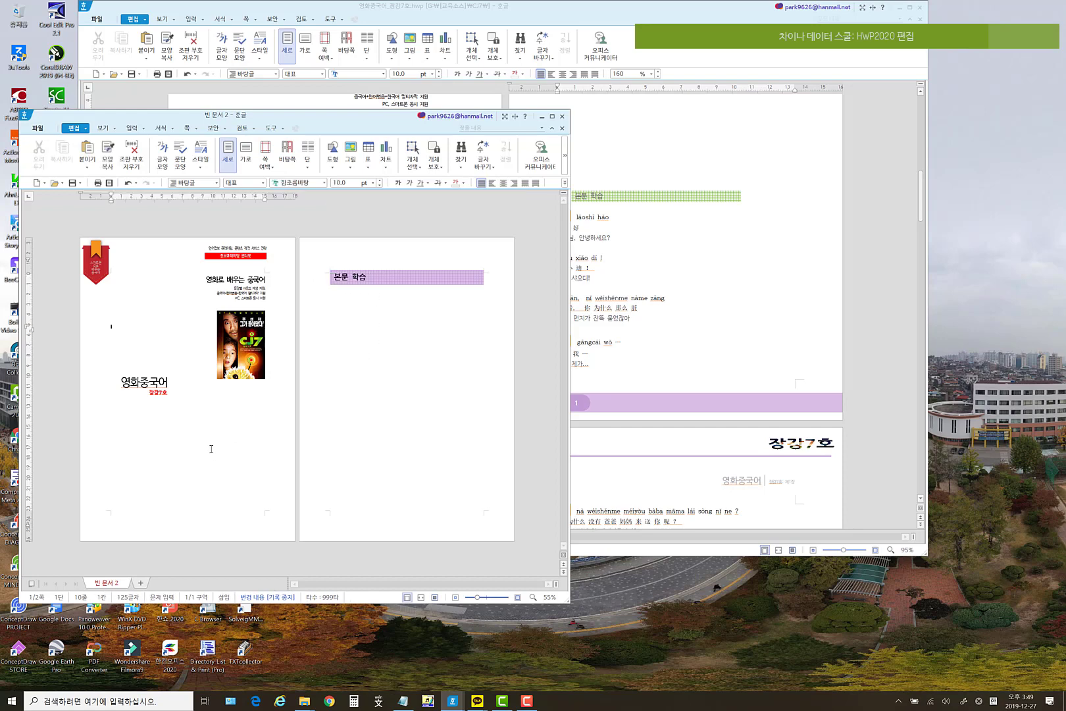
key("Return")
key("Return")
key("Return")
key("Return")
key("Return")
key("Return")
key("Return")
key("Return")
key("Return")
key("Return")
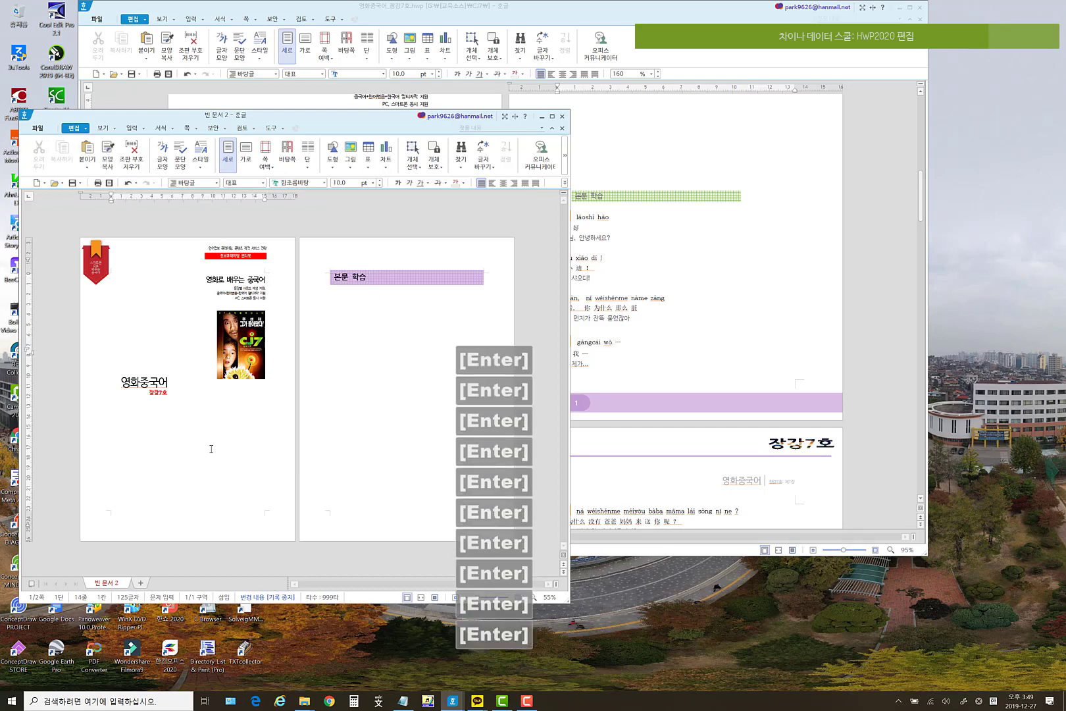
key("Return")
key("Return")
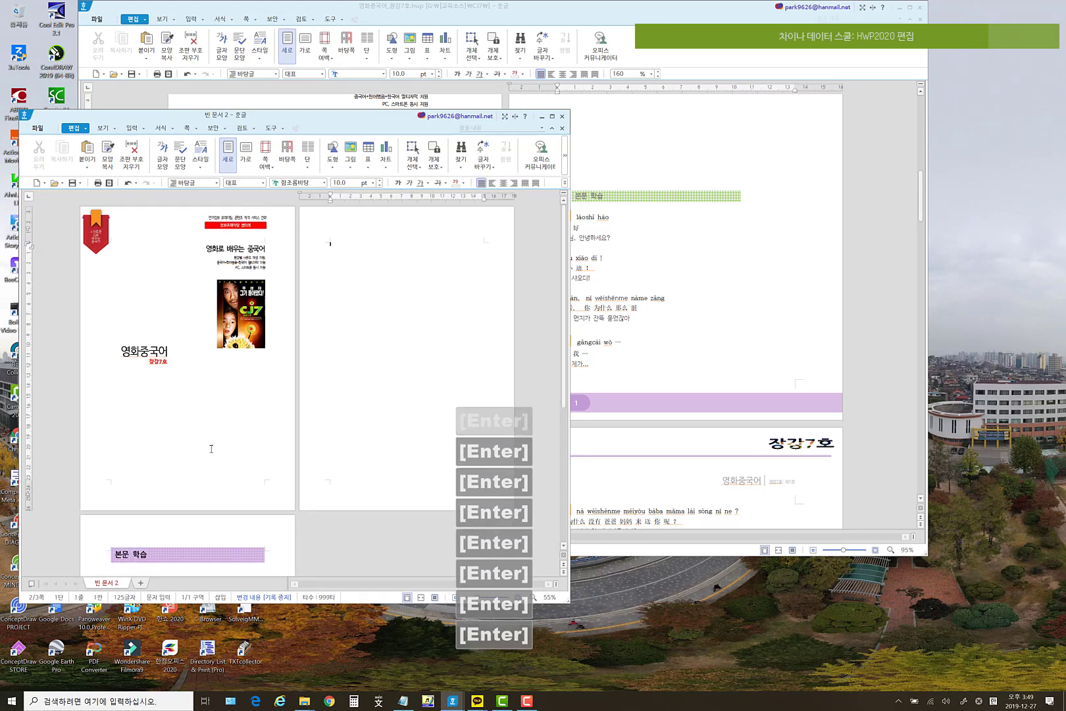
key("Return")
key("Return")
key("Return")
key("Return")
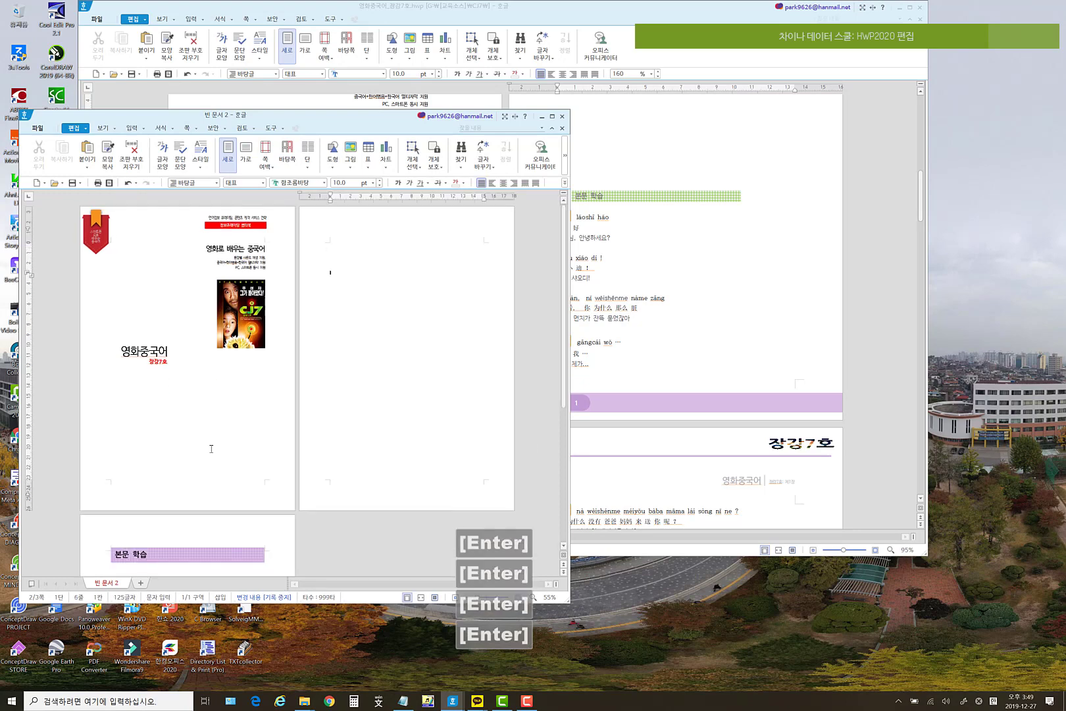
- Set the paragraph border of the 본문 학습 heading to a solid line 5 mm thick
scroll(223, 438, "down", 3)
left_click(151, 364)
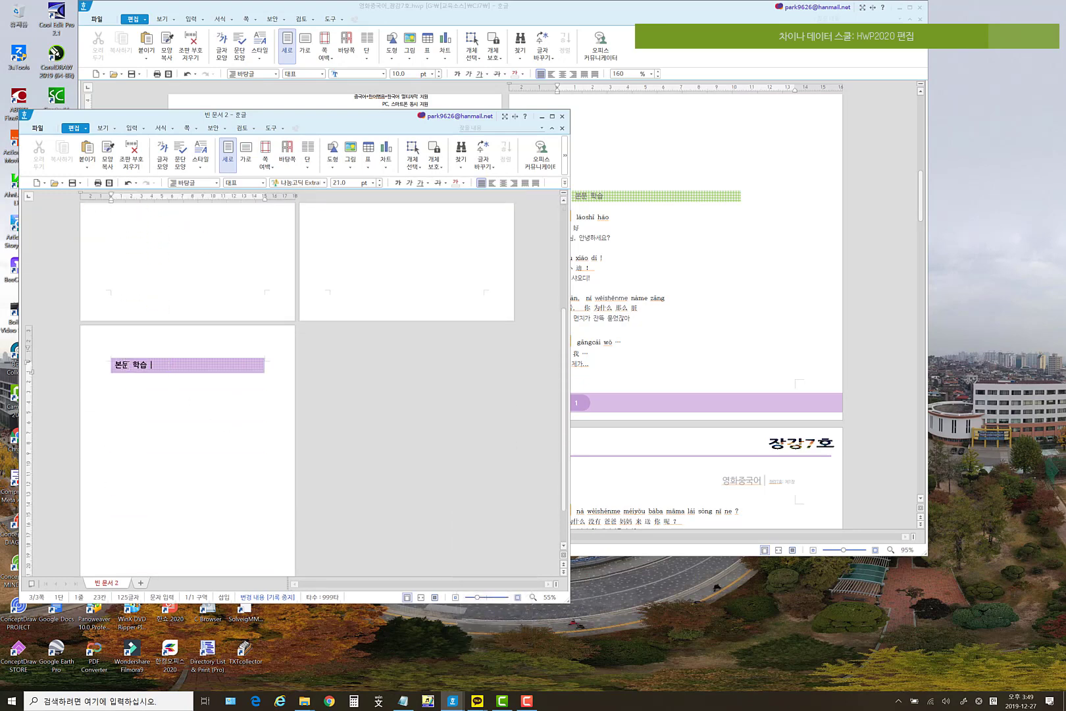
left_click_drag(117, 363, 157, 364)
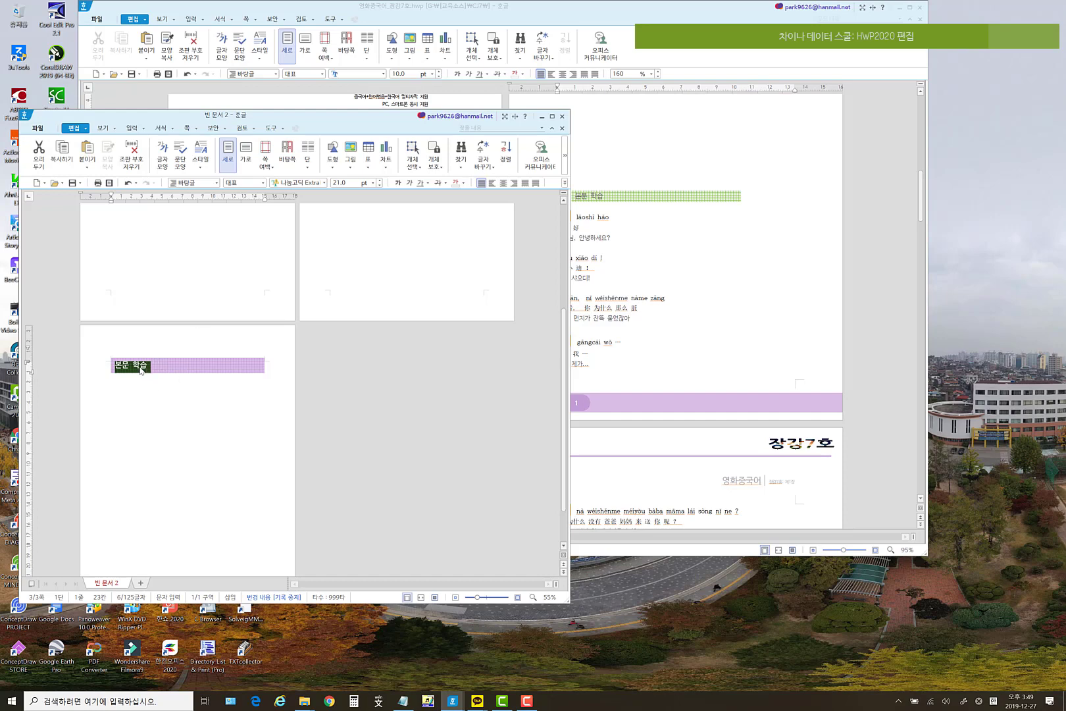
right_click(140, 369)
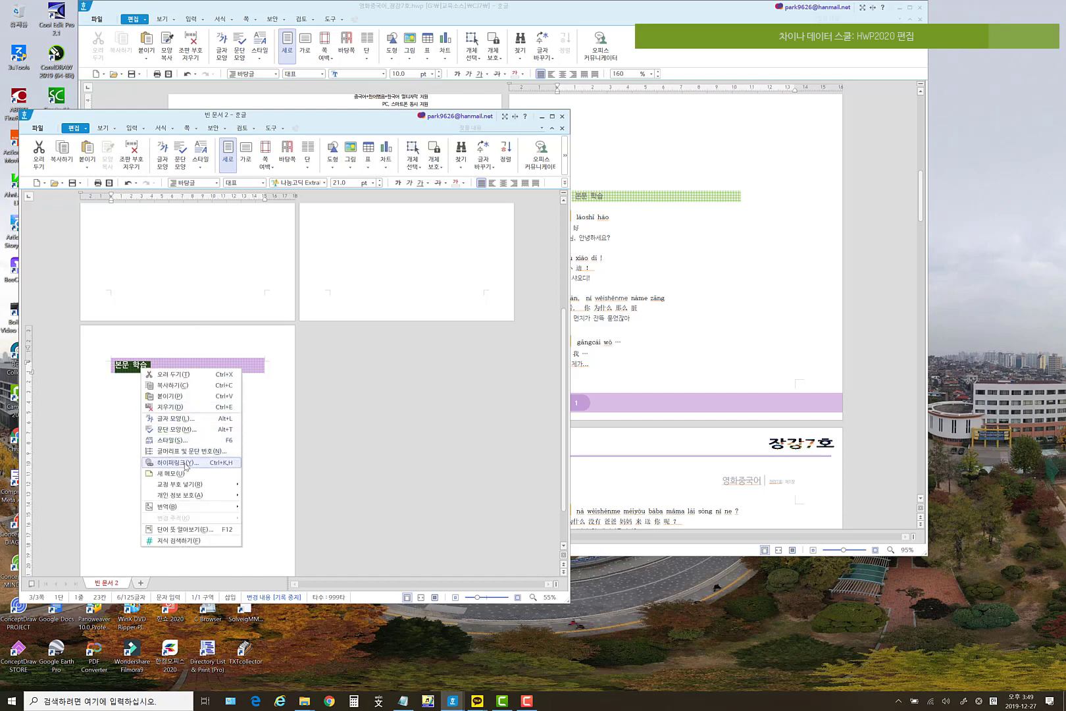
left_click(185, 430)
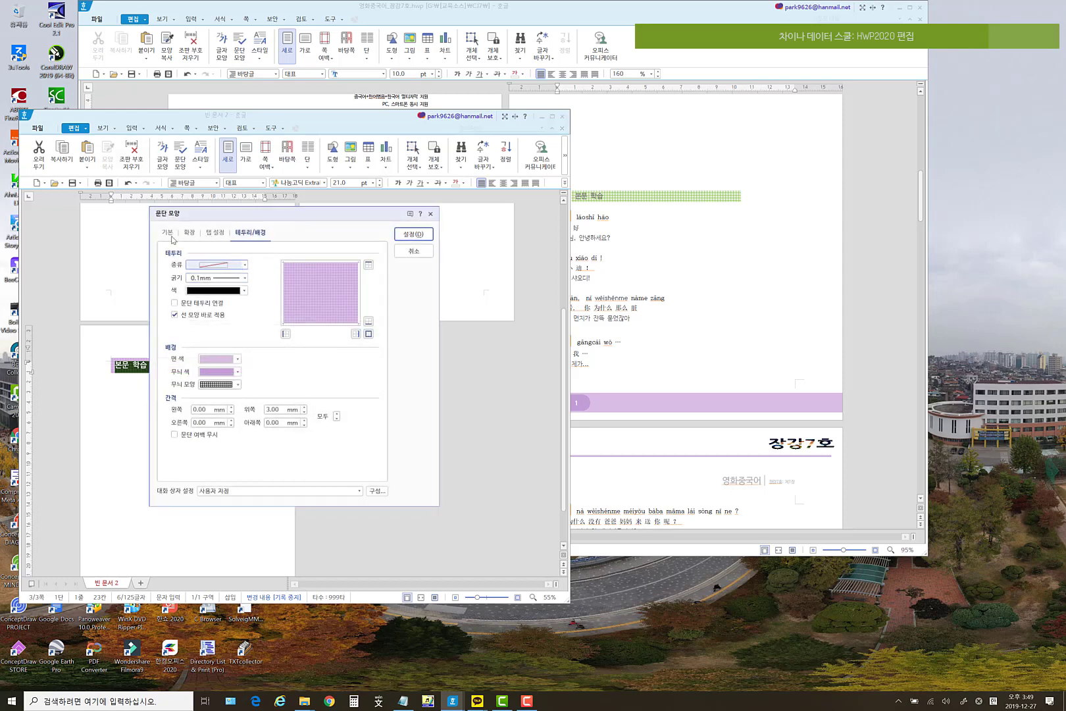
left_click(244, 265)
left_click(230, 284)
left_click(245, 278)
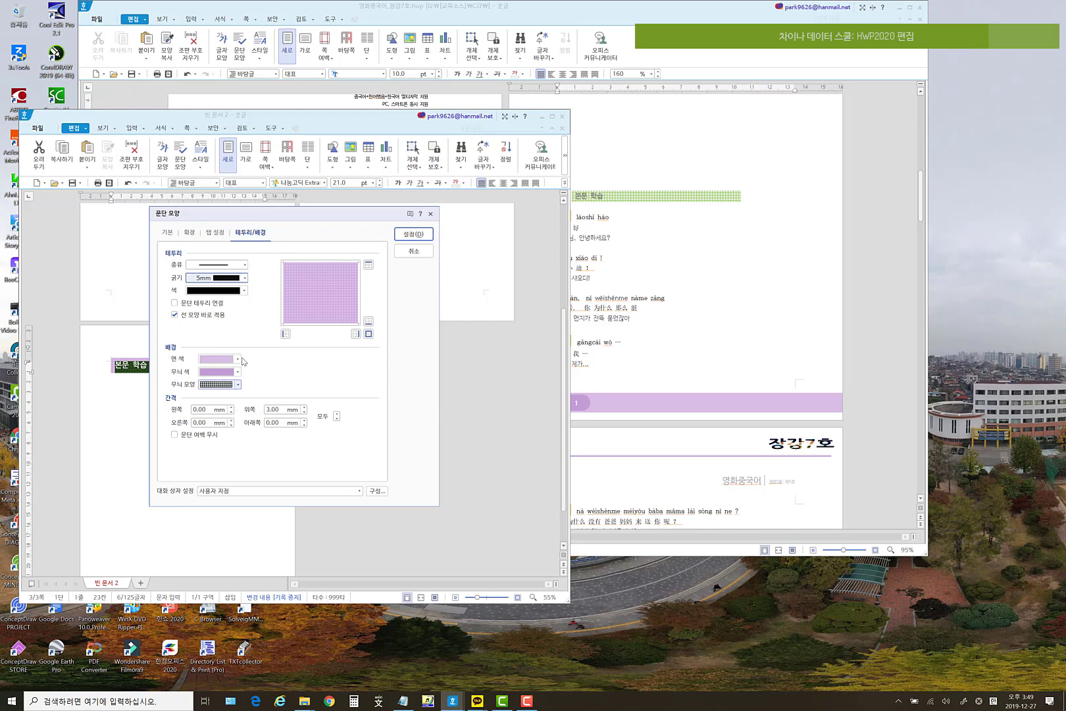
- Color the heading's paragraph border dark purple and apply it to the left side only
left_click(243, 290)
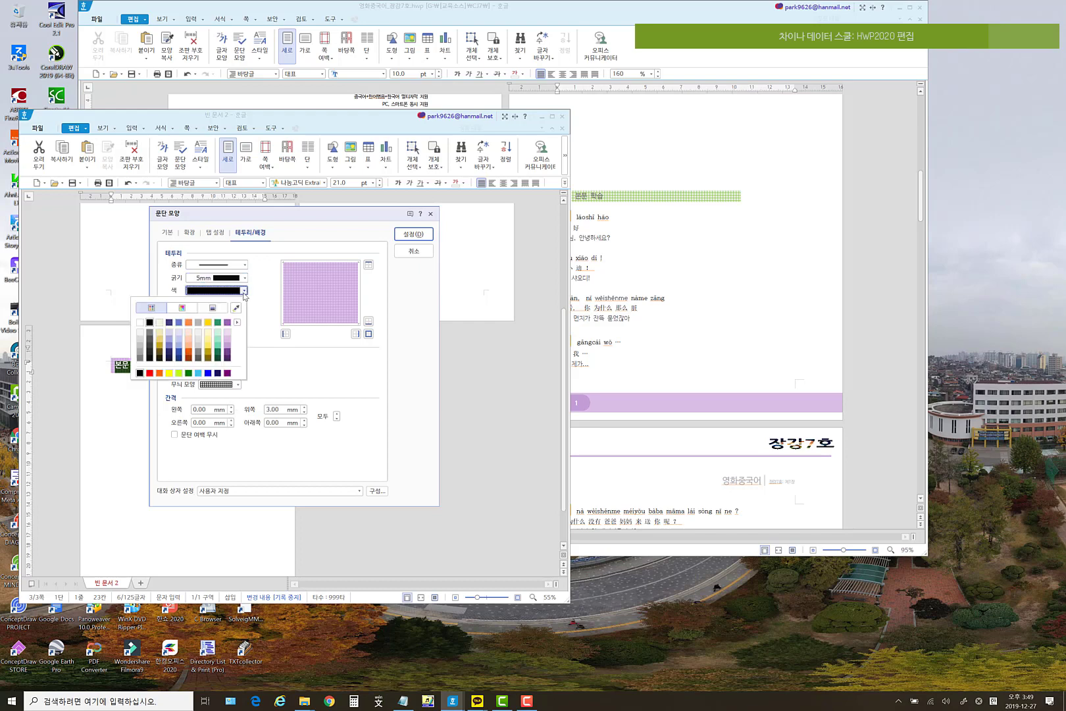
left_click(227, 354)
left_click(287, 334)
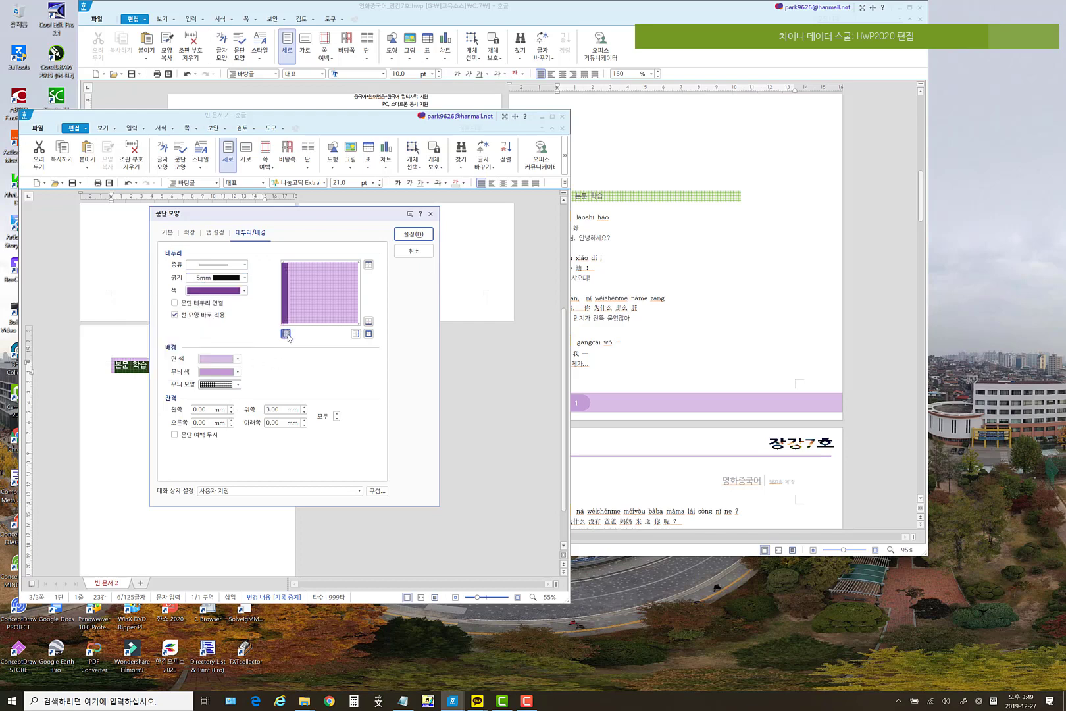
left_click(413, 234)
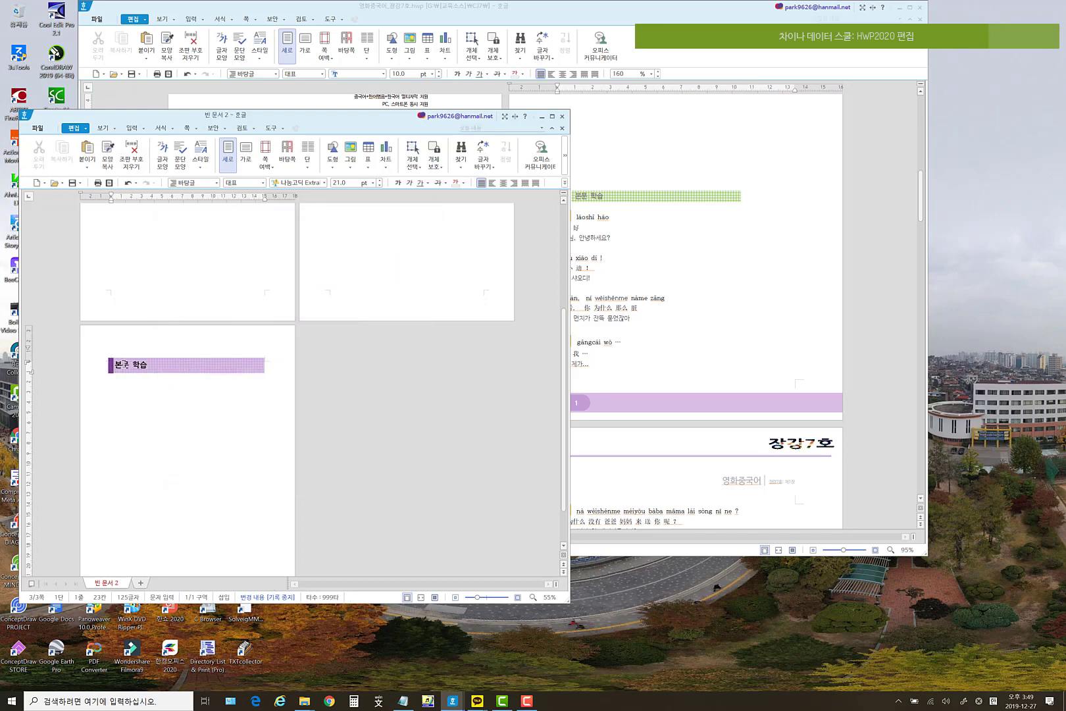
- Copy both the character and paragraph formatting of the 본문 학습 heading
left_click_drag(179, 364, 102, 363)
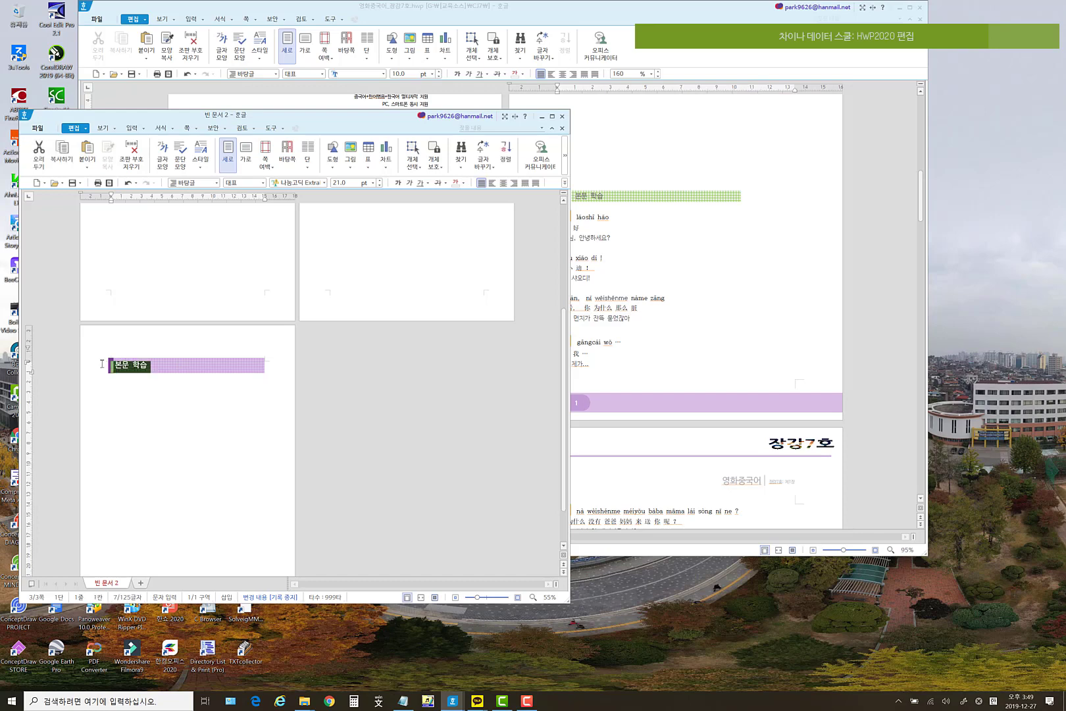
left_click(148, 374)
left_click(144, 393)
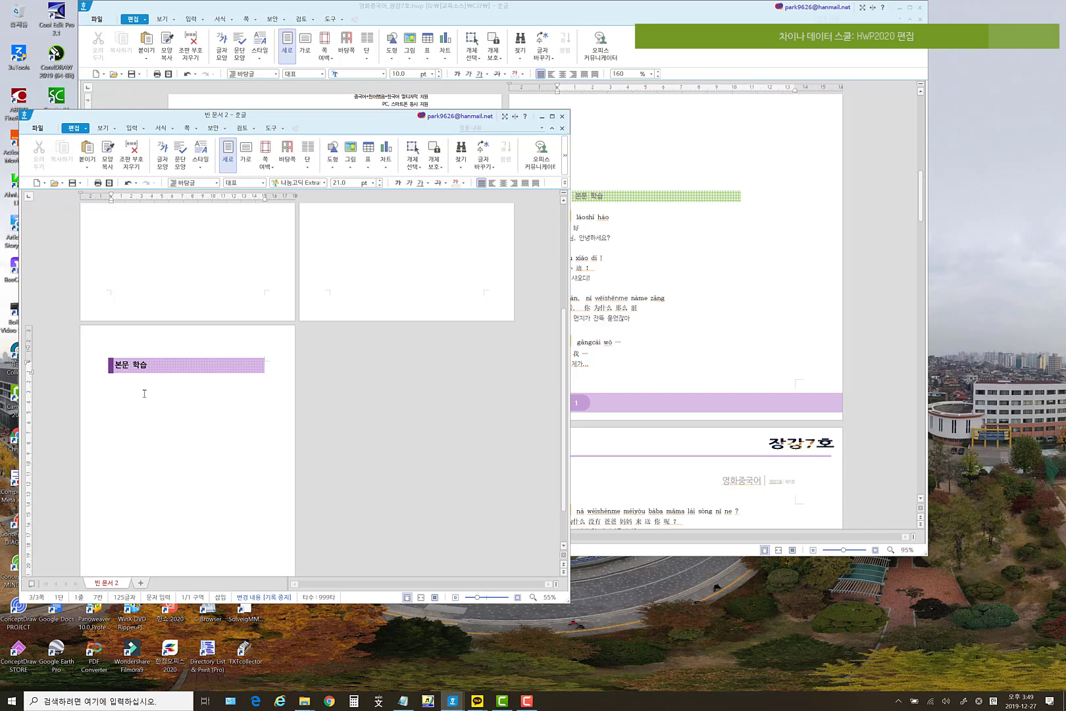
key("alt+c")
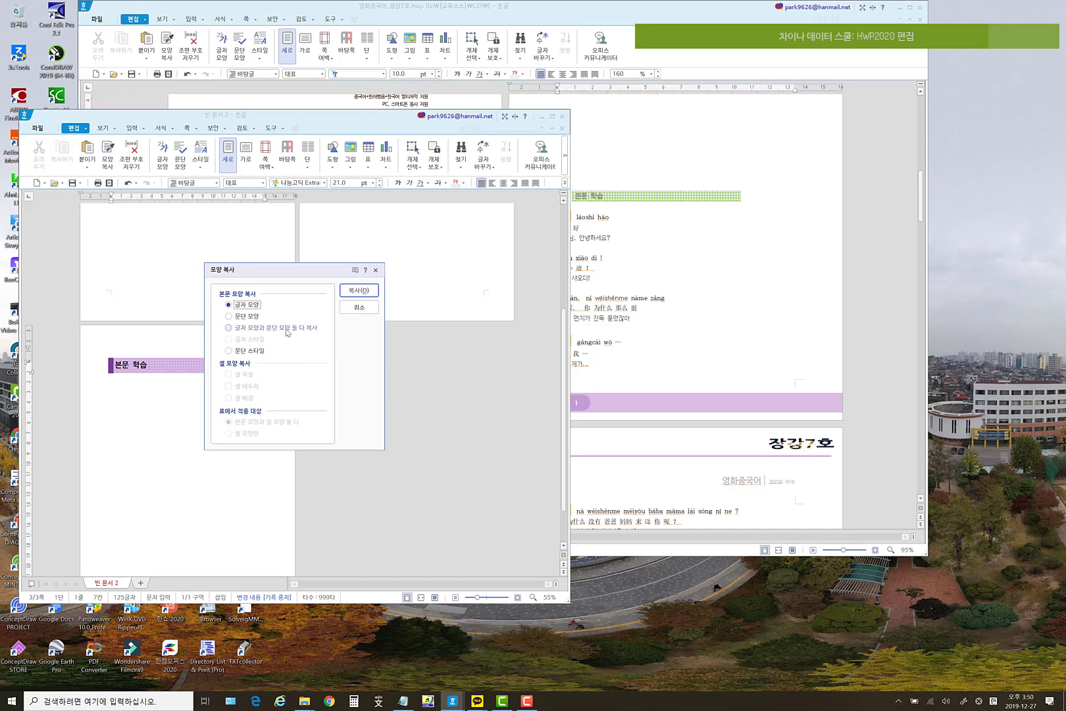
left_click(285, 327)
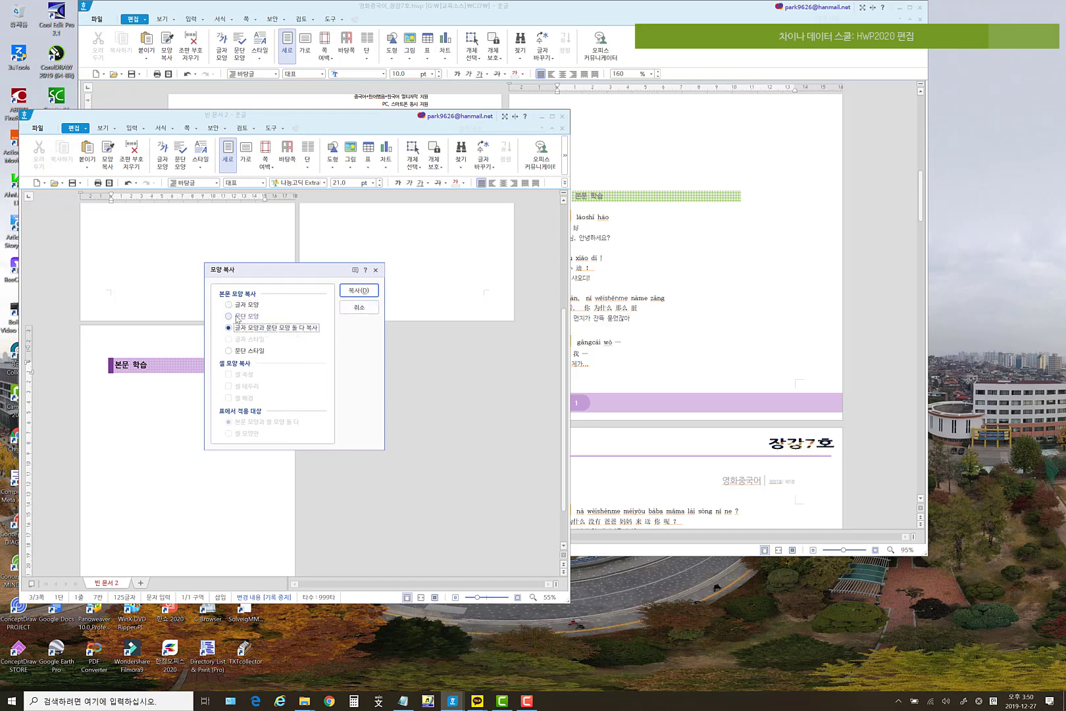
left_click(359, 290)
- Enter the text 문단 모양 on a blank line of the second page and apply the copied heading formatting to it
scroll(397, 302, "up", 2)
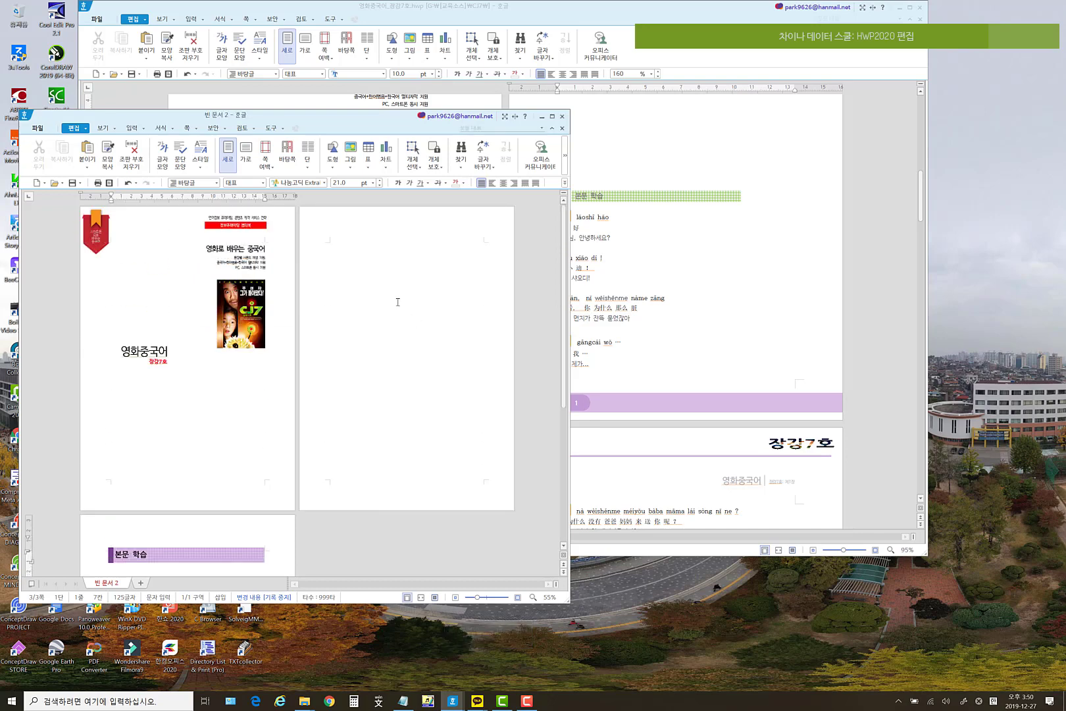
left_click(397, 302)
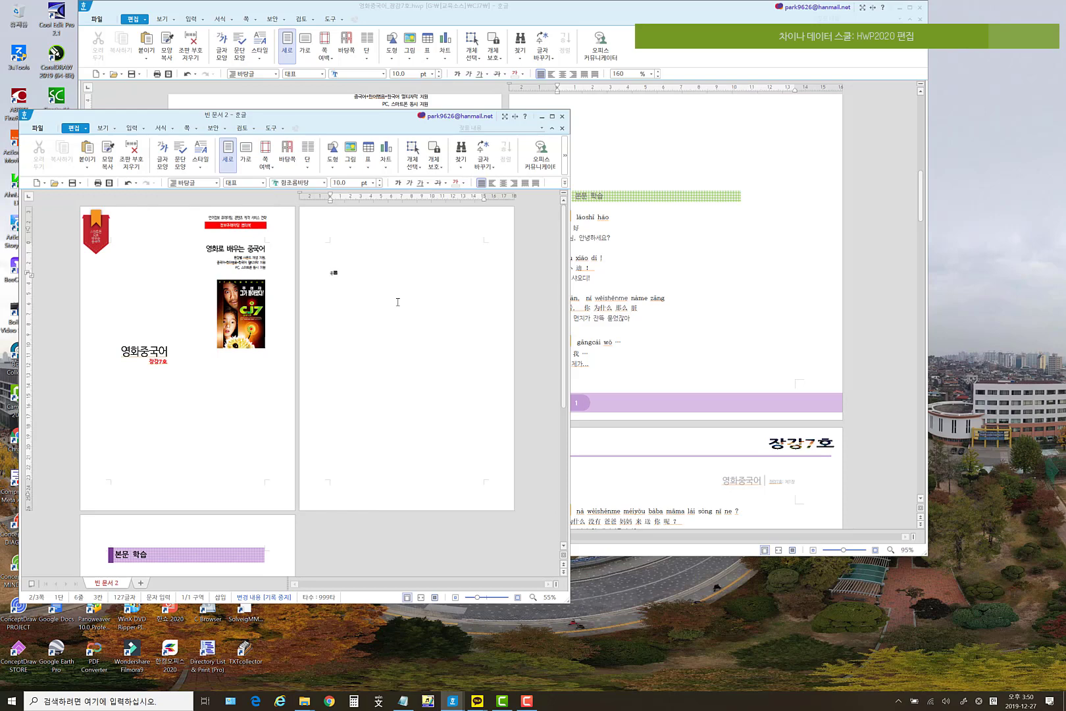
type("학")
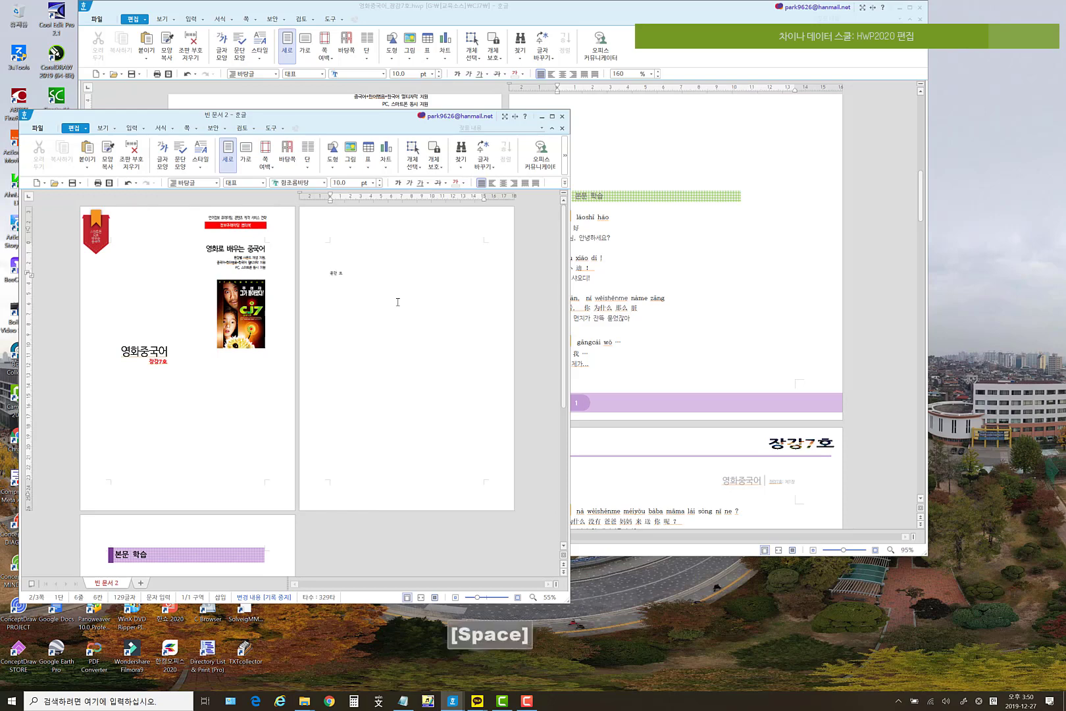
key("BackSpace")
key("BackSpace")
key("BackSpace")
key("BackSpace")
key("BackSpace")
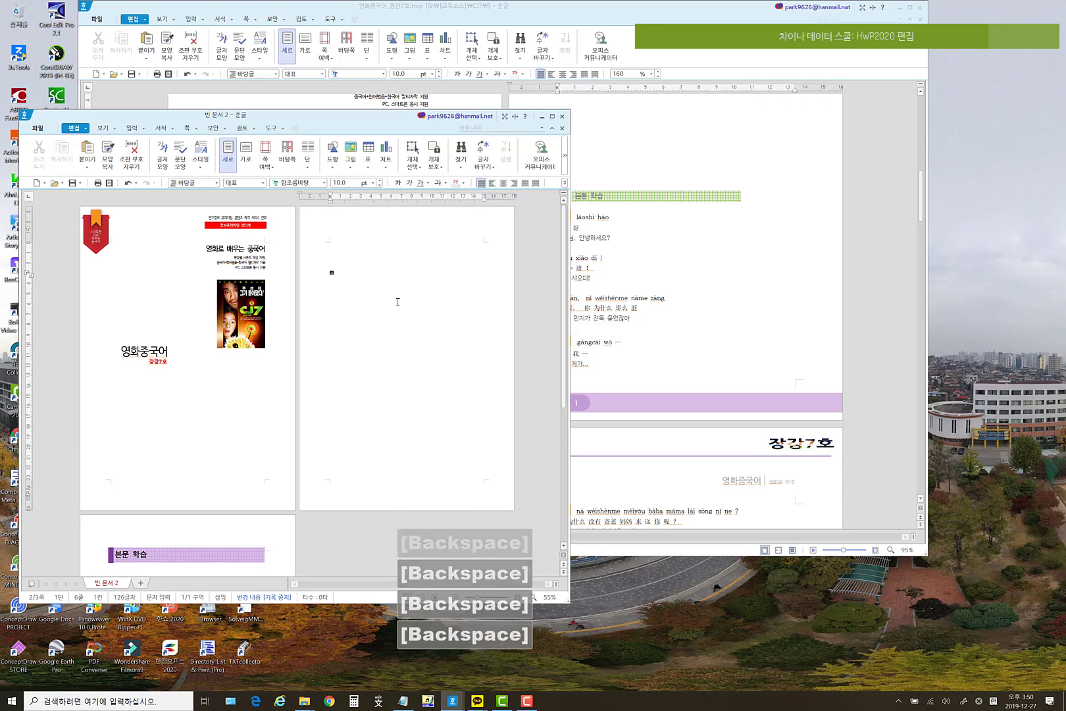
type("본")
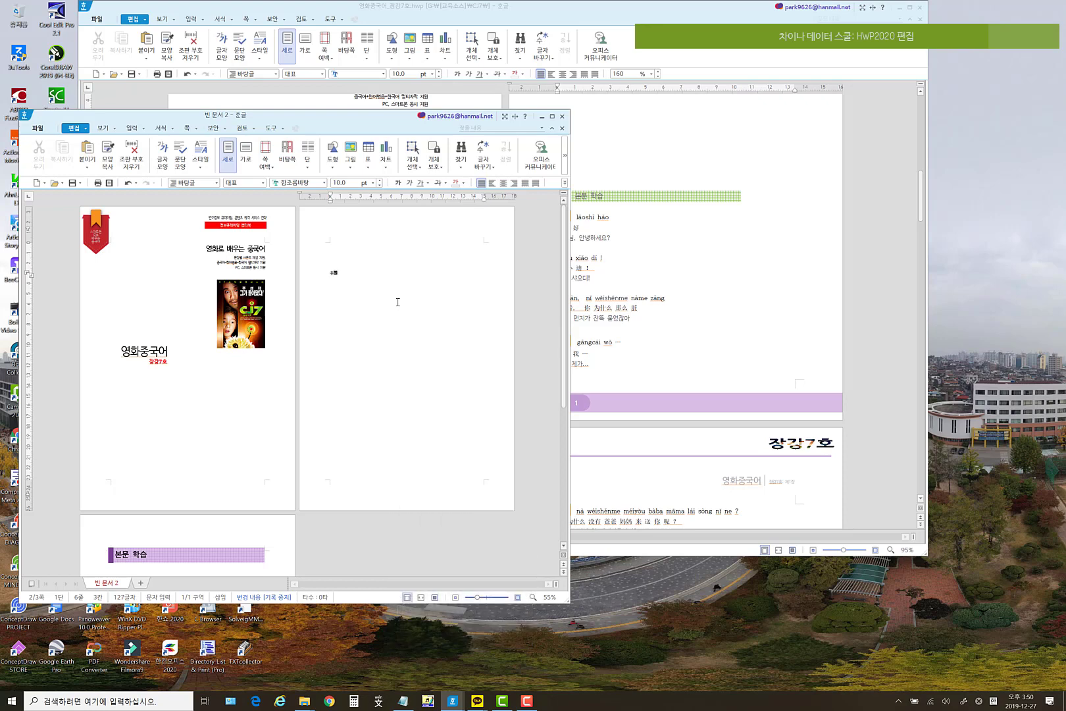
type("문 학")
left_click_drag(407, 279, 313, 280)
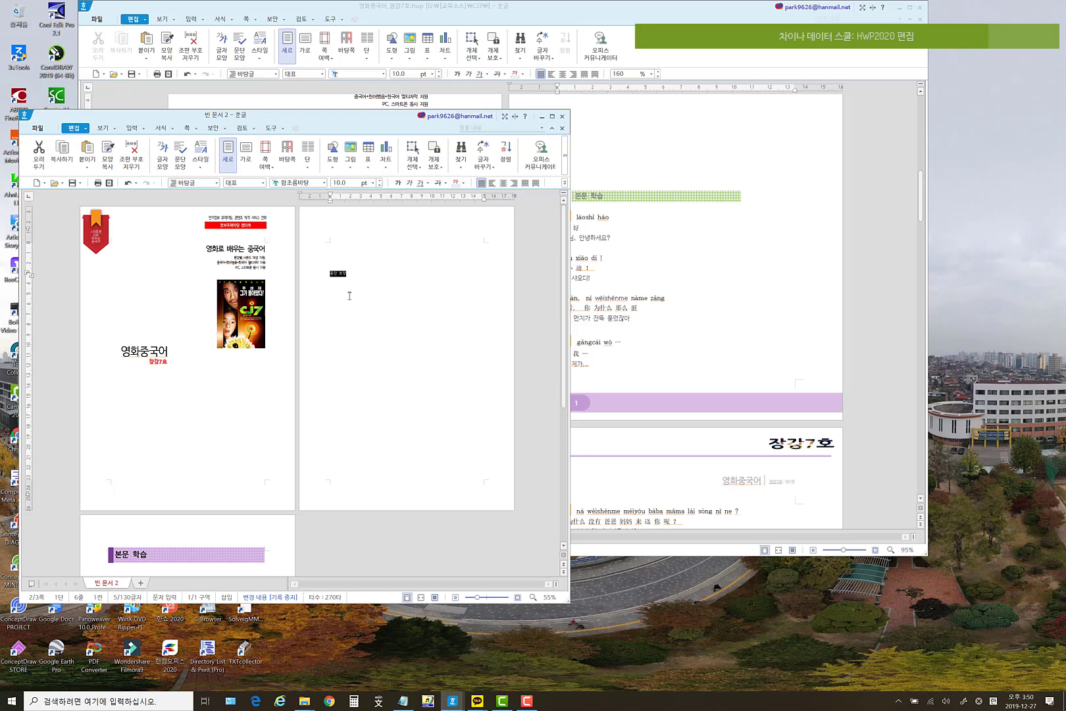
key("alt+c")
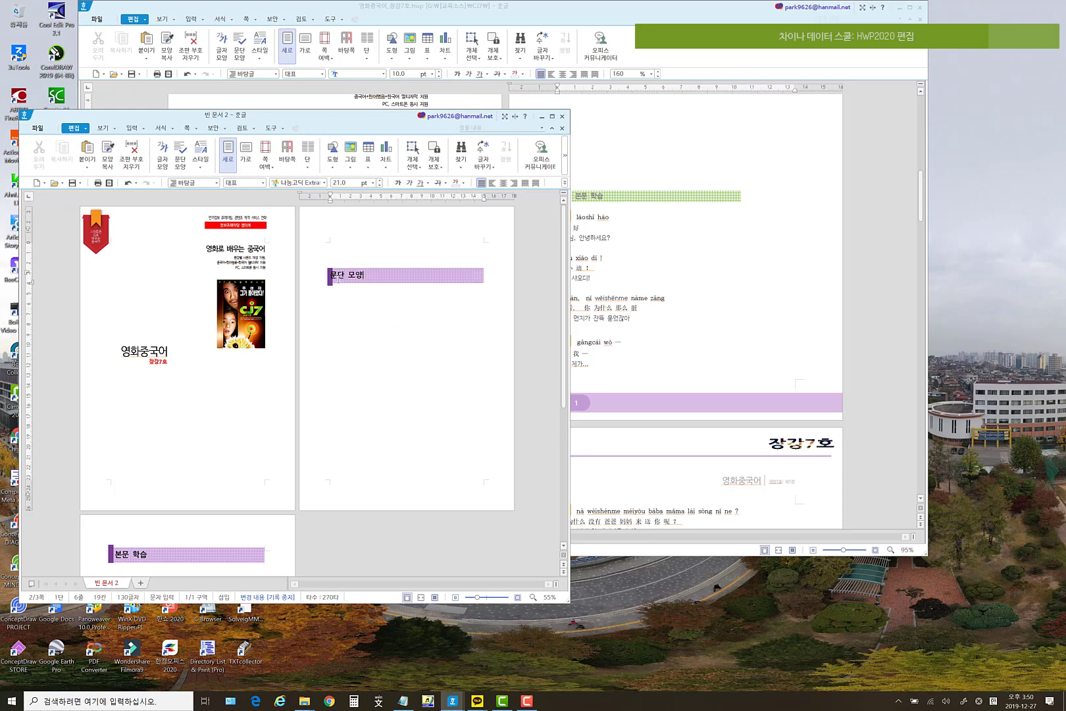
- Set the left margin of the 문단 모양 paragraph to 3.0 pt in its paragraph shape settings
left_click_drag(330, 275, 370, 282)
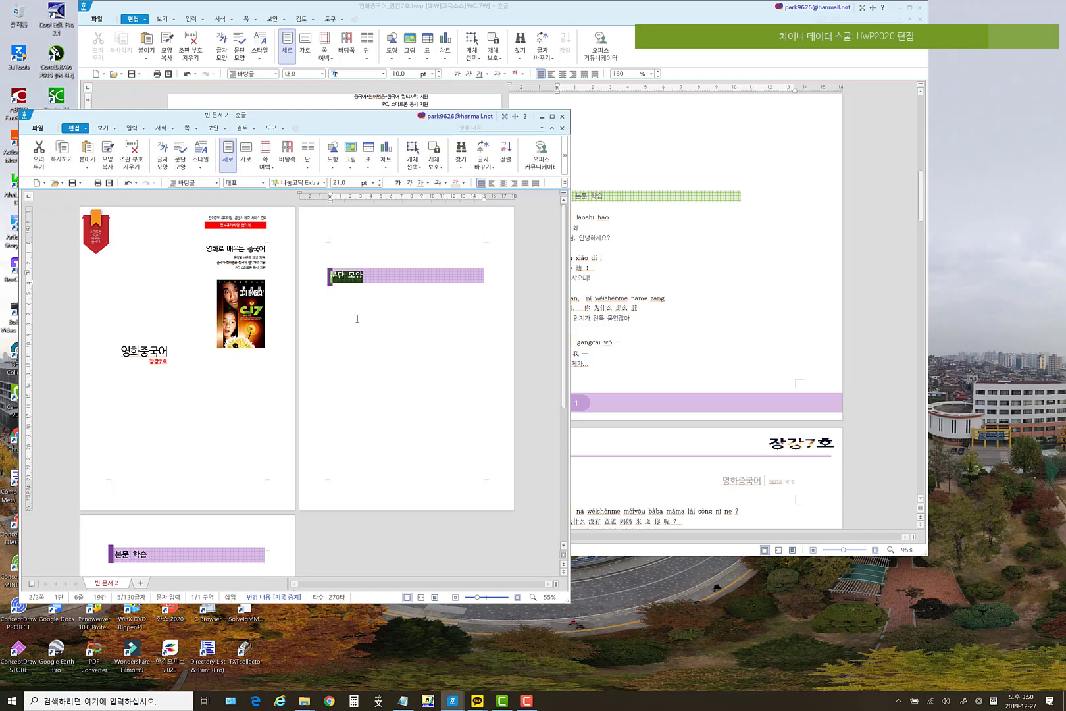
right_click(343, 282)
key("Escape")
right_click(345, 282)
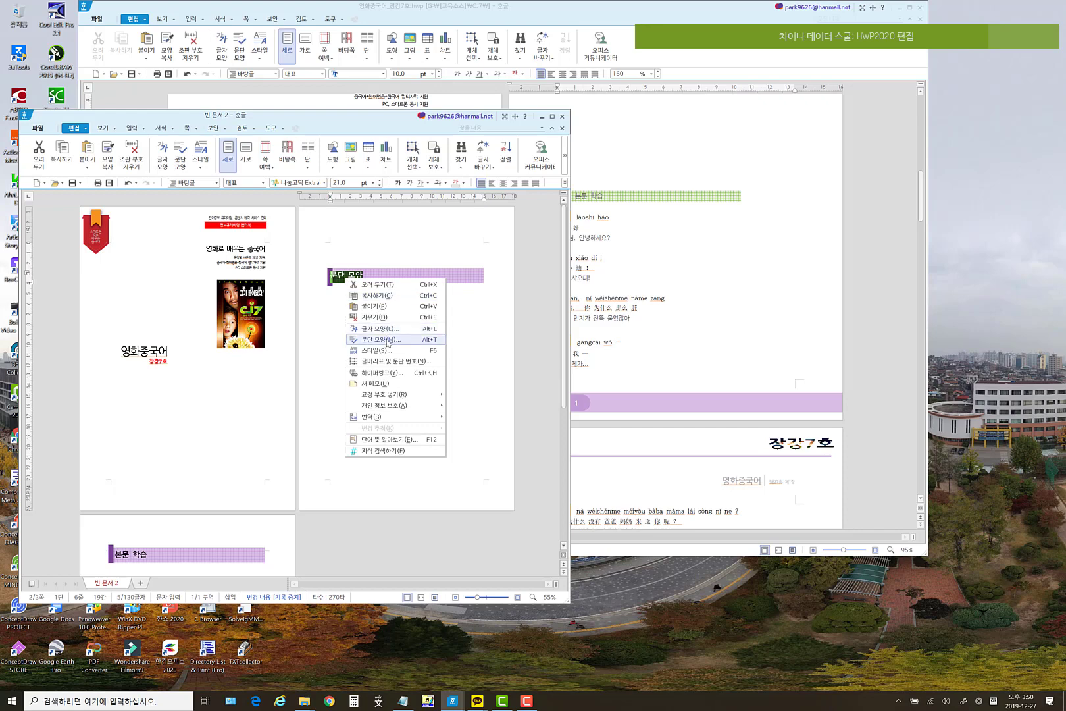
left_click(386, 339)
left_click_drag(295, 213, 464, 261)
left_click(337, 281)
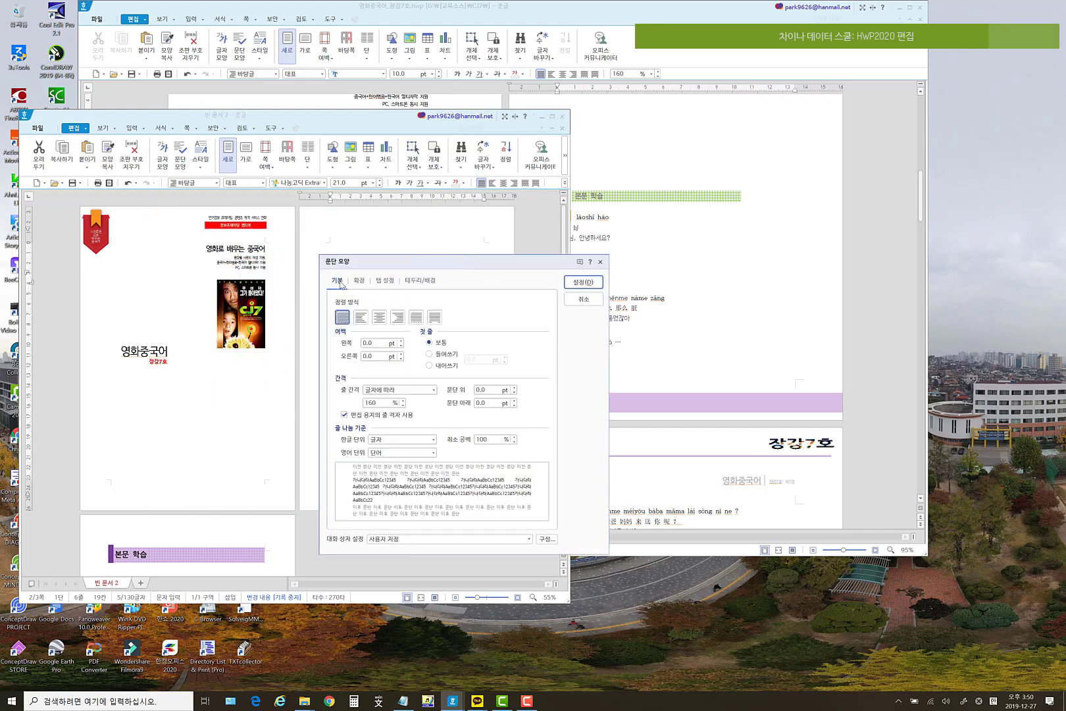
left_click(399, 340)
left_click(399, 341)
left_click(400, 340)
left_click(583, 283)
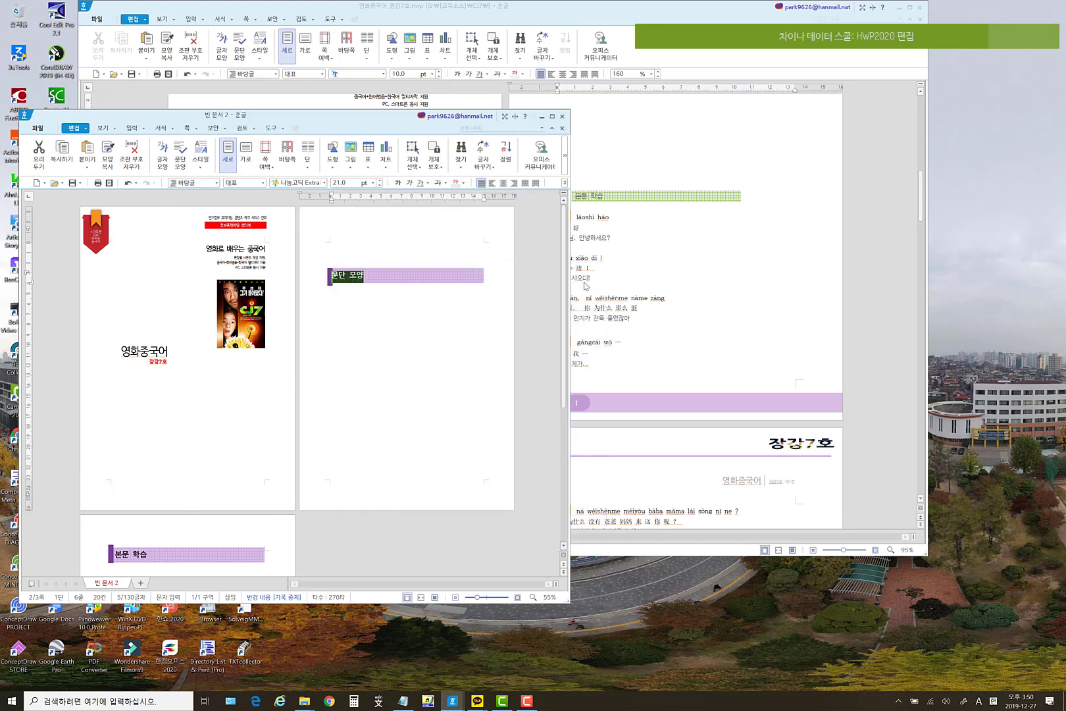
- Set the left margin of the 문단 모양 heading paragraph to 6.0 pt
right_click(361, 276)
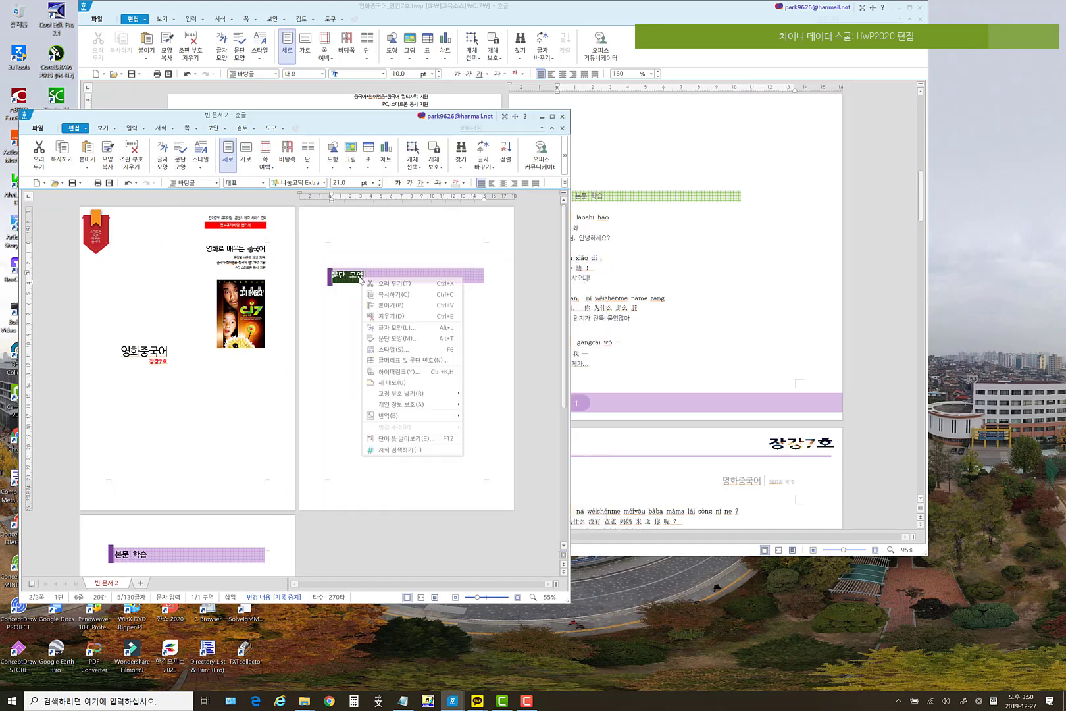
left_click(391, 337)
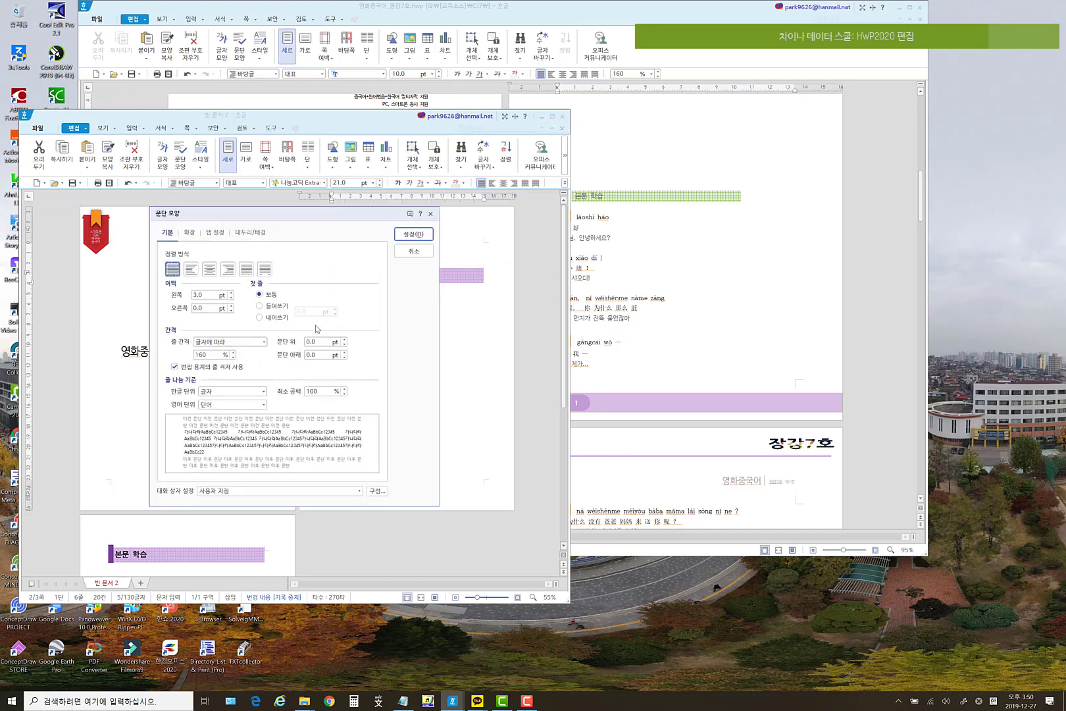
left_click(201, 296)
left_click(421, 234)
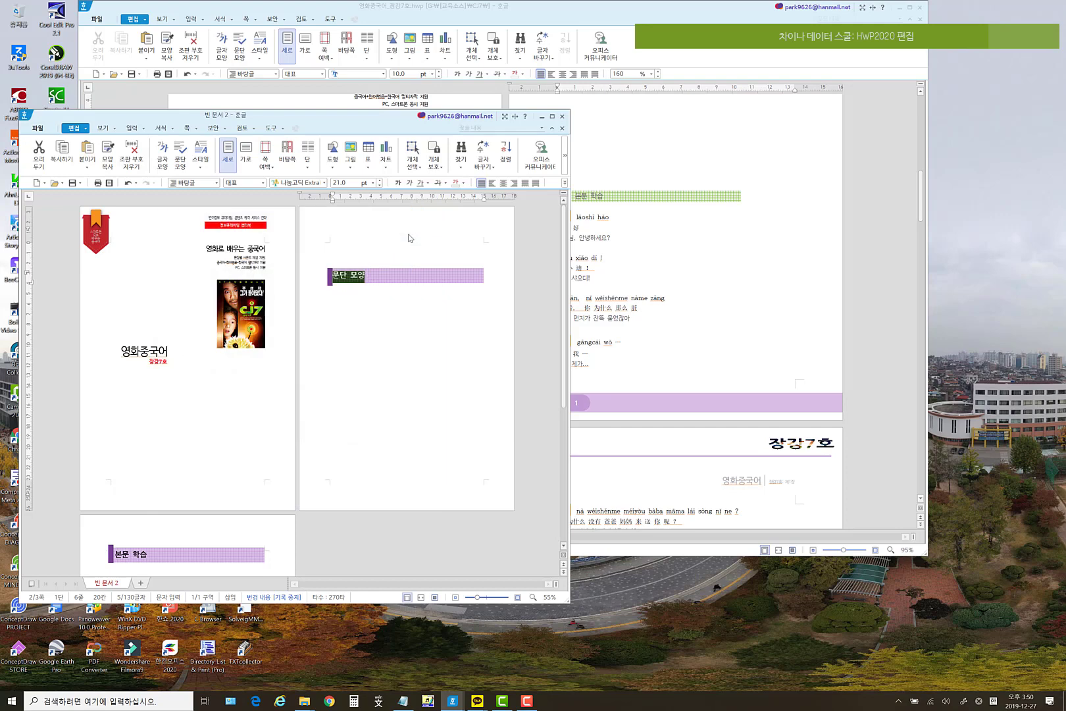
- Increase the left margin of the 문단 모양 heading paragraph to 10.0 pt
right_click(361, 281)
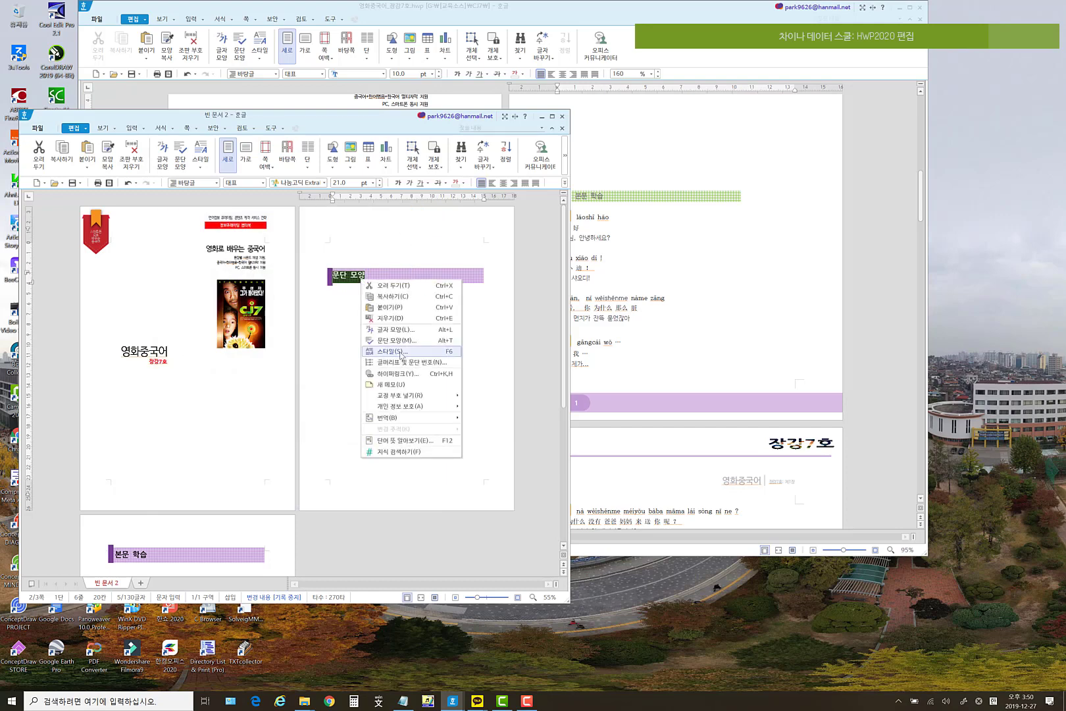
key("Return")
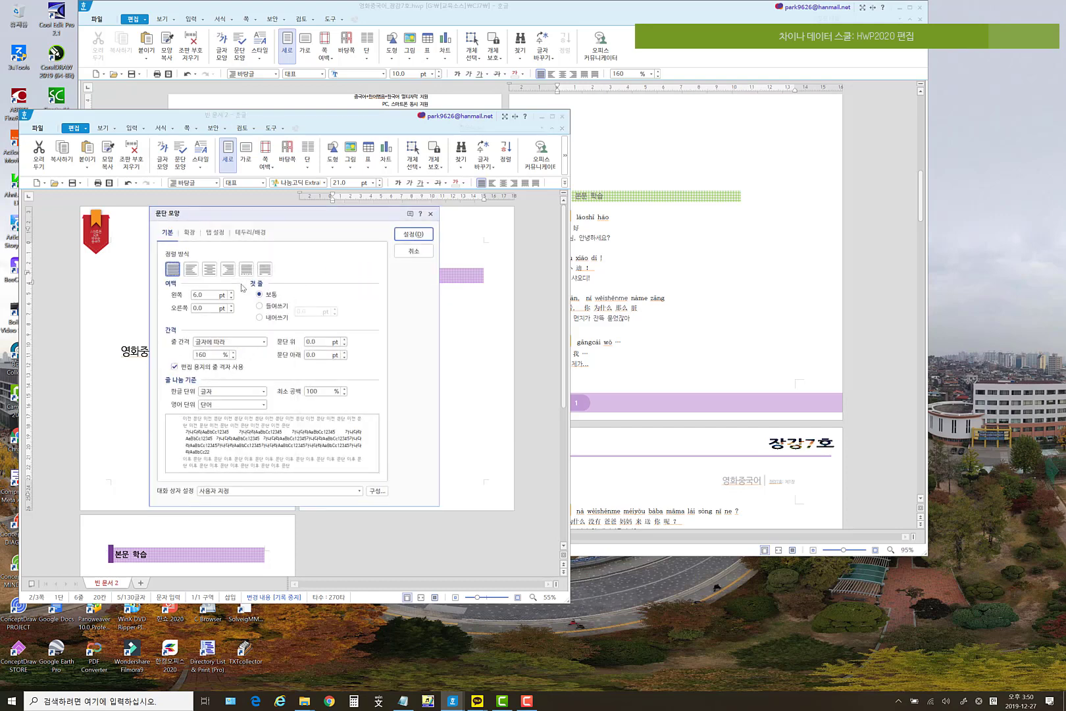
left_click(192, 298)
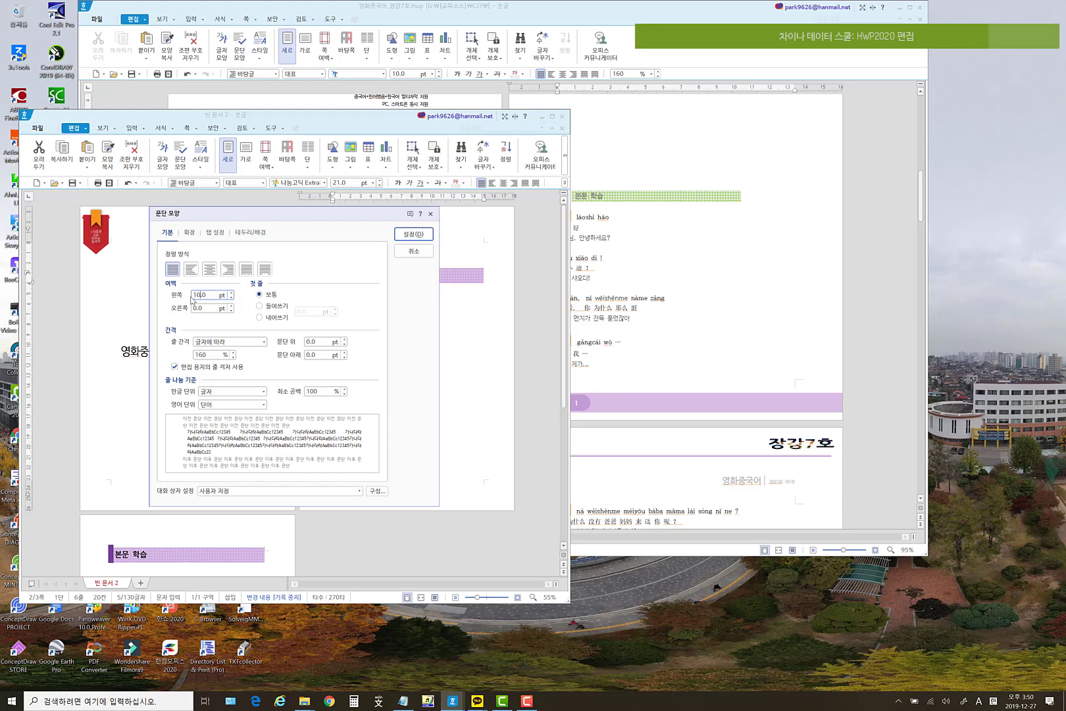
left_click(413, 234)
left_click(376, 336)
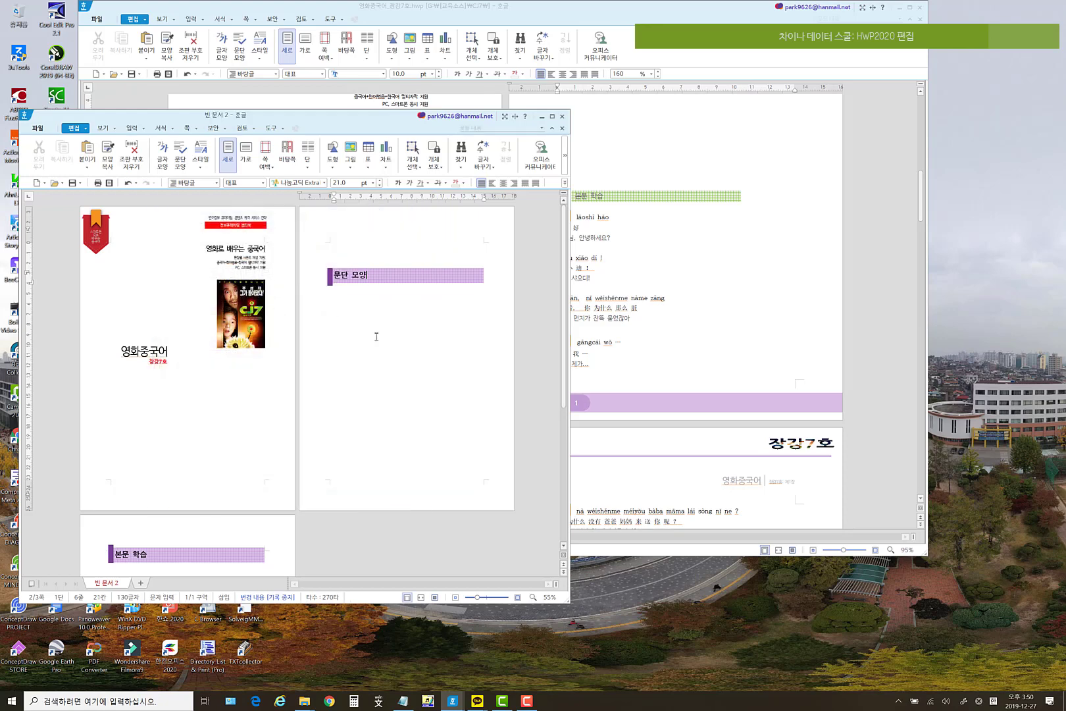
- Copy both the character and paragraph formatting of the 문단 모양 heading on the second page
scroll(399, 344, "down", 2)
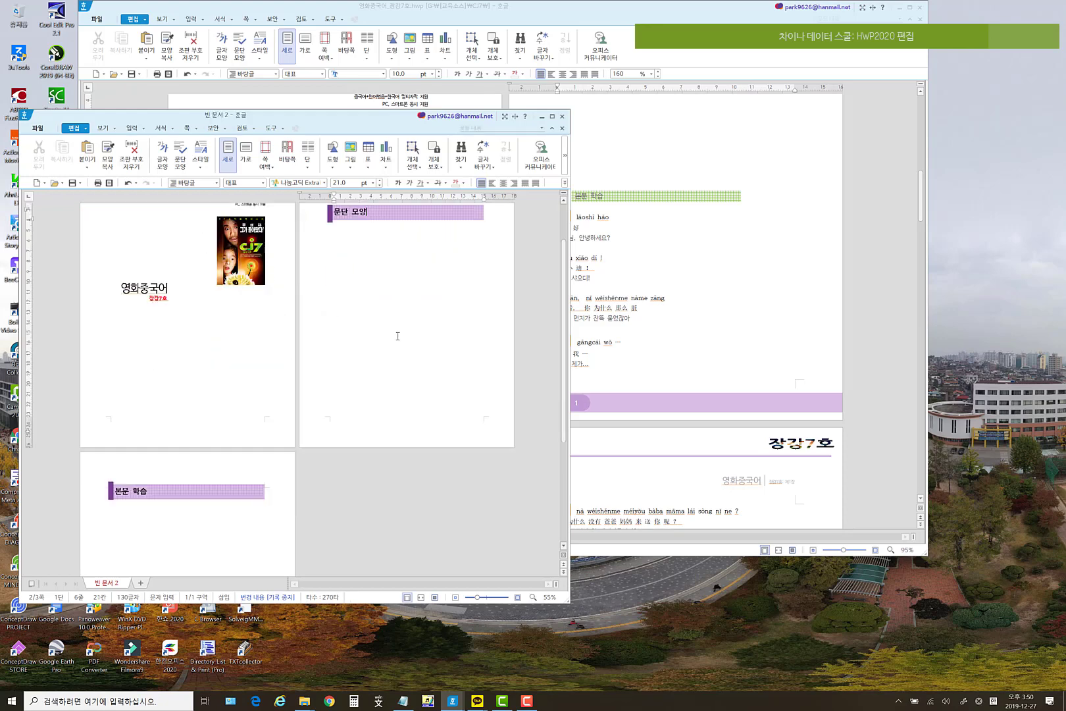
scroll(397, 336, "up", 1)
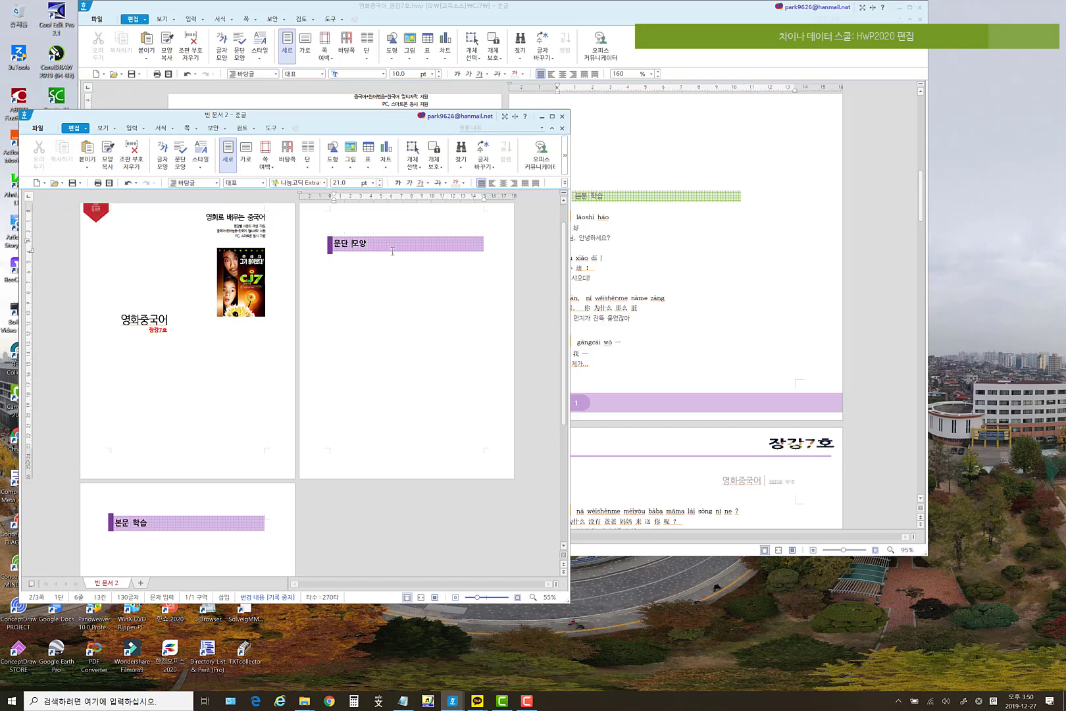
left_click(361, 251)
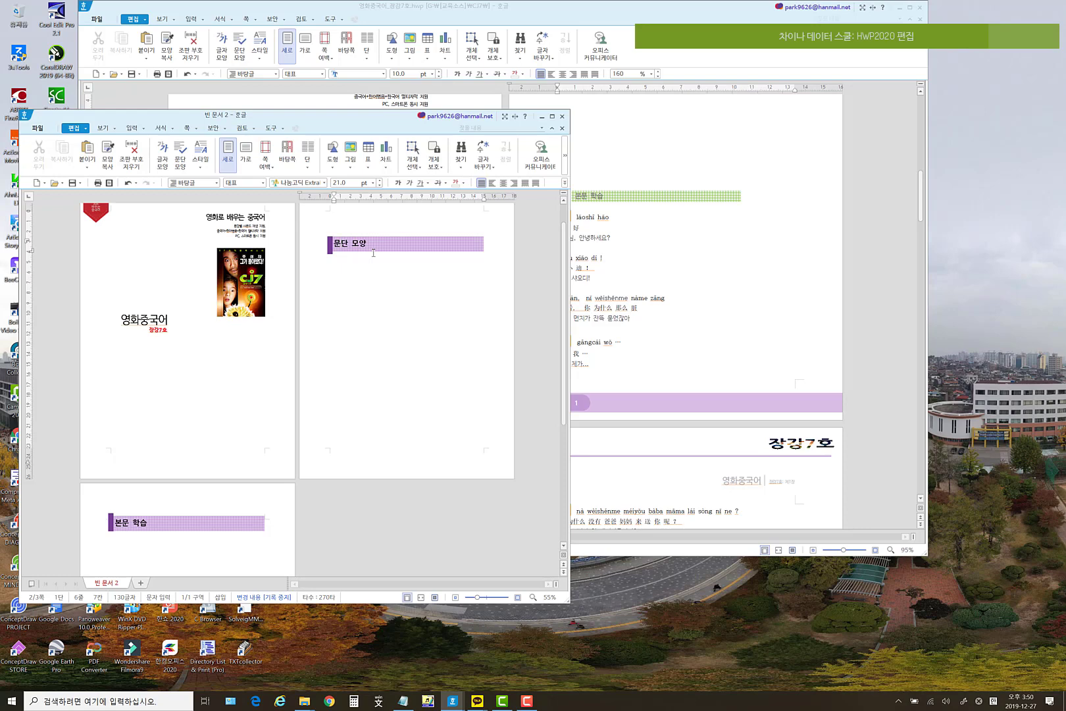
key("alt+c")
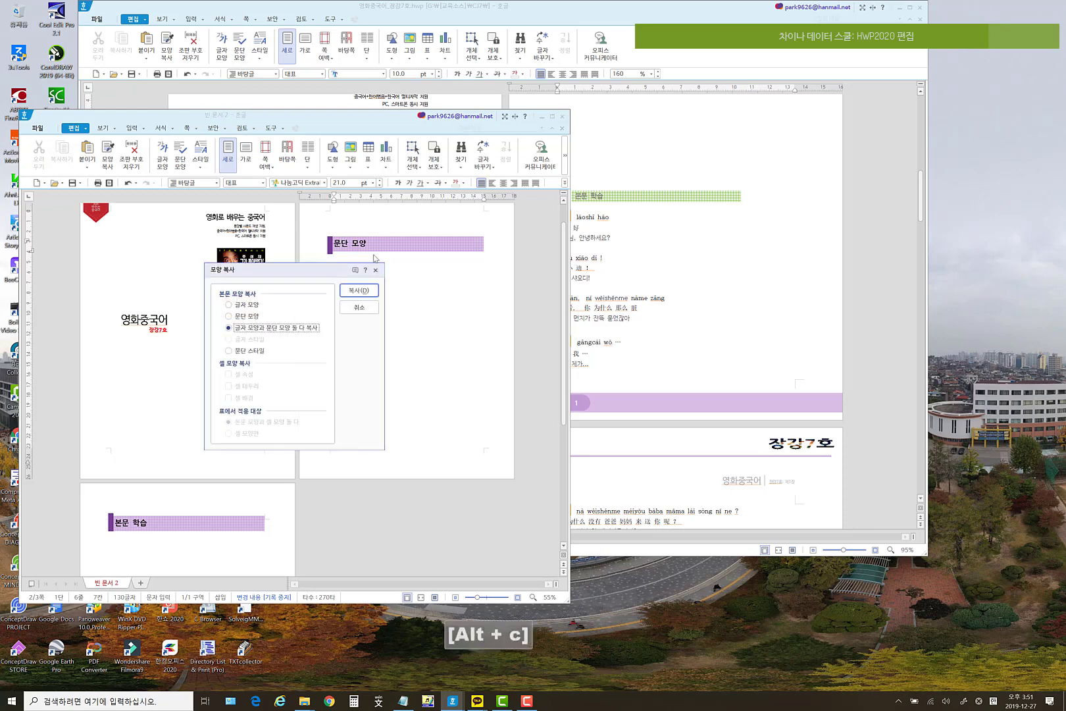
left_click(365, 296)
- Switch to the 영화중국어_장강7호 document and examine its section heading, numbered dialogue boxes and the layout of the dialogue pages
left_click(608, 191)
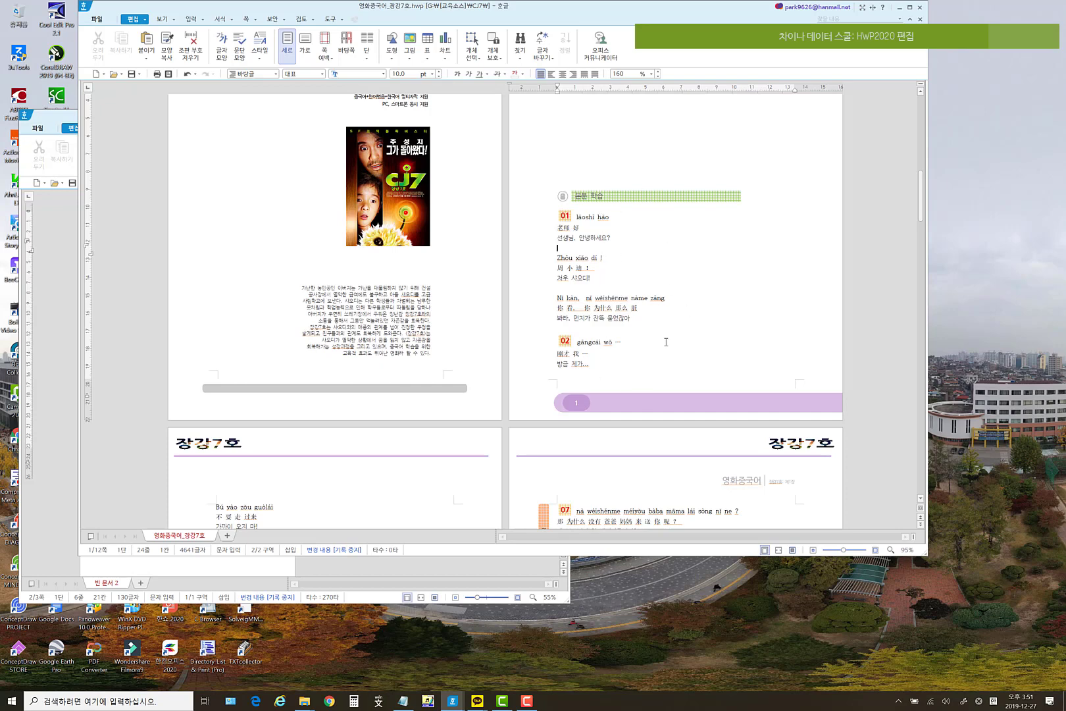
key("Hangul")
left_click(659, 275)
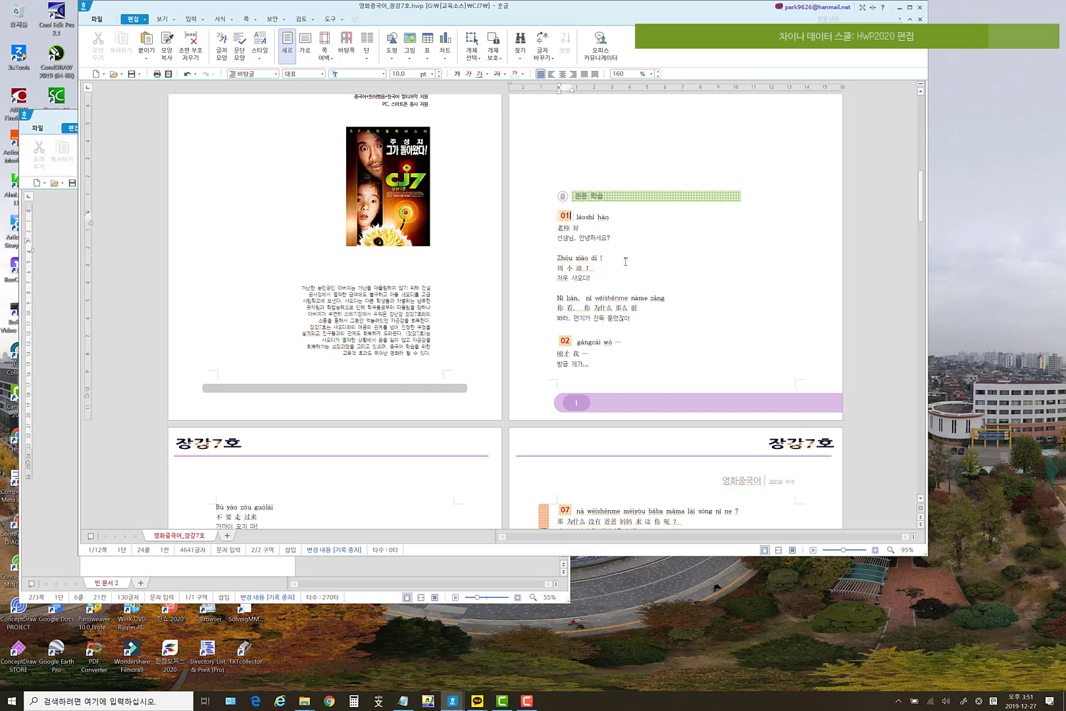
scroll(663, 276, "up", 3)
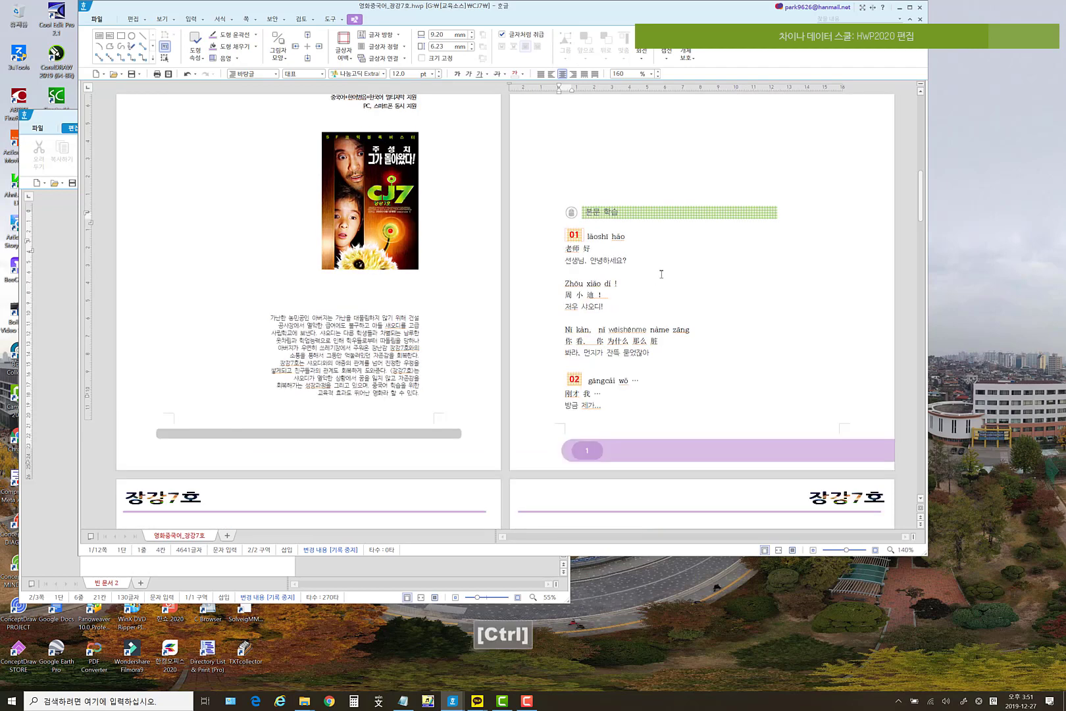
scroll(663, 276, "up", 3)
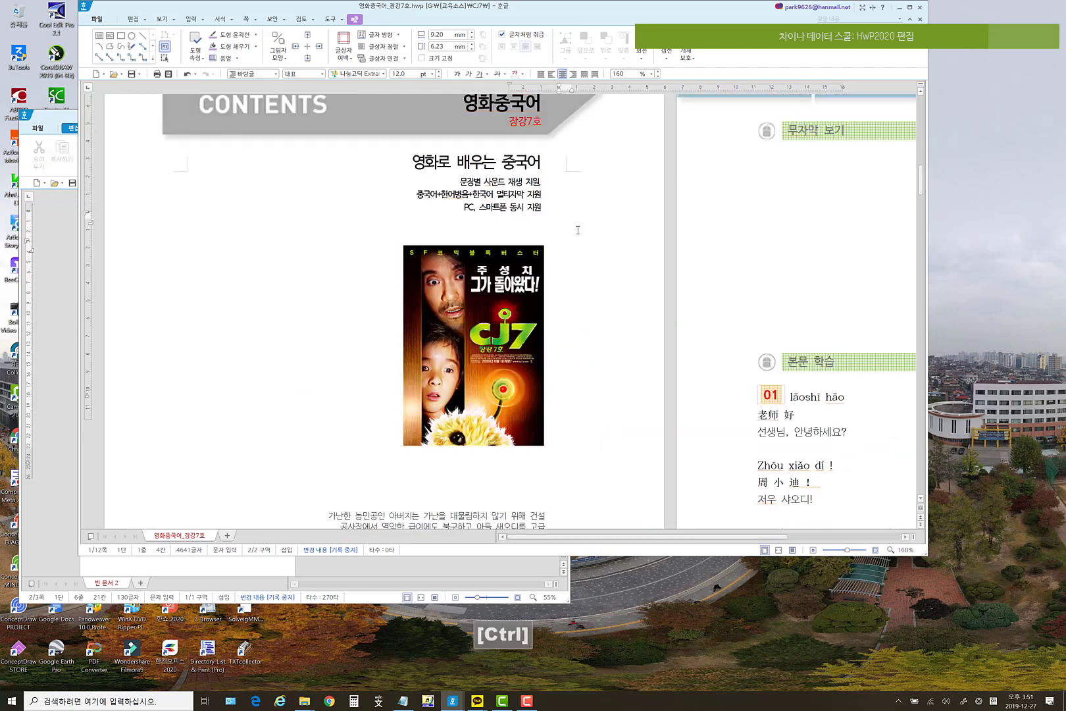
left_click(782, 388)
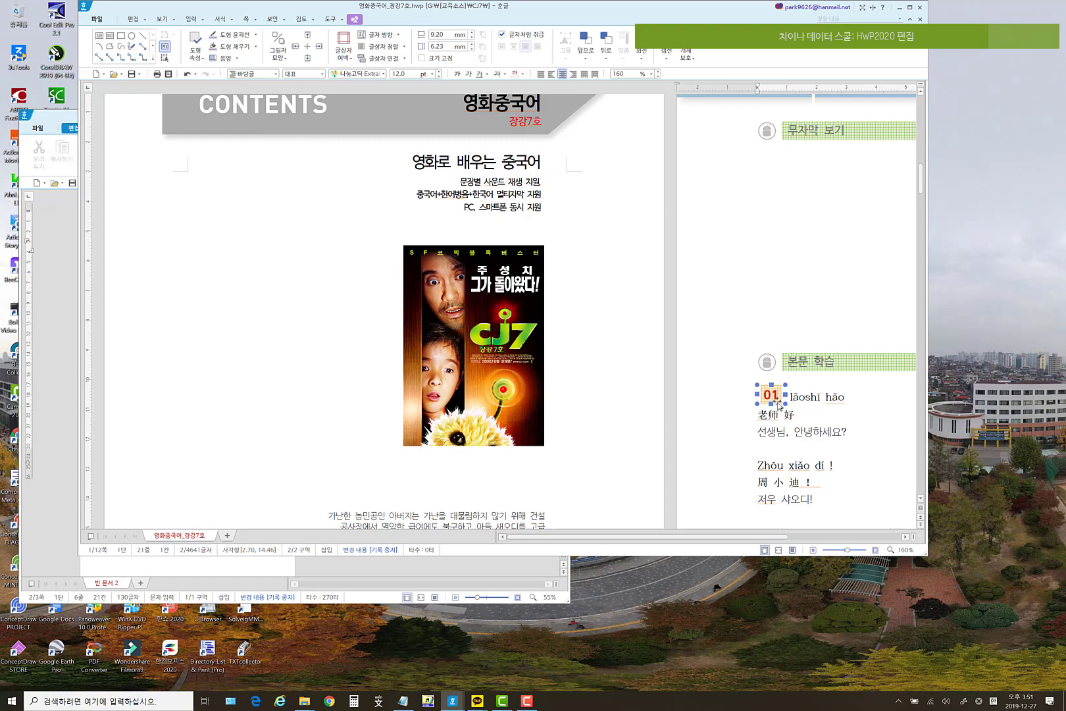
scroll(782, 457, "down", 3)
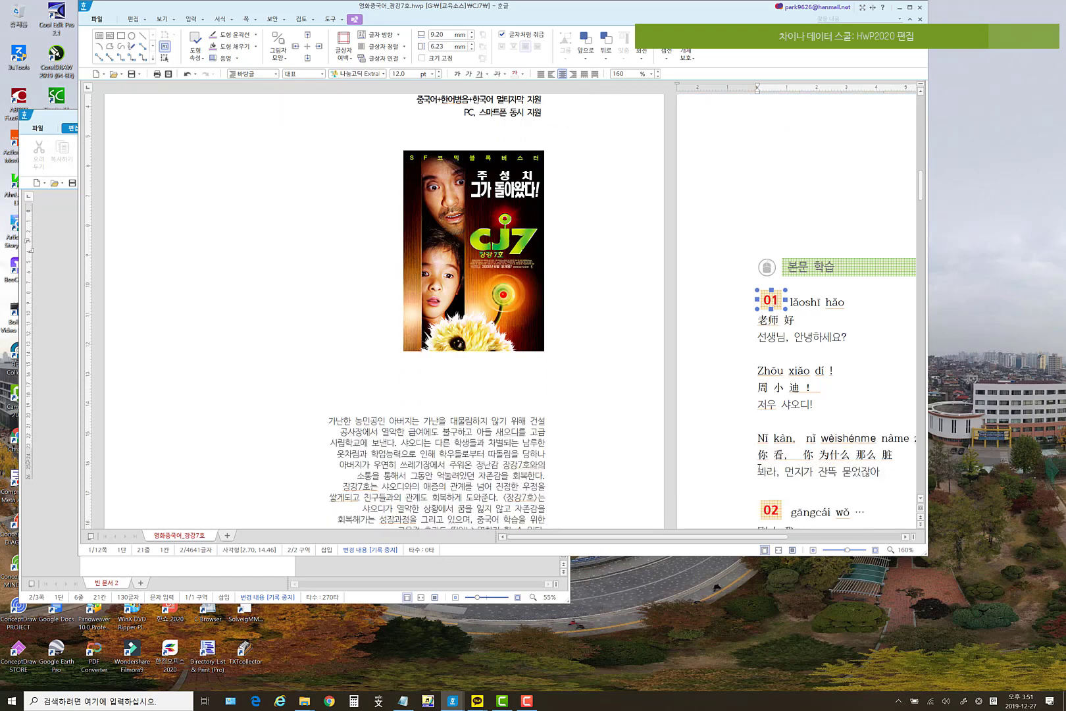
scroll(760, 468, "down", 10)
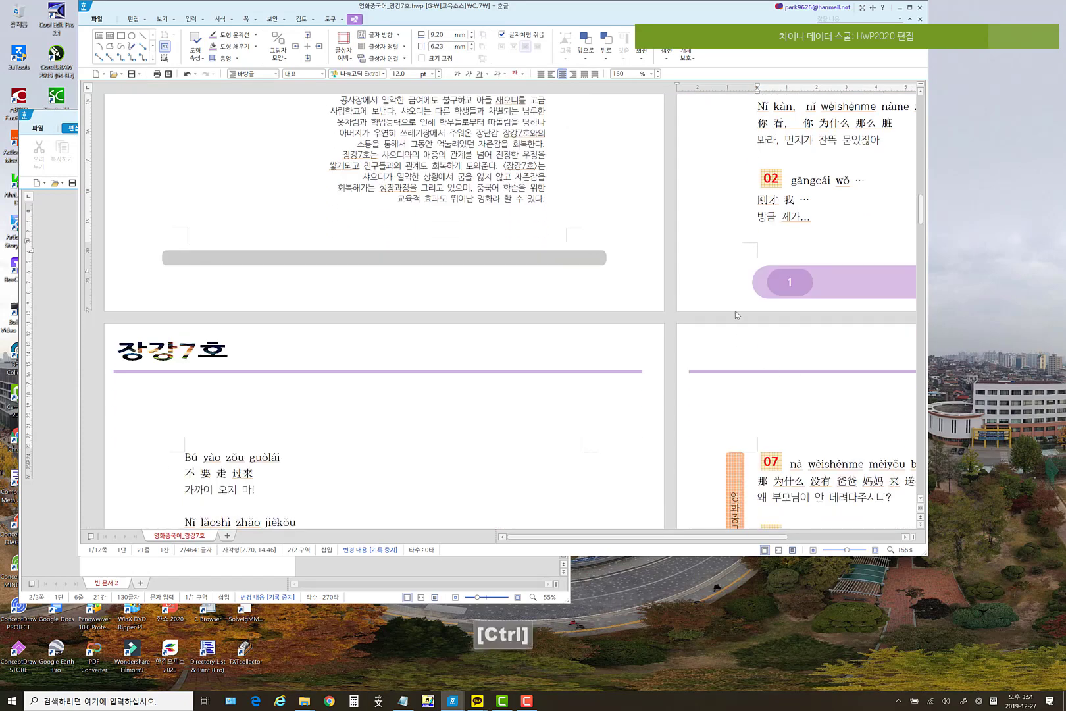
scroll(735, 310, "down", 3)
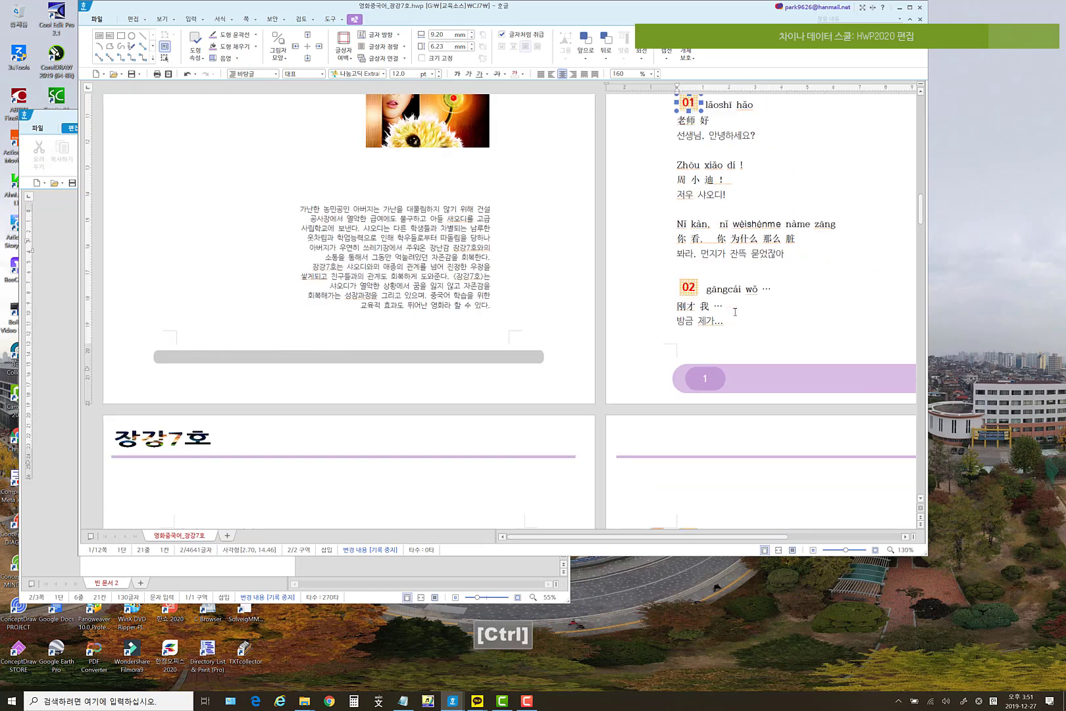
scroll(735, 312, "down", 3)
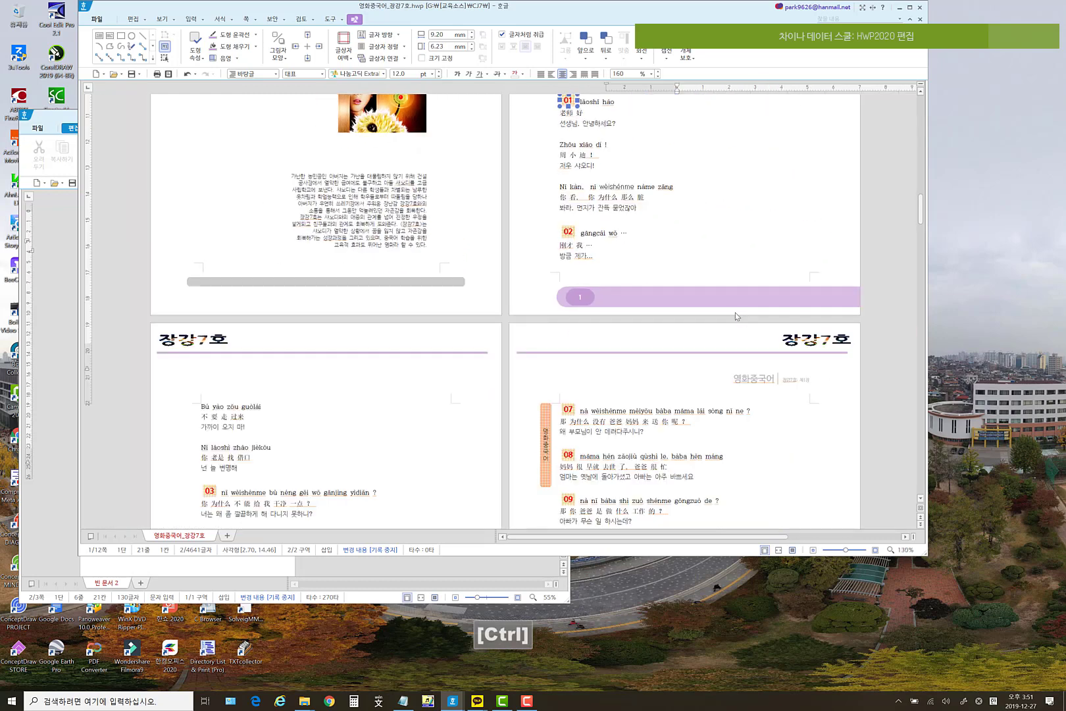
scroll(736, 316, "down", 5)
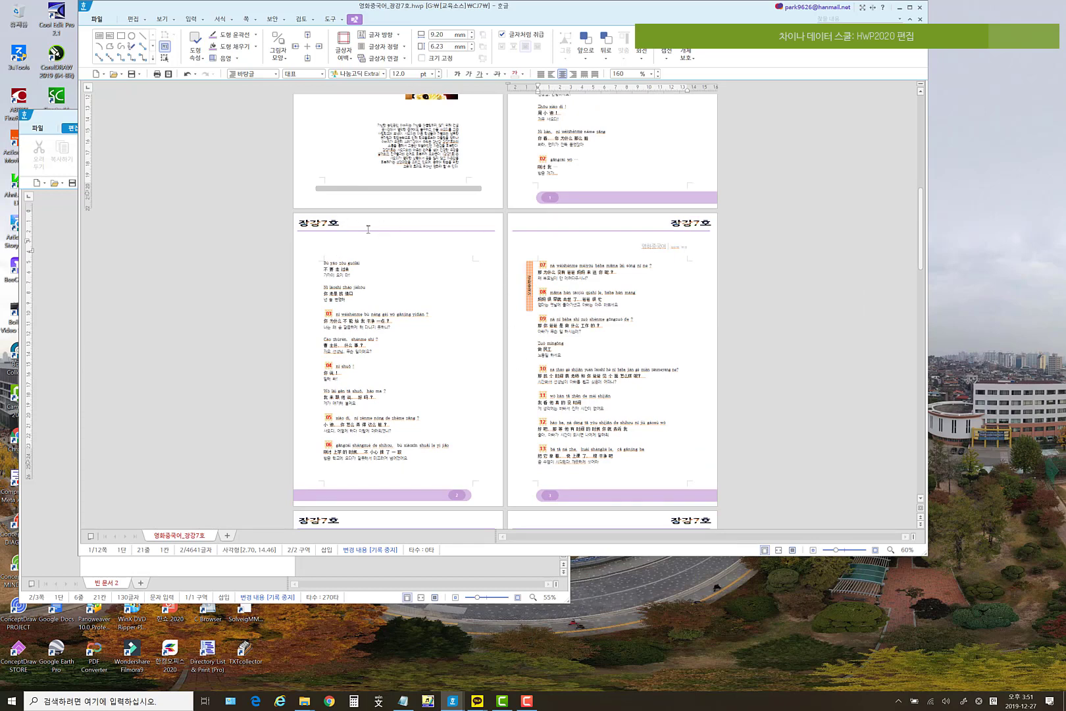
- Place the cursor on the first page of the dialogue section and open that section's master pages (바탕쪽) for editing
scroll(449, 241, "up", 3)
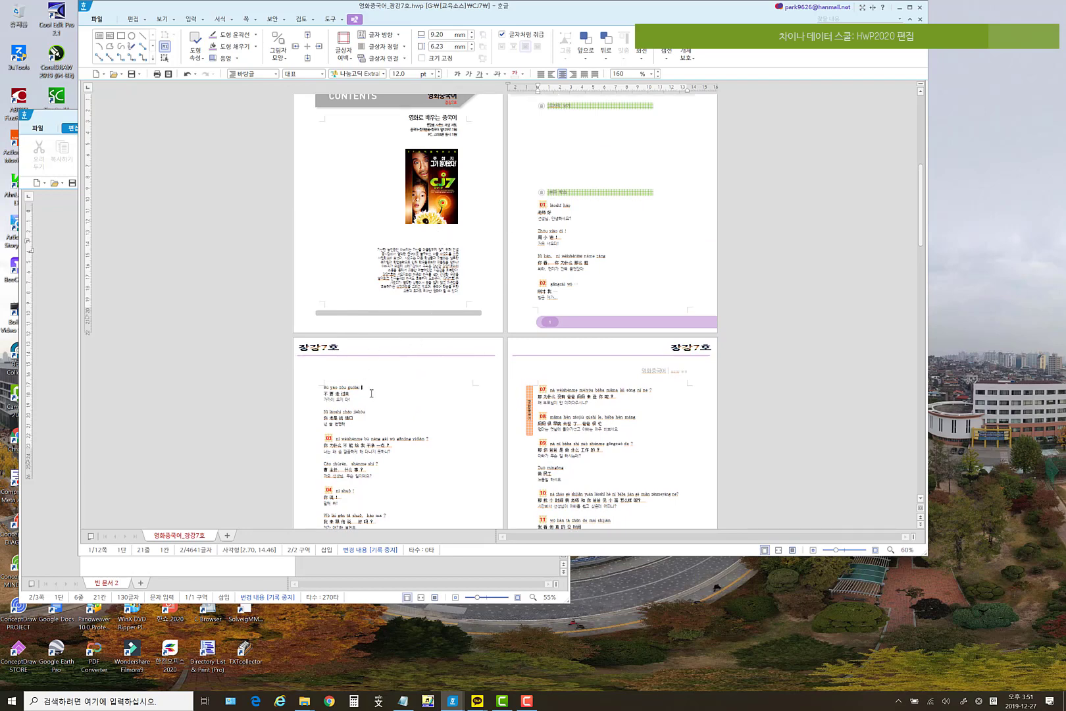
key("Escape")
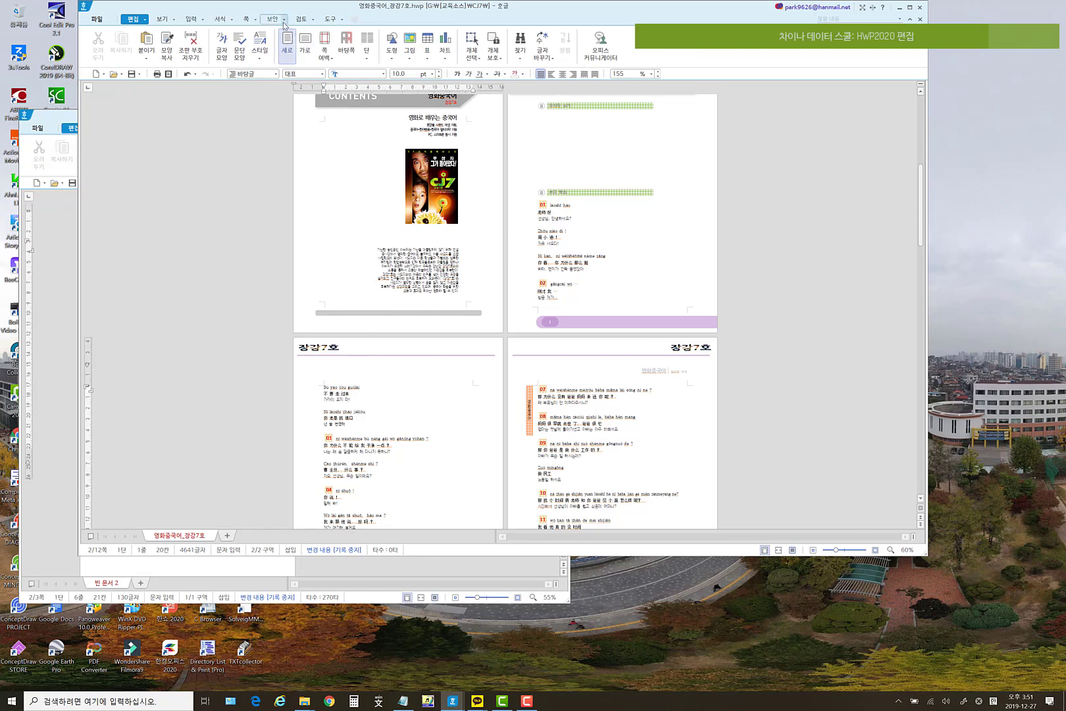
scroll(653, 238, "up", 3)
scroll(652, 238, "up", 5)
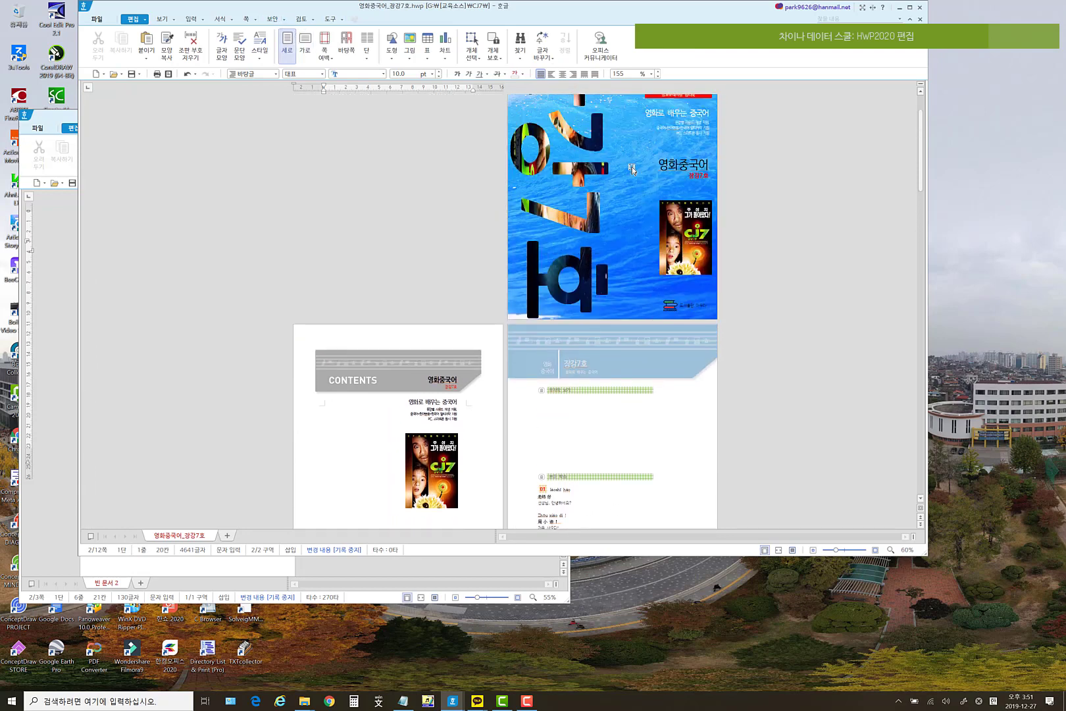
scroll(638, 168, "down", 3)
scroll(638, 168, "down", 1)
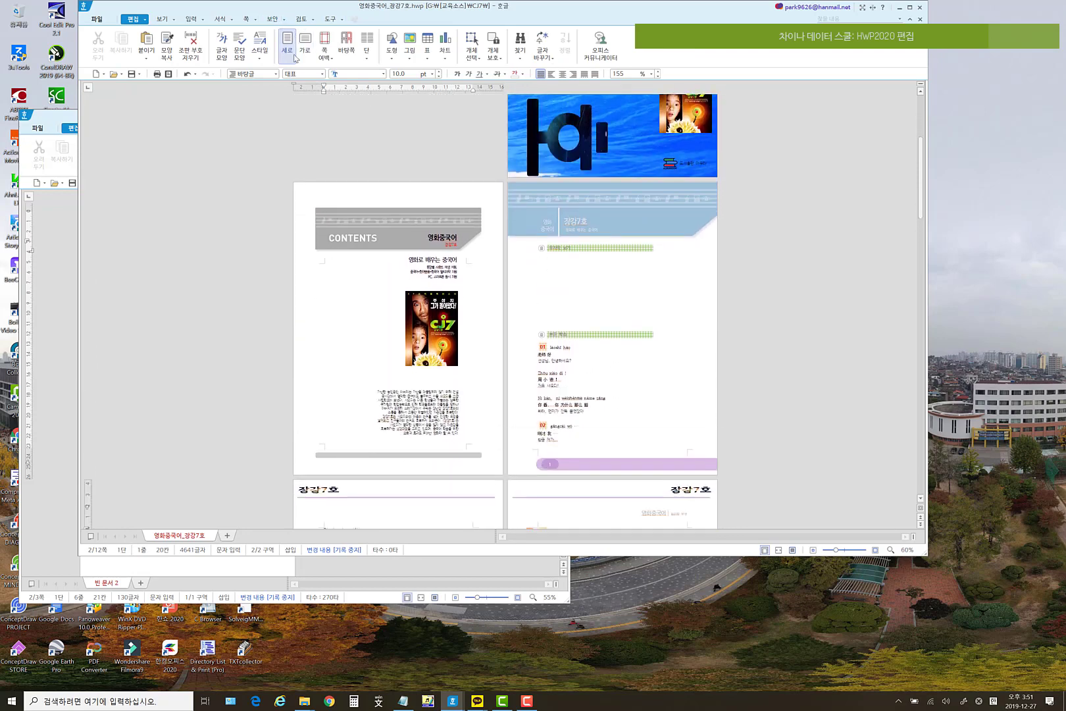
left_click(256, 19)
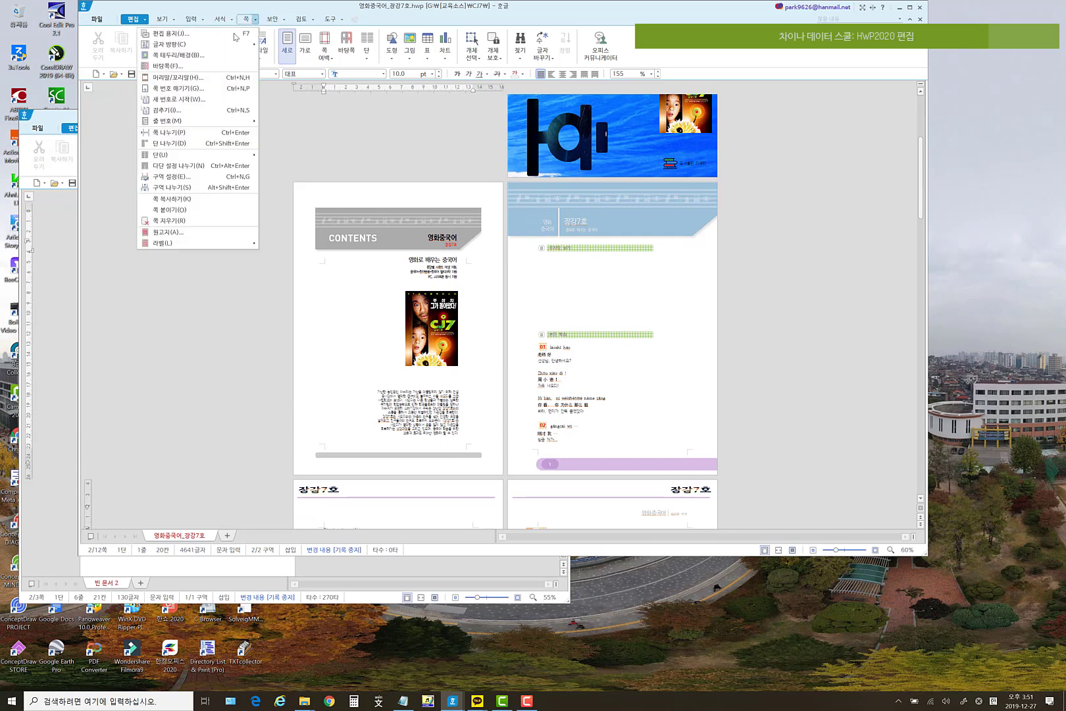
left_click(190, 65)
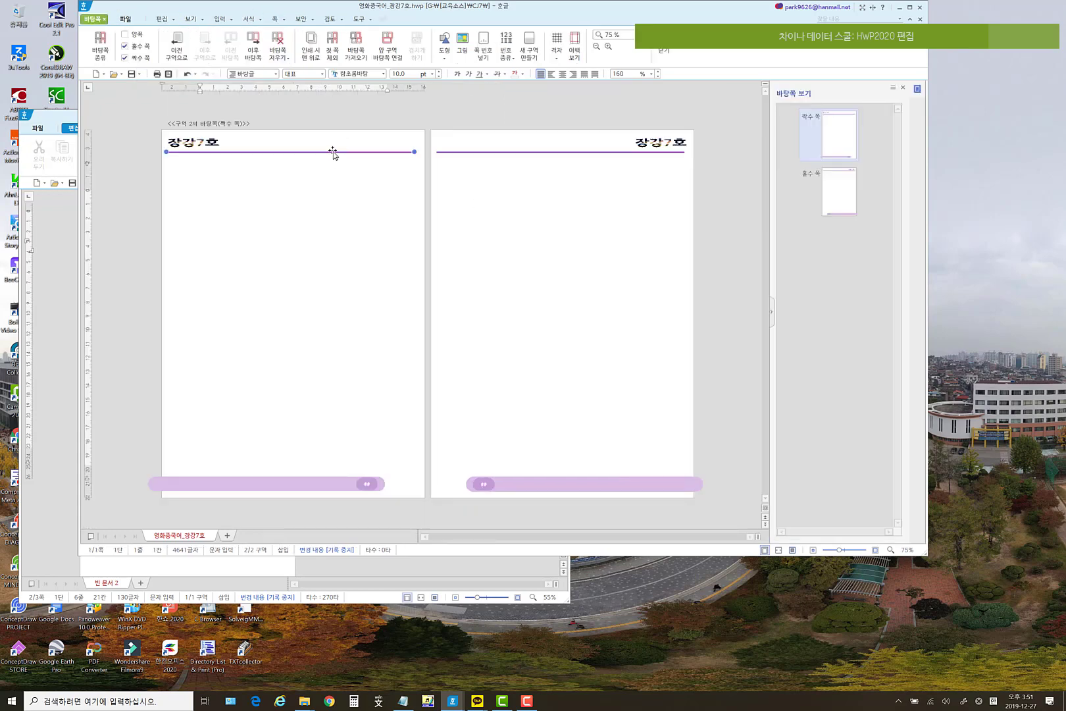
- Switch to File Explorer and open the 가로 folder inside [Background Image]
left_click(219, 19)
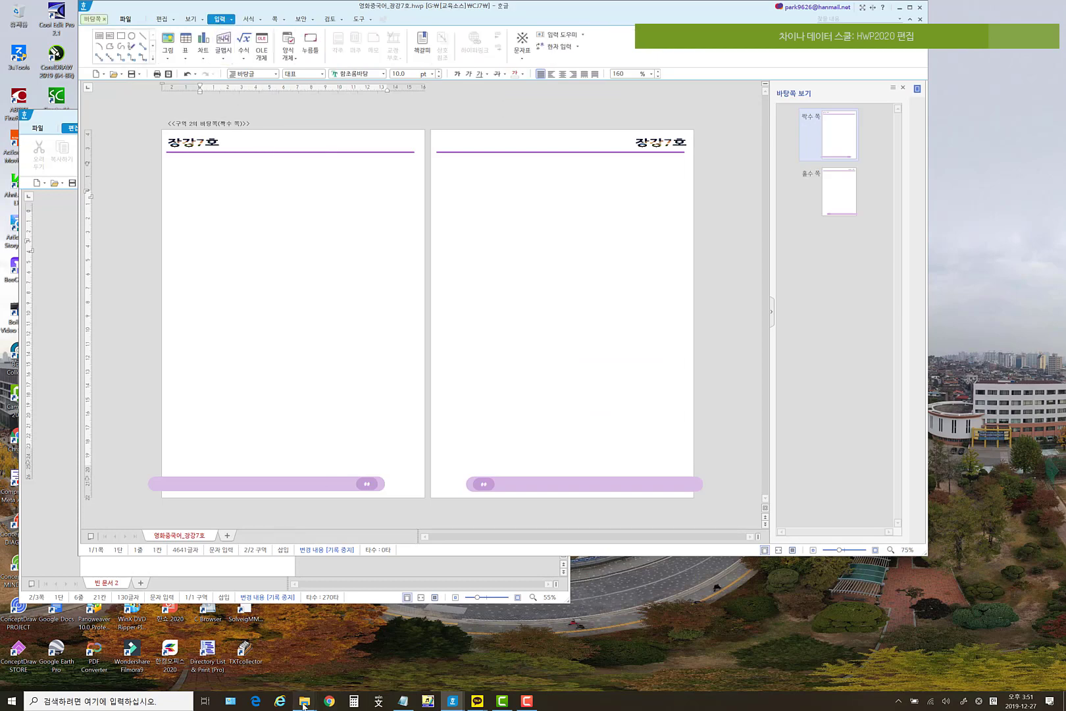
left_click(271, 660)
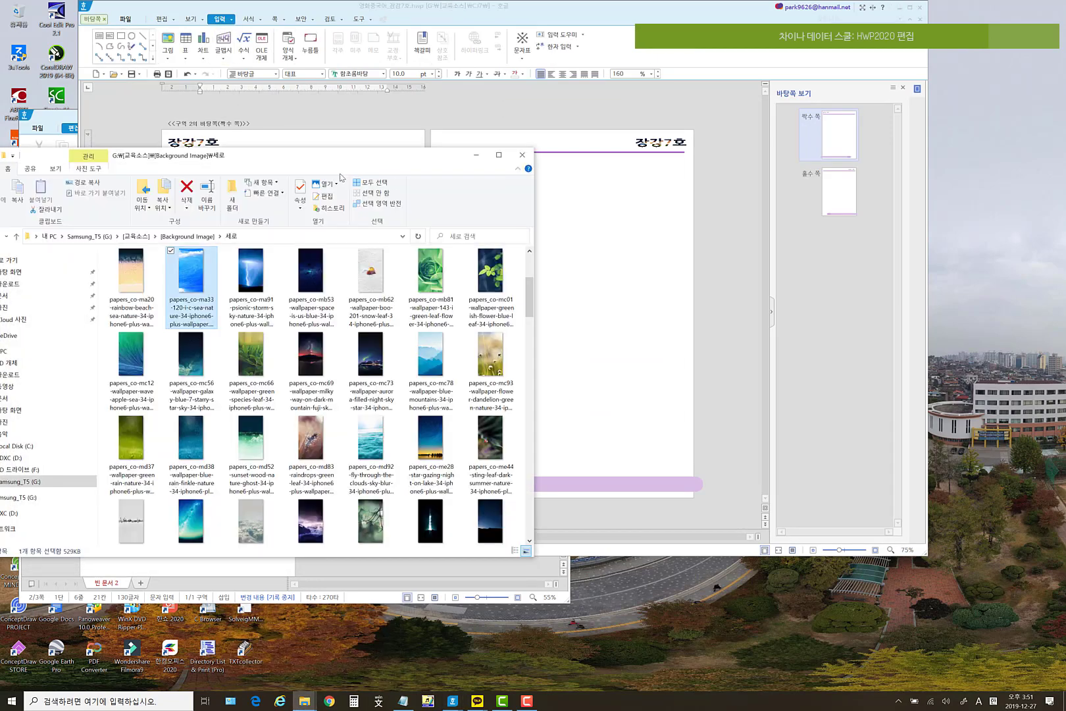
left_click_drag(350, 166, 633, 176)
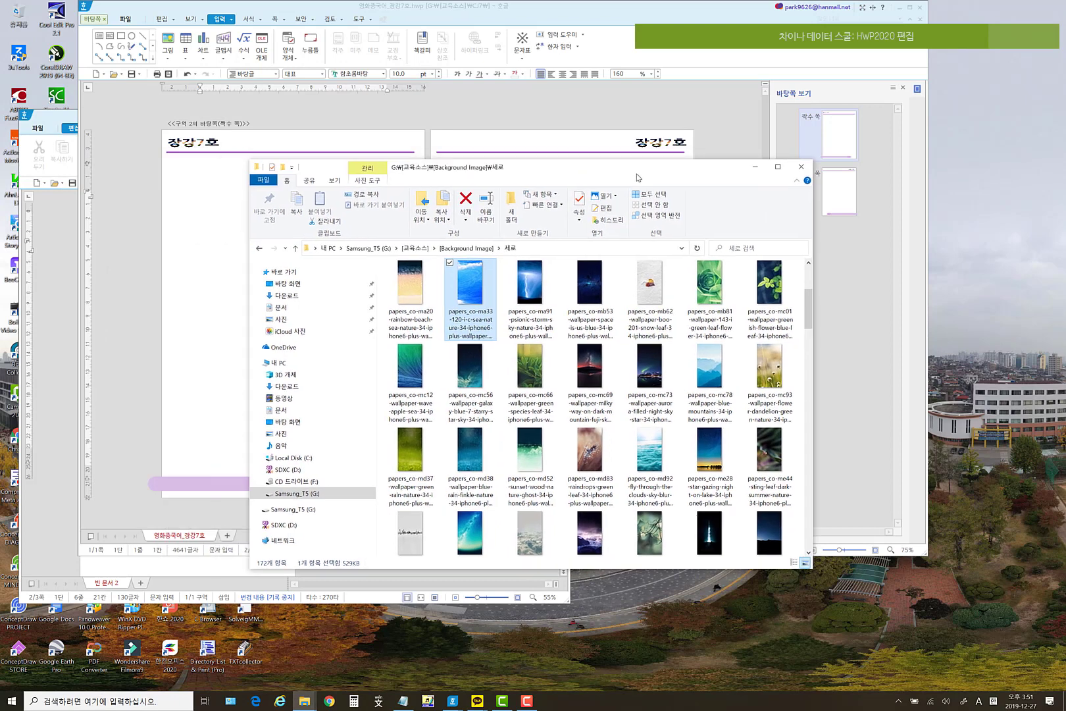
left_click(442, 249)
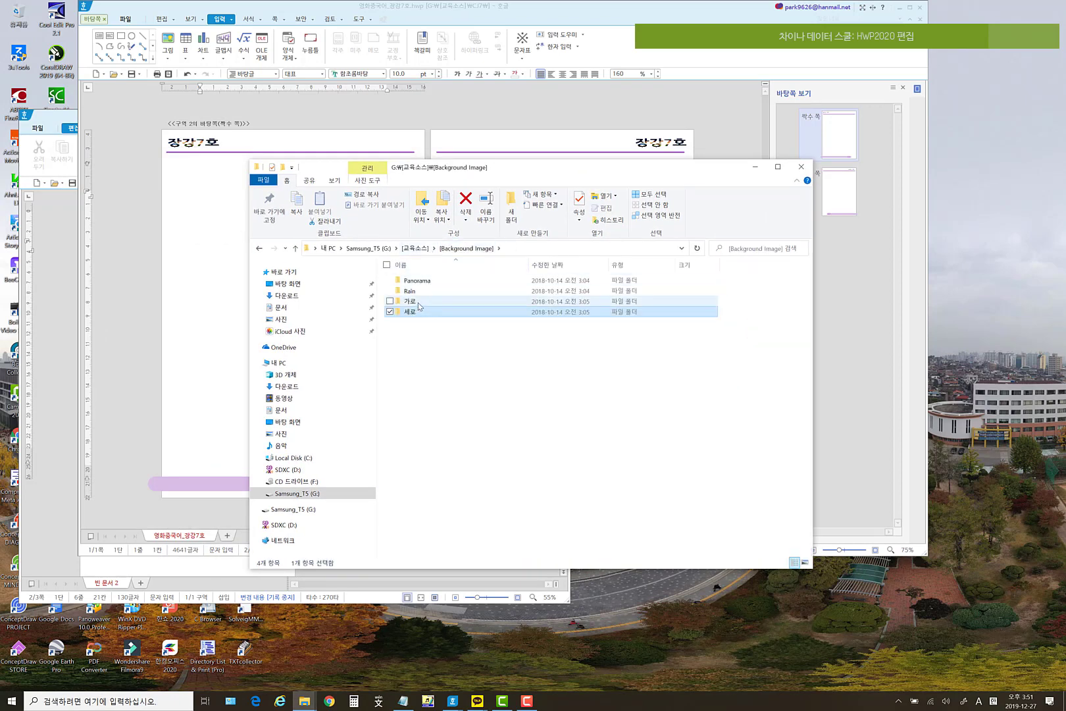
double_click(419, 305)
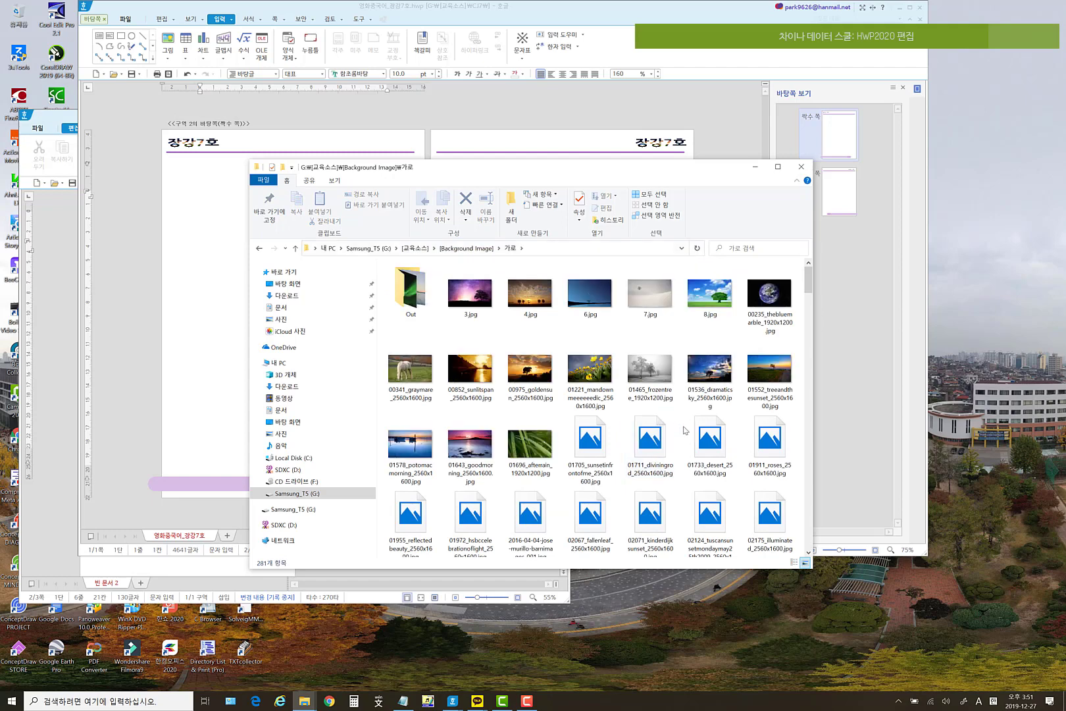
- Insert the green grass field photo from the 가로 folder into the even-page master page, below the header line
scroll(685, 430, "down", 5)
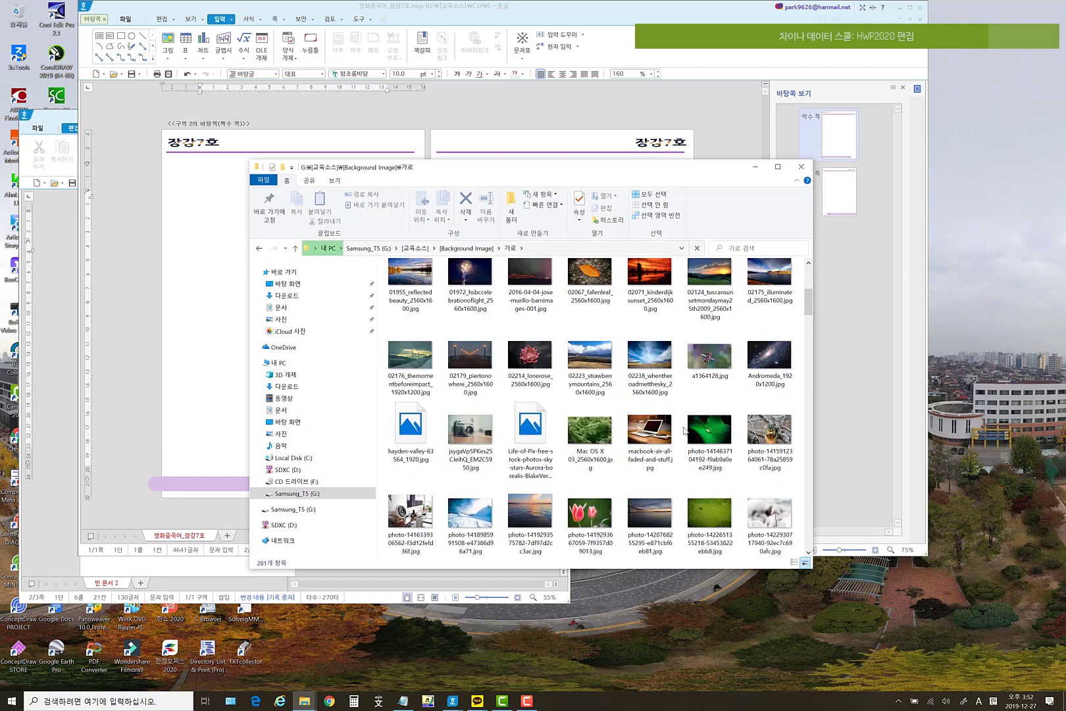
scroll(684, 430, "down", 3)
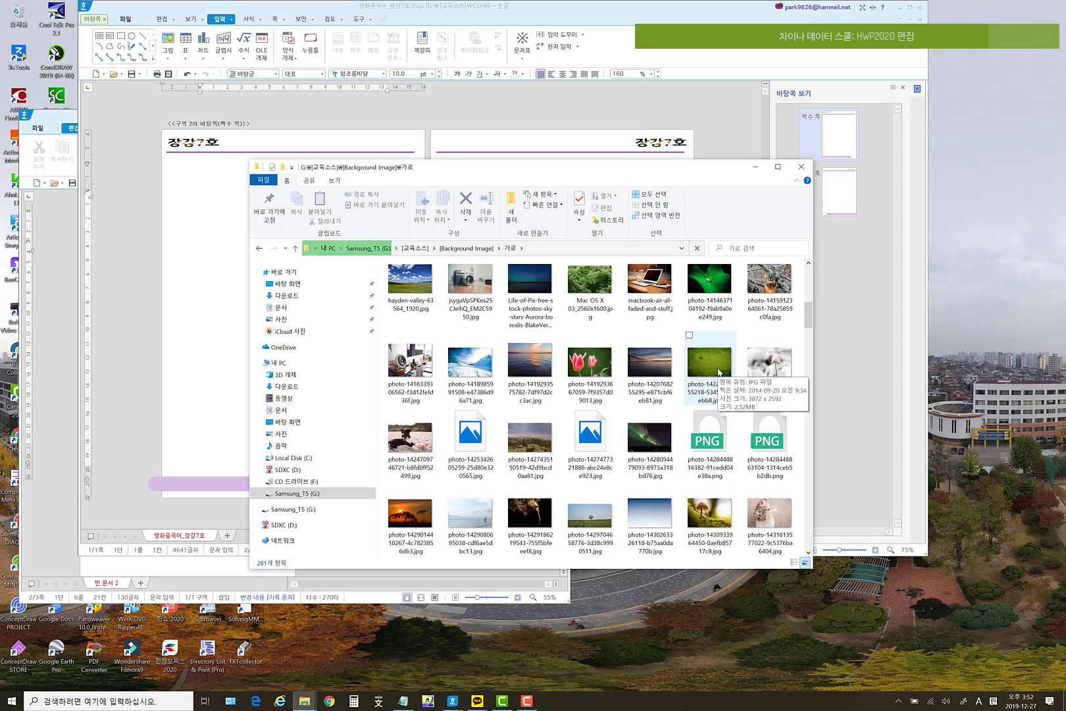
left_click_drag(718, 372, 206, 219)
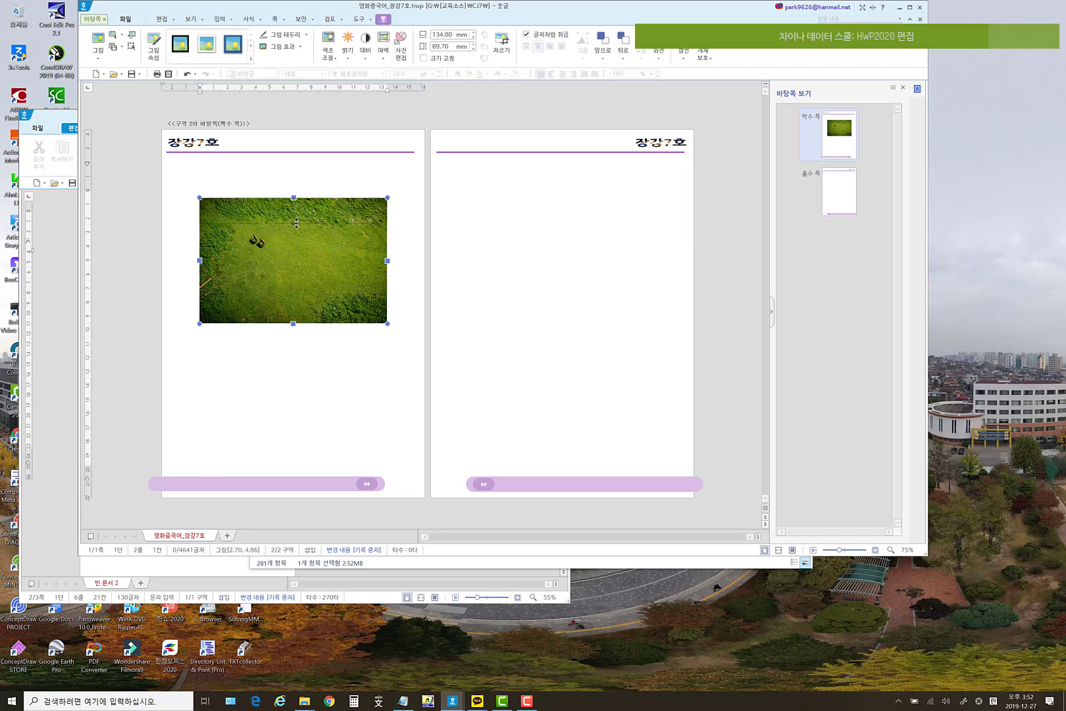
- Reduce the grass photo's height to about 16.7 mm, turn off 글자처럼 취급 and base its horizontal and vertical position on 종이
left_click_drag(293, 323, 297, 222)
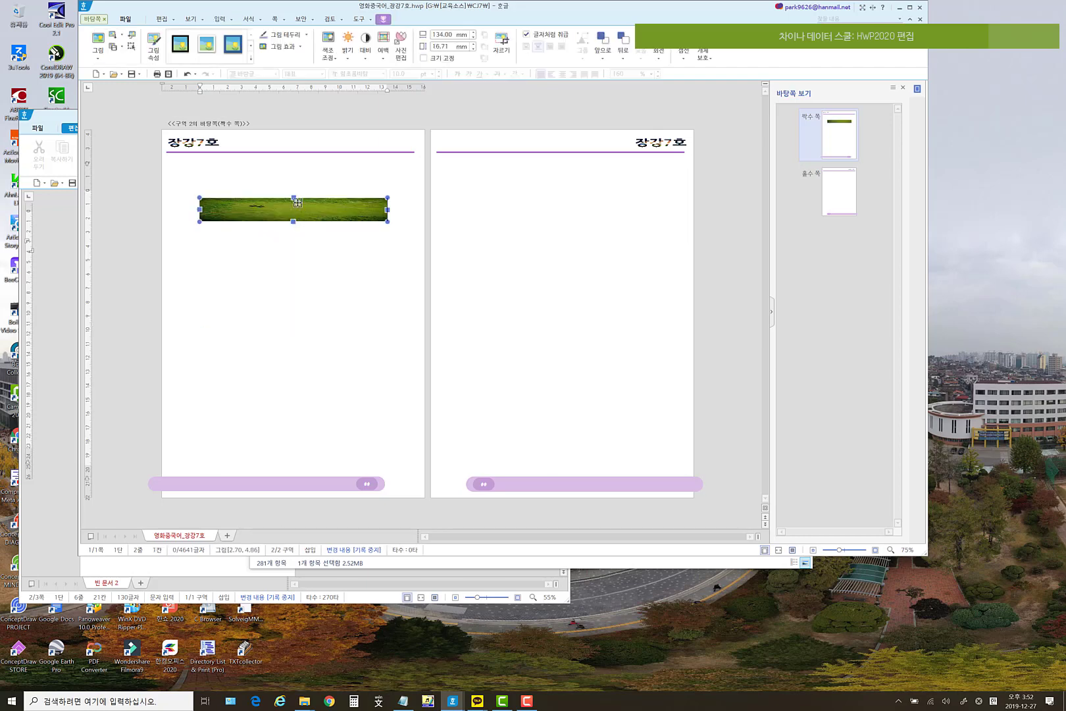
right_click(323, 210)
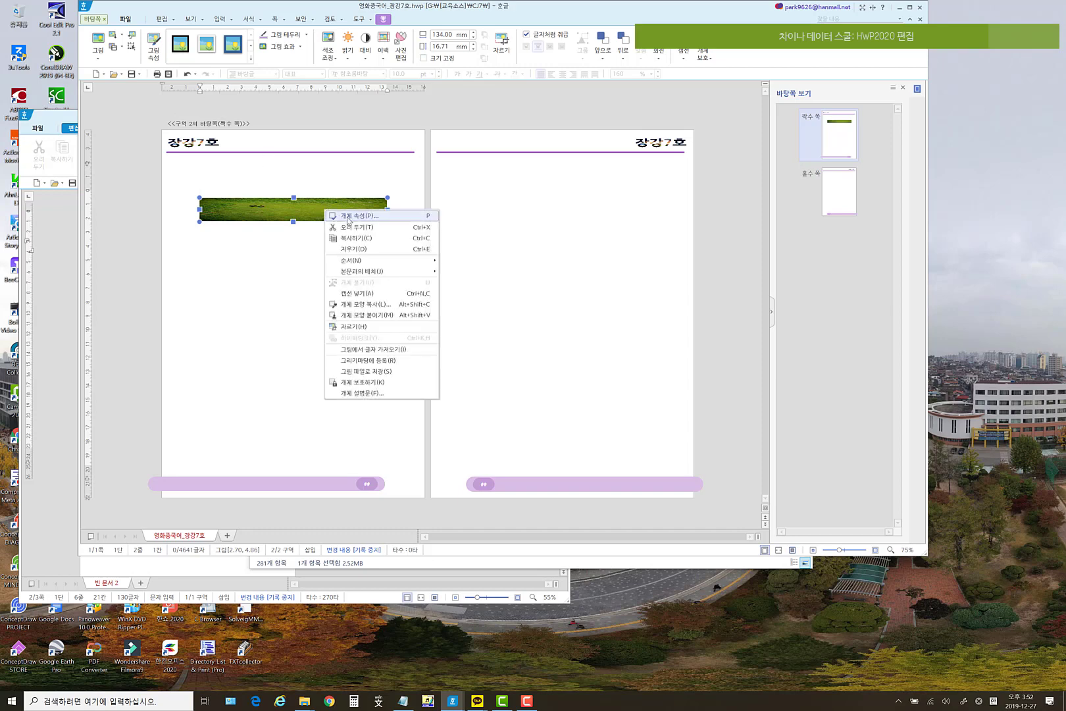
left_click(348, 216)
left_click(377, 225)
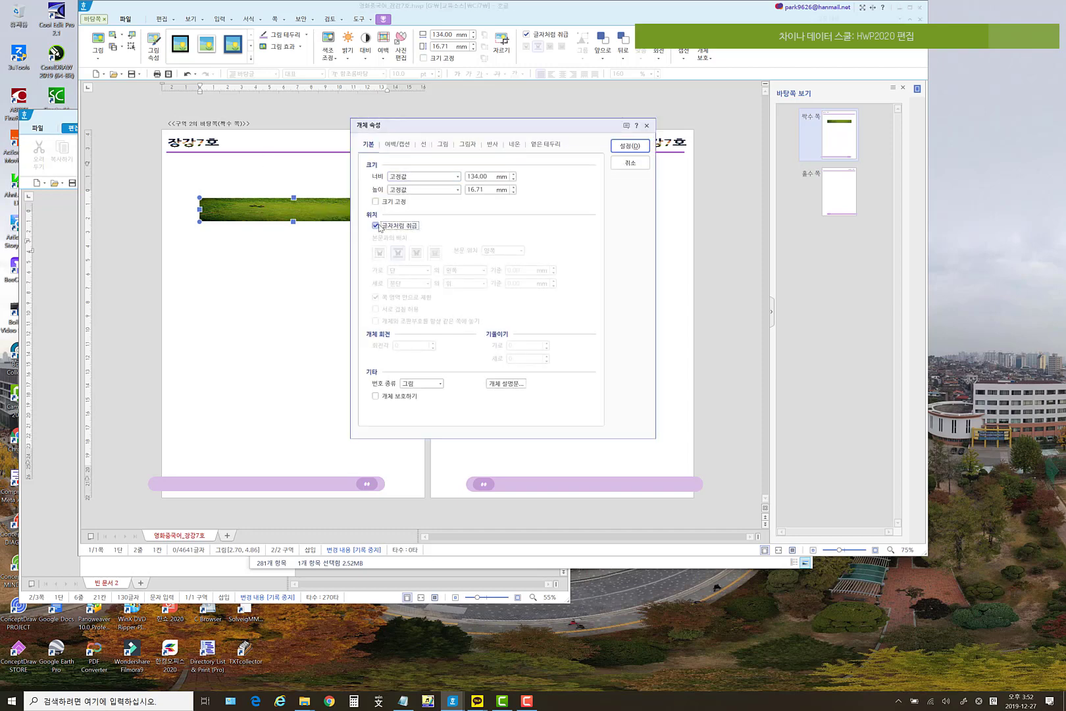
left_click(395, 271)
left_click(398, 280)
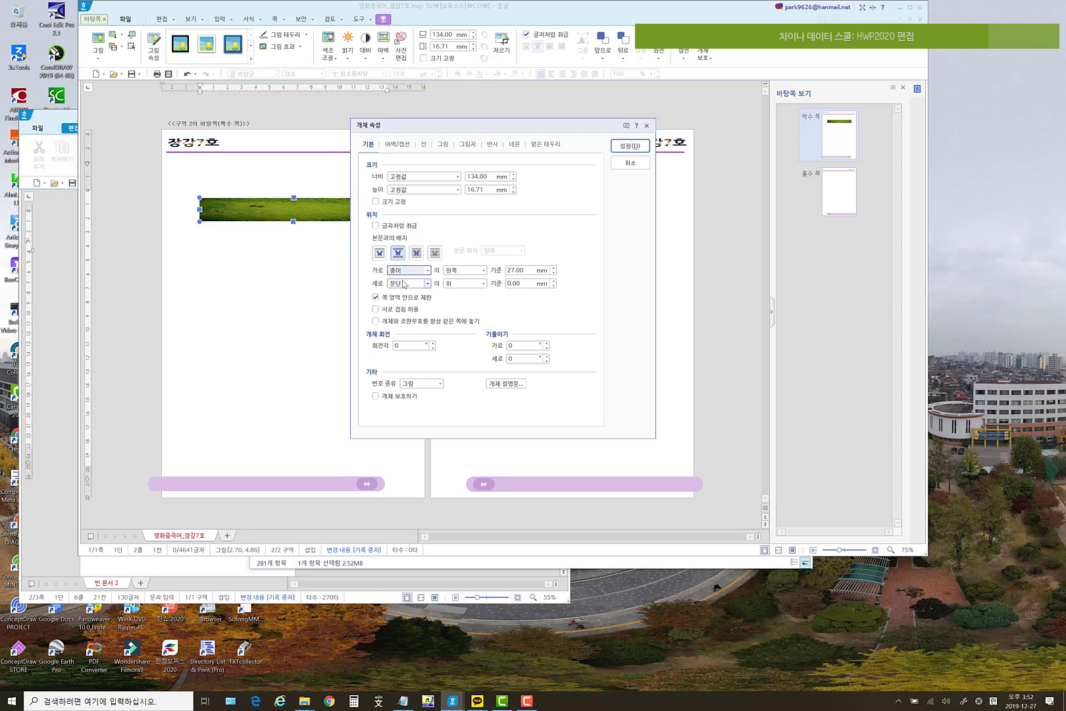
left_click(403, 283)
left_click(403, 293)
left_click(628, 146)
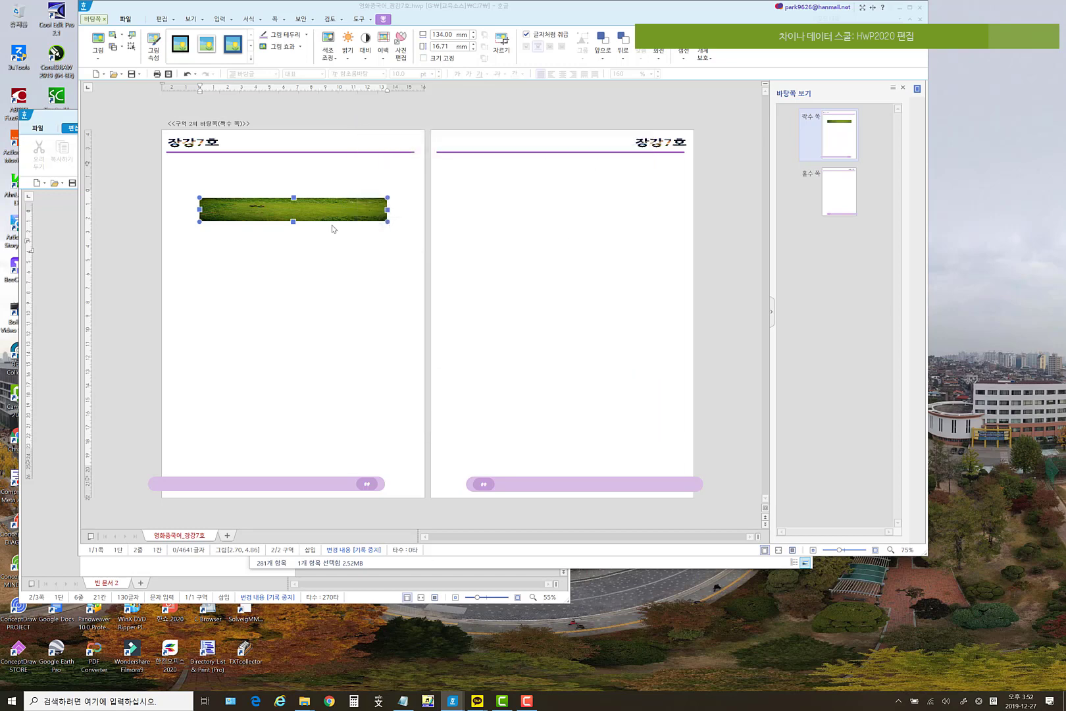
- Fit the grass photo along the even master page's top edge, about 188 mm wide, and send it one level backward
left_click_drag(327, 221, 283, 146)
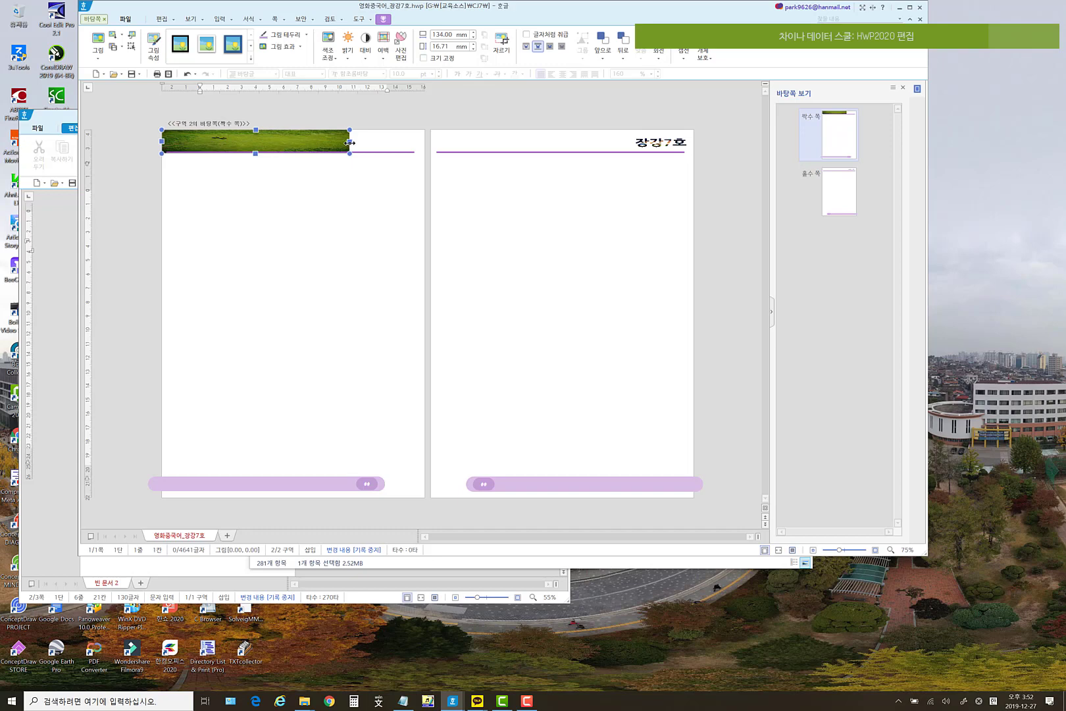
left_click_drag(349, 142, 422, 144)
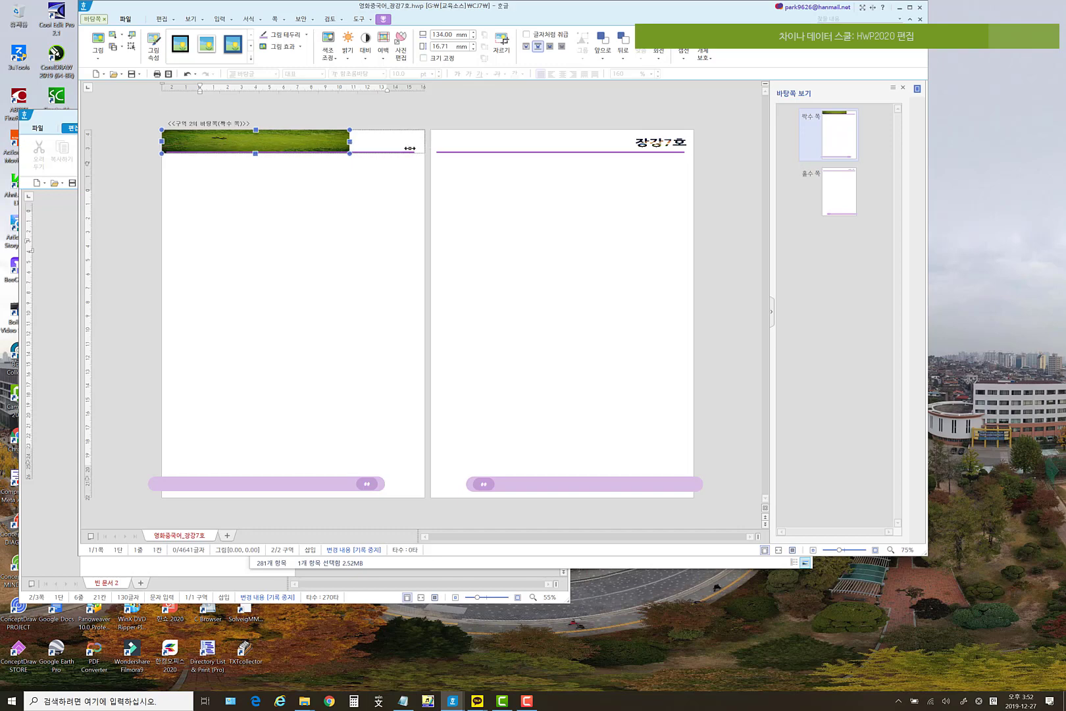
right_click(329, 146)
mouse_move(380, 209)
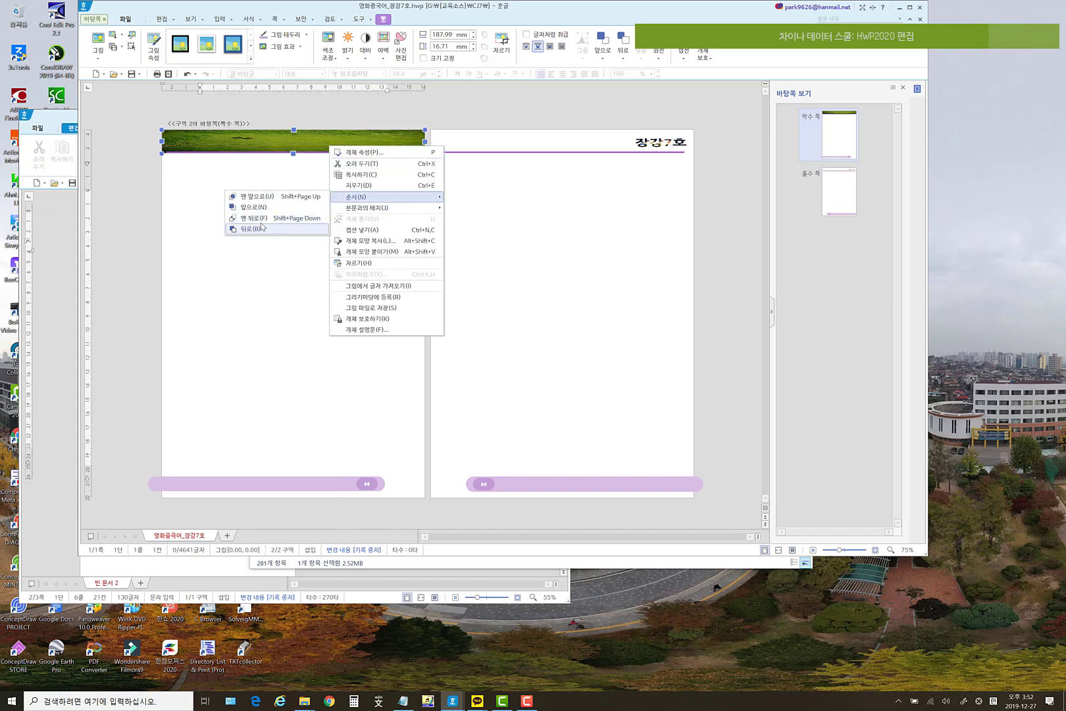
left_click(261, 228)
- Turn off the picture fill of the even page's 장강7호 WordArt title and set its face colour (면 색) to white
left_click(205, 151)
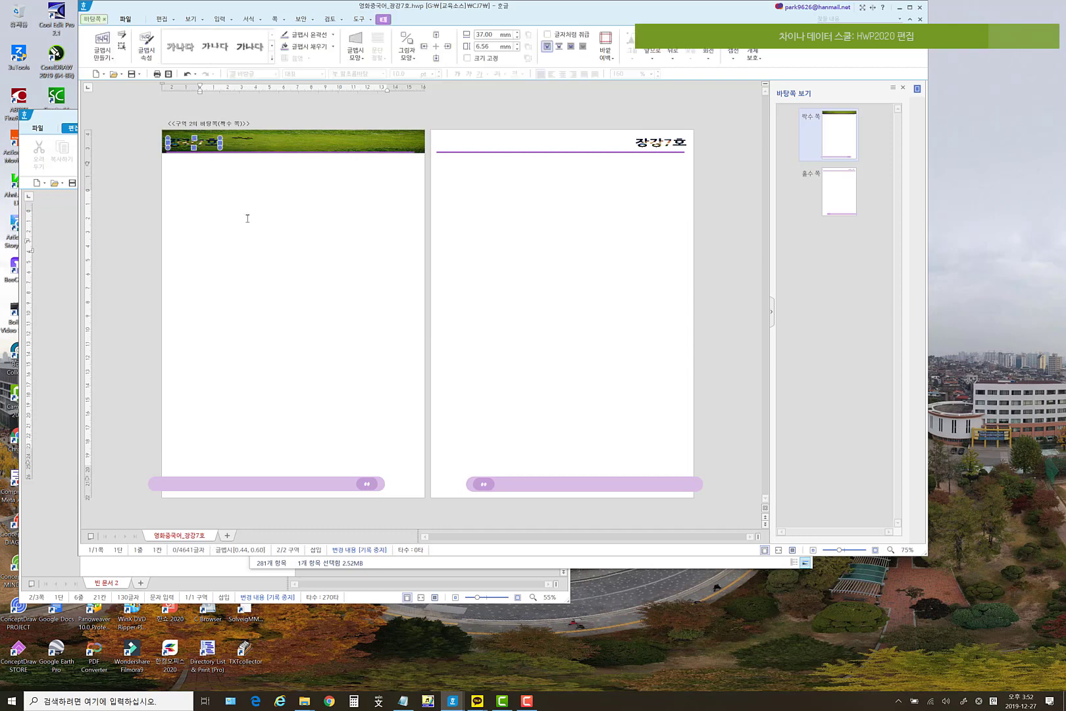
right_click(212, 145)
left_click(245, 150)
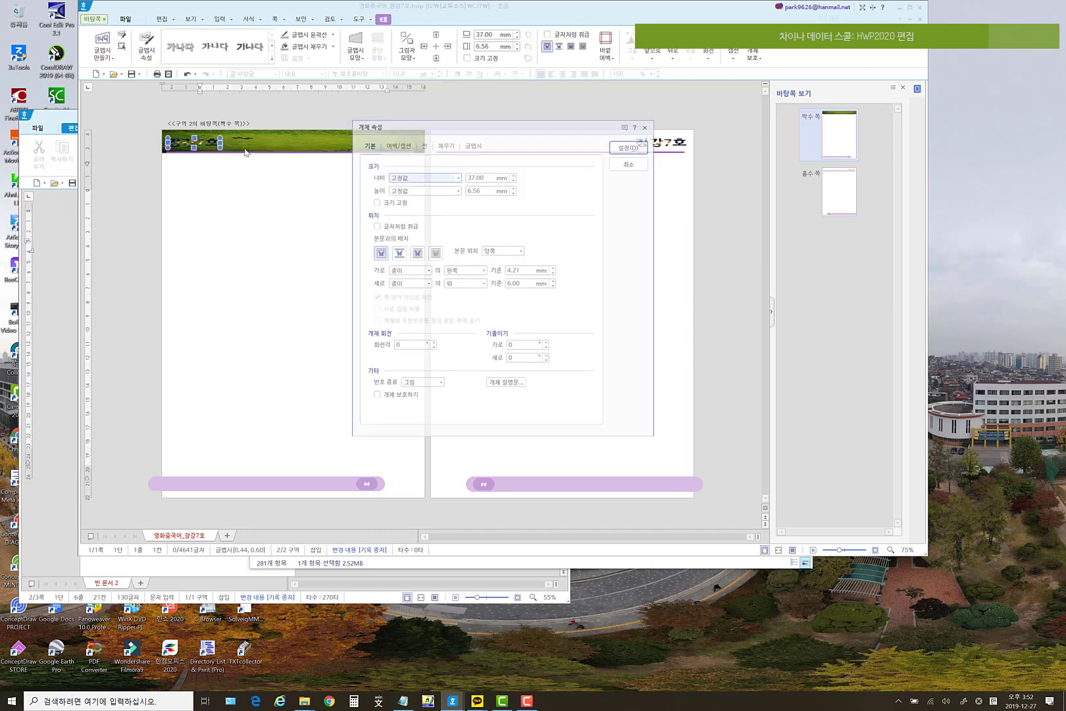
left_click(424, 145)
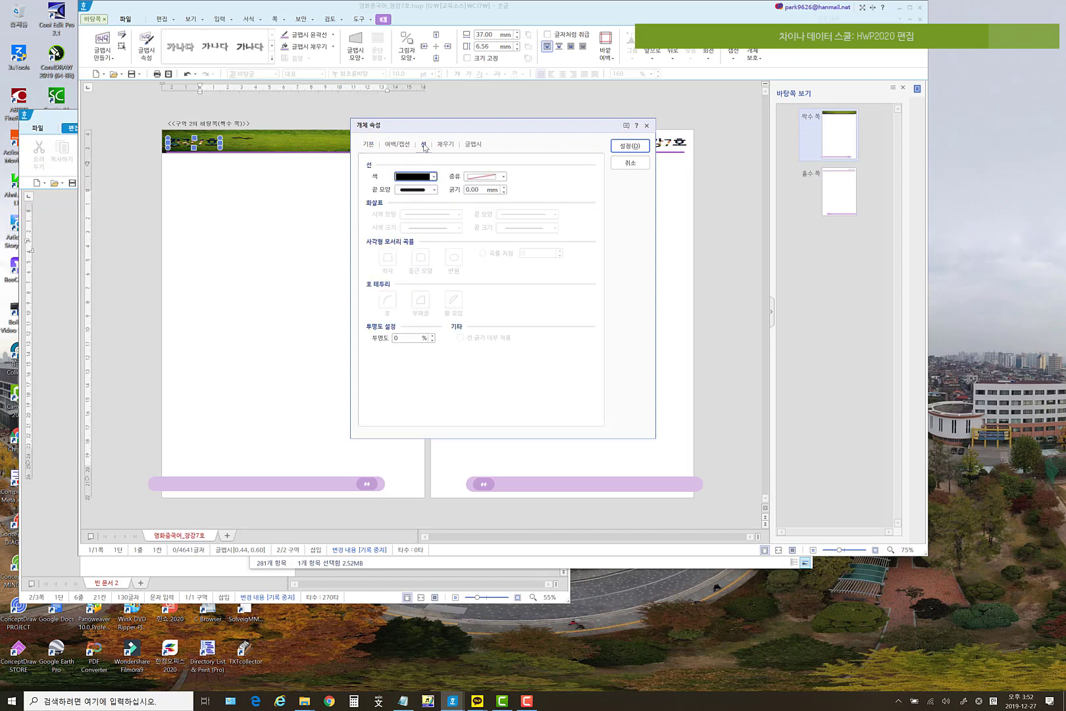
left_click(446, 144)
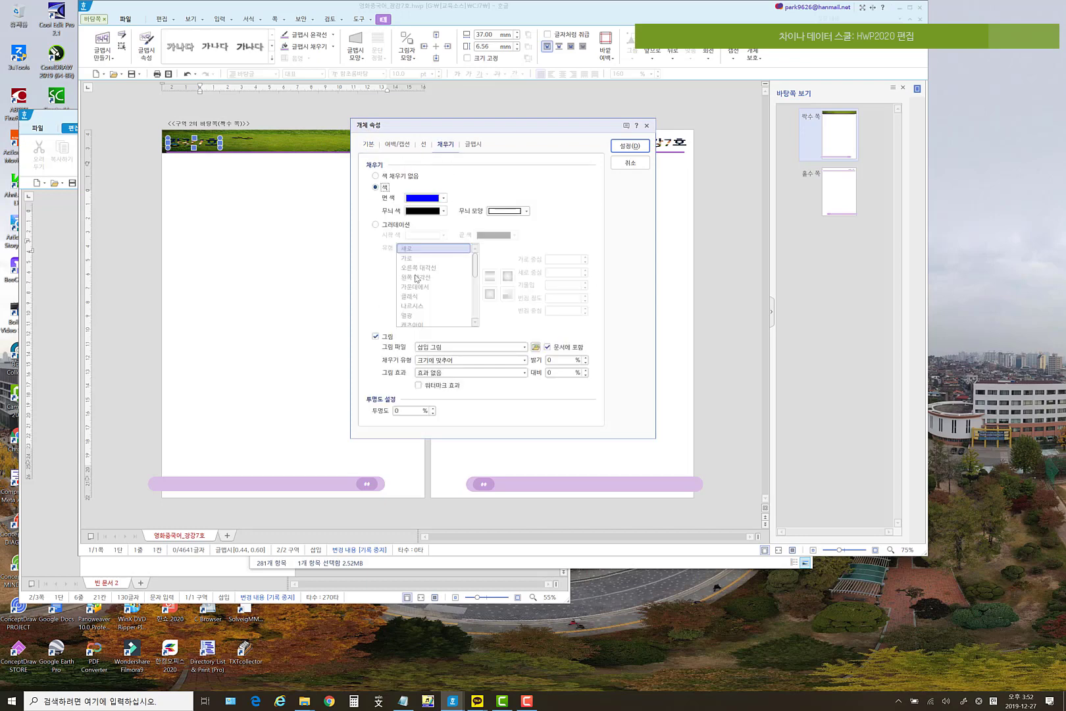
left_click(375, 337)
left_click(443, 198)
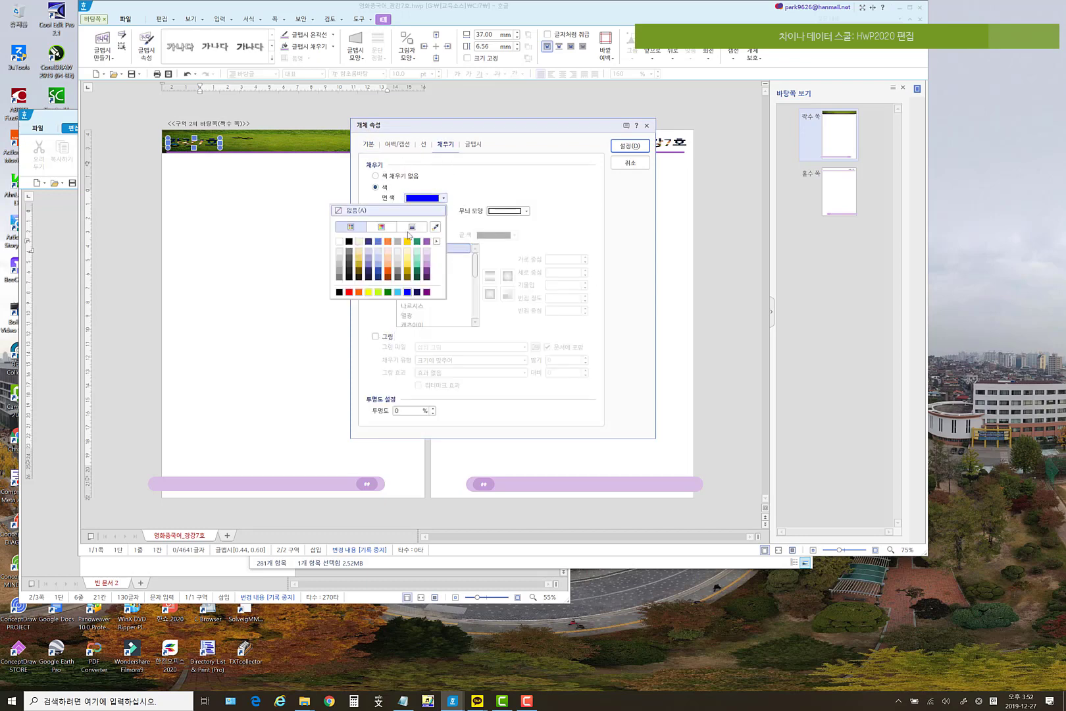
left_click(339, 243)
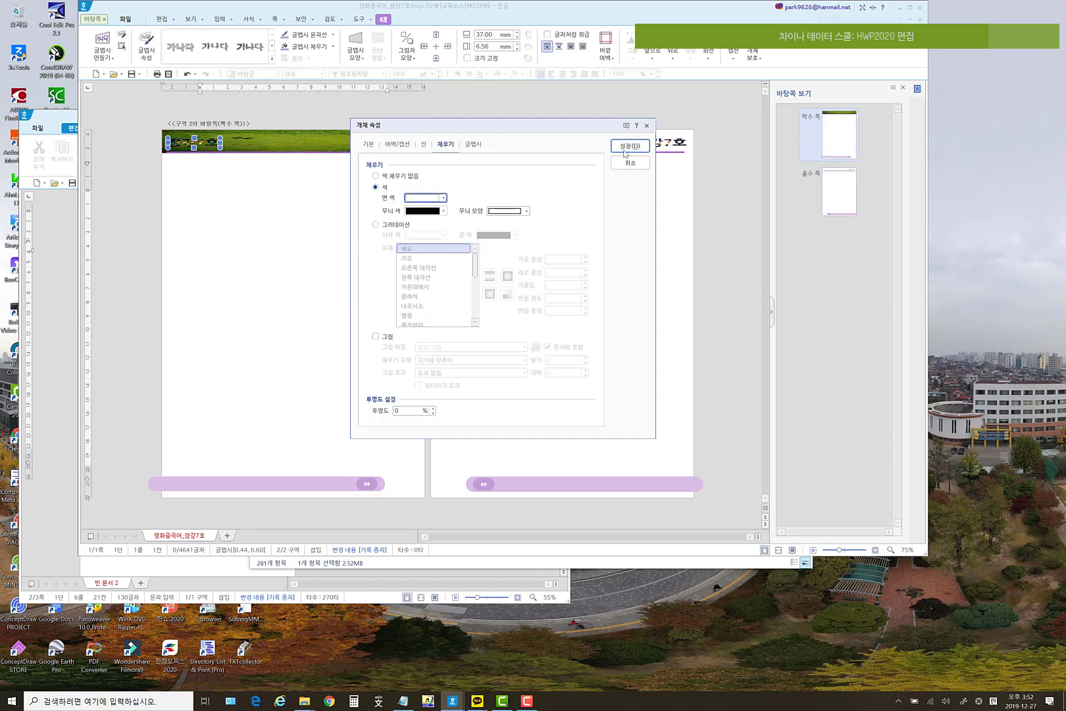
- Set the title's pattern colour (무늬 색) to light grey, choose the grid pattern shape, and apply the fill
left_click(444, 212)
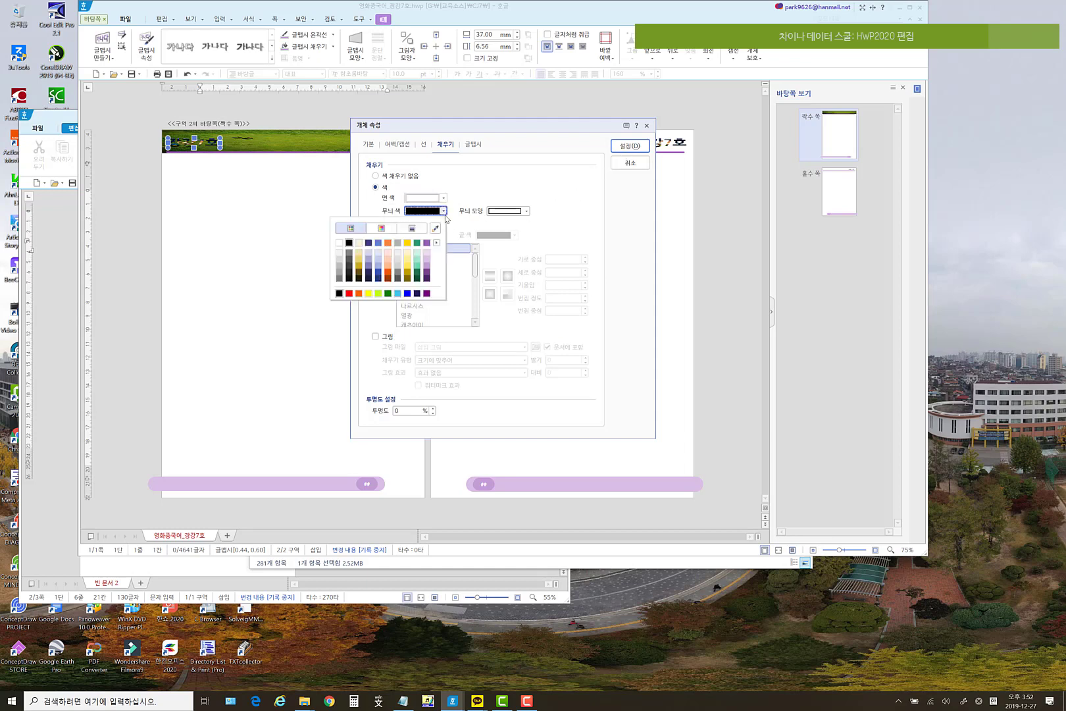
left_click(339, 252)
left_click(523, 211)
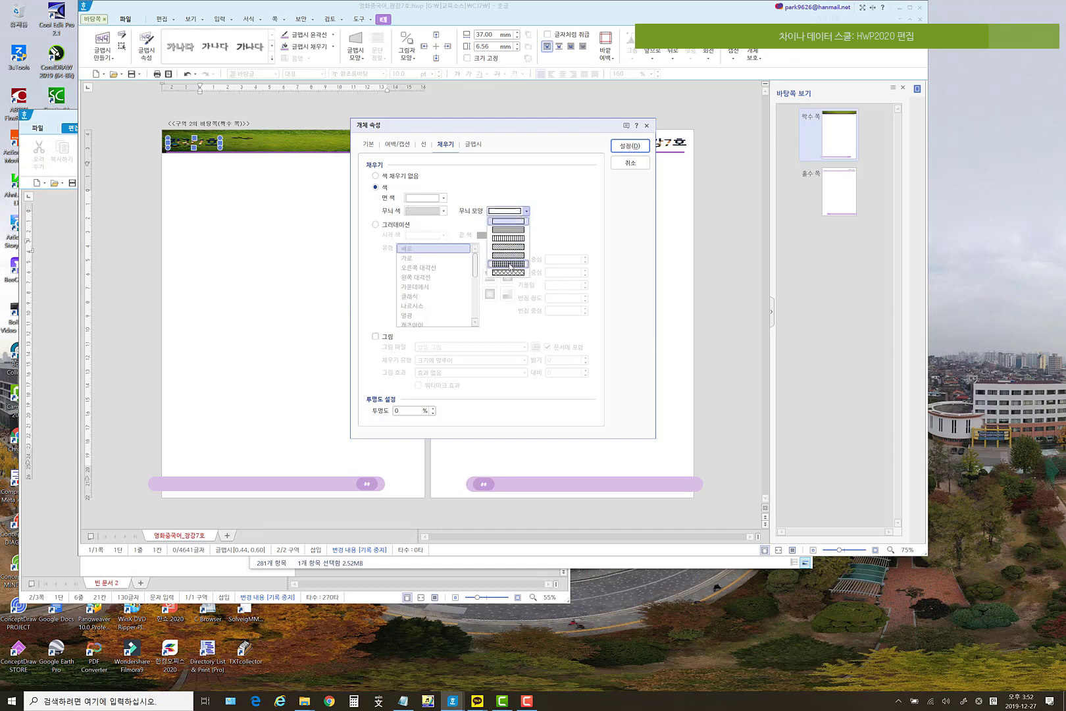
left_click(508, 264)
left_click(621, 150)
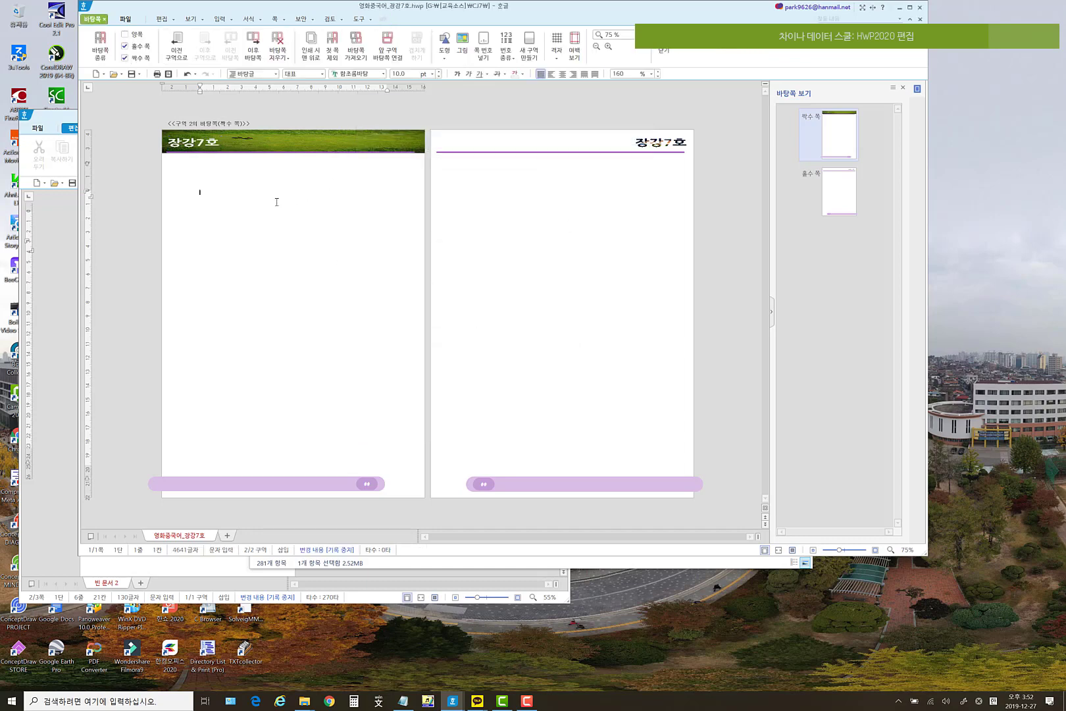
- Deselect the title and grass photo, close master-page editing and return to the document pages
left_click(214, 144)
left_click(311, 171)
left_click(364, 145)
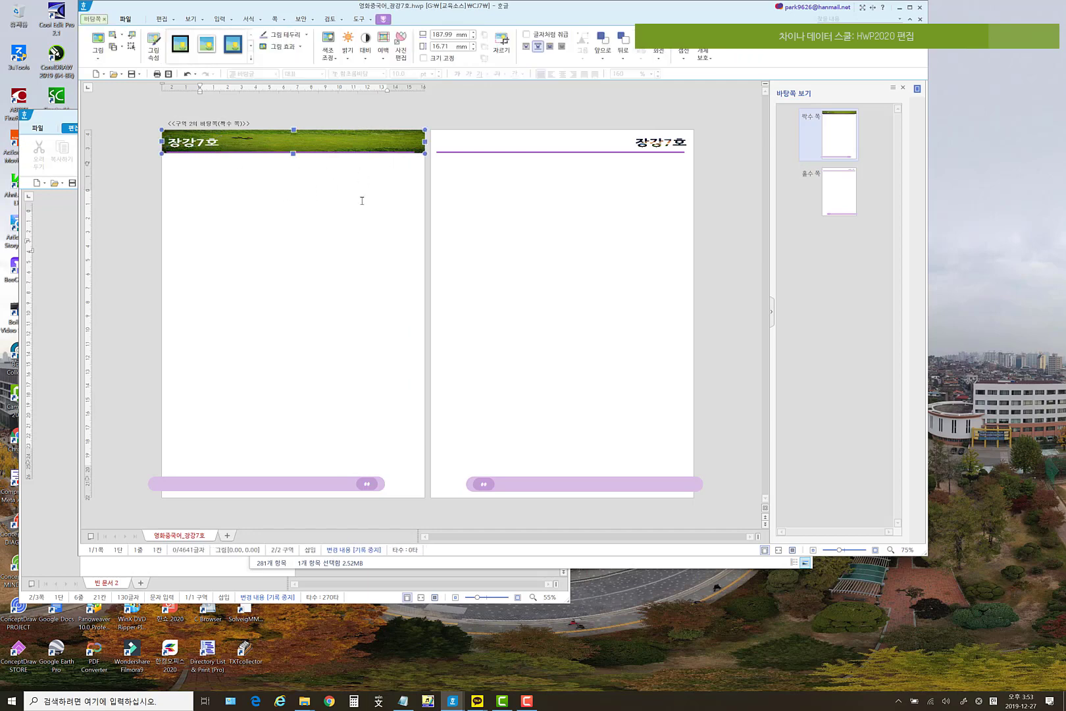
left_click(274, 261)
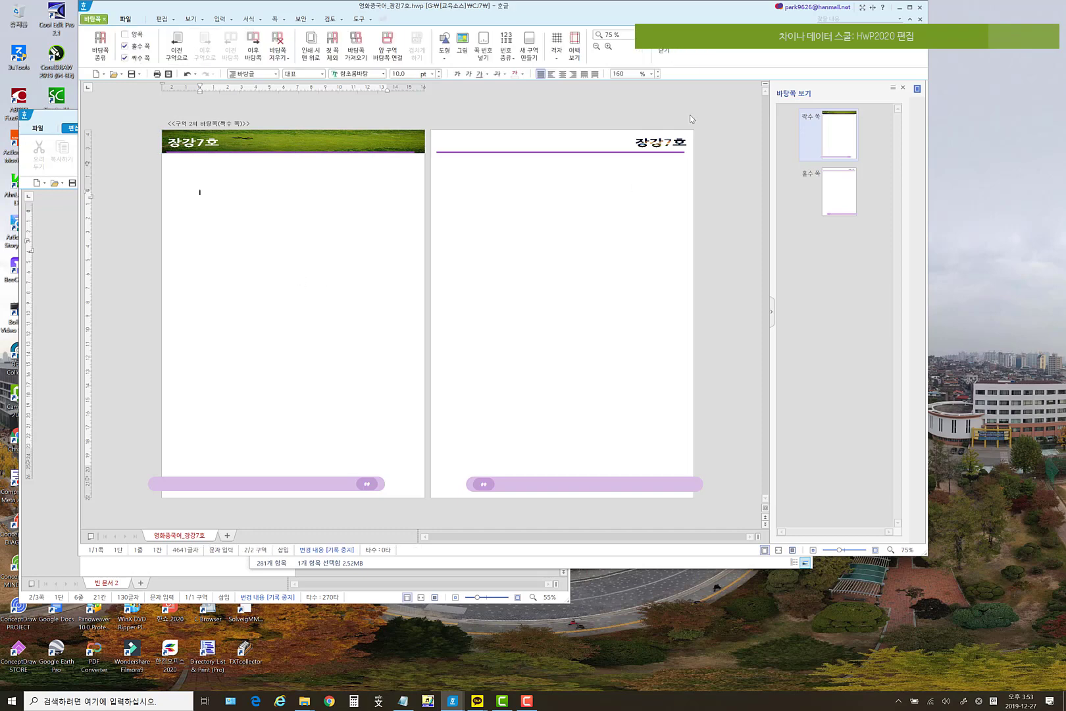
left_click(664, 52)
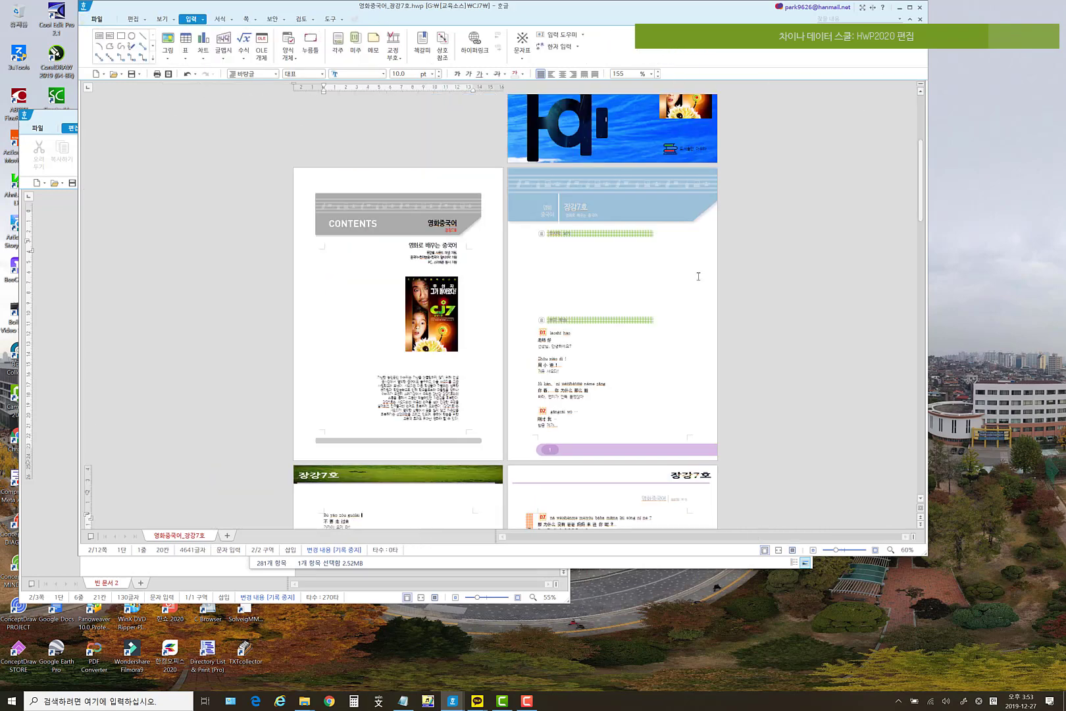
- Examine the even pages' header strip through the dialogue section and compare it with the cover, contents and chapter opening pages
scroll(404, 400, "down", 3)
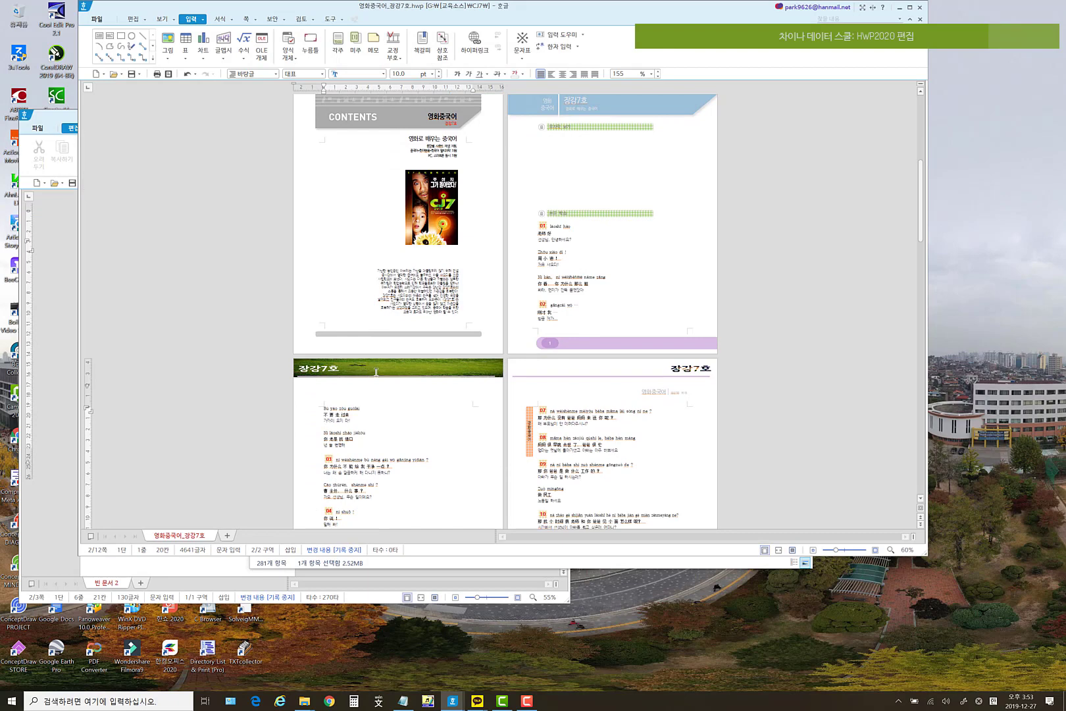
scroll(391, 375, "down", 10)
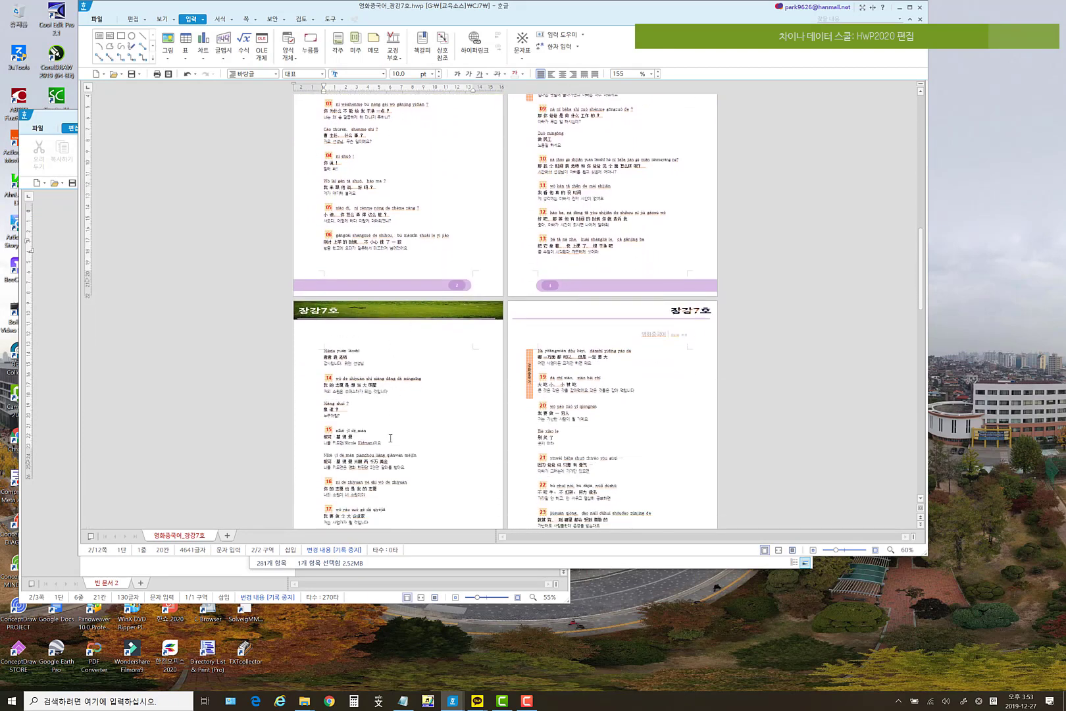
scroll(390, 438, "up", 3)
scroll(390, 437, "down", 2)
scroll(391, 438, "up", 2)
scroll(391, 435, "down", 3)
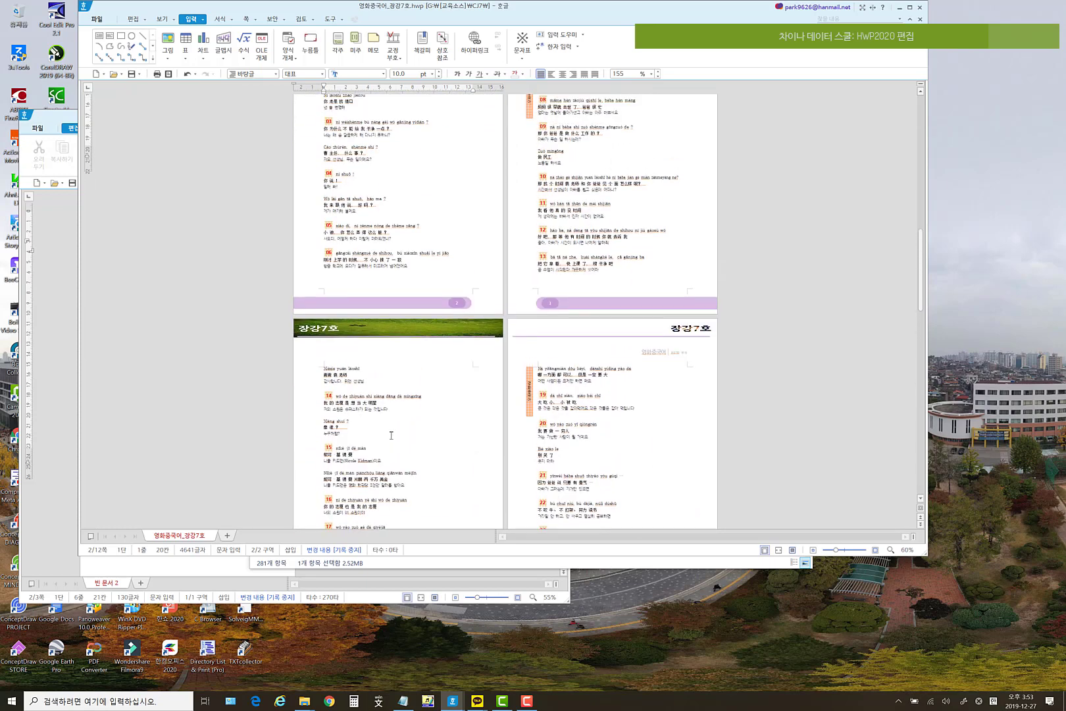
scroll(391, 435, "up", 10)
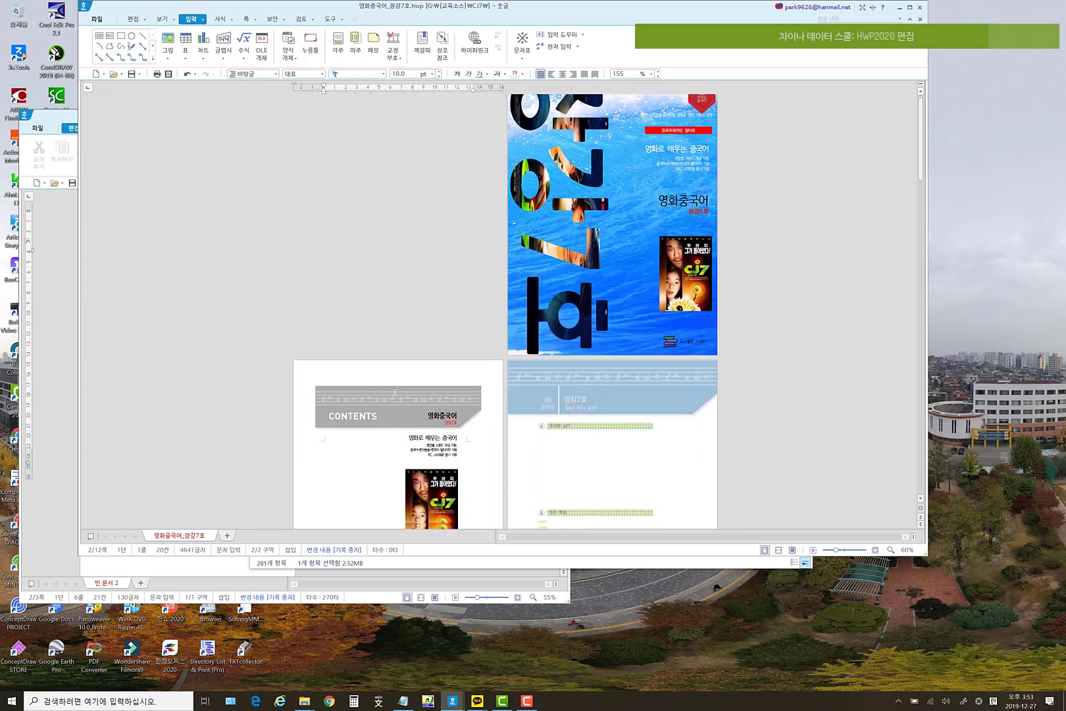
scroll(394, 391, "down", 6)
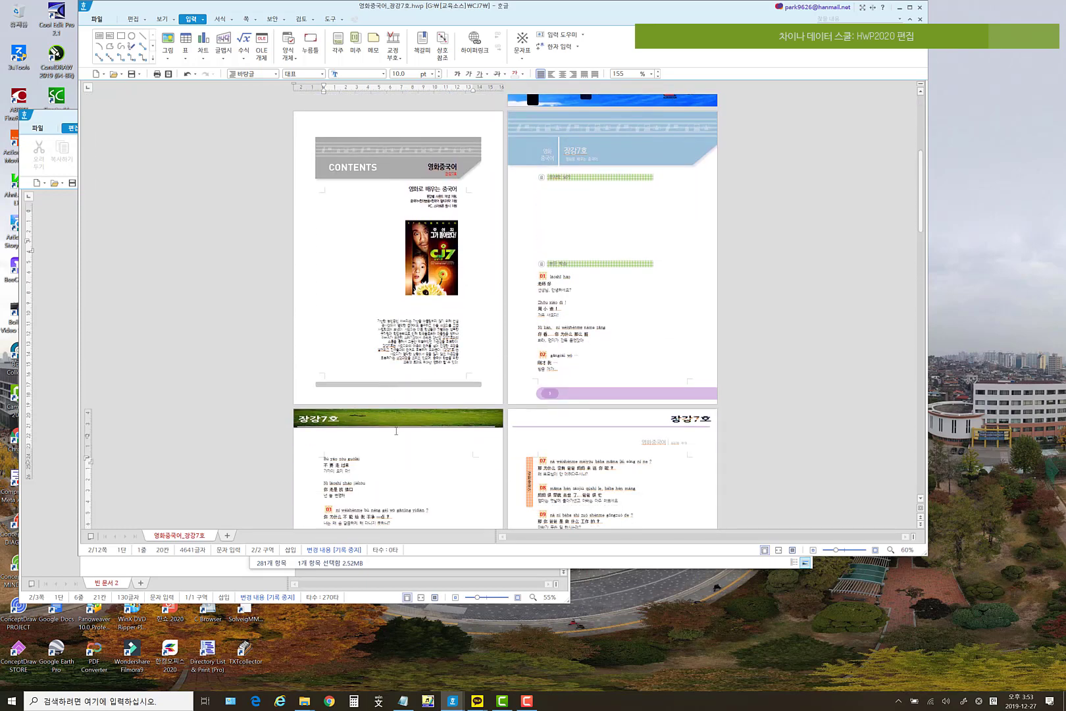
scroll(391, 216, "down", 1)
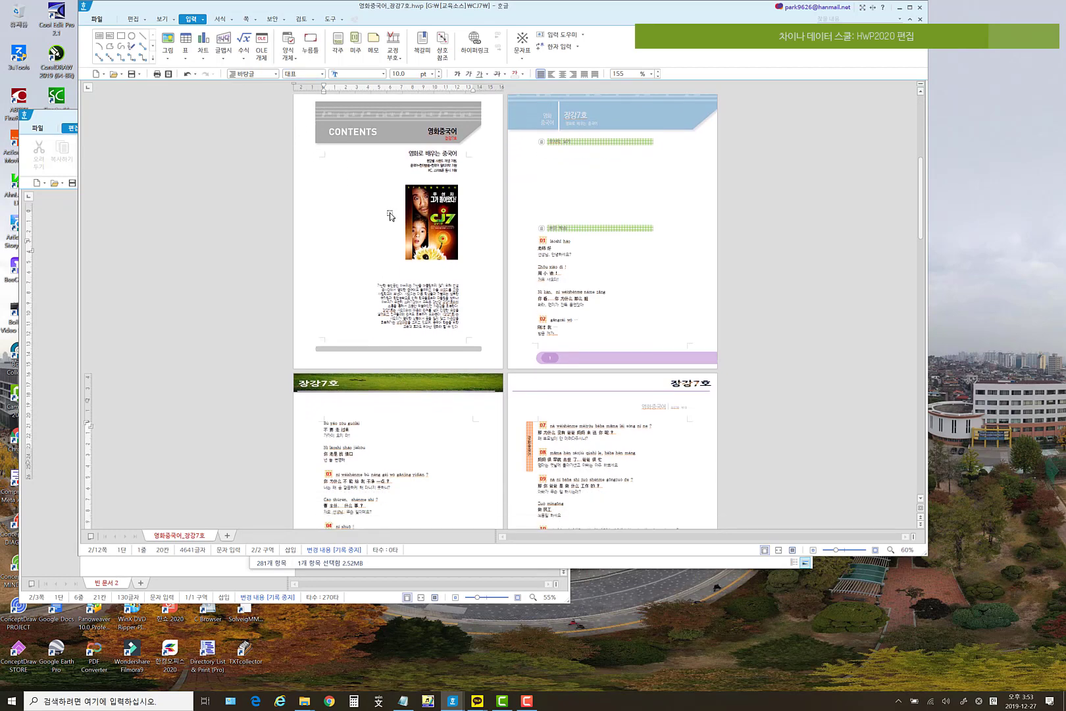
scroll(390, 216, "down", 2)
scroll(503, 196, "up", 5)
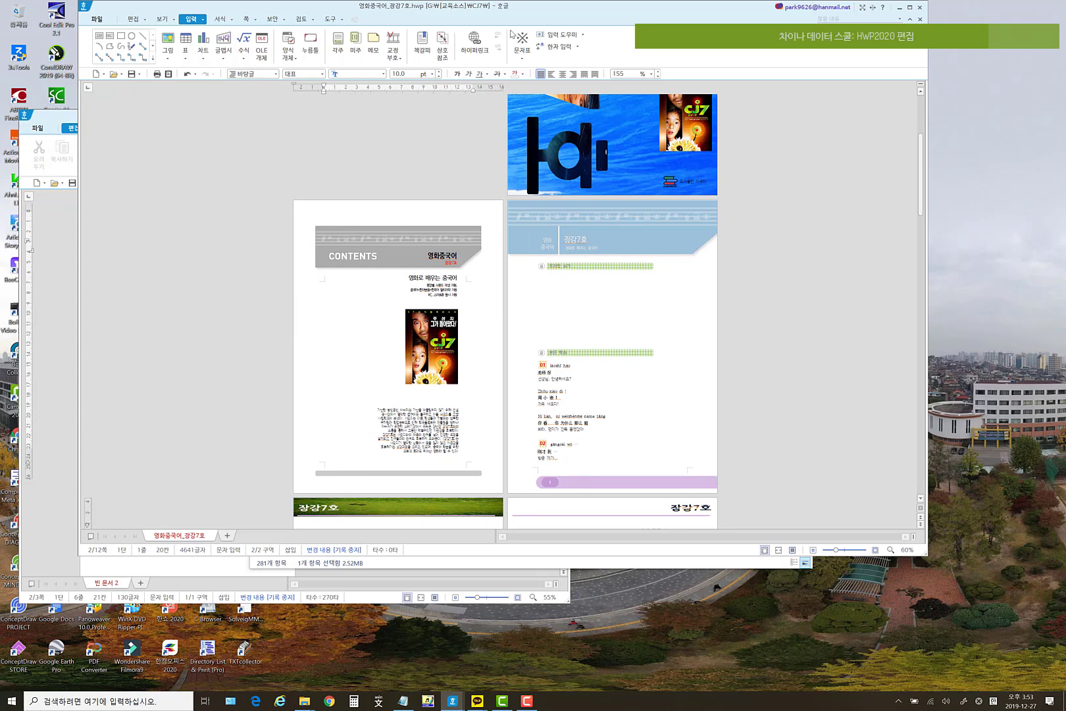
- Copy the blue header picture from the 장강7호 chapter opening page and paste it onto the first page of 빈 문서 2
left_click(631, 208)
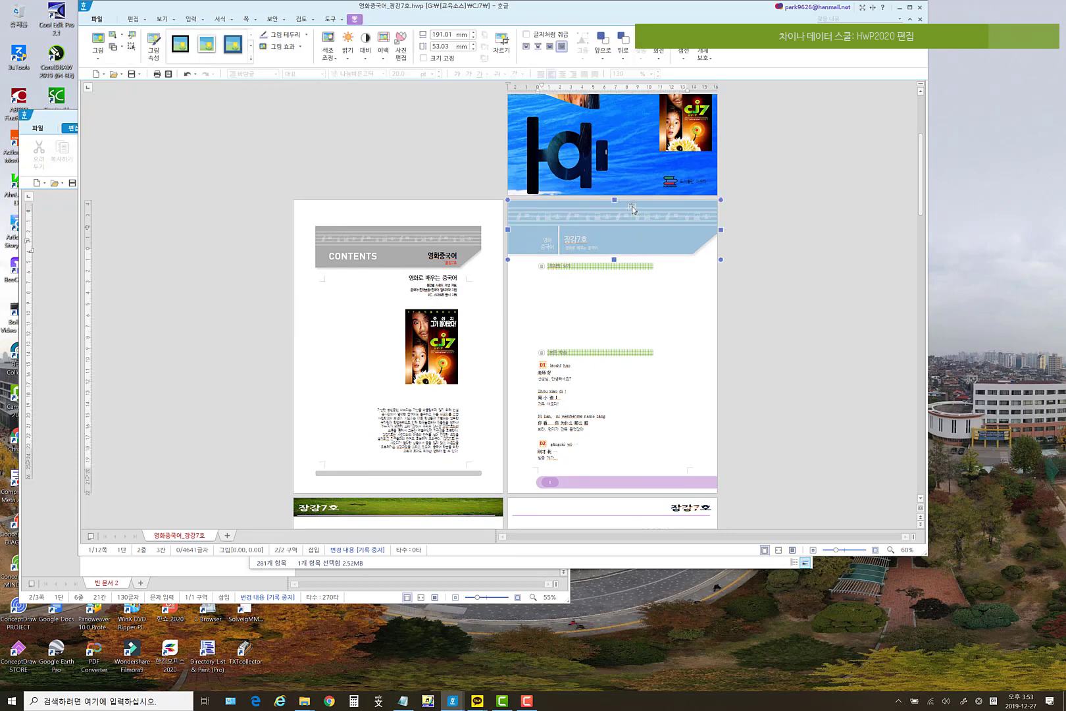
key("ctrl+c")
left_click_drag(77, 219, 329, 227)
left_click(157, 368)
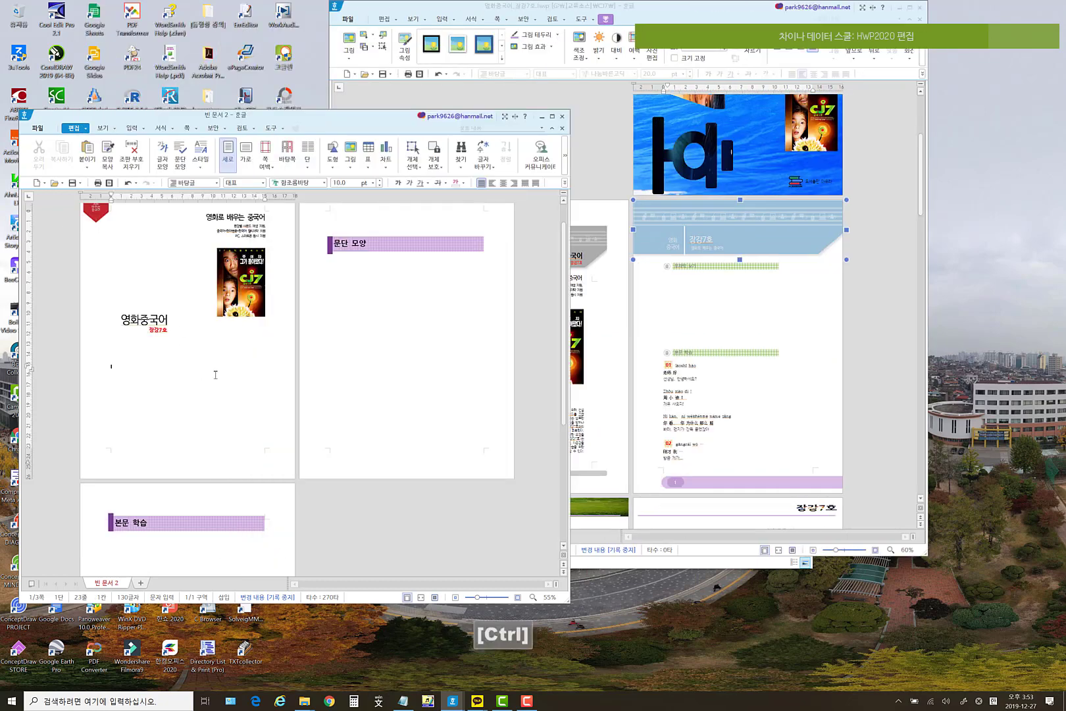
key("ctrl+v")
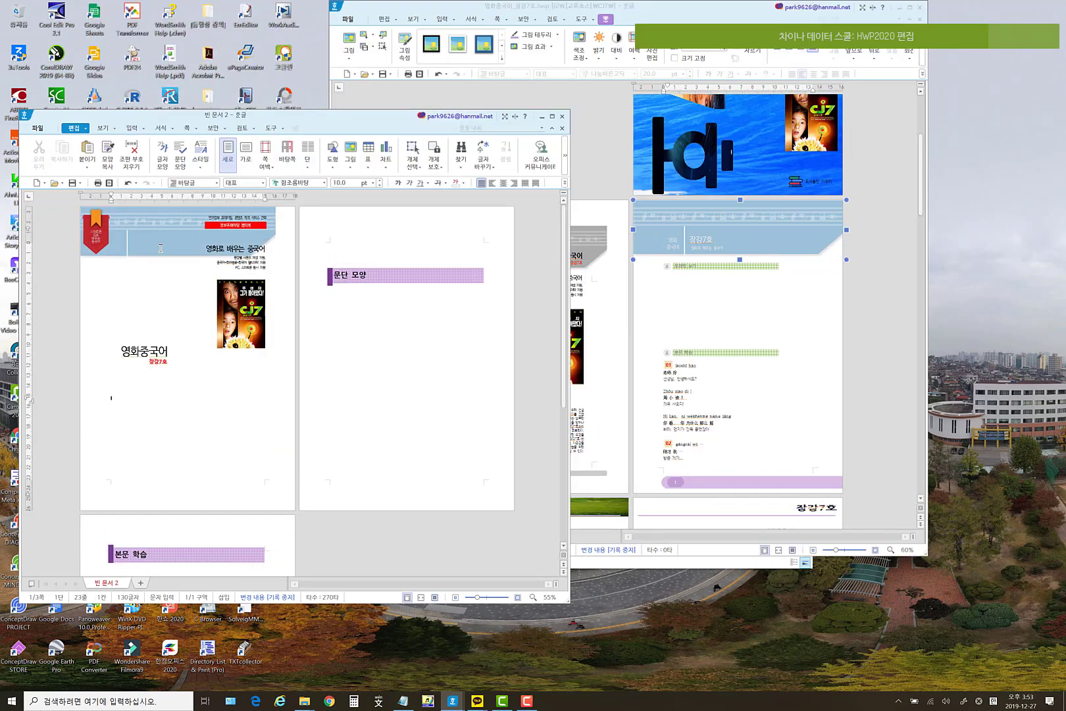
left_click(160, 249)
- Return to 영화중국어_장강7호, reopen the dialogue section's master pages (바탕쪽) and select the even page's purple footer bar
left_click(808, 318)
scroll(659, 417, "down", 2)
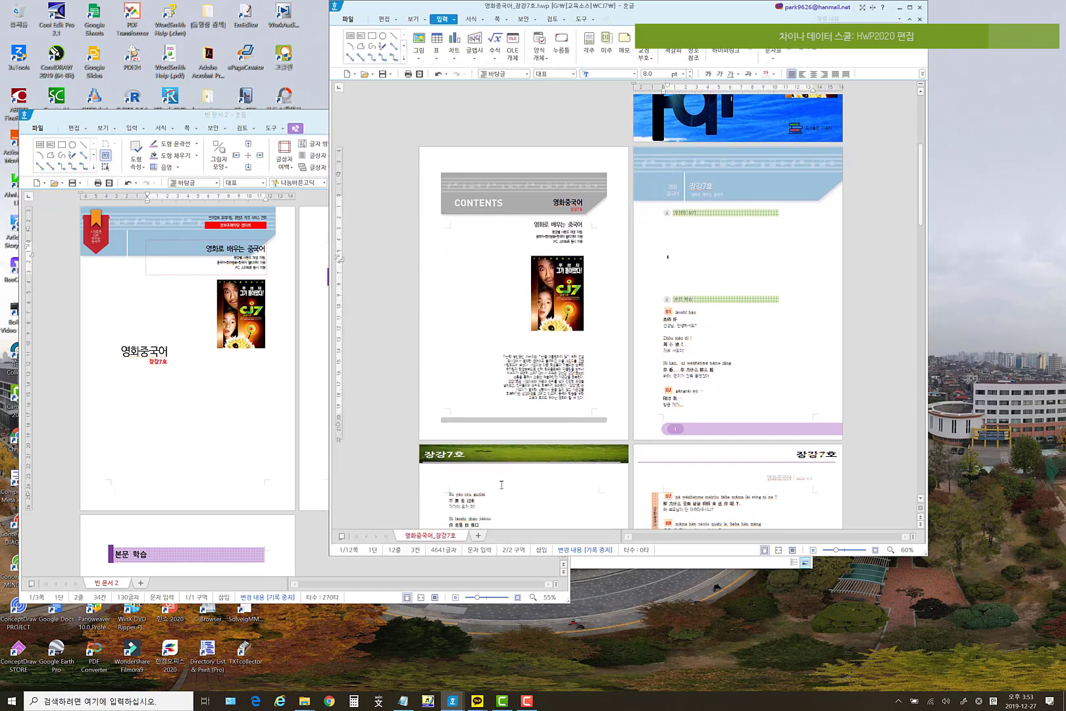
left_click(501, 484)
scroll(501, 484, "down", 4)
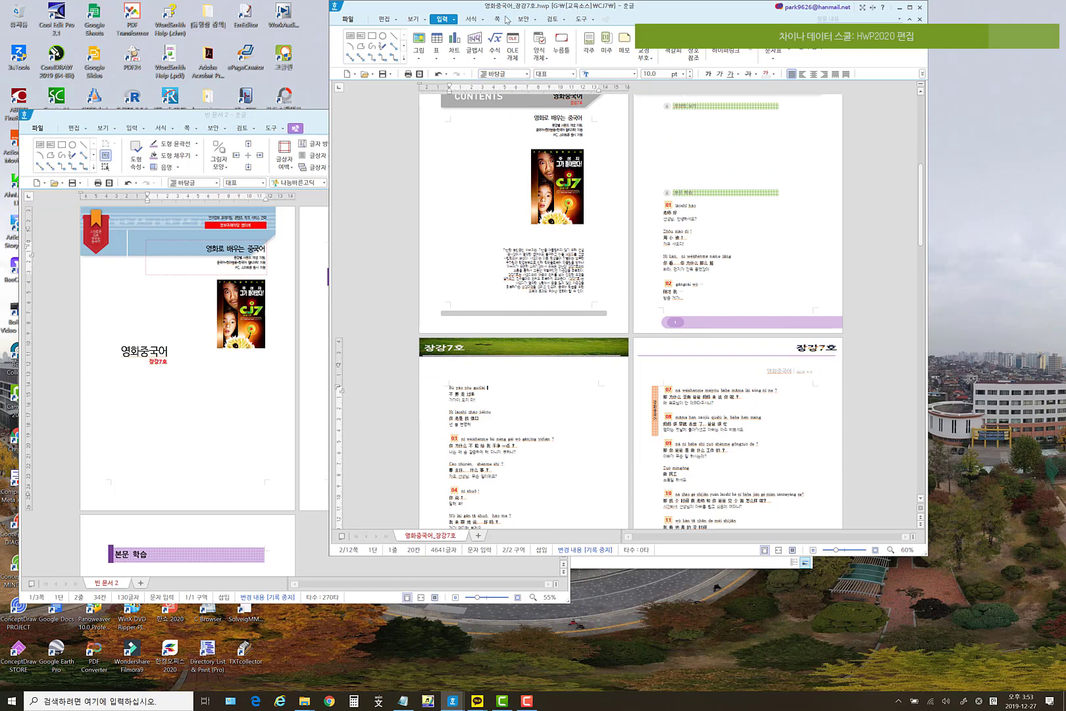
left_click(505, 20)
left_click(503, 67)
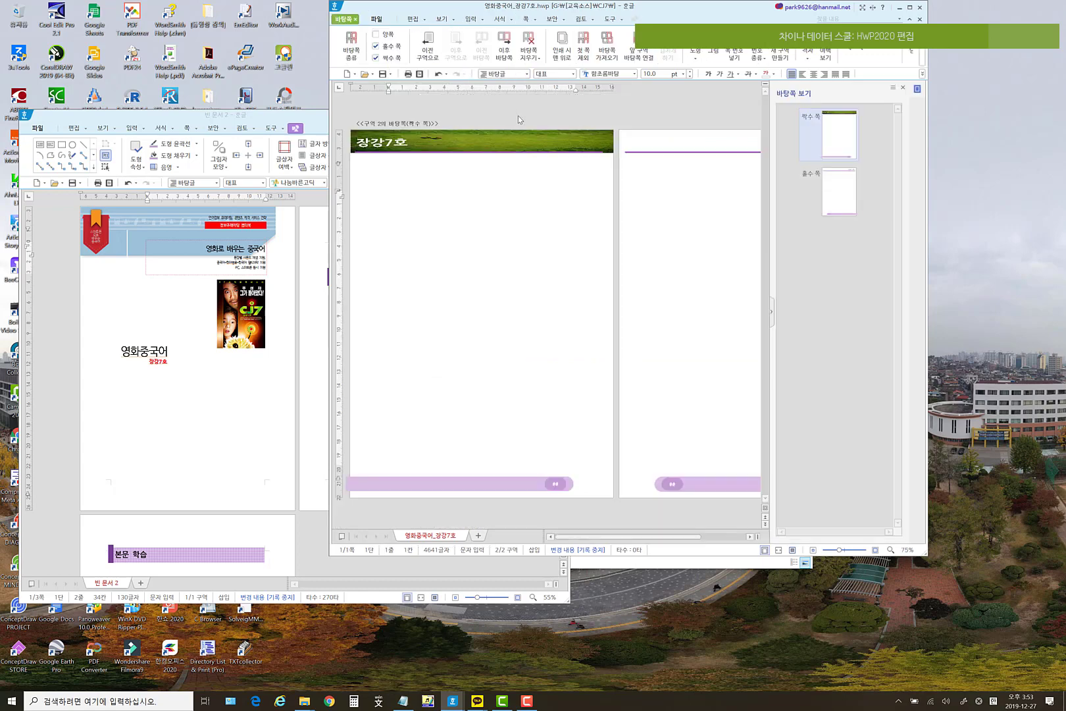
left_click(505, 492)
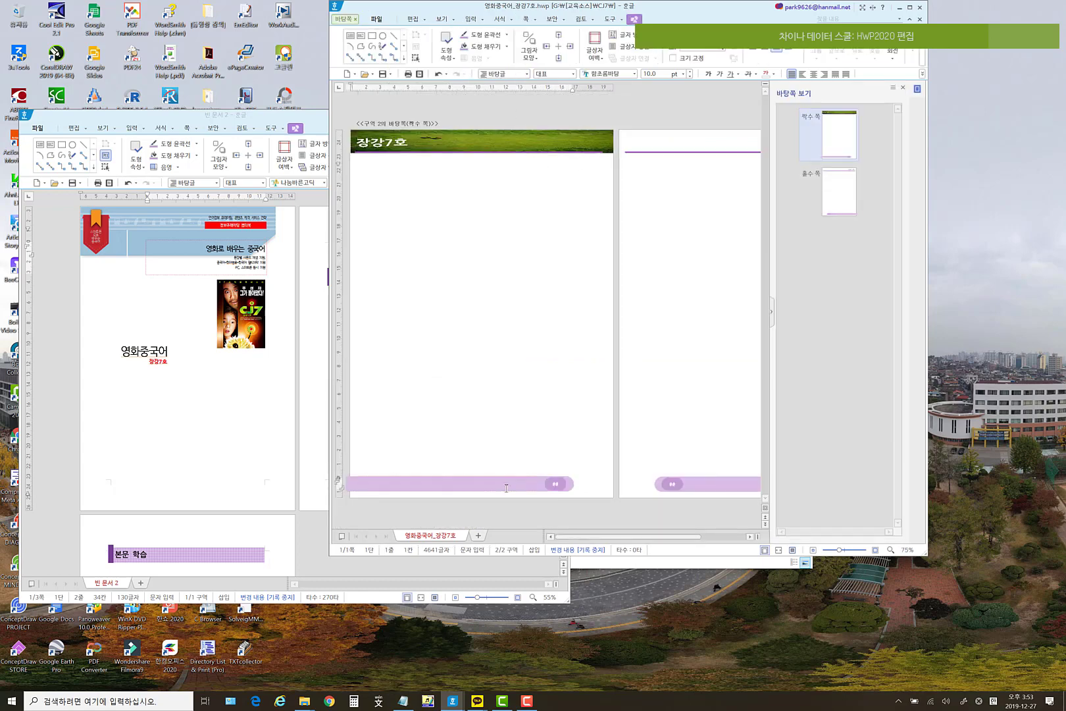
left_click(516, 480)
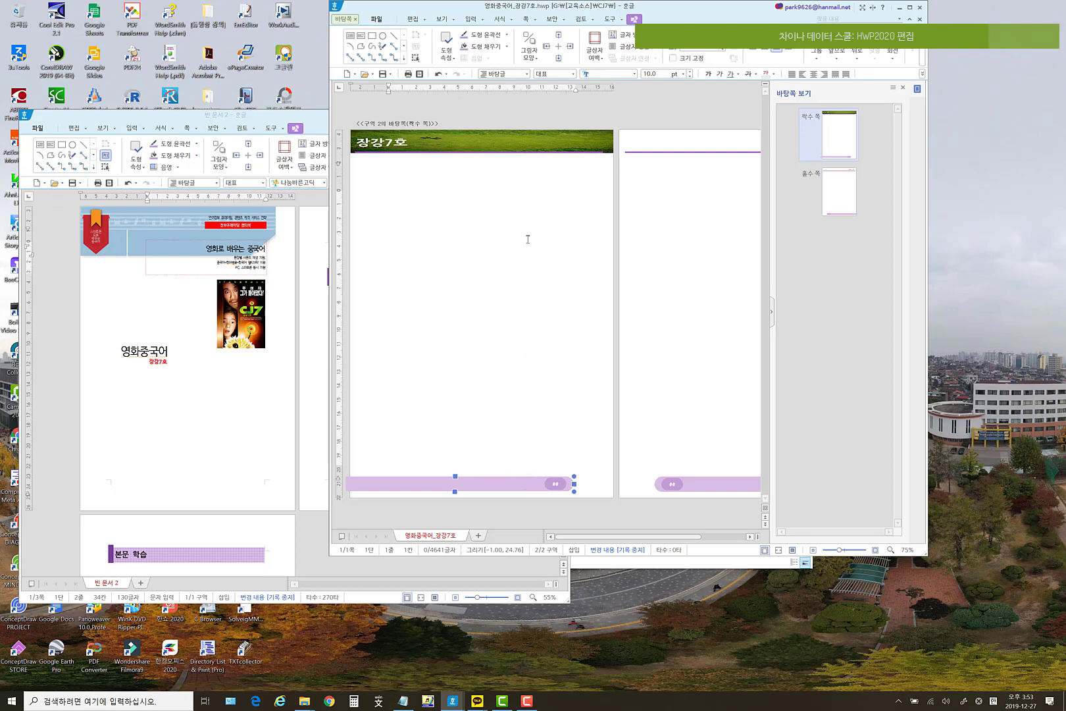
- Fill the even master page's footer bar with the light blue sampled from the header picture in 빈 문서 2
left_click(506, 46)
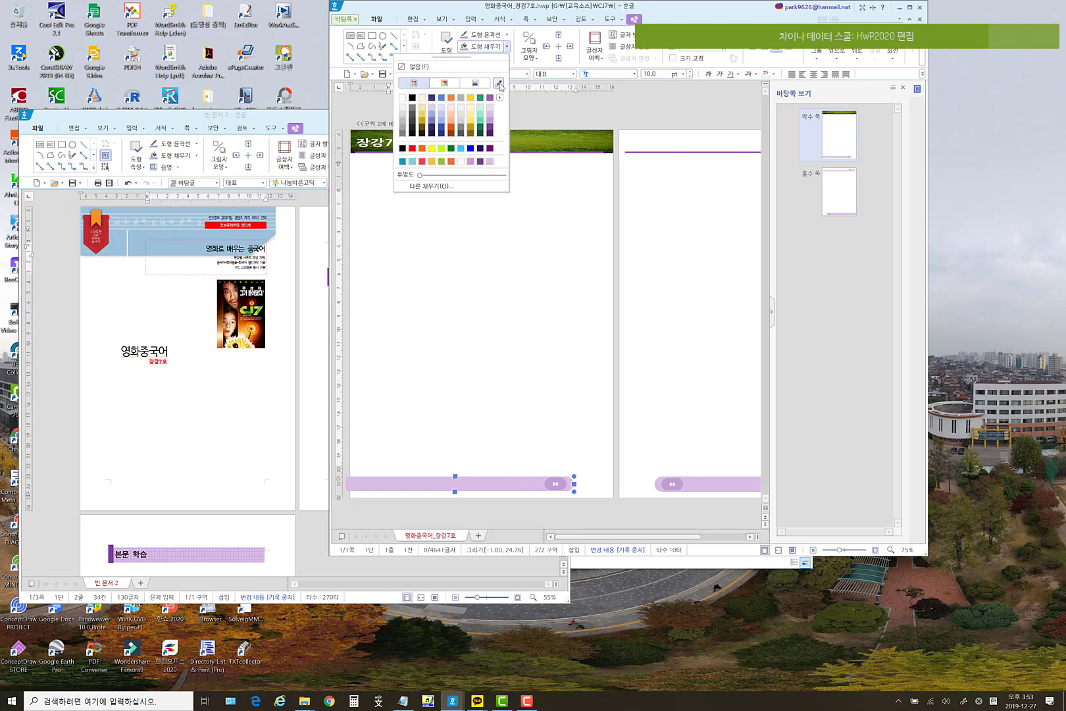
left_click(500, 85)
left_click(191, 229)
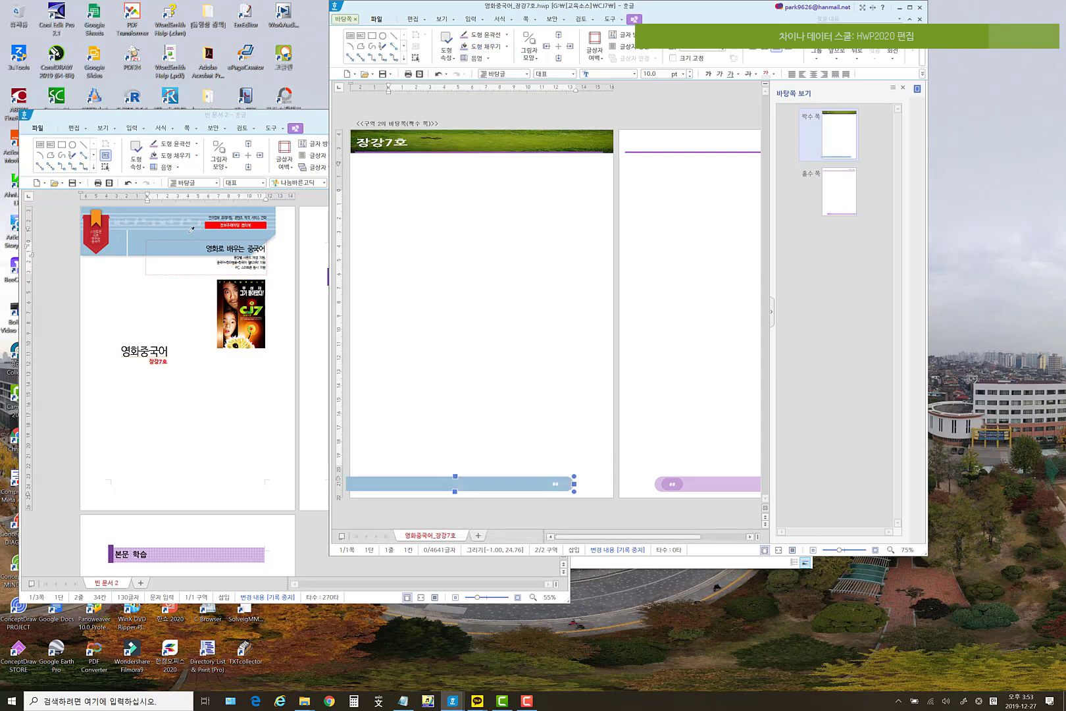
- Ungroup the even page's footer so that the bar and its page-number badge are separate objects
left_click(556, 484)
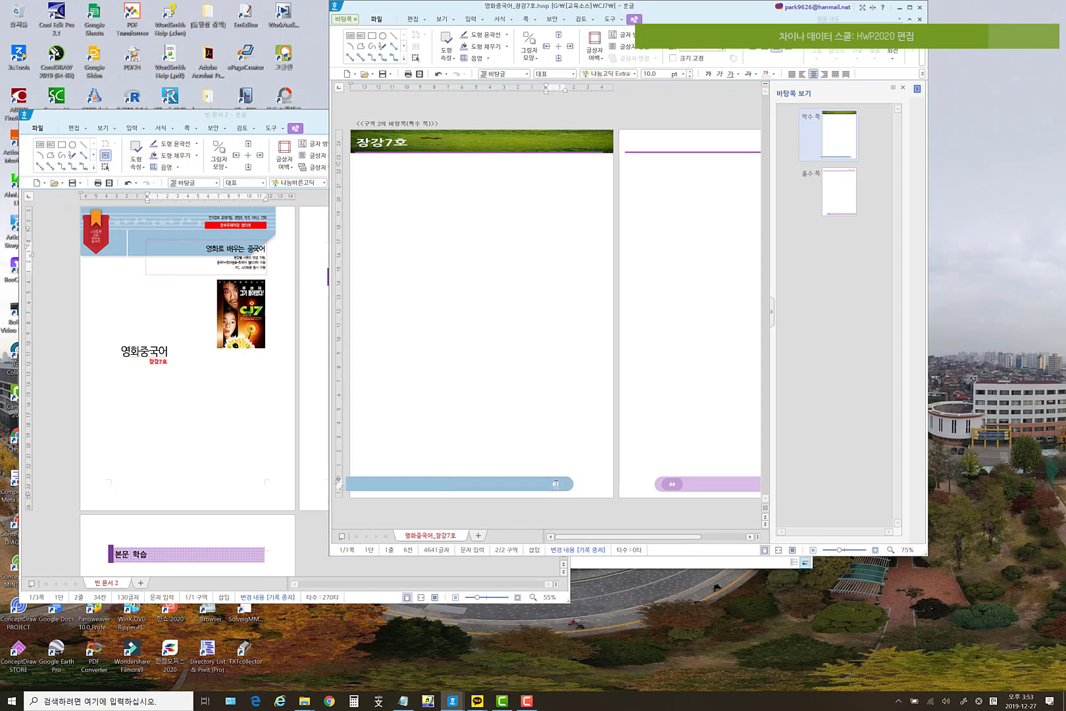
key("Escape")
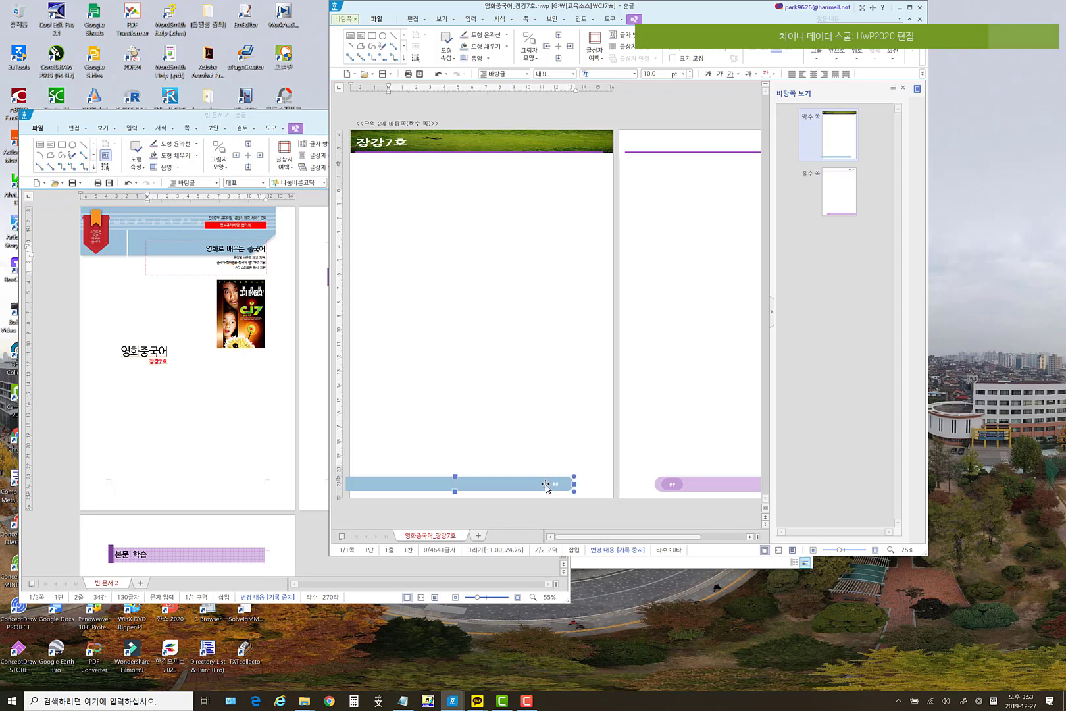
right_click(545, 485)
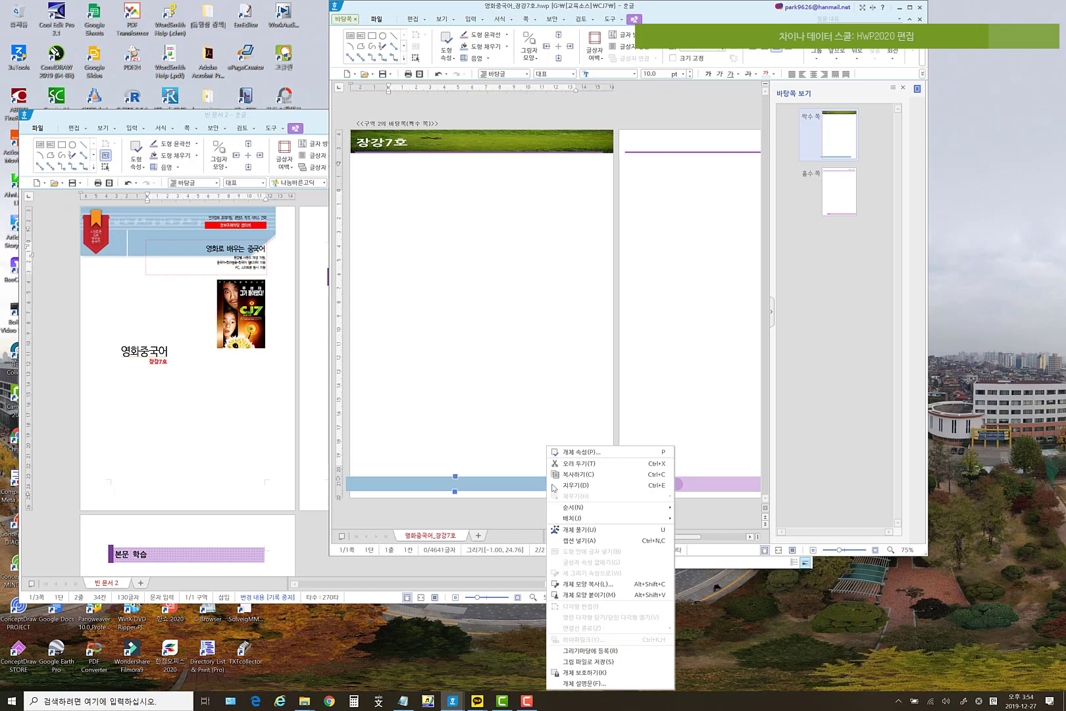
left_click(587, 528)
key("Escape")
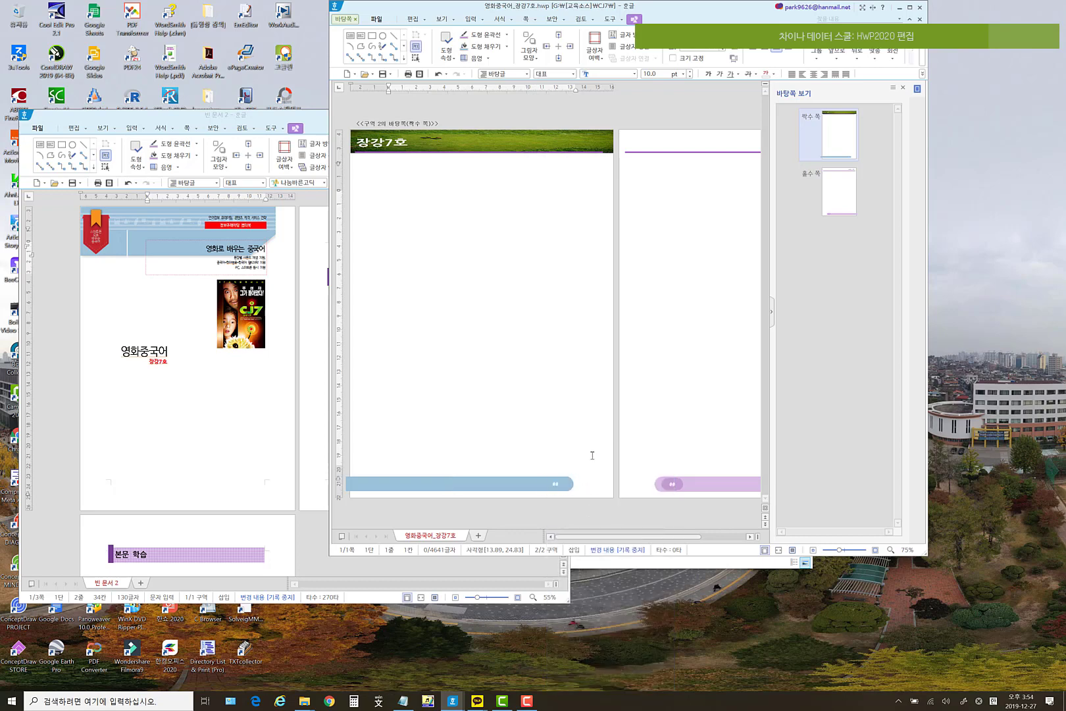
- Fill the page-number badge on the even page's footer bar with a light blue theme shade
left_click(561, 485)
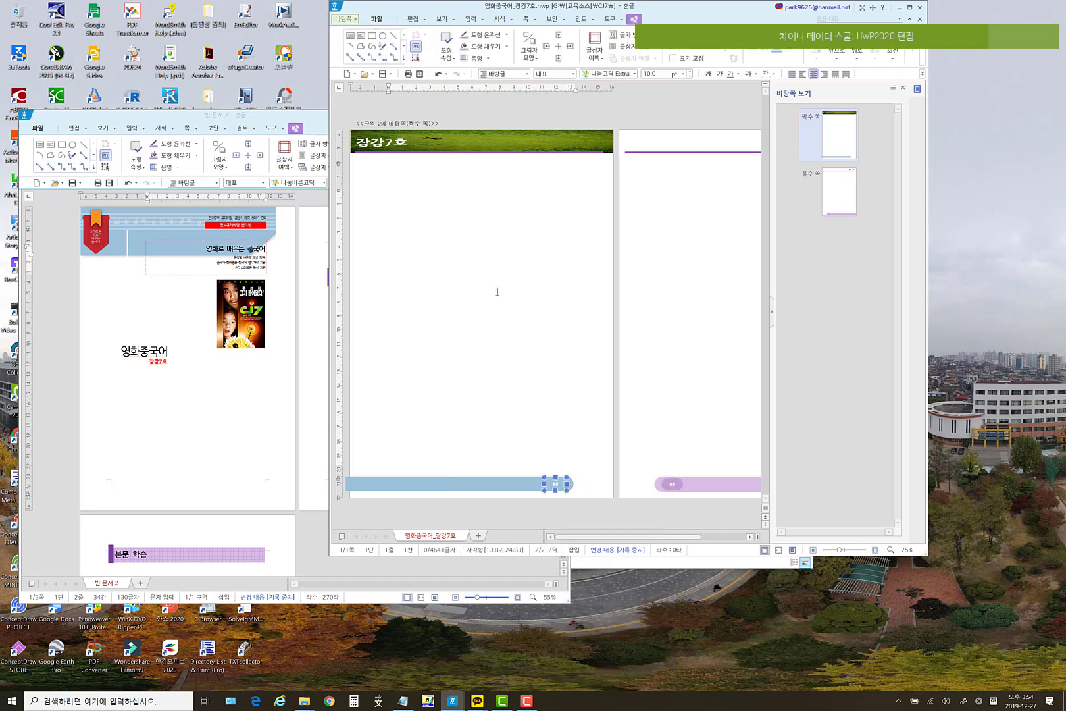
left_click(507, 47)
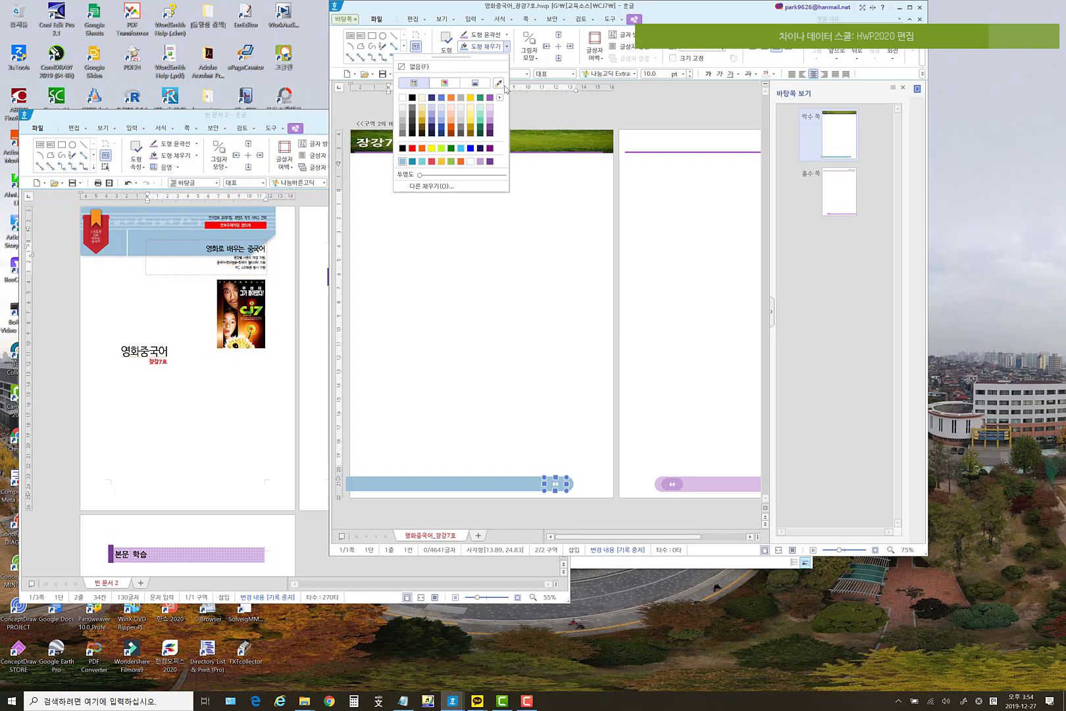
left_click(445, 125)
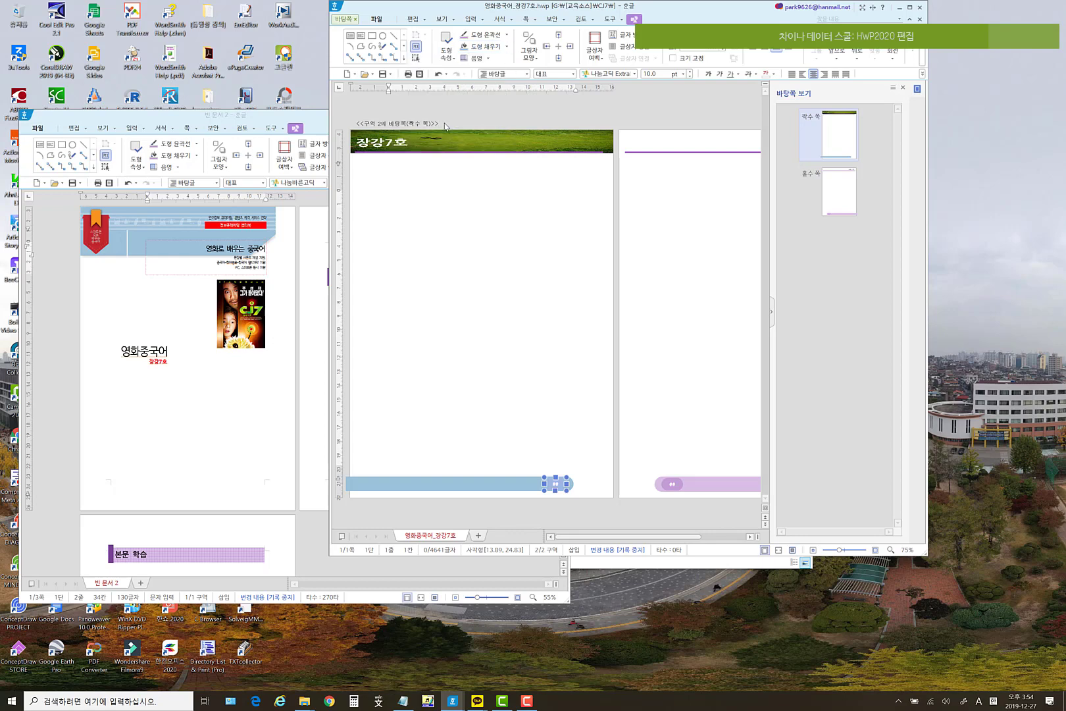
left_click(550, 323)
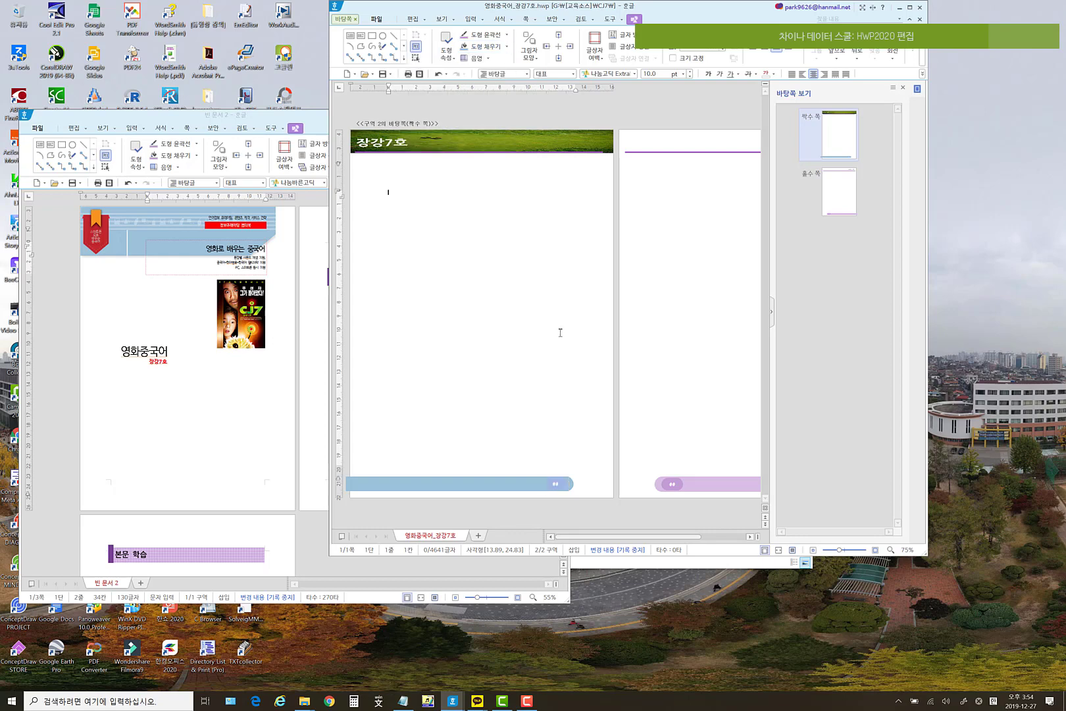
- Fill the page-number badge on the even page's footer bar with white
left_click(562, 481)
left_click(561, 482)
left_click(507, 47)
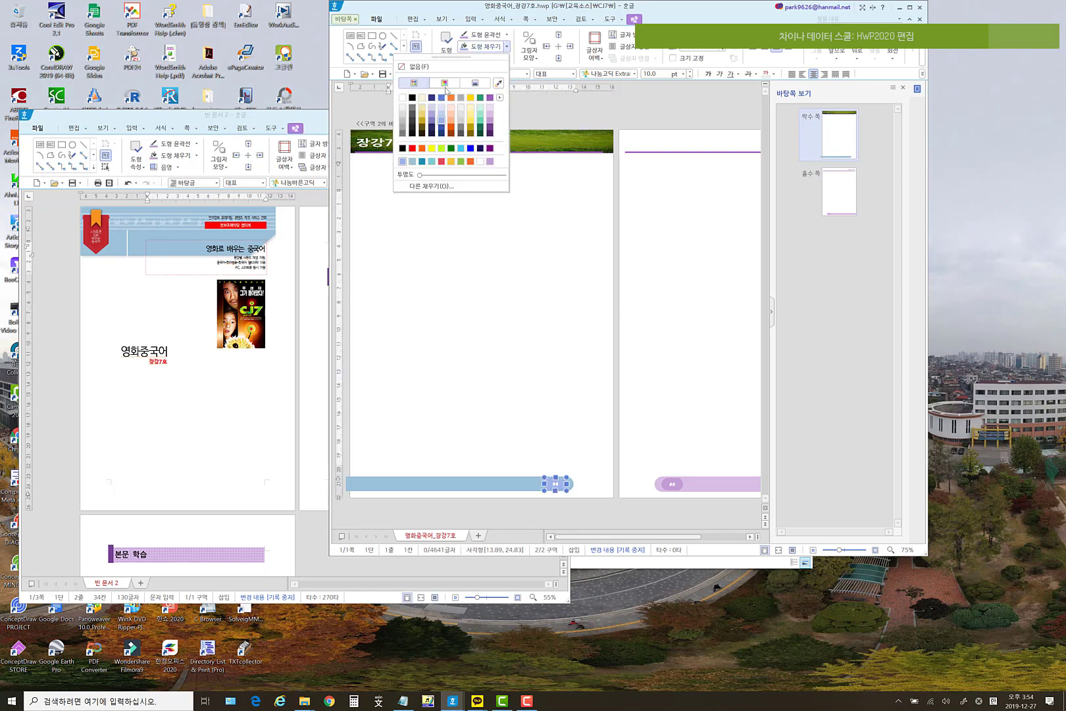
left_click(403, 98)
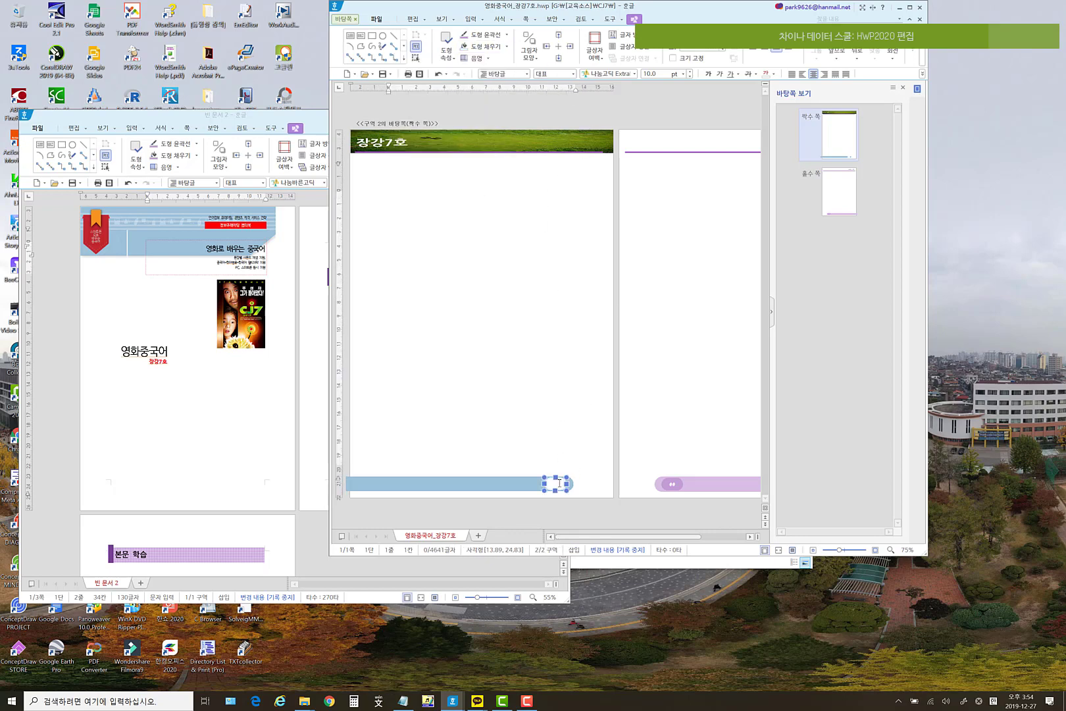
- Set the font colour of the page number inside the white footer badge to red
left_click(560, 481)
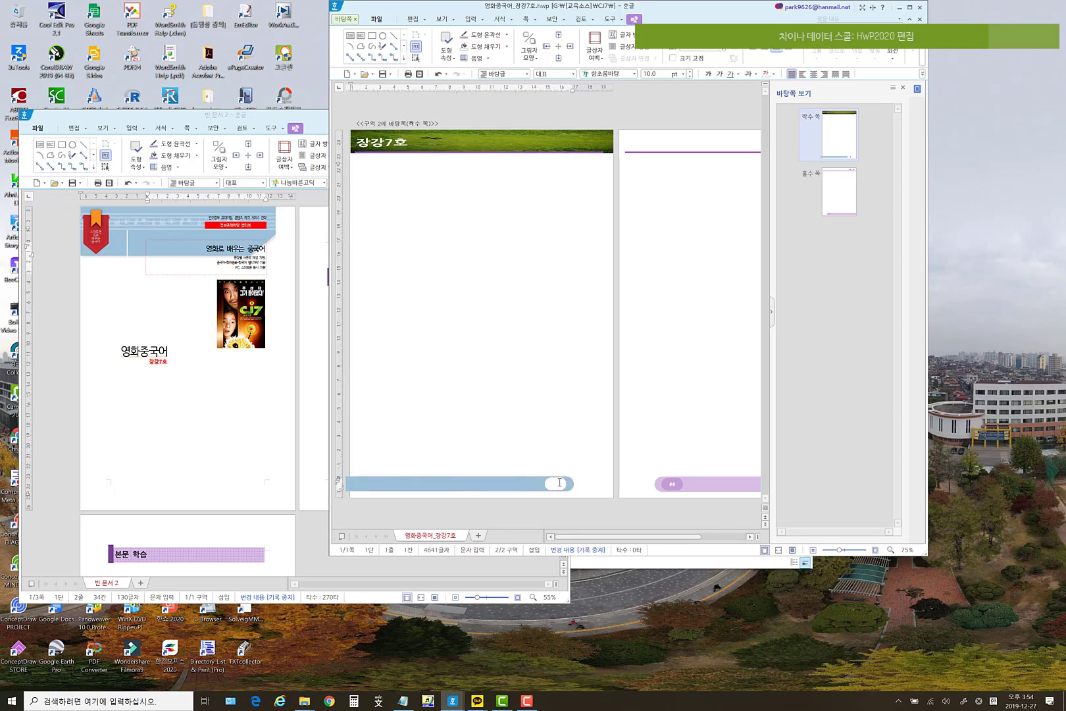
key("ctrl+a")
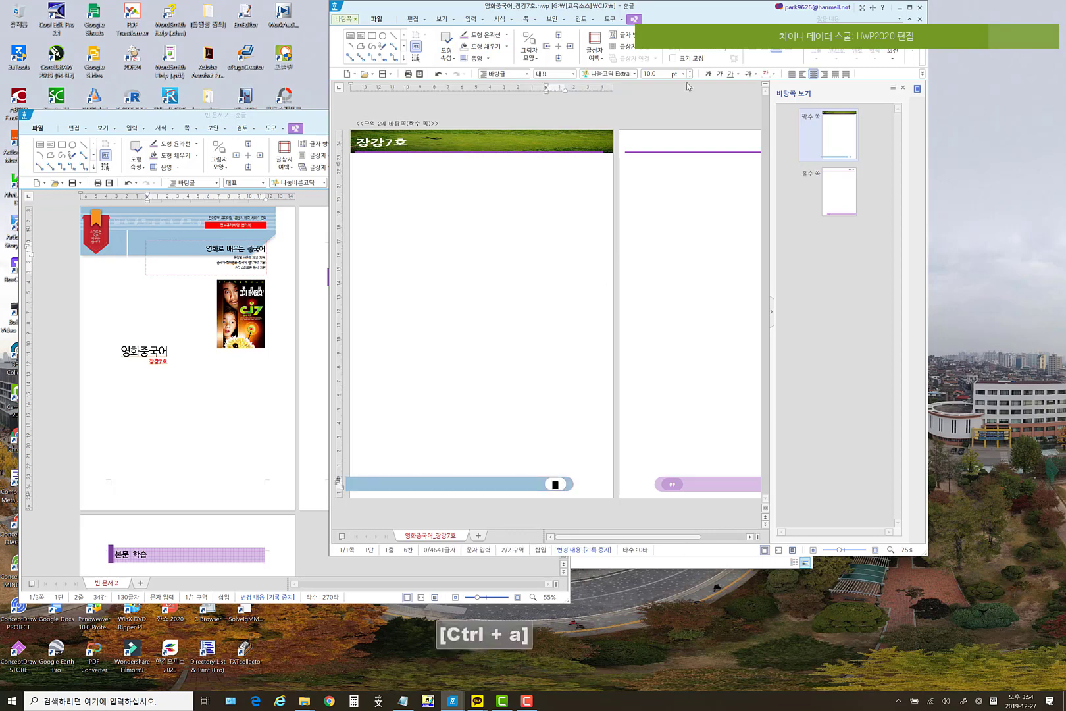
left_click(773, 74)
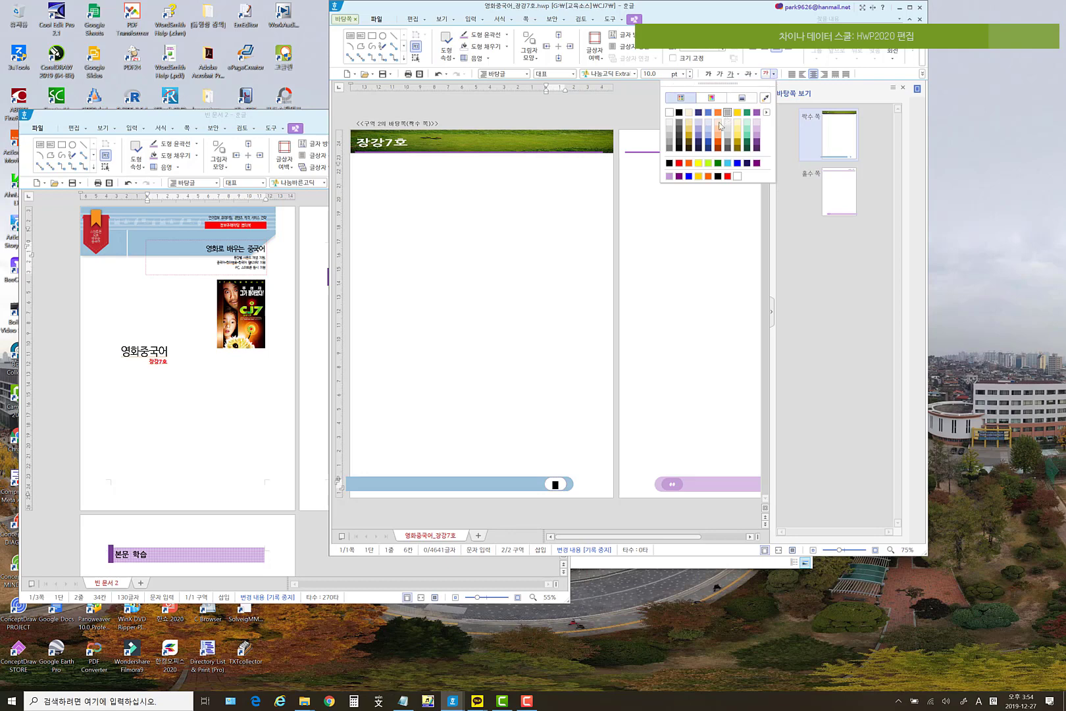
left_click(678, 163)
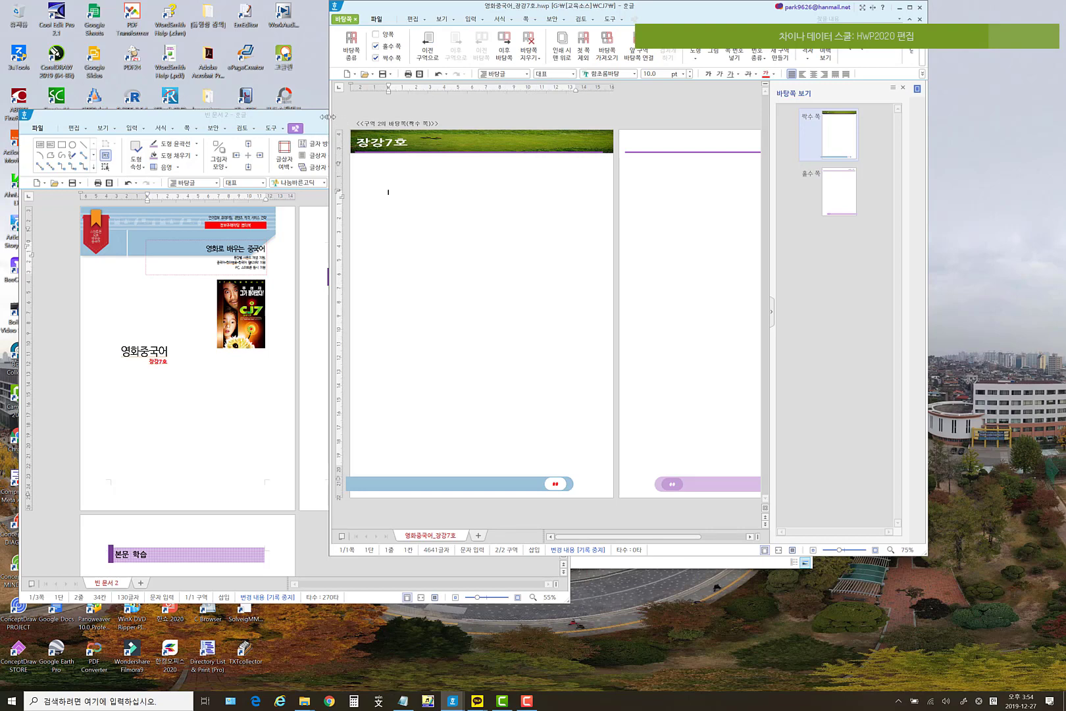
- Widen the document window, close master-page editing and check the recoloured footer on the dialogue pages
left_click_drag(327, 116, 190, 117)
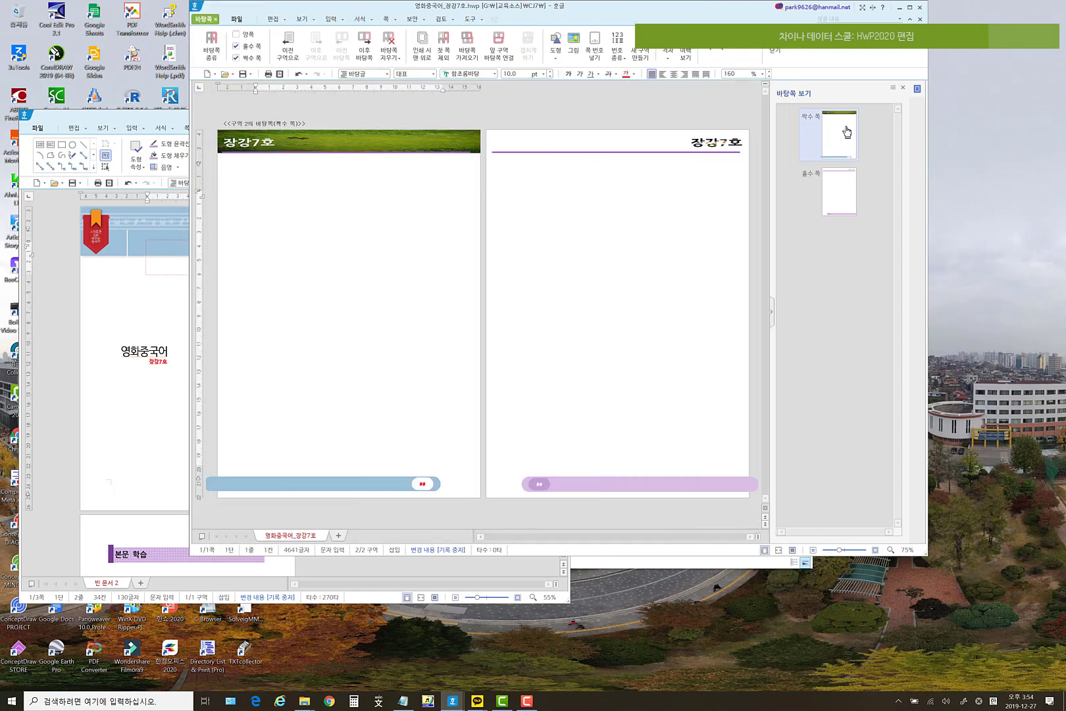
left_click(773, 54)
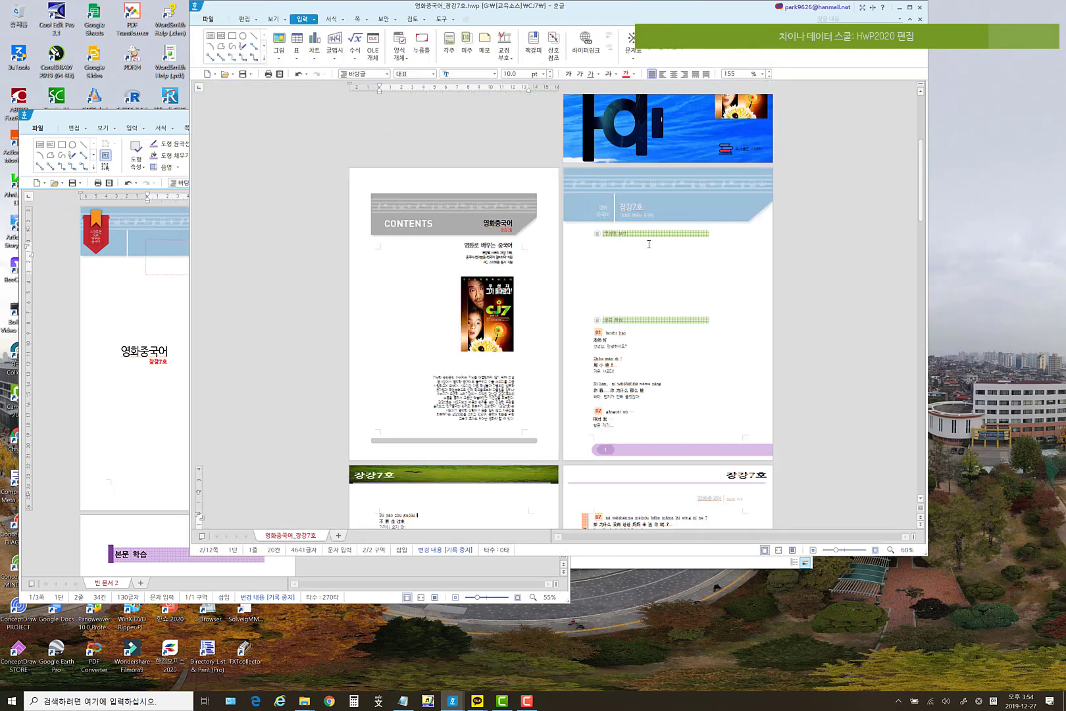
scroll(649, 244, "down", 1)
left_click(659, 169)
scroll(456, 413, "down", 8)
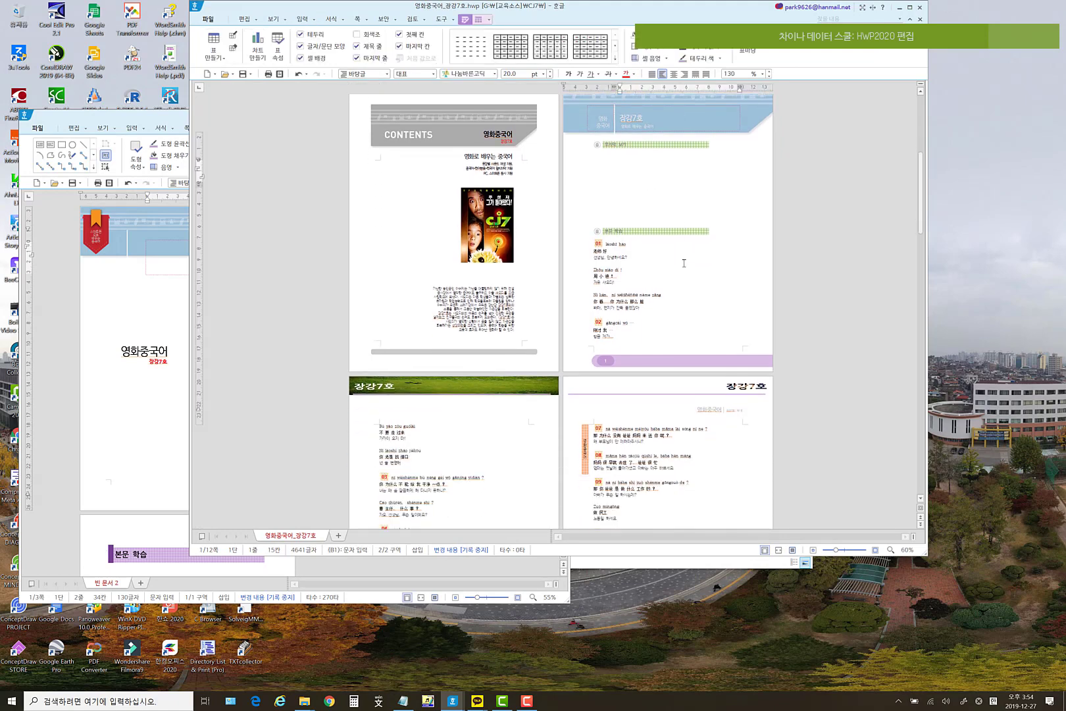
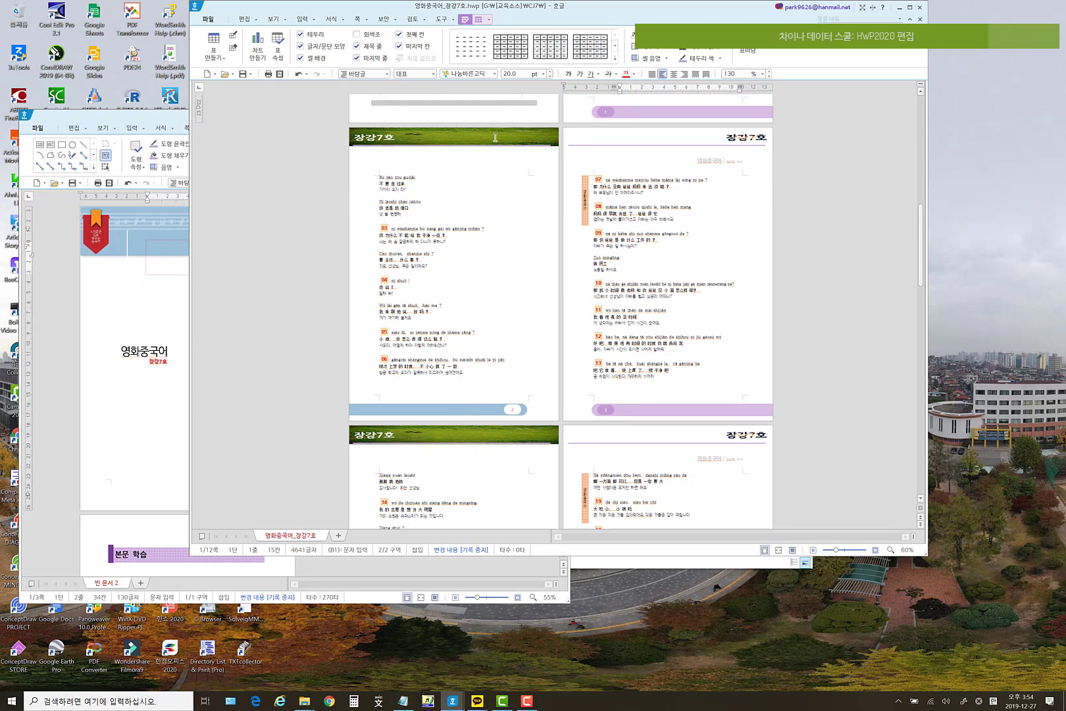
left_click(439, 155)
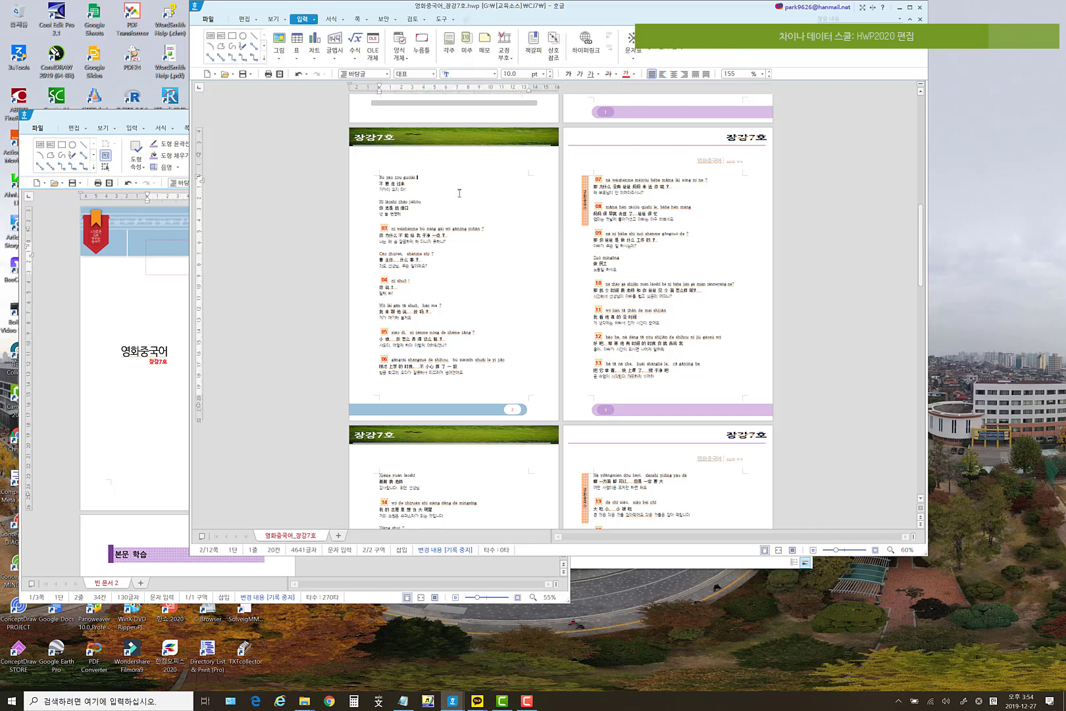
- Switch to File Explorer and open the [일러스트레이터_벡터소스] folder inside [교육소스]
left_click(303, 701)
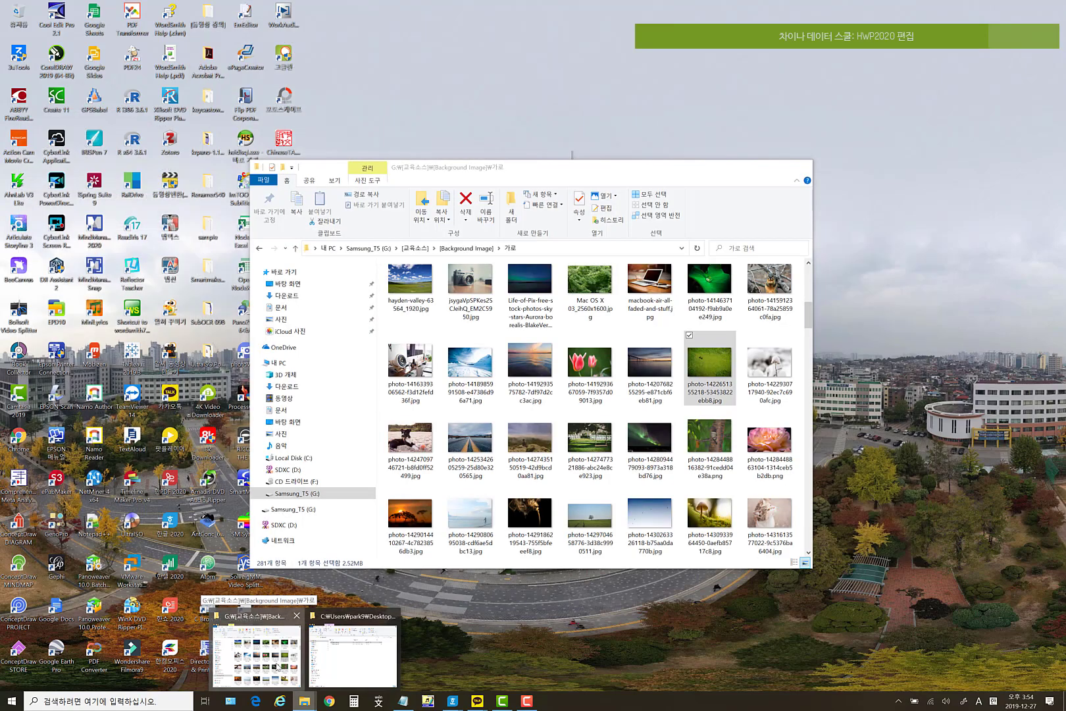
left_click(297, 660)
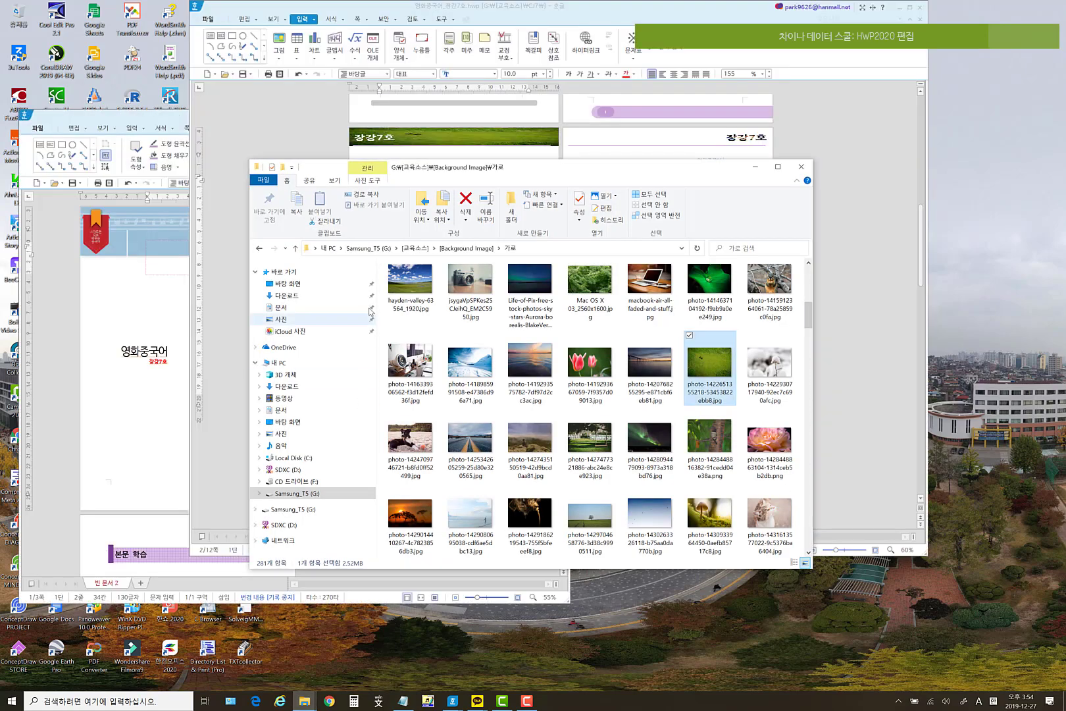
left_click(415, 248)
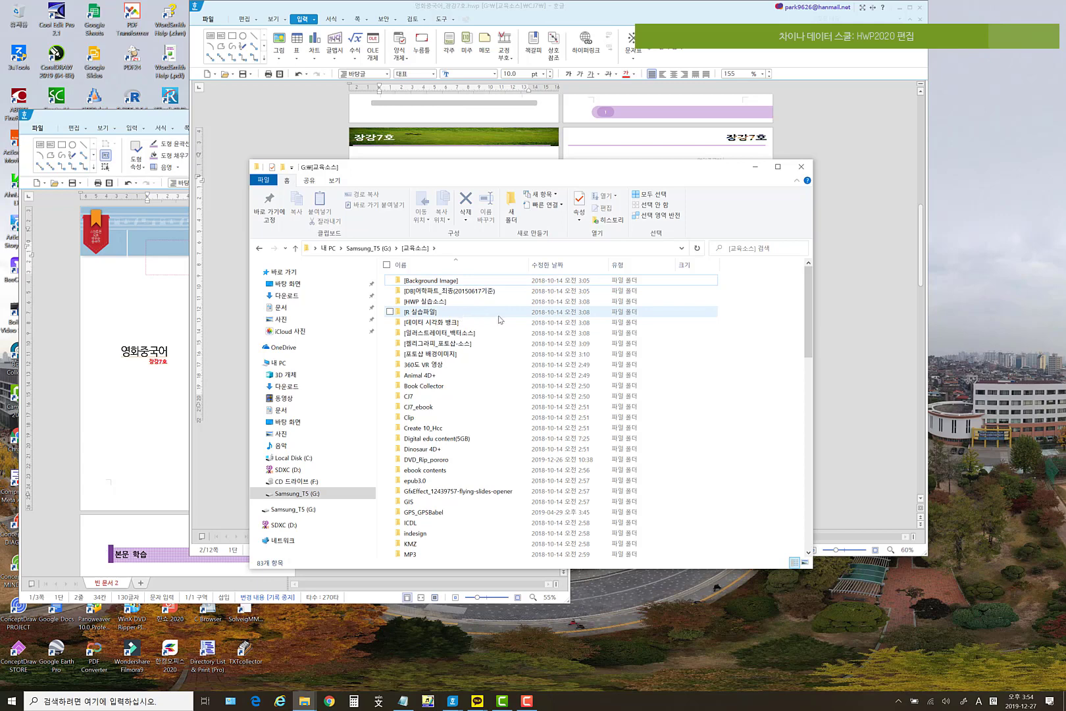
double_click(478, 334)
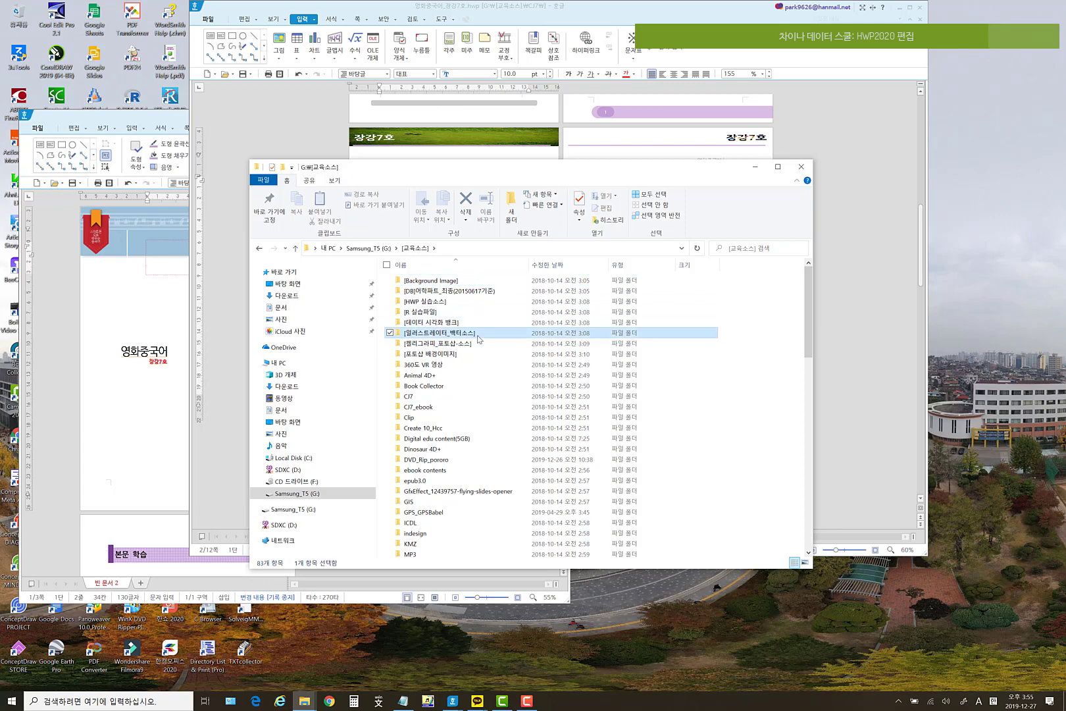
- Look through the [ICON-LOGO] folder, including Useful-web-icons-collection, 00_Colorful-icons-for-web and Colorful-abstract-logo-collection
double_click(427, 302)
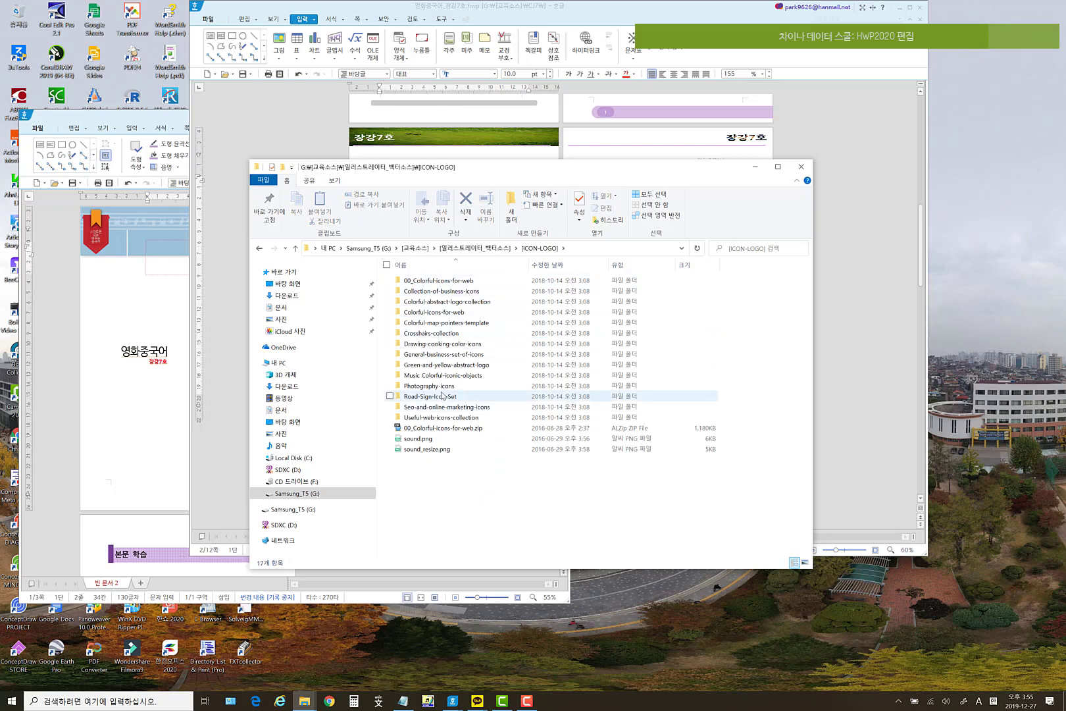
double_click(445, 418)
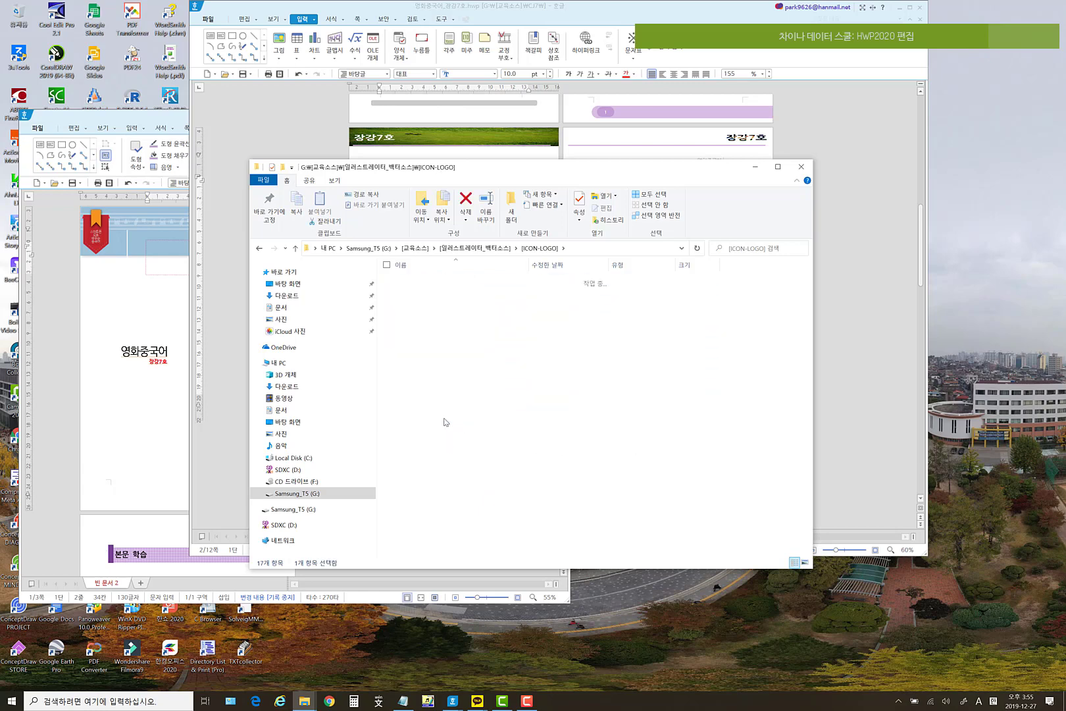
left_click(259, 249)
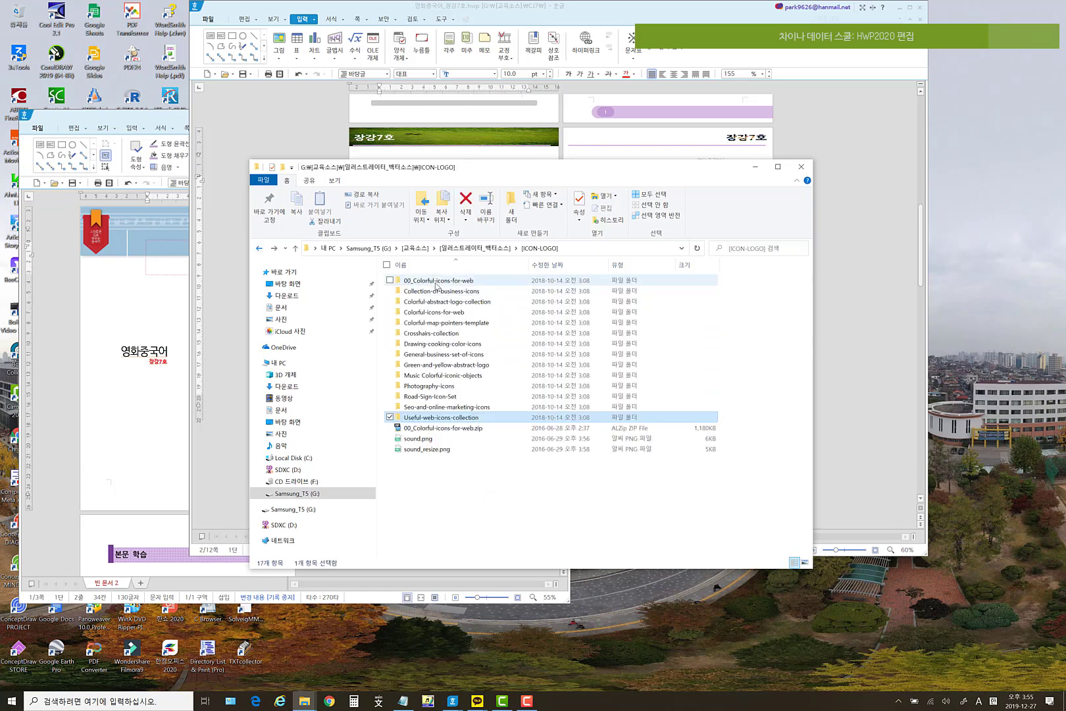
double_click(435, 281)
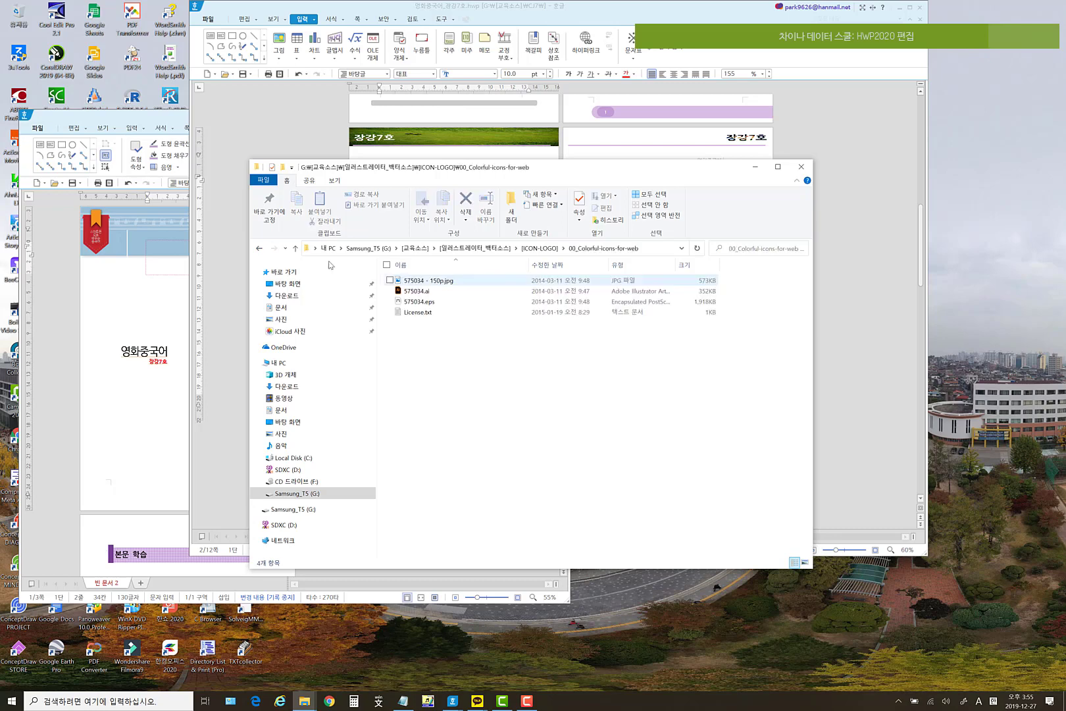
left_click(261, 249)
double_click(437, 301)
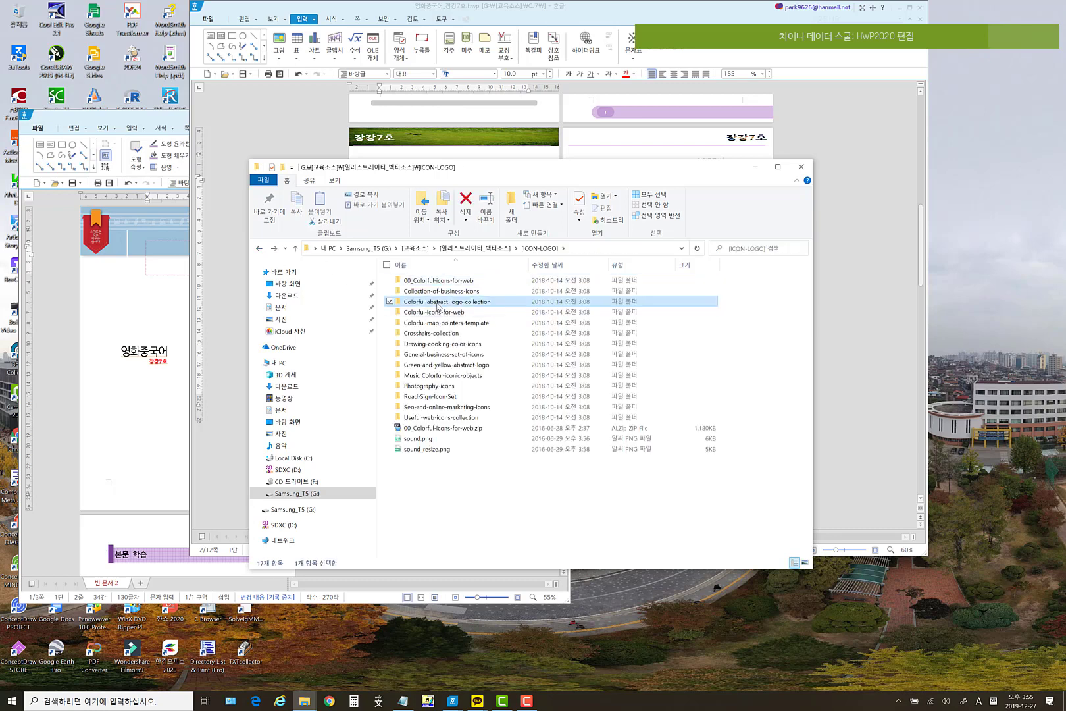
- Go back to the [일러스트레이터_벡터소스] folder and open its [User Design_HWP] subfolder
left_click(259, 249)
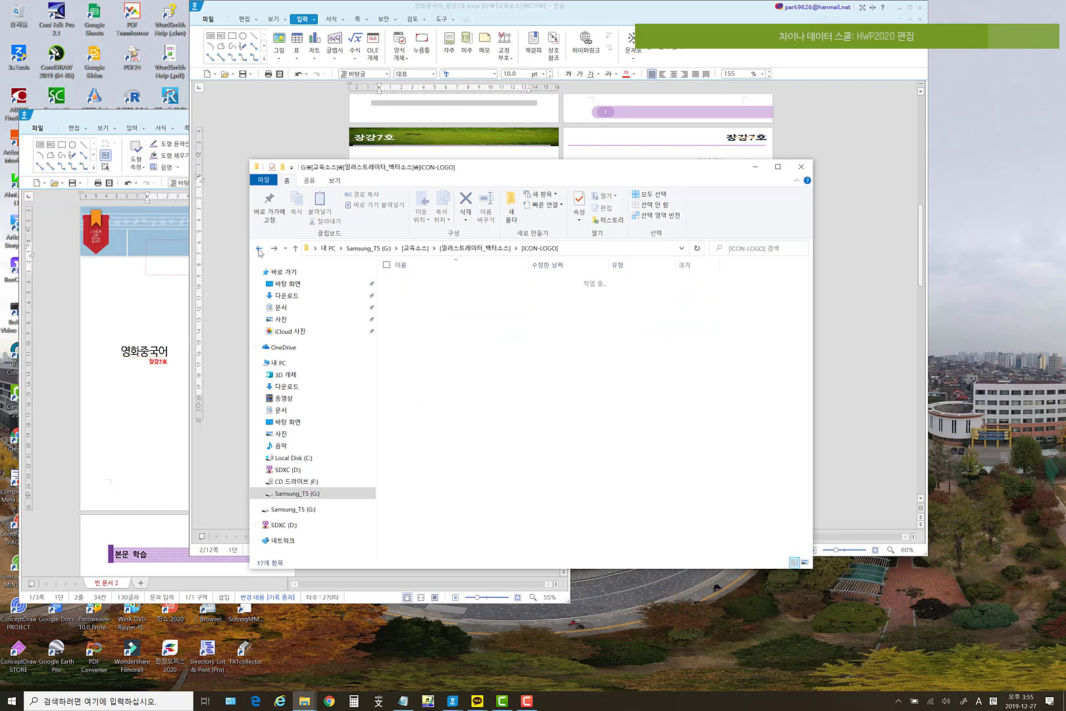
left_click(258, 250)
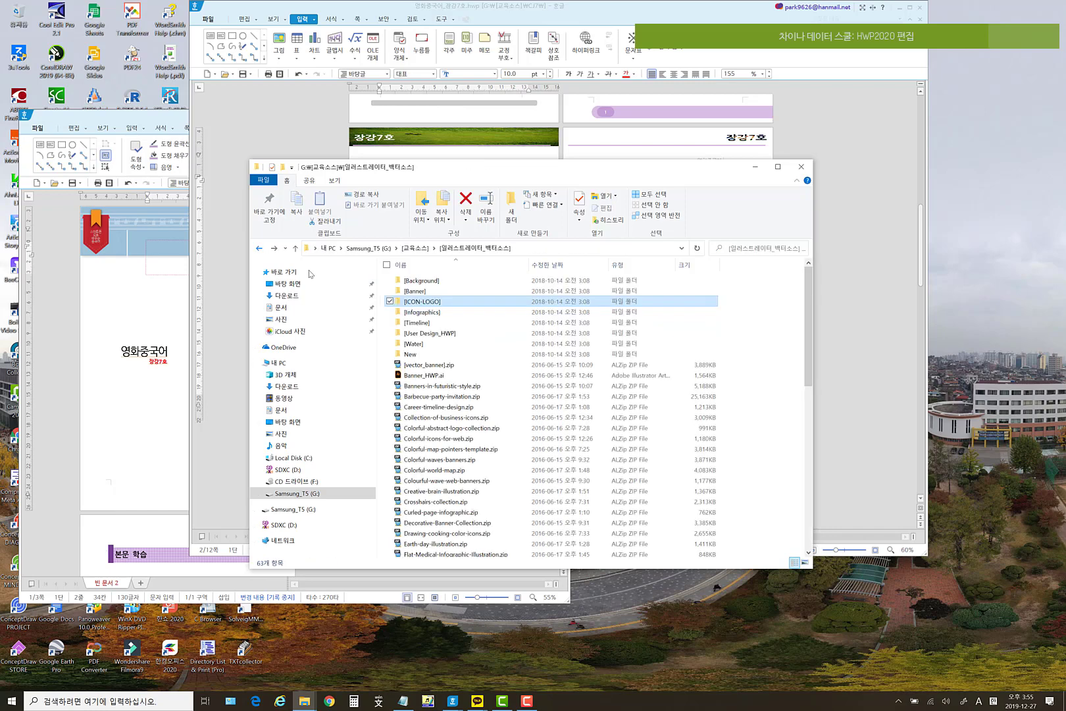
double_click(450, 335)
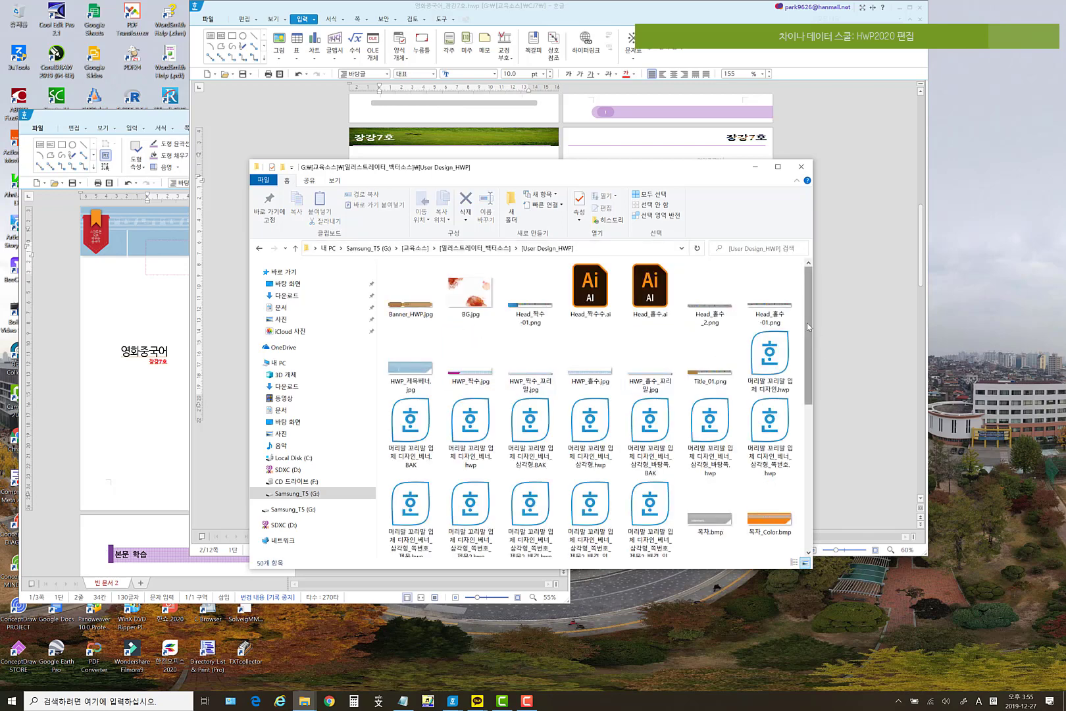
- Preview the banner image 베너_아이콘_짝수_3-01.png in the Photos (사진) app and close the preview
left_click_drag(807, 323, 814, 453)
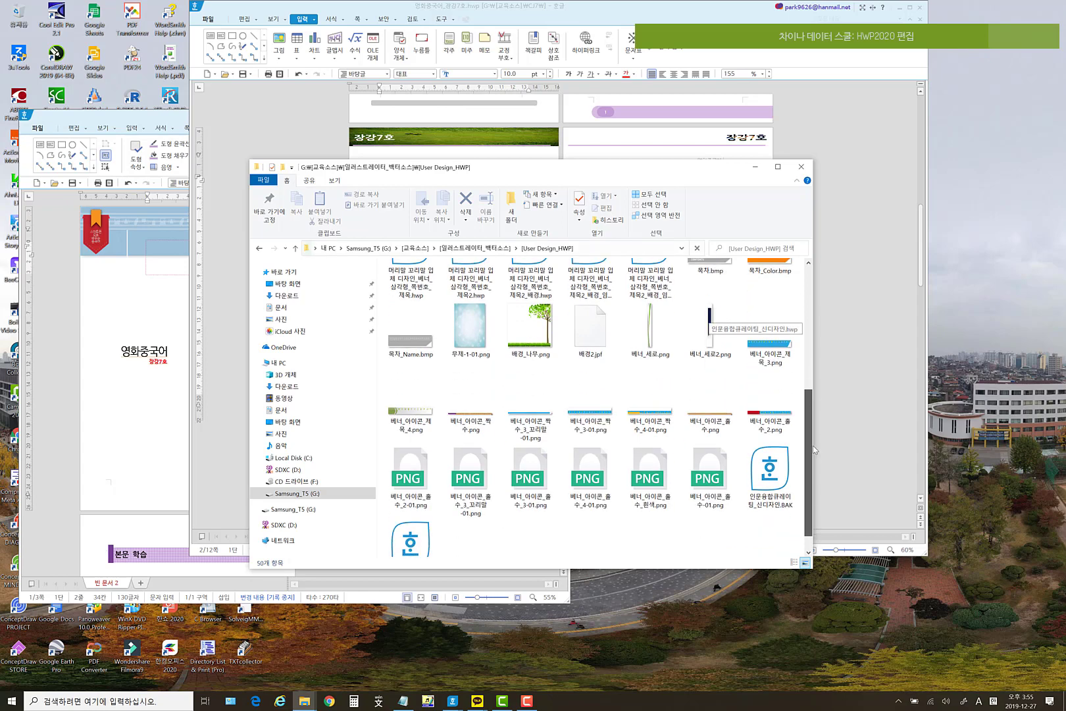
double_click(605, 418)
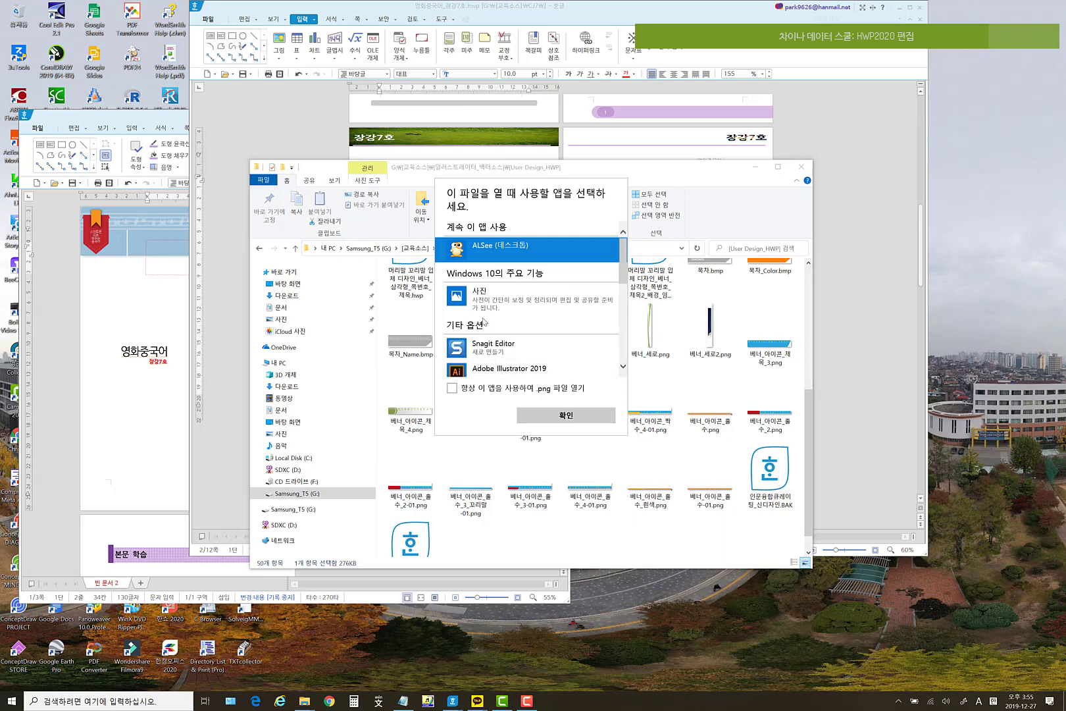
left_click(526, 297)
left_click(564, 416)
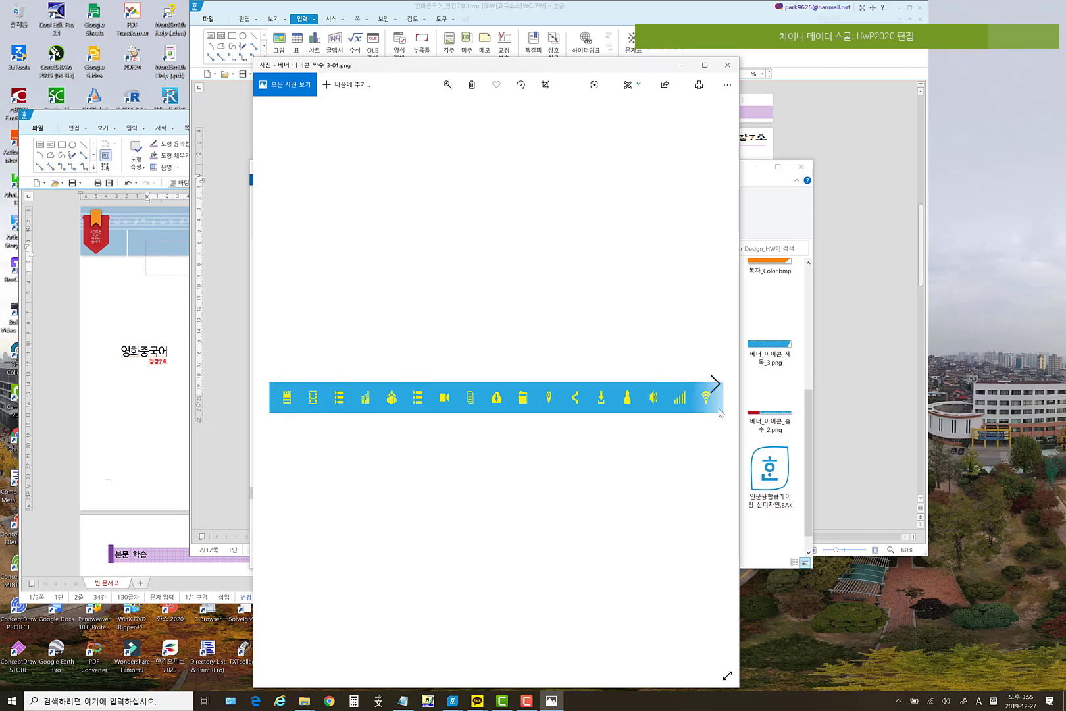
left_click(727, 65)
- Find the document 인문융합큐레이팅_신디자인.hwp in the [User Design_HWP] folder and open it
scroll(698, 326, "up", 4)
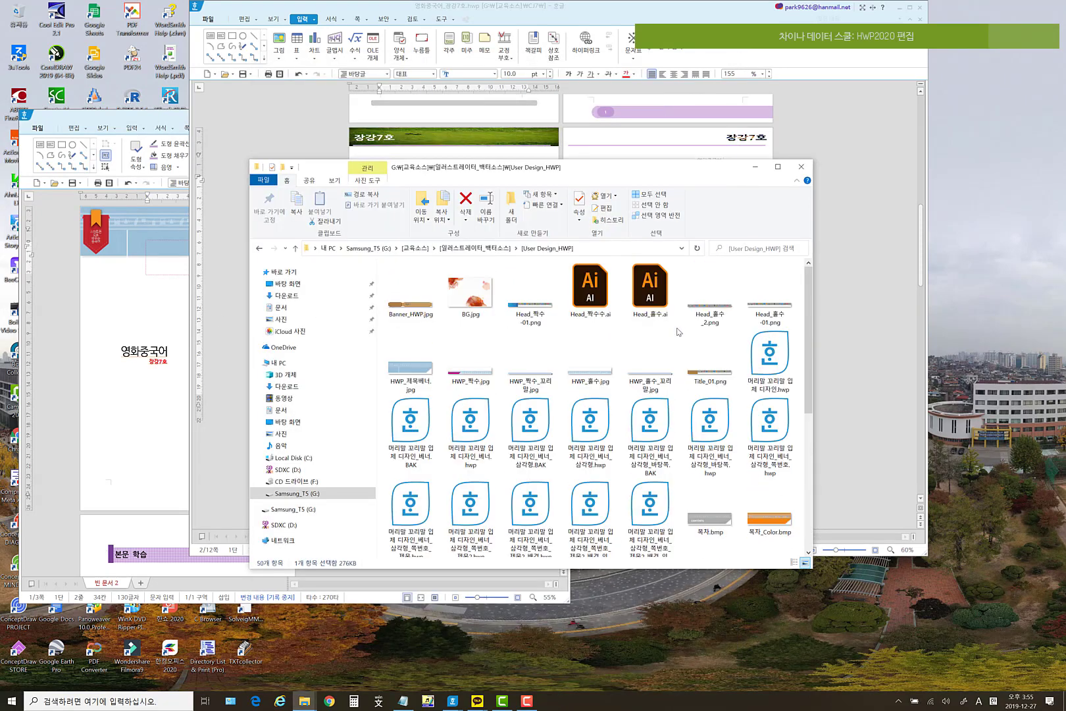
scroll(685, 340, "down", 3)
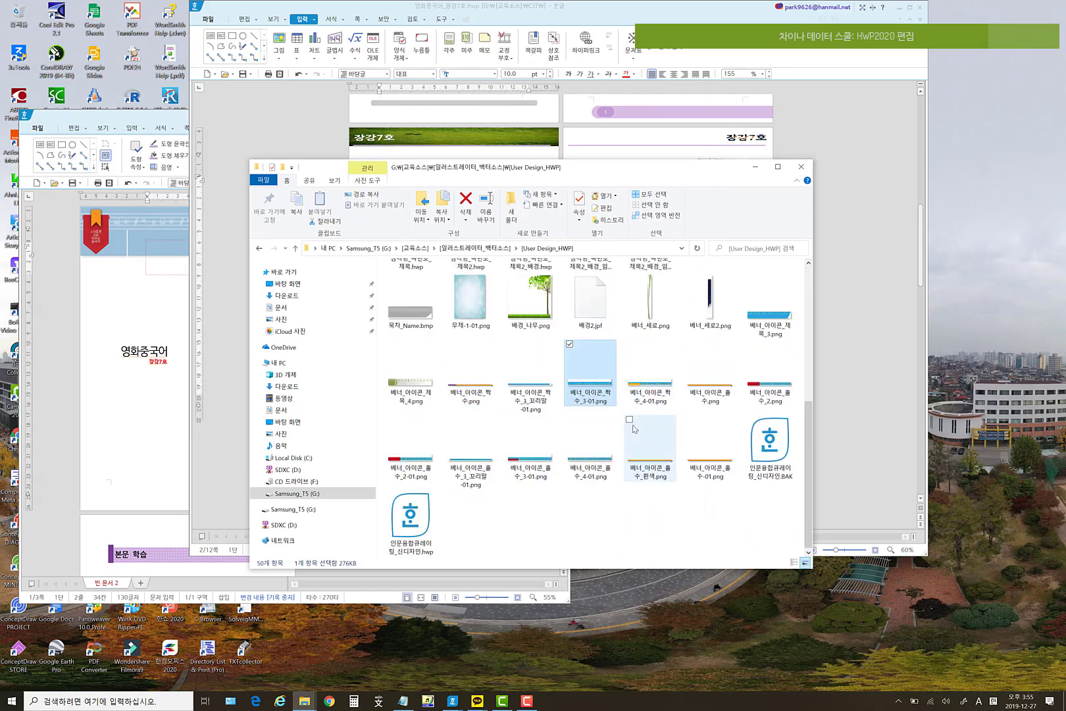
scroll(685, 434, "down", 3)
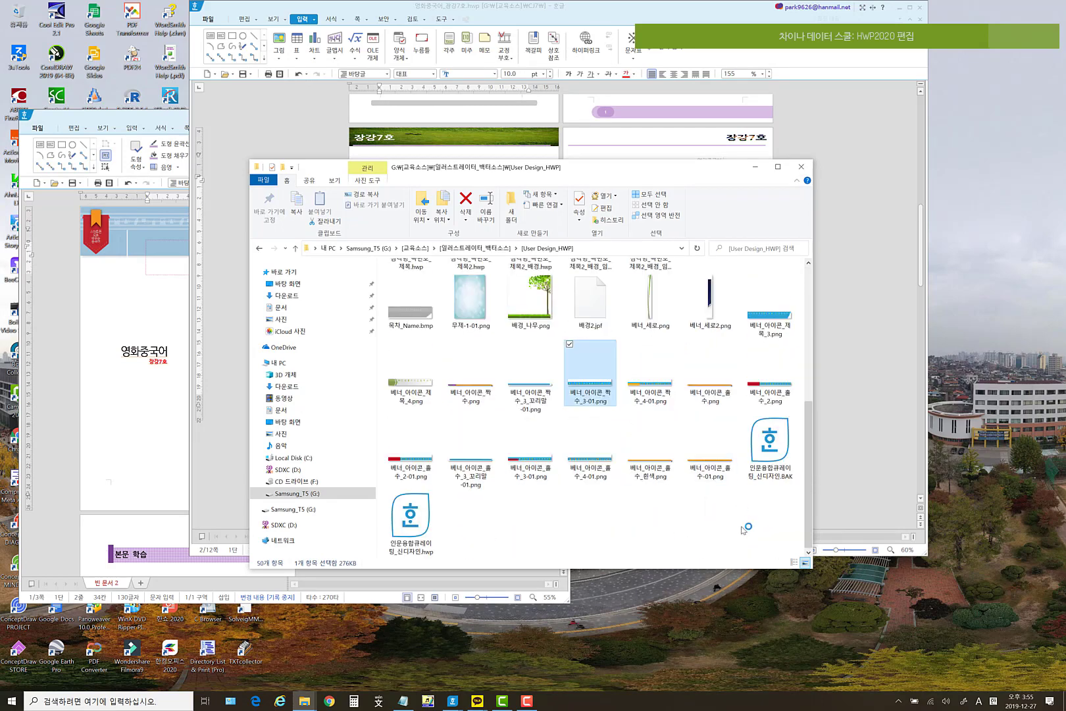
scroll(740, 500, "up", 4)
scroll(729, 431, "down", 1)
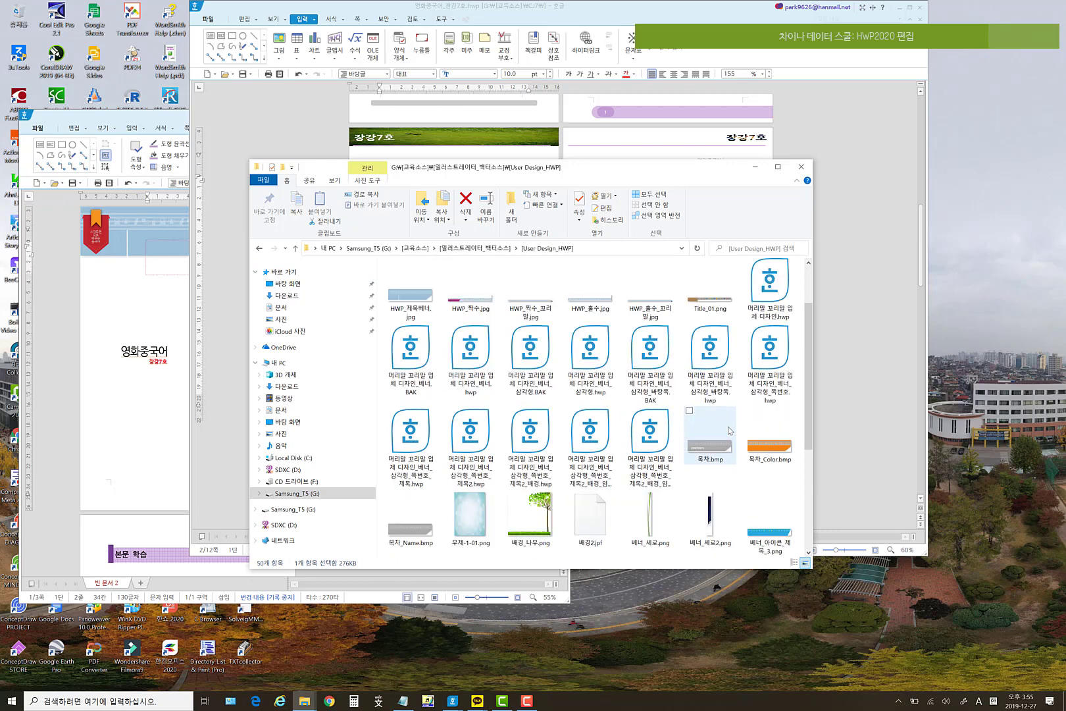
scroll(760, 451, "down", 3)
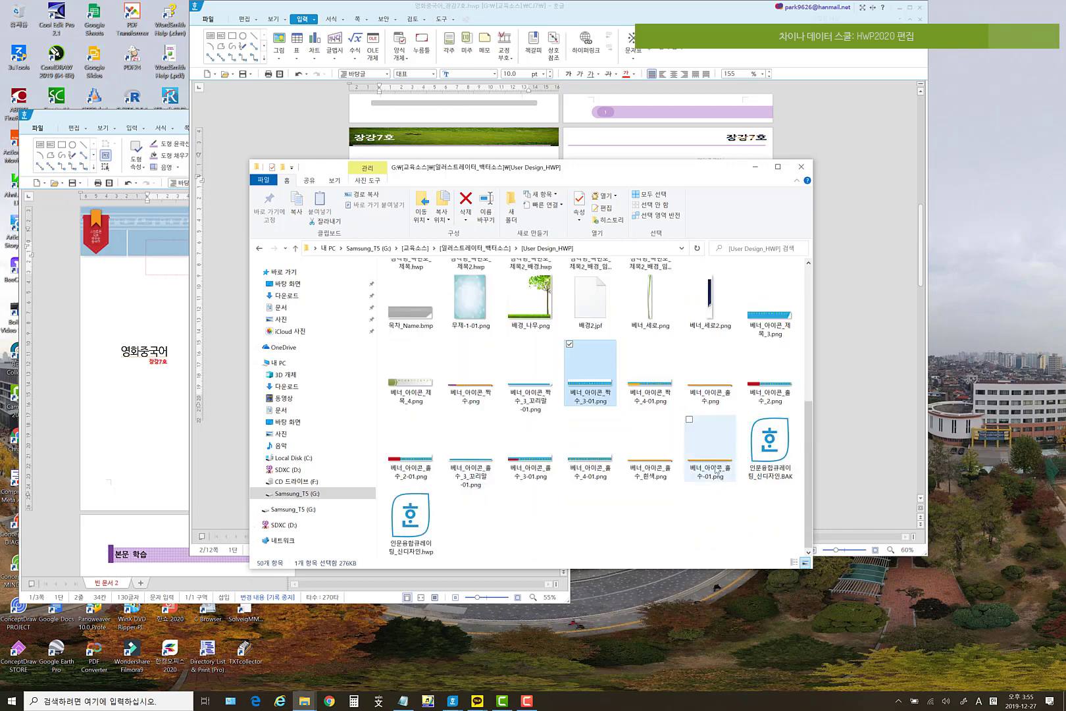
left_click(421, 523)
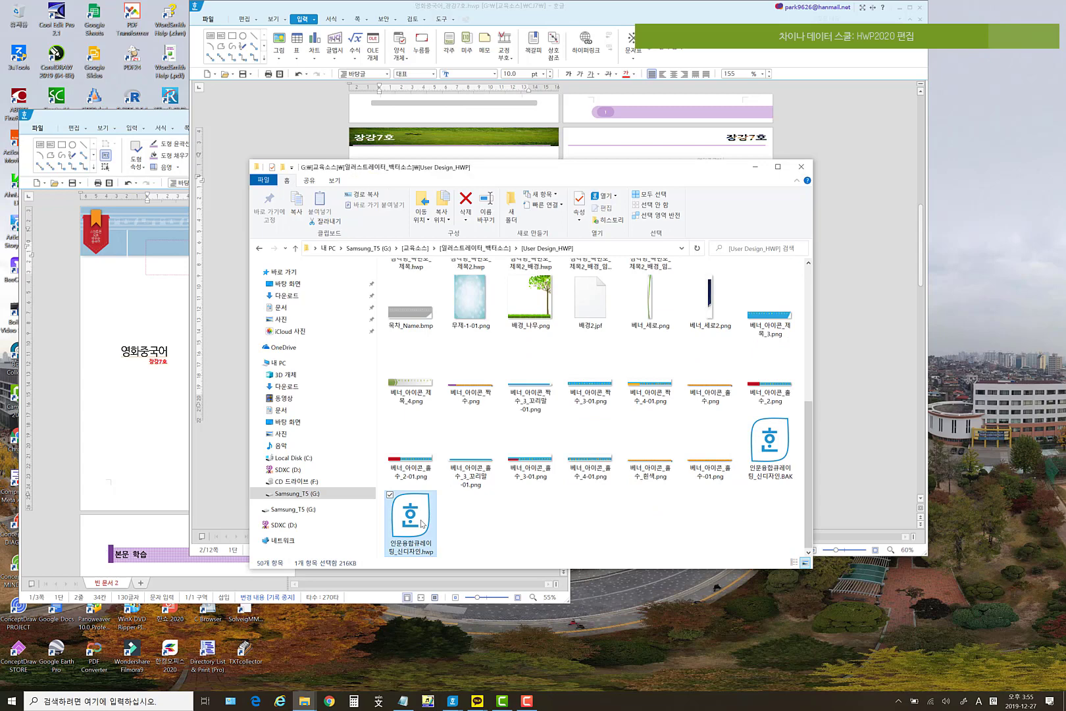
double_click(421, 523)
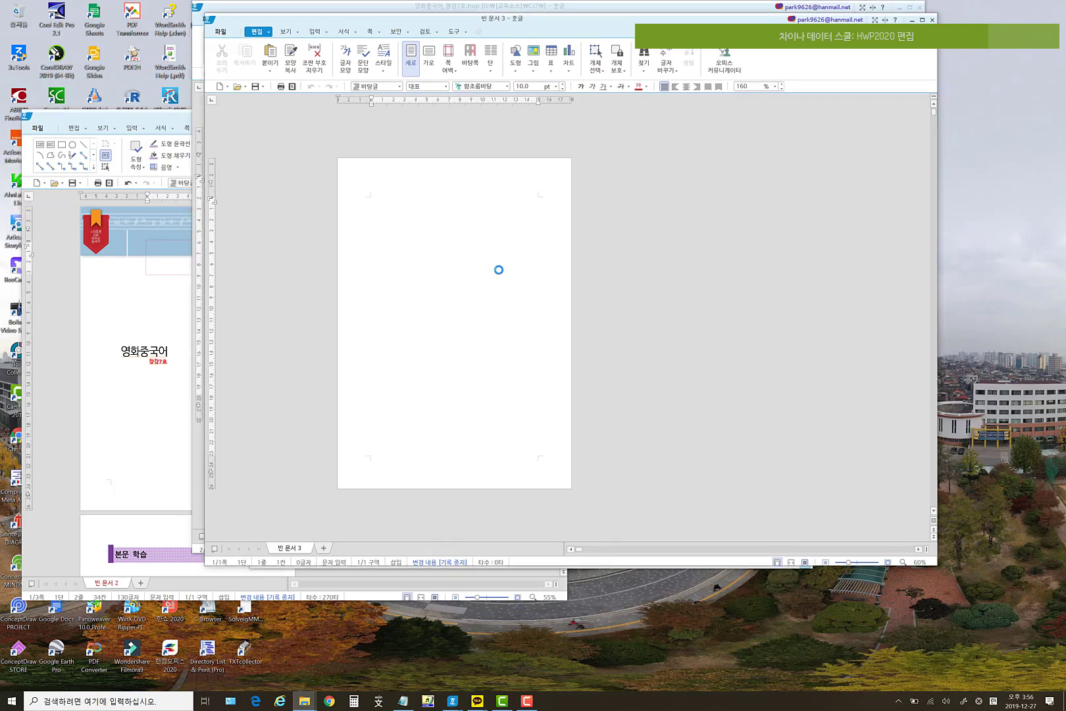
- Open the master page (바탕쪽) view of the 인문융합큐레이팅_신디자인 document
left_click(528, 204)
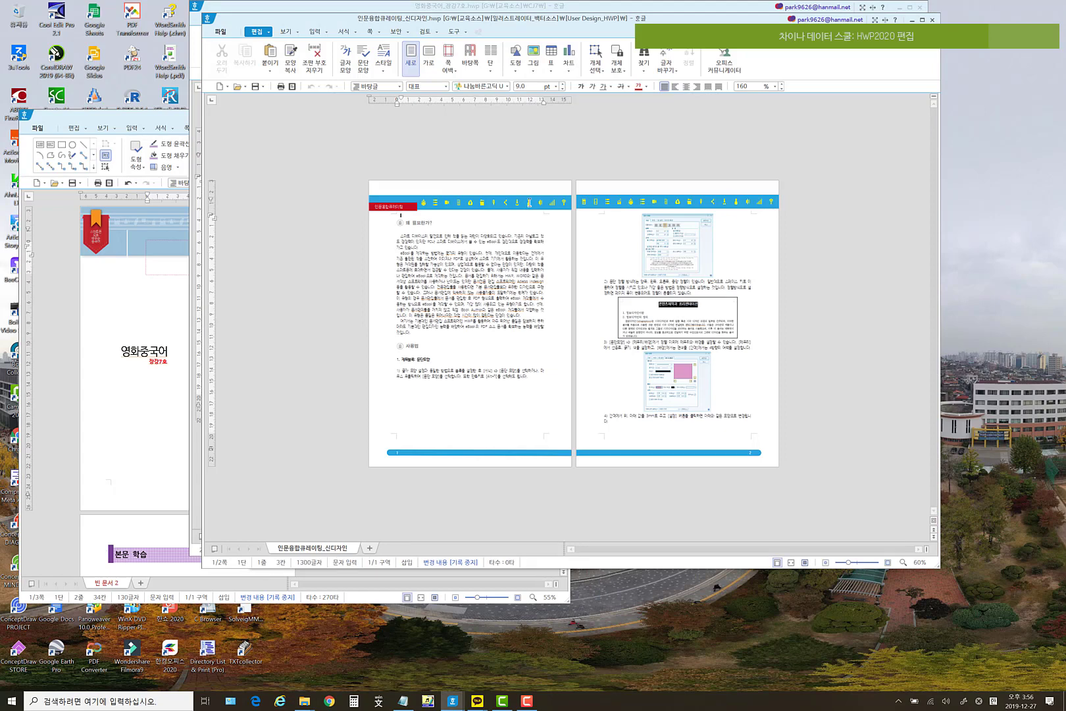
left_click(391, 33)
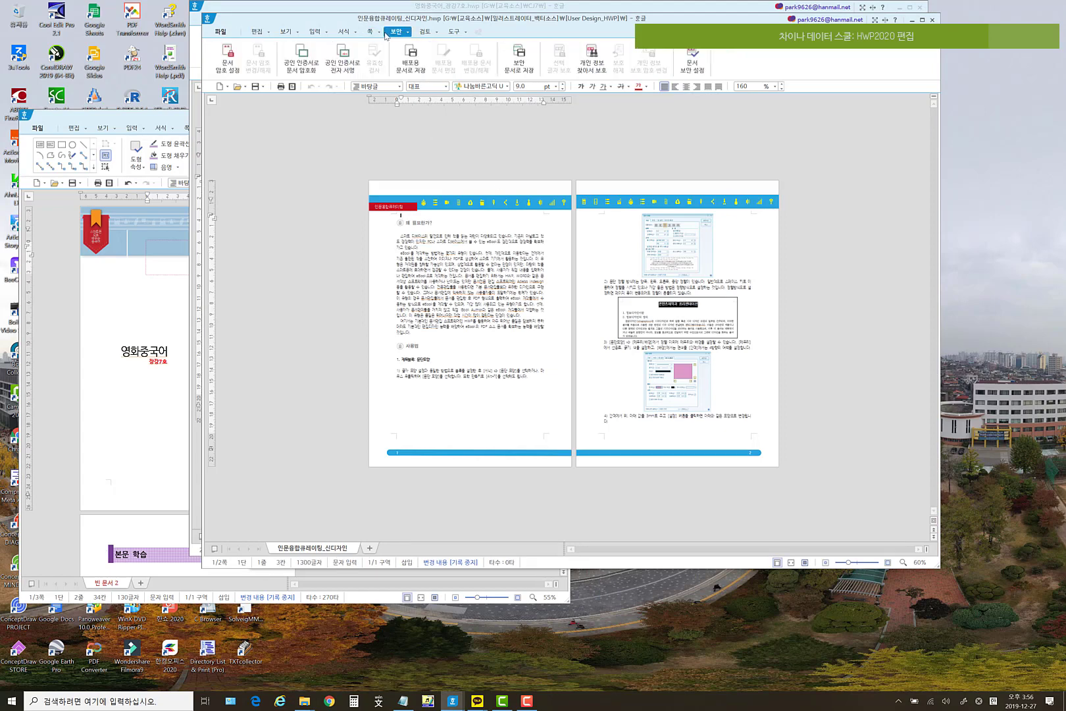
left_click(378, 32)
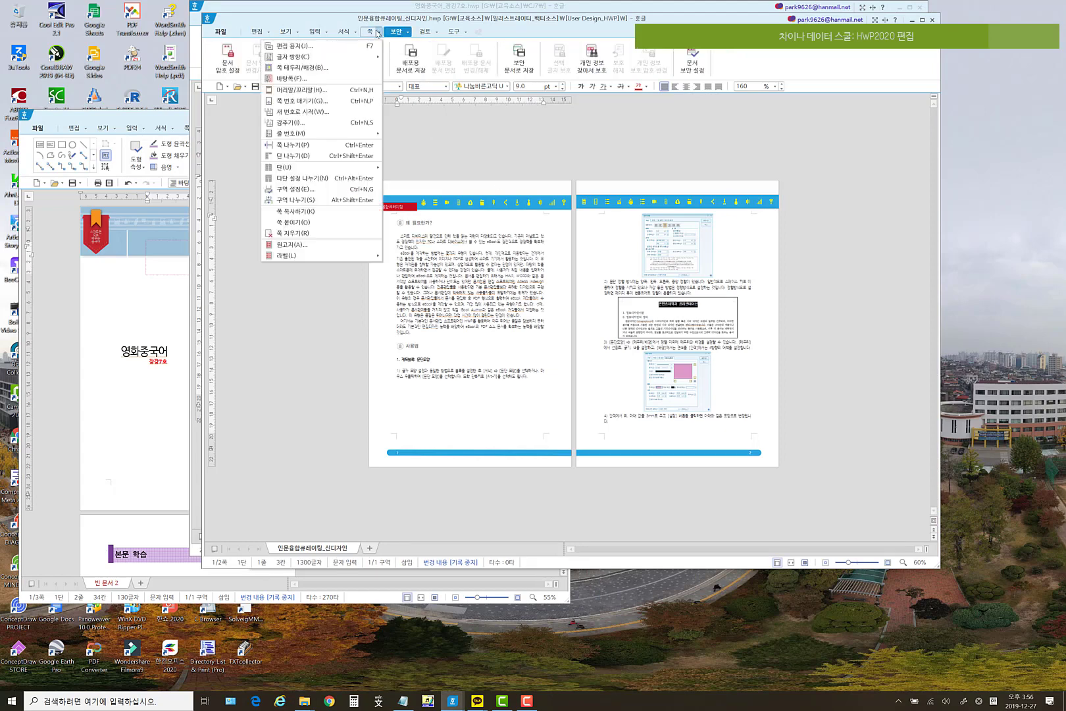
left_click(316, 78)
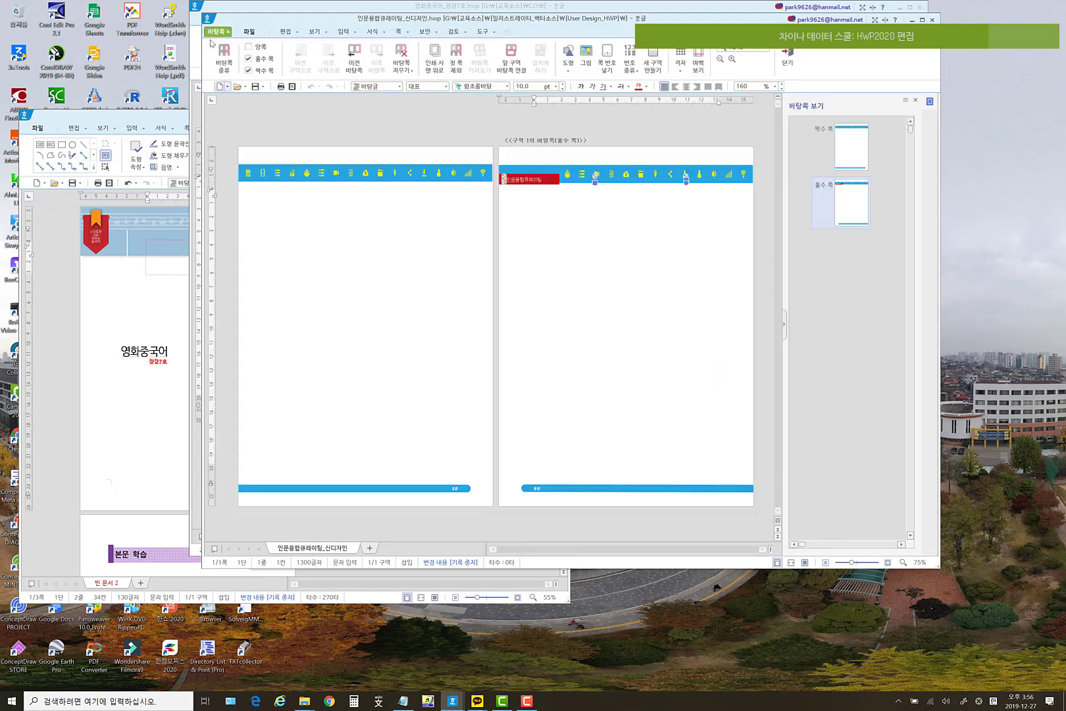
- Inspect the object properties of the icon banner on the even-page (짝수 쪽) master without changing them, and close the document
left_click(851, 147)
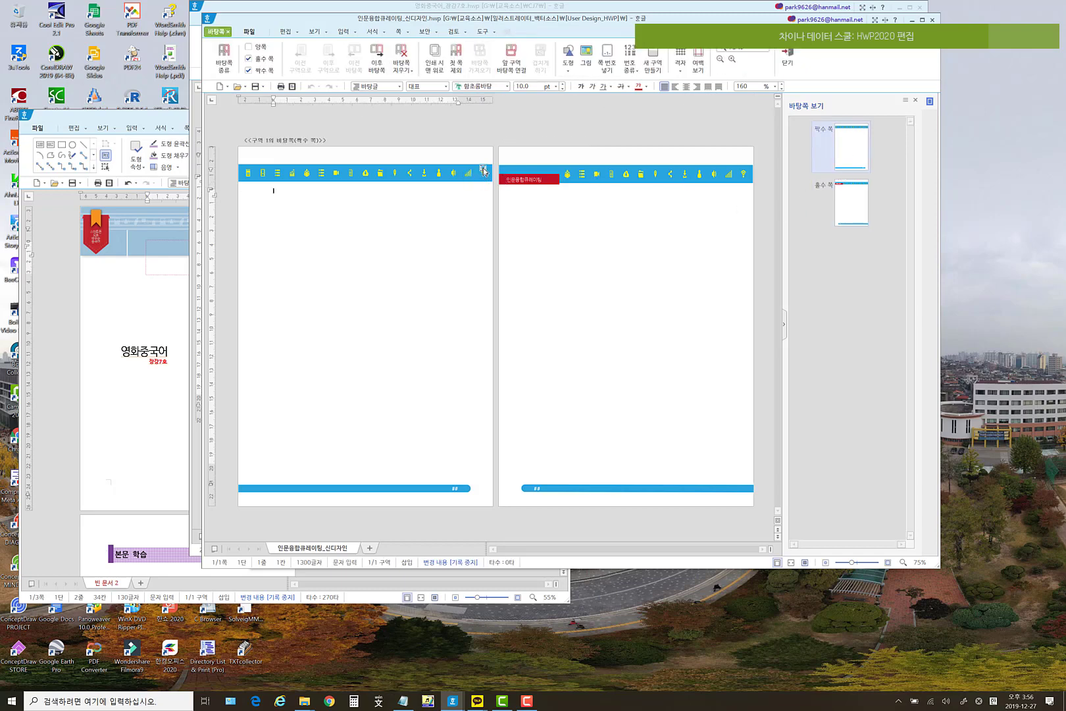
double_click(453, 182)
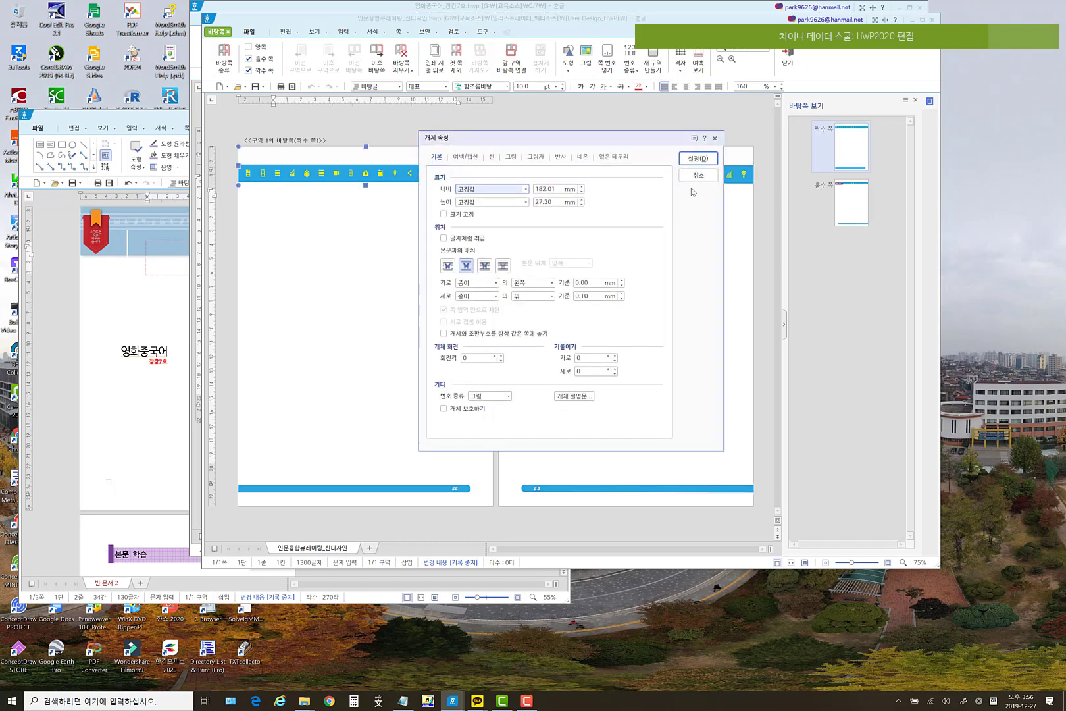
left_click(698, 175)
right_click(377, 173)
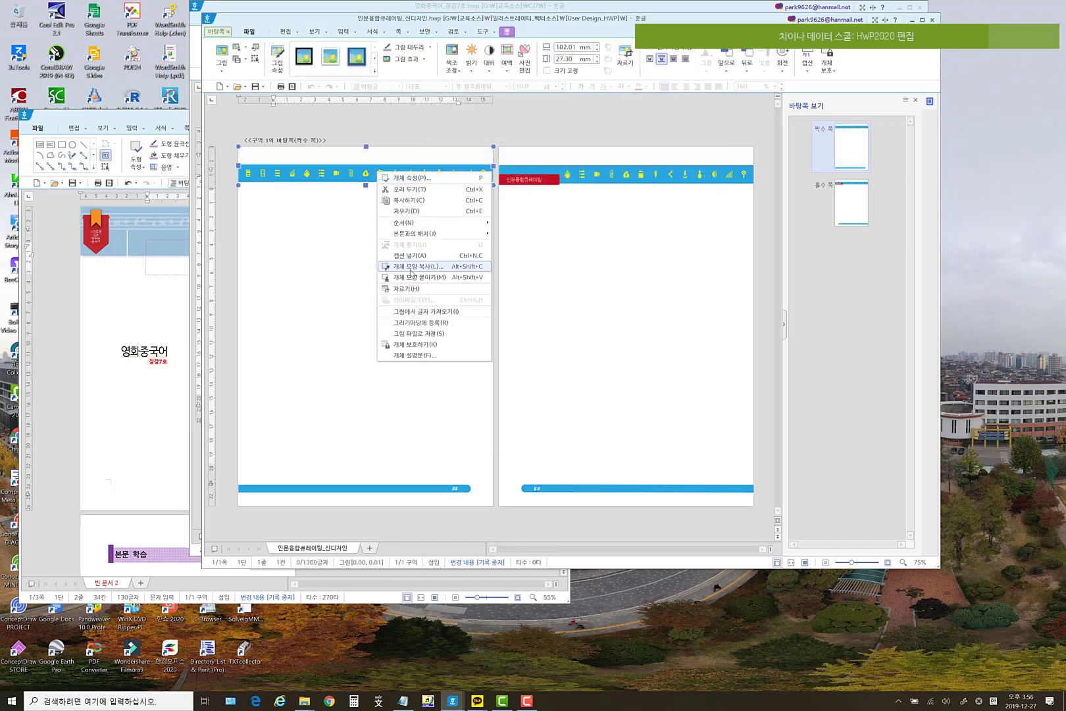
key("Escape")
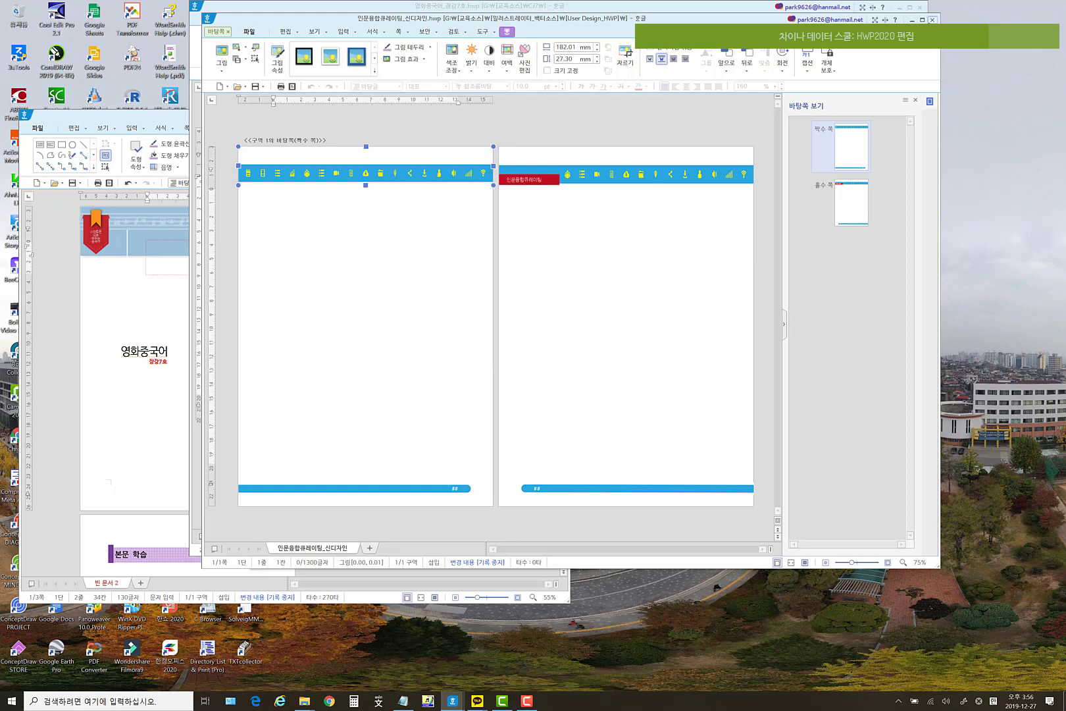
left_click(932, 20)
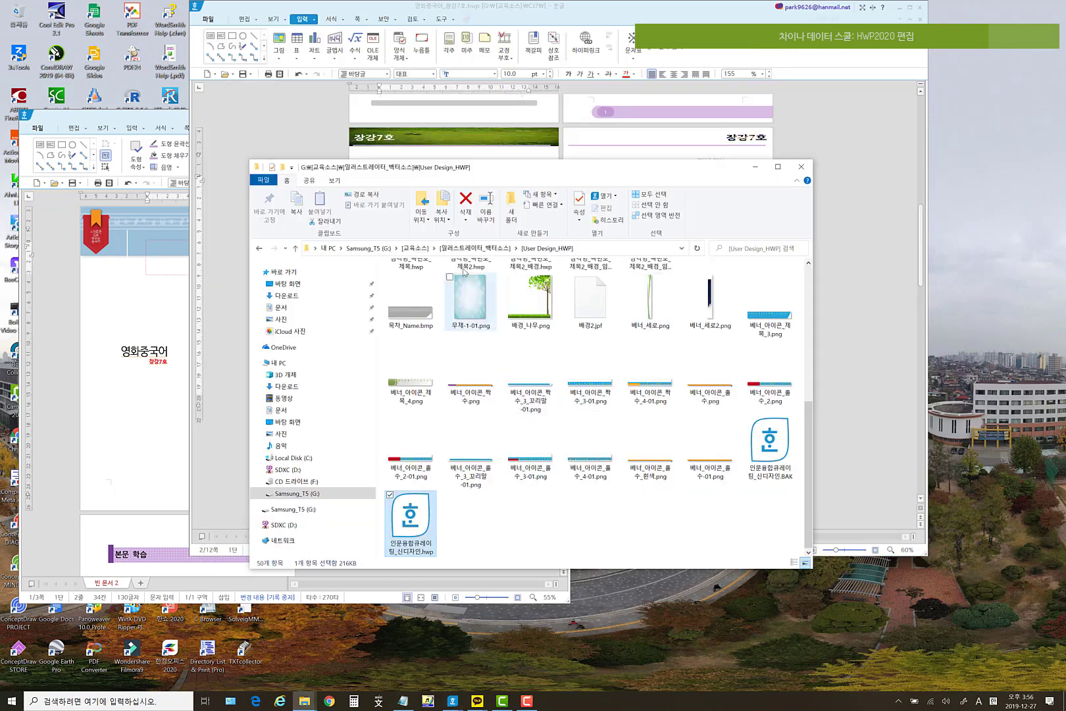
- Browse the [Banner] and [Infographics] folders inside [일러스트레이터_벡터소스] and return to the parent folder
left_click(470, 249)
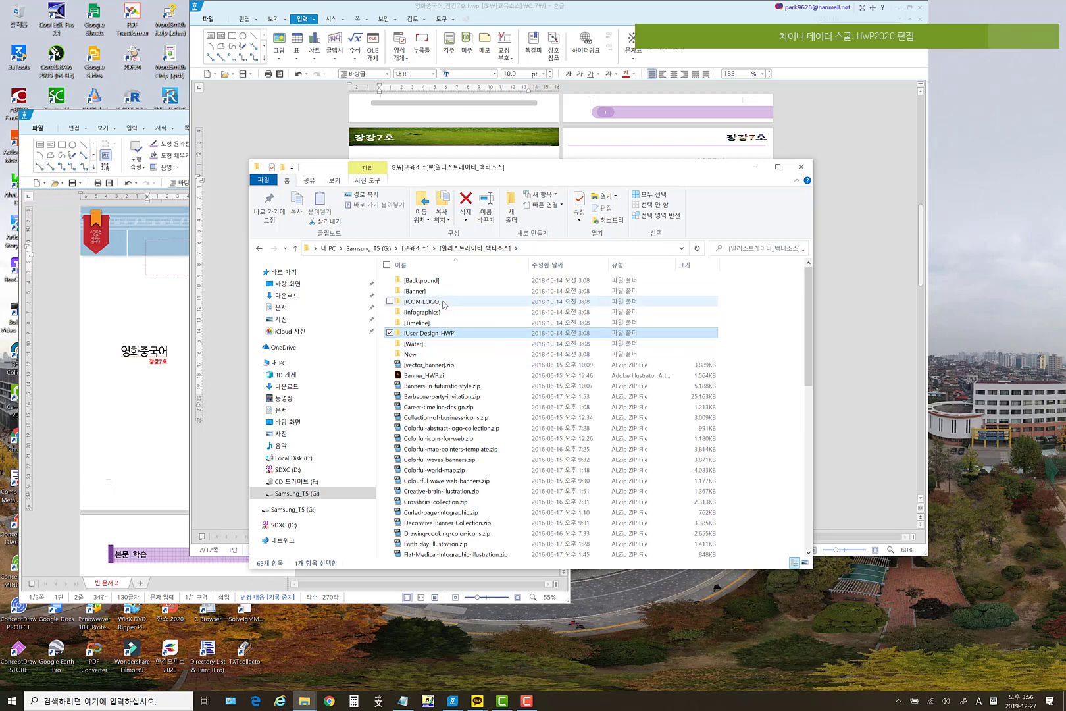
left_click(425, 292)
double_click(425, 292)
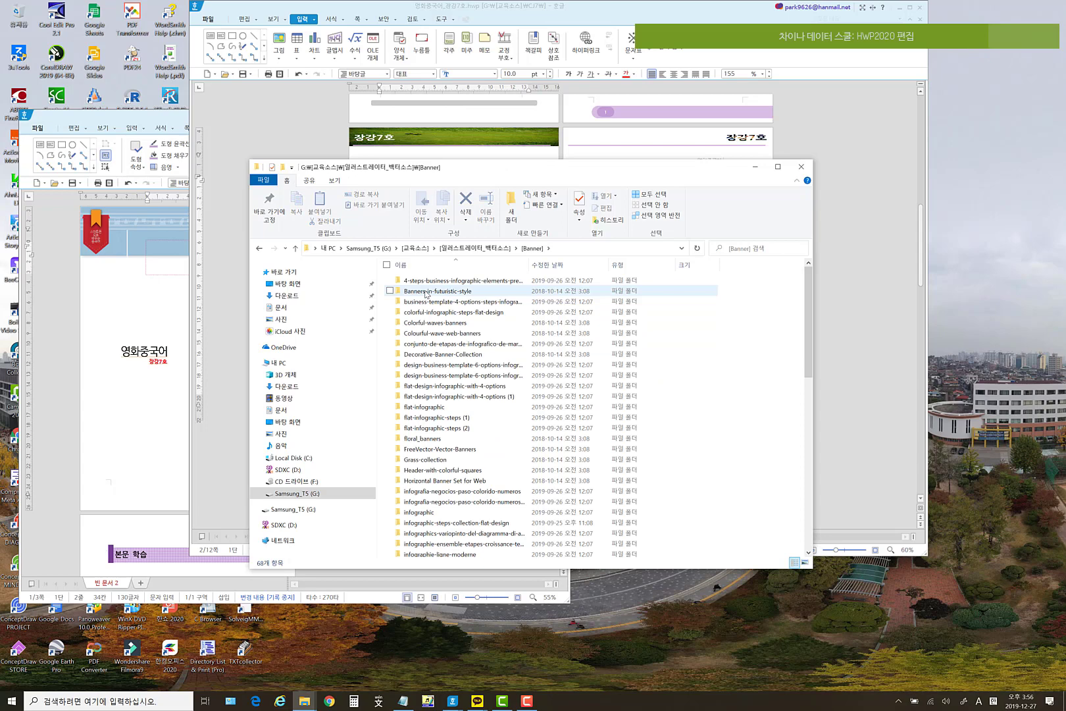
scroll(507, 421, "down", 2)
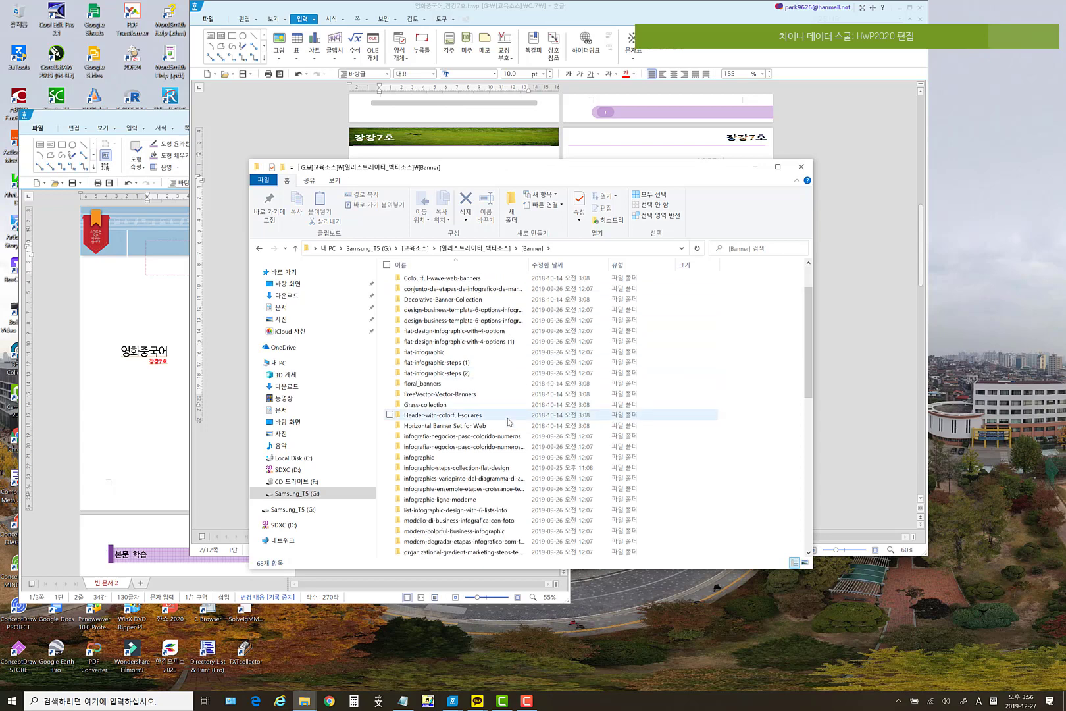
scroll(502, 409, "up", 1)
left_click(260, 248)
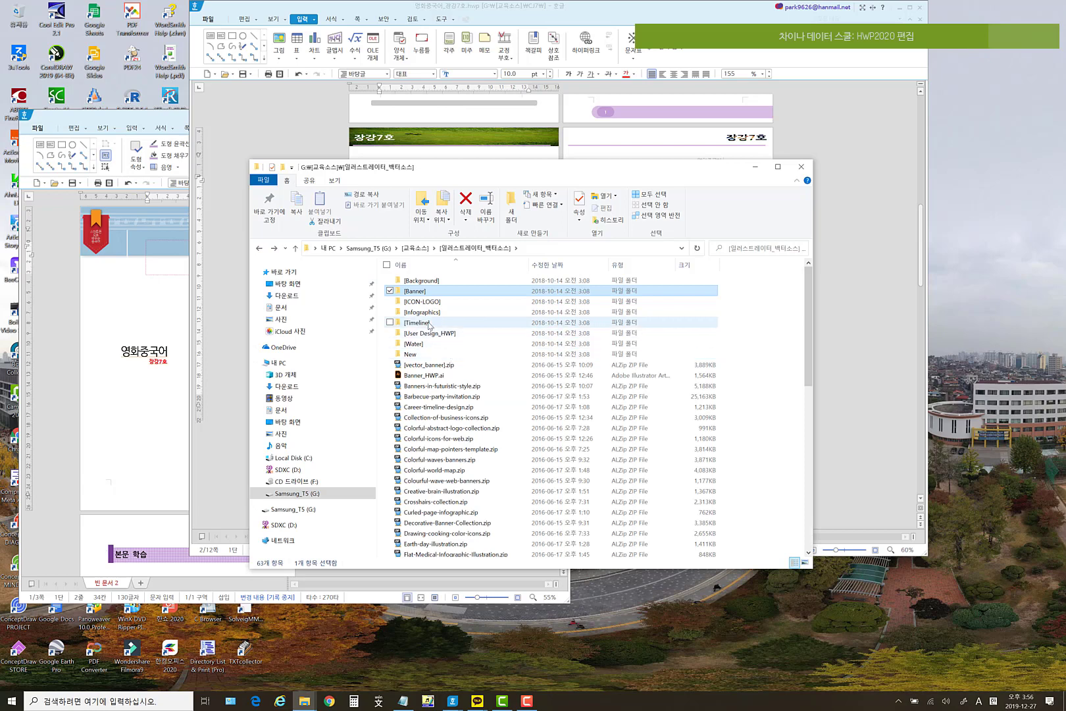
double_click(431, 315)
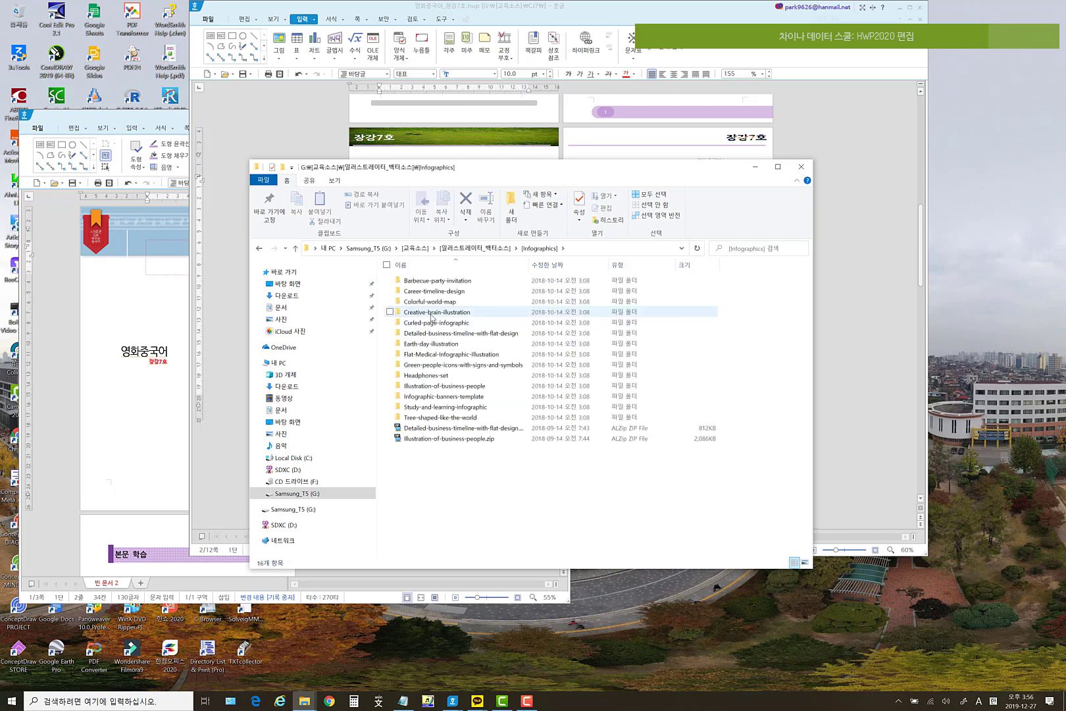
left_click(261, 249)
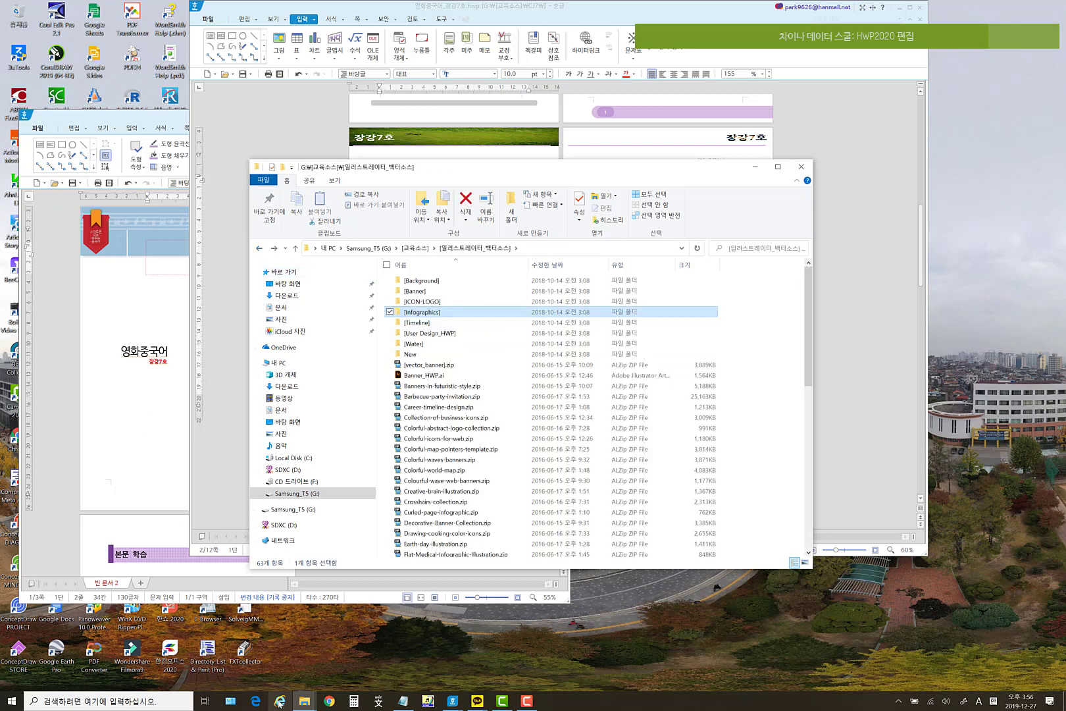
- Switch to Internet Explorer, open Google from the start page and run an image search for "icon"
left_click(279, 702)
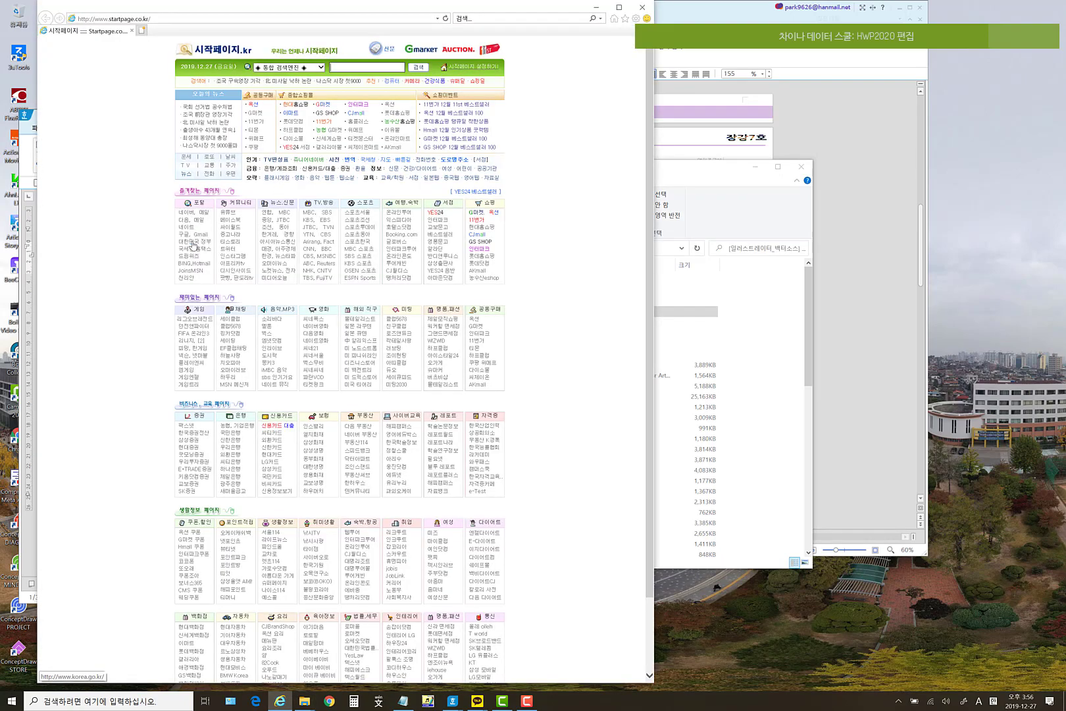
left_click(186, 237)
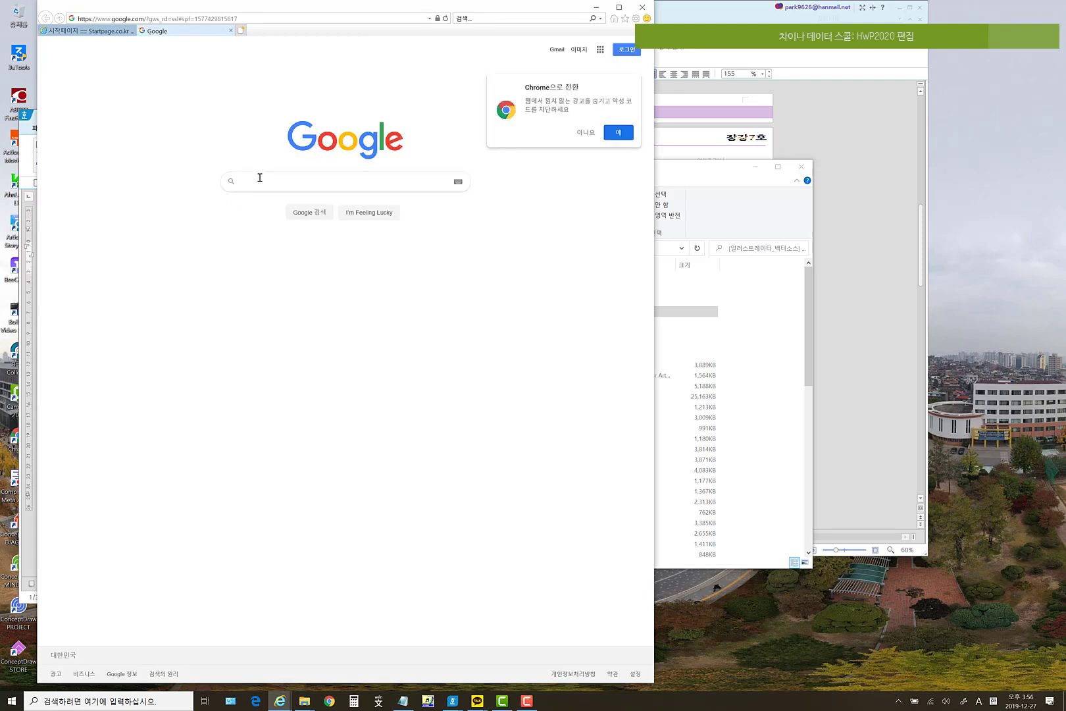
type("icon")
key("Return")
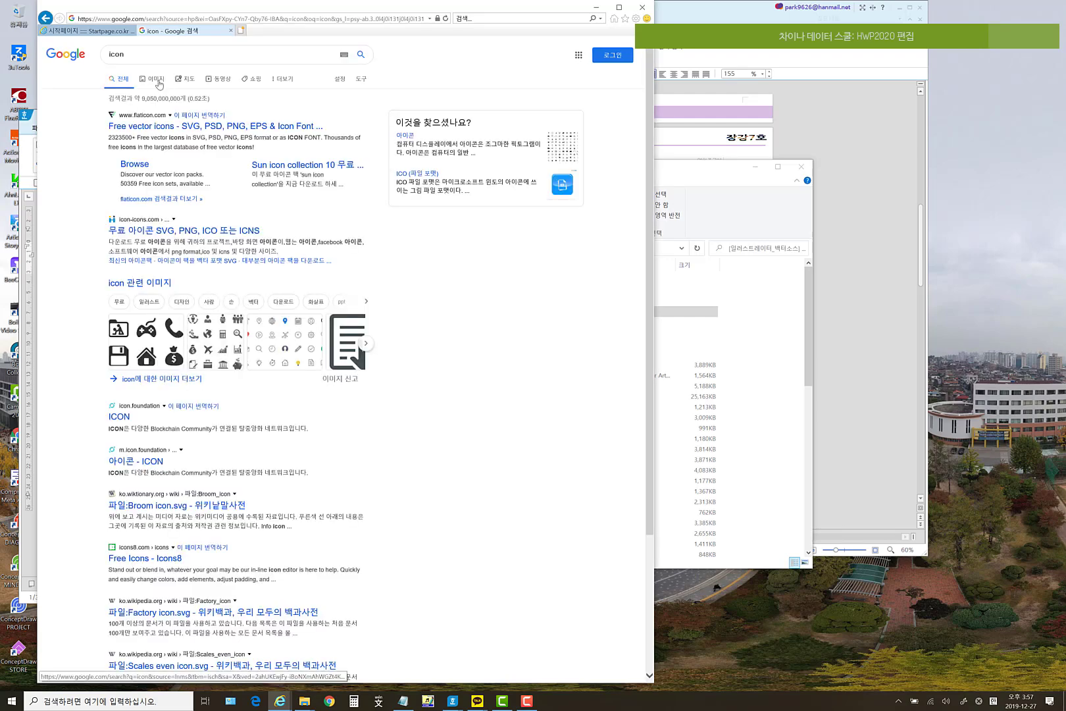
left_click(157, 80)
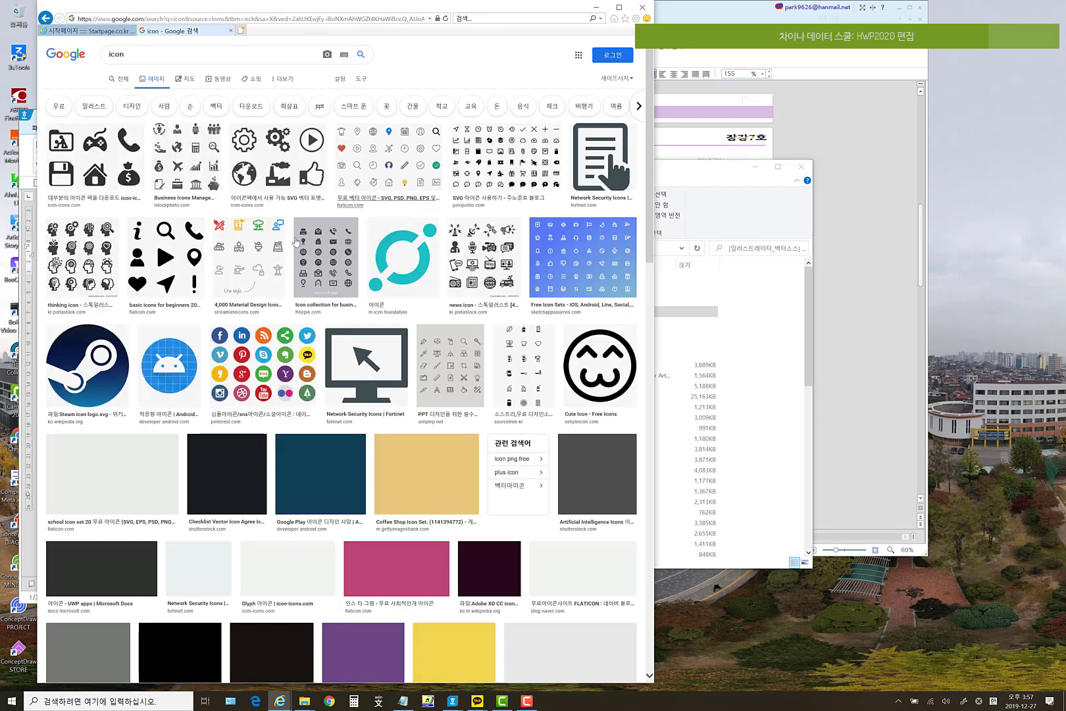
- Preview the round social media icon set in the image results and examine the other icon designs on offer
scroll(305, 315, "down", 2)
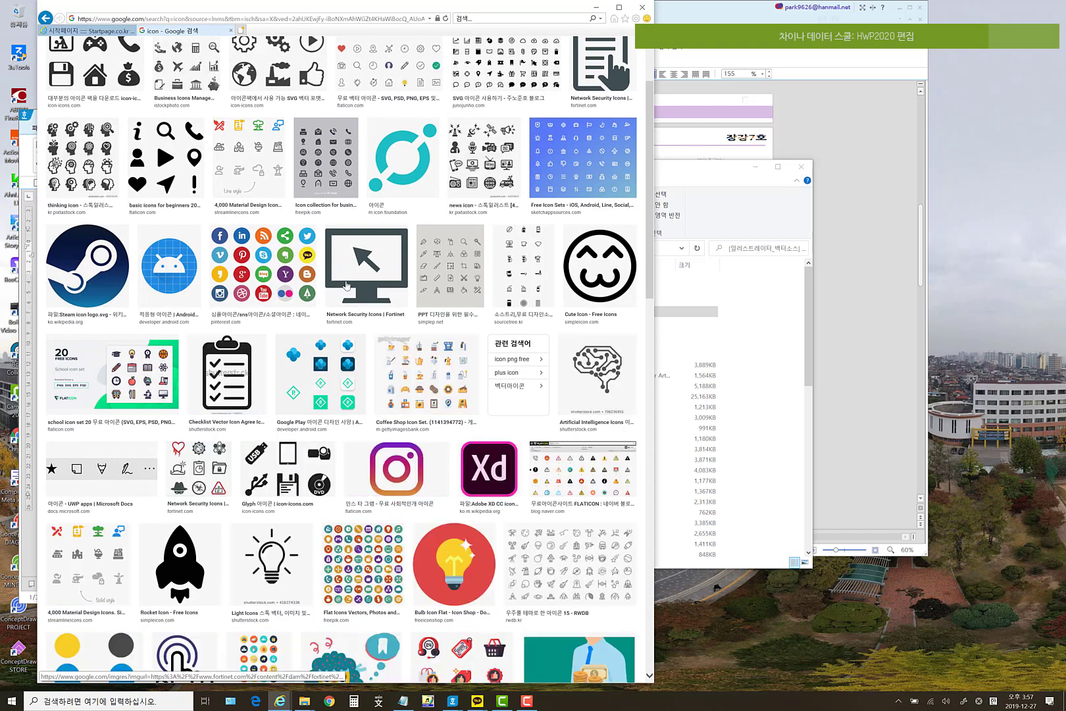
left_click(275, 247)
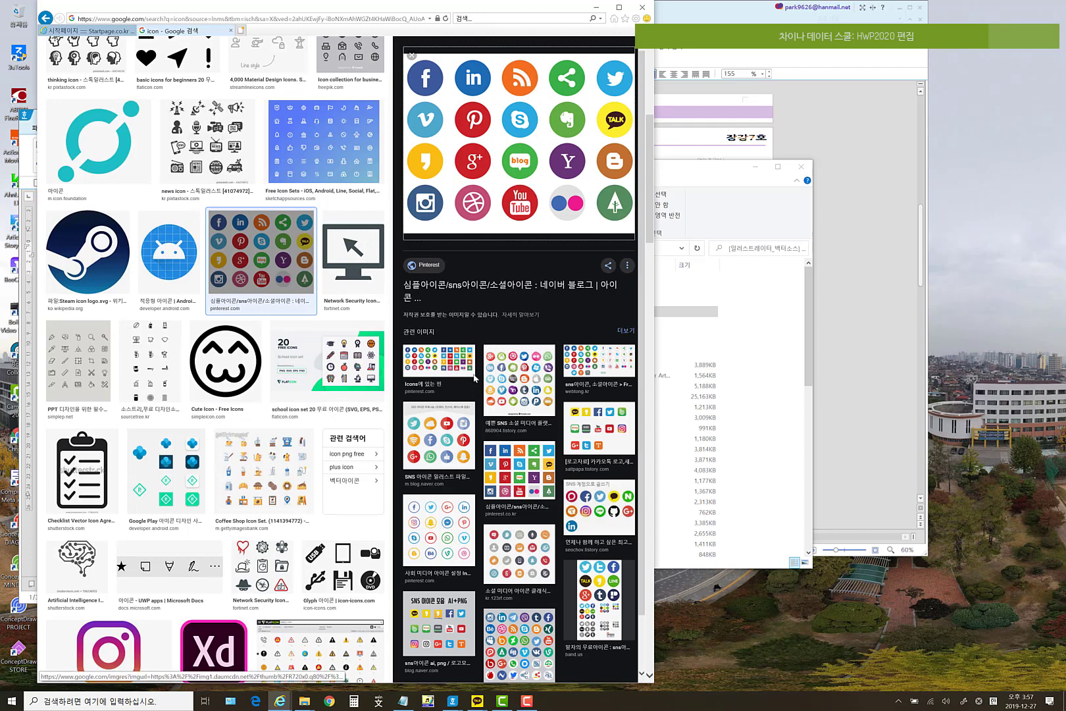
scroll(281, 331, "down", 1)
scroll(282, 330, "down", 8)
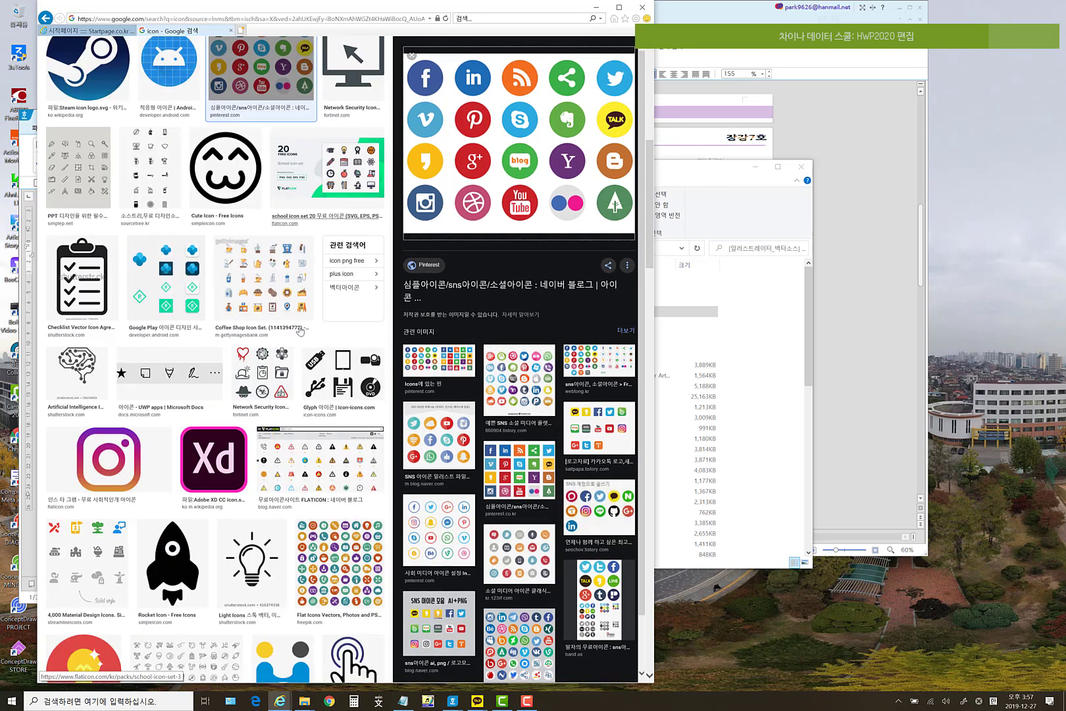
scroll(301, 329, "down", 3)
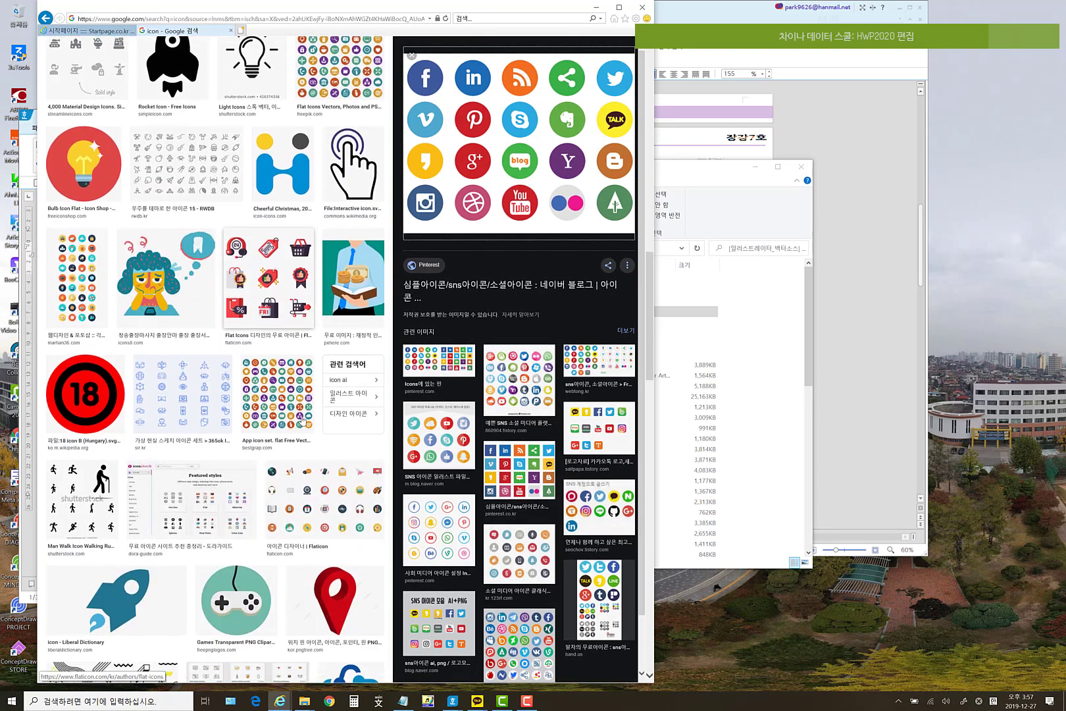
scroll(512, 368, "down", 3)
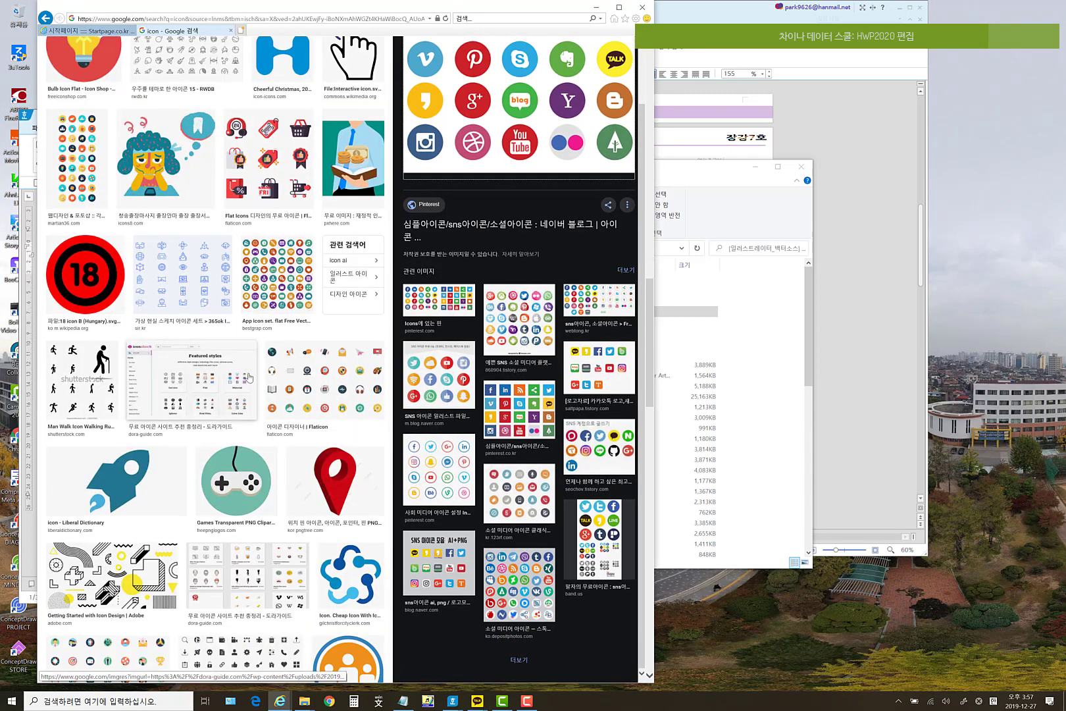
scroll(454, 329, "down", 3)
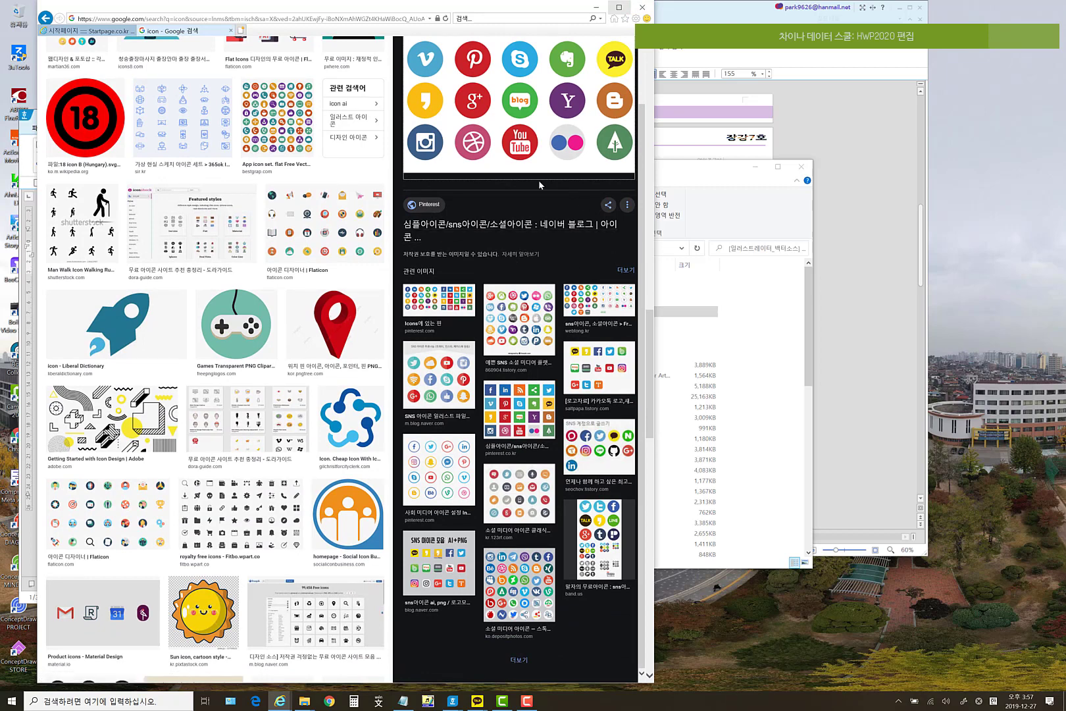
- Close the enlarged social media icon preview and browse further icon designs in the image results
scroll(597, 131, "up", 1)
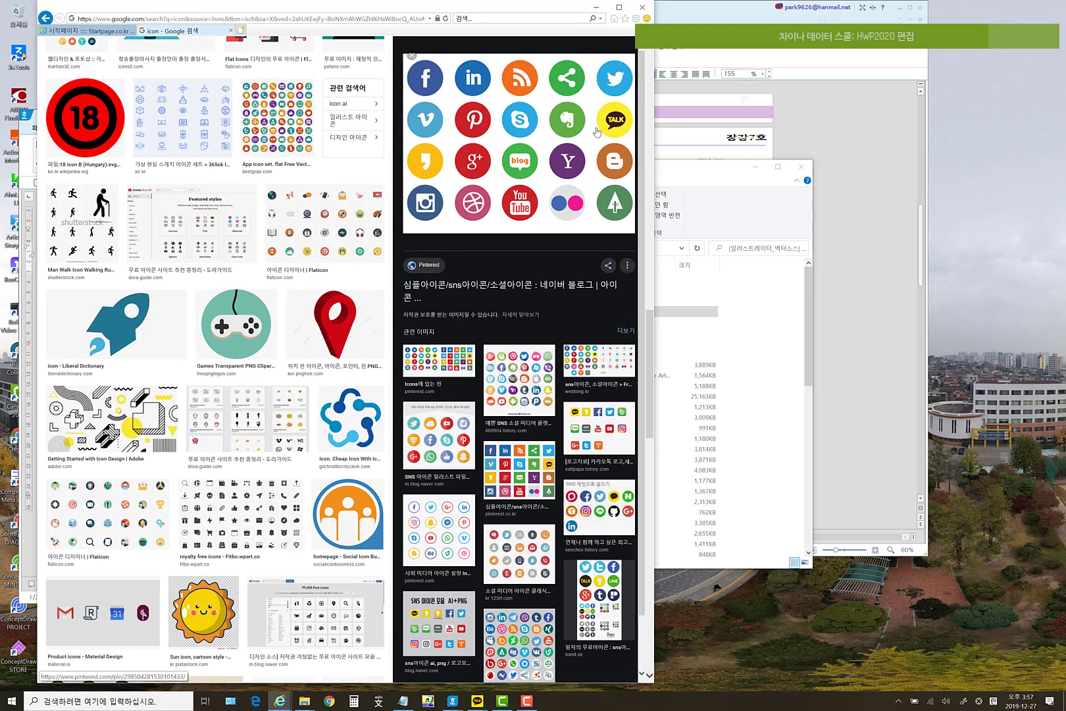
left_click(411, 56)
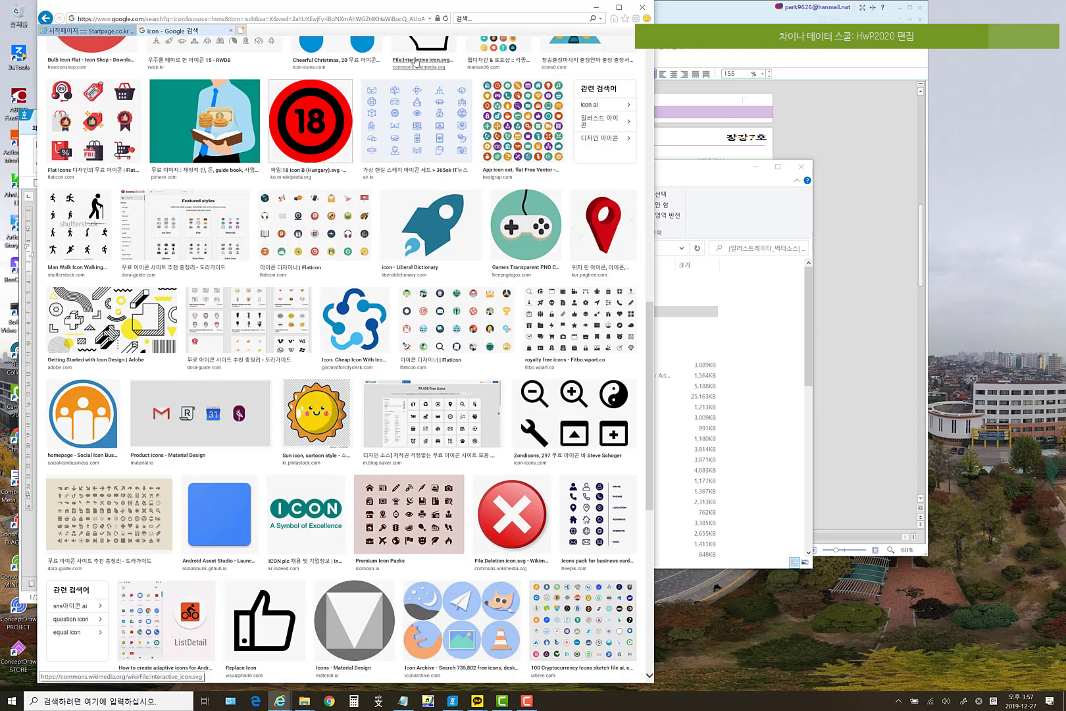
scroll(584, 507, "down", 1)
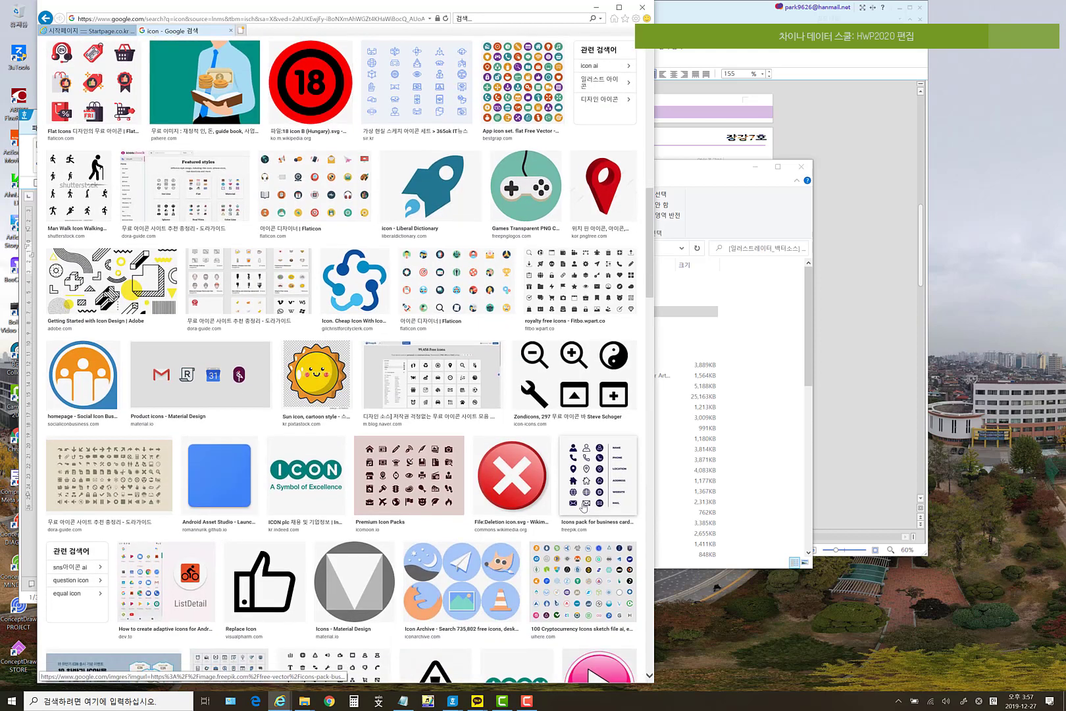
scroll(587, 521, "down", 5)
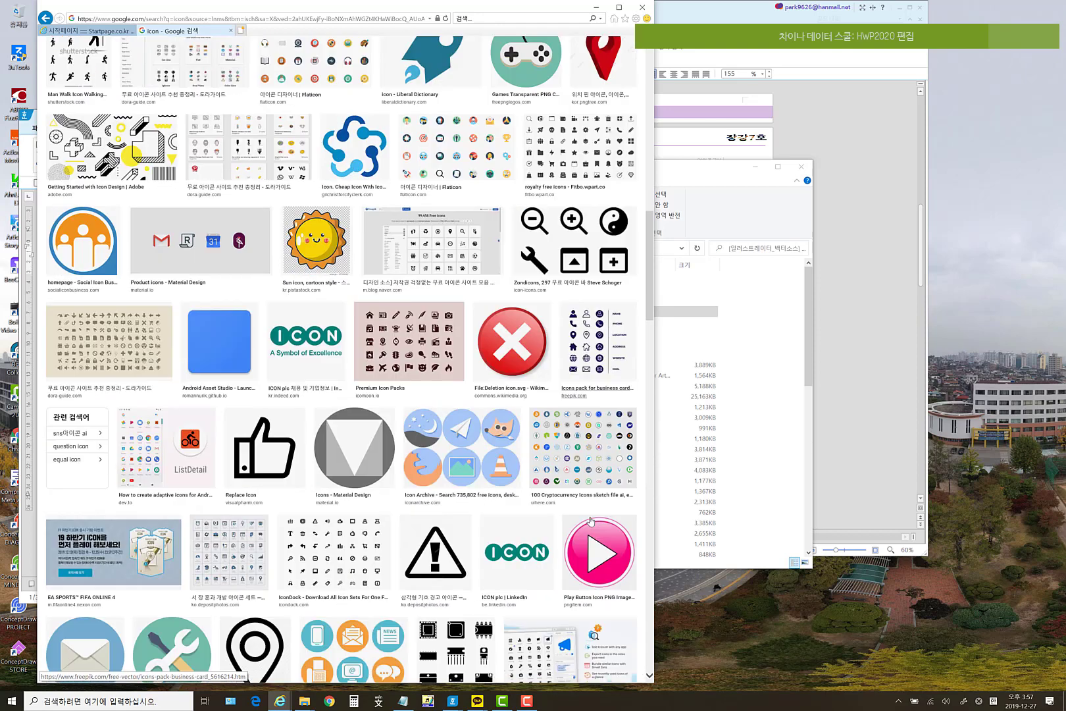
scroll(535, 507, "down", 5)
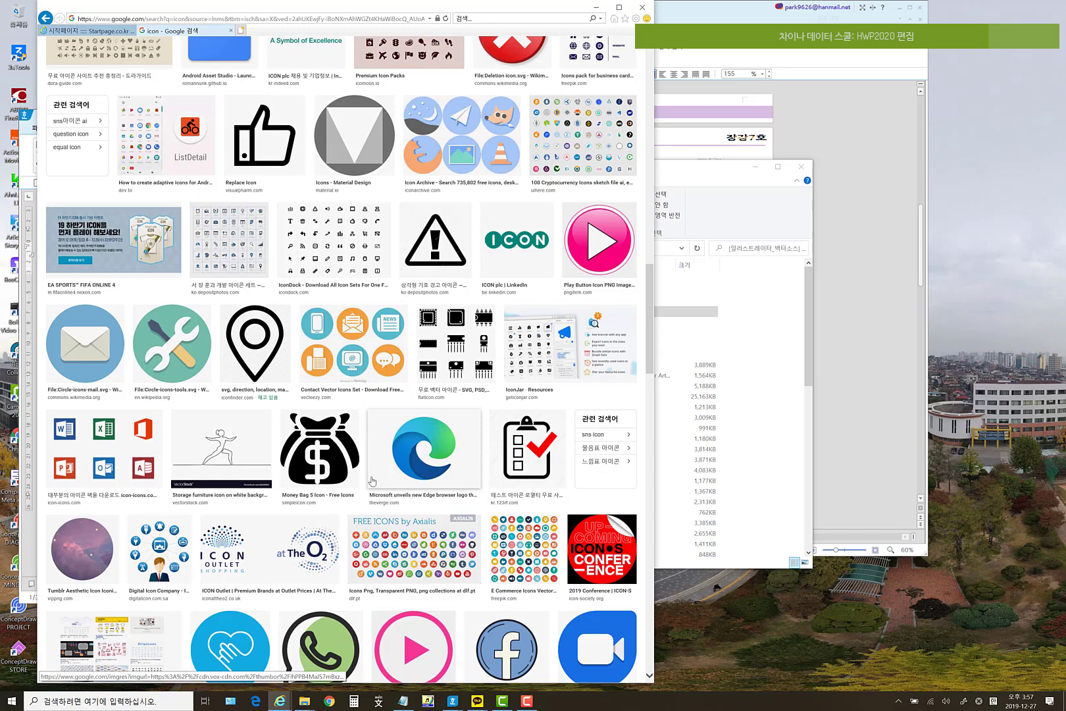
key("ctrl+1")
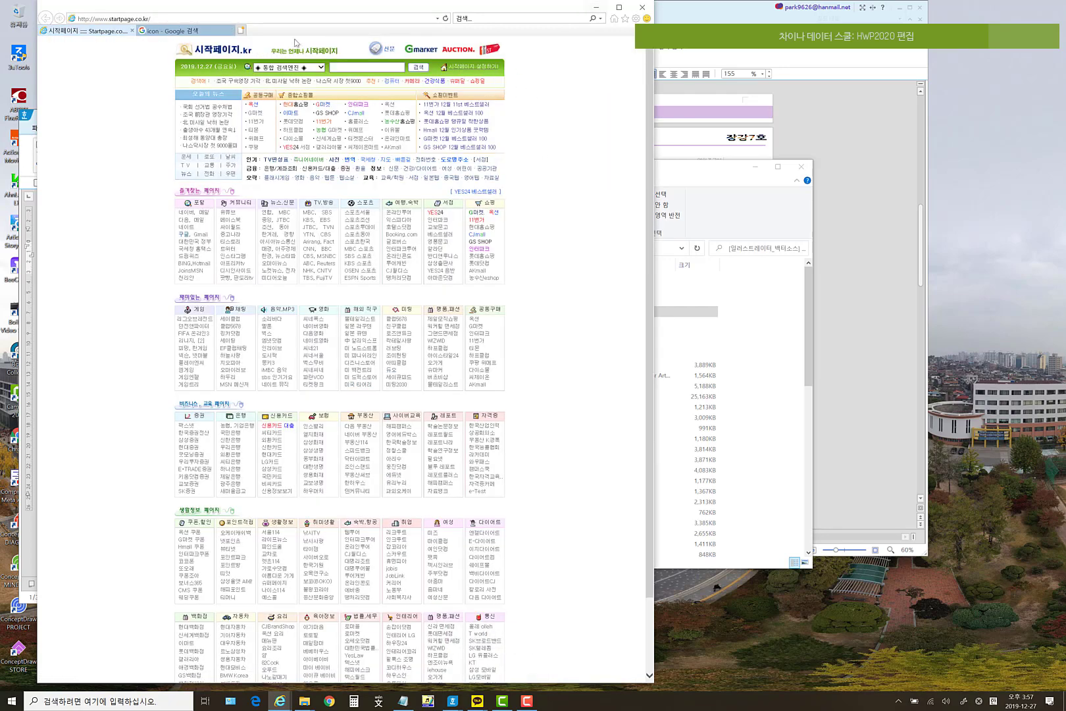
left_click(204, 32)
key("ctrl+1")
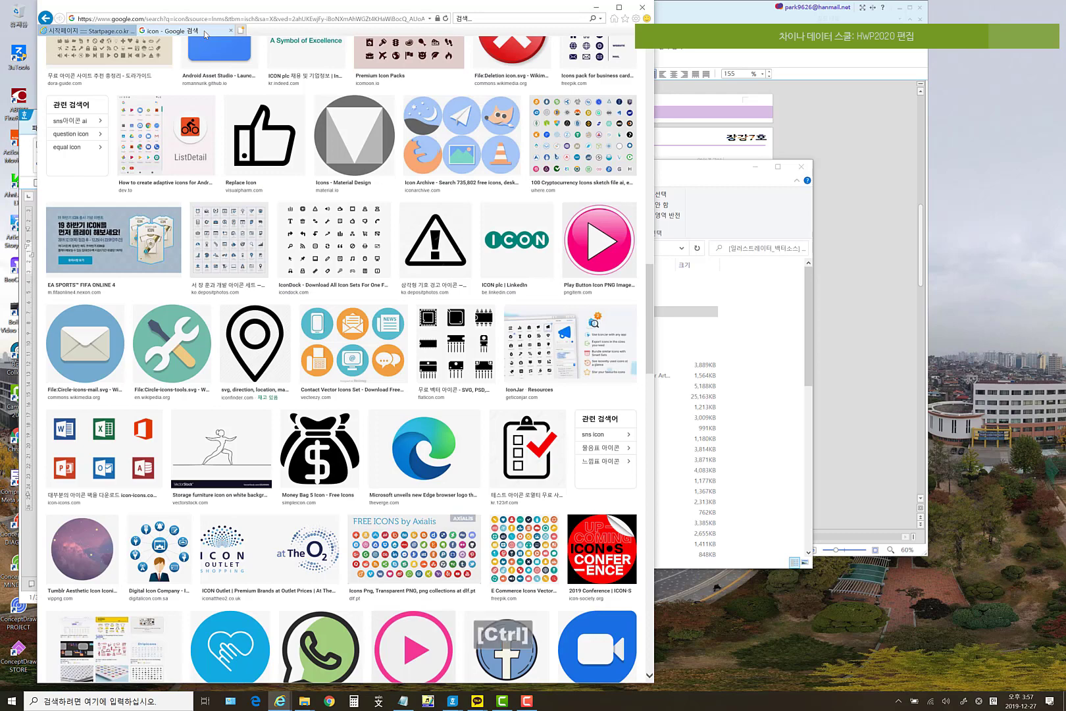
- Minimize the browser and launch Snagit 2020 through the Windows search
left_click(594, 8)
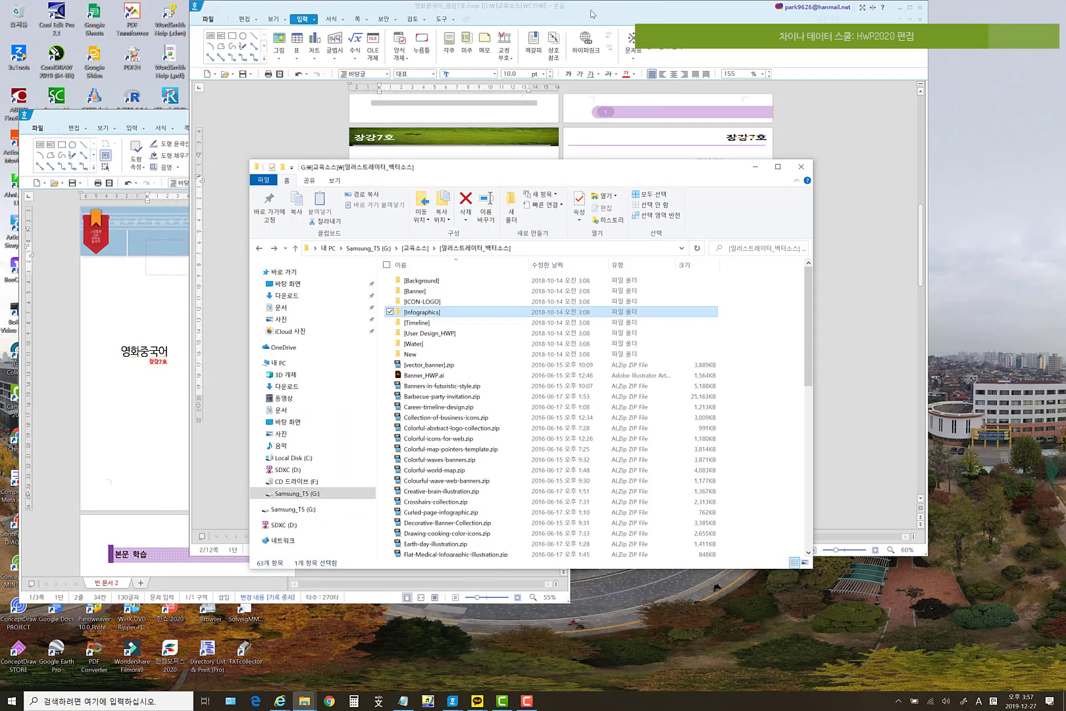
left_click(122, 701)
type("snagit")
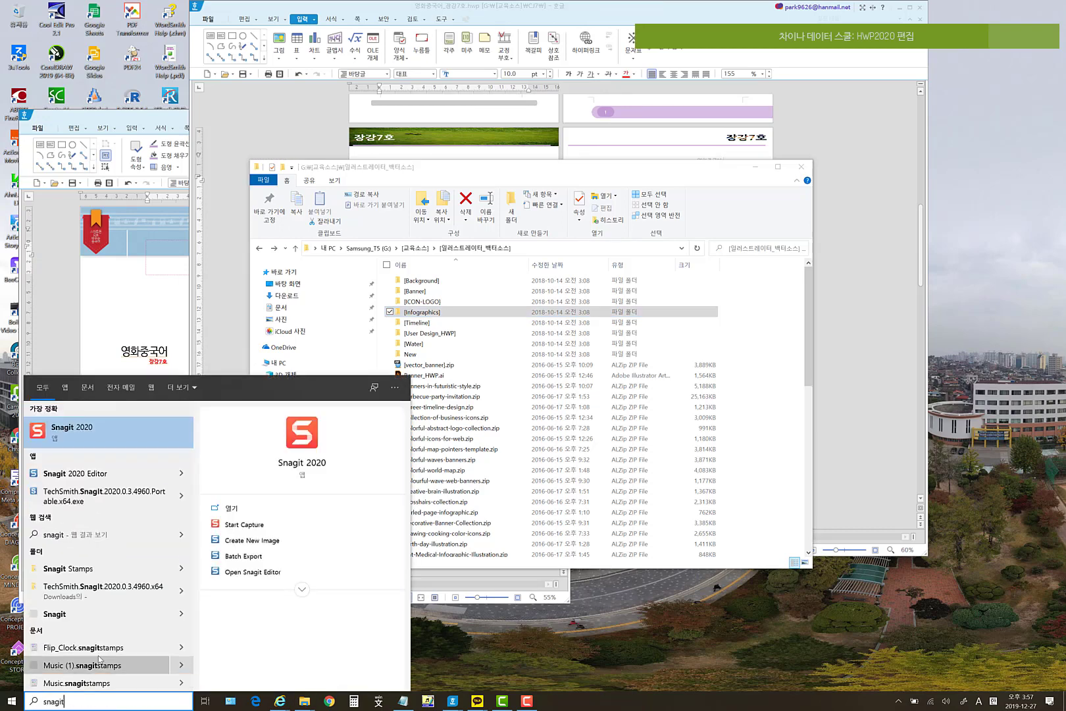
left_click(74, 432)
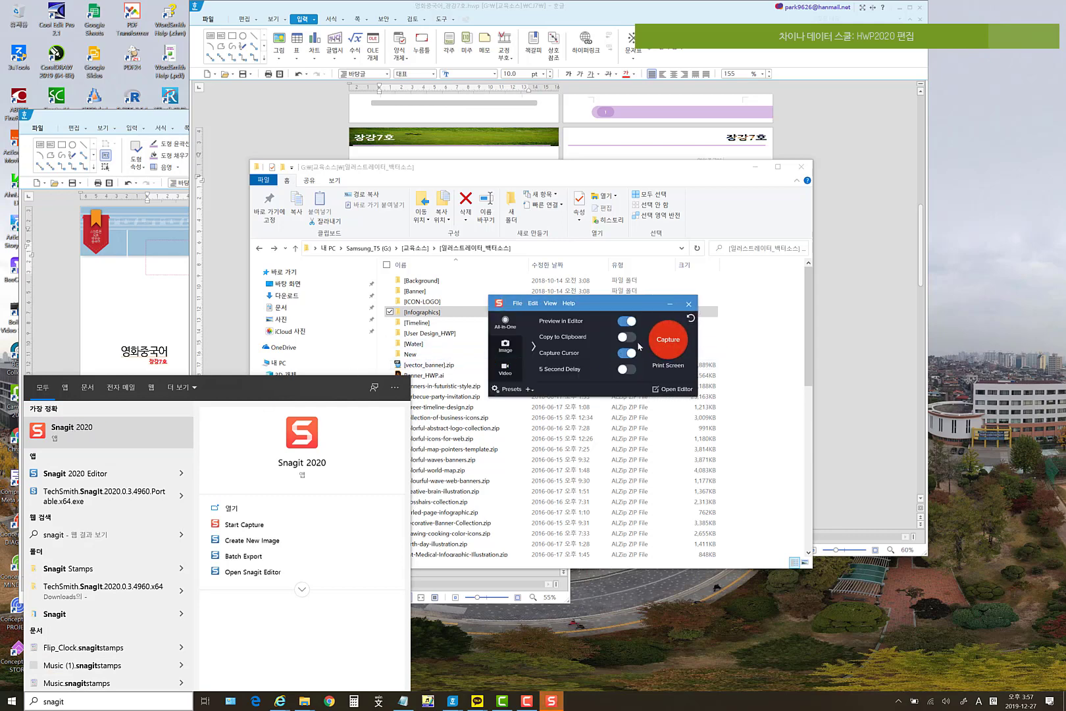
- Set the Show/hide Snagit hotkey to Ctrl+1 in the Snagit capture preferences
left_click(516, 304)
left_click(475, 354)
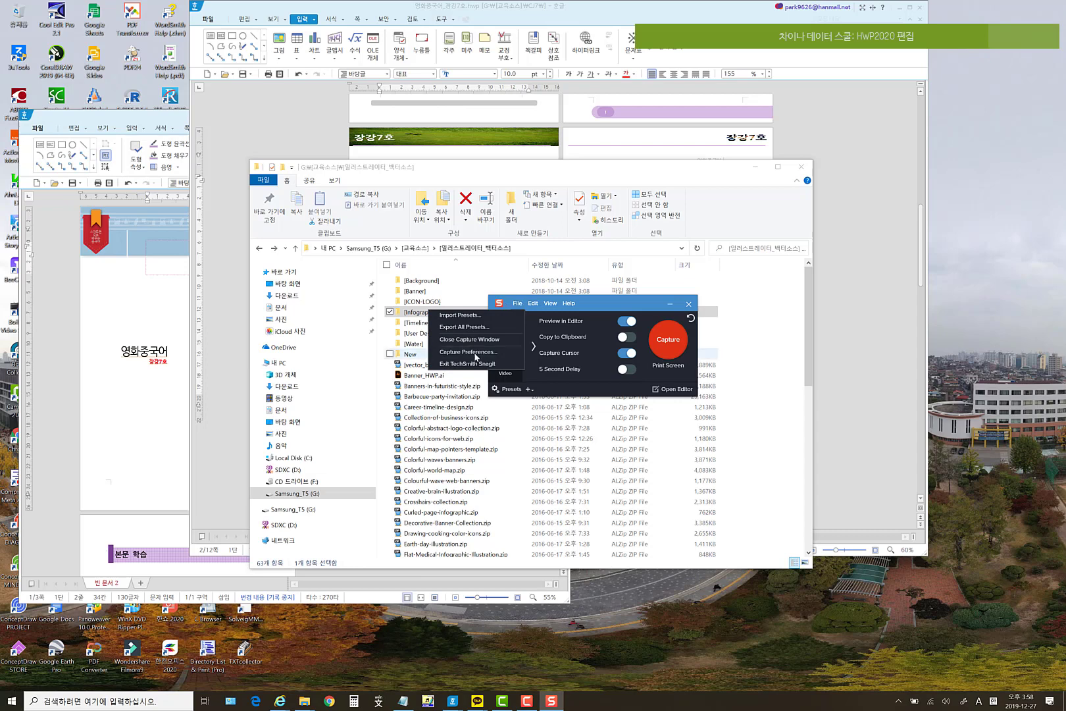
left_click(511, 238)
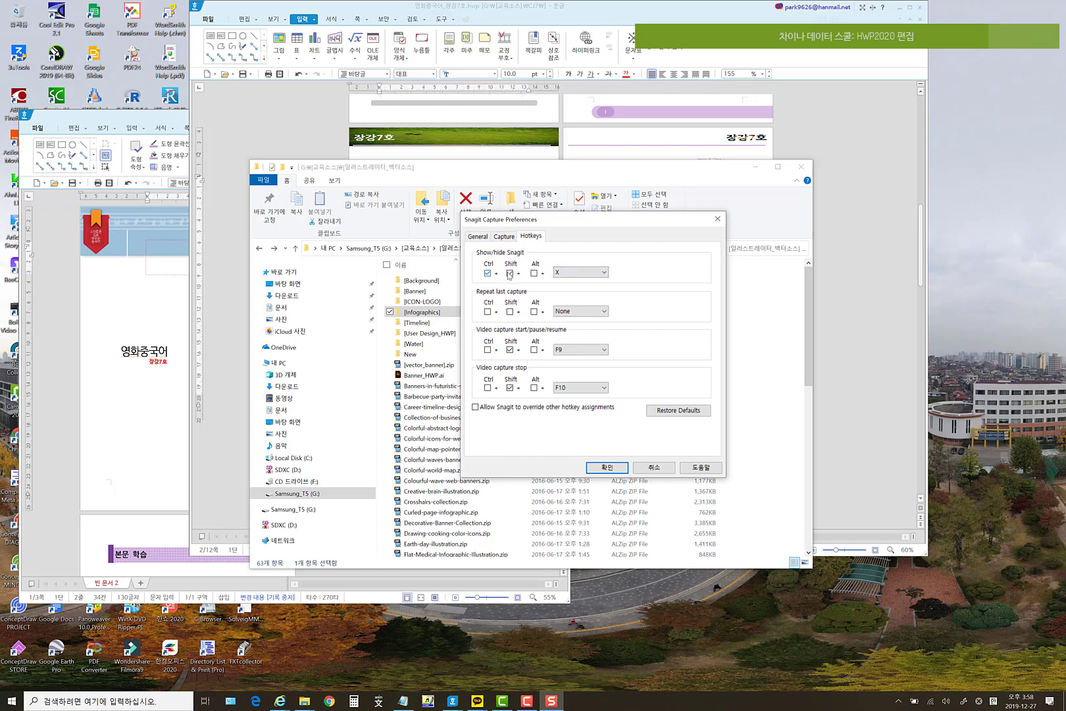
left_click(551, 275)
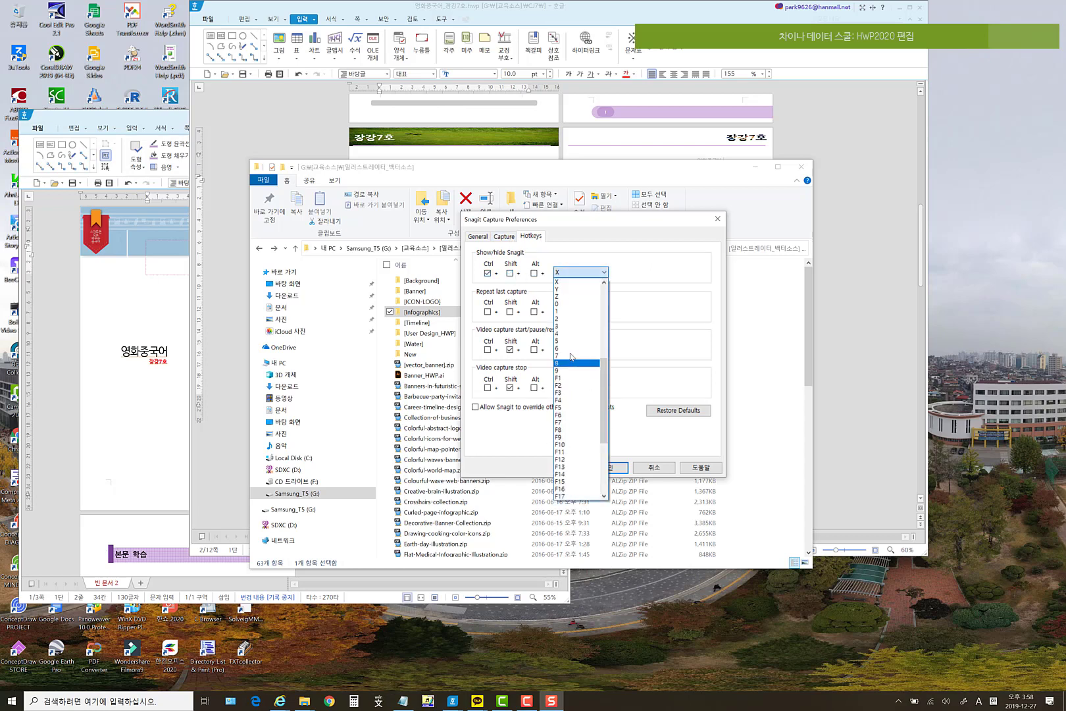
left_click(567, 312)
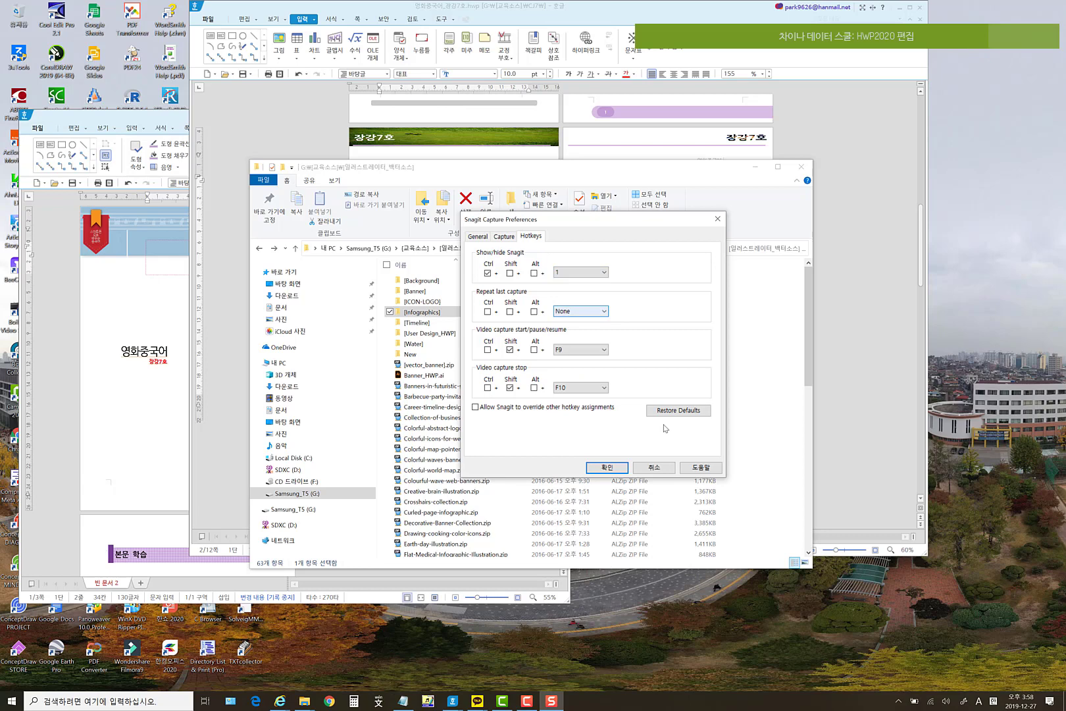
left_click(604, 467)
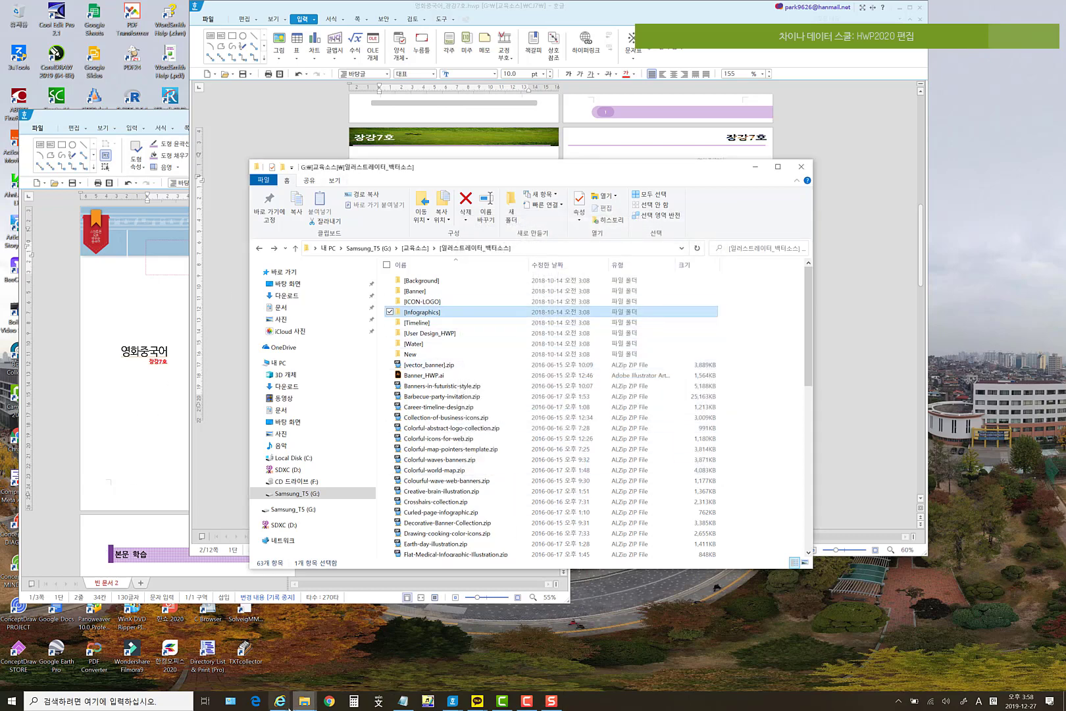
- Switch to the Google icon results in Internet Explorer and capture the round night-sky icon with Snagit as a 130 x 120 pixel image
mouse_move(284, 706)
left_click(346, 666)
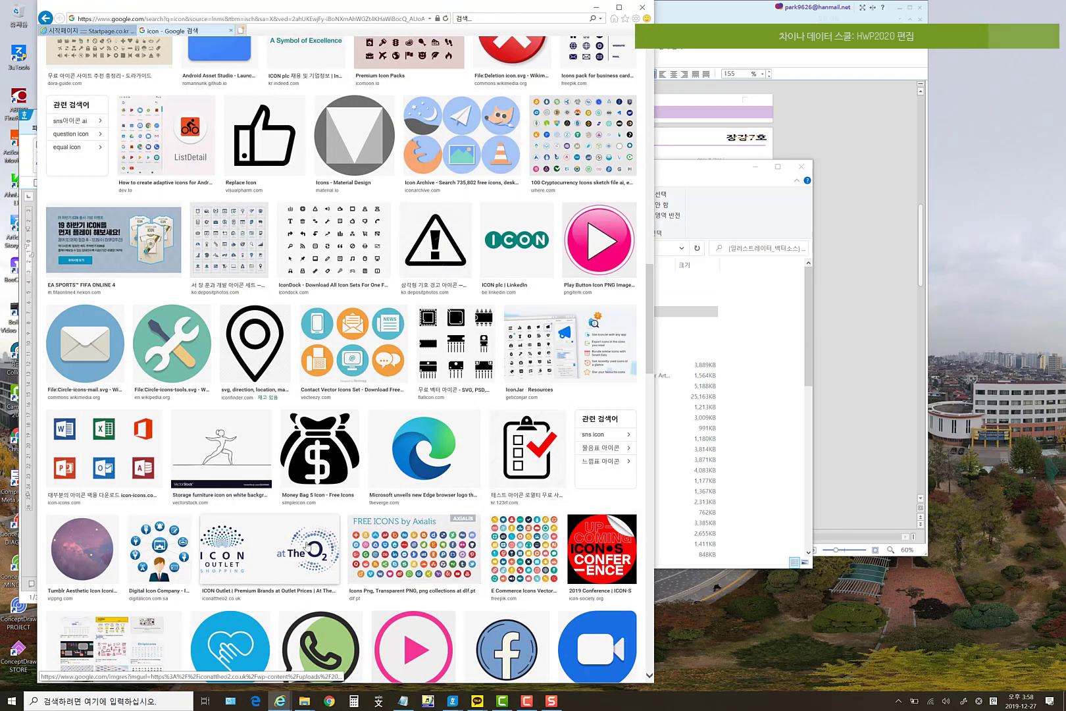
scroll(322, 555, "down", 1)
scroll(325, 549, "up", 7)
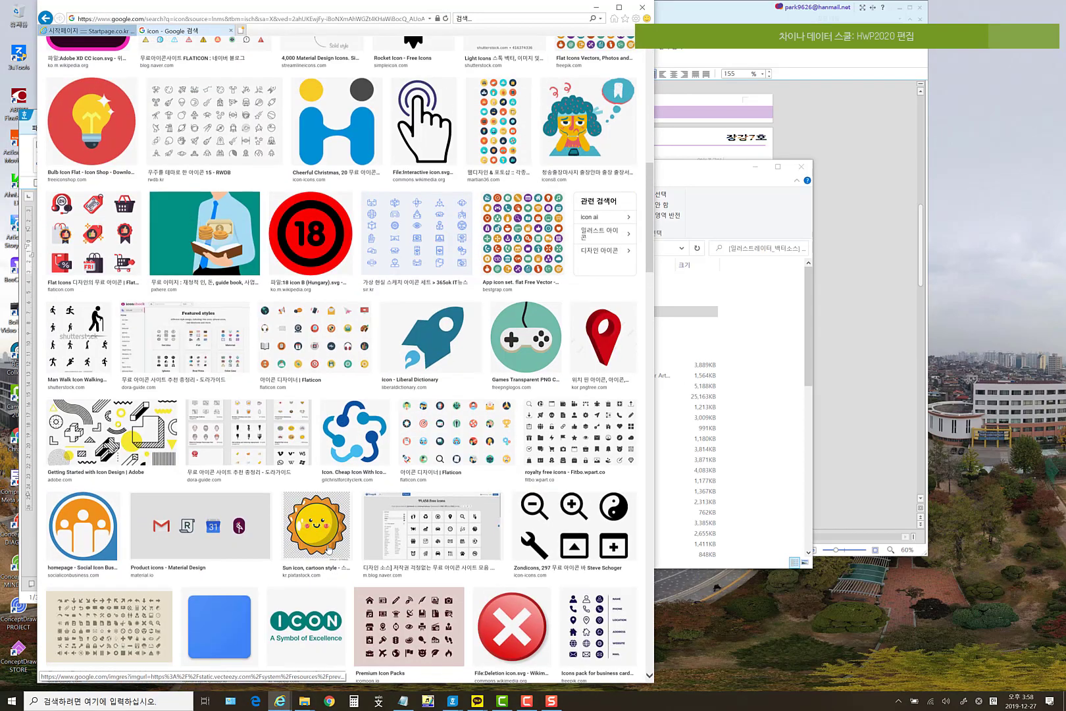
scroll(327, 546, "down", 1)
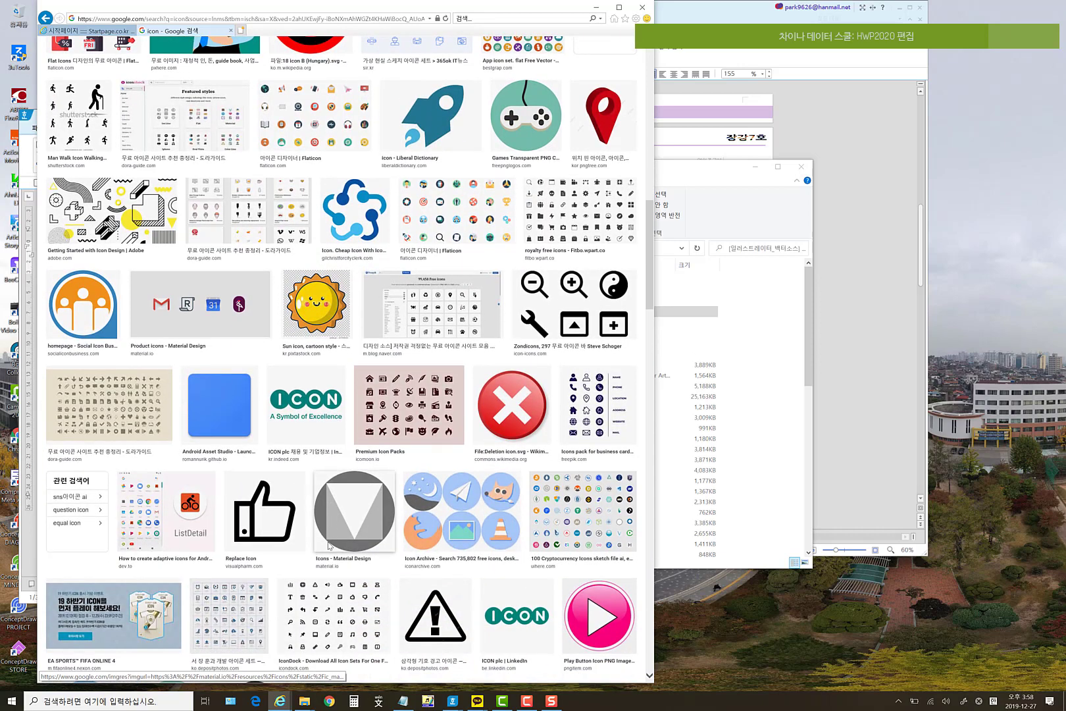
scroll(328, 546, "down", 1)
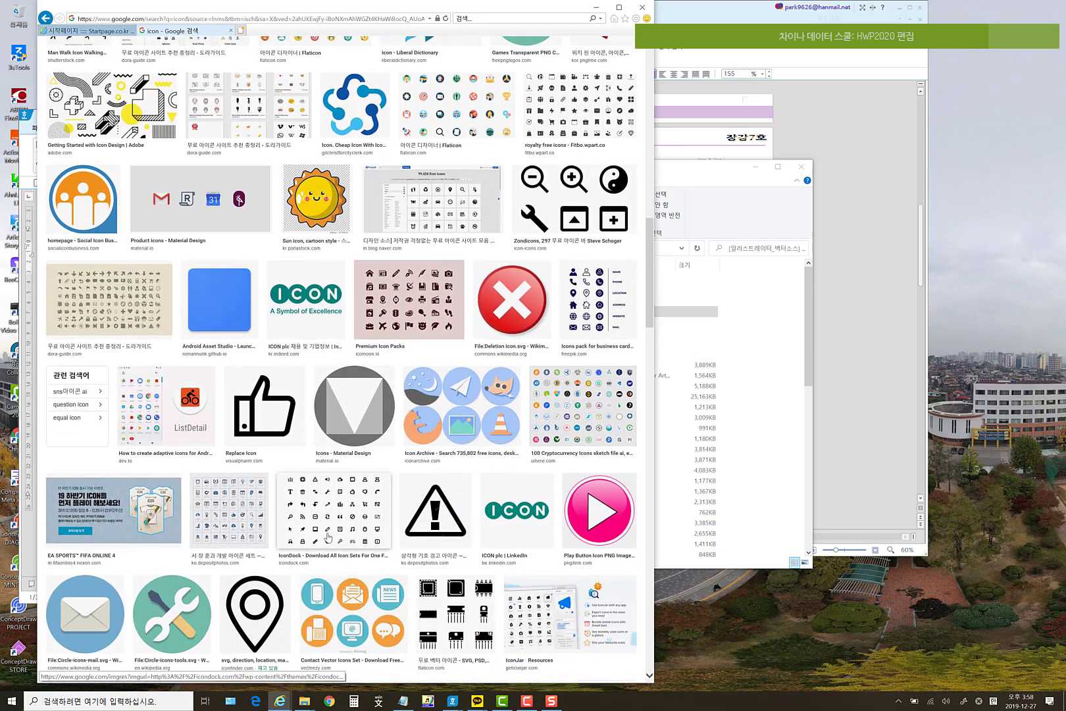
key("ctrl+1")
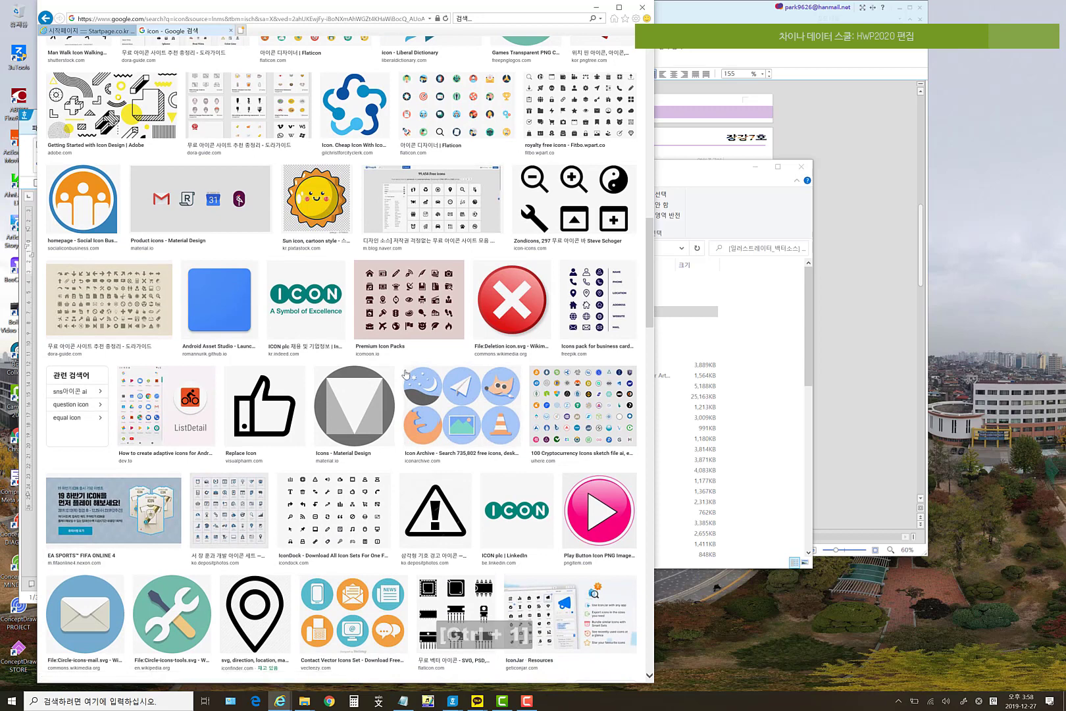
key("ctrl+1")
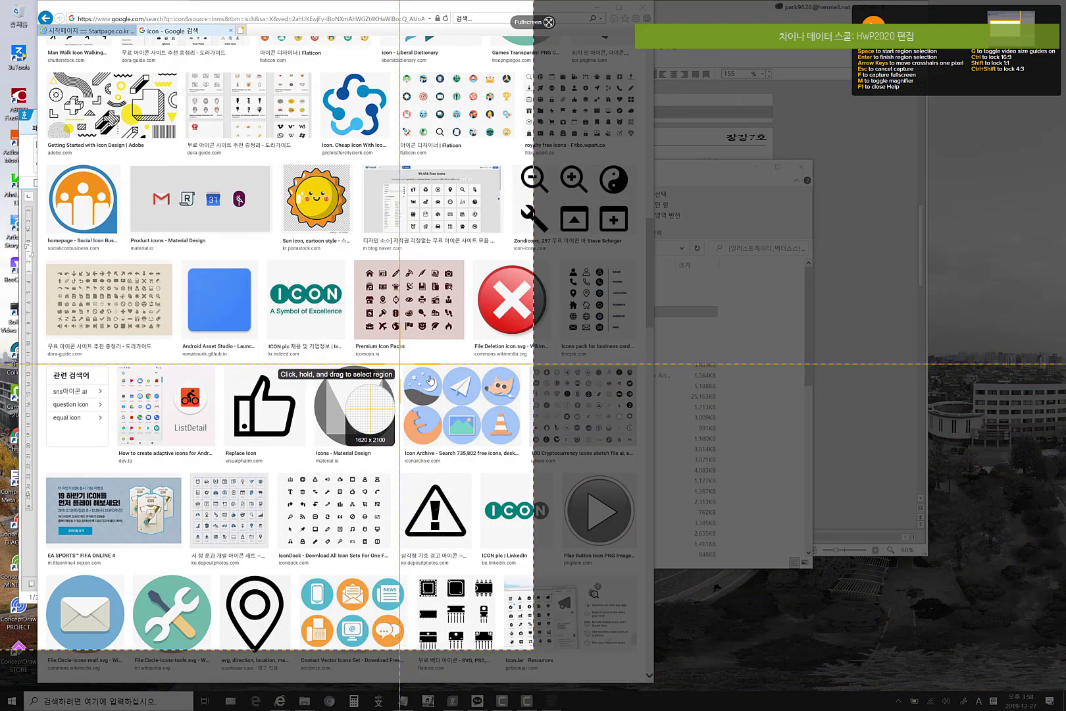
left_click_drag(400, 365, 443, 405)
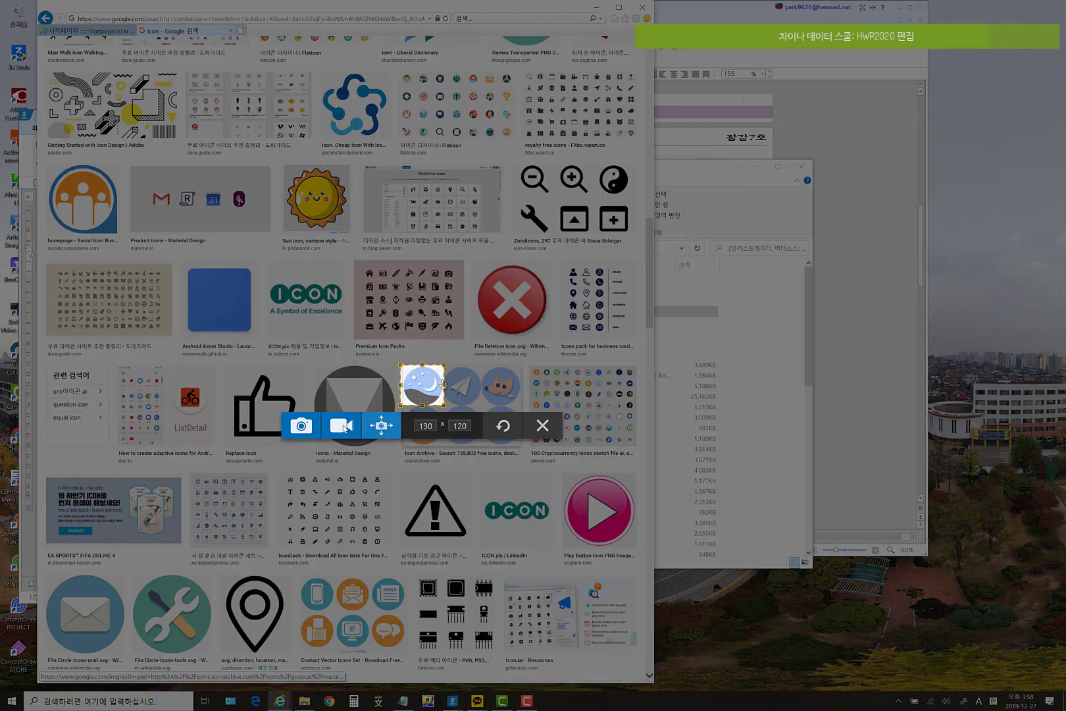
left_click(302, 426)
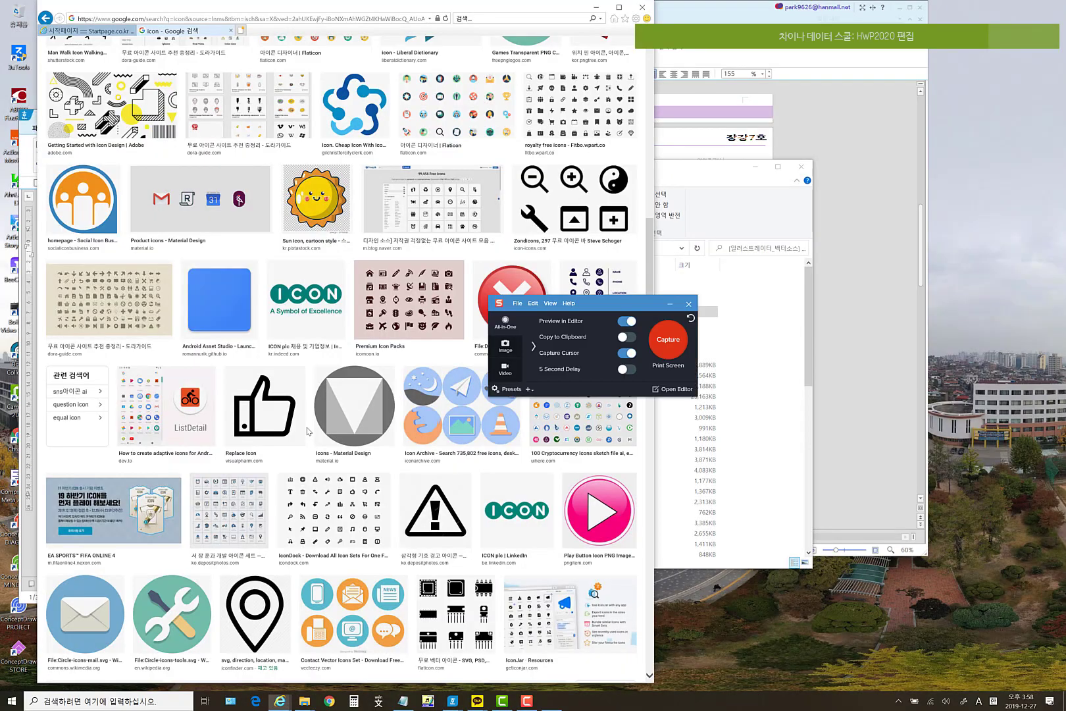
- Copy the captured icon, switch to the HWP document 영화중국어_장강7호 and open its master pages (바탕쪽) for editing
key("ctrl+c")
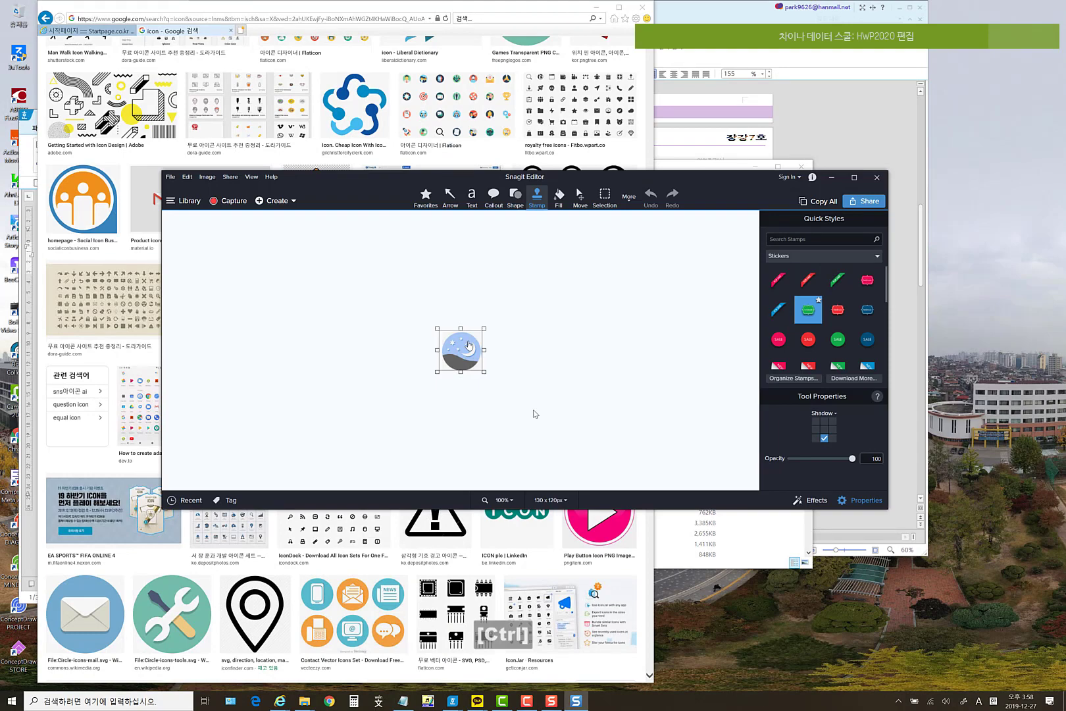
left_click(714, 148)
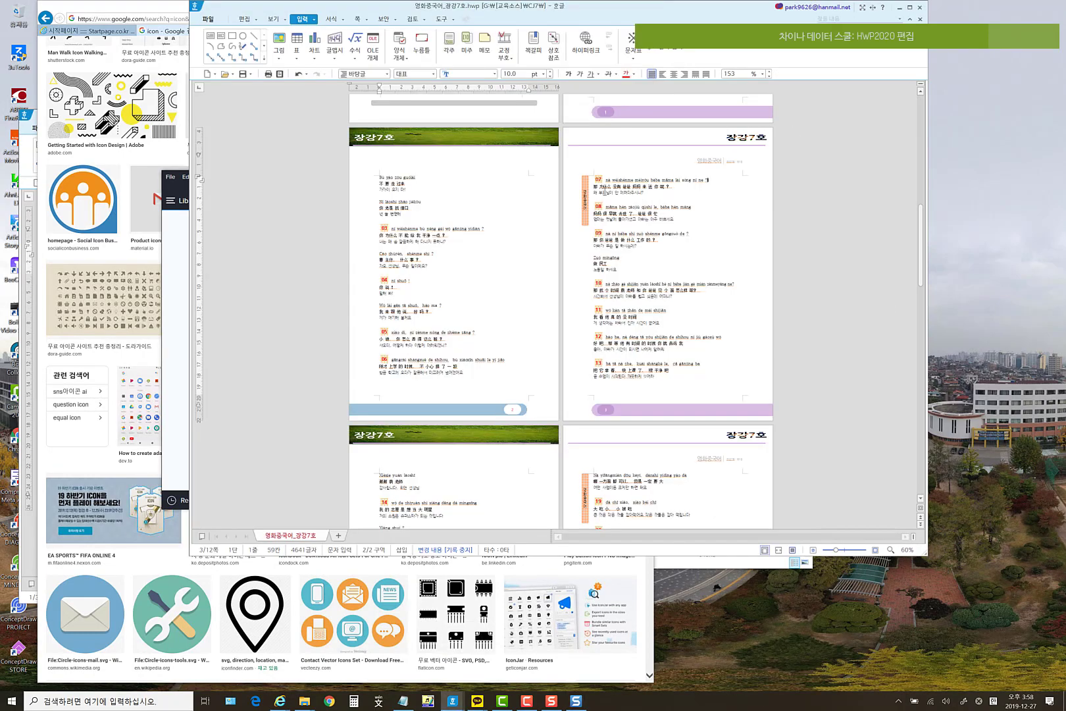
left_click(366, 19)
left_click(289, 66)
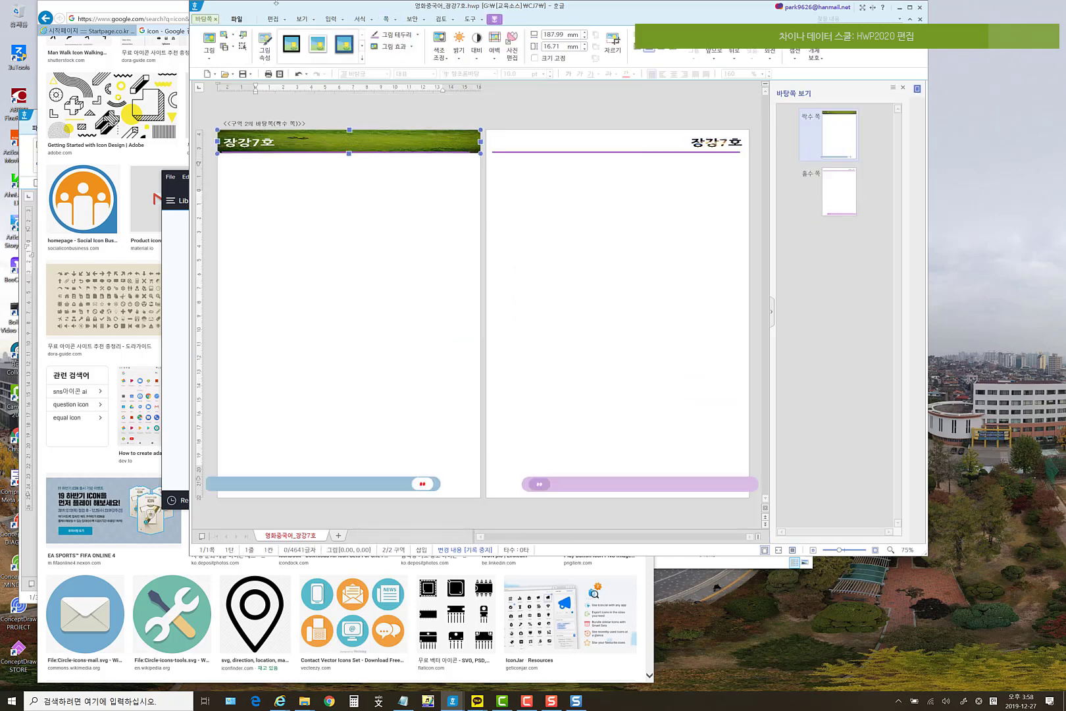
- Replace the green banner picture on the even-page (짝수 쪽) master with the copied icon, shrunk to about 17.5 x 16.1 mm
key("Delete")
key("ctrl+v")
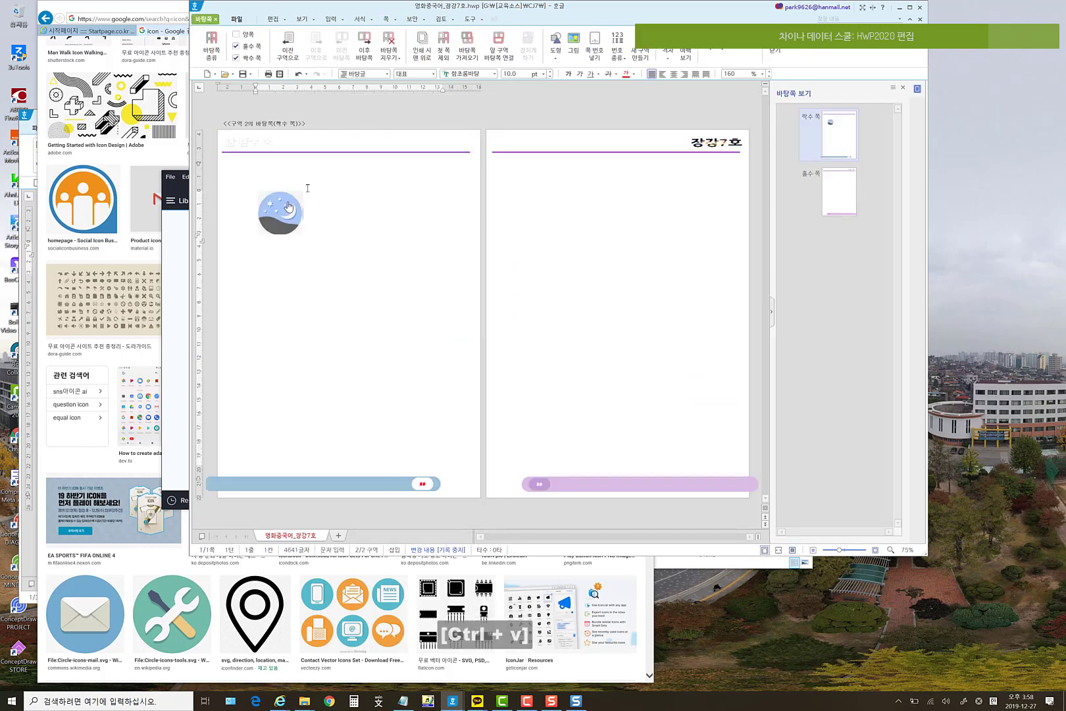
left_click_drag(303, 233, 282, 214)
- Duplicate the night-sky icon to form a horizontal row of six icons across the upper part of the even-page master
left_click(272, 209)
key("ctrl+c")
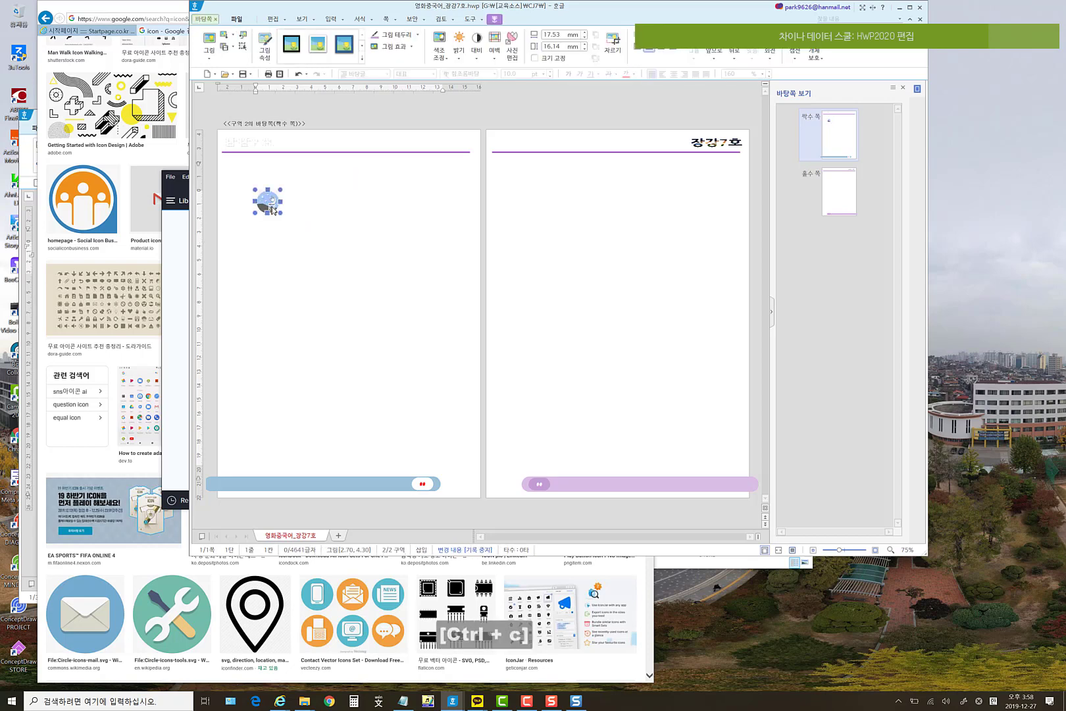
key("ctrl+v")
left_click_drag(268, 204, 400, 211)
left_click(275, 231)
left_click(269, 231)
left_click(280, 229)
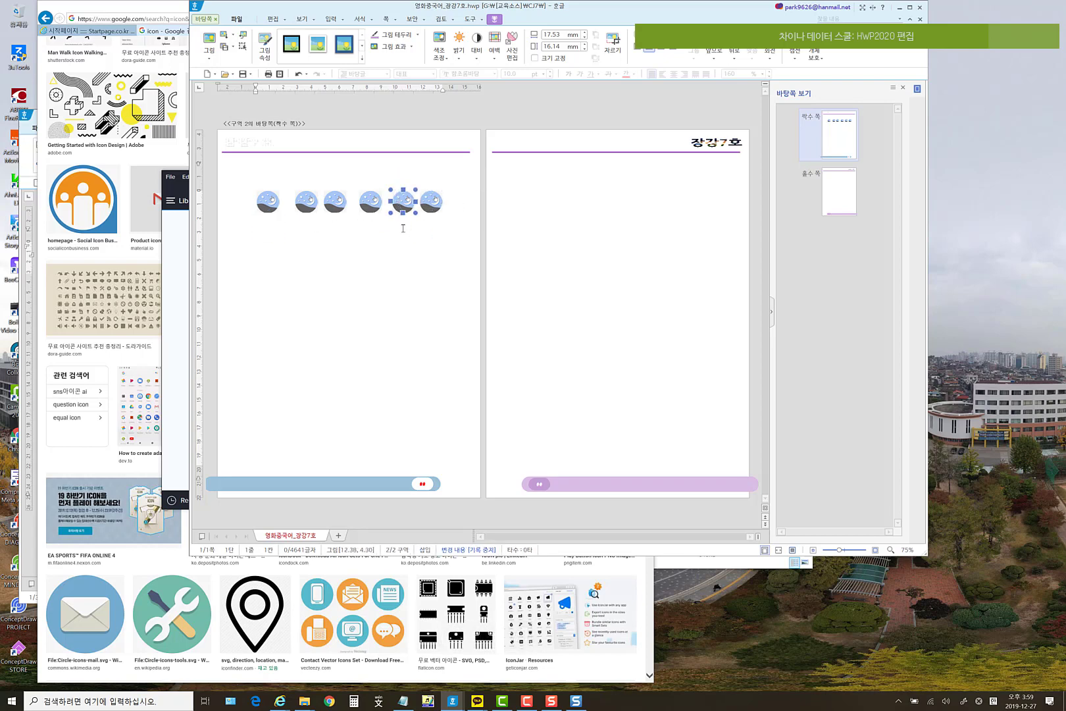
- Select all six icons in the row and distribute them with equal horizontal spacing (가로 간격을 동일하게)
left_click(328, 229)
left_click(268, 210)
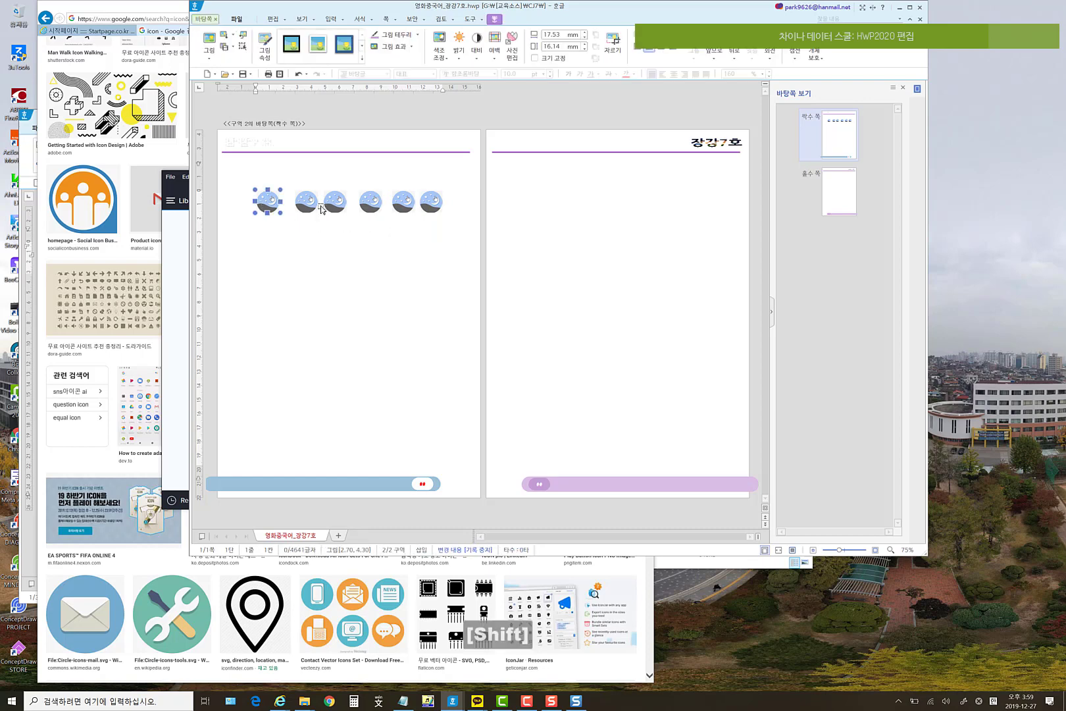
left_click(308, 207, "shift")
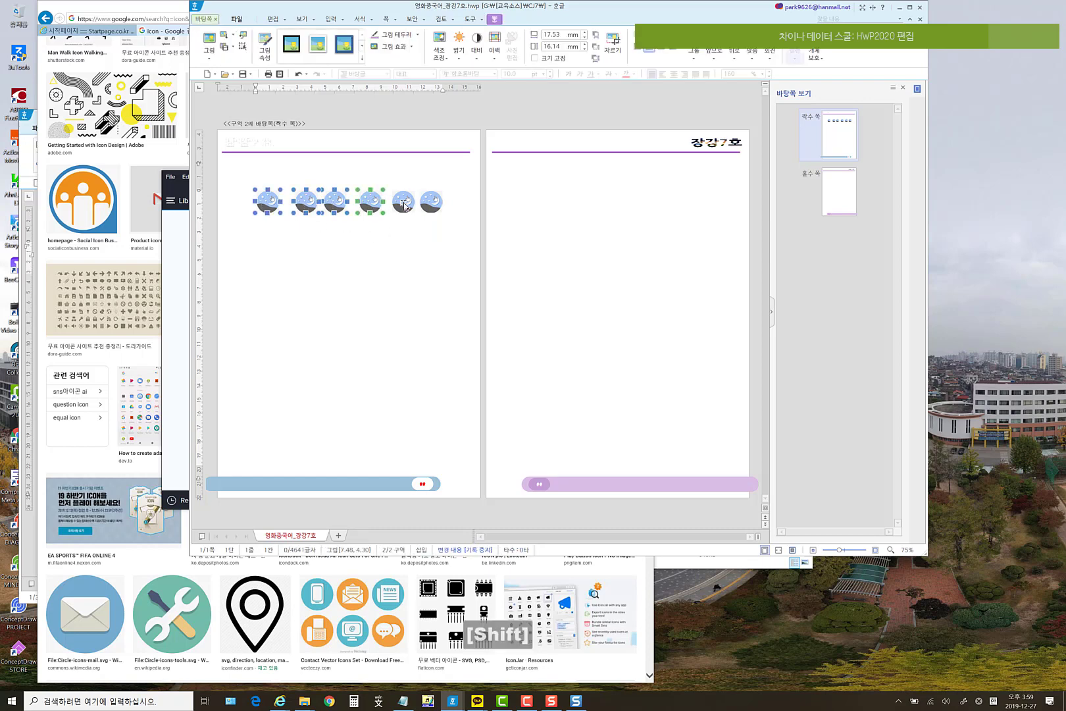
left_click(404, 204, "shift")
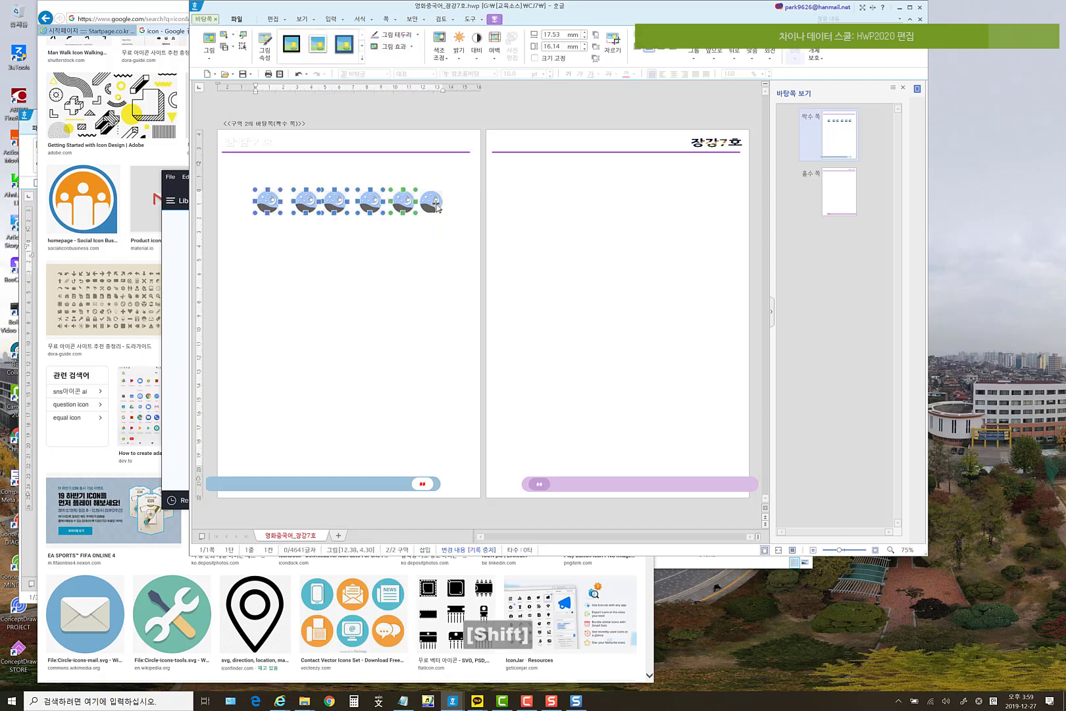
left_click(751, 59)
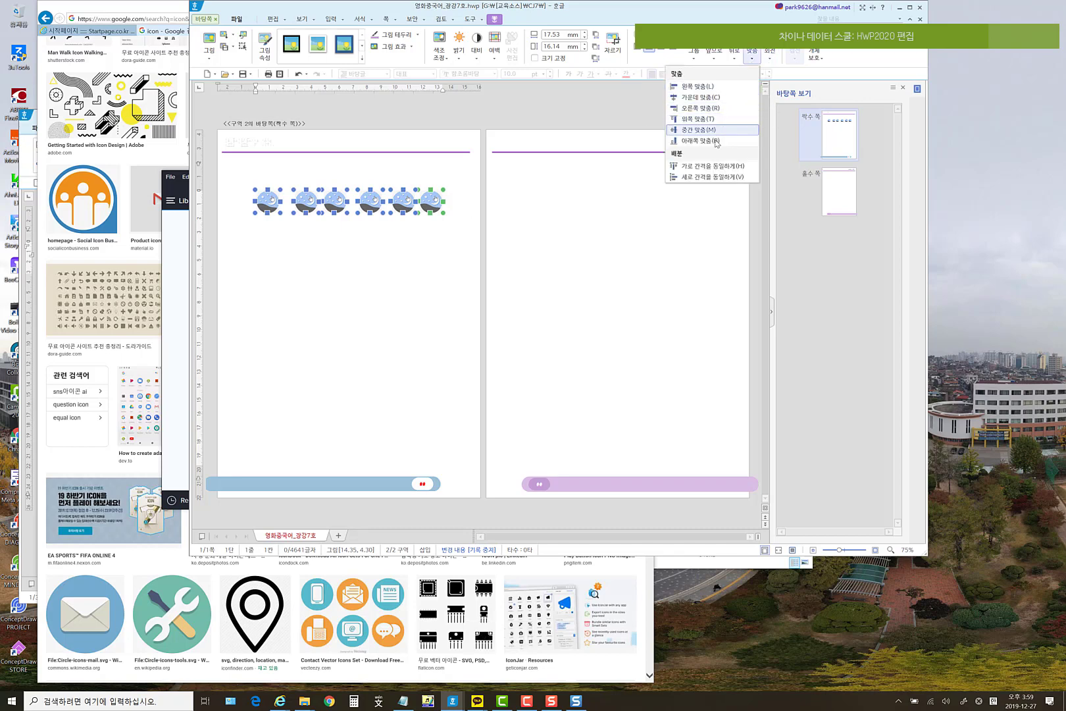
left_click(708, 166)
key("Escape")
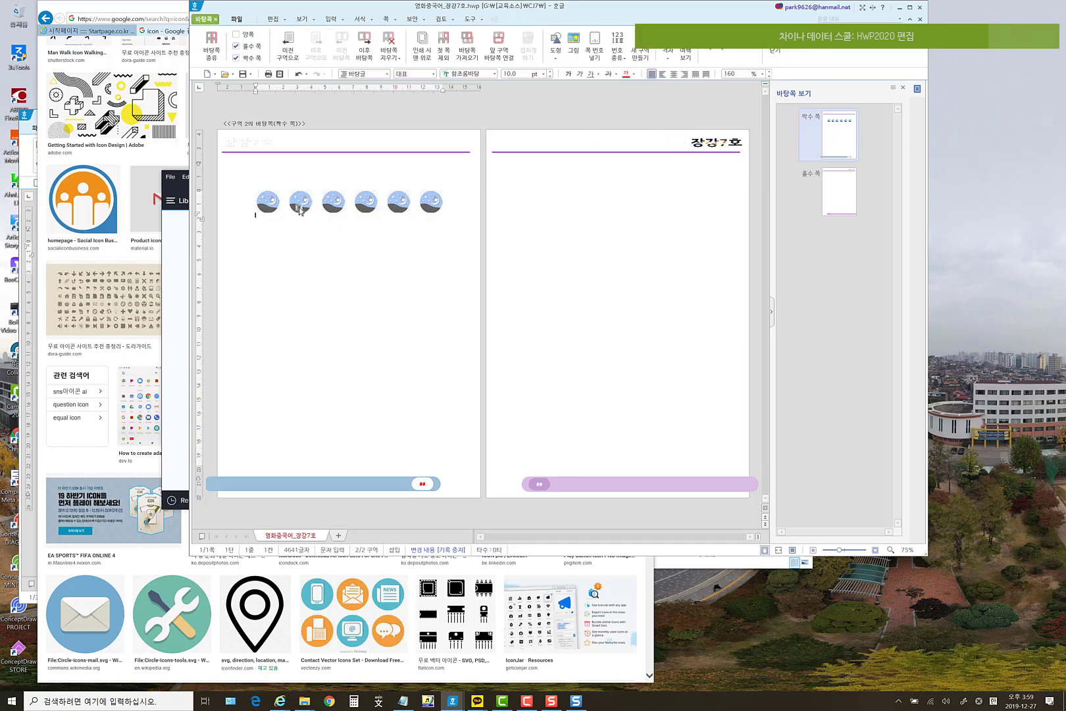
left_click(269, 211, "shift")
left_click(302, 212, "shift")
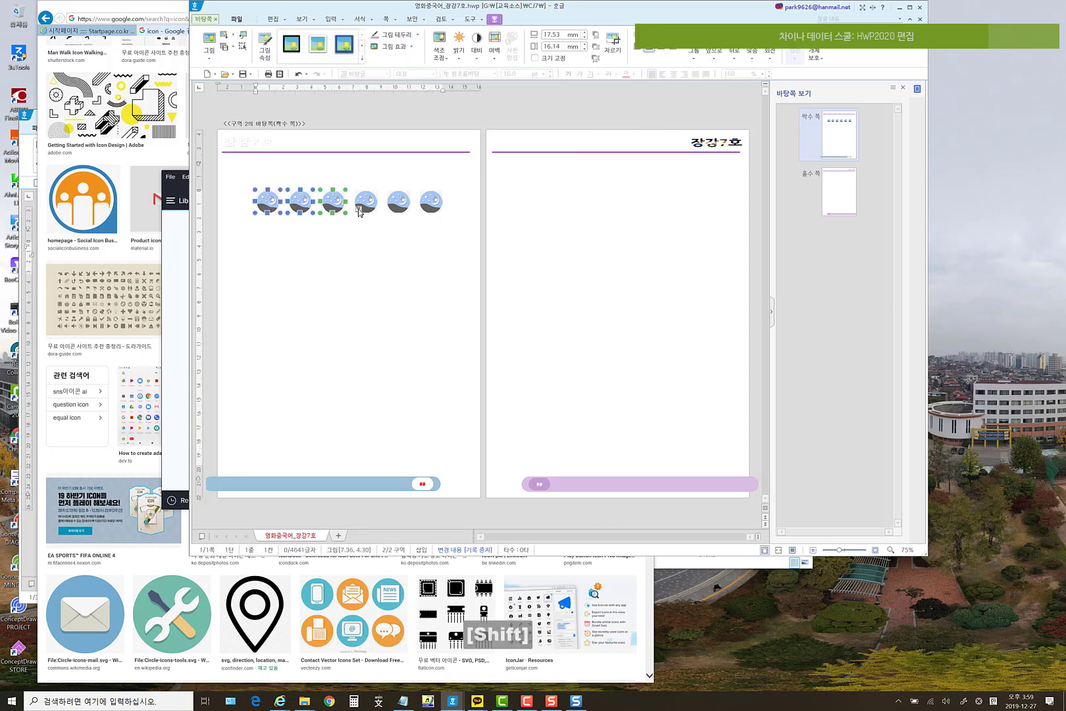
left_click(389, 209, "shift")
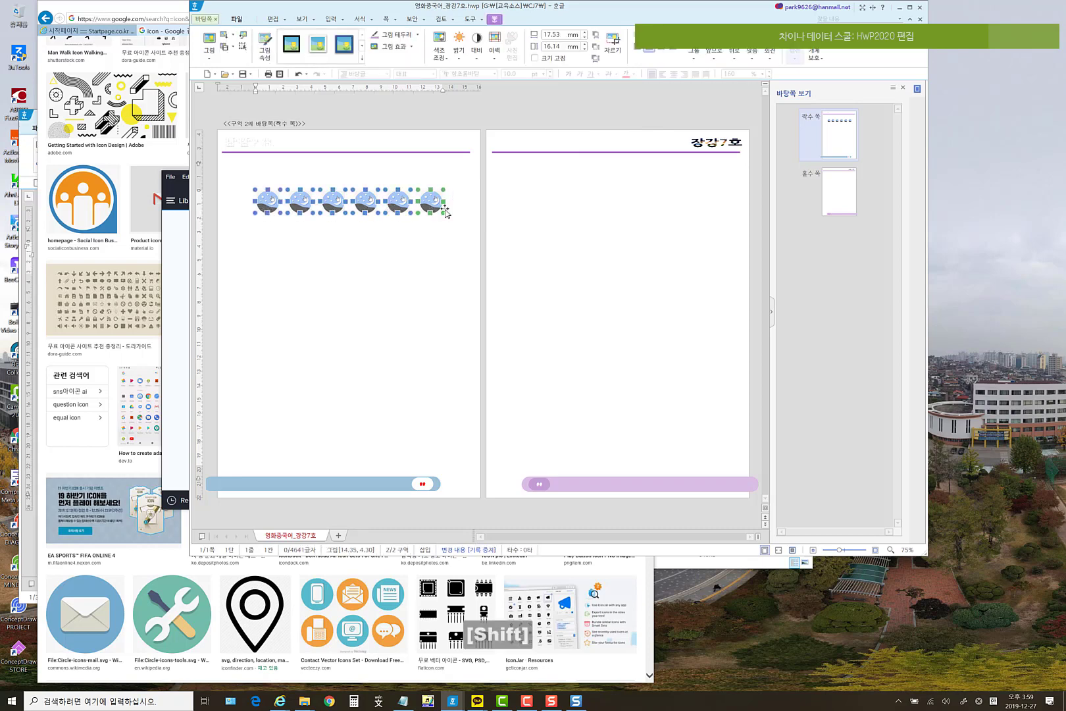
left_click(752, 58)
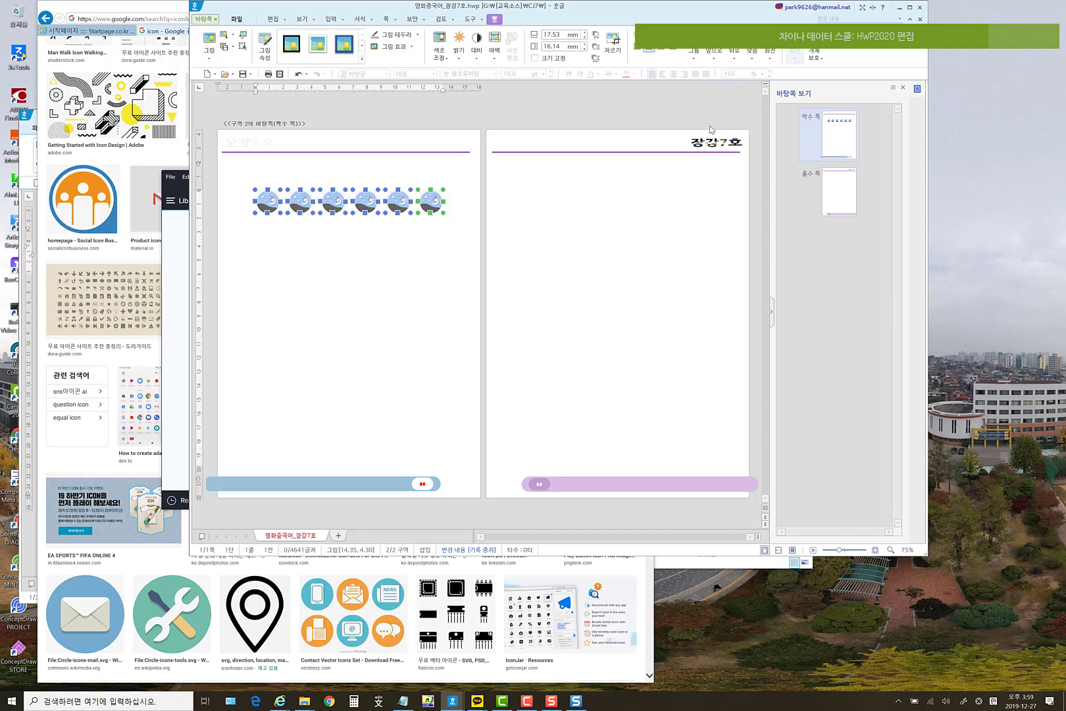
left_click(379, 229)
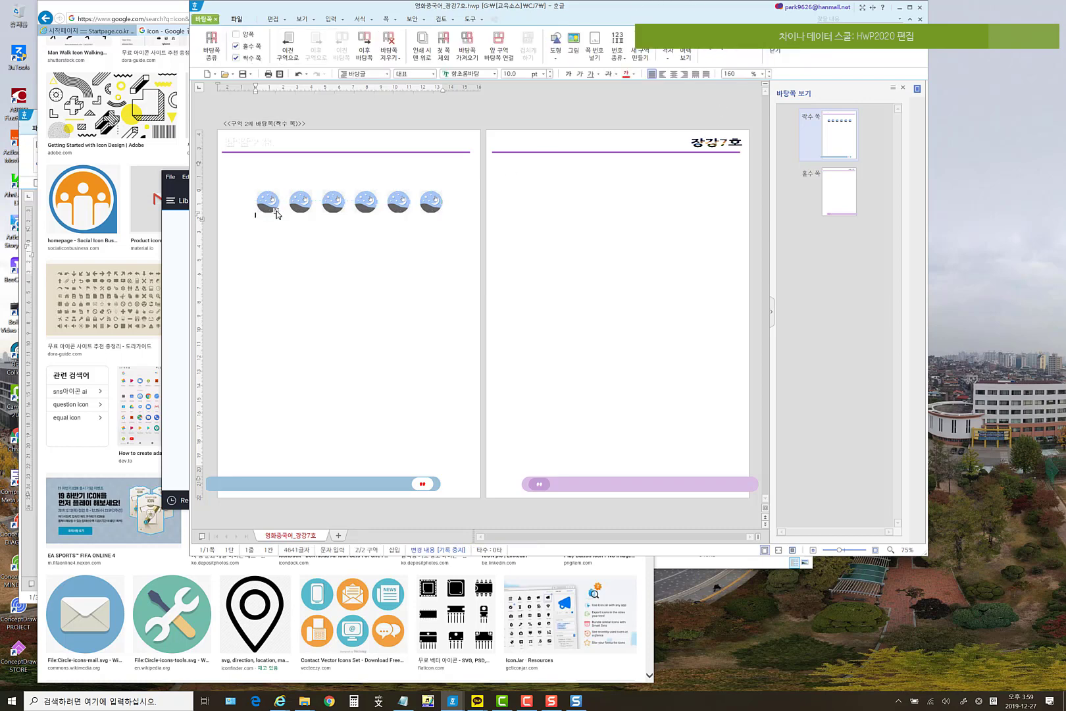
- Shrink the first icon of the row freehand to about 13.1 x 12.0 mm
left_click(269, 208)
left_click_drag(281, 212, 274, 207)
- Try deleting the second and third icons of the row, and undo both deletions
left_click(300, 209)
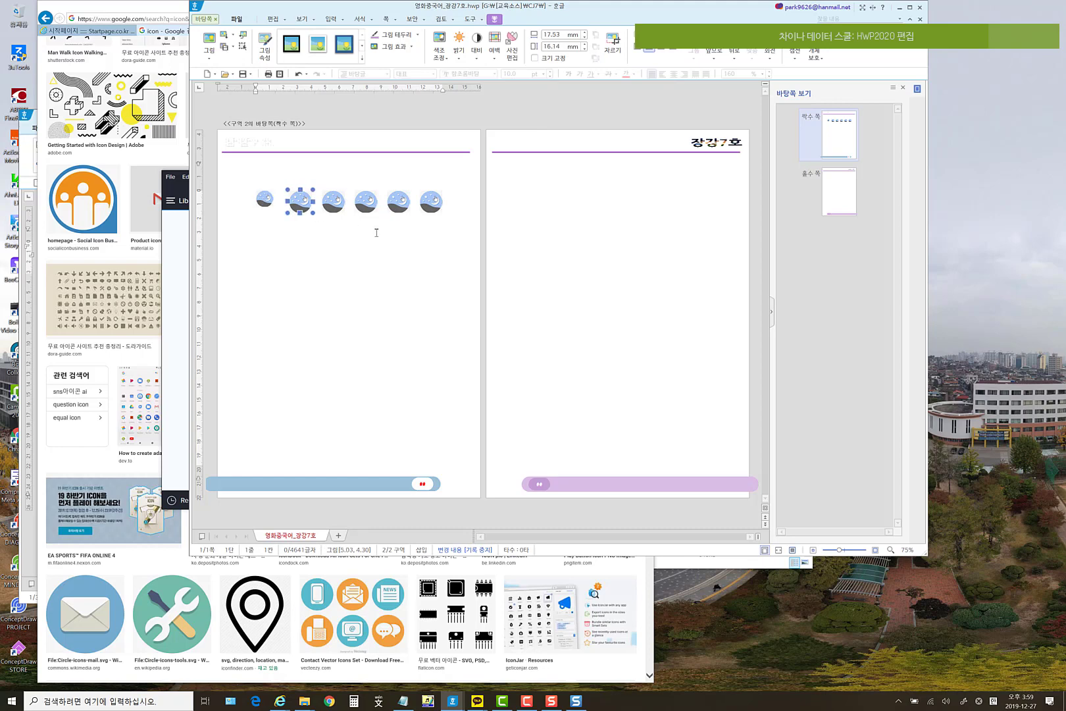
key("Delete")
left_click(339, 207)
key("Delete")
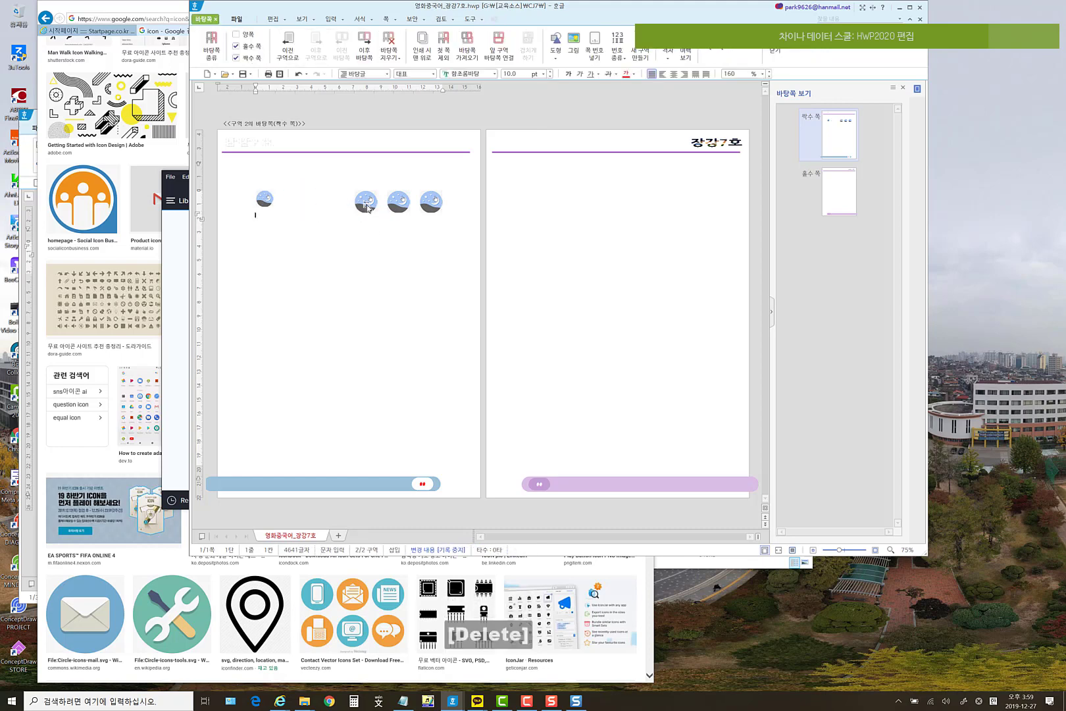
left_click(299, 76)
left_click(299, 76)
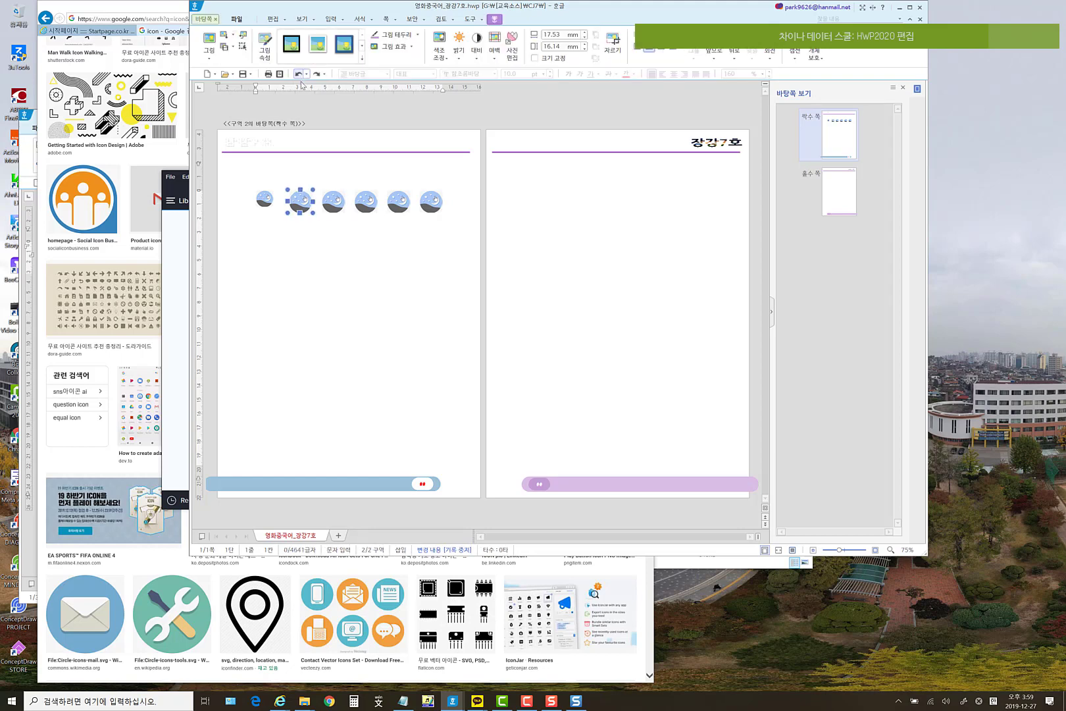
- Set the first icon's width and height to exactly 13 mm in its object properties (개체 속성)
left_click(269, 203)
right_click(270, 204)
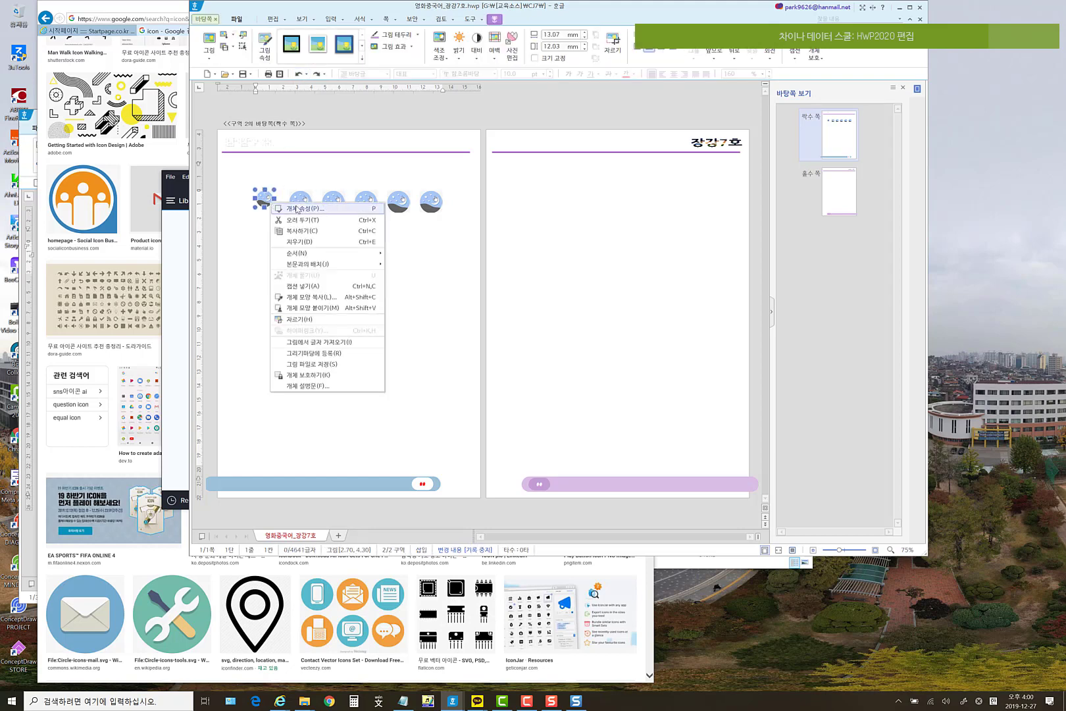
left_click(299, 208)
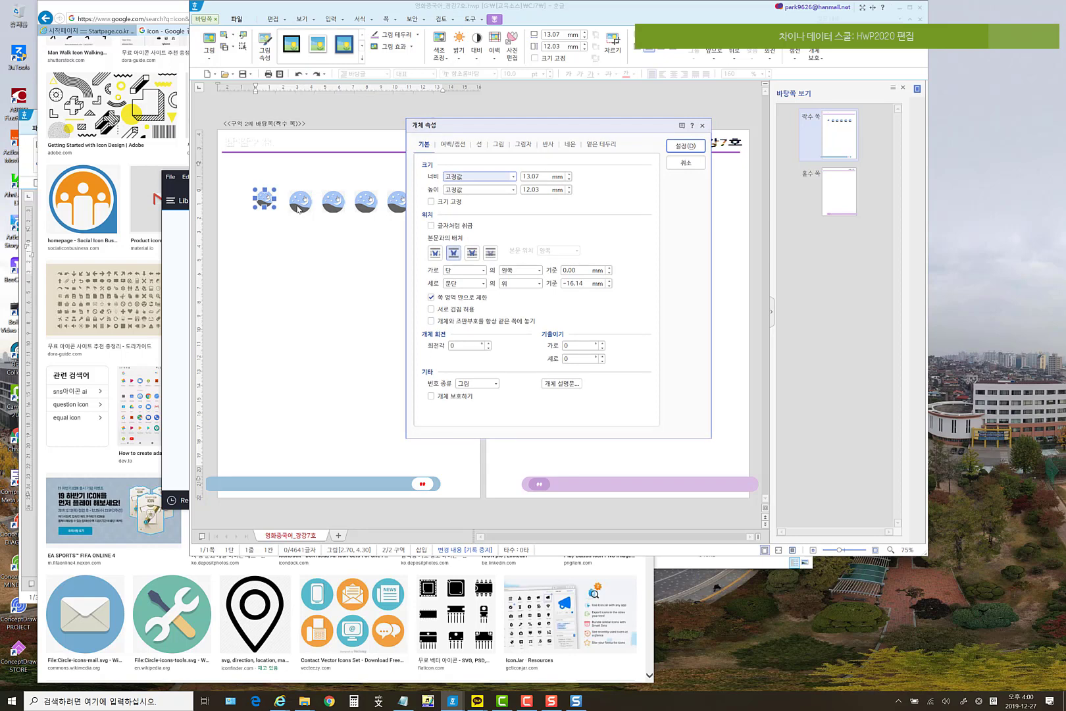
double_click(547, 177)
type("13")
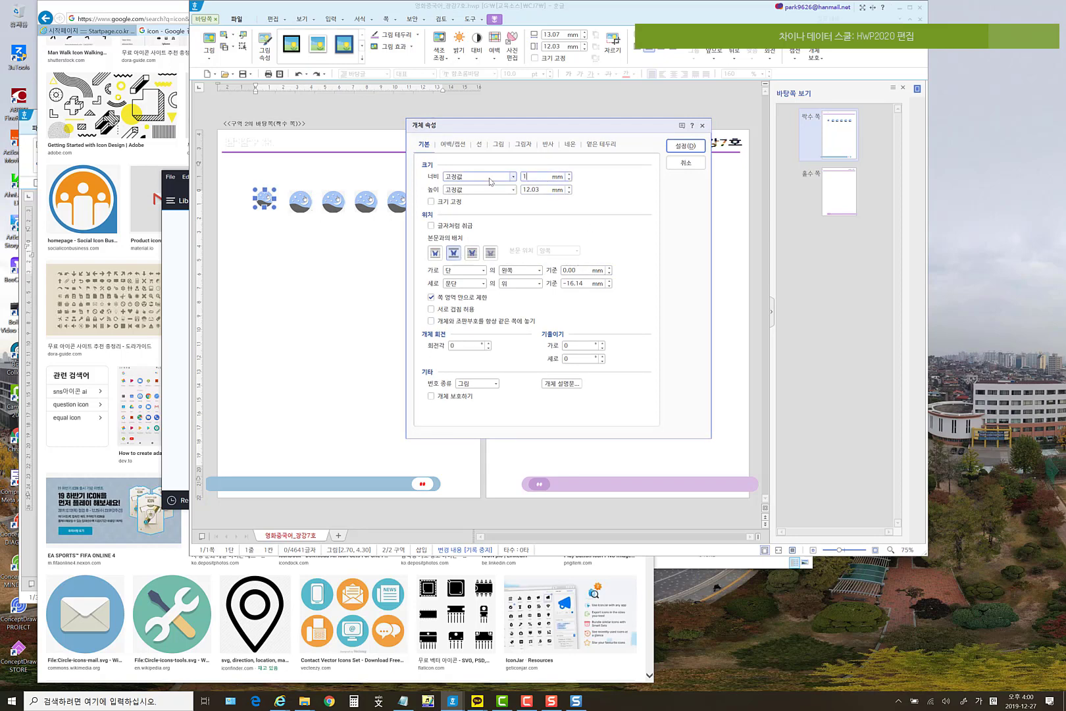
left_click(542, 192)
double_click(542, 190)
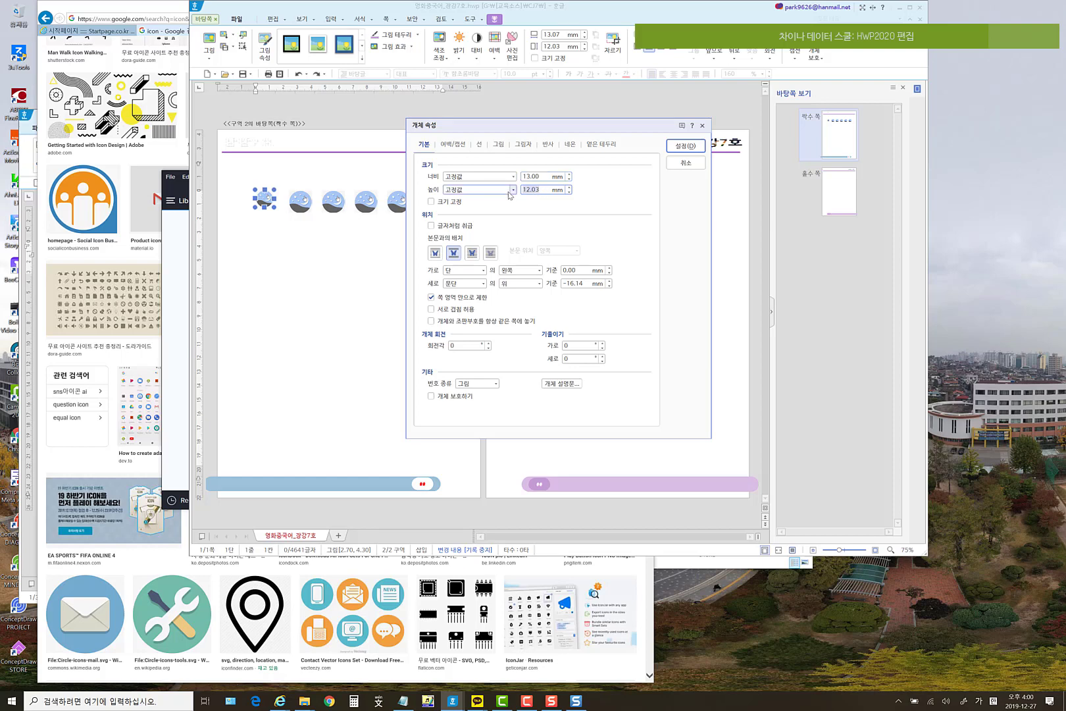
type("13")
left_click(684, 145)
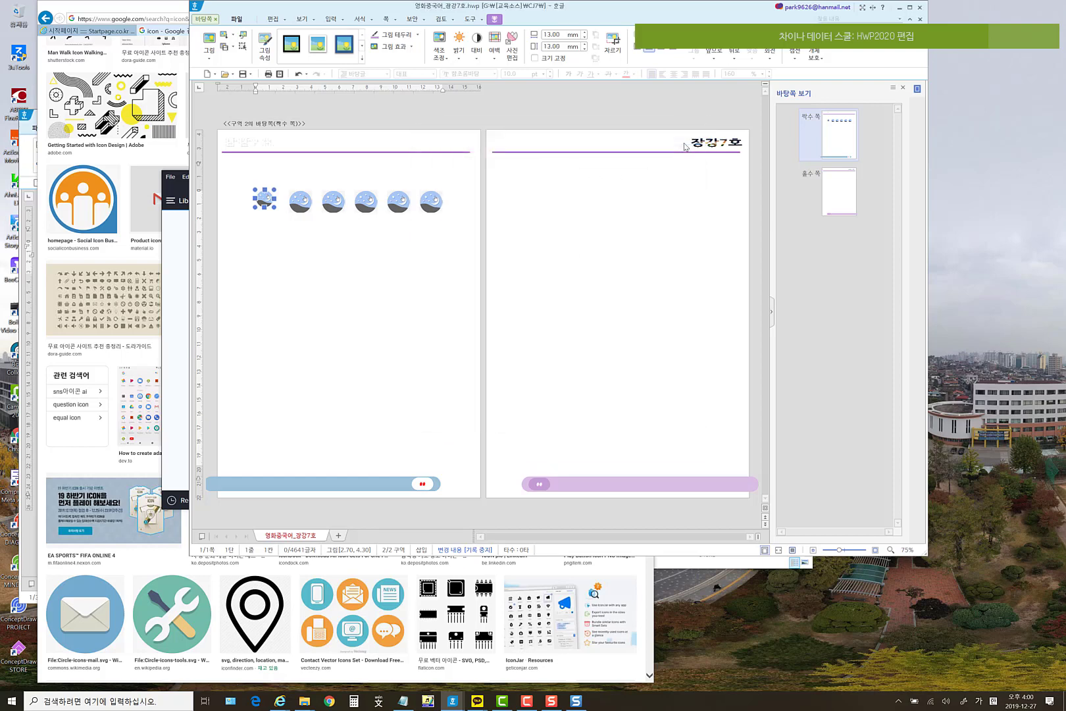
- Select all six icons together and set their width and height to 13 mm in the object properties
left_click(301, 211, "shift")
left_click(339, 209, "shift")
left_click(360, 208, "shift")
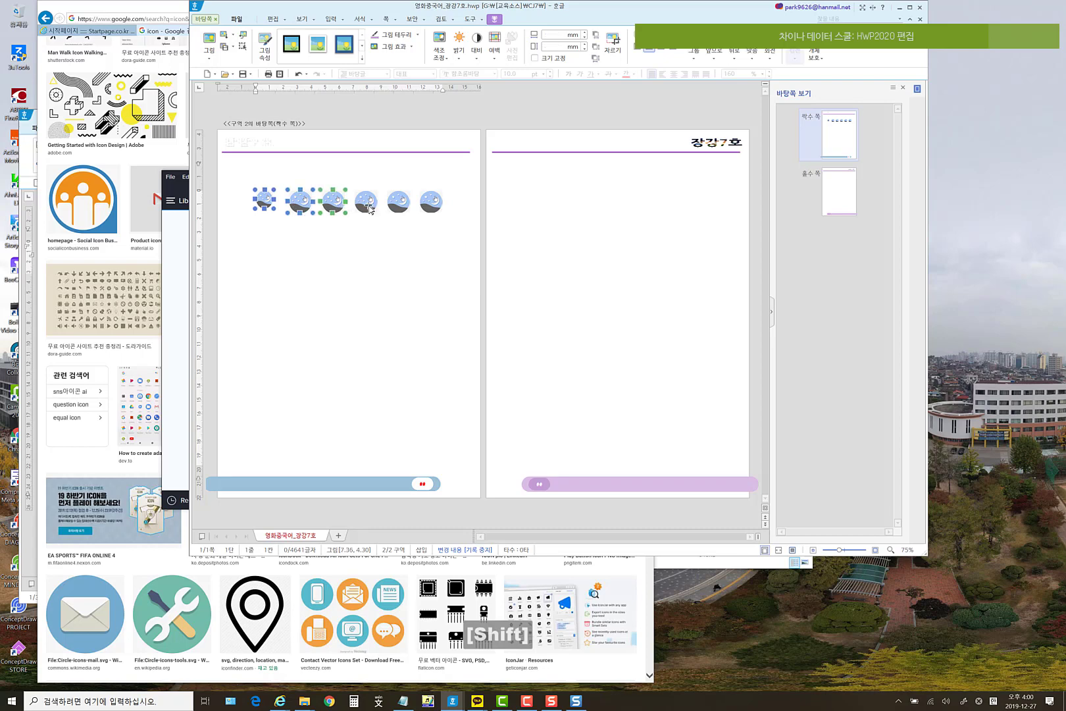
left_click(397, 208, "shift")
left_click(433, 208, "shift")
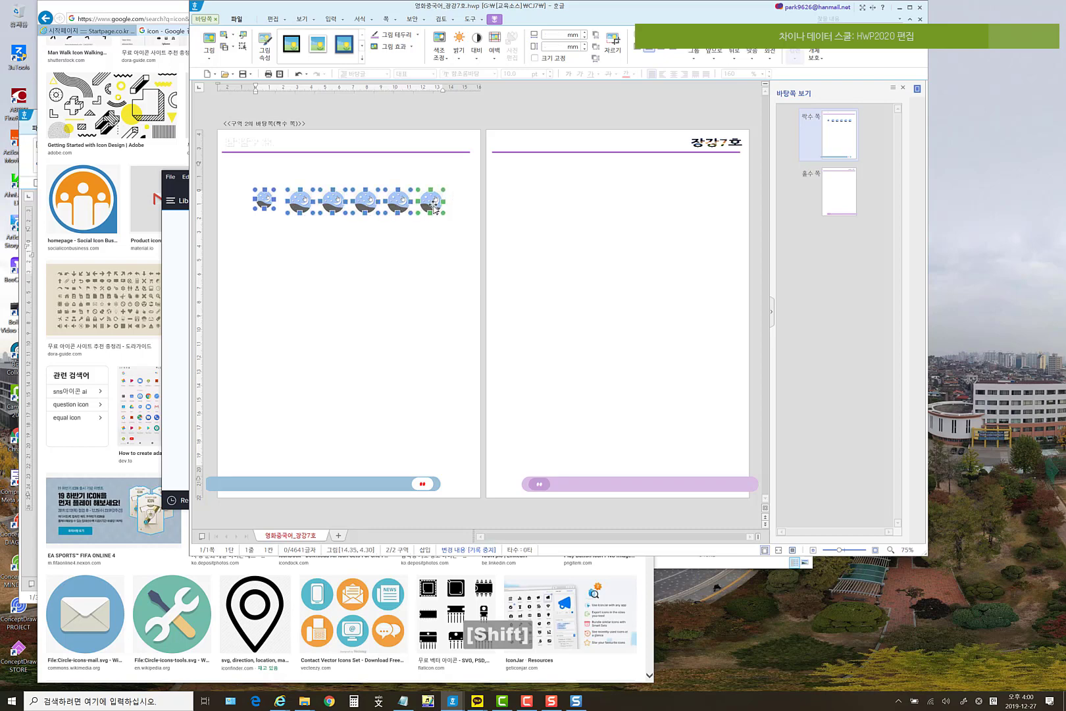
right_click(394, 204)
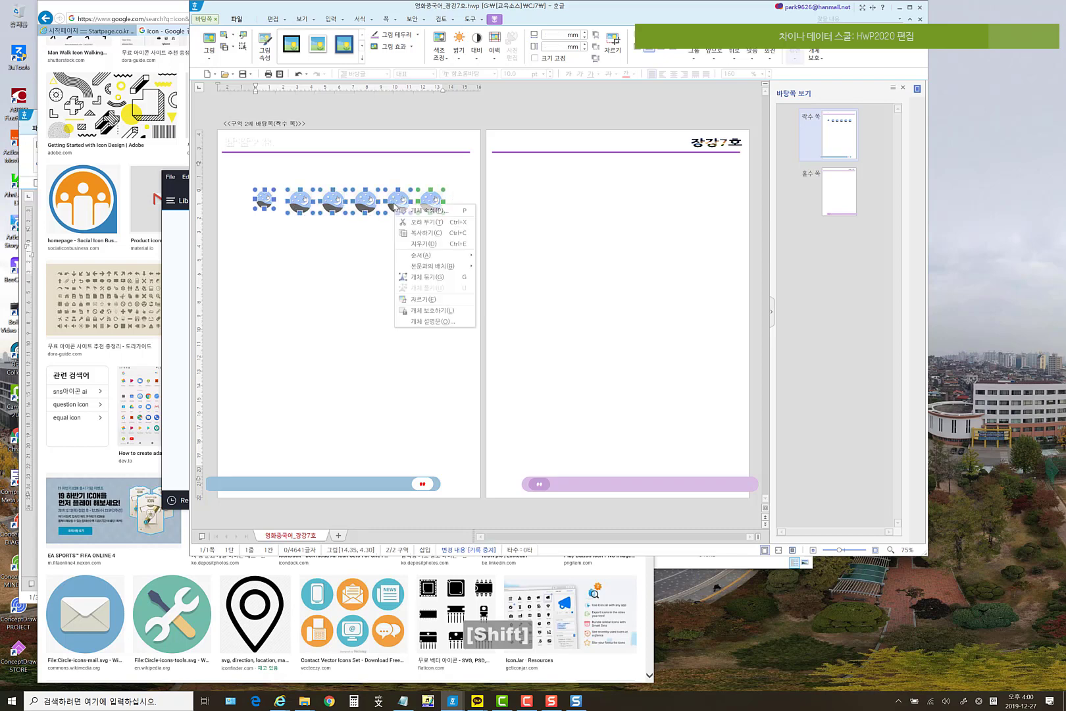
left_click(431, 211)
left_click(542, 177)
type("1")
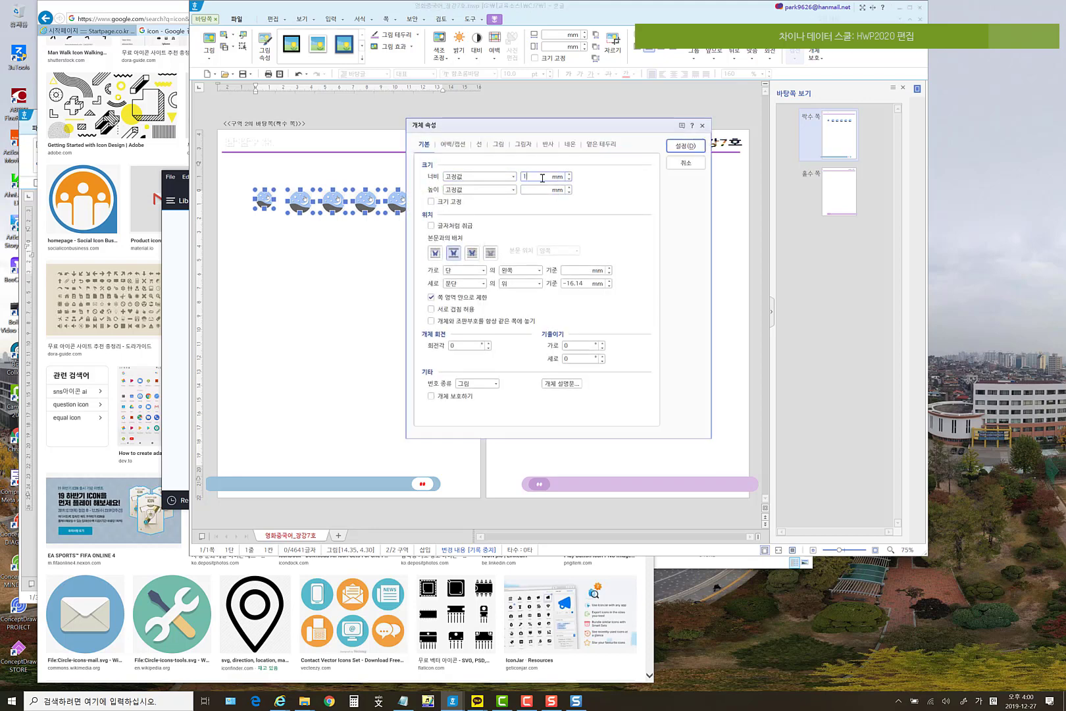
type("3")
left_click(535, 191)
type("12")
key("BackSpace")
type("3")
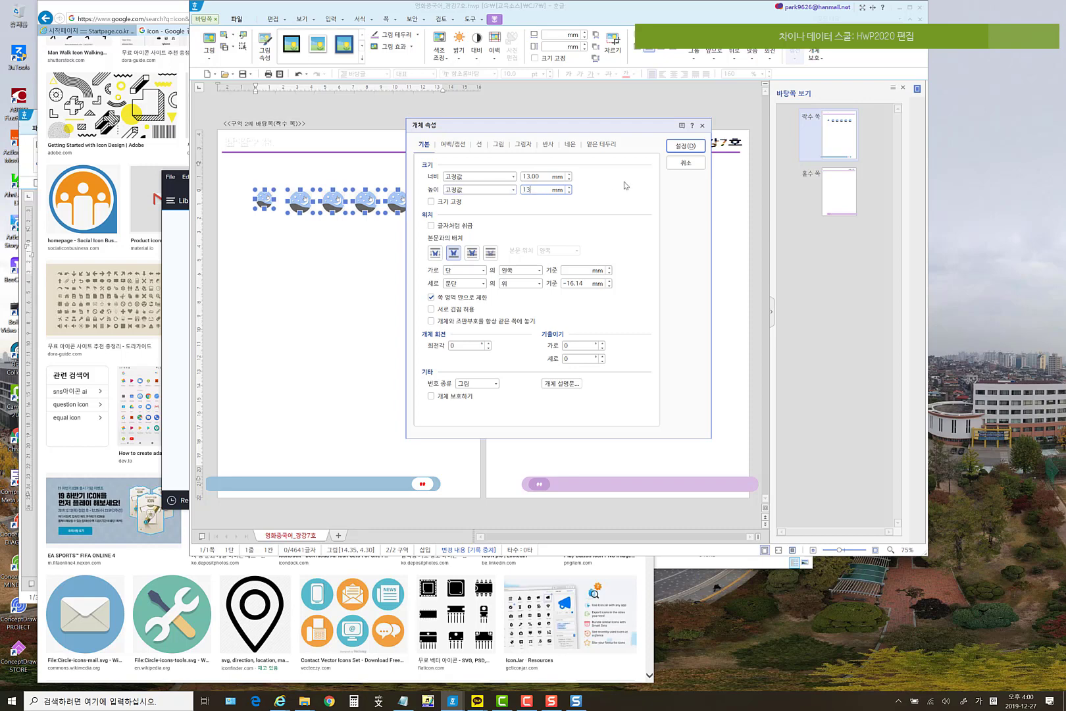
left_click(689, 151)
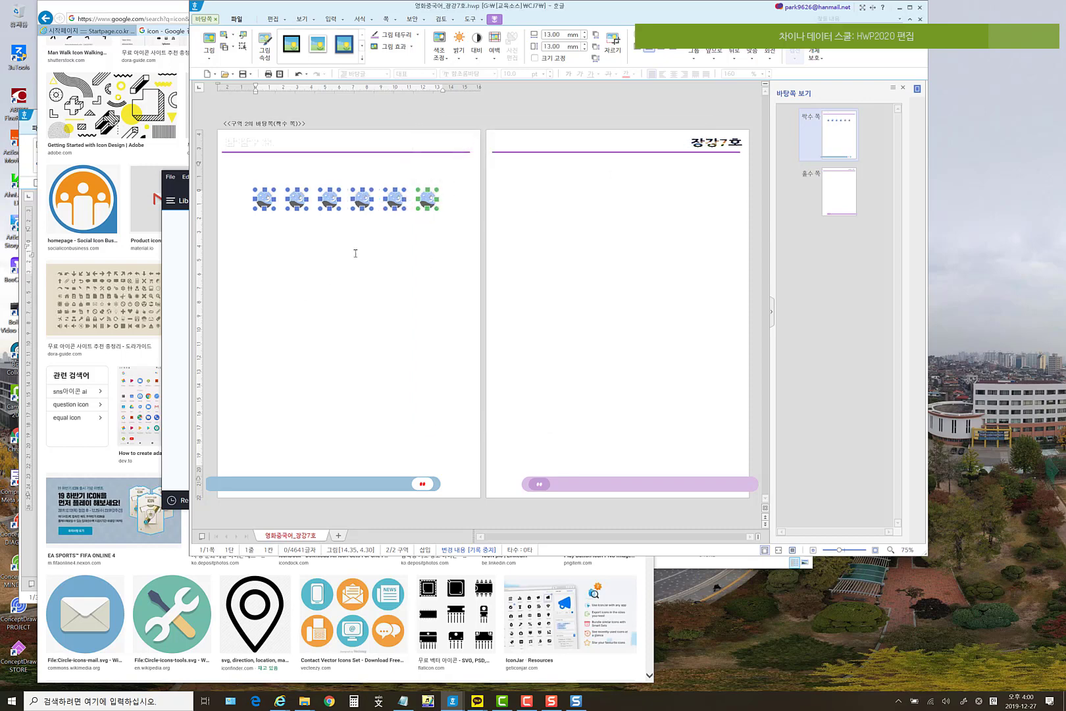
key("Escape")
- Try to duplicate the first icon, move the pasted copy away from the footer bar, and delete that copy
left_click(270, 206)
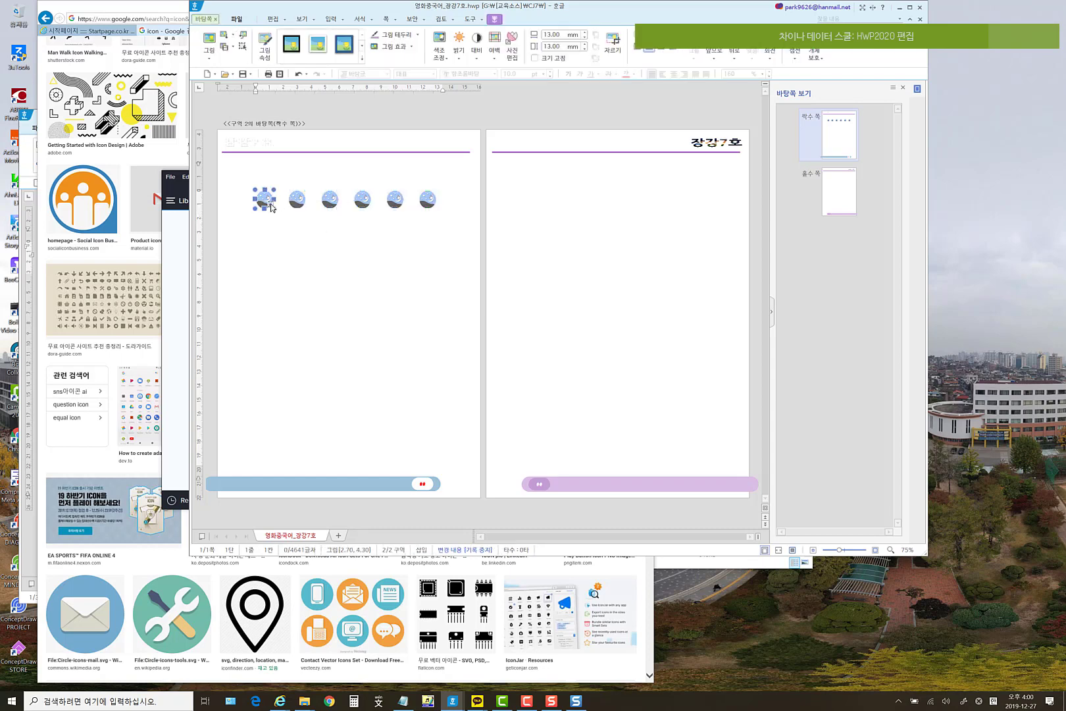
key("ctrl+c")
left_click(273, 219)
key("ctrl+v")
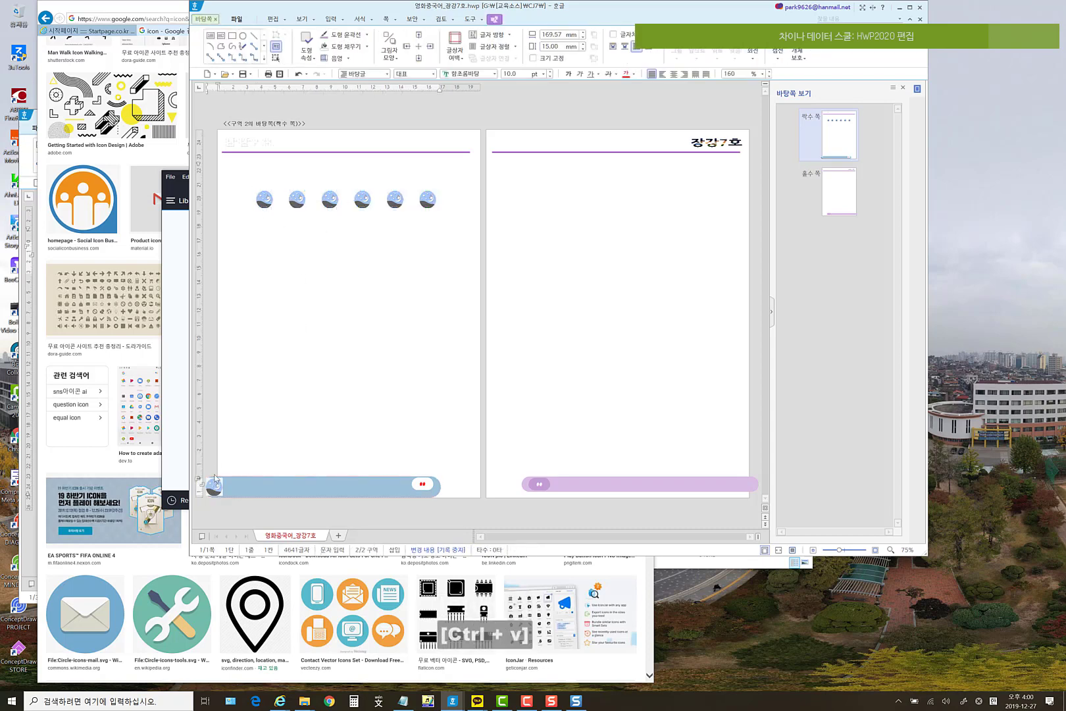
left_click_drag(214, 486, 235, 199)
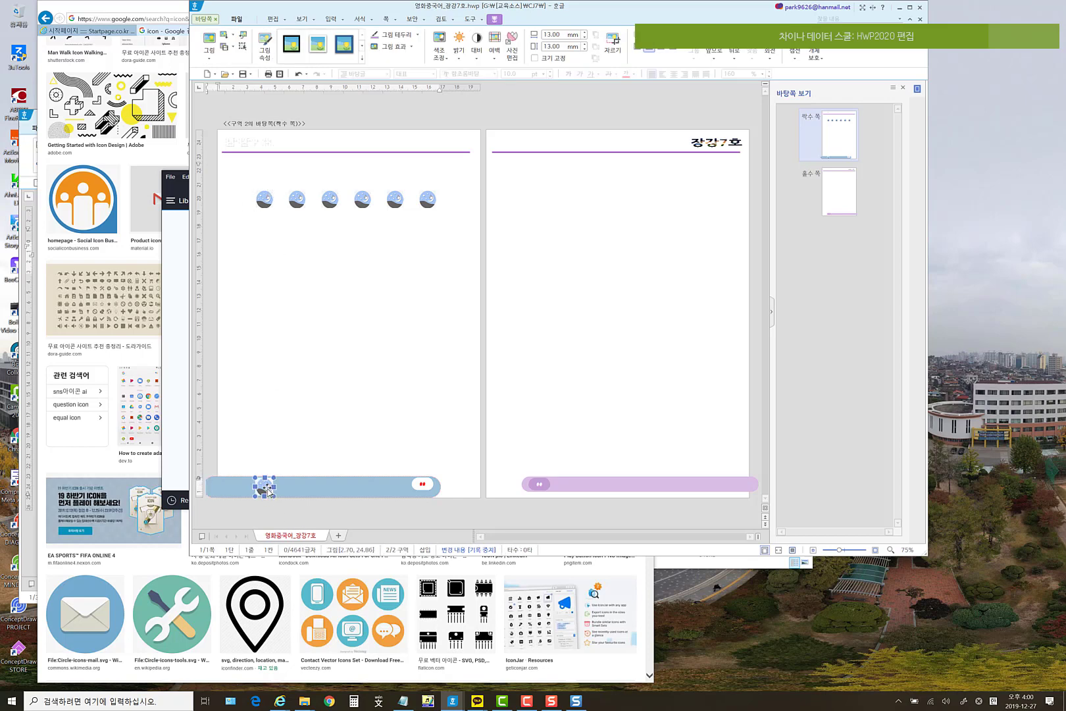
left_click_drag(267, 490, 271, 247)
key("Delete")
- Change the first icon's horizontal and vertical position references to the paper (종이)
left_click(267, 207)
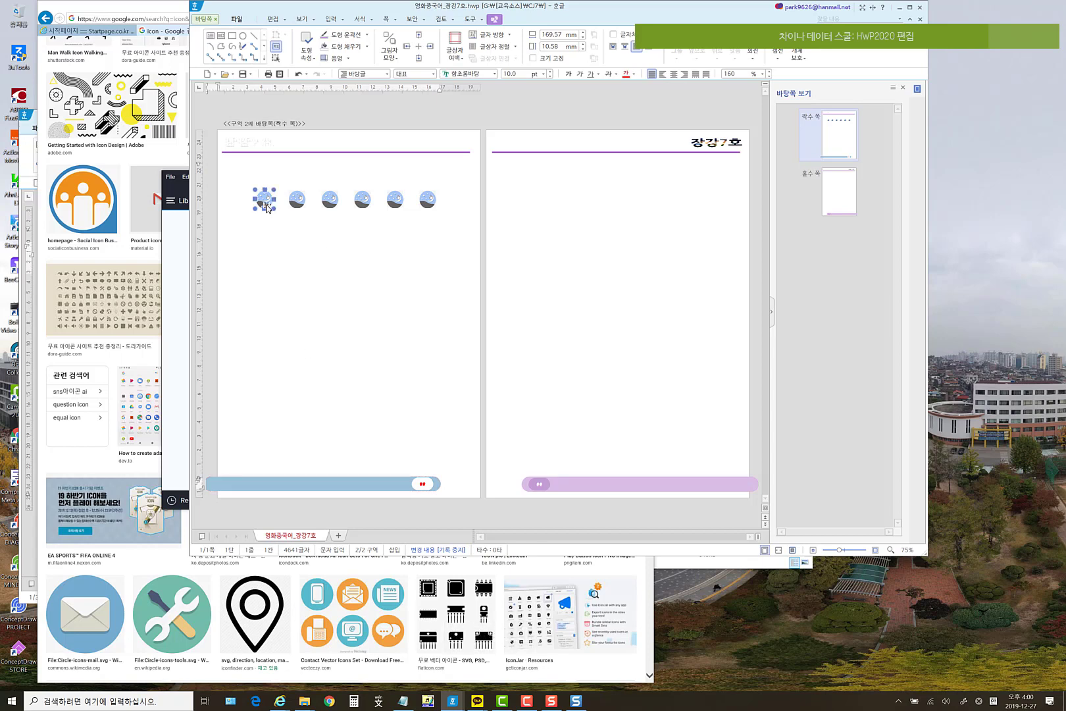
right_click(267, 206)
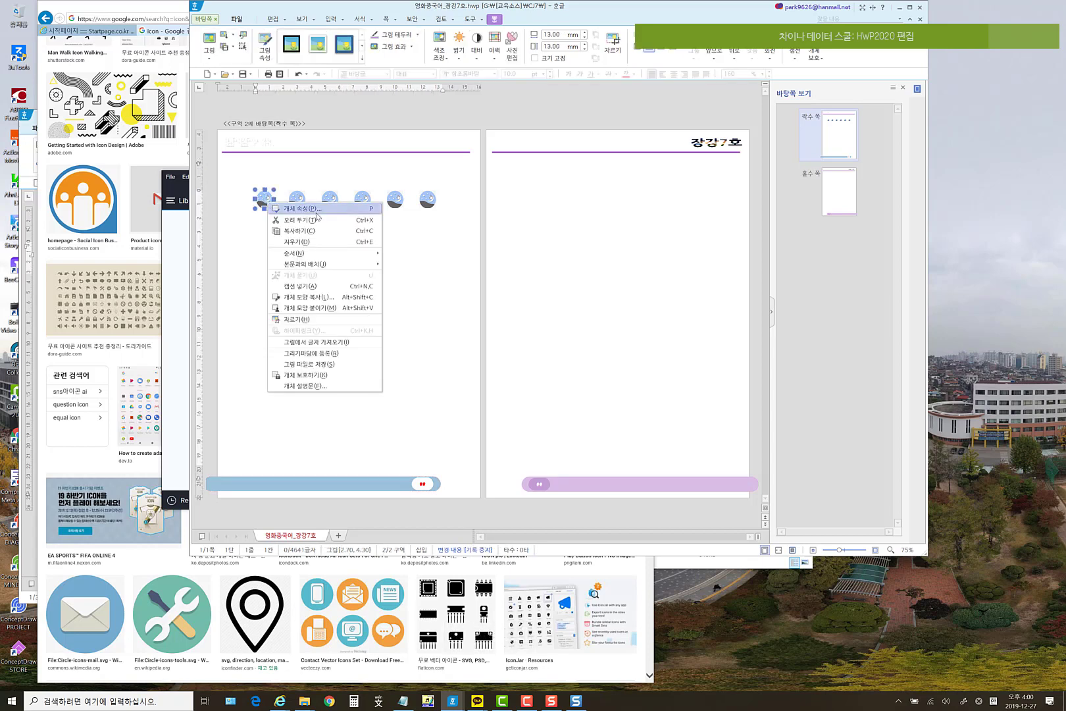
left_click(316, 214)
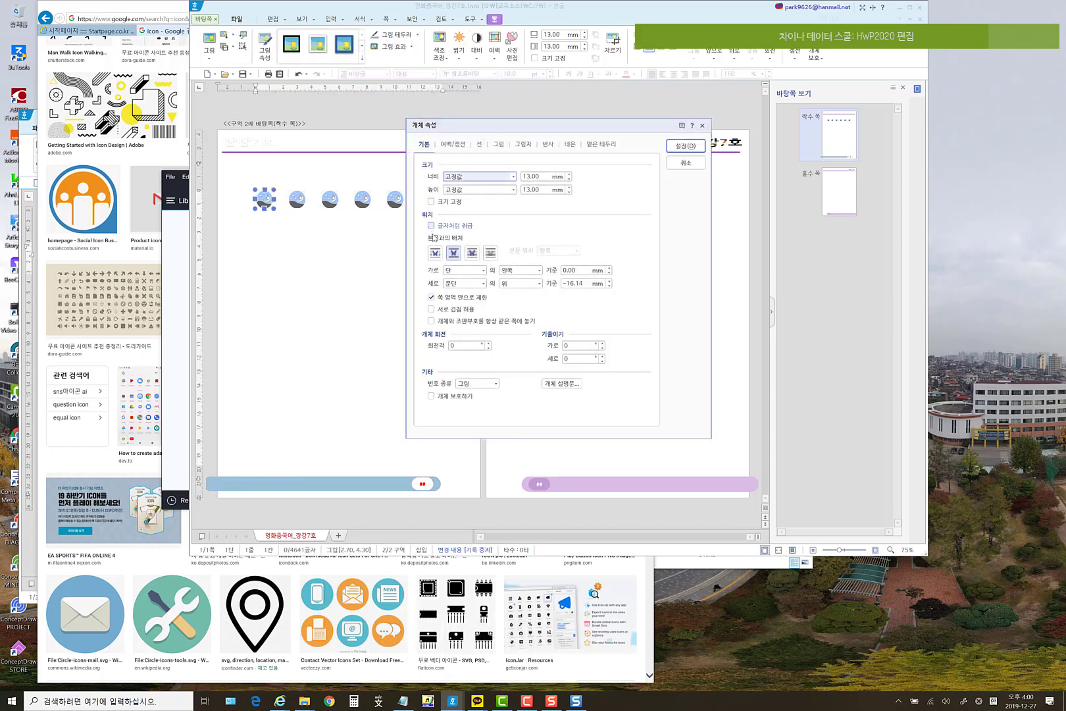
left_click(464, 270)
left_click(458, 279)
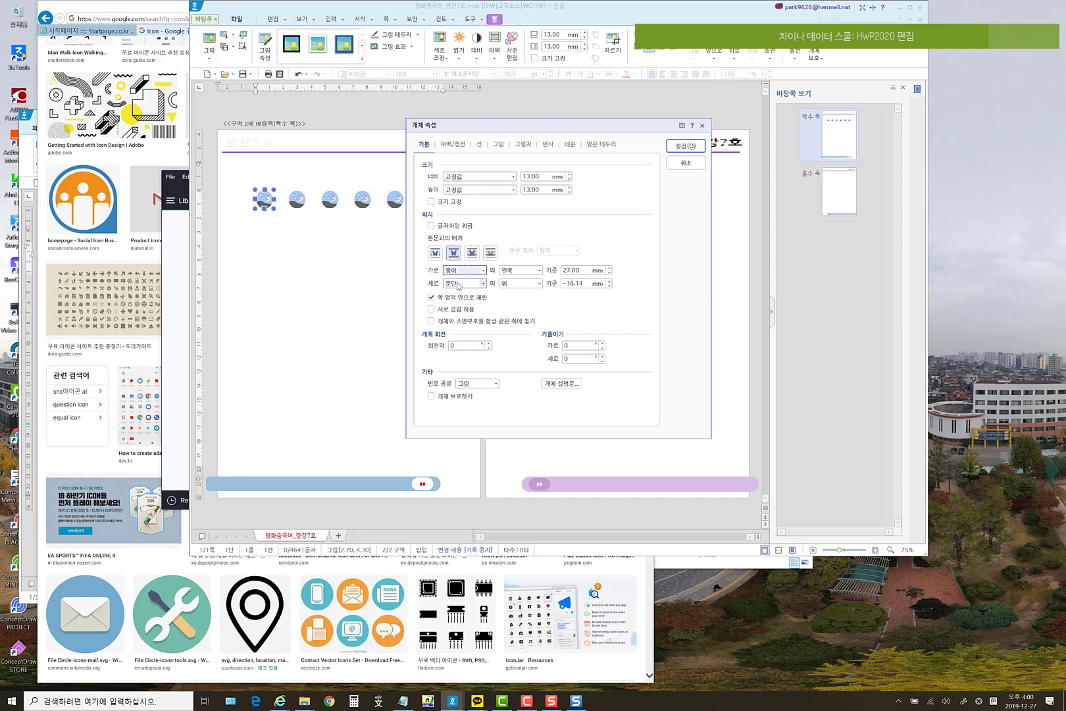
left_click(461, 283)
left_click(460, 294)
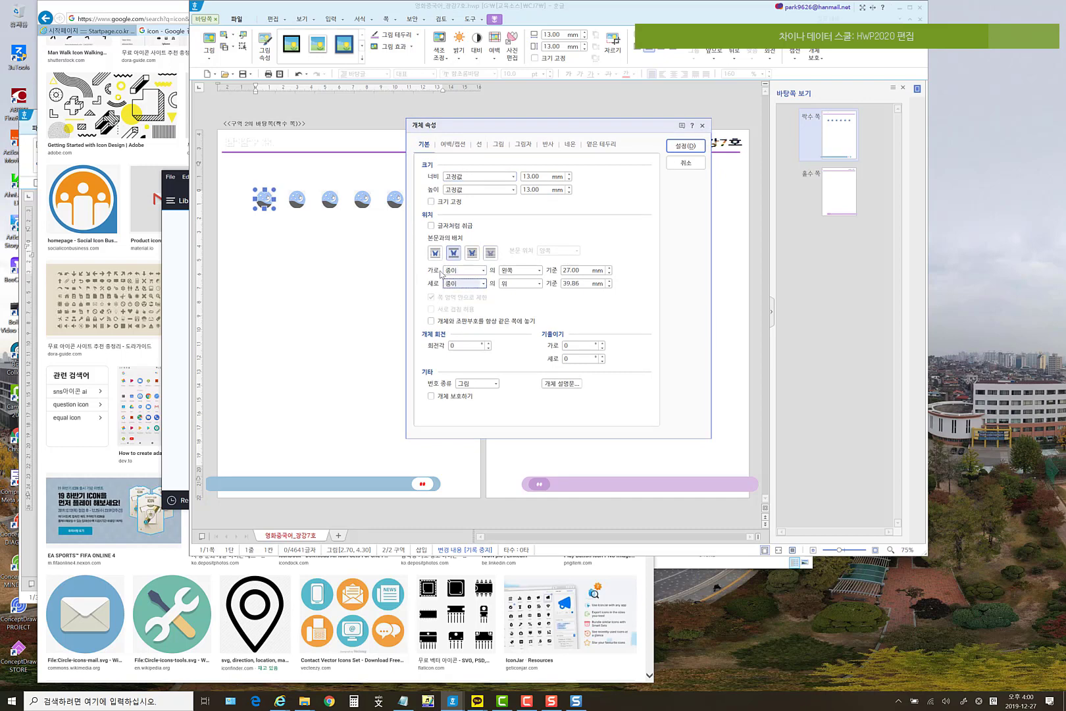
left_click(677, 144)
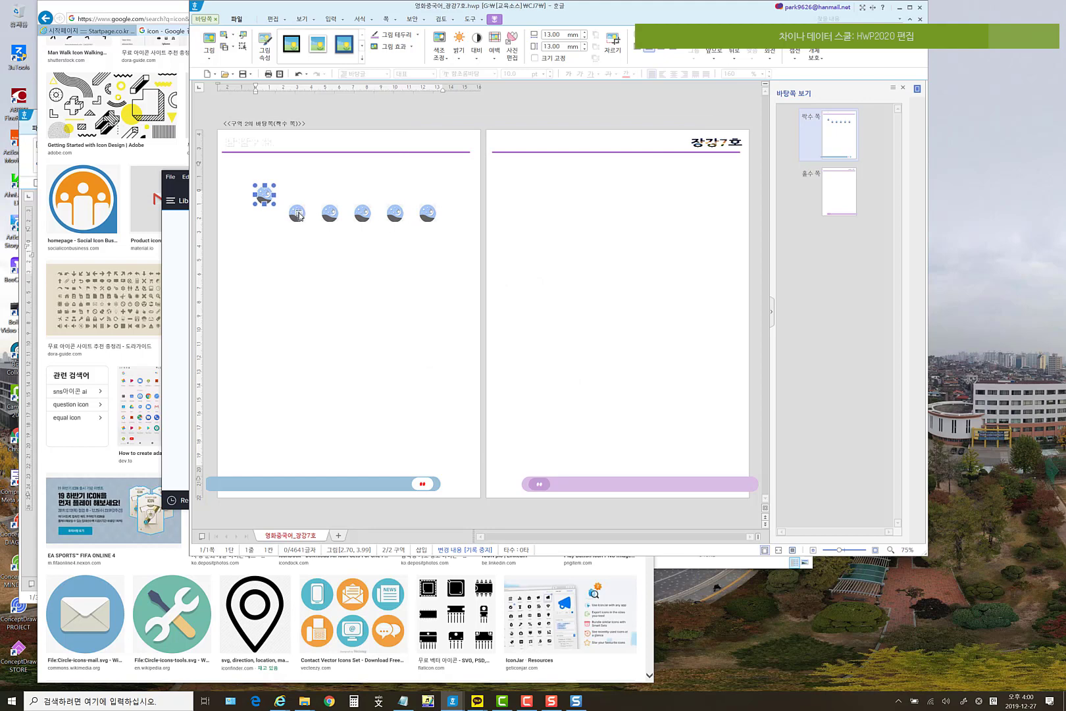
- Delete the other five icons together, keeping only the paper-anchored icon on the even-page master
left_click(298, 214)
left_click(331, 221, "shift")
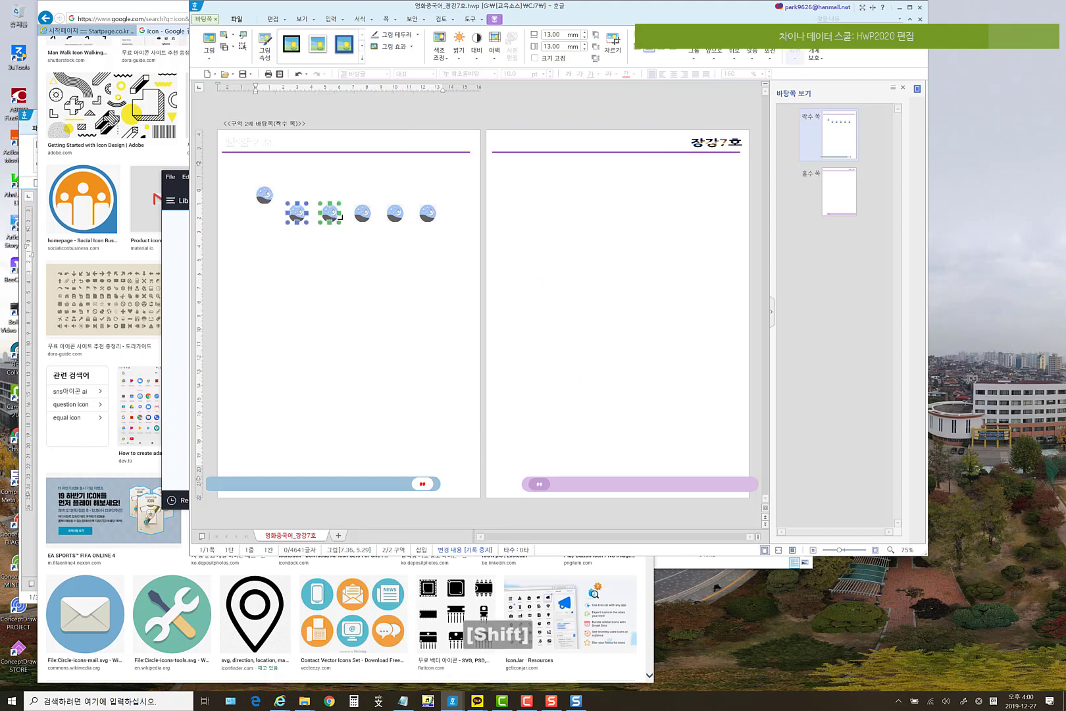
left_click(300, 217)
left_click(331, 218, "shift")
left_click(364, 217, "shift")
left_click(395, 216, "shift")
left_click(428, 214, "shift")
key("shift+Delete")
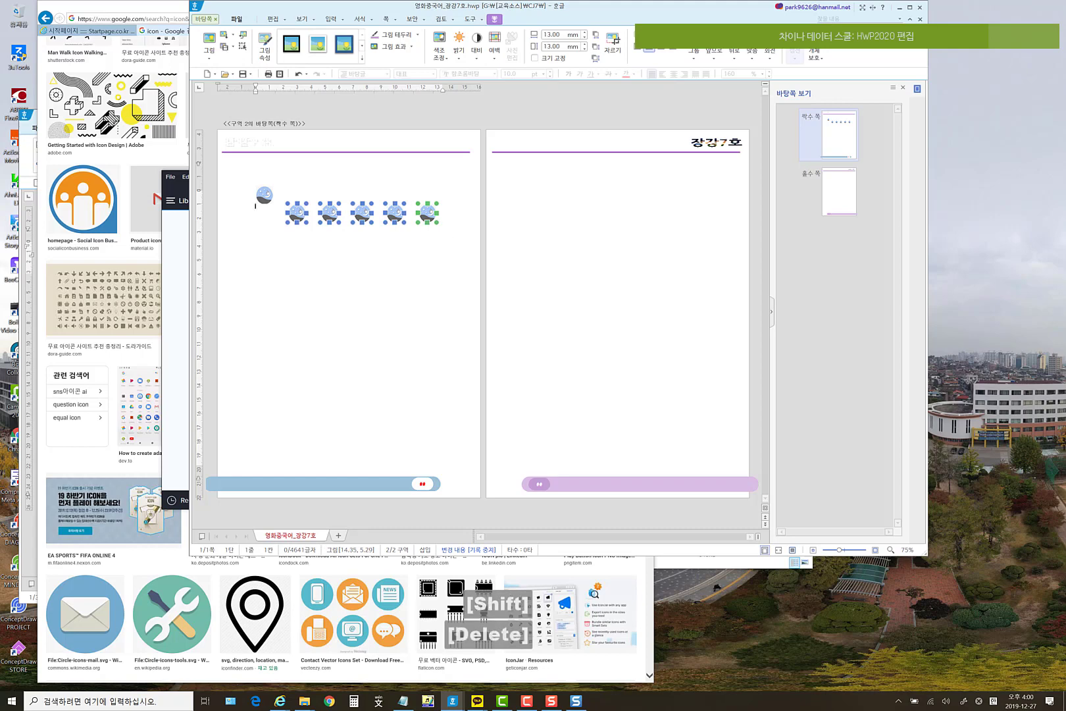
- Copy the remaining 13 mm icon and paste eight copies of it on the even-page master
left_click(265, 196)
key("ctrl+c")
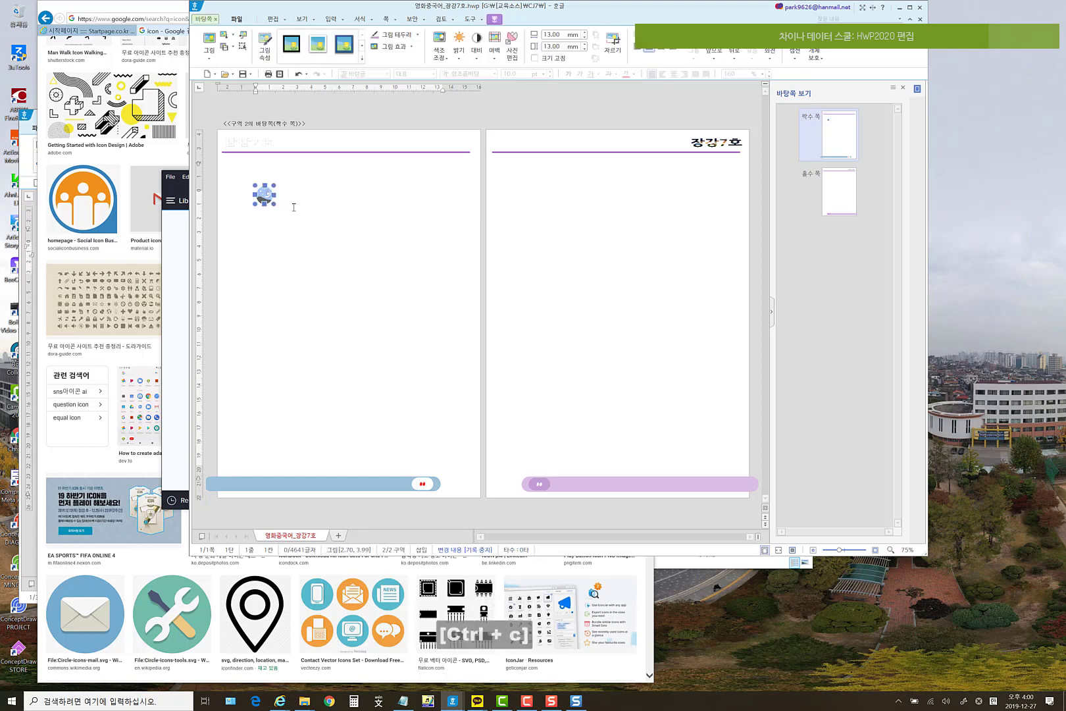
key("ctrl+v")
key("ctrl+v")
key("ctrl+v")
key("ctrl+v")
key("ctrl+v")
key("ctrl+v")
key("ctrl+v")
key("ctrl+v")
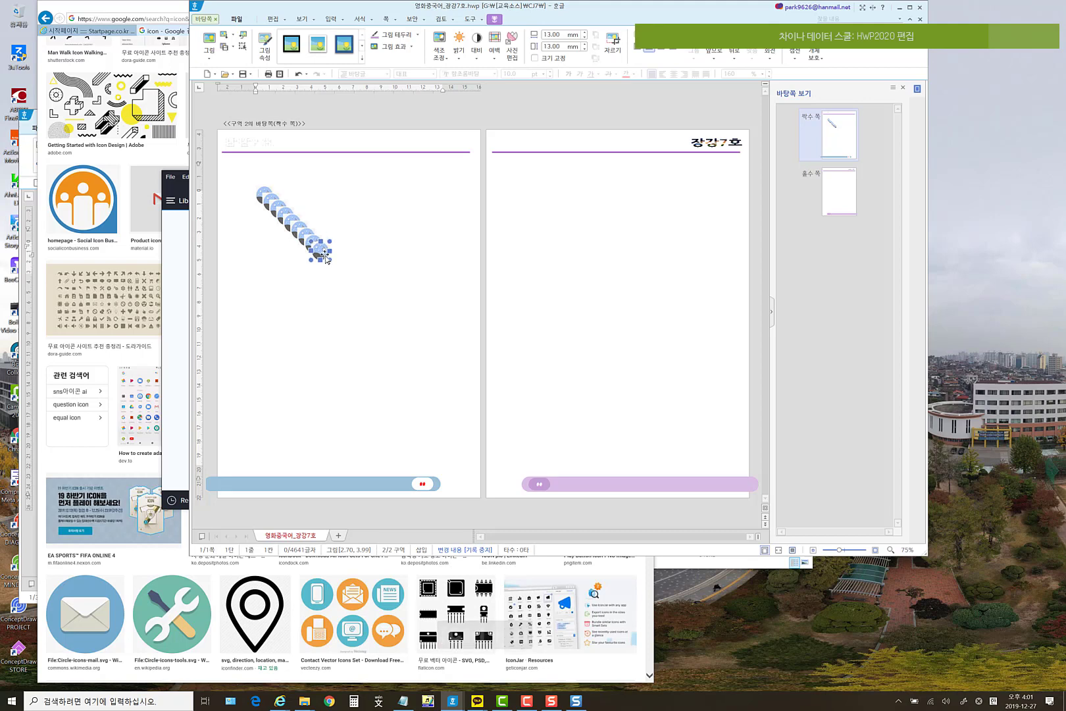
- Spread the nine stacked icons into a rough horizontal row just below the purple header line
left_click_drag(323, 256, 445, 188)
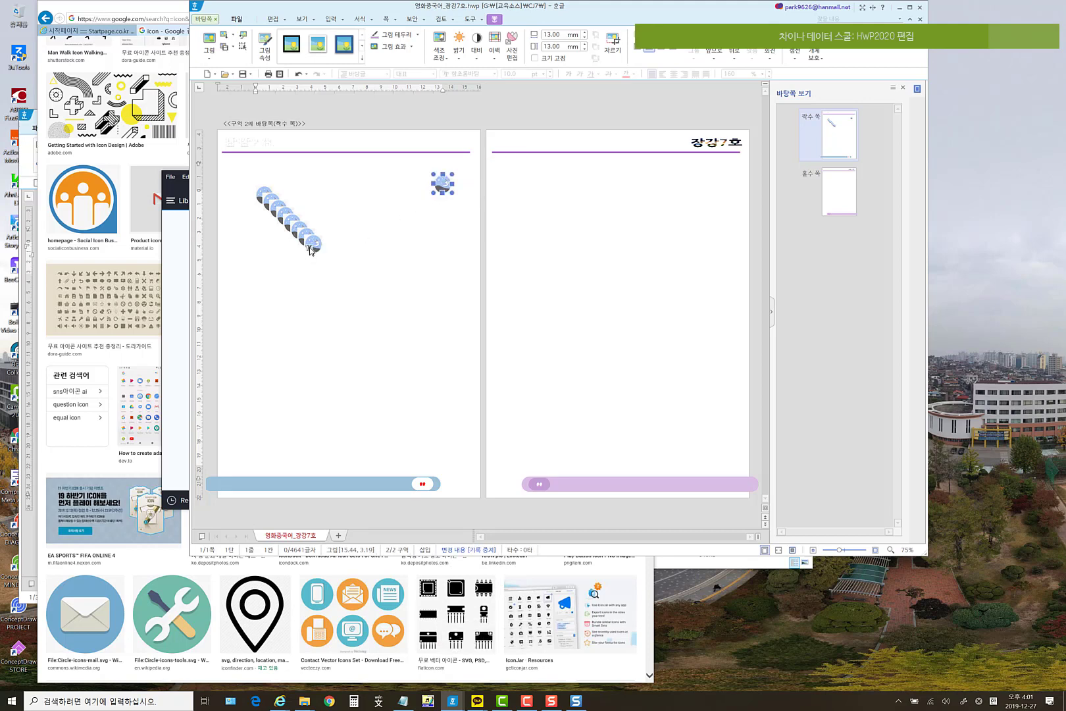
left_click_drag(309, 250, 395, 192)
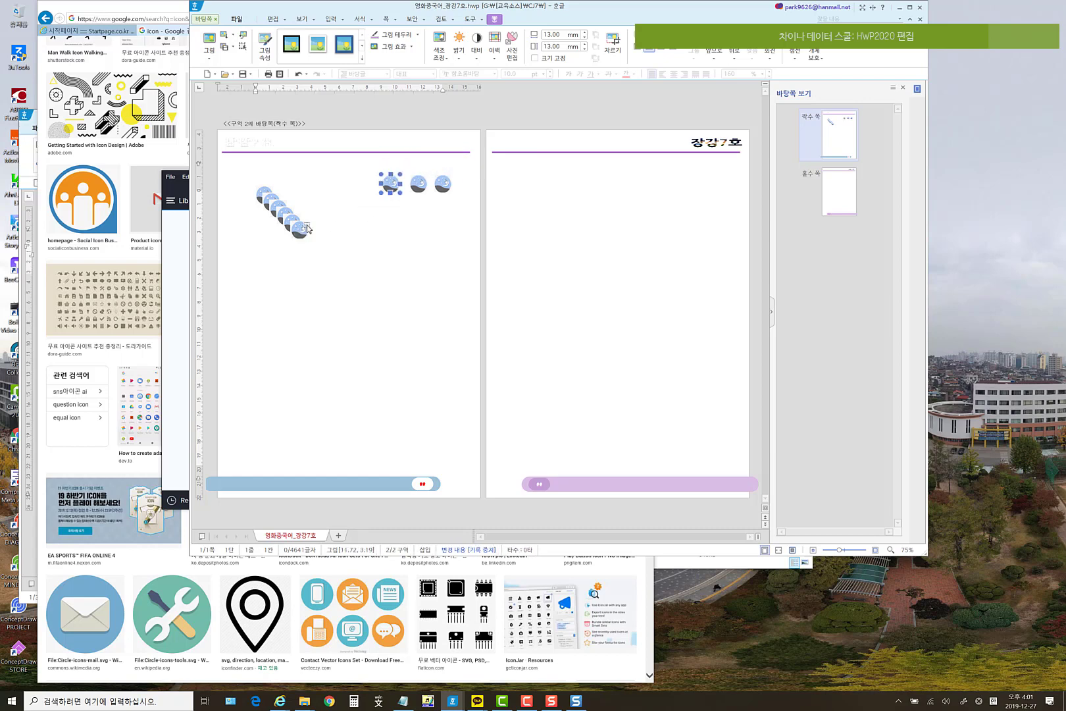
left_click_drag(301, 234, 333, 189)
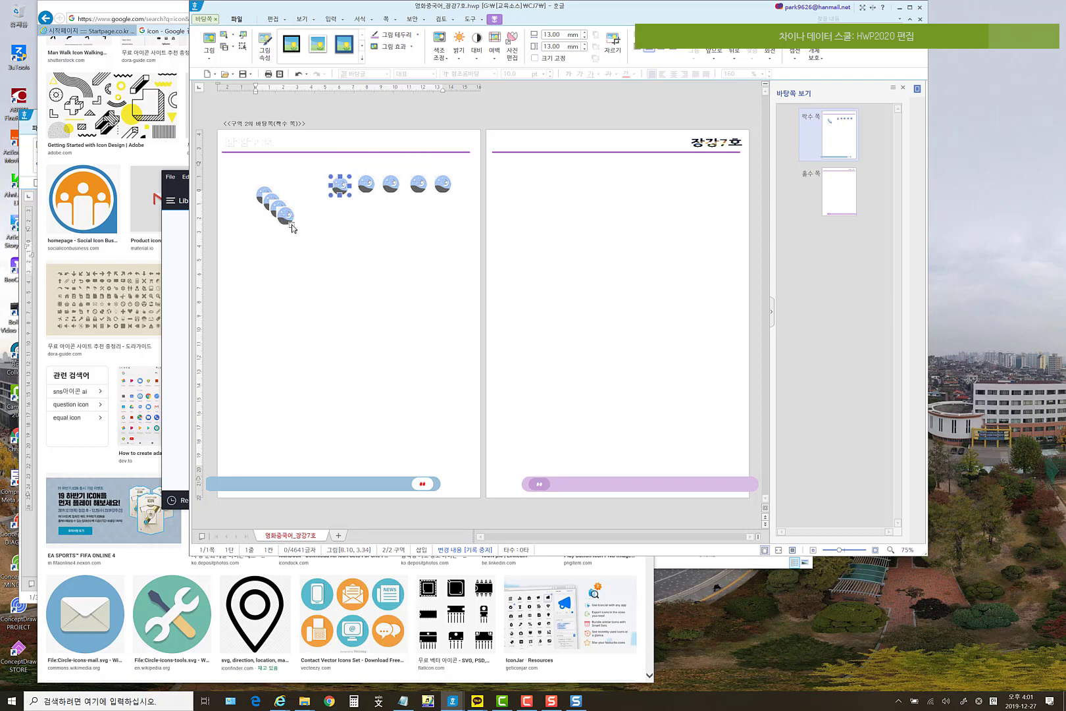
left_click_drag(287, 221, 236, 204)
left_click(288, 196)
left_click(237, 190)
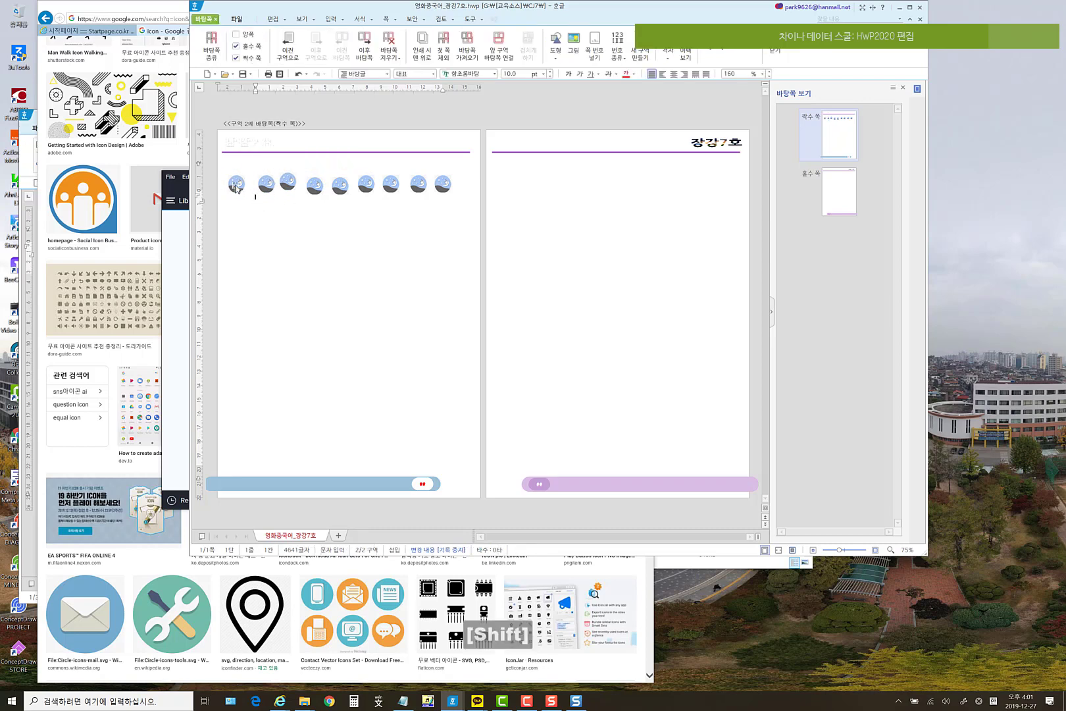
- Select all nine icons on the even-page master and distribute them with equal horizontal spacing (가로 간격을 동일하게)
left_click(237, 188, "shift")
left_click(265, 186, "shift")
left_click(287, 183, "shift")
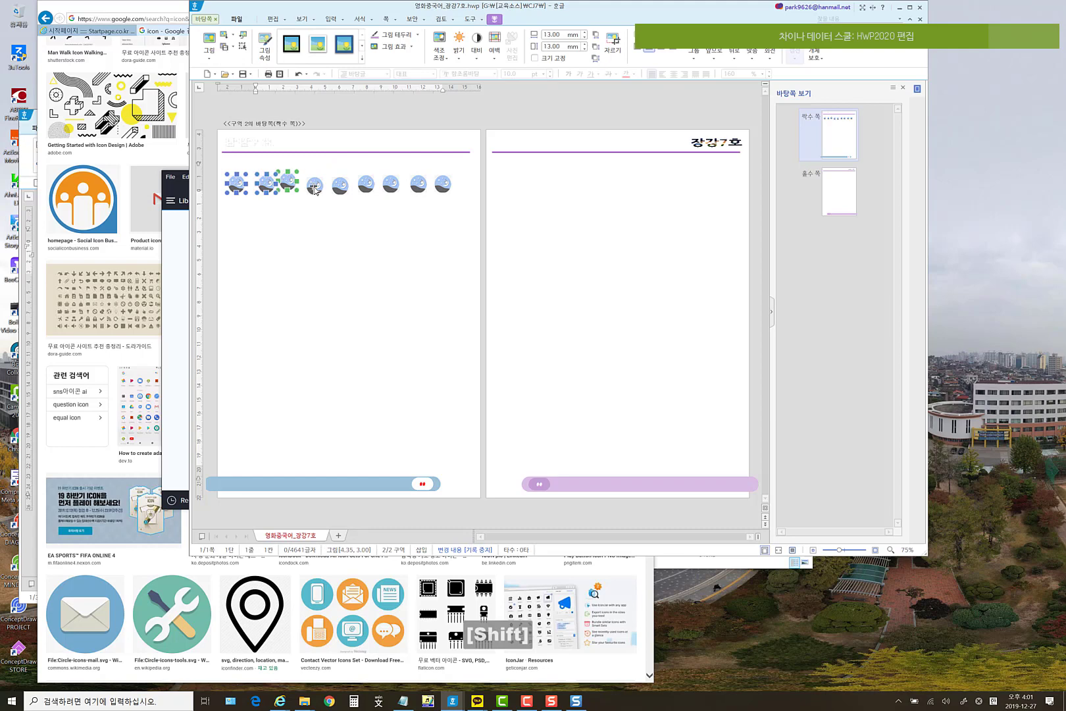
left_click(315, 187, "shift")
left_click(340, 187, "shift")
left_click(366, 185, "shift")
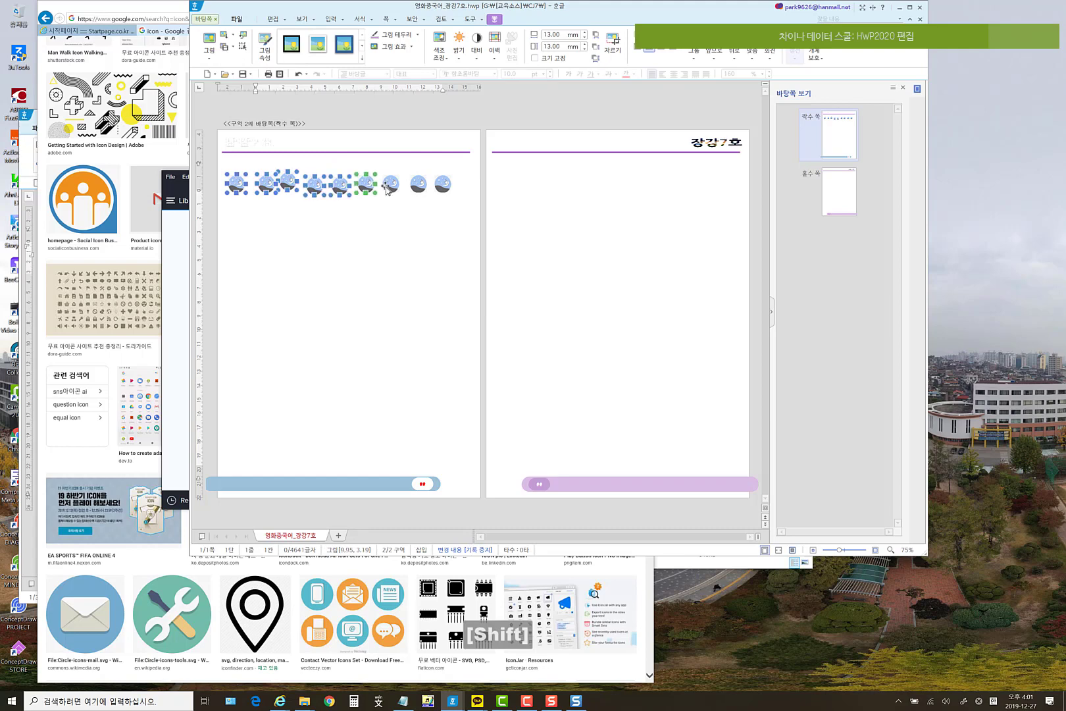
left_click(417, 186, "shift")
left_click(443, 187, "shift")
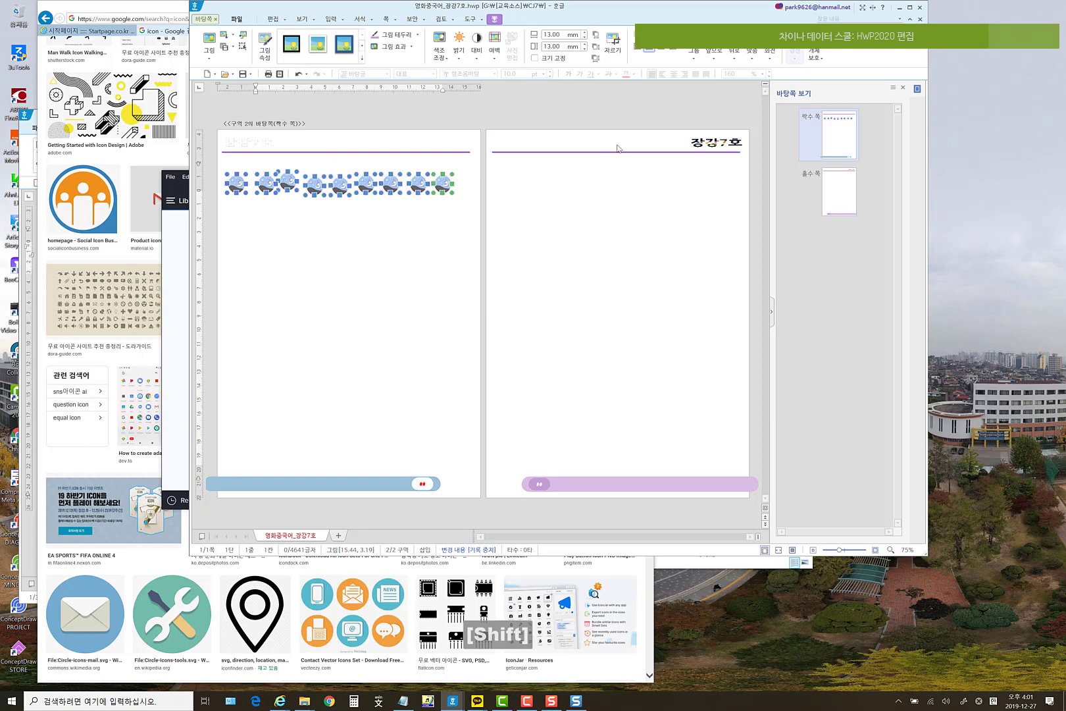
left_click(753, 59)
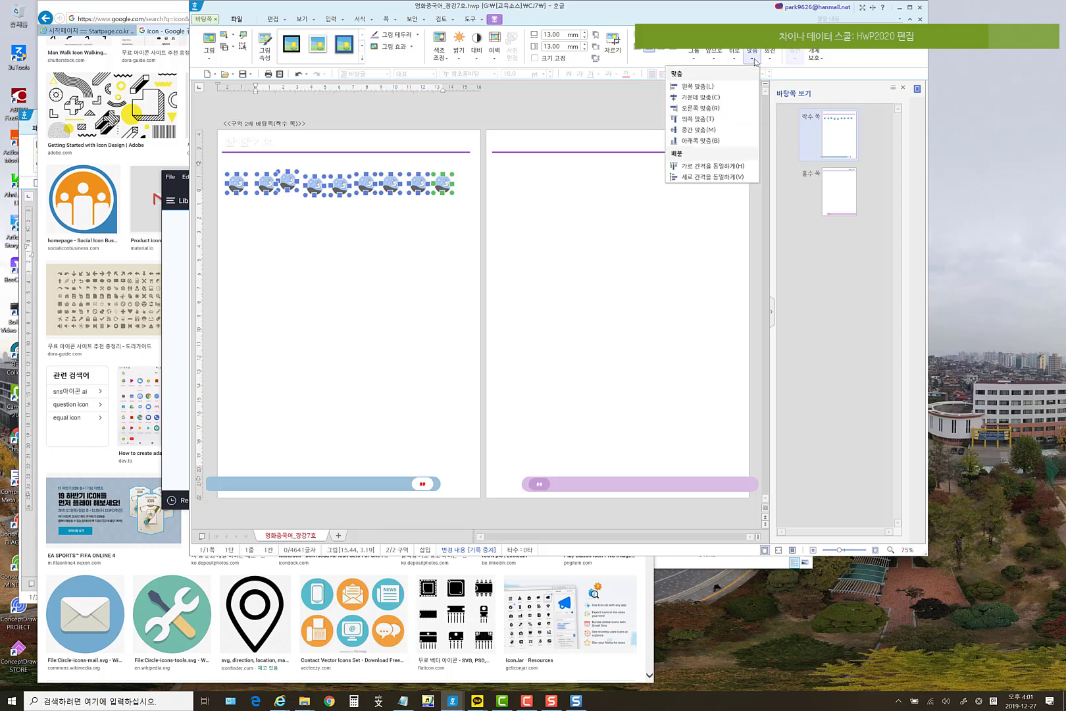
left_click(721, 166)
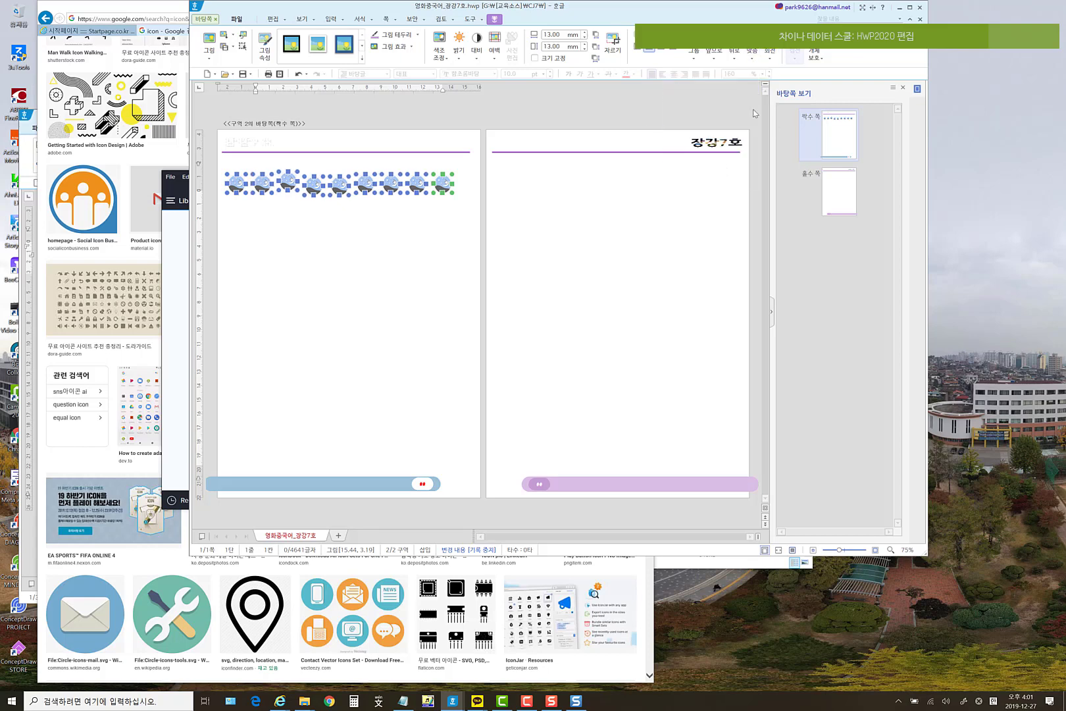
left_click(756, 60)
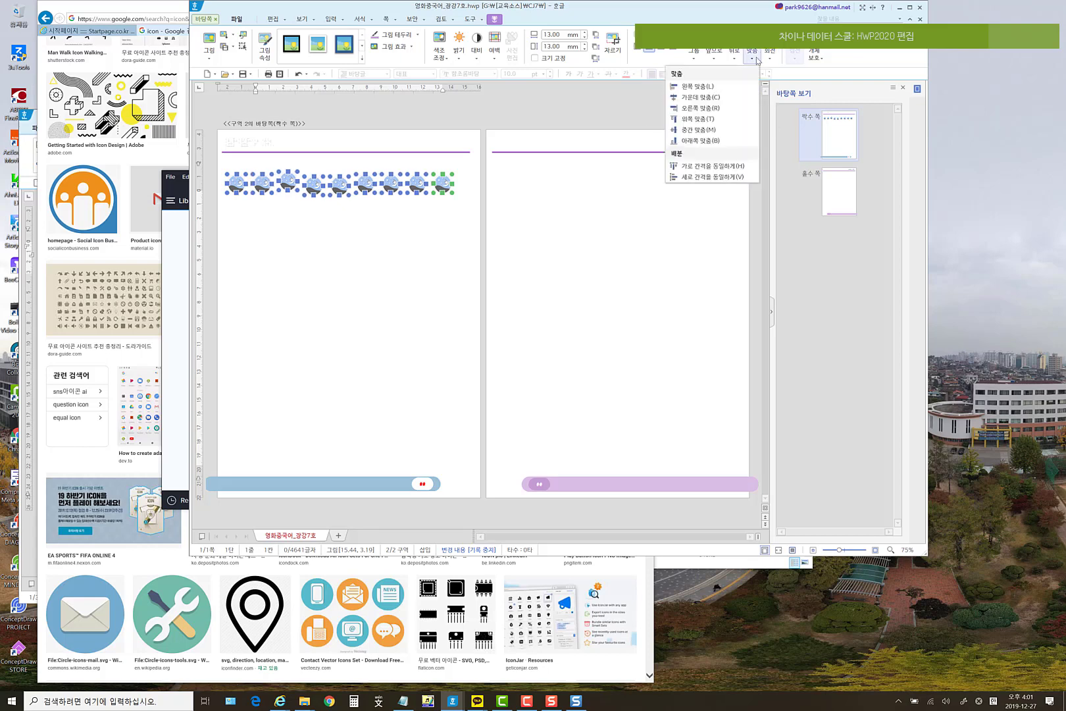
left_click(717, 108)
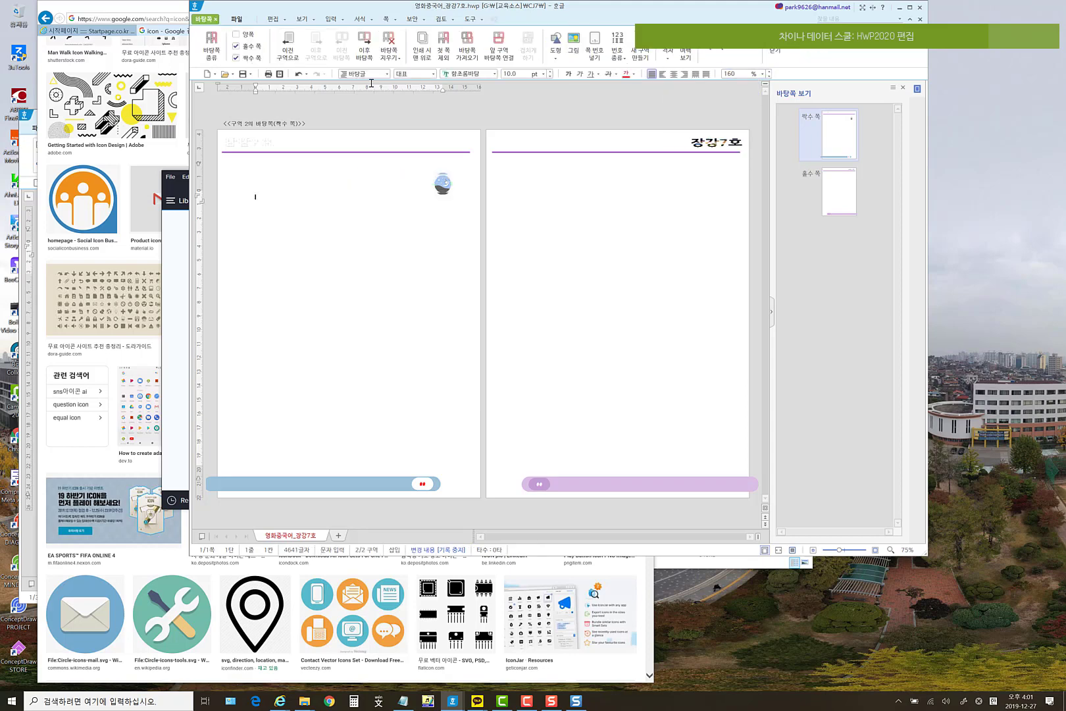
left_click(297, 74)
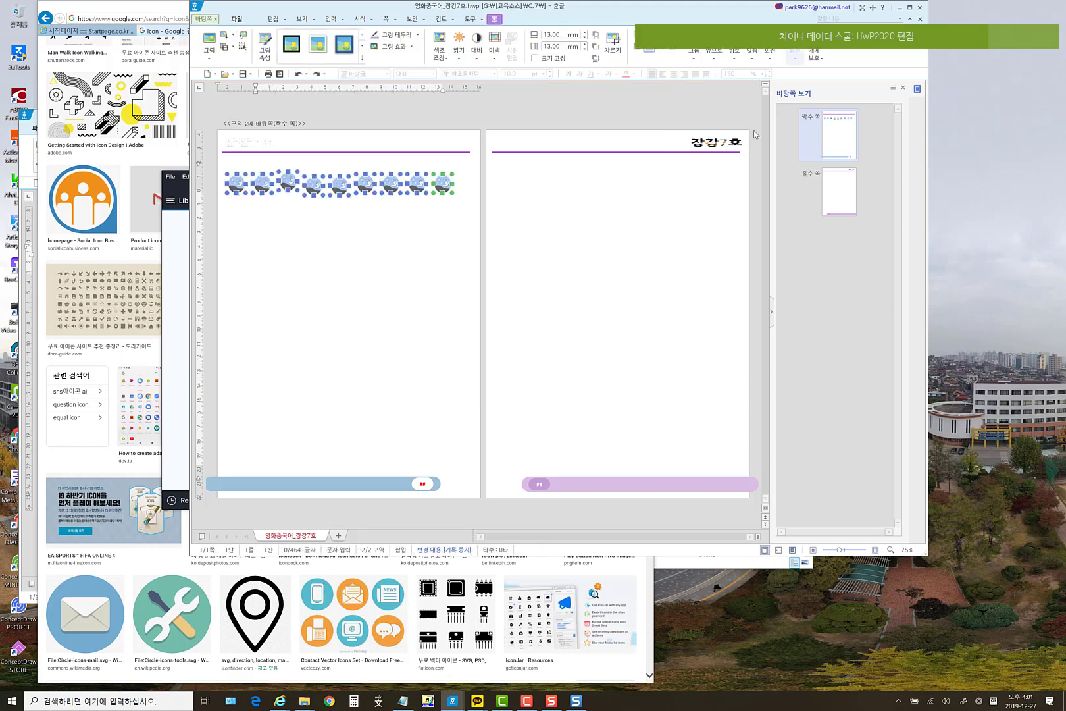
- Align the nine icons with 중간 맞춤 and group them into a single object
left_click(755, 59)
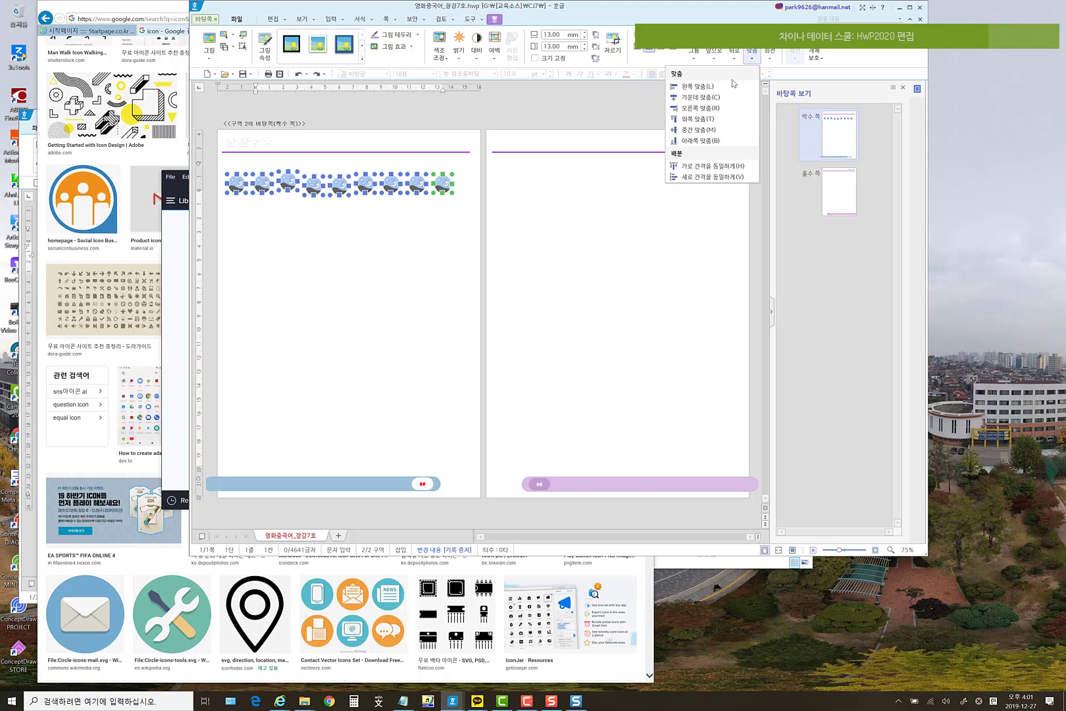
left_click(719, 130)
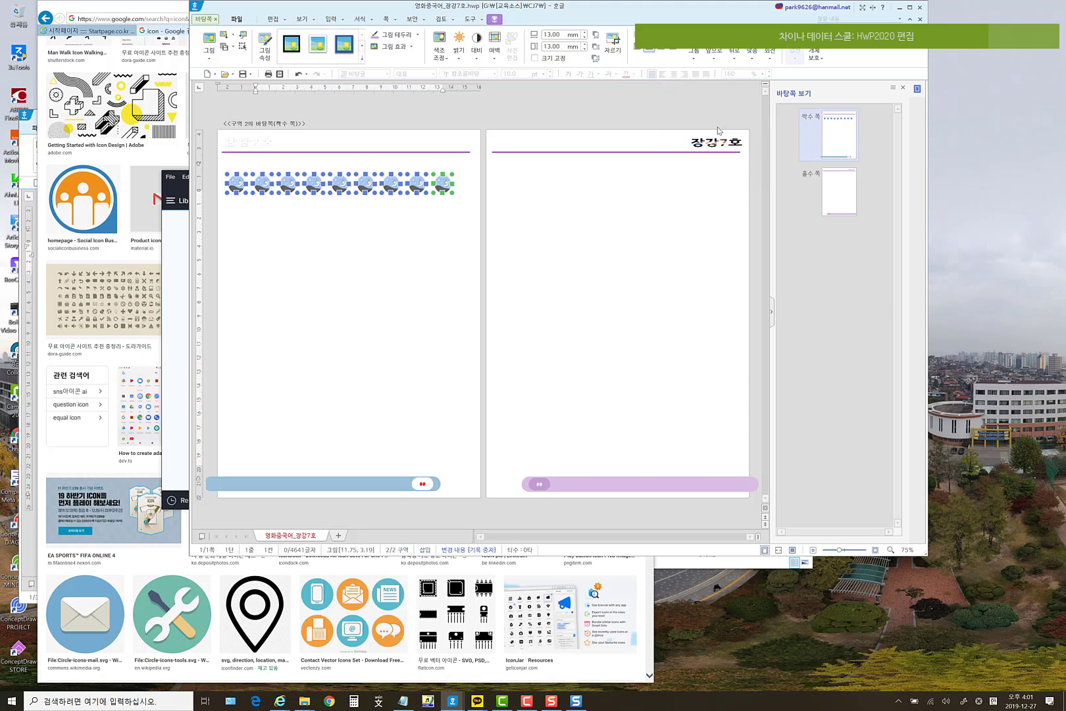
right_click(389, 192)
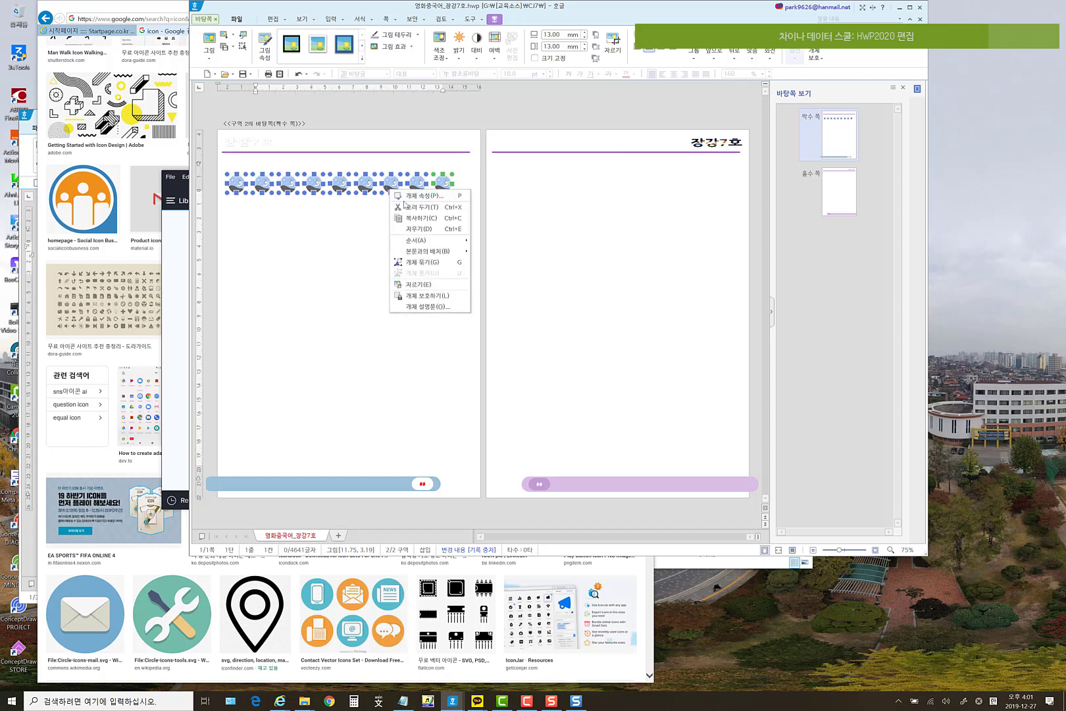
left_click(426, 265)
left_click(540, 301)
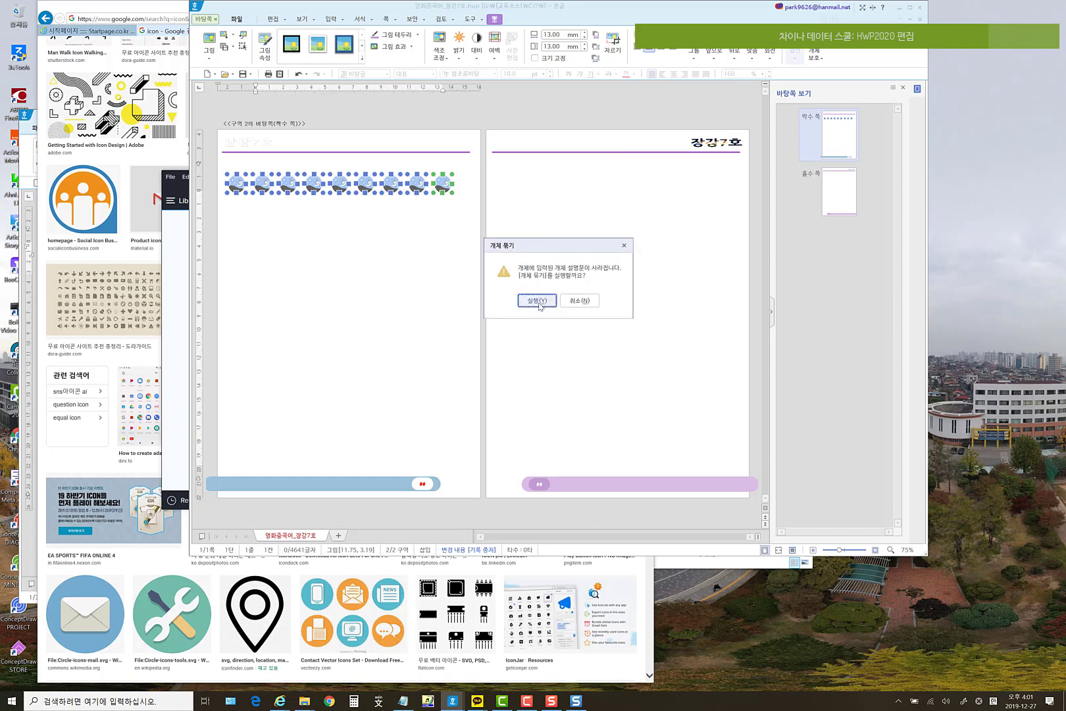
left_click(390, 263)
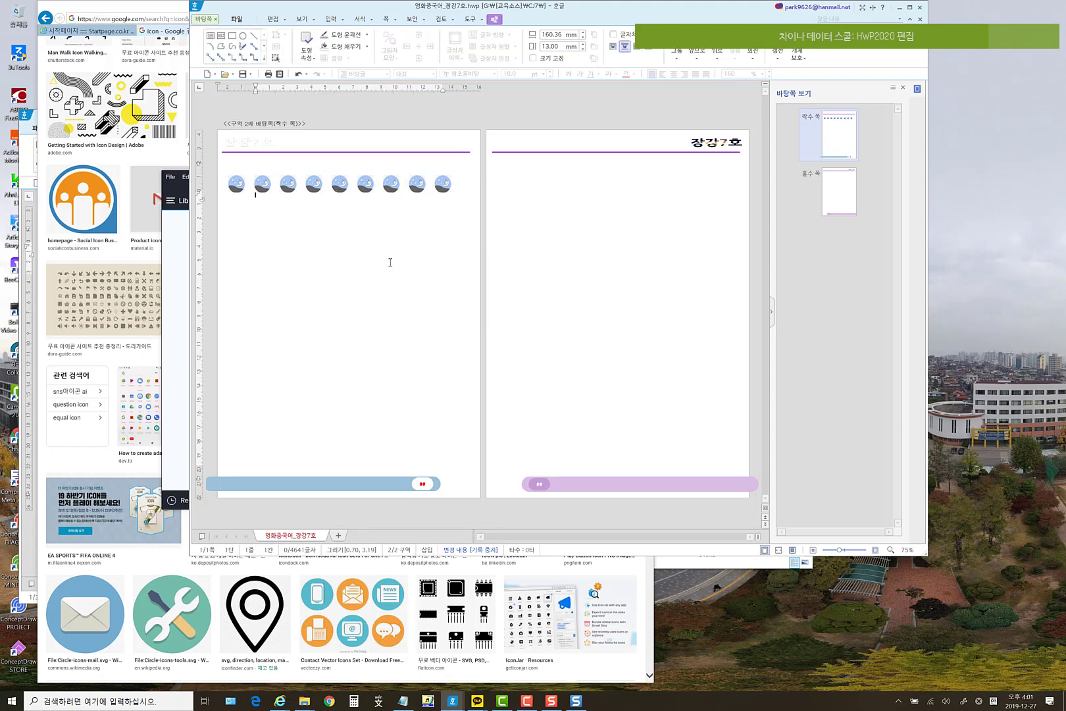
- Move the grouped icon banner up above the purple header line and shift the faint 장강7호 title below the line
left_click(367, 187)
mouse_move(366, 189)
left_mouse_down()
mouse_move(375, 138)
mouse_move(423, 149)
left_mouse_up()
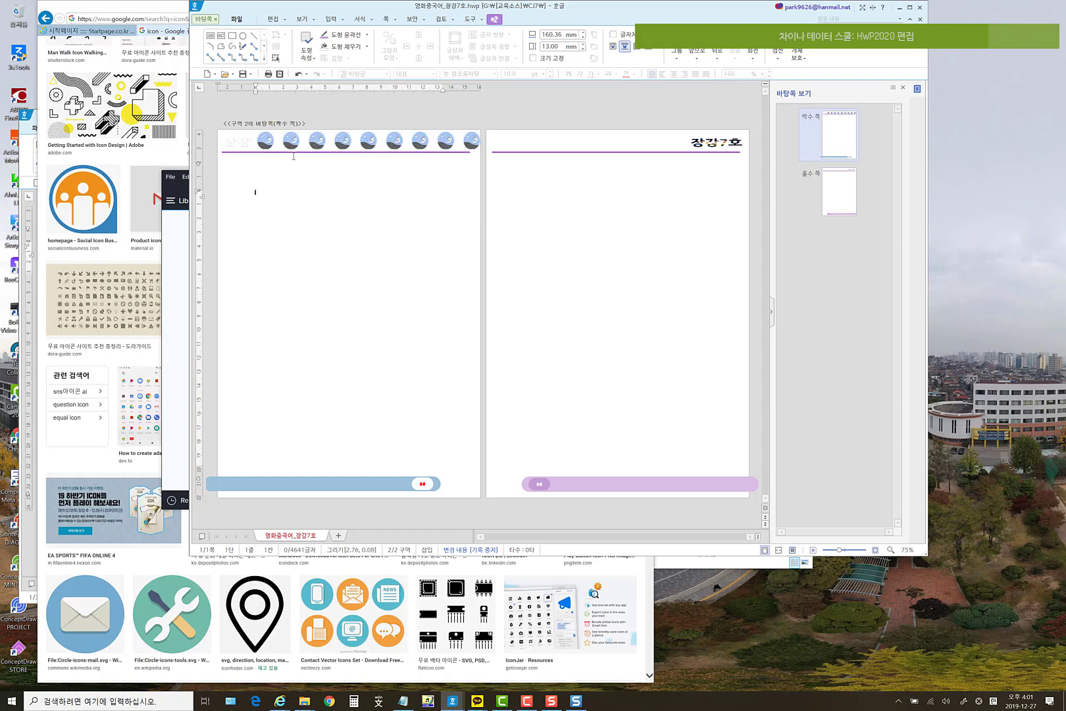
left_click(254, 190)
left_click(242, 141)
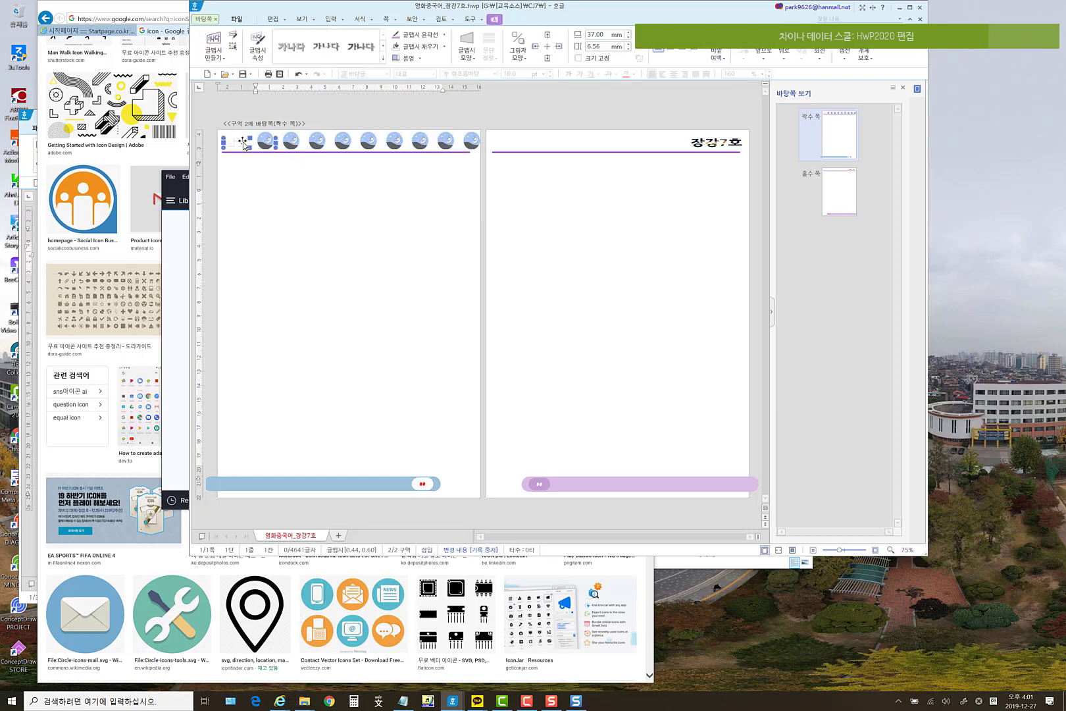
right_click(243, 144)
left_click(236, 144)
left_click_drag(237, 144, 237, 170)
- Fill the 장강7호 title with the light blue sampled from the footer bar of the even-page master
right_click(257, 172)
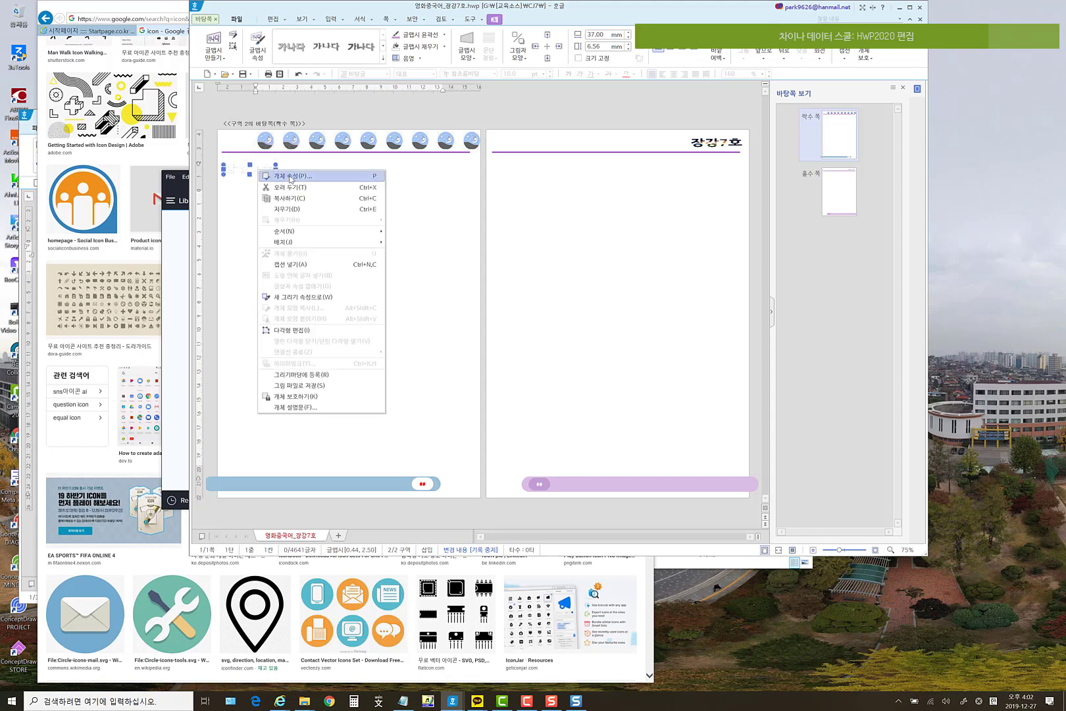
left_click(306, 176)
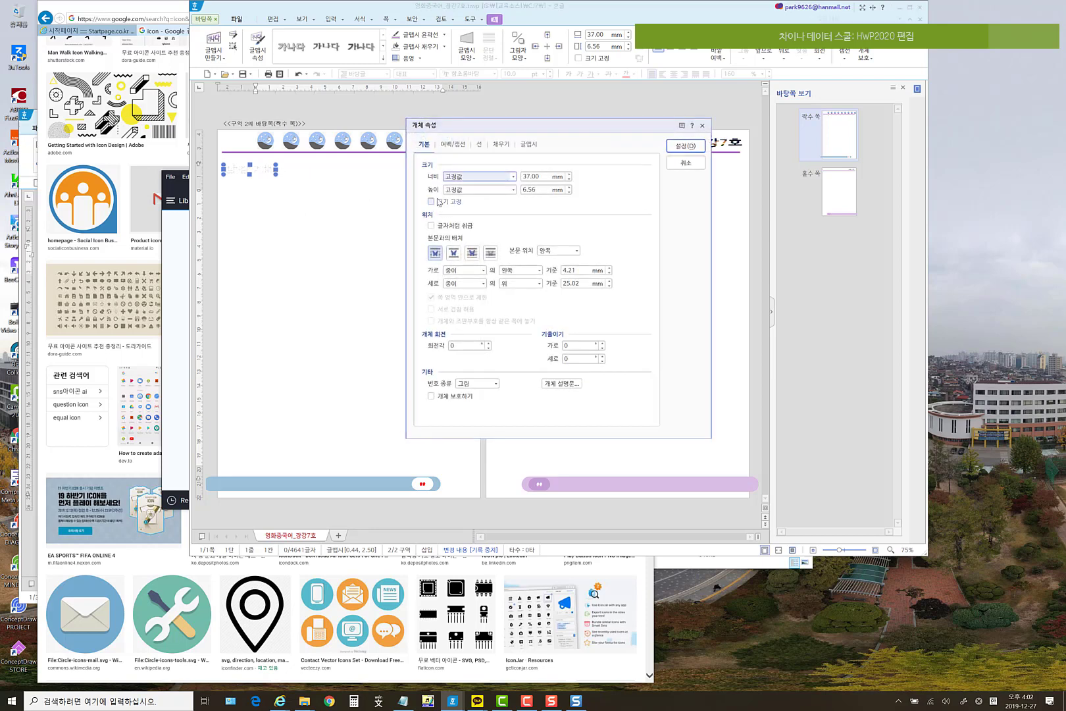
left_click(501, 144)
left_click(438, 187)
left_click(499, 197)
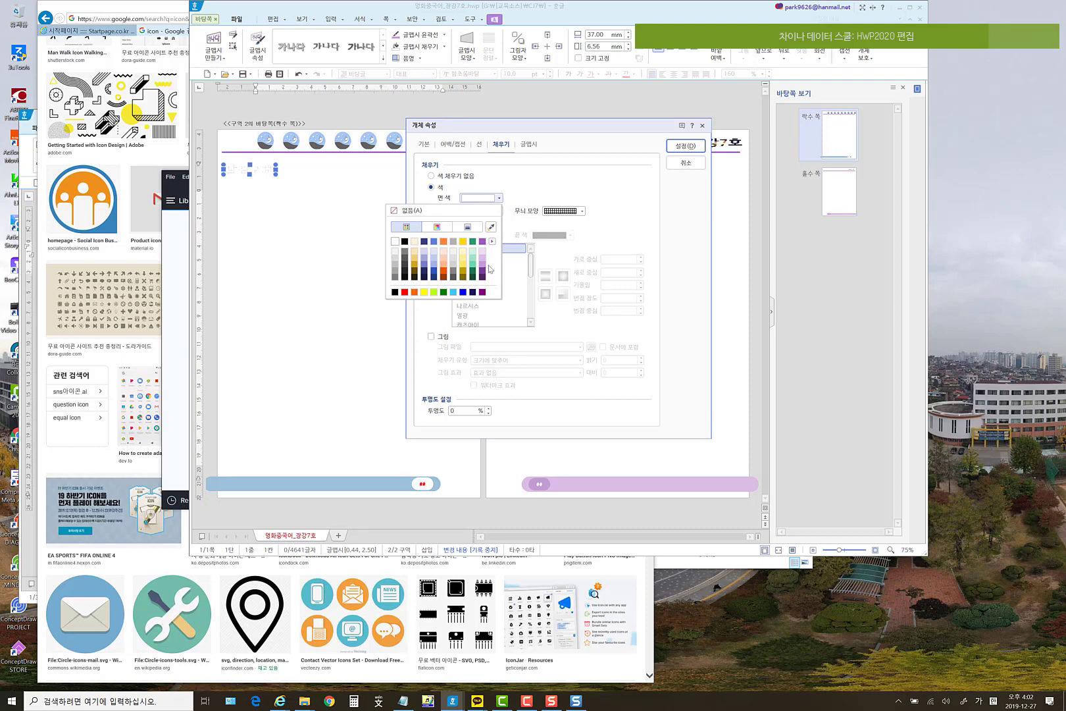
left_click(491, 227)
left_click(388, 480)
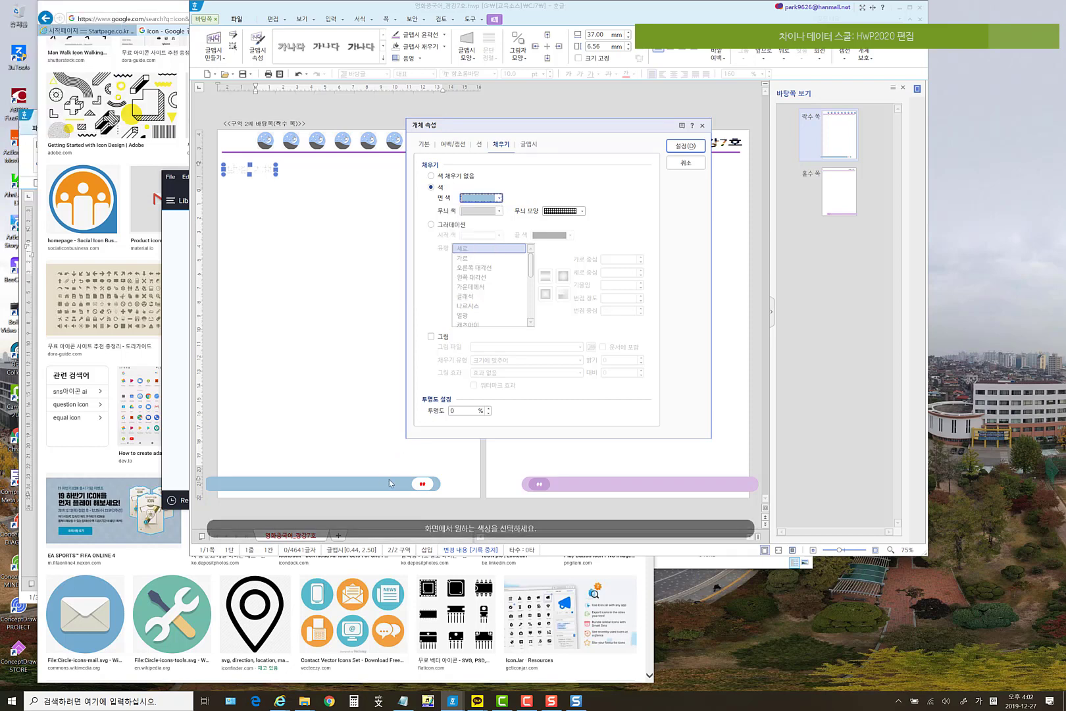
left_click(686, 146)
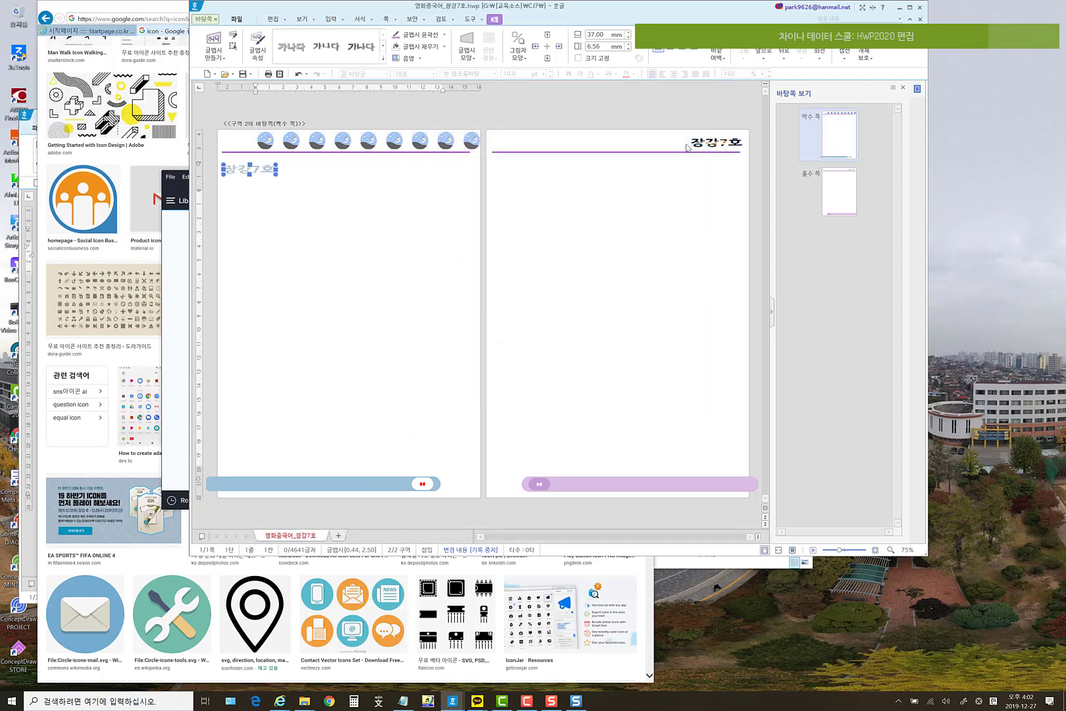
- Narrow the icon banner from its left end to about 143.7 mm and move the blue title back above the line beside it
left_click(306, 189)
left_click(268, 173)
left_click(271, 144)
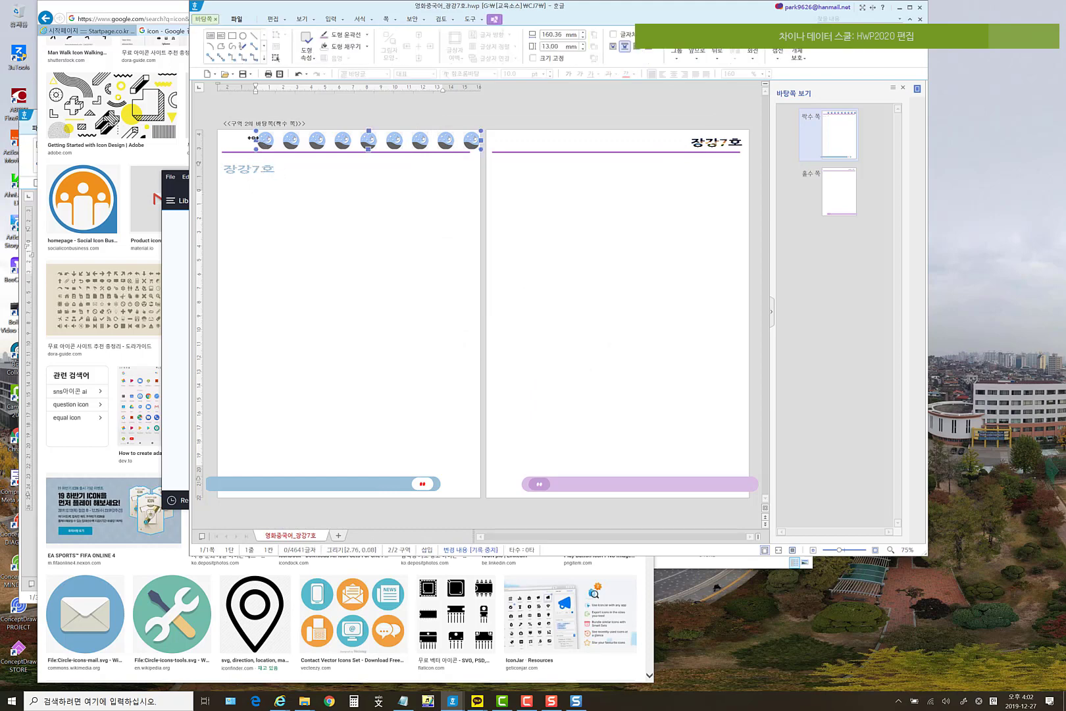
mouse_move(253, 139)
left_mouse_down()
mouse_move(281, 139)
mouse_move(250, 143)
left_mouse_up()
left_click(250, 171)
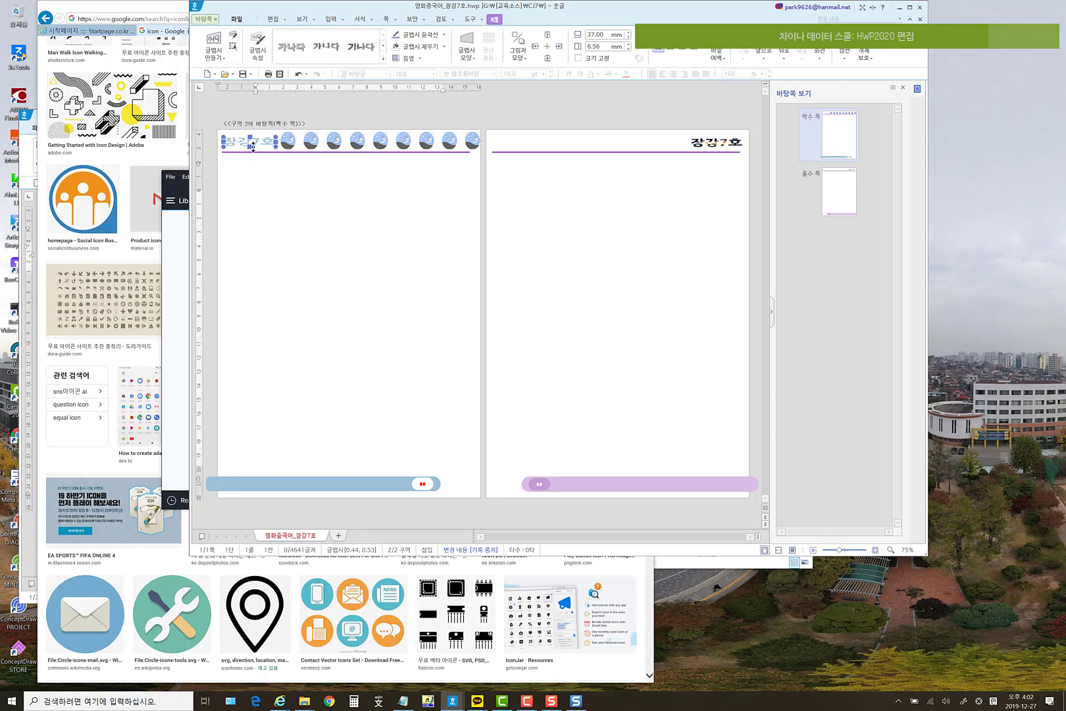
left_click(331, 149)
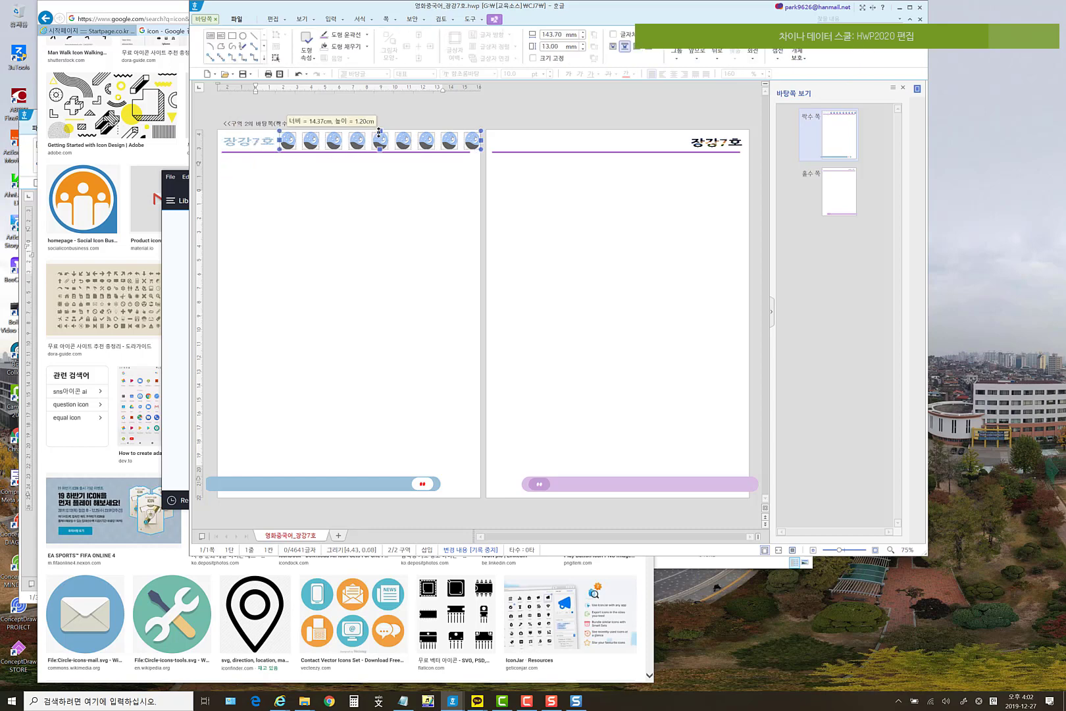
- Extend the purple header line to both page edges, about 190 mm long, and exit master page editing
left_click(471, 153)
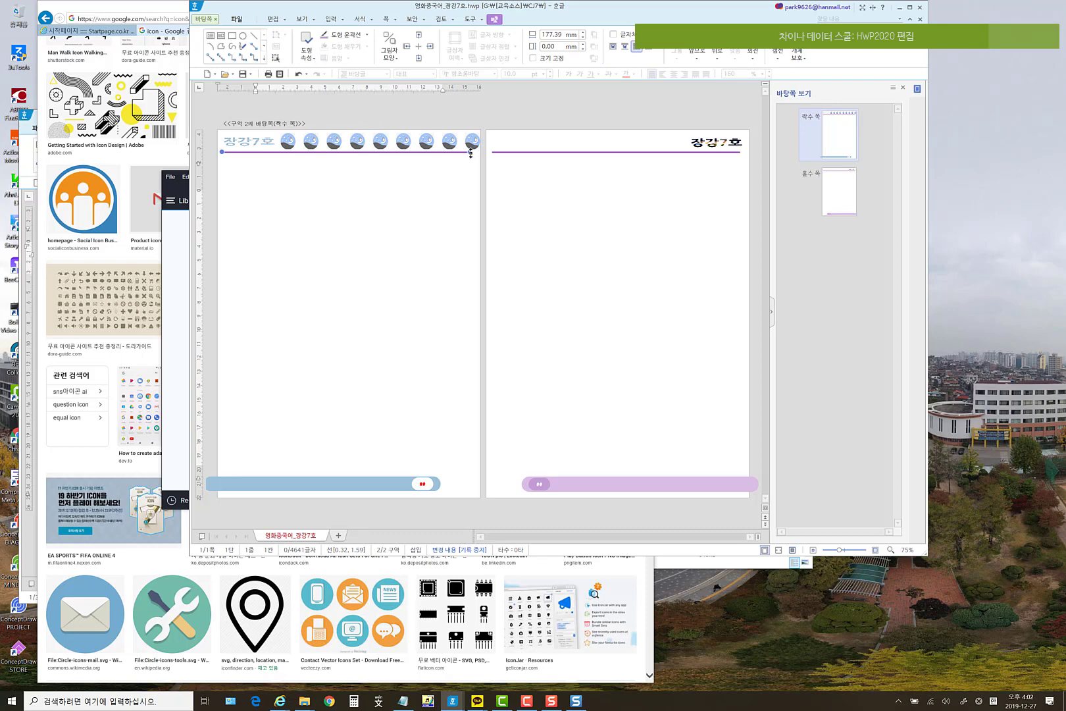
left_click_drag(471, 153, 480, 153)
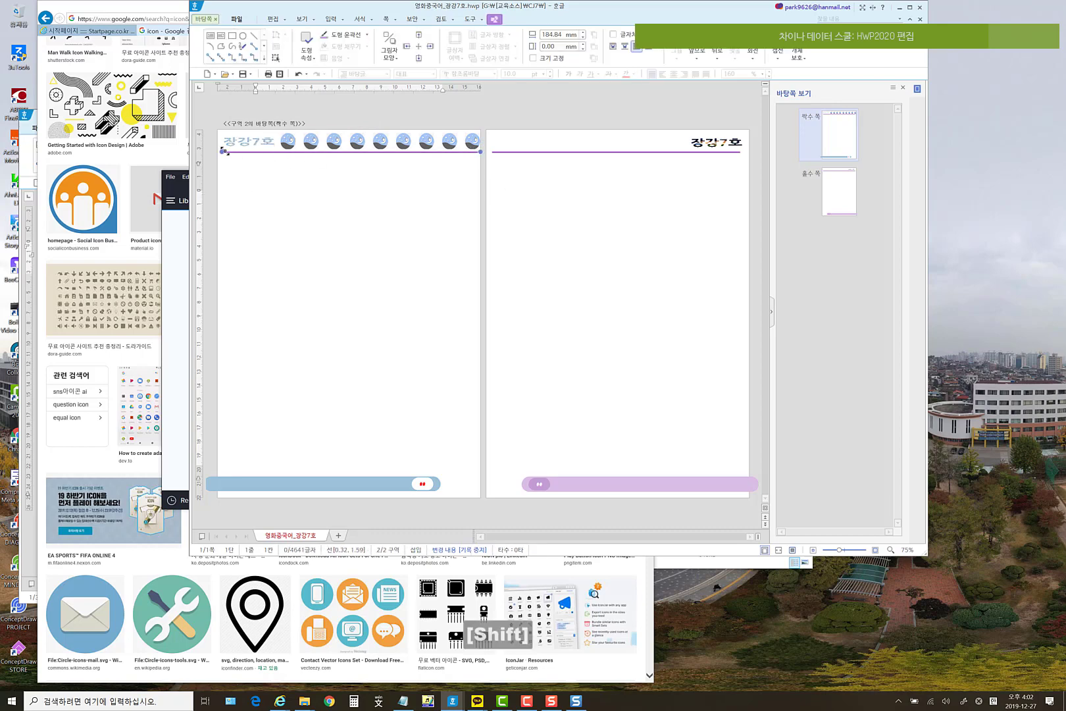
left_click_drag(214, 152, 214, 152)
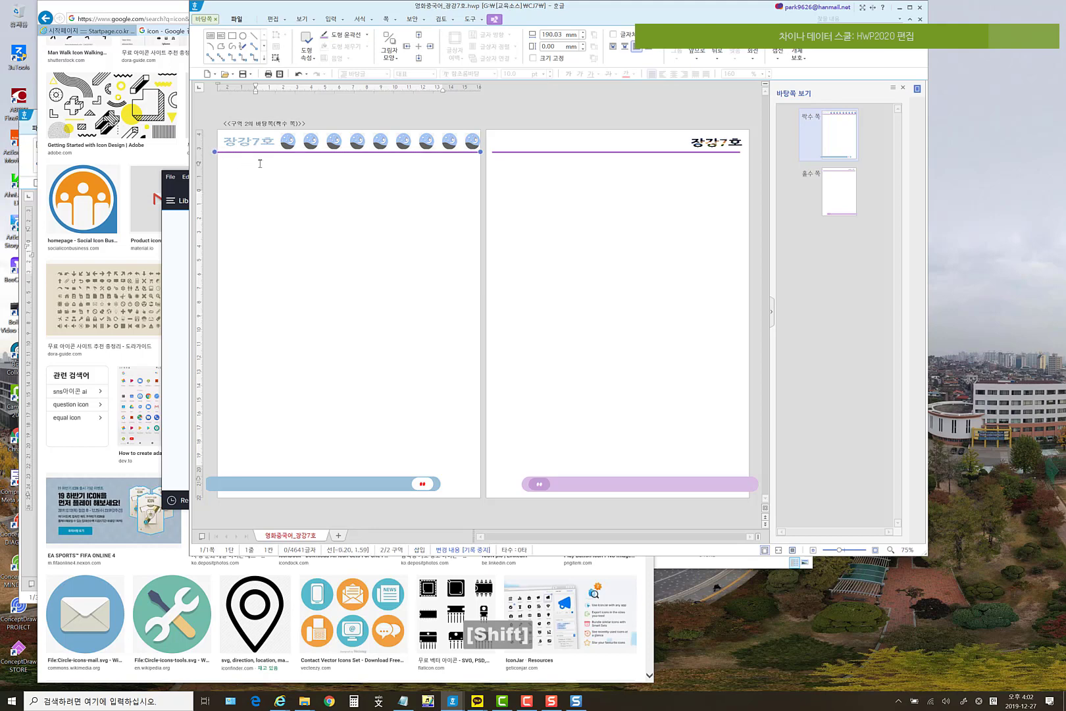
key("Tab")
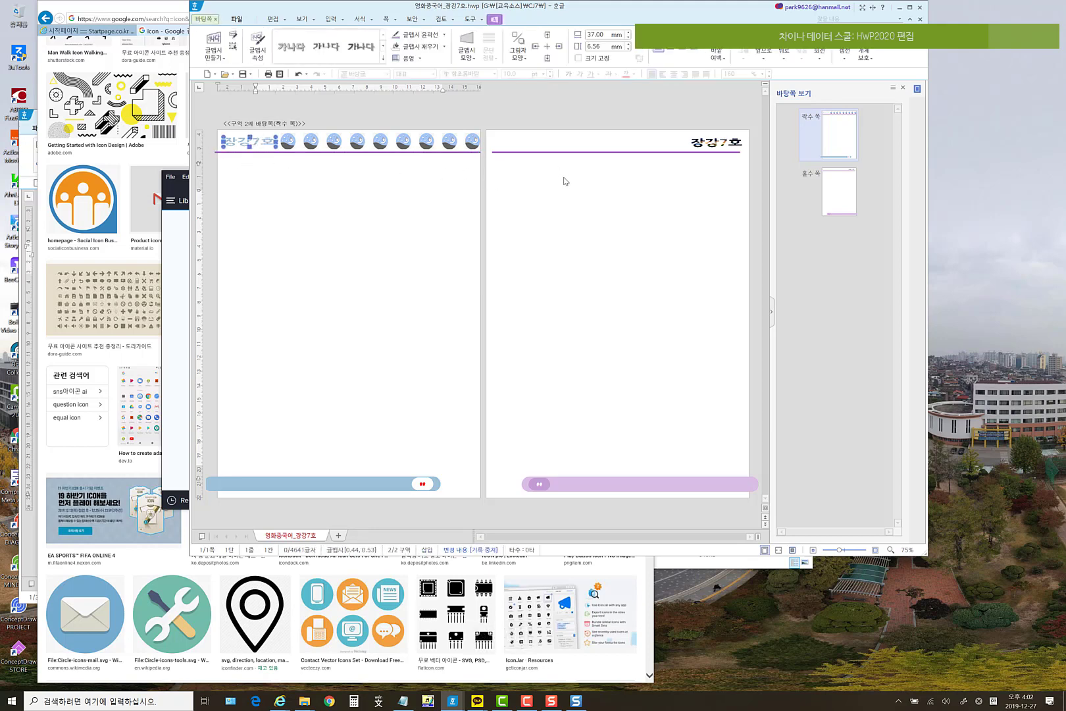
key("Escape")
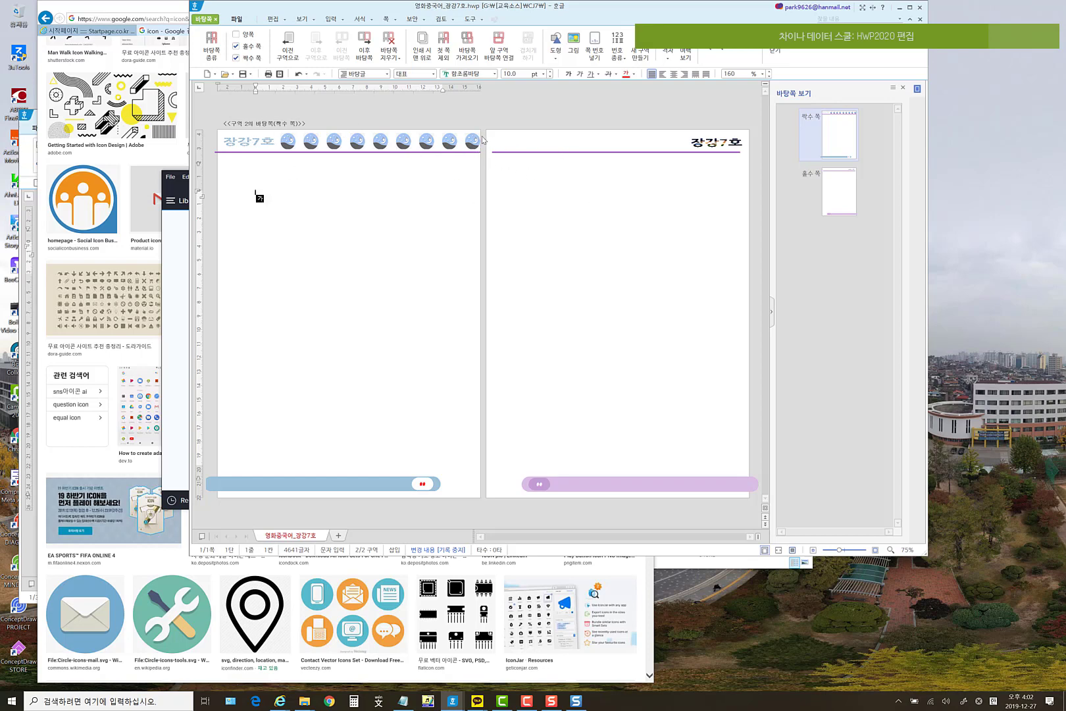
left_click(767, 57)
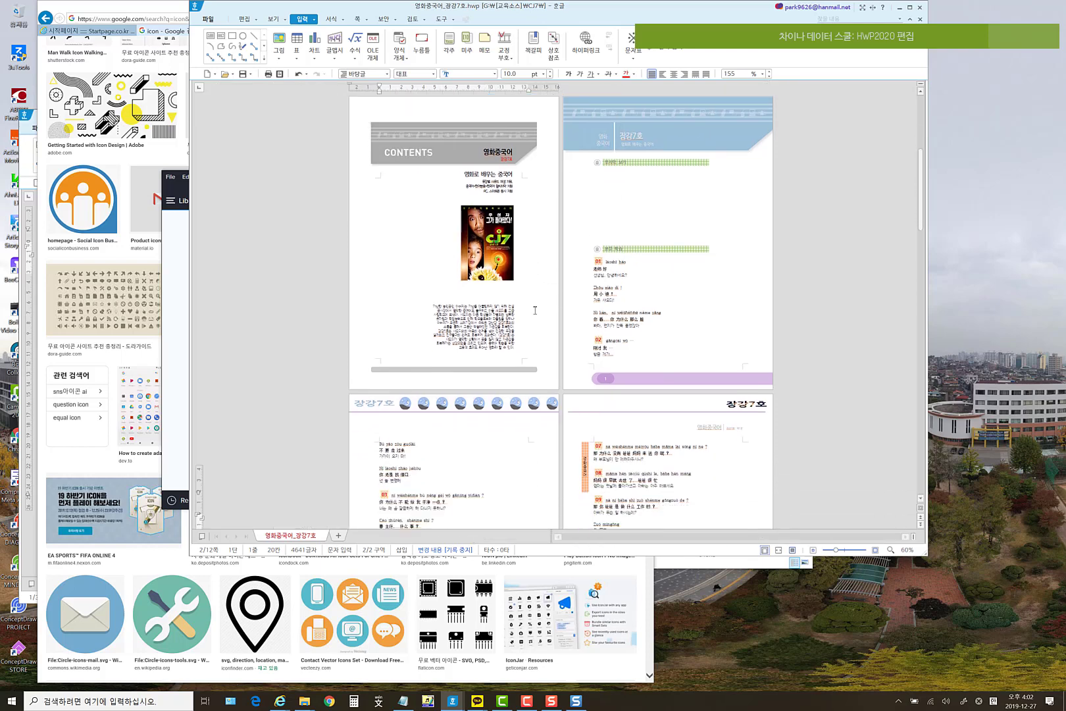
- Examine the document's pages to check the header icon banner, blue title and line on the even pages
scroll(535, 310, "down", 5)
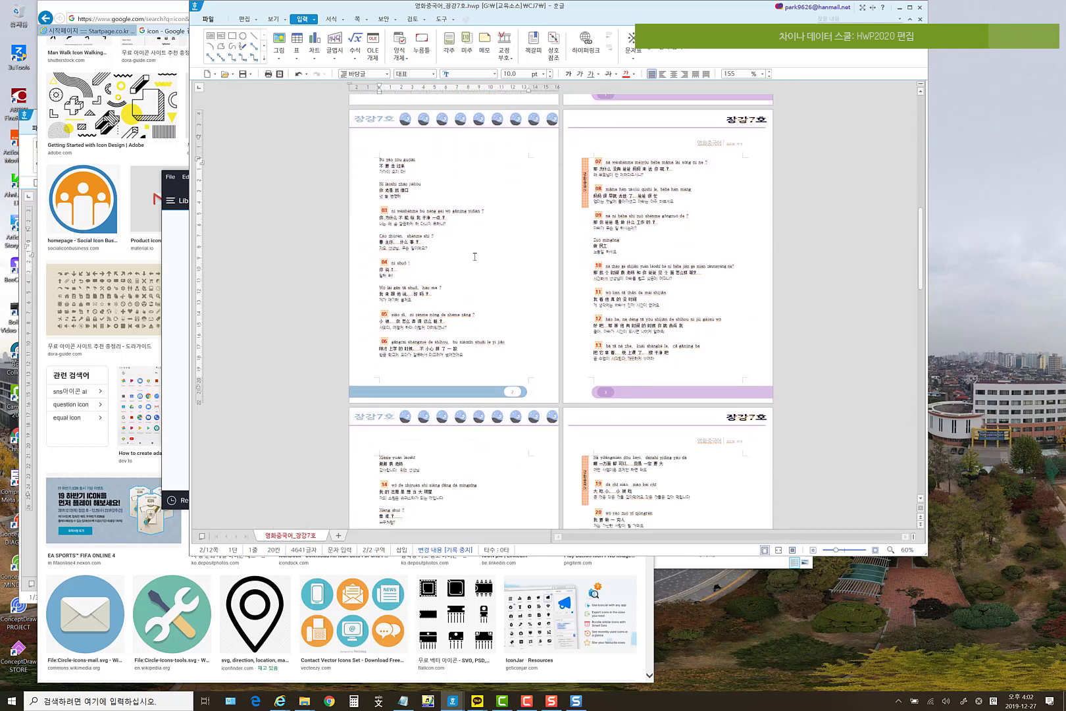
scroll(474, 256, "down", 1)
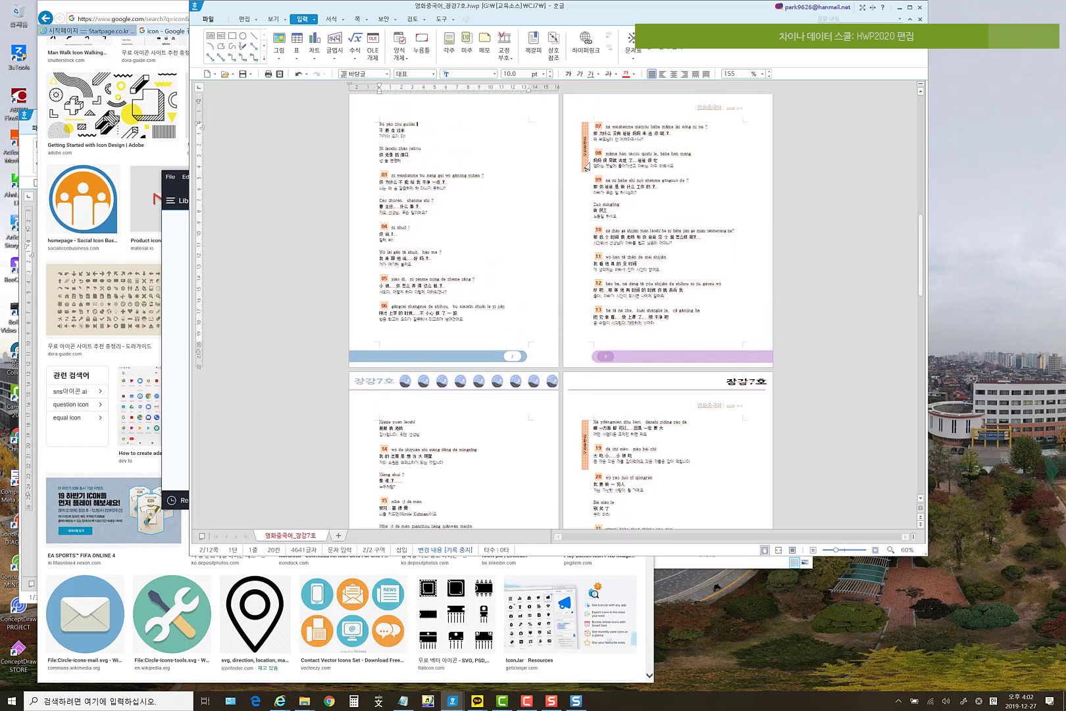
left_click(585, 164)
left_click(629, 199)
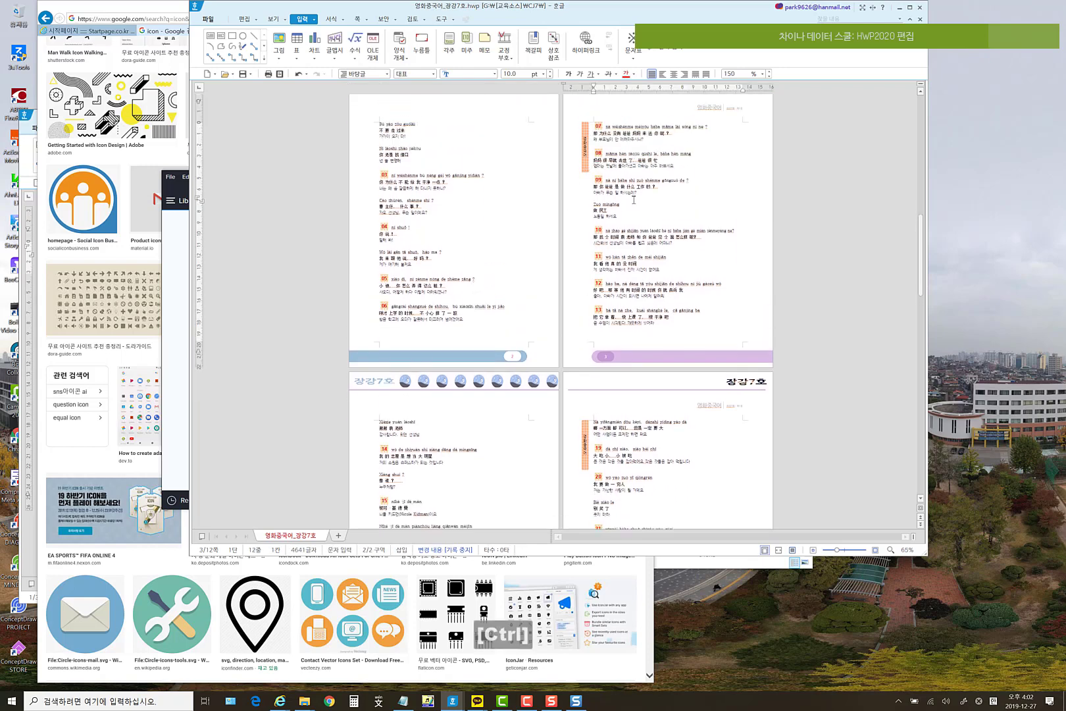
scroll(634, 200, "up", 3)
left_click(589, 176)
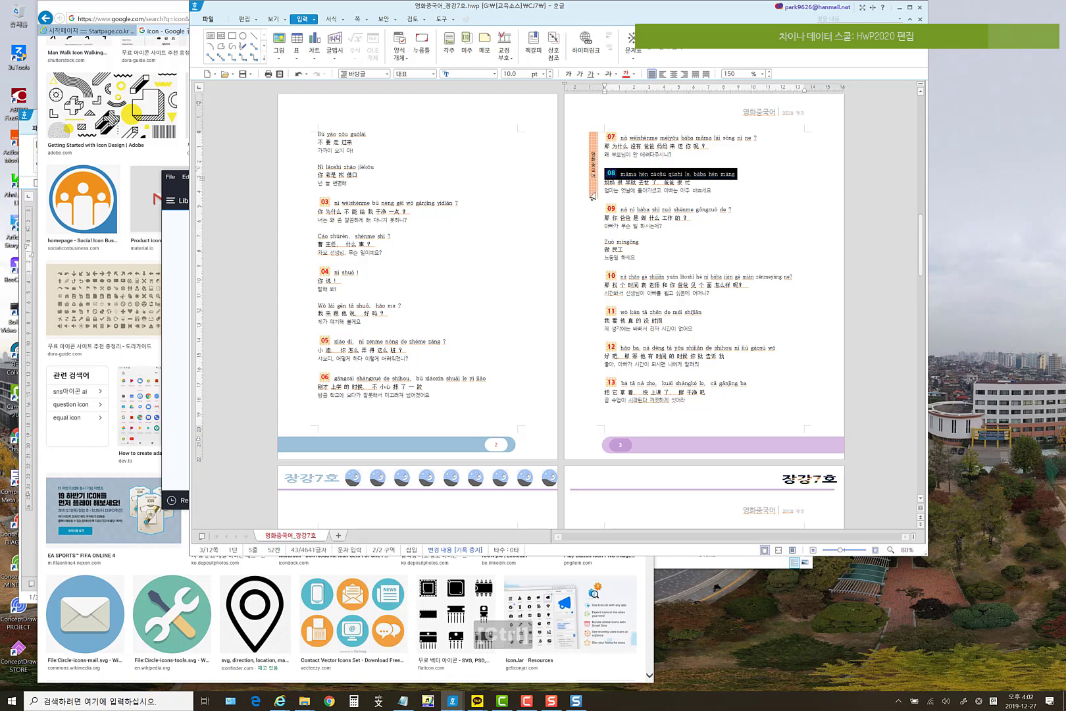
left_click(592, 192)
scroll(706, 196, "up", 3)
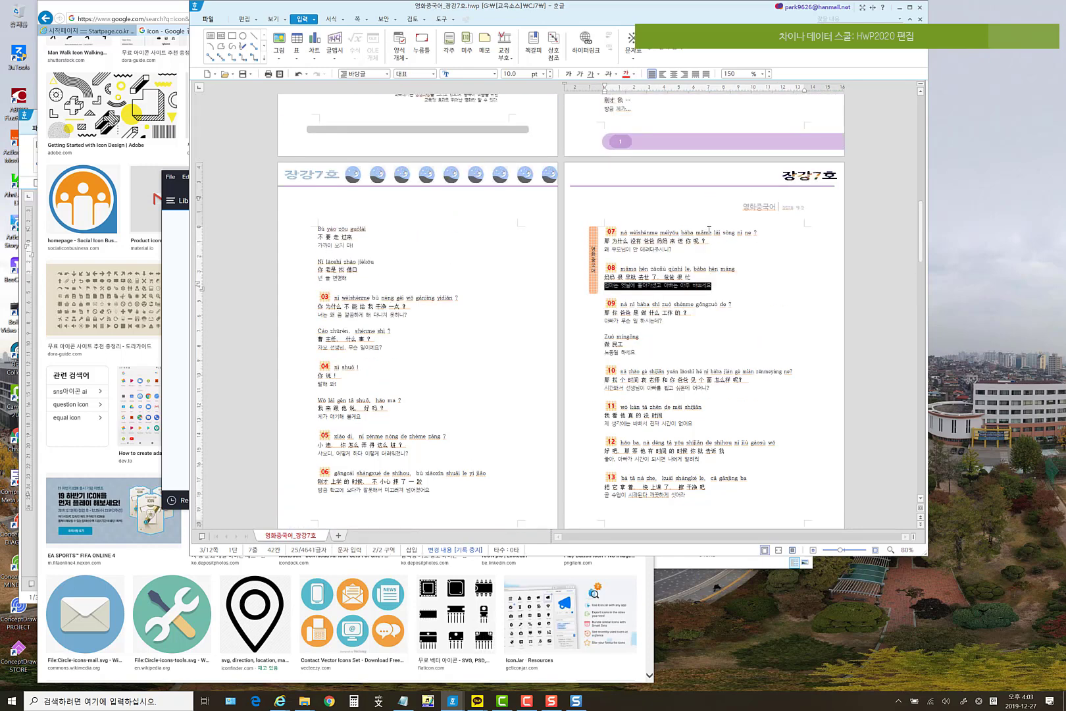
left_click(708, 230)
scroll(717, 250, "up", 3)
scroll(726, 271, "up", 2)
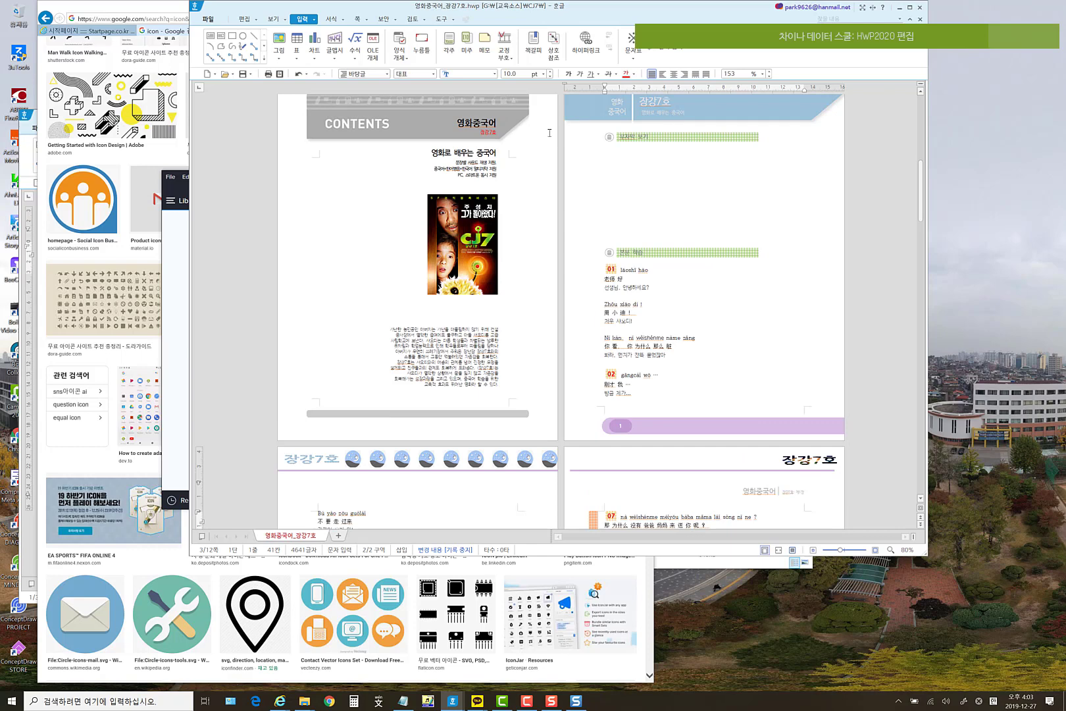
- Show the control codes and open the odd-page (홀수 쪽) header for editing from its code on the 장강7호 lesson page
left_click(274, 20)
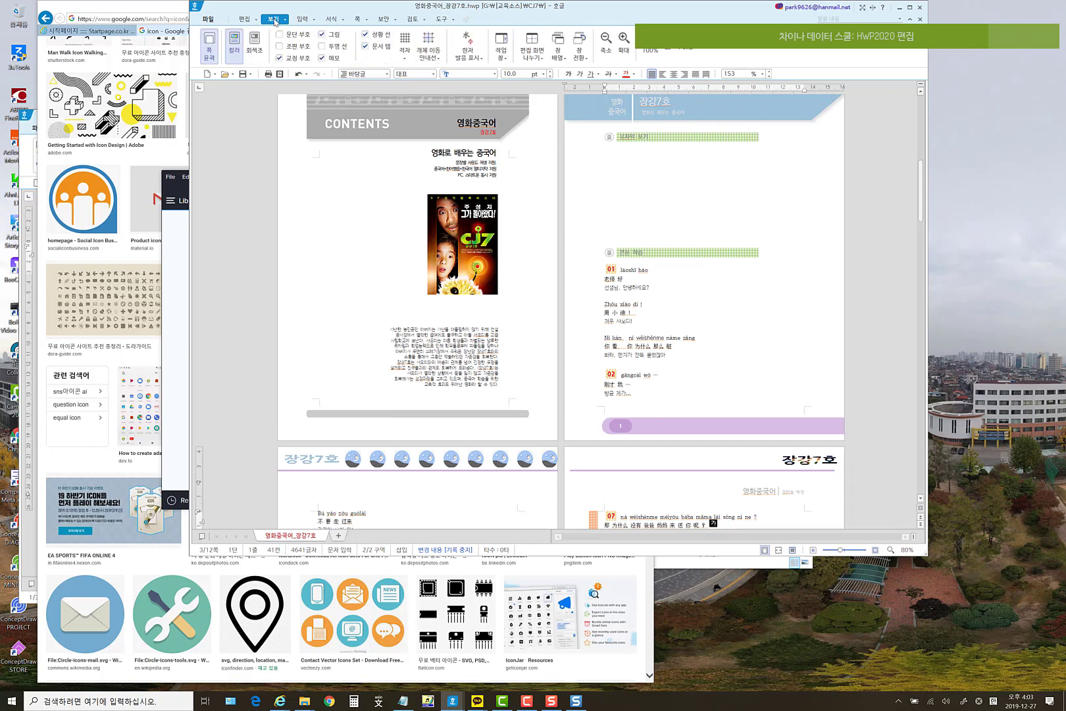
left_click(289, 47)
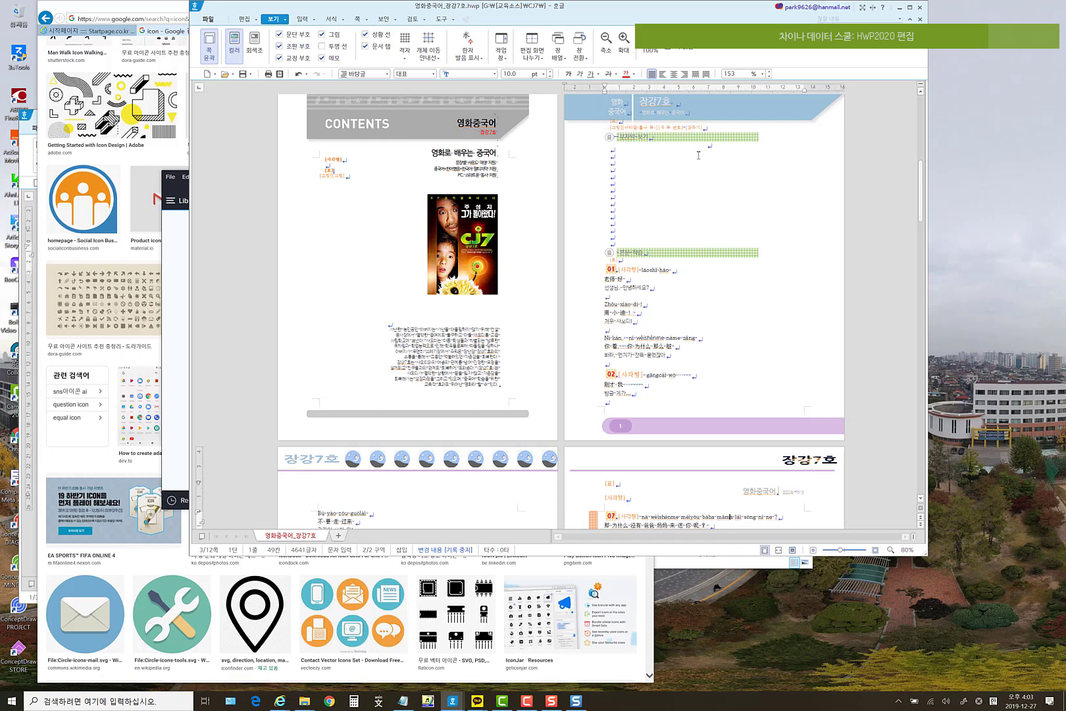
left_click(668, 152)
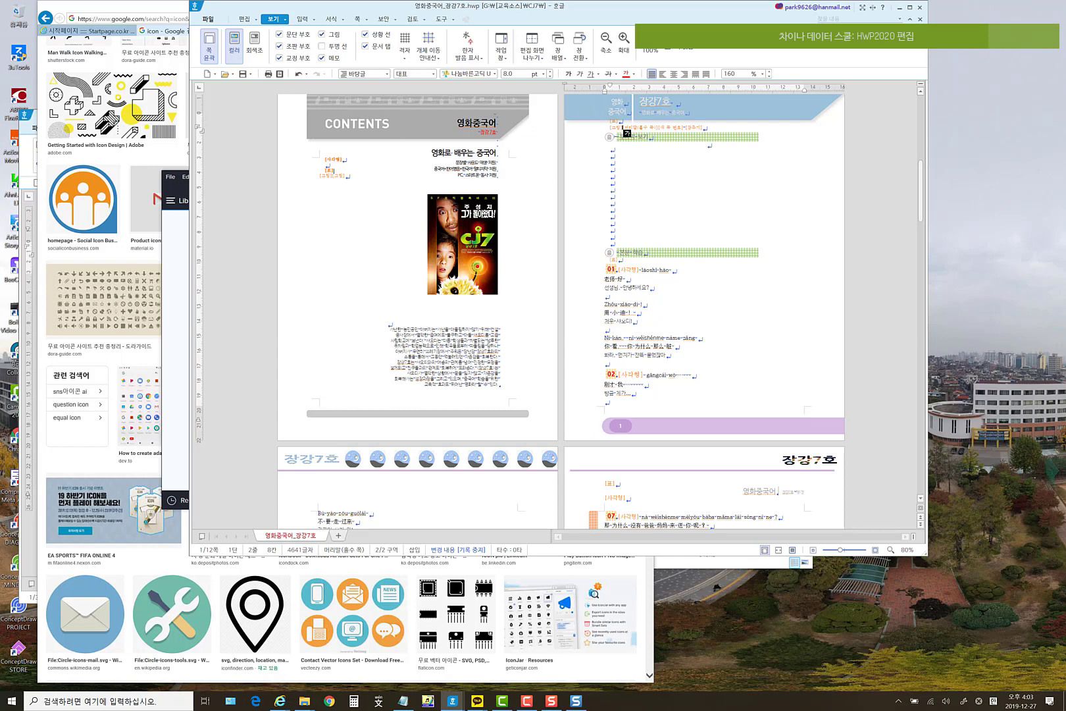
key("ctrl")
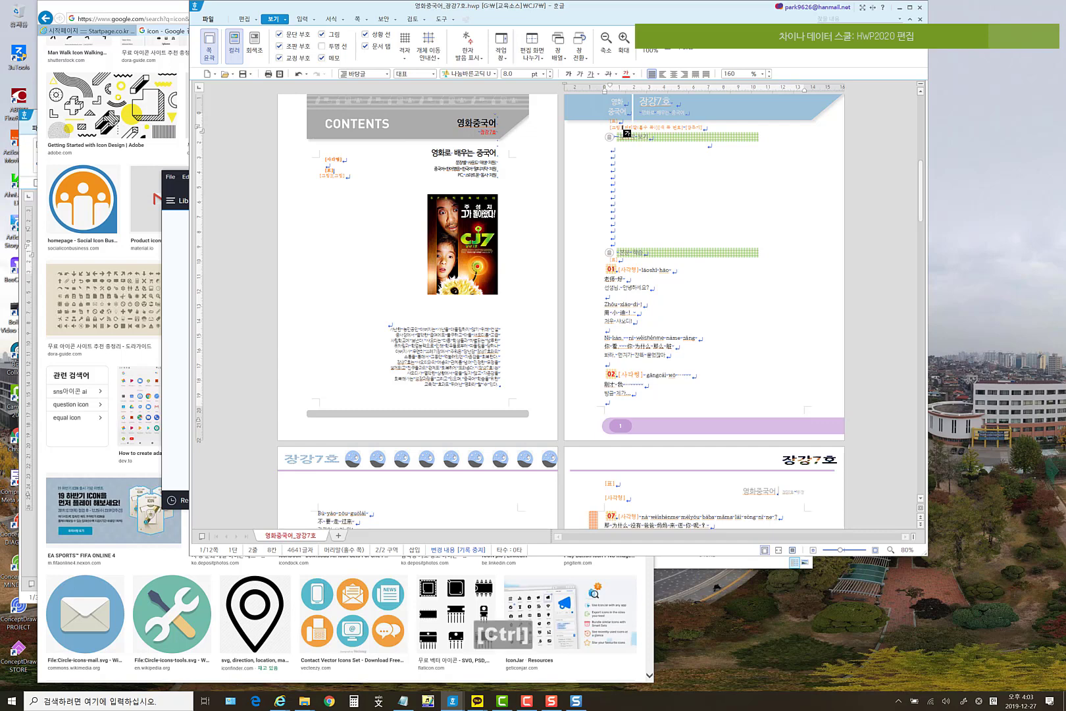
key("ctrl+n")
key("h")
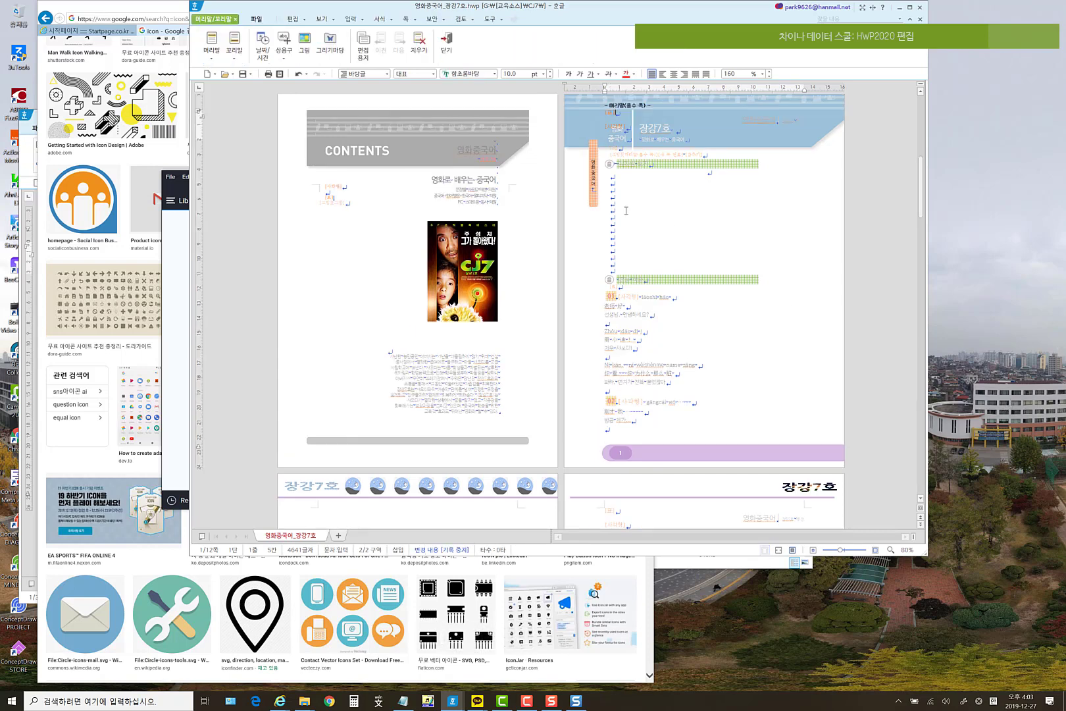
- Inspect the orange vertical text box inside the odd-page header and close header editing
left_click(606, 174)
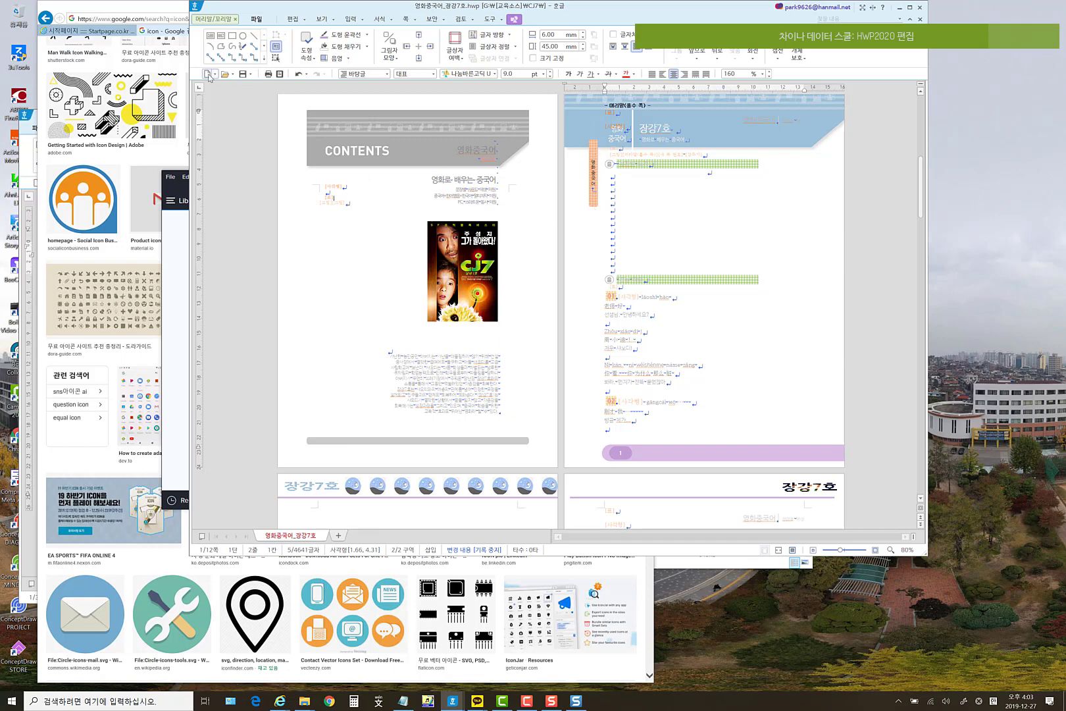
left_click(214, 19)
left_click(449, 47)
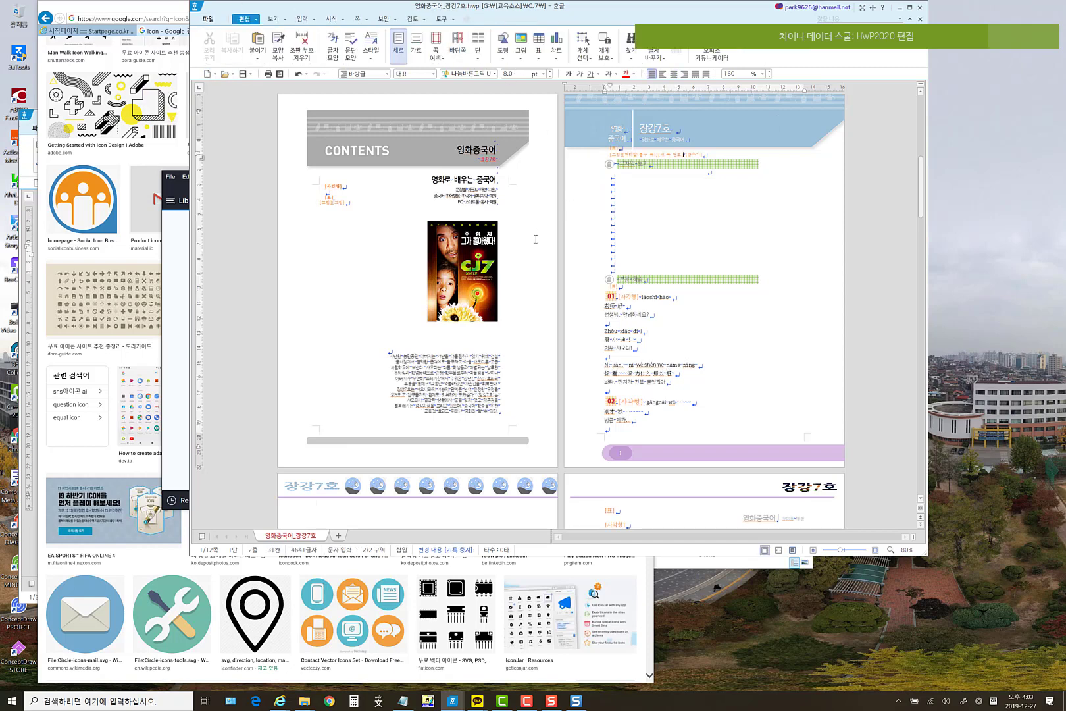
- Switch to the 빈 문서 2 document, place the cursor below the cover page's title and reposition its window
mouse_move(453, 701)
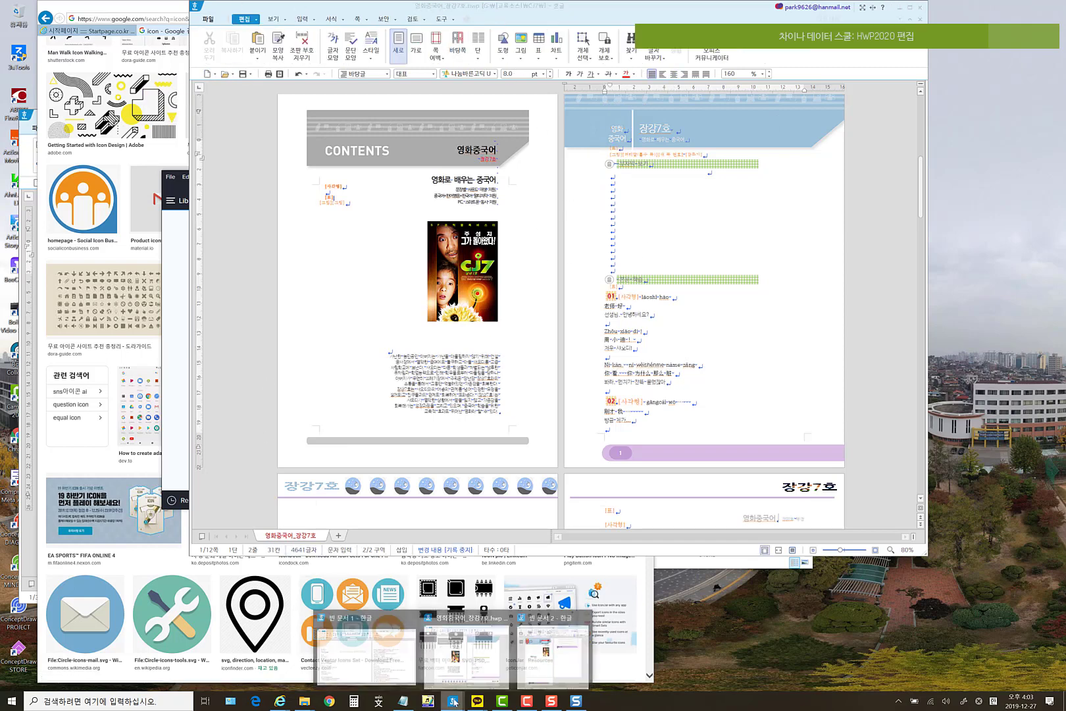
left_click(552, 671)
left_click(321, 338)
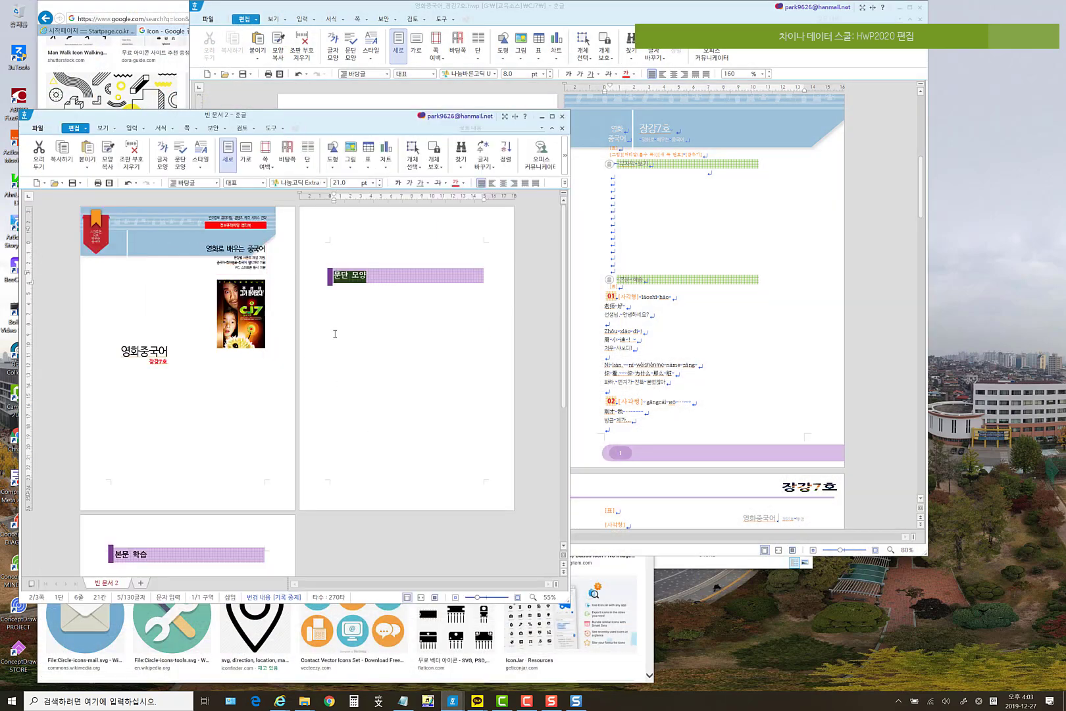
left_click(163, 396)
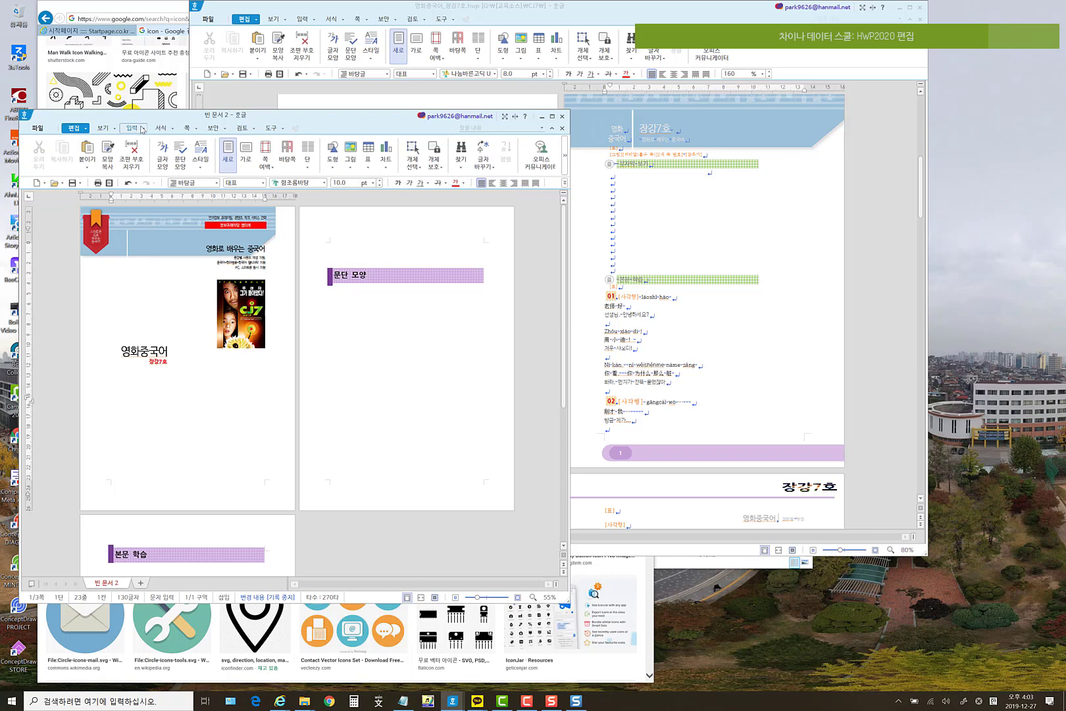
left_click_drag(141, 129, 187, 84)
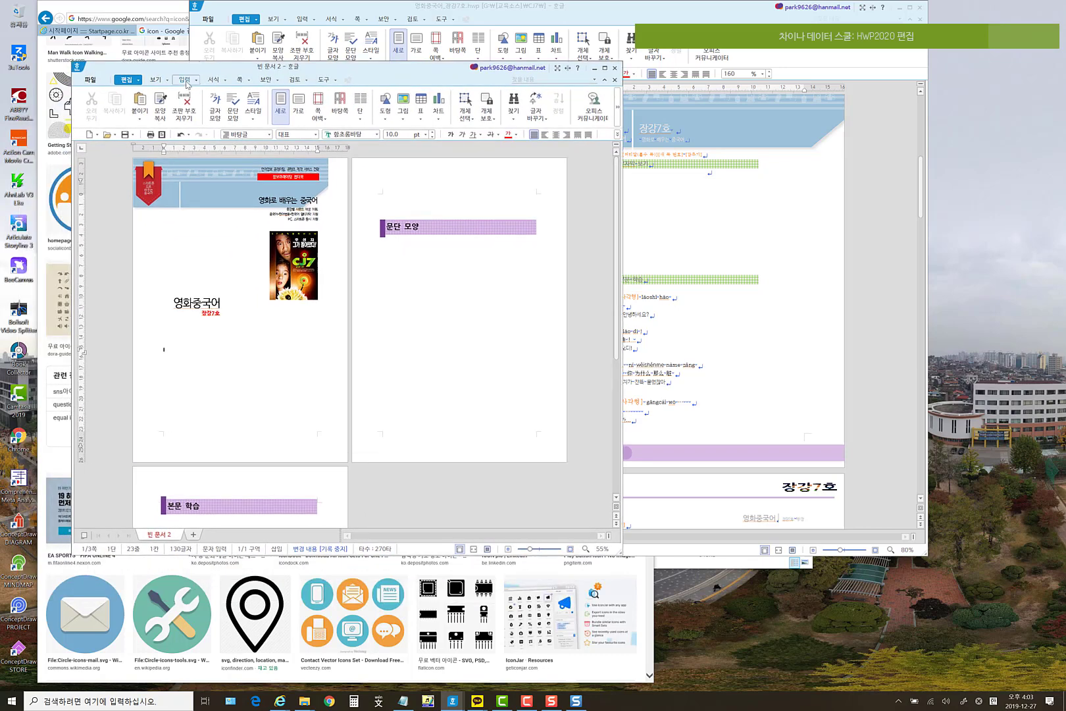
- Draw a vertical text box about 25 × 95 mm below the cover title and enter 영화 중국어 in it
left_click(185, 80)
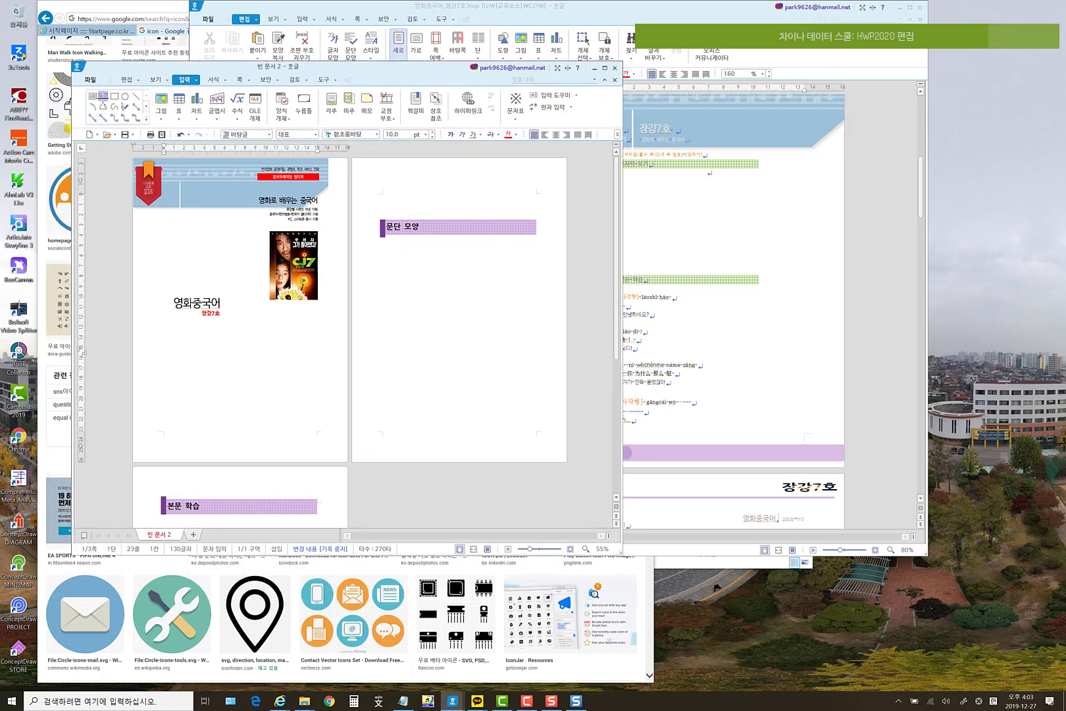
left_click(104, 97)
left_click_drag(166, 325, 192, 424)
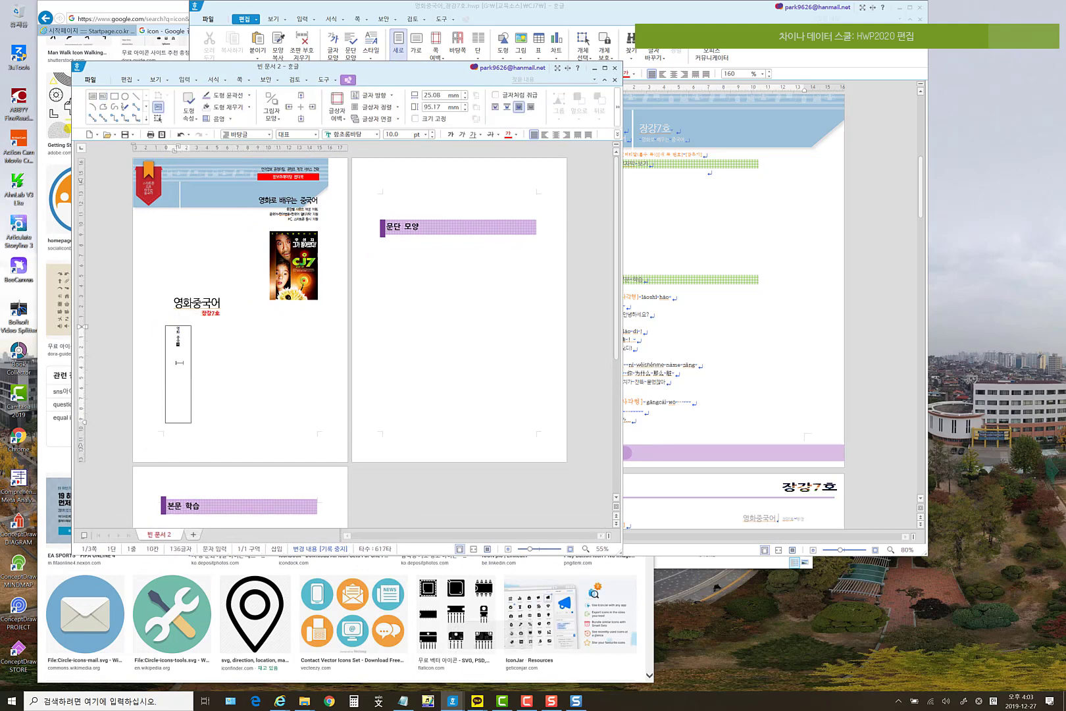
- Format the vertical text box's text in 나눔고딕 Extra at 11 pt and centre it
key("ctrl+a")
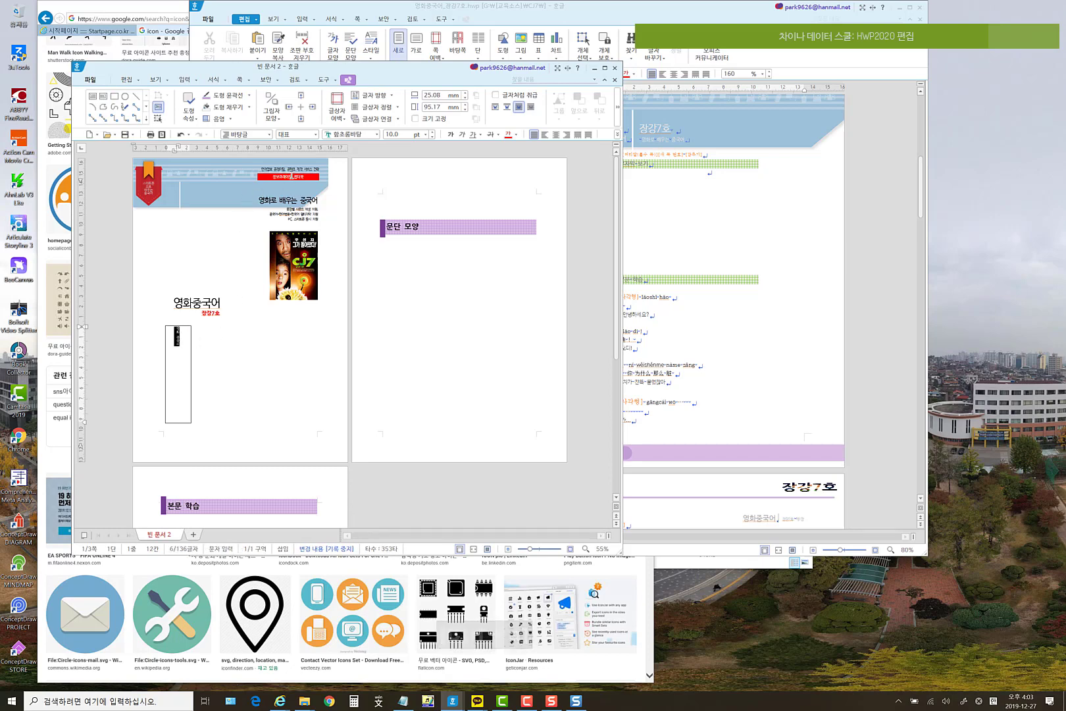
left_click(376, 136)
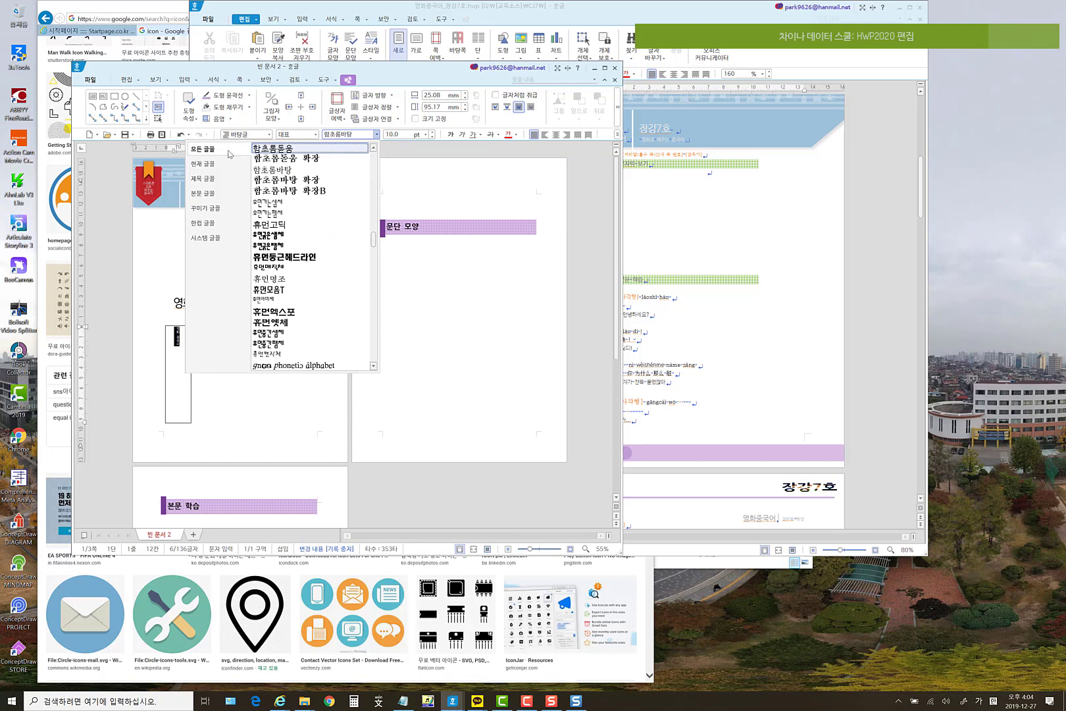
left_click_drag(374, 244, 374, 158)
left_click(327, 152)
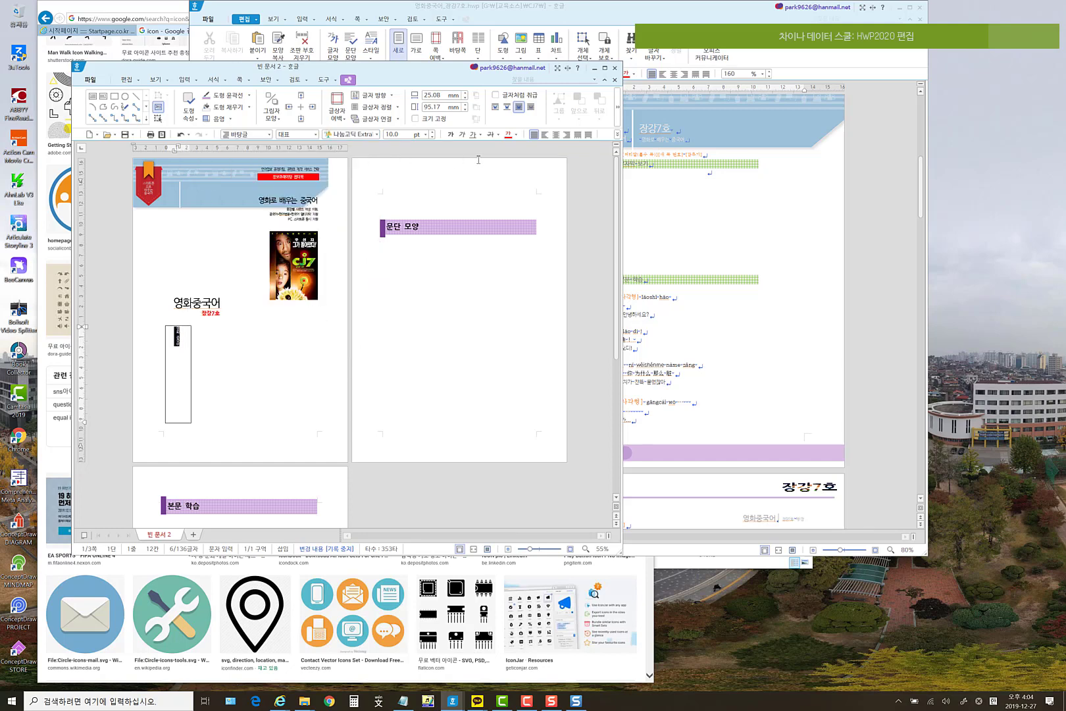
left_click(557, 135)
left_click(432, 132)
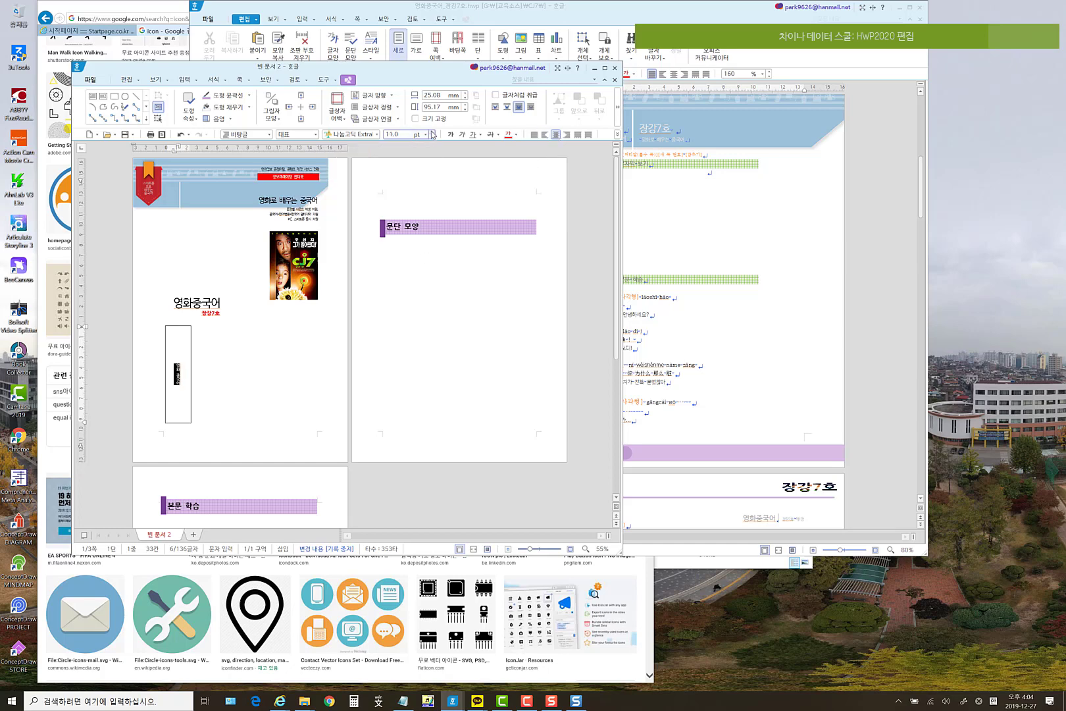
- Resize the vertical text box to about 12.9 mm wide and 80.1 mm high
left_click(192, 380)
left_click_drag(191, 375, 179, 376)
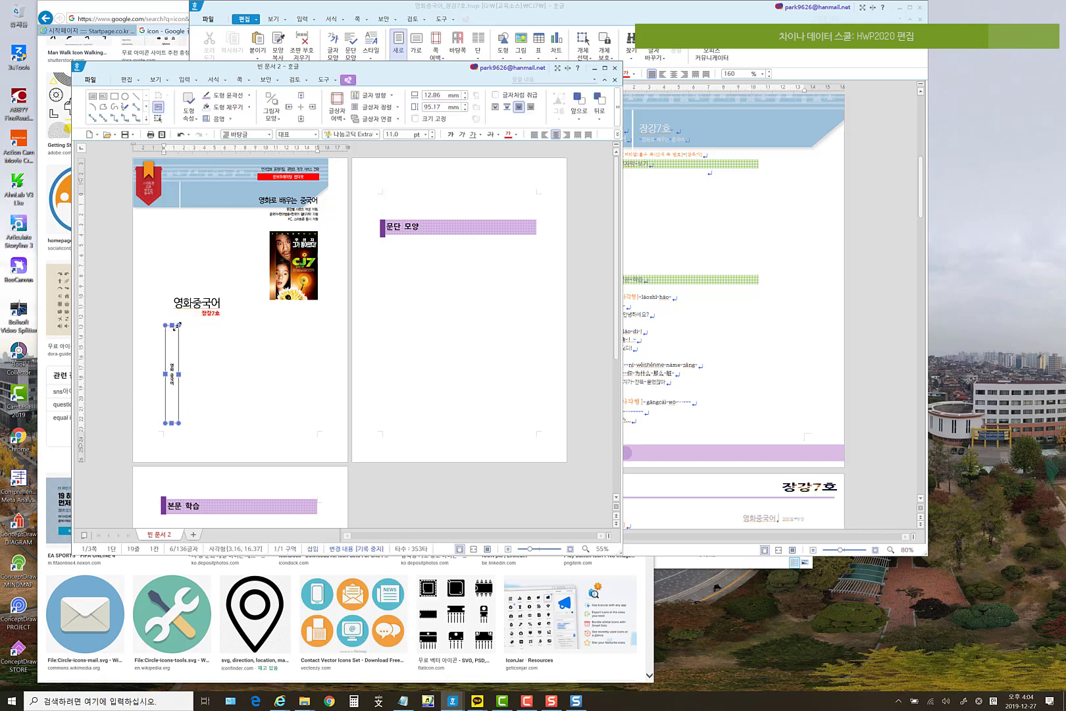
left_click_drag(174, 322, 174, 341)
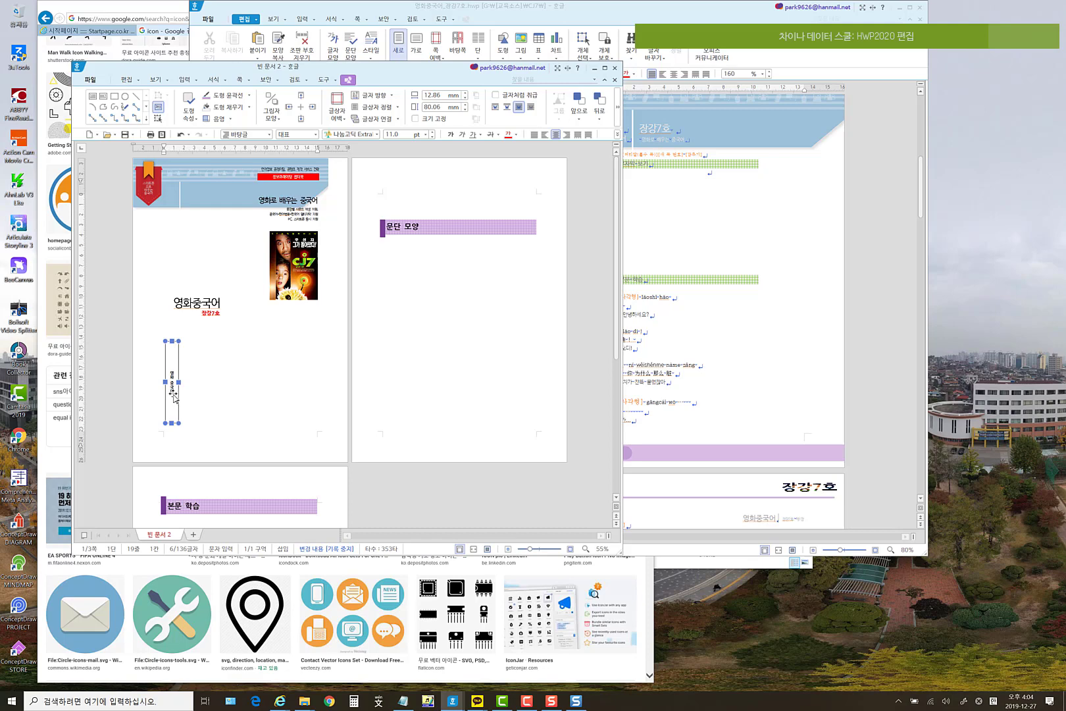
double_click(173, 393)
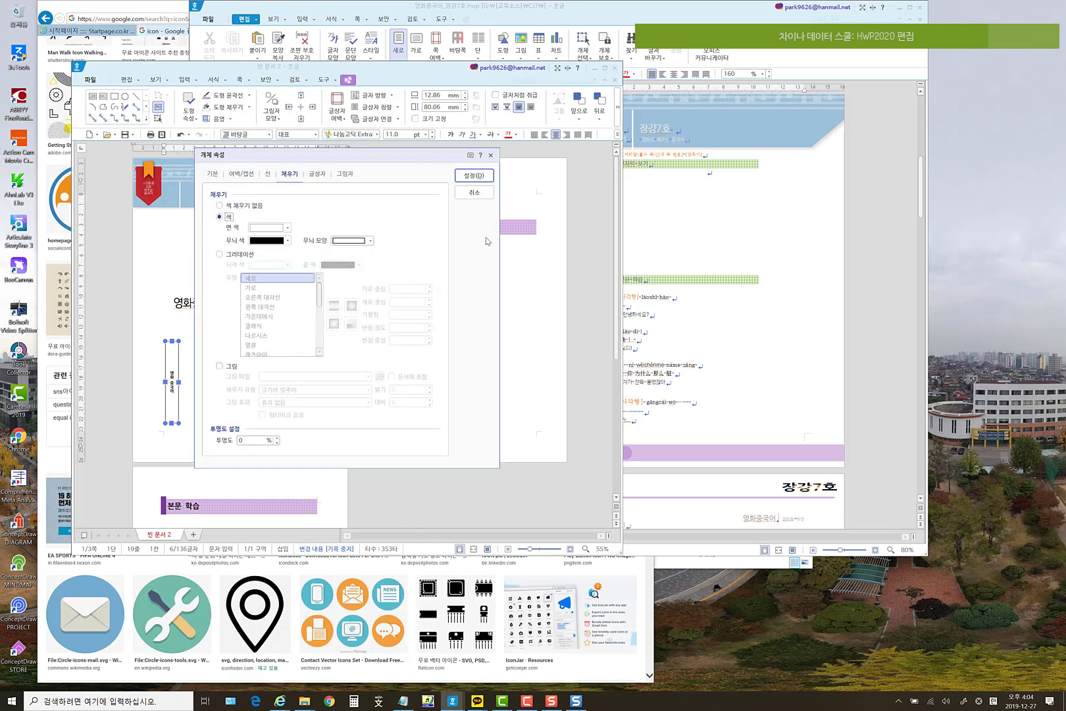
left_click(475, 197)
- Extend the vertical text box's wording to read 영화 중국어: 장강7호
left_click(171, 393)
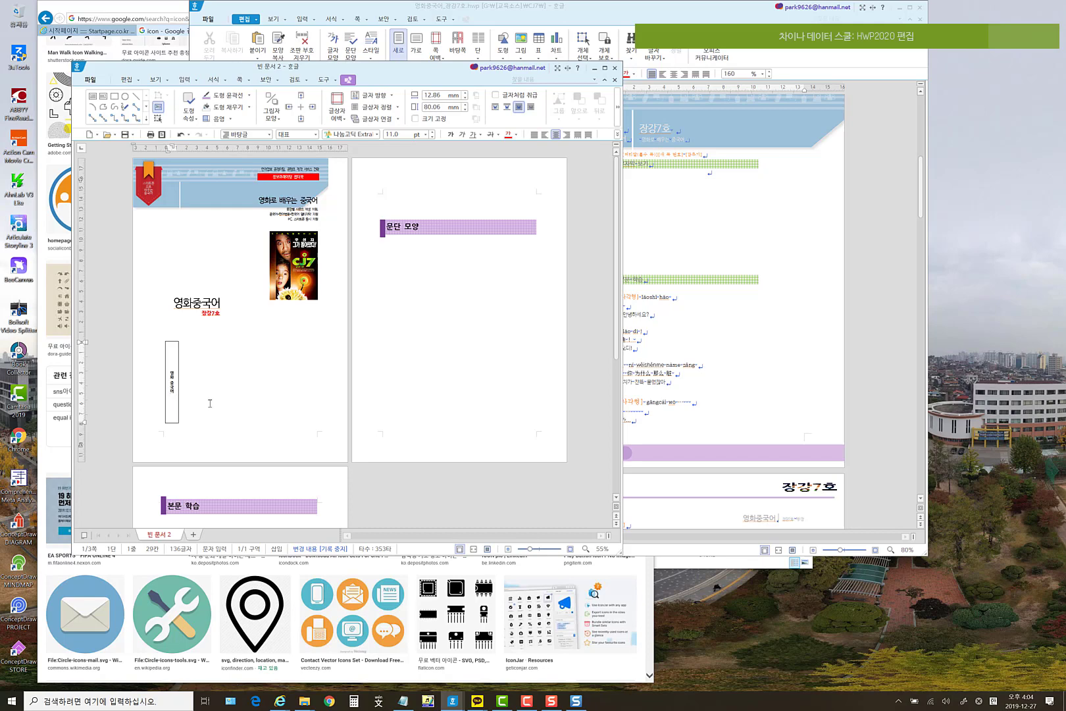
key("shift")
type(":")
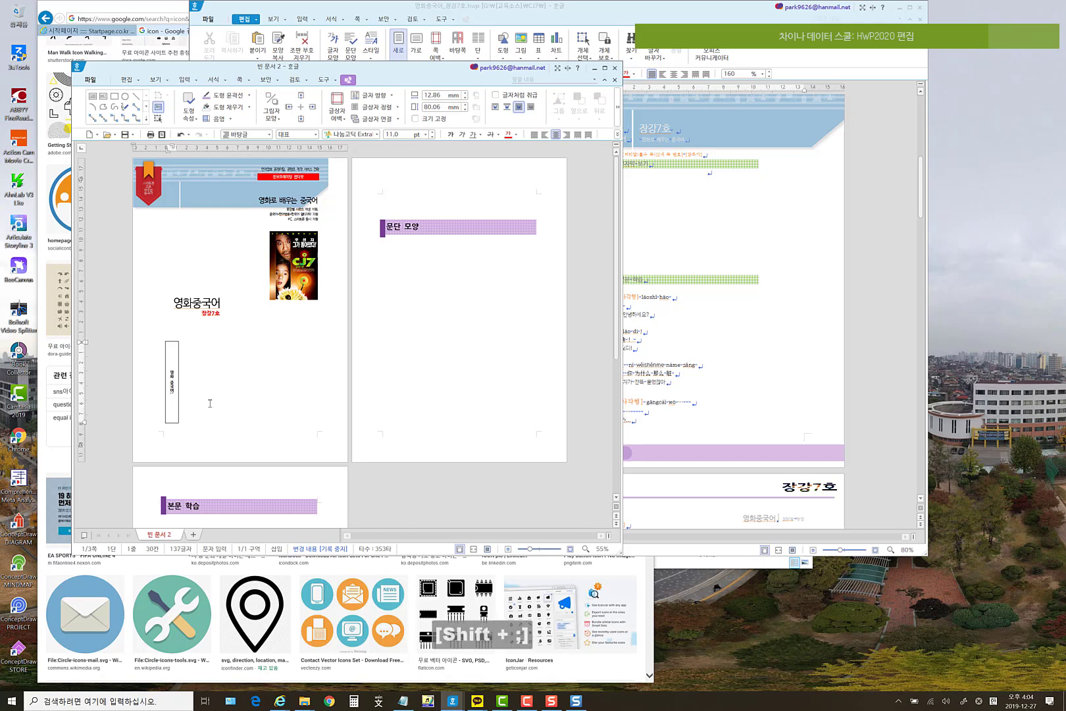
type(" 장강")
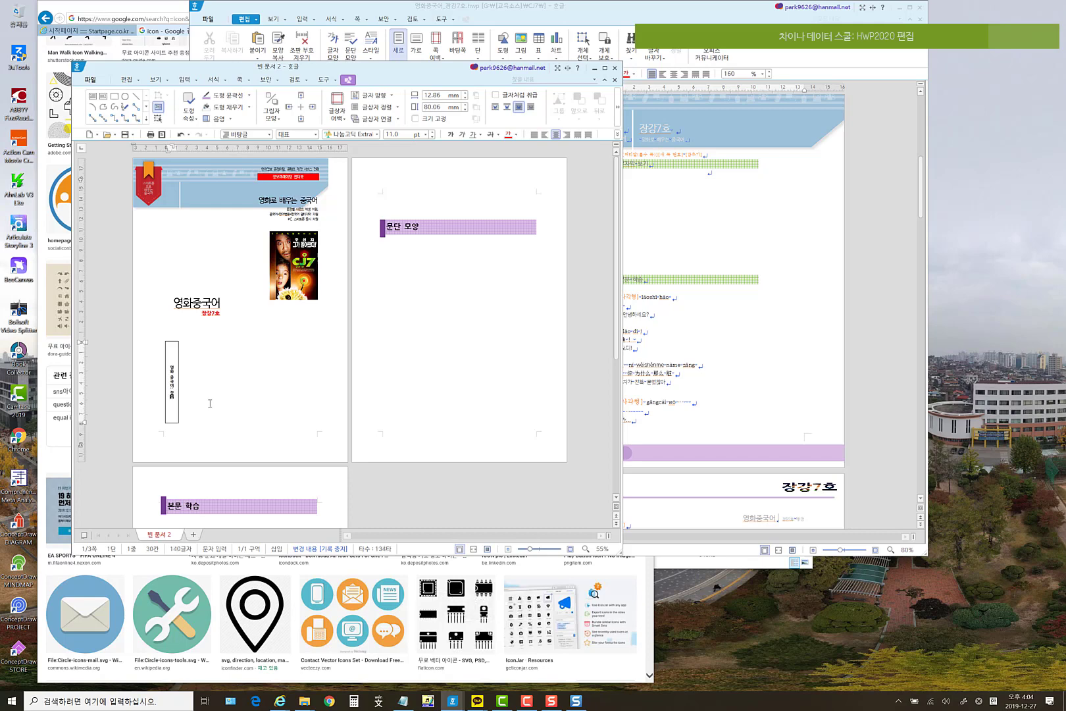
type("7호")
- Give the vertical text box a custom corner curvature (곡률 지정) of 5%
key("ctrl")
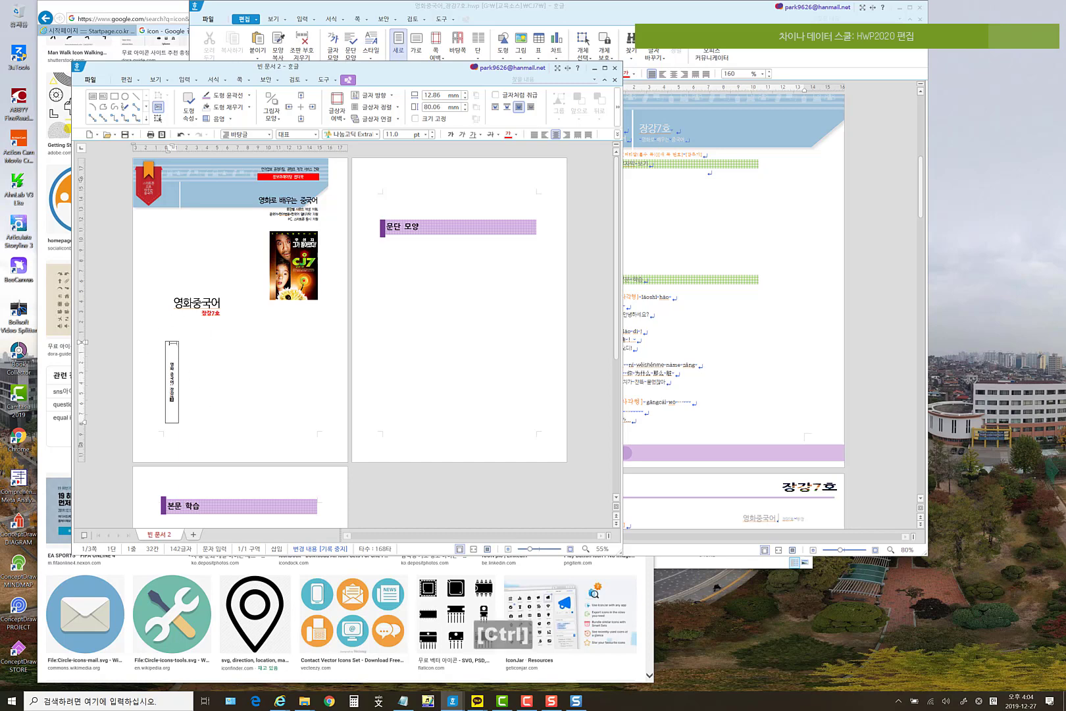
left_click(173, 343)
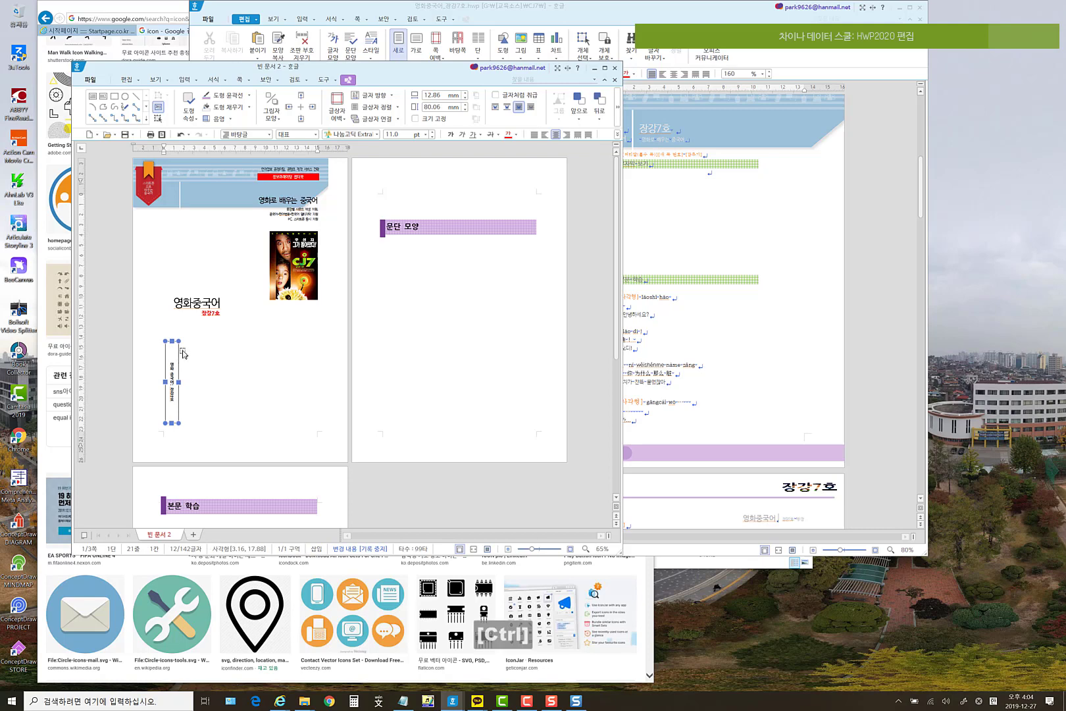
scroll(188, 360, "up", 3, "ctrl")
scroll(214, 382, "down", 4)
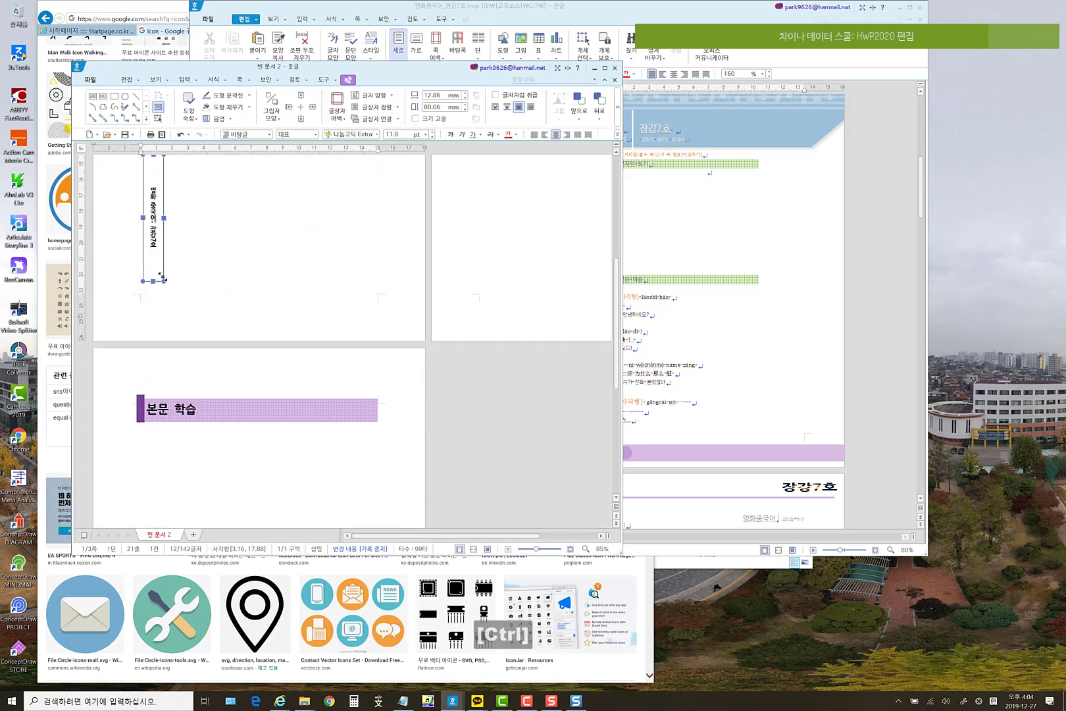
scroll(155, 262, "up", 2)
right_click(154, 269)
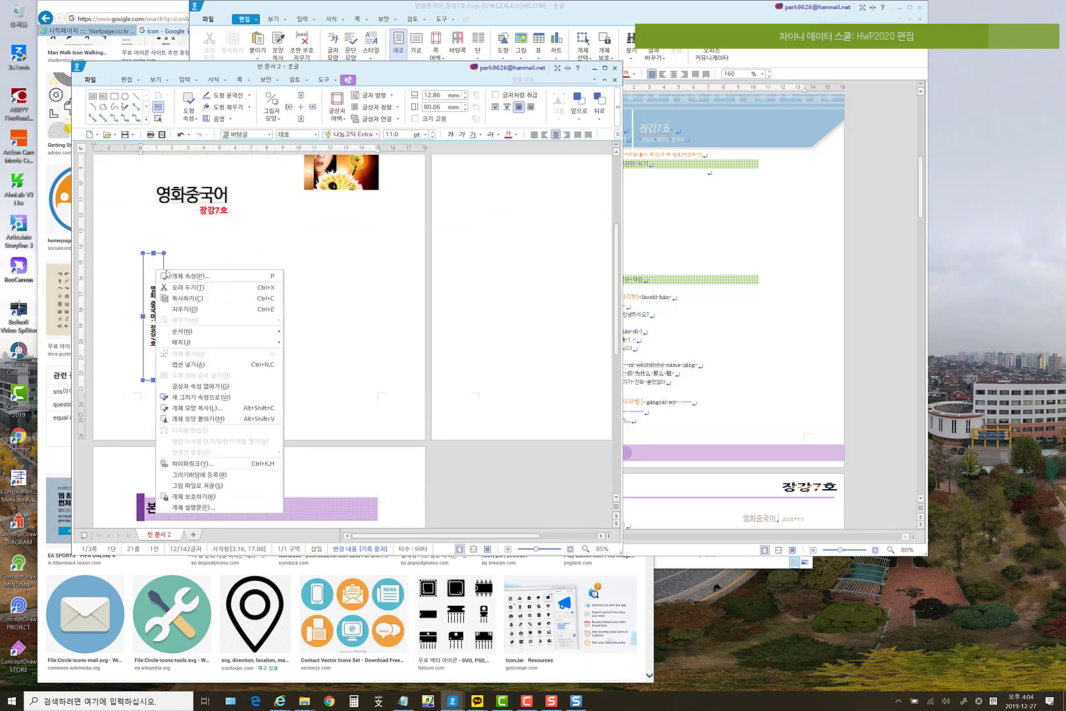
left_click(187, 277)
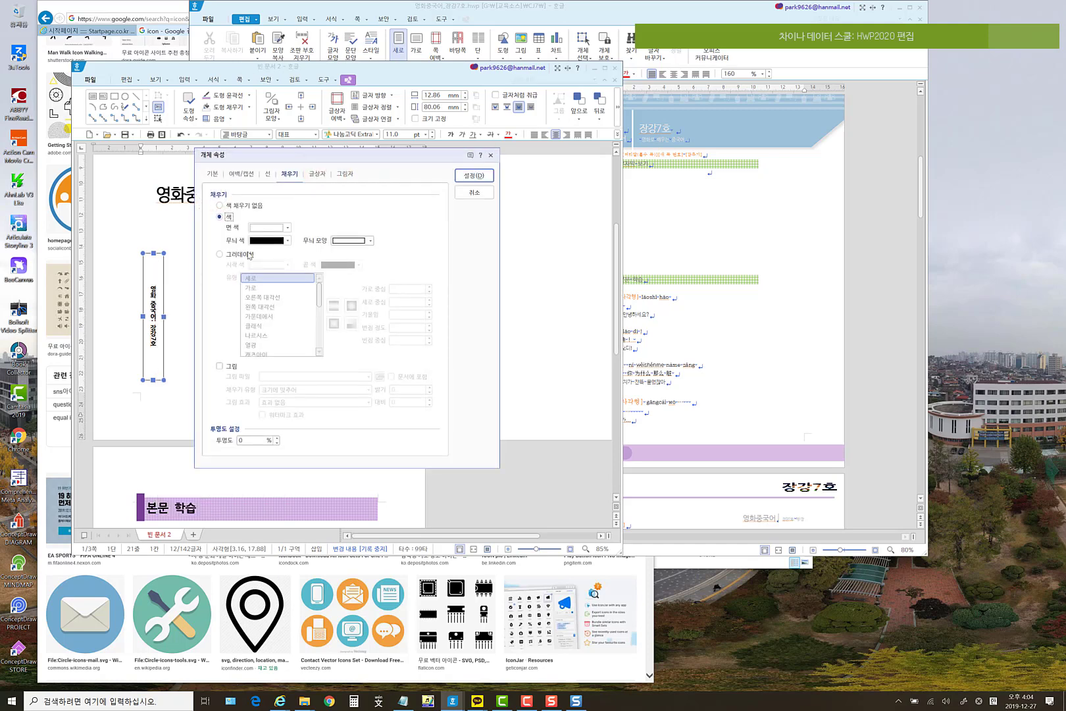
left_click(267, 175)
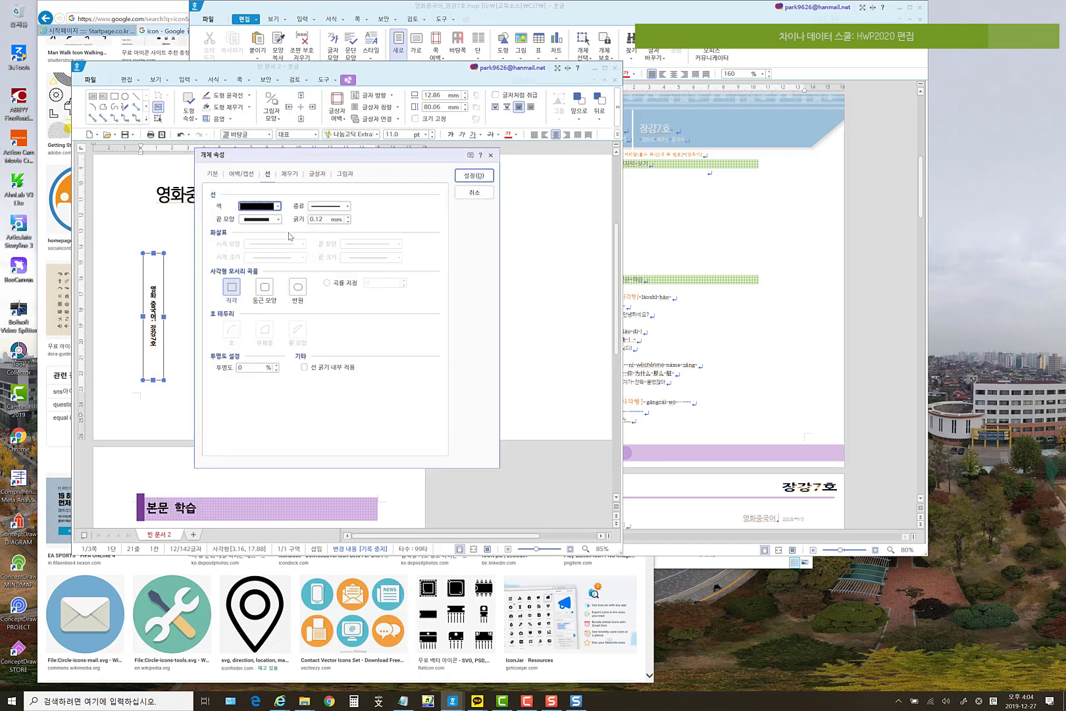
left_click(269, 297)
left_click(326, 283)
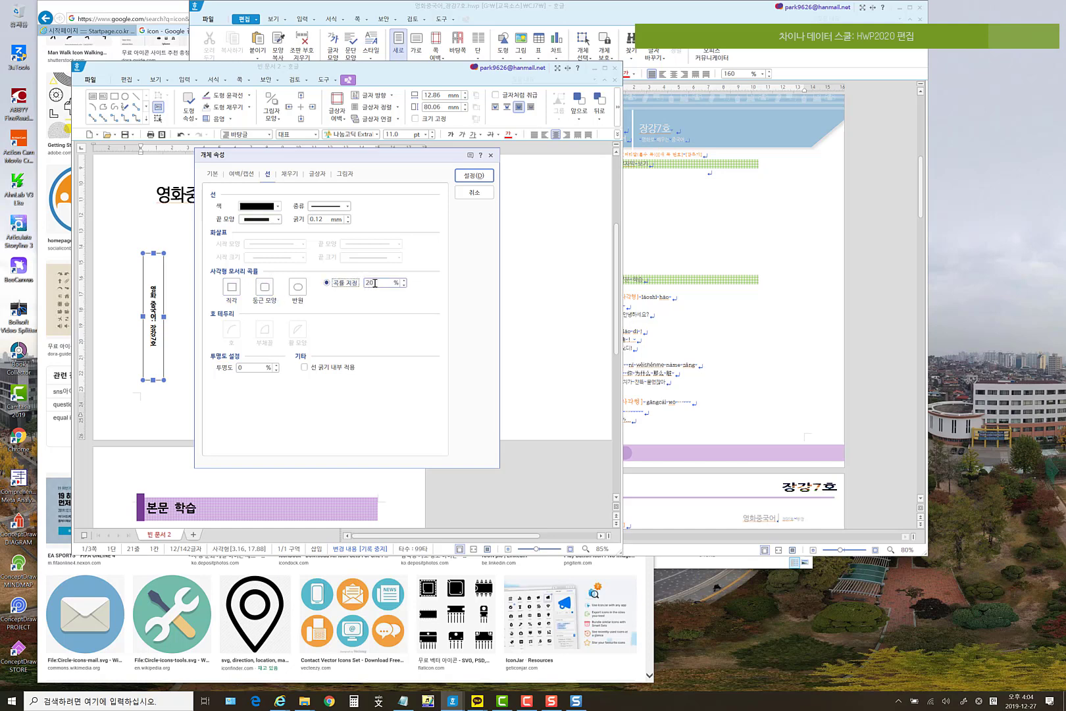
left_click(365, 283)
type("5")
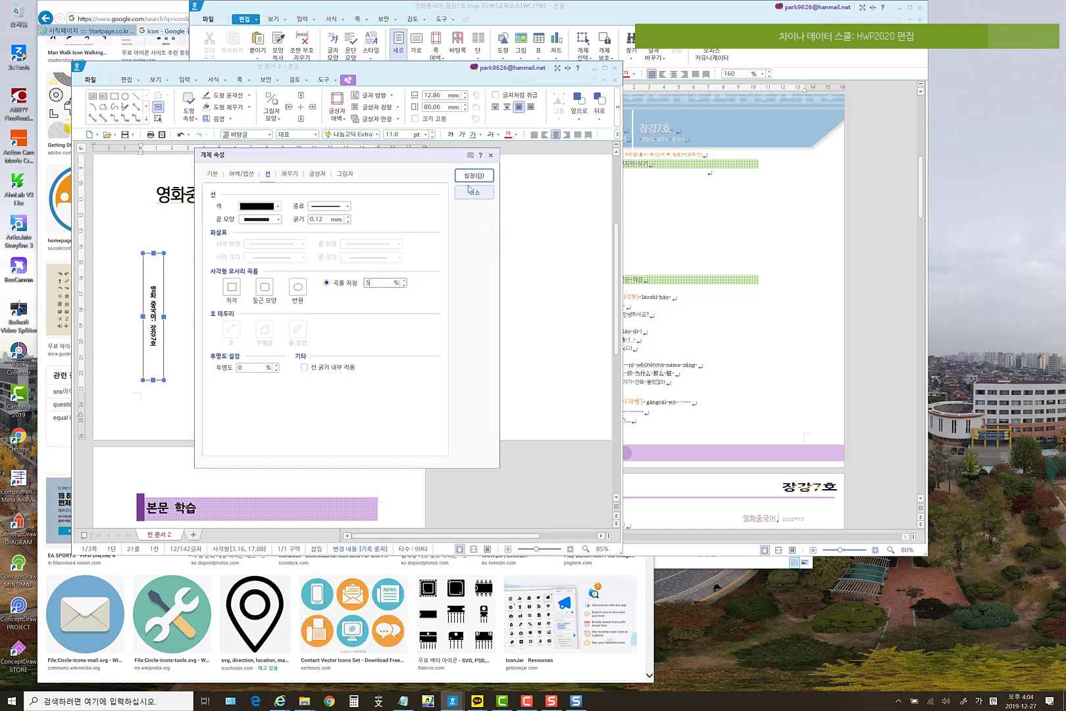
left_click(468, 175)
- Increase the vertical text box's custom corner curvature in its object properties so the corners look more rounded
left_click(264, 302)
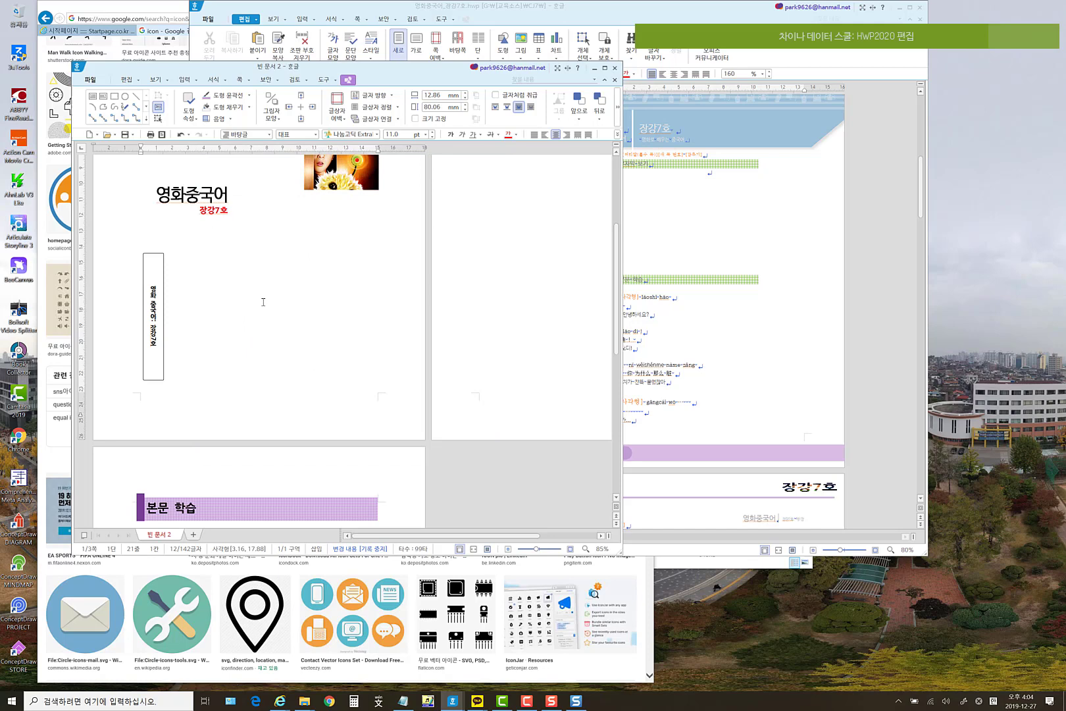
left_click(156, 258)
right_click(161, 259)
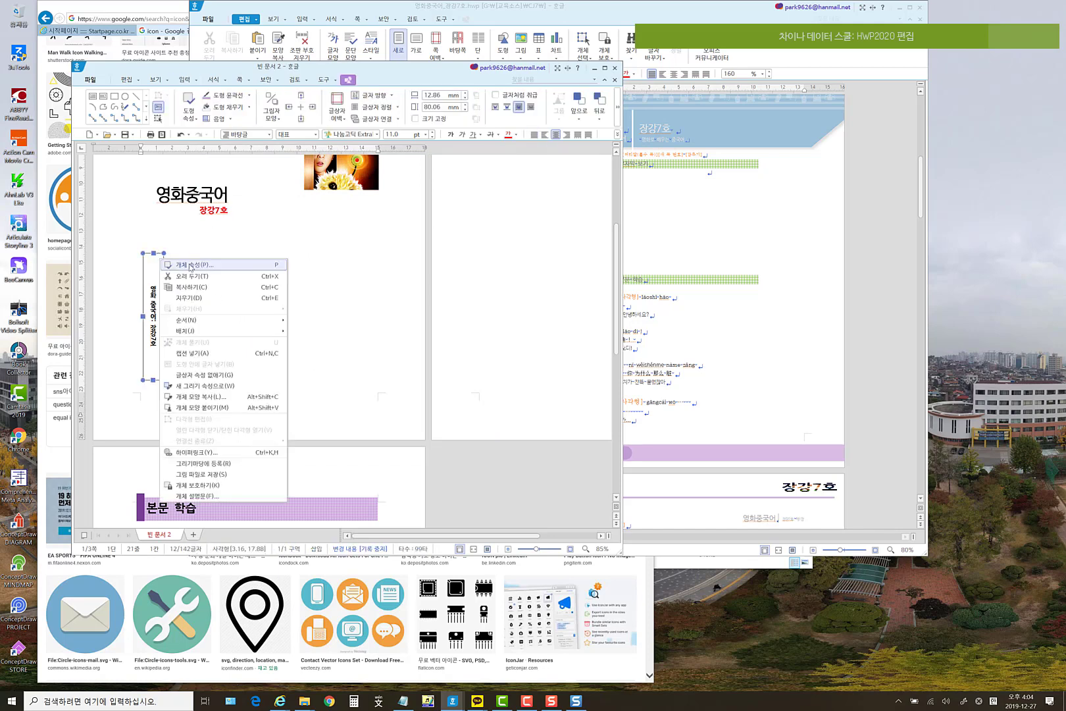
left_click(200, 266)
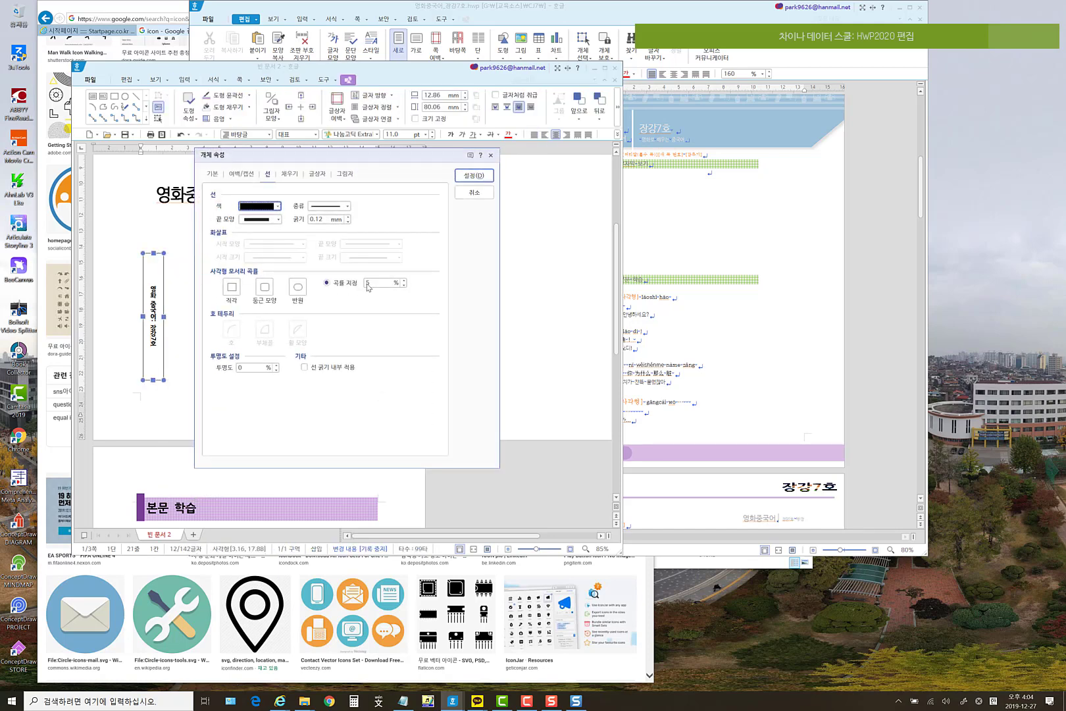
left_click(368, 285)
left_click(473, 175)
left_click(297, 273)
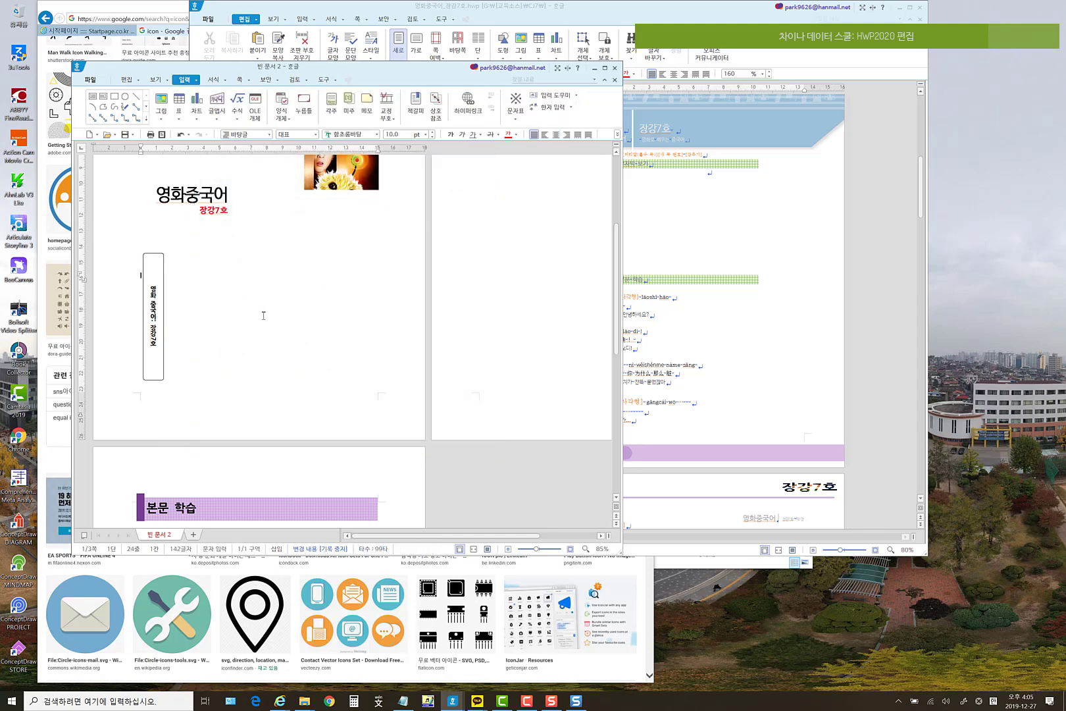
- Shorten the vertical text box to about 68.4 mm high and fill it with pale purple under a medium purple grid pattern
scroll(263, 290, "down", 1)
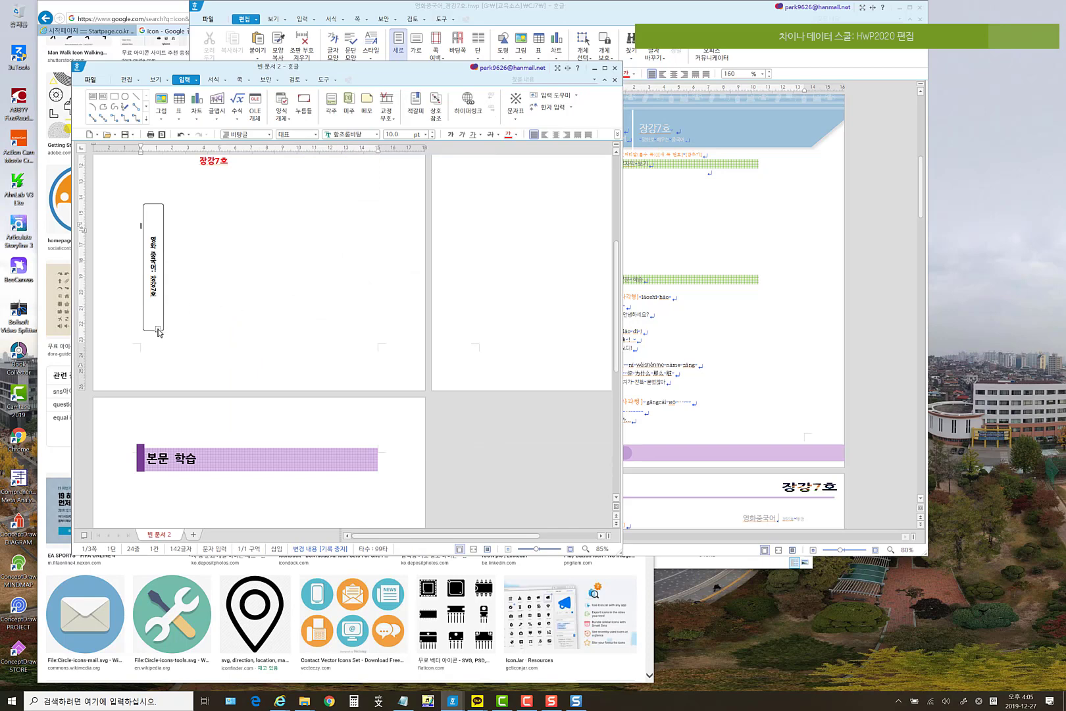
left_click_drag(155, 208, 155, 223)
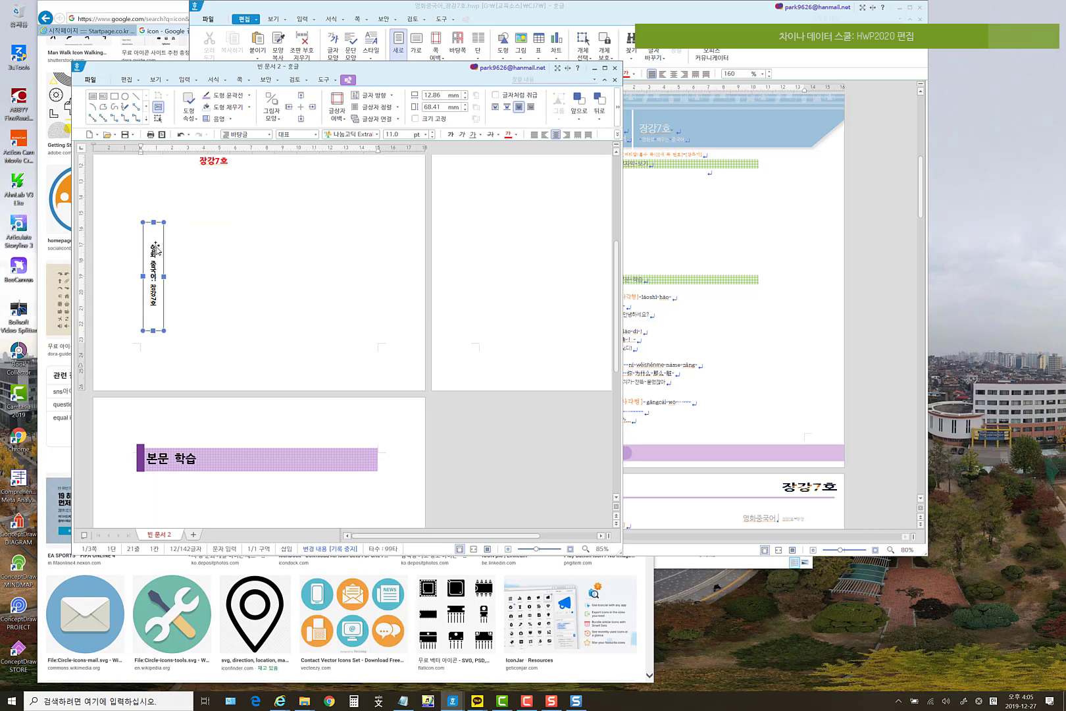
right_click(154, 247)
left_click(190, 255)
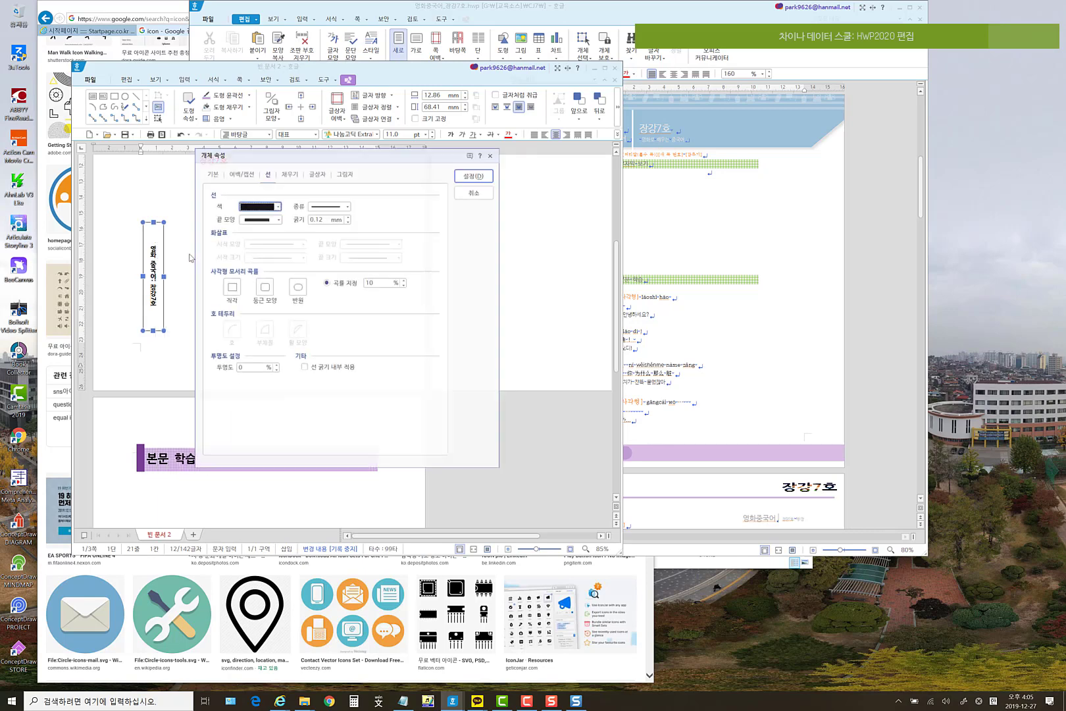
left_click(288, 174)
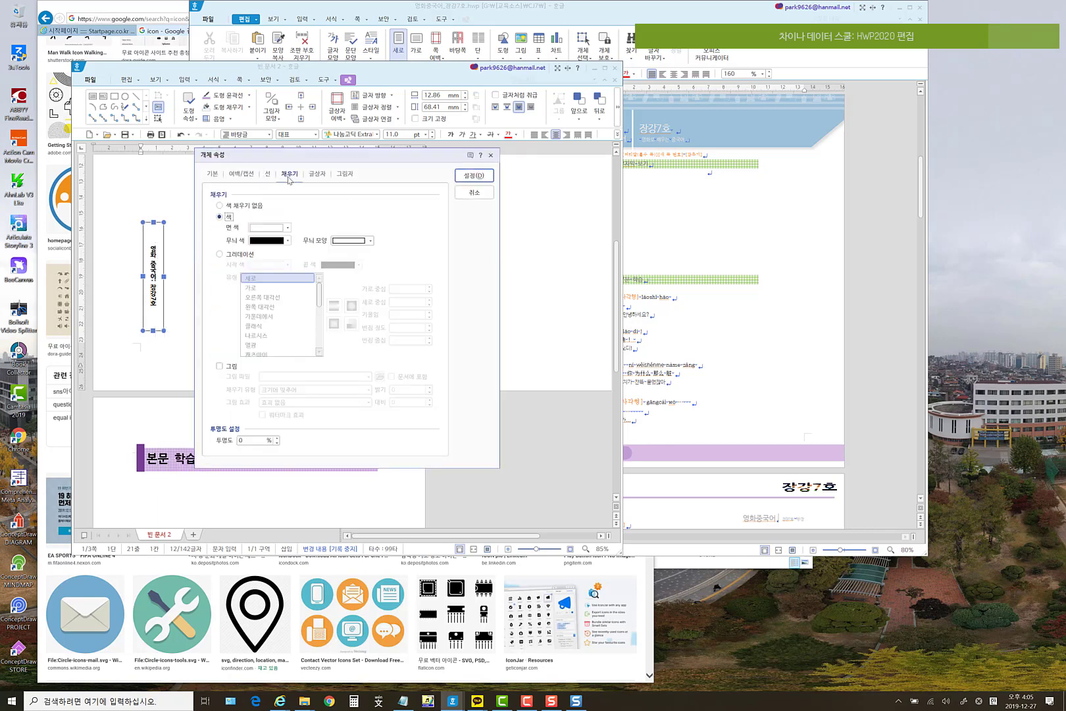
left_click(287, 228)
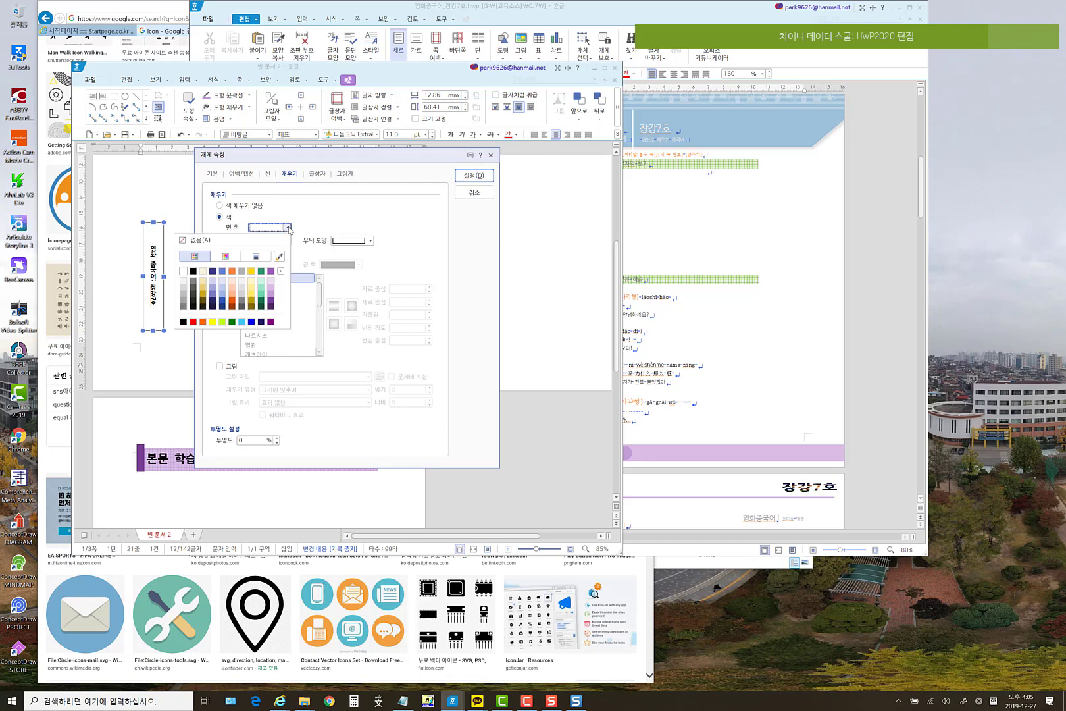
left_click(270, 281)
left_click(289, 240)
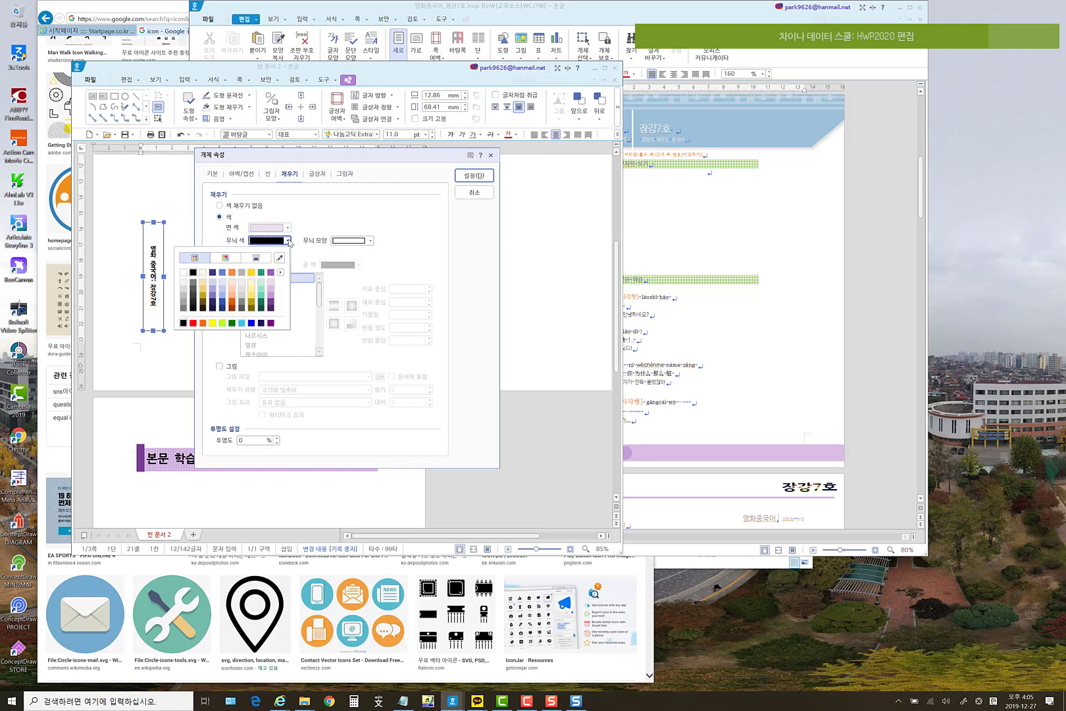
left_click(270, 290)
left_click(363, 241)
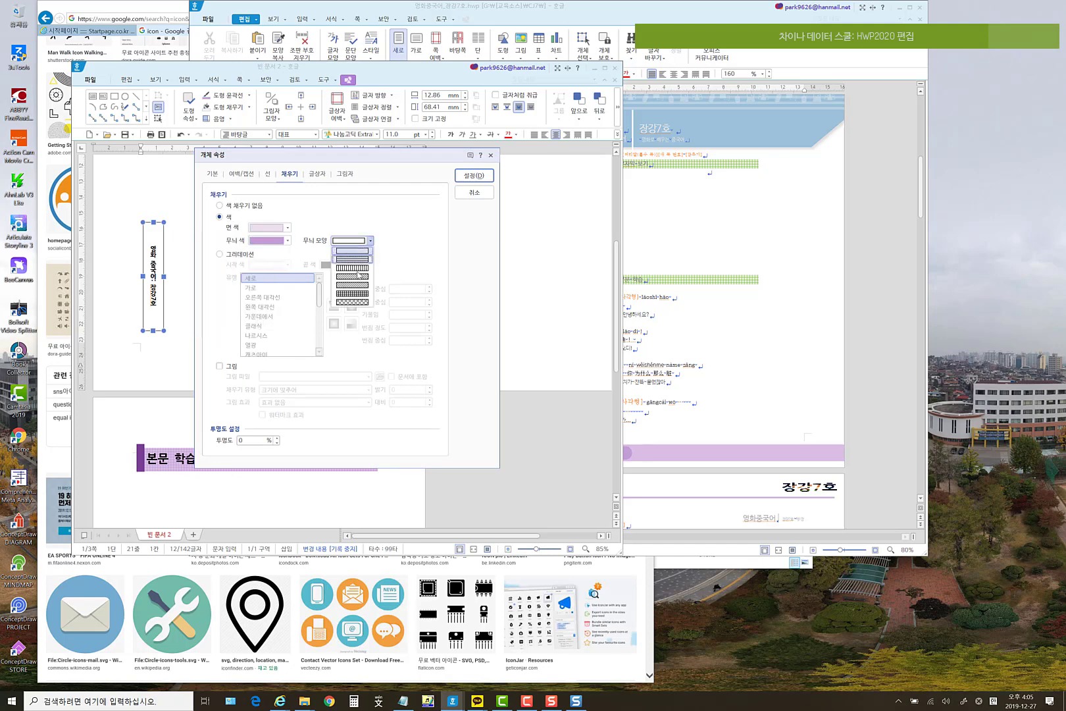
left_click(360, 293)
left_click(471, 177)
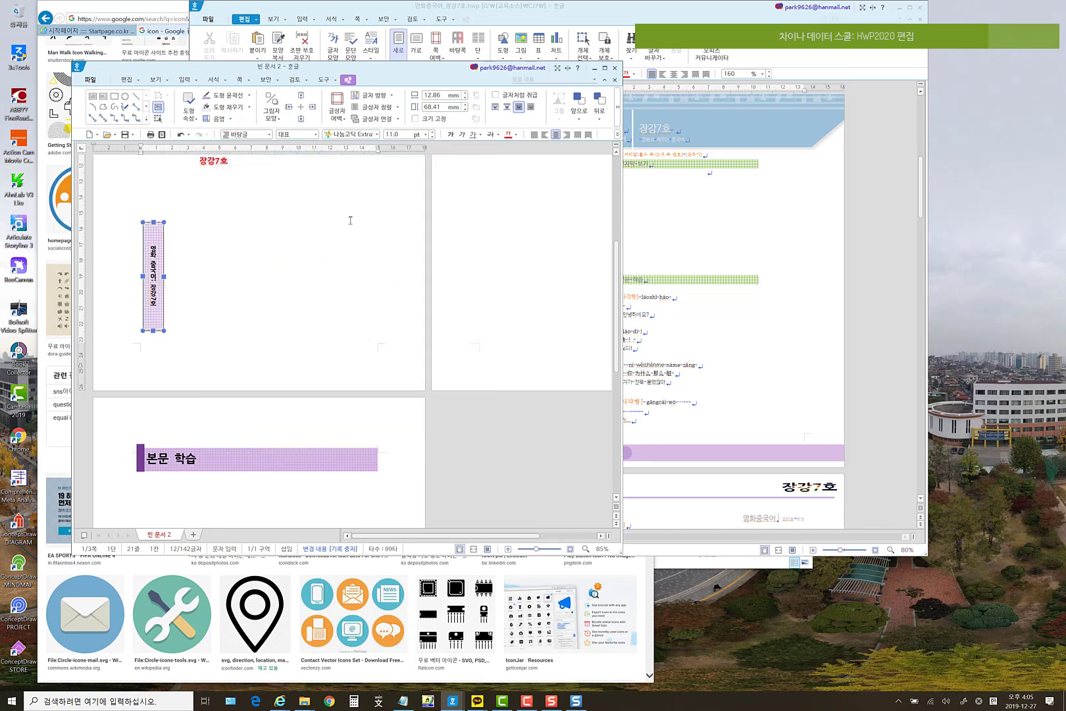
- Shorten the vertical text box further to about 58.3 mm high
left_click(279, 242)
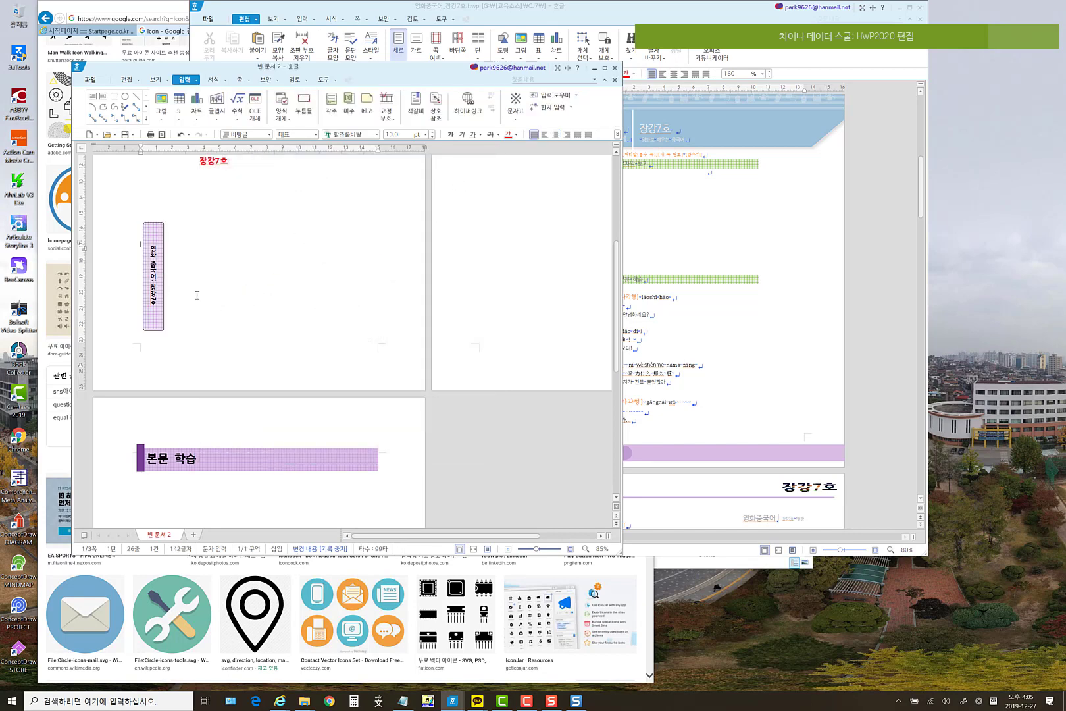
left_click(154, 330)
left_click_drag(154, 325, 154, 313)
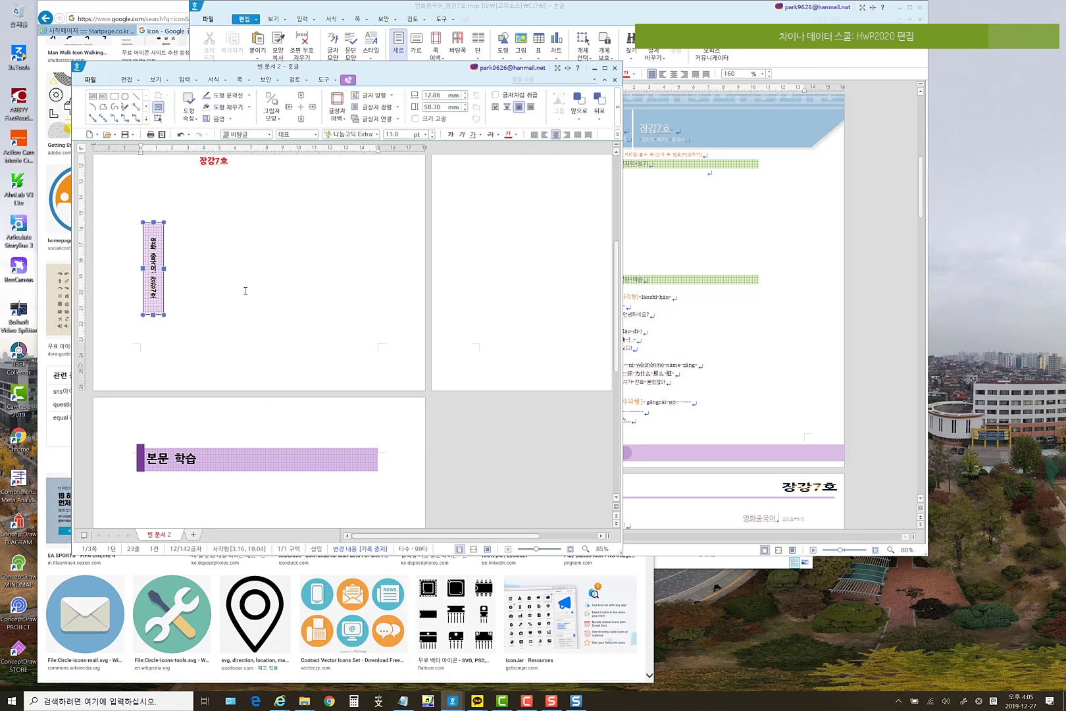
- Try filling the vertical text box with the picture 포스터_2.jpg, and undo that picture fill
right_click(157, 238)
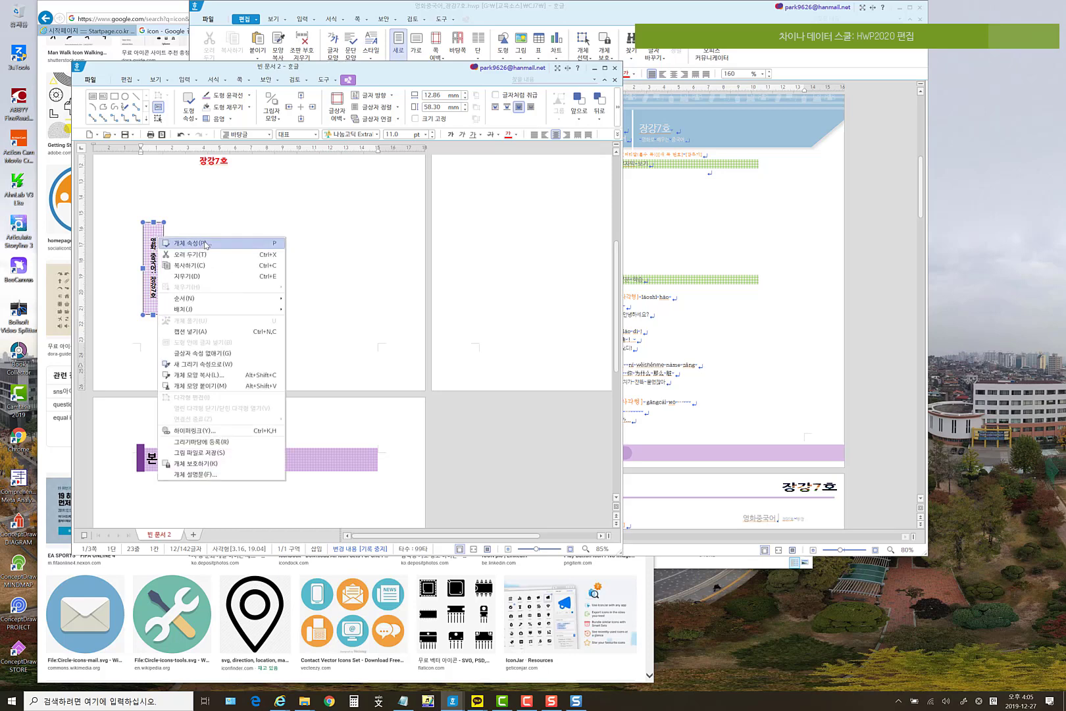
left_click(205, 243)
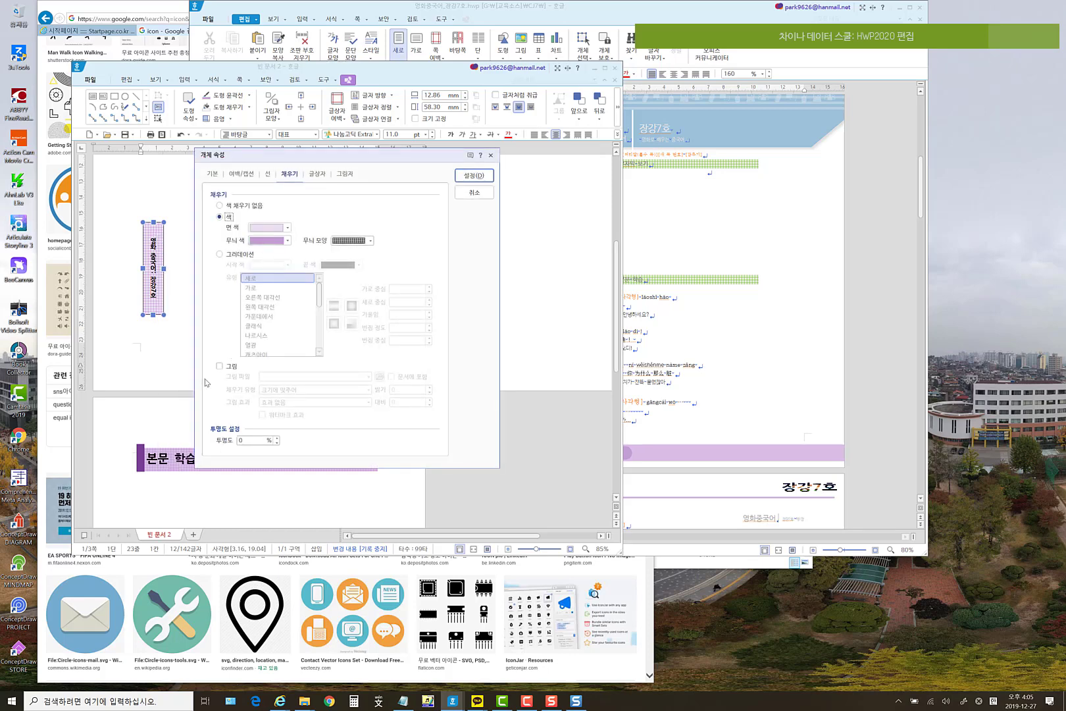
left_click(231, 369)
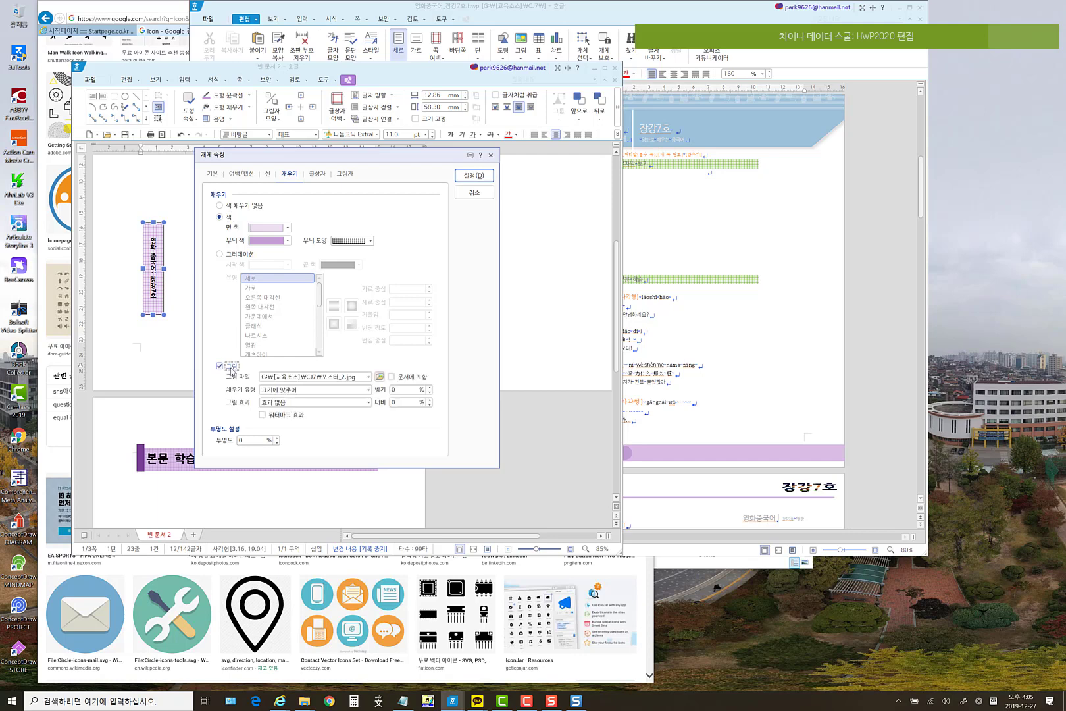
left_click(487, 177)
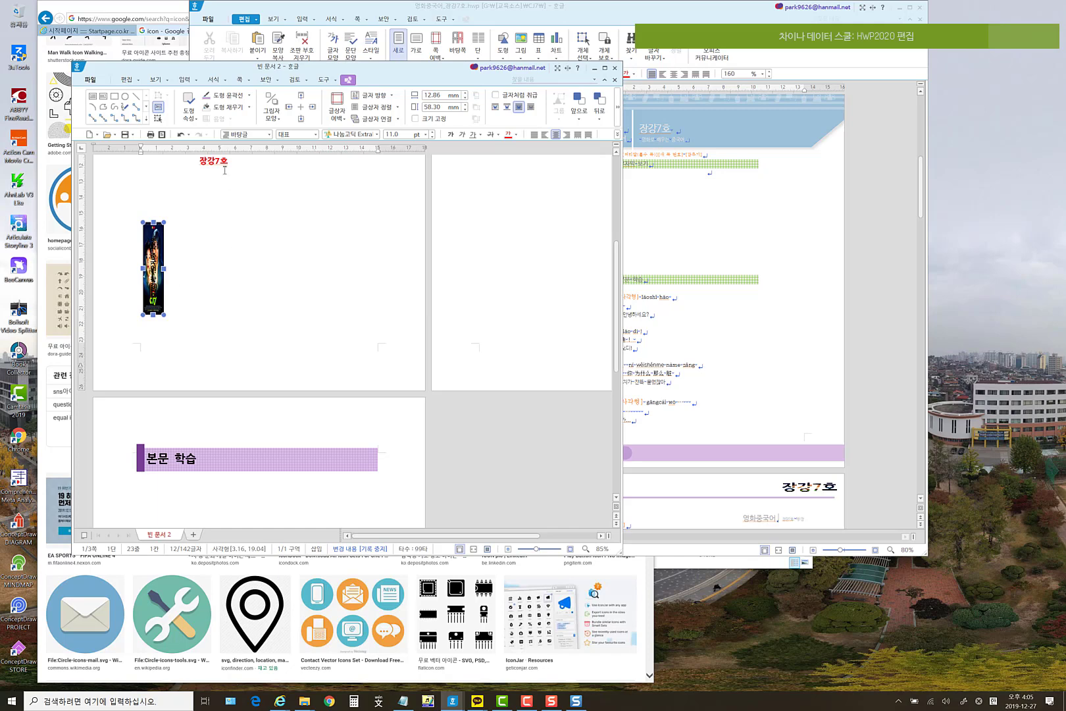
left_click(180, 134)
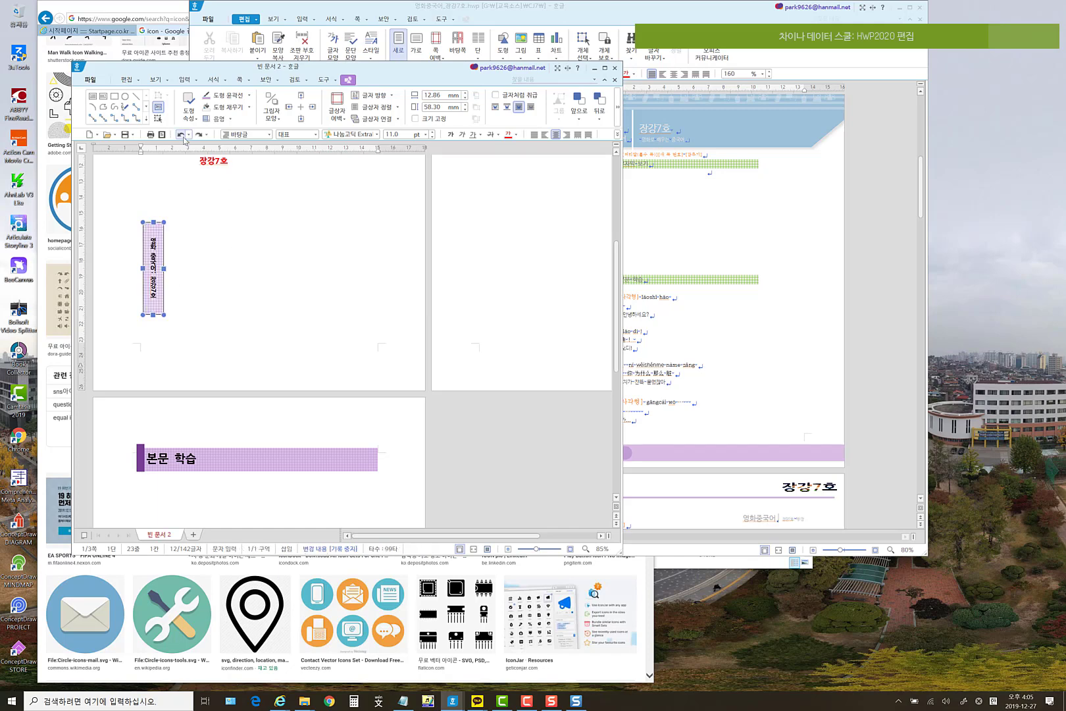
- Remove the vertical text box's outline by setting its line colour to 없음 (none)
left_click(189, 258)
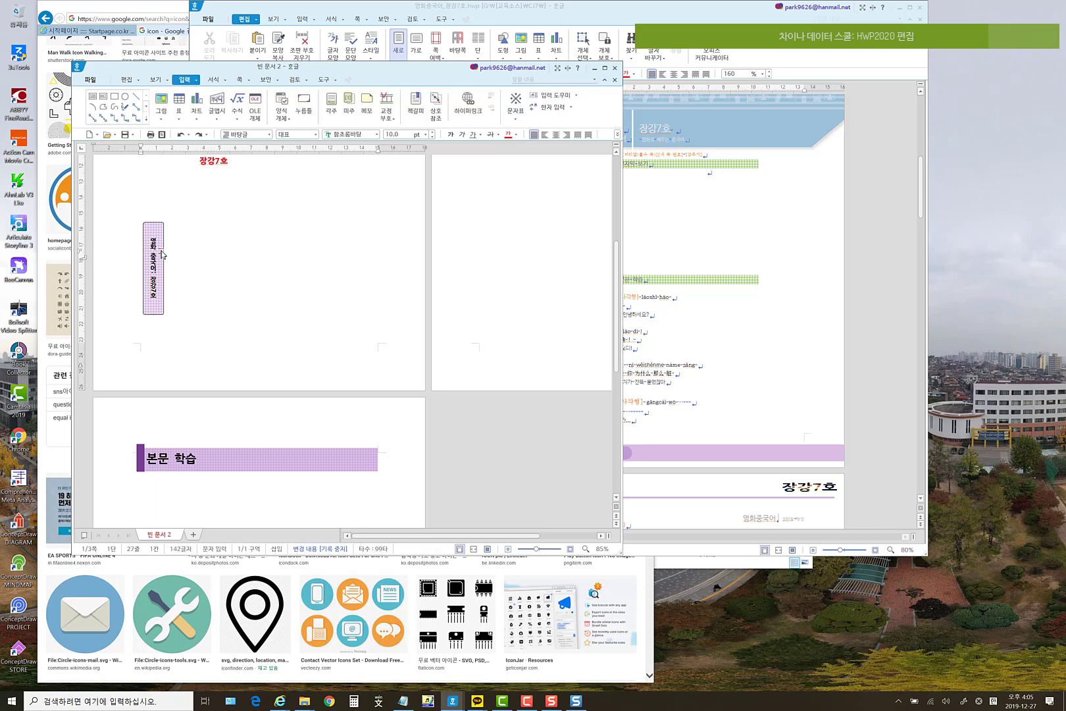
left_click(162, 255)
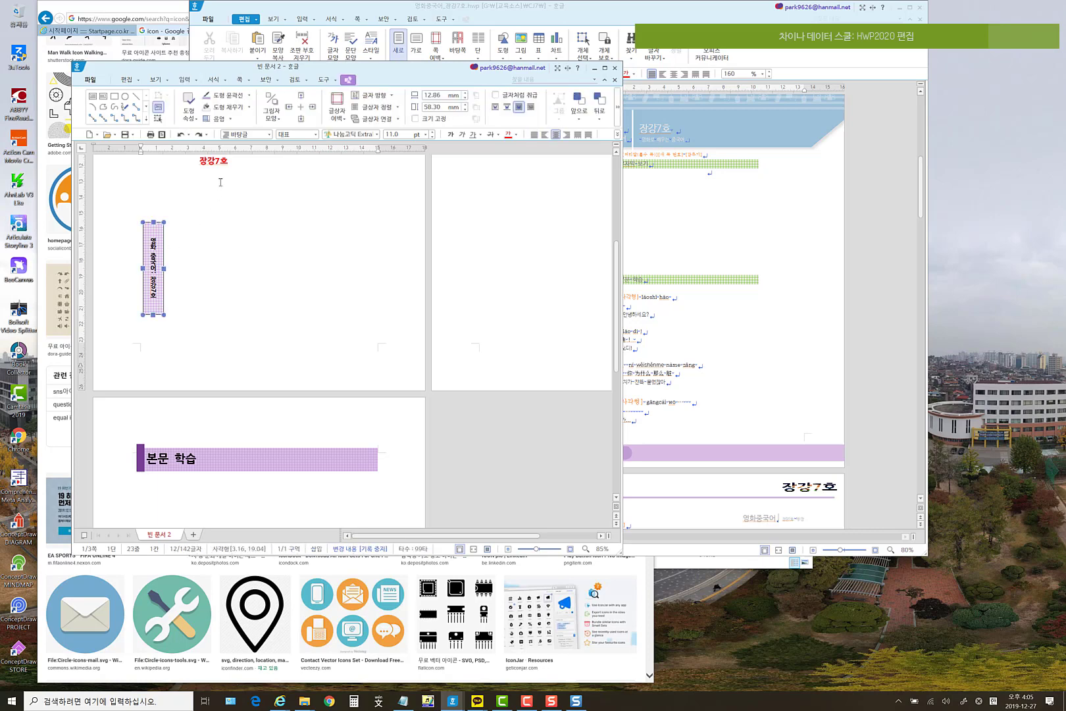
left_click(250, 96)
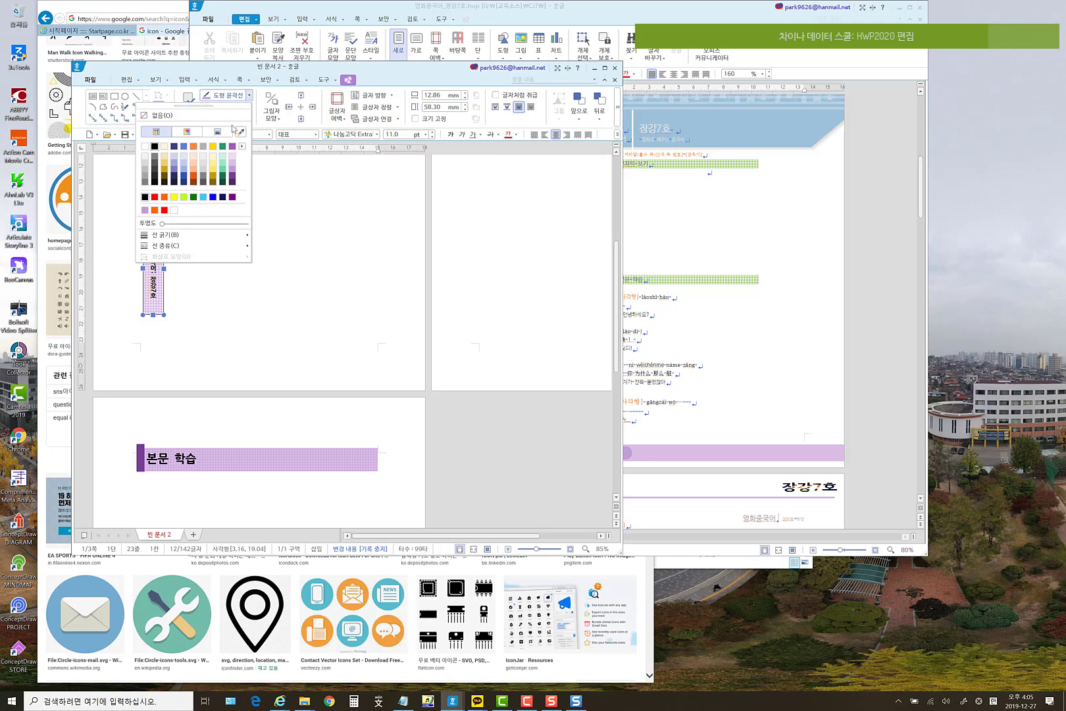
left_click(158, 115)
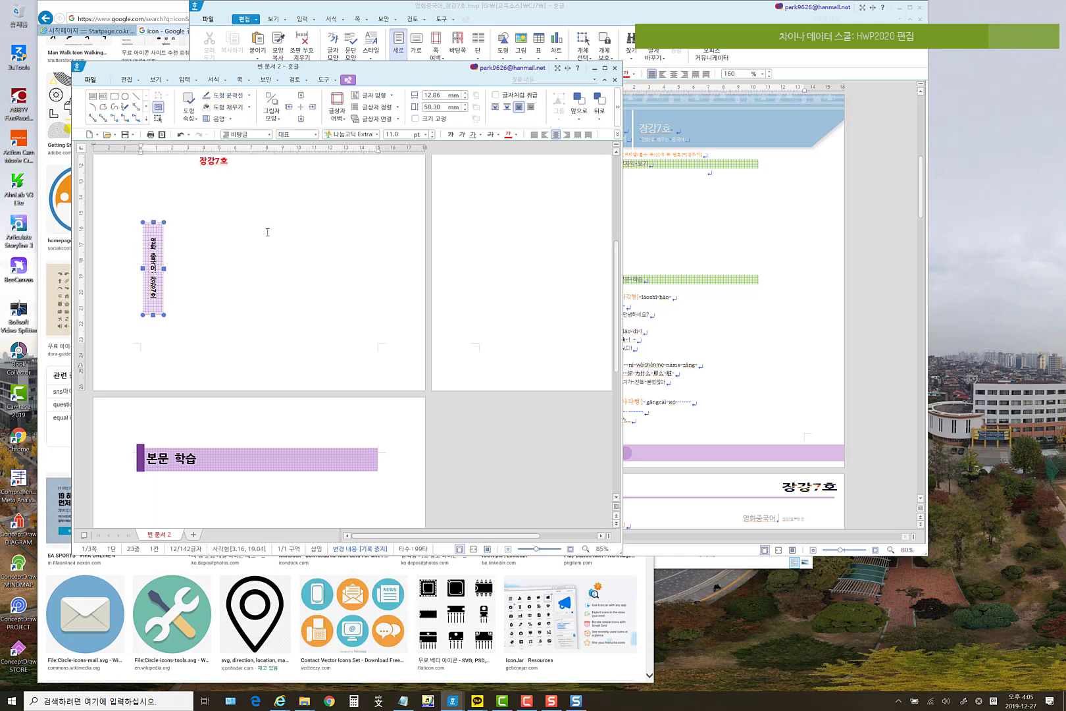
left_click(185, 300)
left_click(164, 302)
left_click(200, 271)
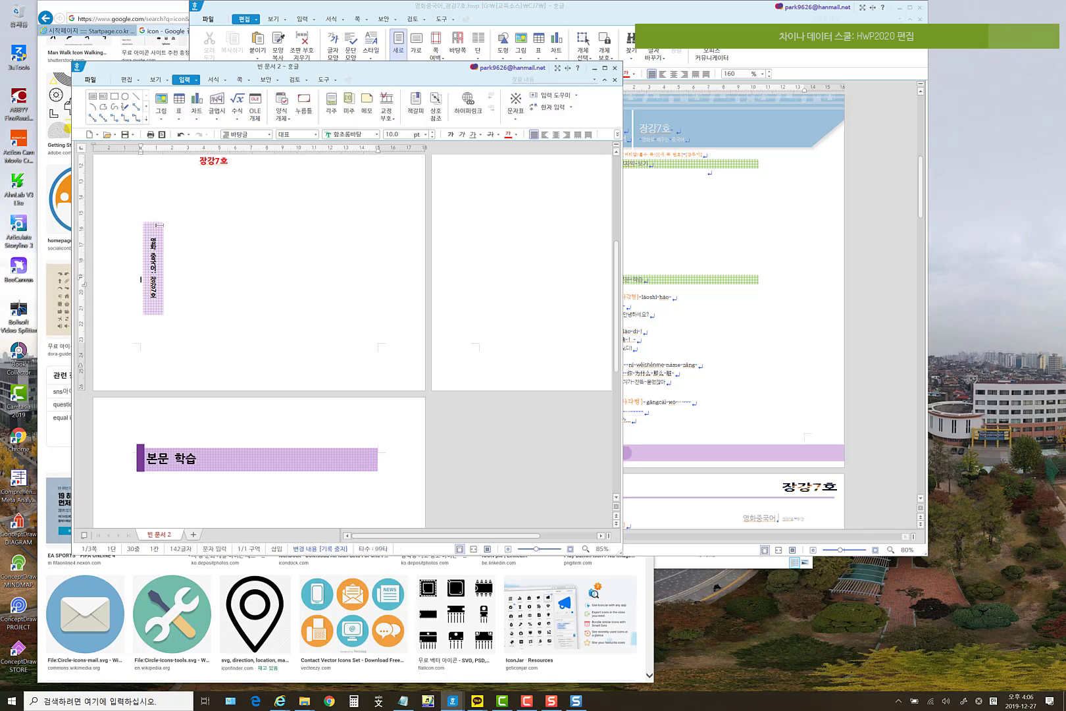
- Sample an outline colour for the vertical text box from the screen with the eyedropper
left_click(158, 224)
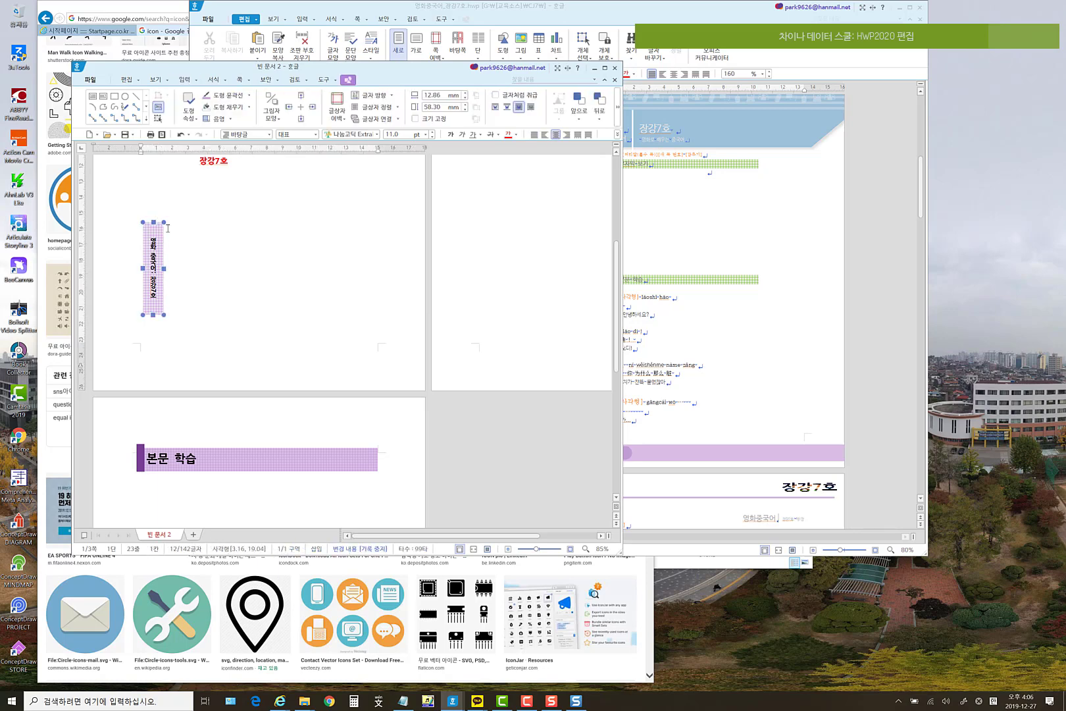
left_click(249, 97)
left_click(241, 132)
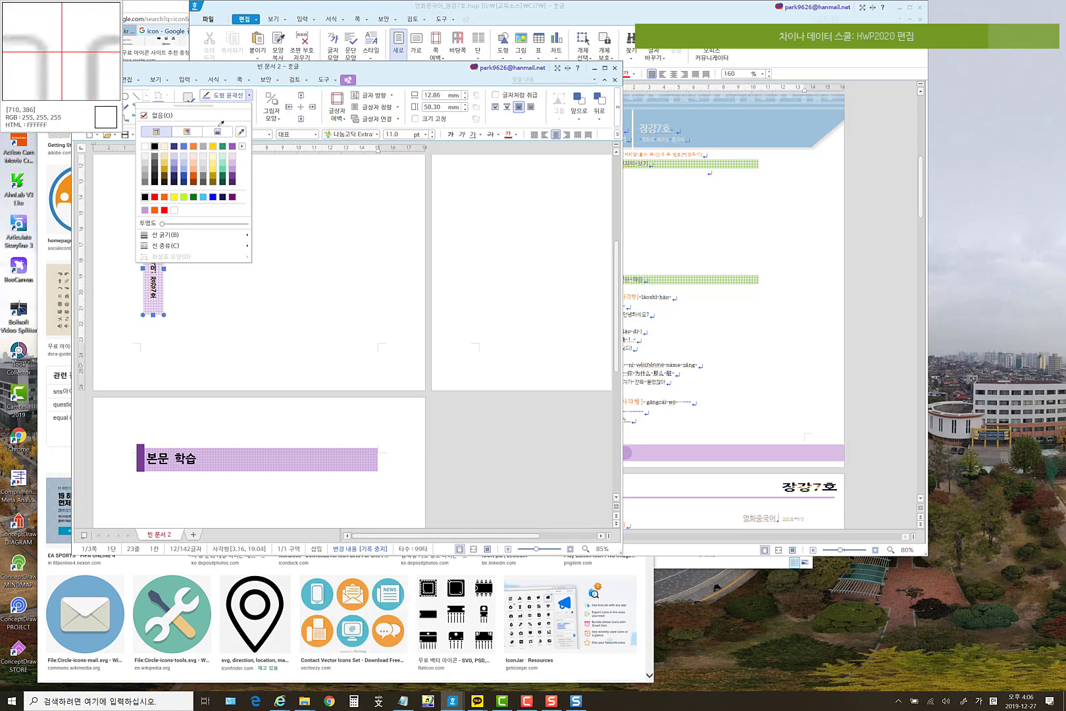
left_click(242, 129)
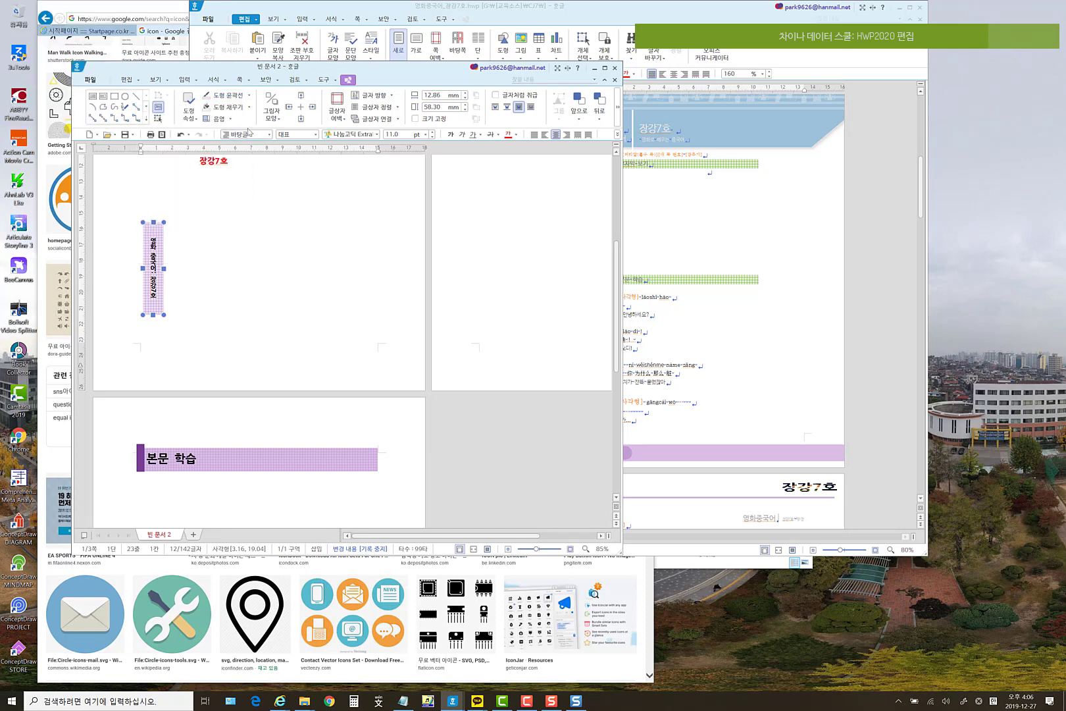
- Set the vertical text box's outline to a light purple shade from the theme colours
left_click(250, 96)
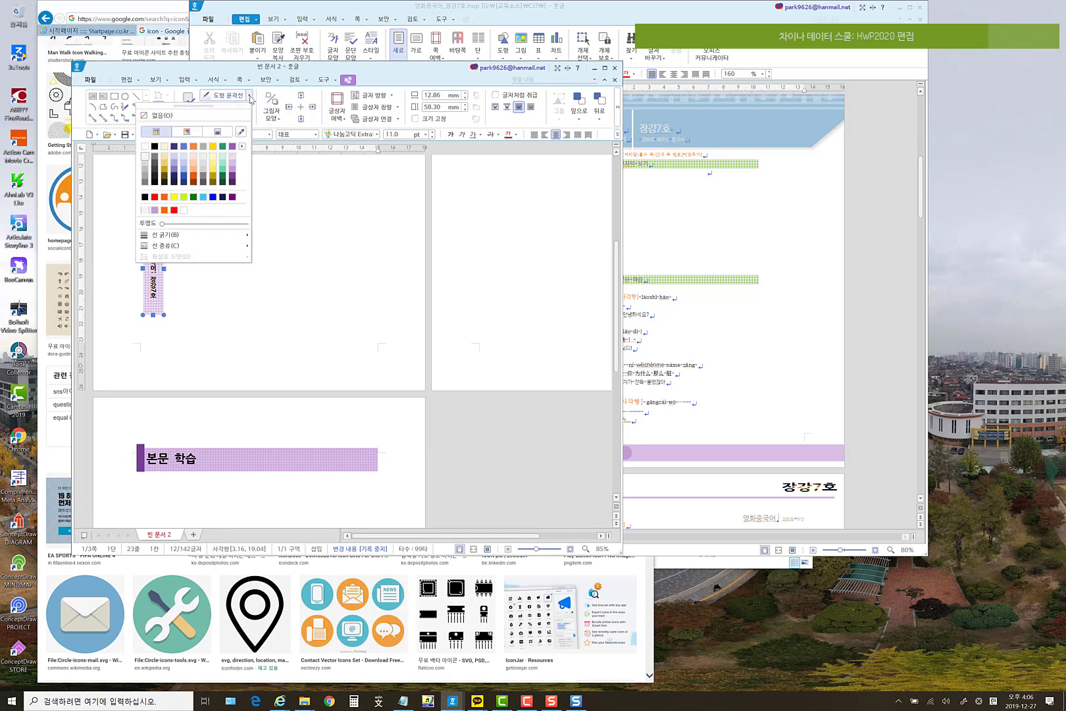
left_click(233, 169)
left_click(207, 242)
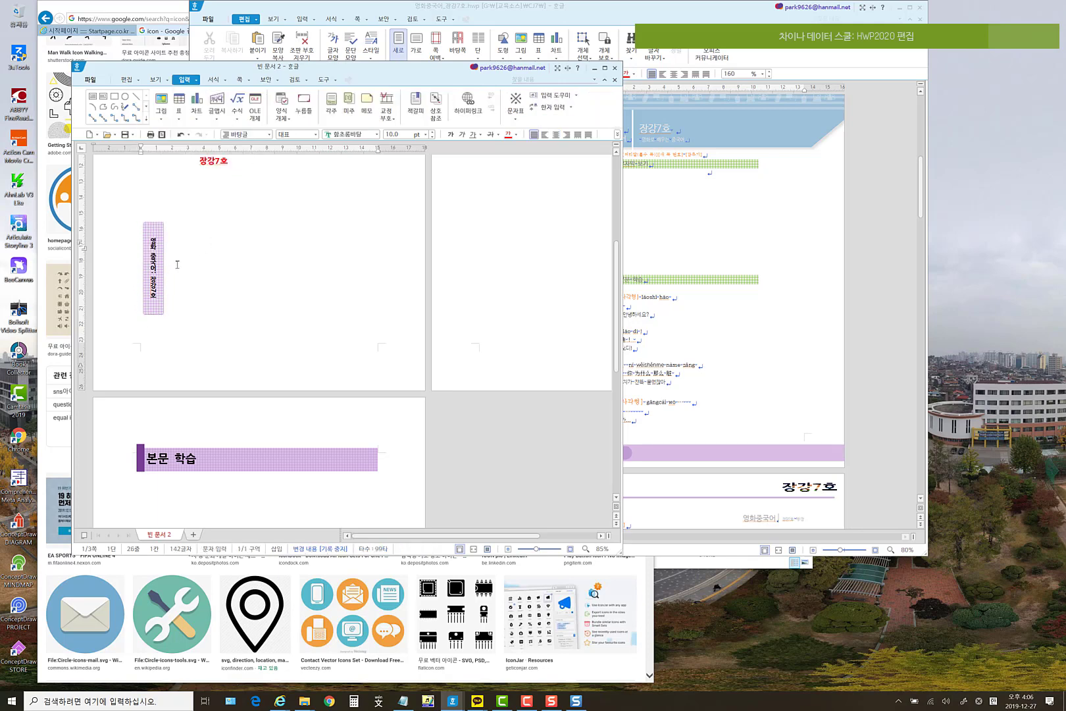
- Copy the vertical text box and check its size and position settings in the object properties without changing them
left_click(166, 231)
left_click(164, 227)
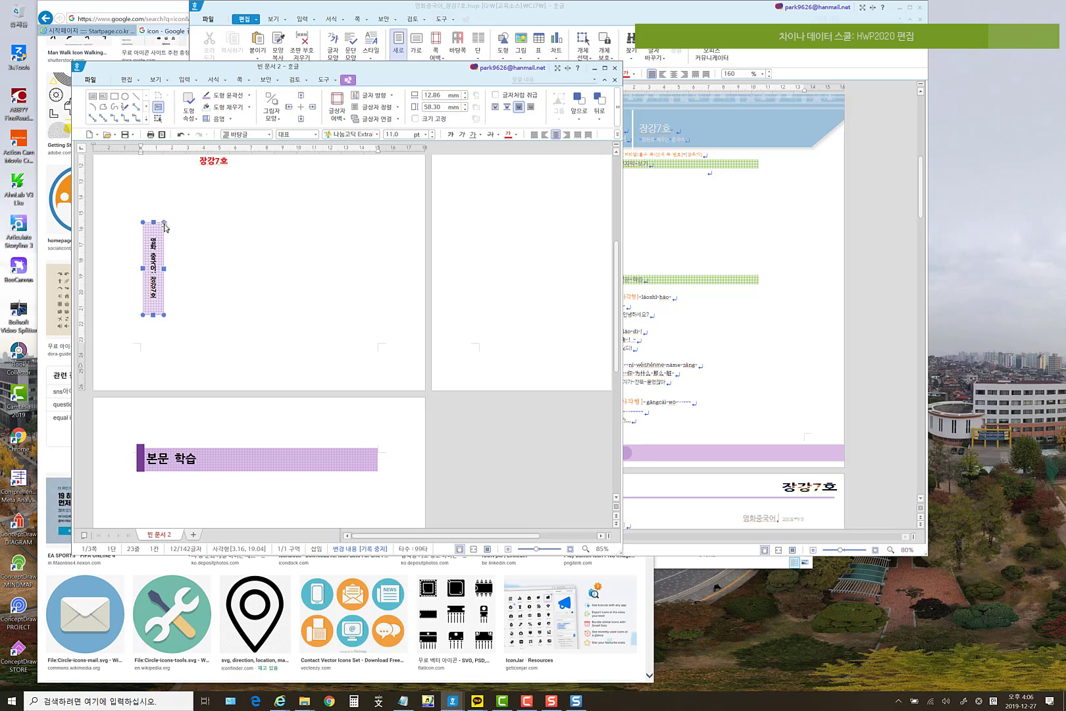
key("ctrl+c")
right_click(160, 234)
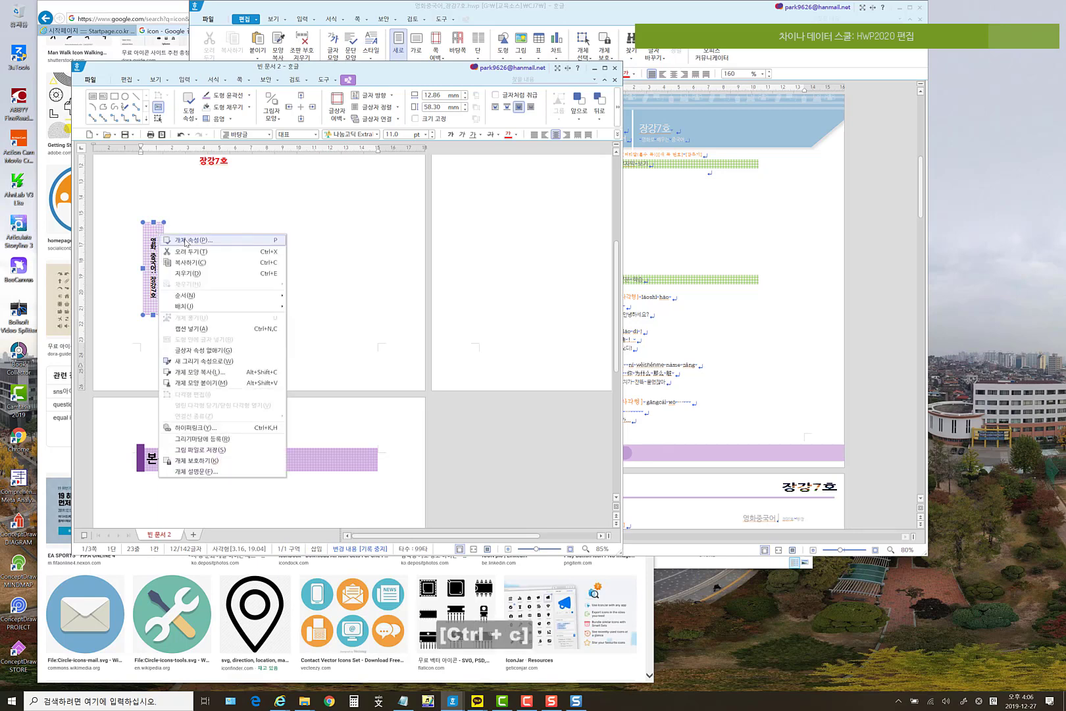
left_click(196, 241)
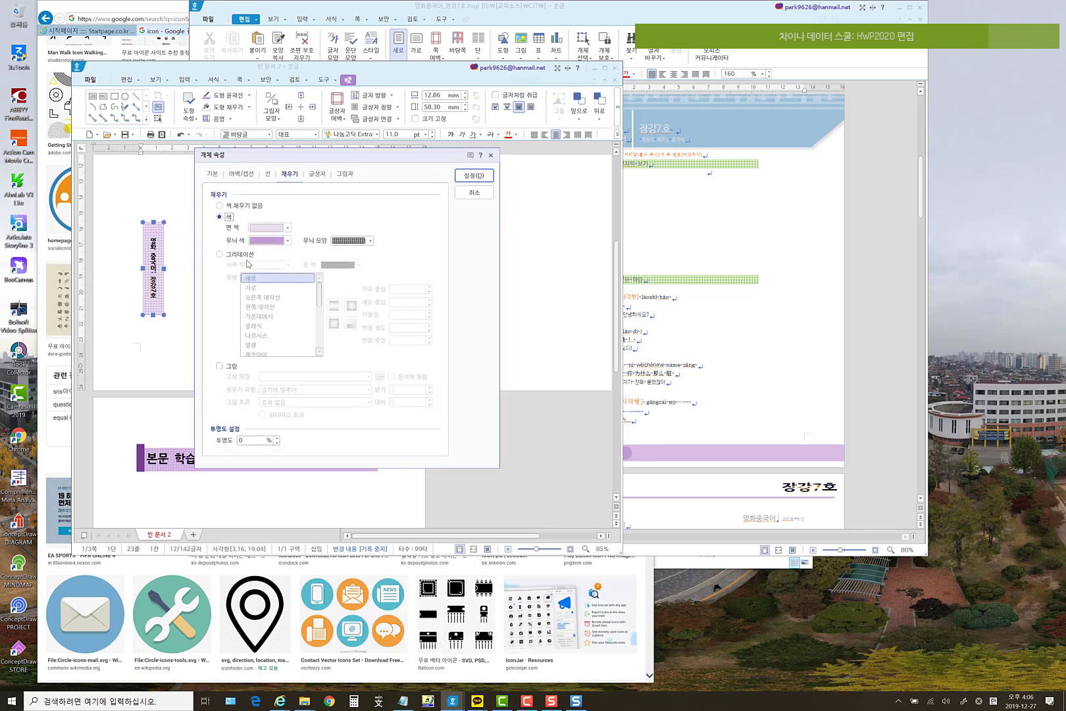
left_click(213, 174)
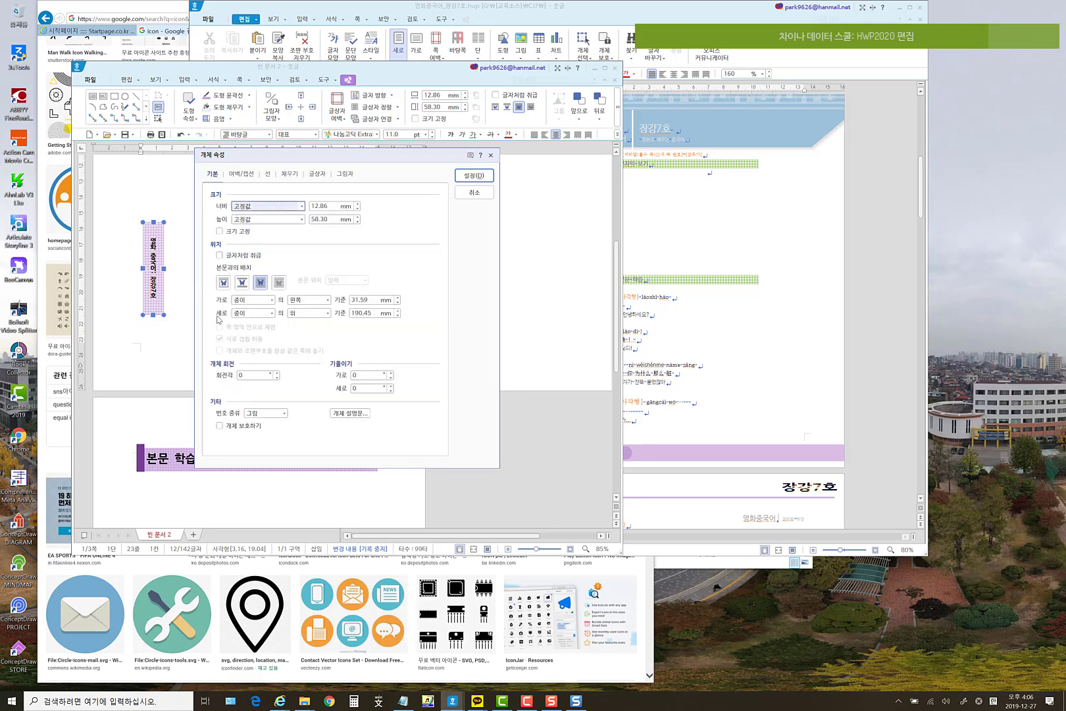
left_click(485, 195)
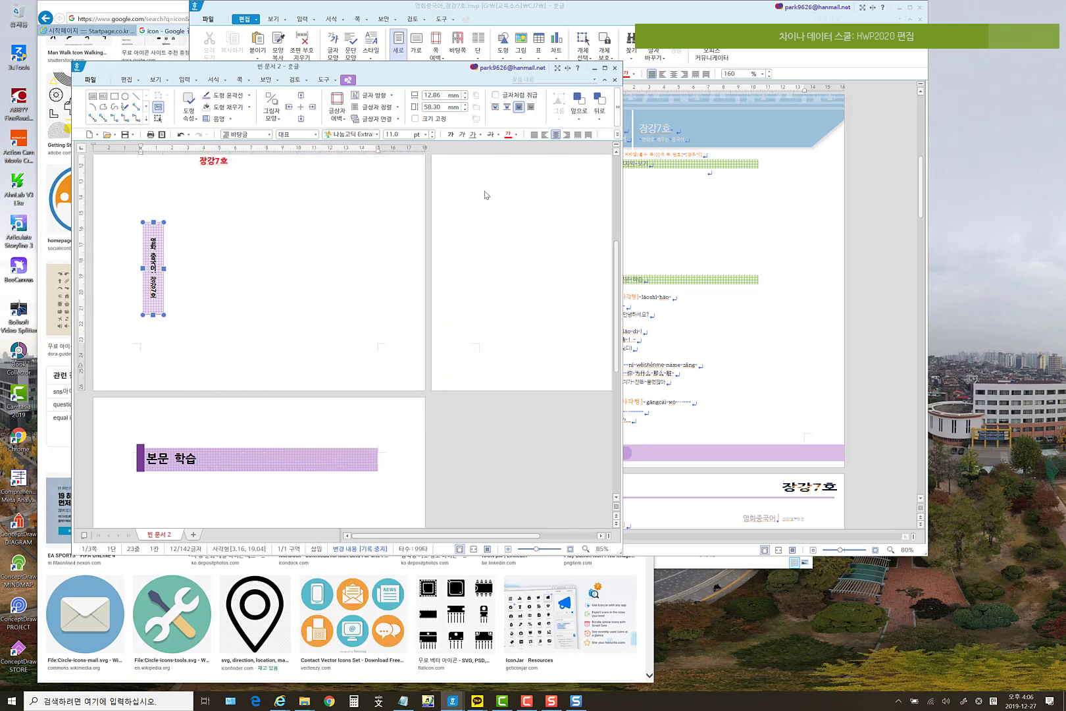
- Copy the finished vertical text box and open the odd-page header (머리말) for editing in 영화중국어_장강7호.hwp
key("ctrl+c")
left_click(824, 247)
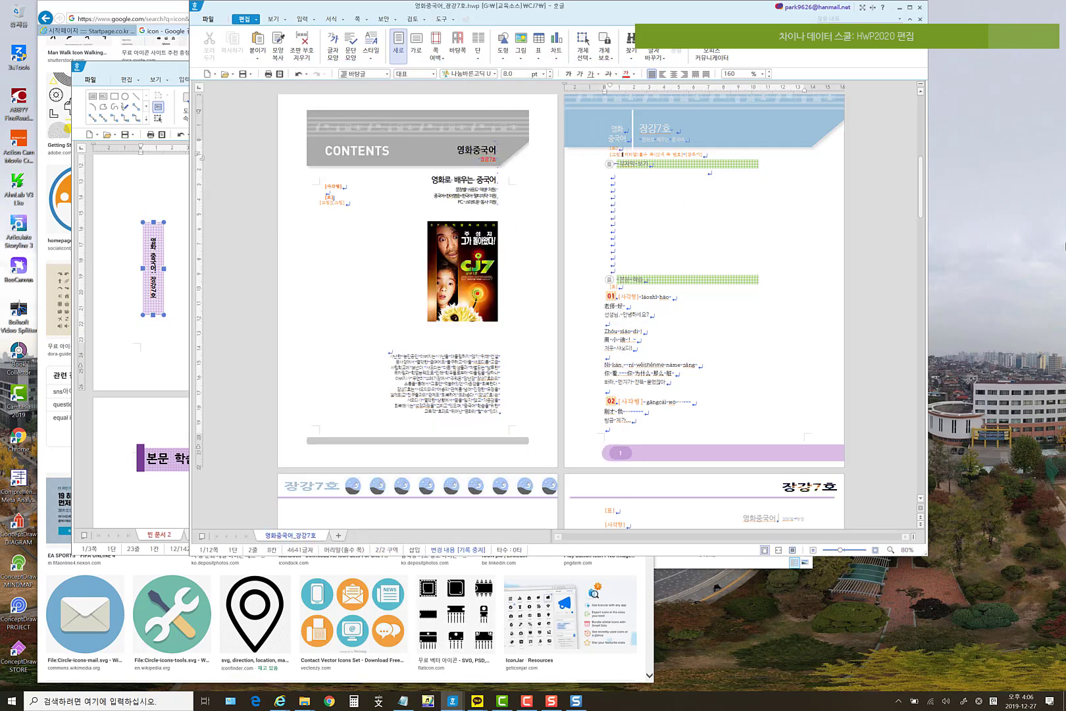
key("ctrl+n")
key("ctrl+h")
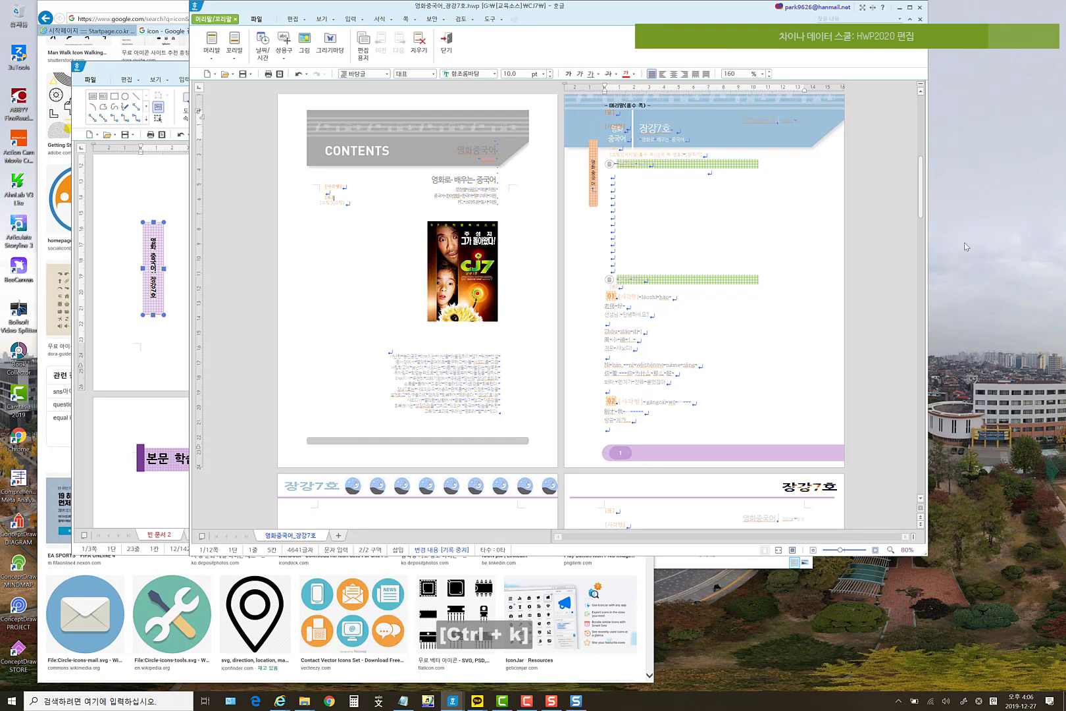
- Replace the orange vertical side tab in the odd-page header with the copied purple text box
left_click(596, 207)
key("Delete")
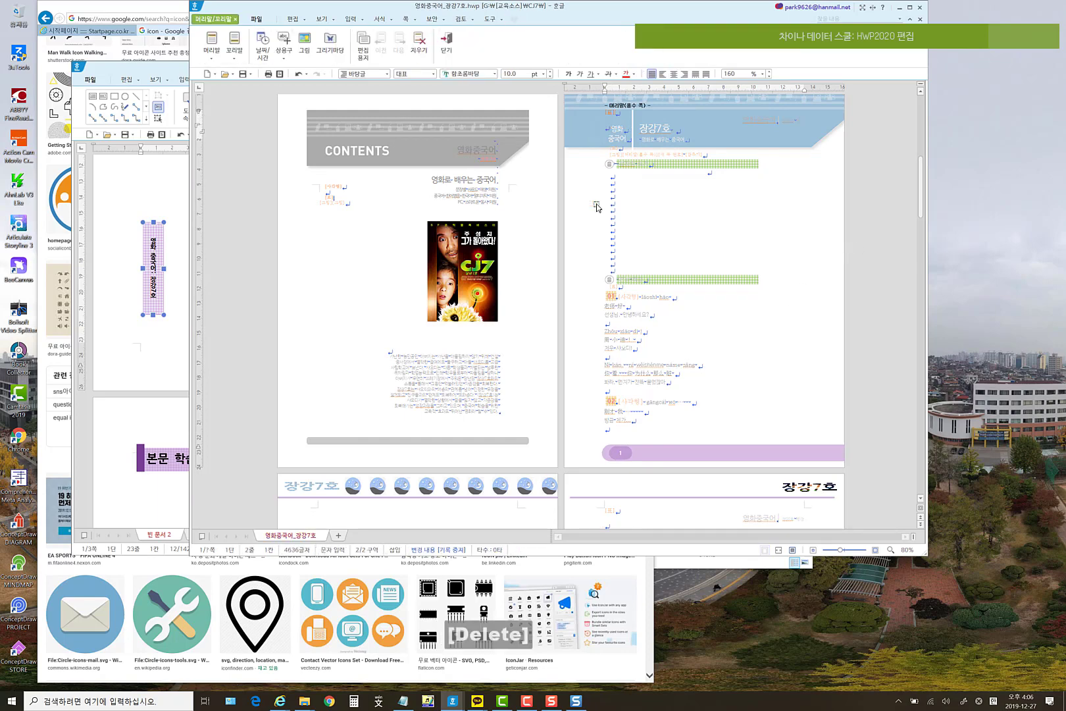
key("ctrl+v")
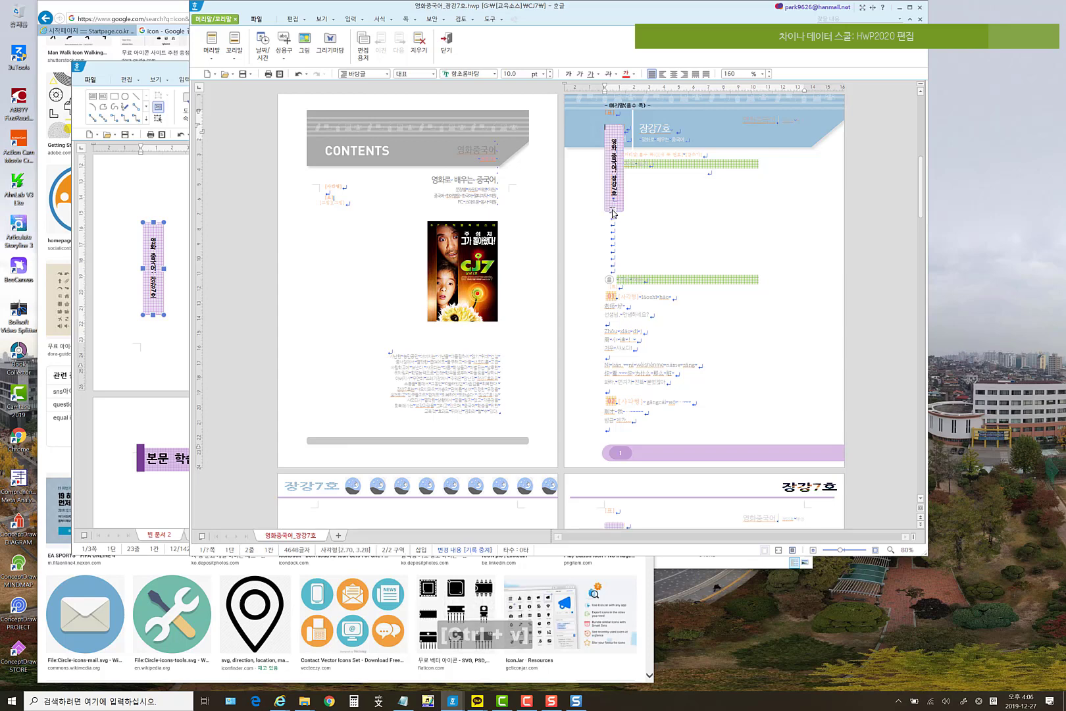
- Shift the pasted purple text box slightly down-left and set its horizontal and vertical position references to paper (종이)
left_click(613, 209)
left_click_drag(613, 209, 584, 220)
right_click(618, 206)
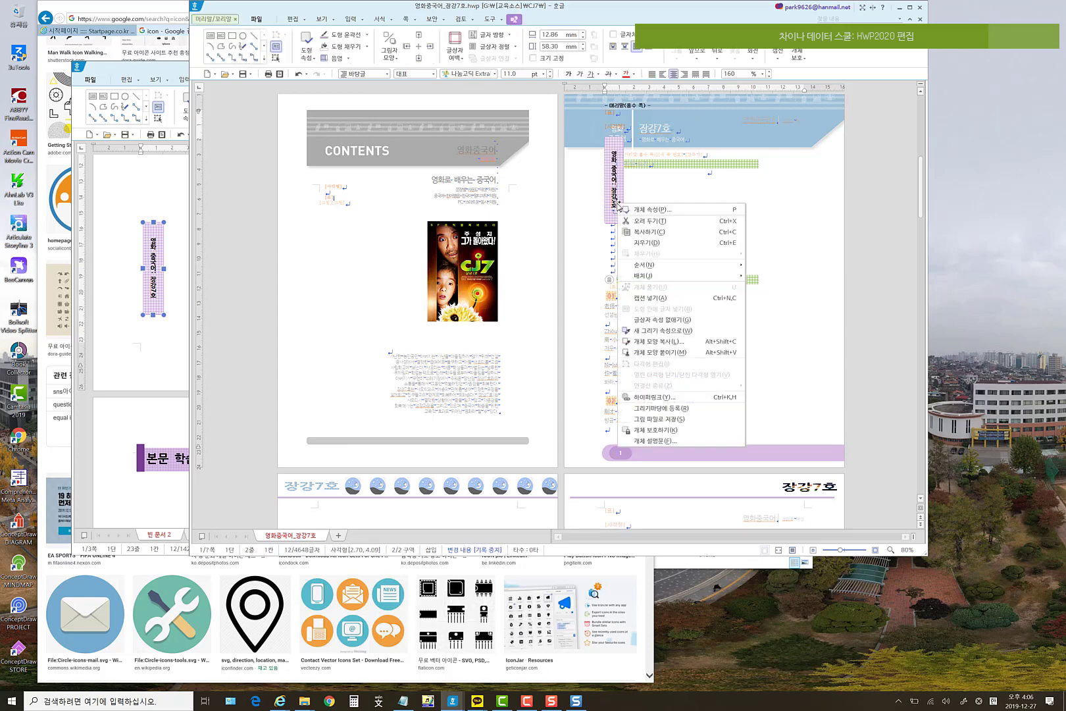
left_click(653, 208)
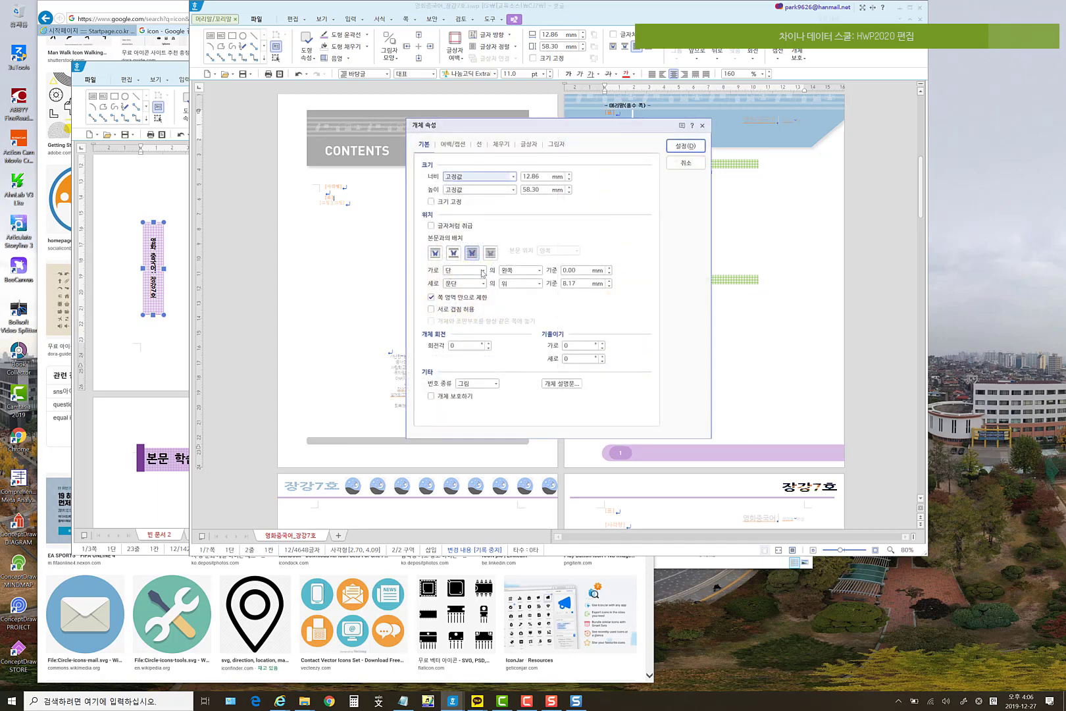
left_click(483, 269)
left_click(461, 279)
left_click(462, 284)
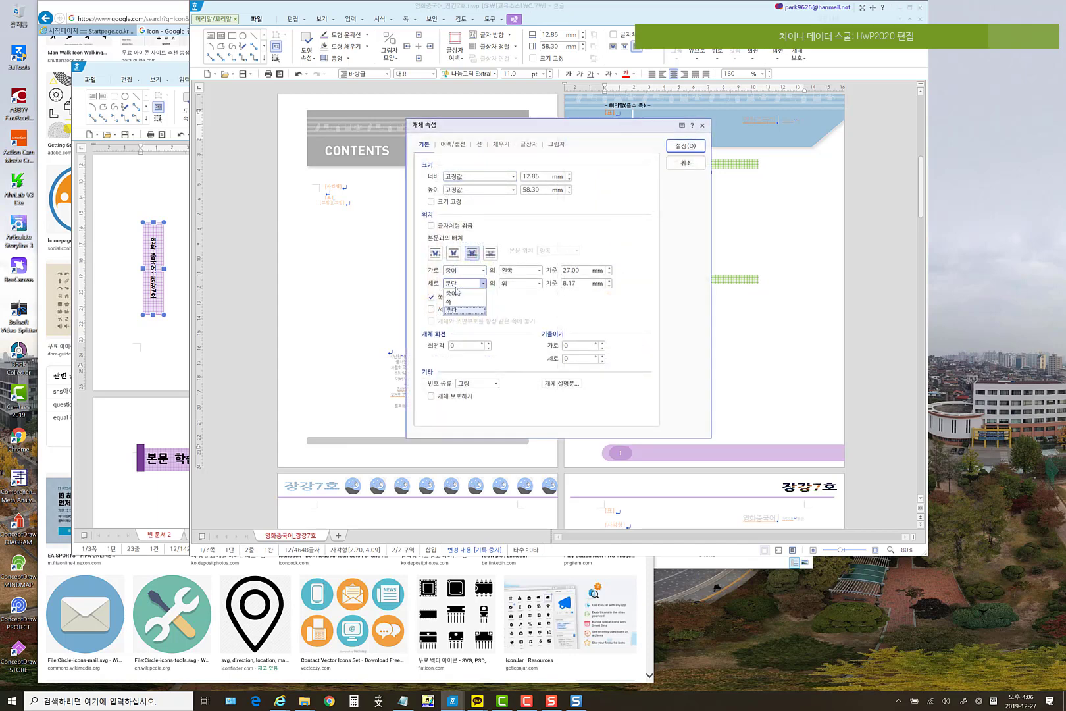
left_click(459, 293)
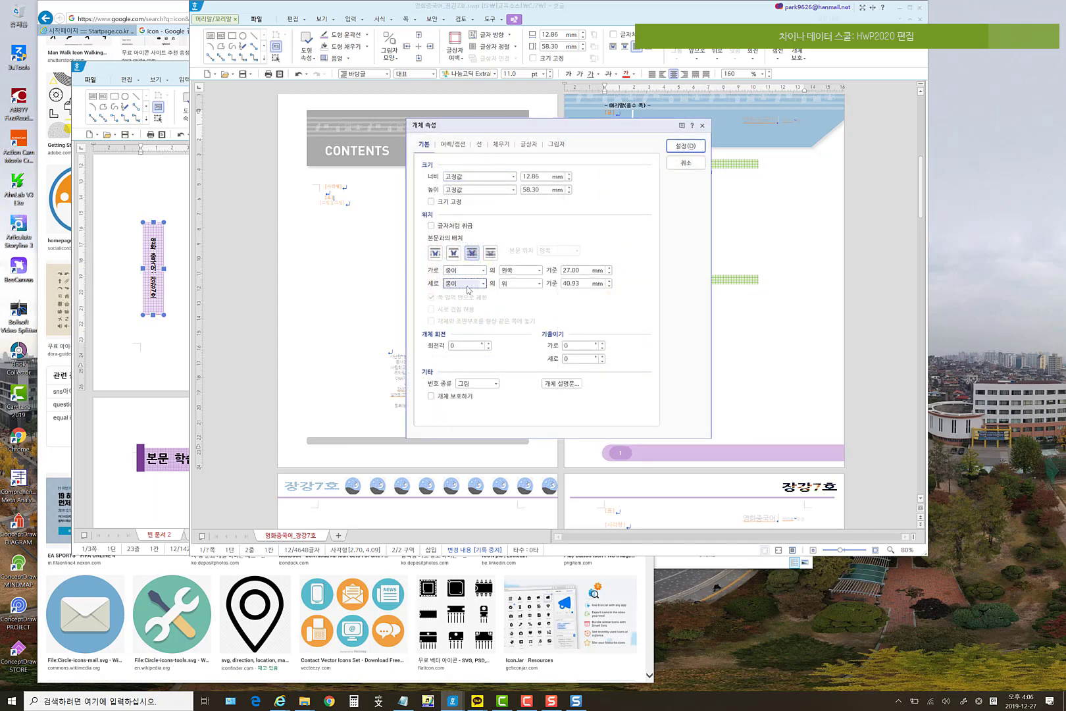
left_click(684, 146)
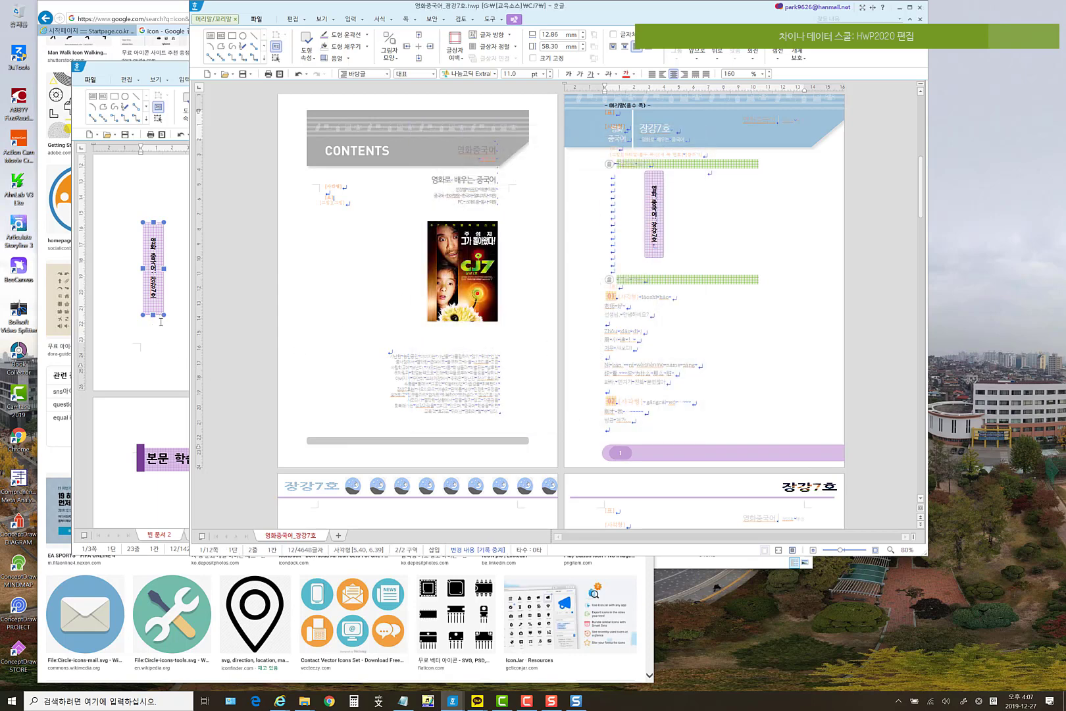
- Place the purple side tab flush against the odd page's left edge and close the header editing
left_click(131, 349)
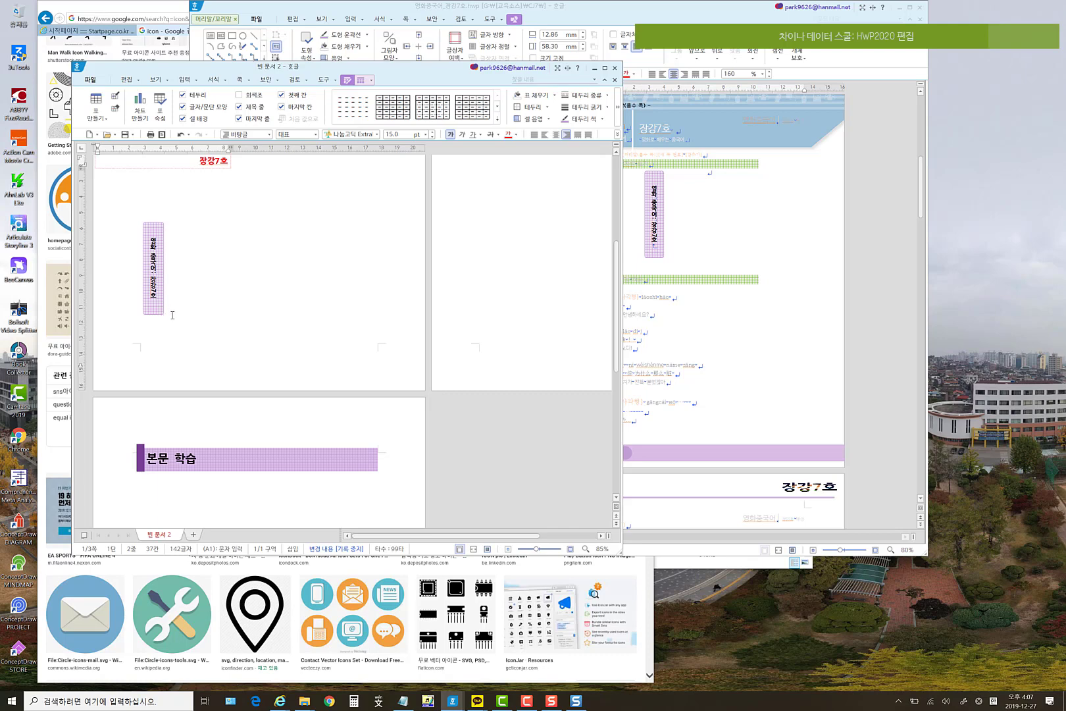
left_click(684, 224)
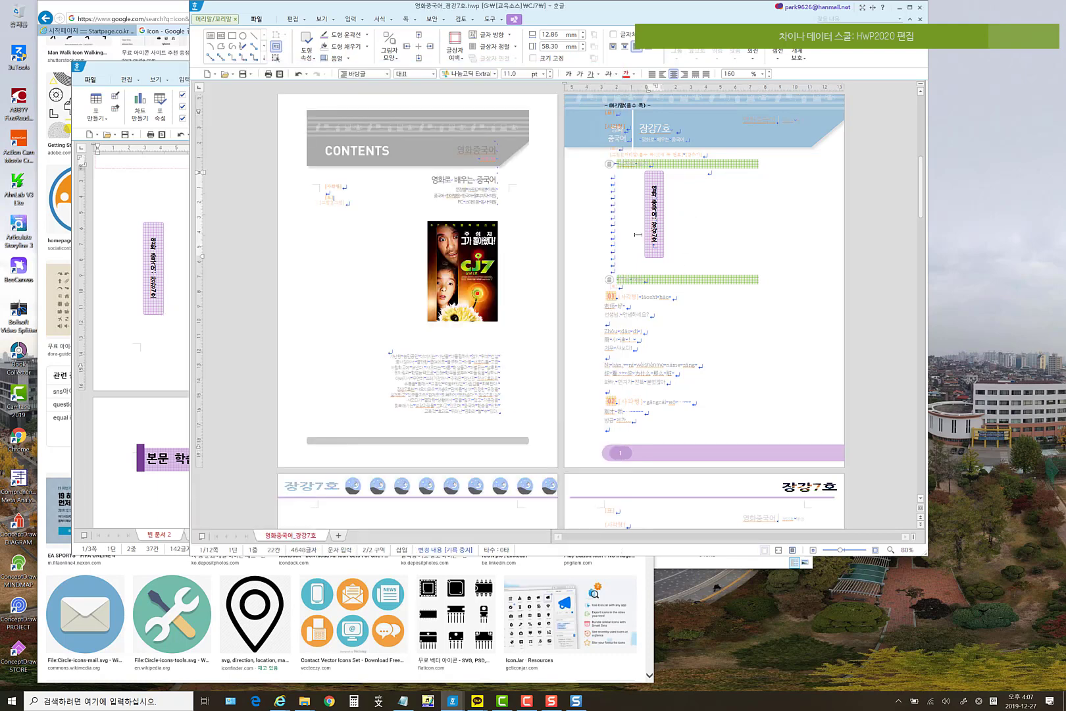
left_click(653, 234)
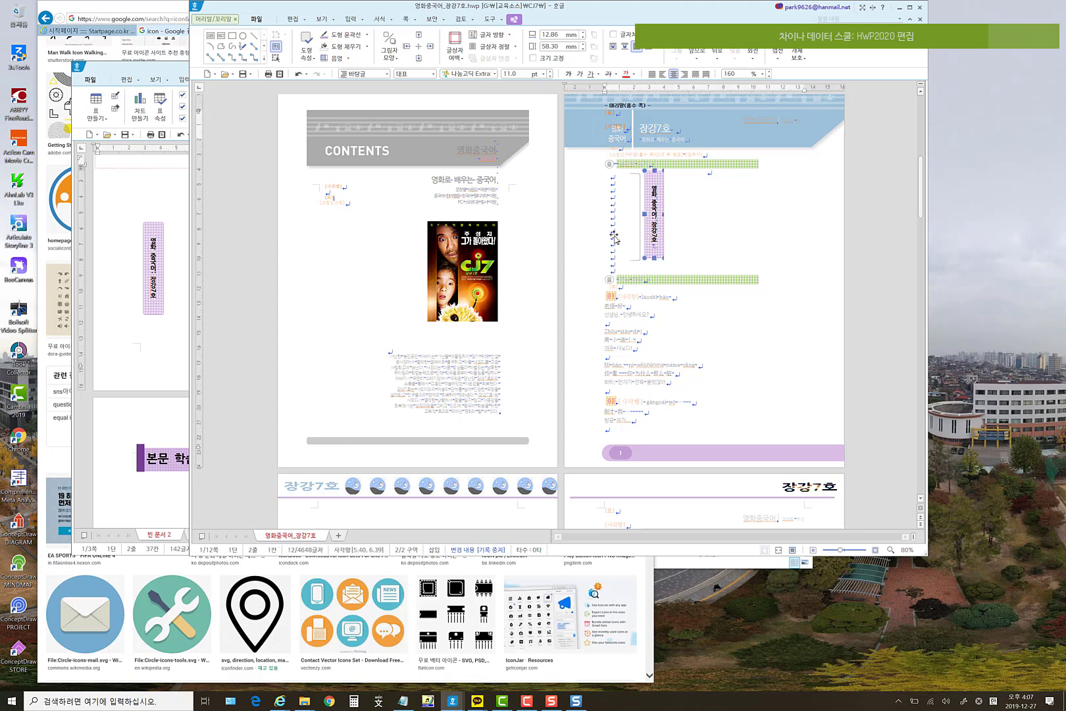
left_click_drag(614, 237, 575, 240)
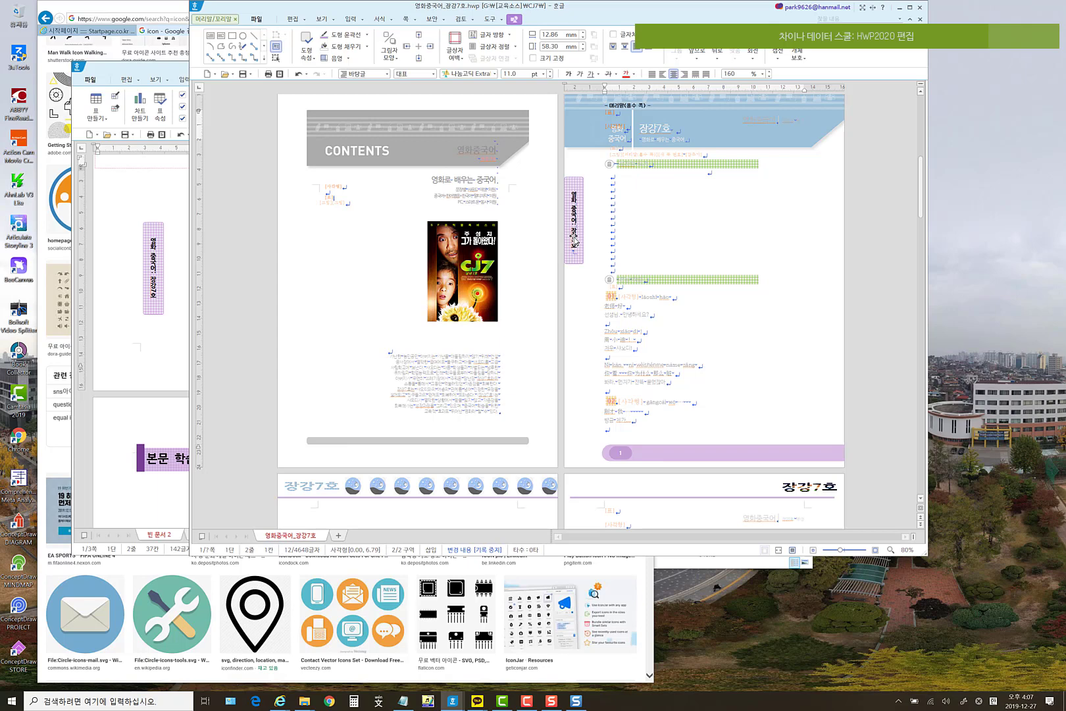
left_click(577, 241)
left_click(209, 20)
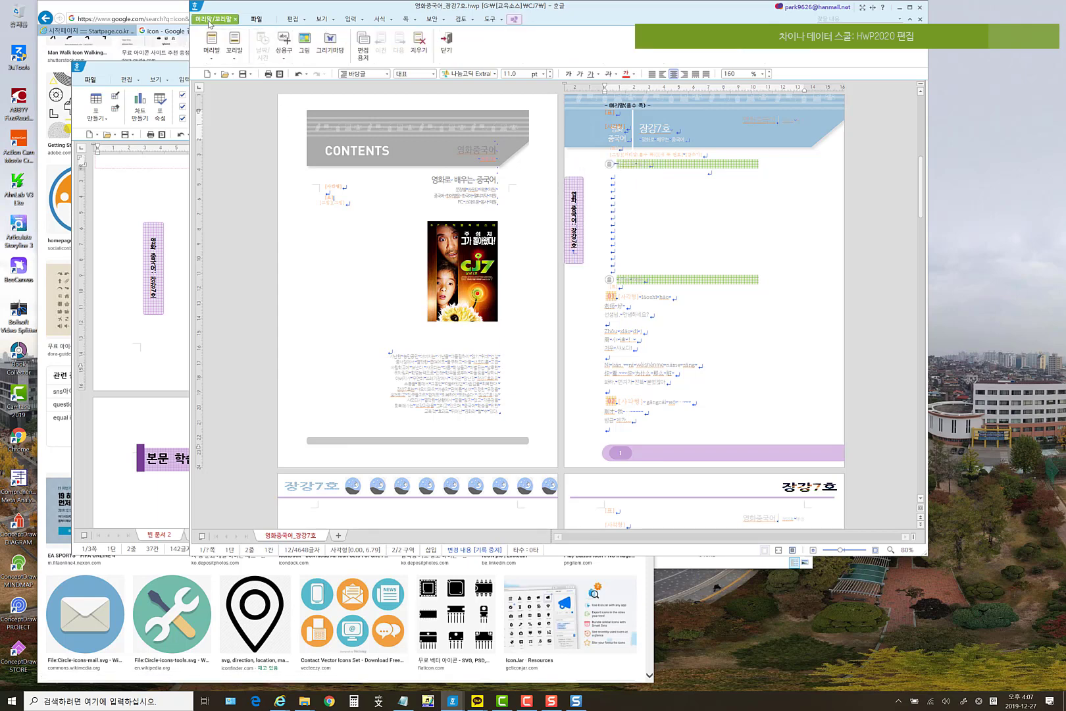
left_click(453, 57)
- Examine how the purple side tab sits on the document's odd pages
scroll(648, 294, "down", 3)
scroll(583, 387, "down", 10)
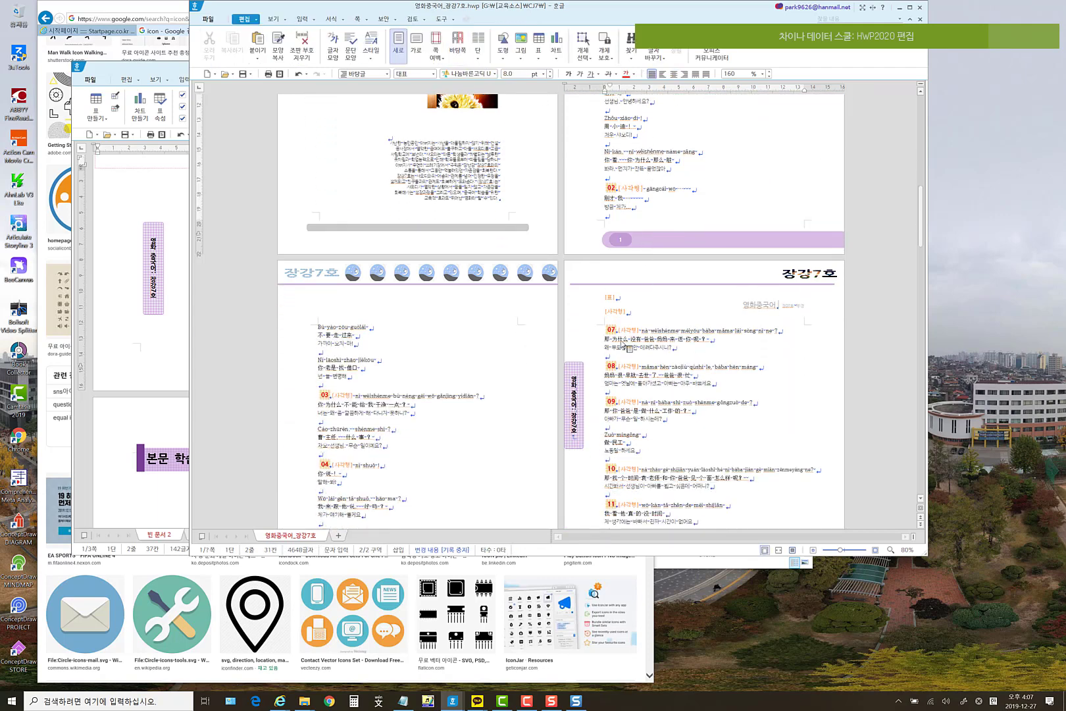
scroll(582, 386, "down", 9)
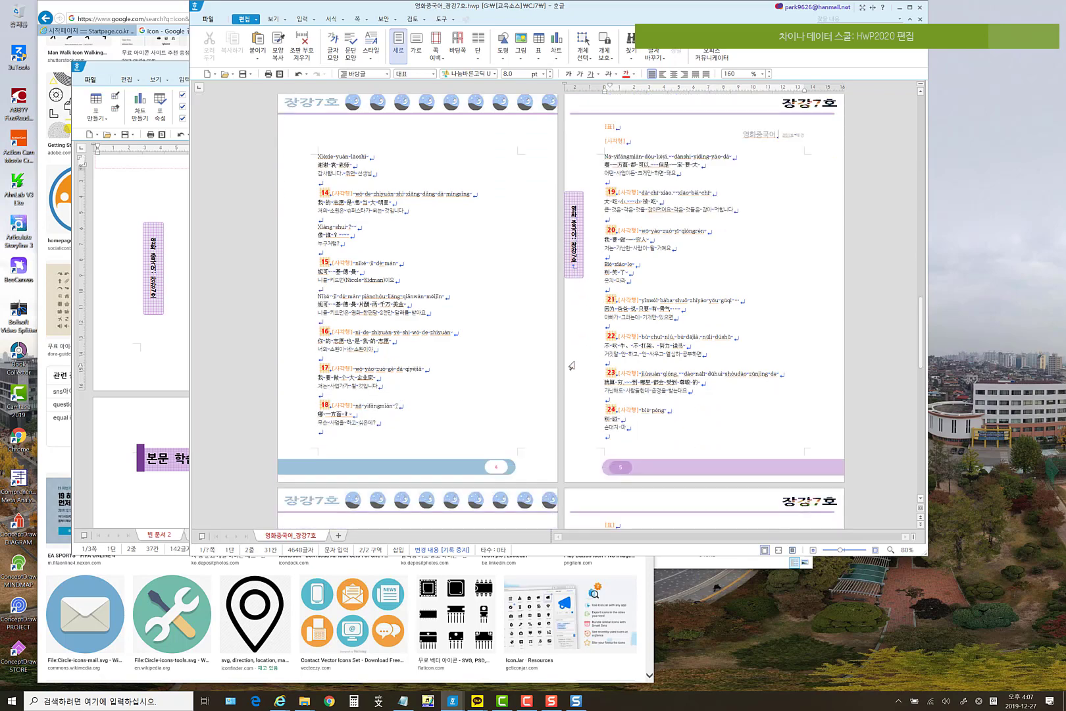
scroll(572, 365, "up", 20)
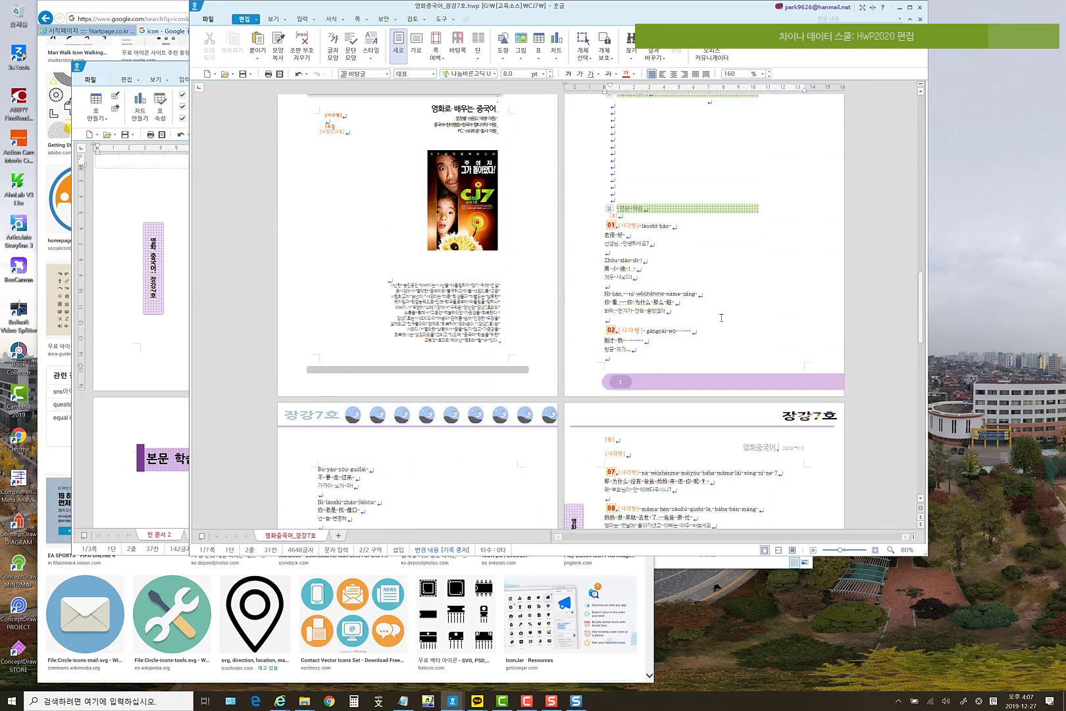
scroll(704, 332, "down", 1)
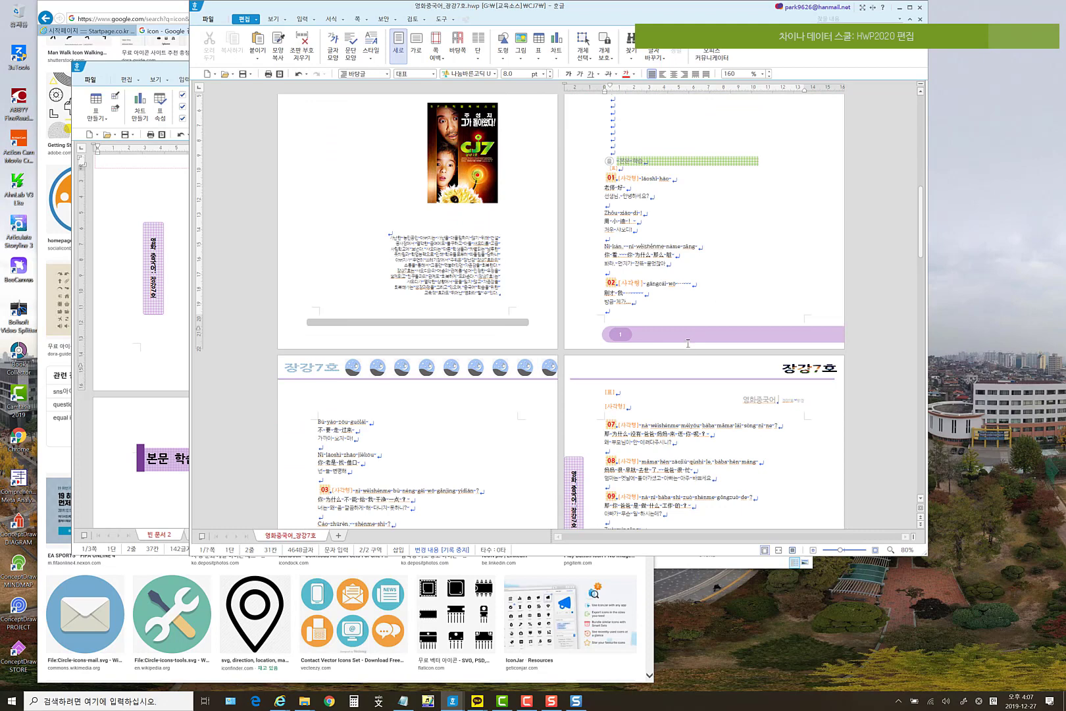
scroll(688, 342, "up", 5)
scroll(627, 130, "down", 2)
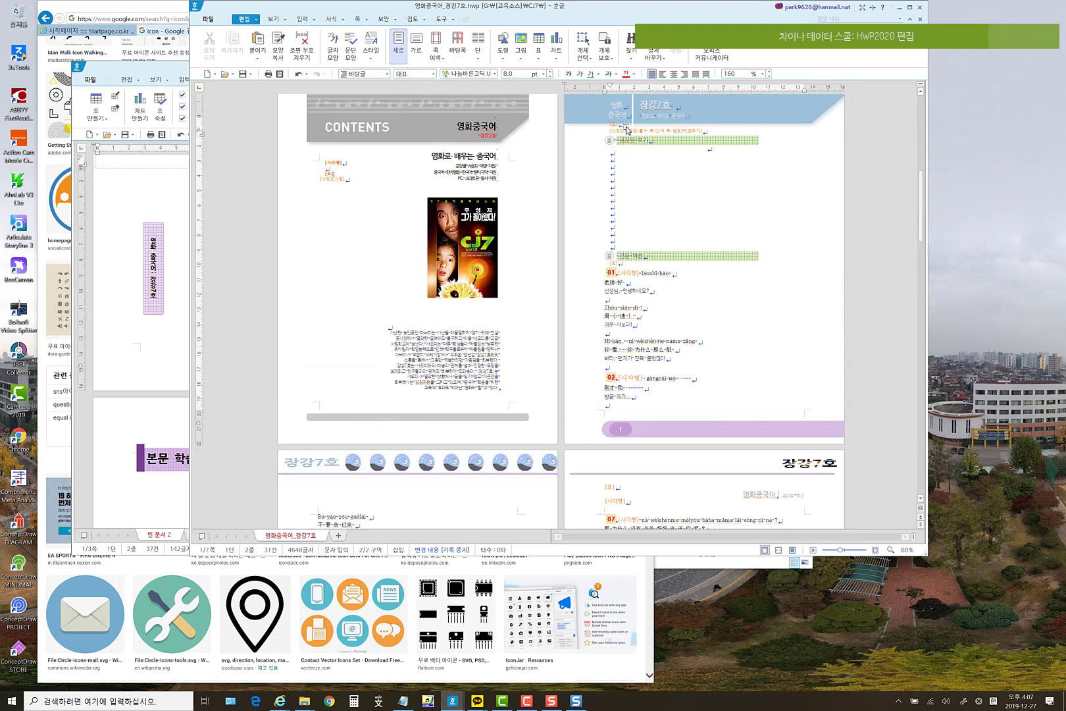
- Reopen the odd-page header and raise the purple side tab to just below the blue title banner
left_click(640, 140)
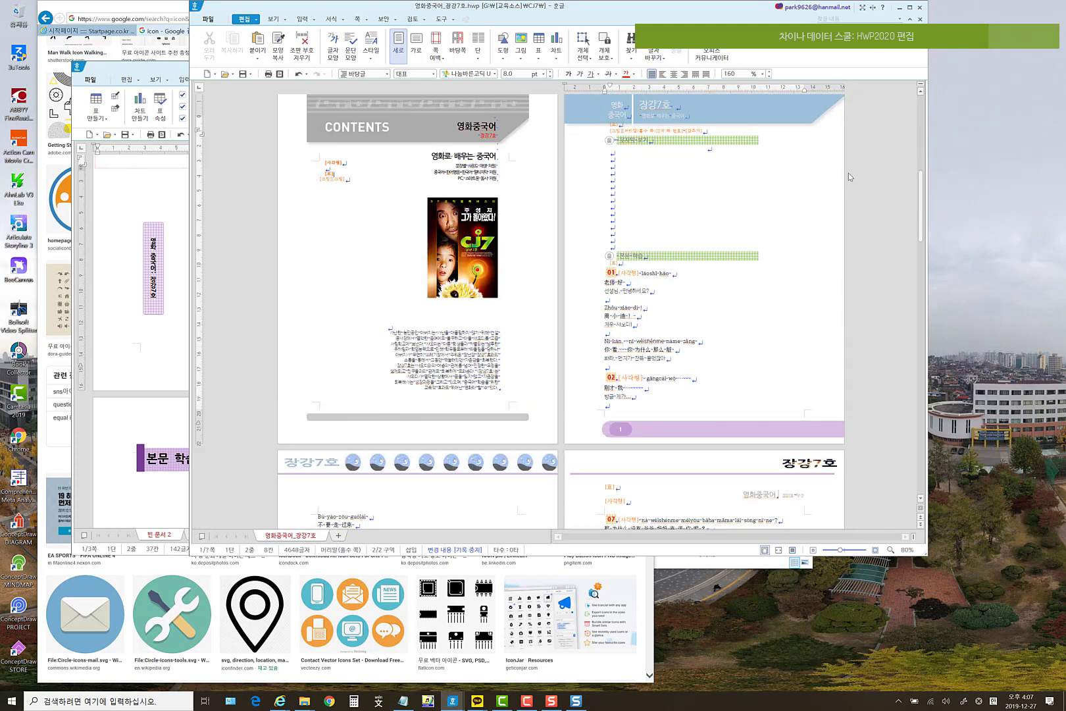
key("ctrl+k")
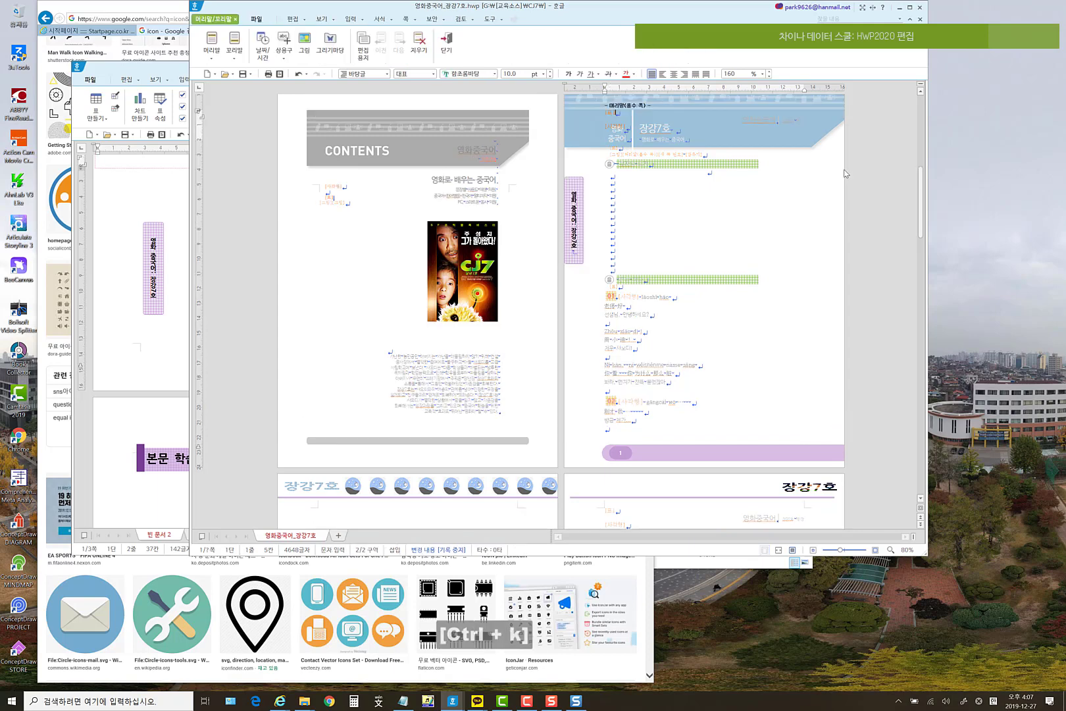
left_click(575, 198)
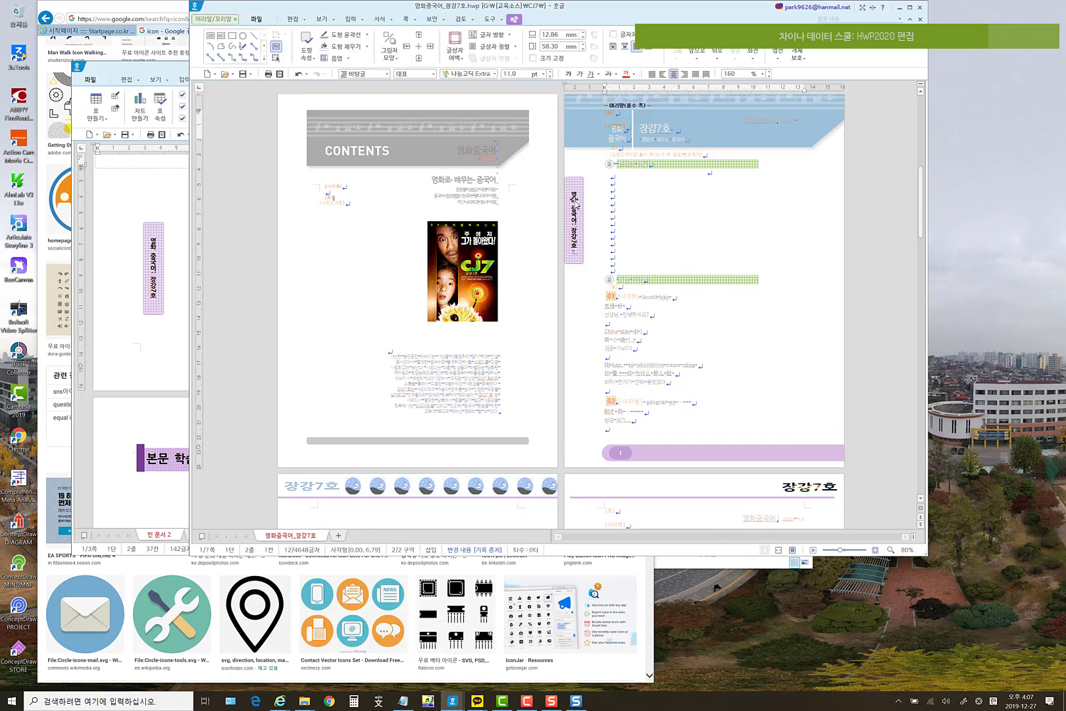
left_click_drag(577, 200, 577, 175)
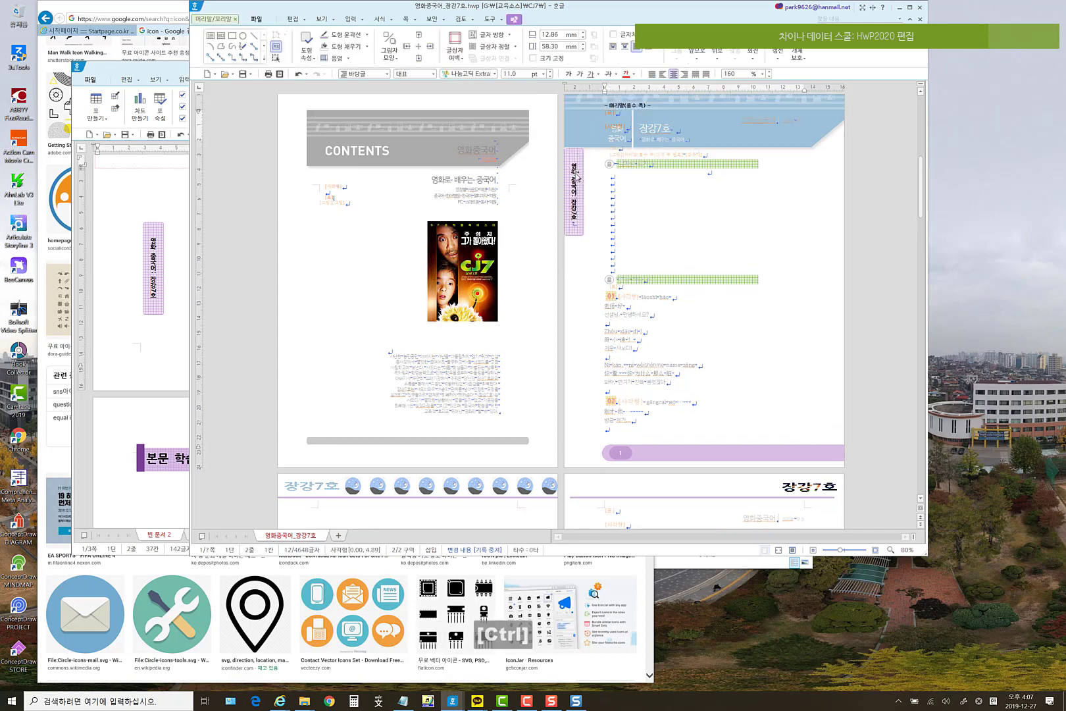
- Duplicate the purple side tab within the header and place the copy in the page's lower-right area
key("ctrl+c")
key("ctrl+v")
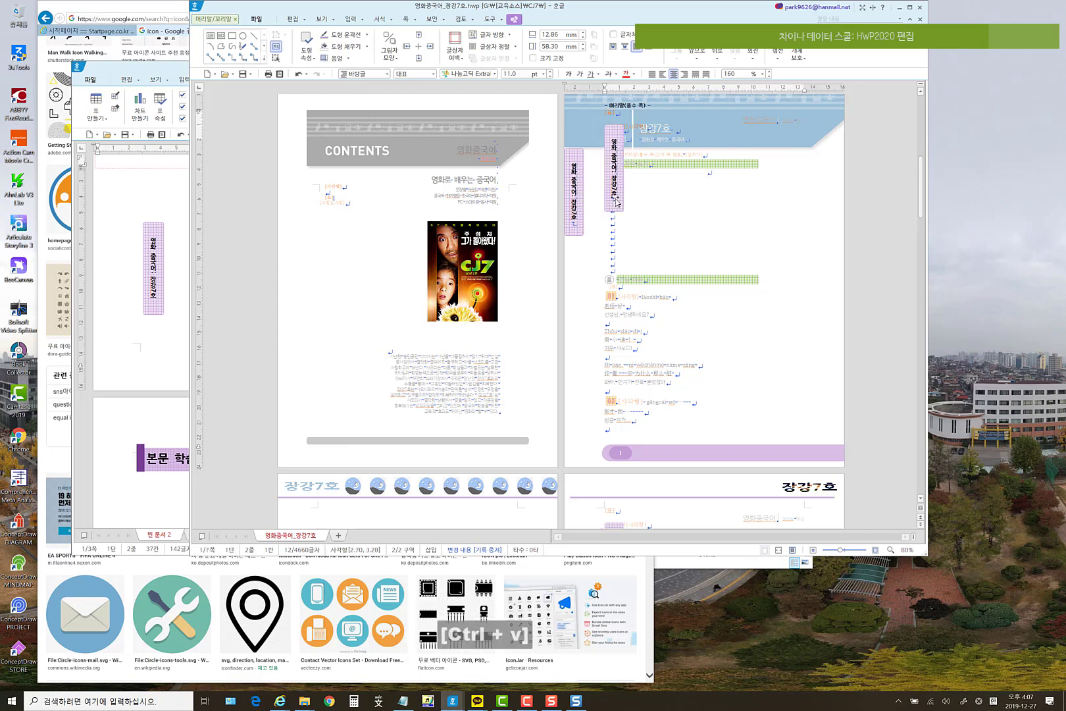
left_click_drag(618, 197, 845, 430)
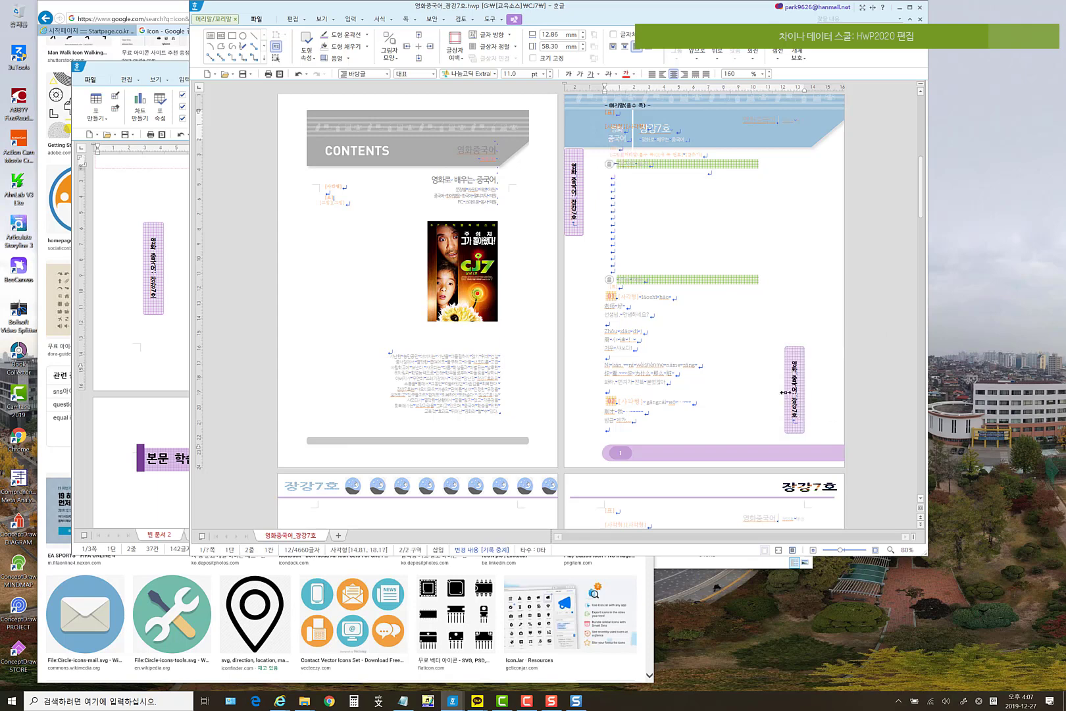
- Set the duplicated tab's horizontal and vertical position references to paper (종이) in its object properties
right_click(794, 390)
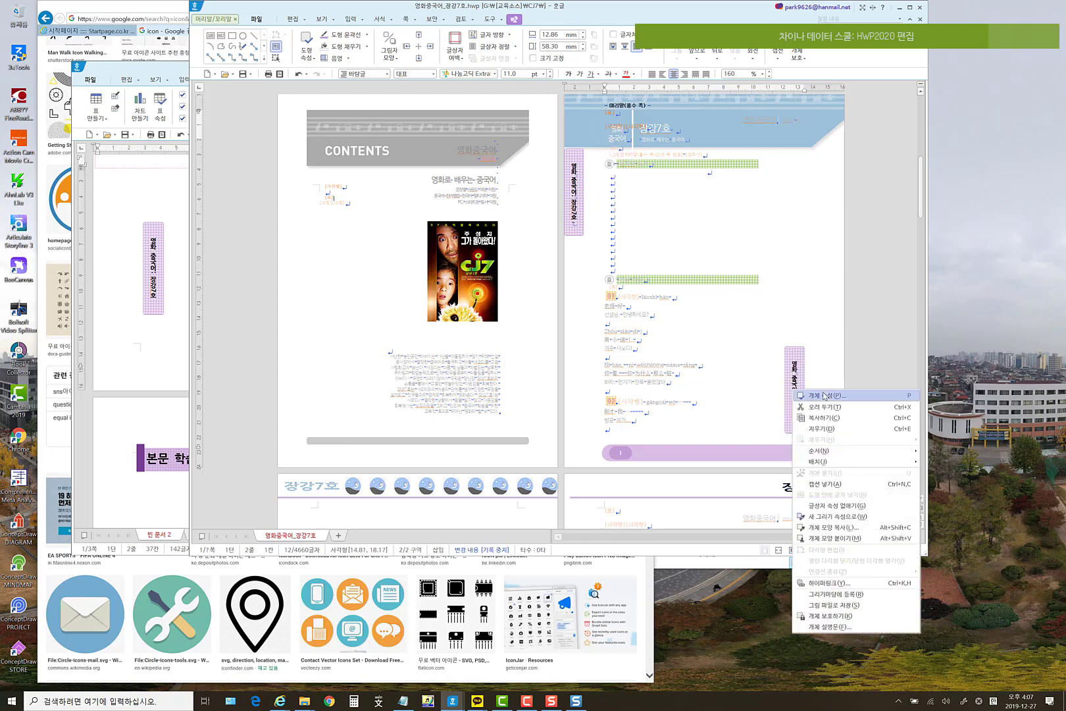
left_click(823, 395)
left_click(465, 271)
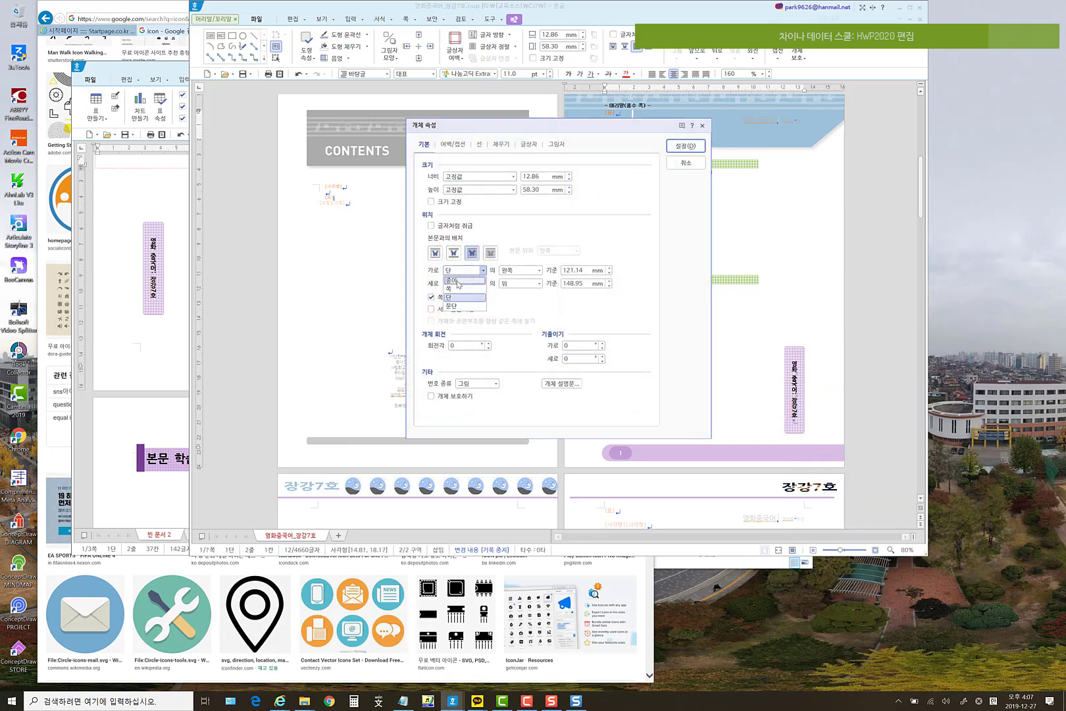
left_click(457, 280)
left_click(464, 282)
left_click(455, 293)
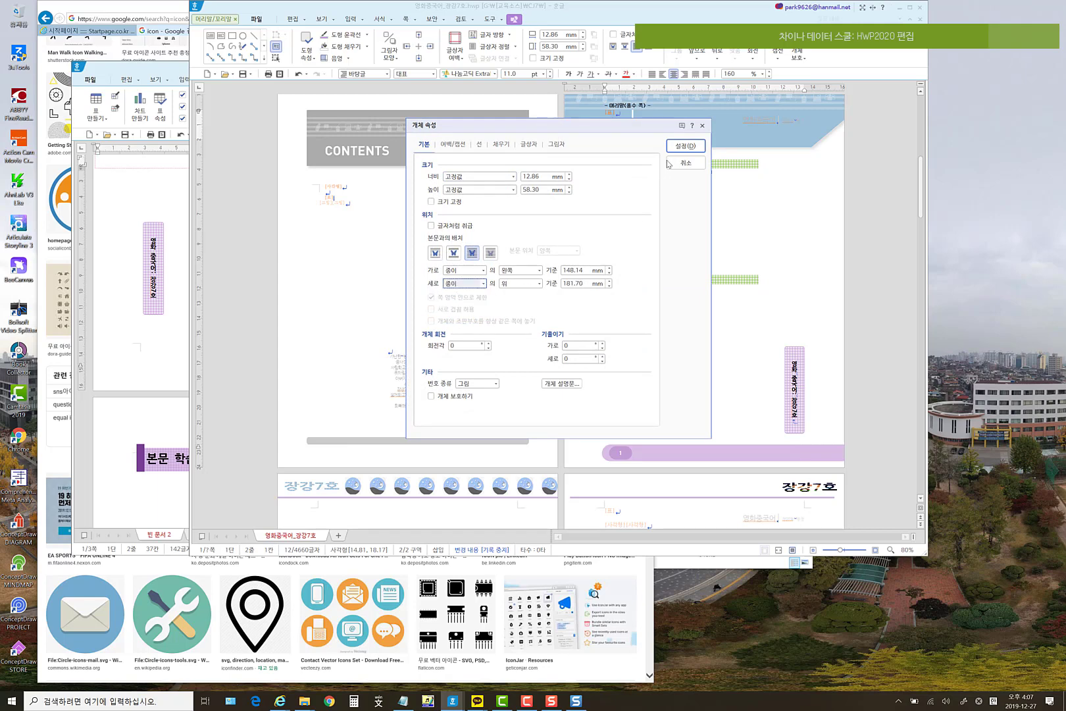
left_click(683, 146)
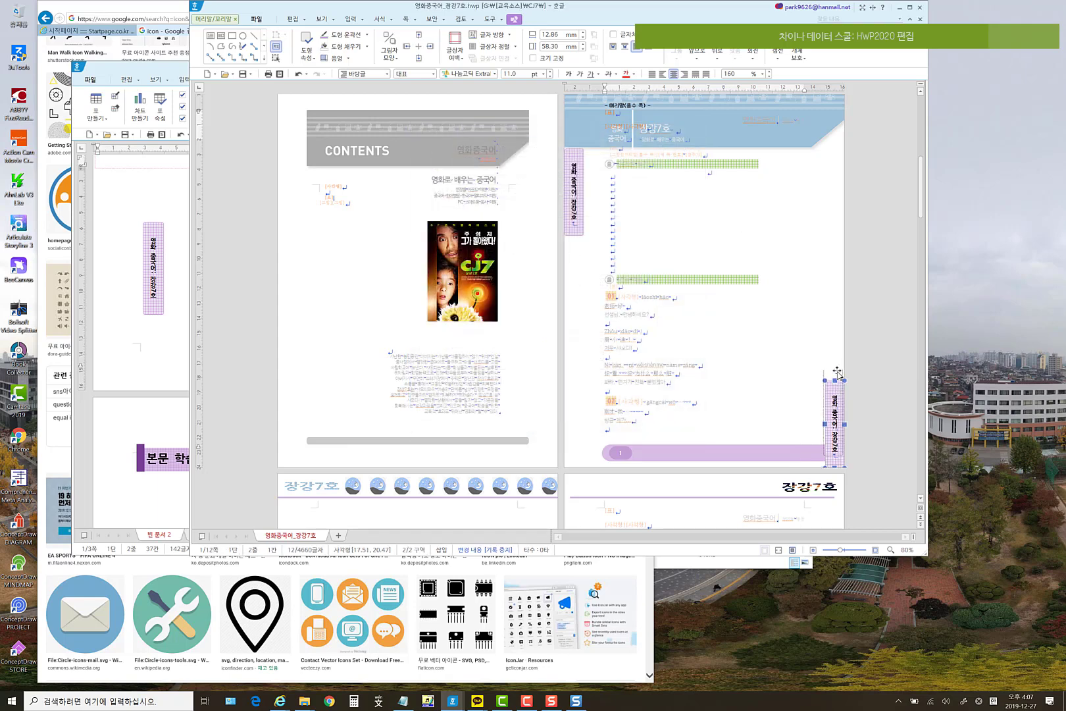
- Place the duplicated tab flush with the page's right edge just above the footer bar and close the header editing
mouse_move(837, 372)
left_mouse_down()
mouse_move(837, 329)
mouse_move(839, 378)
left_mouse_up()
left_click(709, 188)
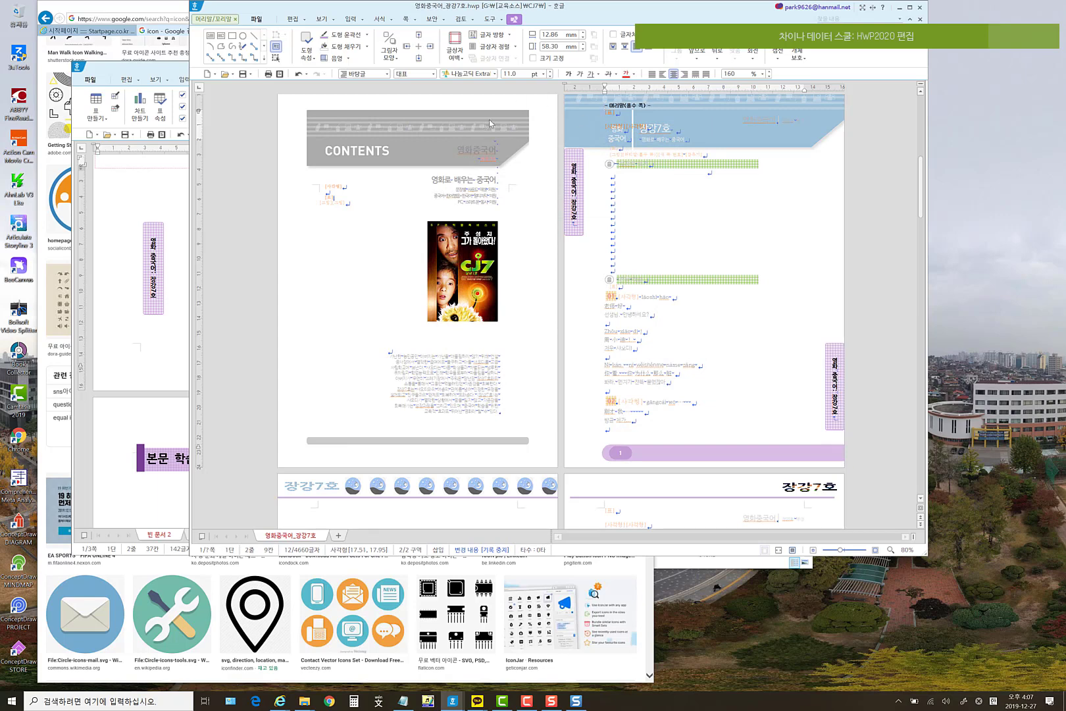
left_click(214, 18)
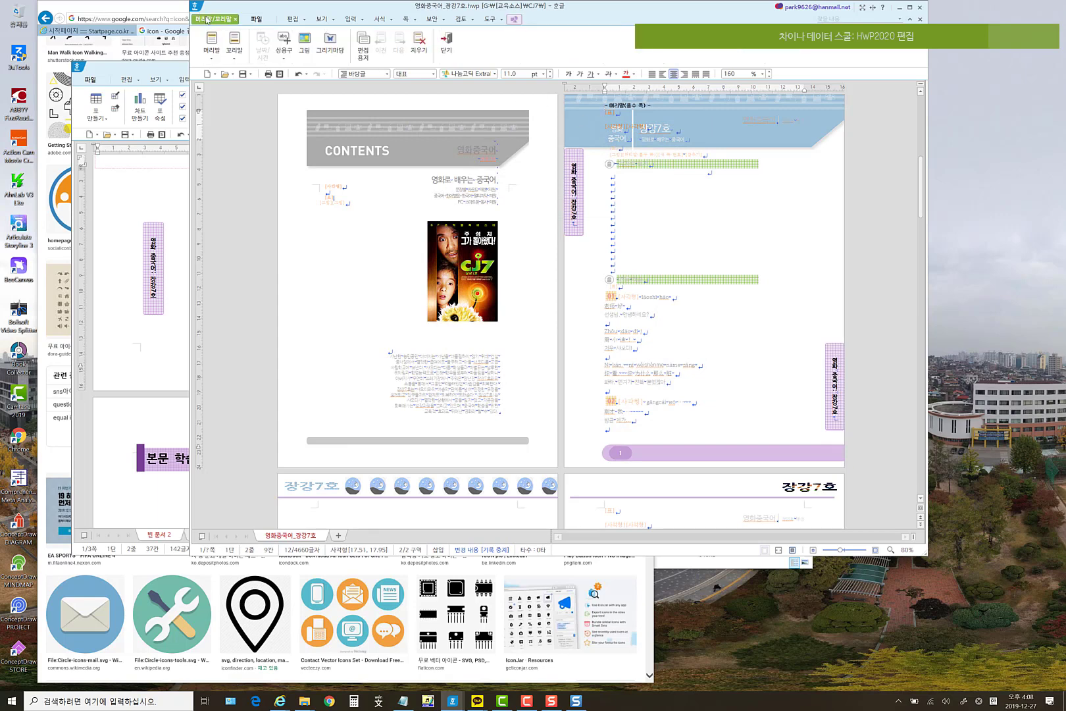
left_click(448, 53)
- Examine the left and right side tabs across the document's odd pages and compare them with the even pages
scroll(763, 290, "down", 3)
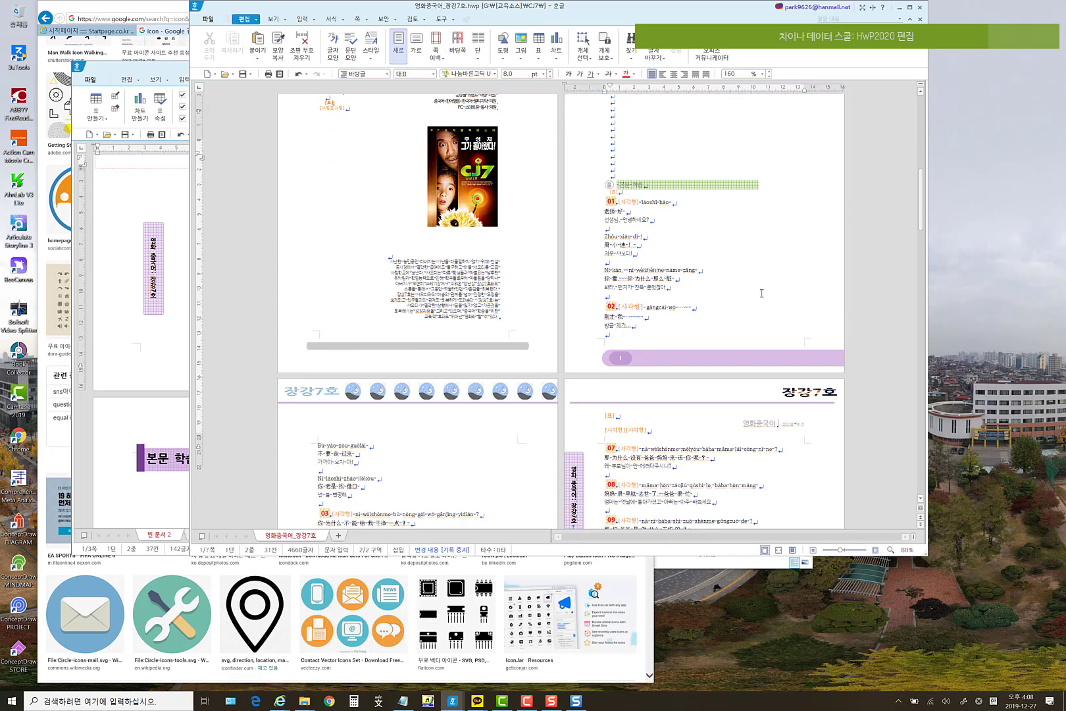
scroll(760, 286, "up", 5)
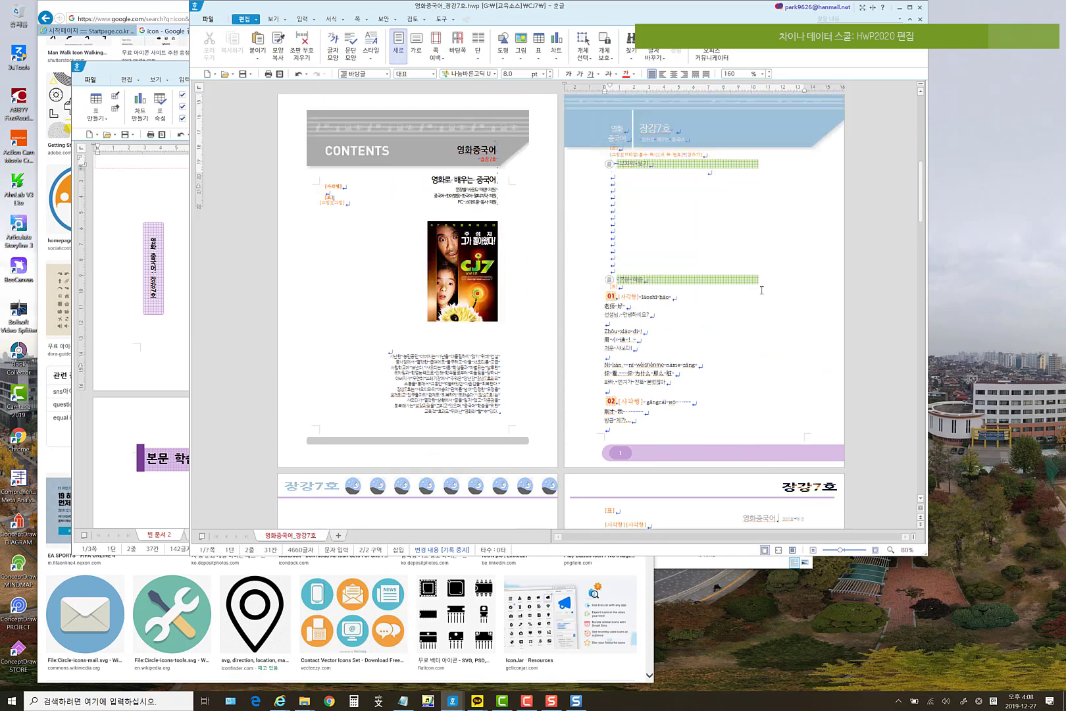
scroll(759, 279, "down", 10)
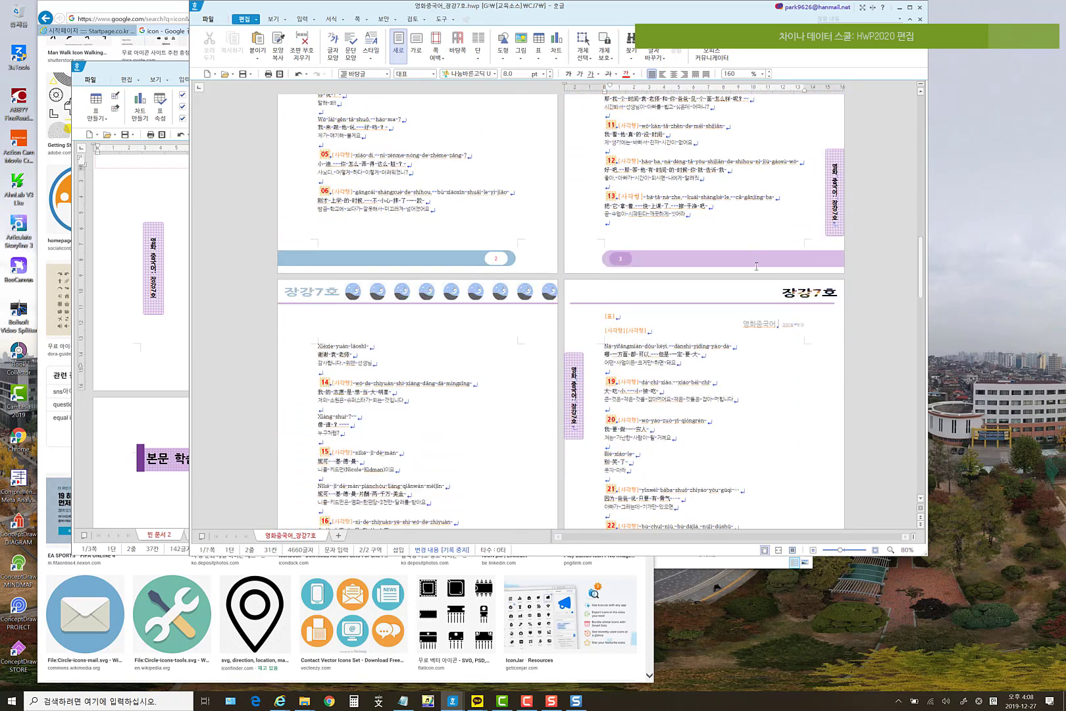
scroll(756, 266, "down", 4)
scroll(658, 302, "up", 3)
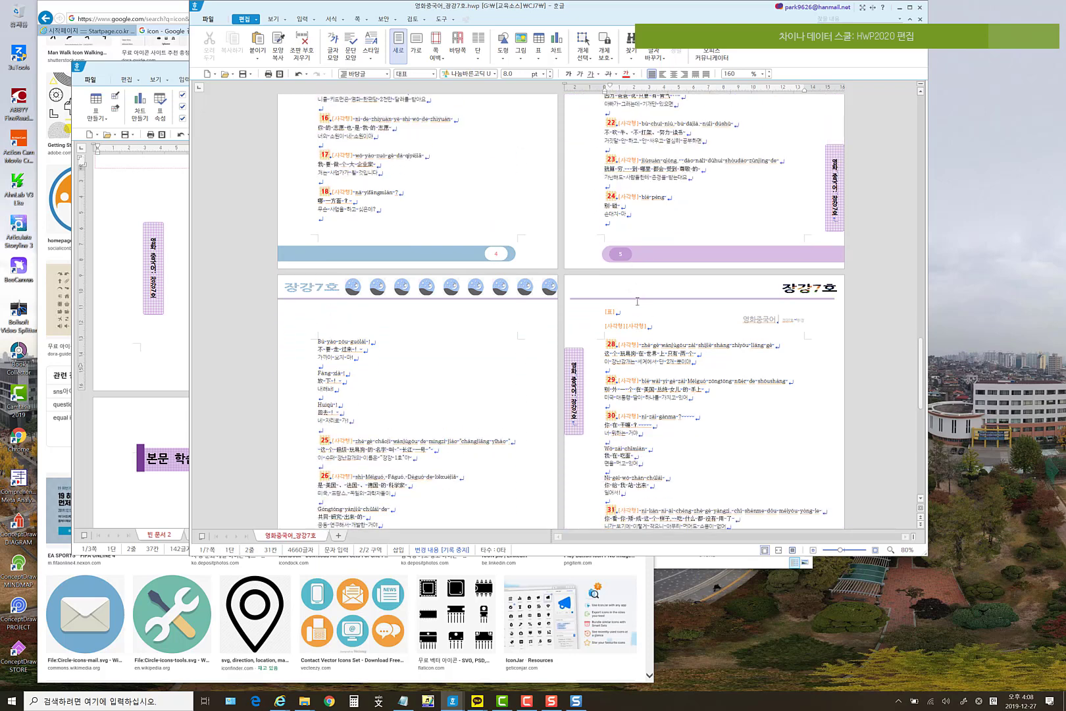
scroll(637, 301, "up", 5)
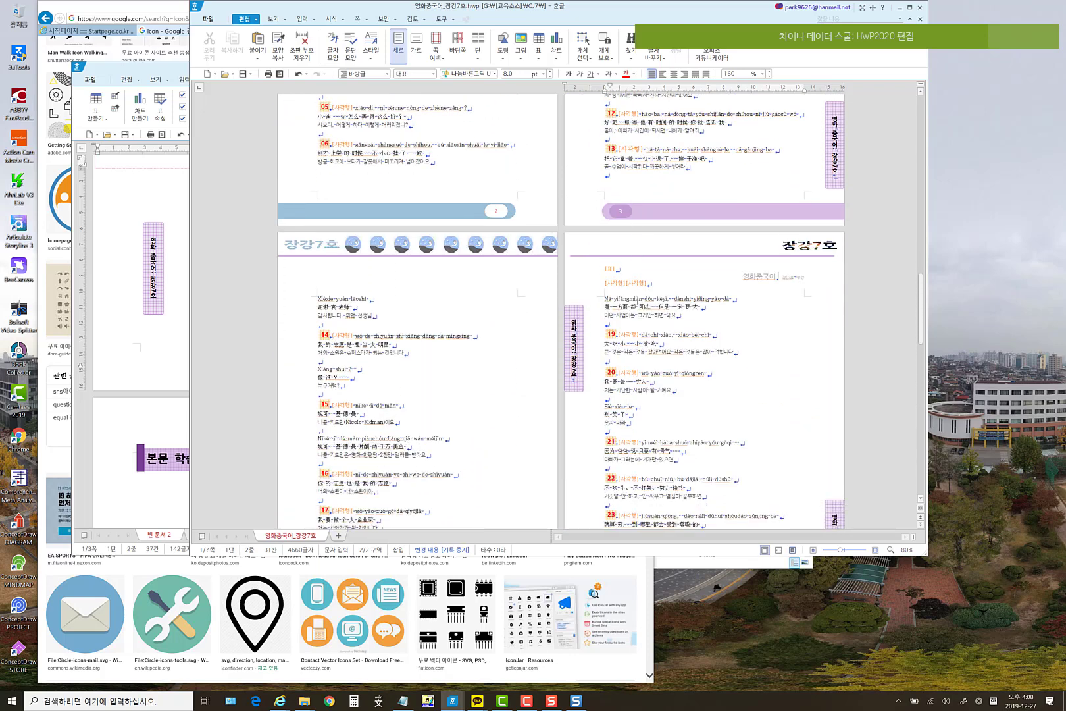
scroll(646, 325, "up", 4)
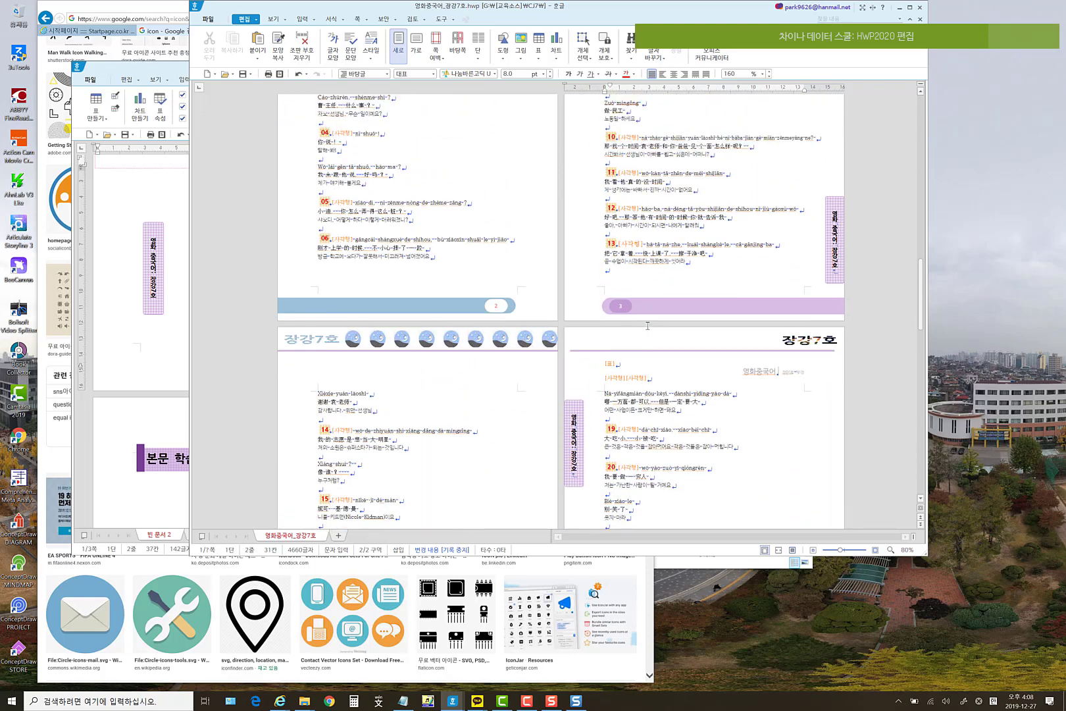
scroll(343, 433, "up", 3)
scroll(343, 432, "down", 5)
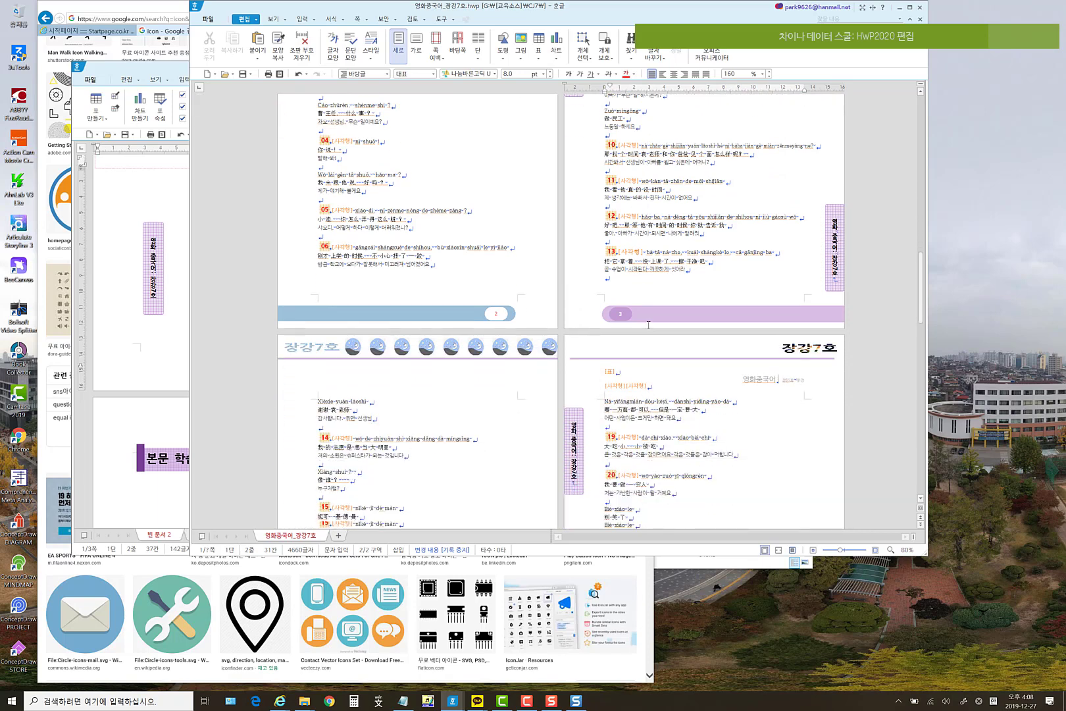
left_click(371, 402)
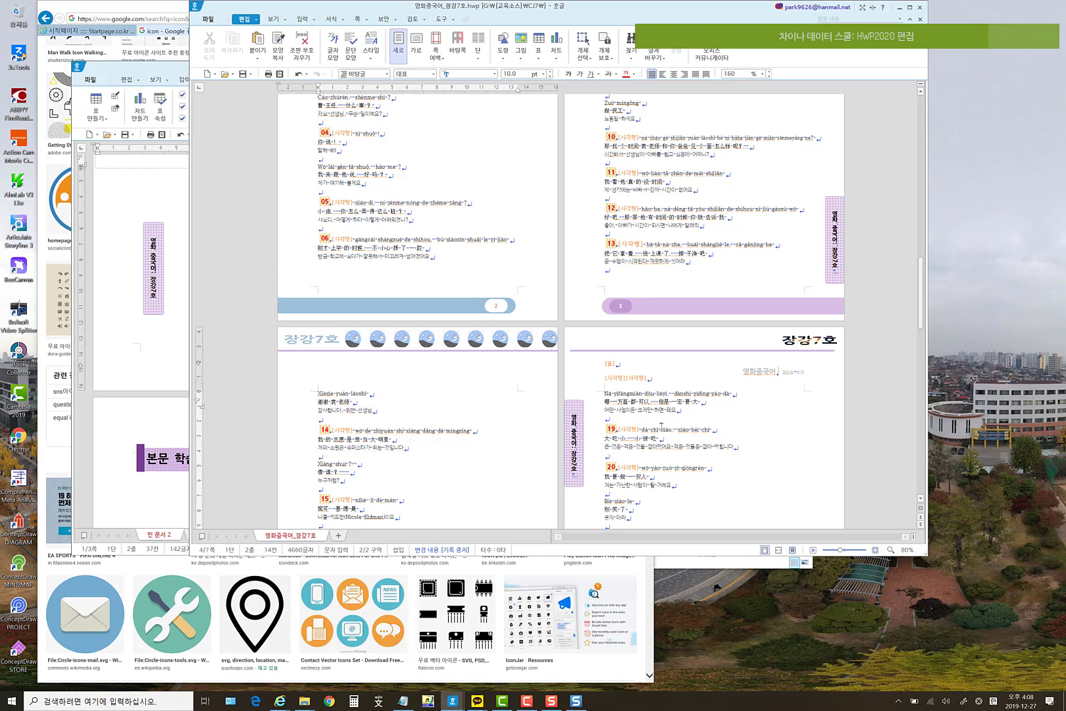
- Review the remaining pages and open the master page (바탕쪽) of section 2 for editing from its first even page
scroll(661, 427, "down", 15)
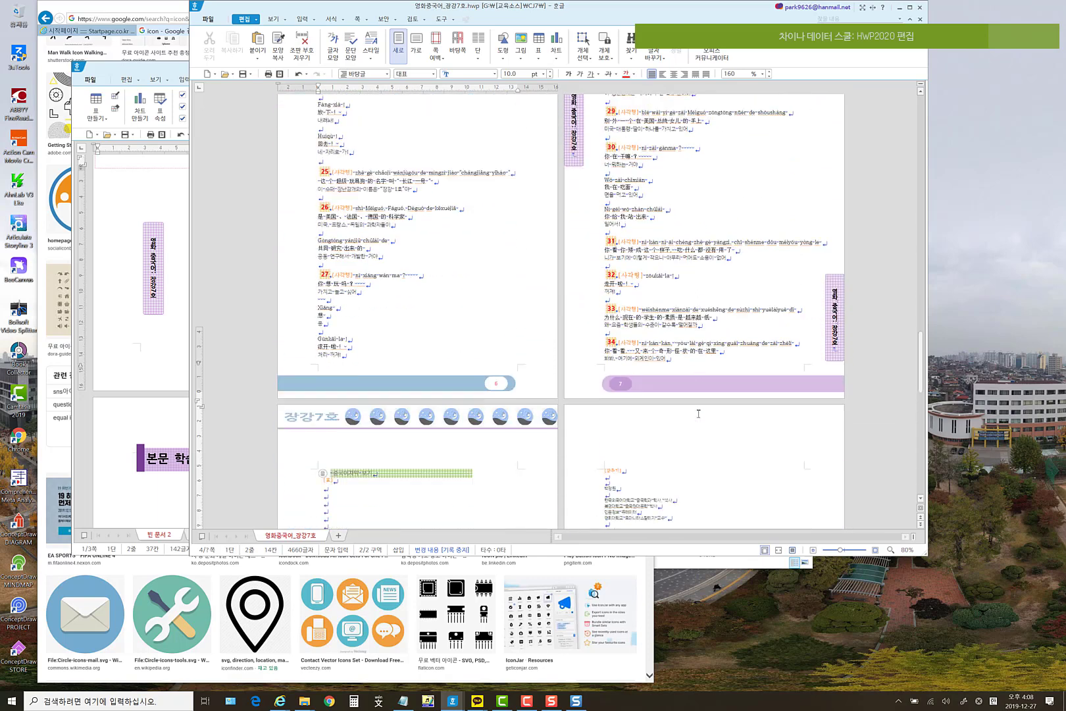
scroll(698, 414, "down", 5)
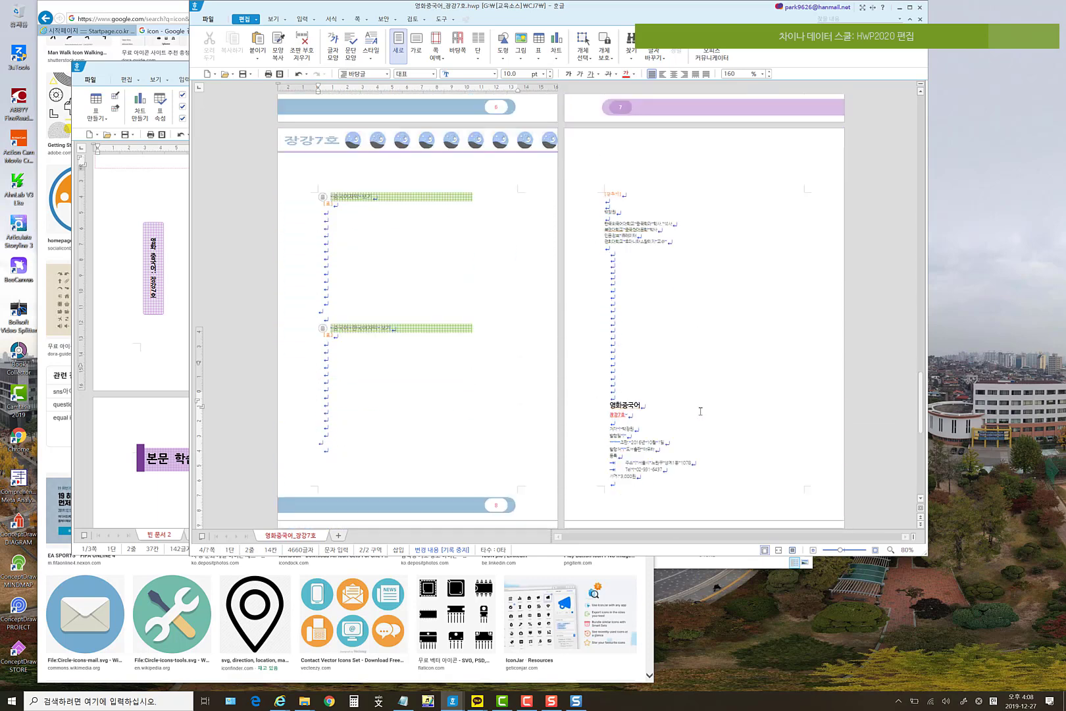
left_click_drag(920, 394, 924, 196)
left_click(665, 180)
scroll(665, 180, "down", 5)
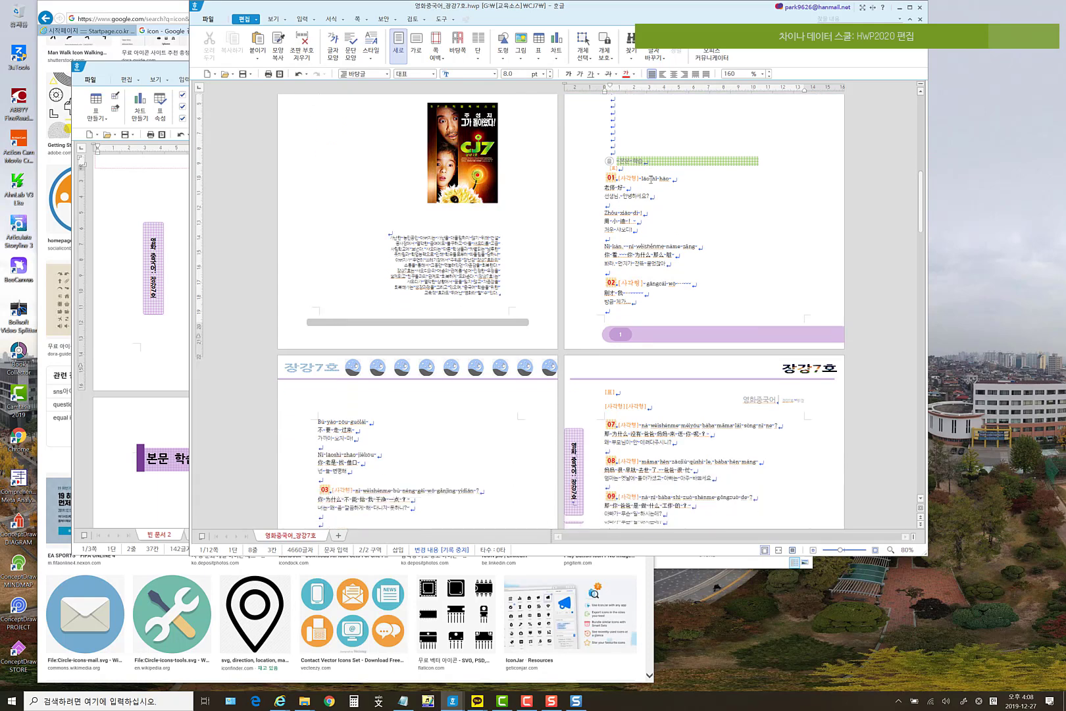
left_click(360, 358)
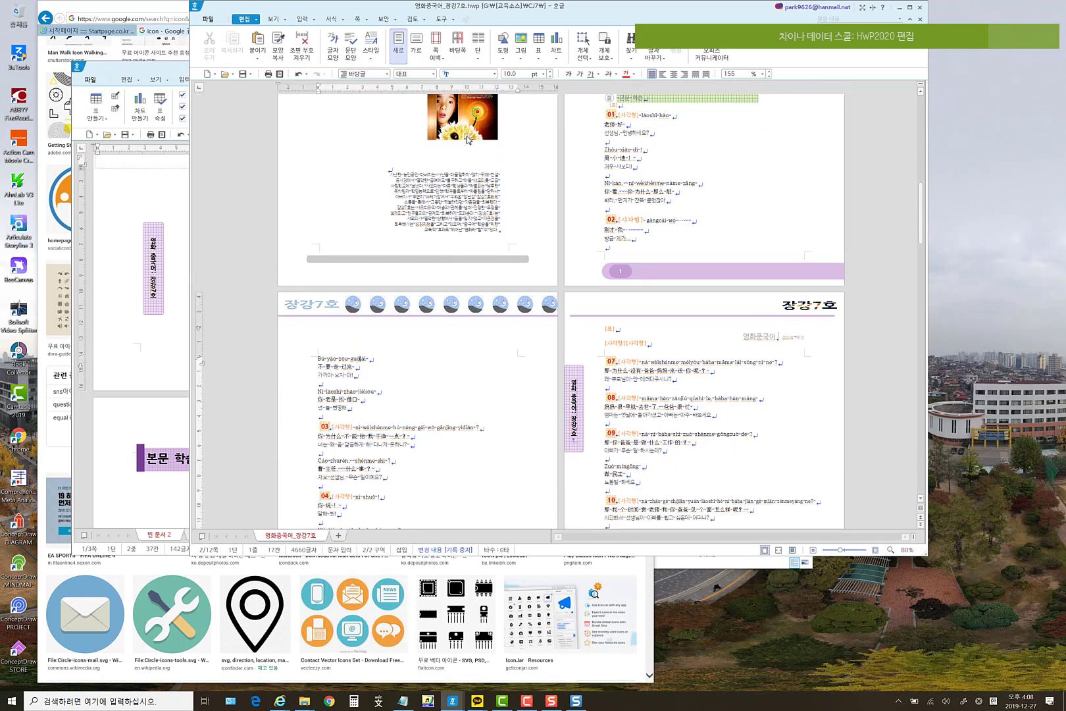
left_click(362, 19)
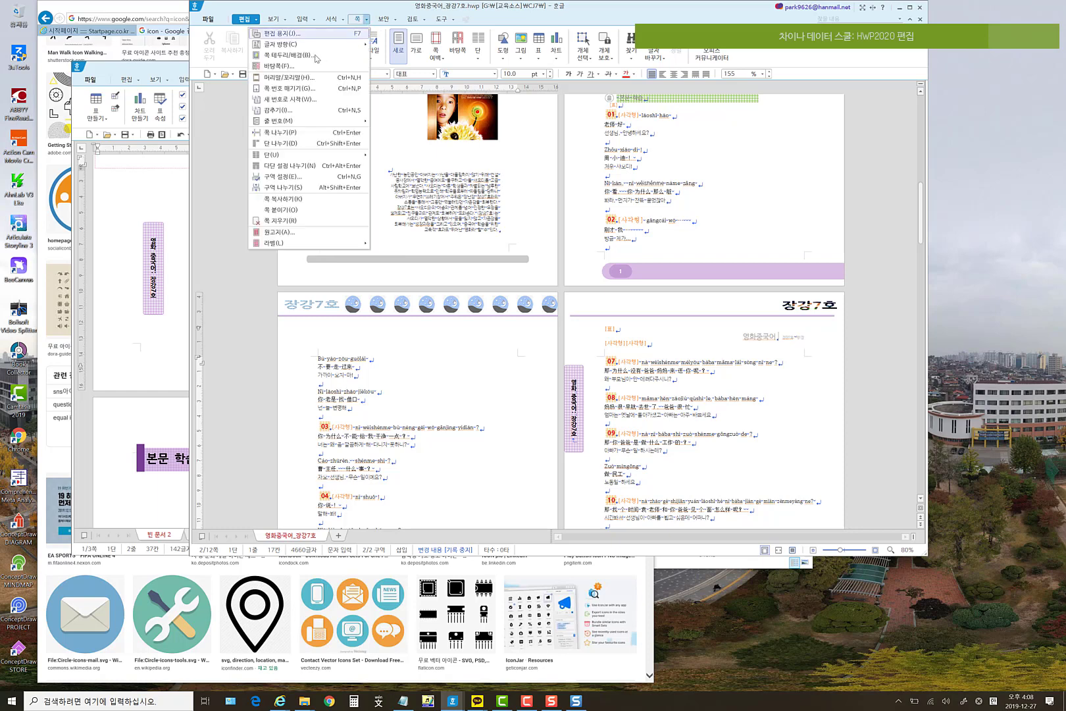
left_click(309, 65)
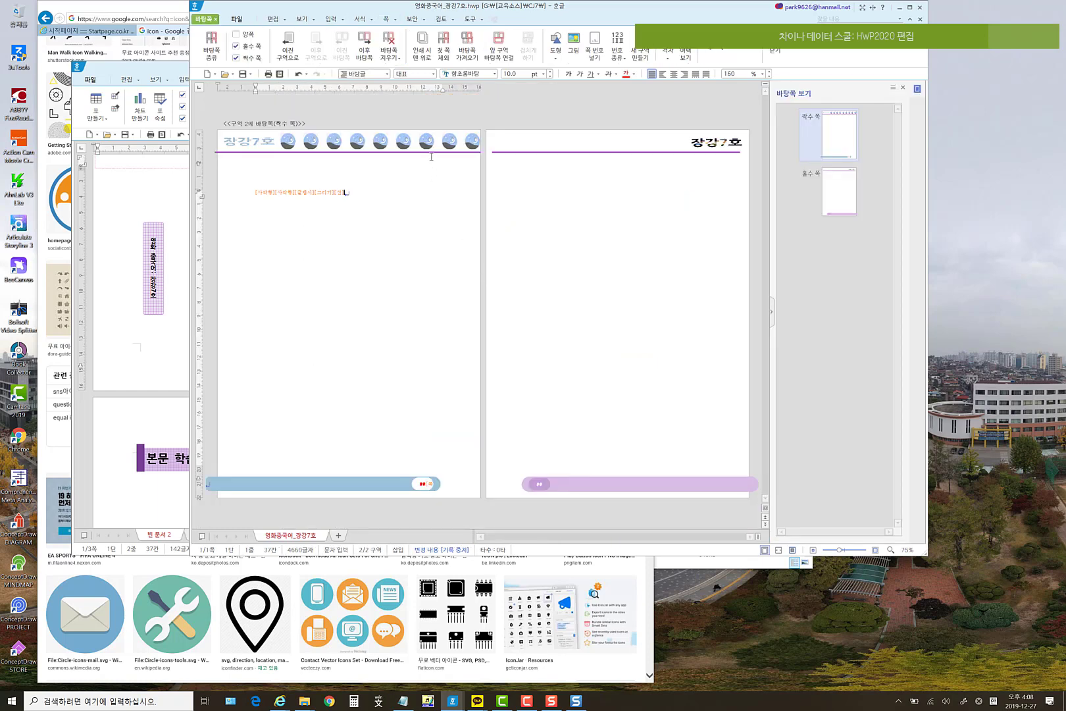
- Delete the row of round pictures and the 장강7호 WordArt title from the even-page master
left_click(428, 146)
key("Delete")
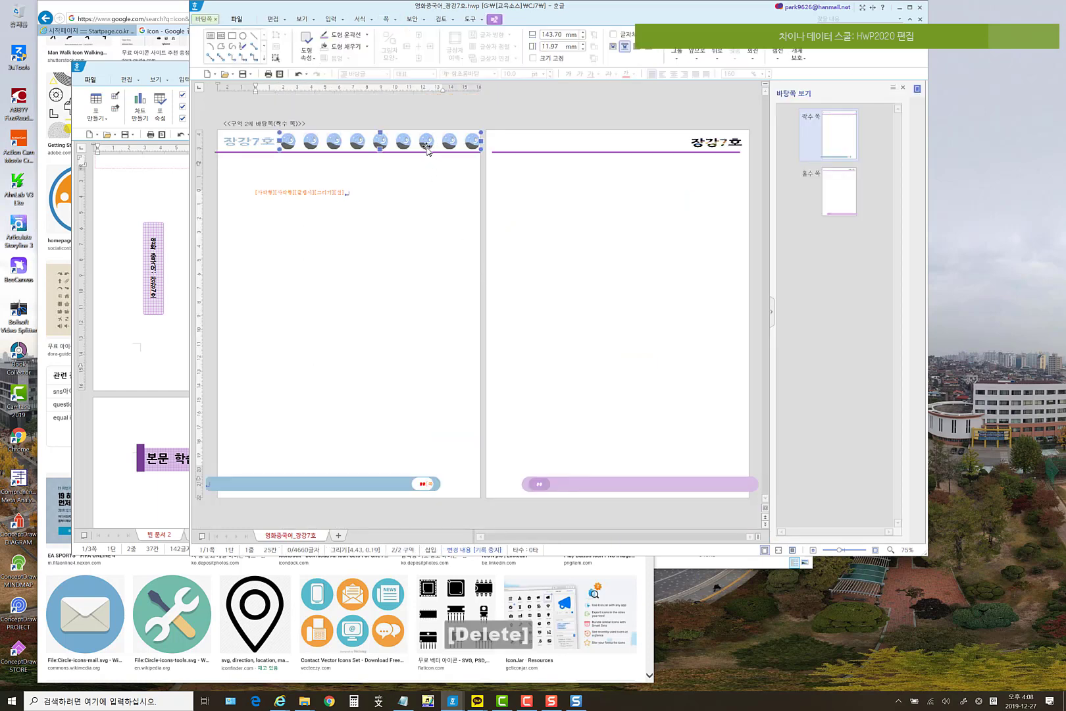
left_click(712, 145)
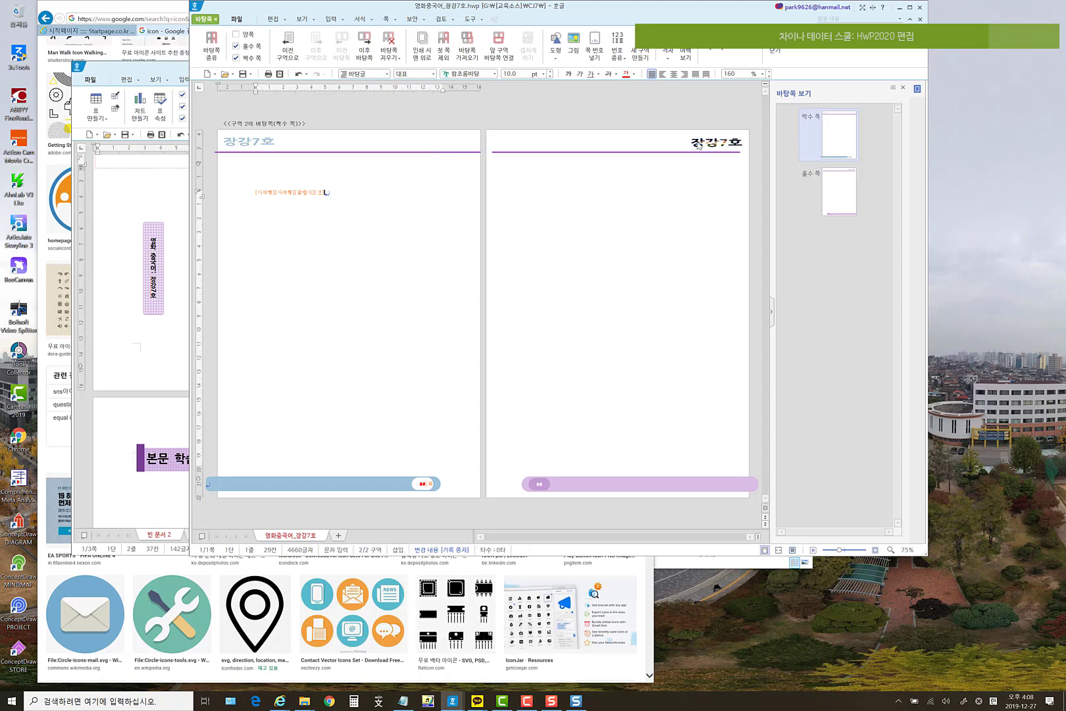
key("Delete")
left_click_drag(274, 142, 222, 141)
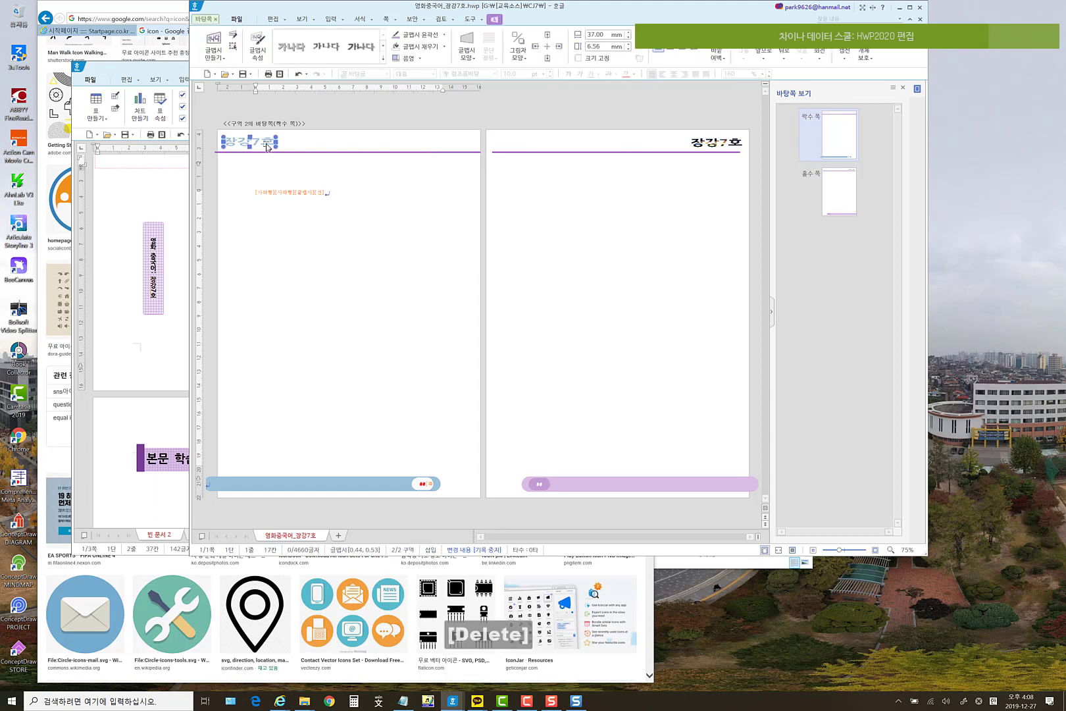
key("Delete")
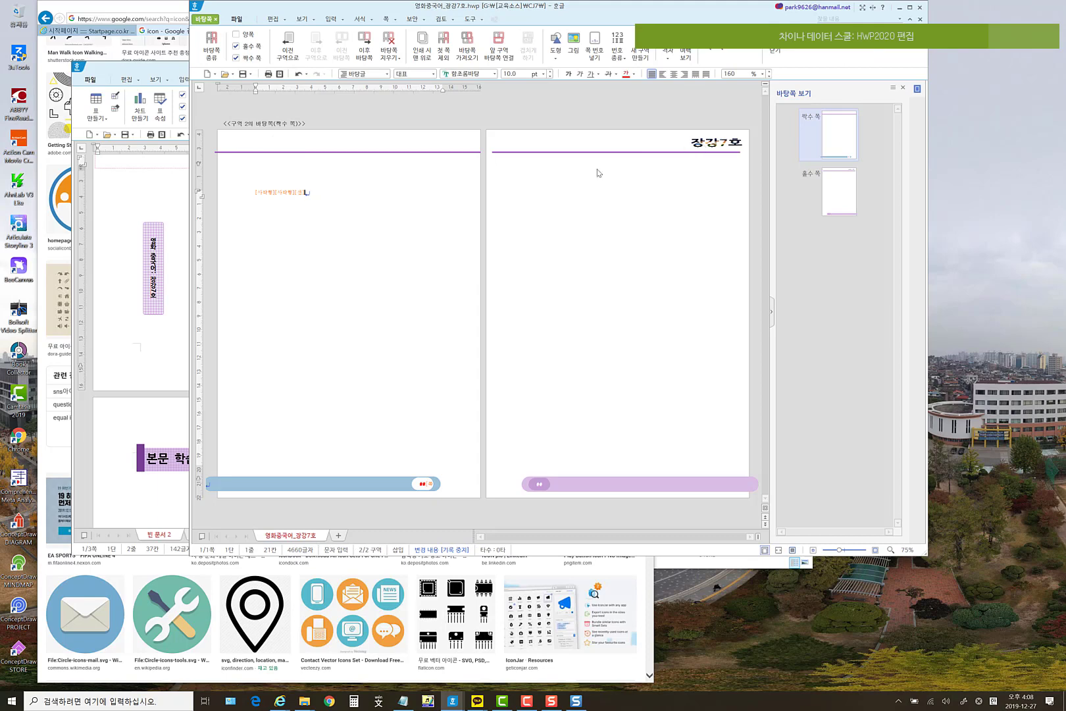
- Delete the 장강7호 WordArt title and the purple header line from the odd-page master
left_click(853, 194)
left_click(740, 143)
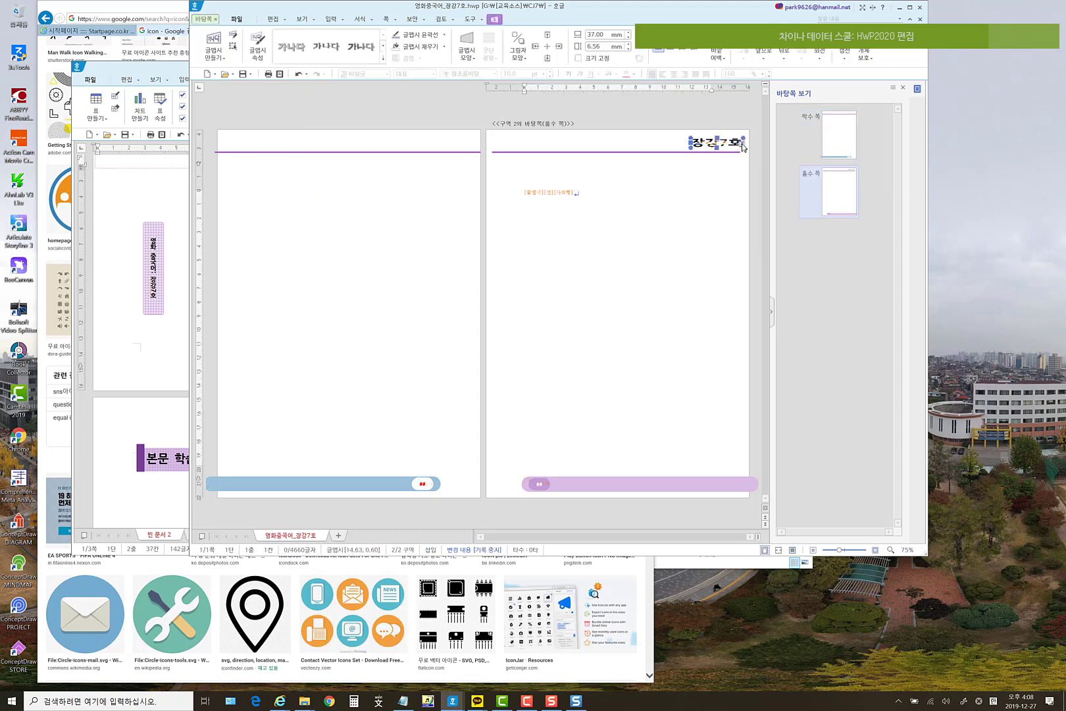
key("Delete")
key("Delete")
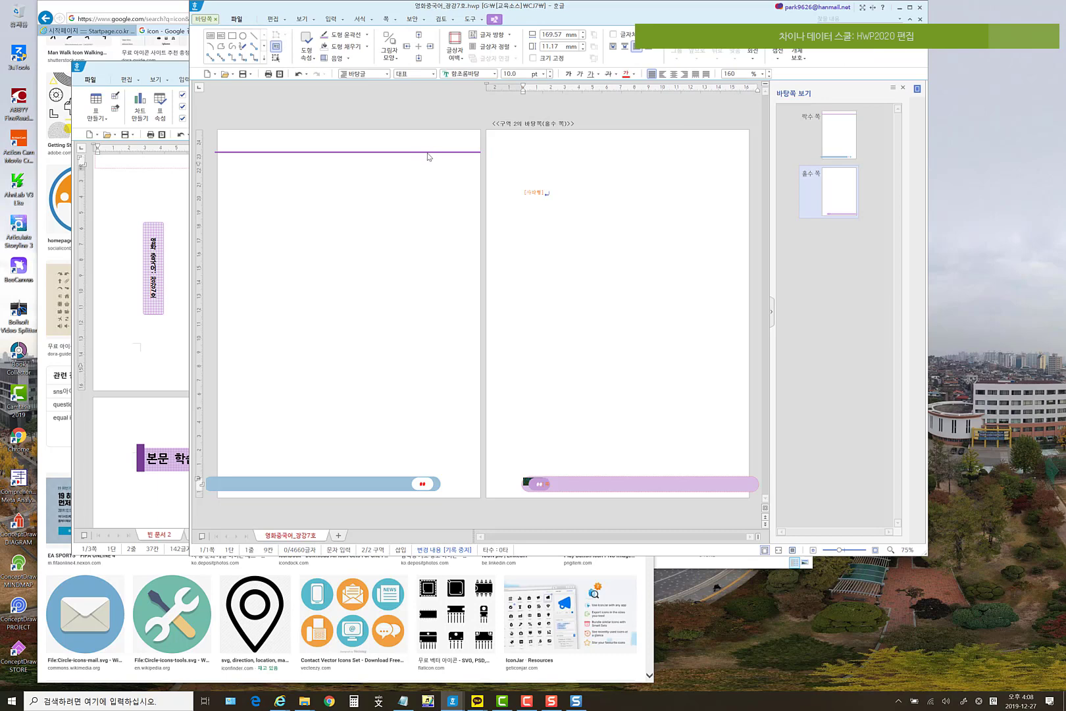
- Delete the purple header line from the even-page master and close master page editing
left_click(828, 150)
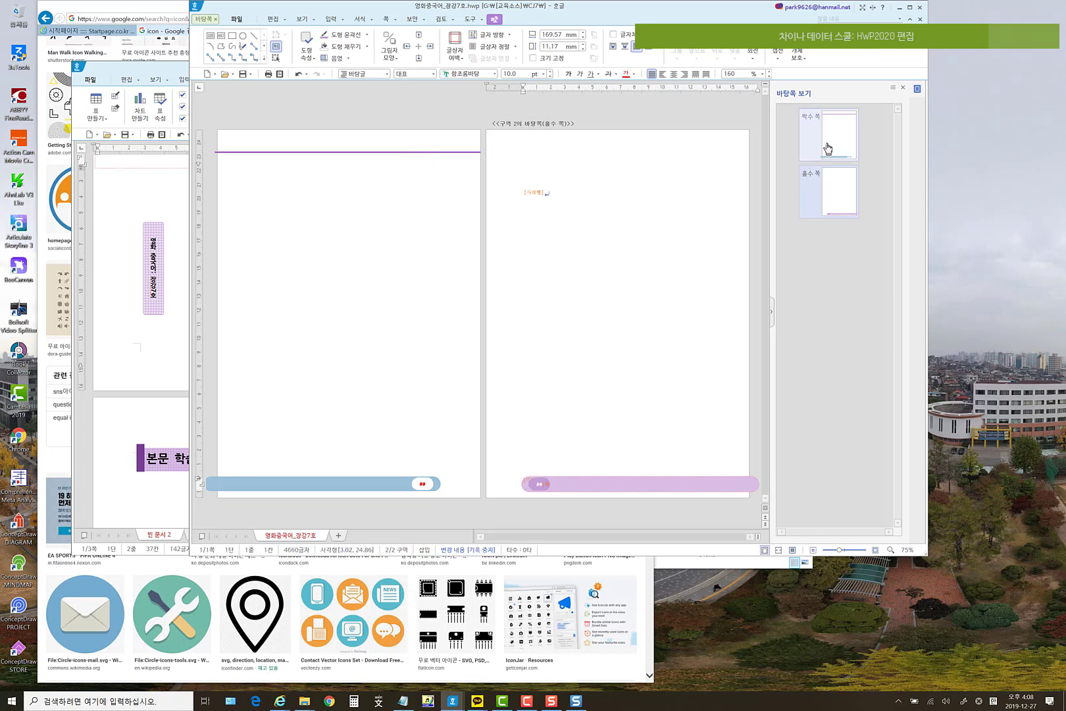
left_click(393, 153)
key("Delete")
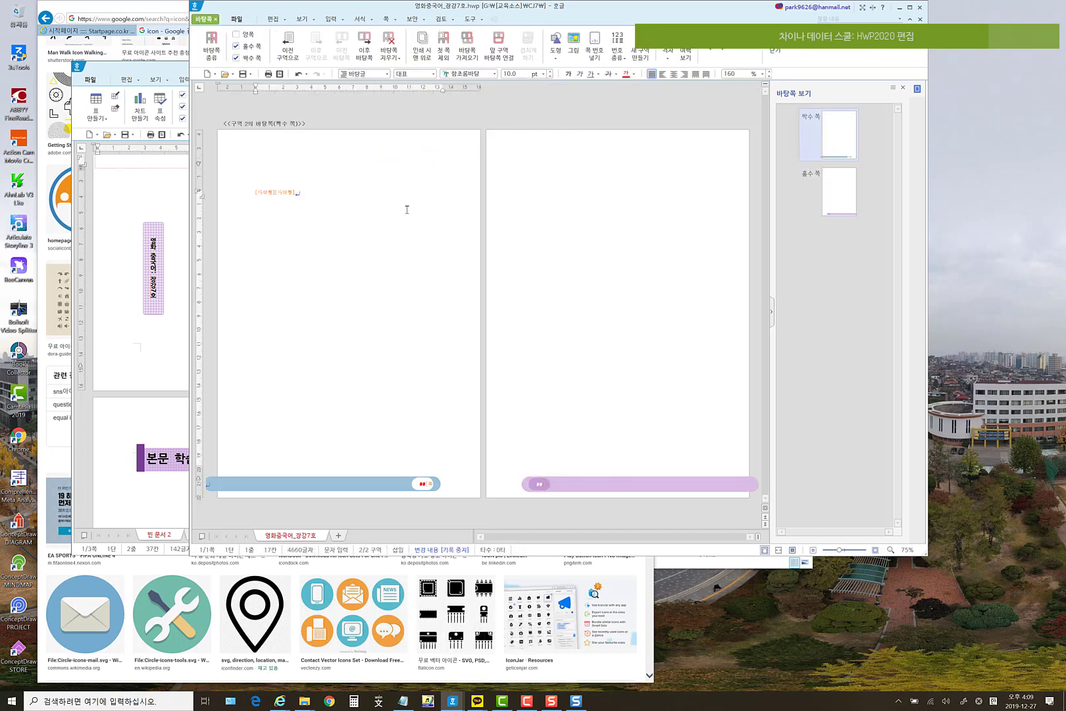
left_click(776, 50)
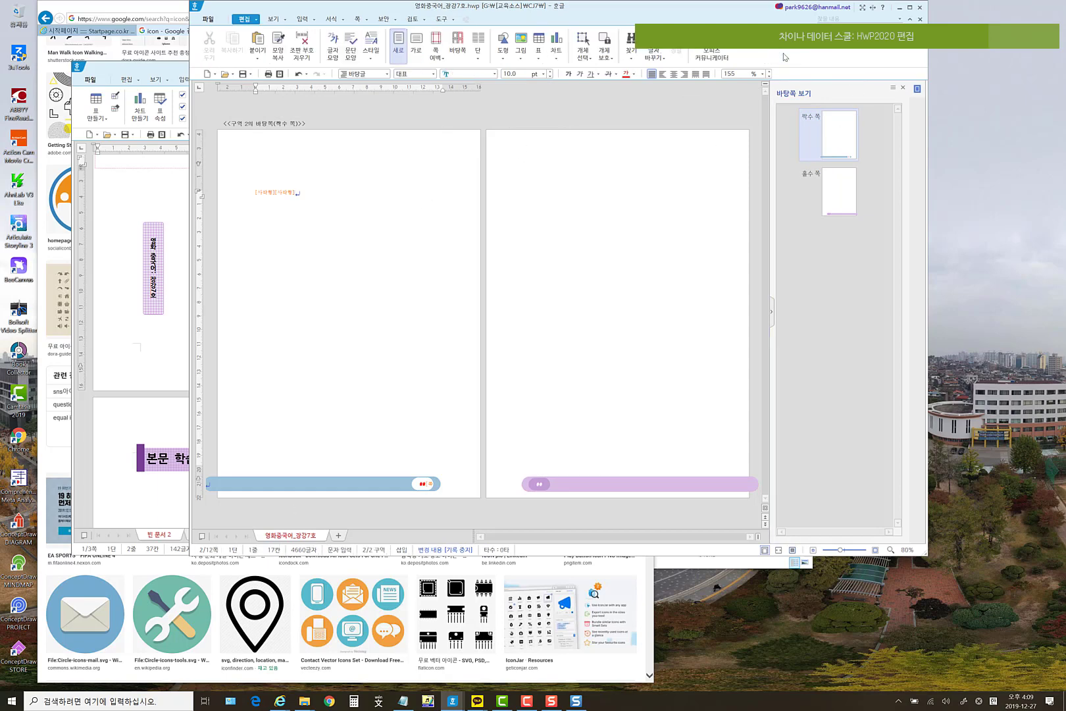
- In the page border/background settings (쪽 테두리/배경), choose a solid light blue background fill for both odd and even pages
scroll(236, 281, "down", 5)
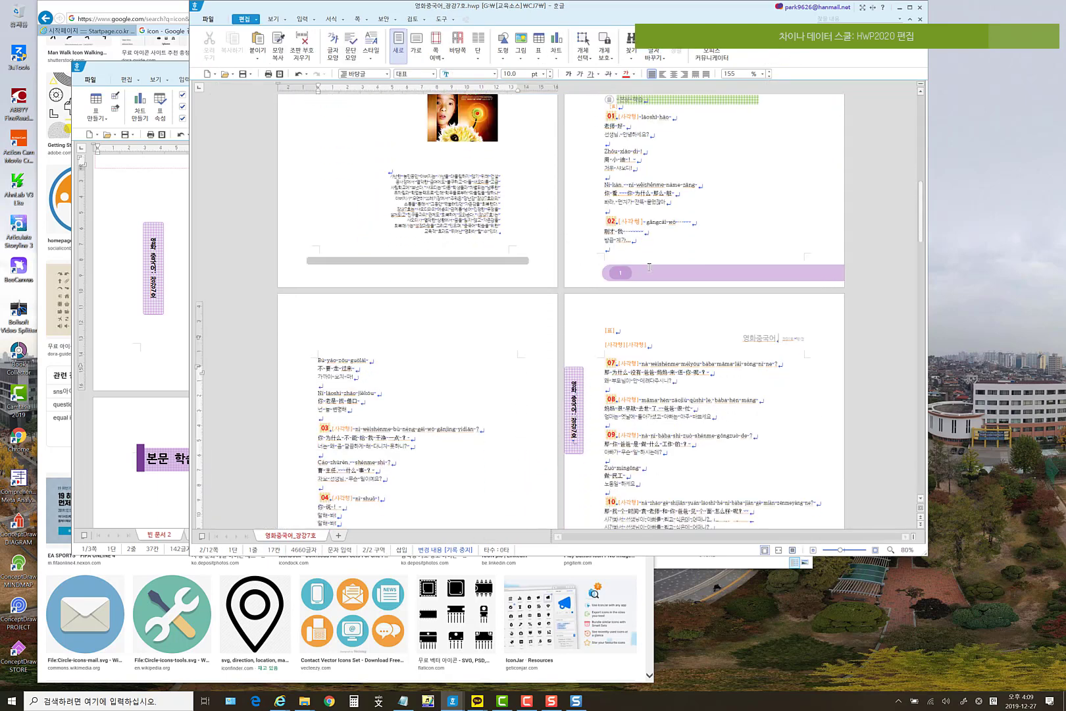
scroll(237, 281, "down", 1)
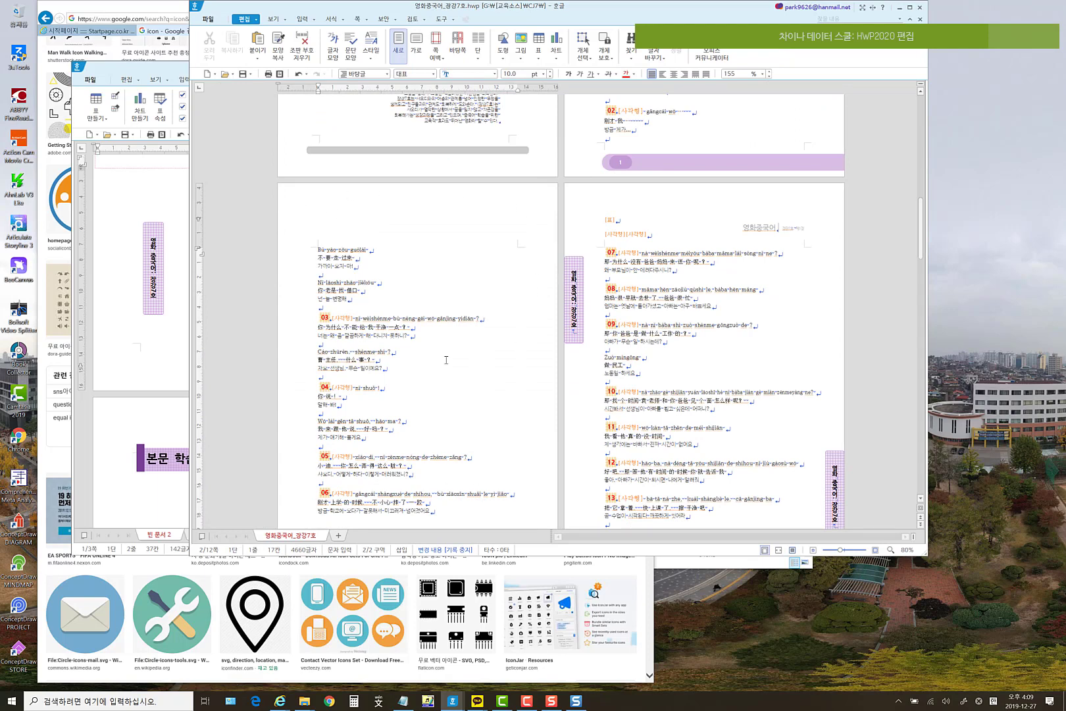
key("Hangul")
left_click(366, 20)
key("Escape")
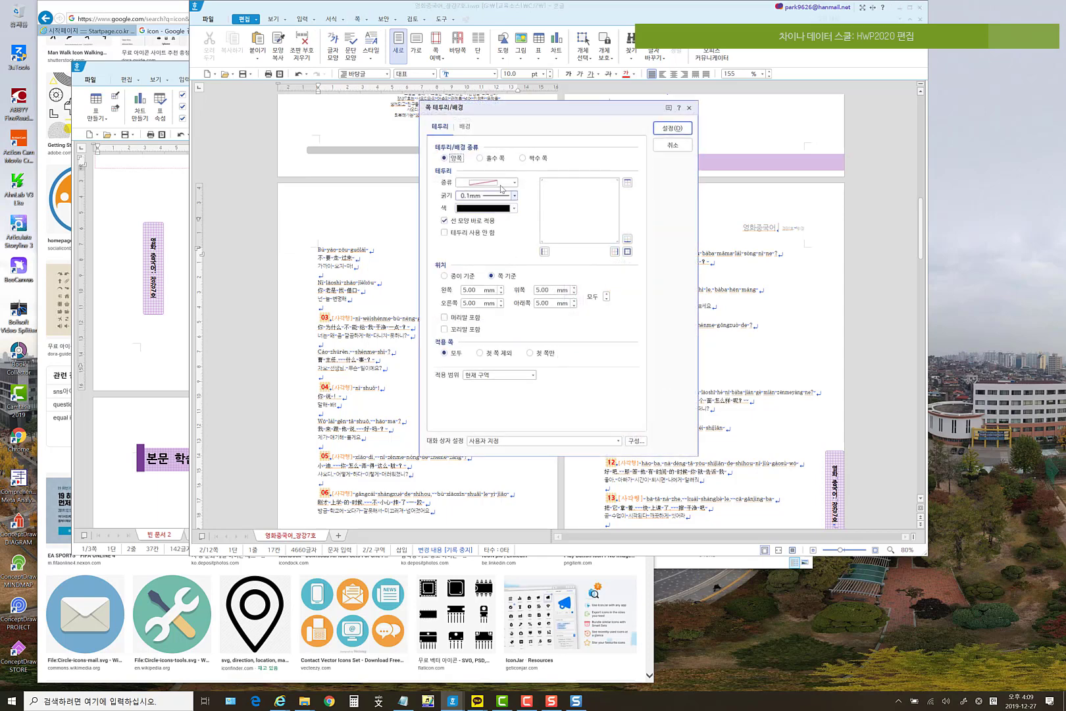
left_click(465, 126)
left_click(453, 193)
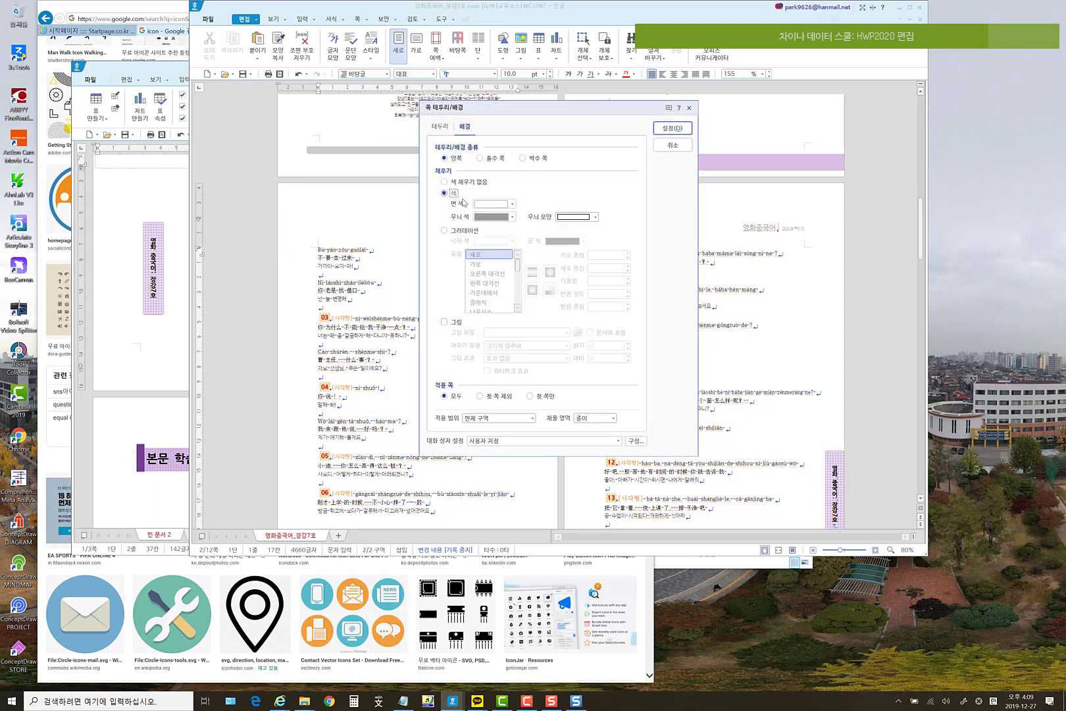
left_click(512, 204)
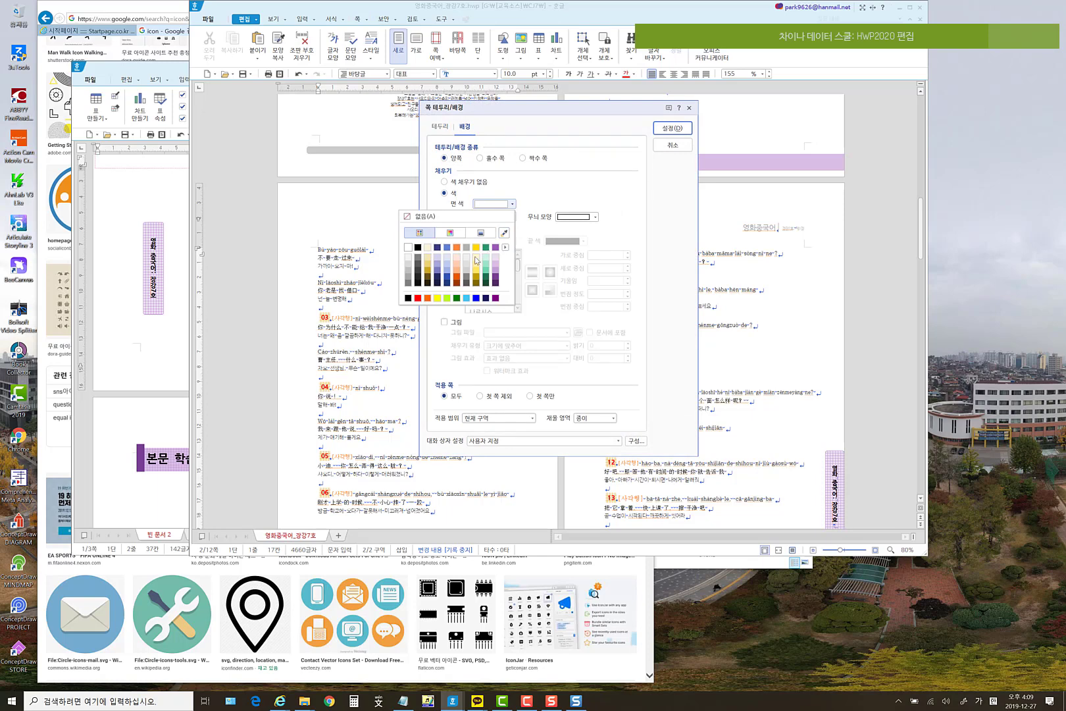
left_click(451, 264)
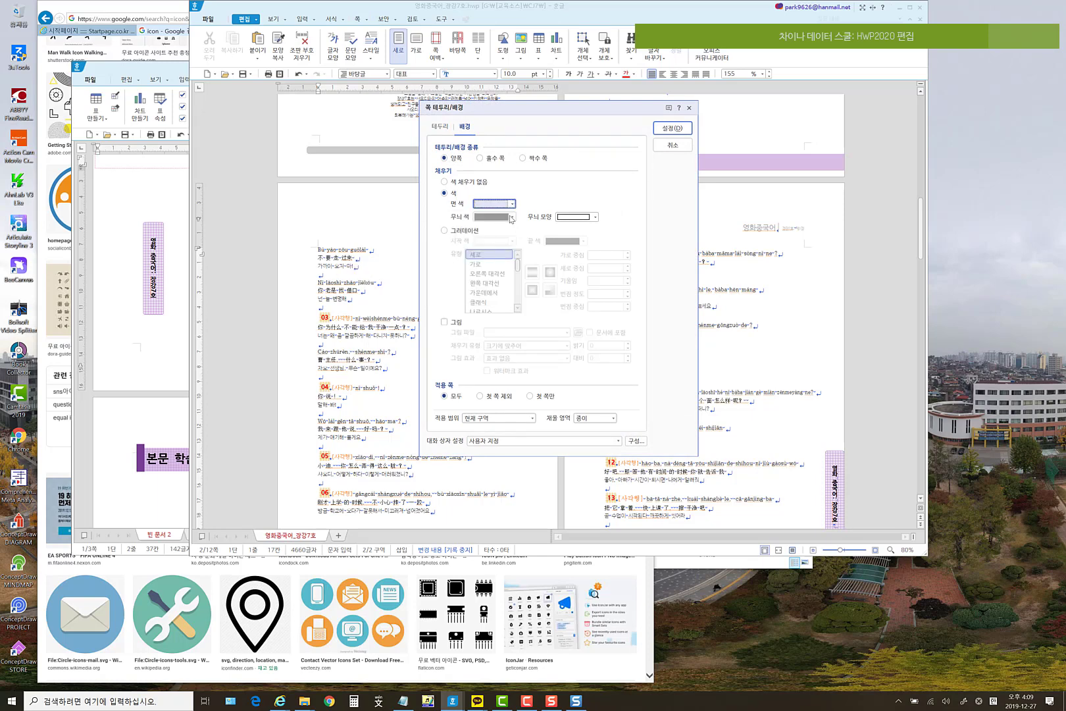
- Set the background's pattern colour to a light blue and its pattern to a grid, and apply the page background
left_click(512, 217)
left_click(451, 264)
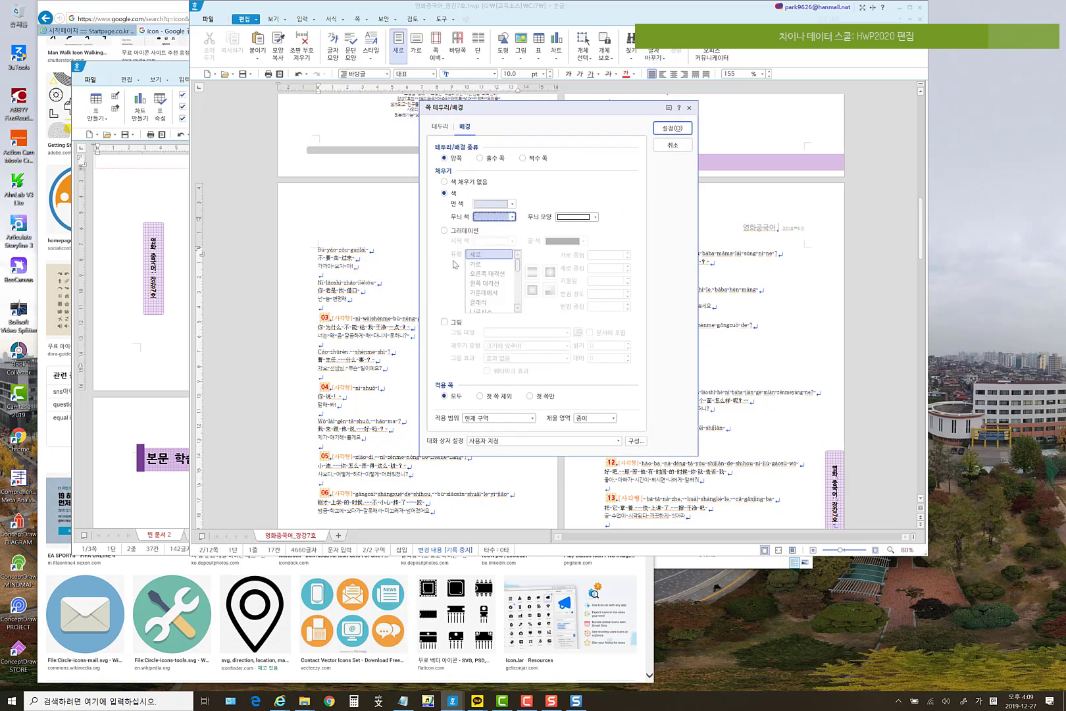
left_click(574, 217)
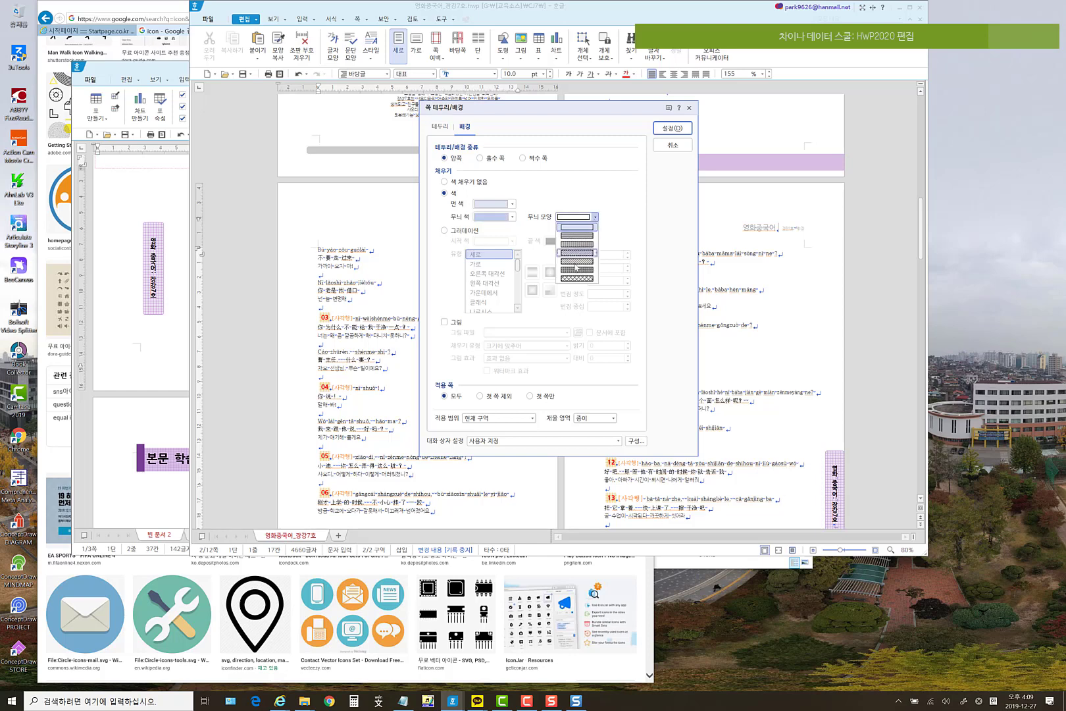
left_click(576, 270)
left_click(672, 129)
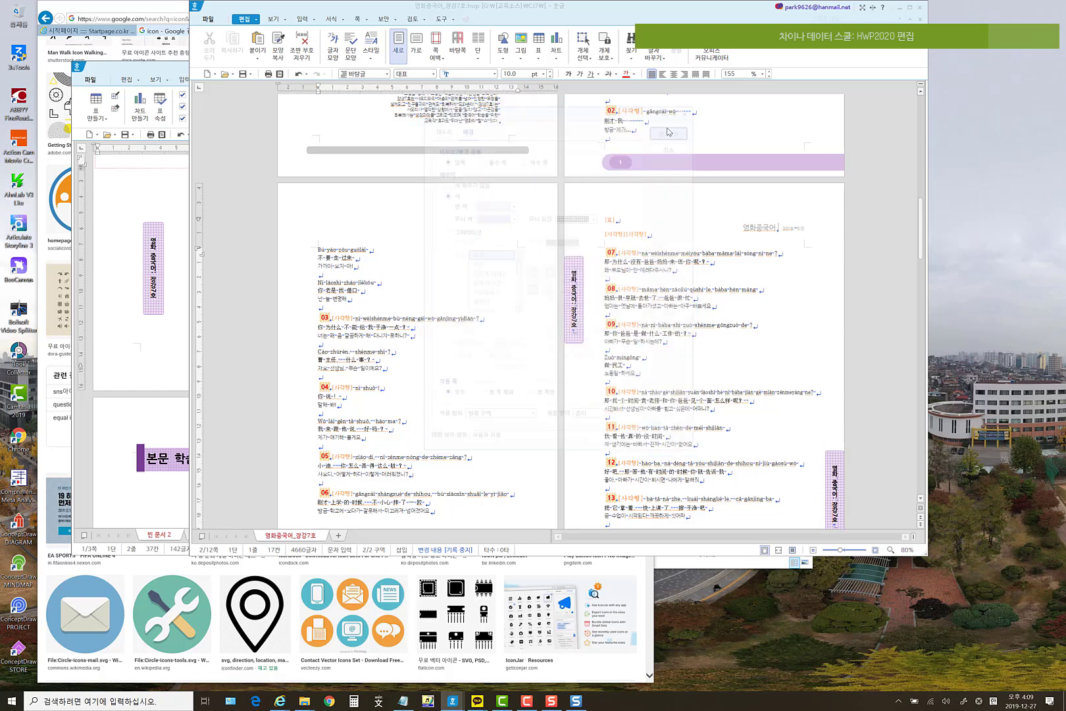
- Examine the patterned blue background across the document's odd and even pages
scroll(485, 314, "down", 3)
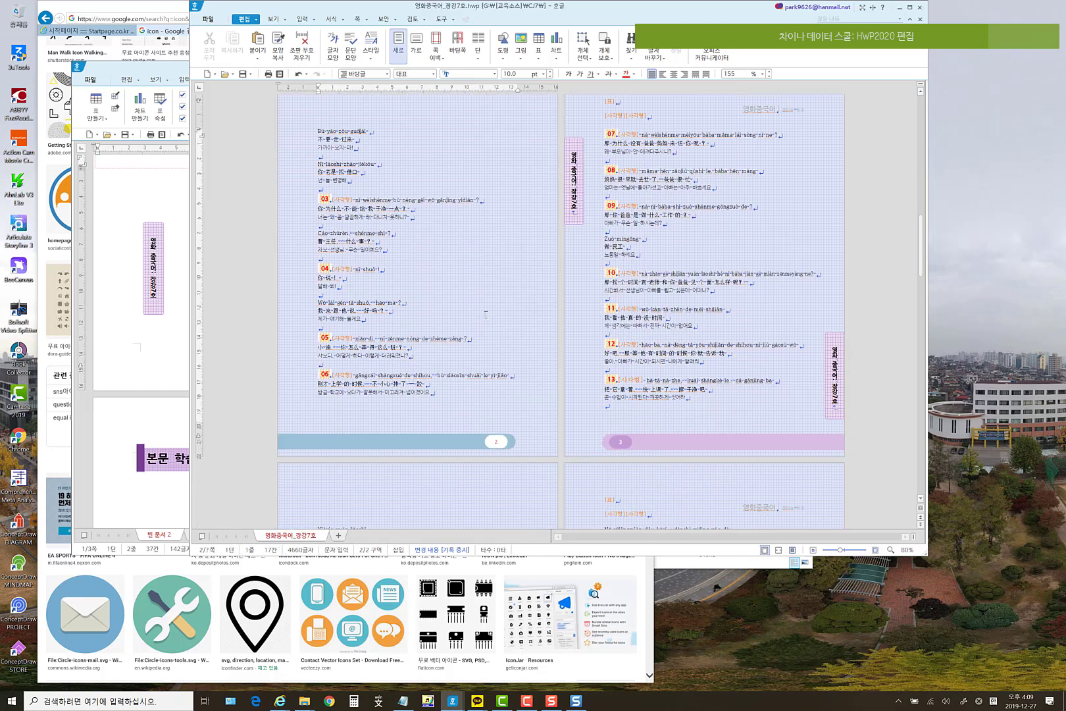
scroll(486, 315, "up", 1)
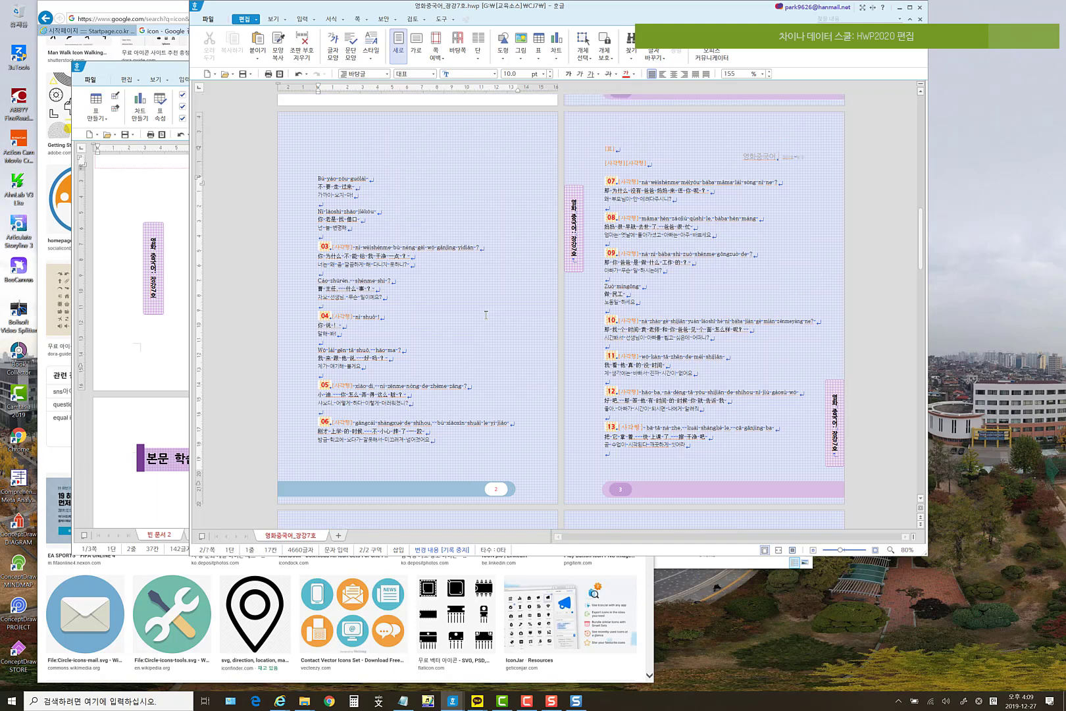
scroll(483, 314, "up", 3)
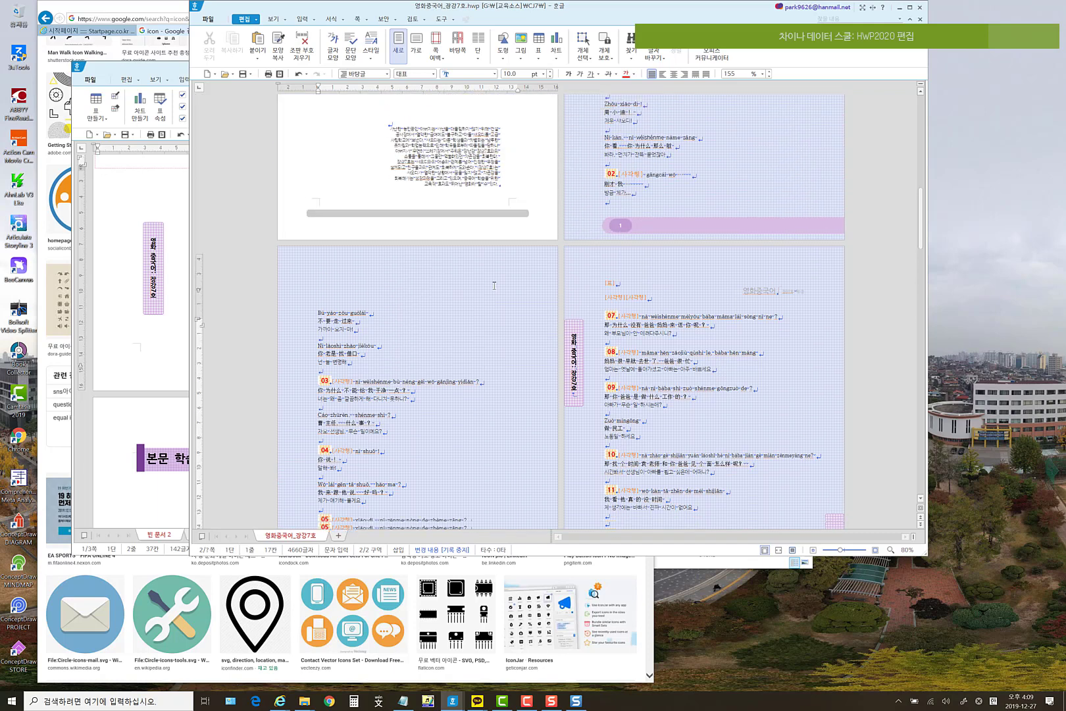
scroll(490, 296, "down", 6)
scroll(495, 285, "up", 8)
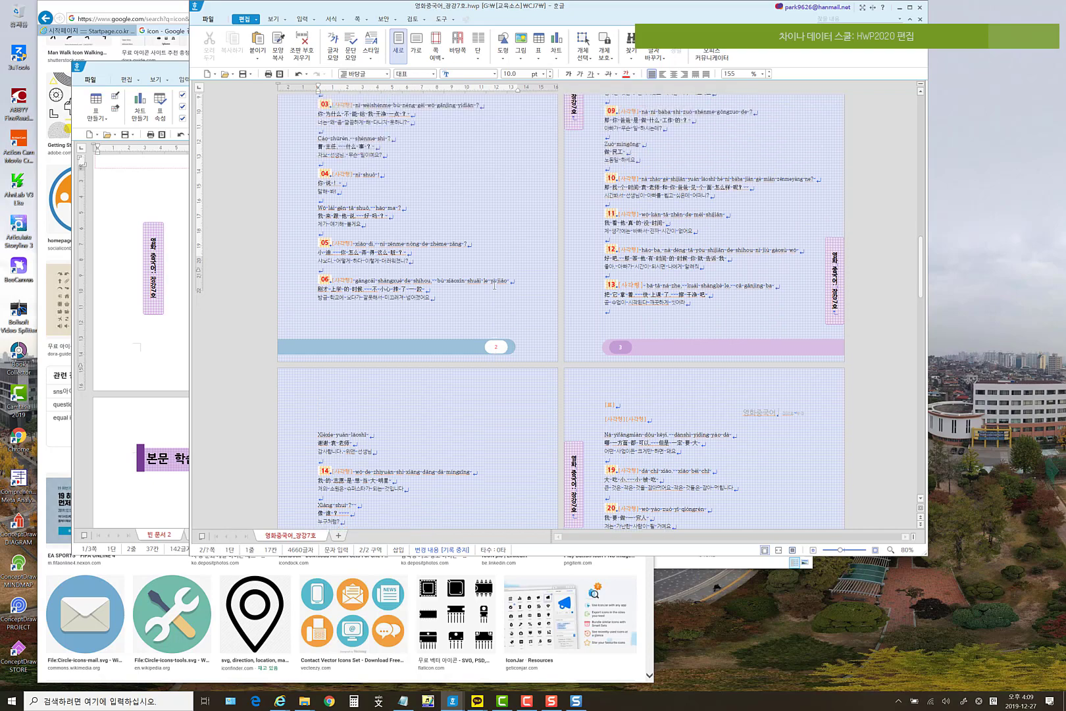
scroll(449, 275, "down", 1)
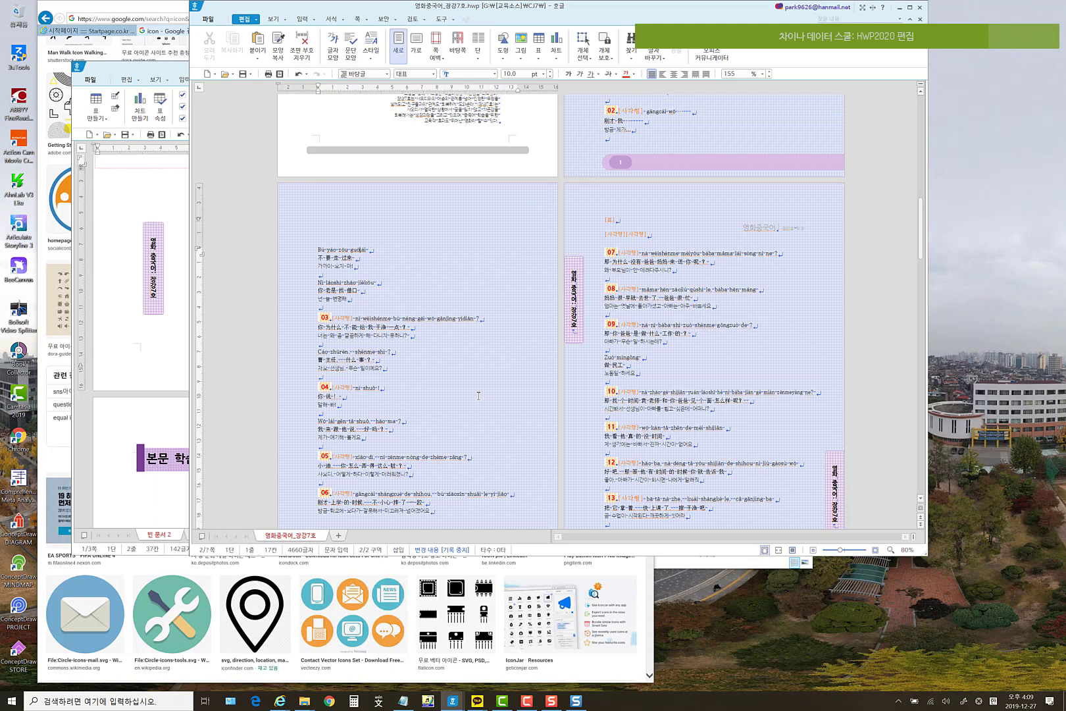
- Draw a text box about 161 mm wide and 233 mm high on the even-page master, above the blue footer bar
key("Hangul")
left_click(366, 20)
left_click(302, 67)
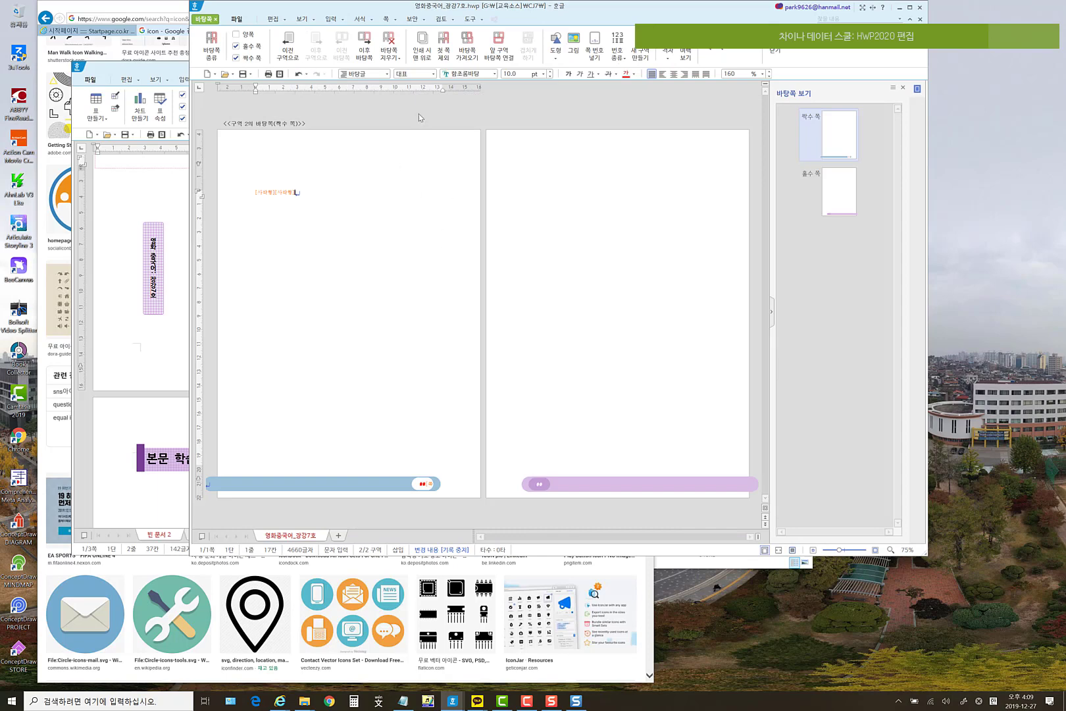
left_click(331, 19)
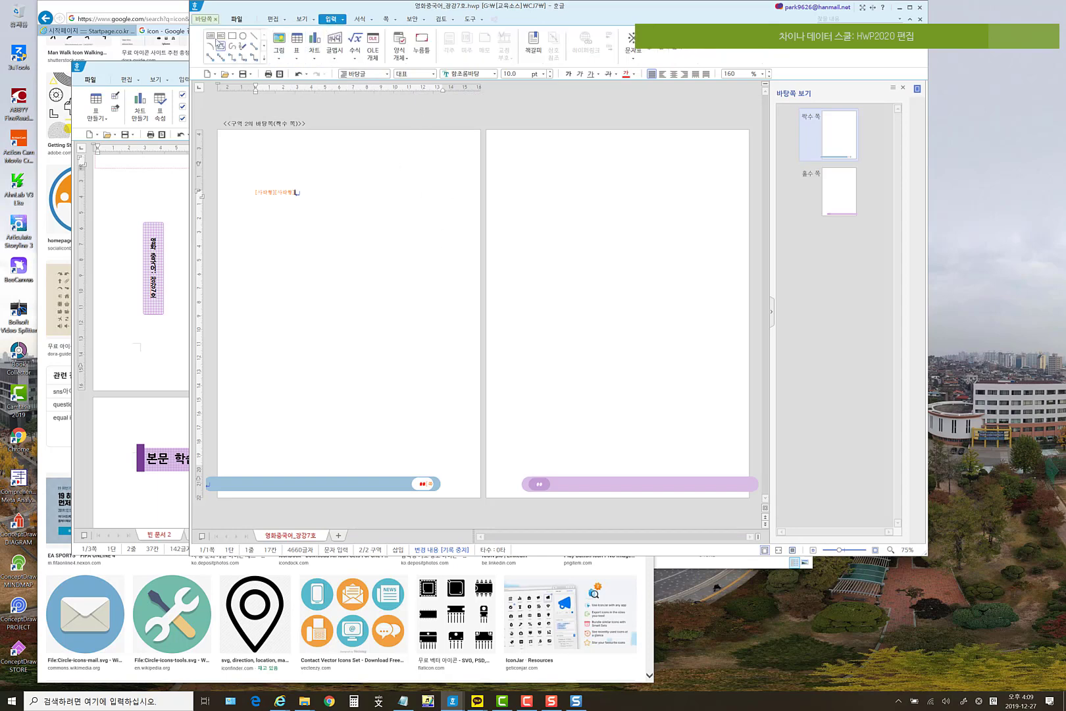
left_click(211, 36)
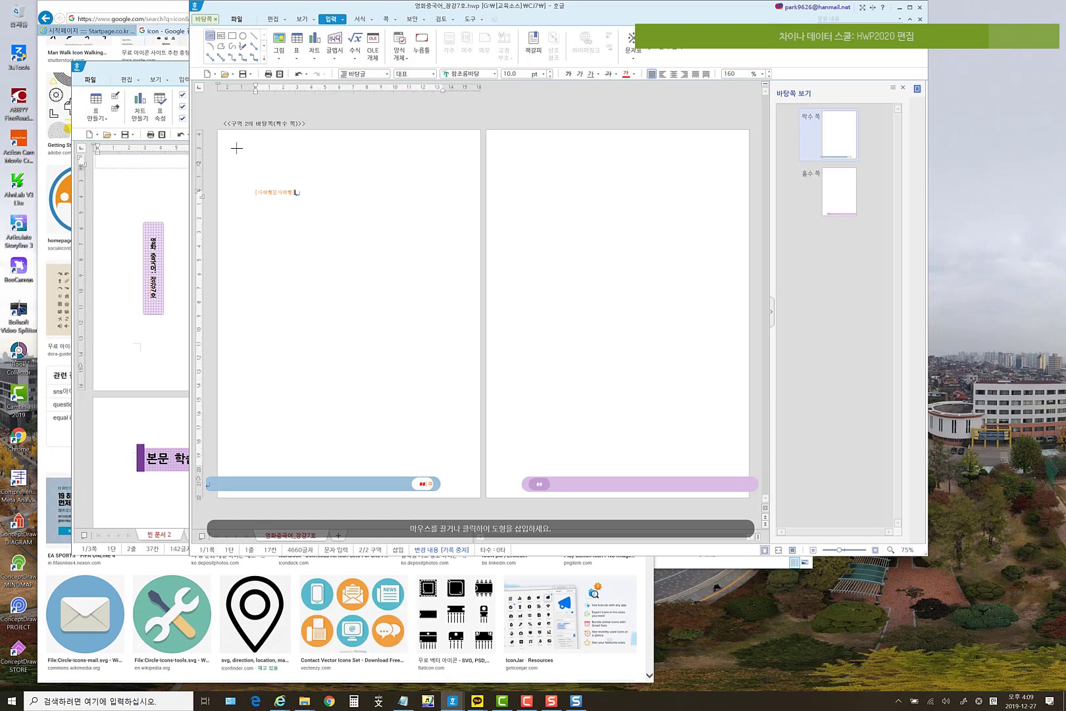
left_click_drag(237, 148, 462, 474)
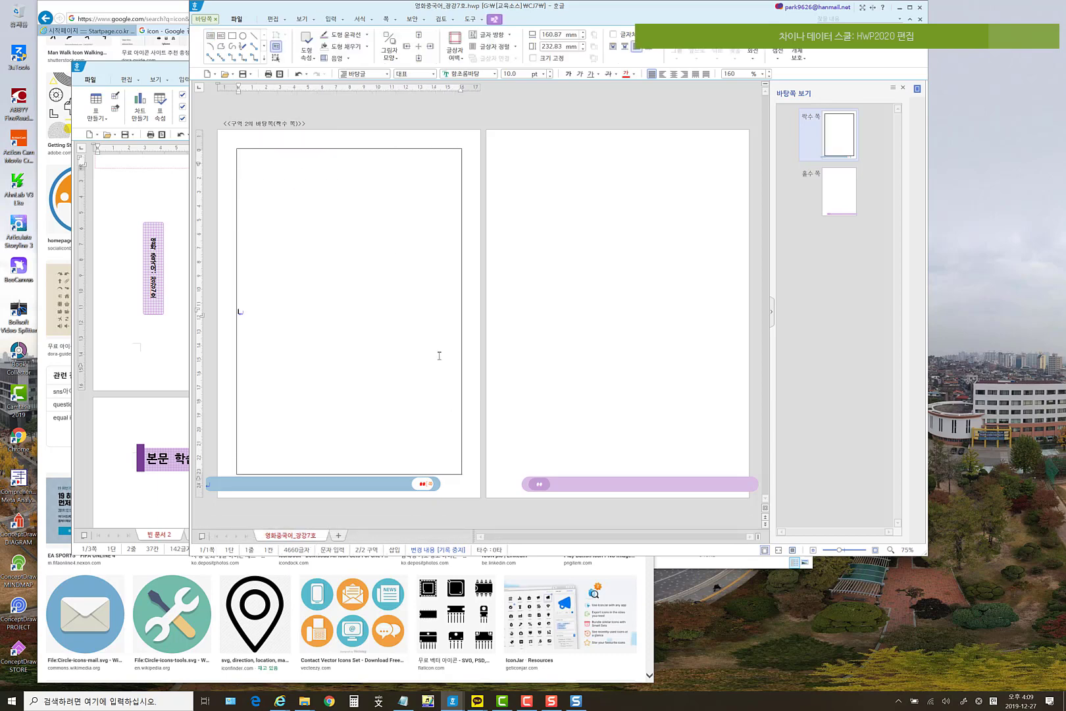
- Apply the rounded corner preset (둥근 모양) to the large text box on the even-page master
left_click(403, 150)
right_click(405, 162)
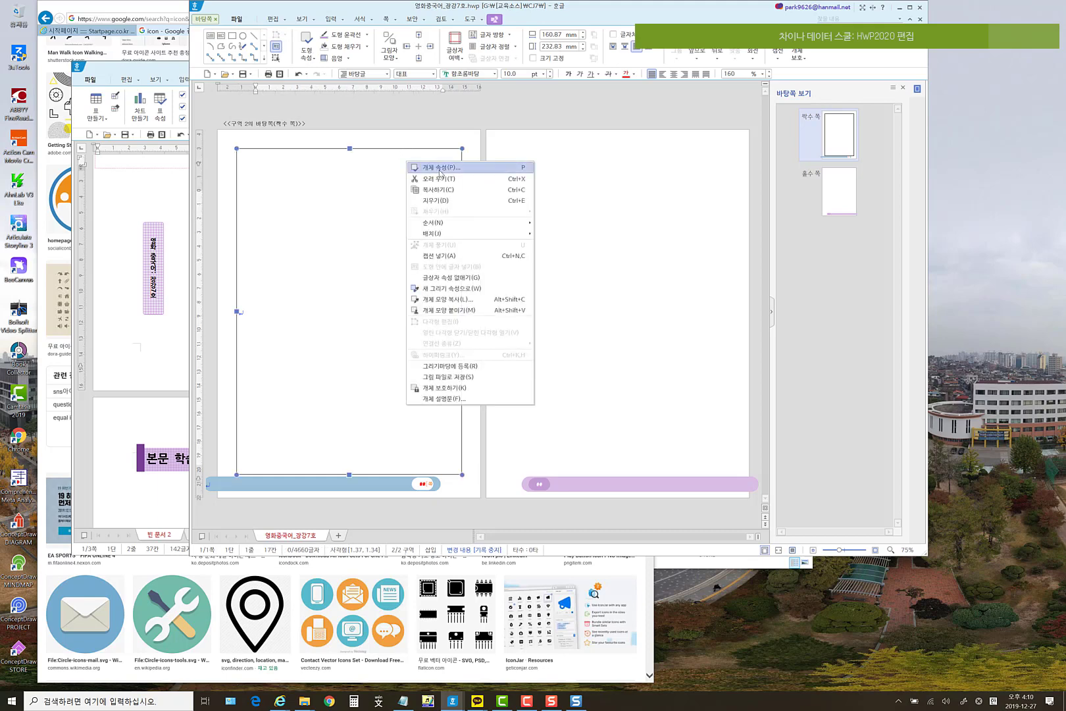
left_click(438, 168)
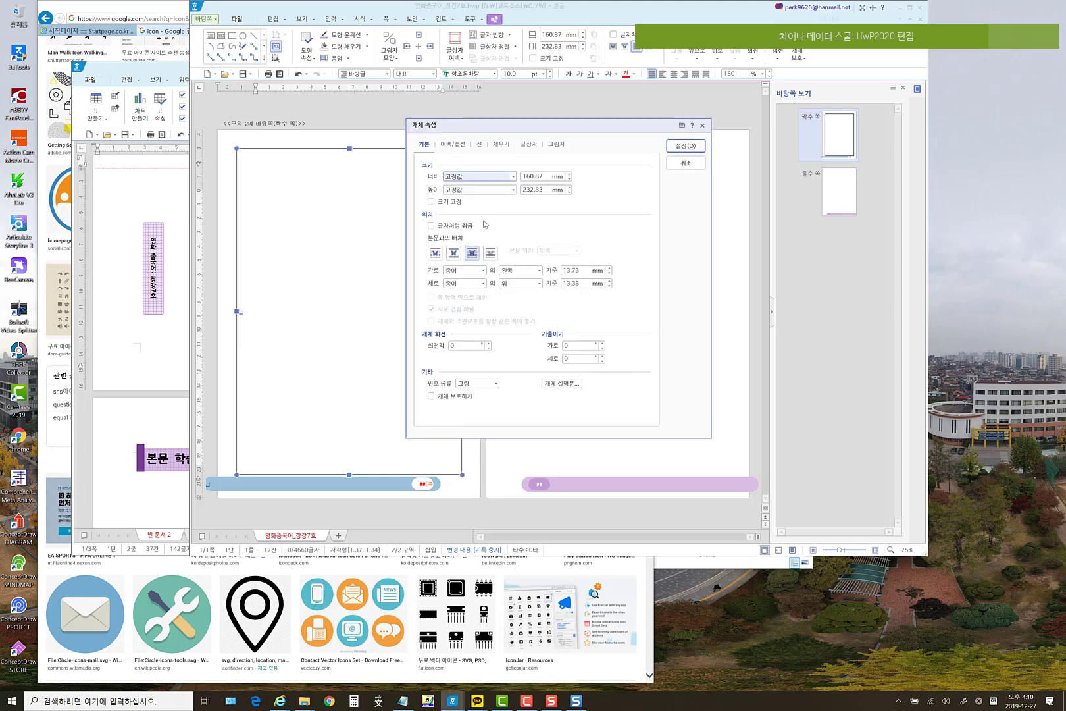
left_click(479, 145)
left_click(476, 257)
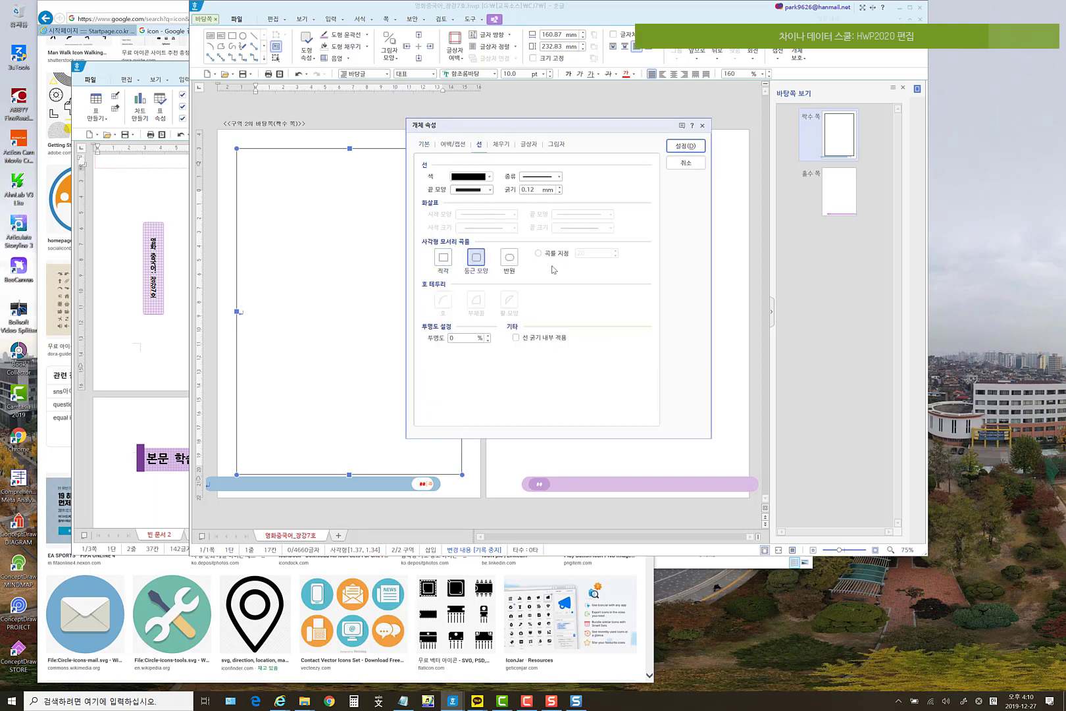
left_click(538, 254)
left_click(684, 146)
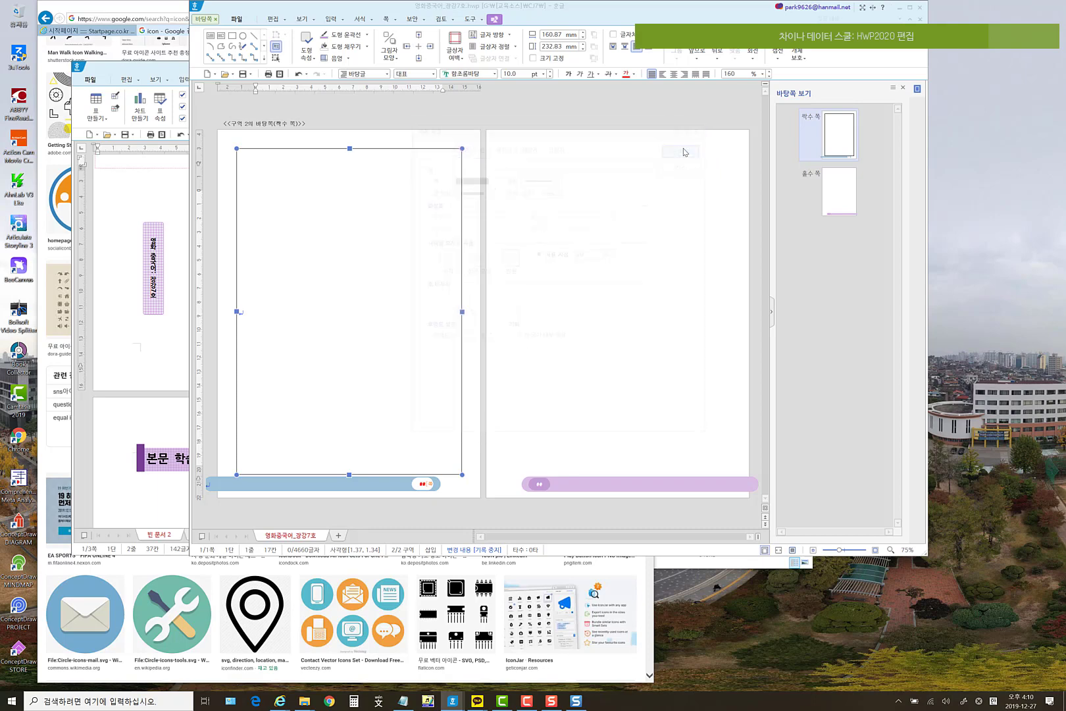
- Set the large text box's corners to a custom curvature (곡률 지정) of 10%
right_click(394, 179)
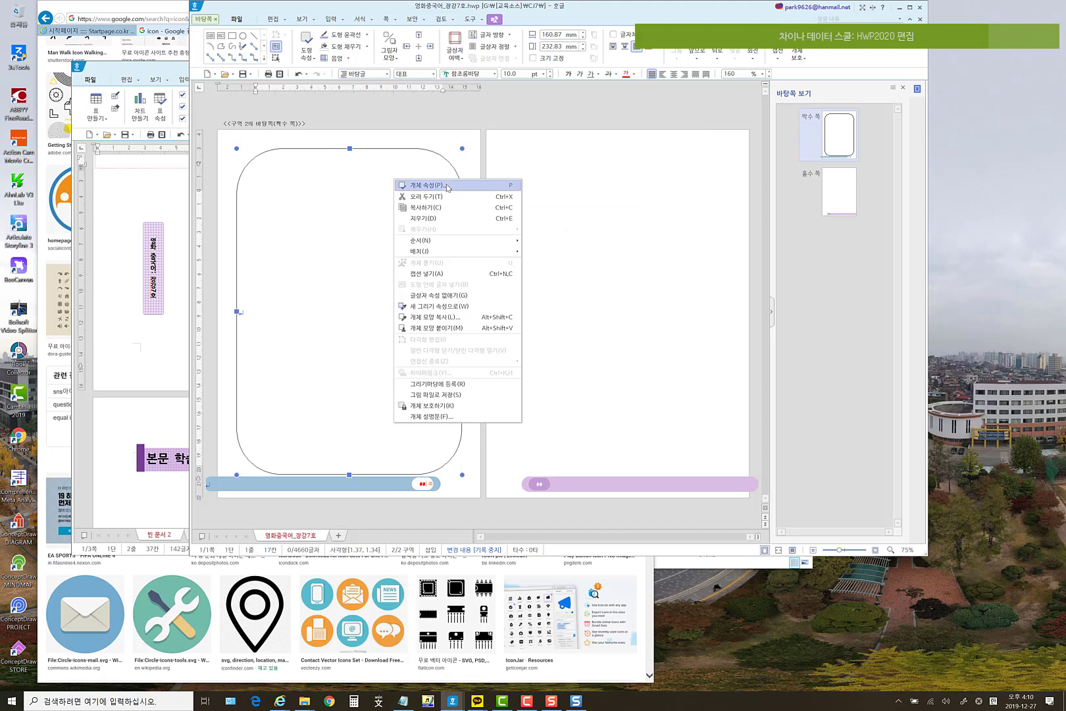
left_click(445, 186)
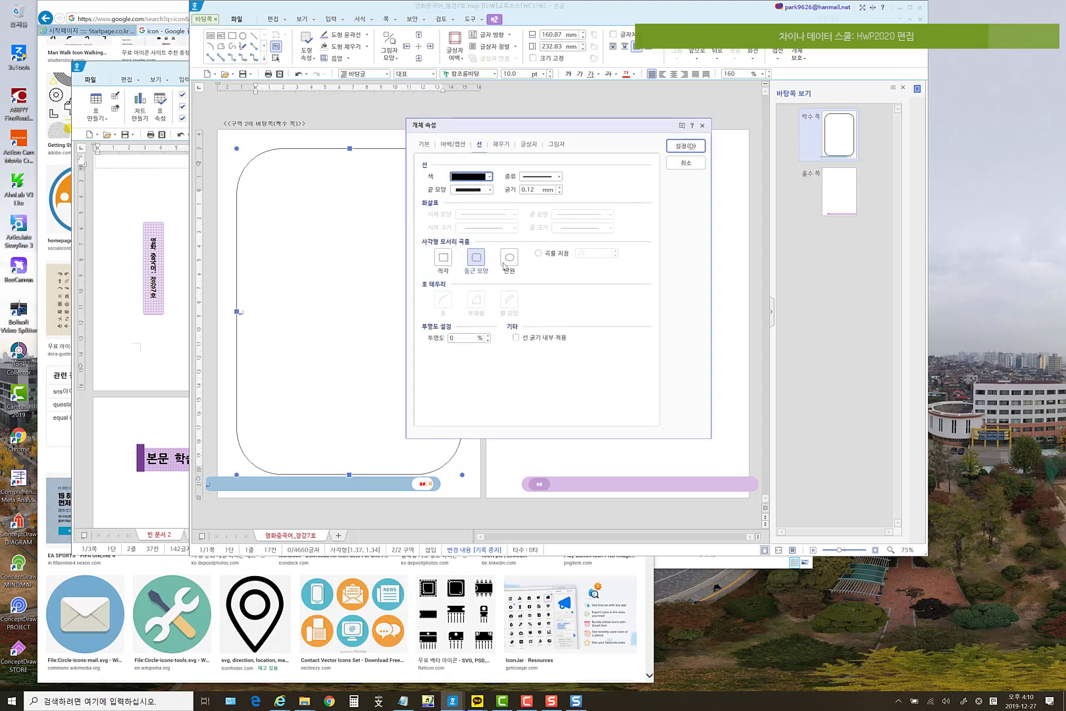
left_click(552, 255)
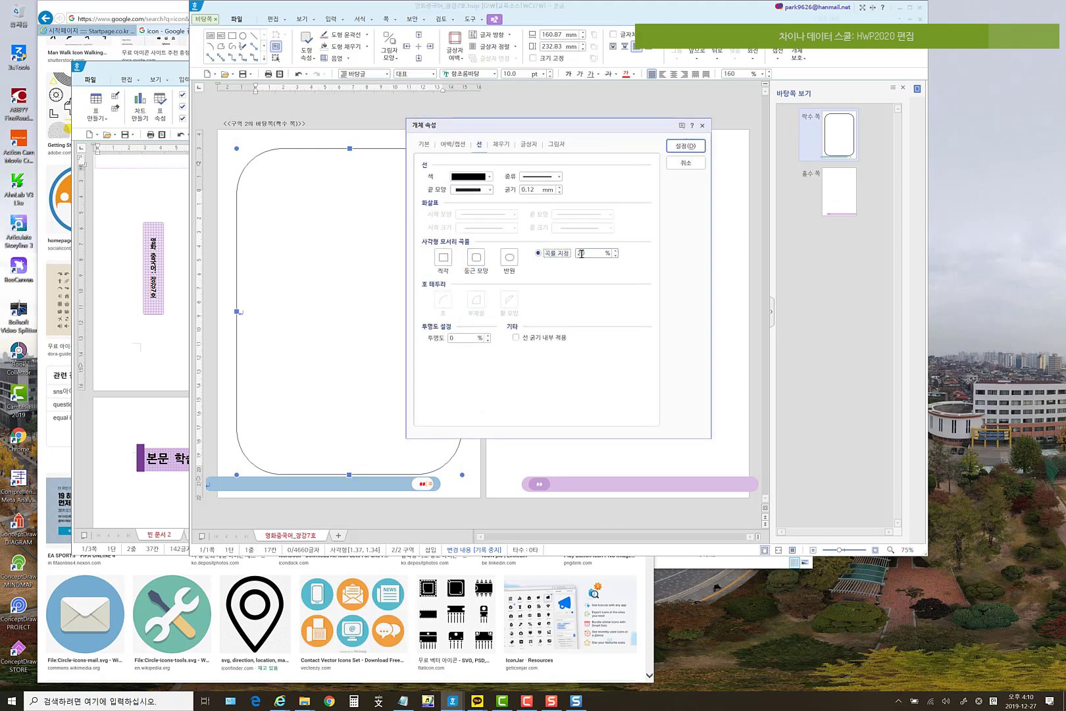
type("10")
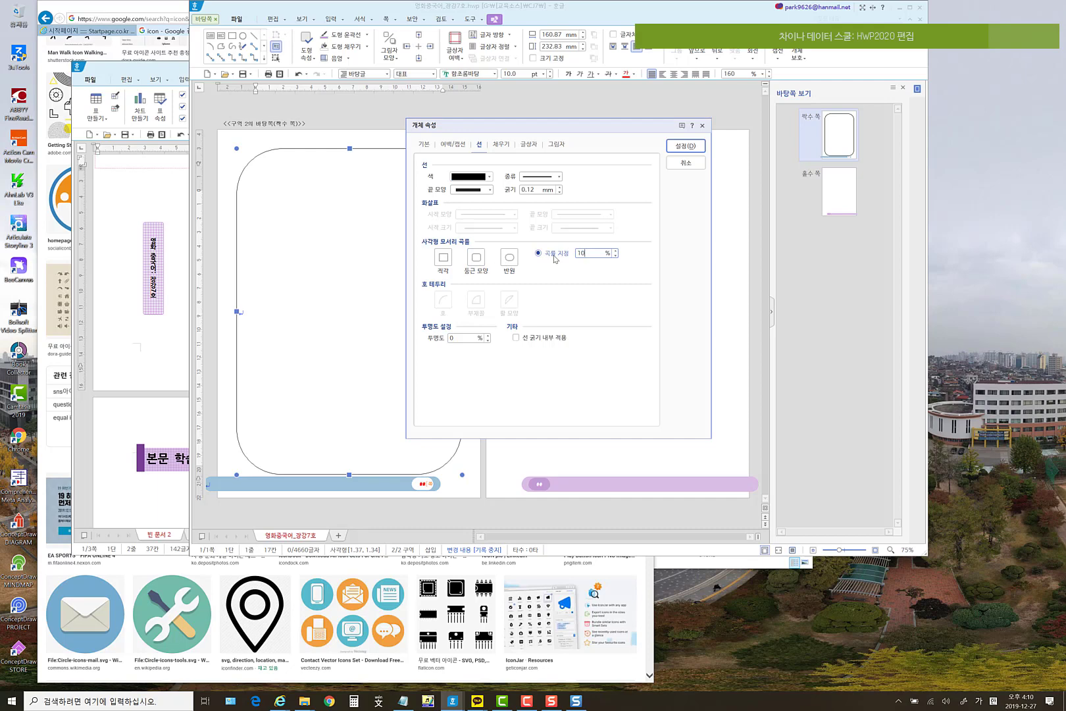
left_click(685, 146)
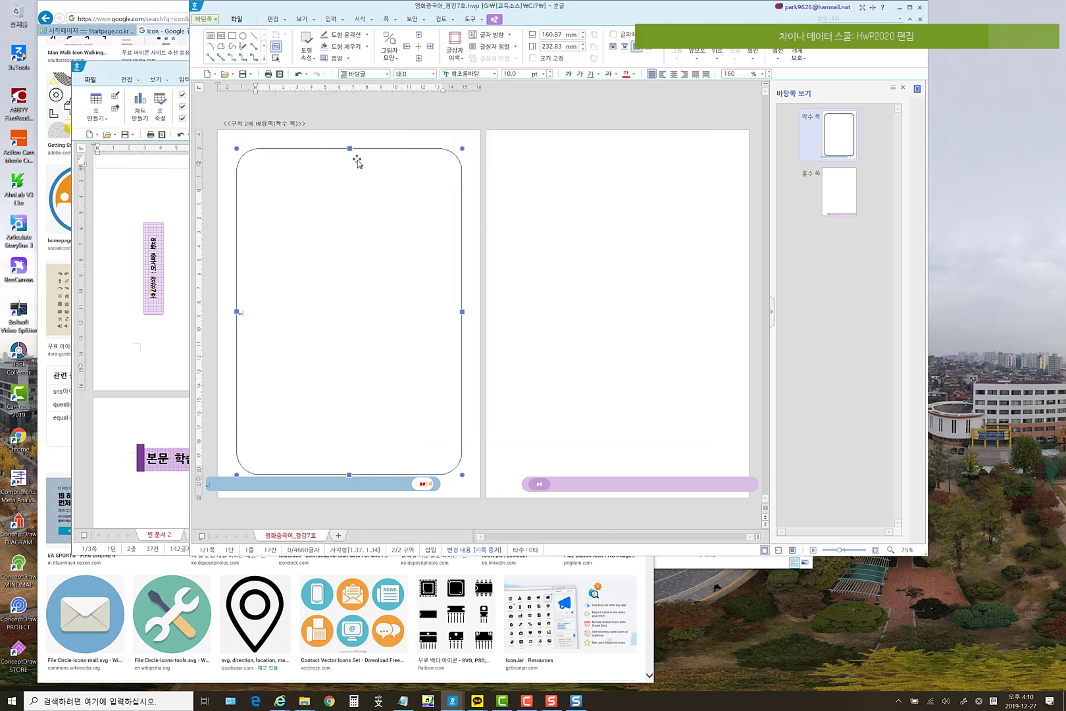
- Enlarge the rounded text box to about 168 mm wide and 239 mm high, extending its upper edge and both sides
left_click_drag(350, 148, 354, 139)
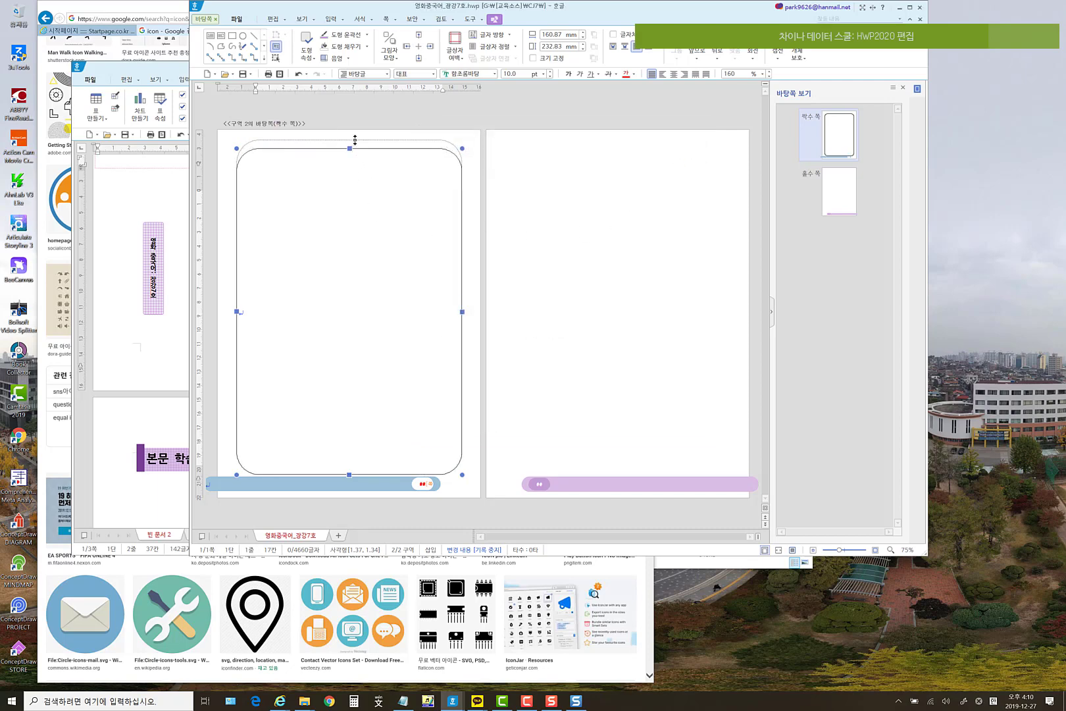
left_click_drag(236, 308, 231, 307)
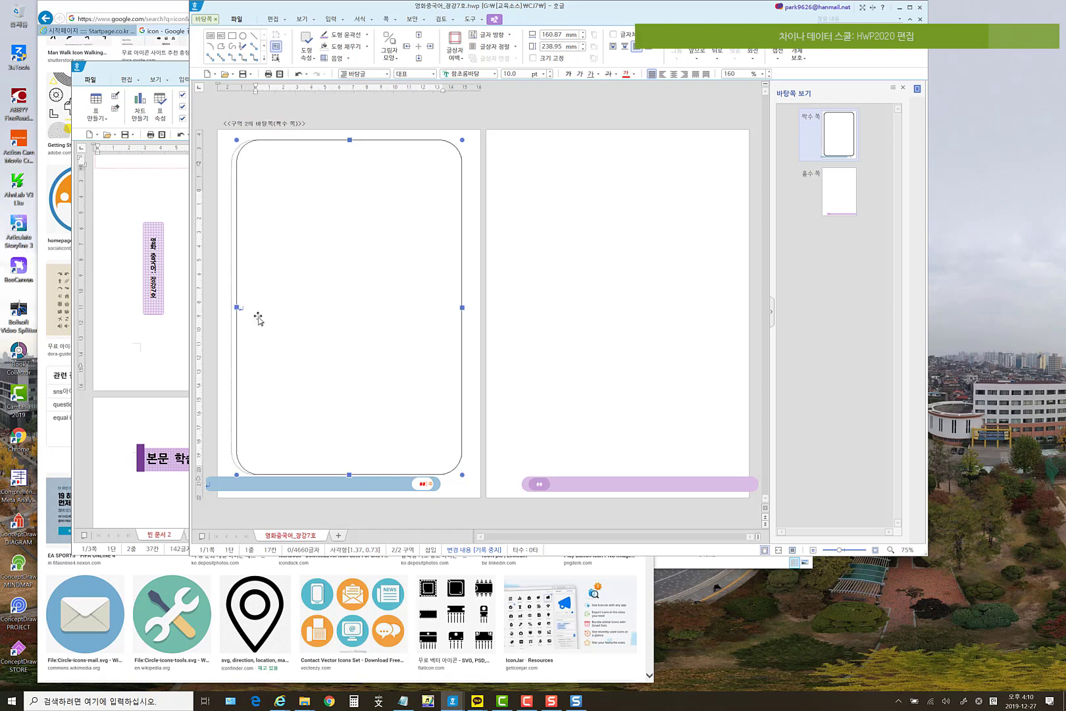
left_click_drag(464, 307, 466, 307)
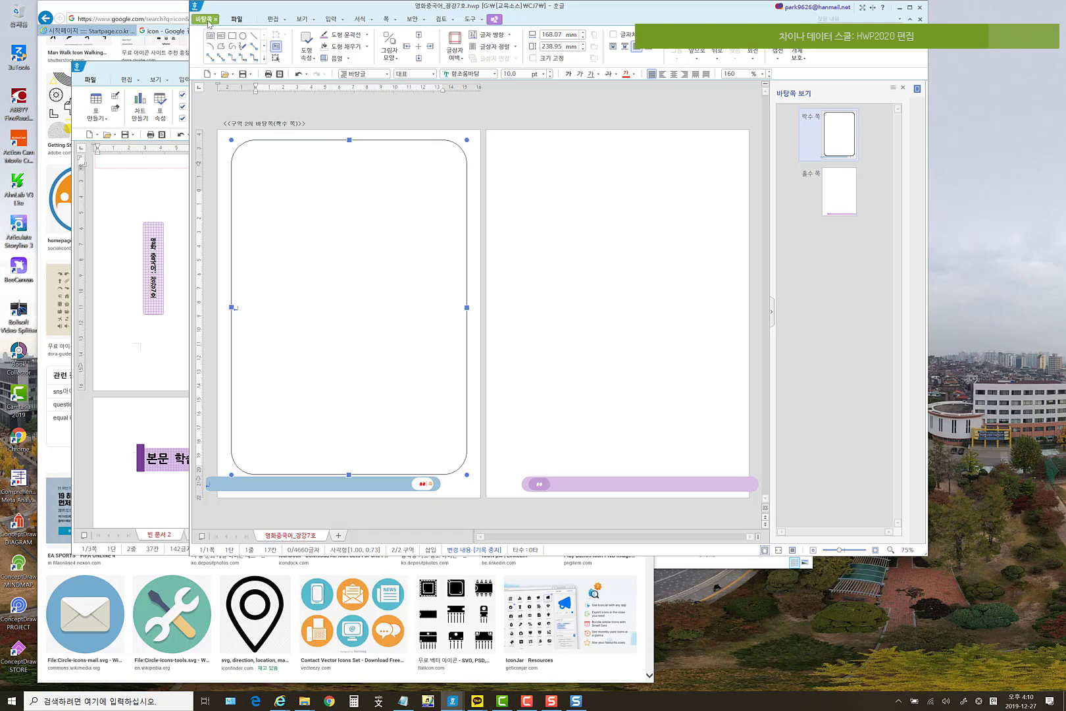
- Return to the document to examine the rounded frame on the even pages, and reopen the master pages for editing
left_click(207, 20)
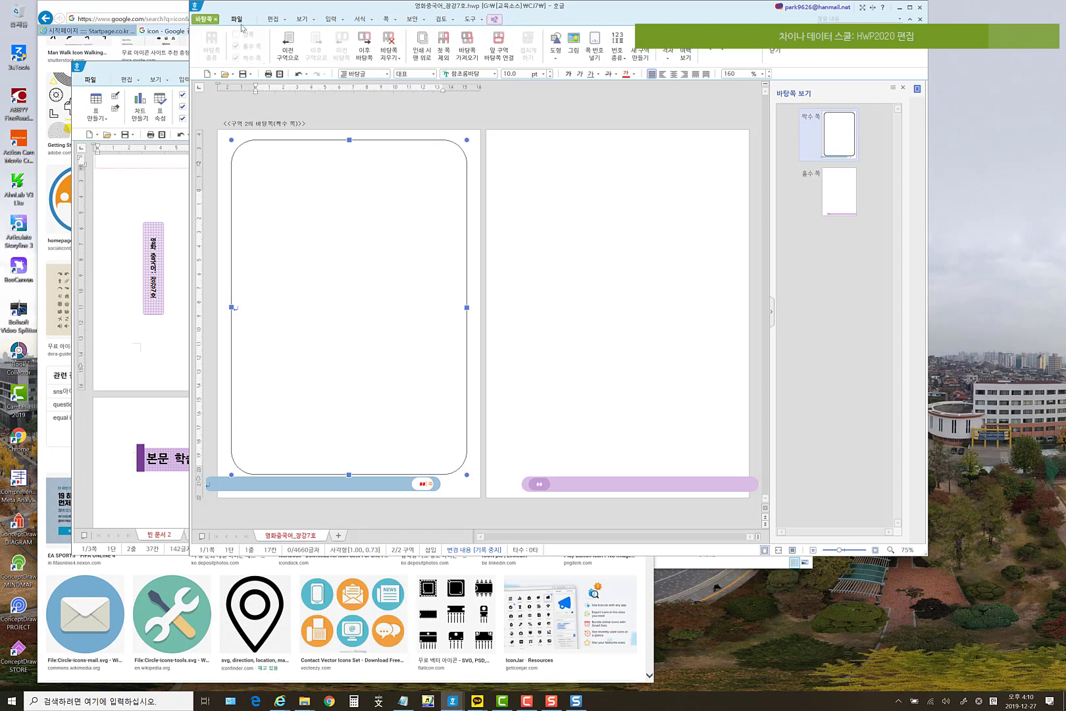
left_click(776, 52)
scroll(498, 322, "down", 10)
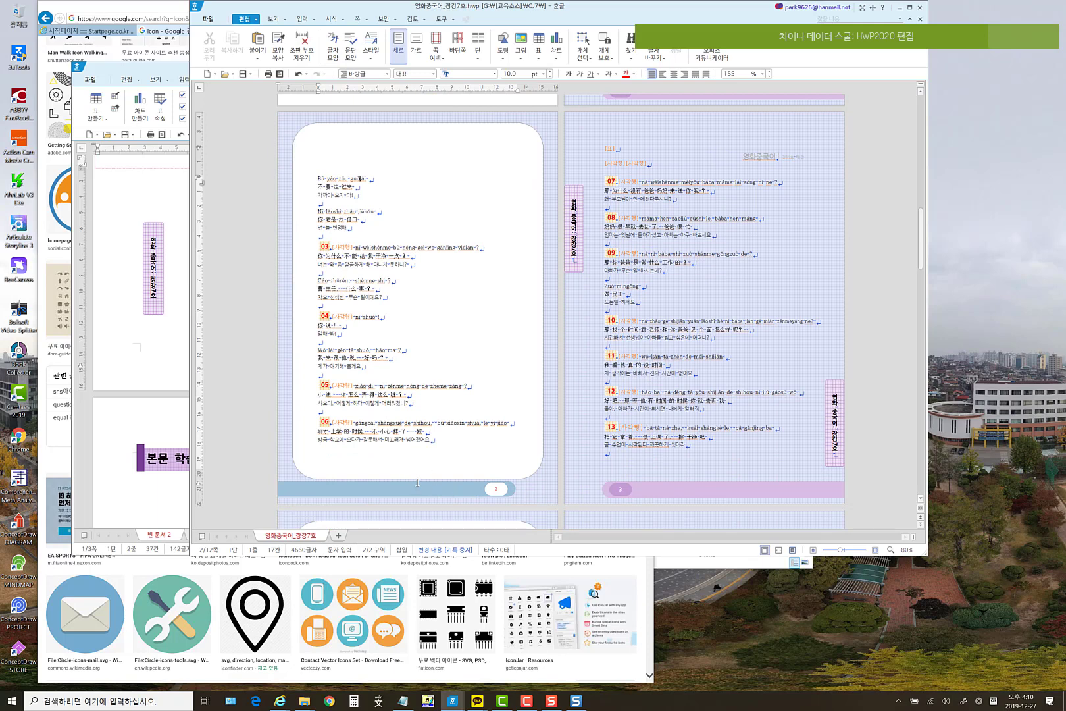
key("Hangul")
left_click(368, 22)
left_click(296, 69)
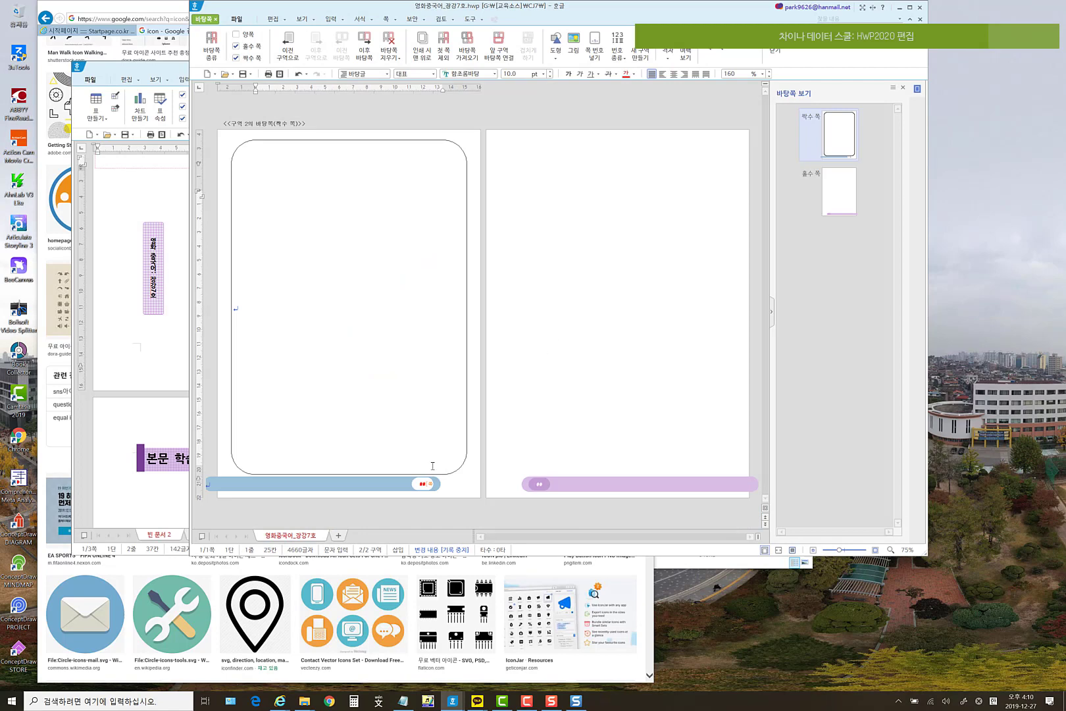
- Try deleting the page number badge and blue footer bar from the even-page master, and undo both deletions
left_click(419, 485)
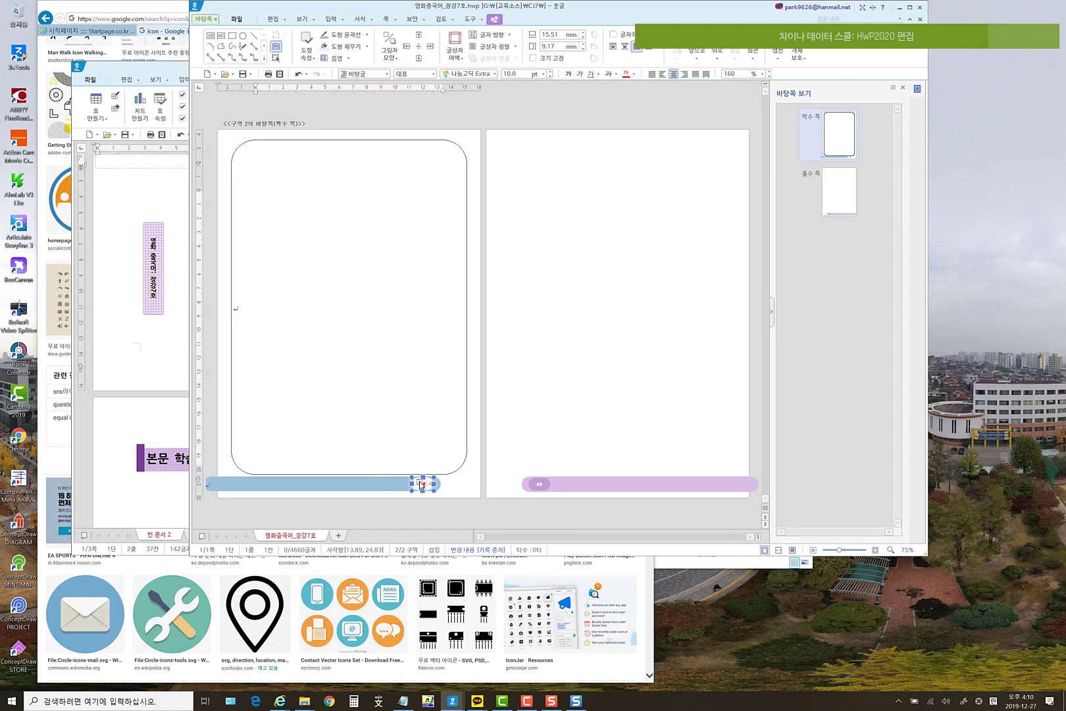
key("Delete")
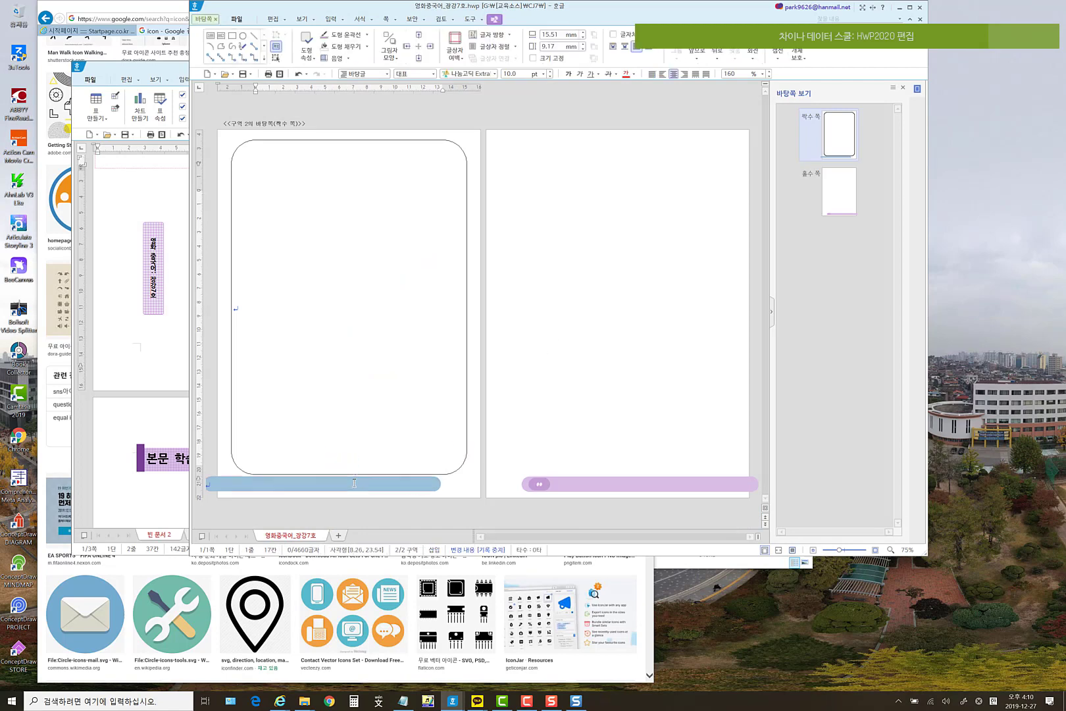
left_click(356, 487)
key("Delete")
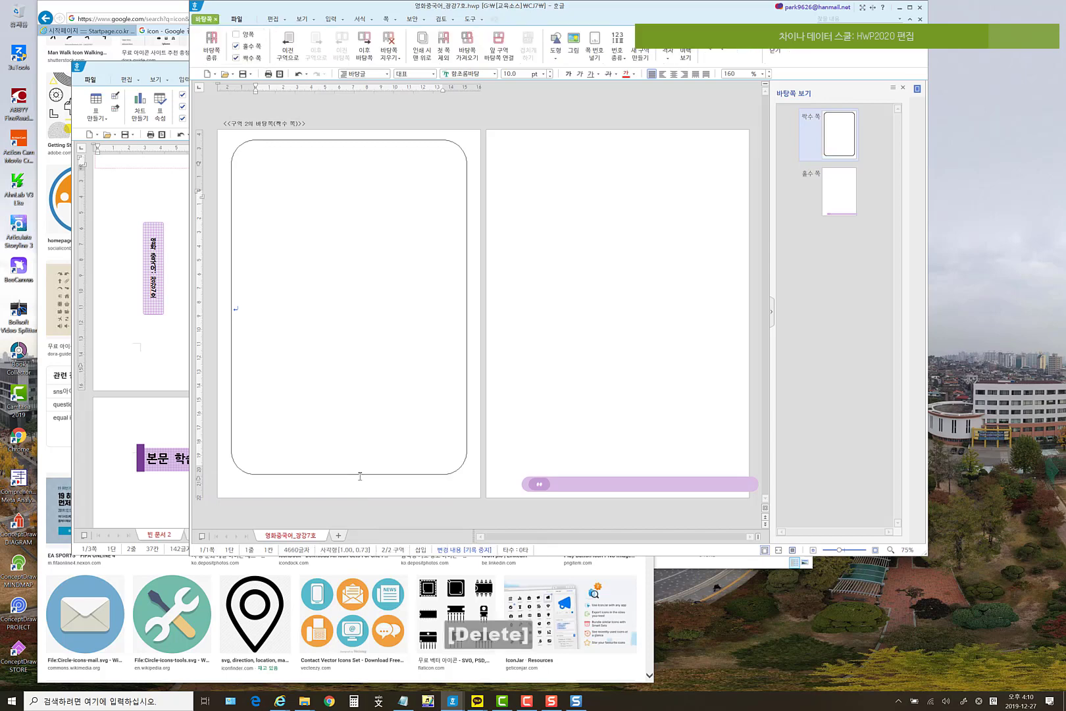
left_click(298, 74)
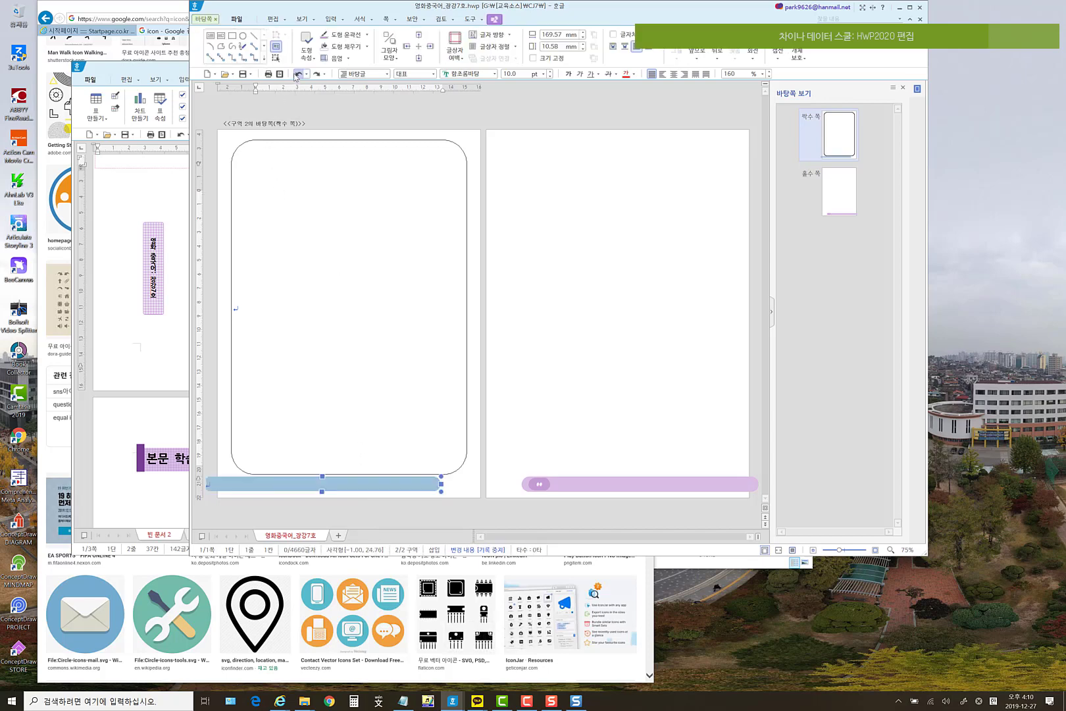
left_click(298, 74)
left_click(450, 484)
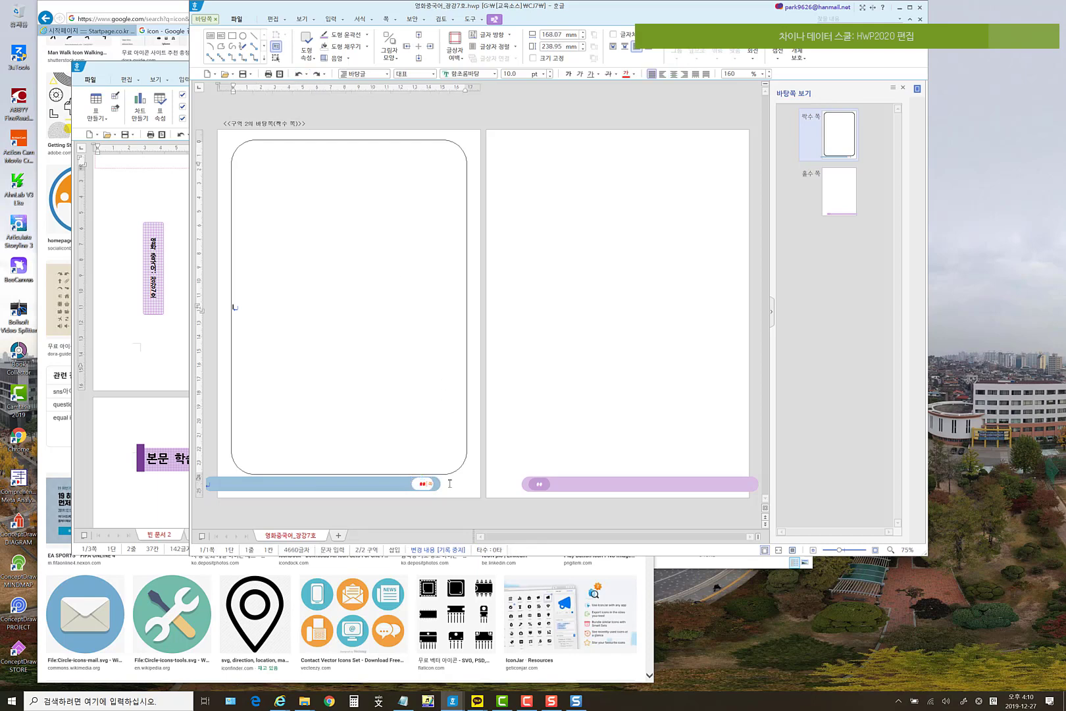
- Move the page number badge off the blue footer bar into the lower middle of the rounded frame
left_click(412, 486)
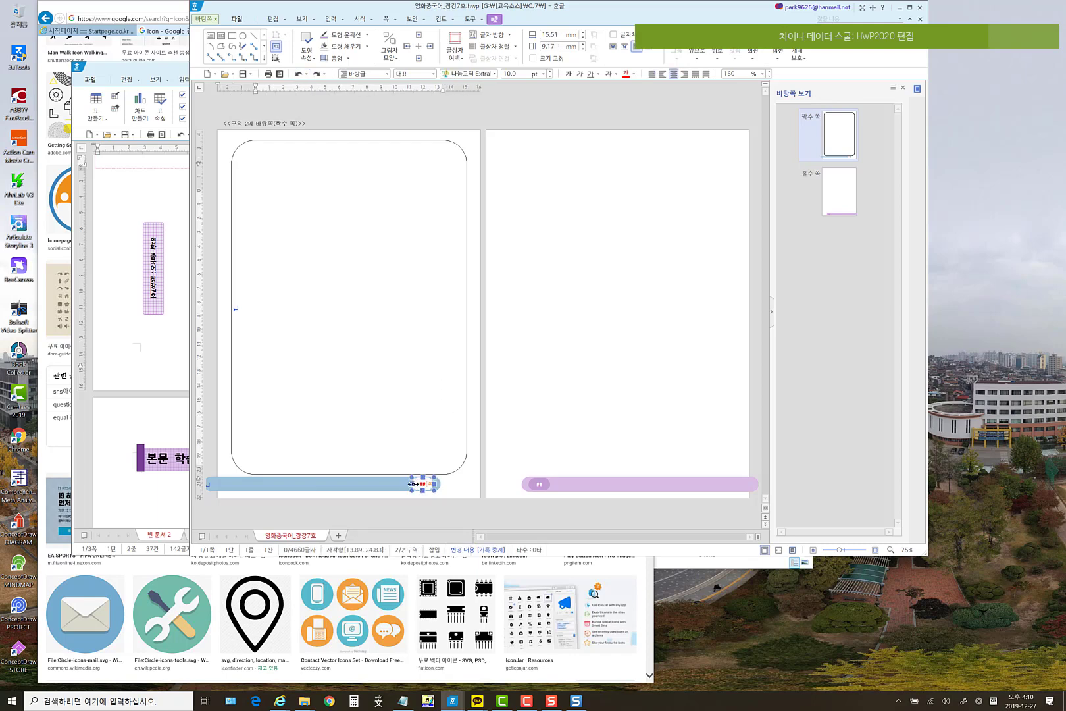
right_click(416, 486)
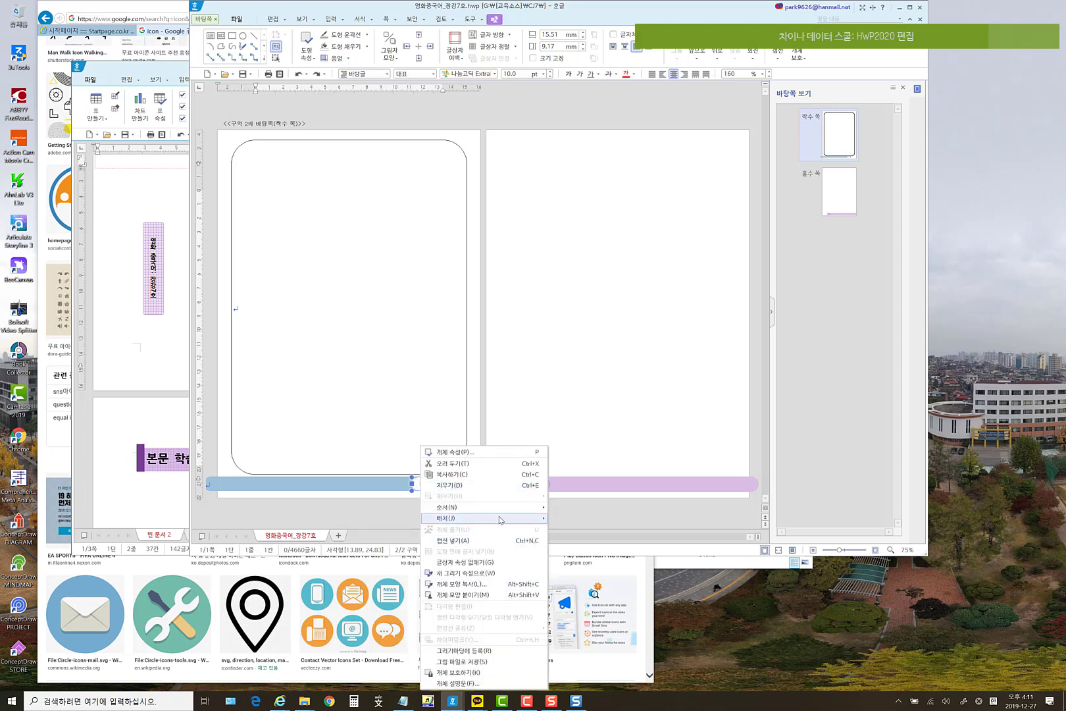
mouse_move(502, 519)
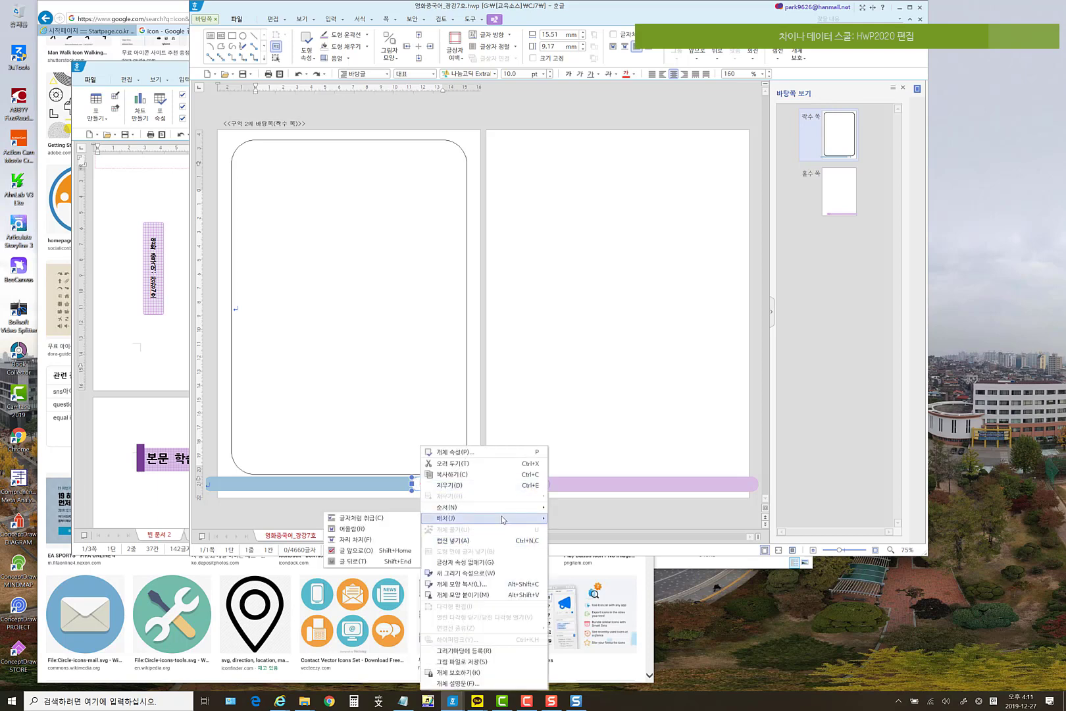
left_click(454, 541)
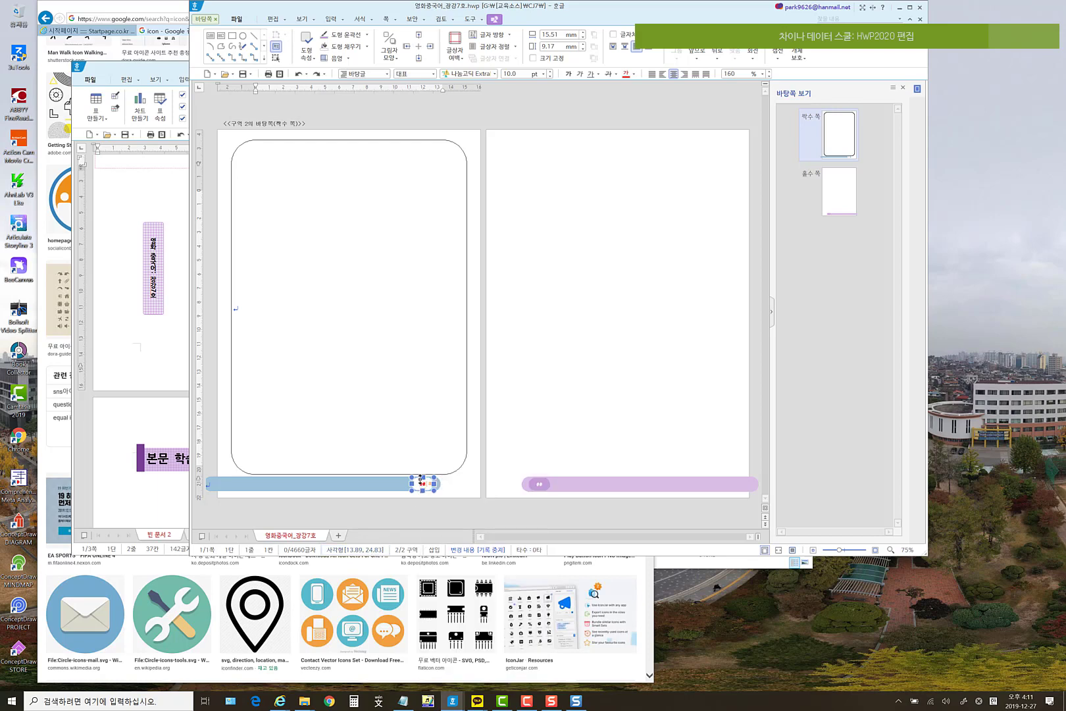
left_click_drag(415, 488, 352, 463)
- Delete the blue footer bar from the even-page master
left_click(377, 485)
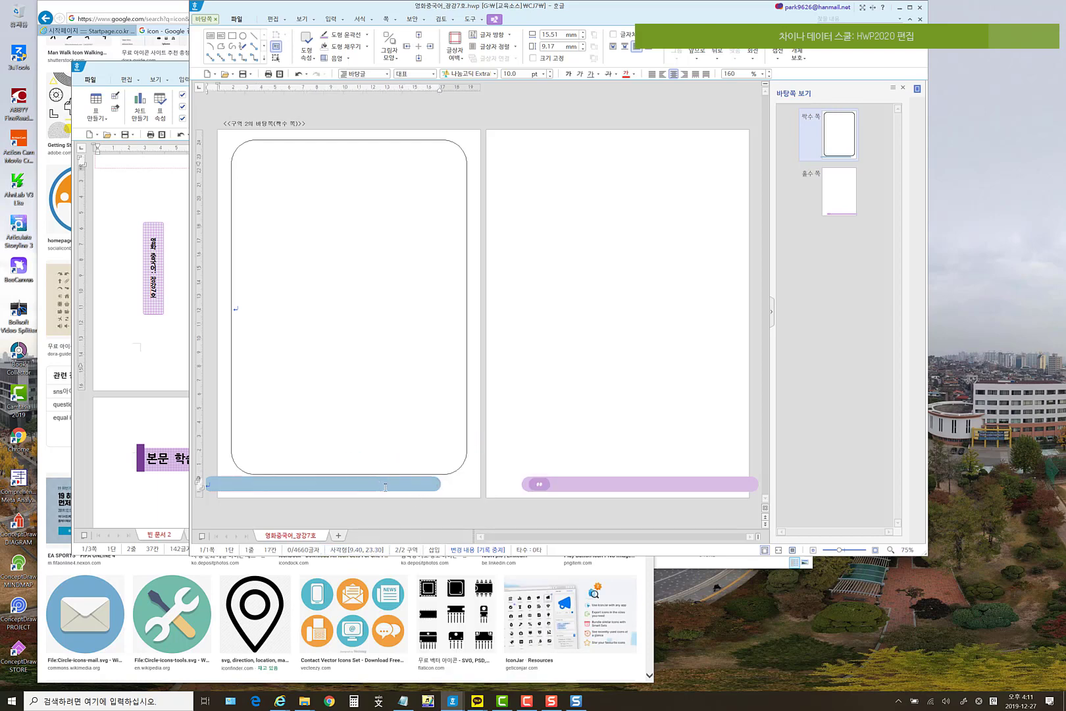
left_click(412, 488)
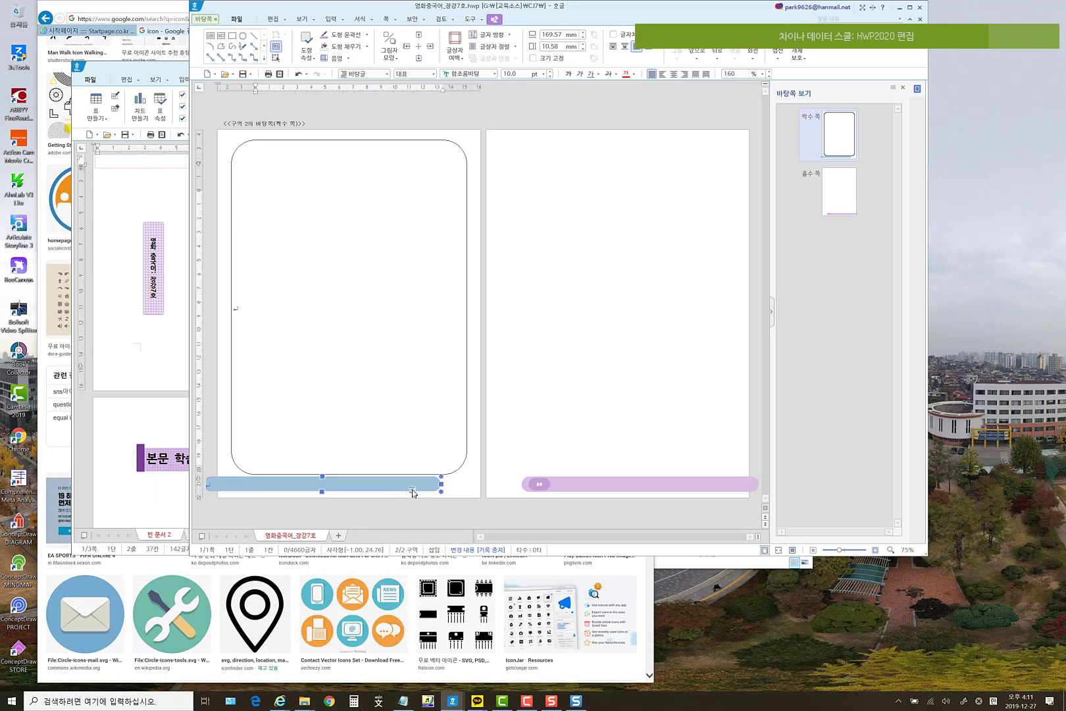
key("Delete")
- Send the large rounded text box to the back (맨 뒤로), behind the page number badge
left_click(412, 473)
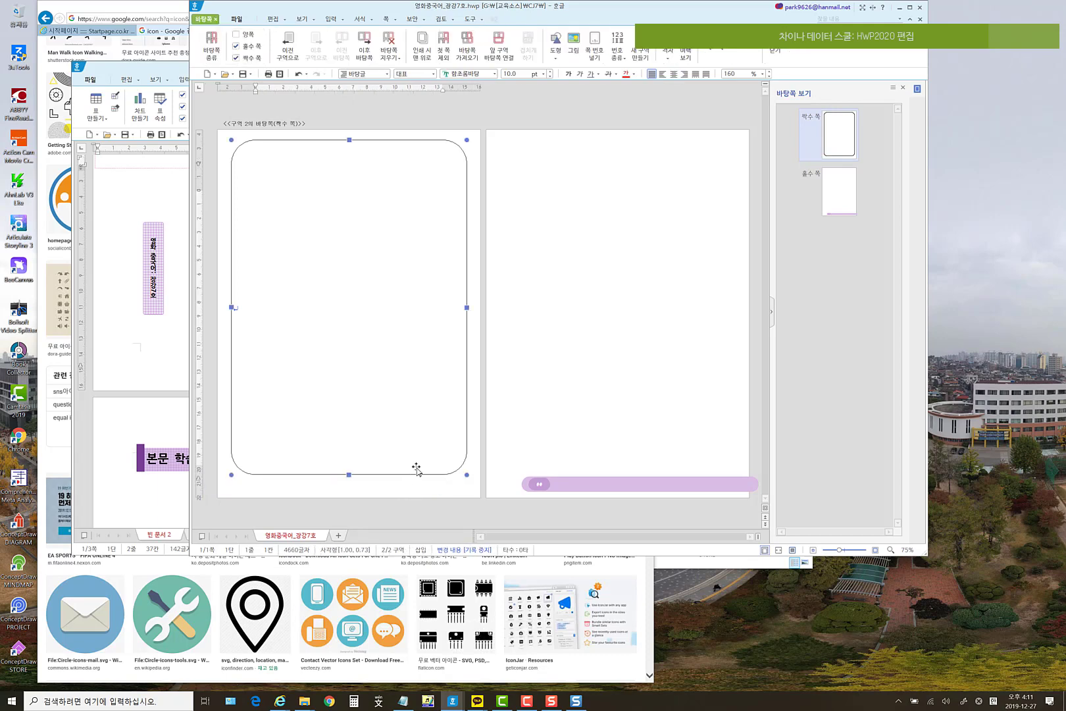
right_click(413, 442)
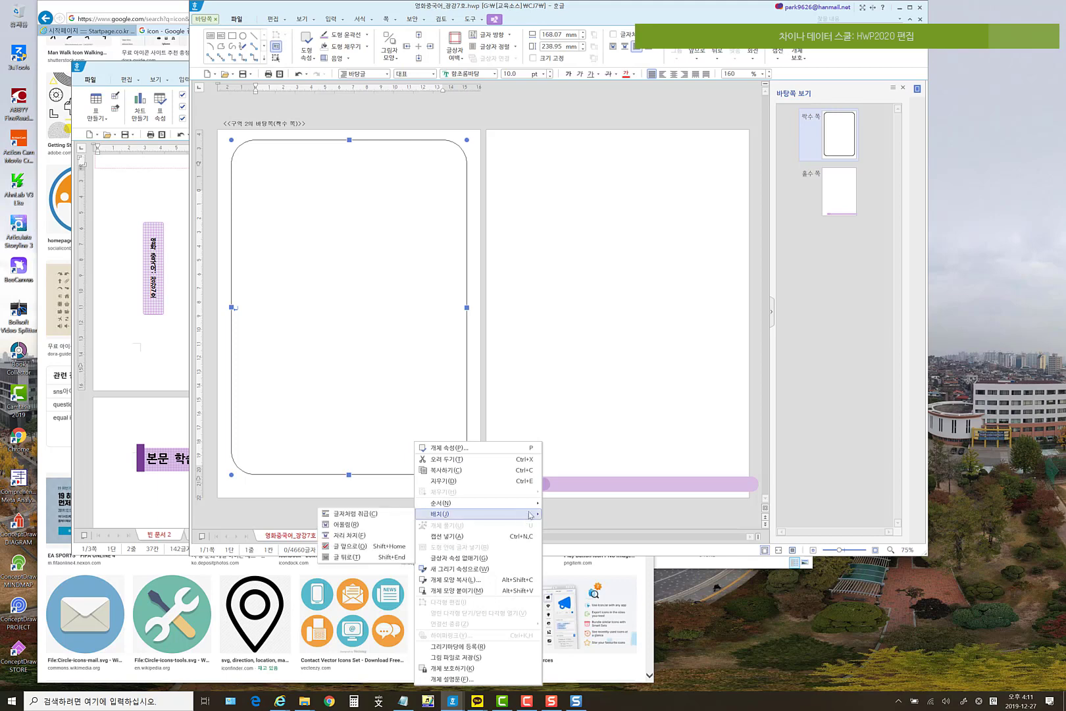
mouse_move(534, 511)
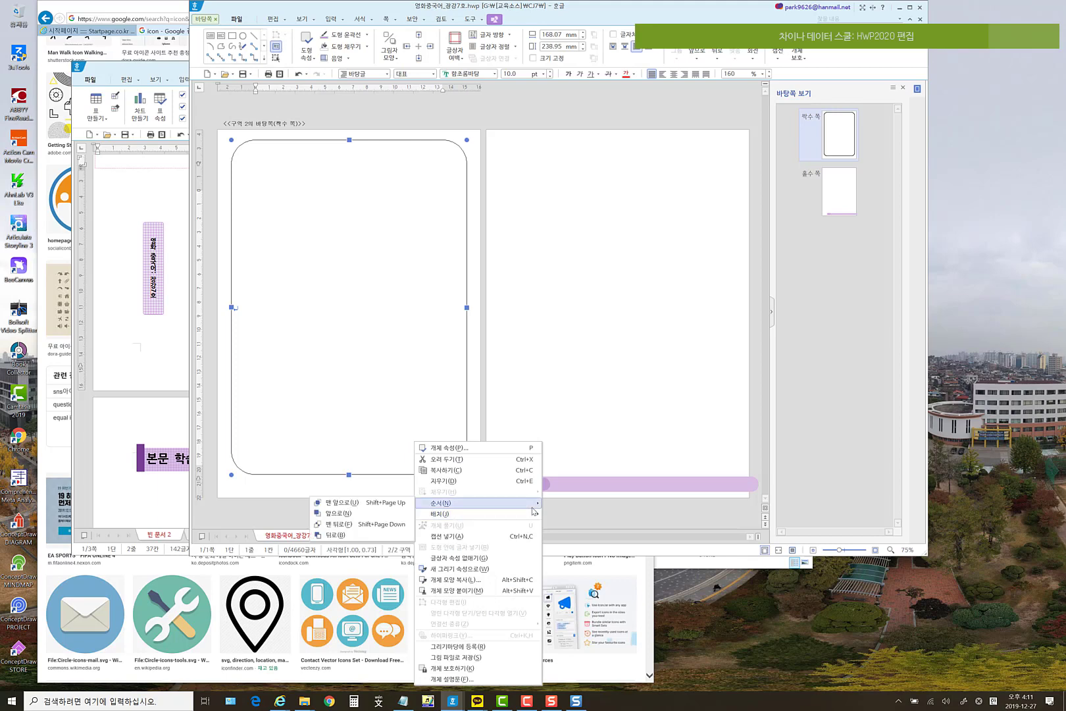
left_click(354, 525)
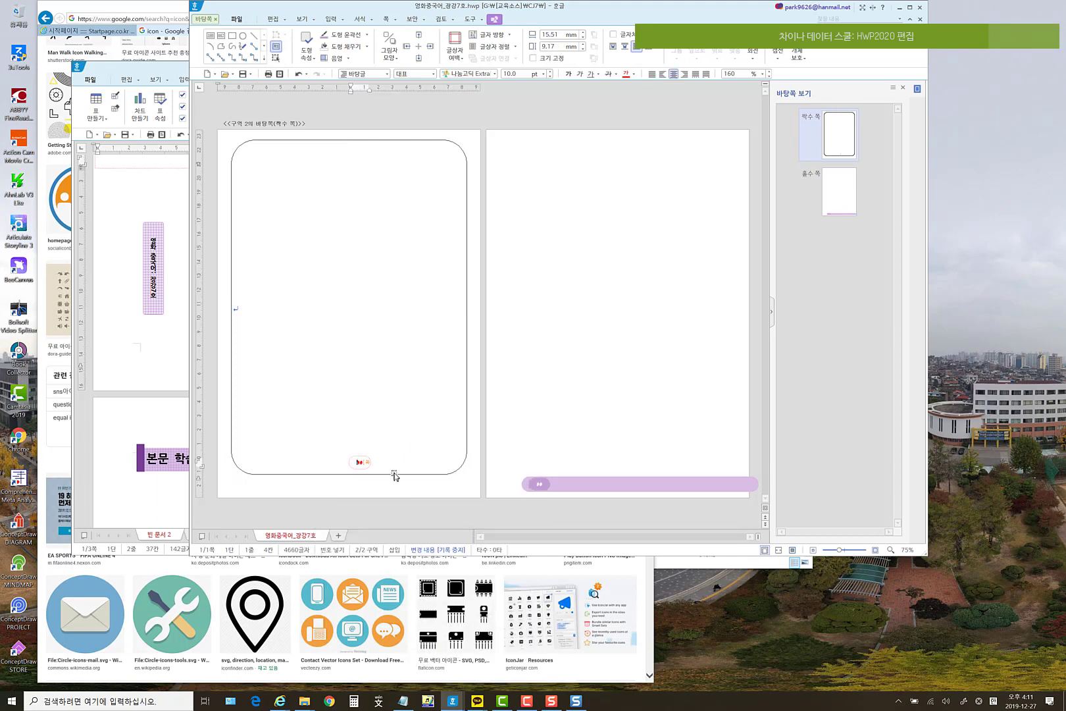
- Extend the frame's lower edge to a height of about 246 mm and move the page number badge just above that edge
left_click(368, 474)
left_click_drag(349, 475, 349, 485)
left_click(360, 464)
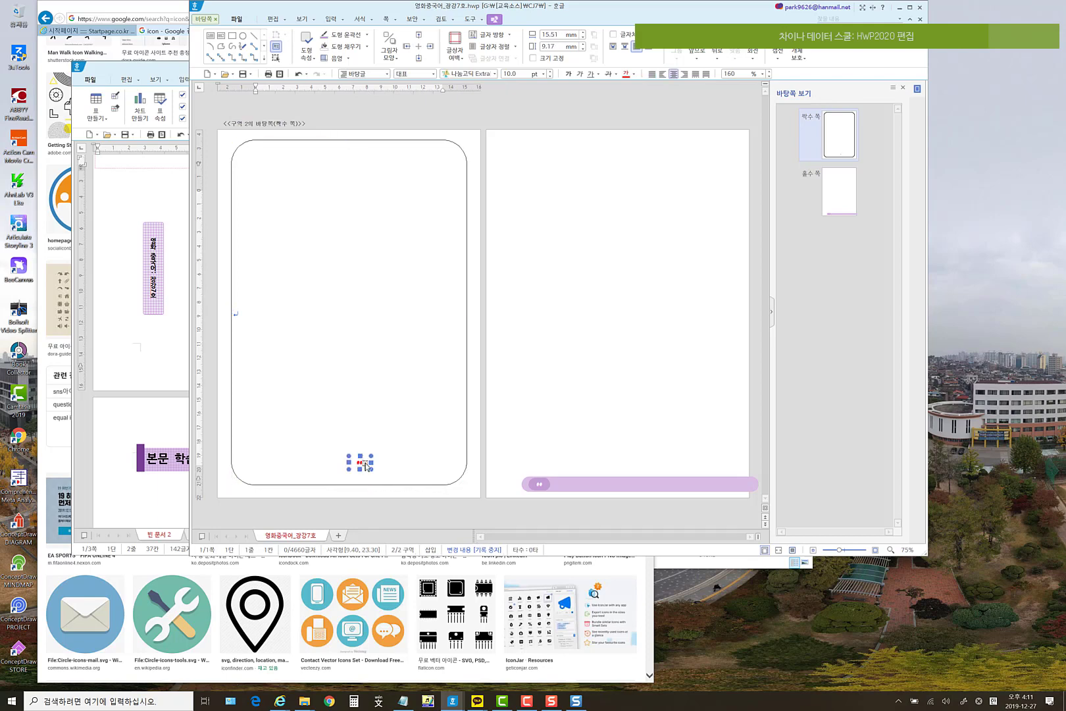
left_click_drag(366, 466, 359, 475)
- Fill the even-page number badge with a light blue colour and deselect it
left_click(367, 47)
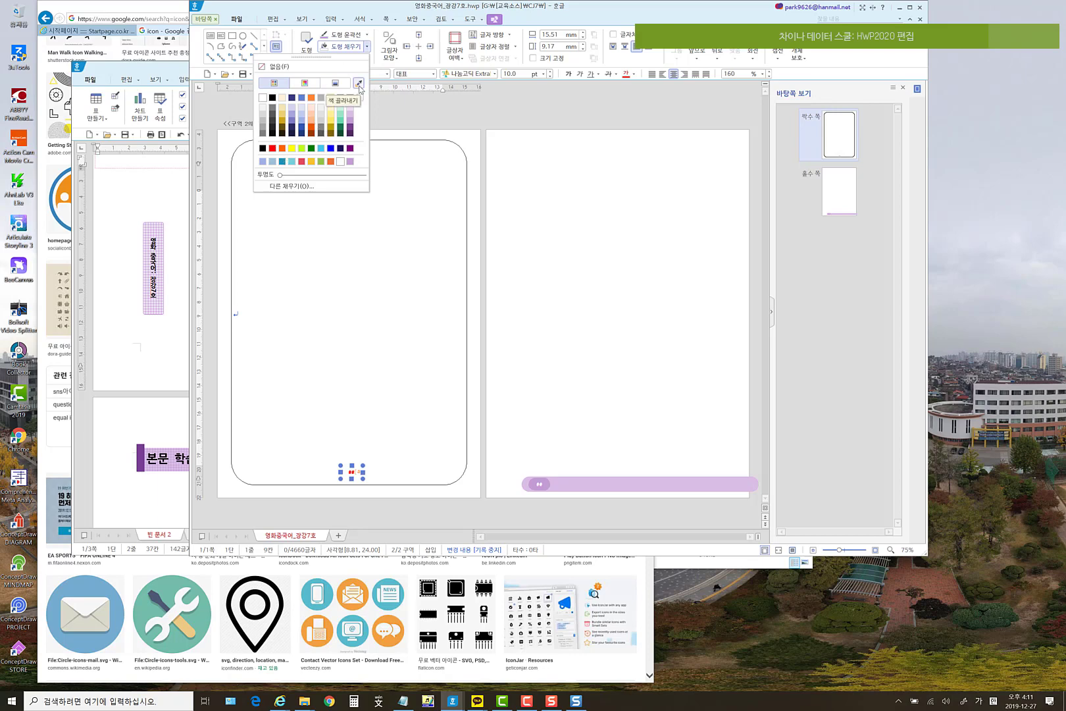
left_click(295, 192)
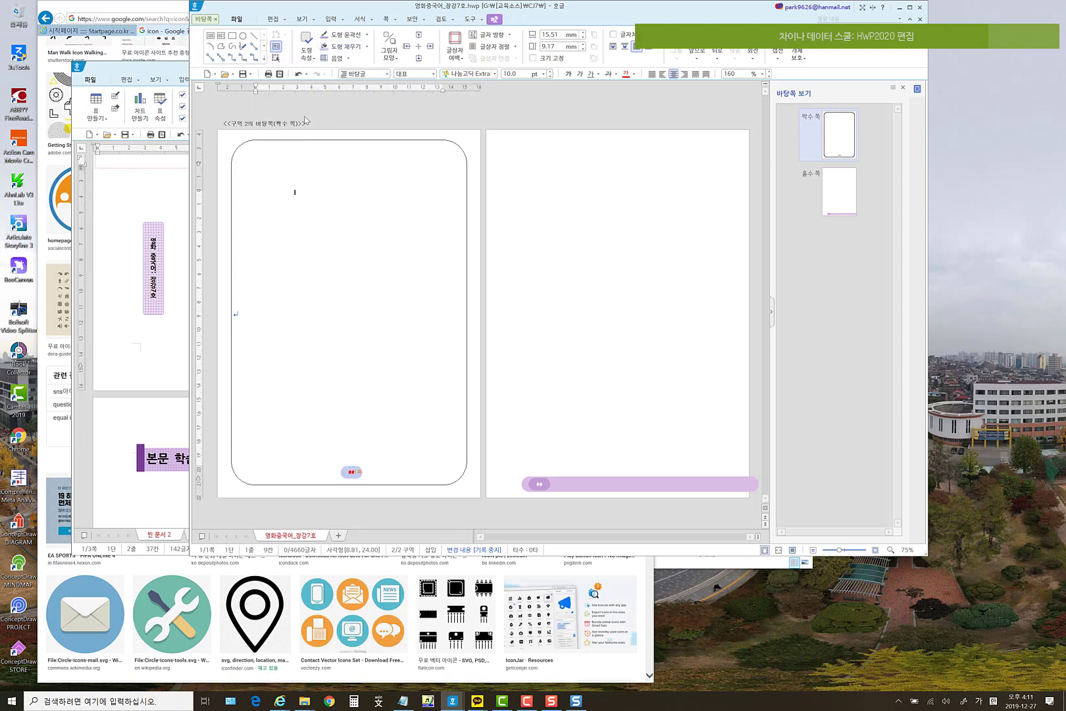
left_click(396, 377)
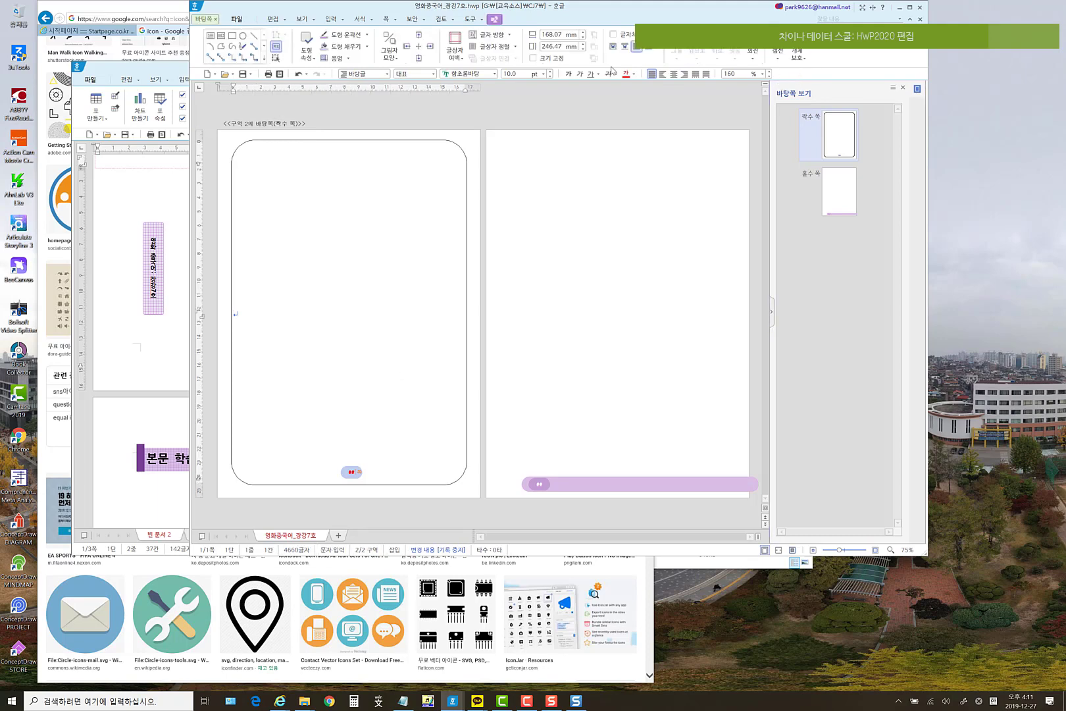
left_click(204, 18)
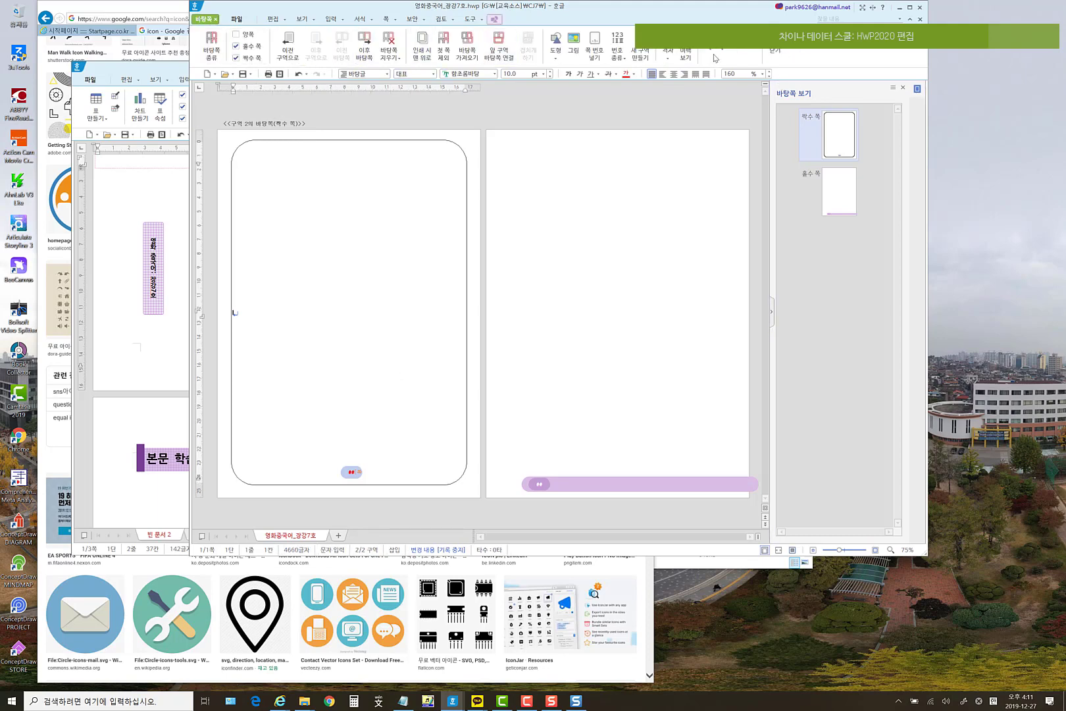
- Close master page editing and examine the rounded frame and page number badge across the document's even and odd pages
scroll(608, 247, "up", 1)
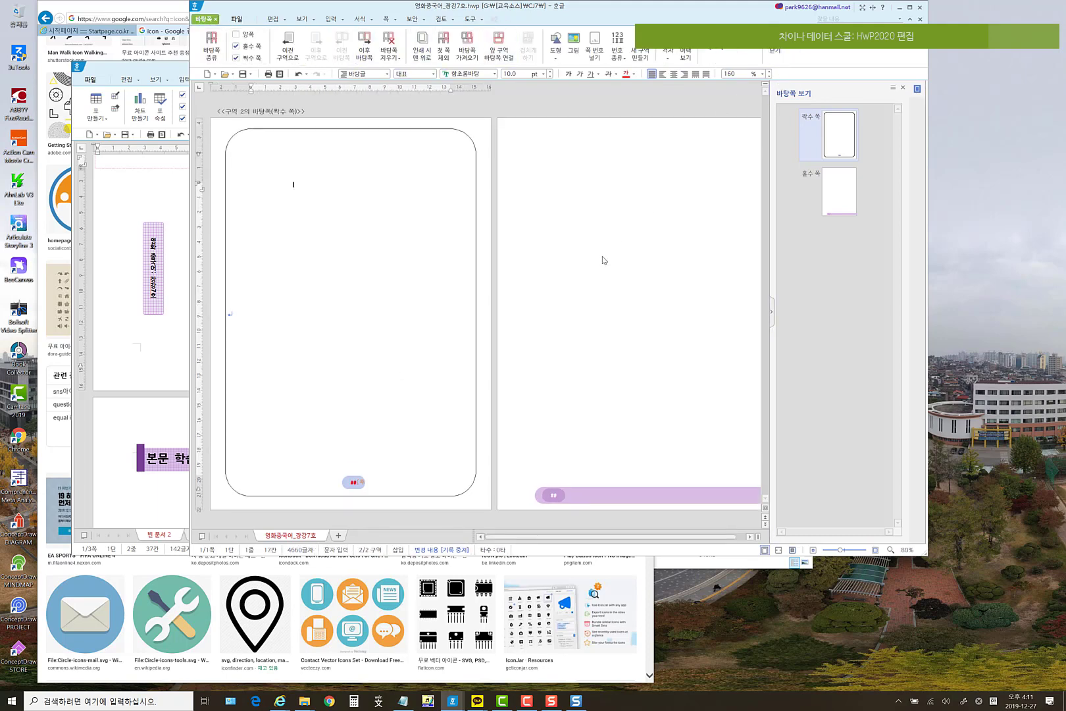
left_click(776, 54)
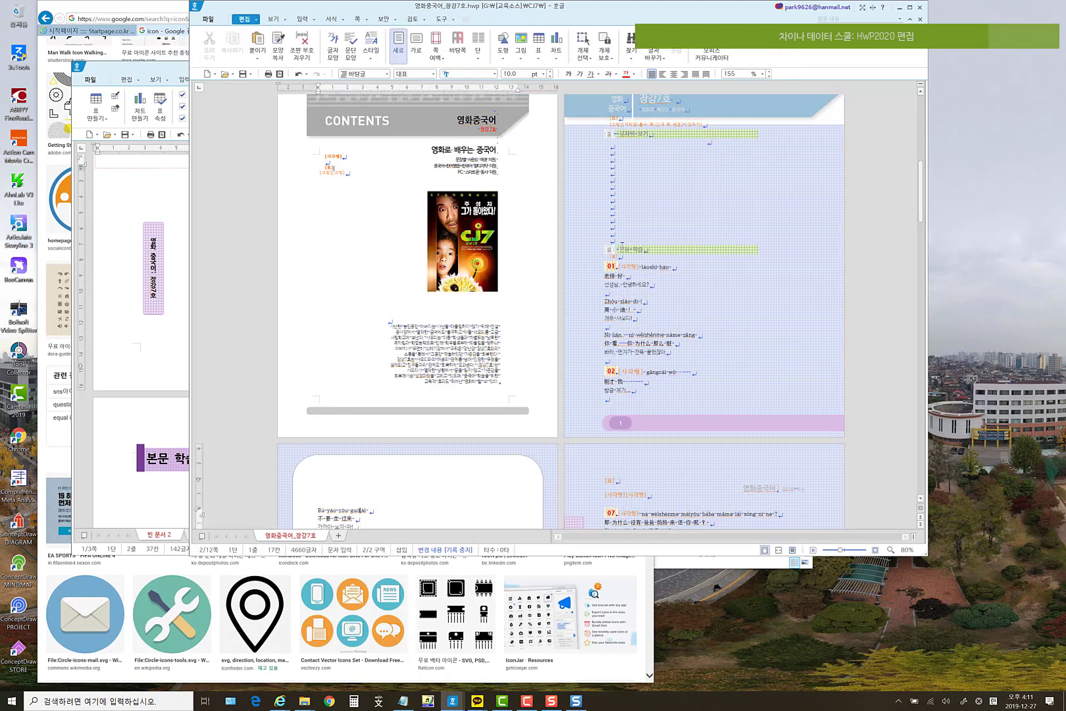
scroll(621, 246, "down", 10)
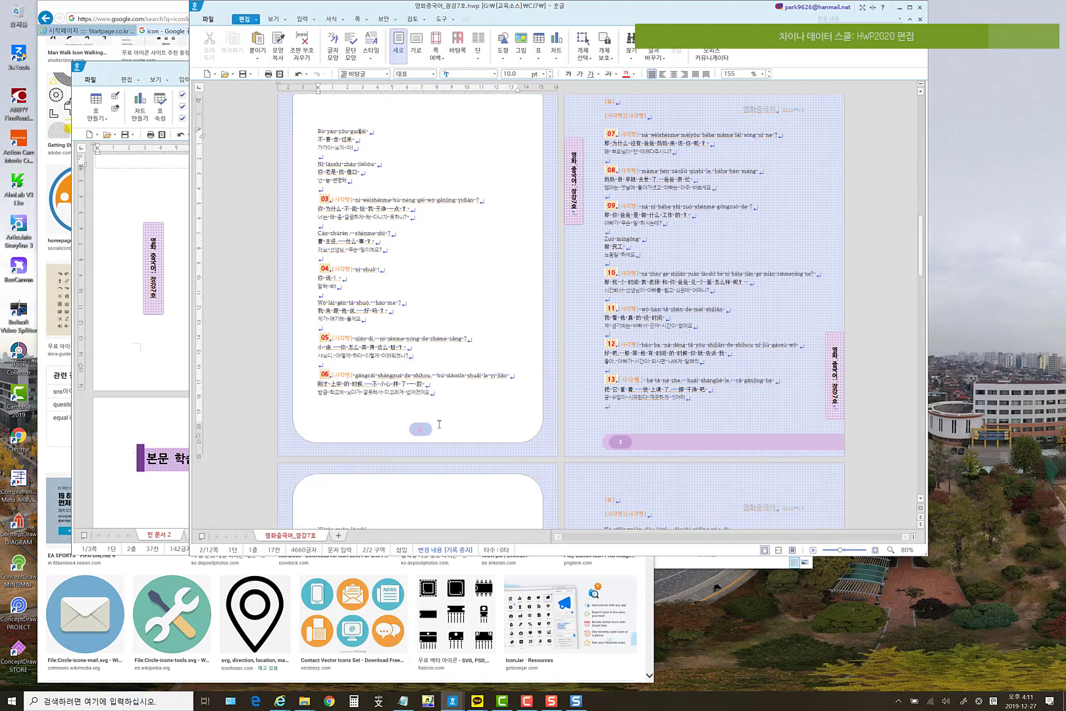
scroll(455, 429, "up", 1)
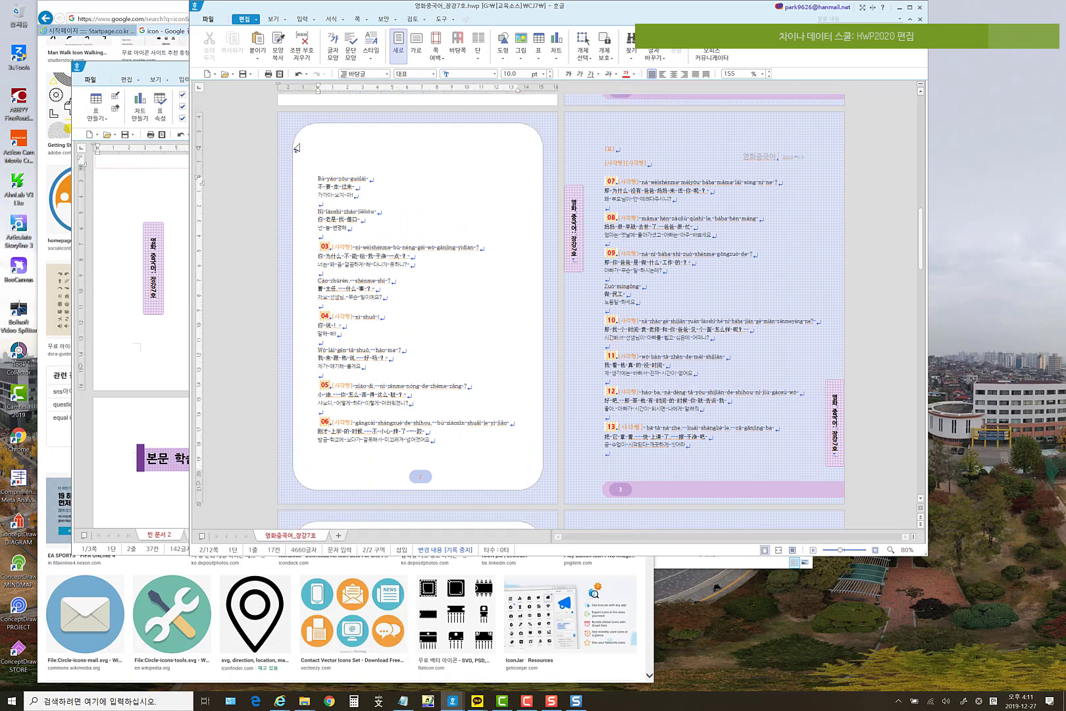
key("Hangul")
scroll(463, 311, "down", 5)
scroll(463, 310, "up", 4)
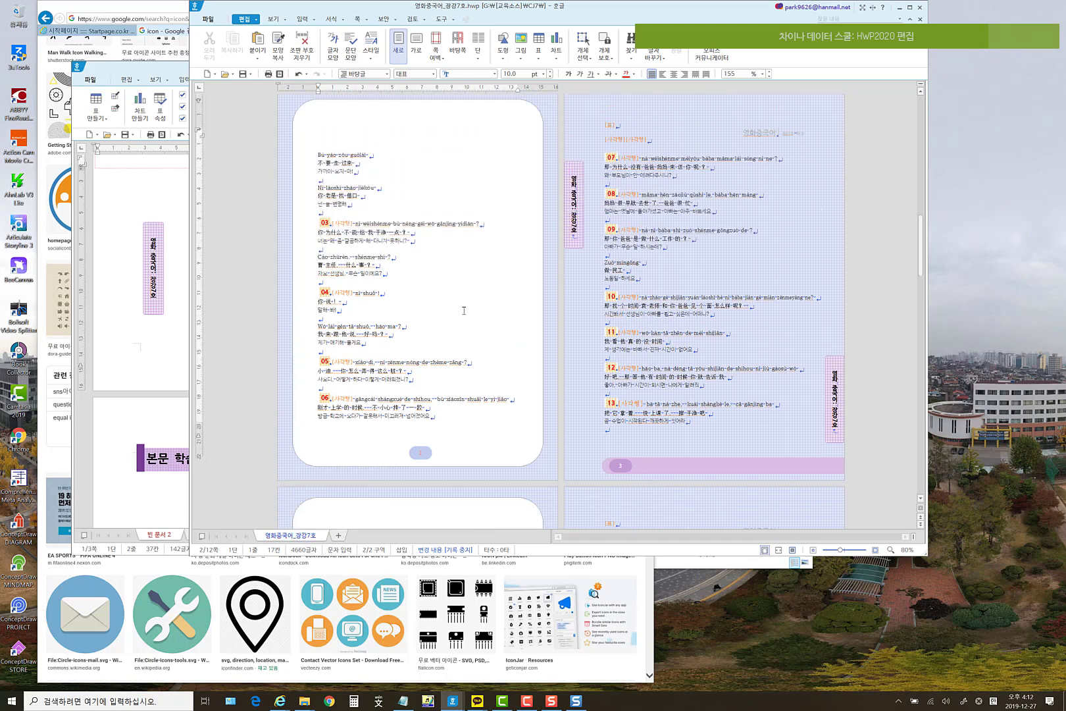
scroll(463, 310, "up", 2)
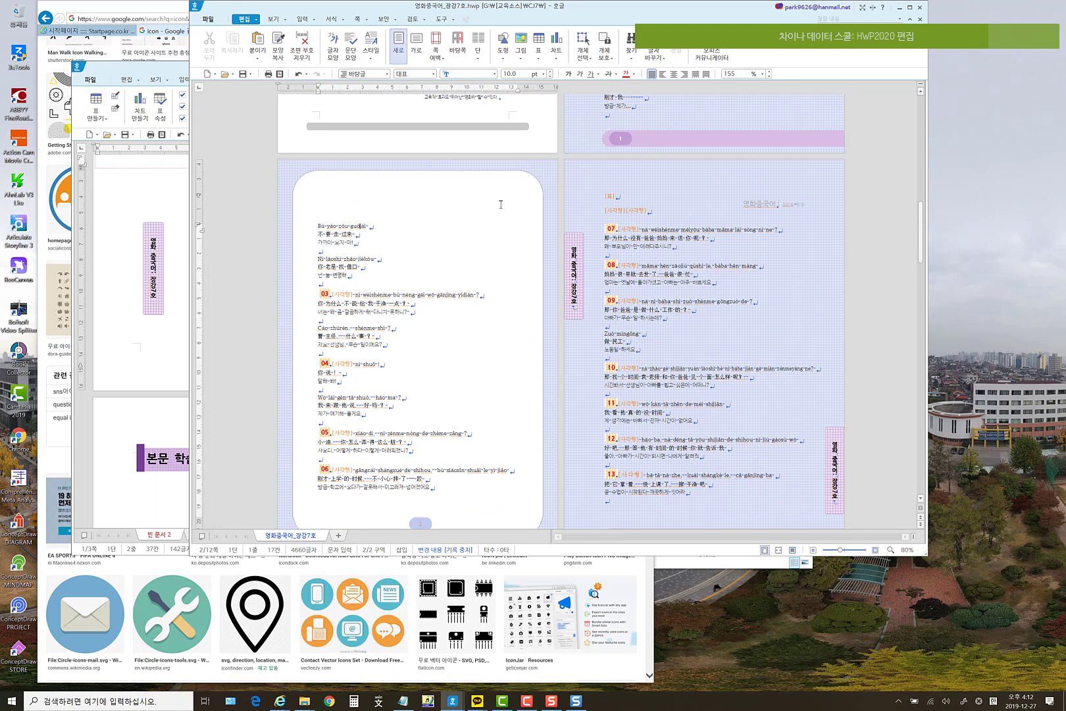
scroll(433, 462, "down", 4)
scroll(460, 428, "up", 1)
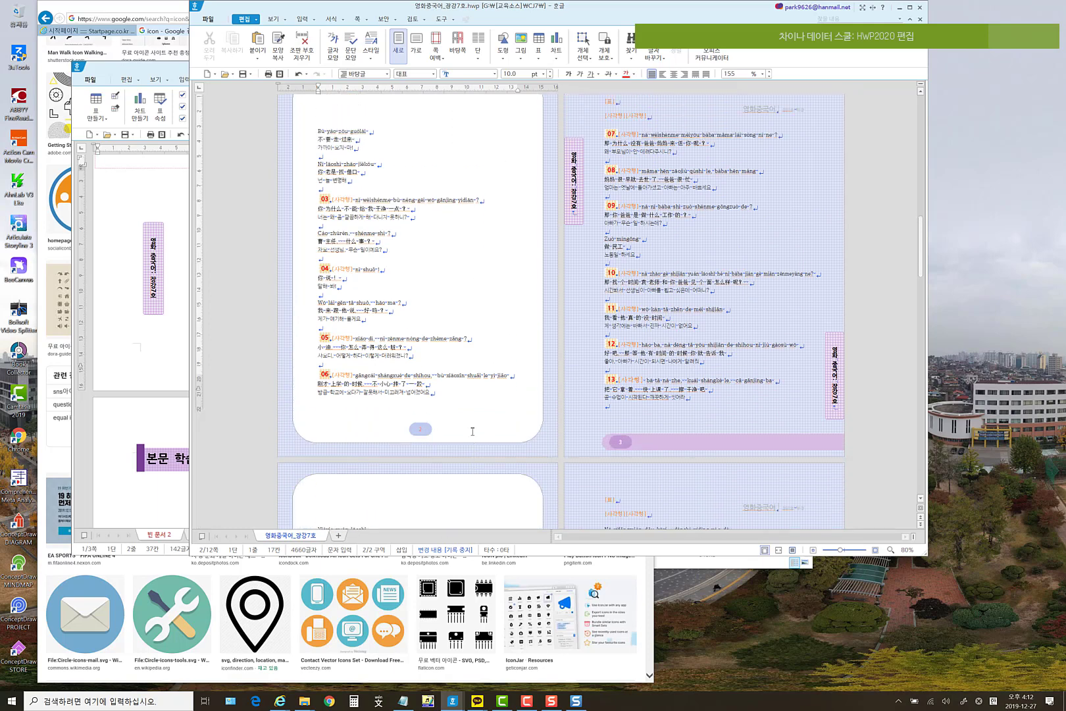
scroll(526, 171, "up", 2)
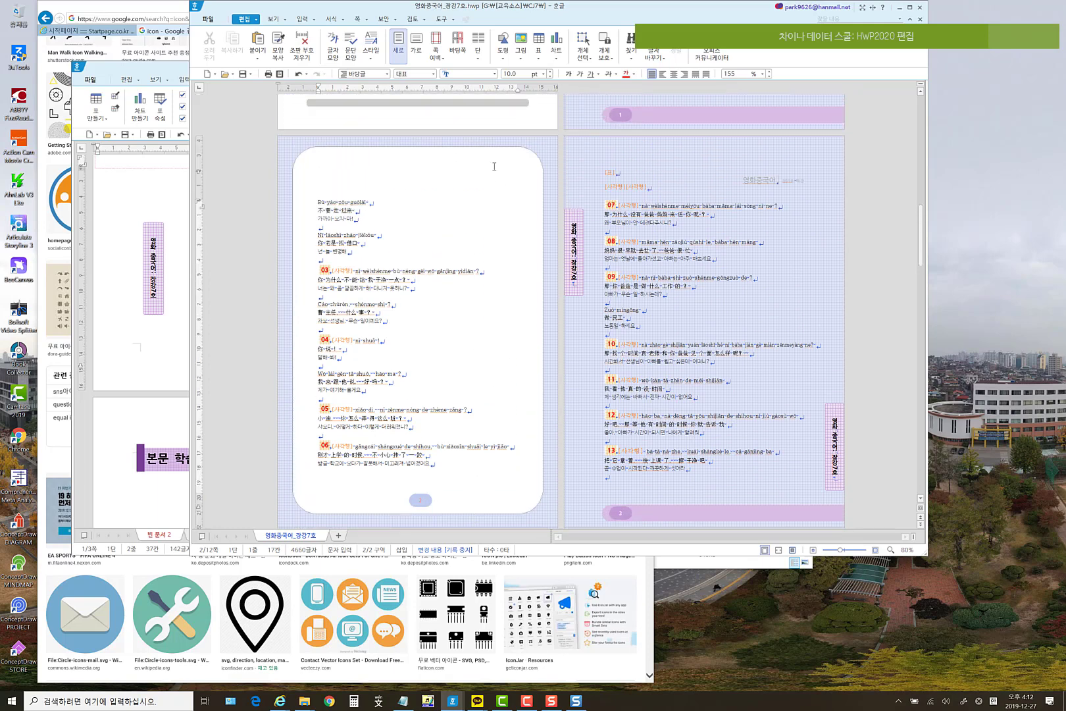
scroll(499, 273, "down", 9)
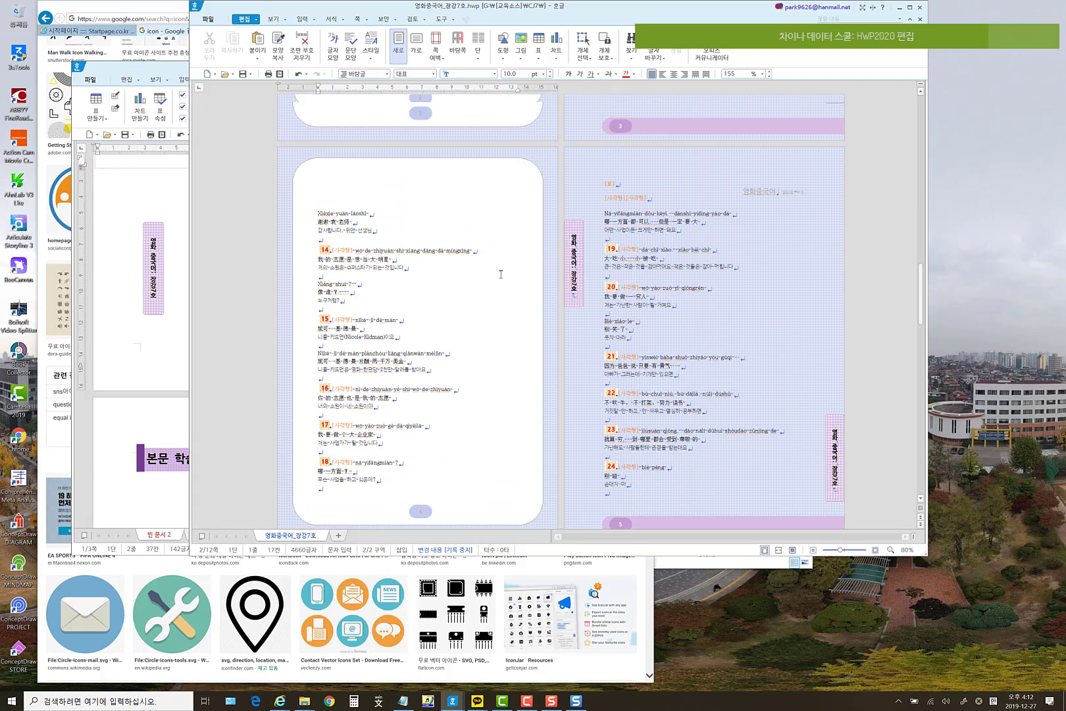
scroll(510, 200, "up", 6)
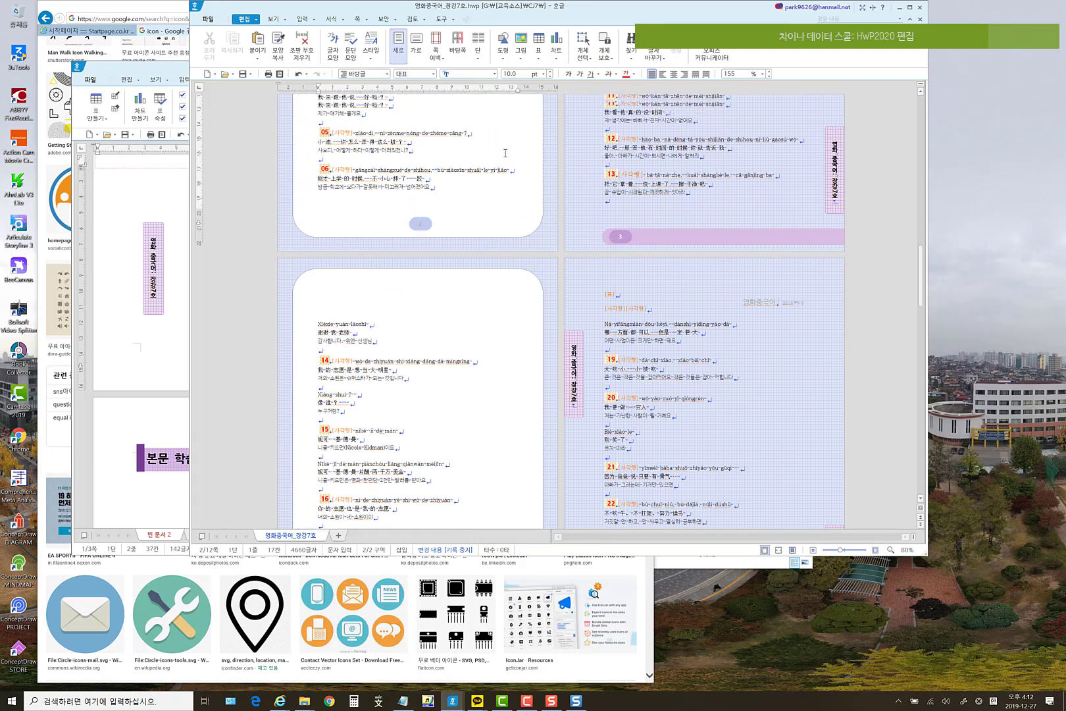
scroll(500, 173, "up", 1)
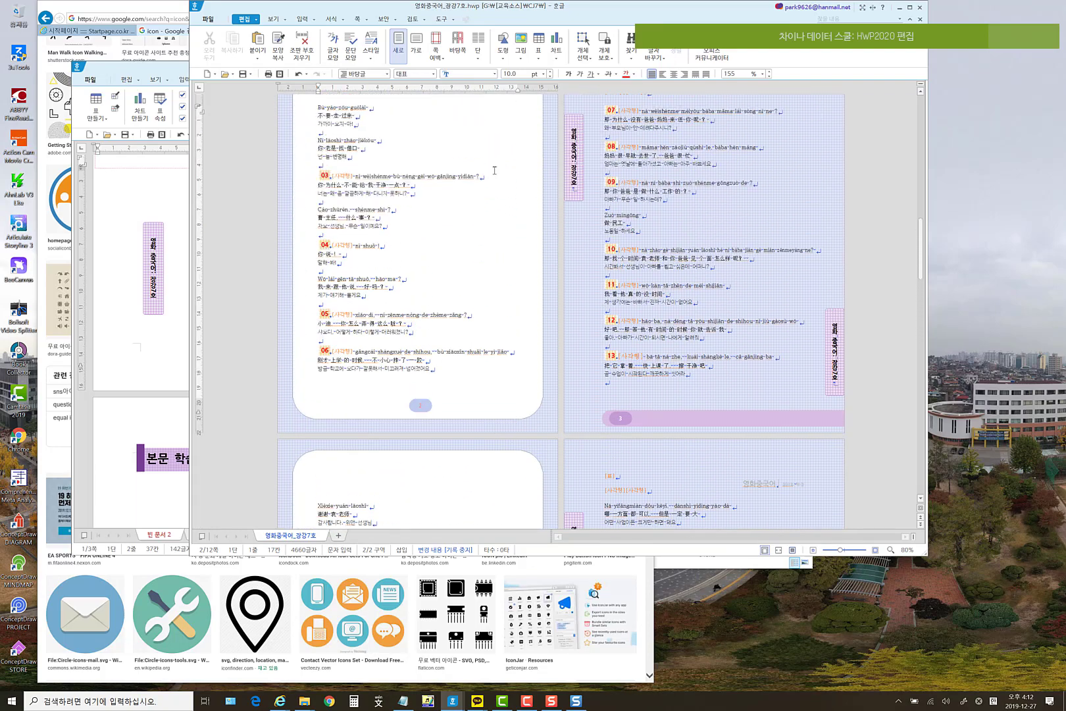
- Reopen master page (바탕쪽) editing and delete the purple footer bar from the odd-page master
left_click(370, 21)
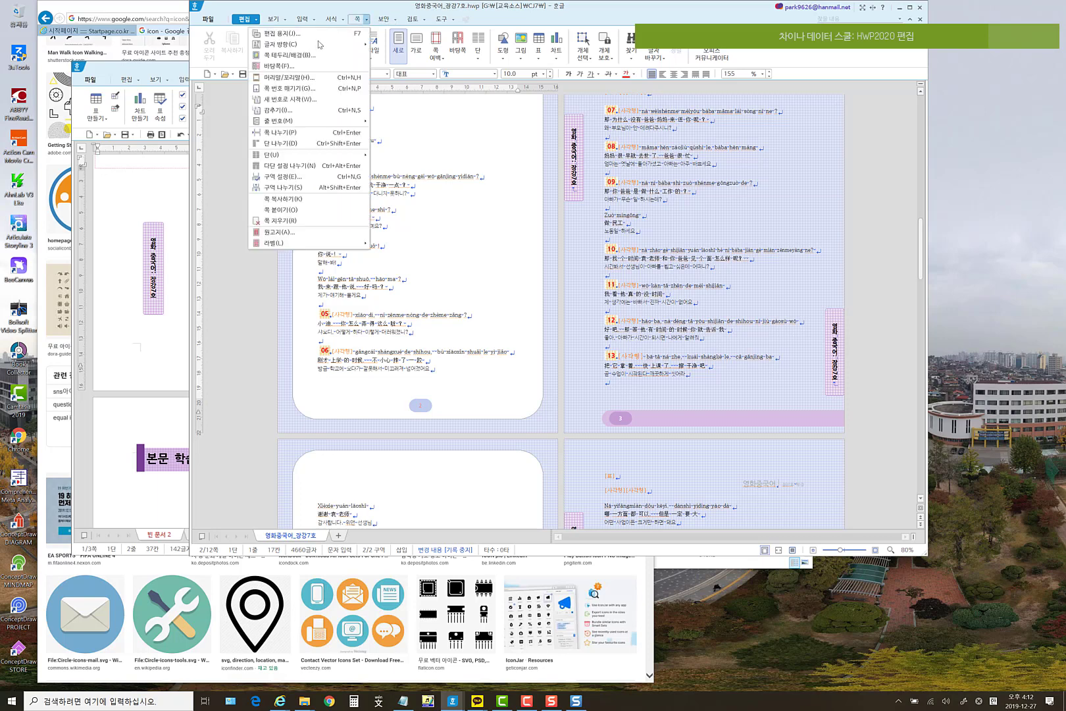
left_click(321, 66)
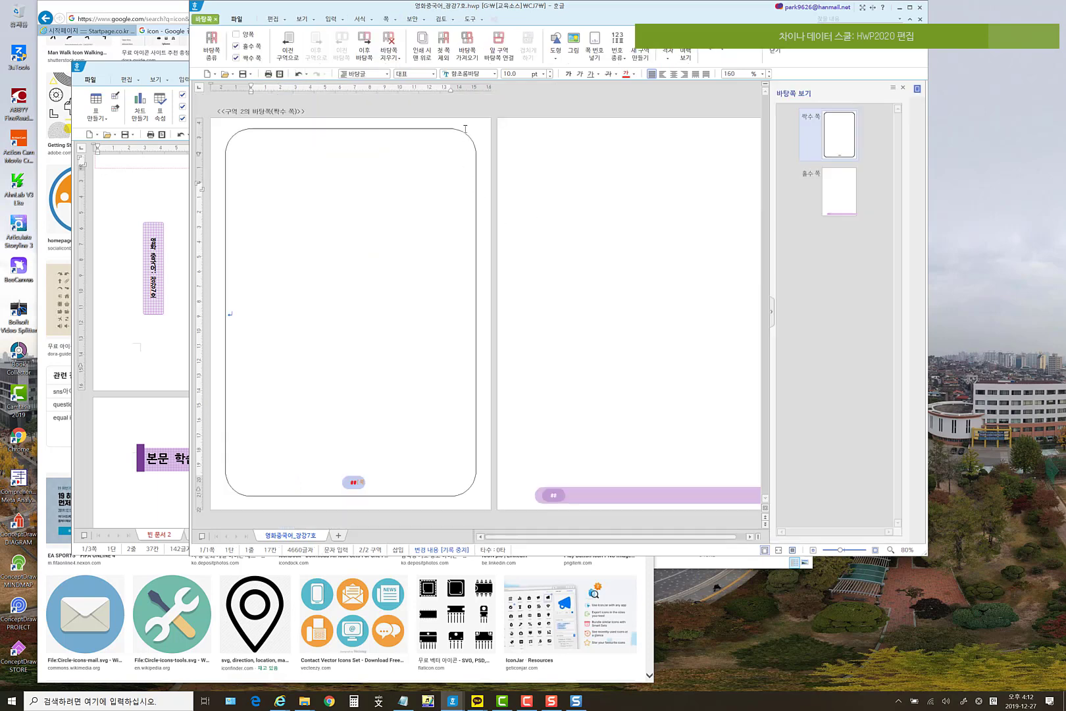
left_click(607, 489)
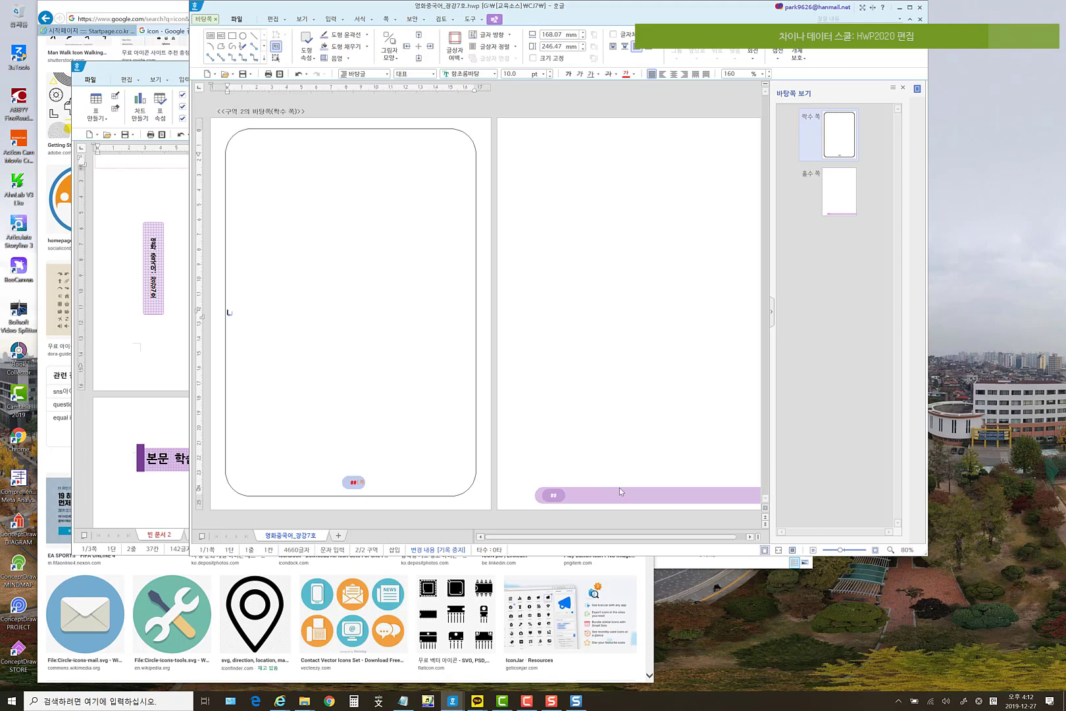
left_click(824, 199)
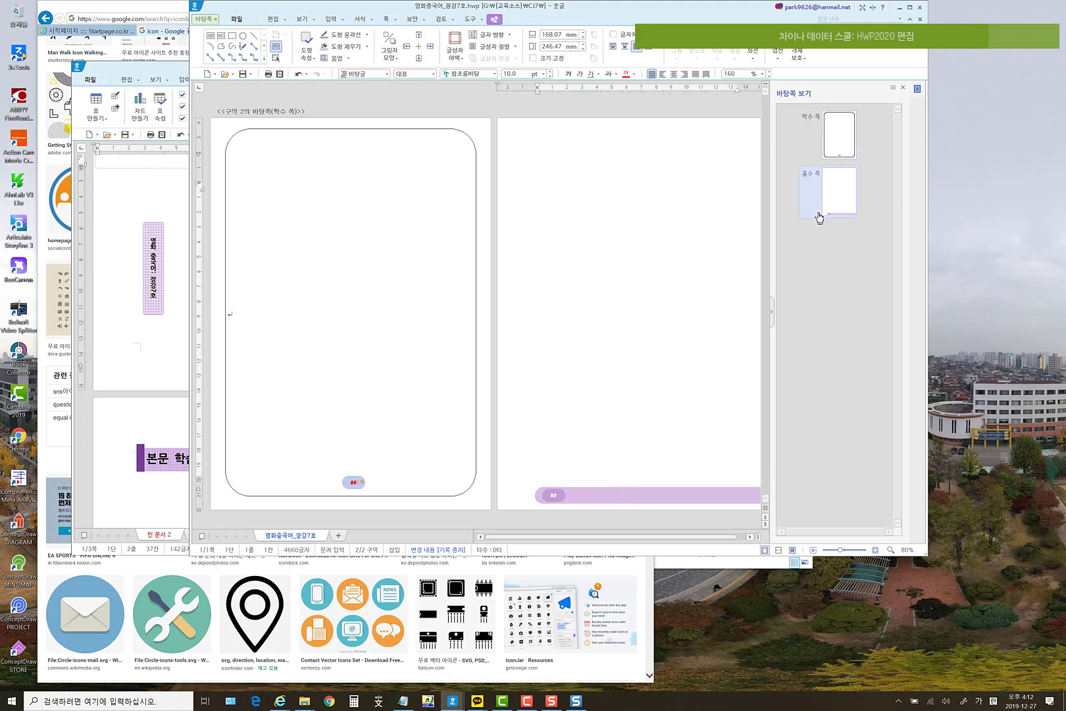
left_click(635, 501)
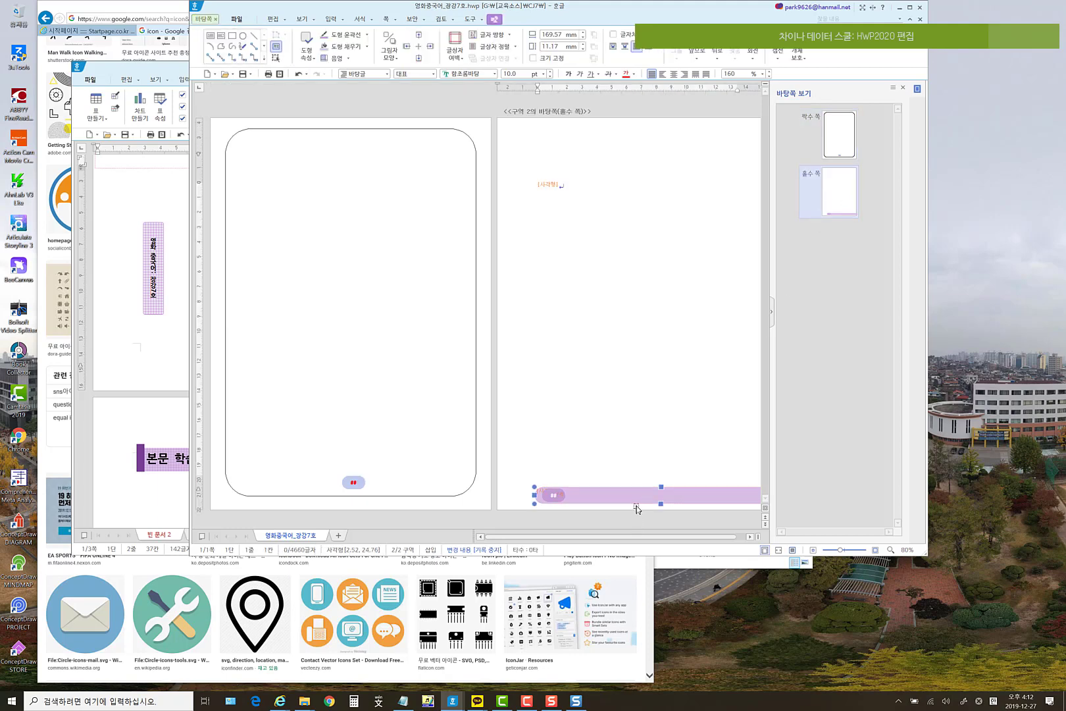
key("Delete")
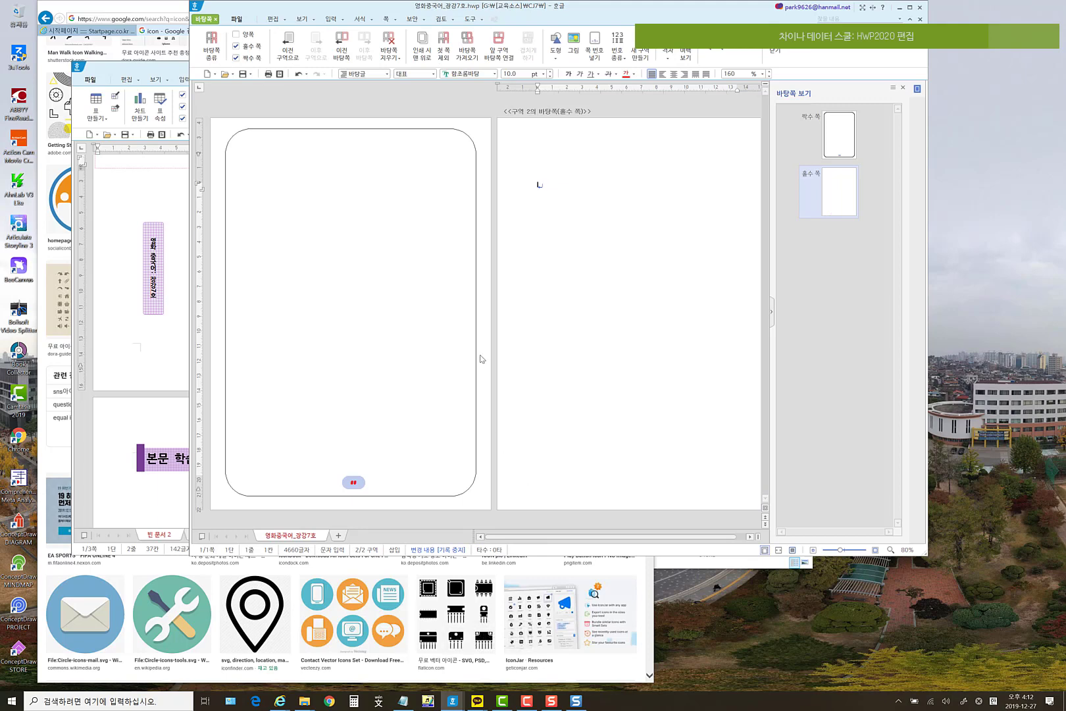
- Enlarge the rounded frame on the even-page master to about 176 mm wide and 250 mm high
left_click(837, 140)
left_click(474, 313)
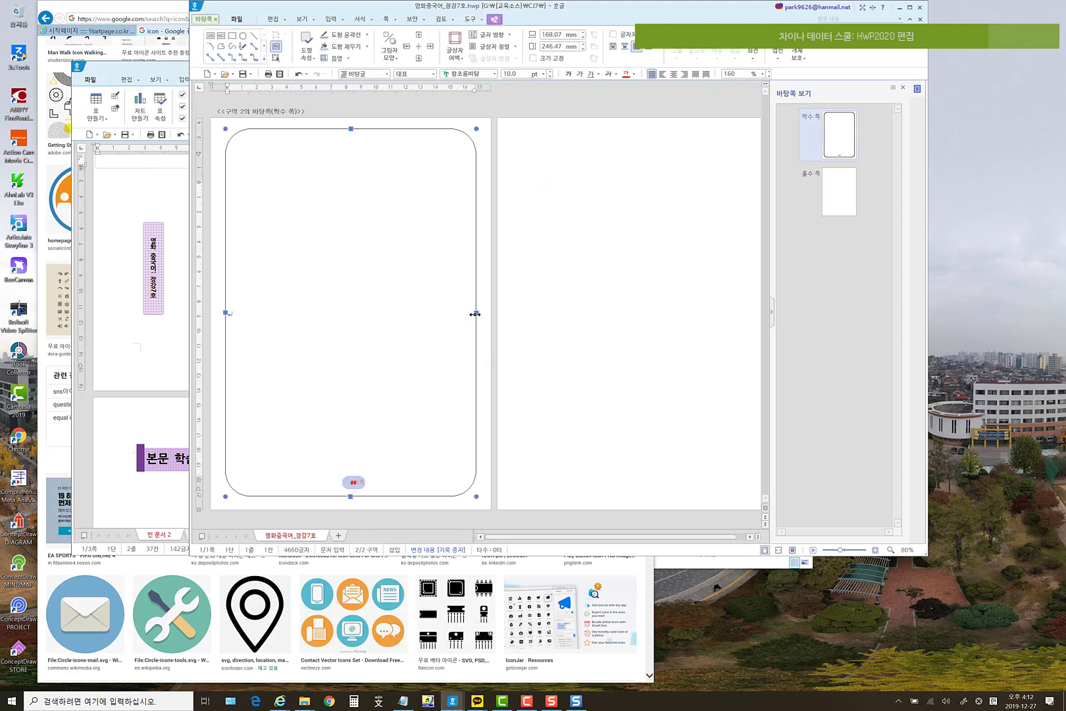
left_click_drag(482, 315, 483, 315)
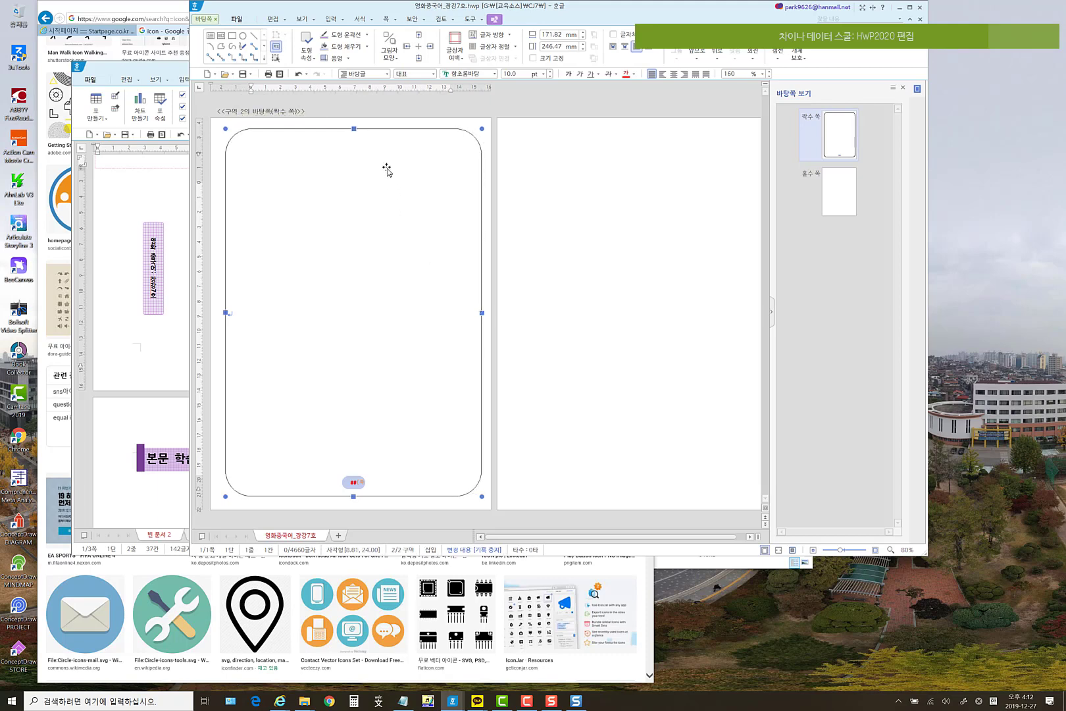
left_click_drag(225, 313, 220, 312)
left_click_drag(350, 128, 351, 125)
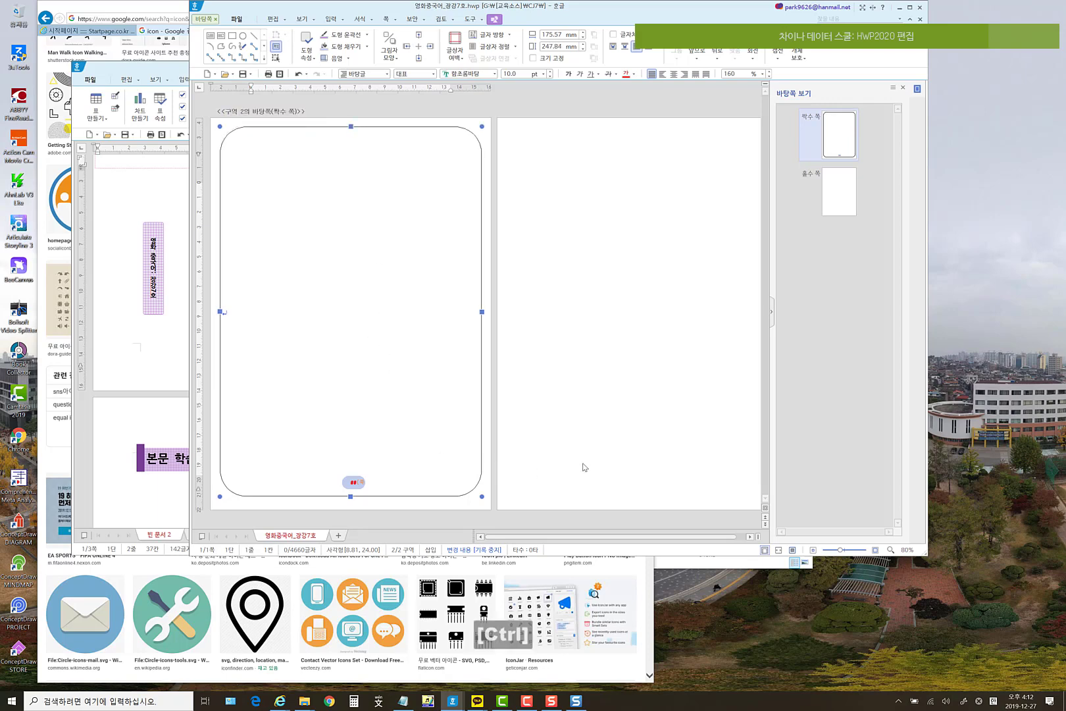
scroll(584, 467, "down", 1, "ctrl")
left_click_drag(347, 485, 348, 487)
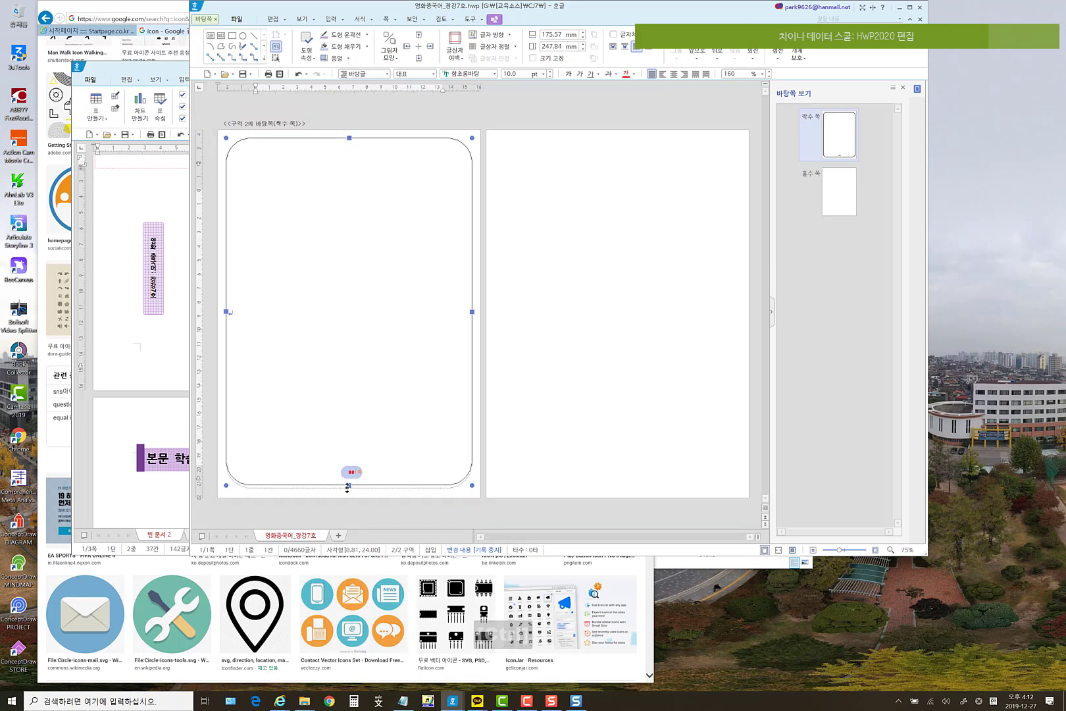
- Change the page number text in the even-page badge to dark blue
left_click(351, 472)
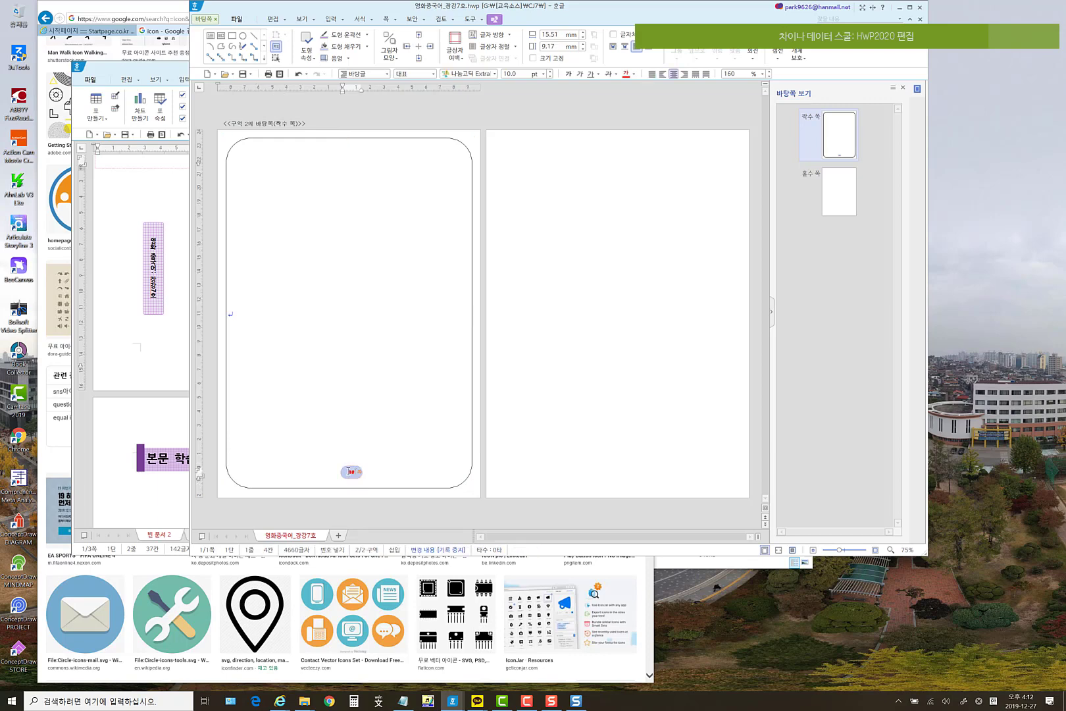
key("ctrl+a")
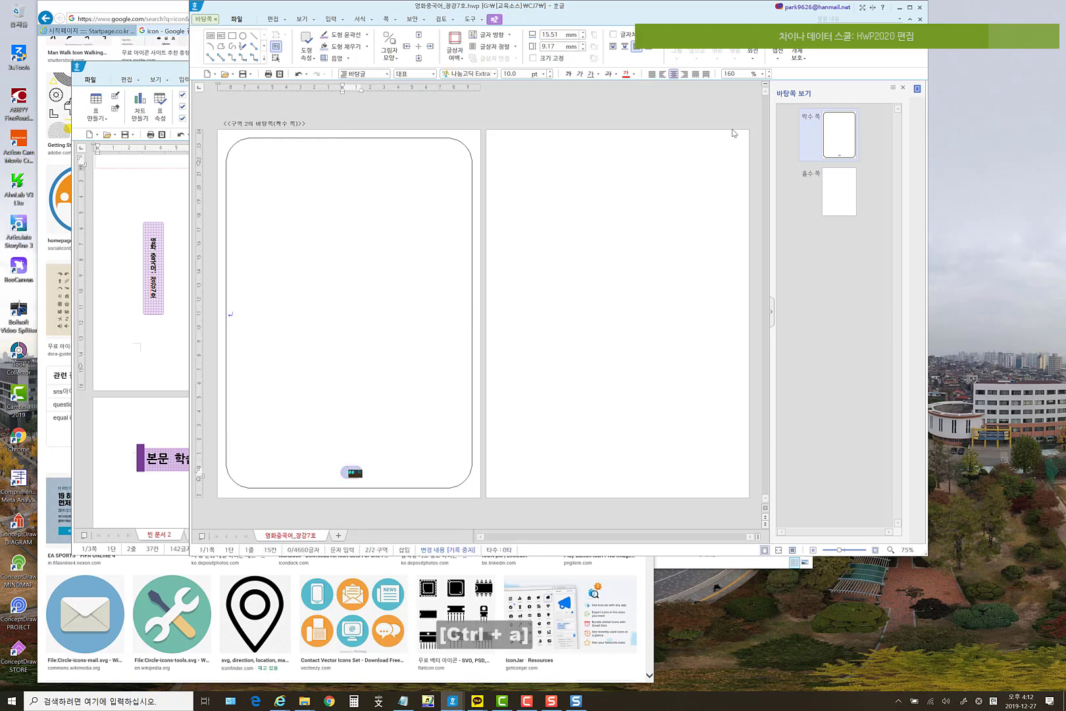
left_click(633, 74)
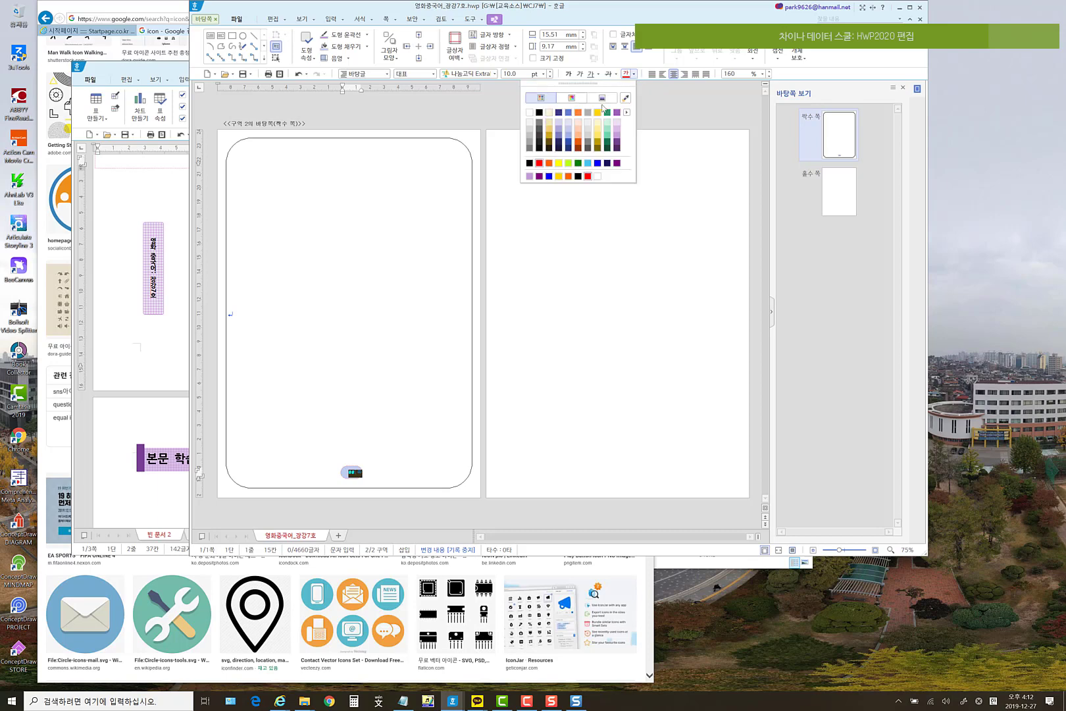
left_click(559, 113)
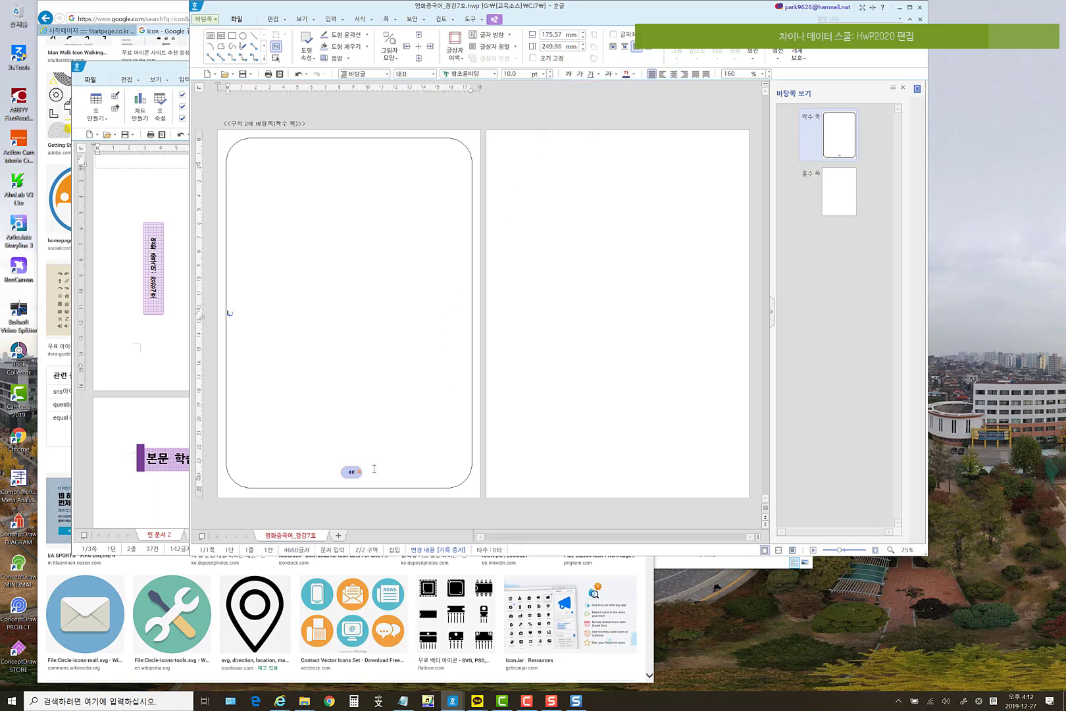
- Group the page number badge with the large rounded frame on the even-page master
left_click(347, 479)
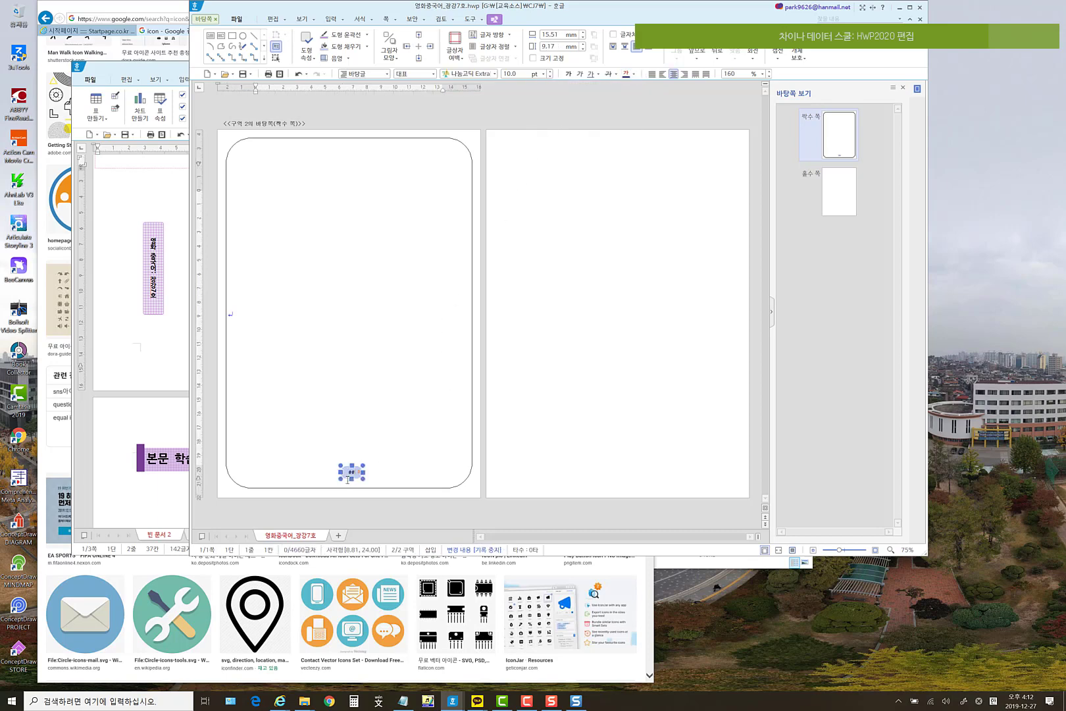
left_click(386, 489, "shift")
right_click(412, 407)
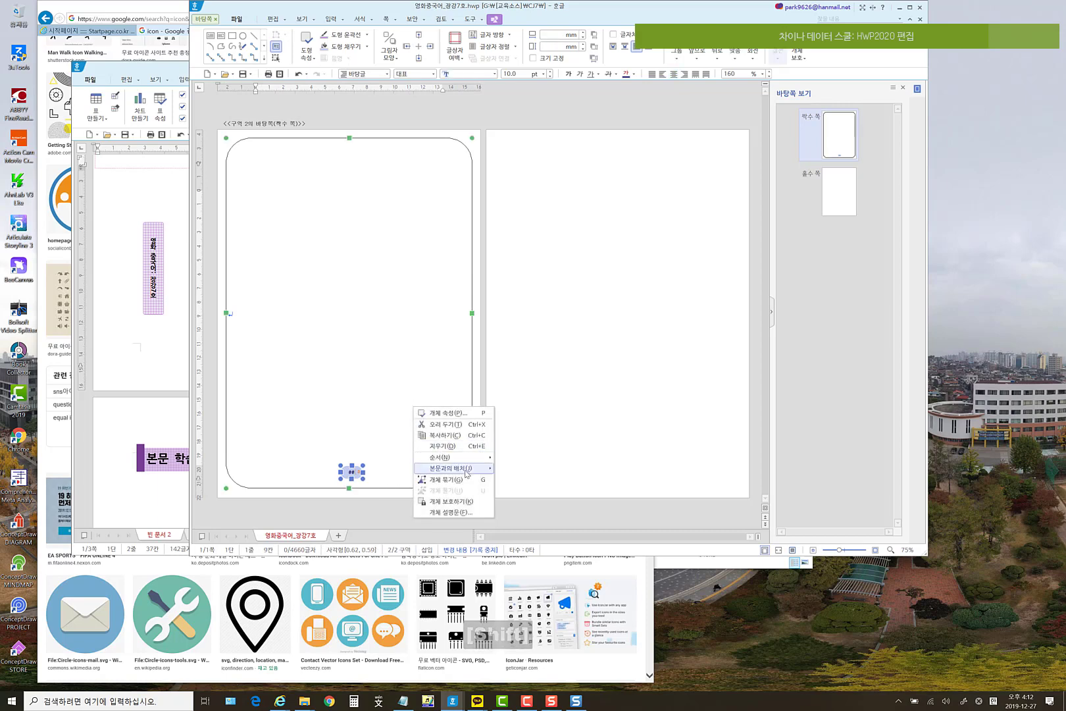
left_click(450, 479)
- Copy the grouped frame and badge to the odd-page master, clearing the leftover content there first
key("ctrl+c")
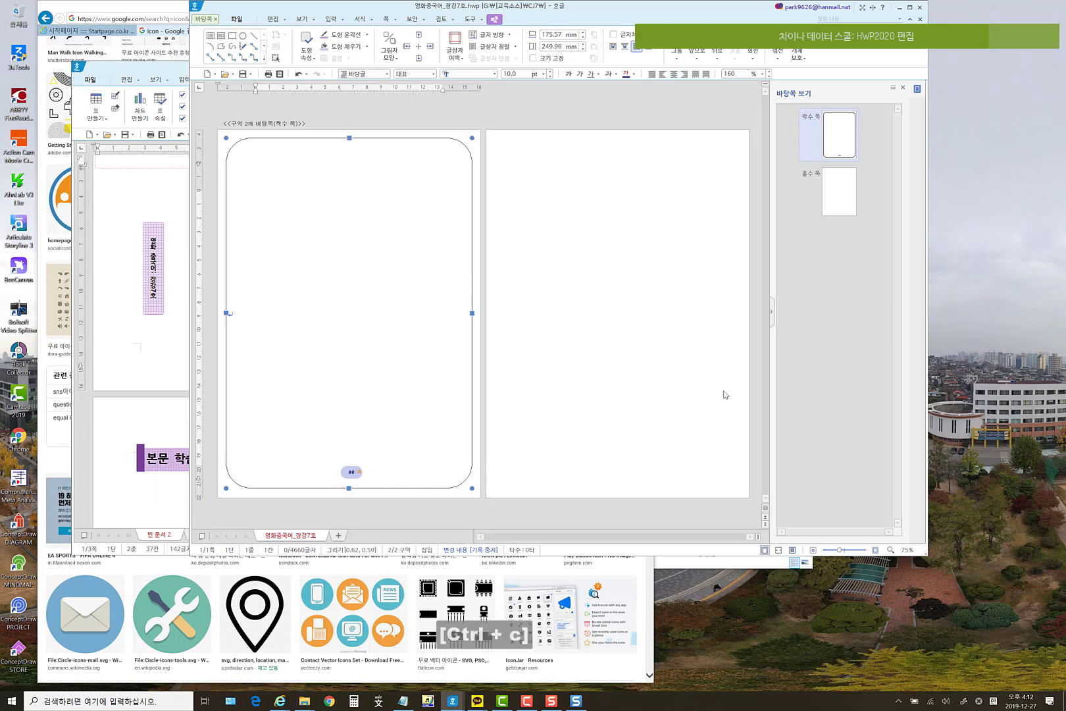
left_click(839, 209)
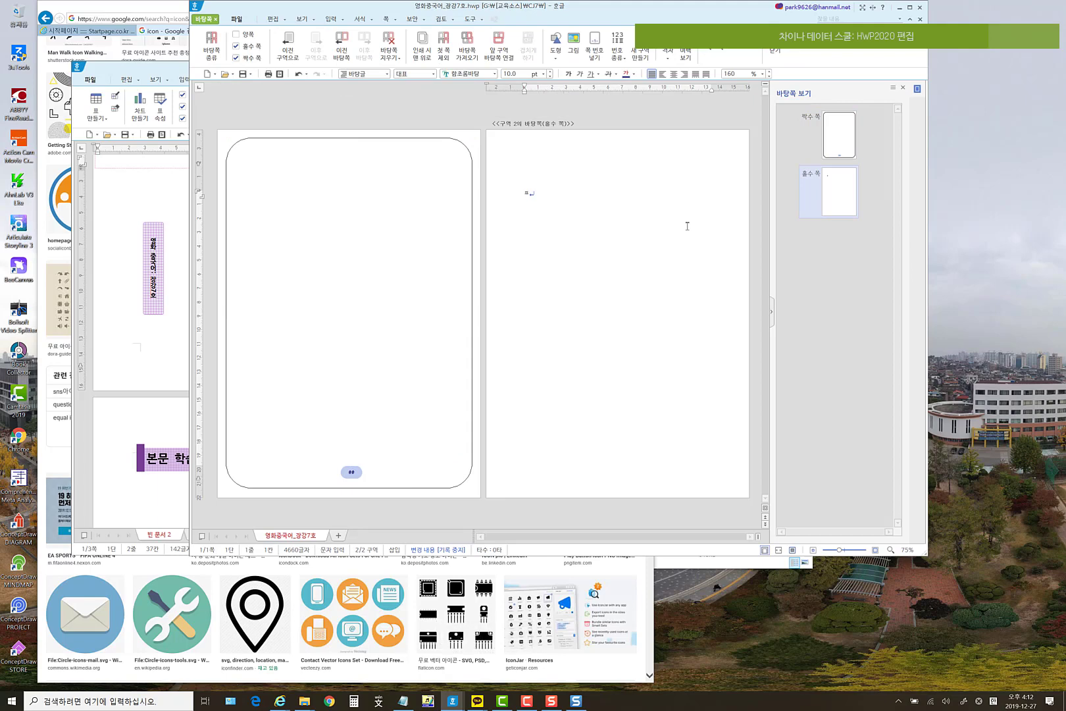
left_click(488, 202)
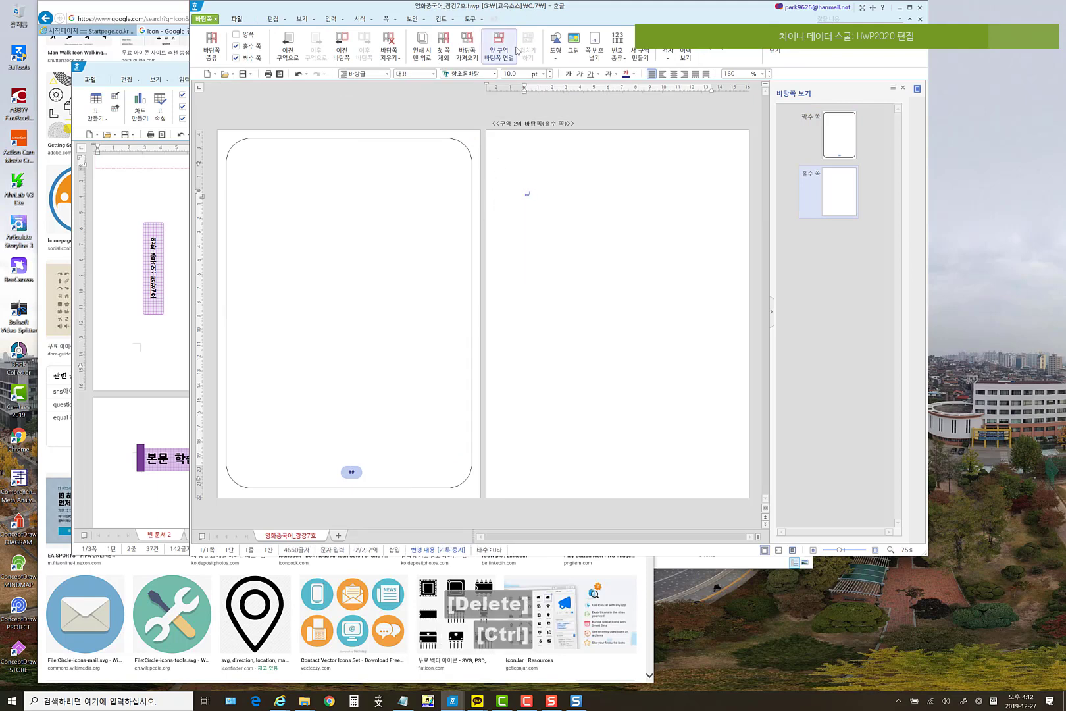
key("ctrl+v")
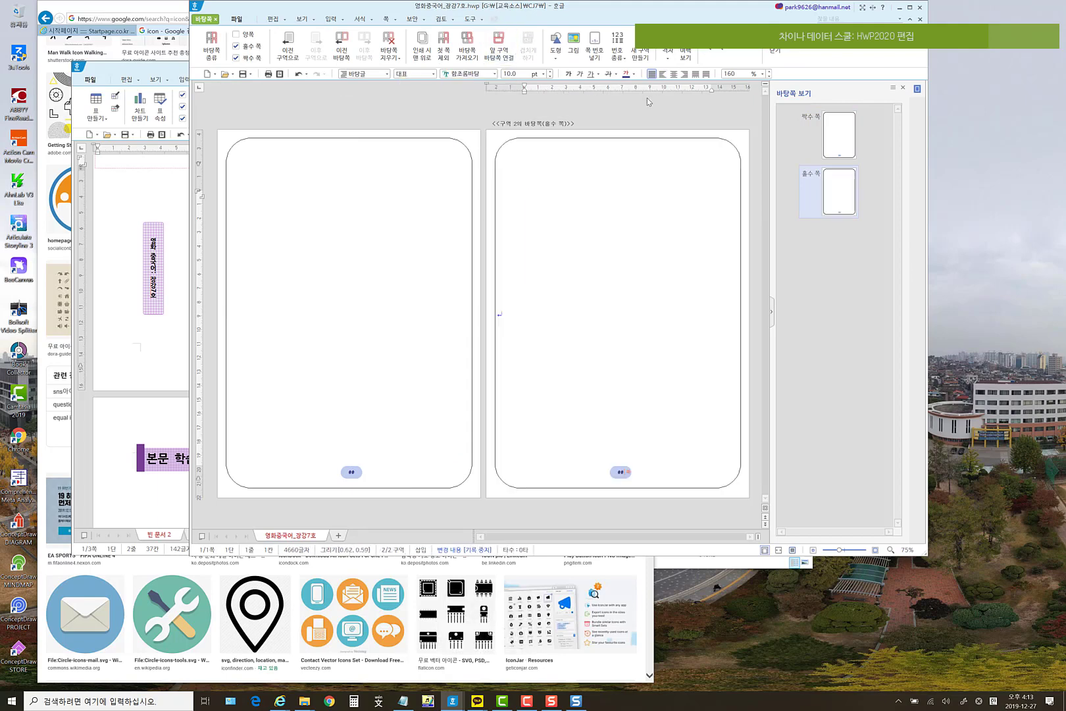
- Close master page editing and check the rounded frame on the document's odd and even pages
left_click(776, 52)
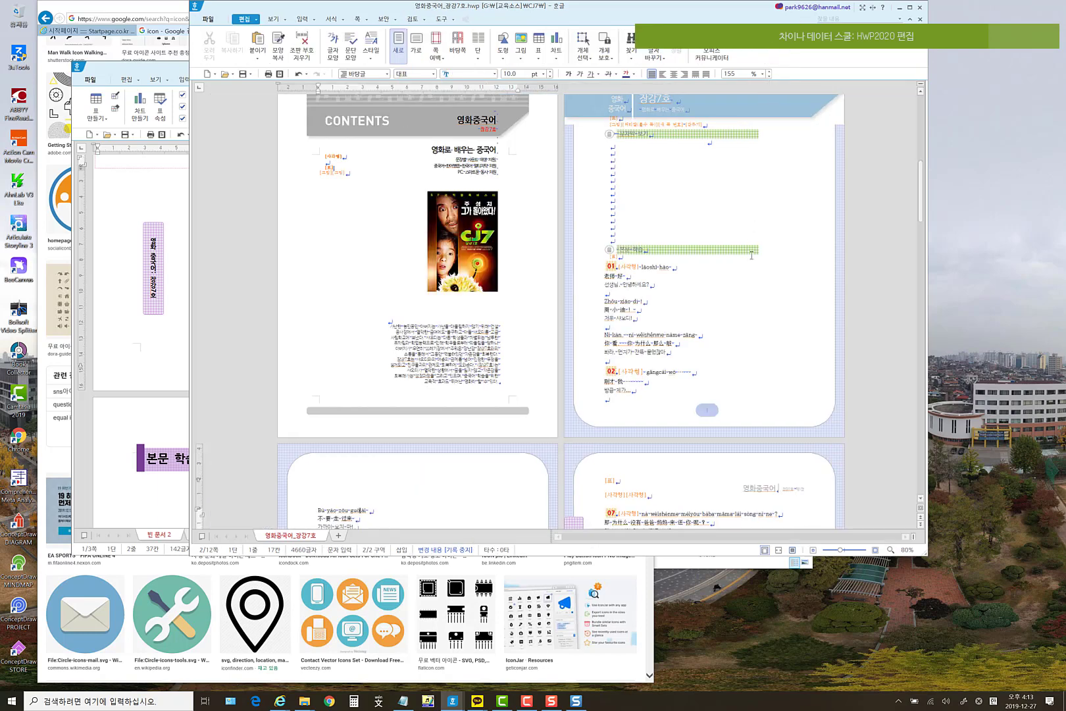
scroll(742, 275, "down", 2)
scroll(743, 275, "down", 1)
scroll(743, 275, "down", 3)
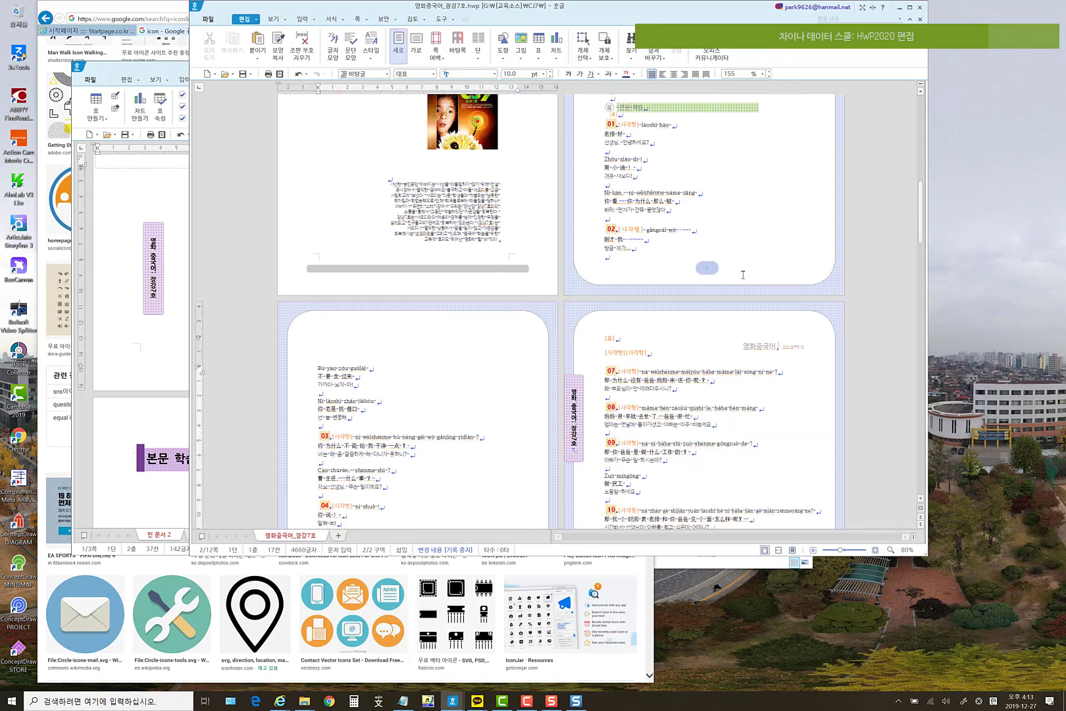
- Select the blue header banner at the top of the first lesson page
scroll(742, 275, "up", 10)
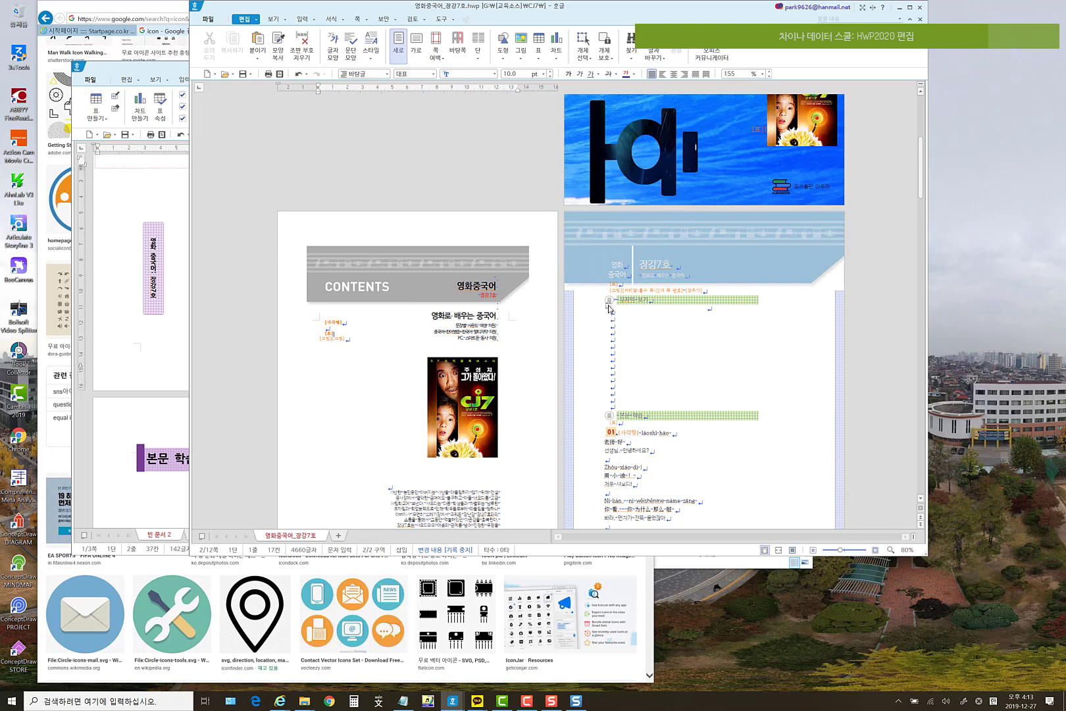
left_click(764, 249)
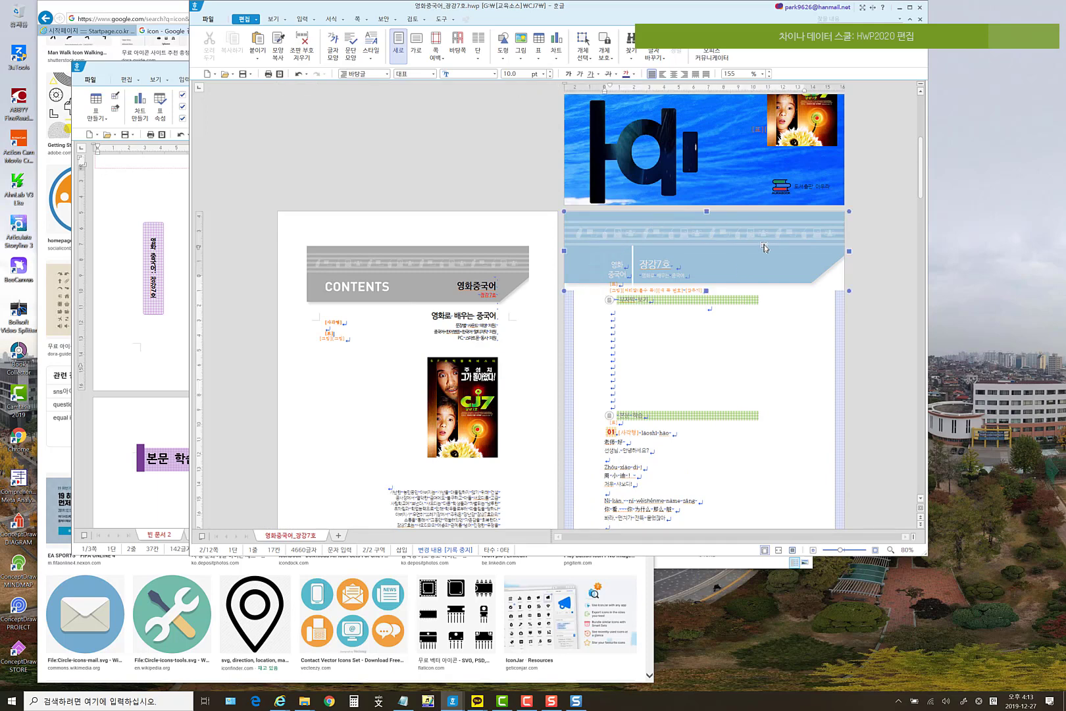